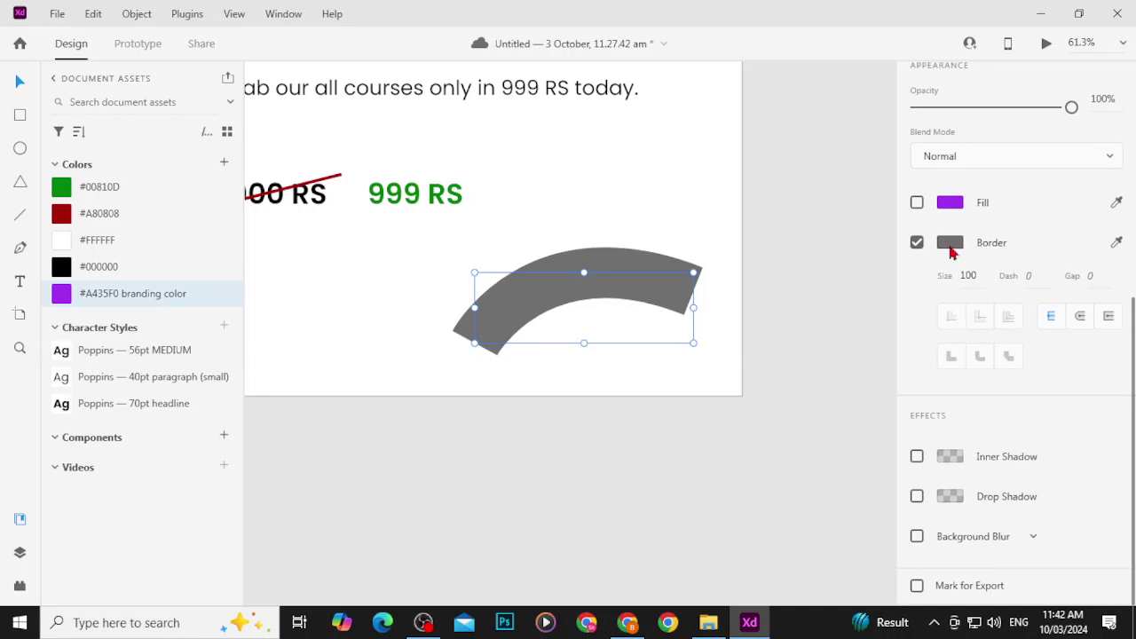
Step: Recolor the thick curve's grey border with the purple branding color #A435F0
click(951, 253)
click(741, 340)
click(710, 533)
drag(730, 401, 698, 505)
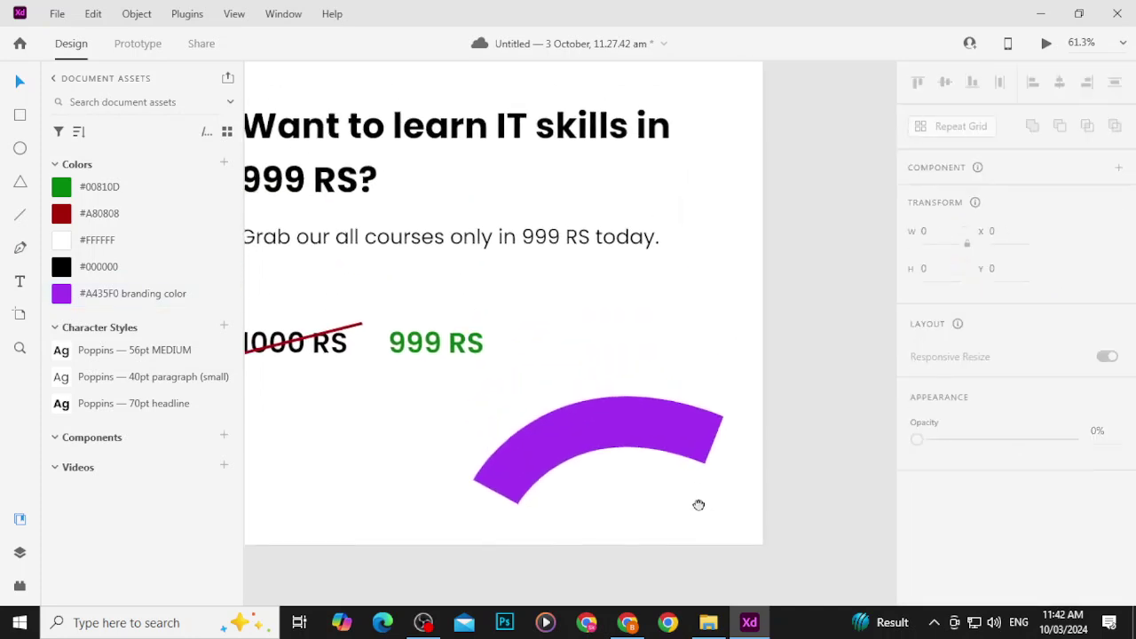
Step: Flip the purple curve vertically, tilt it slightly counterclockwise and place it near the artboard's lower-right corner
drag(684, 452, 684, 412)
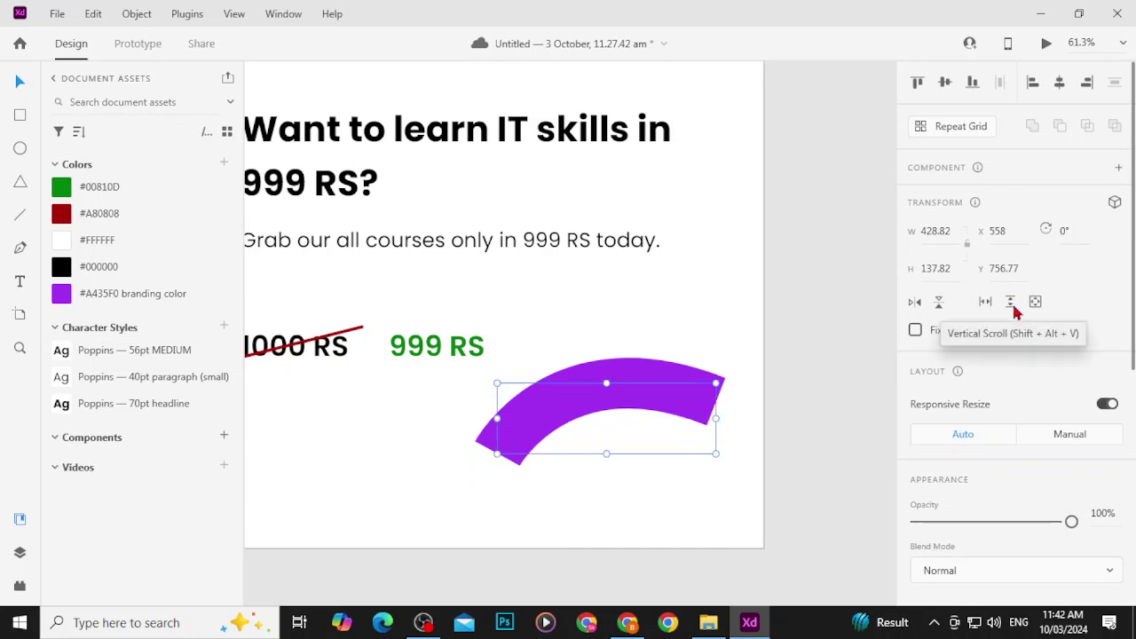
click(939, 305)
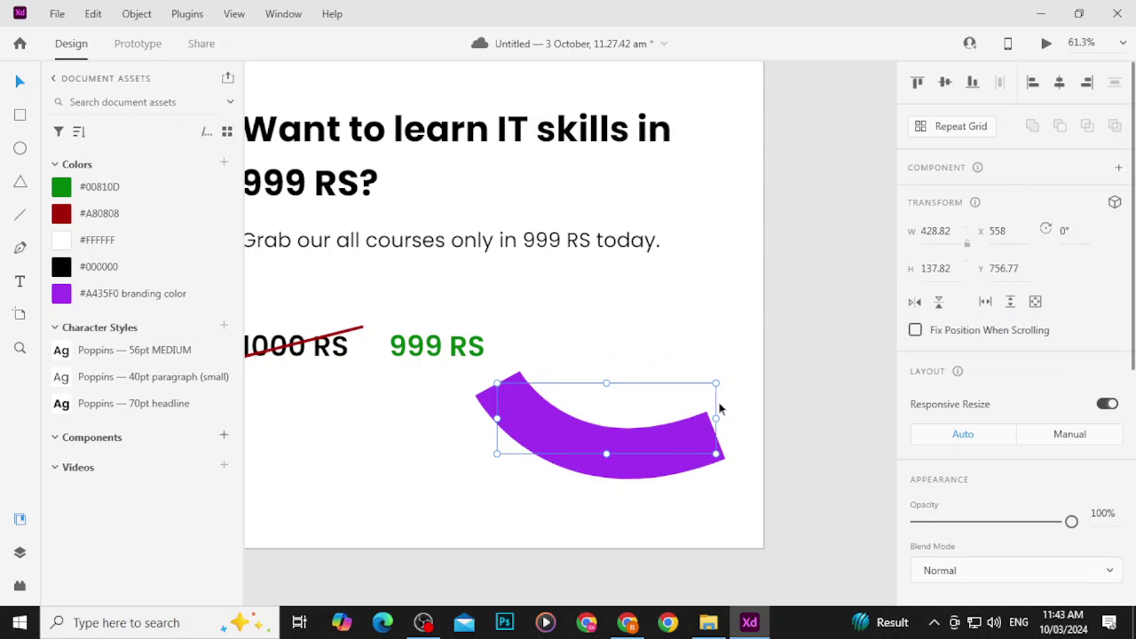
drag(719, 380, 708, 357)
drag(663, 431, 684, 445)
click(836, 493)
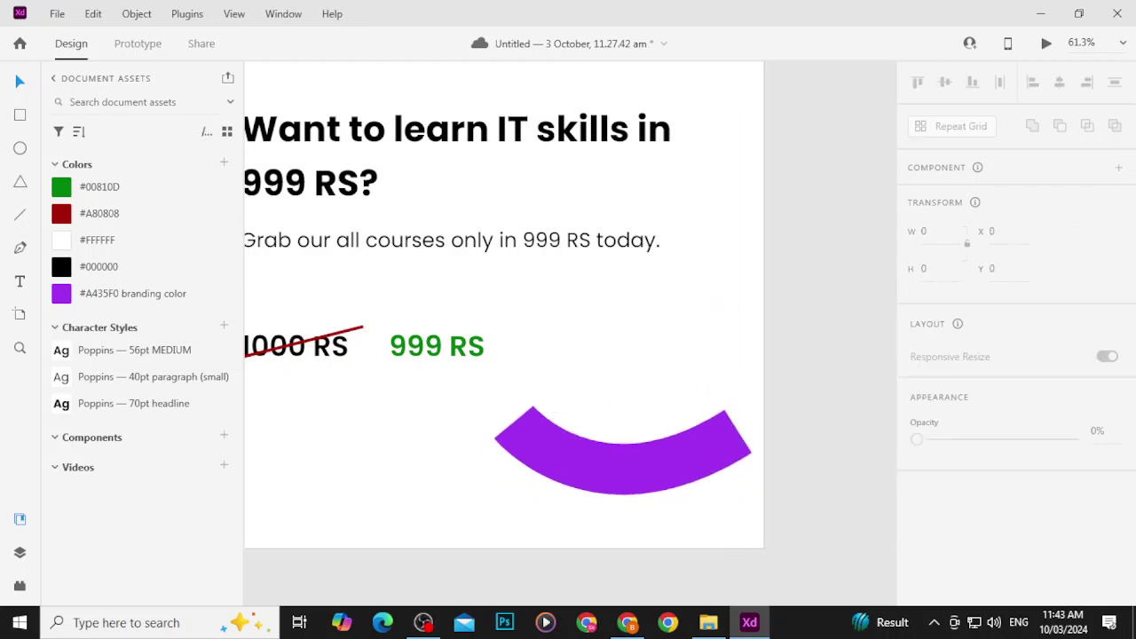
Step: Switch to File Explorer and look through the Downloads folder for a usable picture
click(709, 622)
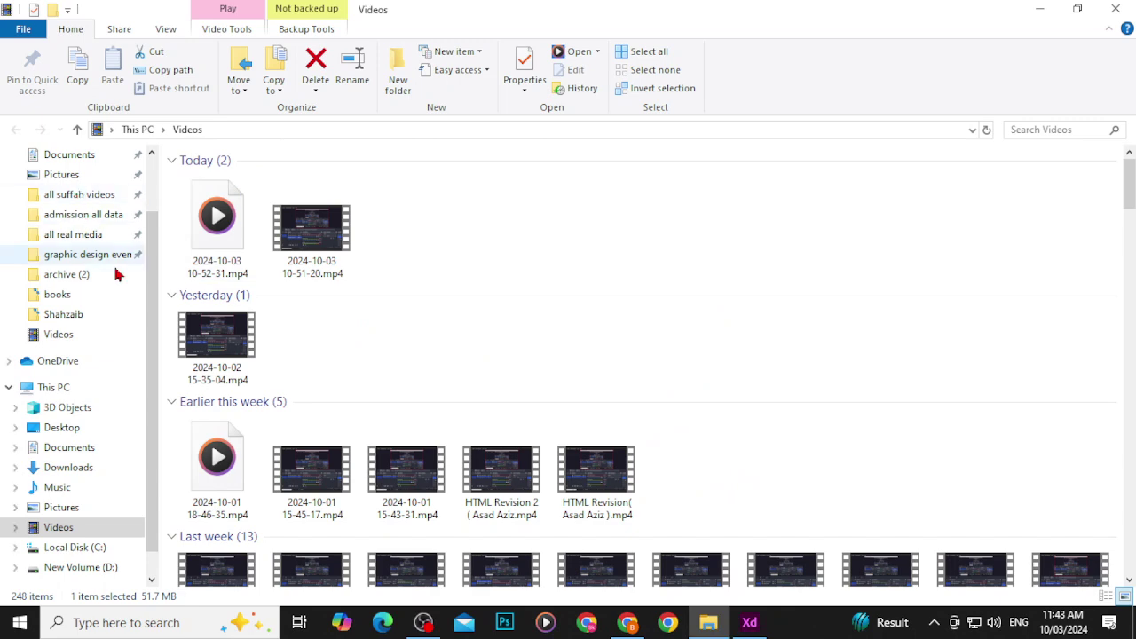
scroll(125, 240, up, 2)
click(98, 210)
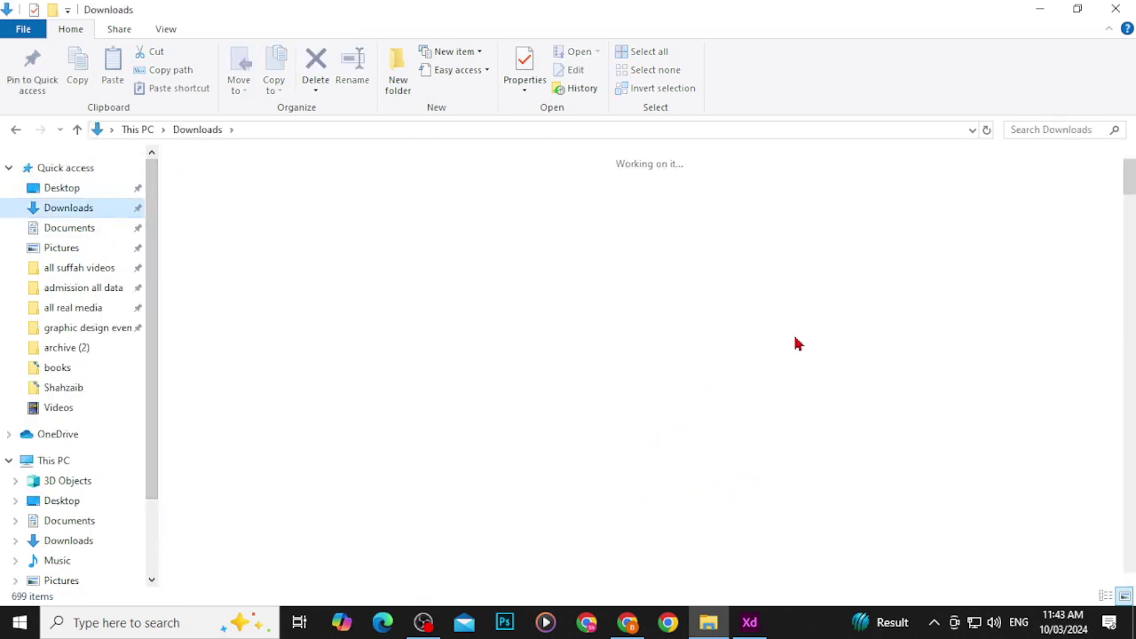
drag(1129, 178, 1129, 233)
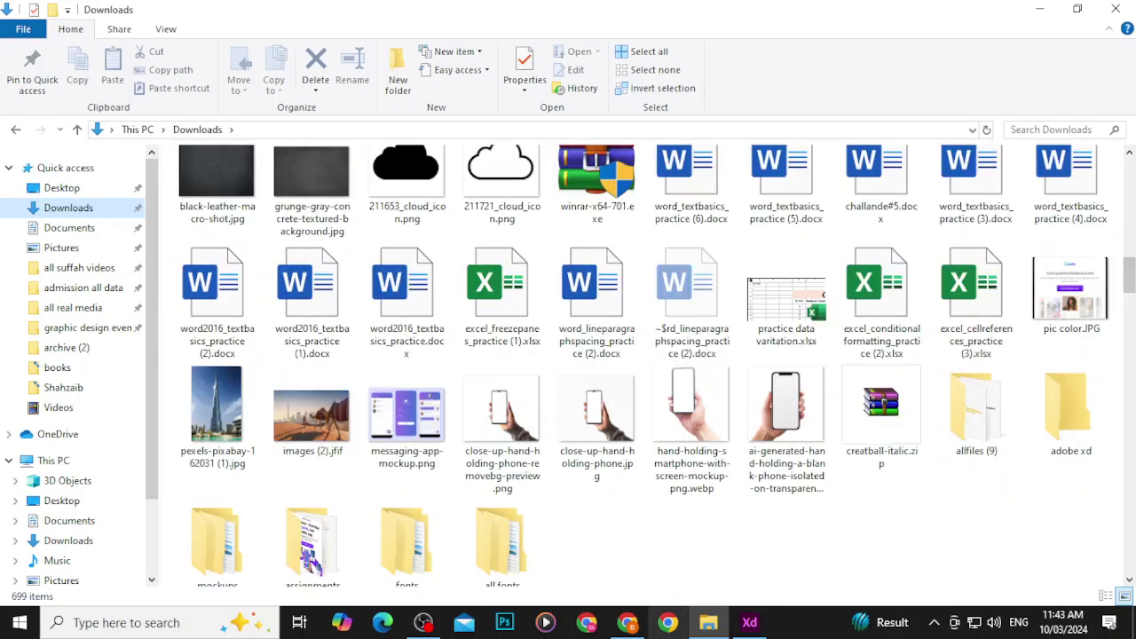
Step: Switch to Chrome and search Google in a new tab for "person with laptop student hd pics png"
click(627, 622)
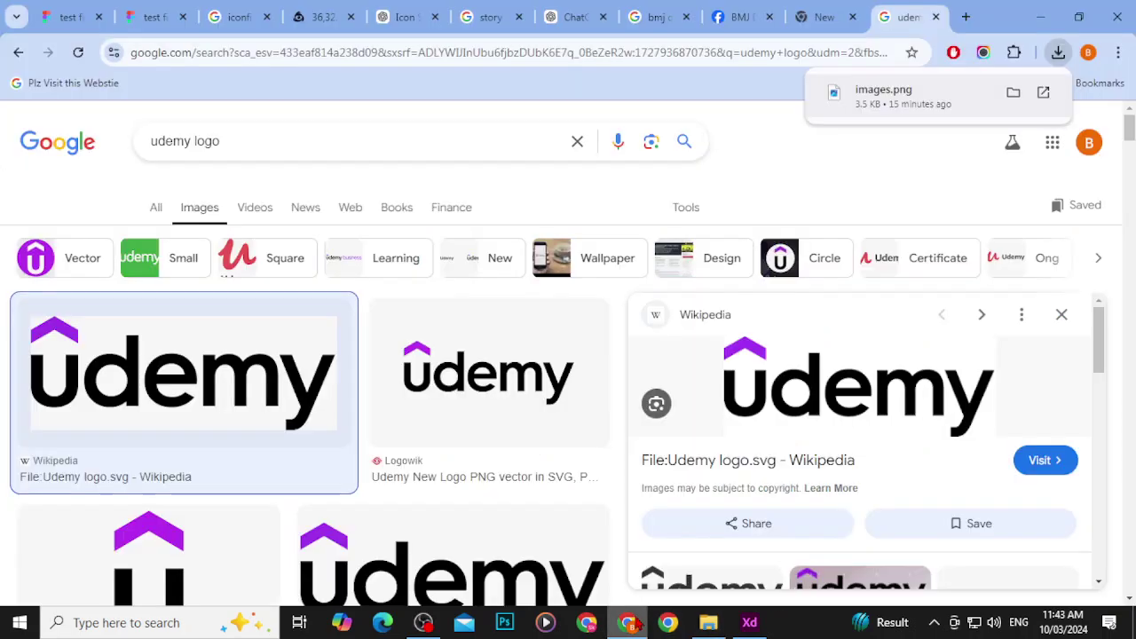
click(966, 18)
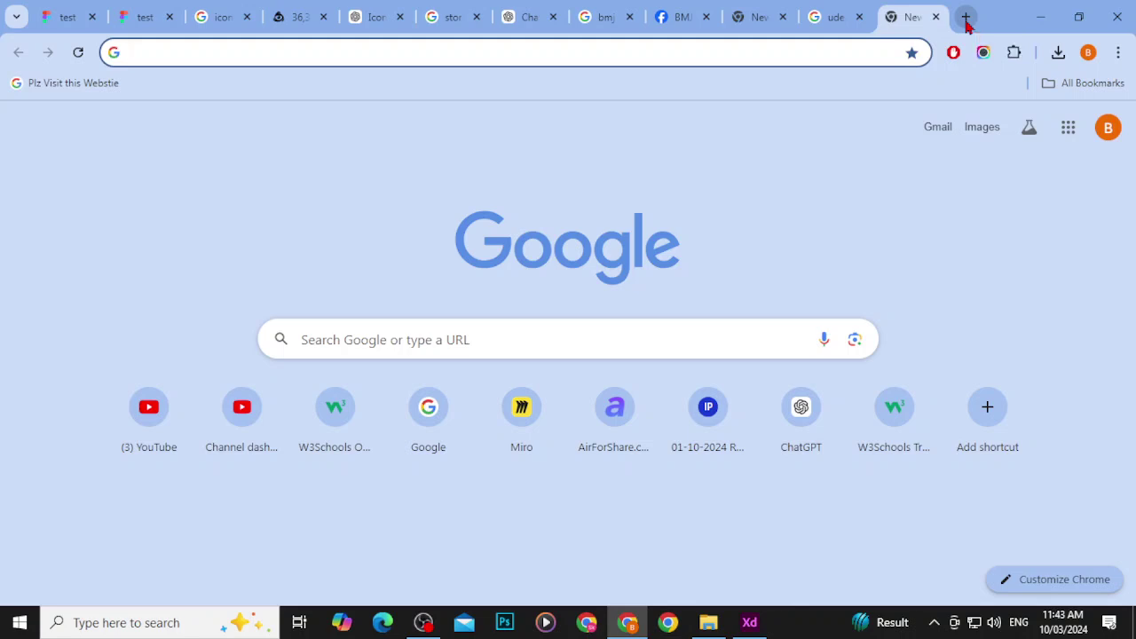
text(pers)
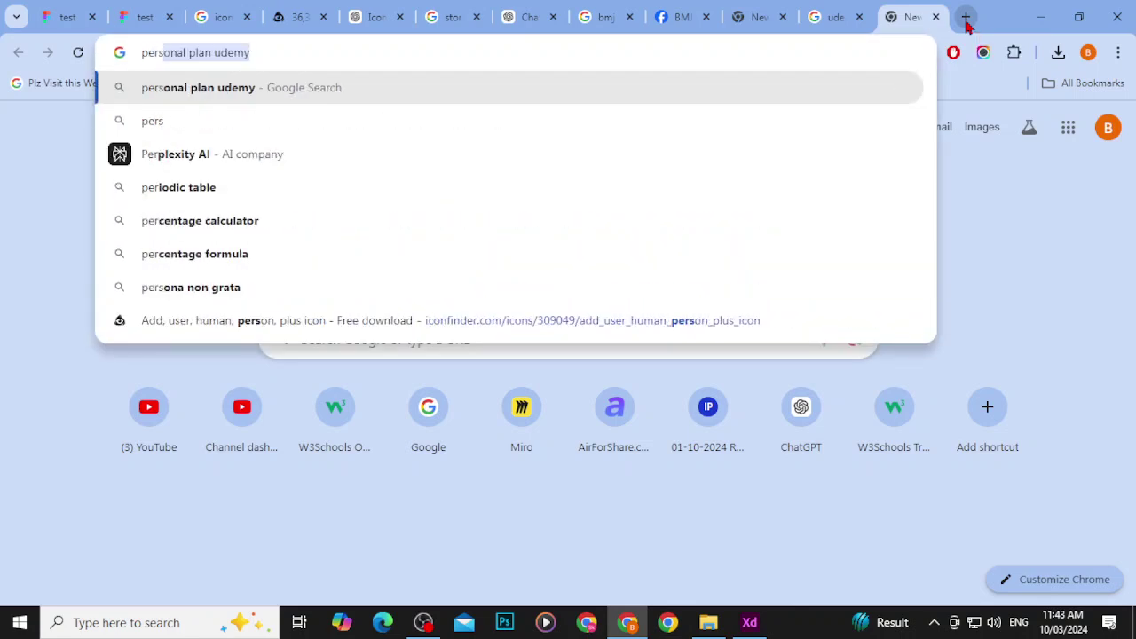
text(on with l)
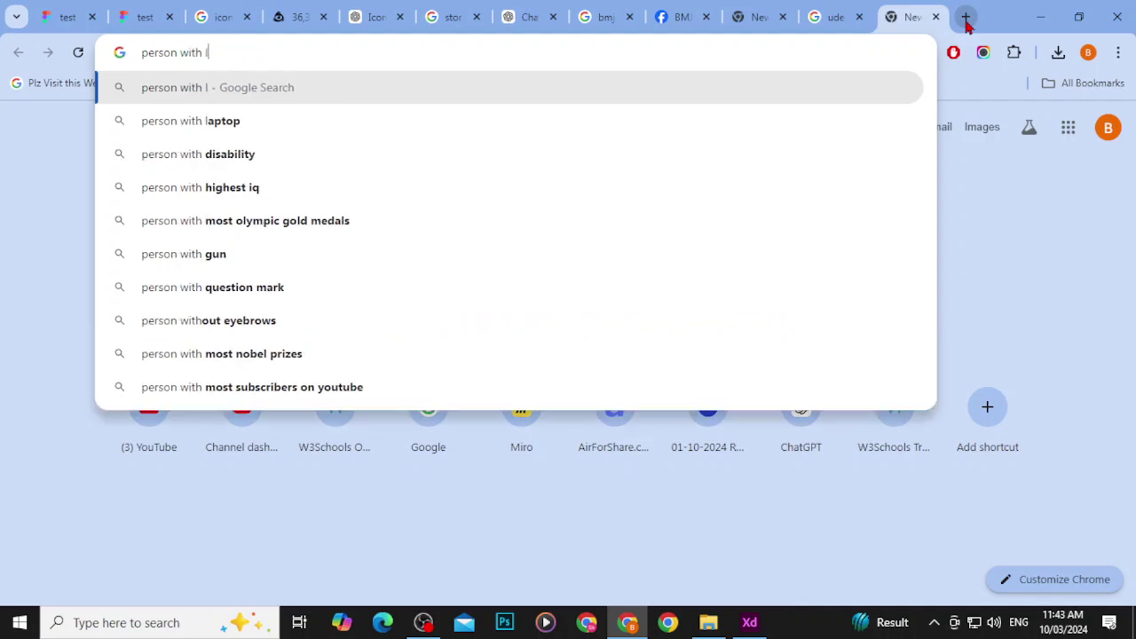
text(aptop )
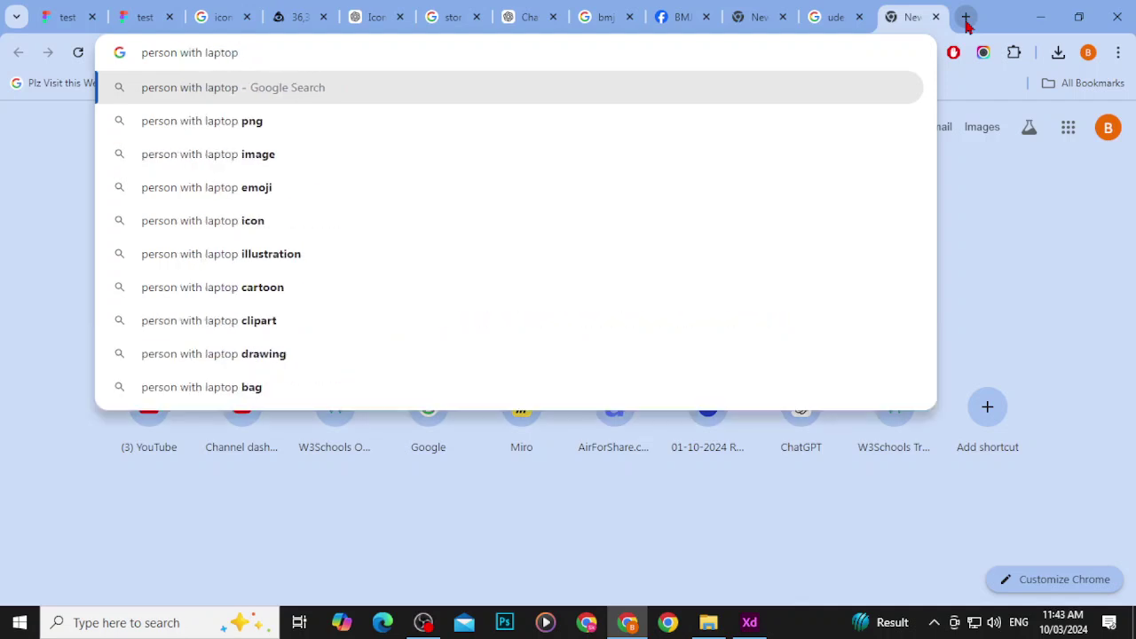
text(student )
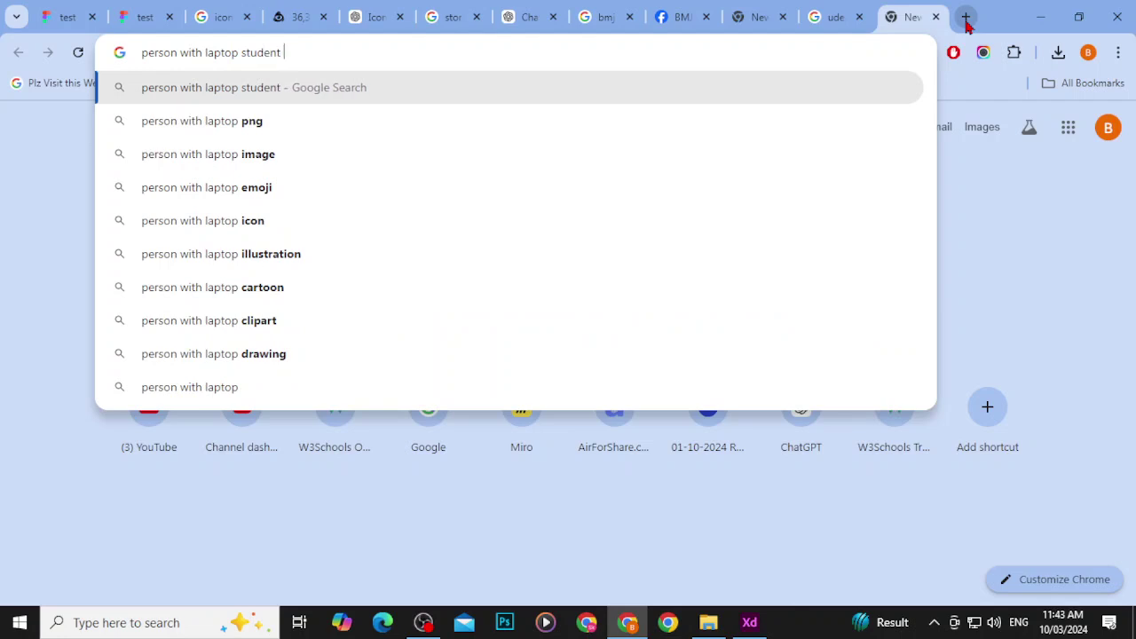
text(hd pics png)
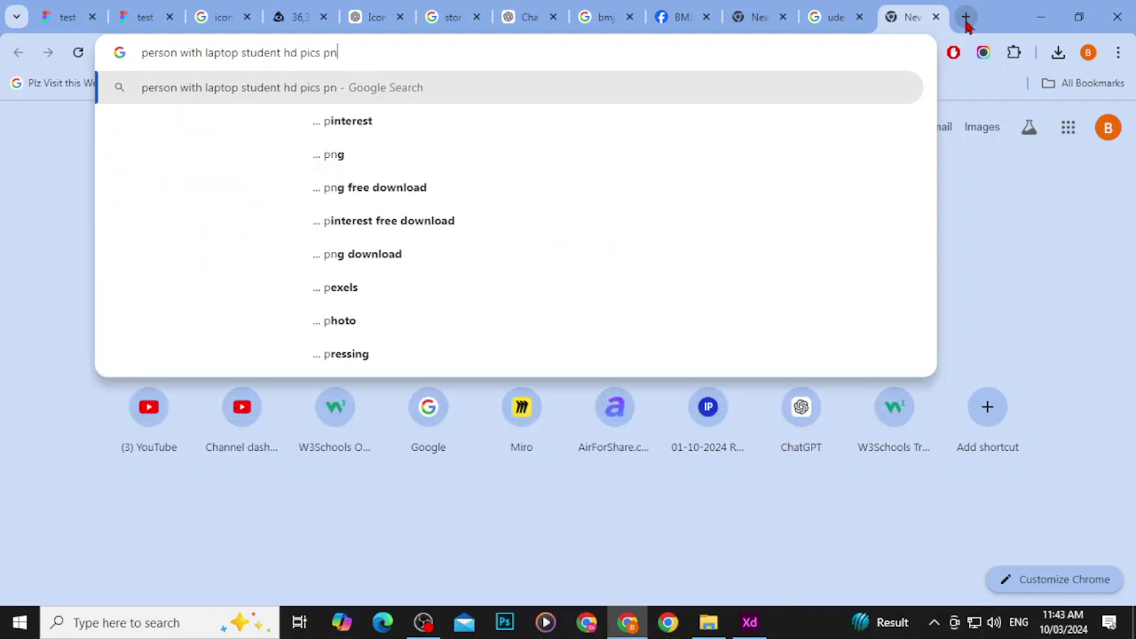
key(Return)
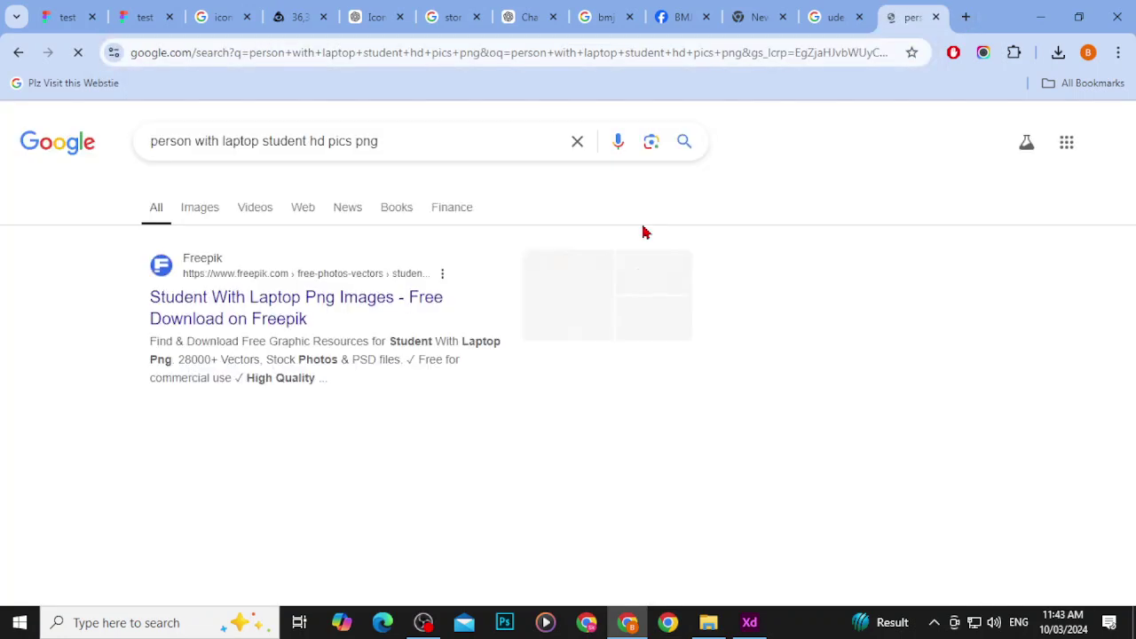
Step: Open the Freepik "Student With Laptop Png Images" result in a separate tab and dismiss its Google sign-in prompt
right_click(351, 300)
click(375, 314)
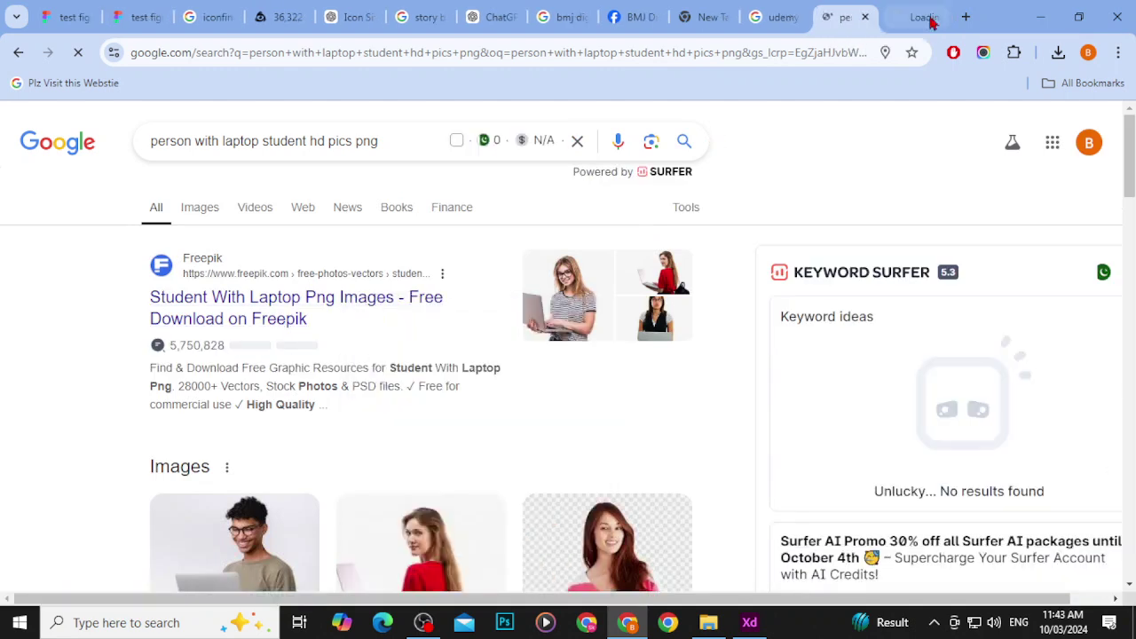
click(901, 21)
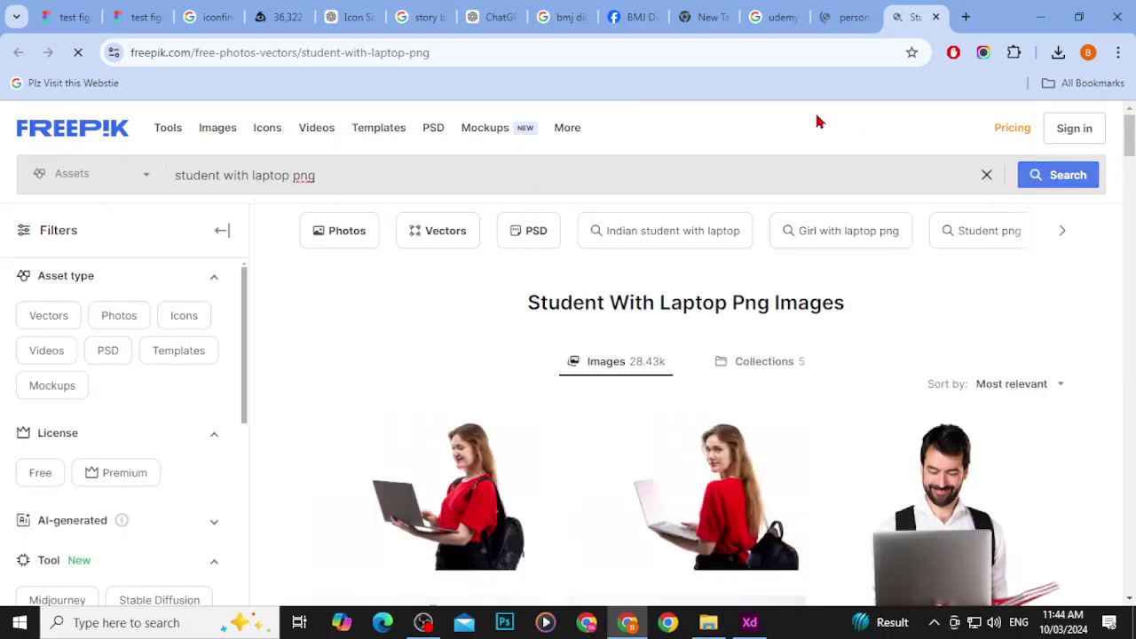
scroll(799, 375, down, 2)
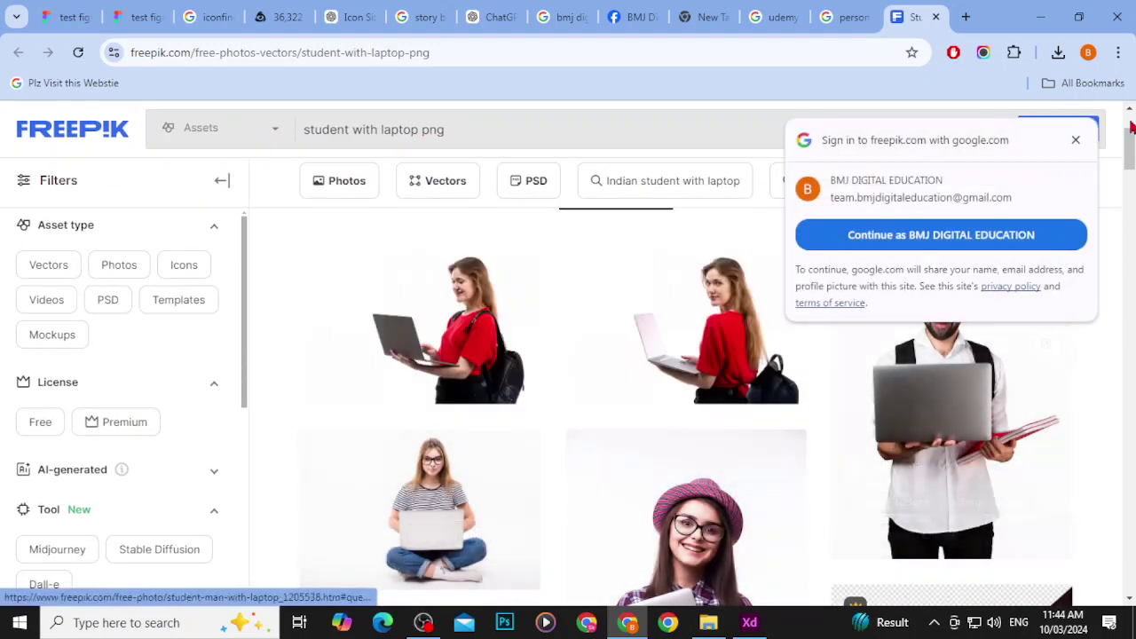
click(1078, 141)
Step: Examine the Freepik student-with-laptop images for a suitable free photo without the premium crown
scroll(741, 348, down, 5)
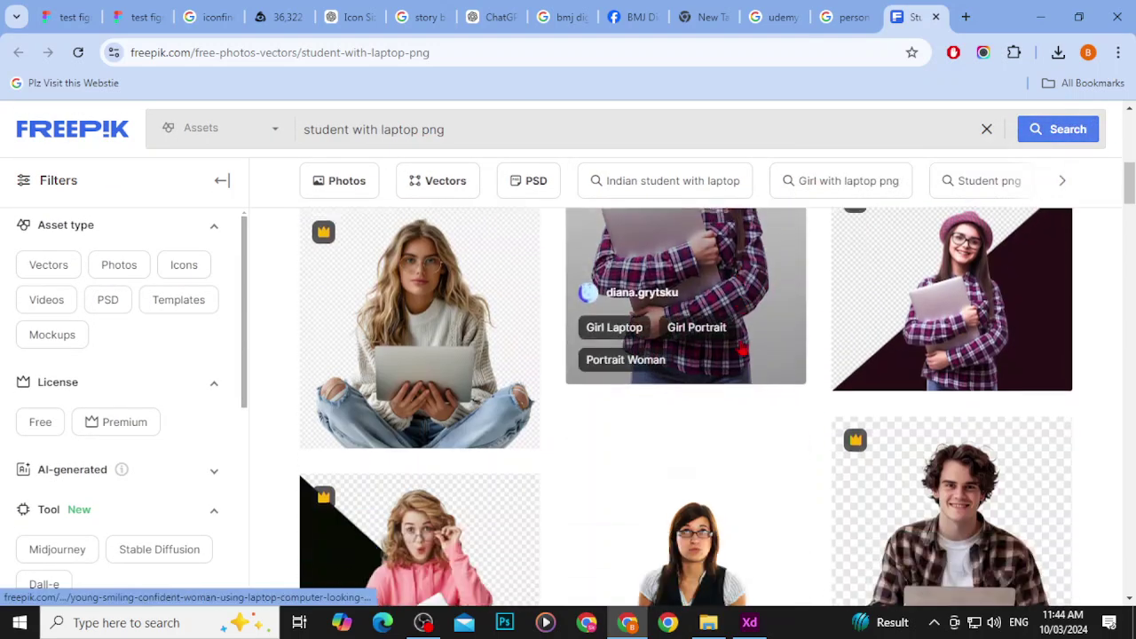
scroll(700, 282, down, 4)
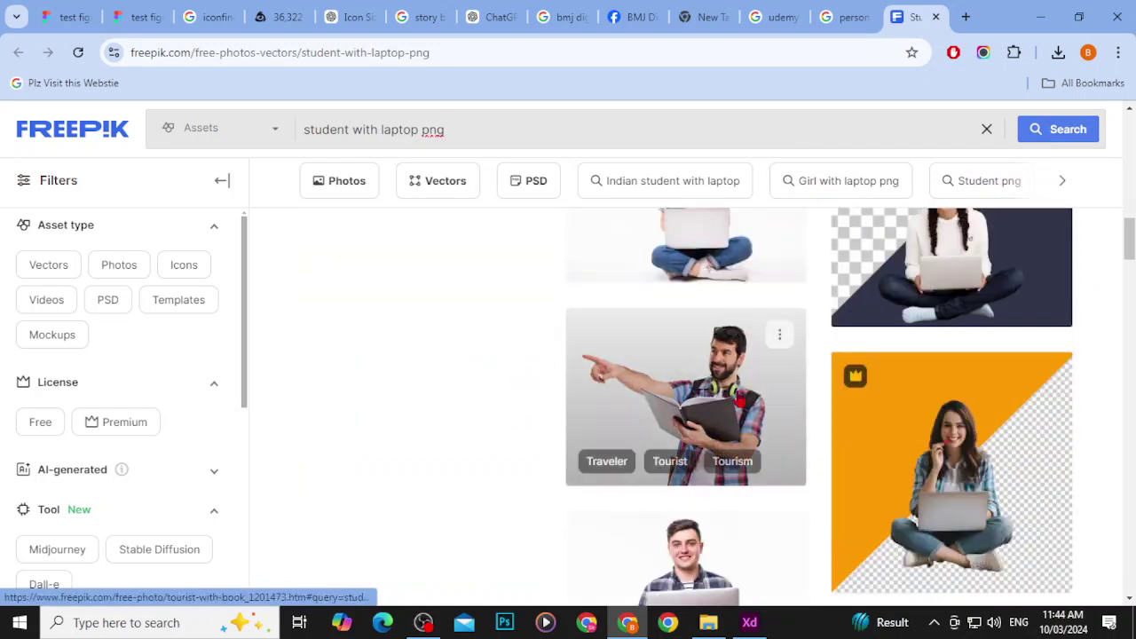
scroll(707, 367, up, 3)
scroll(712, 393, down, 3)
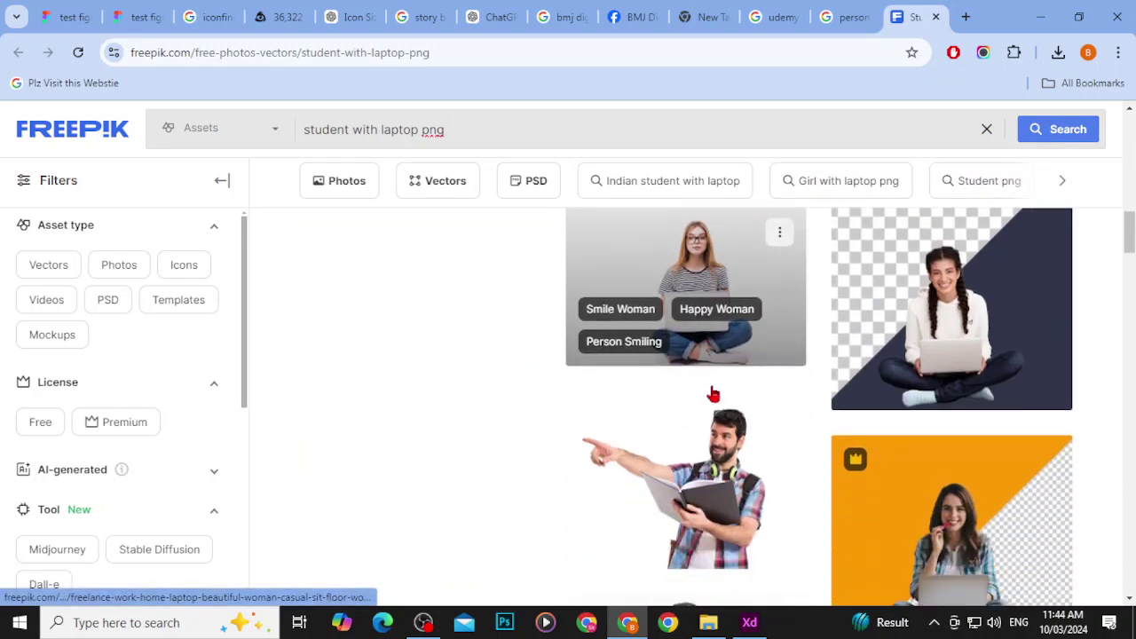
scroll(714, 393, down, 1)
scroll(701, 308, down, 1)
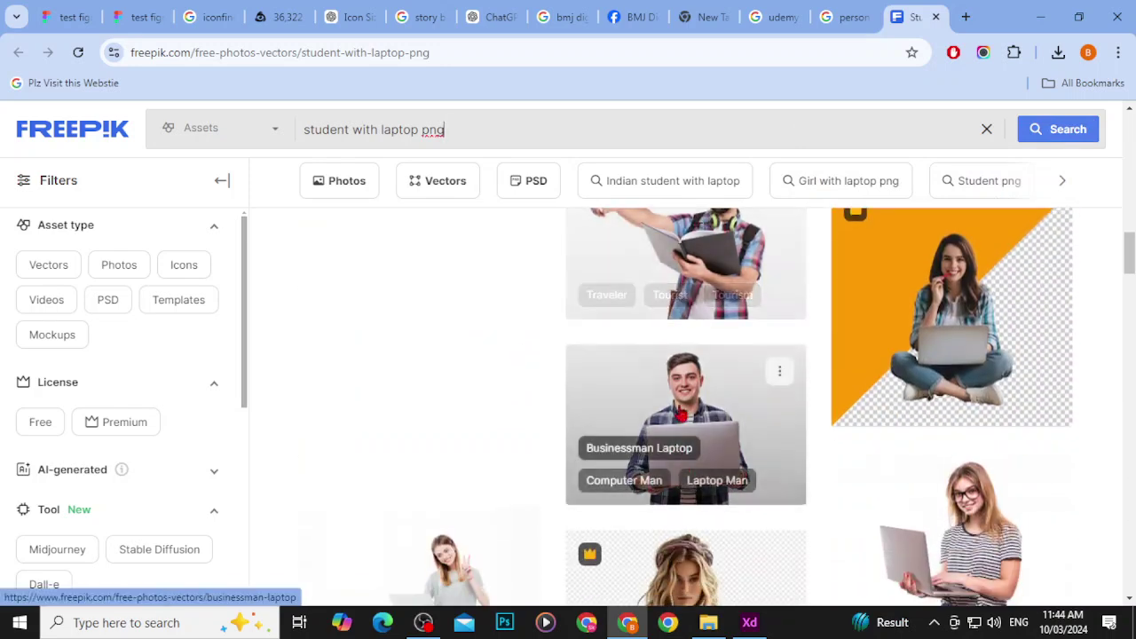
scroll(695, 373, down, 5)
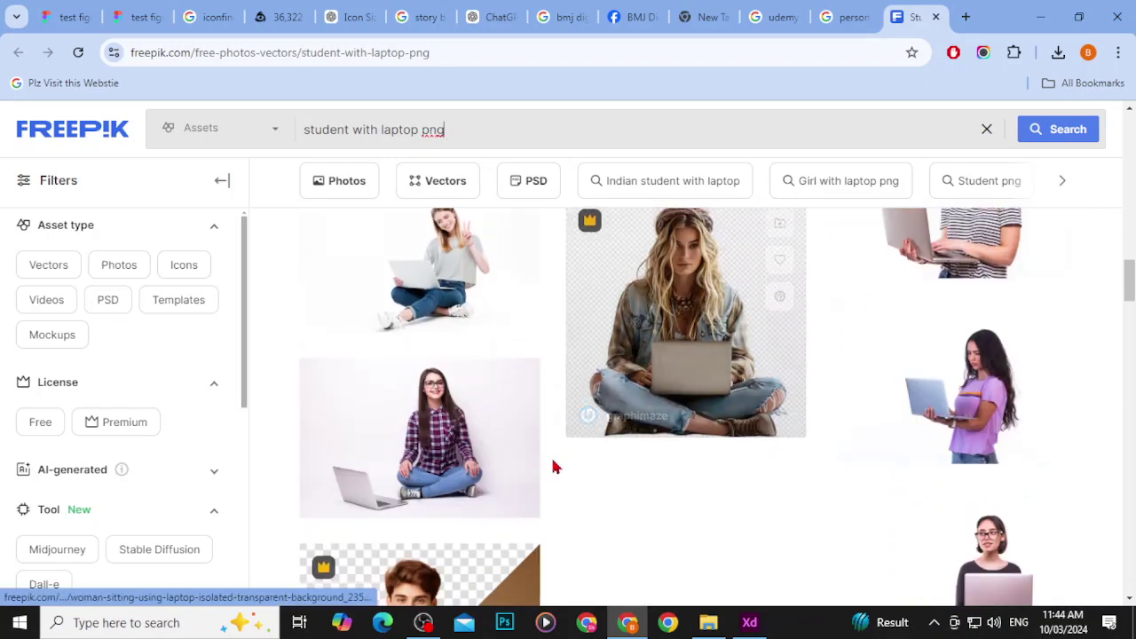
scroll(577, 444, down, 3)
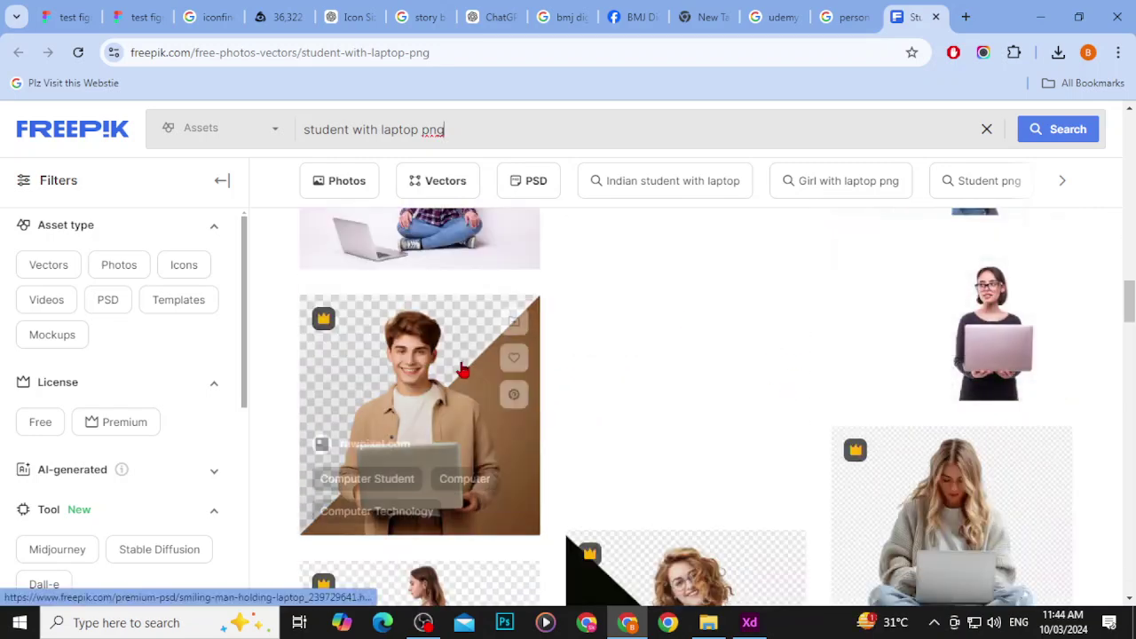
scroll(844, 414, down, 4)
scroll(774, 386, down, 3)
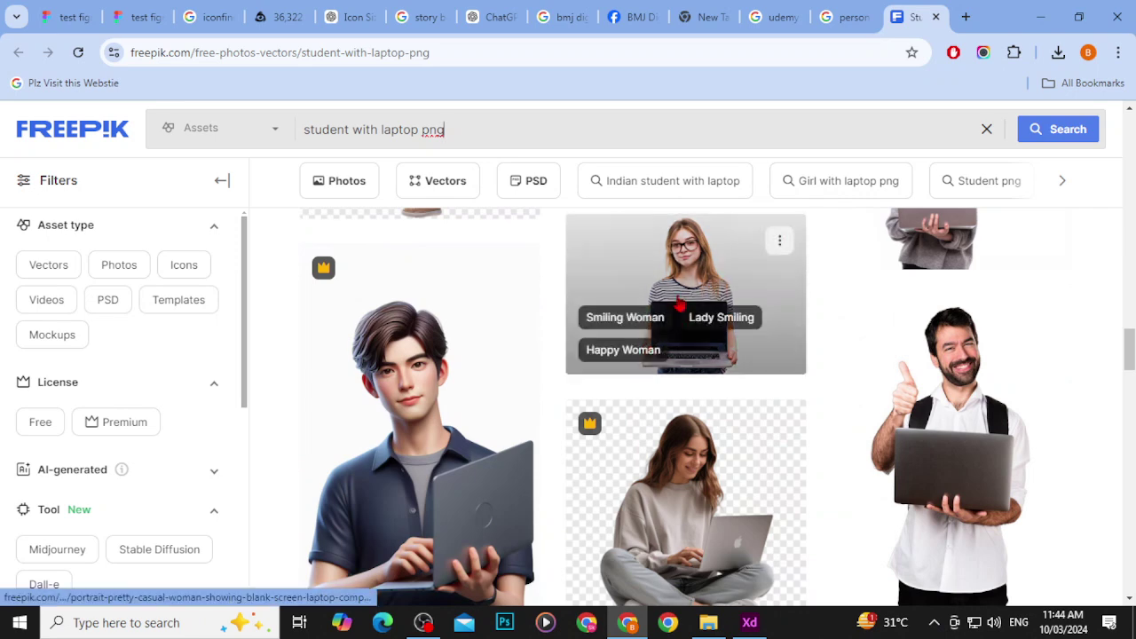
scroll(980, 428, down, 5)
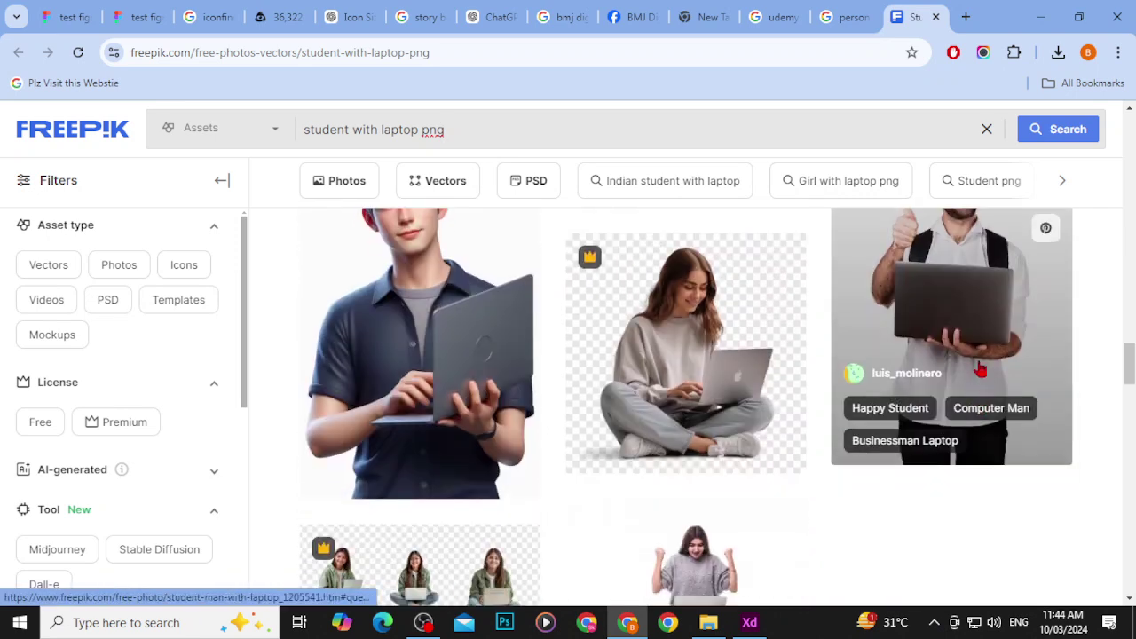
scroll(746, 426, down, 3)
scroll(771, 436, down, 6)
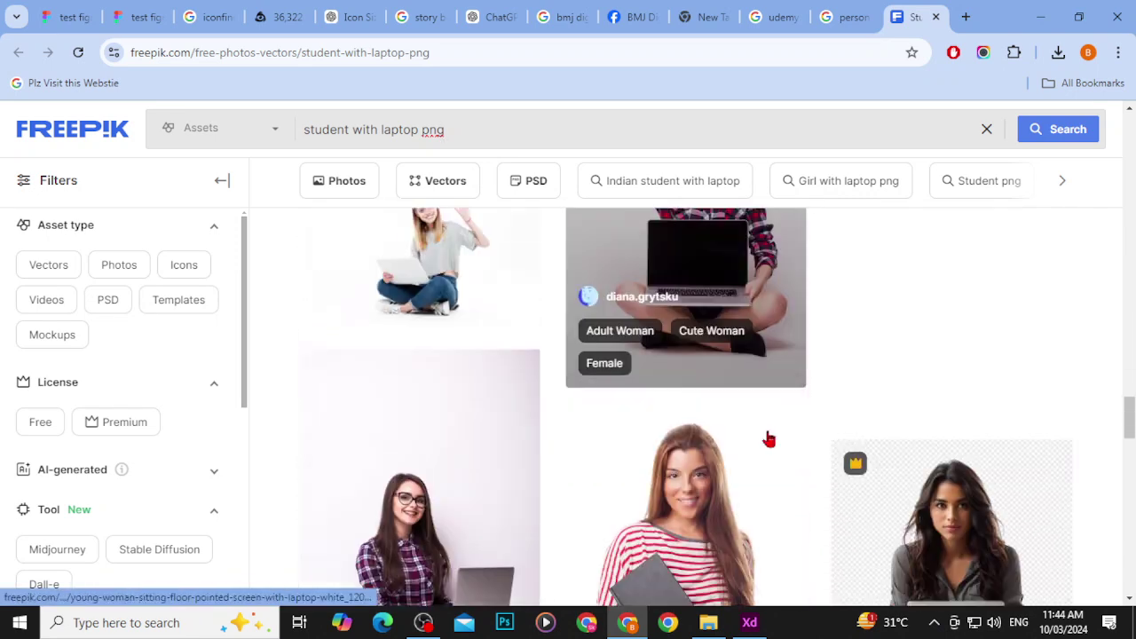
scroll(723, 470, down, 10)
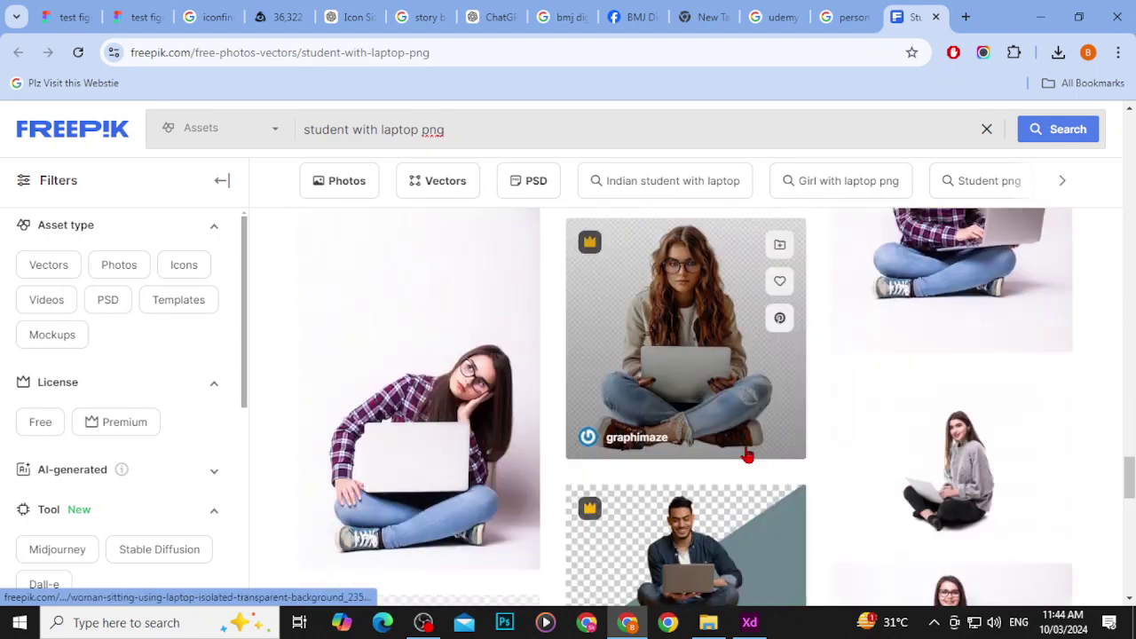
scroll(723, 457, up, 5)
scroll(723, 453, up, 15)
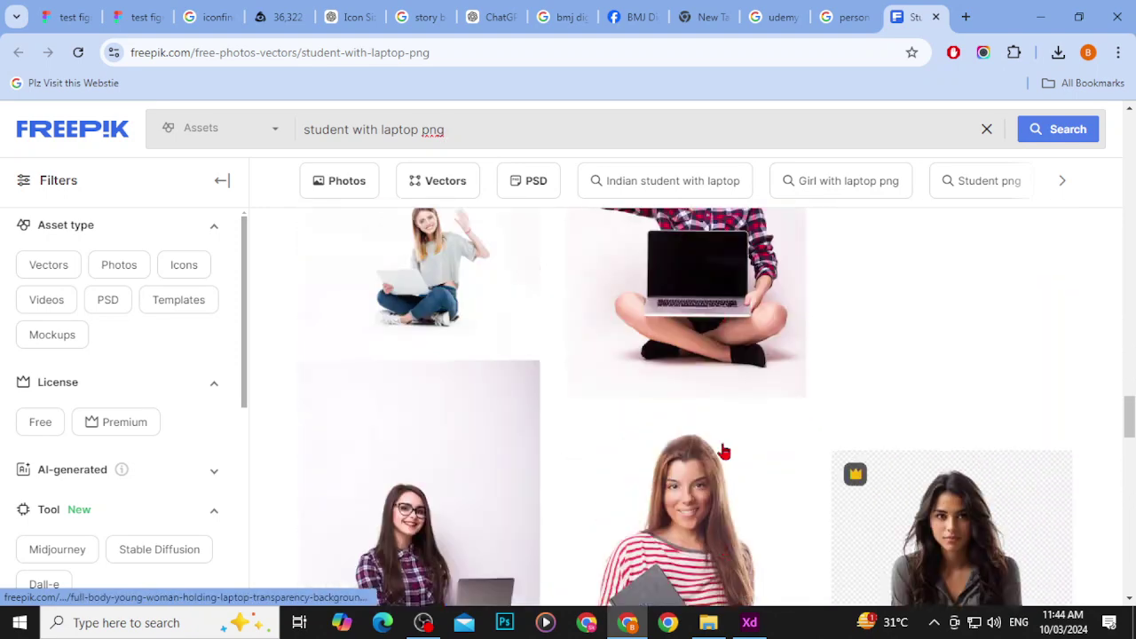
scroll(724, 452, up, 6)
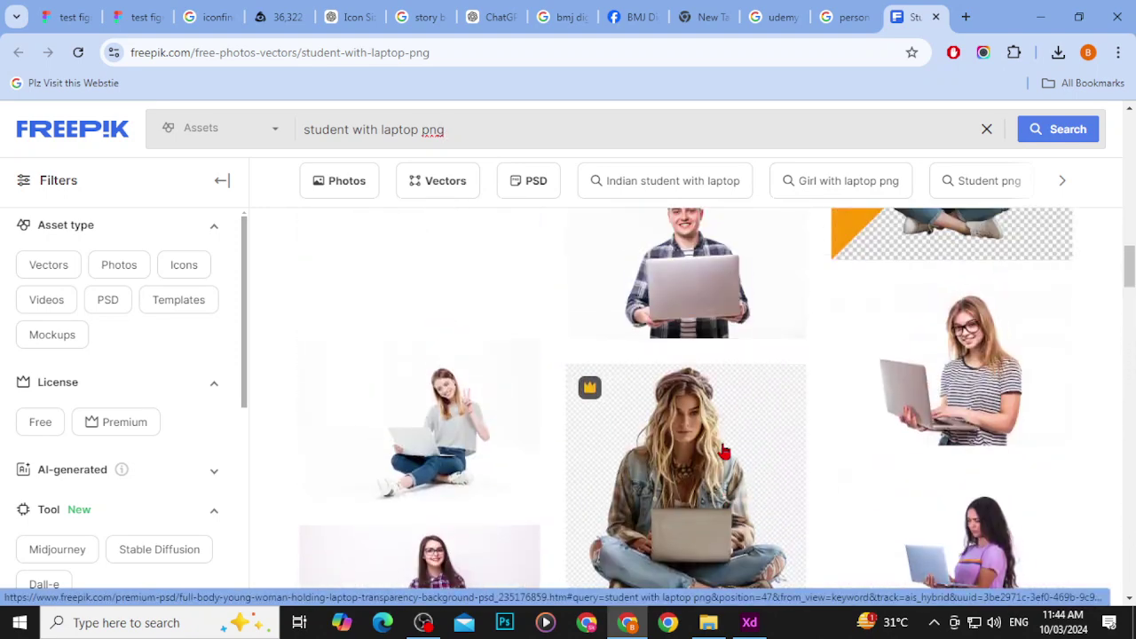
Step: Download the free Freepik photo of the young man in a plaid shirt holding a laptop
click(702, 468)
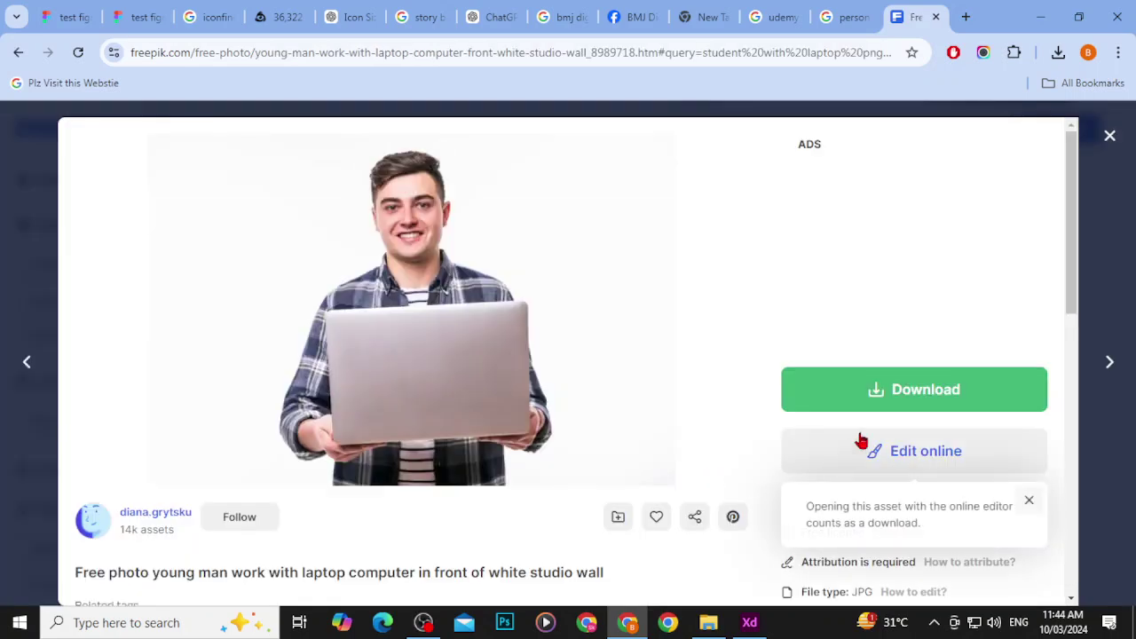
click(917, 398)
scroll(865, 479, down, 3)
click(873, 375)
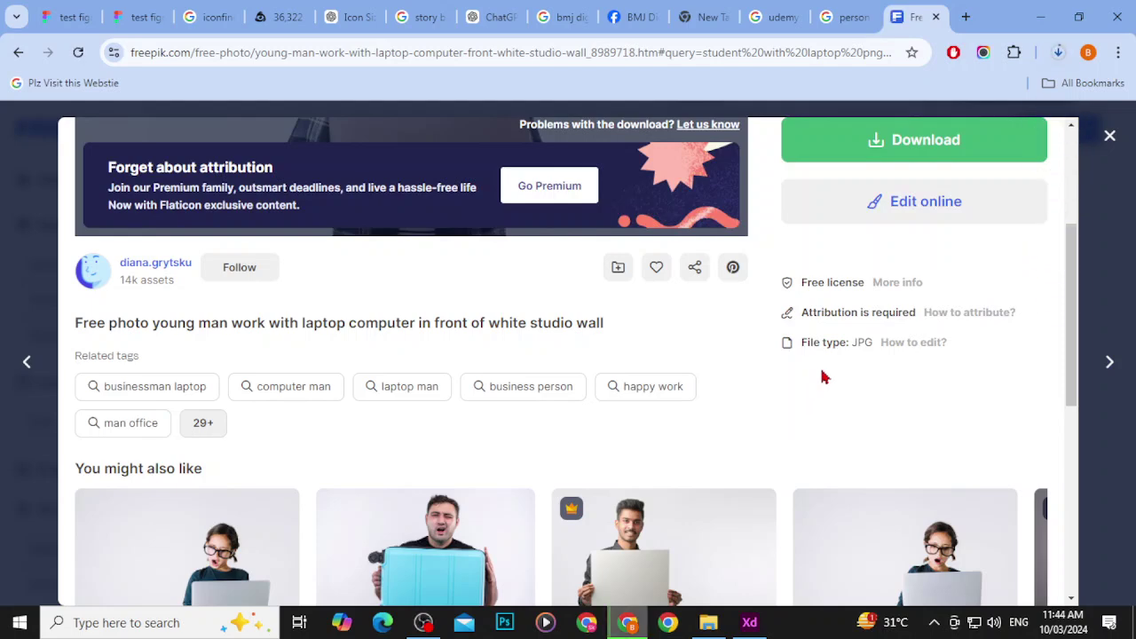
Step: Search Google in a new tab for "bg remover" and open the remove.bg result in a separate tab
click(965, 27)
text(bg removcer)
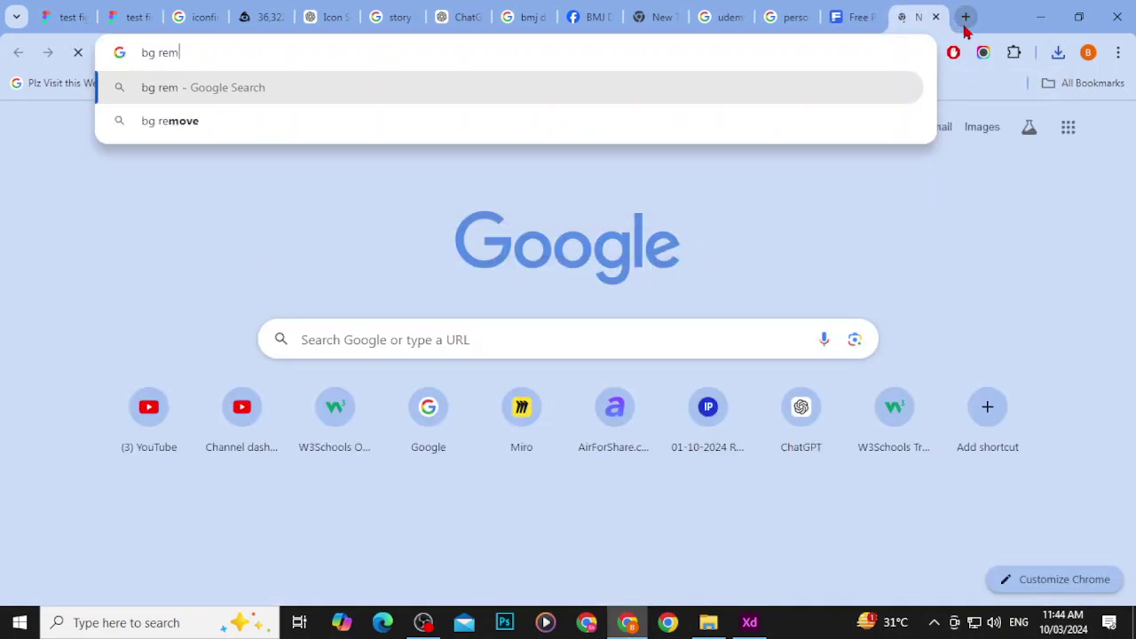
key(BackSpace)
key(BackSpace)
key(BackSpace)
text(er)
key(Return)
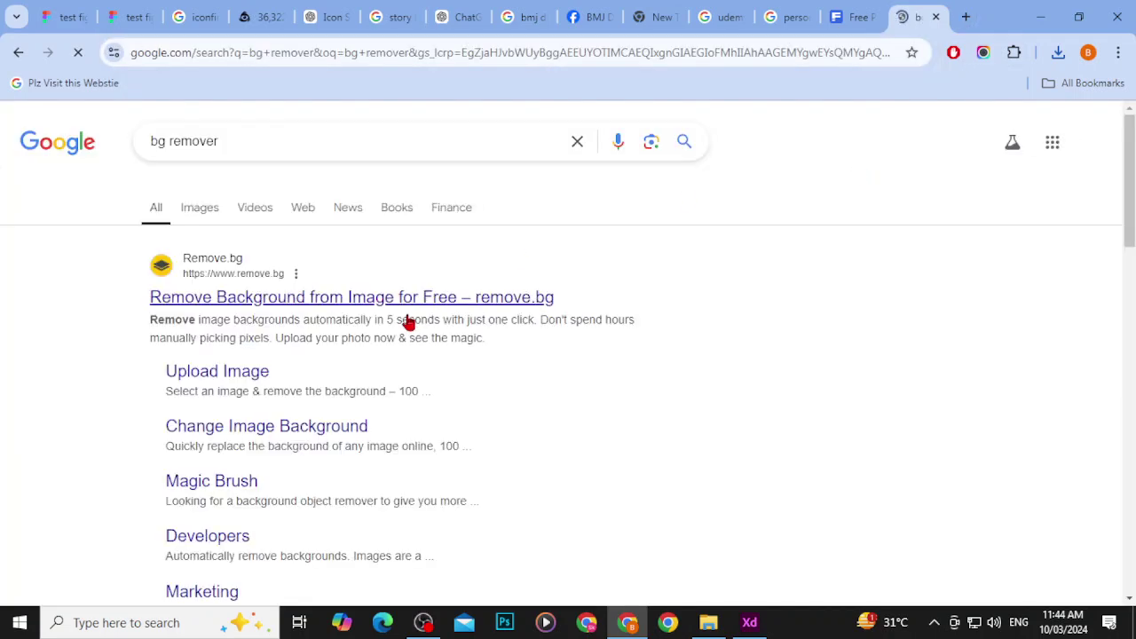
right_click(482, 299)
click(489, 312)
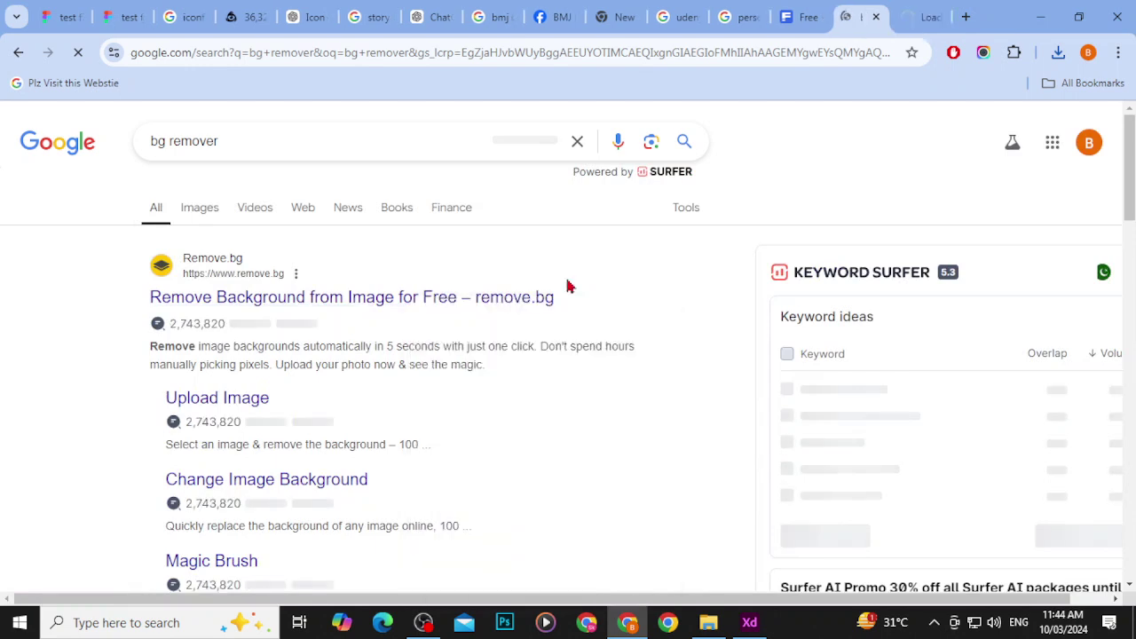
Step: Switch to the remove.bg page, dismiss its cookie notice and upload the downloaded young-man-with-laptop photo for background removal
click(919, 17)
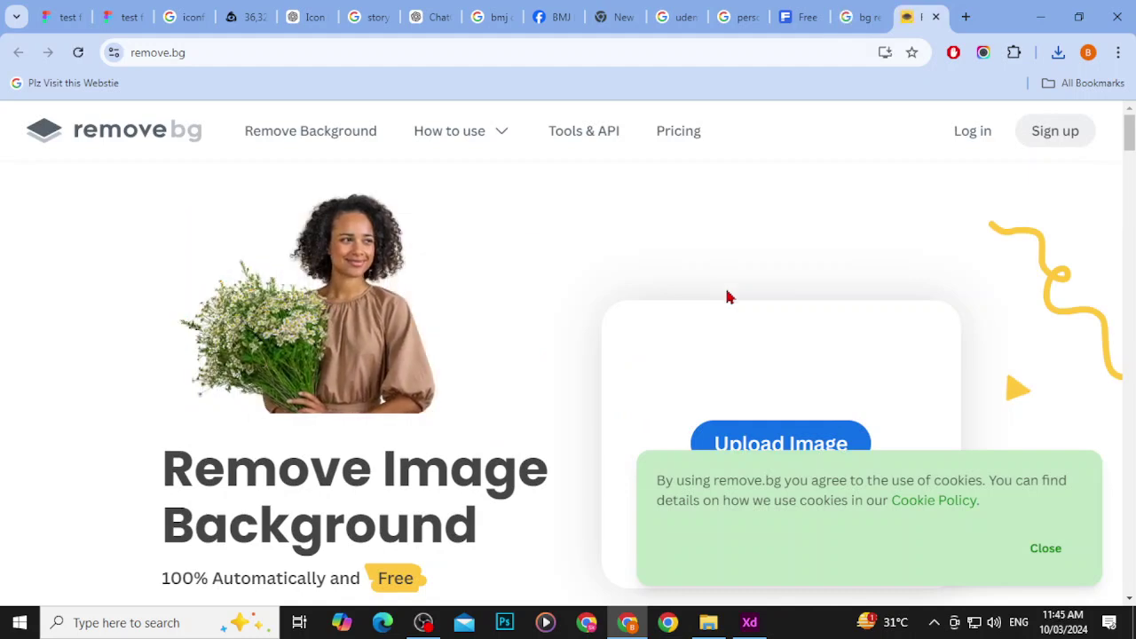
click(1045, 547)
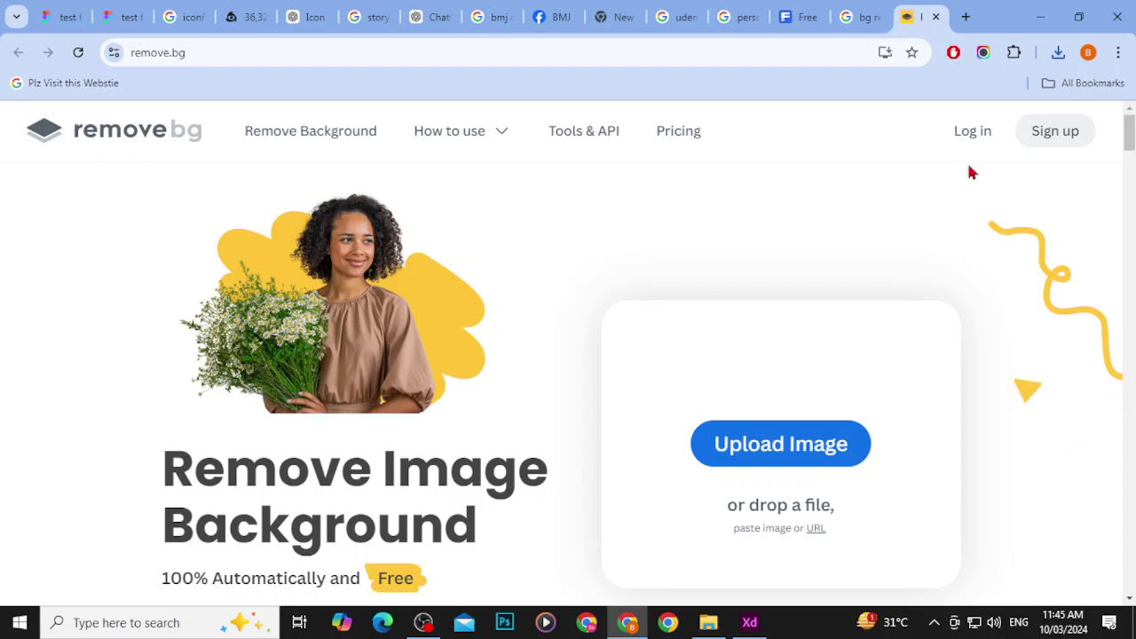
click(1058, 52)
drag(956, 145, 701, 423)
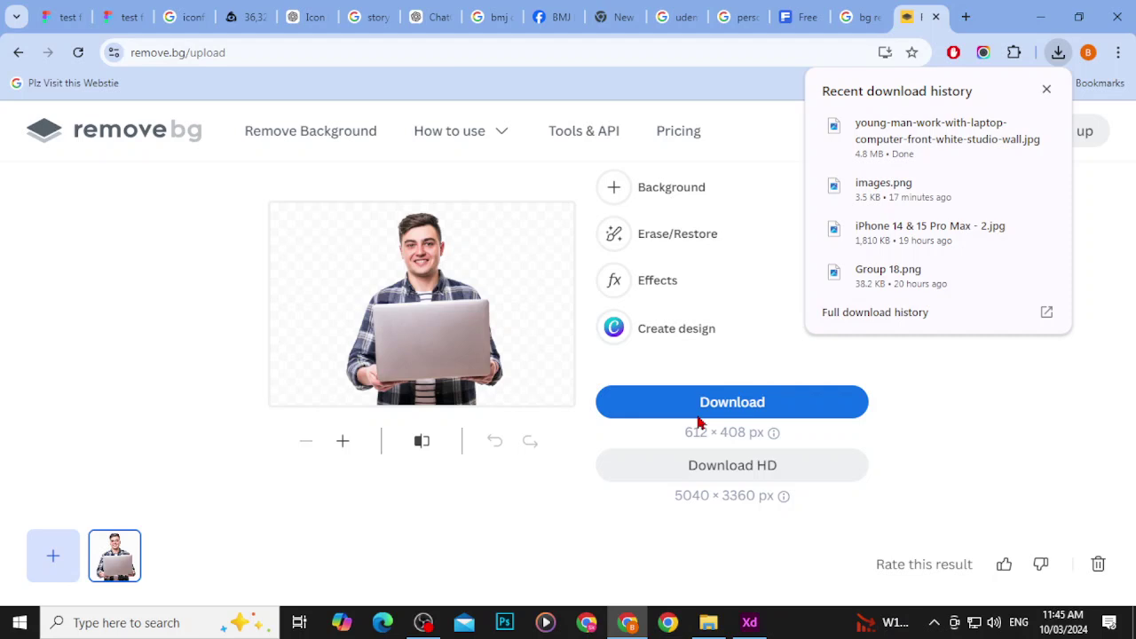
Step: Search Google in a new tab for "adobe express bg remover" and open Adobe's Free Image Background Remover result in a separate tab
click(965, 17)
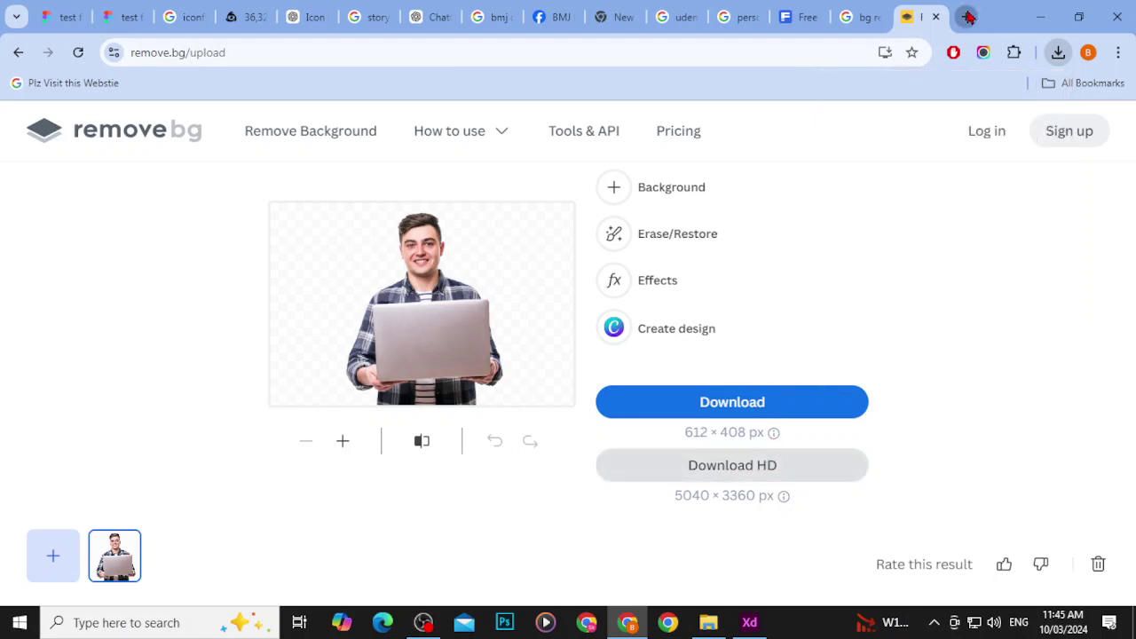
click(966, 16)
text(adobe ex[)
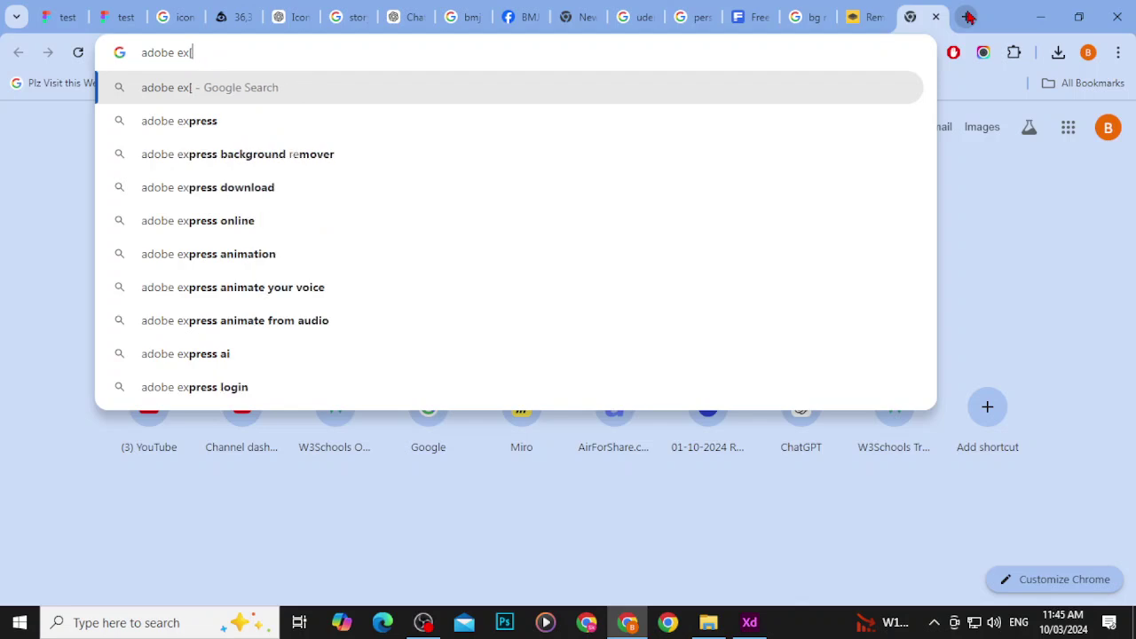
key(BackSpace)
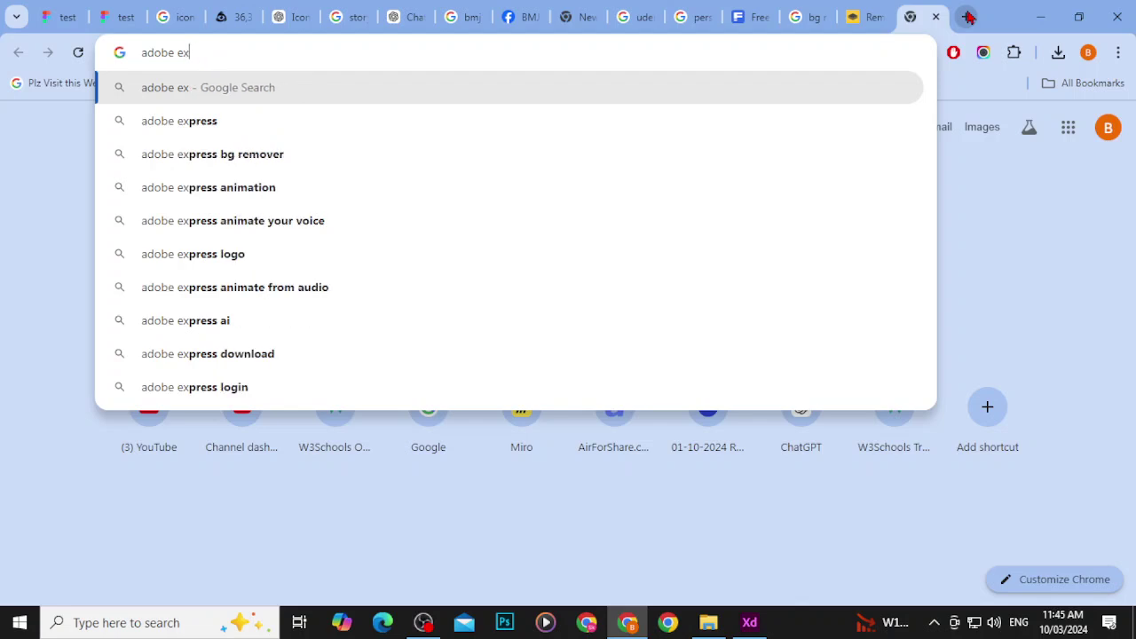
key(Down)
key(Down)
key(Return)
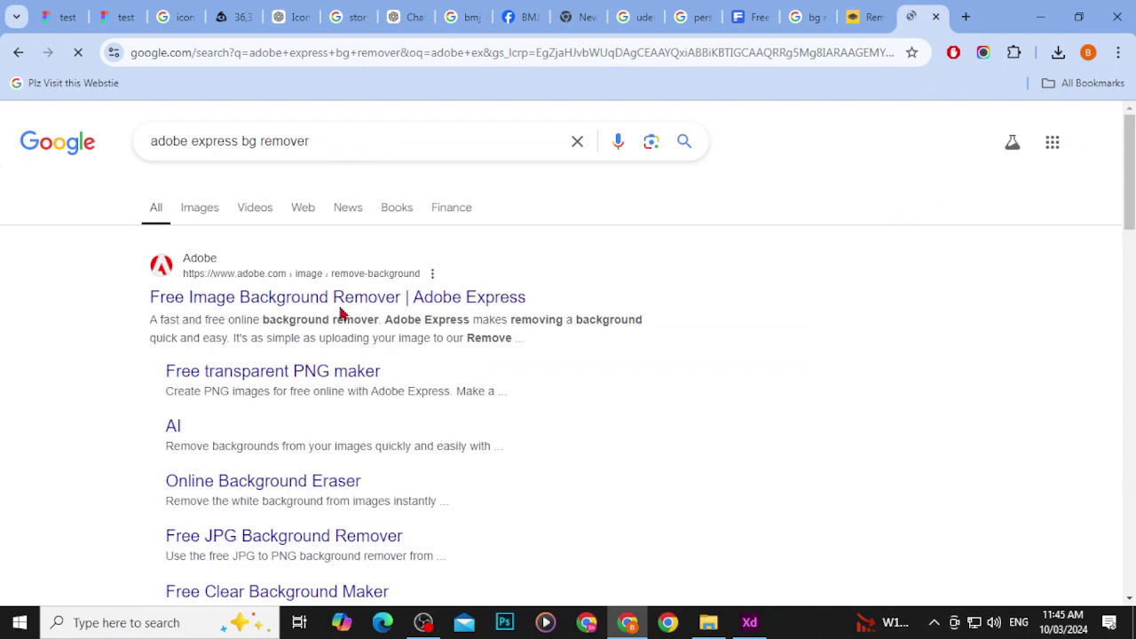
right_click(297, 302)
click(306, 323)
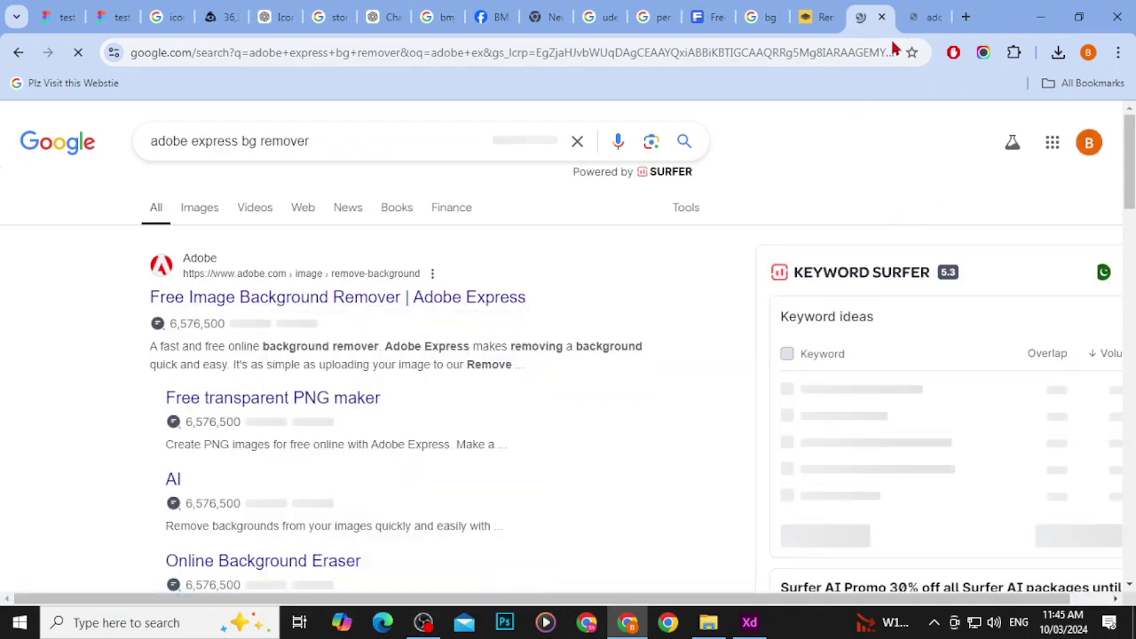
click(923, 16)
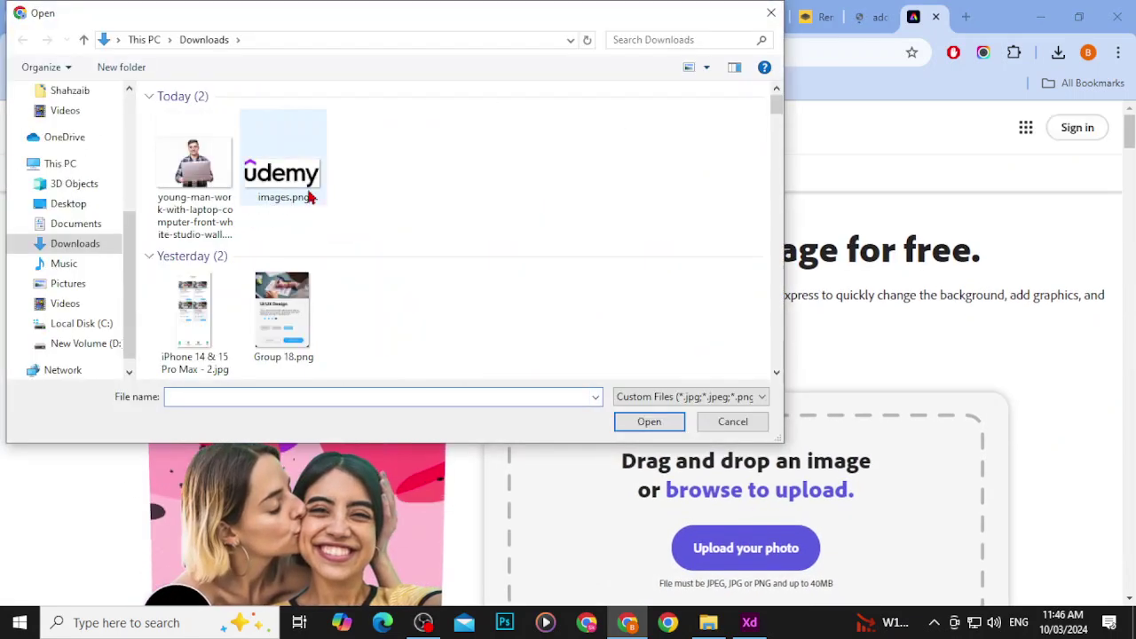
Step: Upload the young-man-with-laptop JPG from Downloads to the Adobe Express background remover
click(194, 173)
click(662, 427)
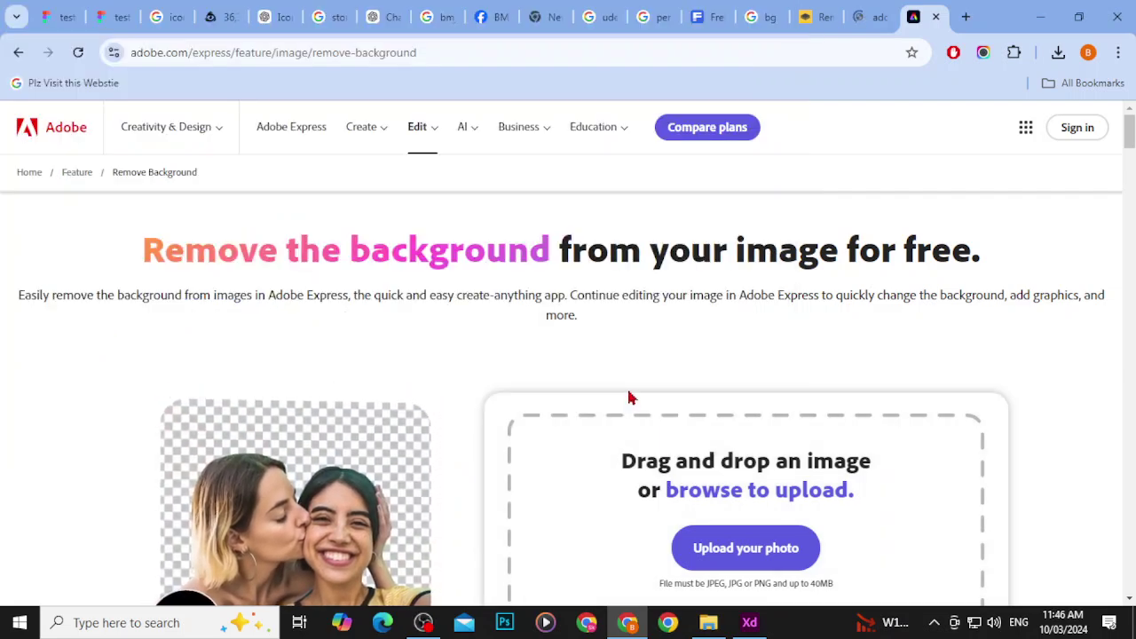
scroll(629, 398, down, 4)
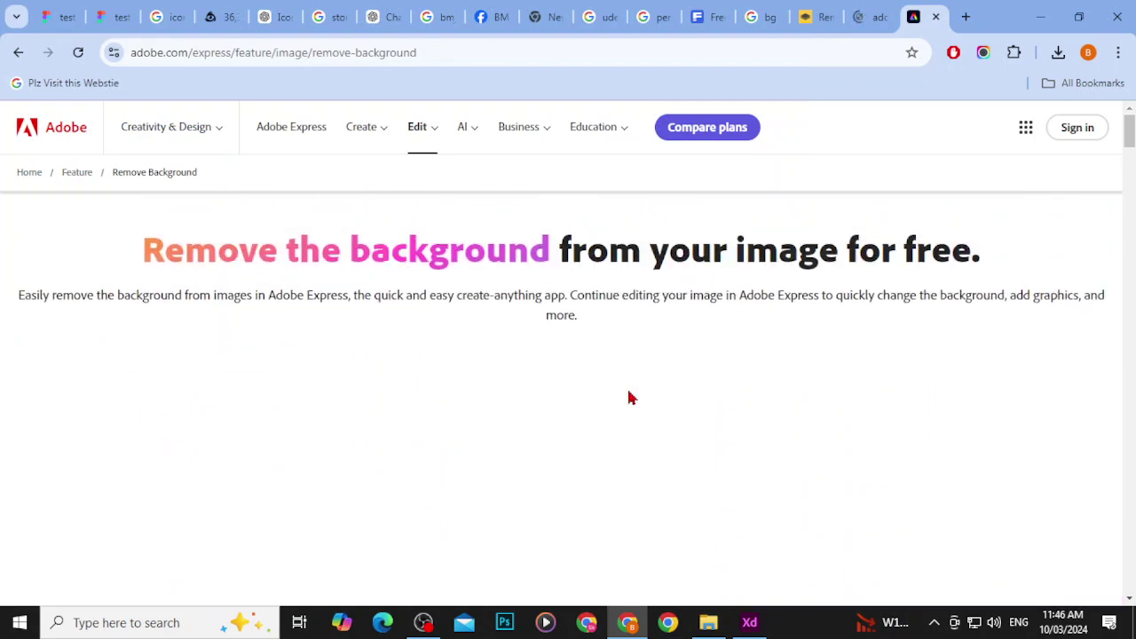
scroll(629, 399, down, 5)
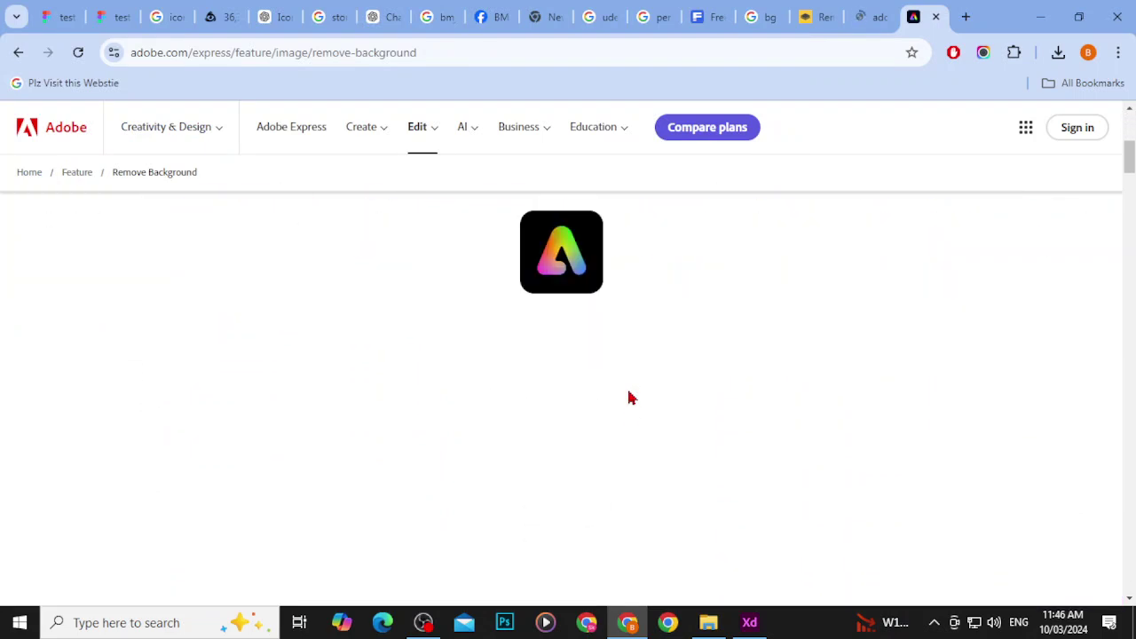
scroll(629, 399, down, 2)
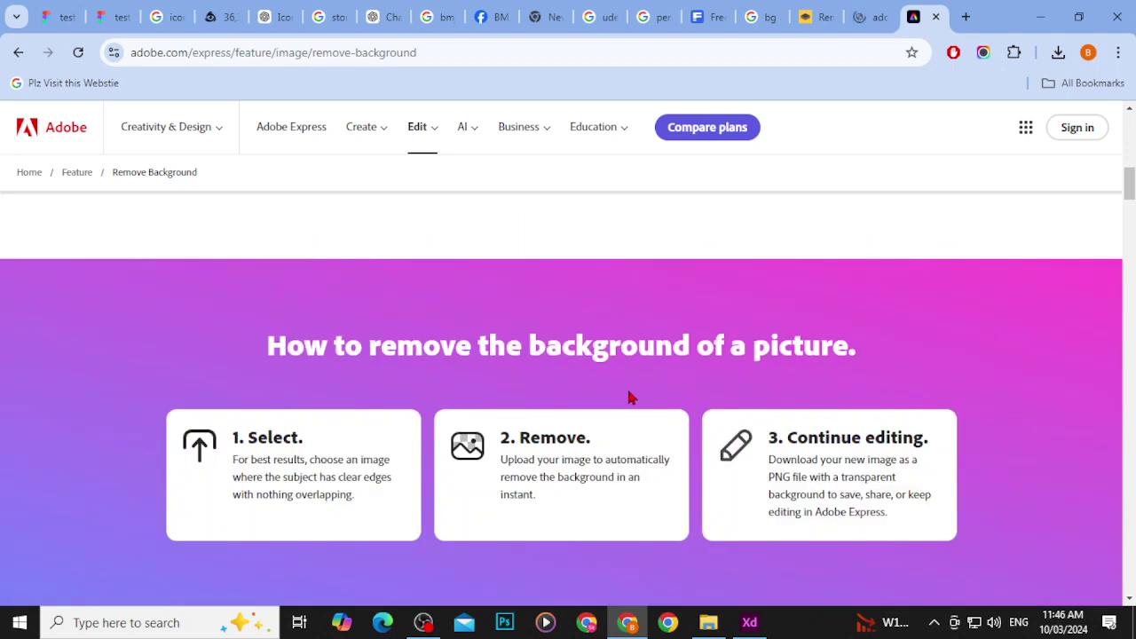
scroll(628, 399, up, 5)
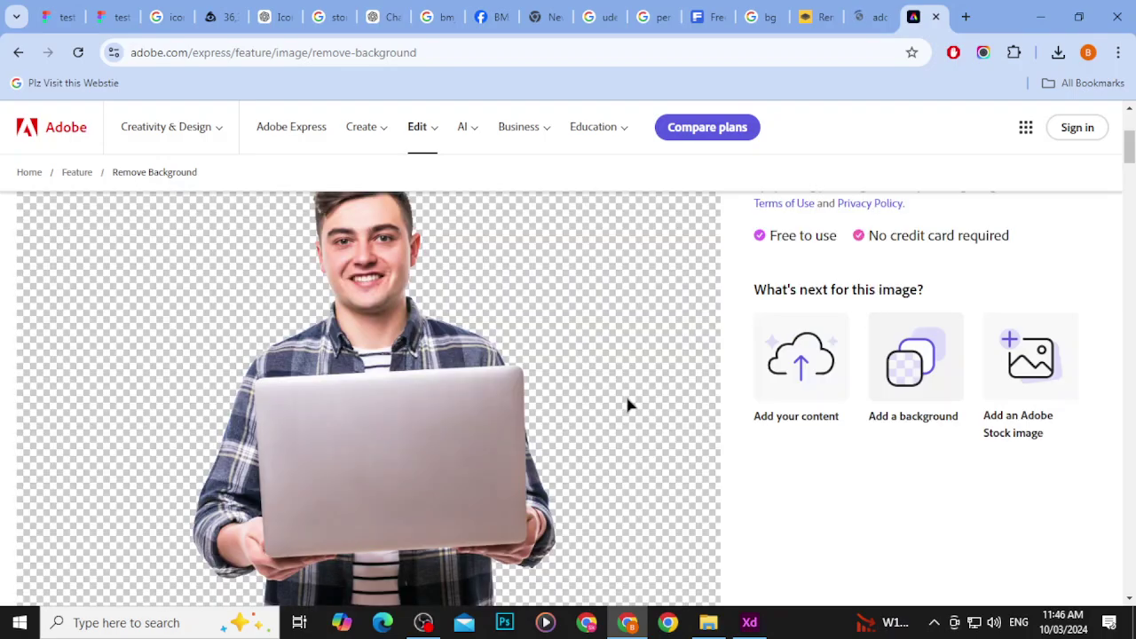
Step: Download the background-free photo from Adobe Express, then check file.png in the image viewer and close it
scroll(647, 420, down, 1)
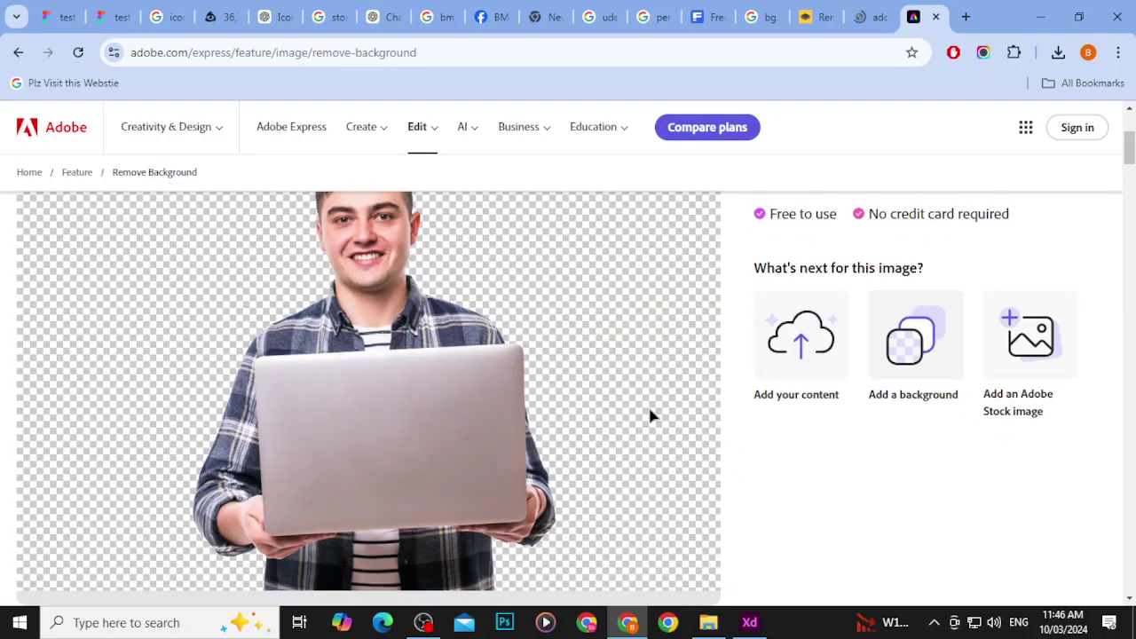
scroll(971, 364, up, 3)
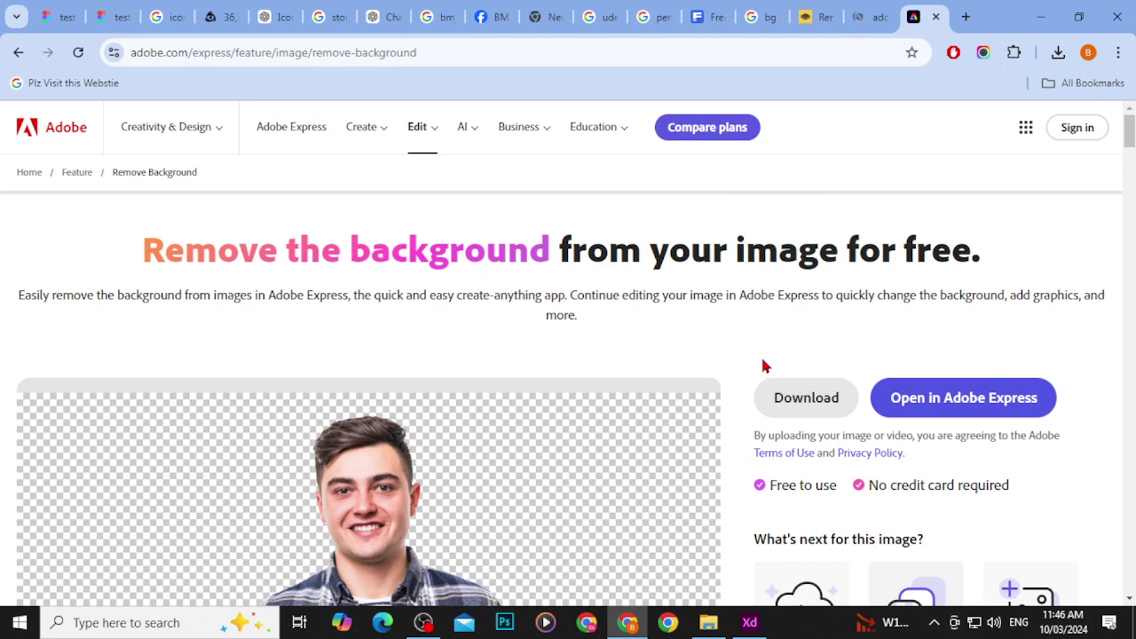
click(805, 397)
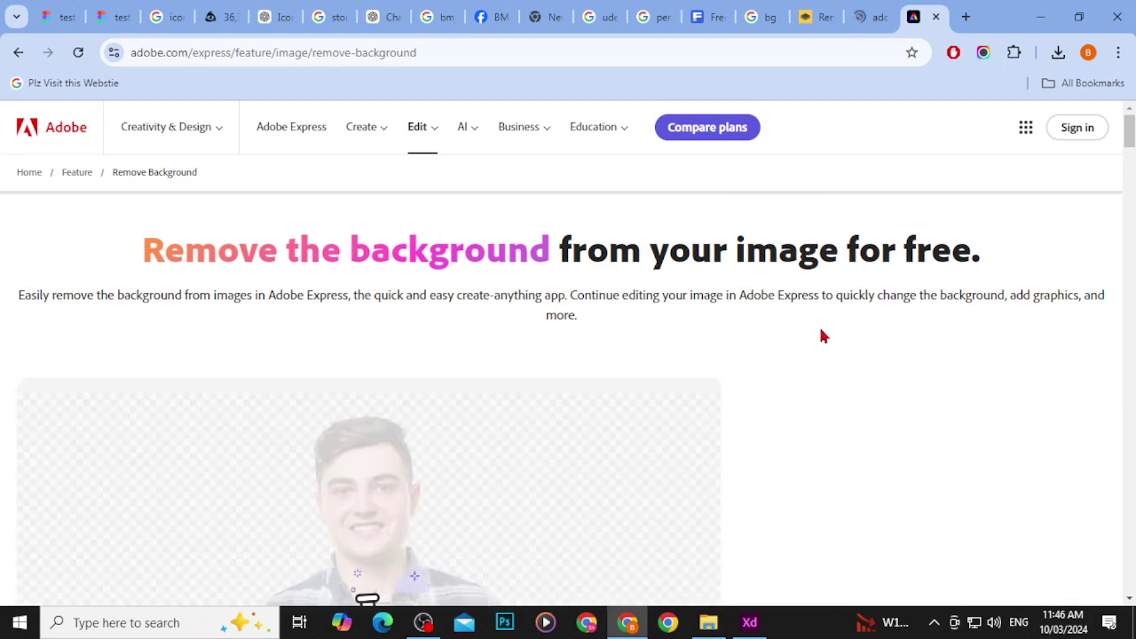
scroll(822, 336, down, 2)
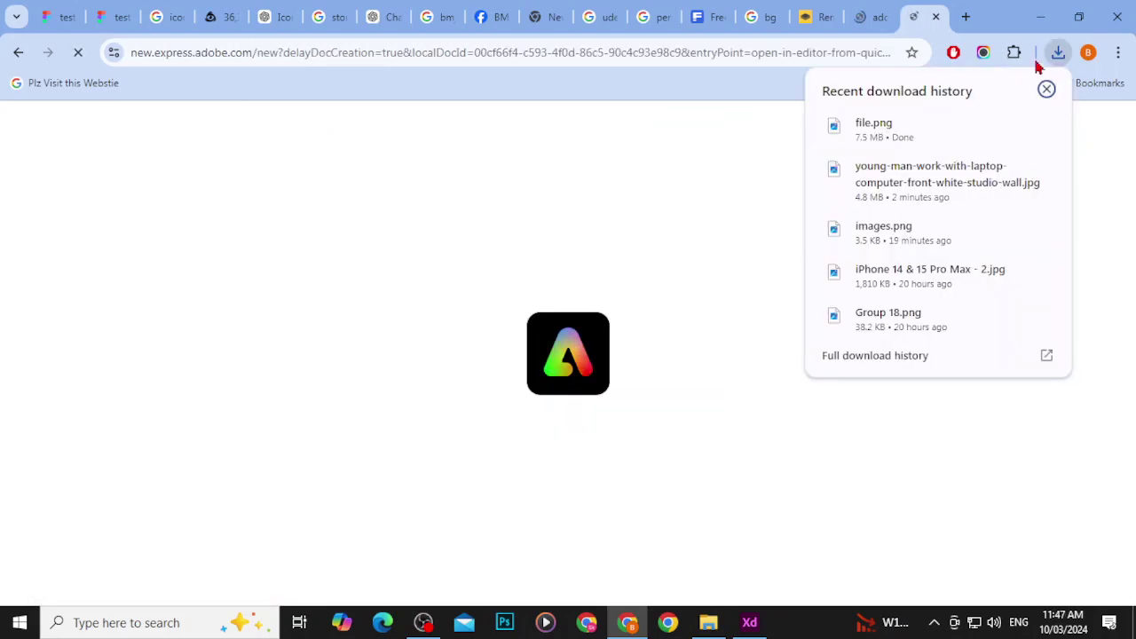
mouse_move(923, 132)
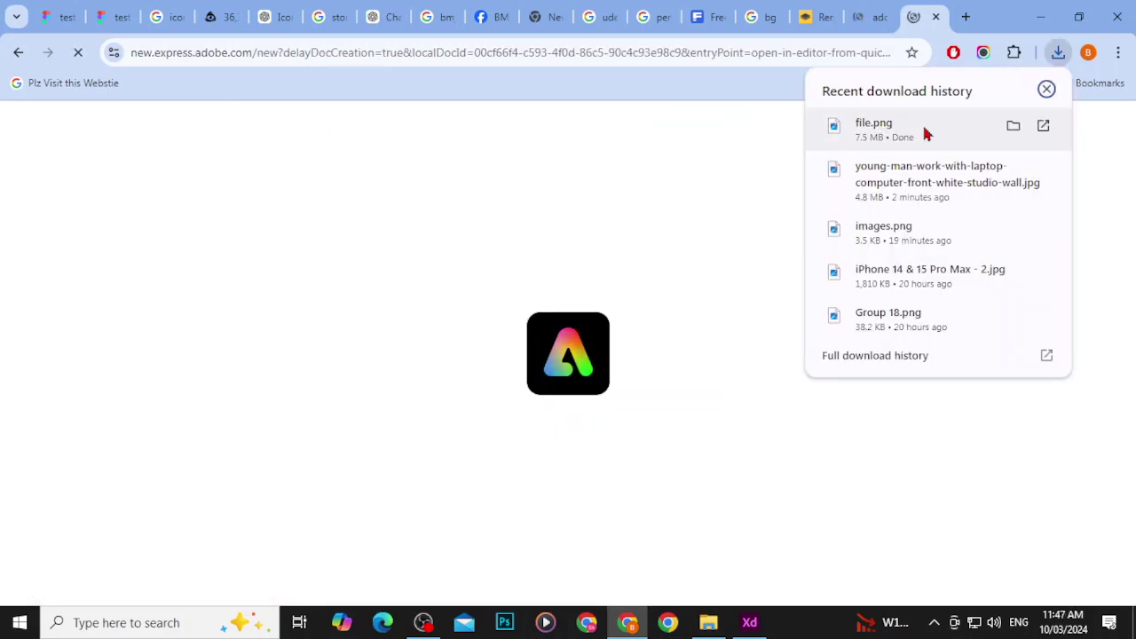
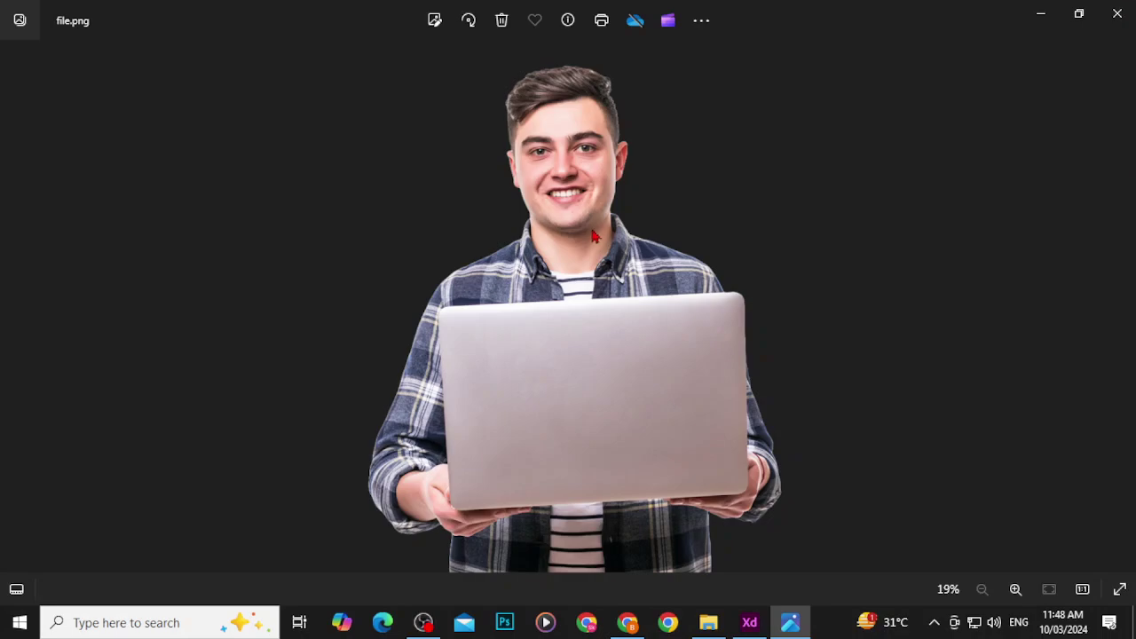
click(1117, 13)
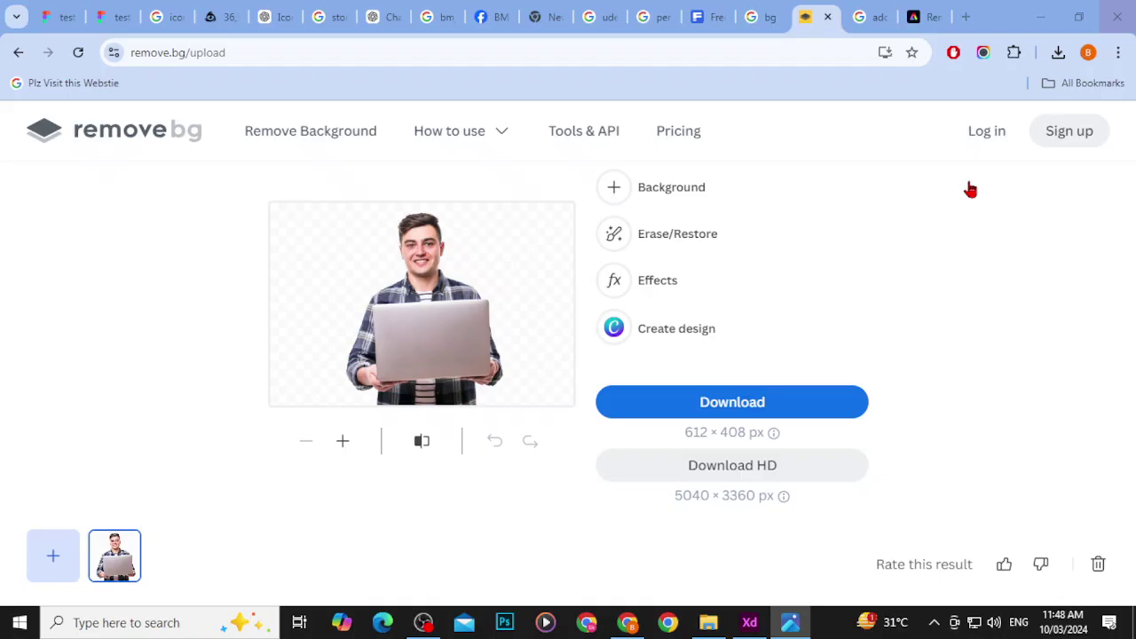
Step: Bring the downloaded file.png from the browser into the Adobe XD document and move it over the Instagram Post artboard
click(1058, 52)
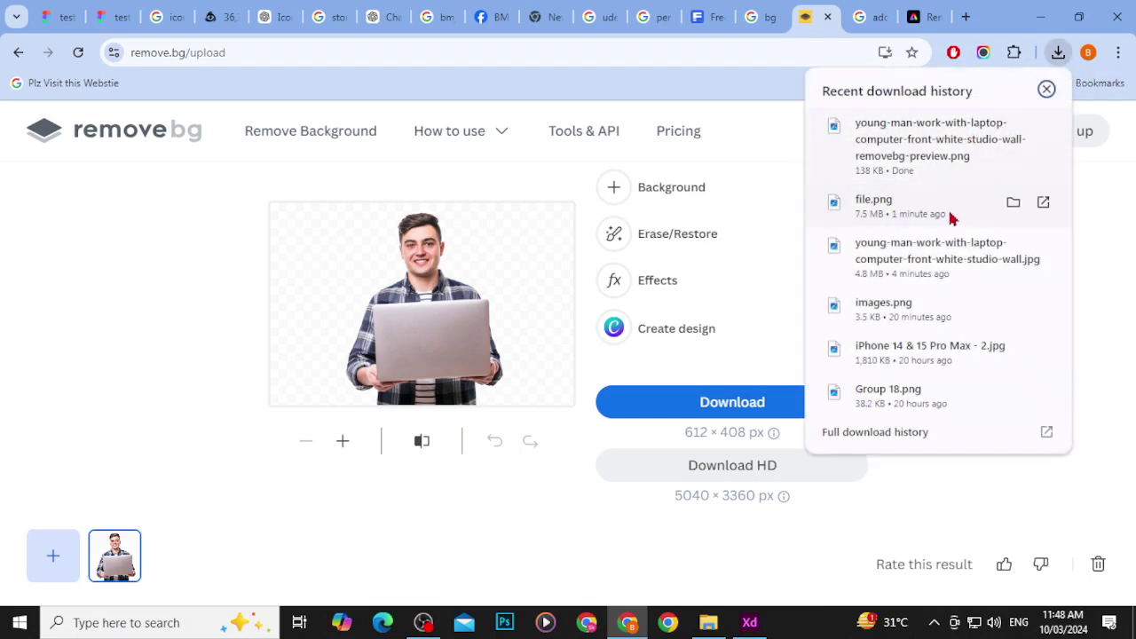
drag(946, 220, 863, 426)
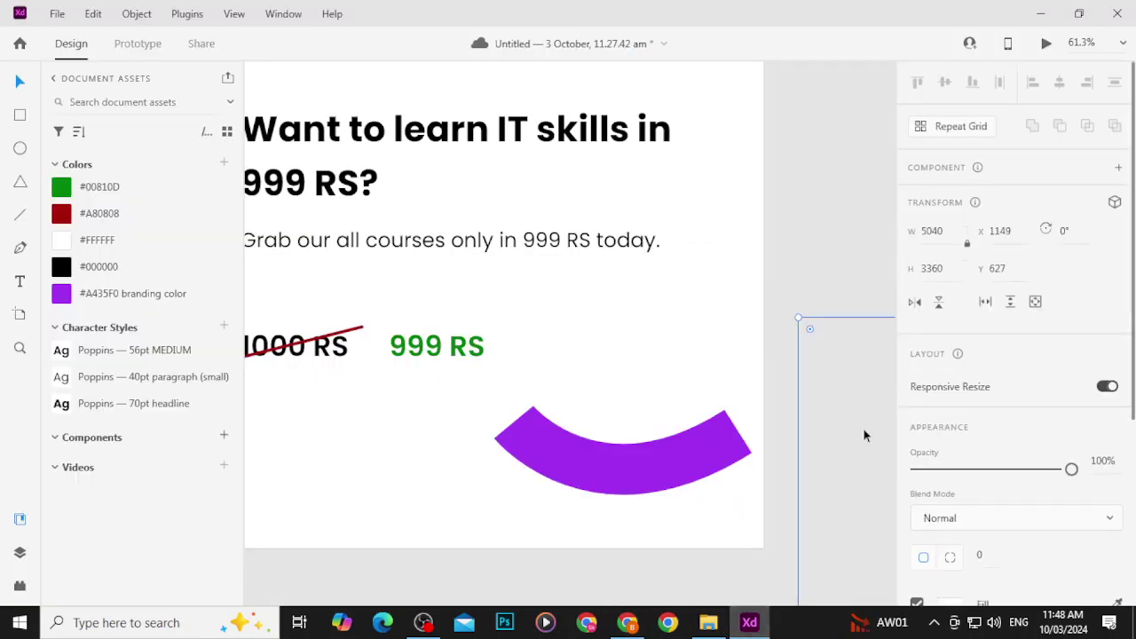
scroll(865, 435, down, 8)
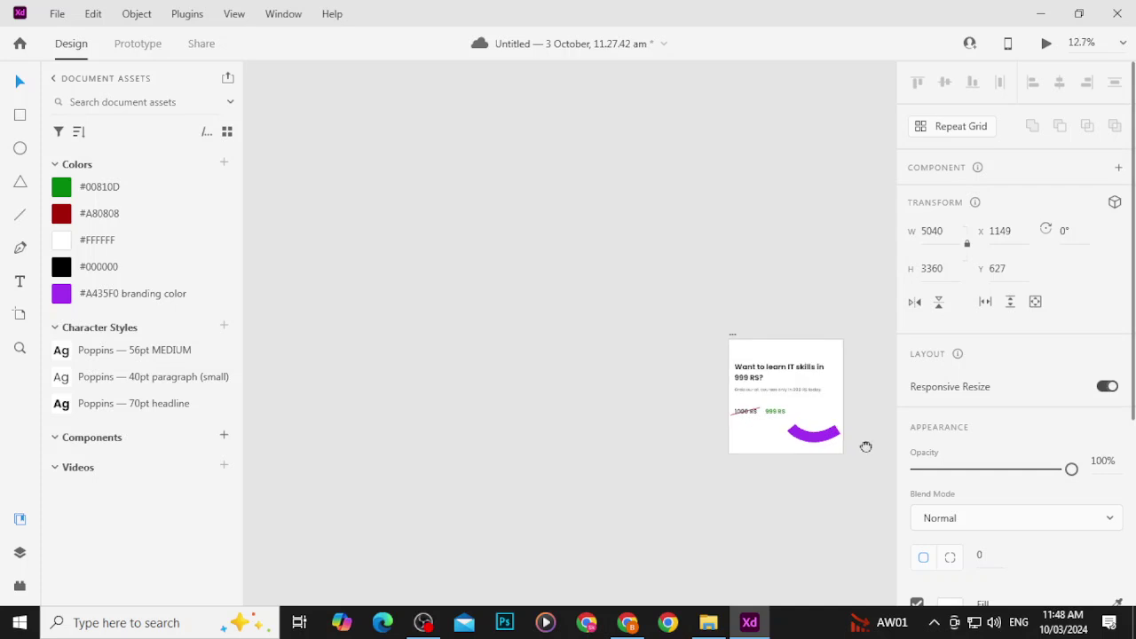
drag(865, 441, 691, 440)
drag(837, 524, 692, 459)
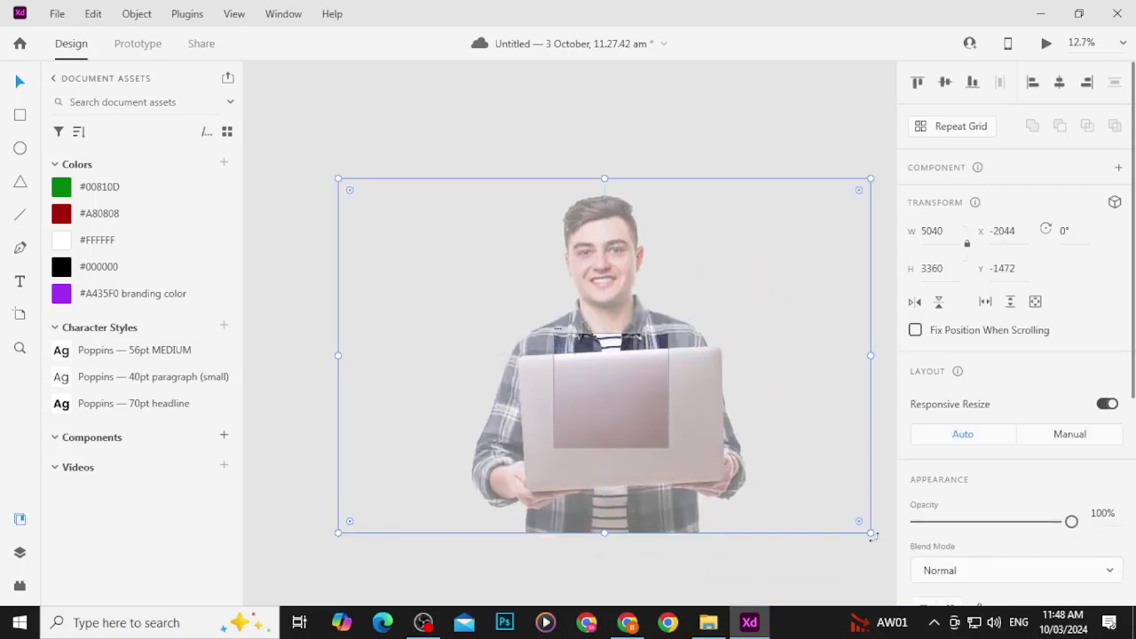
Step: Scale the student photo down to about 689 × 459 and place it over the purple curve
drag(860, 522, 449, 246)
click(563, 349)
drag(483, 288, 676, 408)
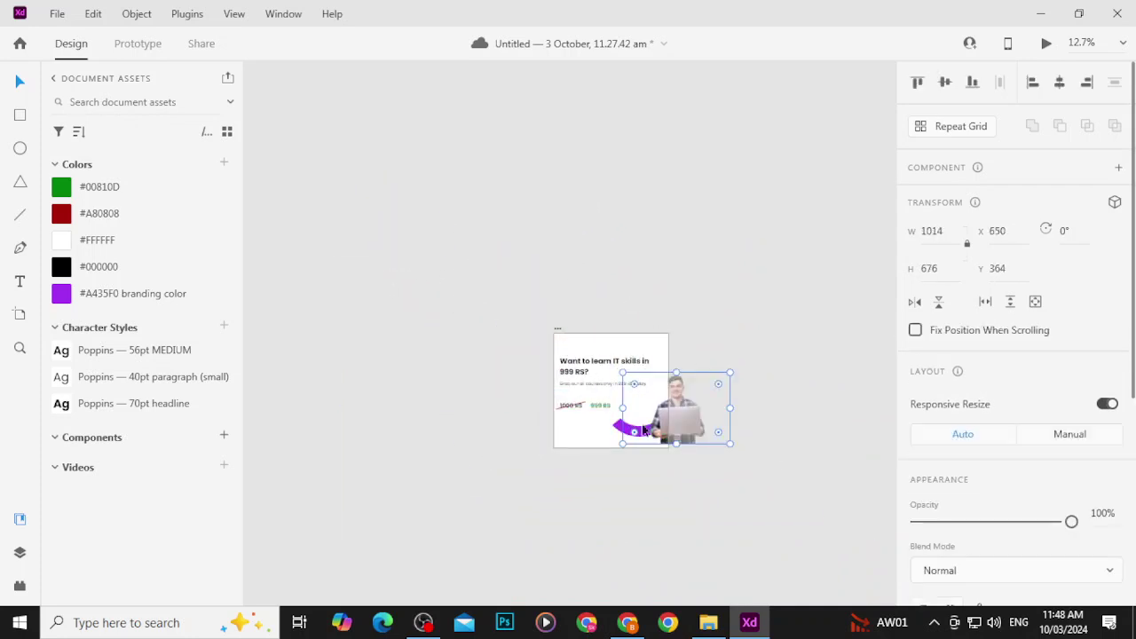
scroll(638, 436, up, 4)
drag(774, 437, 685, 419)
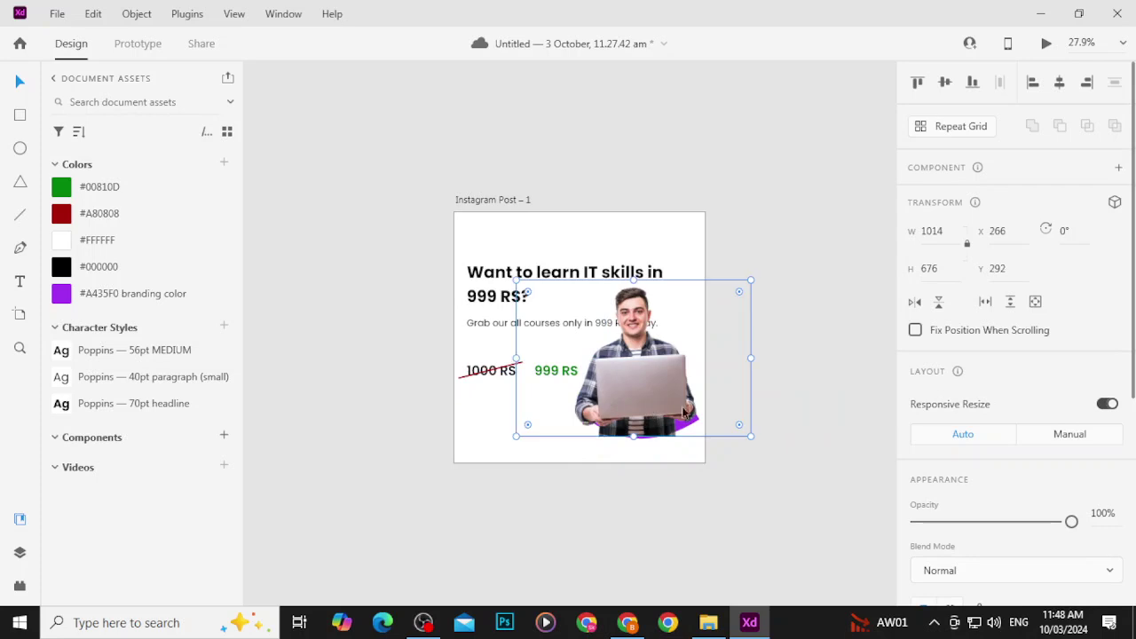
drag(750, 437, 675, 386)
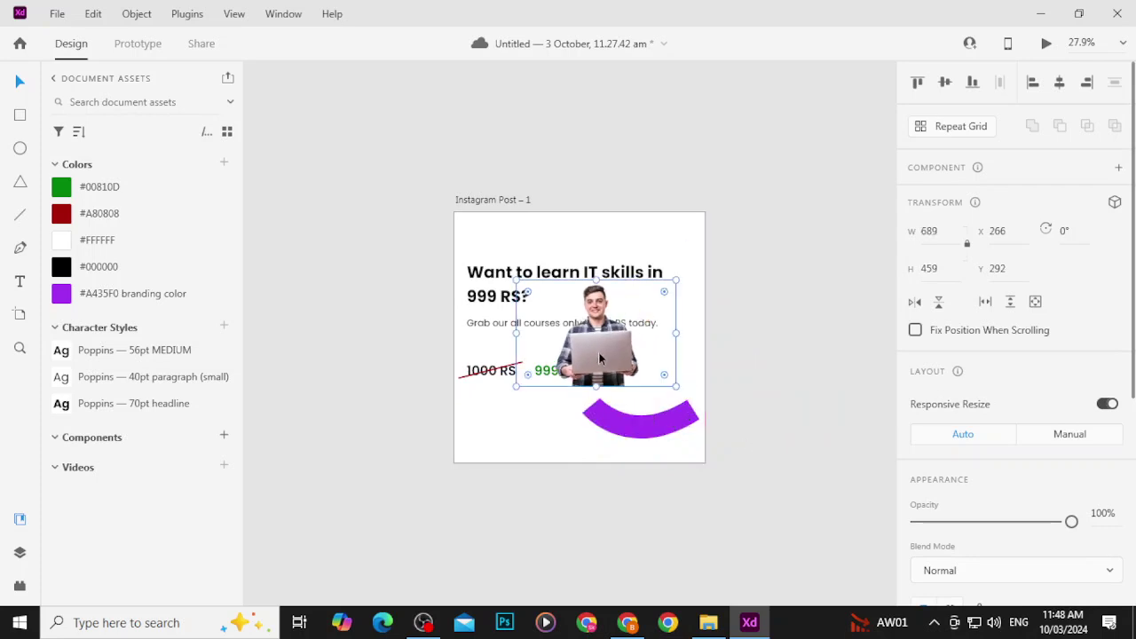
drag(598, 350, 637, 394)
Step: Bring the purple curve to the front so it covers the lower edge of the student photo
scroll(637, 394, up, 5)
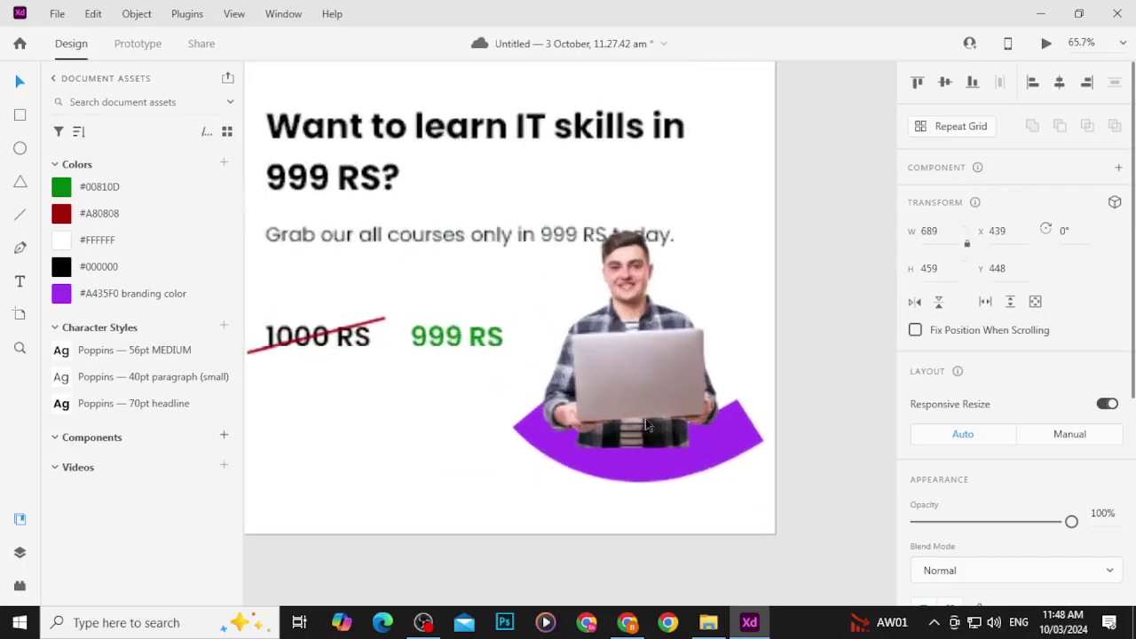
click(656, 510)
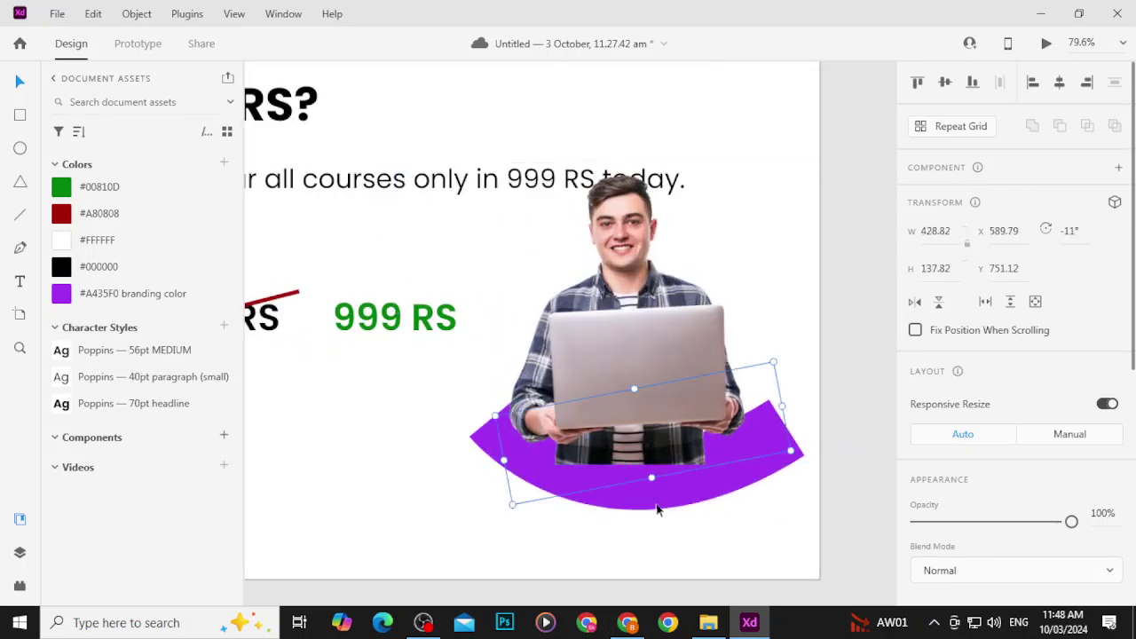
key(ctrl+shift+bracketright)
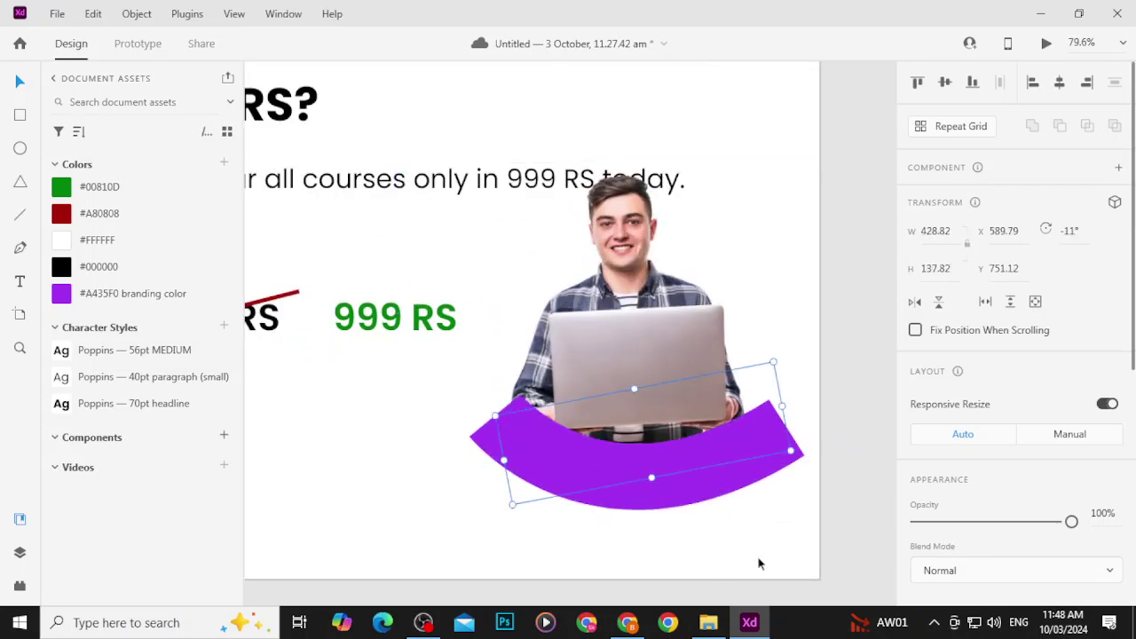
click(759, 563)
Step: Enlarge the student photo to about 730 × 487 and shift it slightly upward behind the purple curve
click(652, 387)
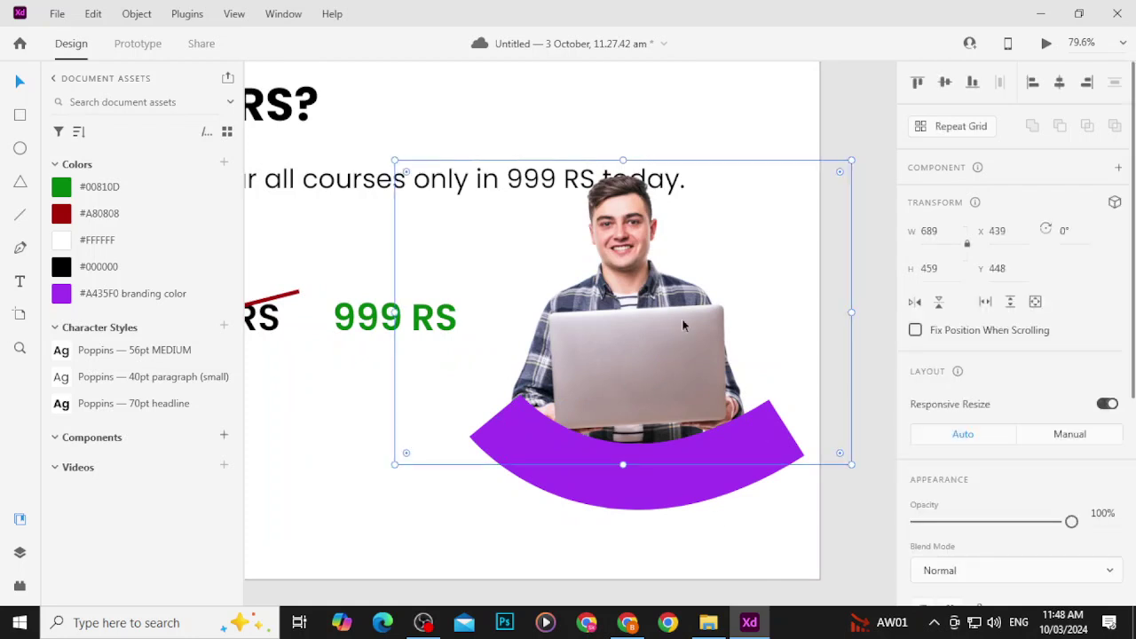
drag(850, 157, 874, 141)
mouse_move(693, 310)
mouse_down()
mouse_move(691, 288)
mouse_move(688, 300)
mouse_up()
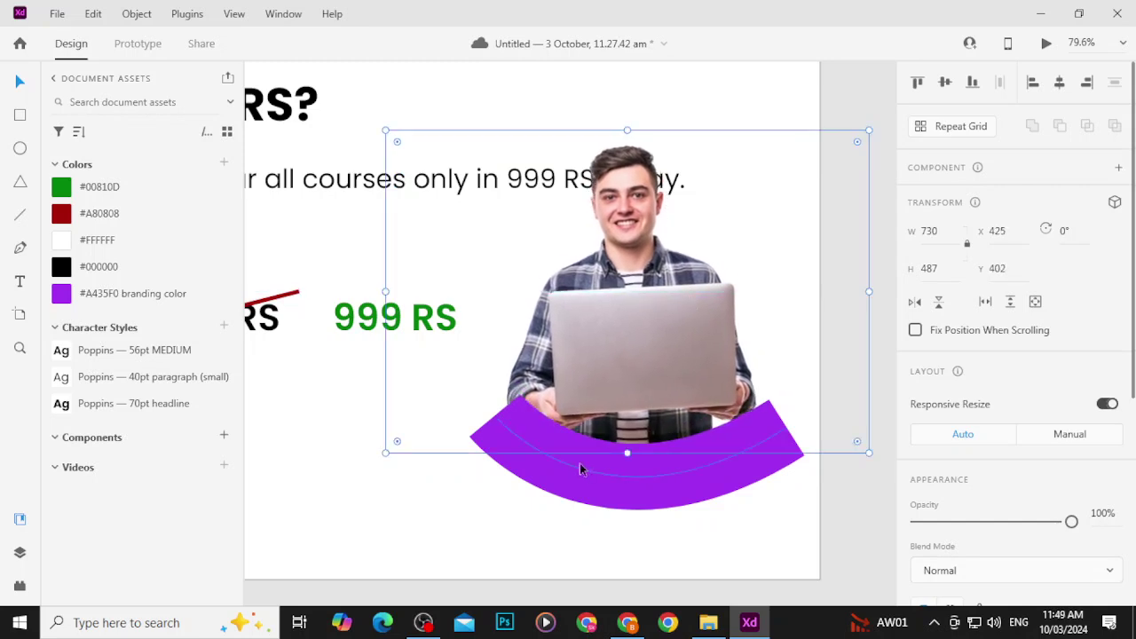
click(595, 476)
click(641, 536)
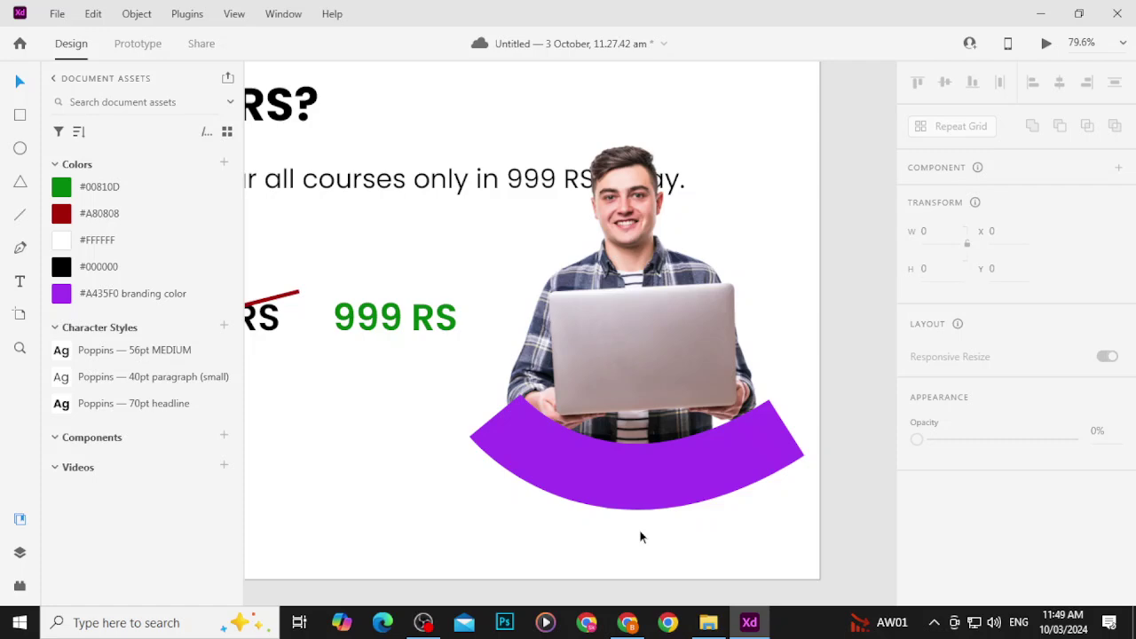
scroll(568, 529, down, 3)
scroll(560, 500, up, 5)
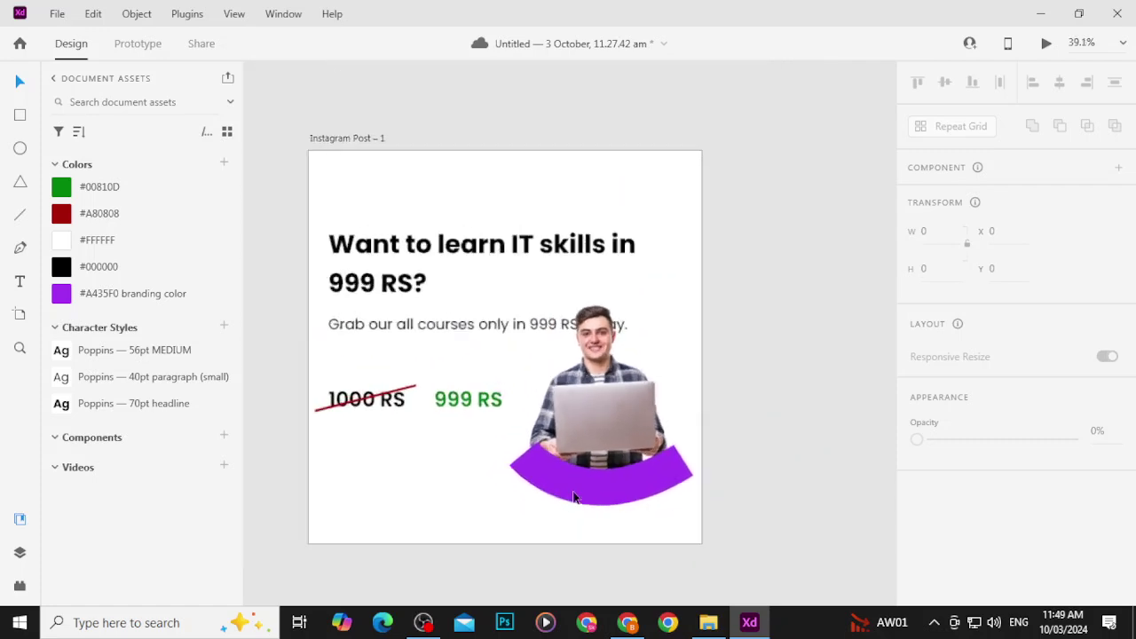
Step: Give the purple curve's border round caps
click(628, 506)
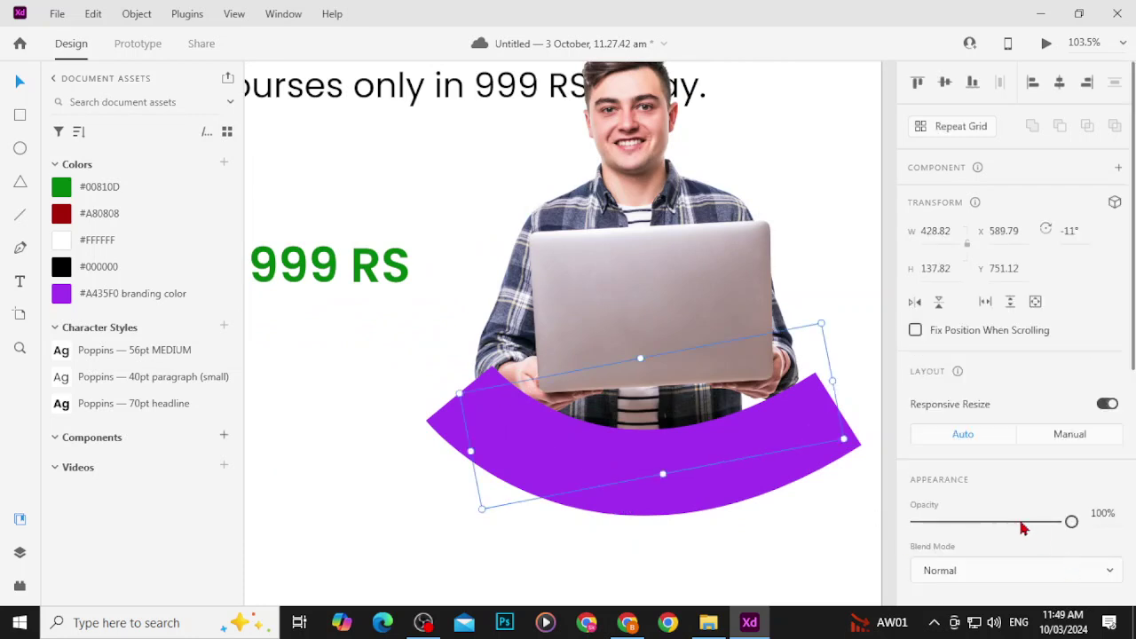
scroll(1022, 524, down, 4)
click(1080, 322)
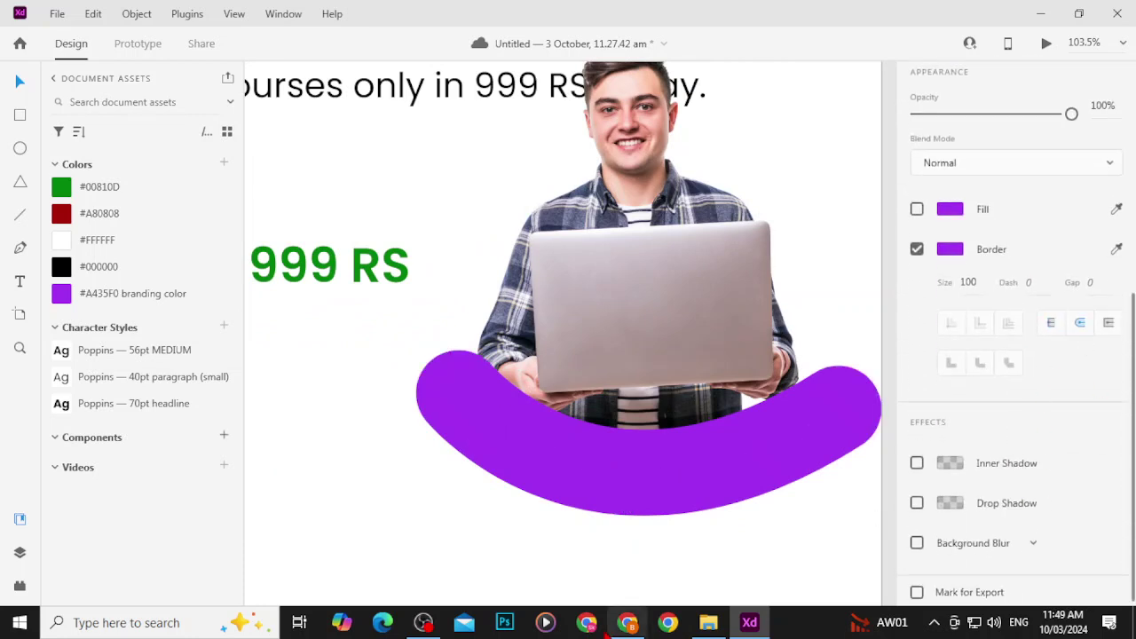
click(714, 555)
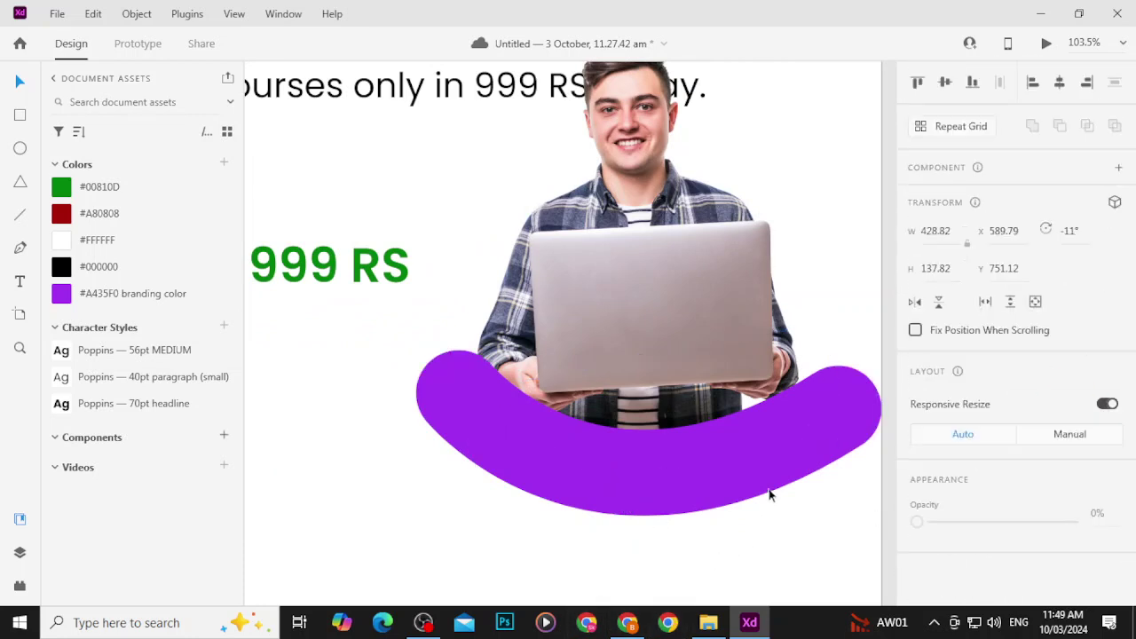
Step: Move the student photo and the purple curve together slightly away from the artboard's right edge, to X 399, Y 406
click(652, 356)
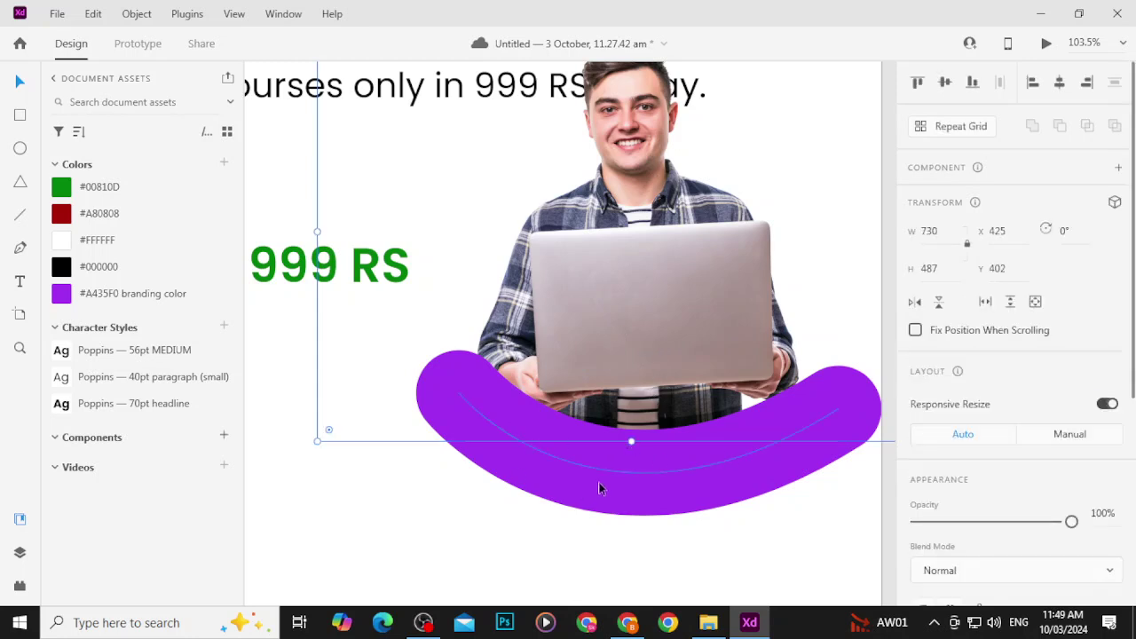
click(599, 488)
shift+click(666, 308)
drag(702, 312, 680, 316)
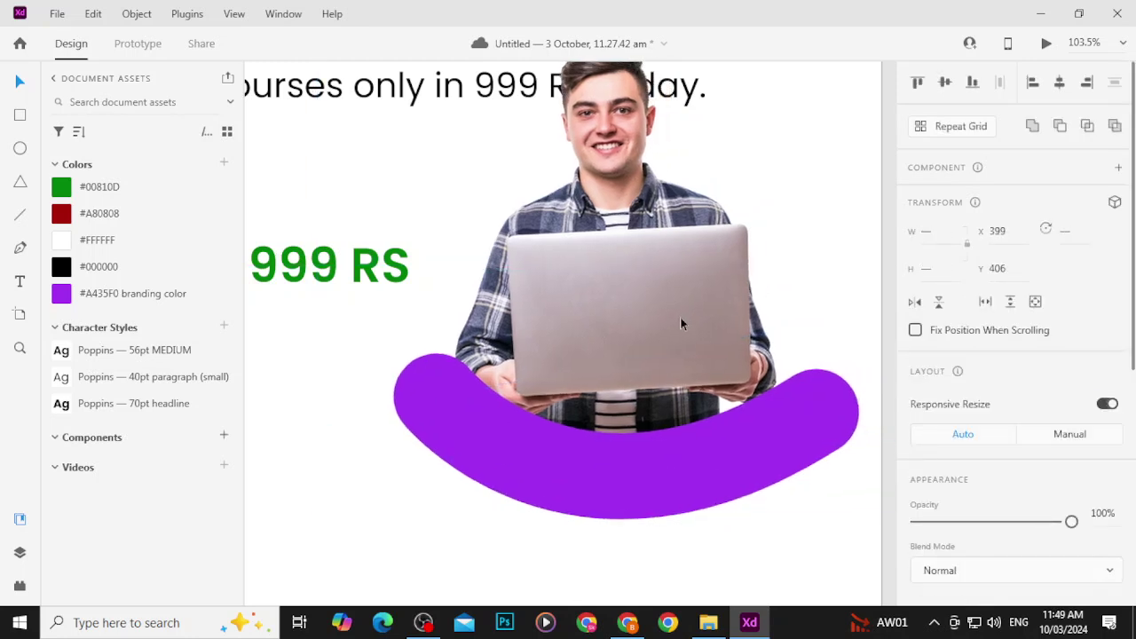
click(713, 566)
Step: Try the projecting and butt caps on the purple curve's border and return it to the round cap
click(672, 474)
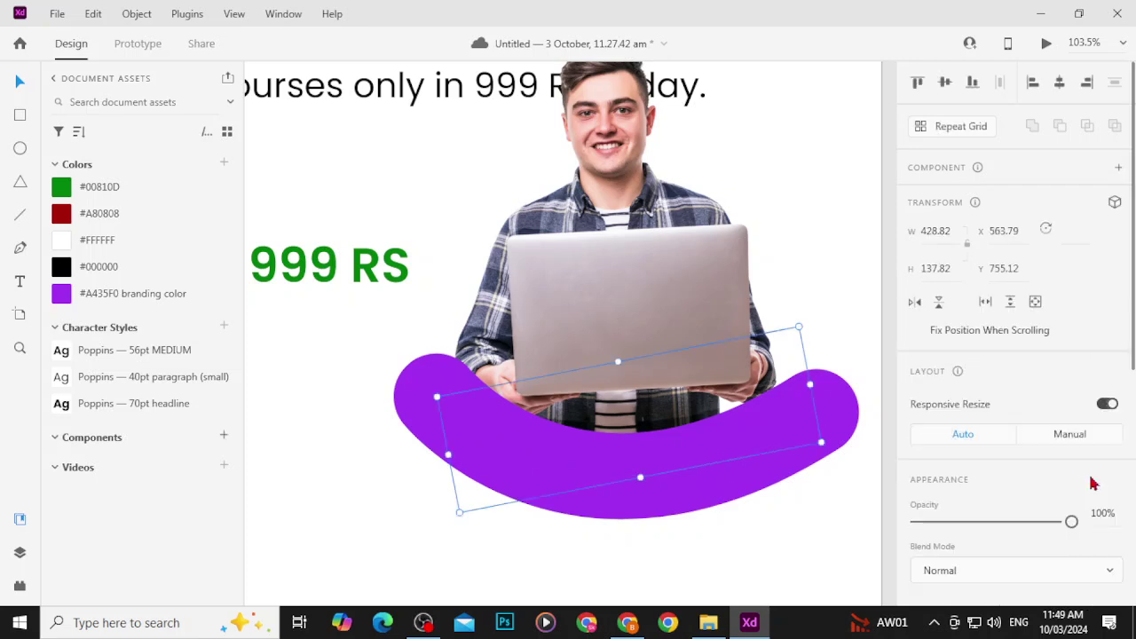
scroll(1093, 484, down, 5)
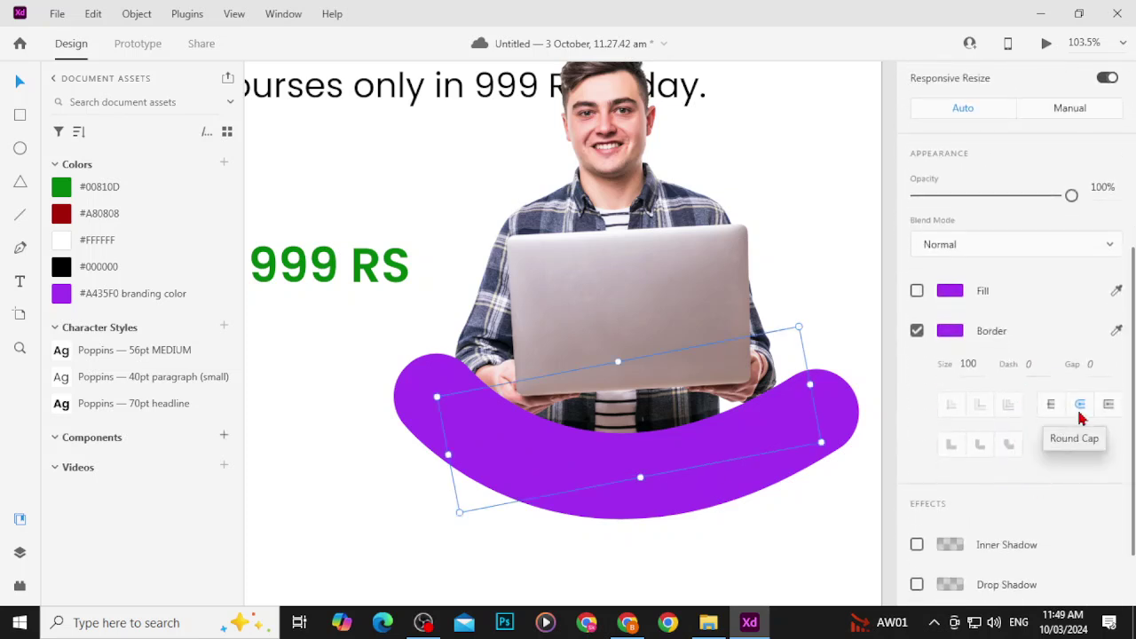
click(1108, 413)
click(1054, 405)
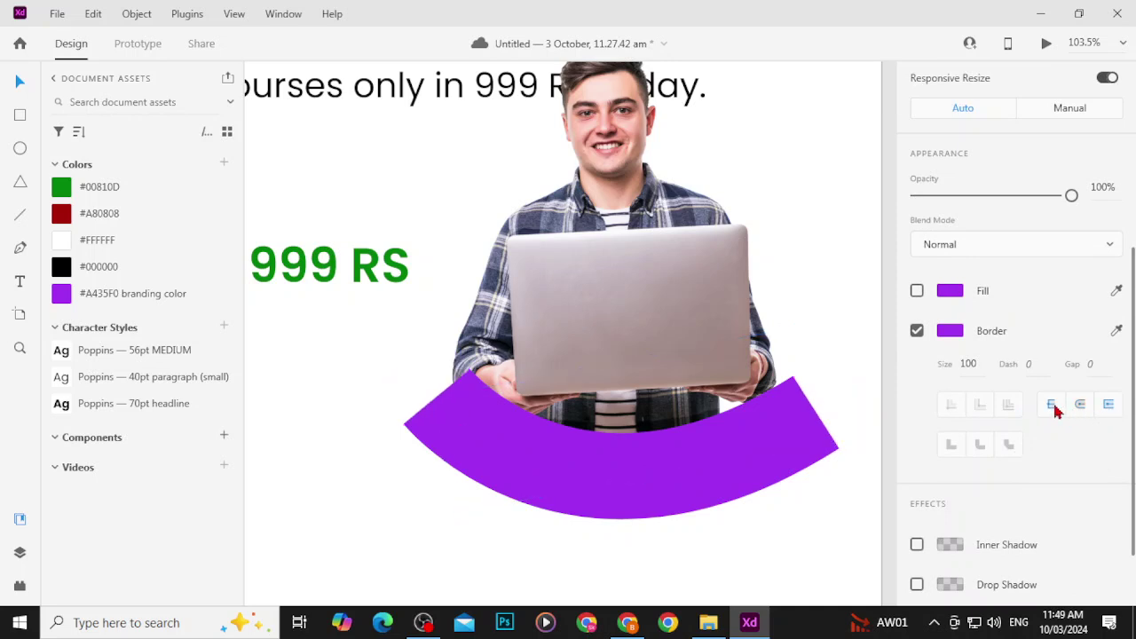
click(1079, 407)
click(1109, 407)
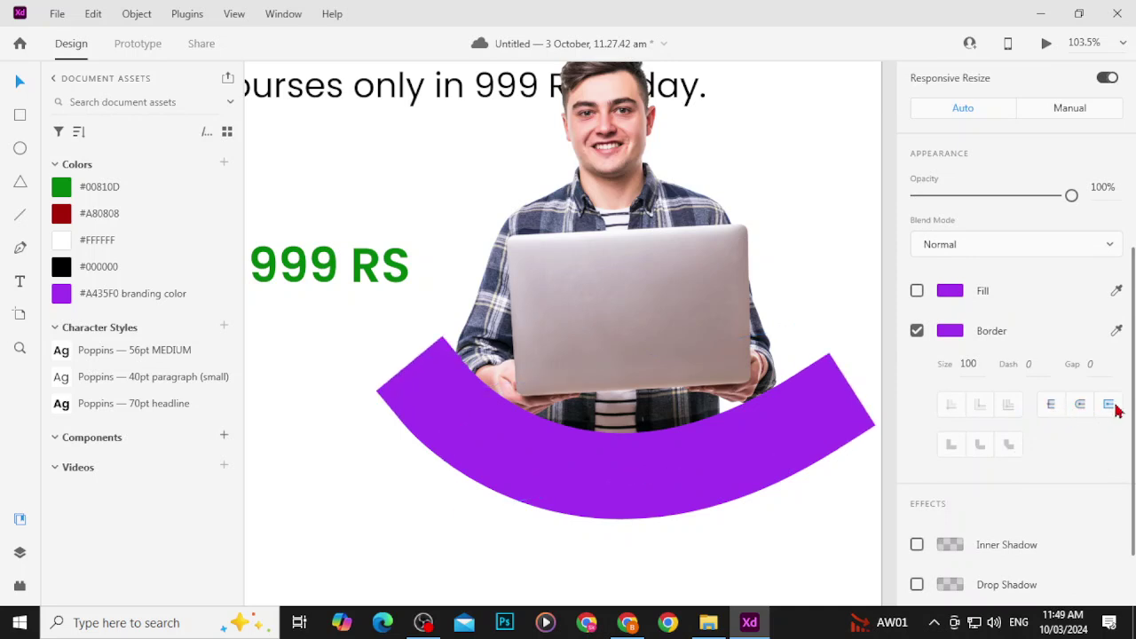
click(1080, 406)
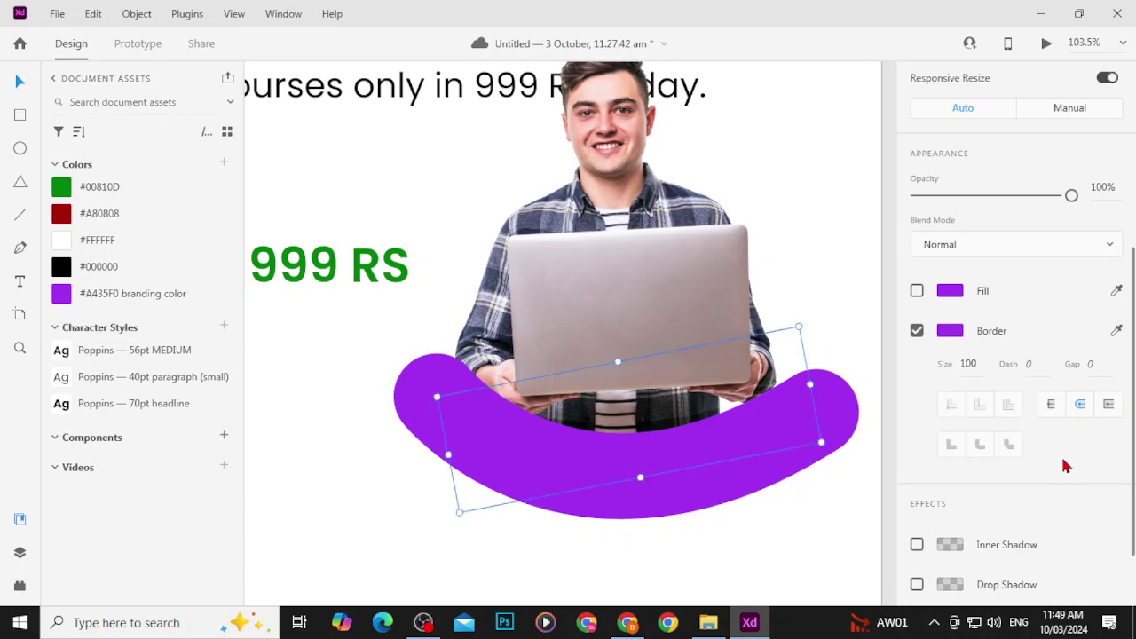
Step: Try dash lengths of 50, 500 and 300 on the purple curve's border
click(1029, 363)
key(Return)
key(Return)
click(1048, 369)
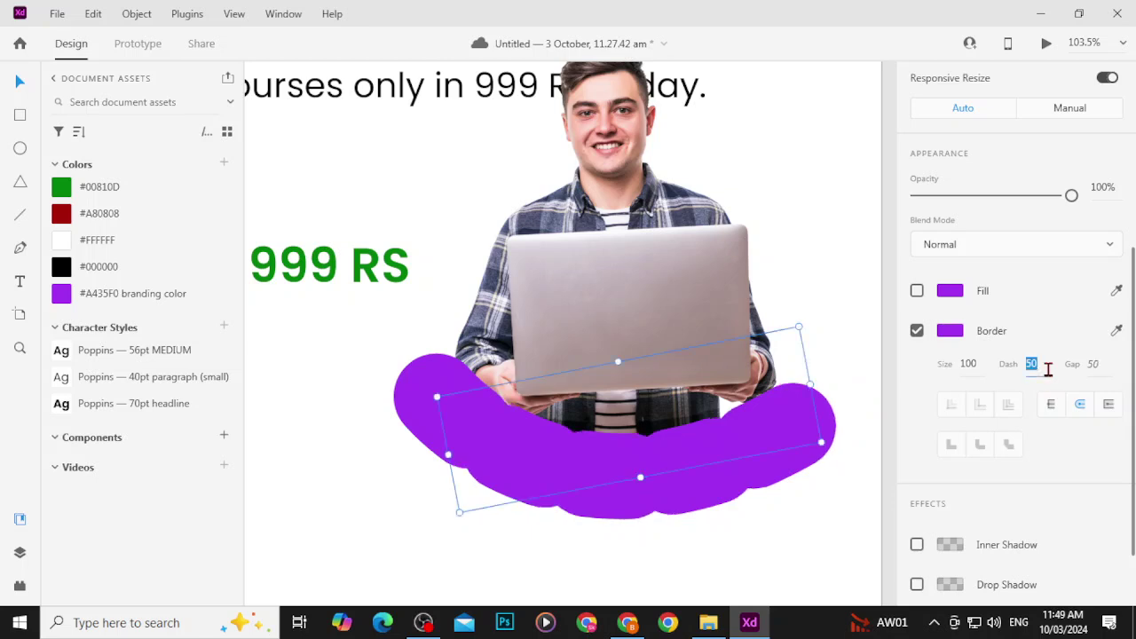
text(500)
key(Return)
click(1048, 370)
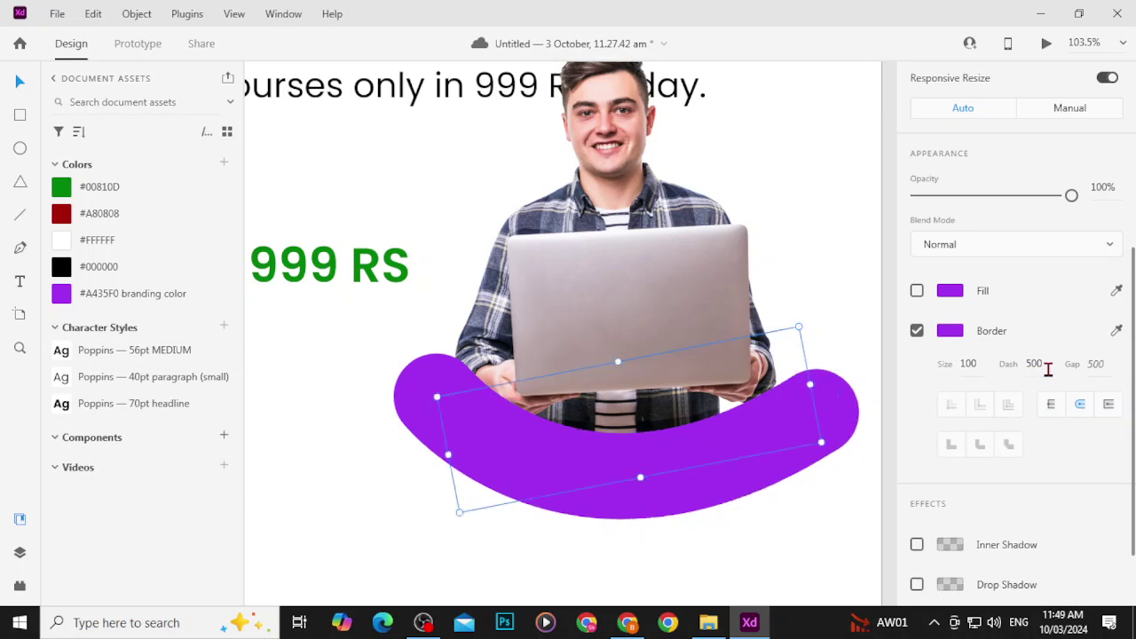
text(300)
key(Return)
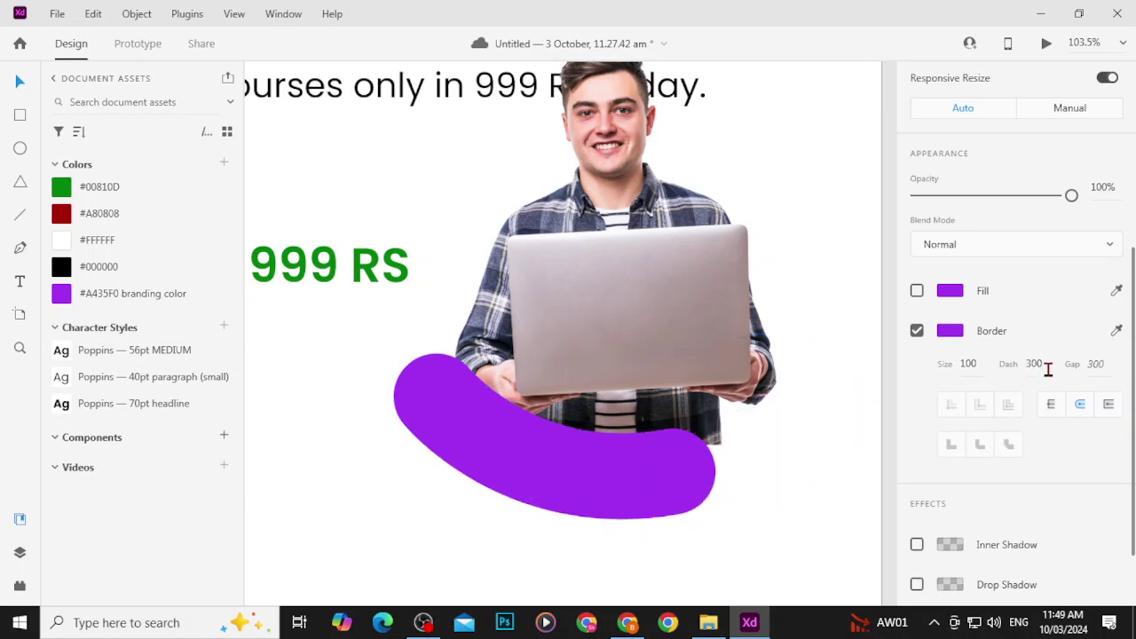
Step: Try dash lengths of 200 and 100 on the purple curve's border and reset the dash to 0
click(1048, 369)
text(200)
key(Return)
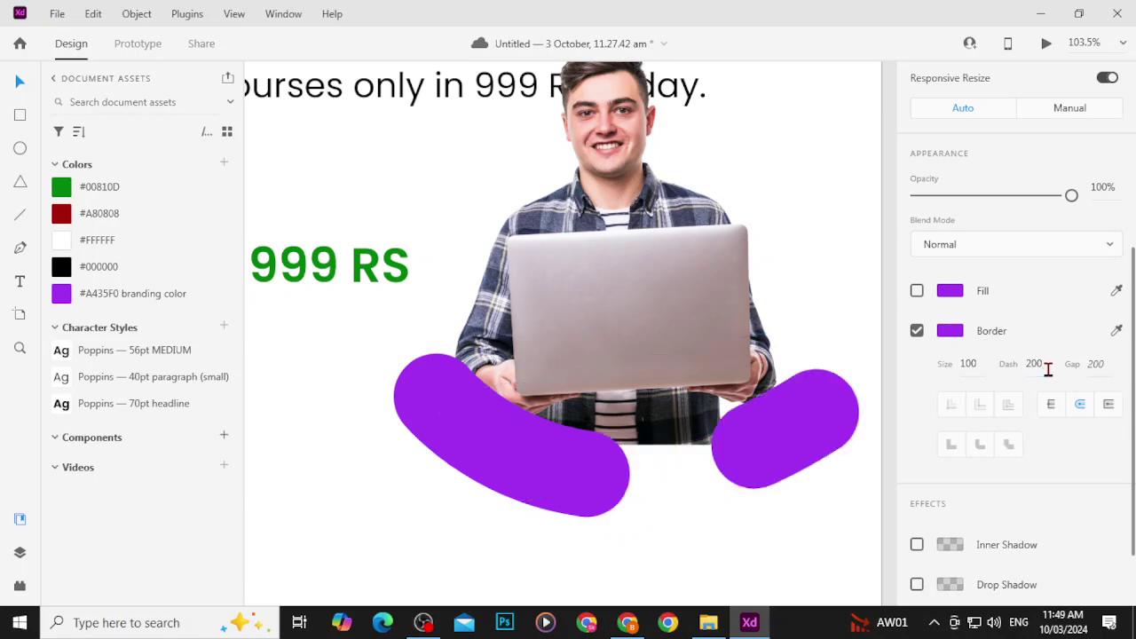
click(1049, 369)
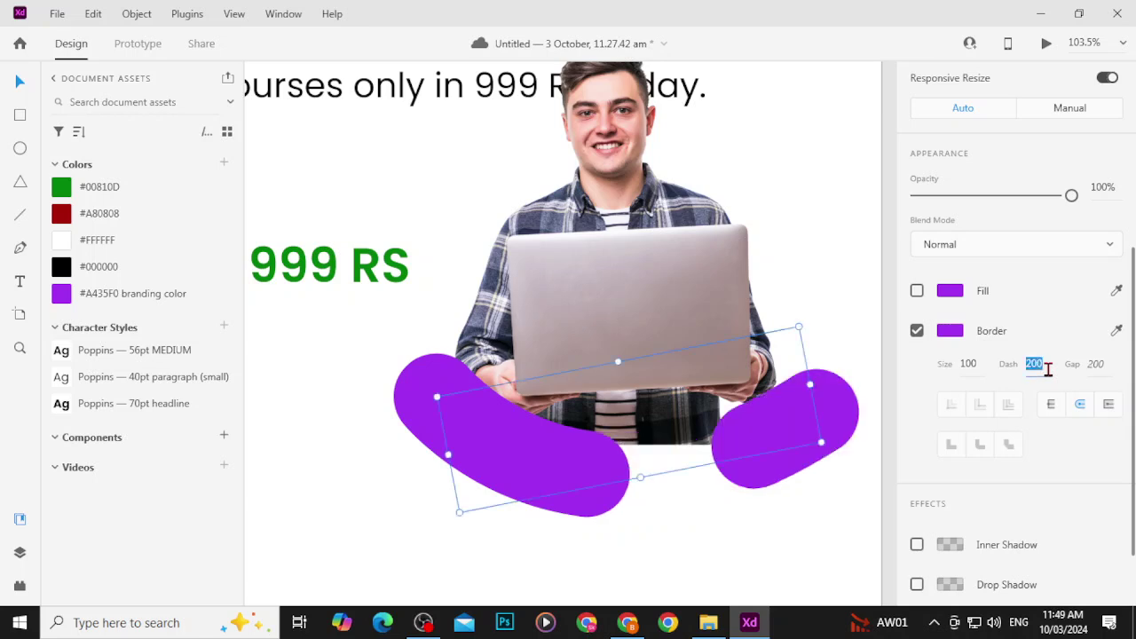
text(100)
key(Return)
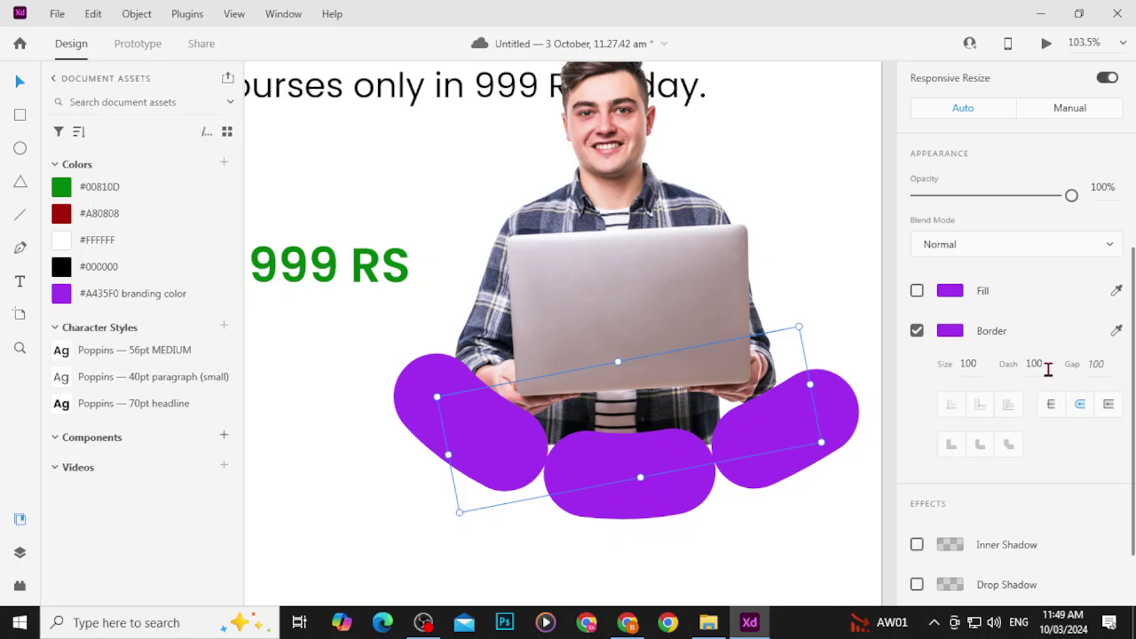
click(1048, 370)
text(0)
key(Return)
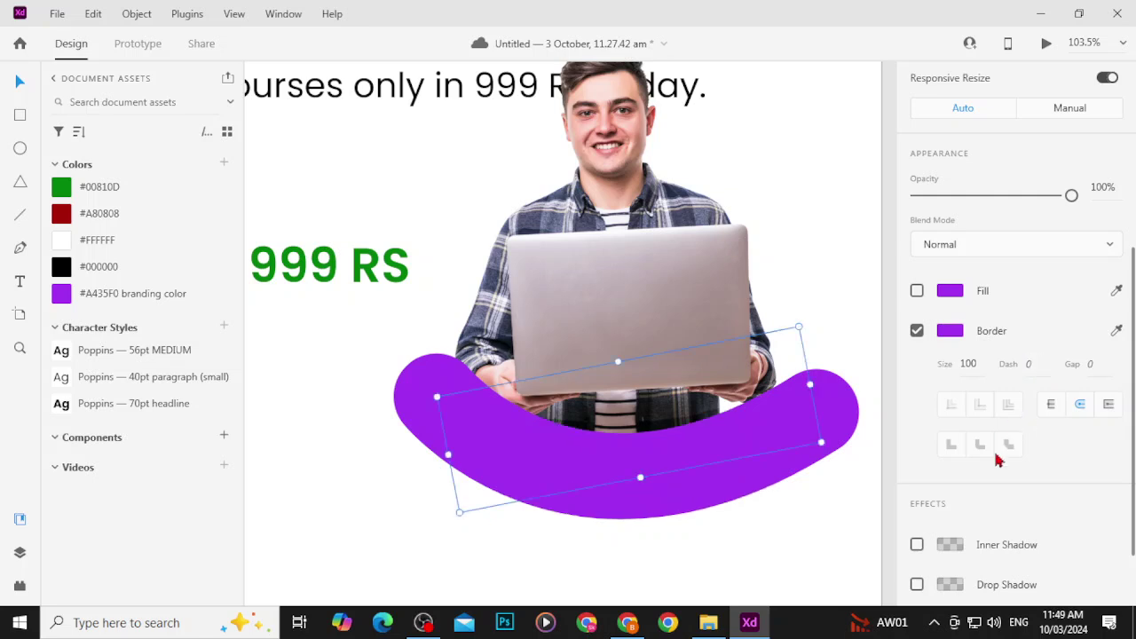
click(731, 543)
Step: Reposition the student photo at X 393, Y 402 and the purple curve at X 534.38, Y 743.12
scroll(731, 544, down, 5)
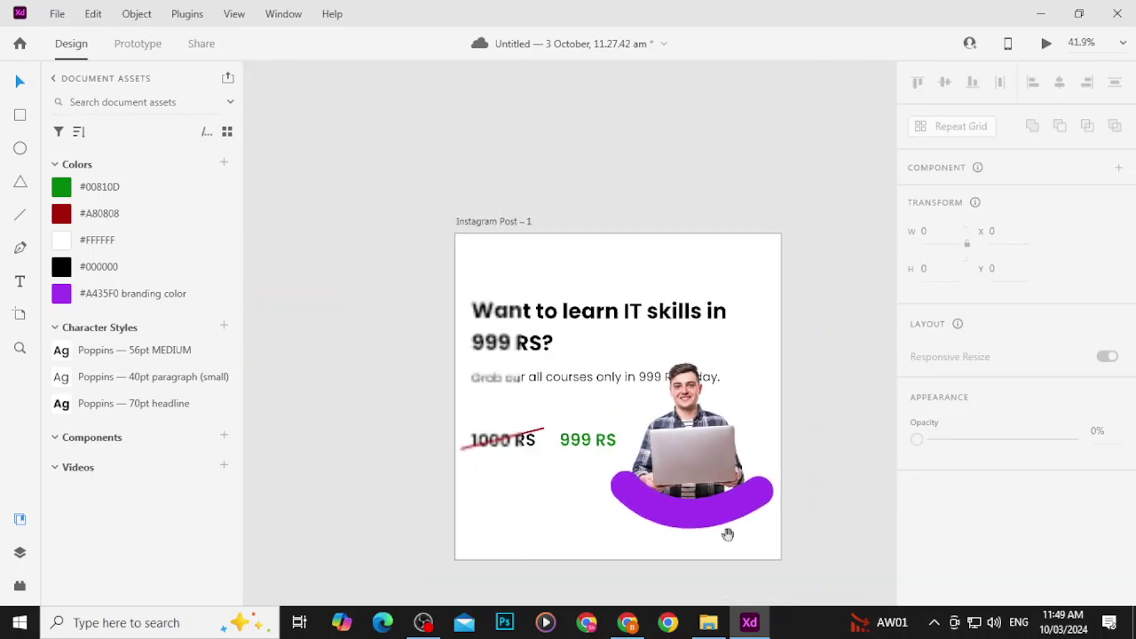
drag(825, 517, 821, 372)
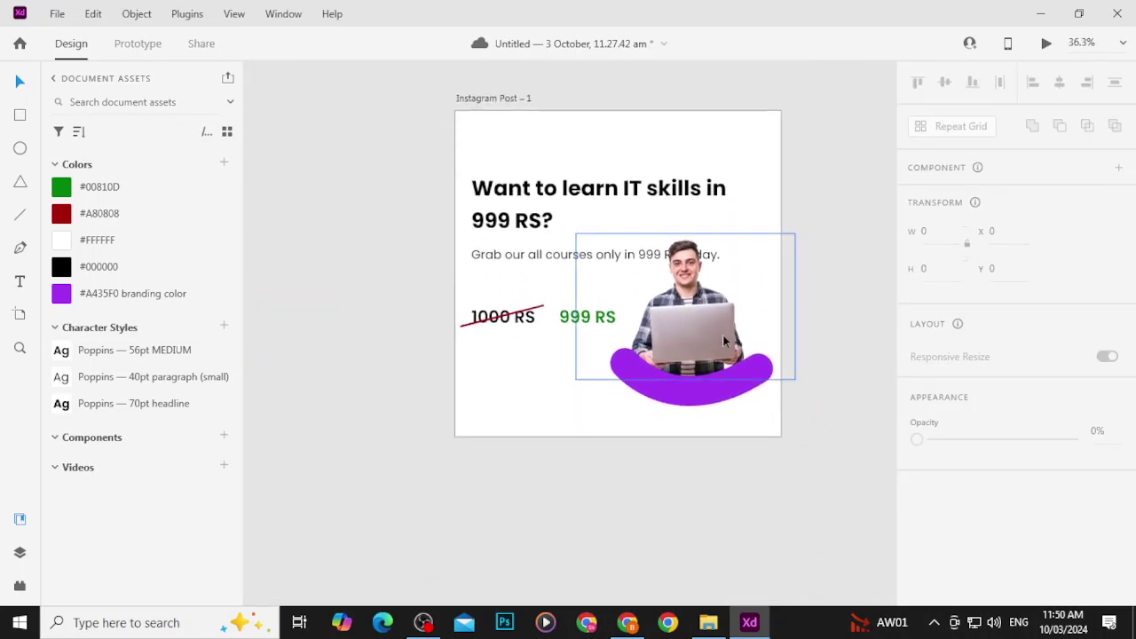
mouse_move(702, 333)
mouse_down()
mouse_move(703, 309)
mouse_move(701, 338)
mouse_up()
scroll(692, 397, up, 5)
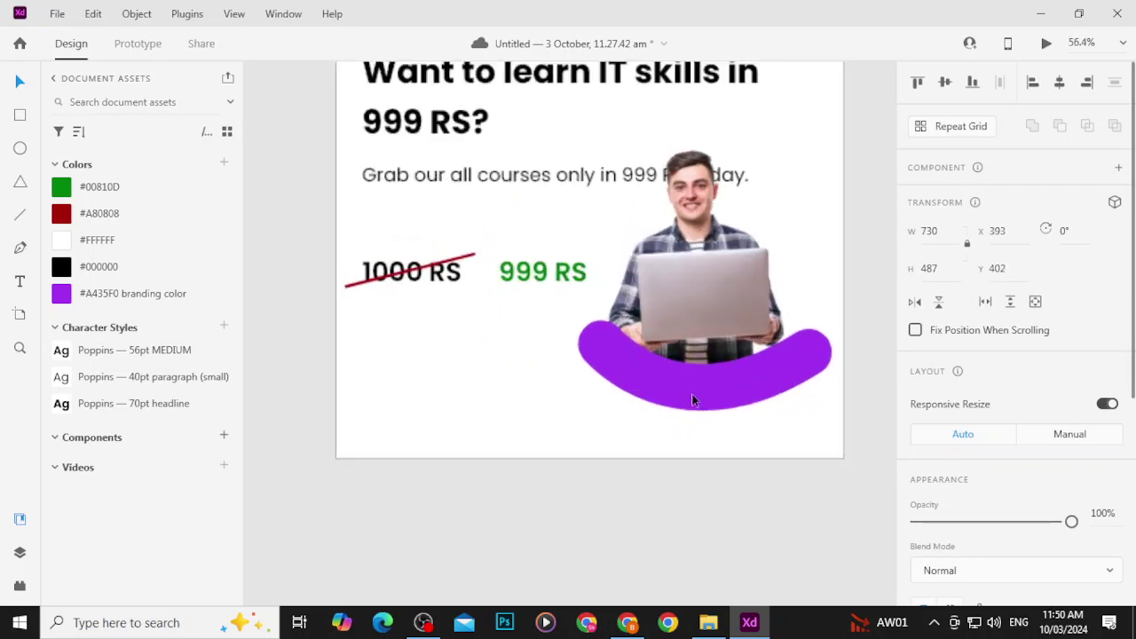
click(705, 387)
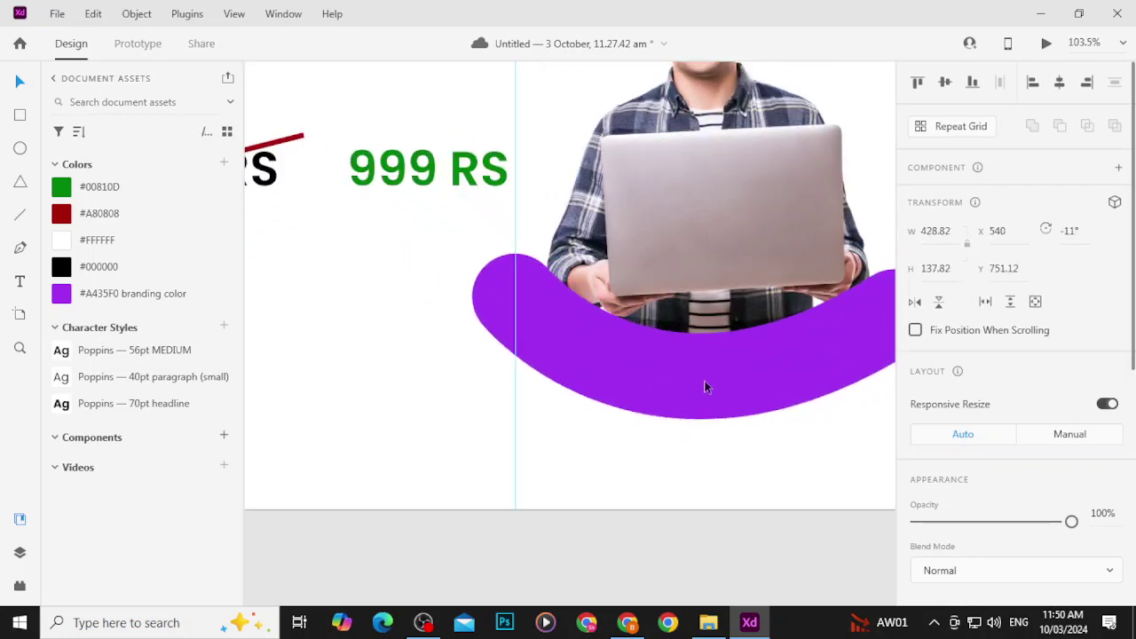
mouse_move(705, 387)
mouse_down()
mouse_move(702, 363)
mouse_move(702, 374)
mouse_up()
scroll(769, 421, down, 4)
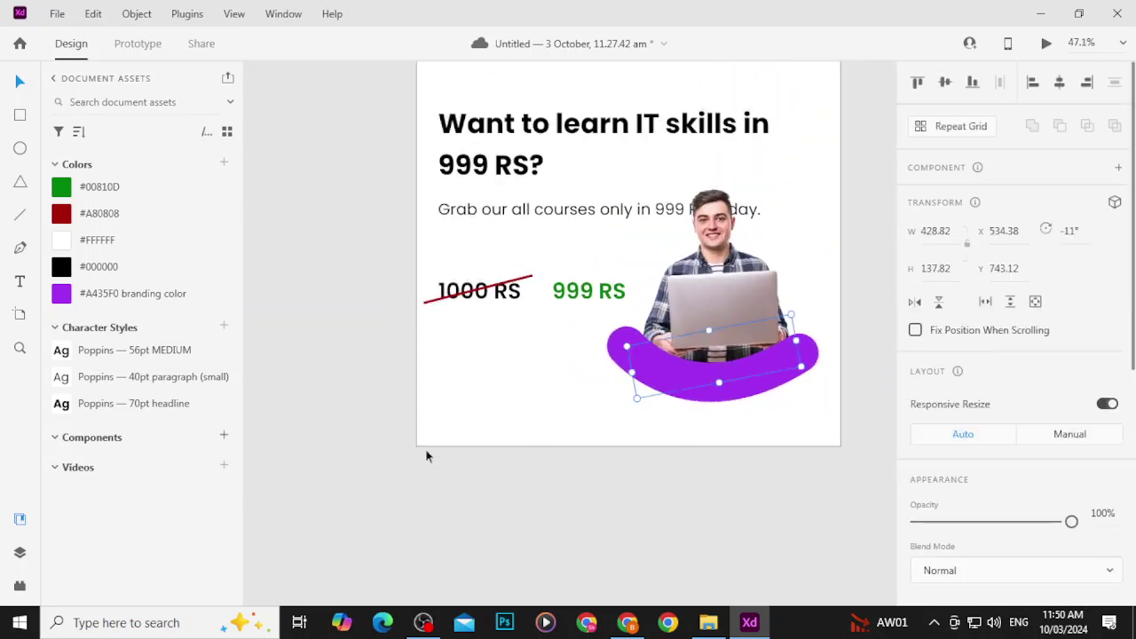
Step: Turn the purple curve into a component in the document assets
click(225, 438)
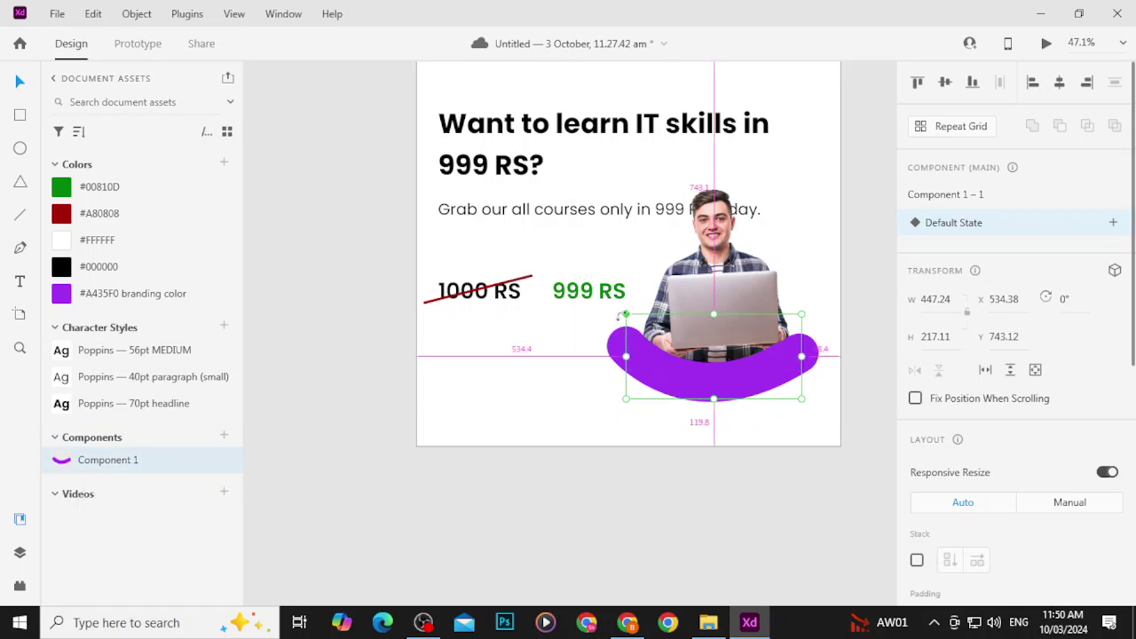
scroll(621, 337, up, 5)
drag(657, 572, 656, 318)
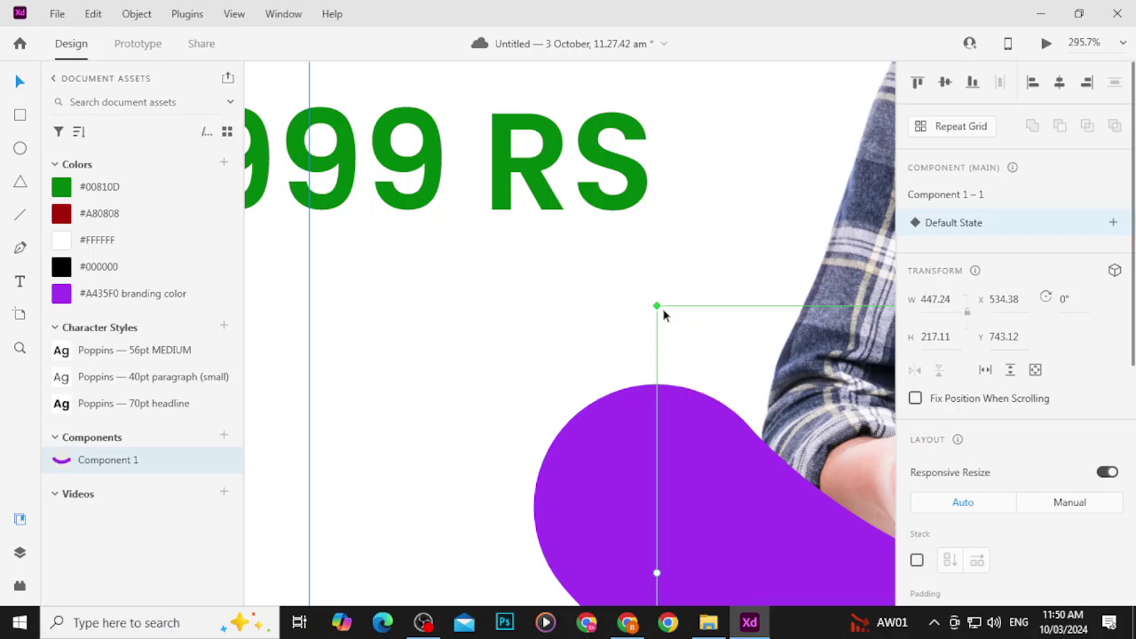
scroll(664, 315, down, 5)
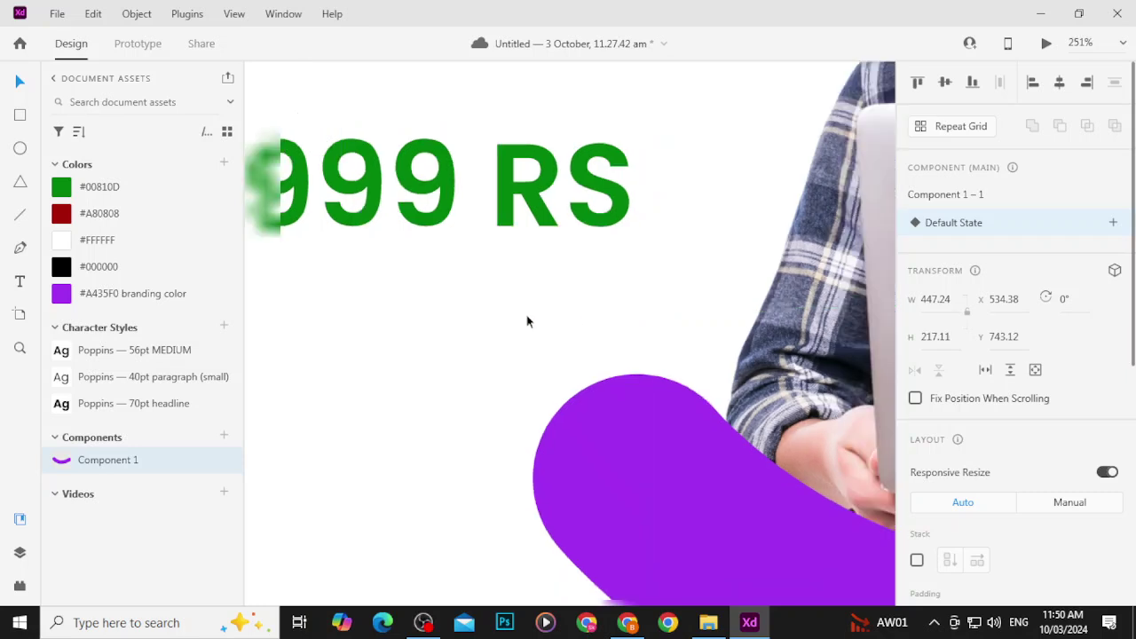
click(401, 371)
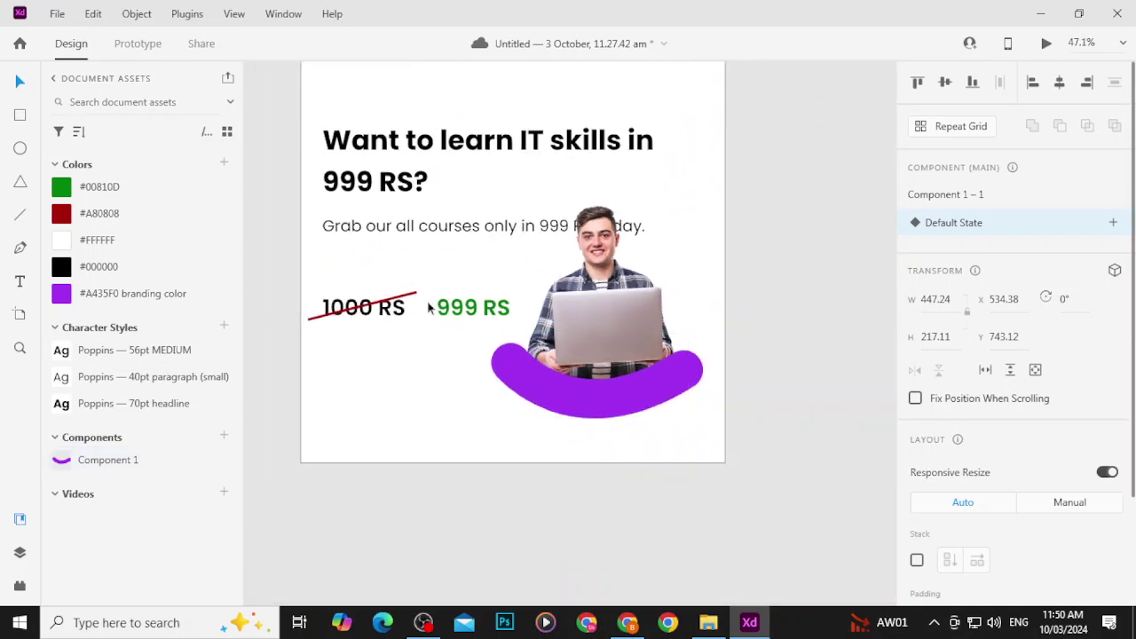
Step: Duplicate the Instagram Post artboard four times to make a row of five
scroll(400, 212, up, 2)
click(368, 132)
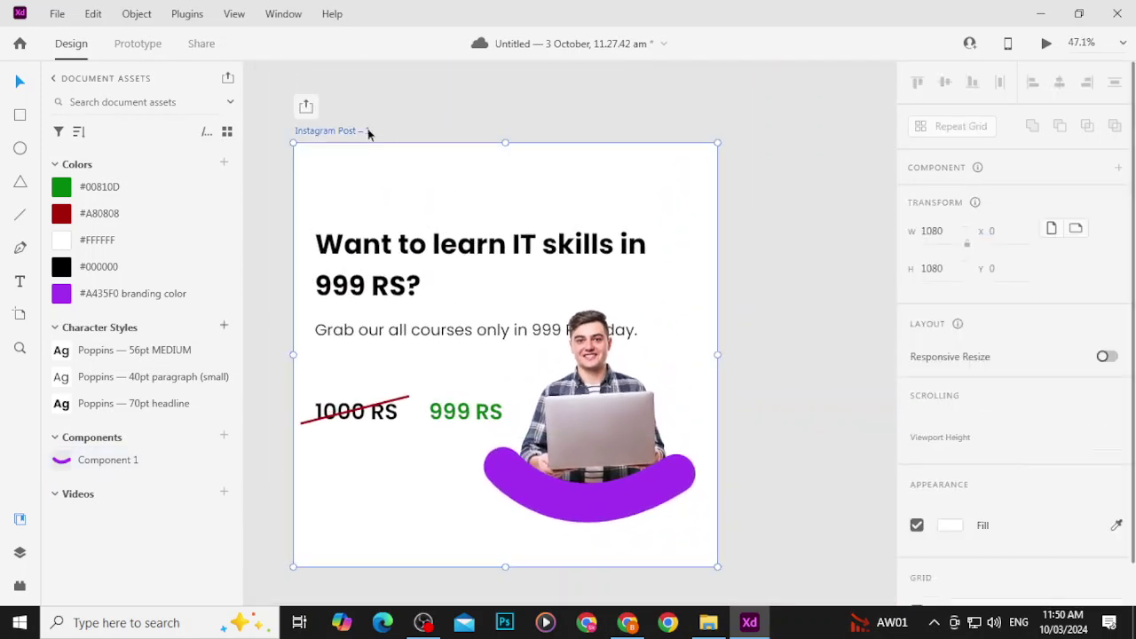
key(ctrl+d)
key(ctrl+d)
scroll(369, 135, right, 5)
key(ctrl+d)
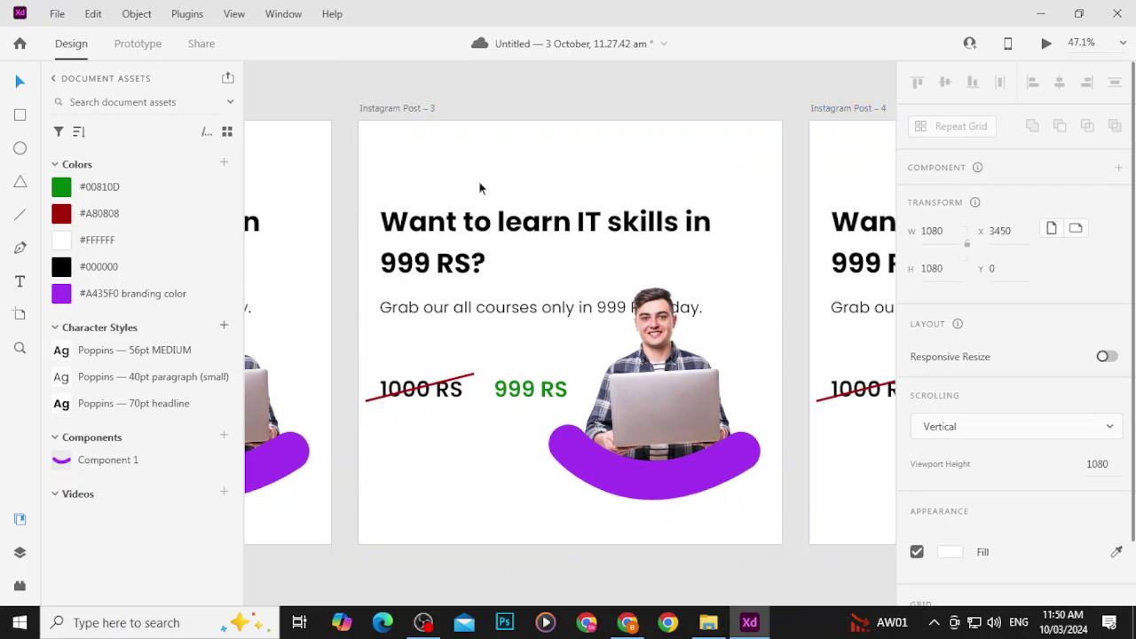
key(ctrl+d)
scroll(479, 185, down, 5)
scroll(397, 282, left, 2)
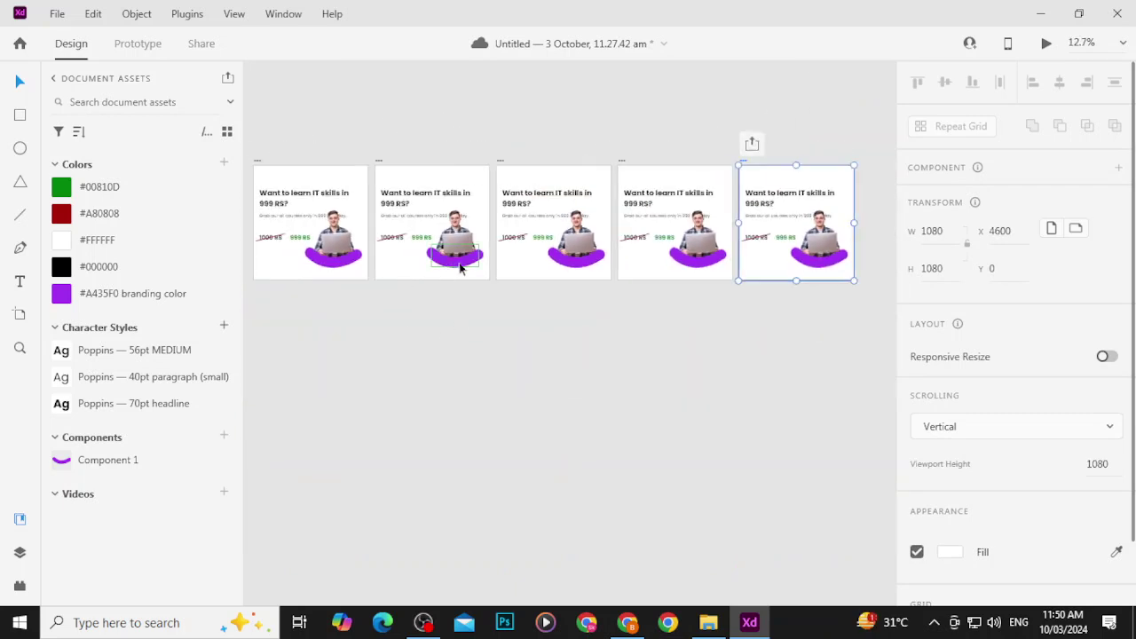
Step: Delete the purple curve from each of the four duplicated artboards
click(459, 258)
key(0)
key(0)
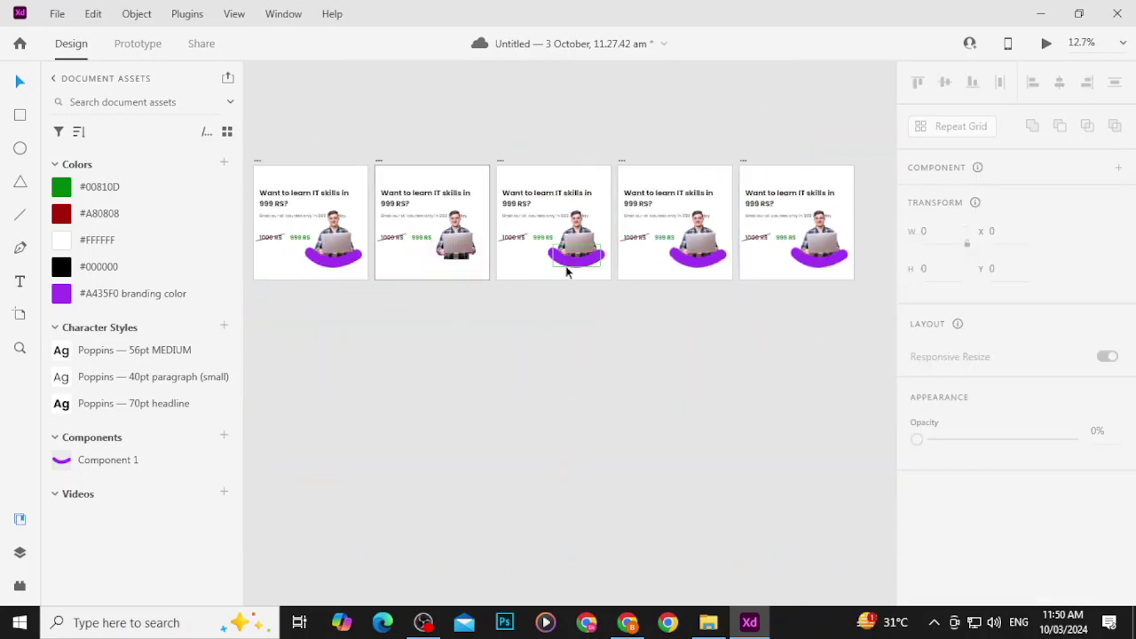
click(568, 259)
key(0)
key(0)
click(690, 259)
key(0)
key(0)
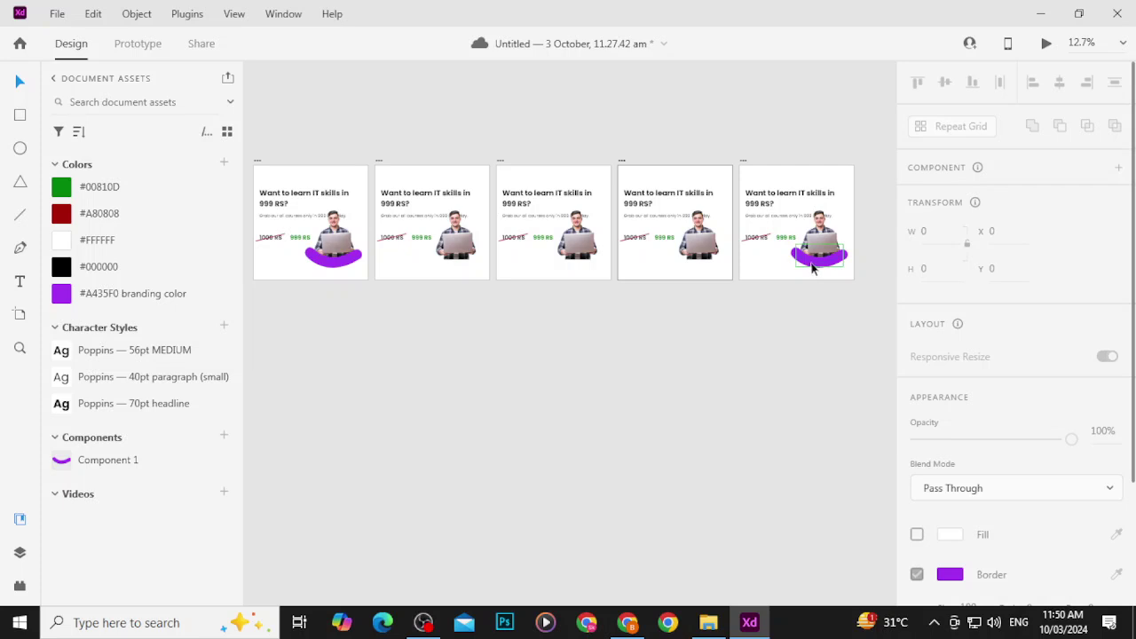
click(808, 266)
key(0)
key(0)
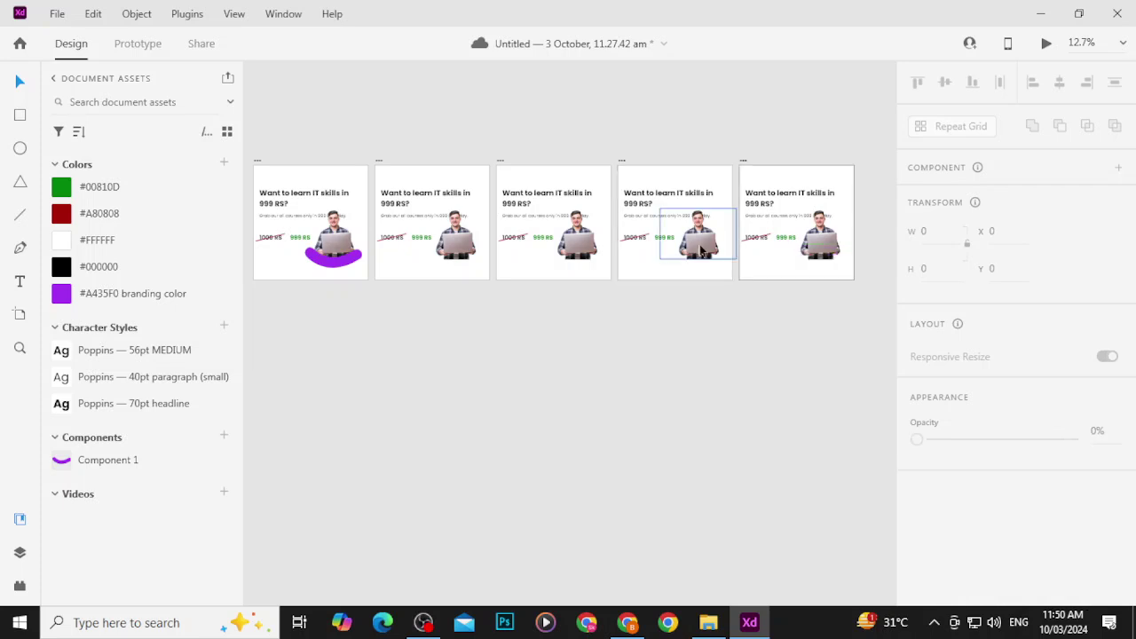
Step: Delete the student photo from the fifth and the second artboards
click(826, 257)
key(0)
key(0)
click(471, 256)
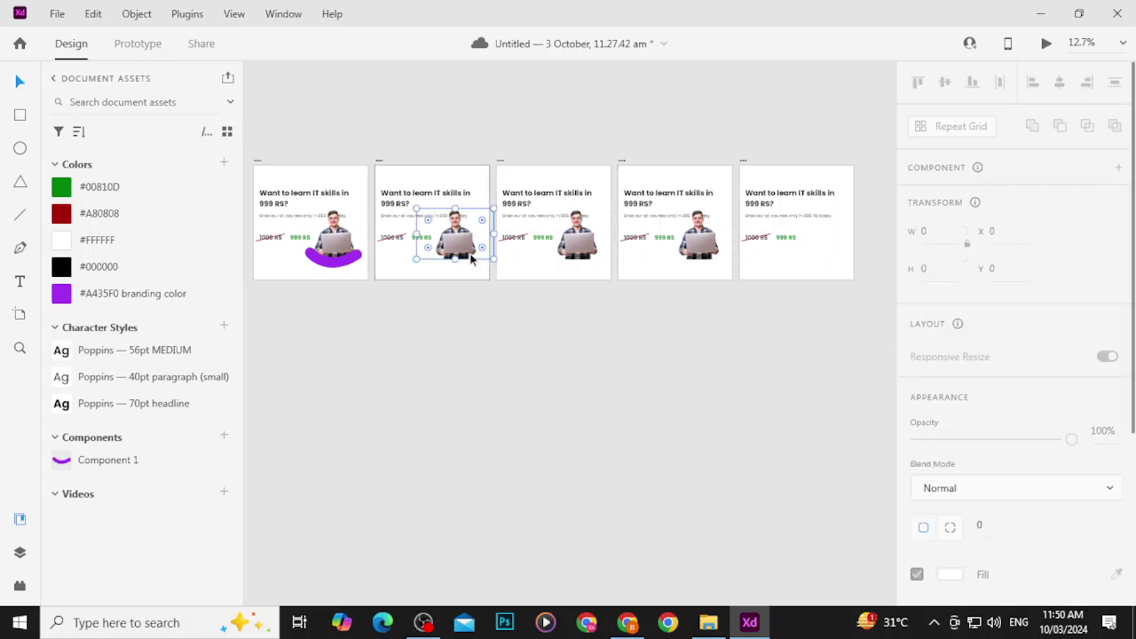
key(0)
key(0)
Step: Place an instance of the purple curve component across the second artboard's lower edge, at about X 457, Y 953
drag(109, 461, 419, 280)
scroll(480, 311, up, 1)
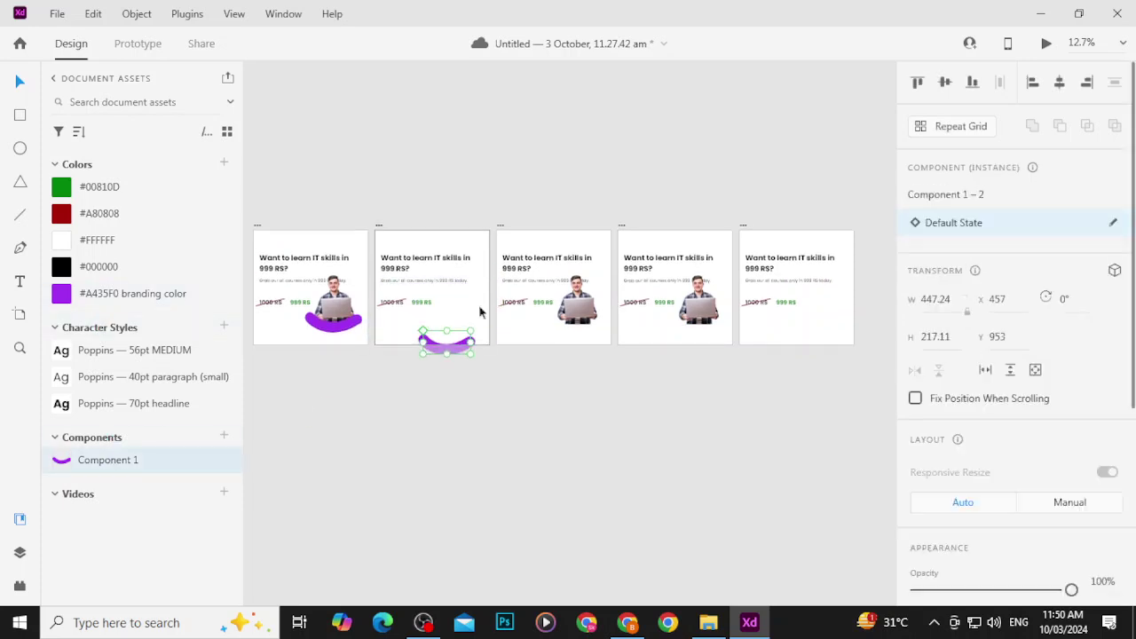
scroll(446, 340, up, 5)
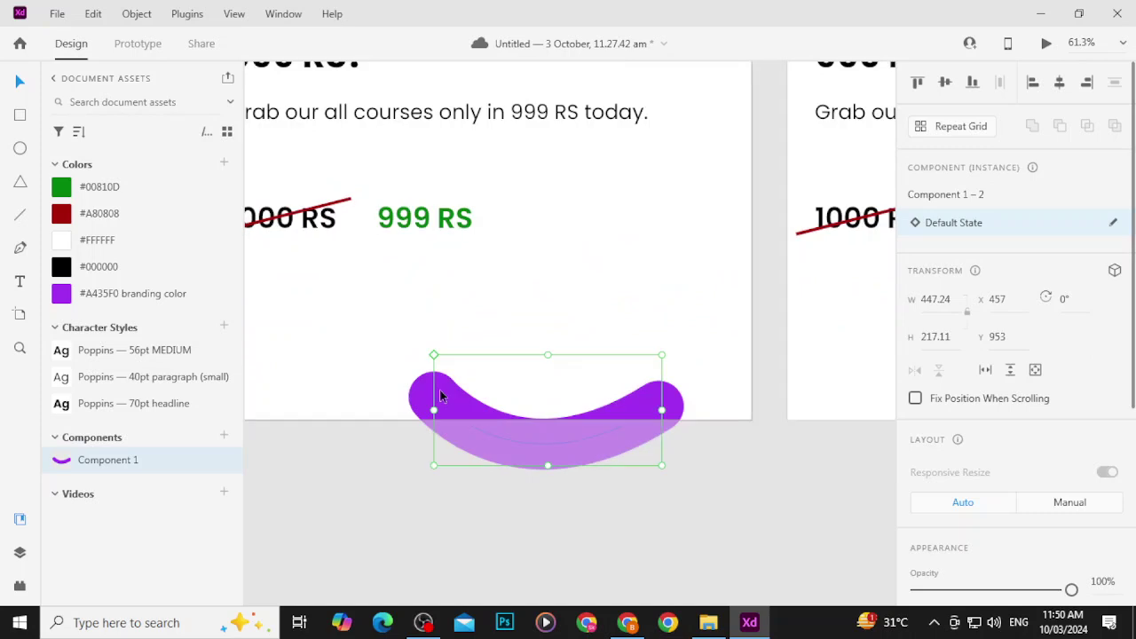
Step: Rotate the purple curve instance on the Instagram Post – 2 artboard to 15° and reposition it at about X 565, Y 716
drag(441, 397, 468, 294)
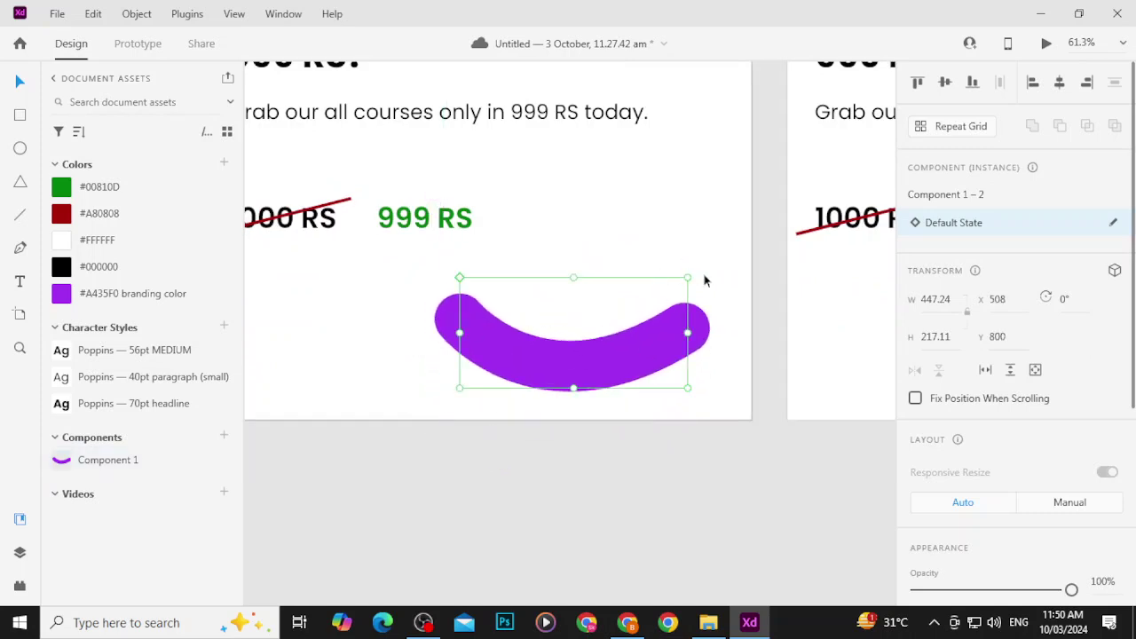
drag(694, 275, 675, 417)
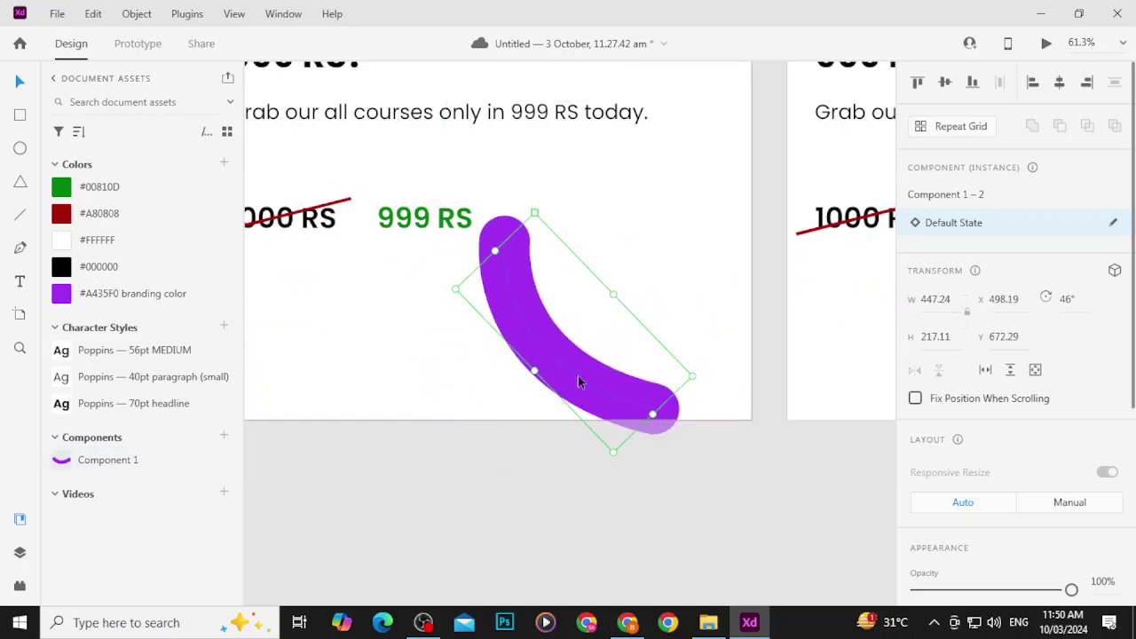
drag(578, 377, 619, 355)
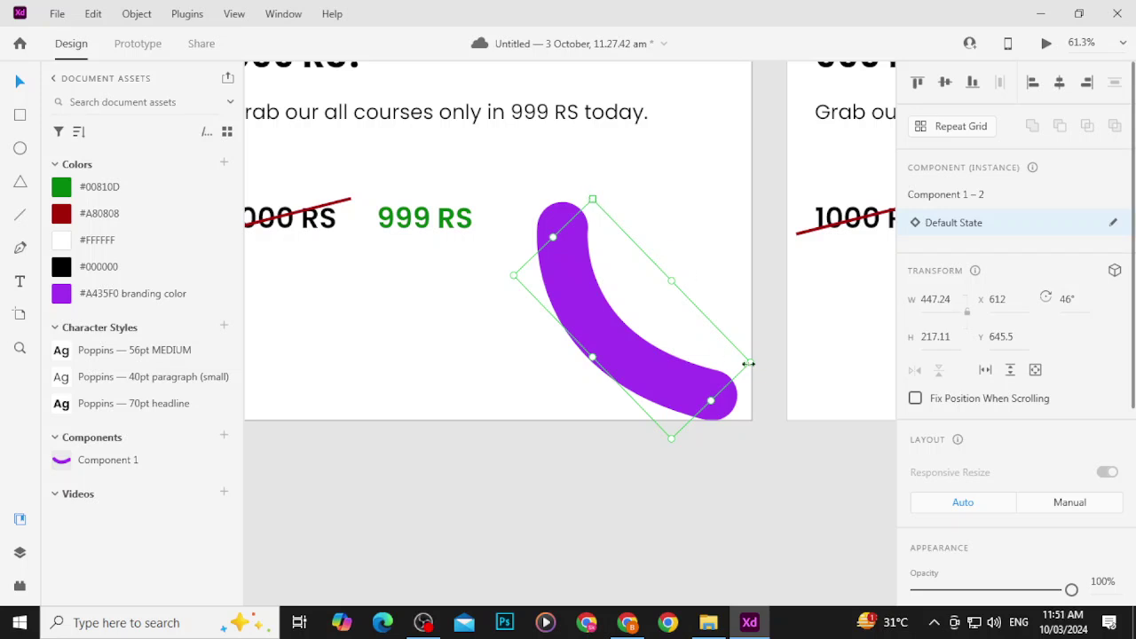
drag(753, 360, 743, 294)
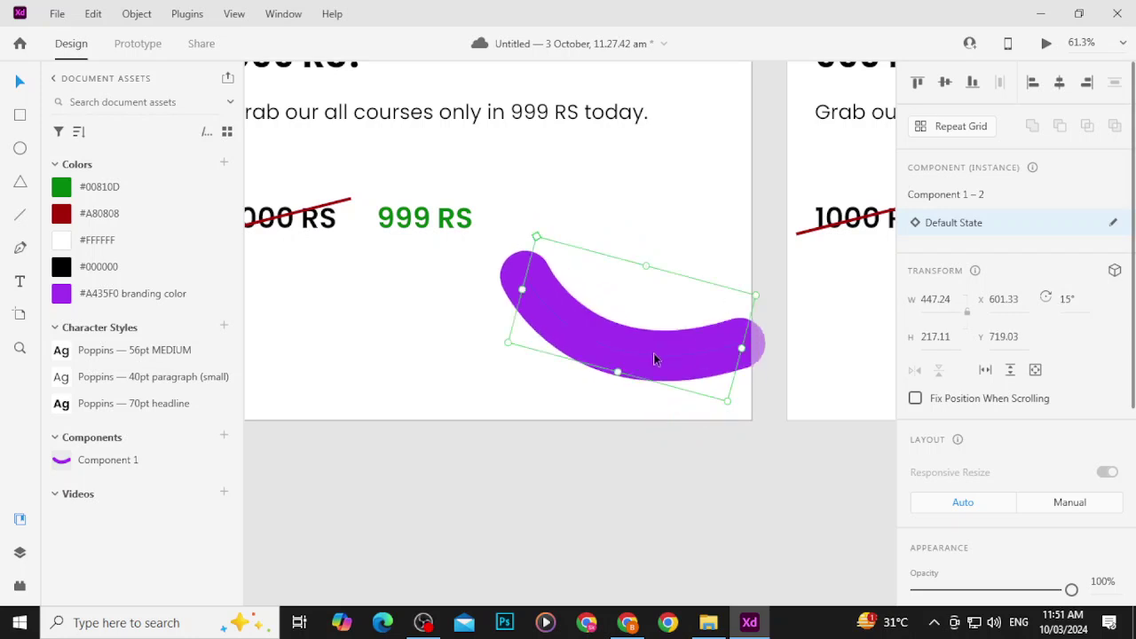
drag(654, 358, 640, 357)
Step: Place instances of Component 1 near the lower edges of Instagram Post – 3, at about X 315, Y 848, and Instagram Post – 4
scroll(485, 355, down, 5)
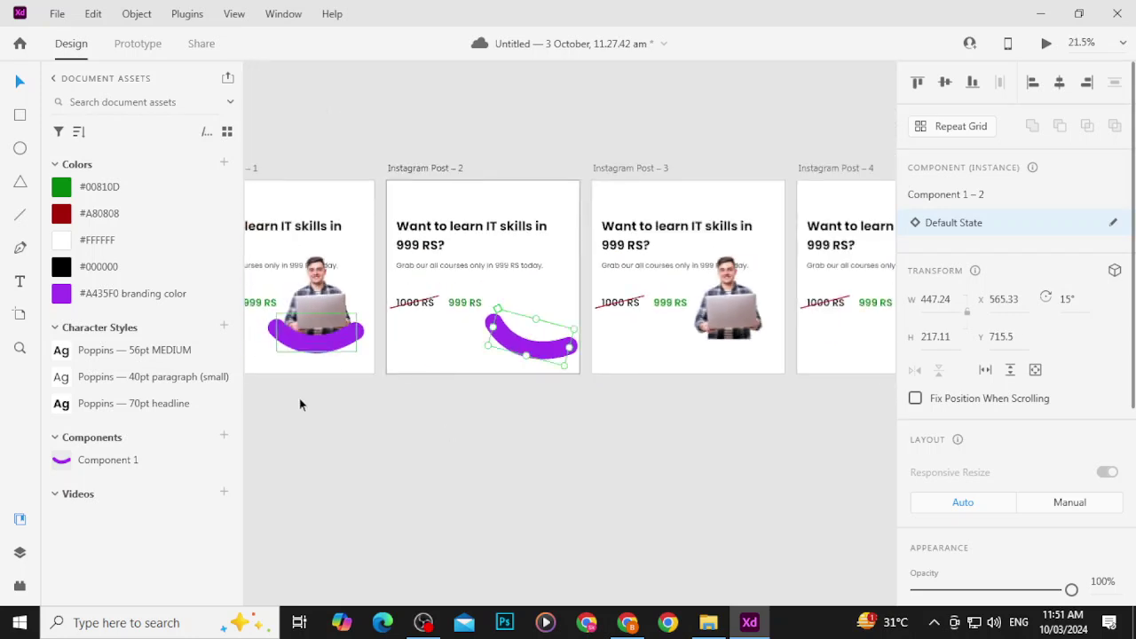
drag(101, 459, 646, 335)
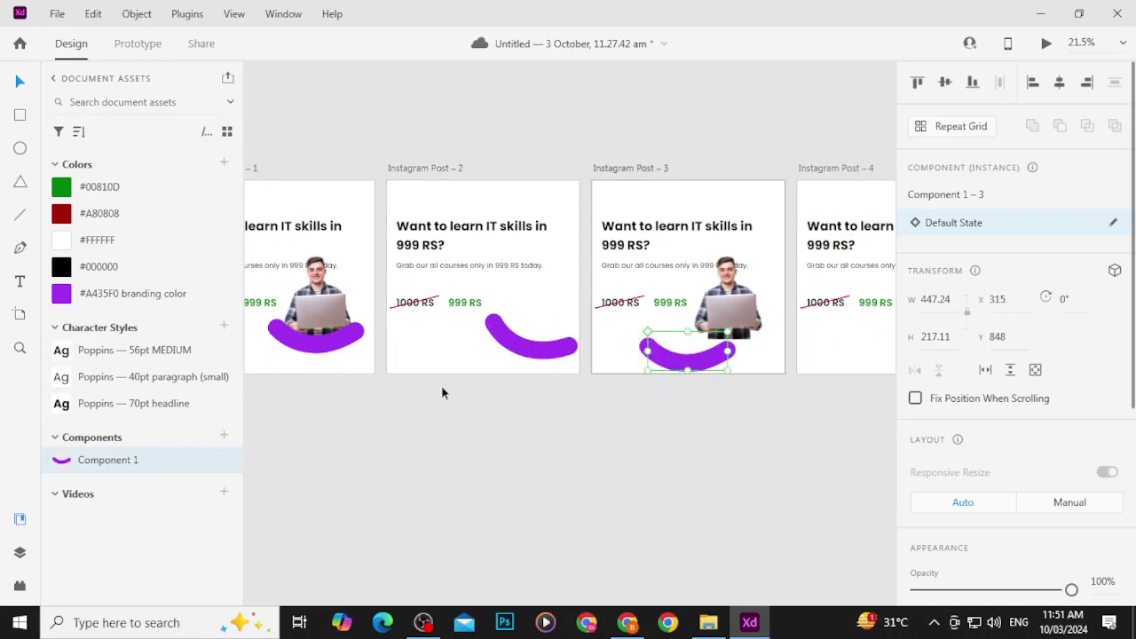
drag(133, 464, 827, 357)
click(476, 452)
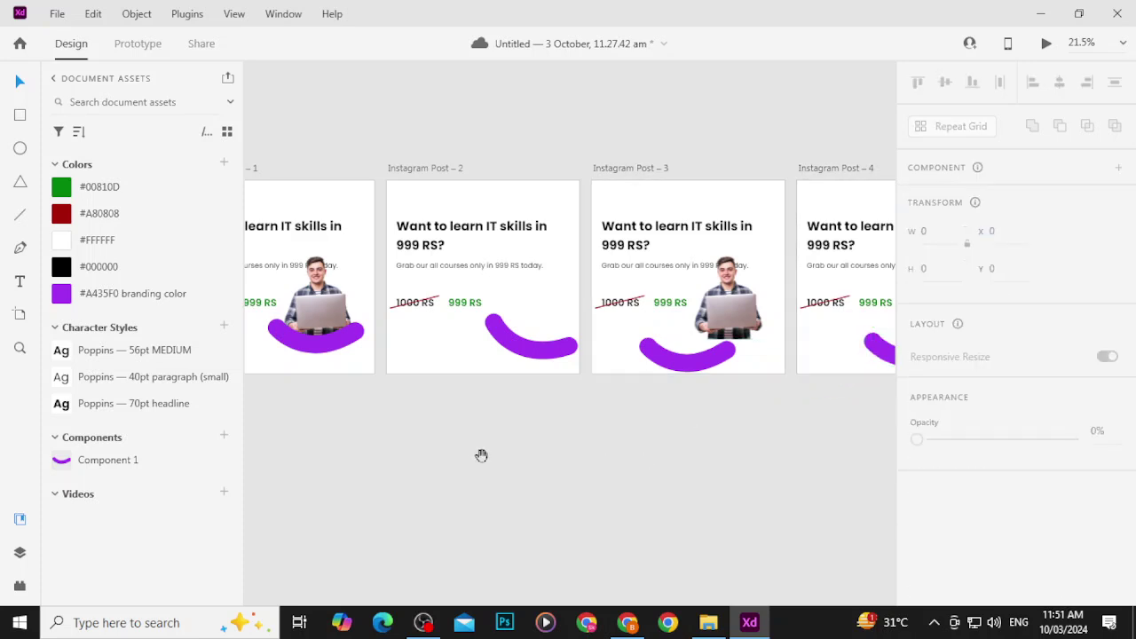
Step: Save the document to Creative Cloud under the suggested name "Untitled — 3 October, 11.27.42 am"
drag(481, 455, 656, 486)
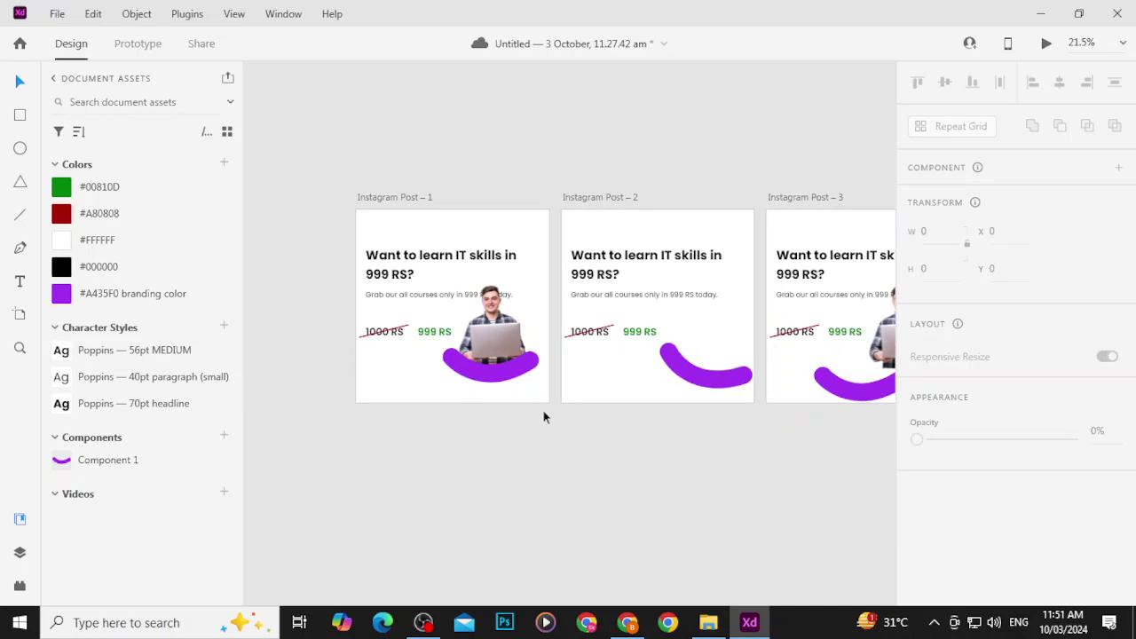
click(435, 262)
double_click(464, 255)
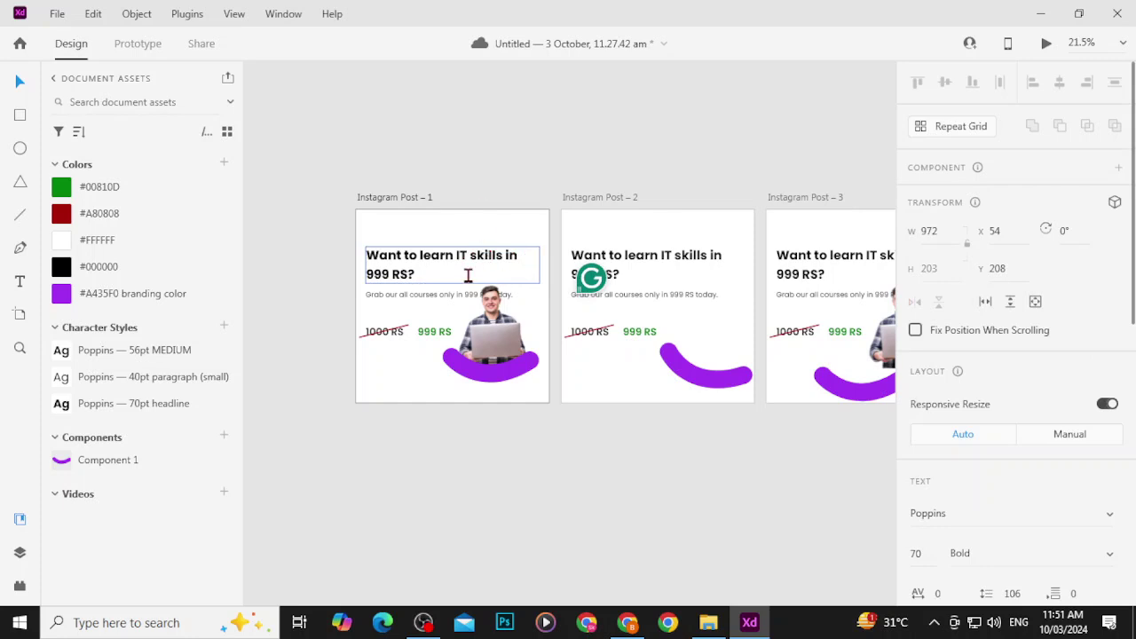
key(ctrl+s)
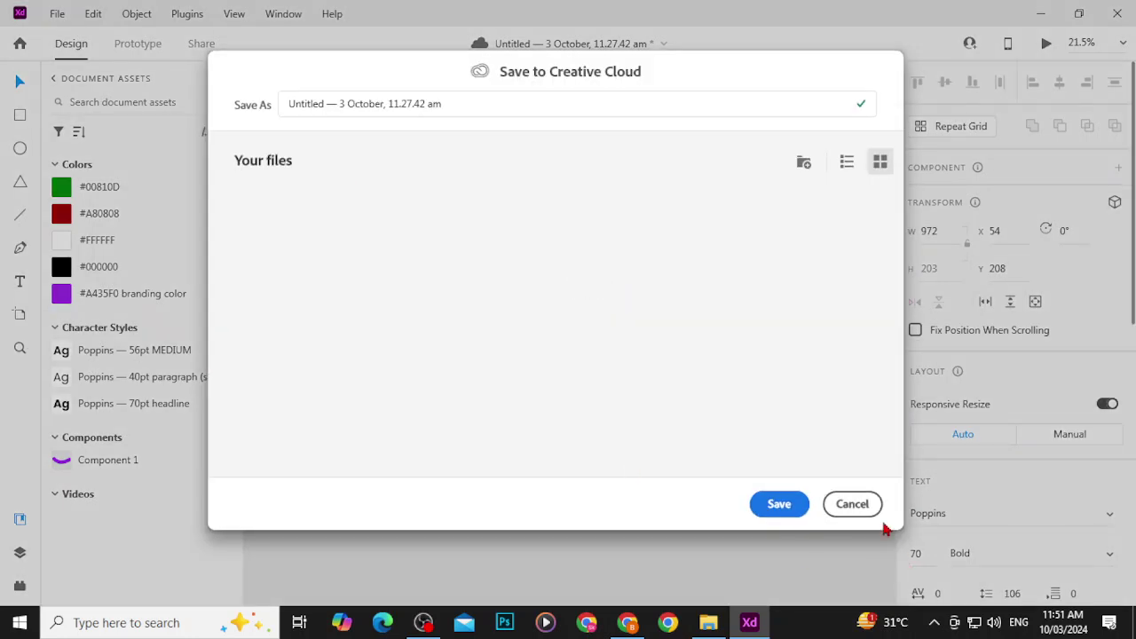
click(777, 504)
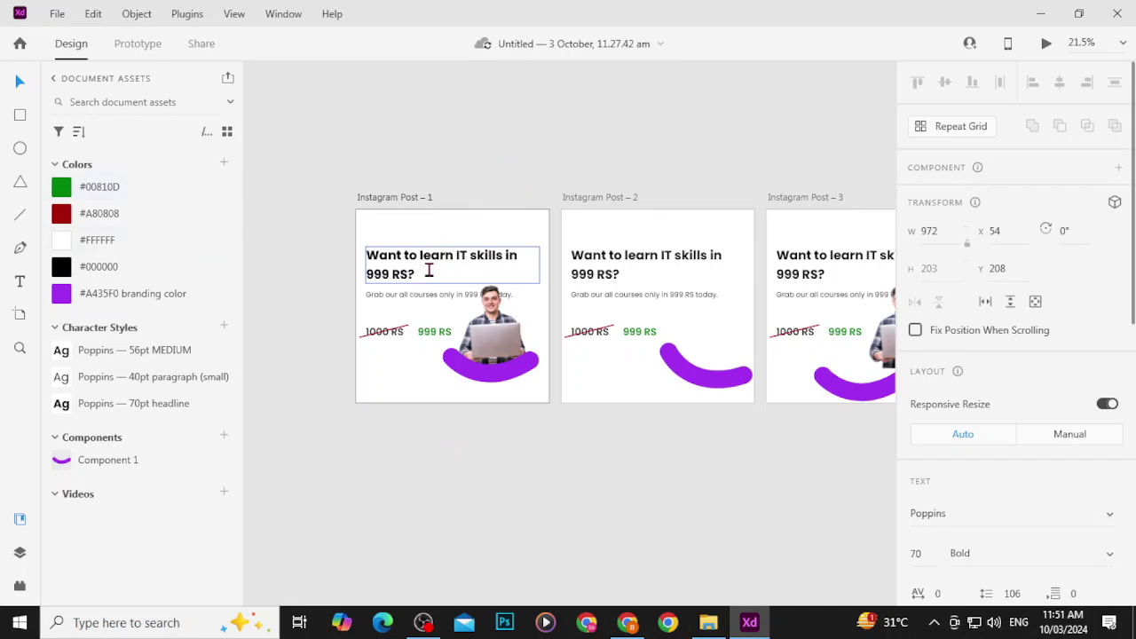
Step: Apply the #A435F0 branding color to the words "learn IT skills in" in the Instagram Post – 1 headline
click(188, 275)
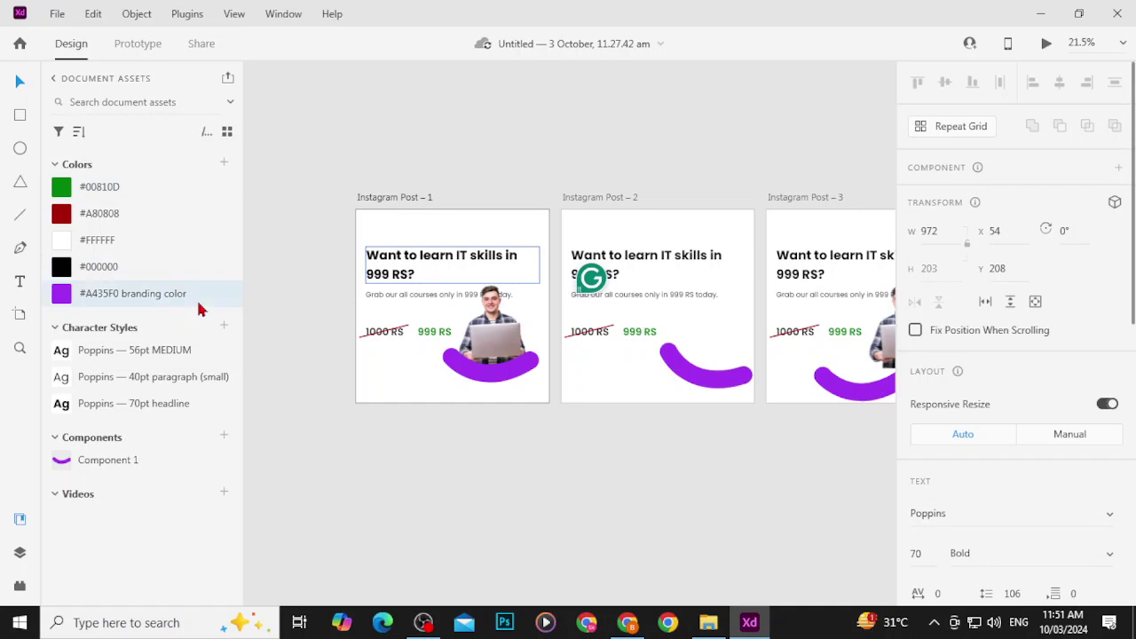
click(20, 81)
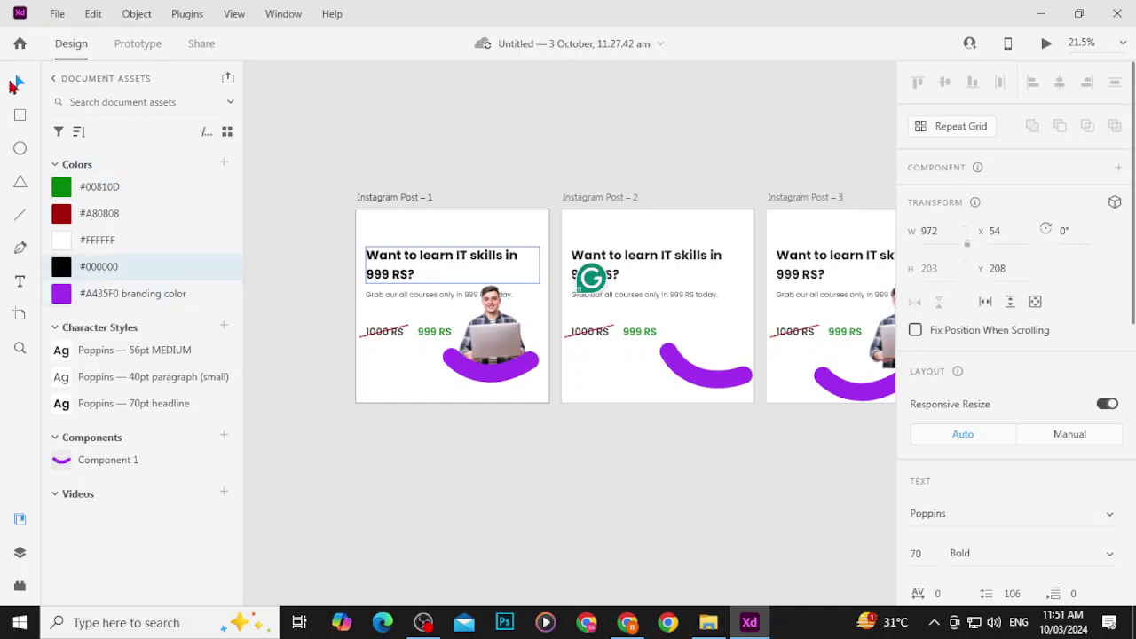
scroll(424, 260, up, 3)
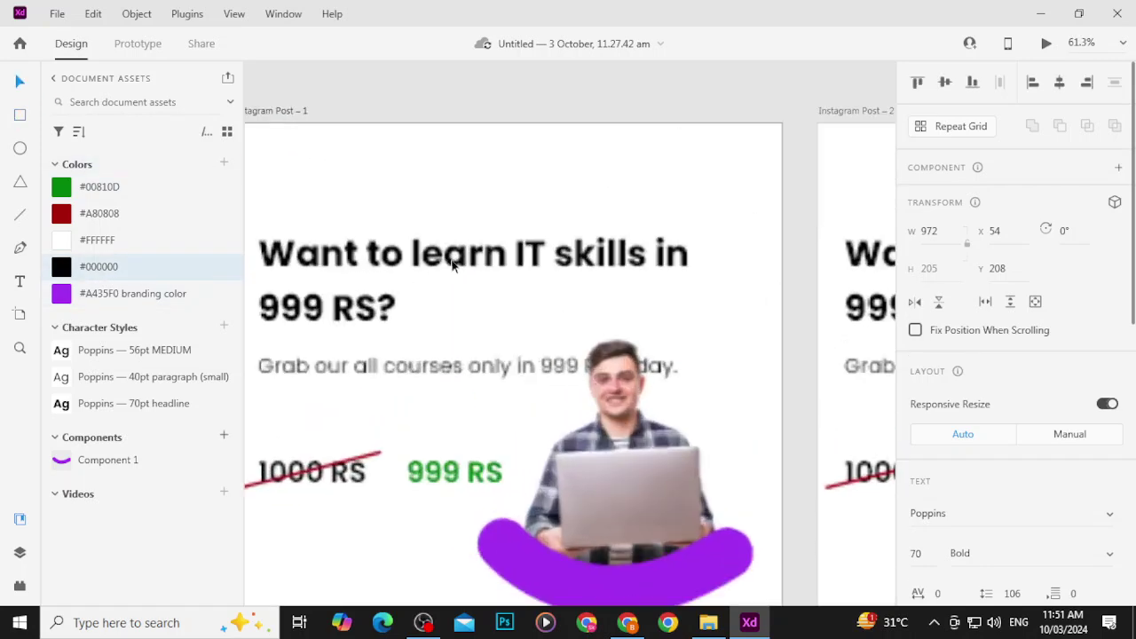
double_click(451, 259)
click(433, 255)
double_click(497, 258)
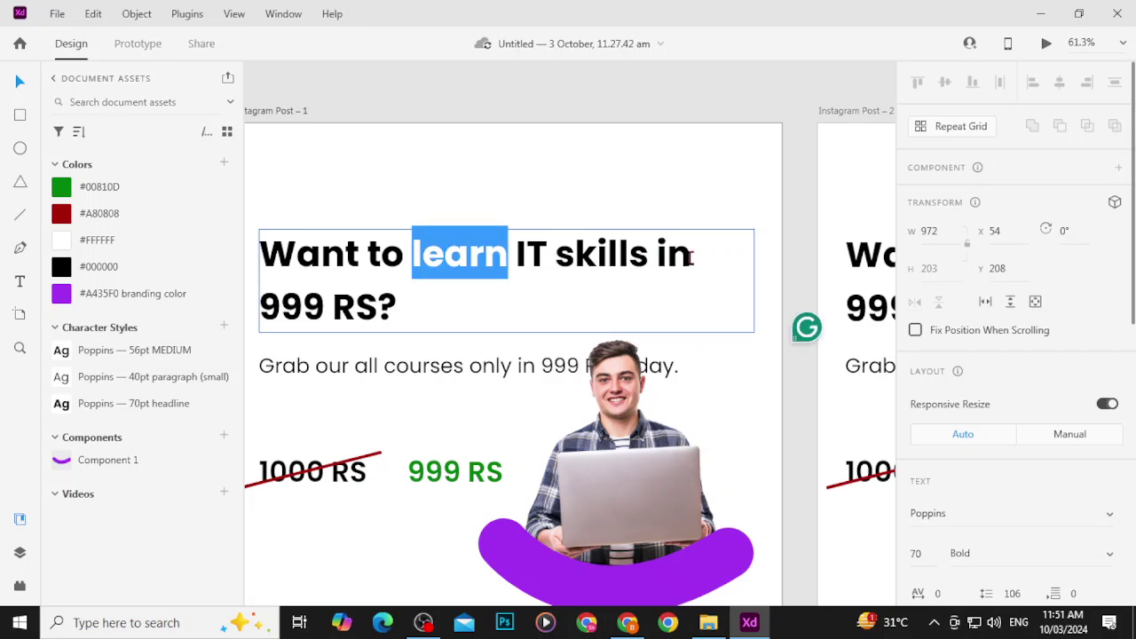
shift+click(692, 258)
click(151, 293)
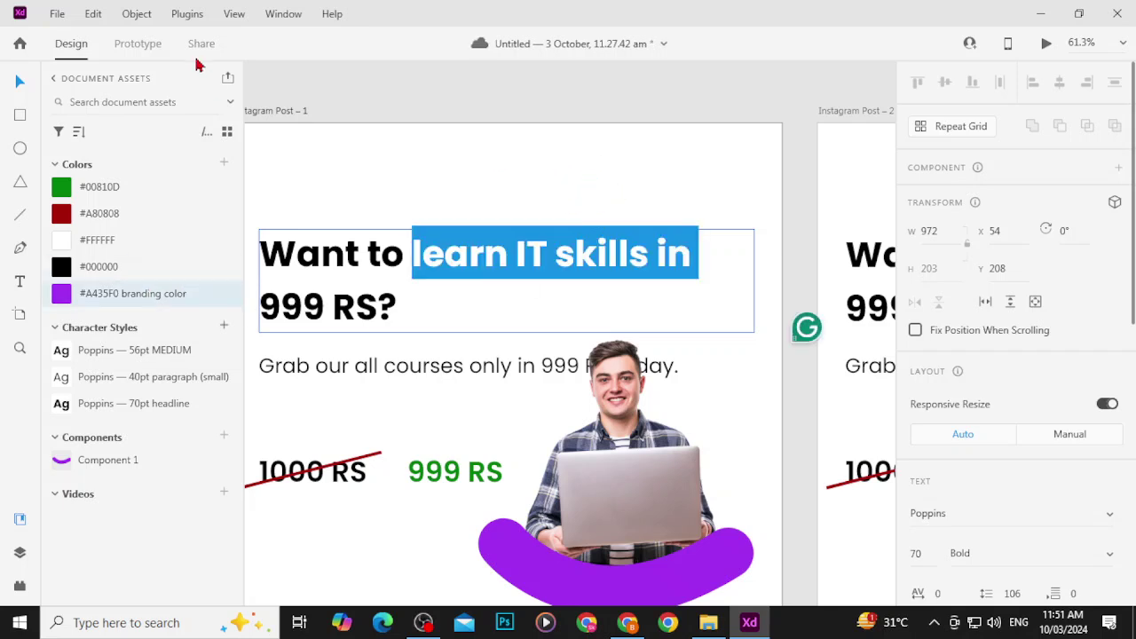
click(30, 82)
click(466, 81)
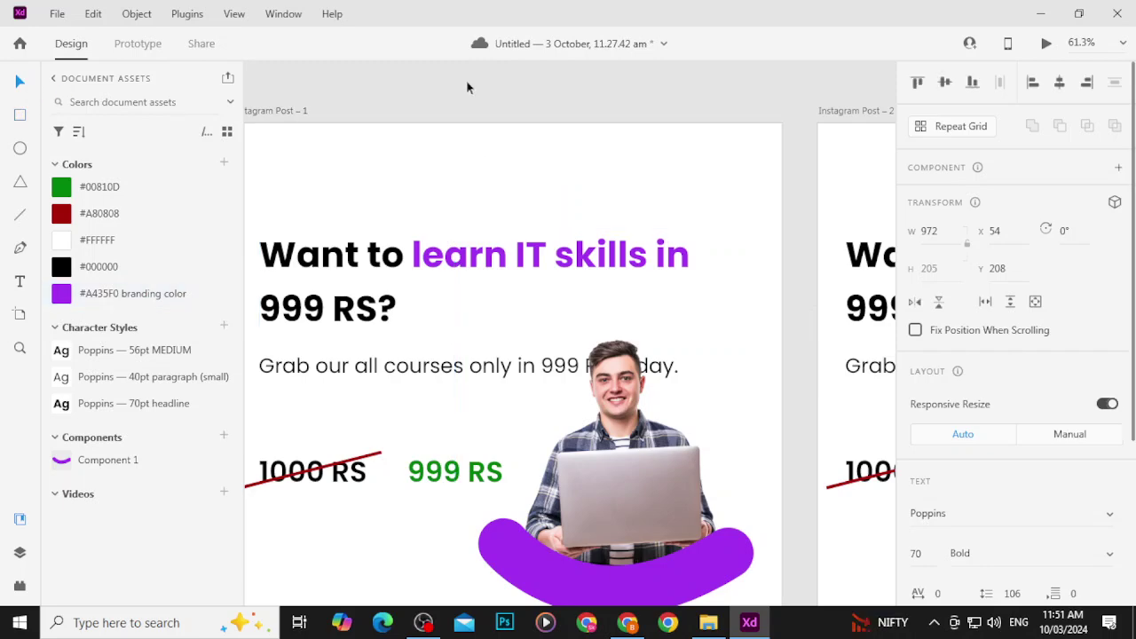
scroll(468, 86, down, 5)
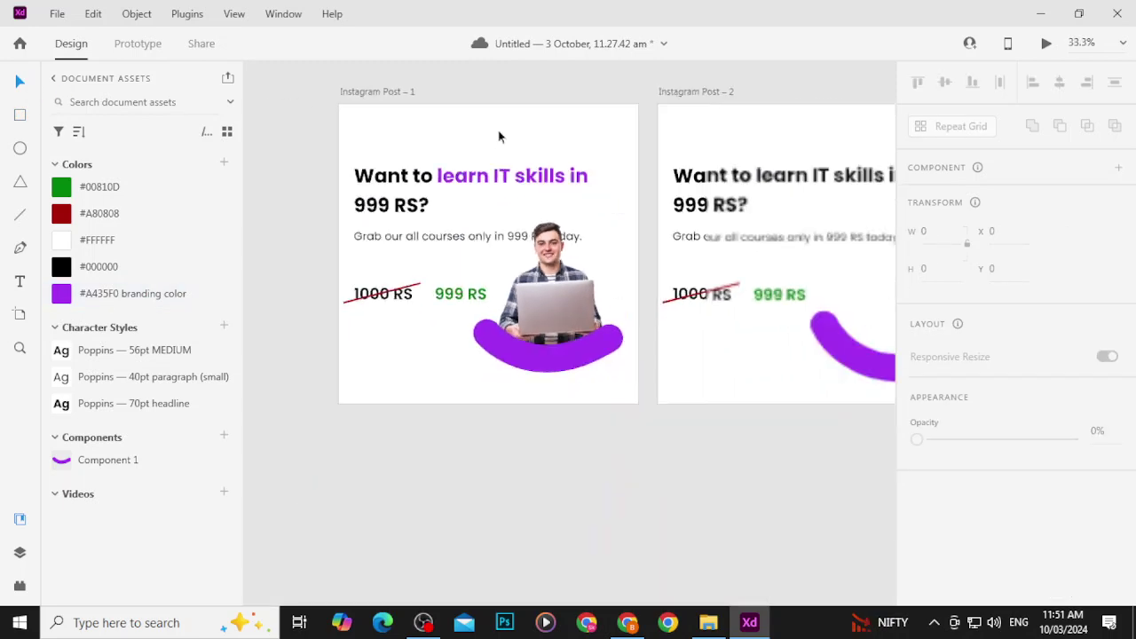
drag(700, 150, 501, 168)
double_click(563, 209)
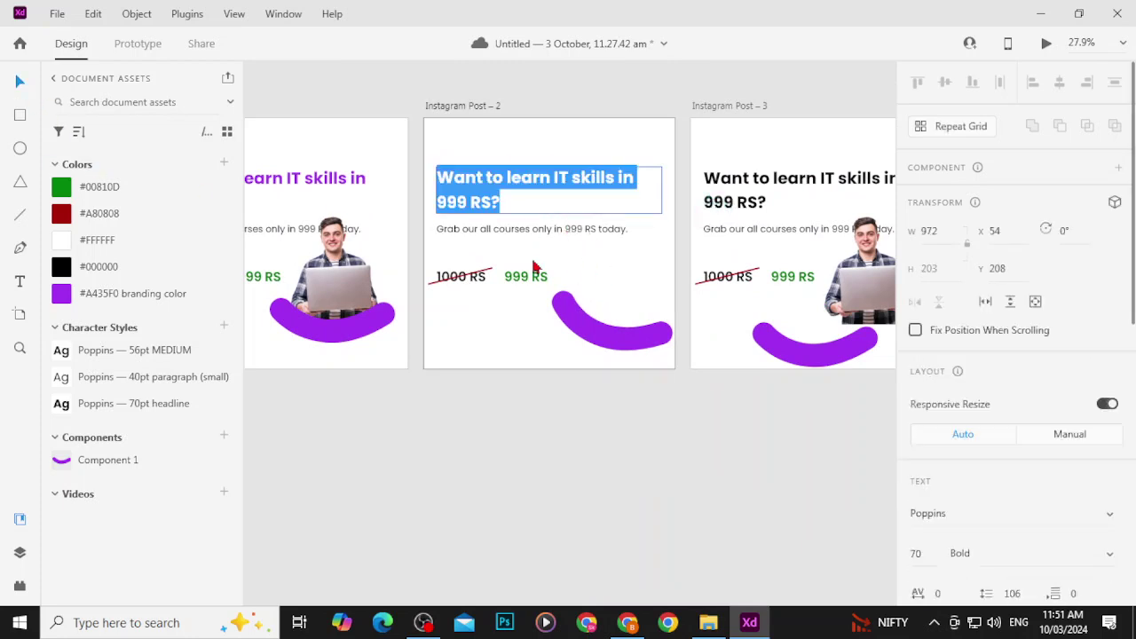
click(26, 88)
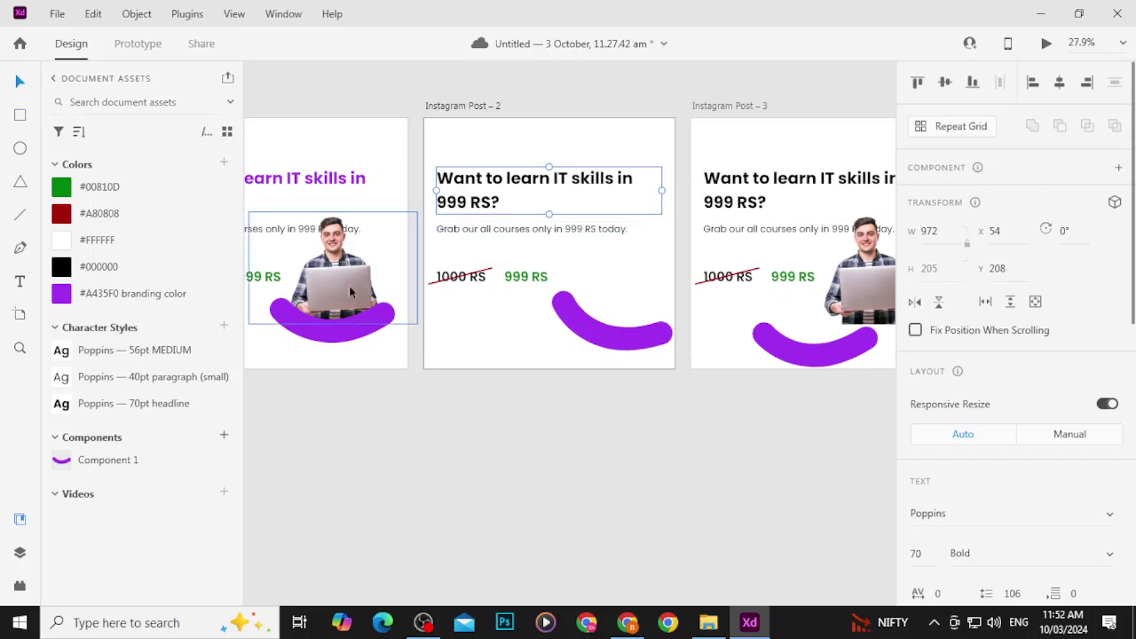
key(super+r)
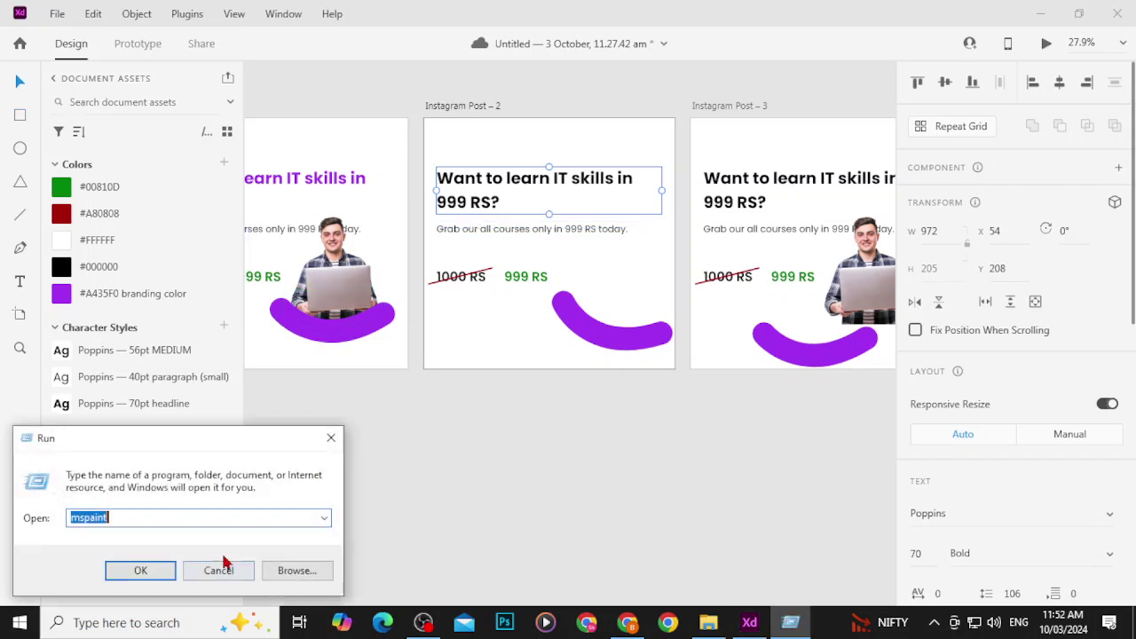
click(327, 519)
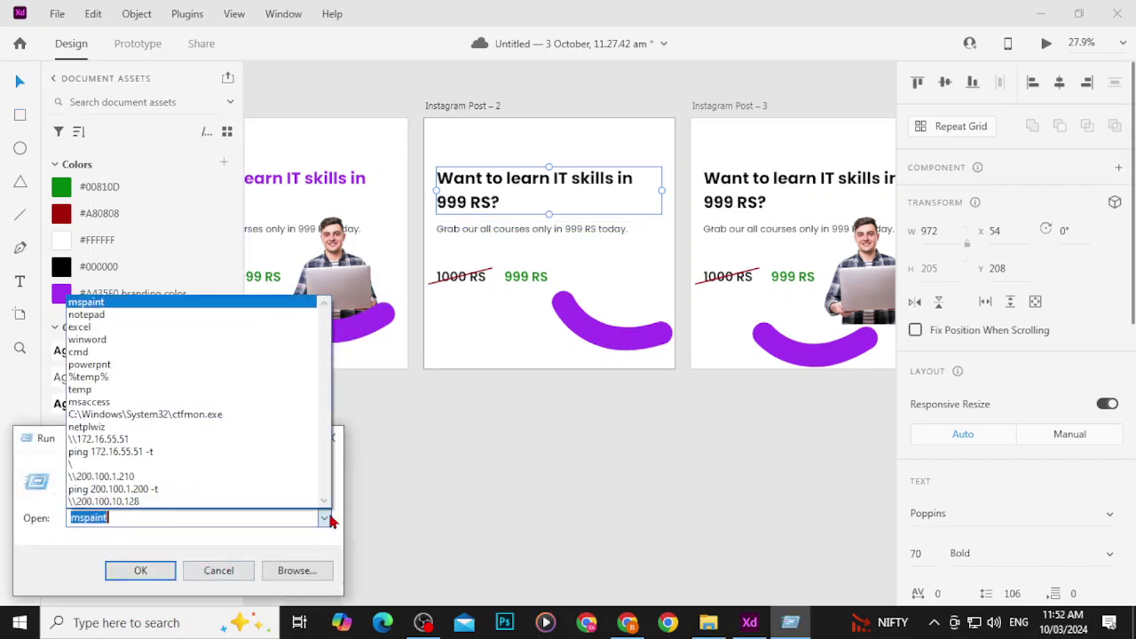
click(195, 417)
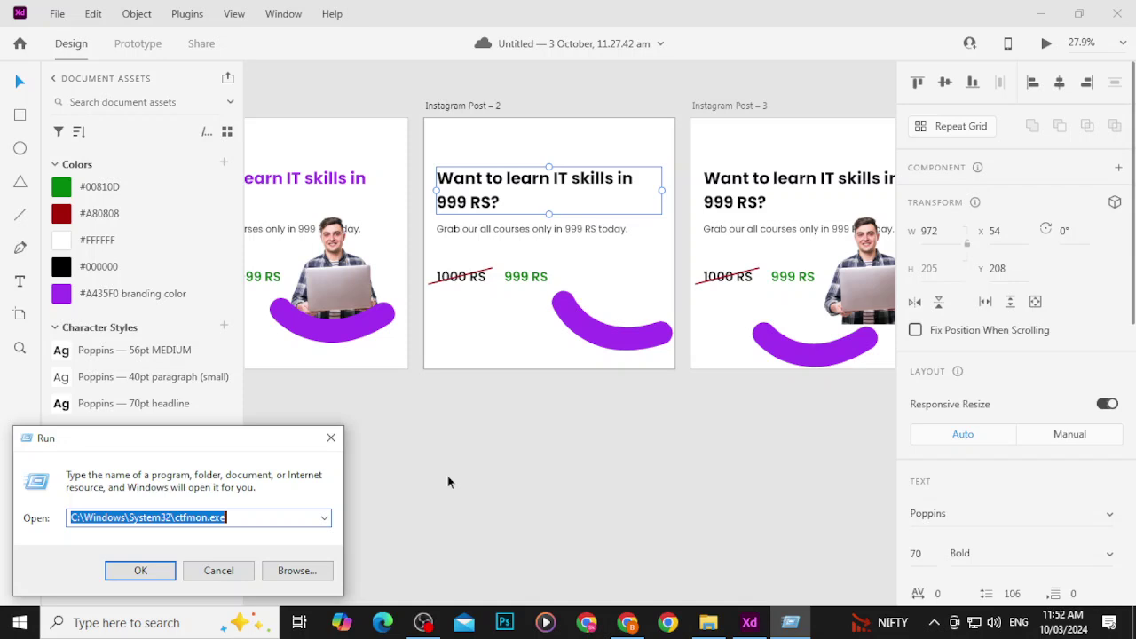
click(245, 572)
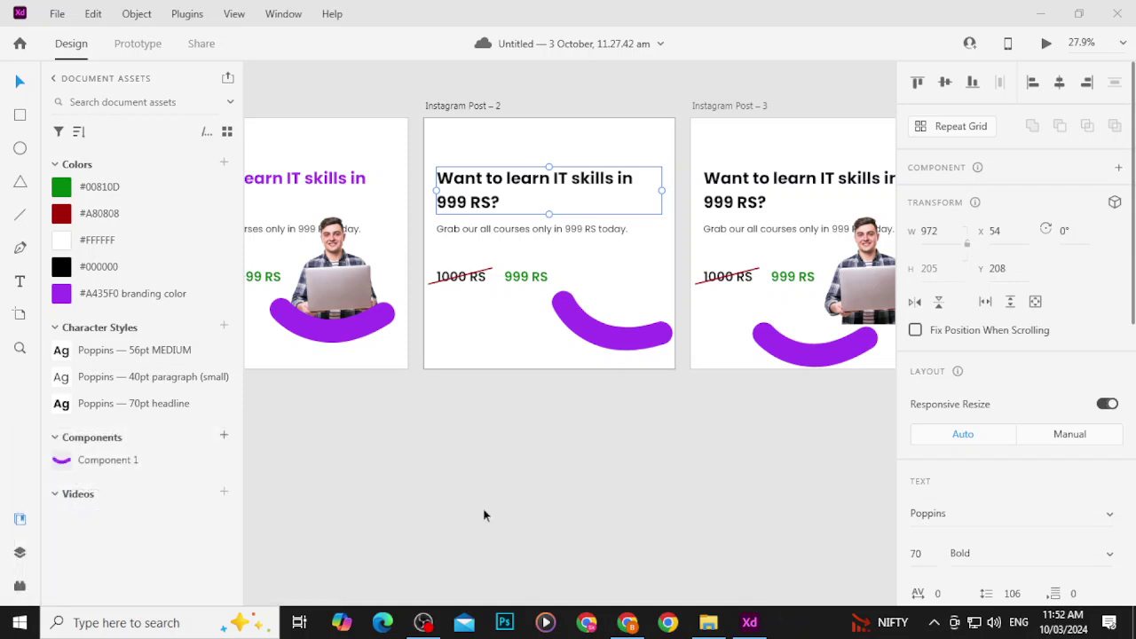
Step: Run C:\Windows\System32\ctfmon.exe through the Windows Run dialog
key(super+r)
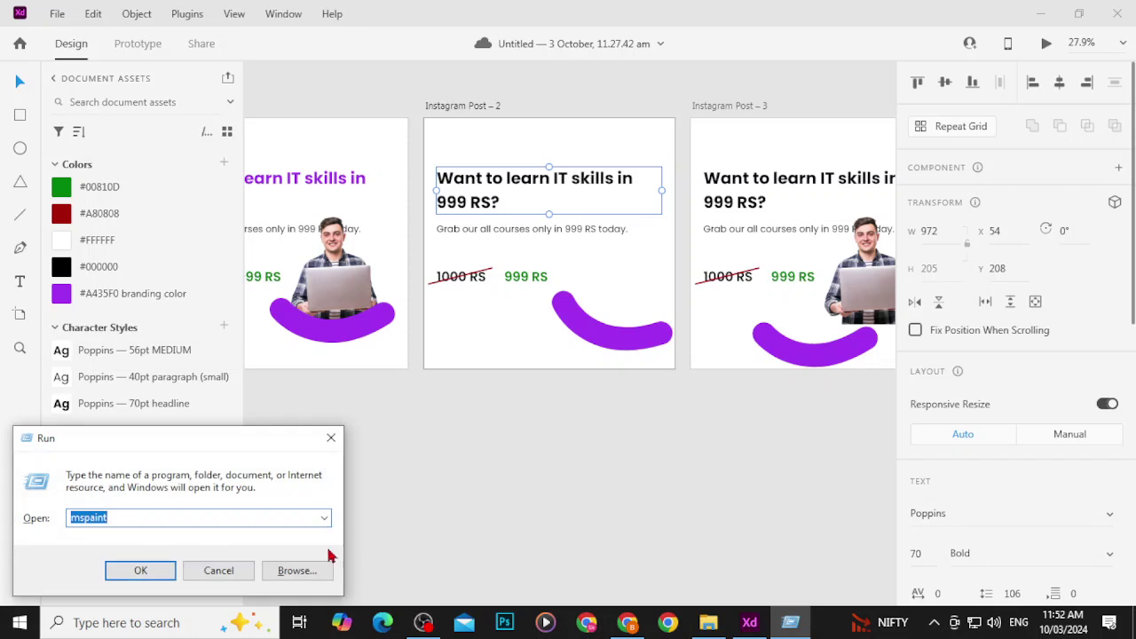
click(325, 520)
click(272, 414)
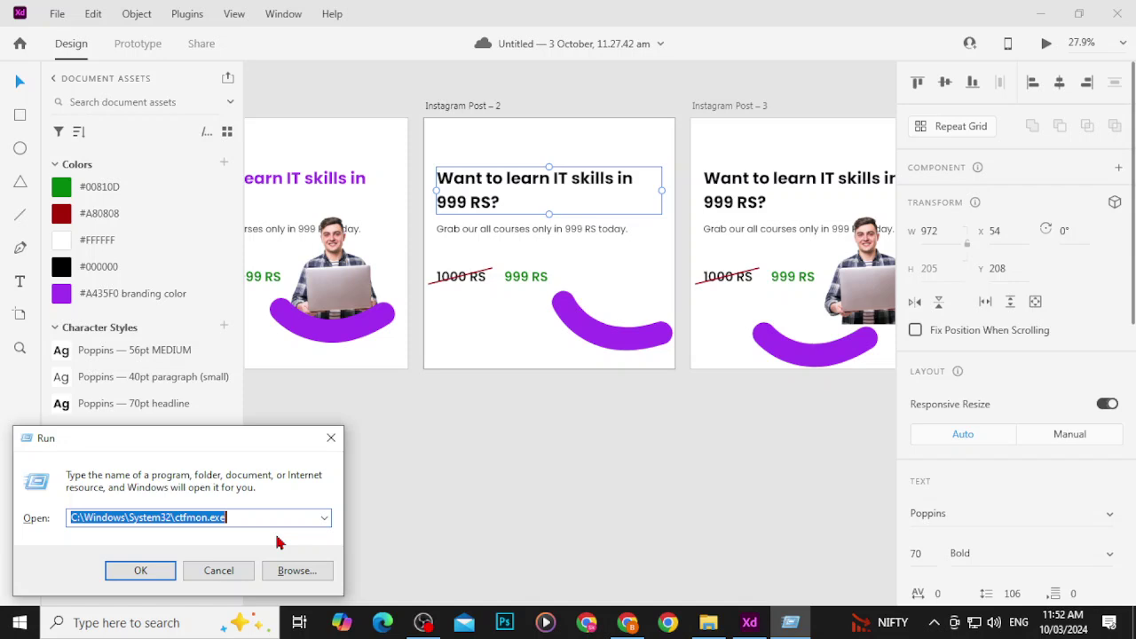
click(139, 573)
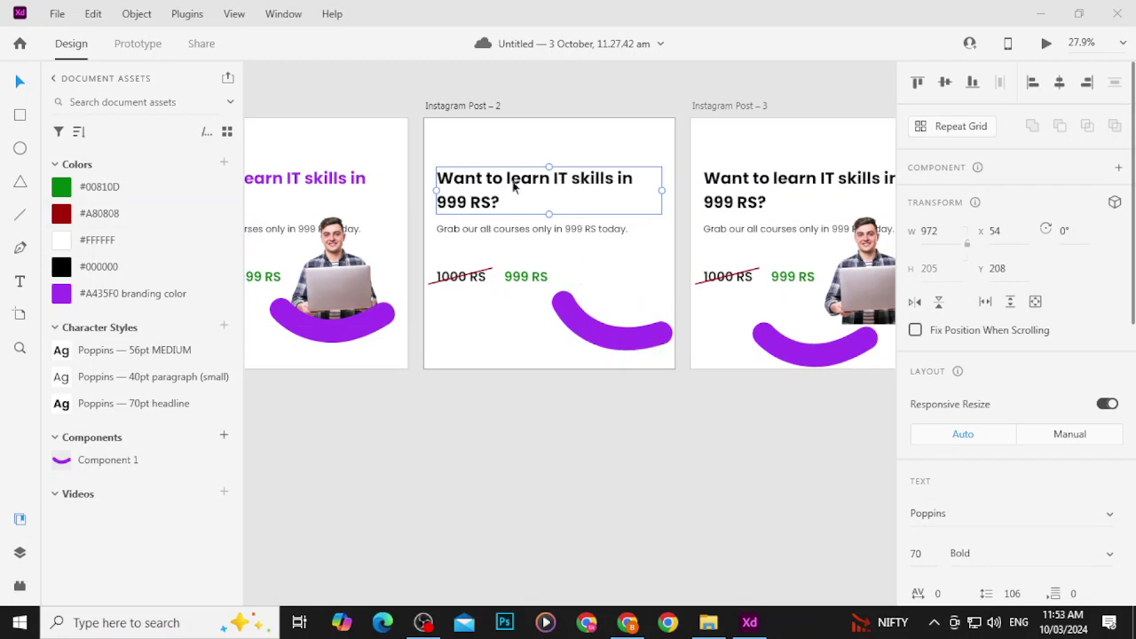
Step: Make the words "999 RS today" bold in the paragraph below the Instagram Post – 2 headline
click(543, 230)
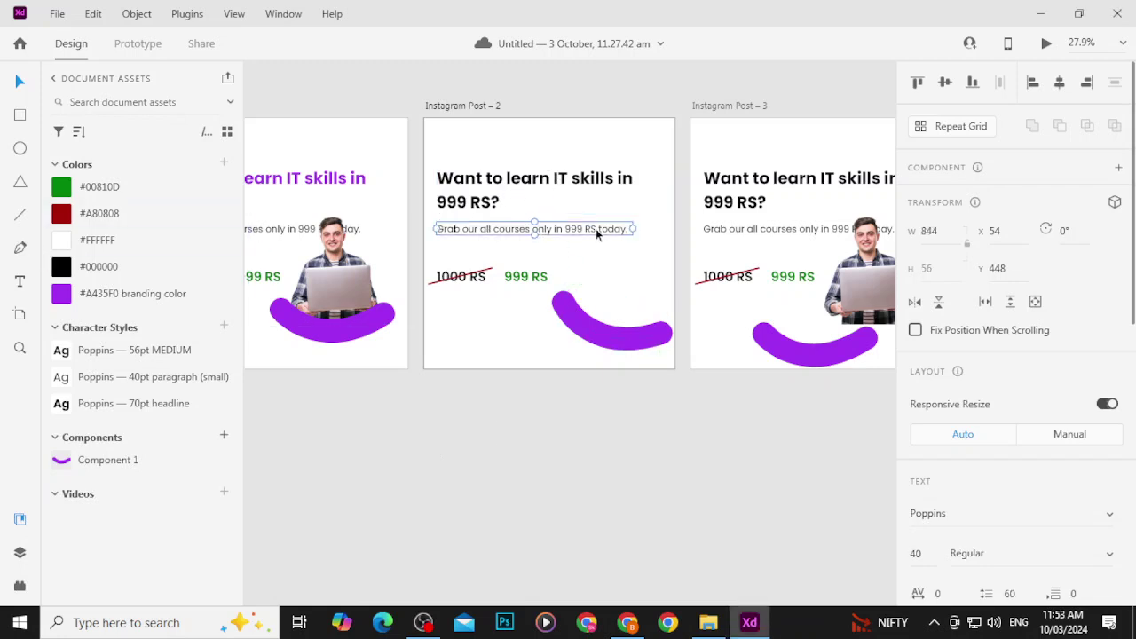
double_click(595, 228)
click(573, 229)
drag(566, 229, 628, 234)
key(ctrl+b)
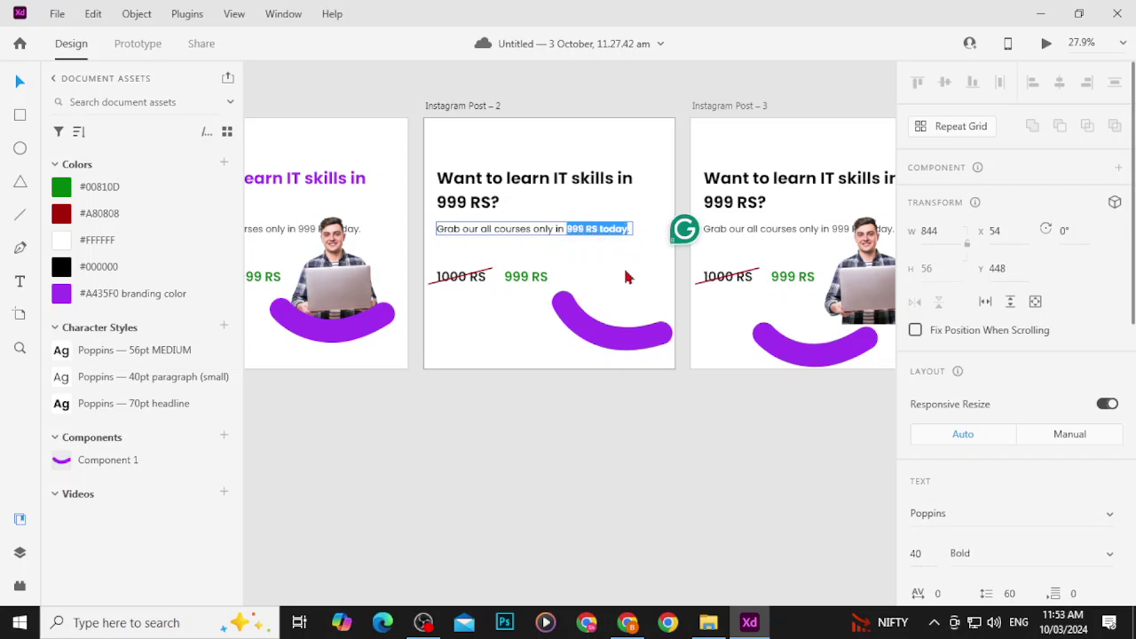
key(Escape)
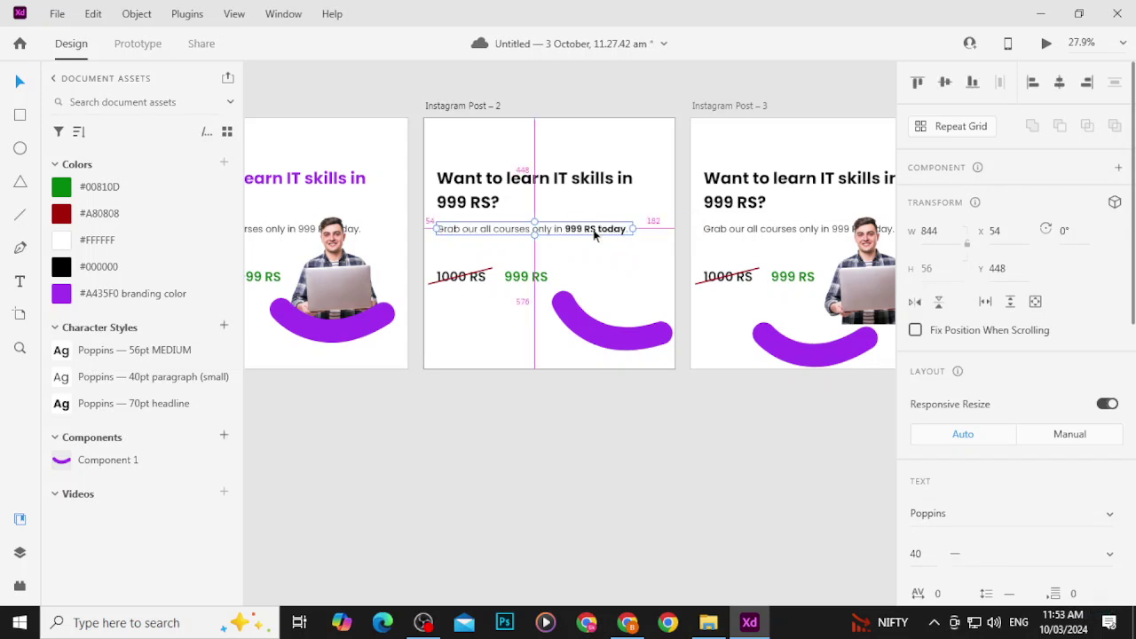
Step: Apply the #A435F0 branding color to the bold words "999 RS today" in the Instagram Post – 2 paragraph
scroll(565, 233, up, 5)
double_click(573, 229)
click(377, 229)
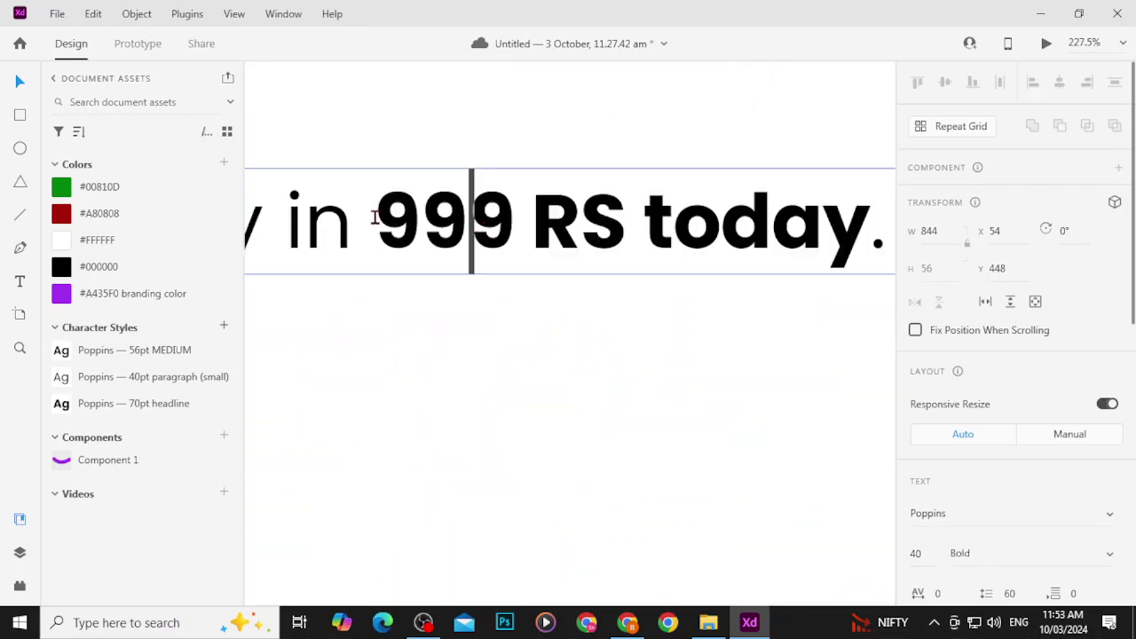
drag(378, 229, 857, 255)
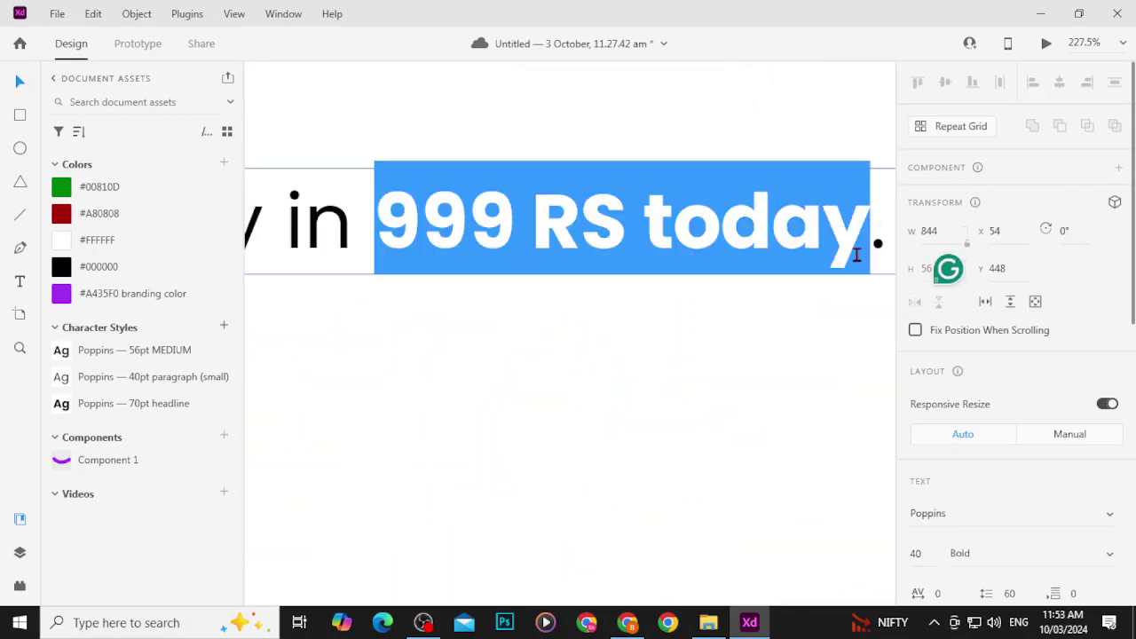
click(117, 297)
key(Escape)
Step: Set the border color of the main curve component on Instagram Post – 1 to black
scroll(590, 386, down, 10)
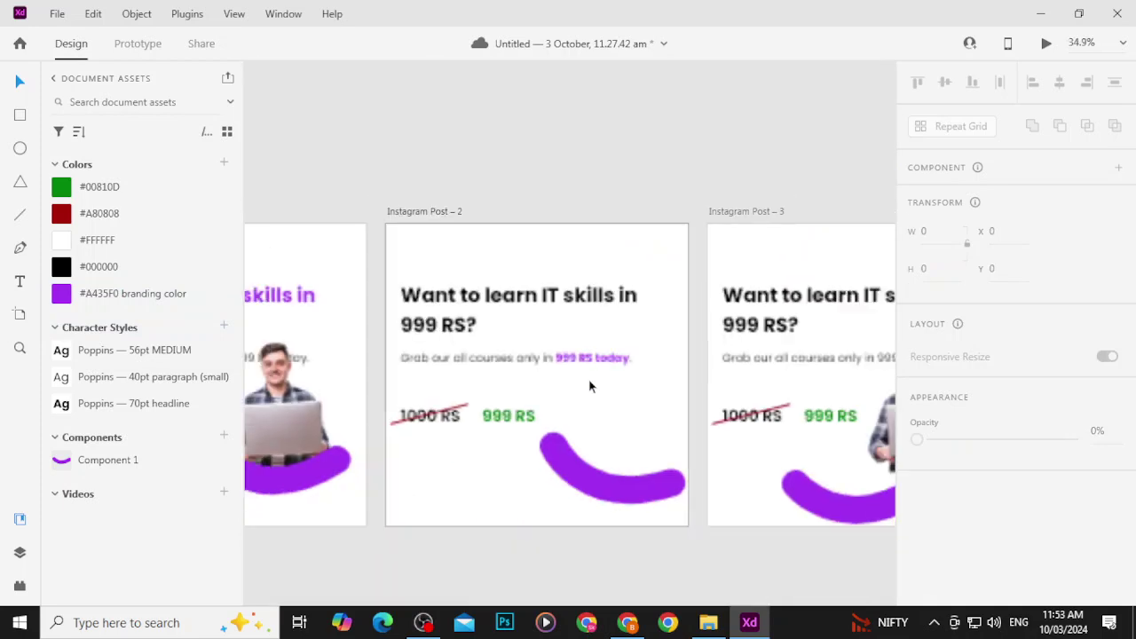
scroll(575, 394, down, 3)
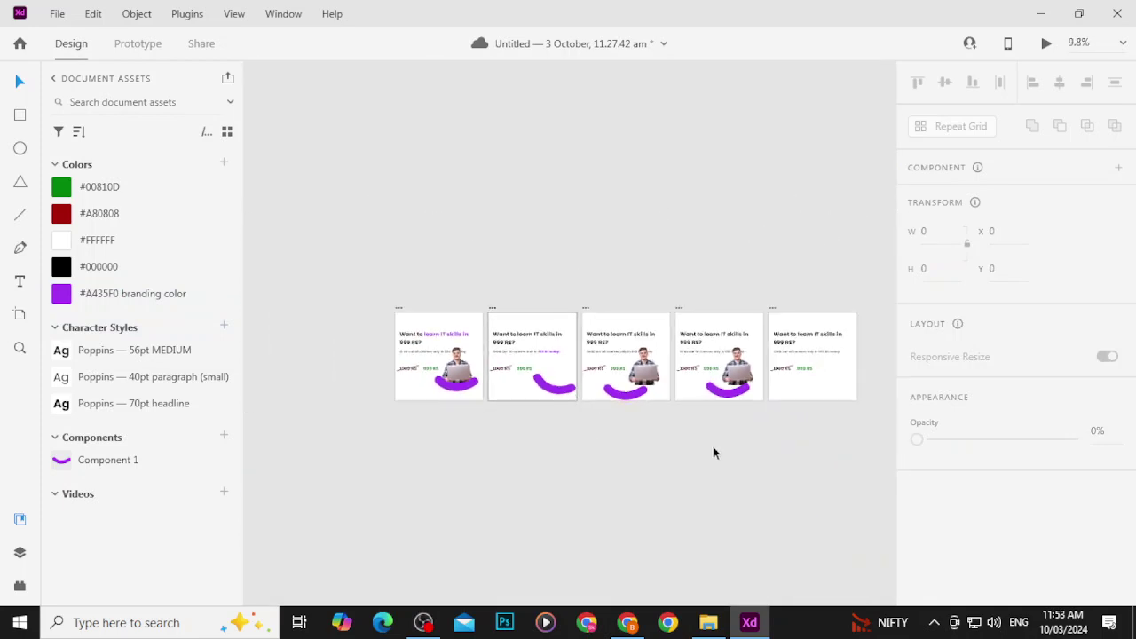
click(469, 394)
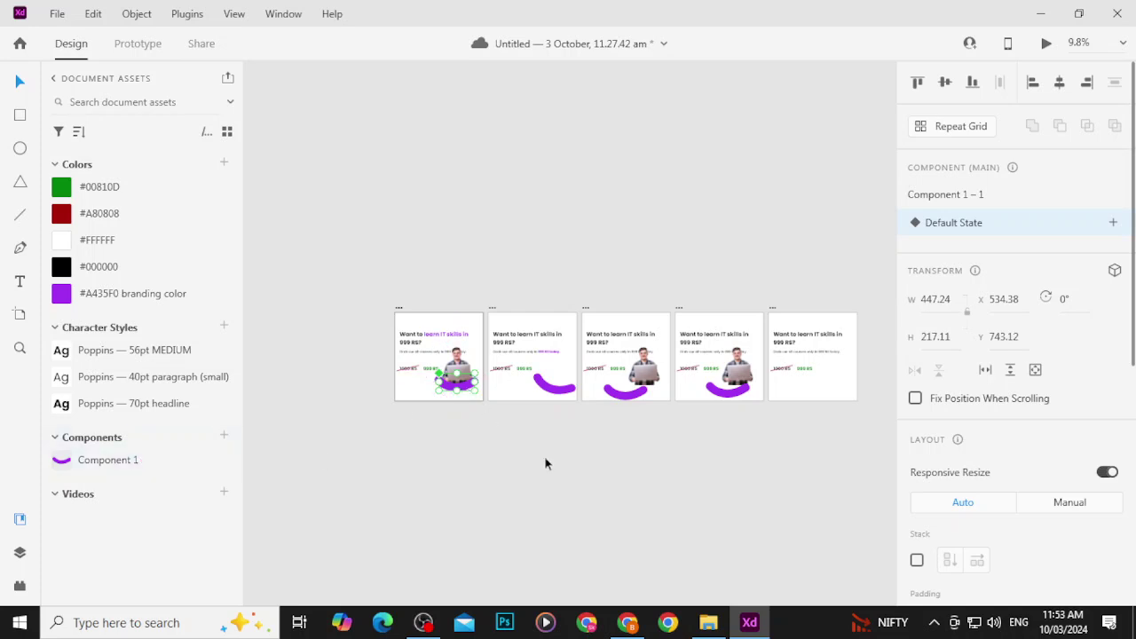
scroll(926, 452, down, 5)
scroll(926, 452, down, 1)
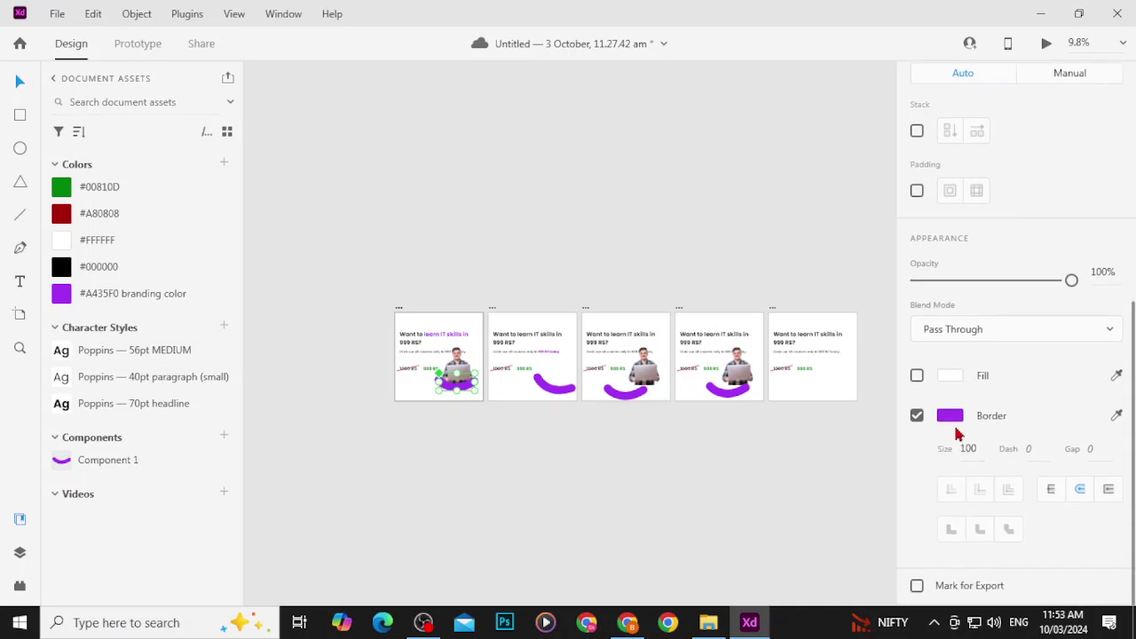
click(958, 419)
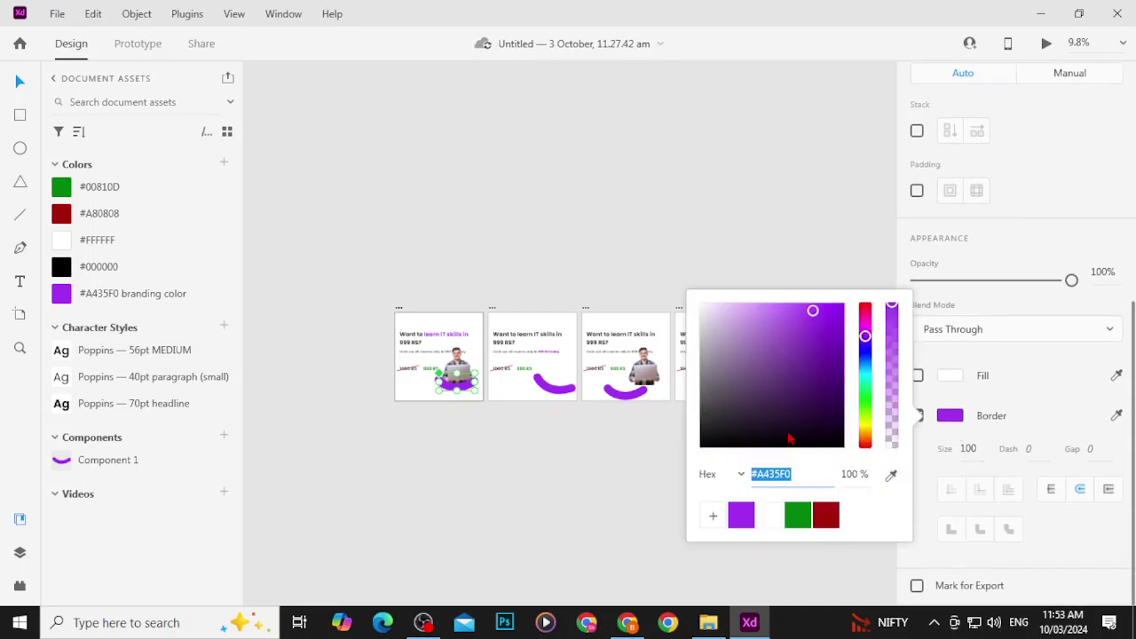
drag(791, 436, 710, 471)
click(609, 480)
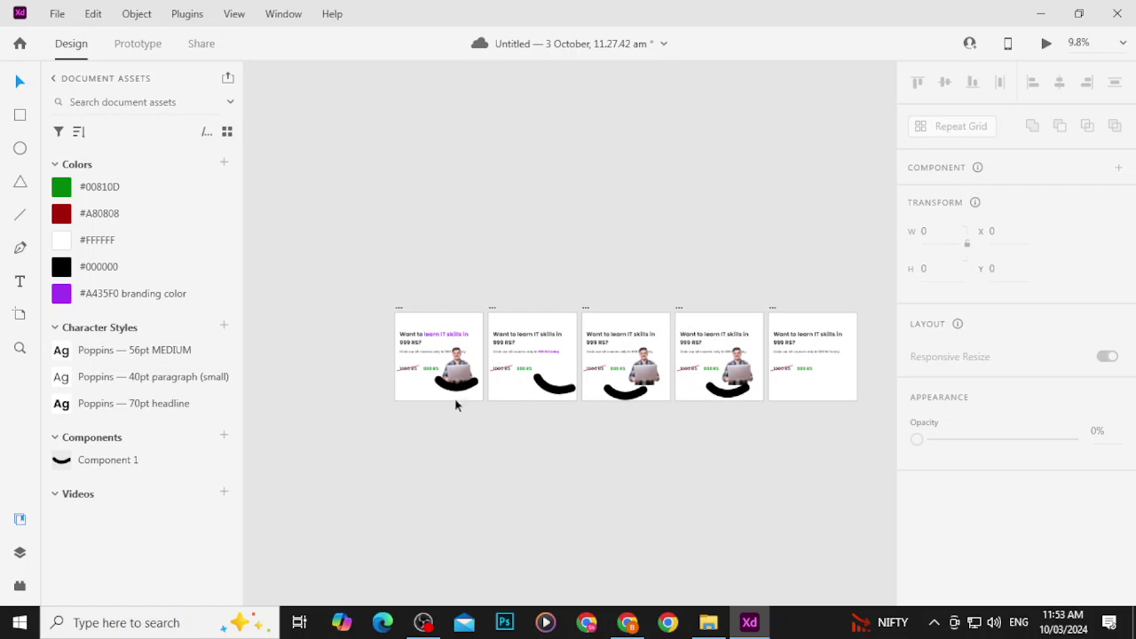
Step: Draw a rectangle about 405 × 99 below the prices near the lower edge of the Instagram Post – 1 artboard
scroll(459, 403, up, 5)
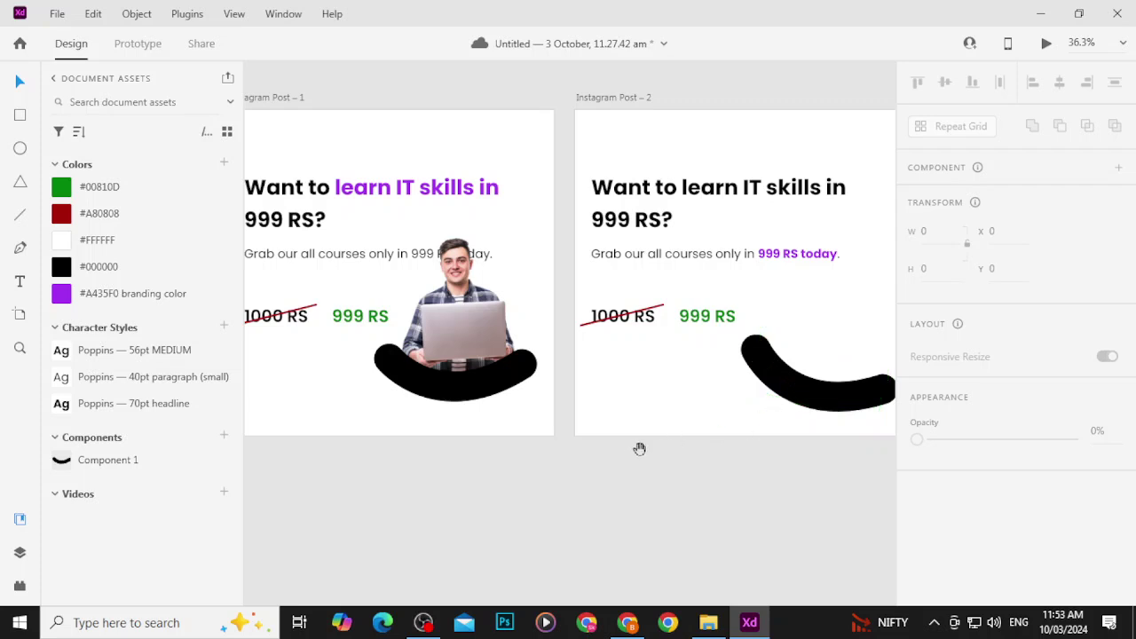
drag(641, 449, 856, 424)
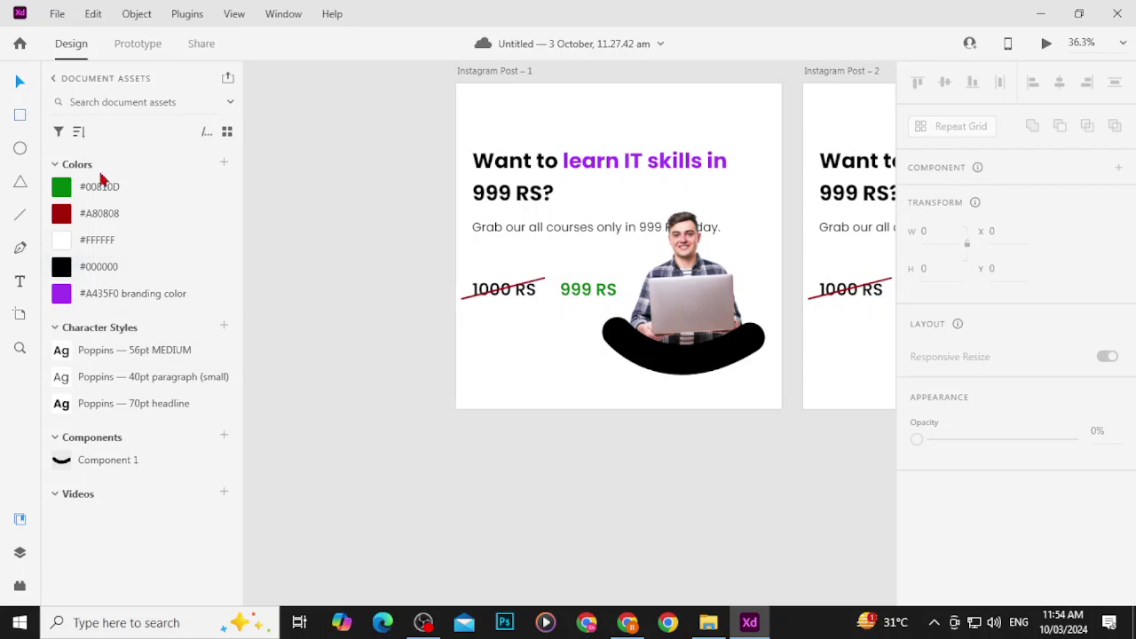
key(r)
mouse_move(483, 359)
mouse_down()
mouse_move(505, 375)
mouse_move(607, 389)
mouse_up()
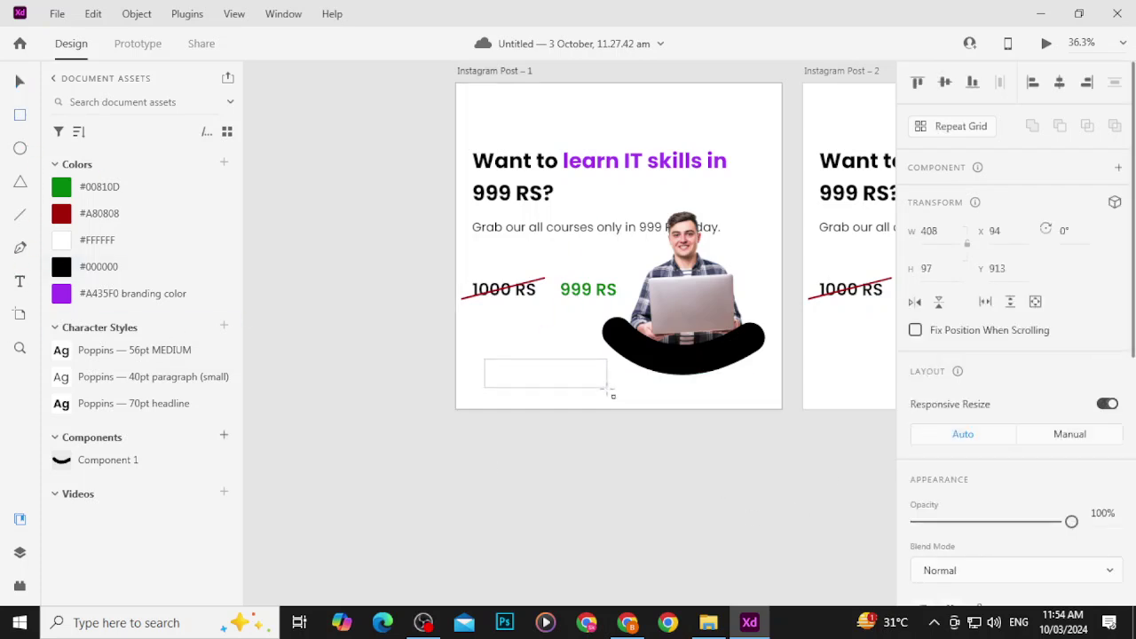
scroll(545, 397, up, 4)
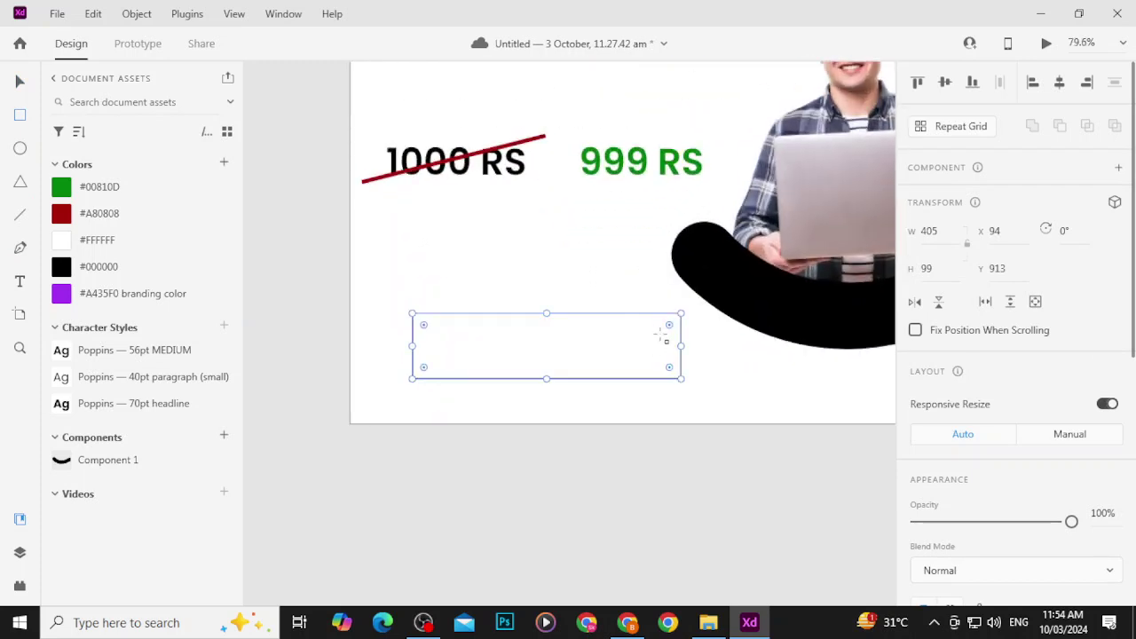
Step: Set the rectangle's corner radius to 10 and reduce its height to about 82
scroll(972, 514, down, 2)
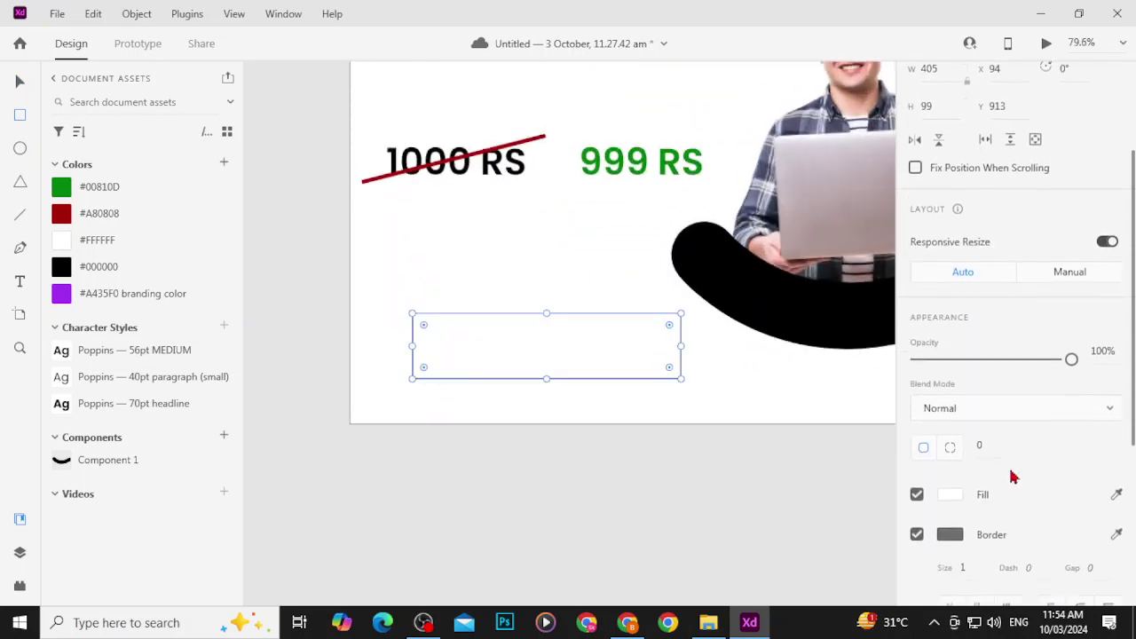
click(991, 450)
text(20)
key(Return)
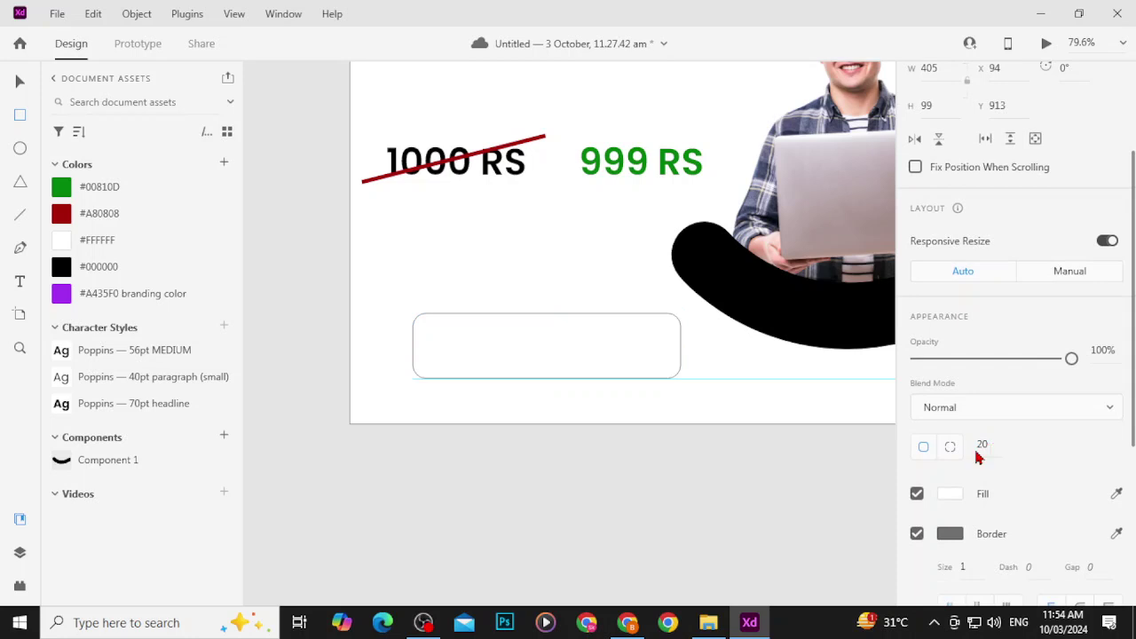
text(10)
key(Return)
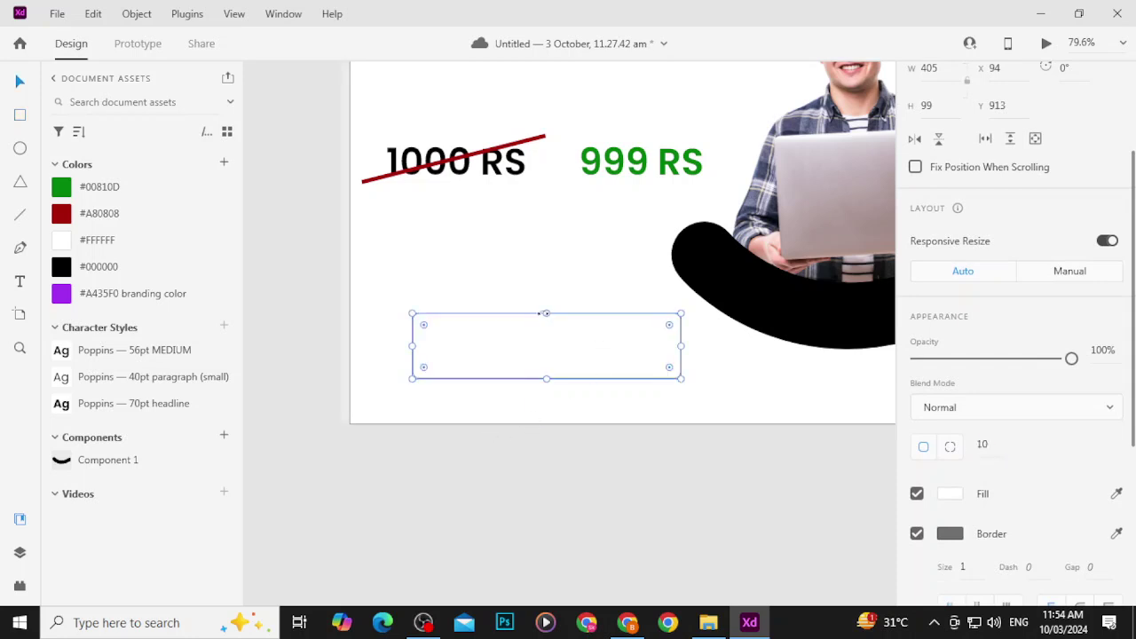
drag(546, 314, 546, 325)
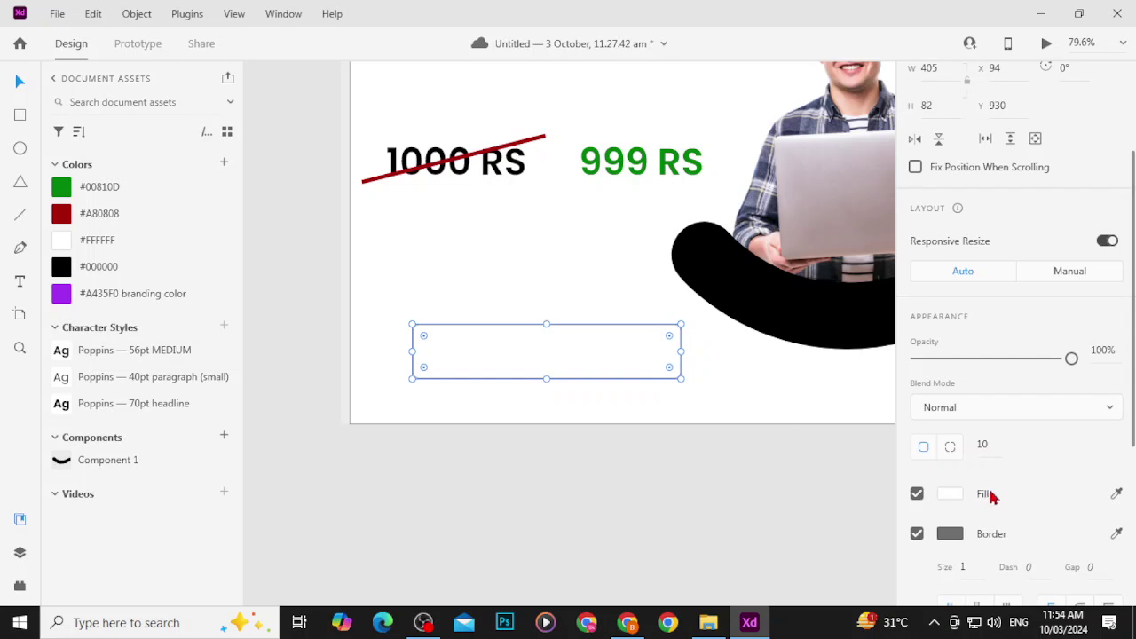
Step: Remove the rectangle's border and fill it with the #A435F0 branding color
click(917, 533)
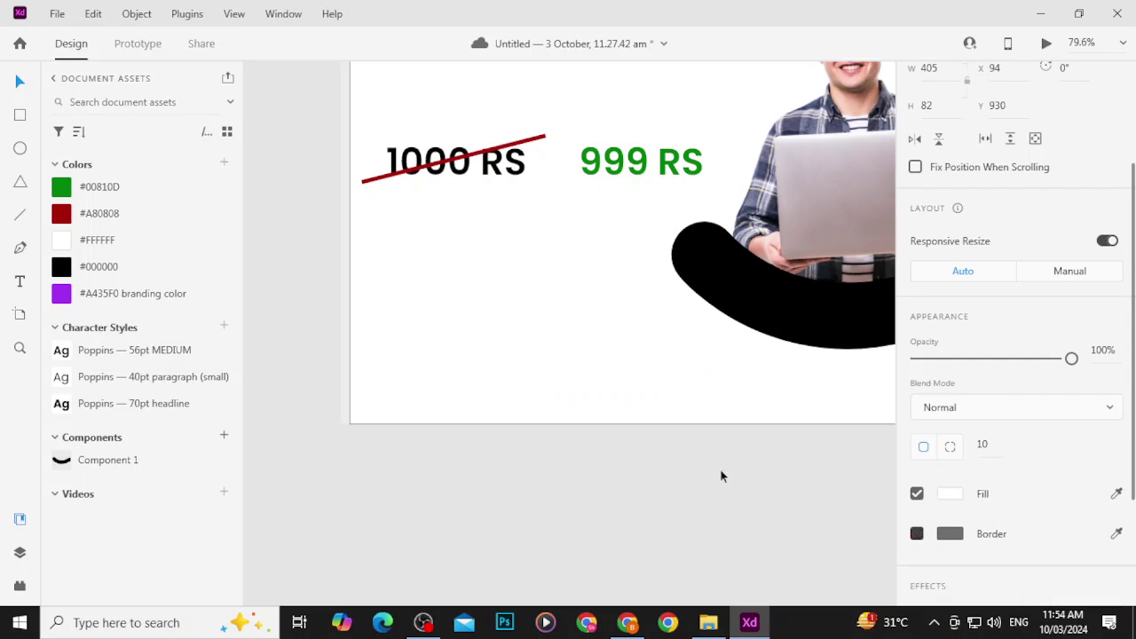
click(105, 293)
click(482, 437)
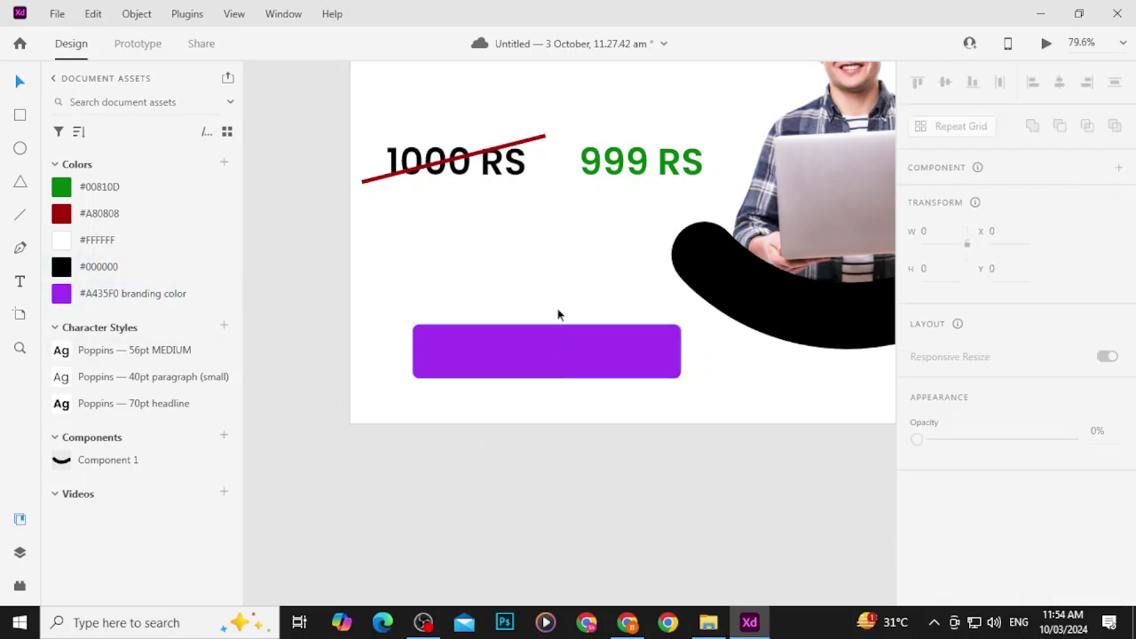
Step: Duplicate the green 999 RS text to just above the purple rectangle and try to replace the copy's wording
alt+drag(602, 169, 550, 260)
double_click(550, 262)
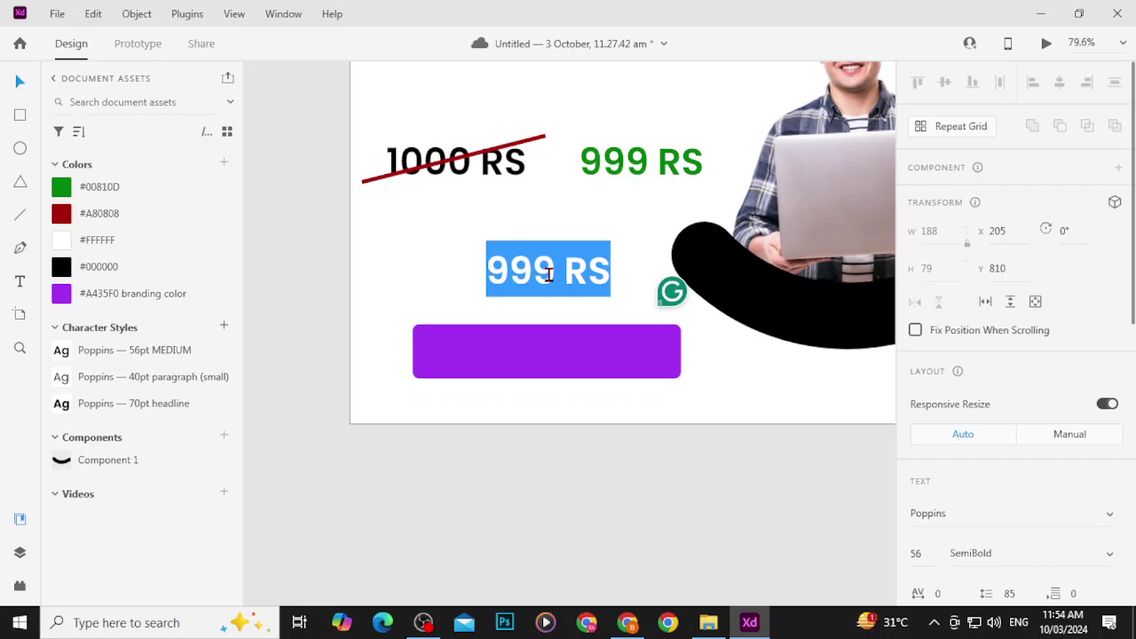
click(550, 276)
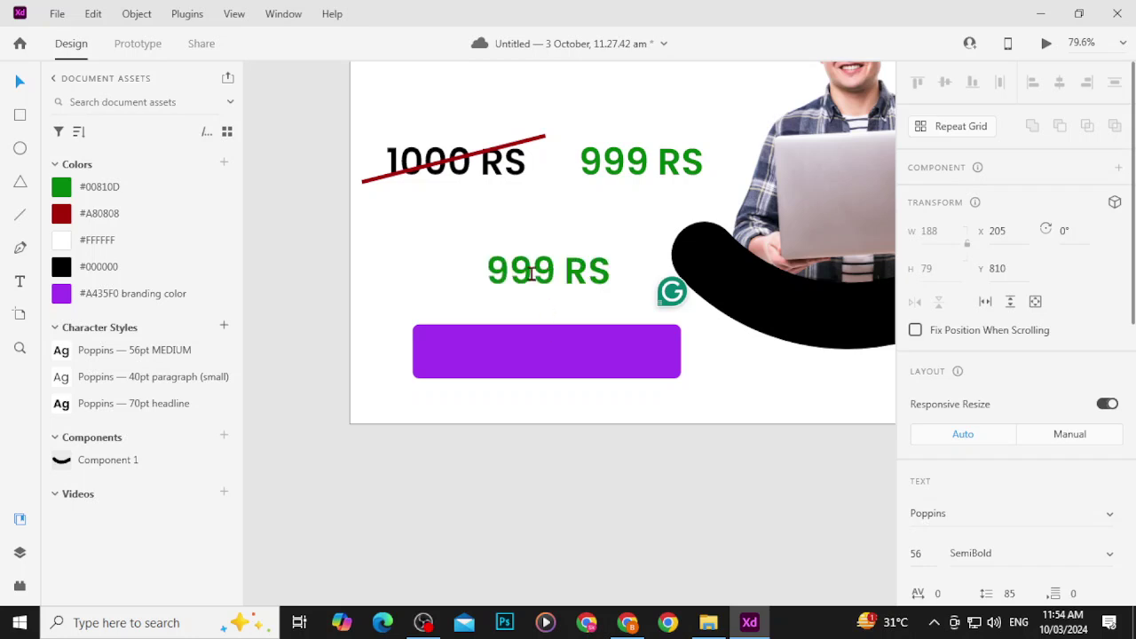
key(ctrl+a)
key(Escape)
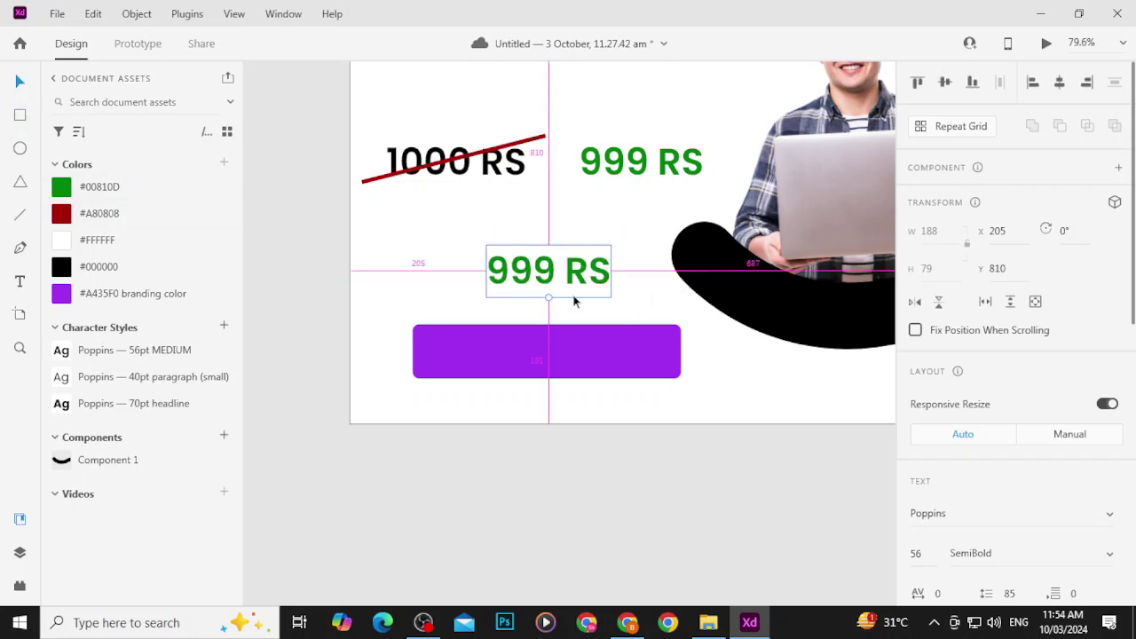
double_click(555, 276)
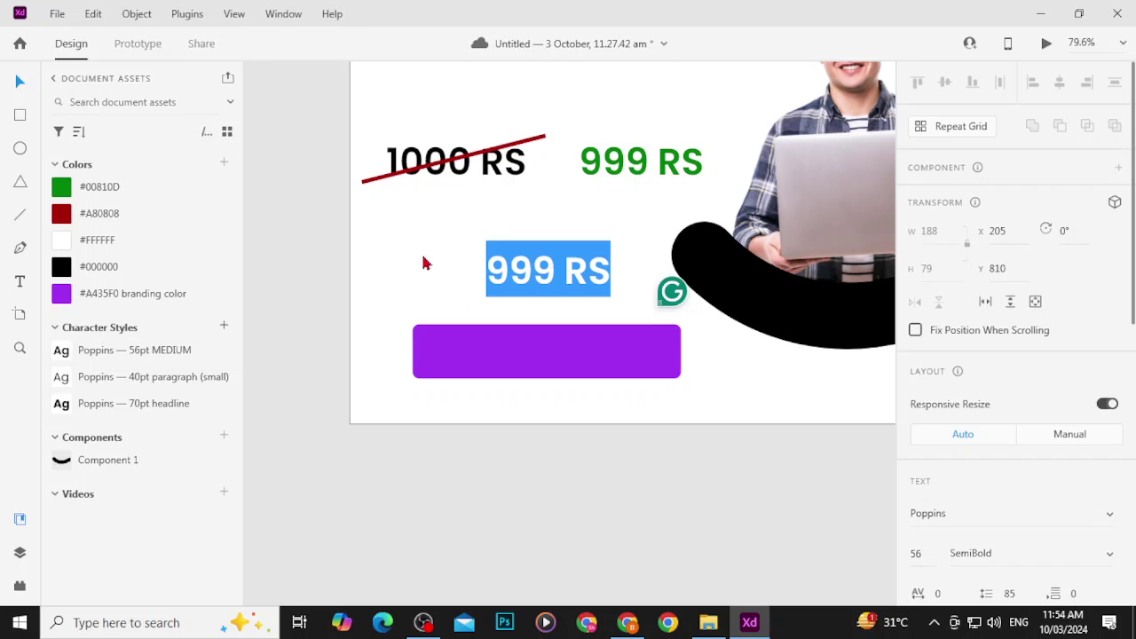
click(22, 114)
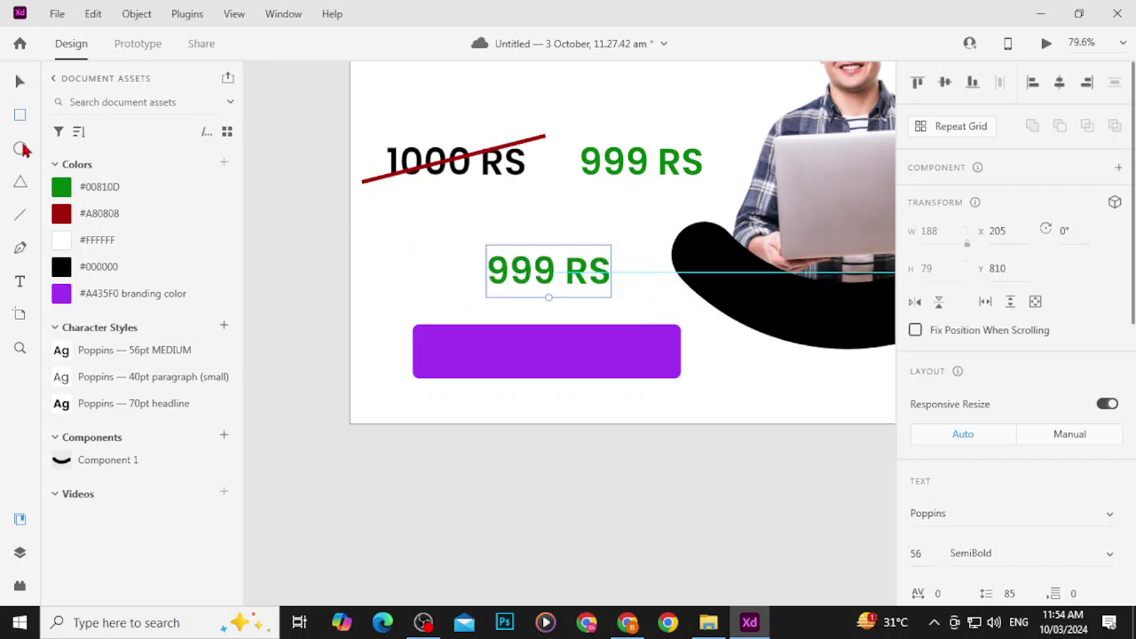
Step: Run C:\Windows\System32\ctfmon.exe through the Windows Run dialog
key(super+r)
click(171, 572)
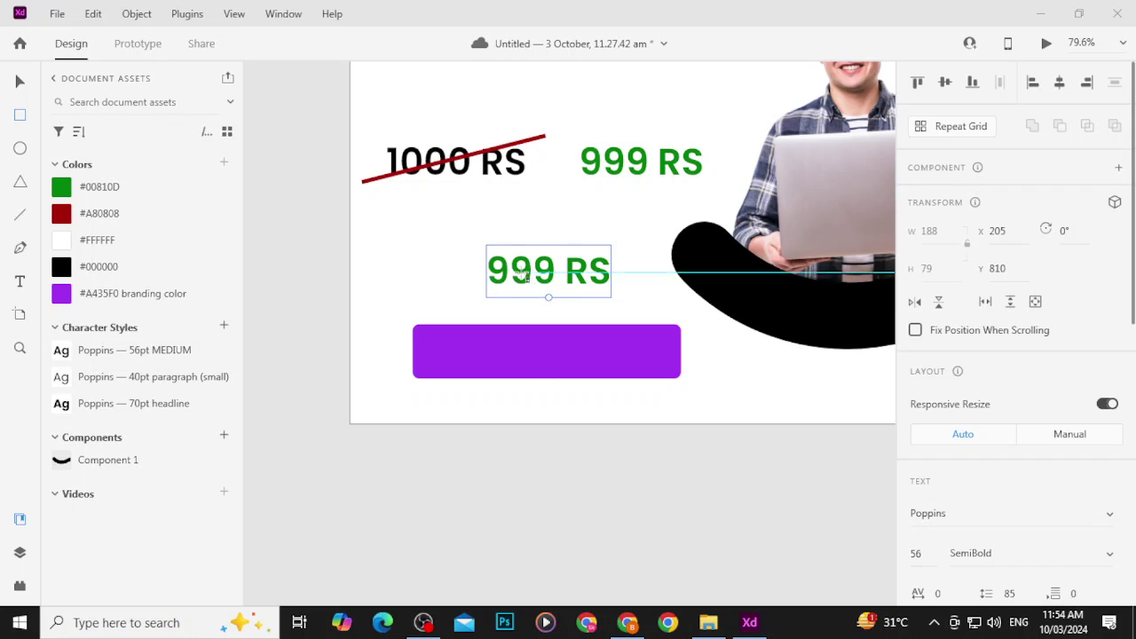
Step: Try to select and overwrite the duplicated 999 RS text above the purple rectangle
click(19, 82)
key(alt)
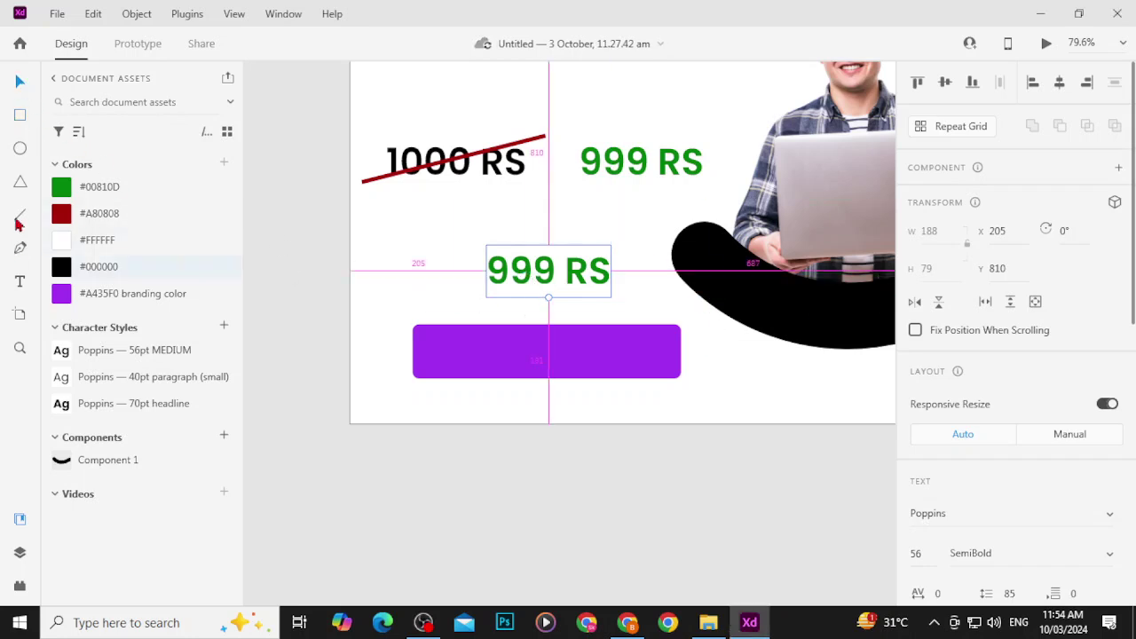
click(18, 118)
double_click(533, 270)
click(533, 270)
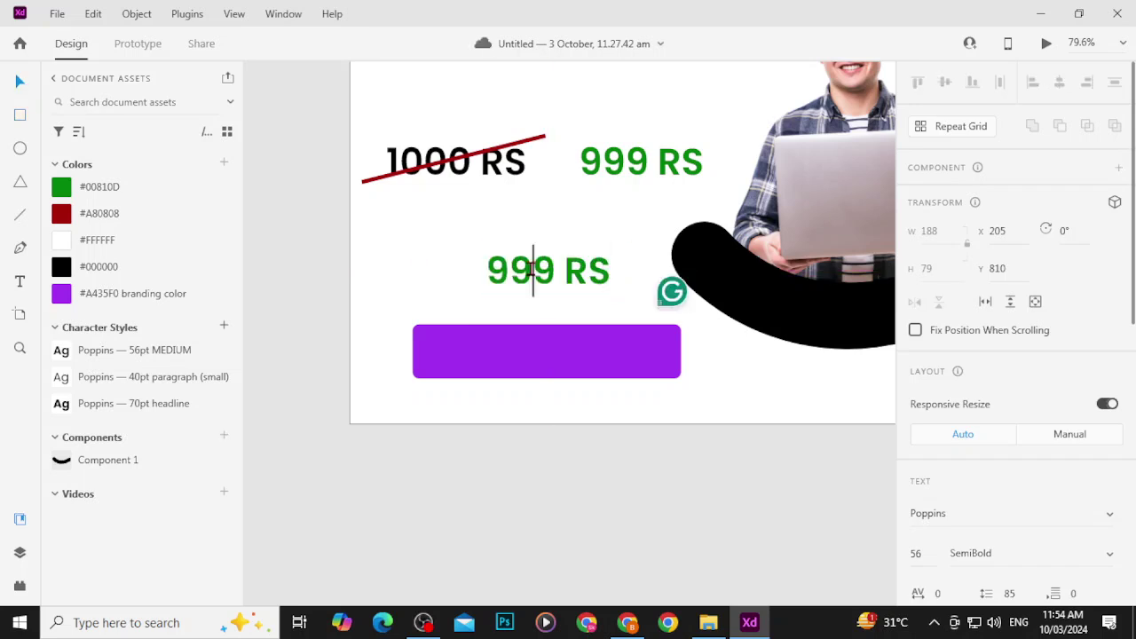
double_click(530, 270)
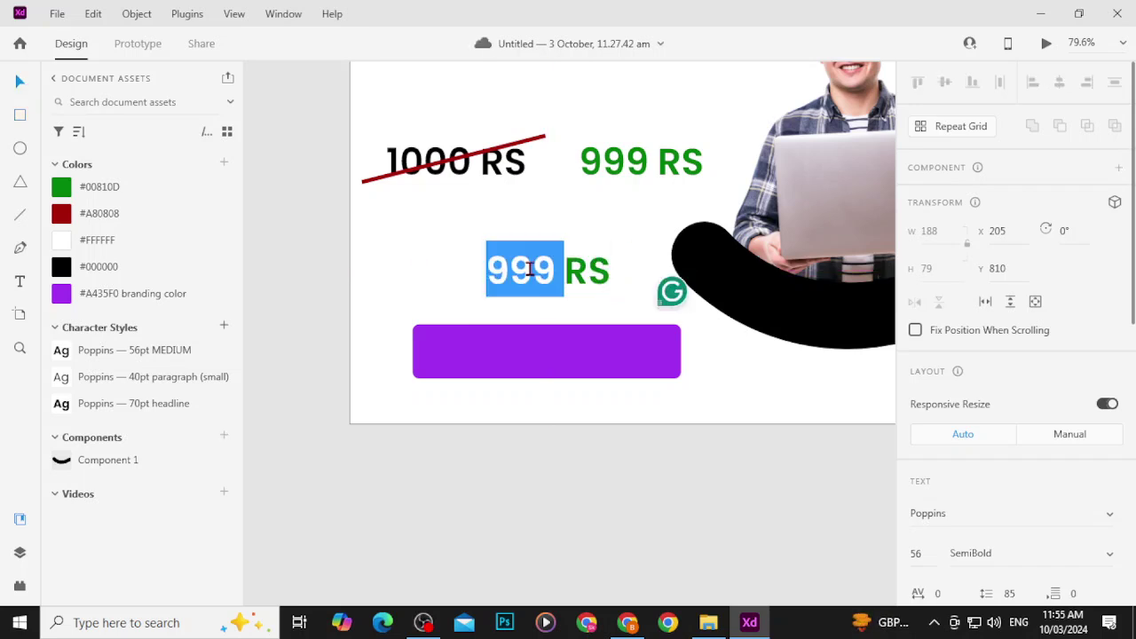
triple_click(529, 269)
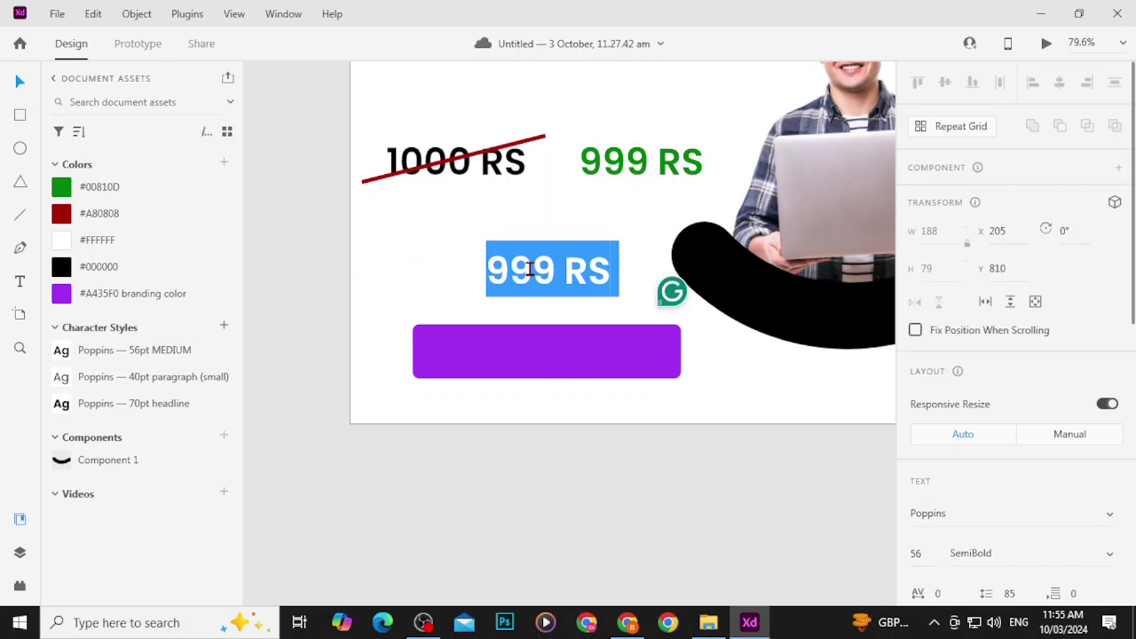
click(19, 81)
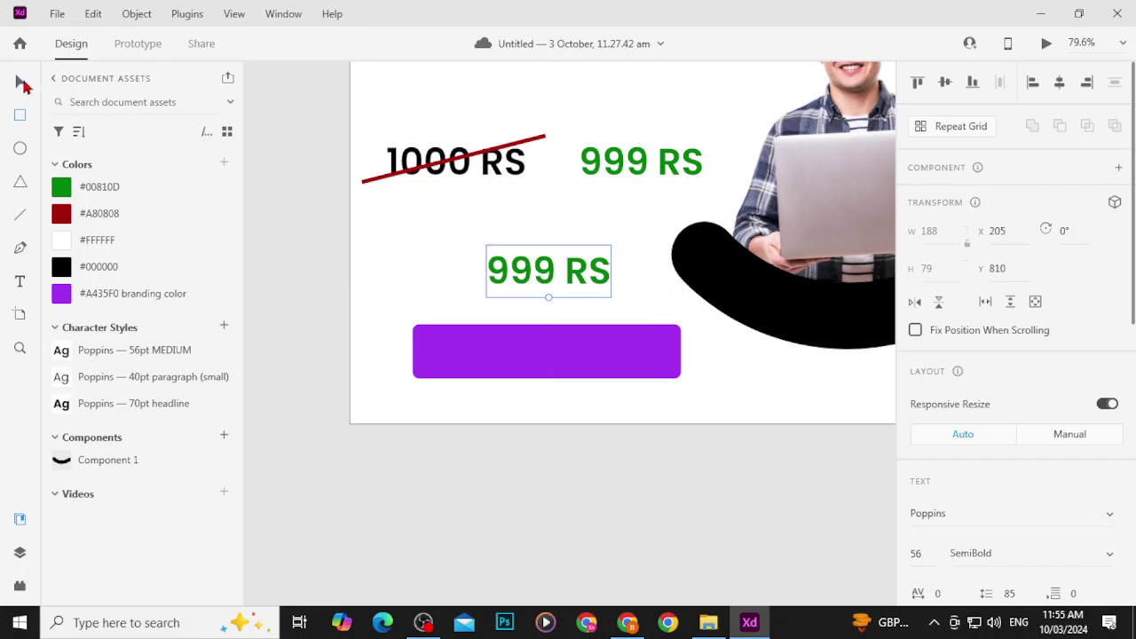
click(458, 246)
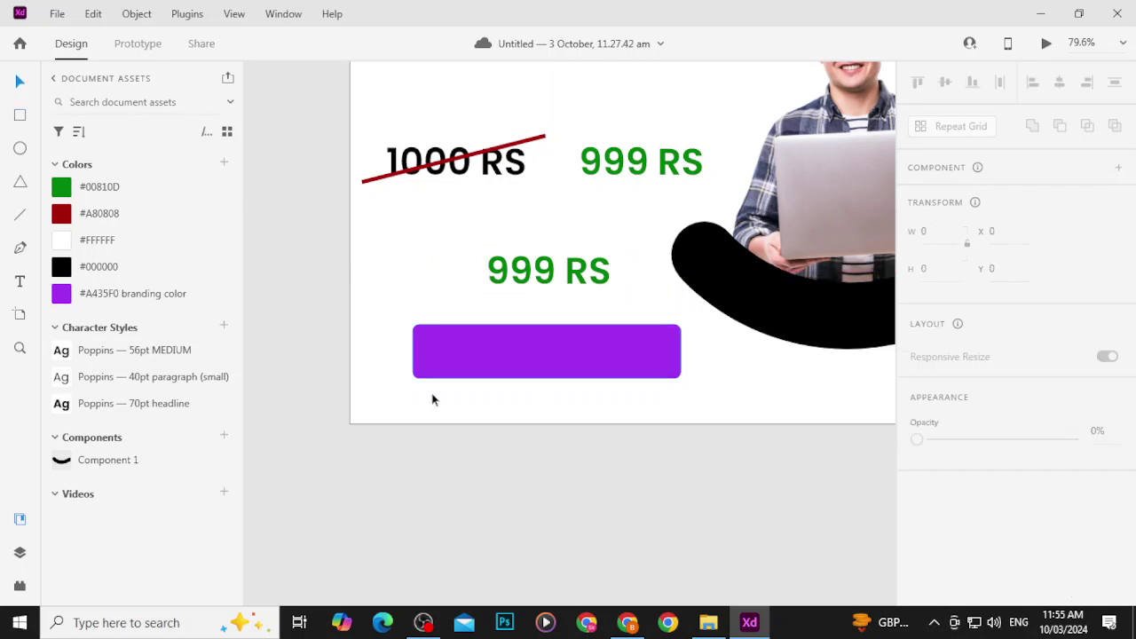
Step: Run C:\Windows\System32\ctfmon.exe again from the Windows Run dialog
key(super+r)
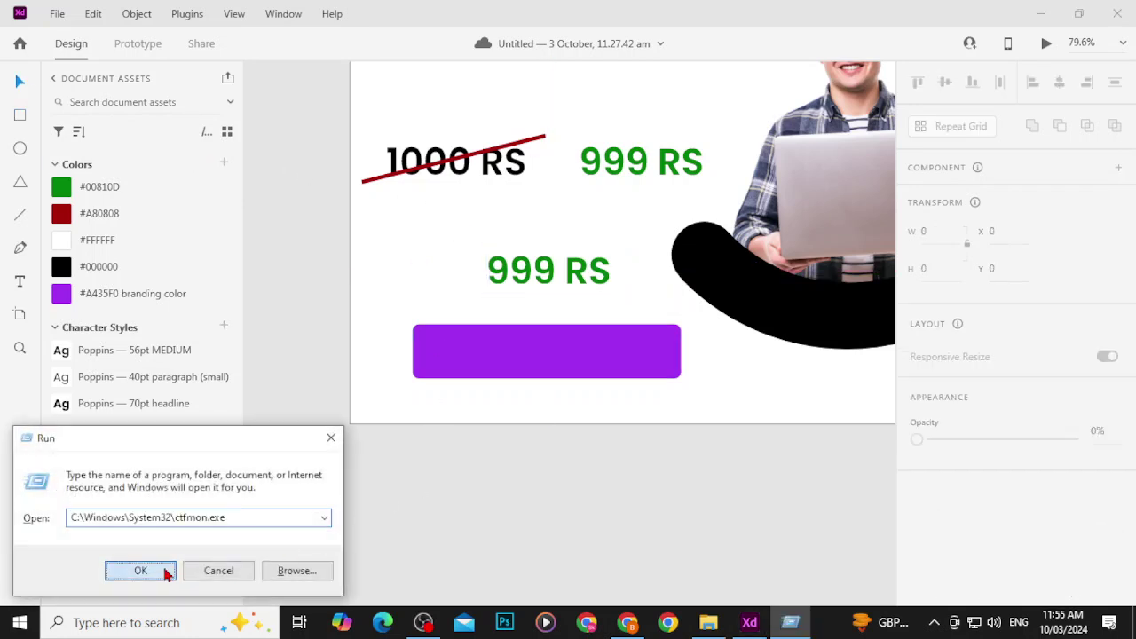
click(162, 571)
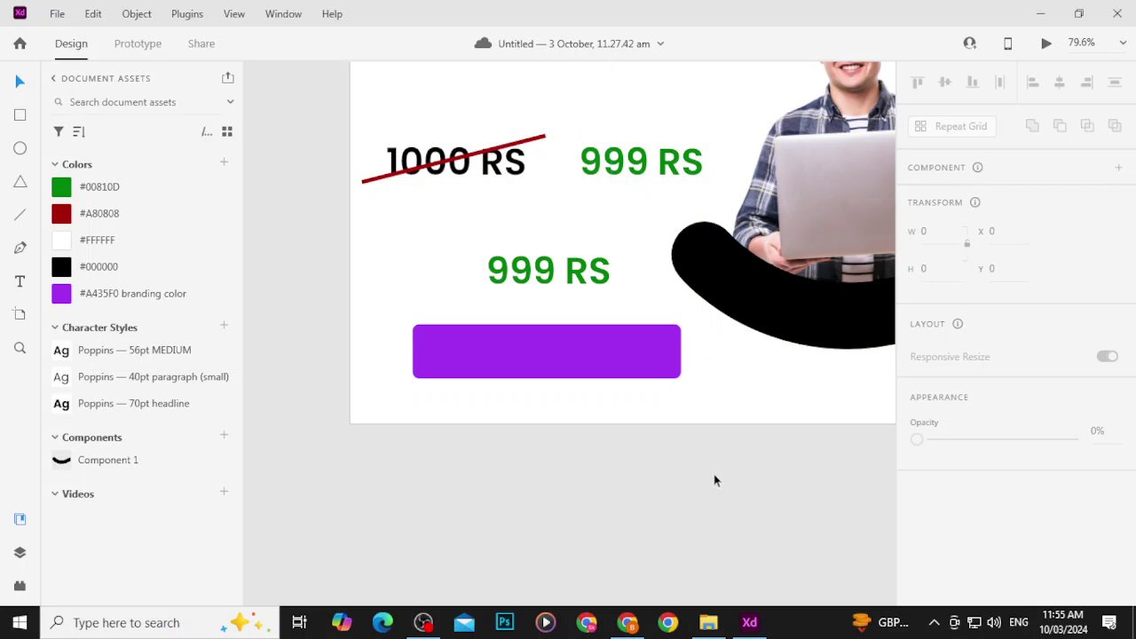
Step: Try once more to replace the wording of the duplicated 999 RS text, and deselect it
click(550, 262)
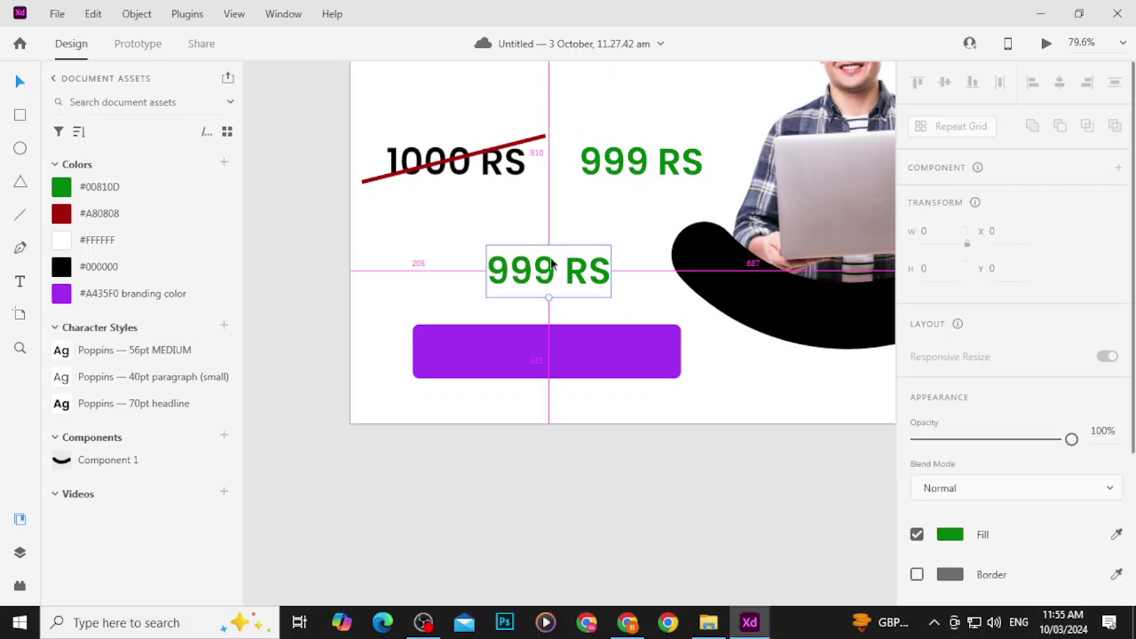
double_click(548, 259)
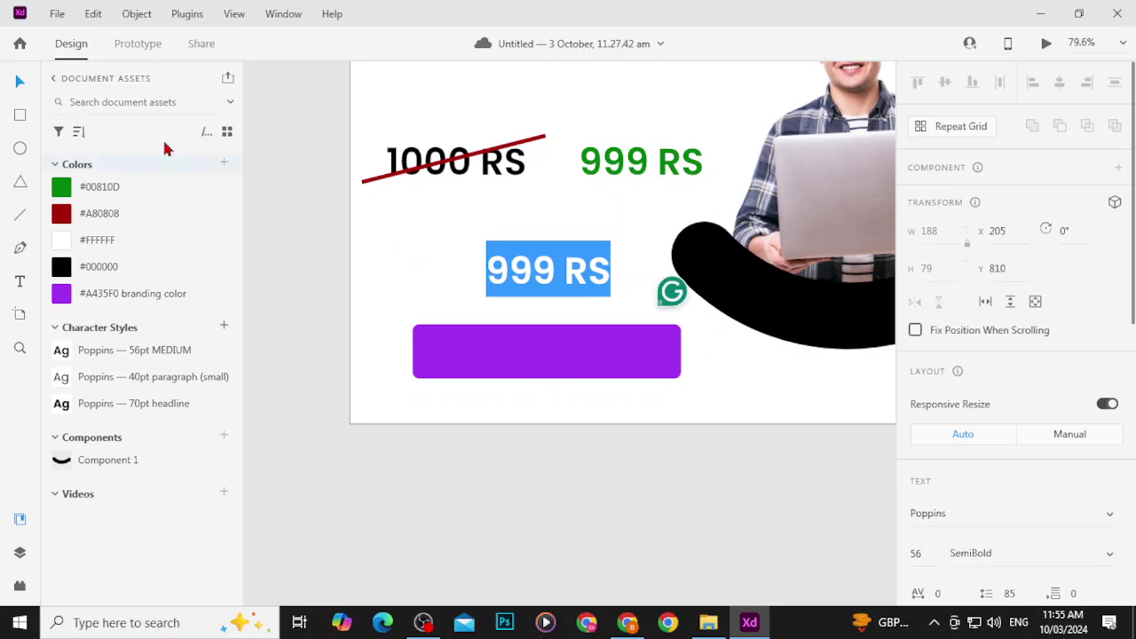
key(BackSpace)
key(ctrl+z)
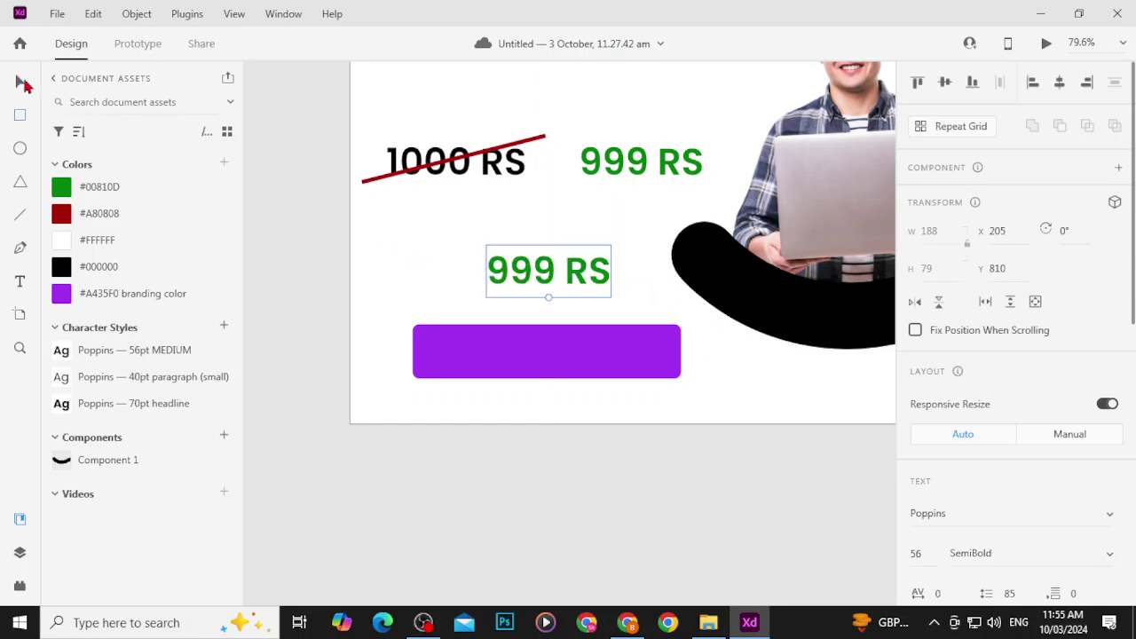
click(683, 441)
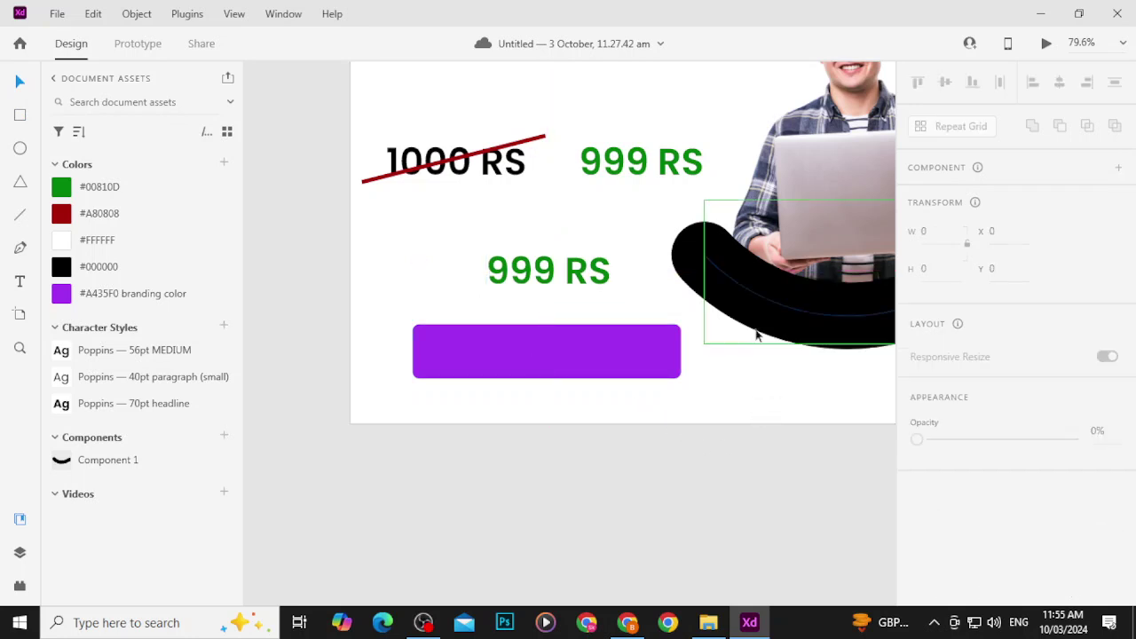
Step: Switch to the Chrome window with the remove.bg page
key(alt+Tab)
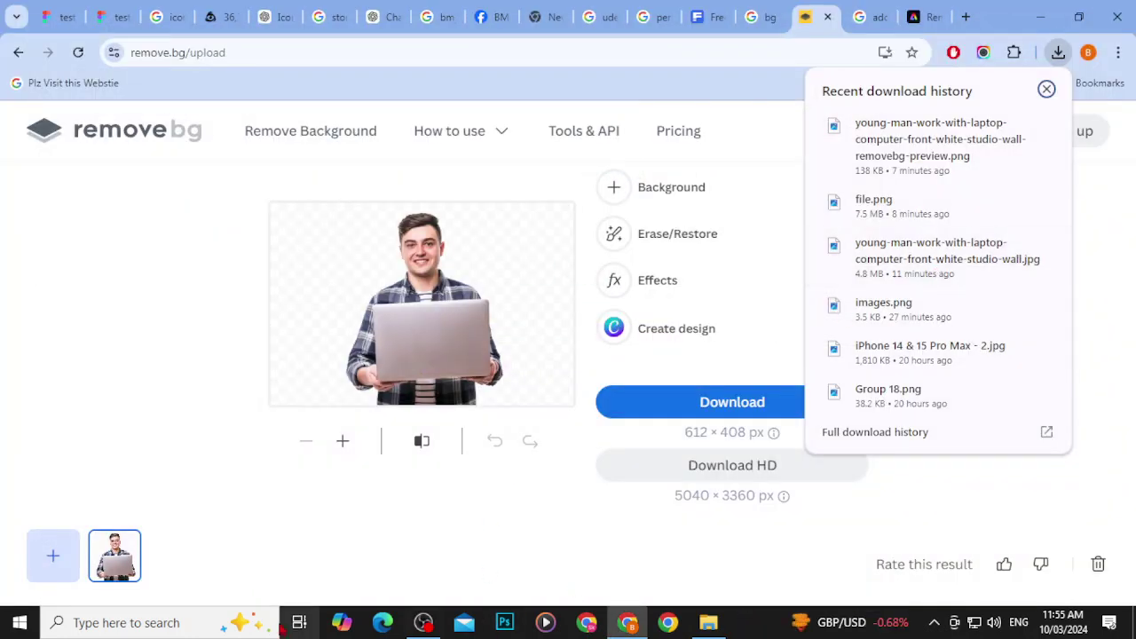
Step: Launch Adobe XD again and open the recent document Untitled — 3 October, 11.27.42 am
click(183, 623)
text(xd)
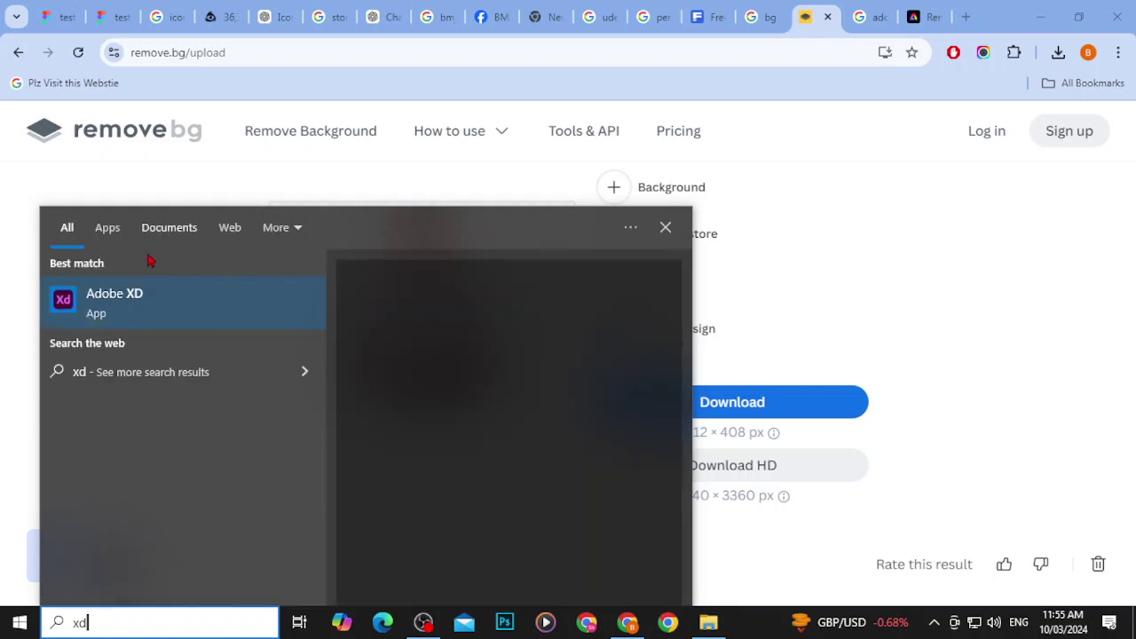
click(154, 318)
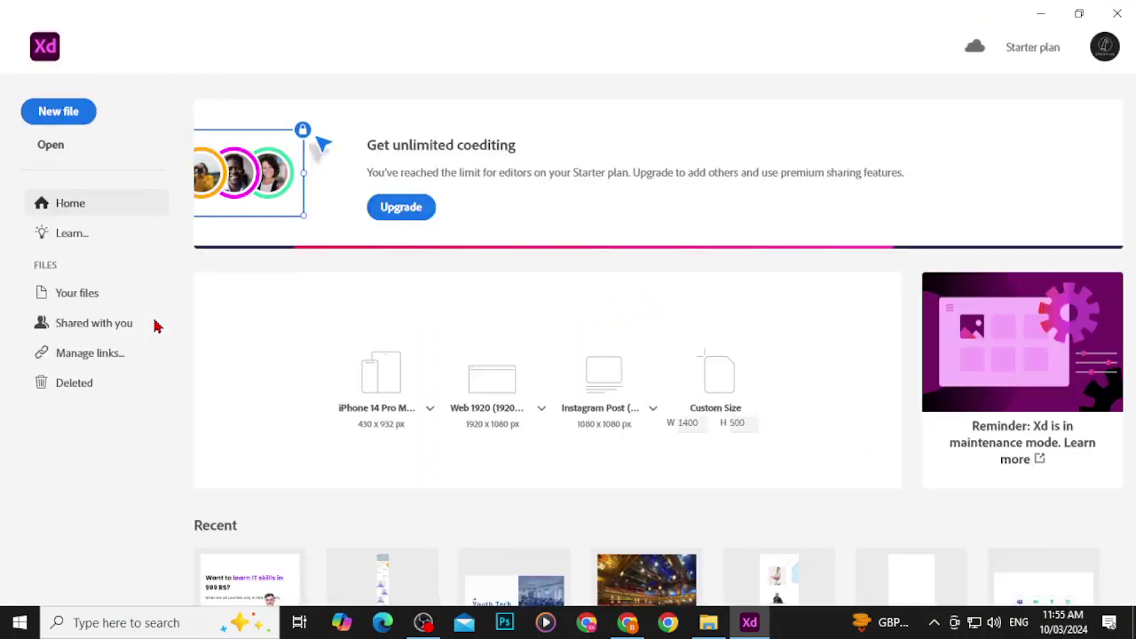
scroll(255, 363, down, 2)
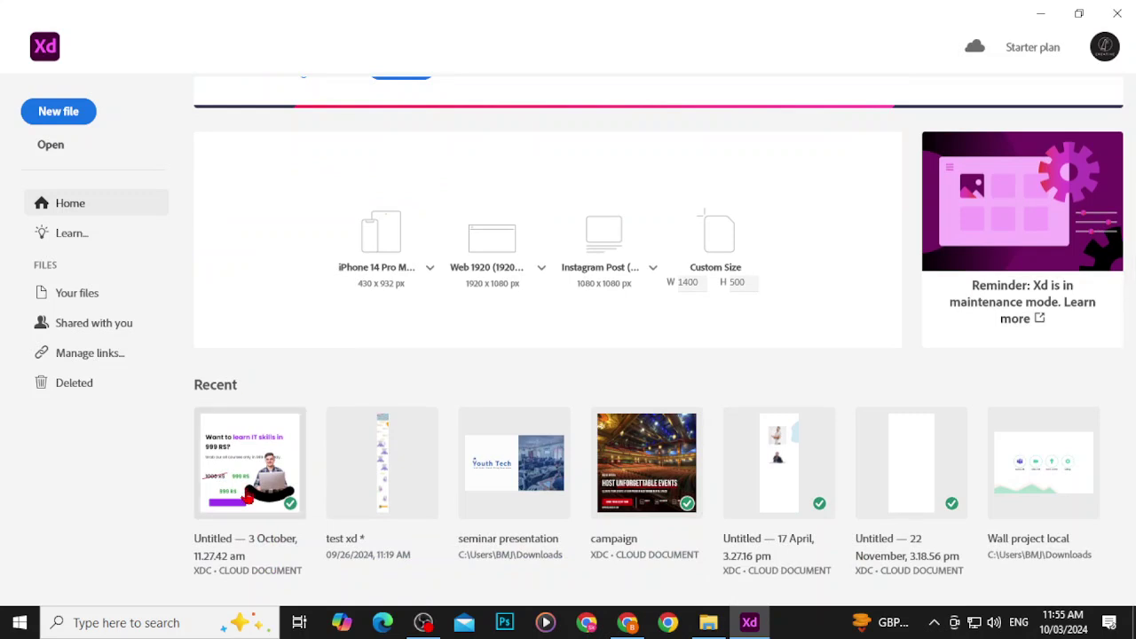
click(247, 496)
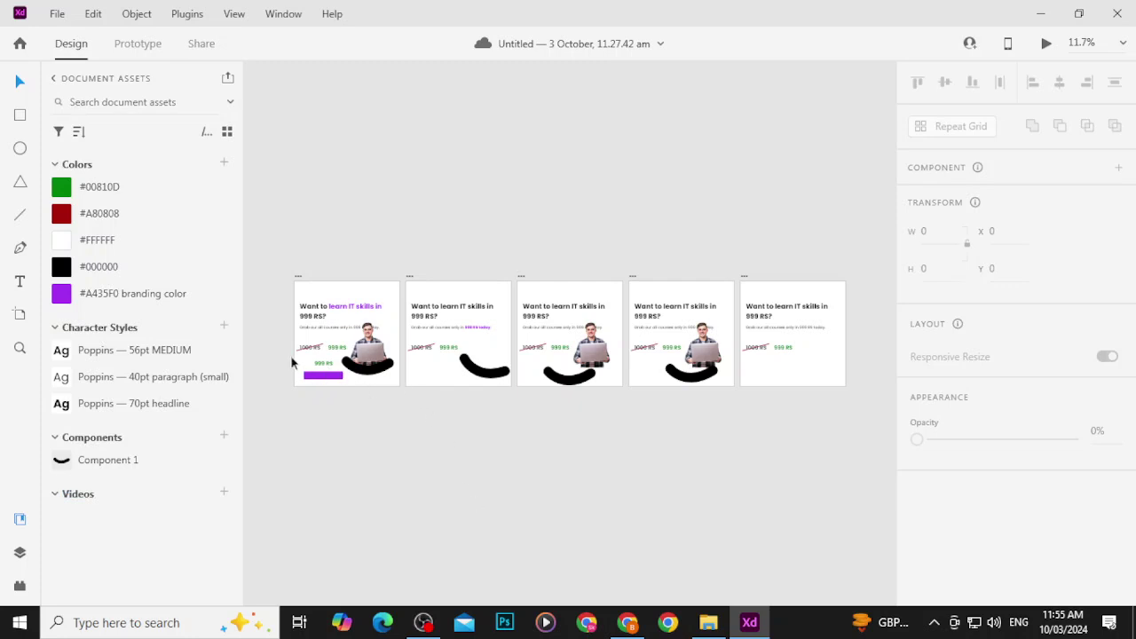
Step: Replace the wording of the duplicated 999 RS text above the purple rectangle with "Enroll Now"
scroll(310, 366, up, 8)
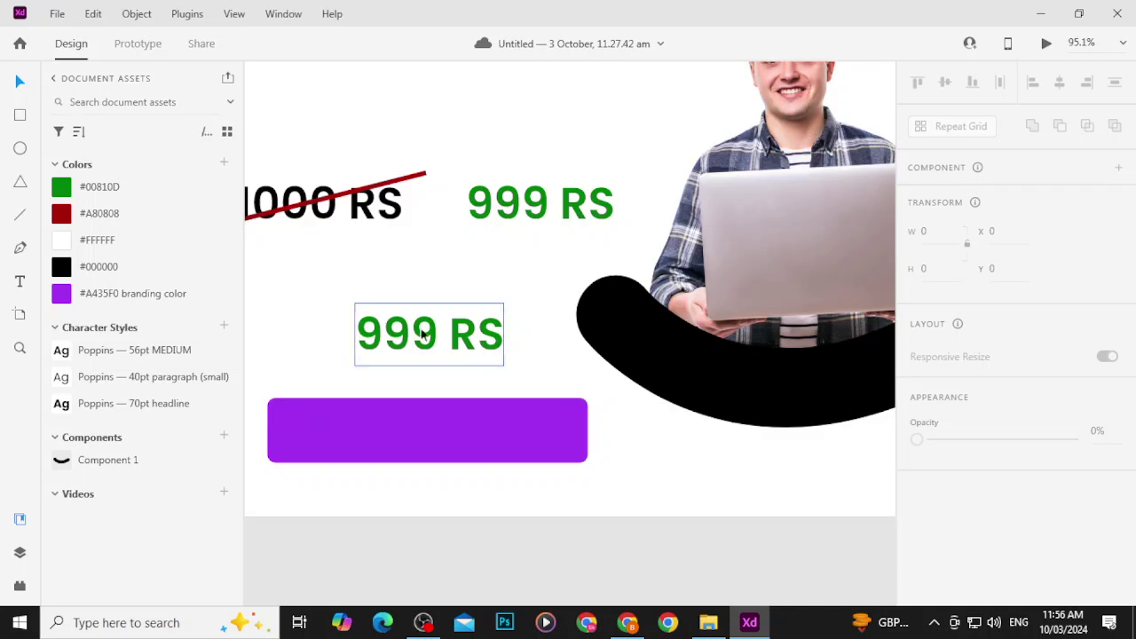
click(422, 332)
double_click(422, 333)
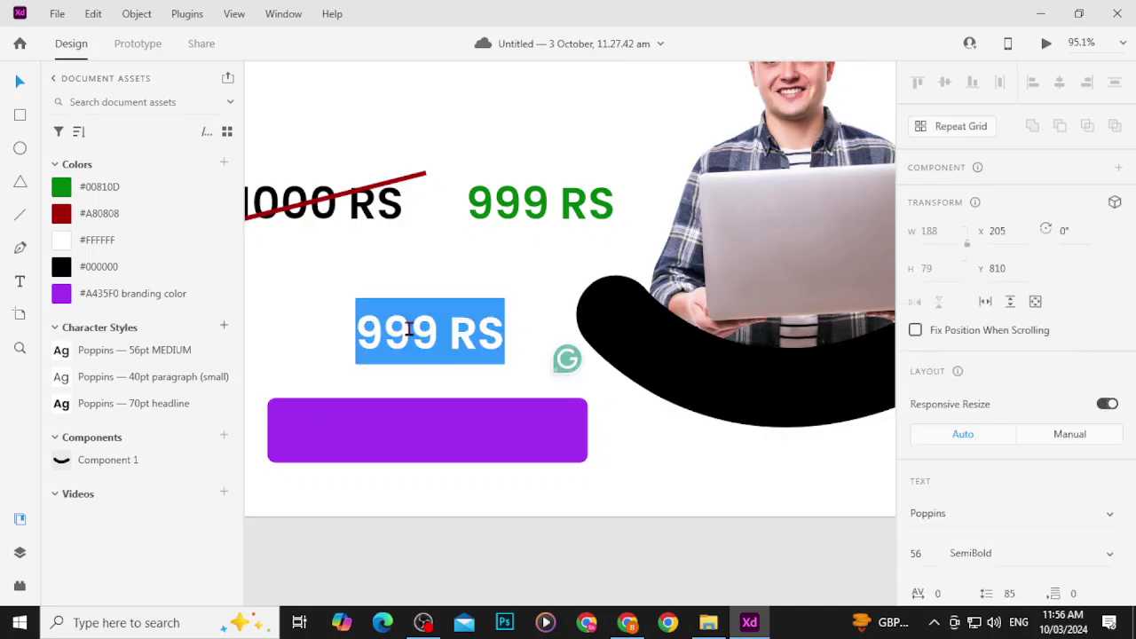
text(Enroll Now)
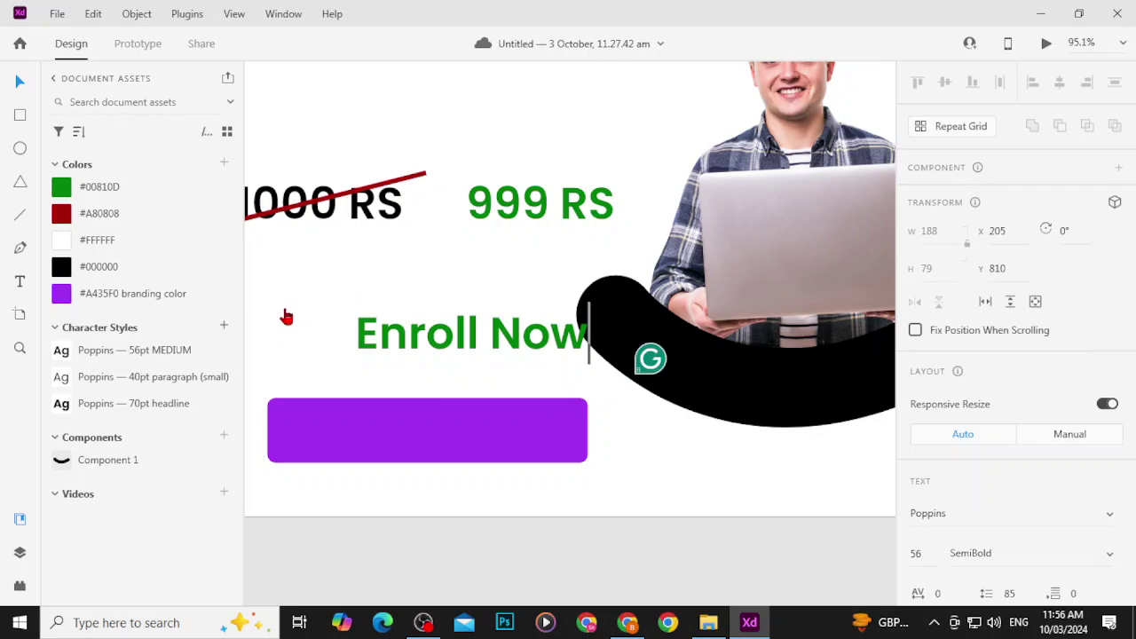
key(Escape)
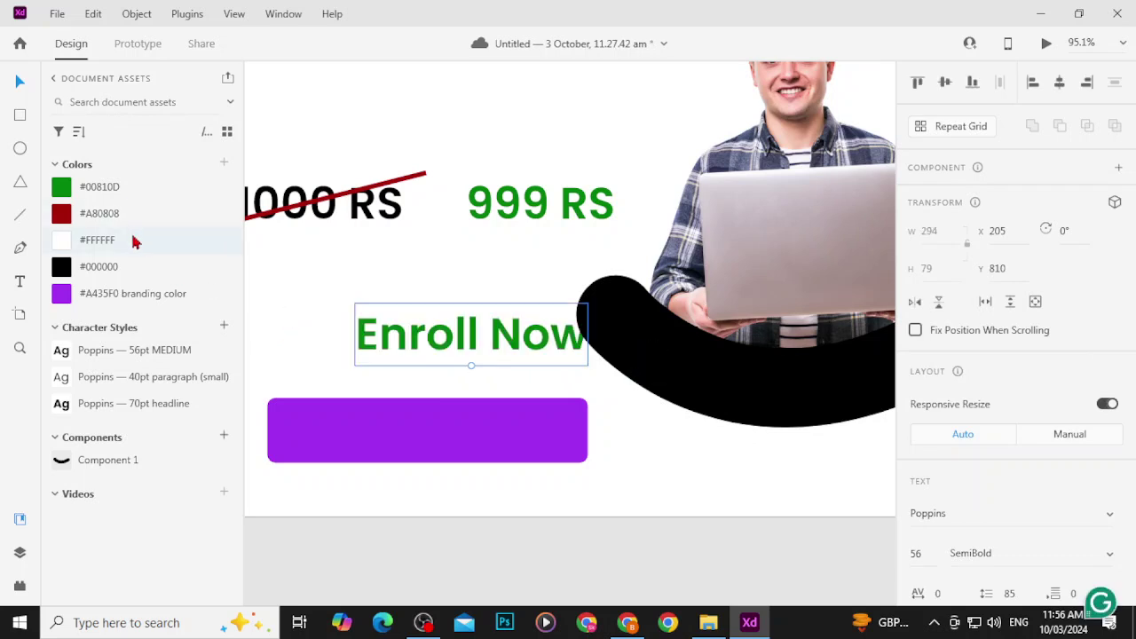
Step: Color the Enroll Now text white (#FFFFFF) and place it over the purple rectangle
click(132, 241)
drag(468, 345, 499, 441)
Step: Enlarge the purple rectangle's height to about 95 px and align it with the Enroll Now text along their vertical middle
click(568, 432)
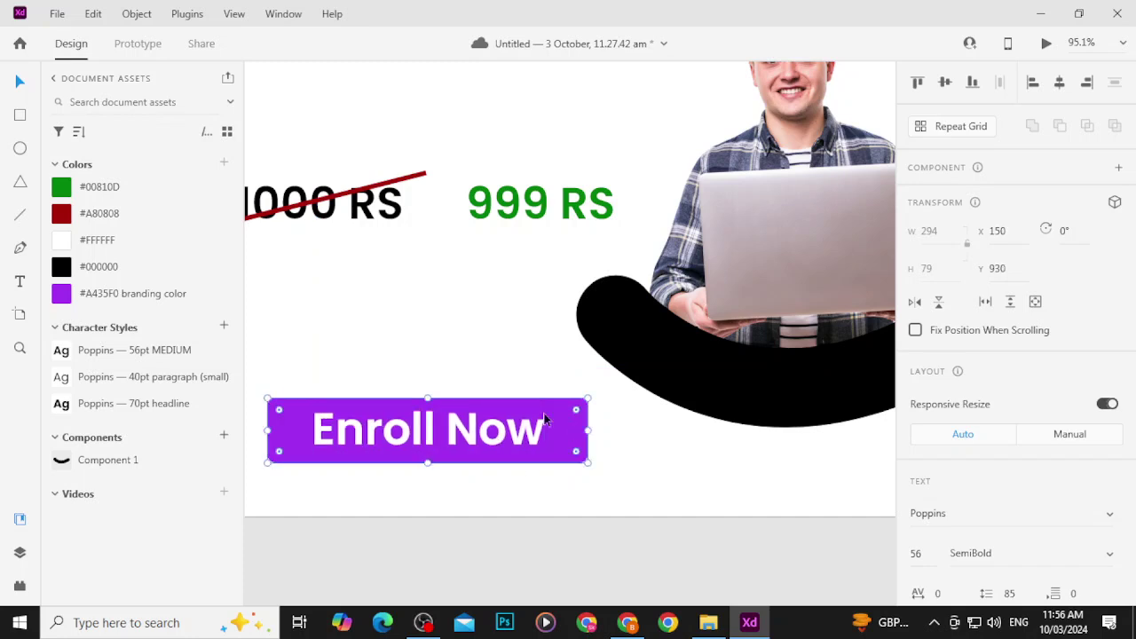
drag(431, 395, 431, 383)
click(417, 471)
drag(418, 471, 419, 470)
click(948, 83)
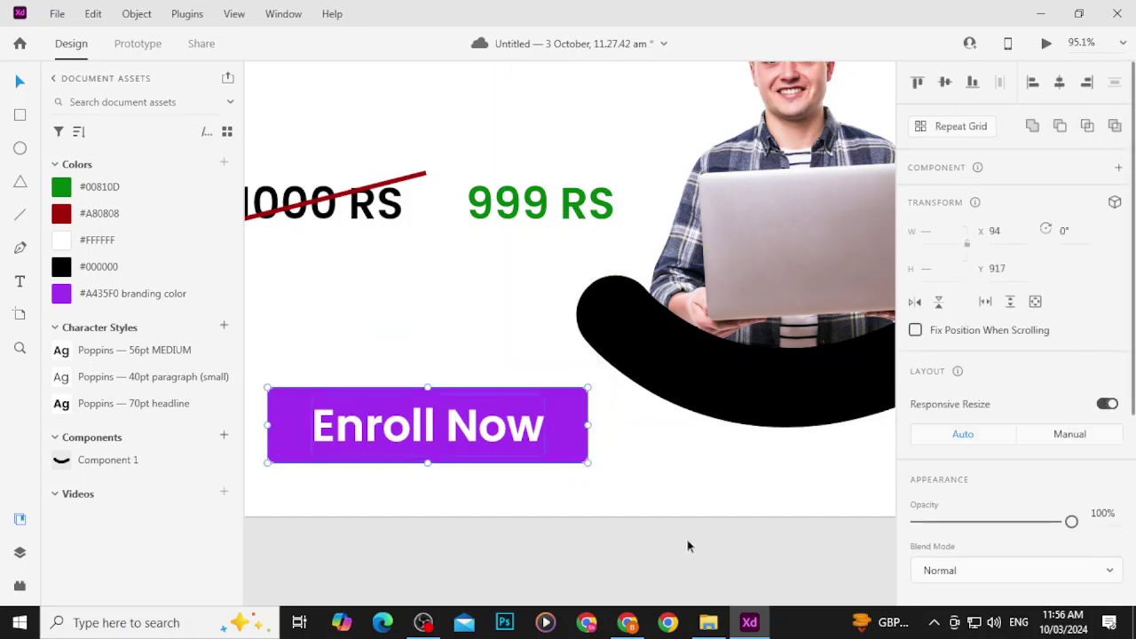
click(664, 510)
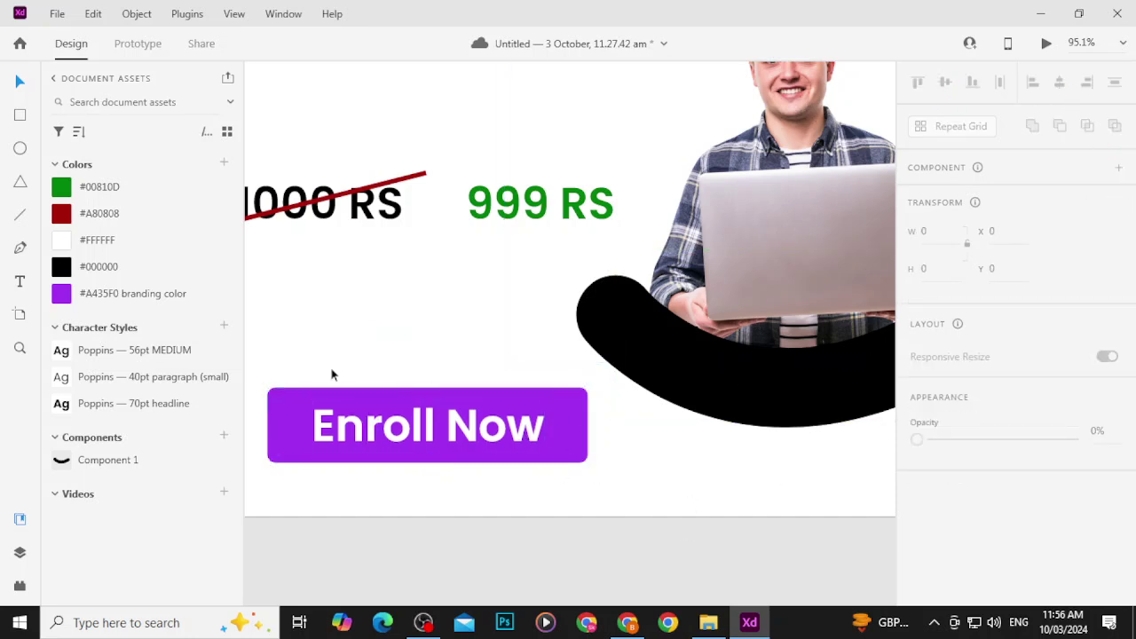
Step: Group the Enroll Now text with its purple rectangle, make the group a component and rename it CTA
drag(309, 366, 355, 459)
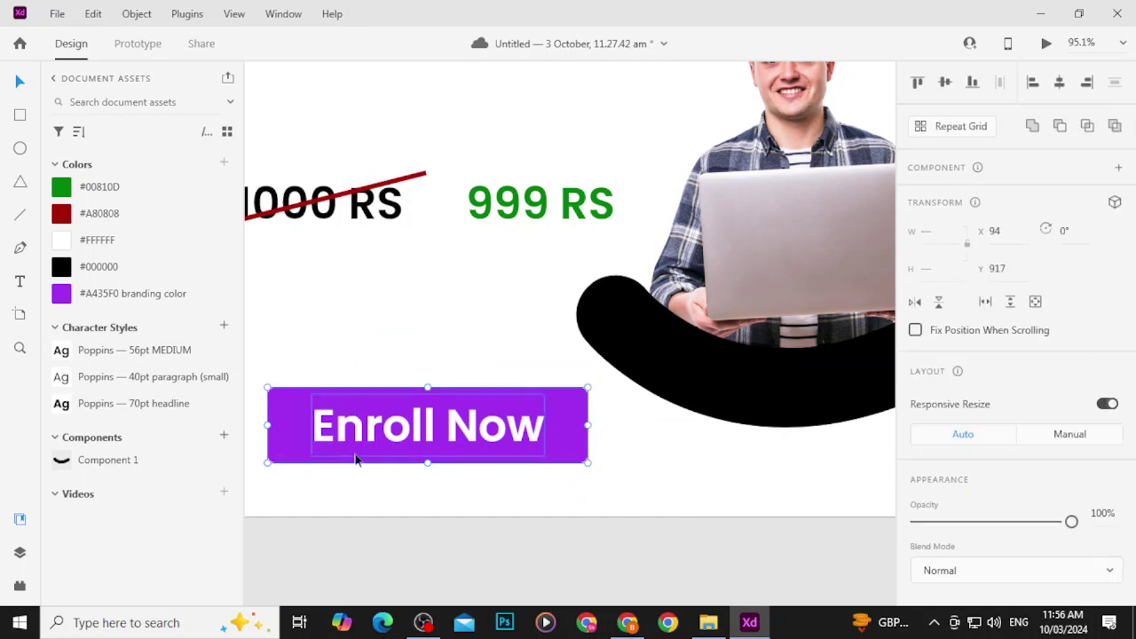
key(ctrl+g)
click(224, 437)
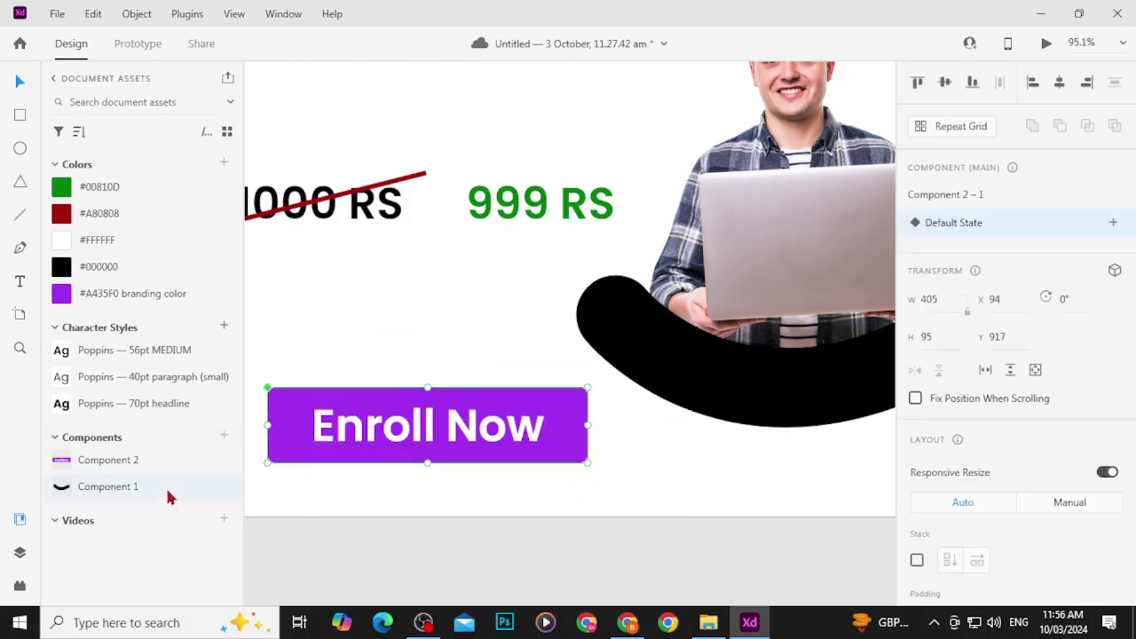
double_click(139, 460)
text(CTA)
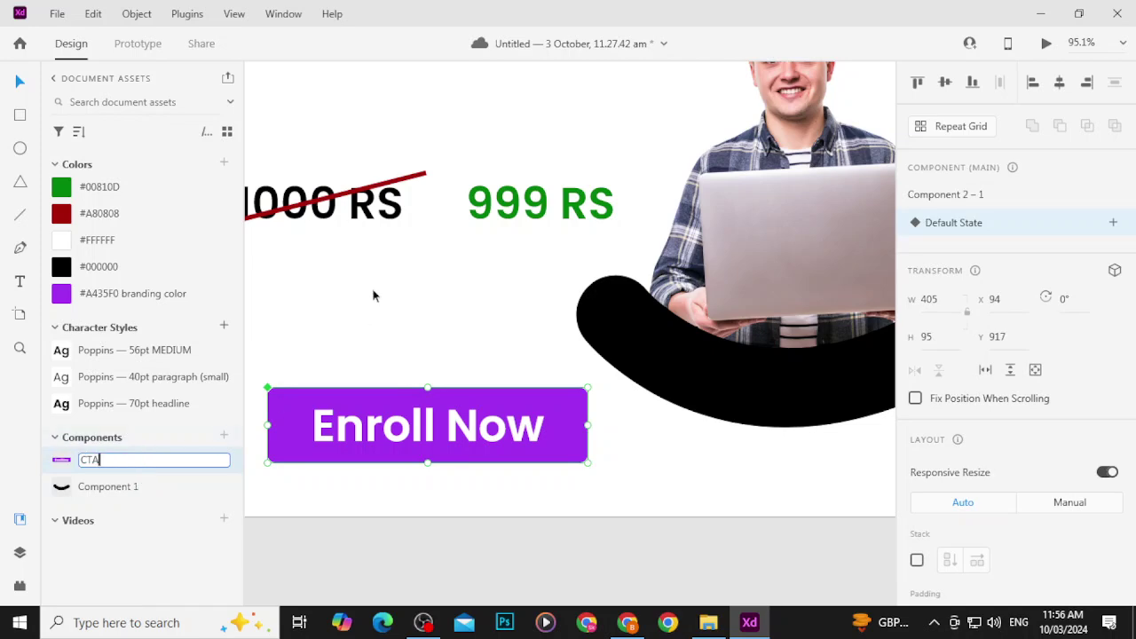
key(Return)
click(373, 306)
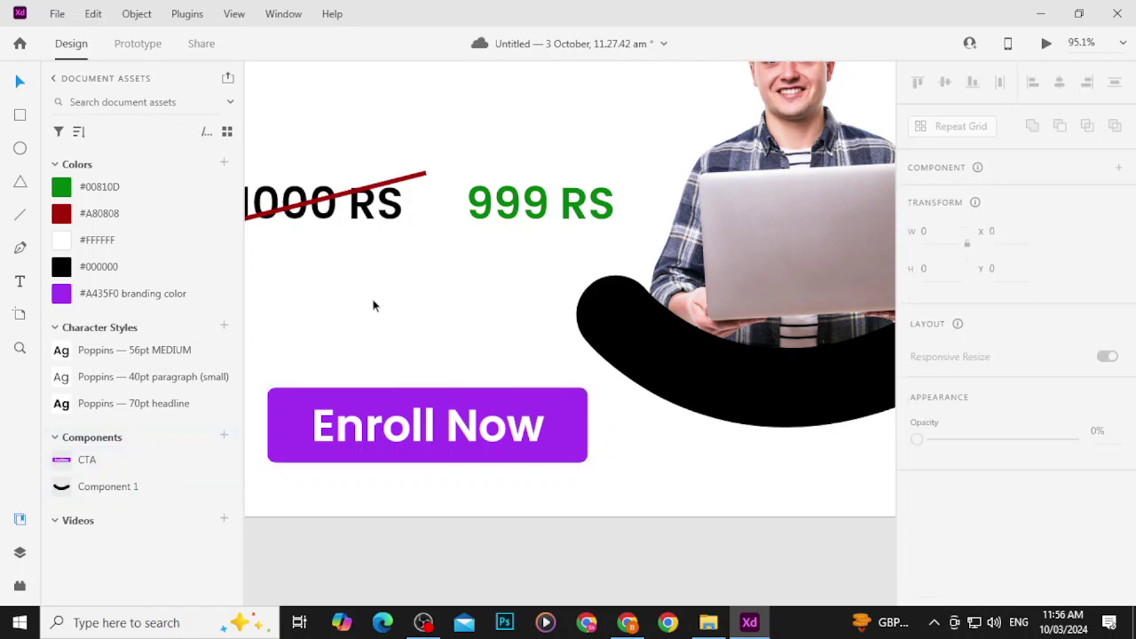
Step: Place an instance of the CTA component on each of the other four Instagram post artboards
ctrl+scroll(373, 307, down, 6)
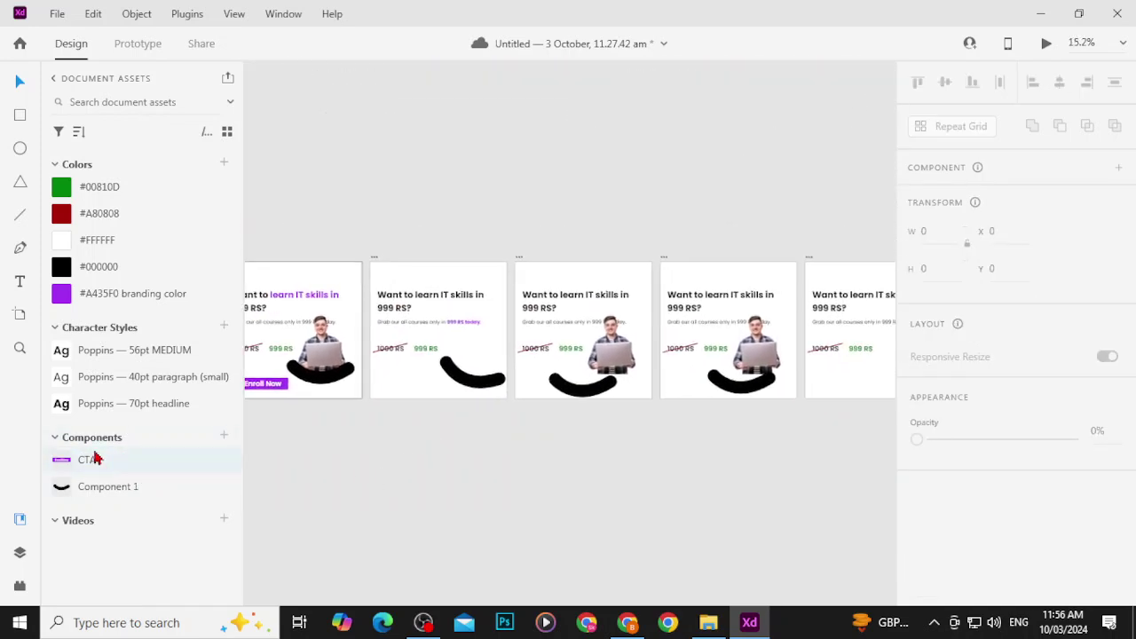
drag(96, 459, 410, 380)
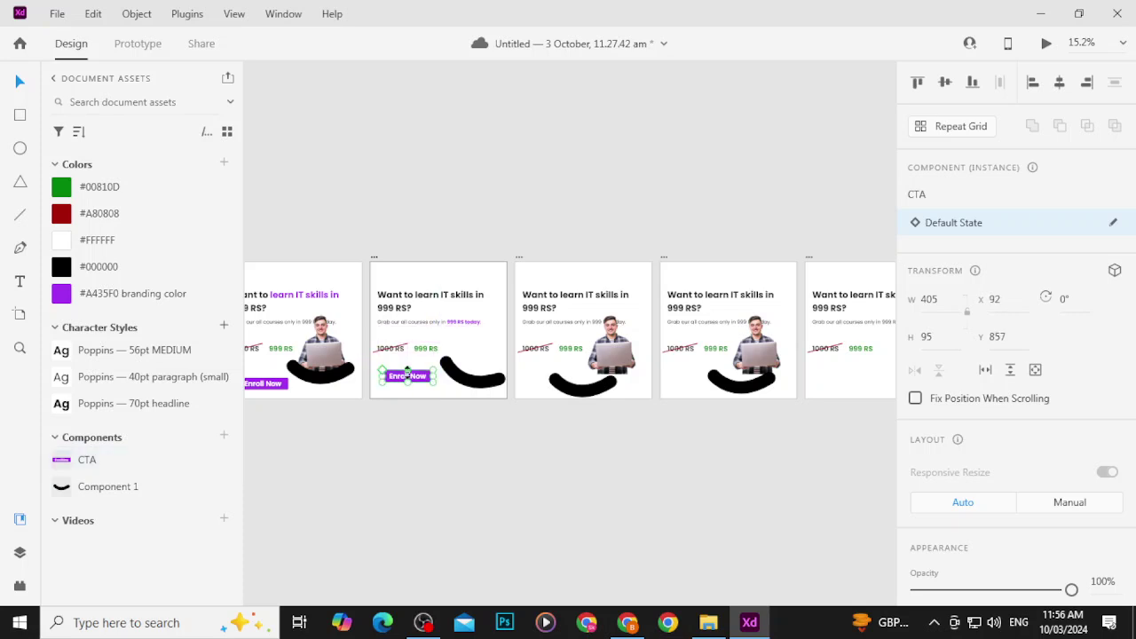
drag(186, 459, 558, 396)
drag(100, 470, 739, 325)
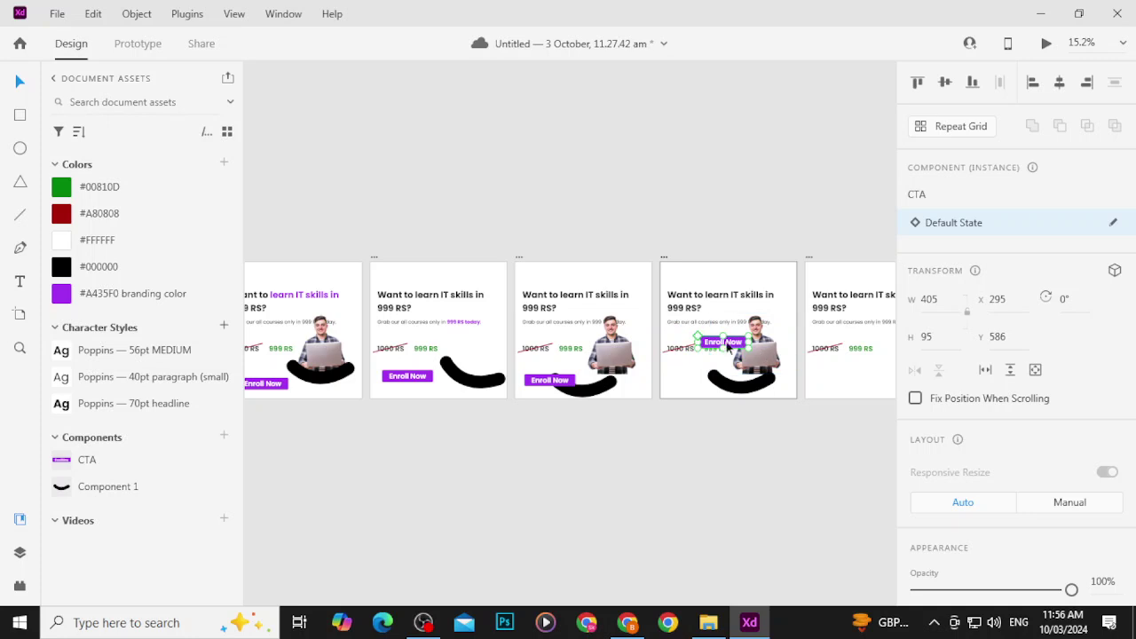
drag(149, 454, 821, 375)
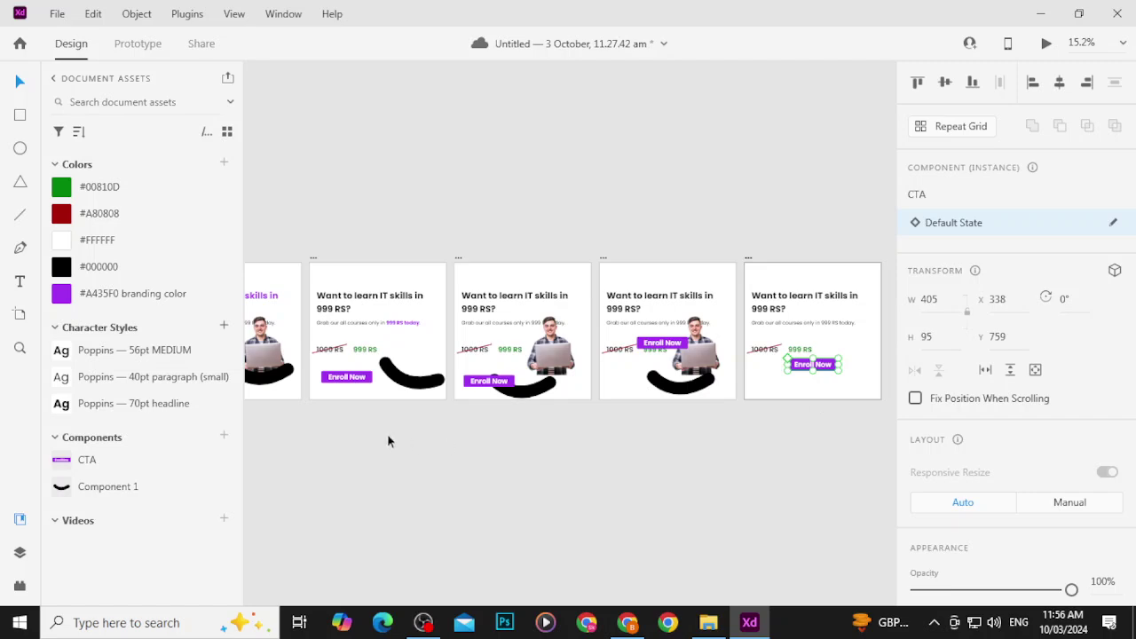
Step: Set the corner radius of the purple rectangle inside the main CTA component on the first artboard to 48
drag(296, 438, 527, 423)
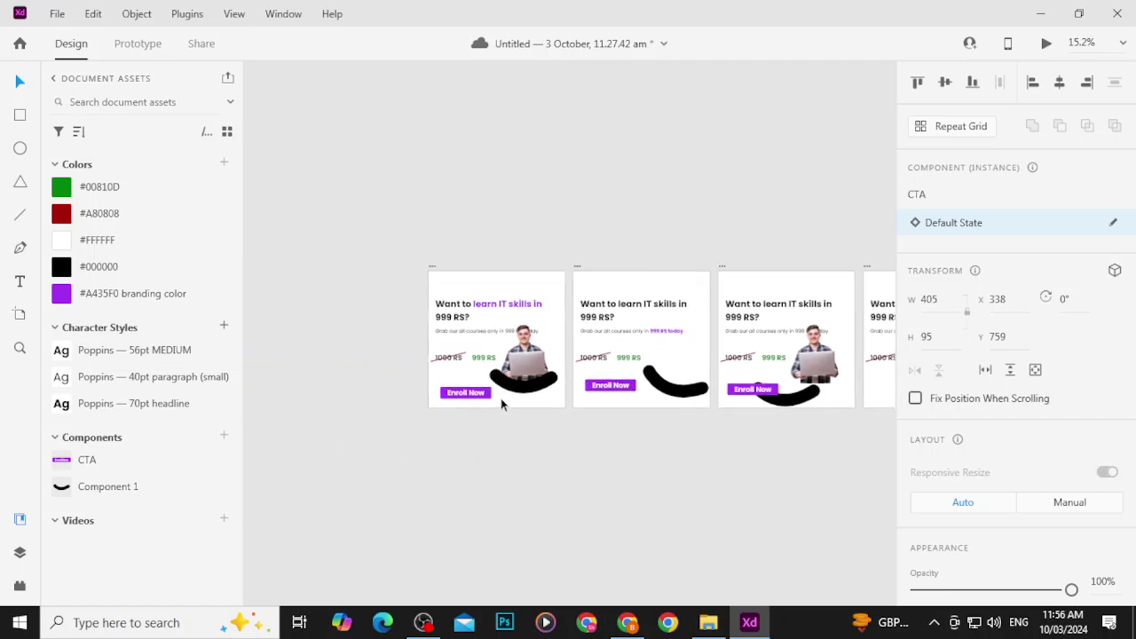
scroll(502, 405, up, 8)
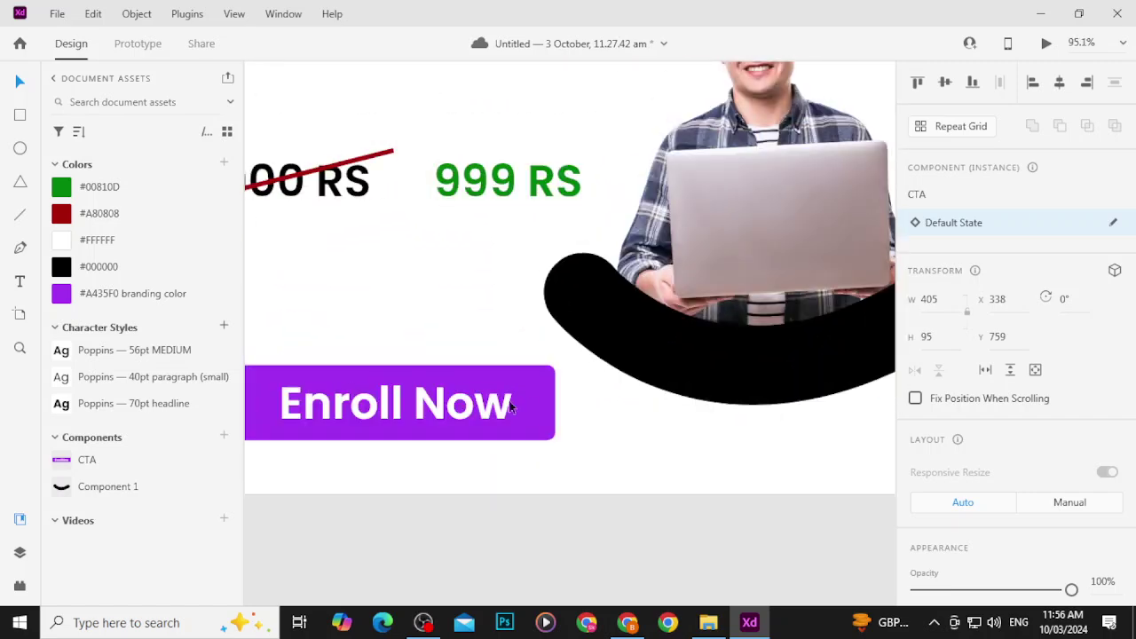
click(532, 404)
scroll(541, 398, down, 5)
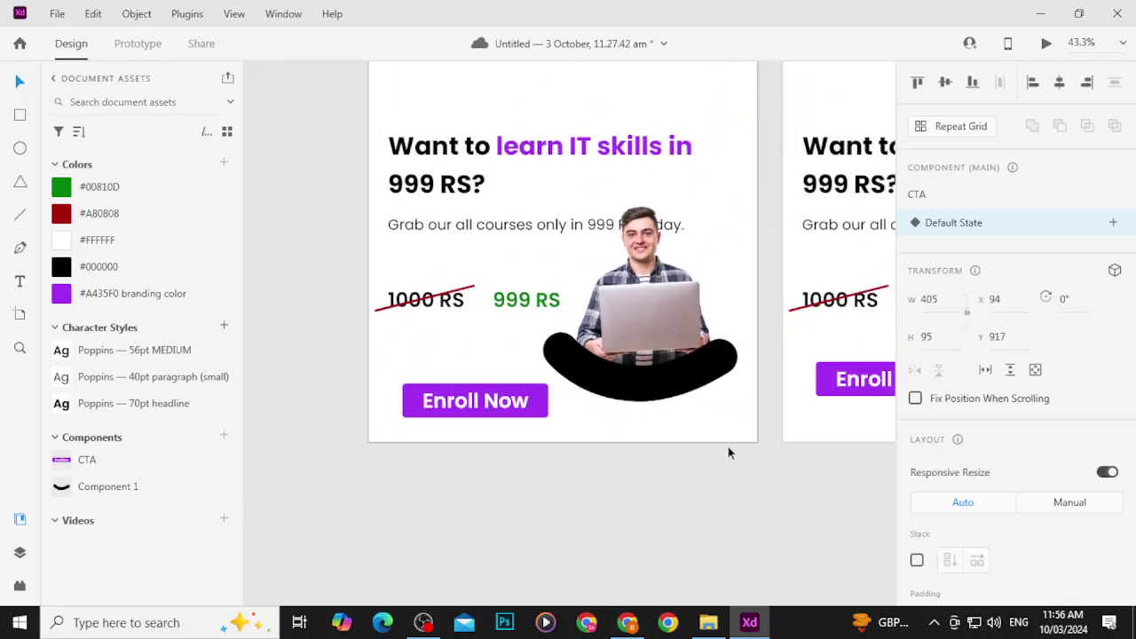
scroll(1034, 409, down, 1)
scroll(1034, 408, down, 3)
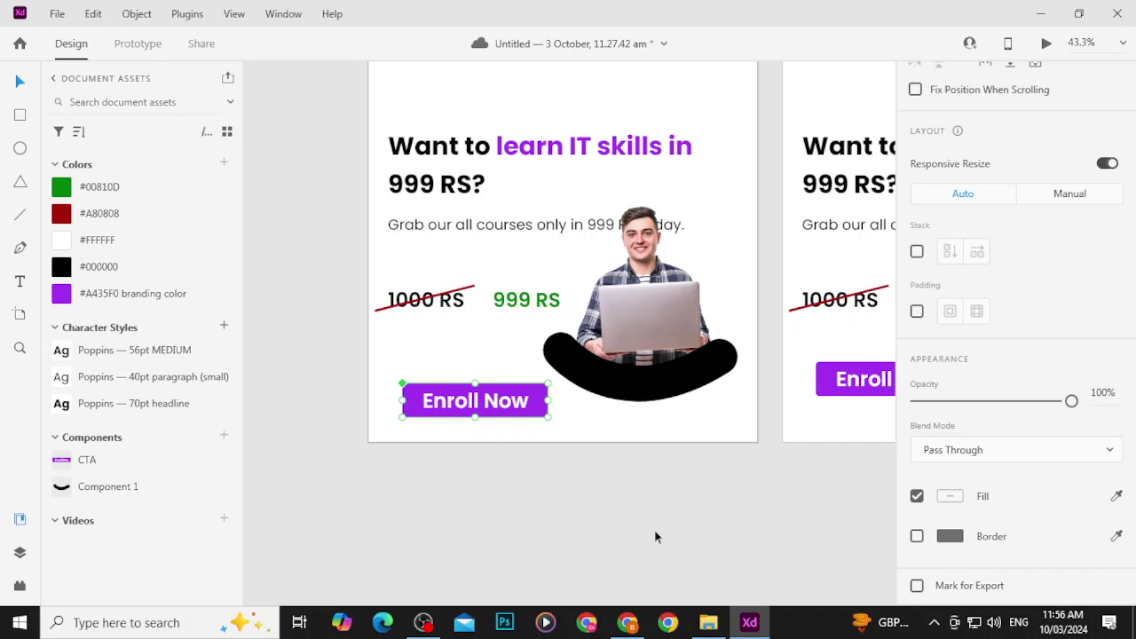
double_click(542, 414)
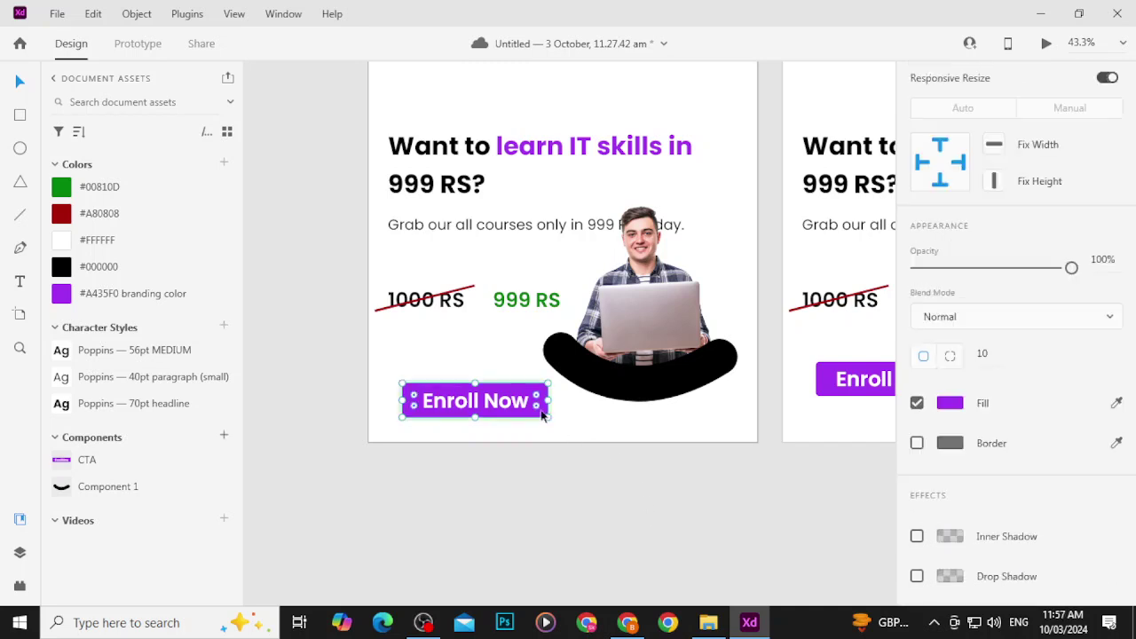
click(991, 354)
text(48)
key(Return)
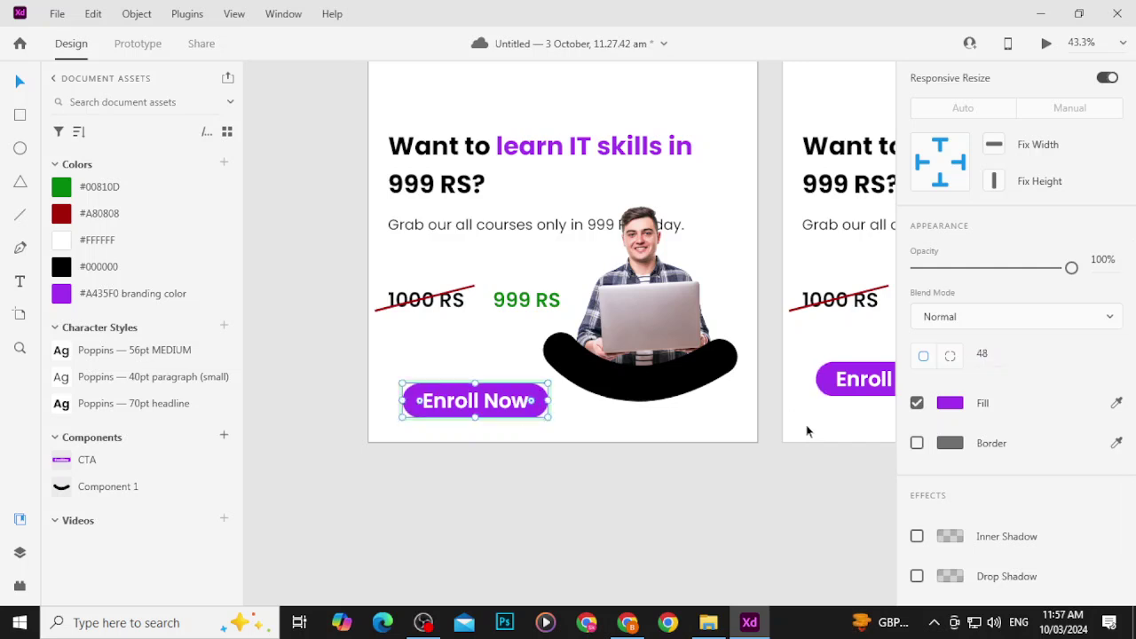
click(805, 435)
Step: Check the Enroll Now buttons on the other artboards and save the document
scroll(833, 430, right, 10)
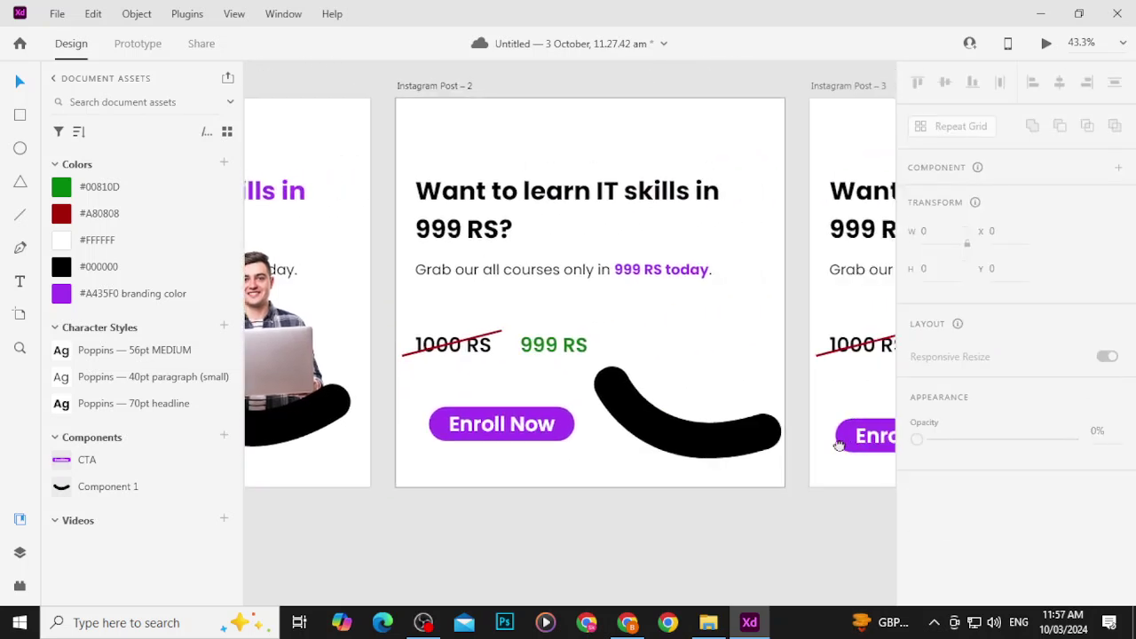
scroll(638, 429, right, 6)
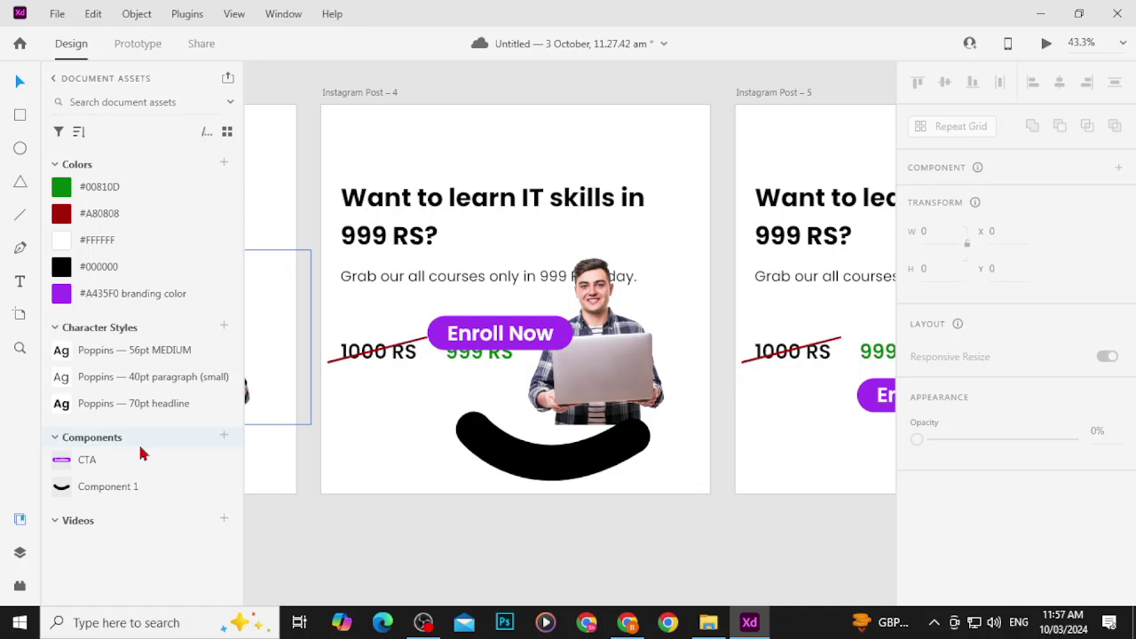
key(ctrl+s)
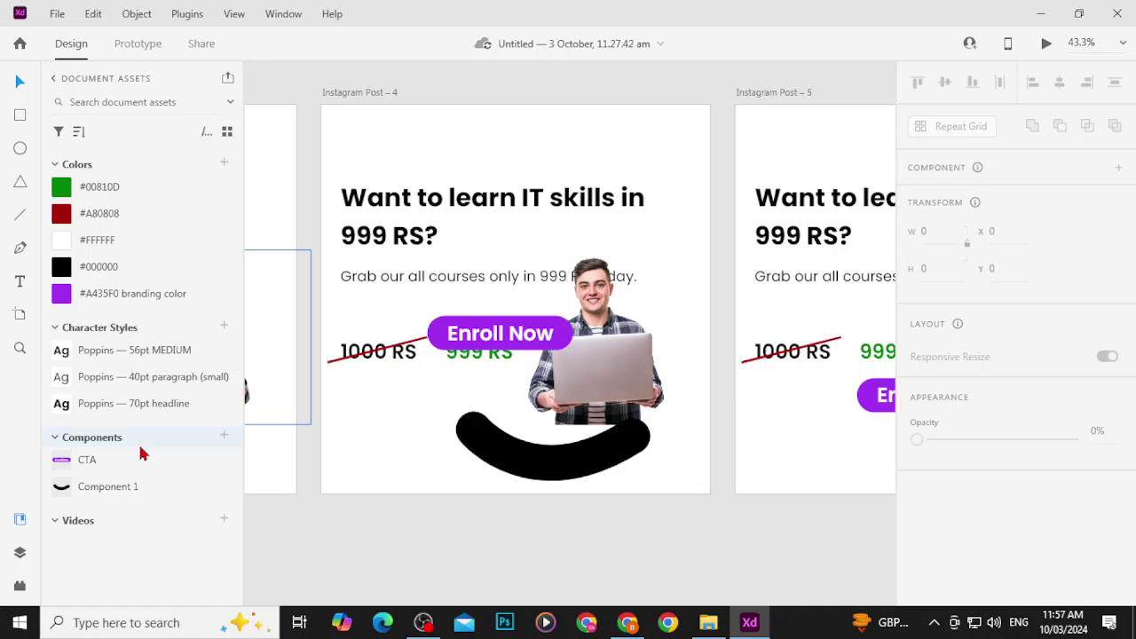
Step: Change the border color of the main curved-stroke component on the first artboard to the purple branding color #A435F0
ctrl+scroll(410, 453, down, 6)
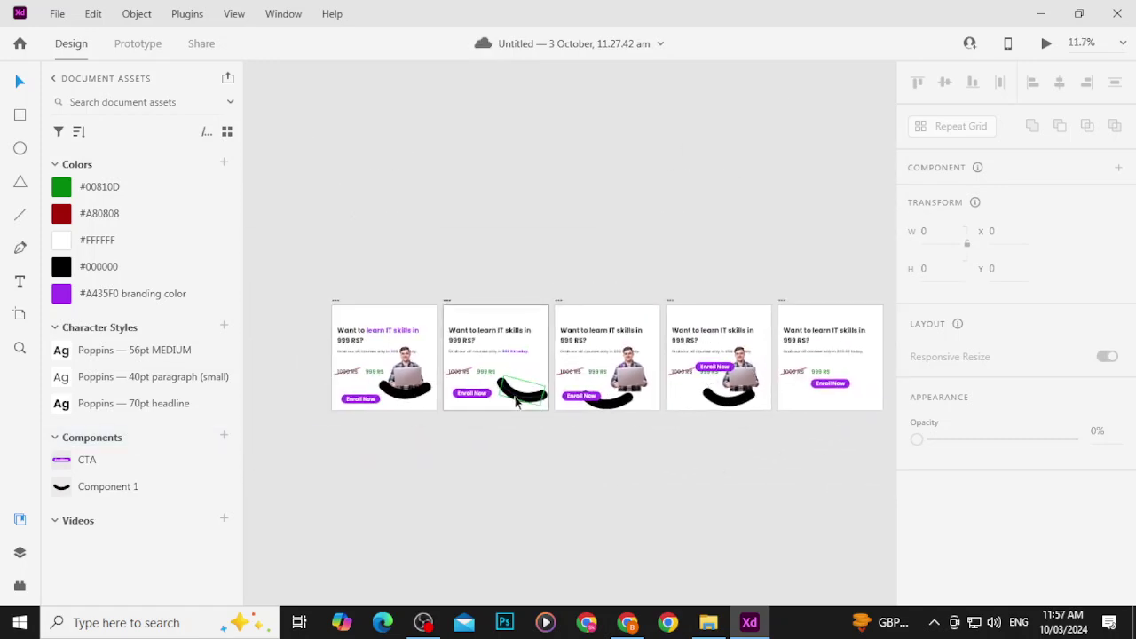
click(515, 397)
click(404, 389)
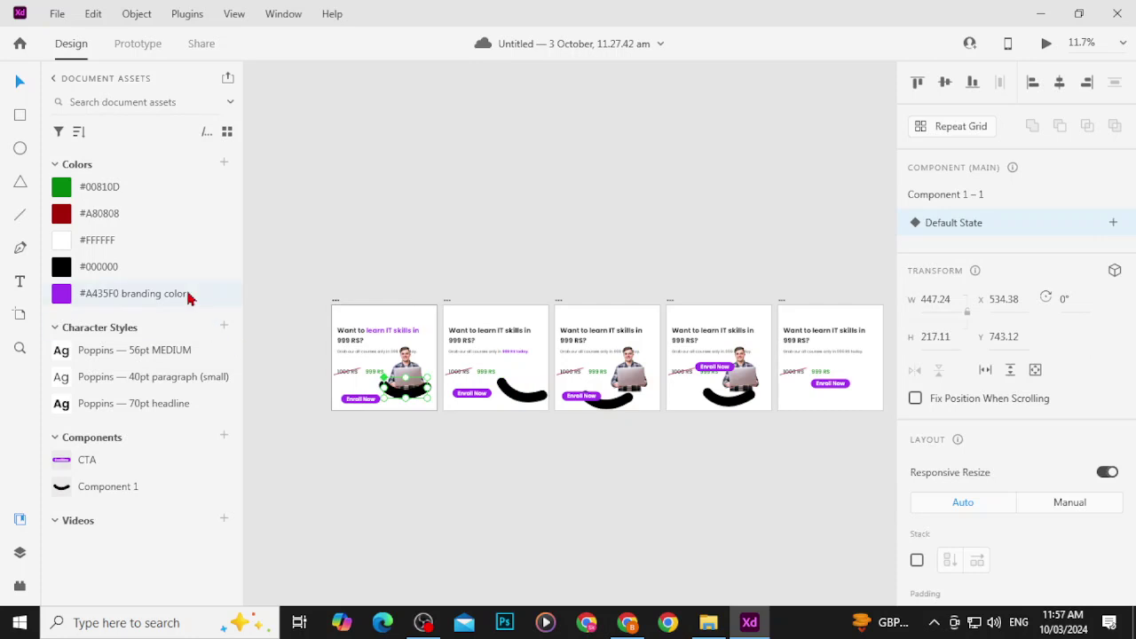
click(478, 467)
scroll(971, 500, down, 5)
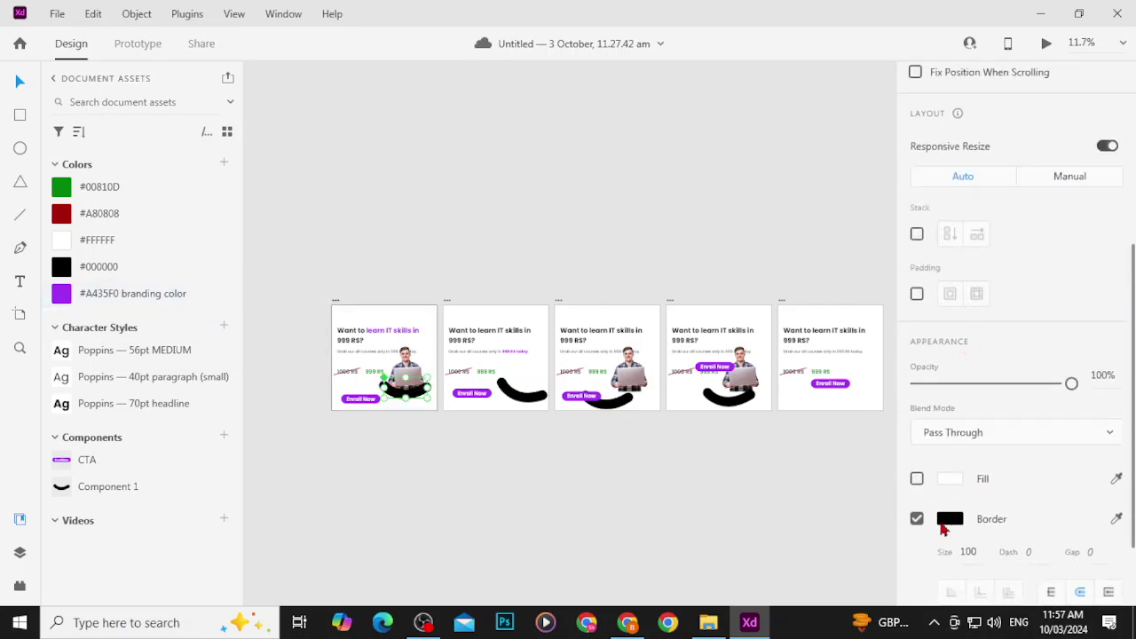
click(951, 520)
click(741, 579)
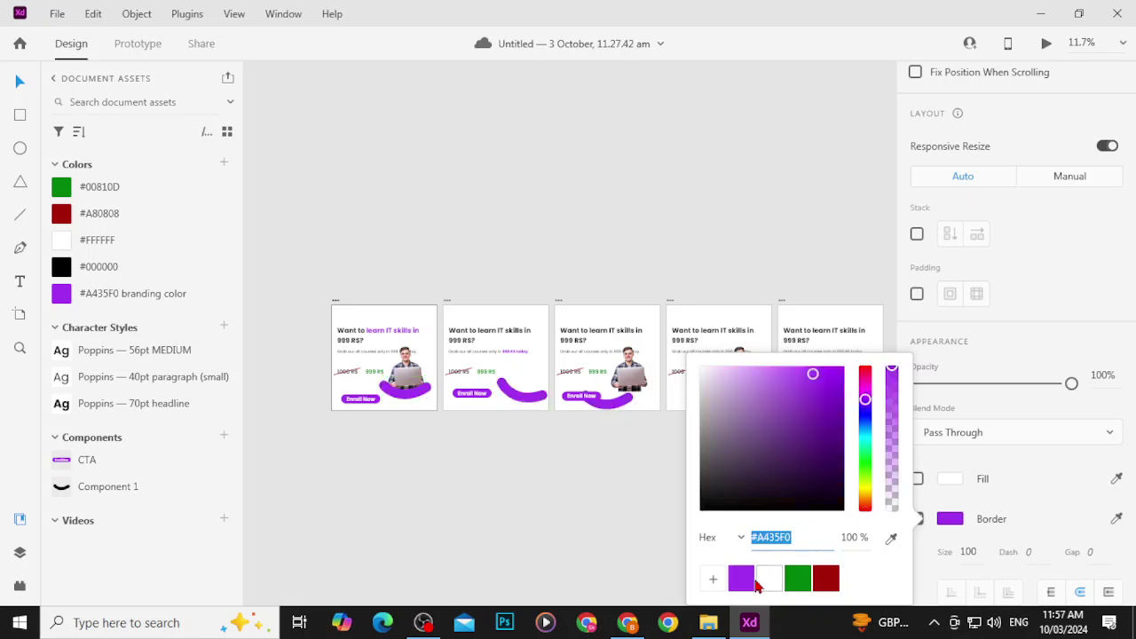
click(588, 492)
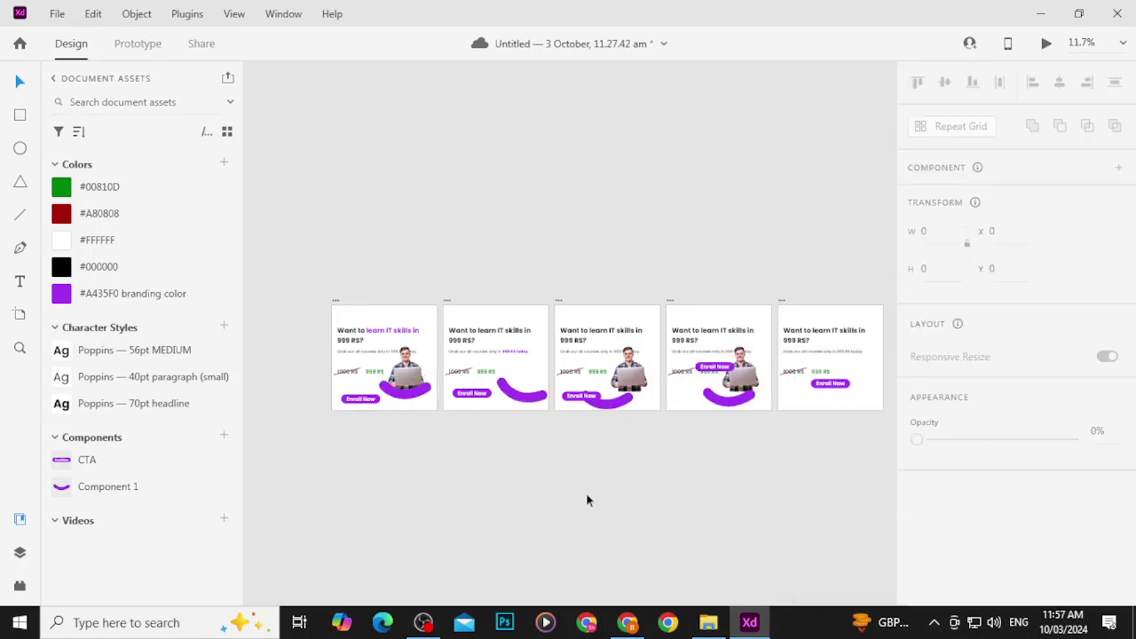
scroll(400, 355, up, 3)
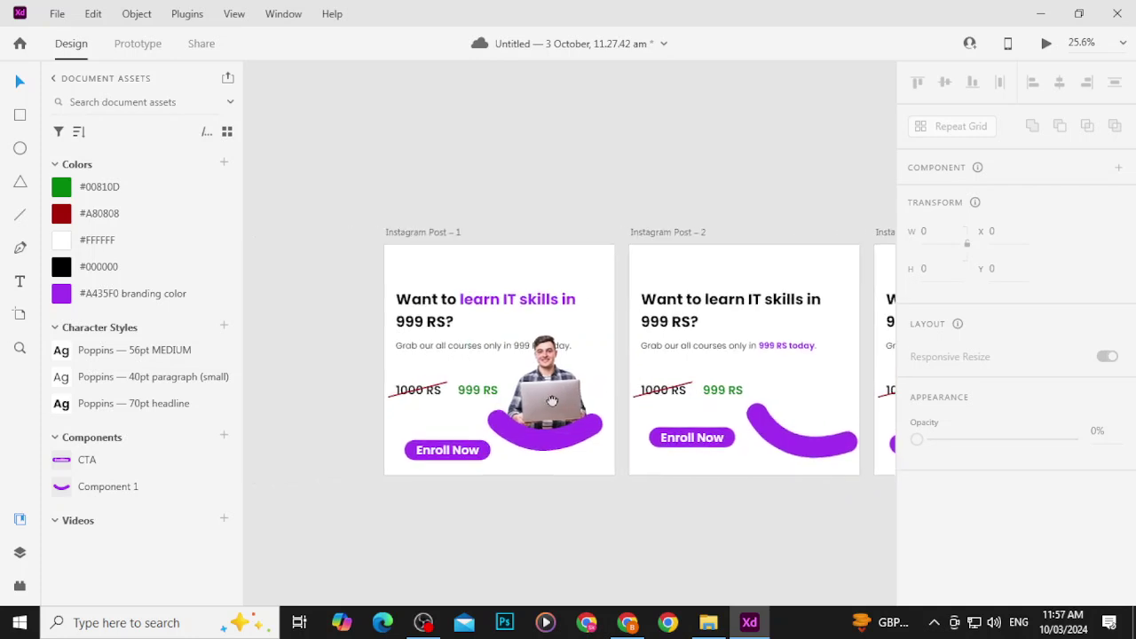
scroll(551, 404, left, 3)
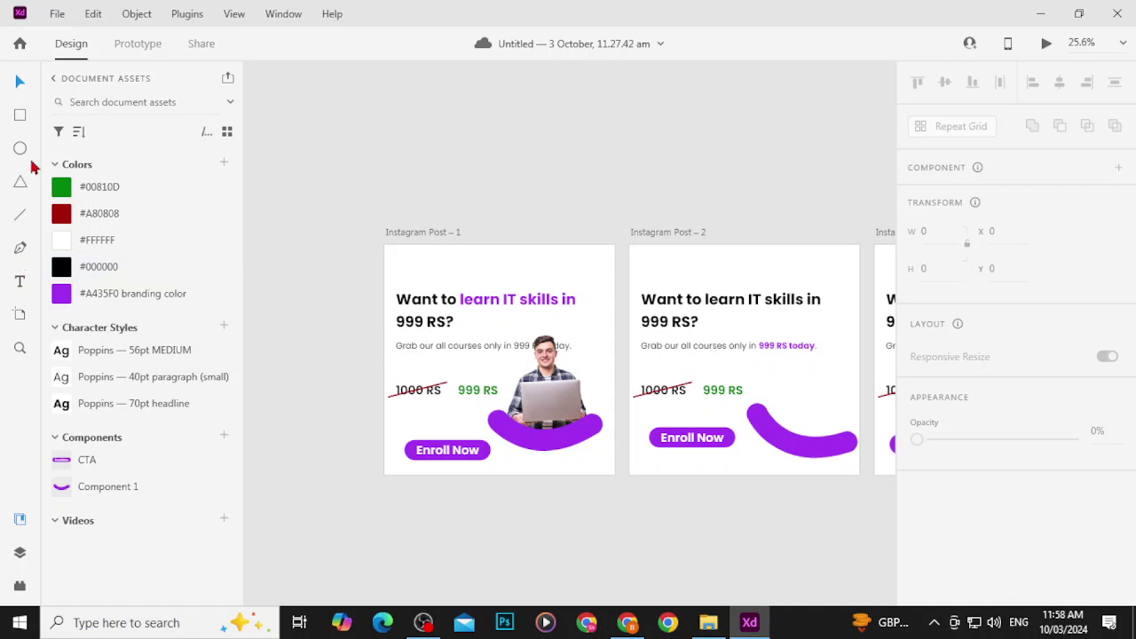
Step: Make the photo of the man with the laptop on the first artboard a component and rename it "ui ux design"
click(19, 115)
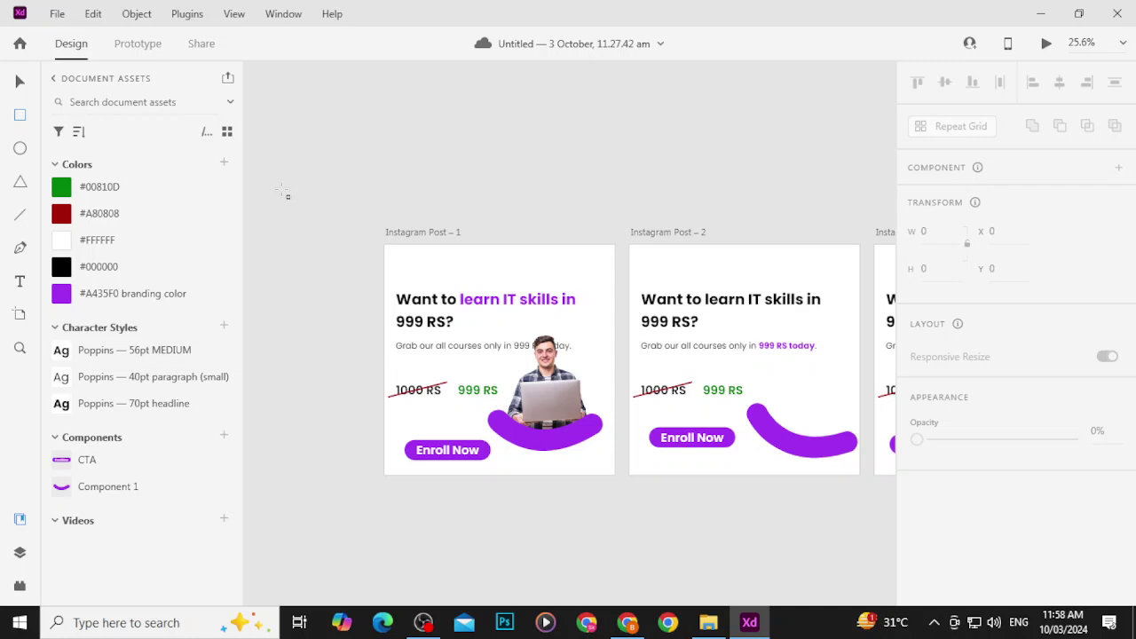
key(v)
click(540, 410)
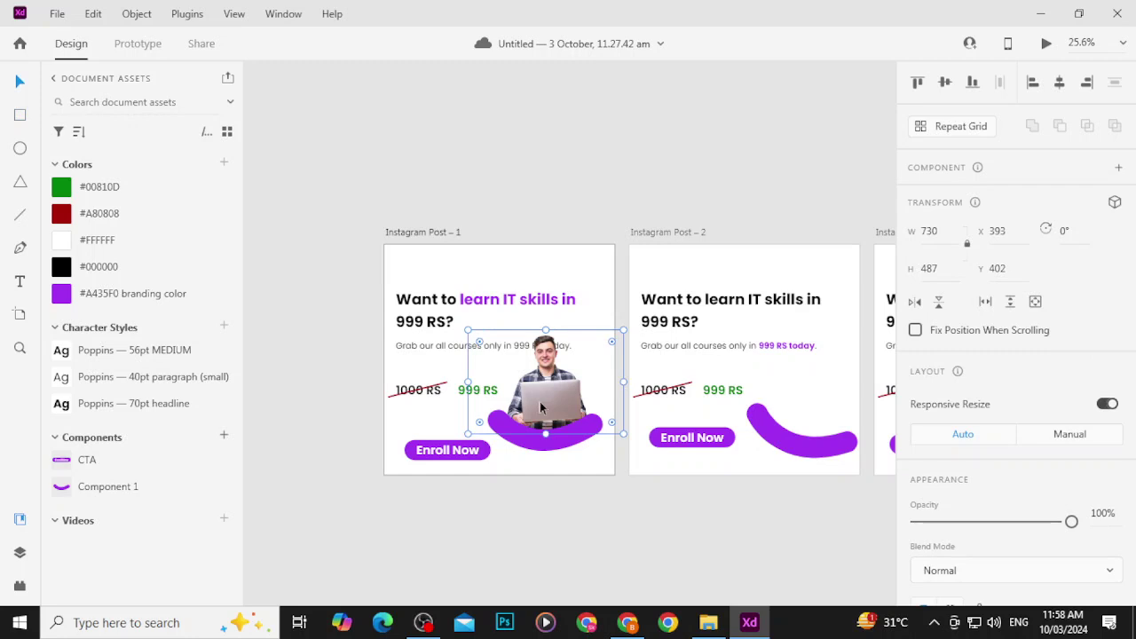
click(224, 437)
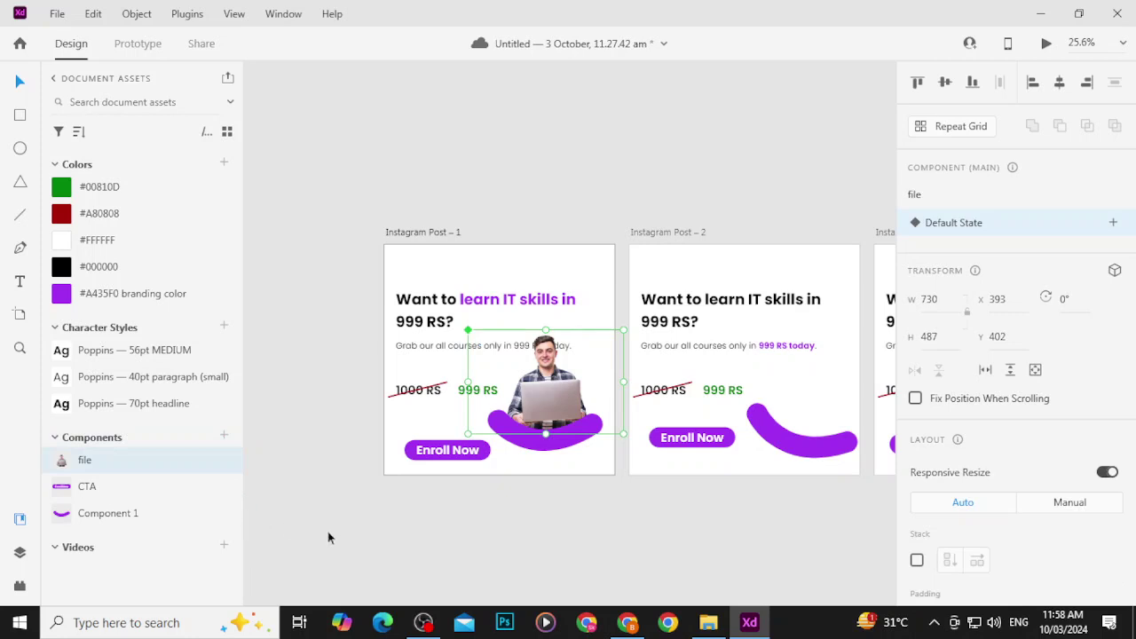
double_click(85, 459)
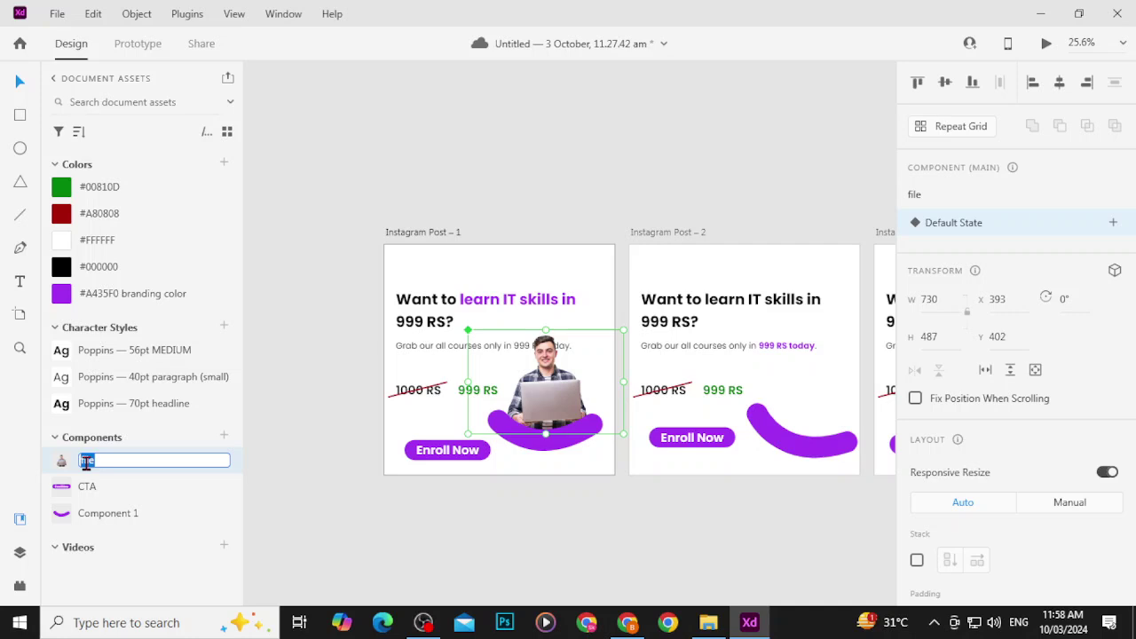
text(ui ux design)
click(287, 391)
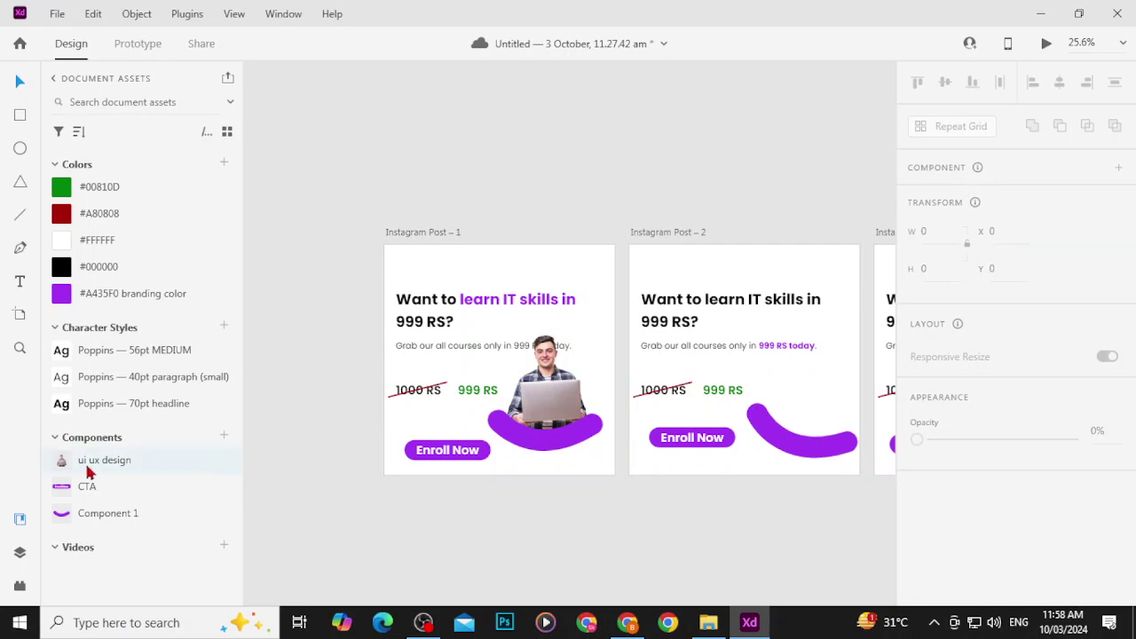
Step: Try placing instances of the ui ux design component on the second and first artboards, and delete them again
drag(88, 466, 708, 398)
drag(773, 423, 755, 378)
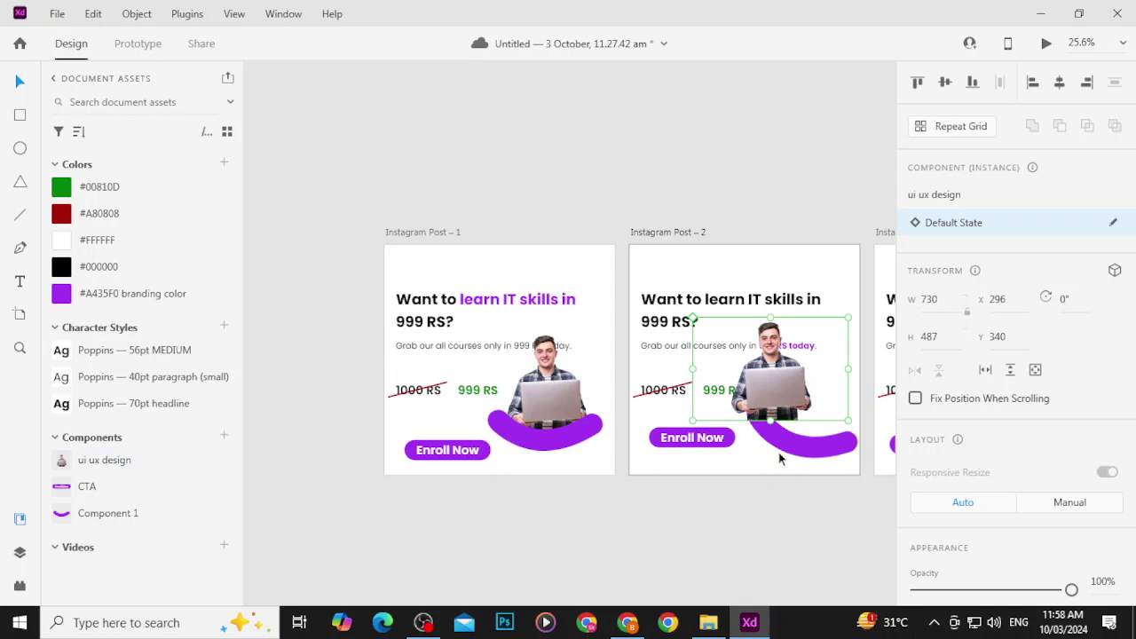
key(Delete)
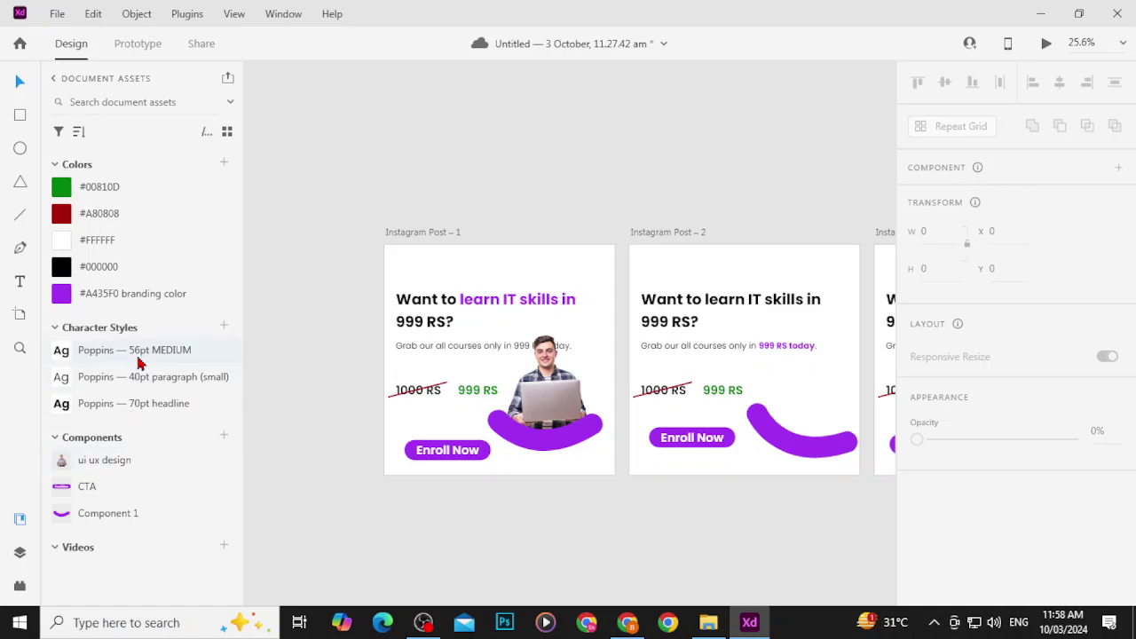
drag(129, 468, 562, 417)
key(Delete)
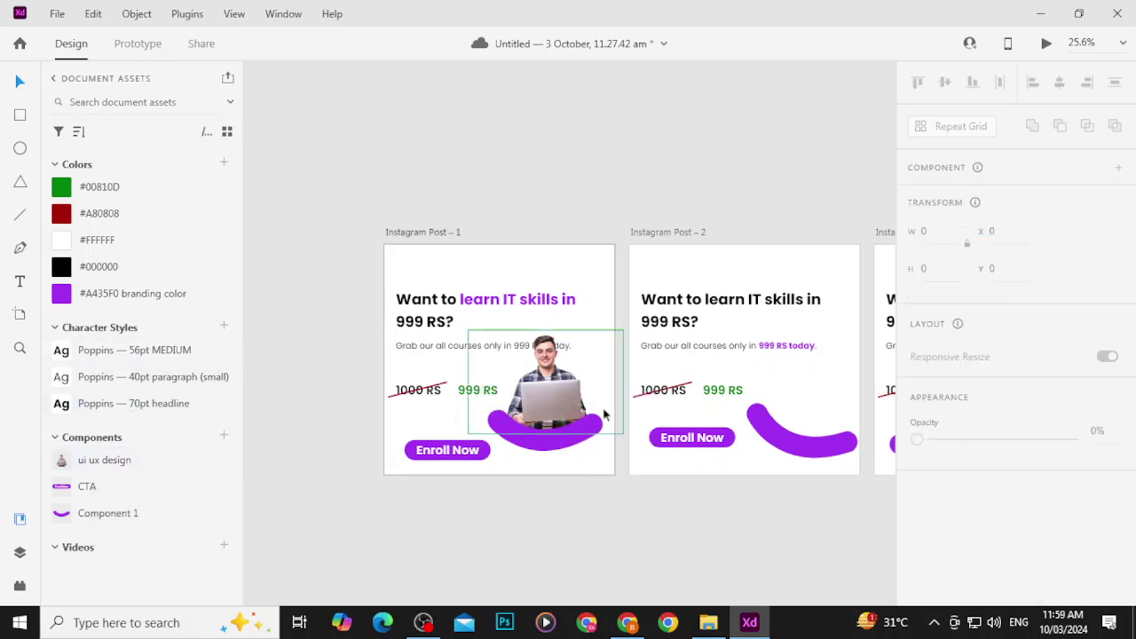
Step: Select the main ui ux design component on the first artboard and save the document
scroll(604, 414, up, 3)
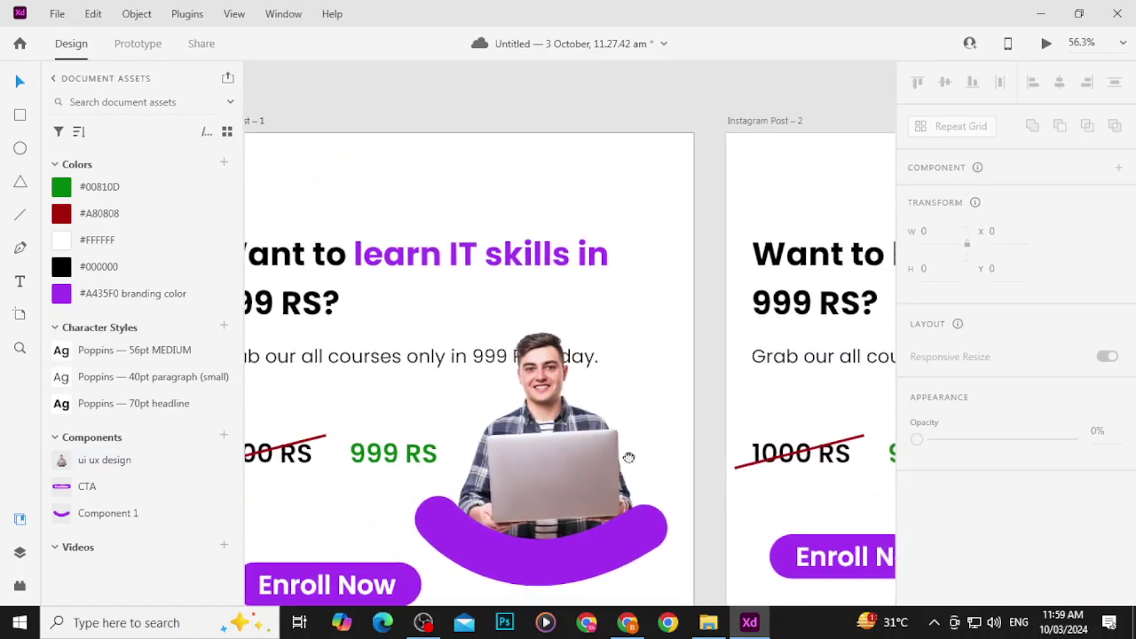
scroll(628, 459, down, 3)
click(580, 411)
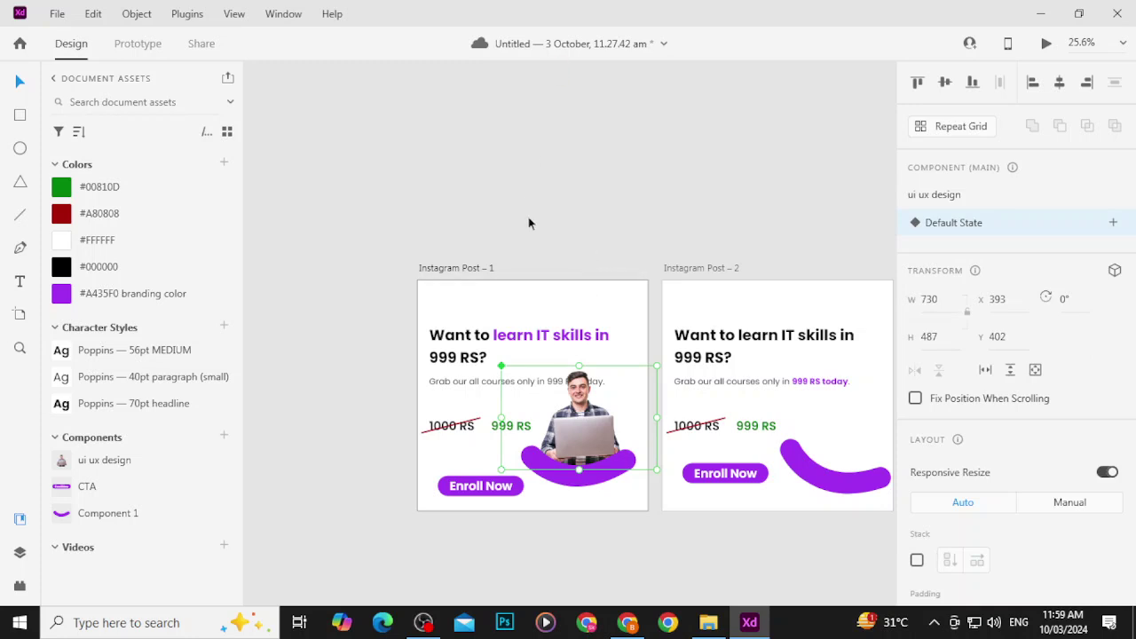
key(ctrl+s)
click(423, 622)
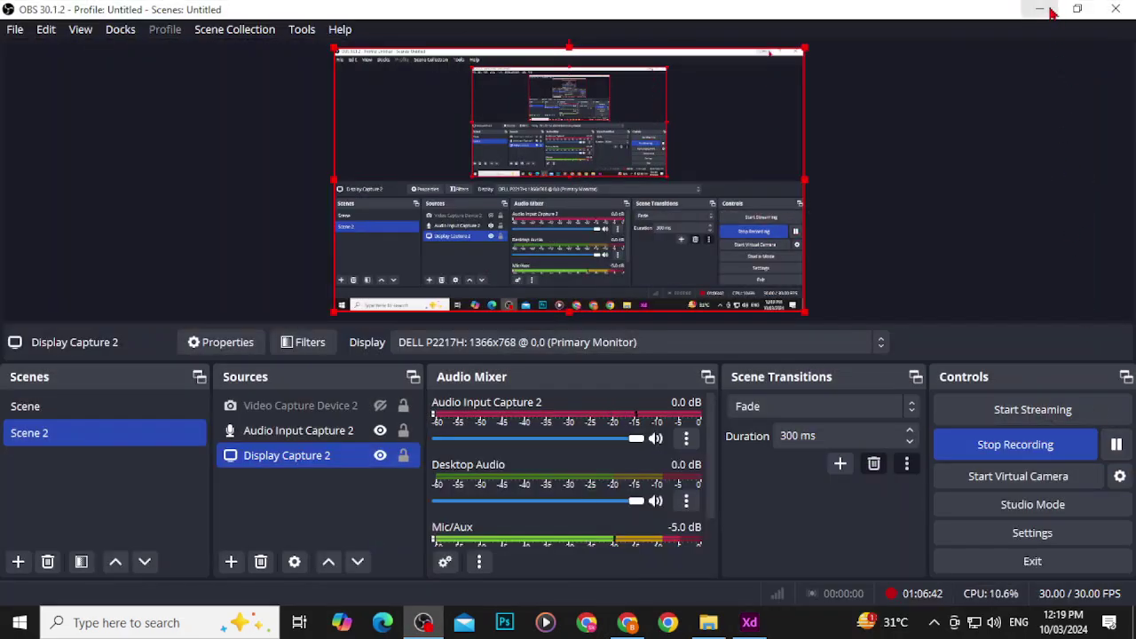
click(1040, 9)
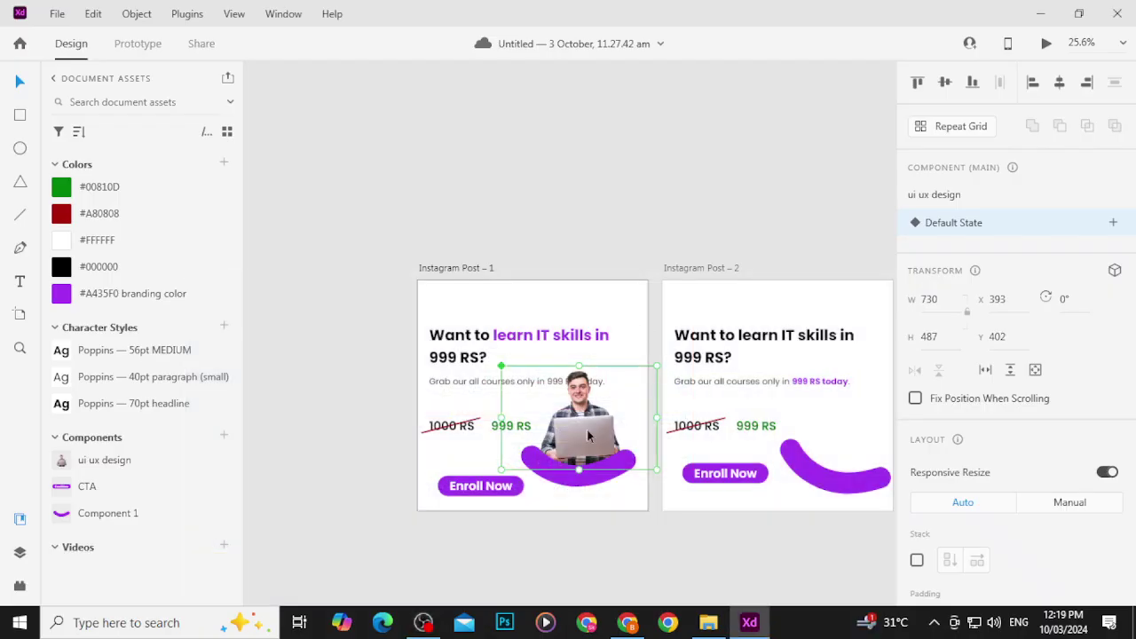
Step: Delete the man's photo from the first artboard and the purple curved strokes from the first three artboards
key(Delete)
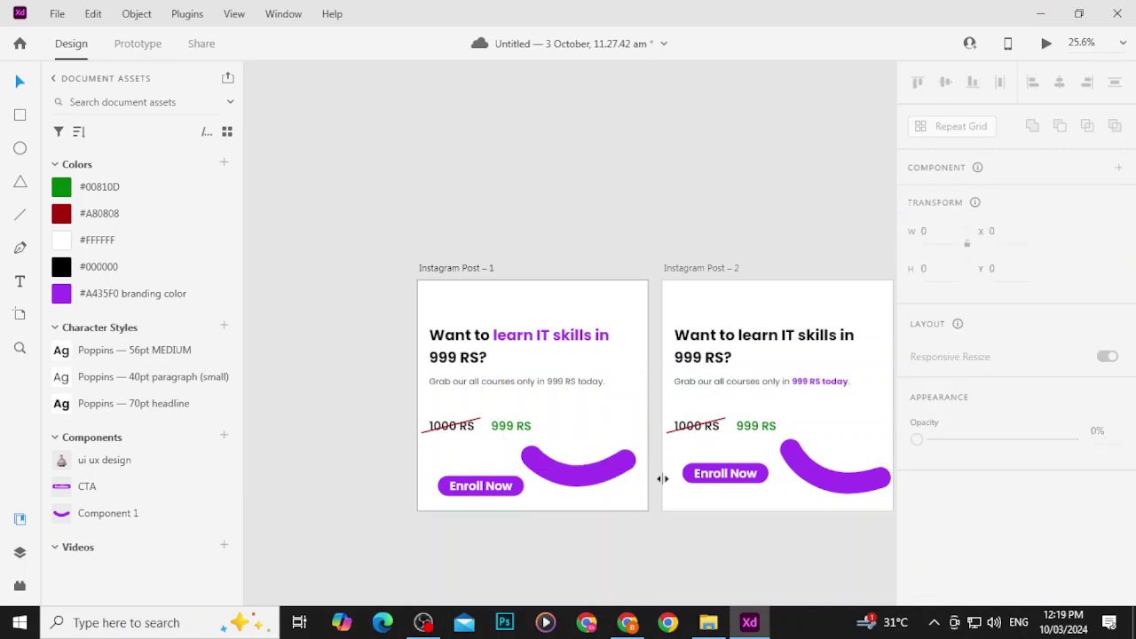
drag(745, 501, 621, 405)
click(684, 376)
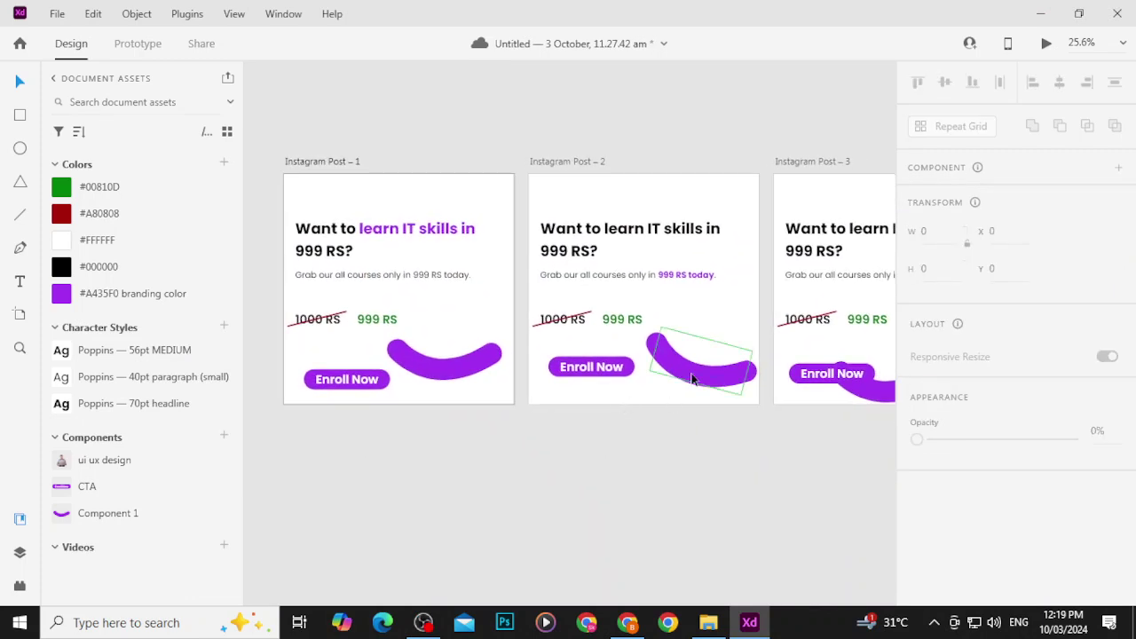
key(Delete)
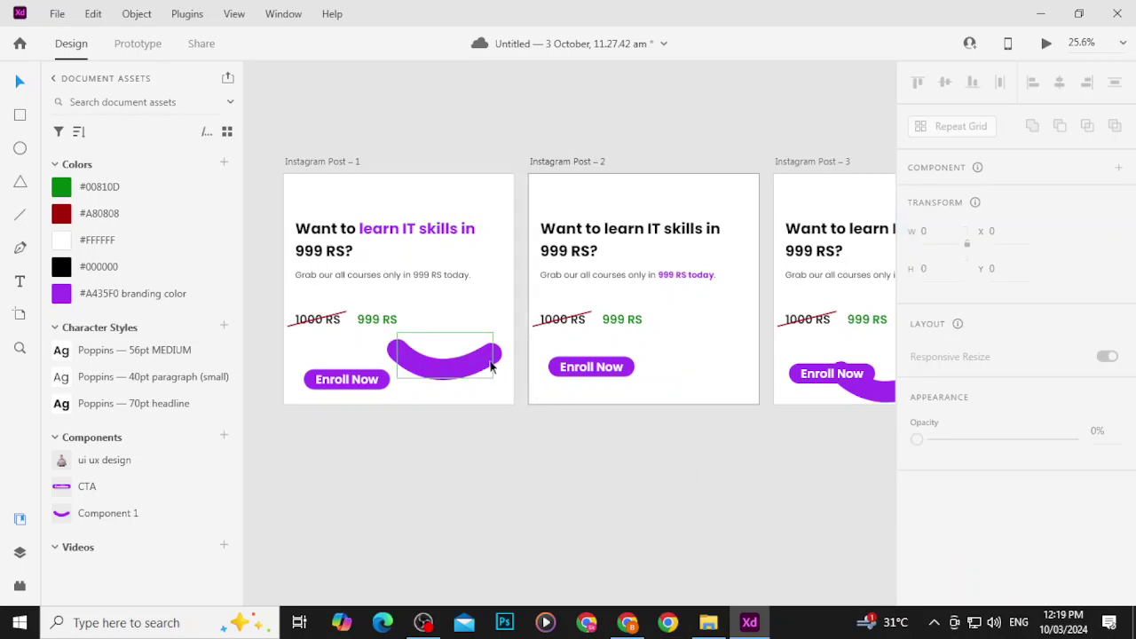
click(457, 359)
key(Delete)
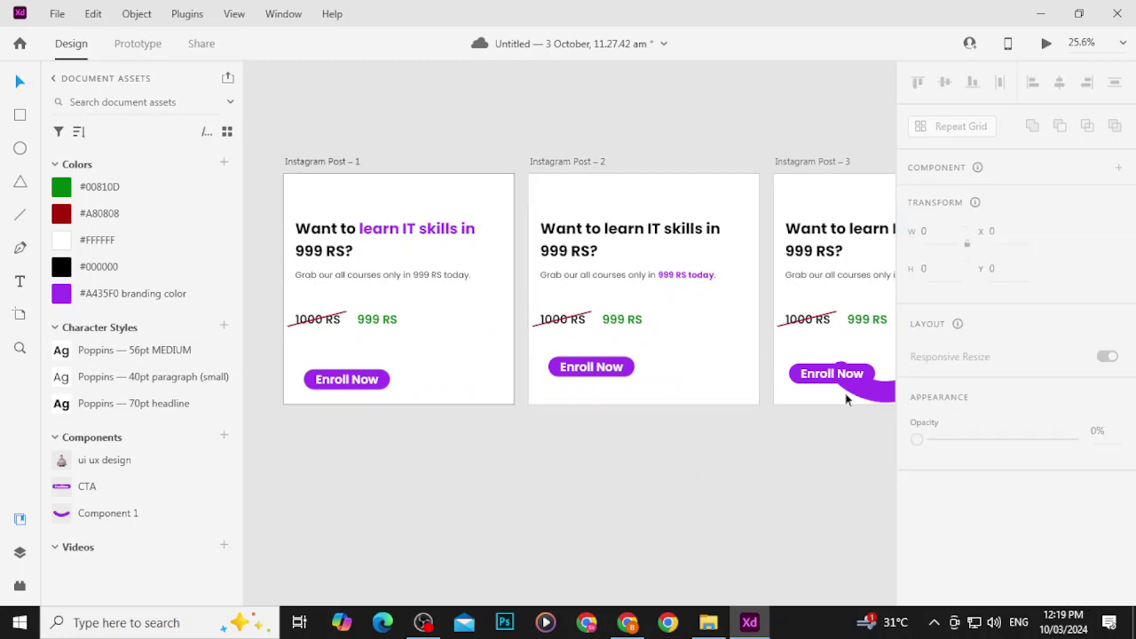
click(848, 391)
key(Delete)
click(808, 365)
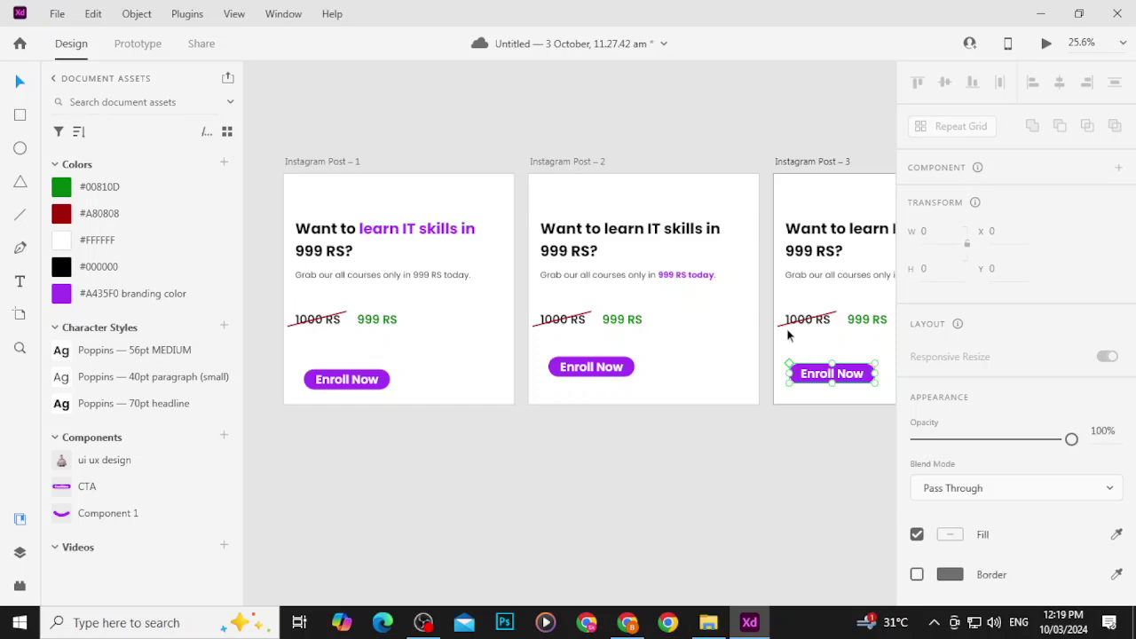
key(Escape)
Step: Delete the other four Instagram post artboards, keeping only Instagram Post – 1
click(554, 162)
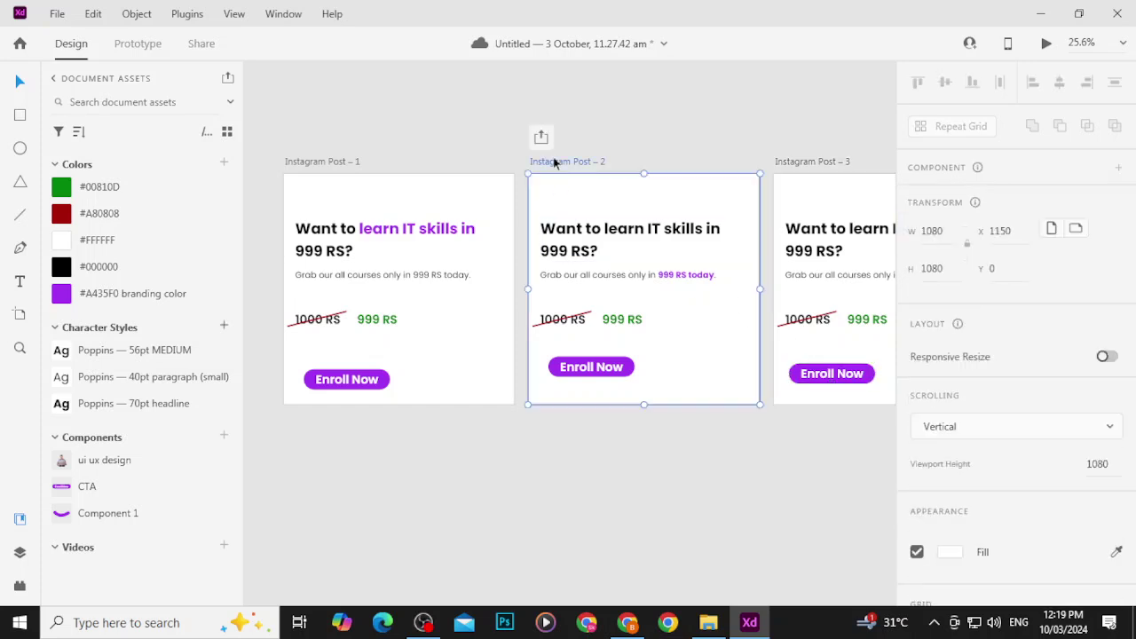
scroll(554, 162, down, 5)
shift+click(636, 164)
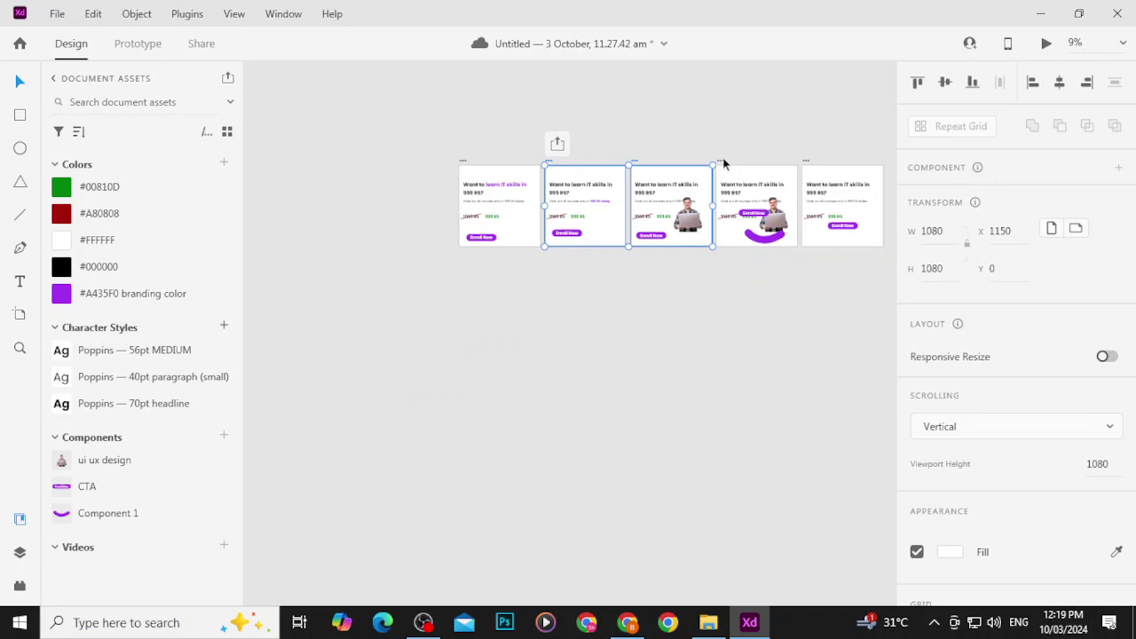
shift+click(723, 160)
shift+click(804, 162)
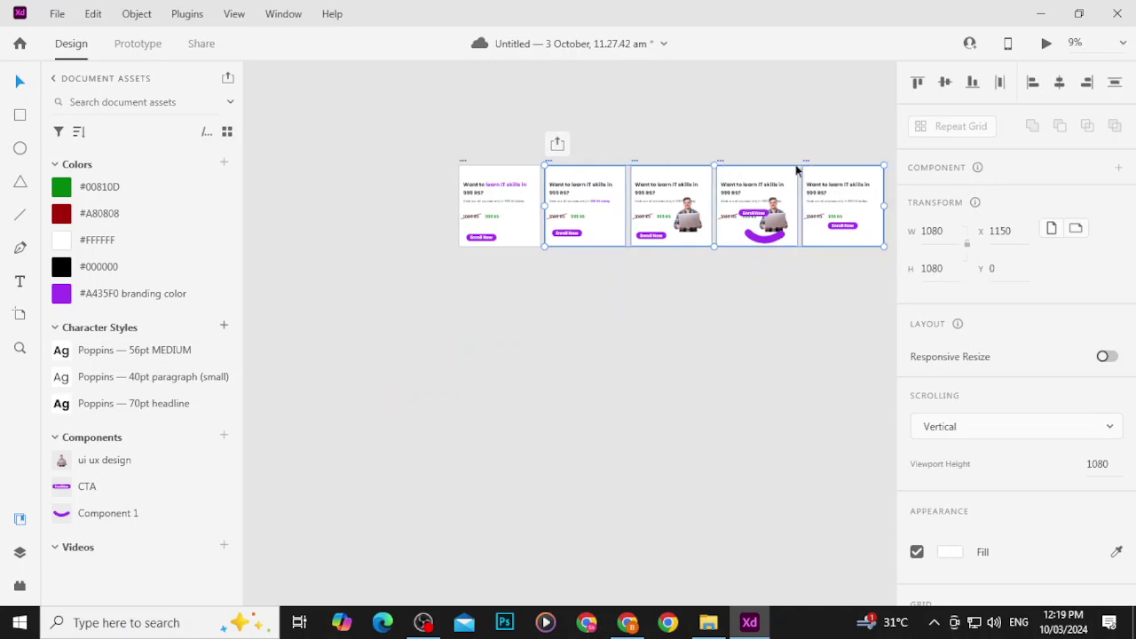
key(Delete)
scroll(538, 187, up, 6)
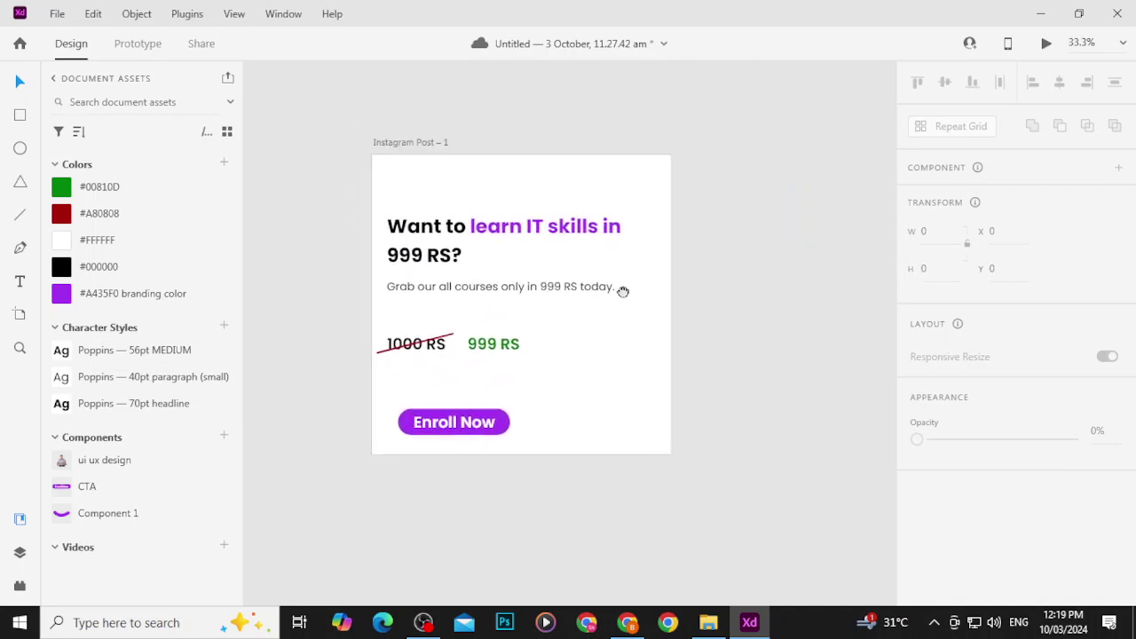
click(437, 142)
click(552, 113)
Step: Switch to Chrome and open the ChatGPT conversation about Meta ad post sizes
click(627, 622)
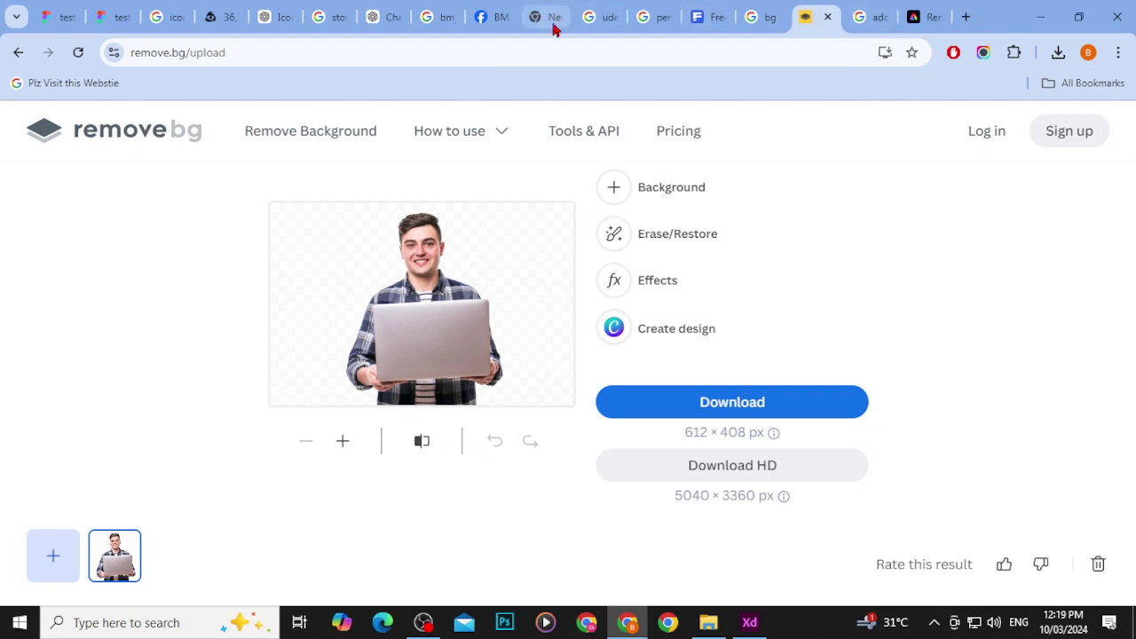
click(708, 17)
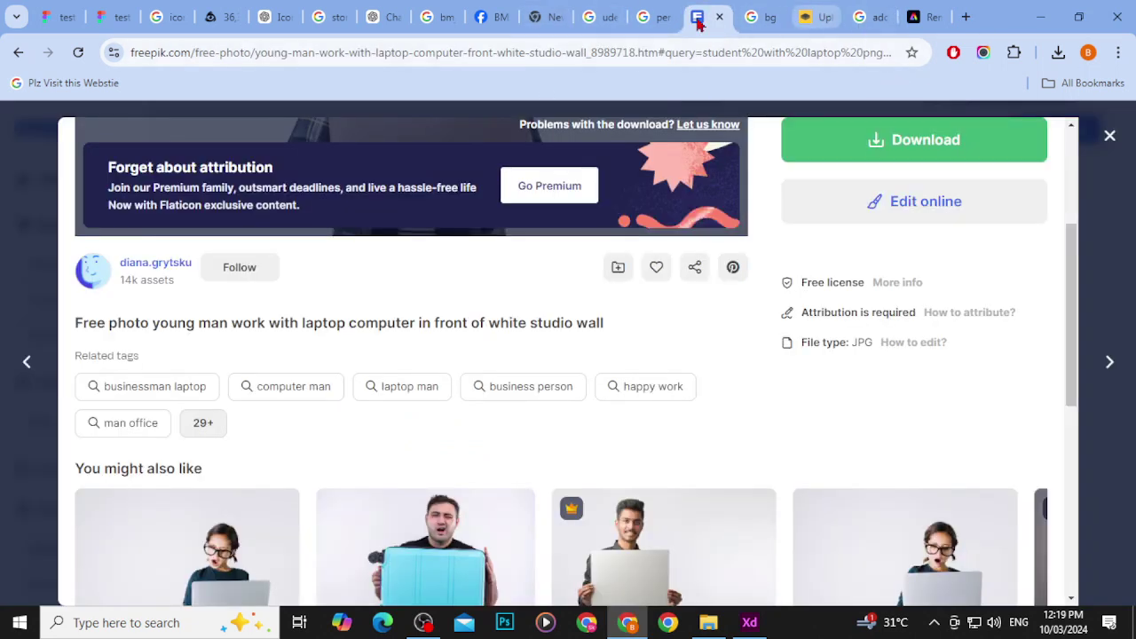
click(386, 17)
scroll(493, 351, down, 3)
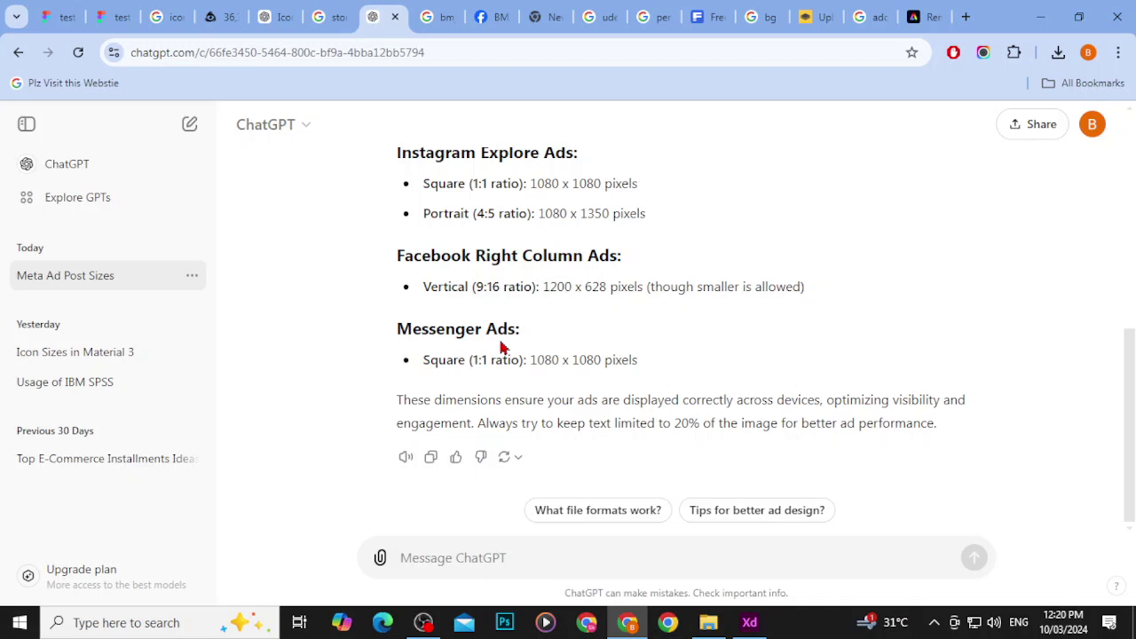
click(749, 622)
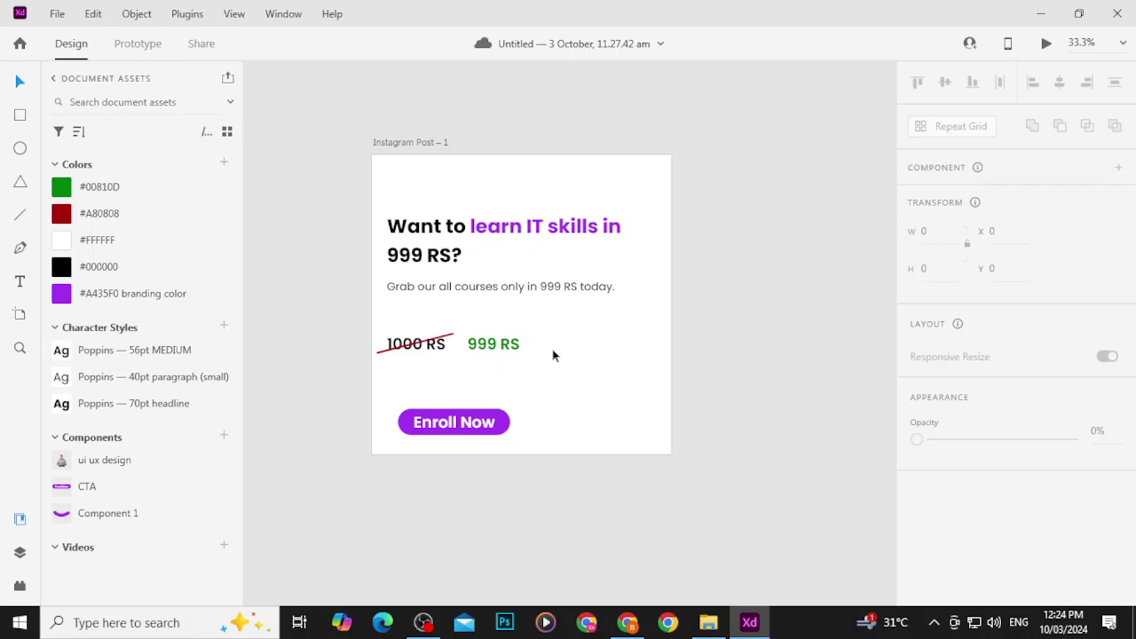
click(630, 624)
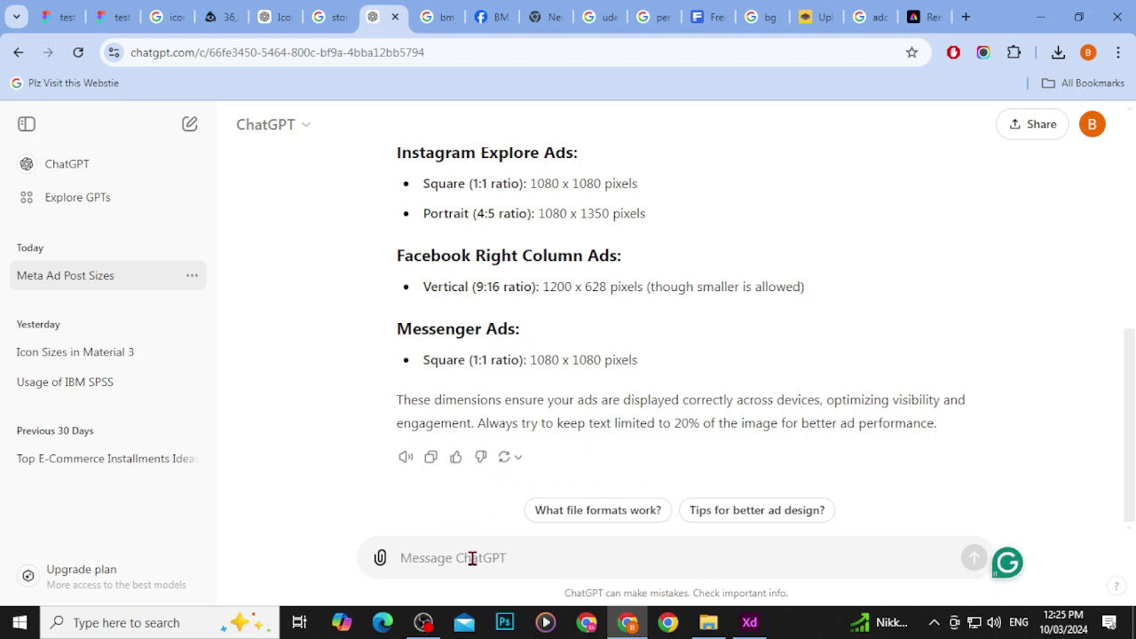
Step: Start a ChatGPT message reading "i am working on a post which is type of a awerness post"
text(i am wortking)
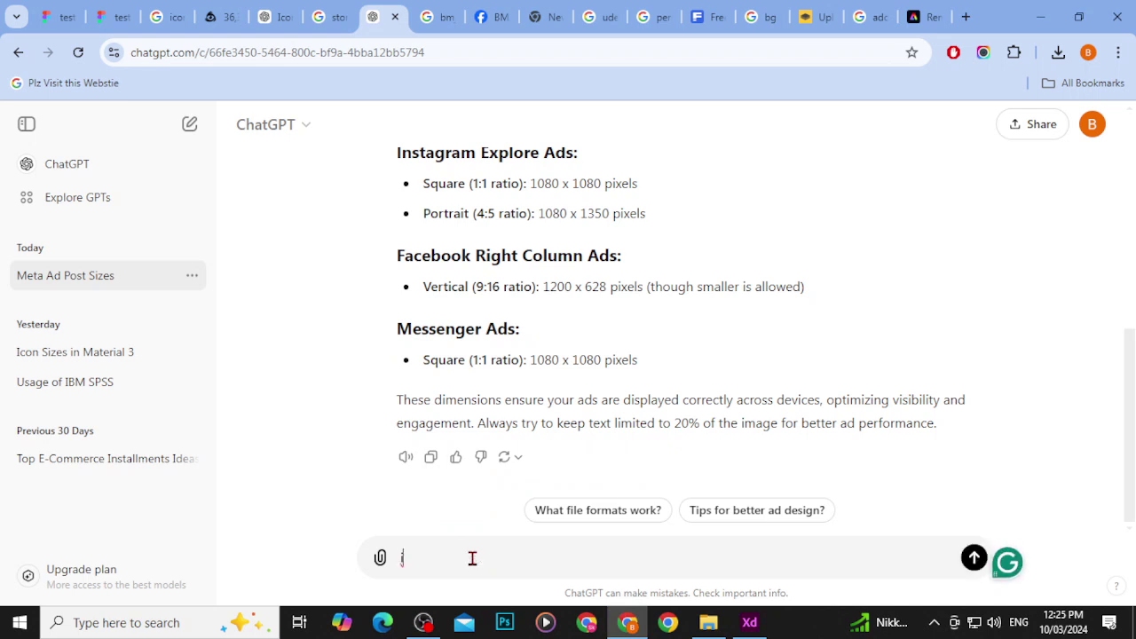
key(BackSpace)
key(BackSpace)
key(BackSpace)
key(BackSpace)
key(BackSpace)
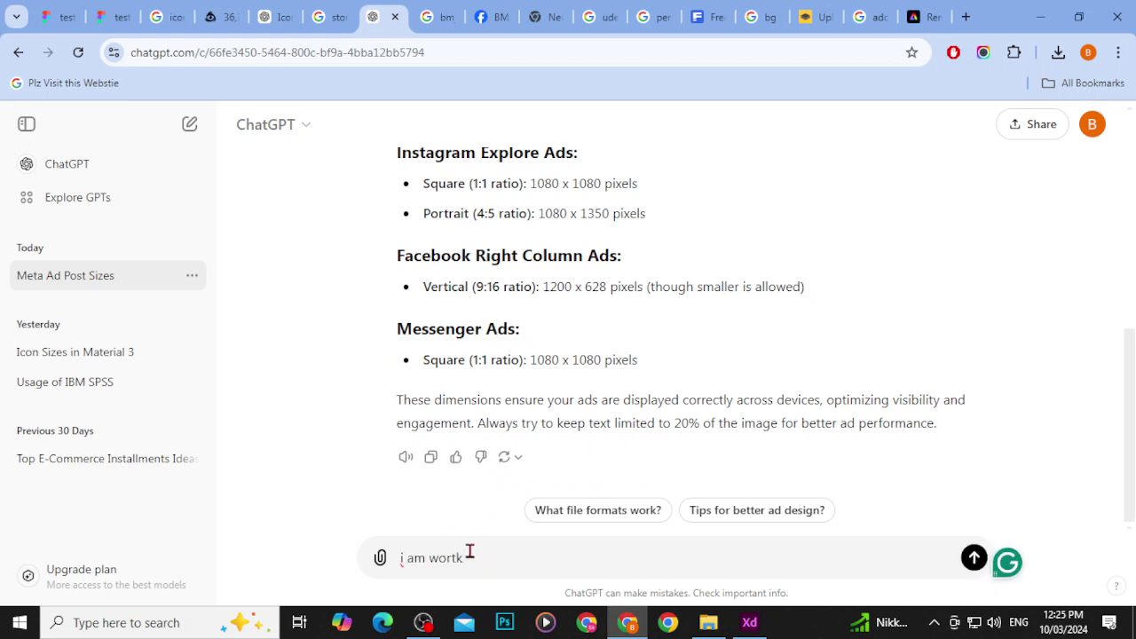
text(king on )
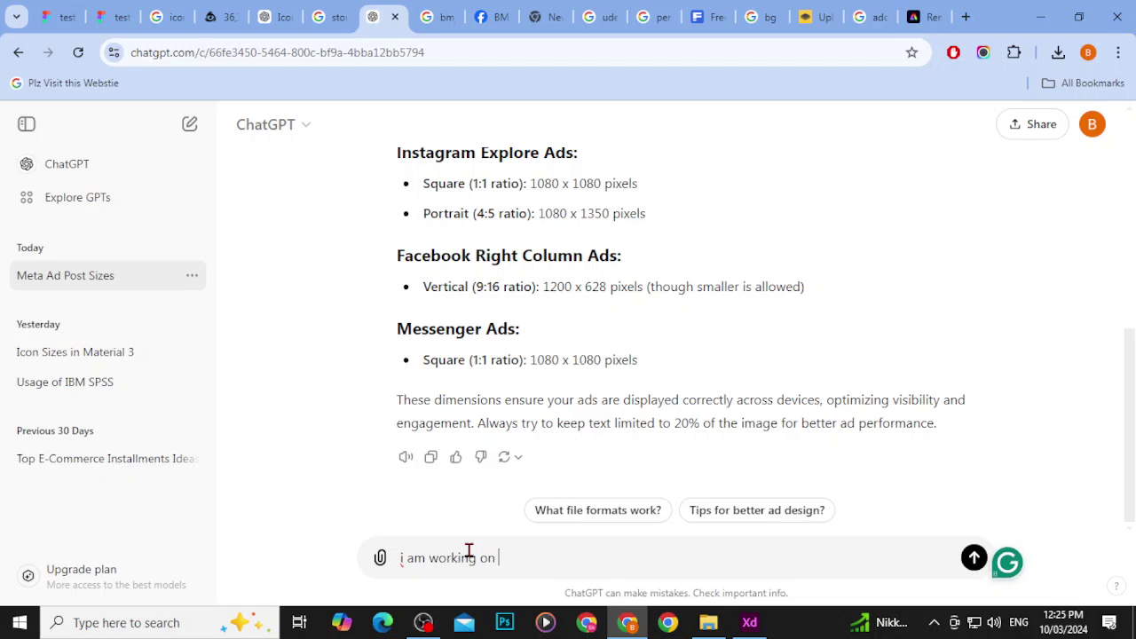
text(a post who)
key(BackSpace)
text(ich)
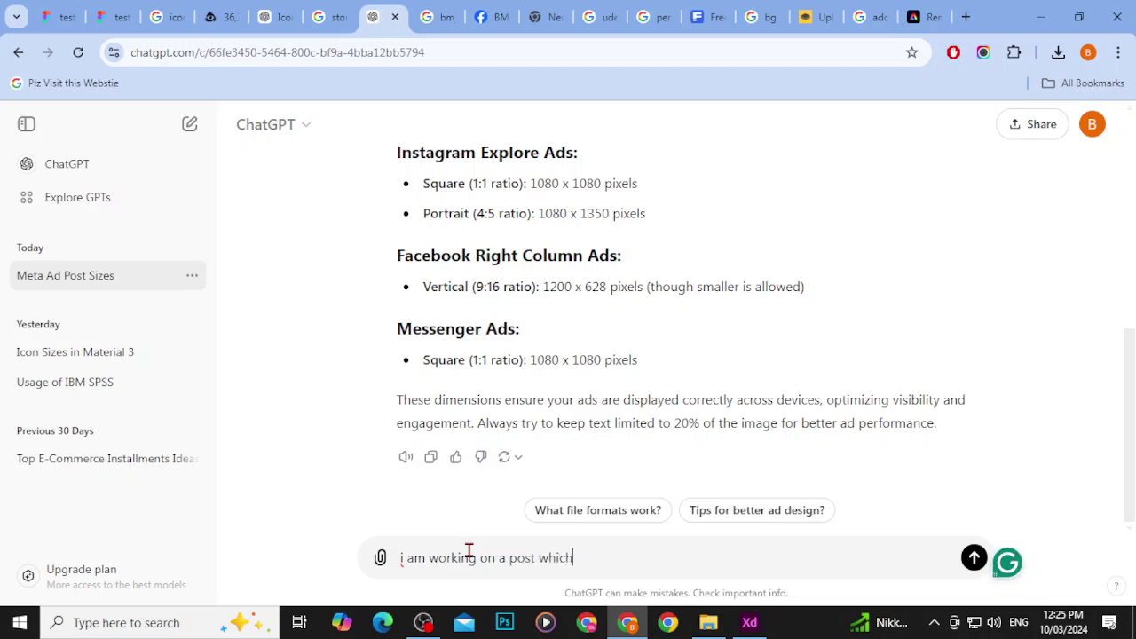
text( is type og)
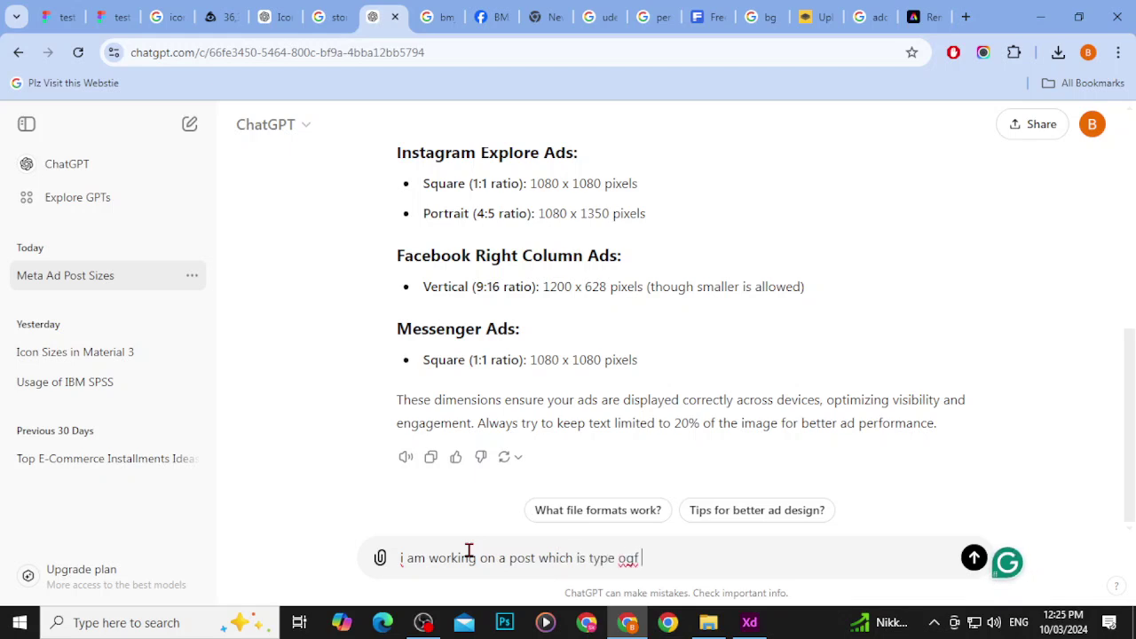
key(BackSpace)
text(f a awerness pos)
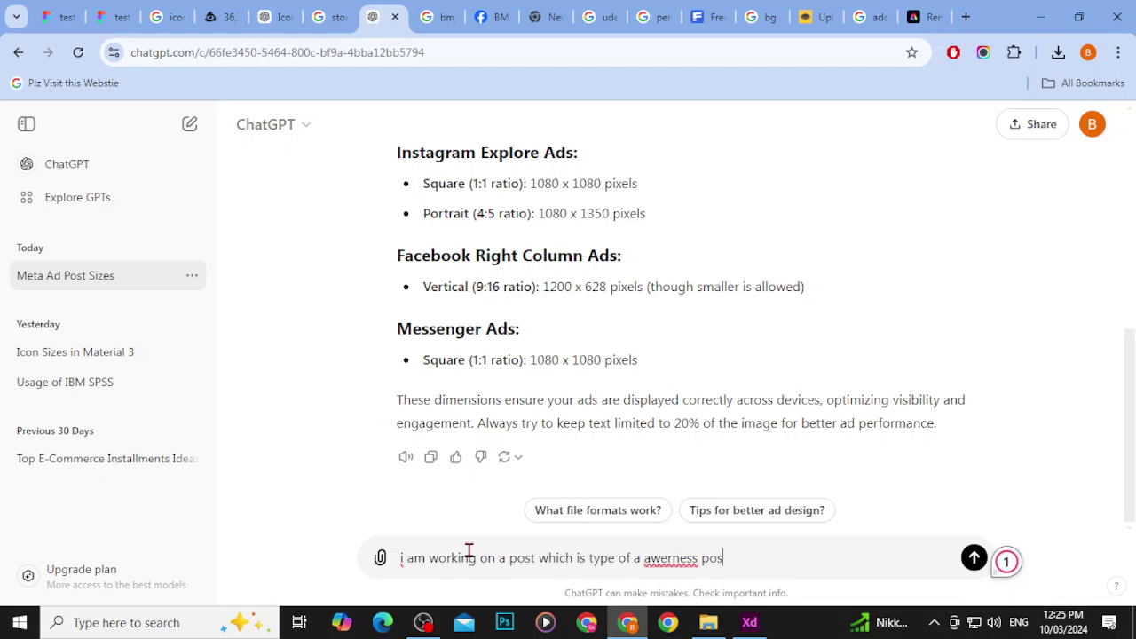
text(t)
Step: Continue the message with "and this is industry where they teach online courses in low prices like starting from 999 Pakistani rupees,"
text(and th)
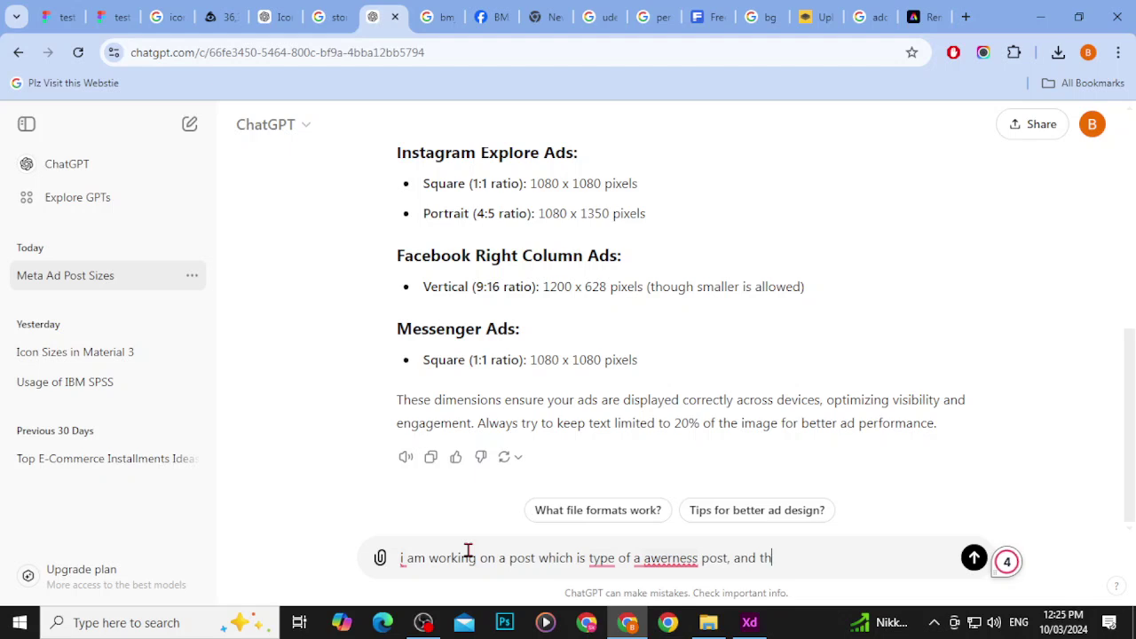
text(is is industry where th)
key(BackSpace)
key(BackSpace)
text(here they teach)
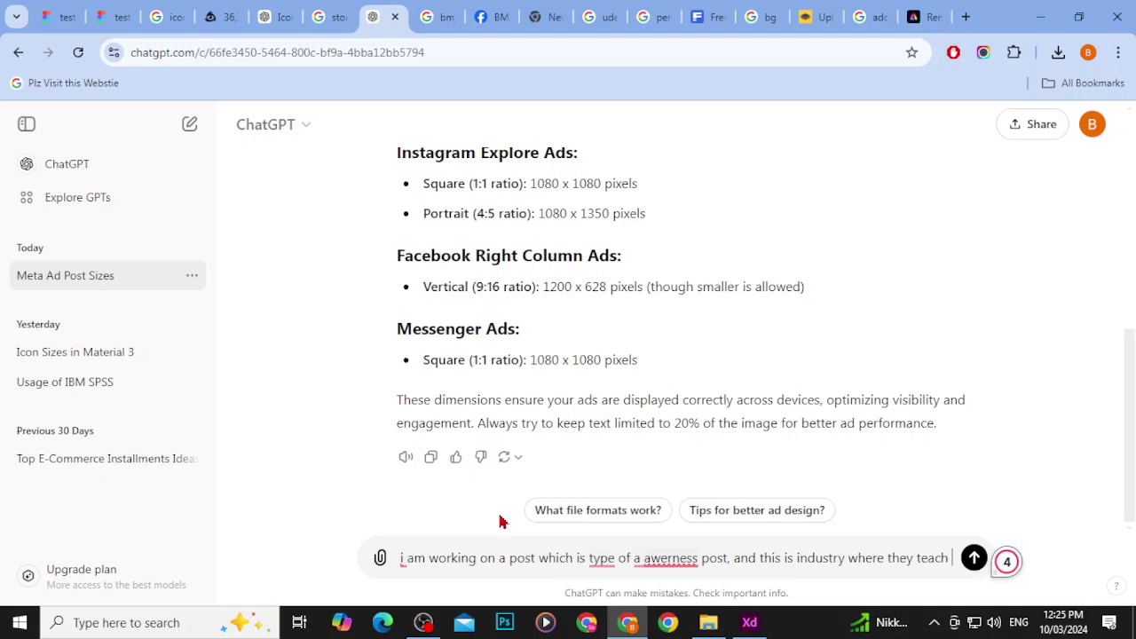
text( onl;ineine)
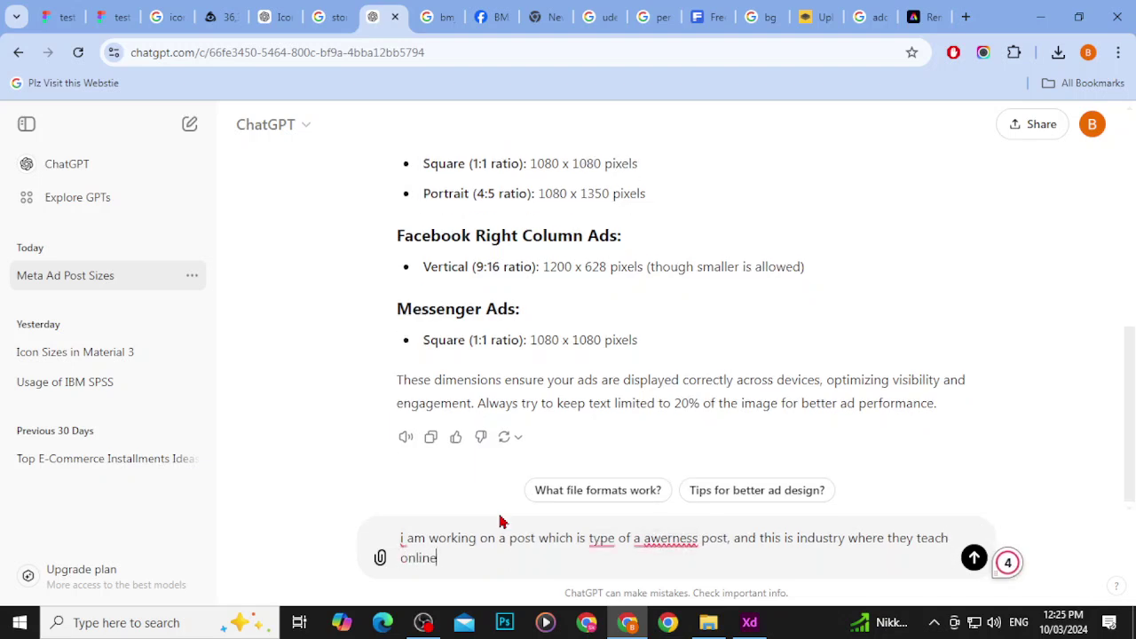
text( courts in low prices lik)
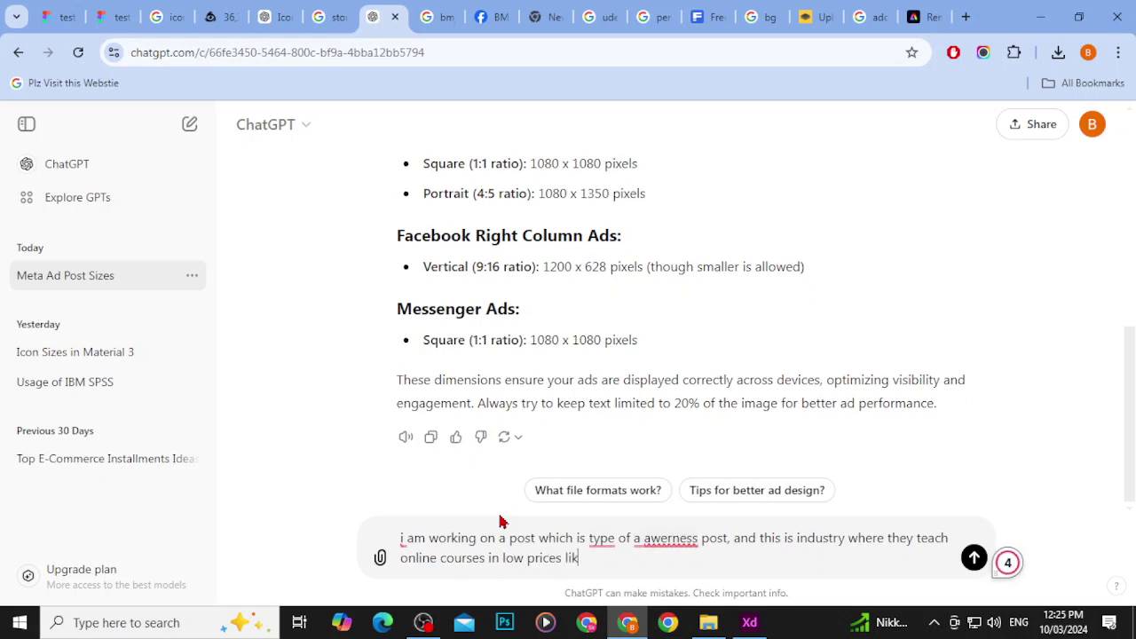
text(e starting from 99)
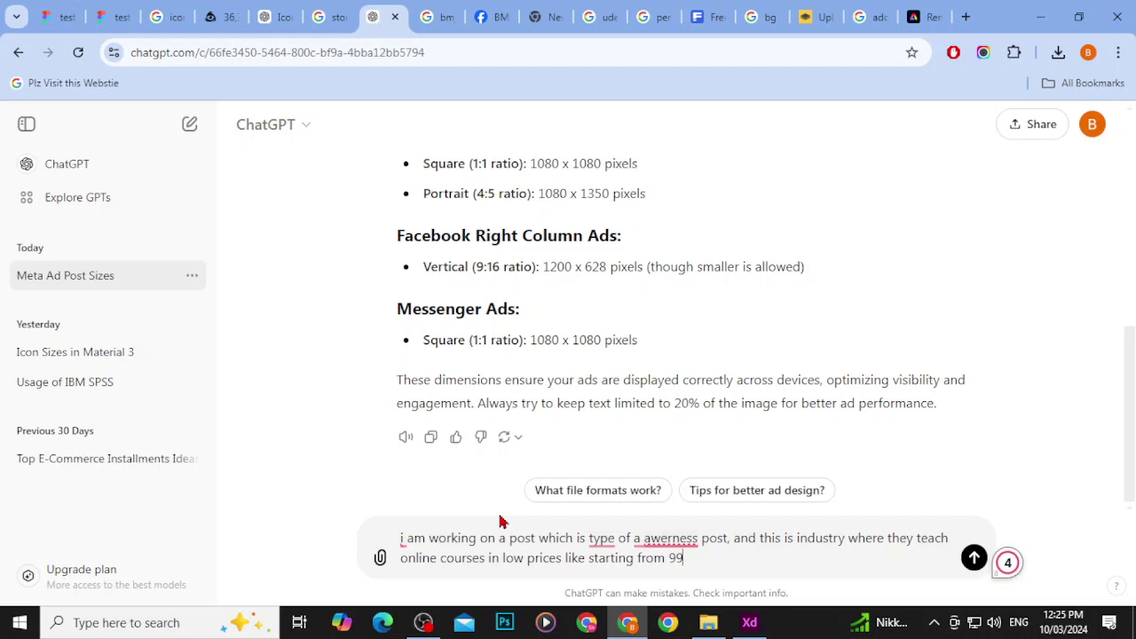
text(9 Pakistani rupees,)
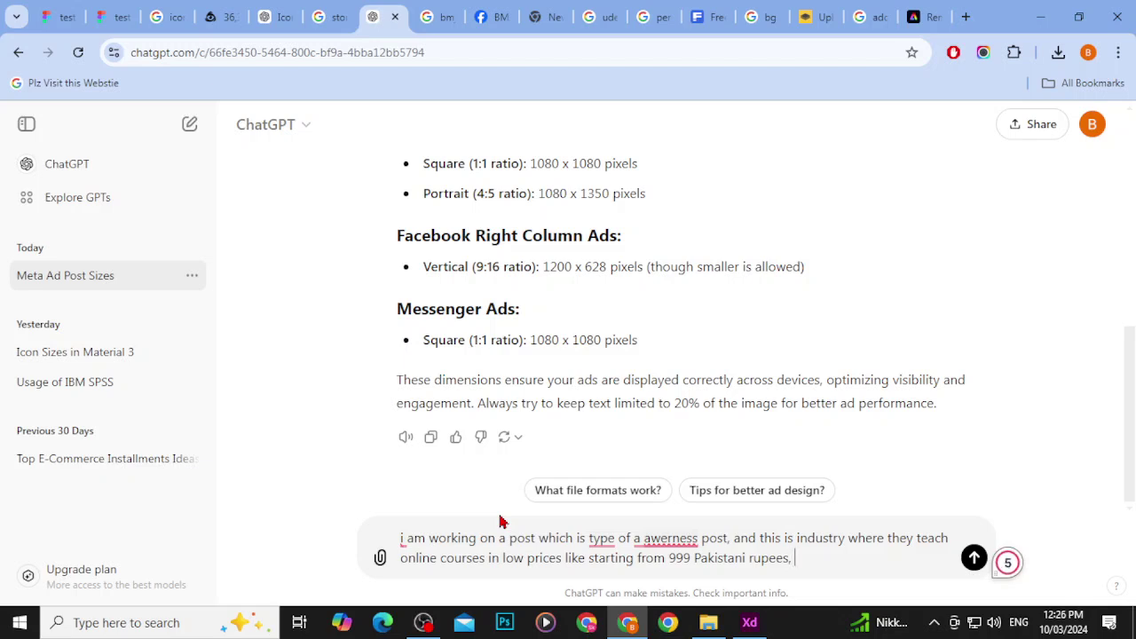
Step: Add the request "i want a headline for this which should attract the learners" to the message
text(i)
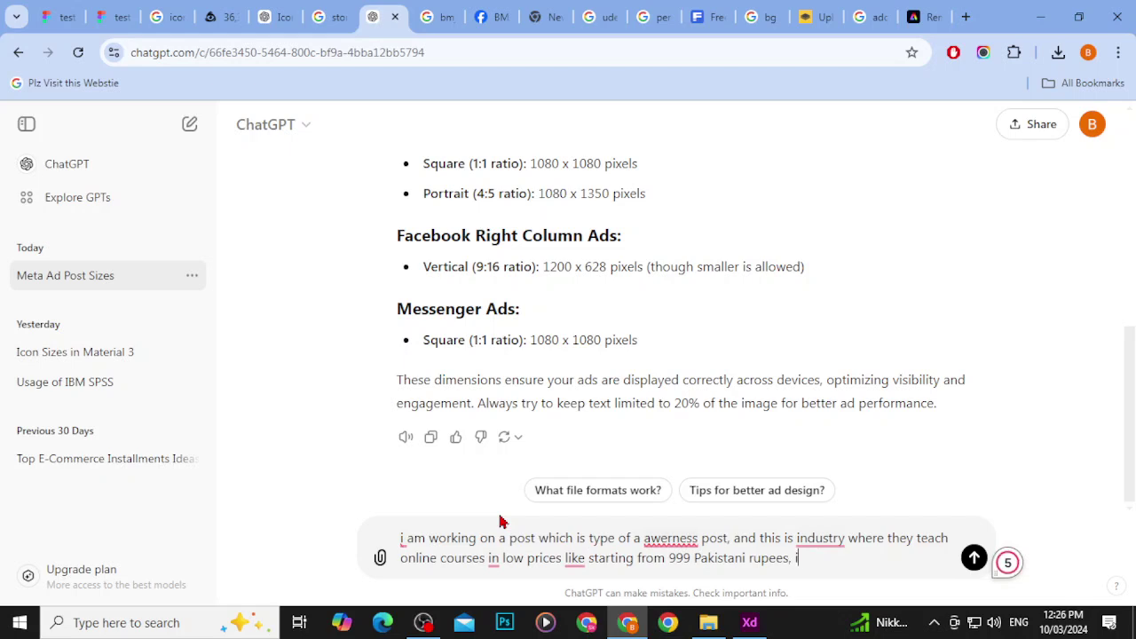
text( want)
text( ahead;li)
text(line fo)
text(r )
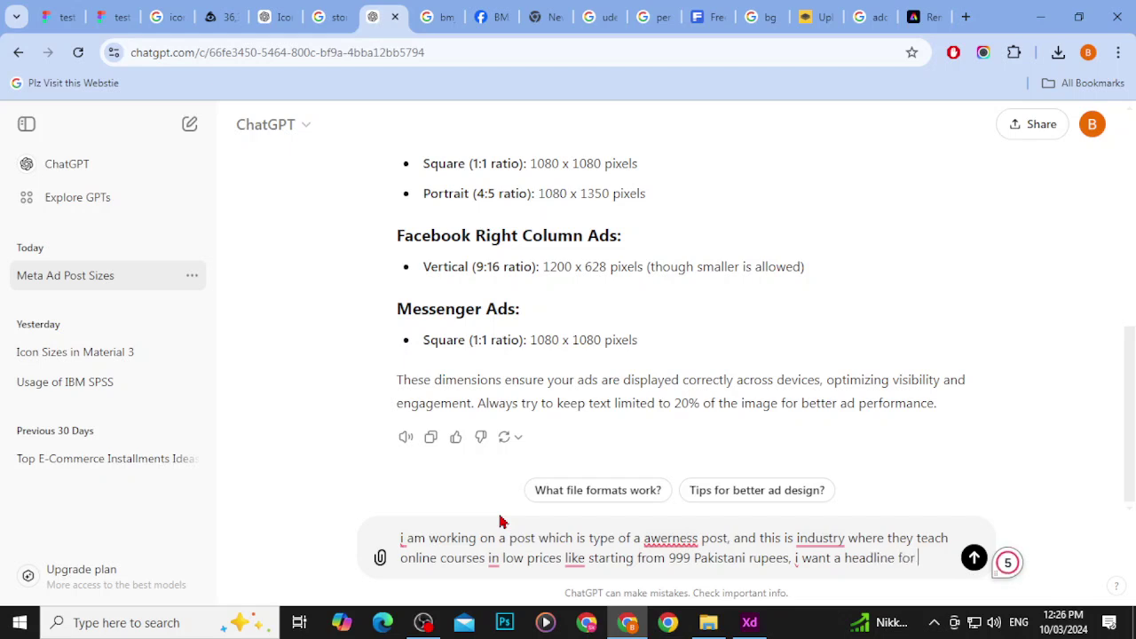
text(this which sh)
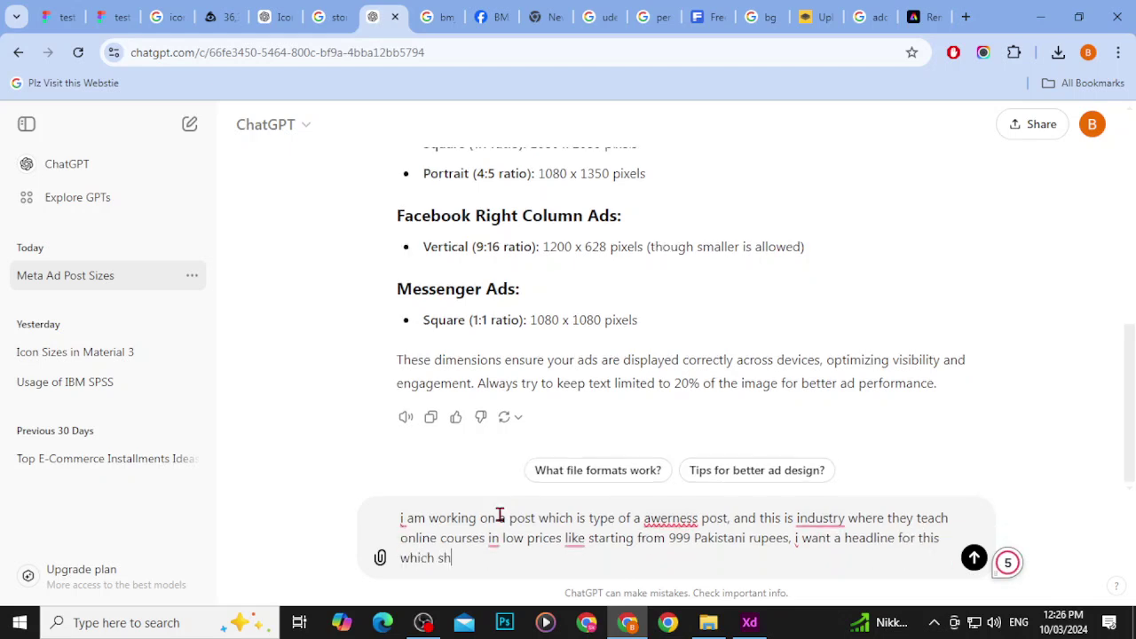
text(ould be directed)
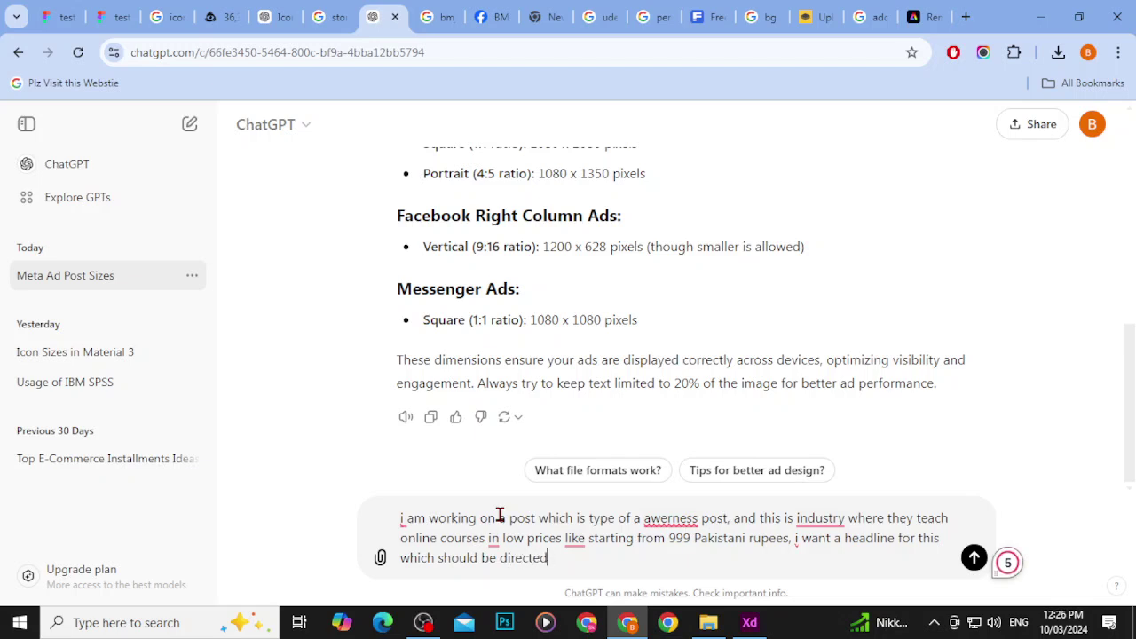
key(BackSpace)
key(BackSpace)
key(BackSpace)
key(BackSpace)
key(BackSpace)
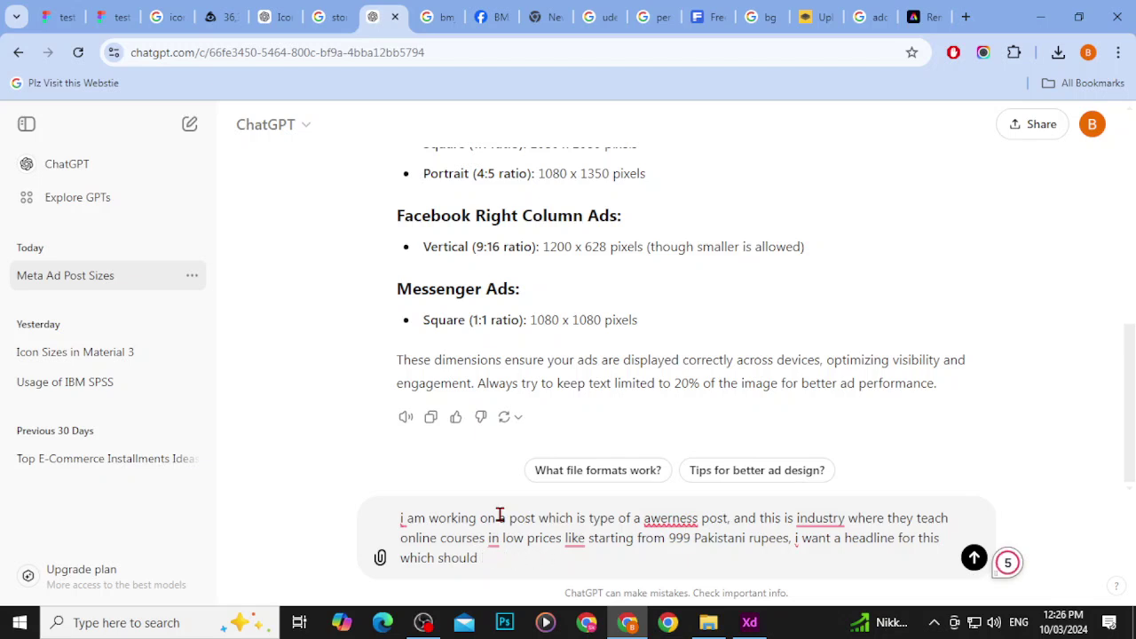
text(a)
text(ttraactive)
key(BackSpace)
key(BackSpace)
key(BackSpace)
key(BackSpace)
key(BackSpace)
key(BackSpace)
text(ct the learners)
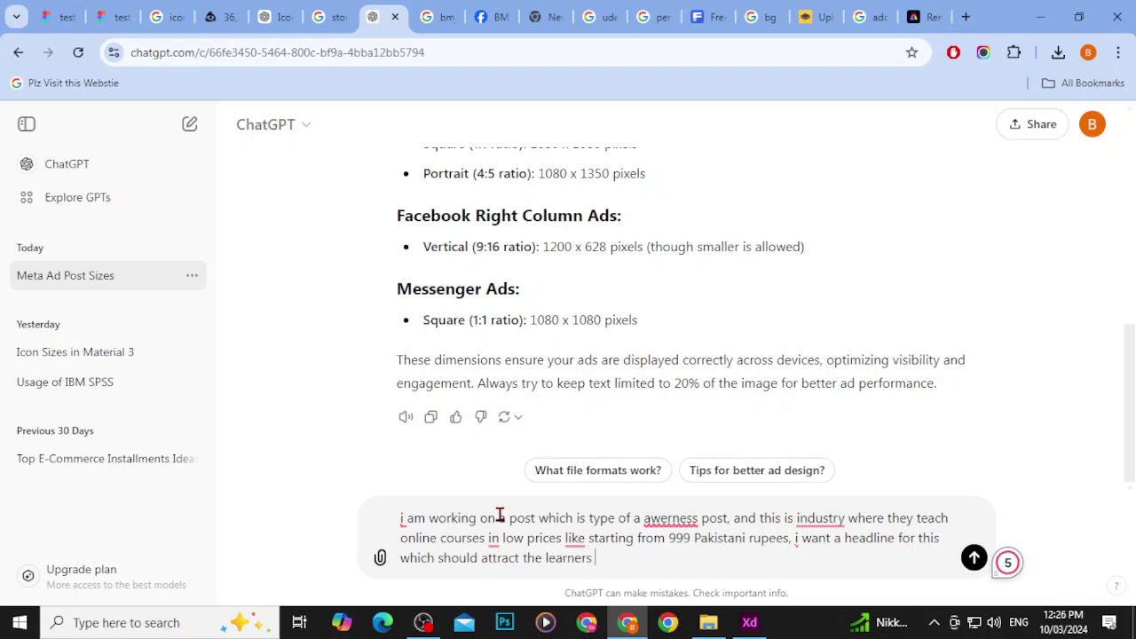
Step: Extend the headline request with "and it should be catchy and also easy english," and start a new line
text( and it)
key(BackSpace)
text(it should be catch)
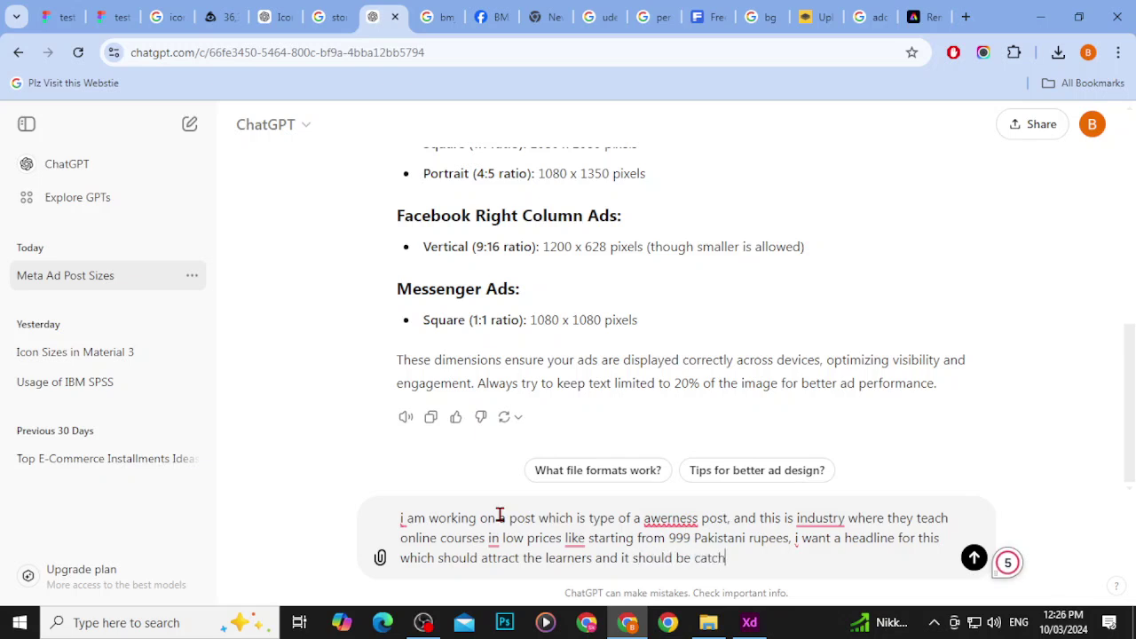
text(y and also easy english,)
key(shift+Return)
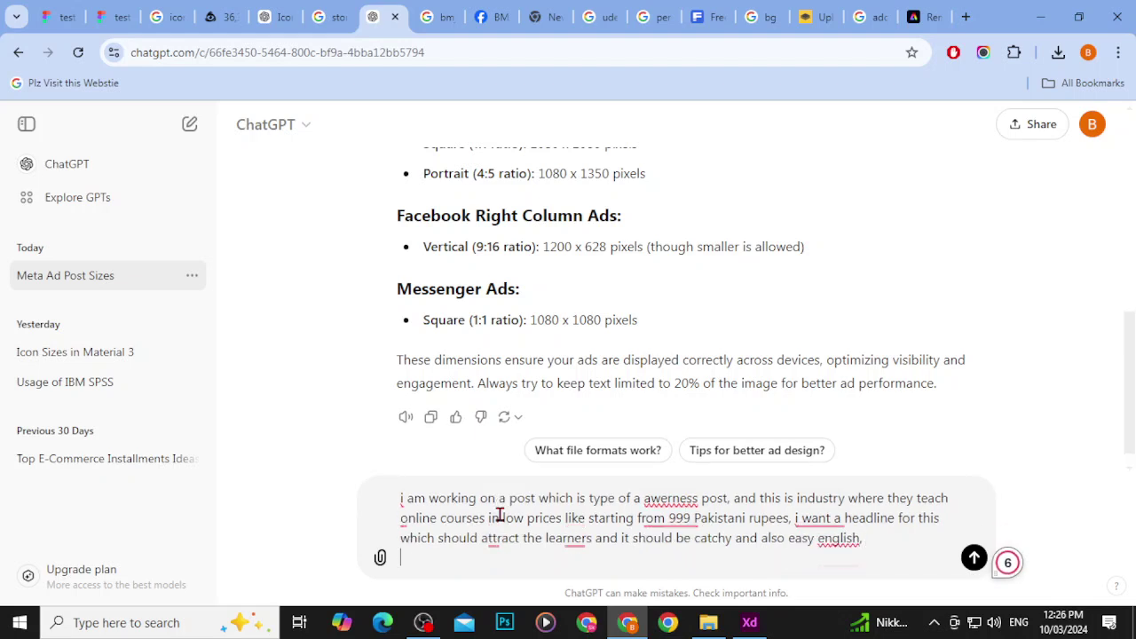
Step: Add the line "and it should grab attention in 3 seconds as we all know the attention span of users and customers." to the message
text(and it should )
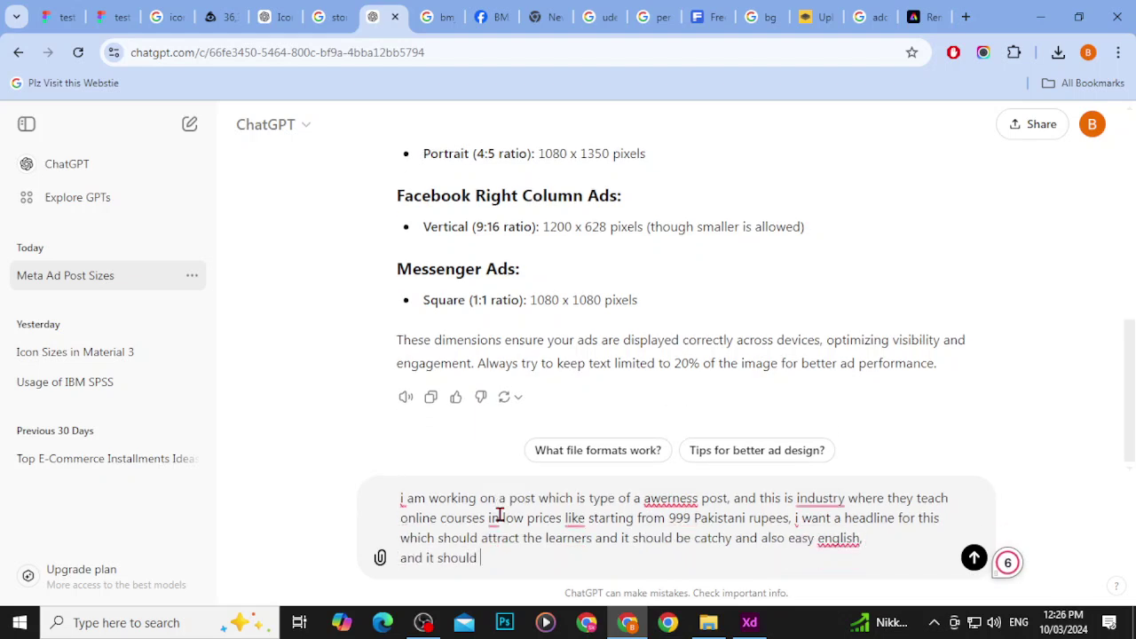
text(grab attent)
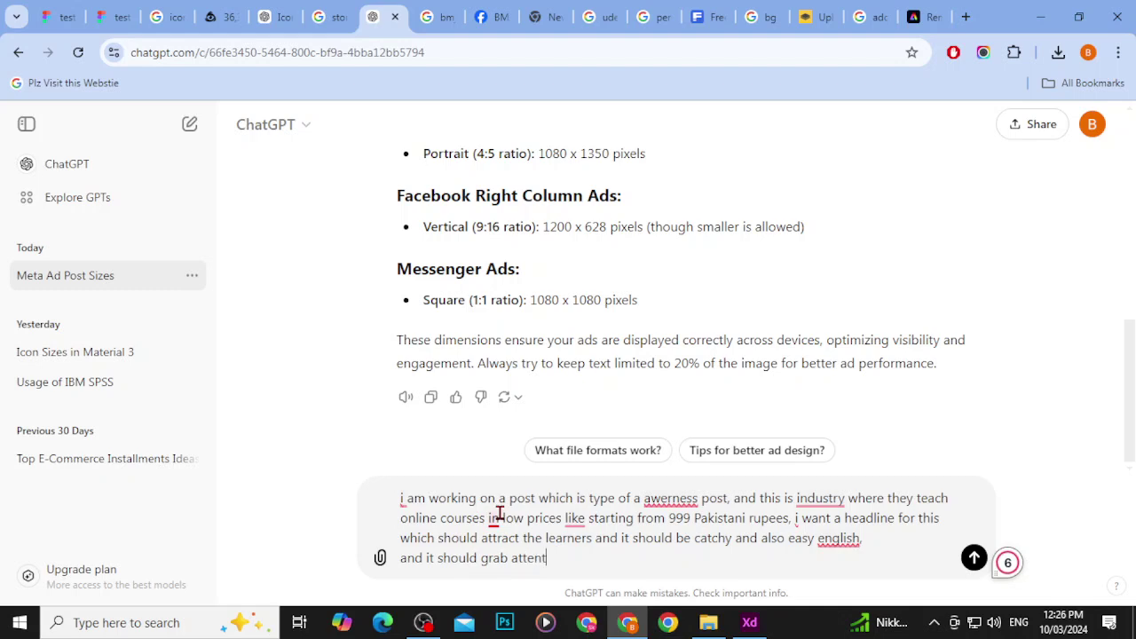
text(ion in 3 sec)
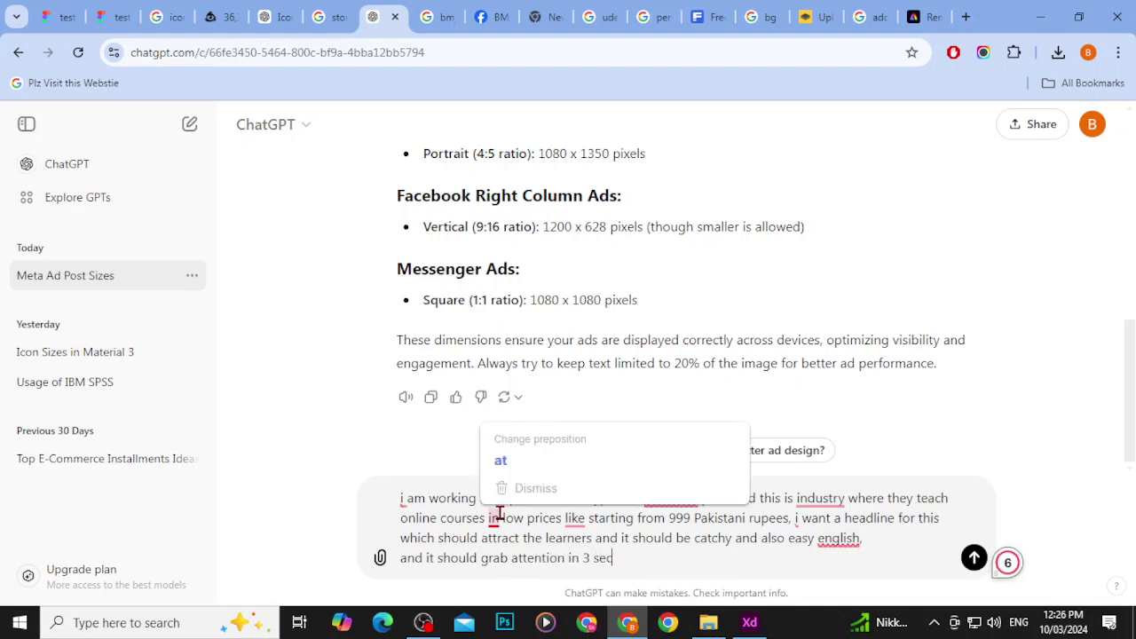
text(onds as we all know th)
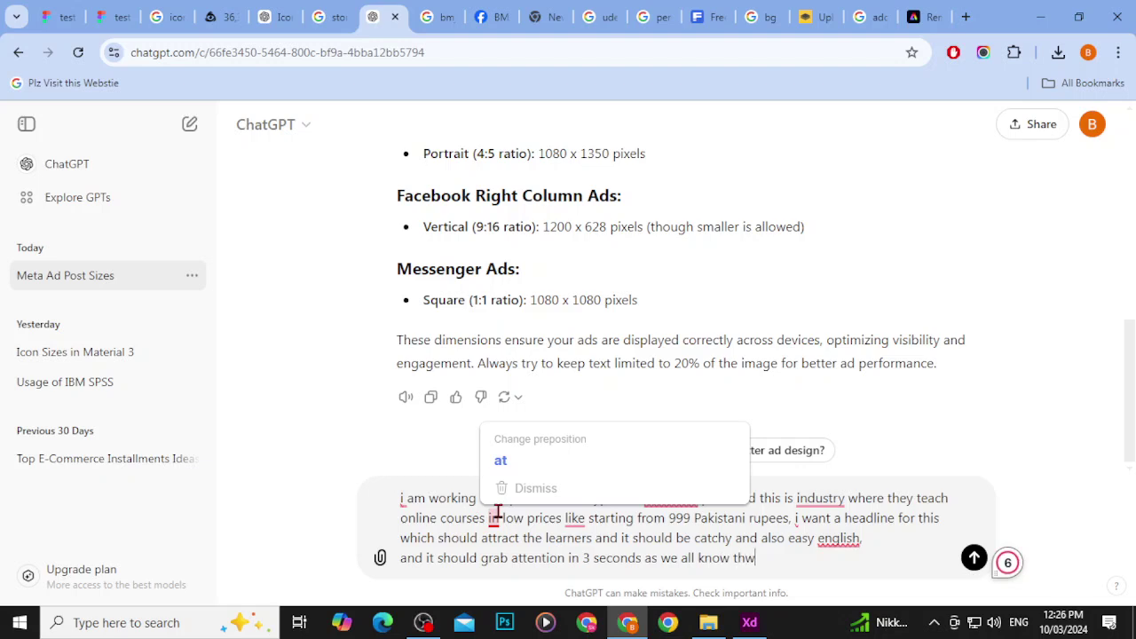
text(e attention span of)
key(BackSpace)
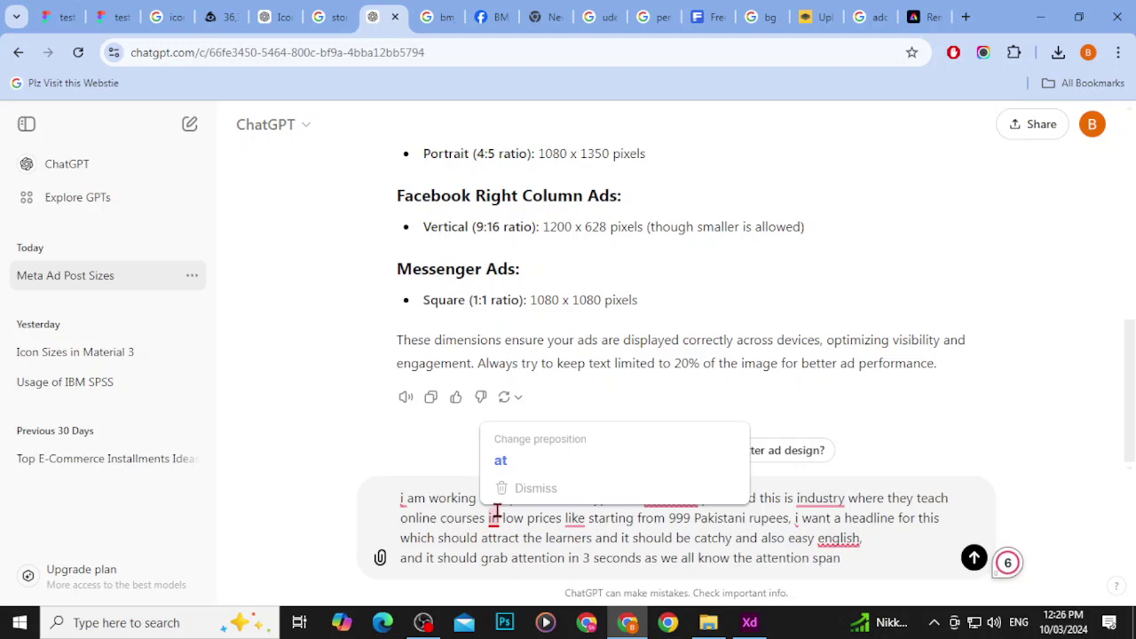
text(of users)
text( and cus)
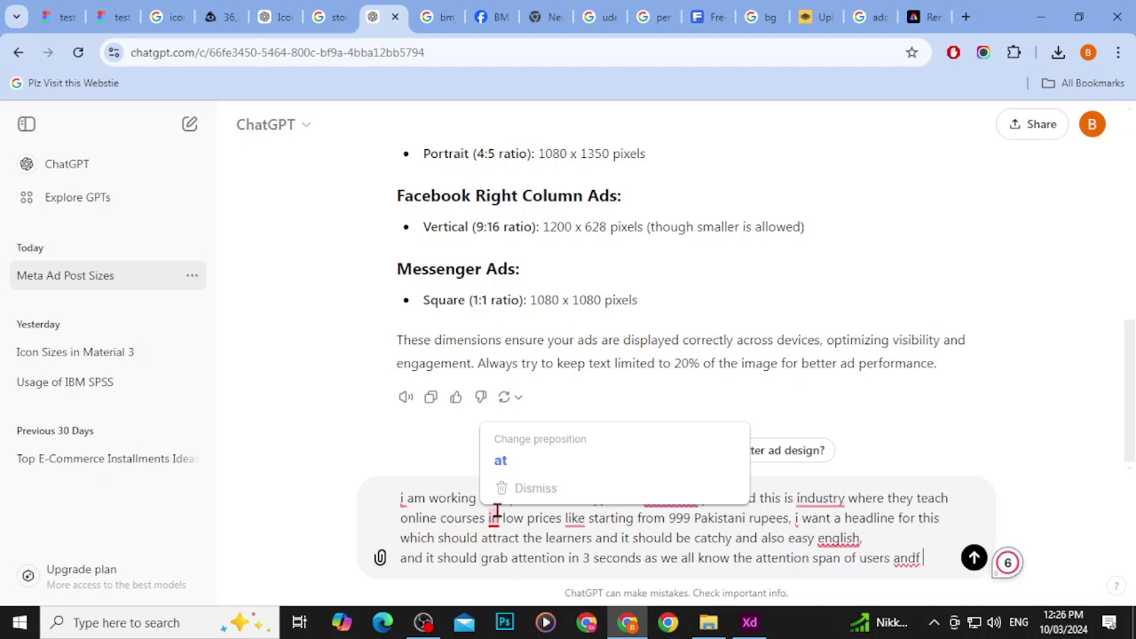
text(tomers)
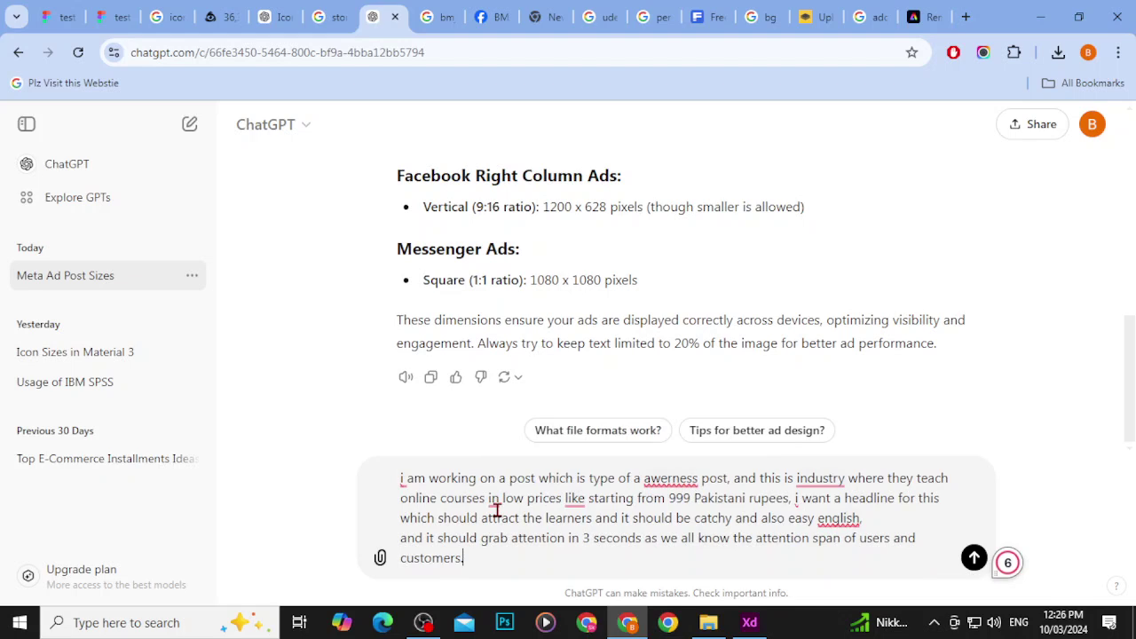
text(.)
key(shift+Return)
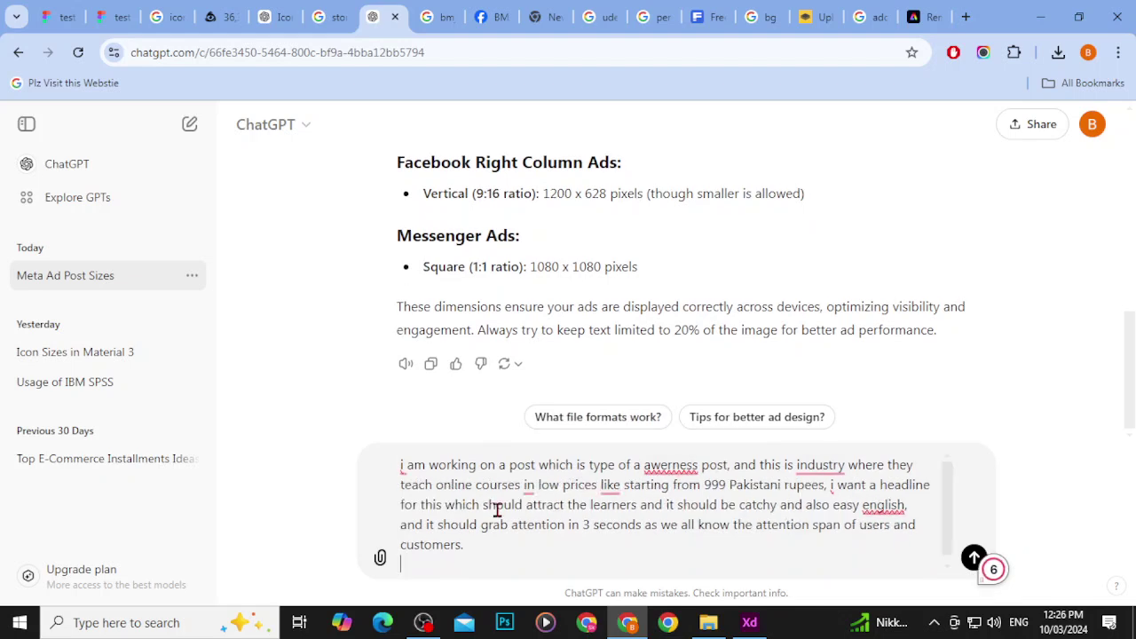
Step: Add the line "and it should be short but also leave complete impact, context, and understanding." to the message
text(so)
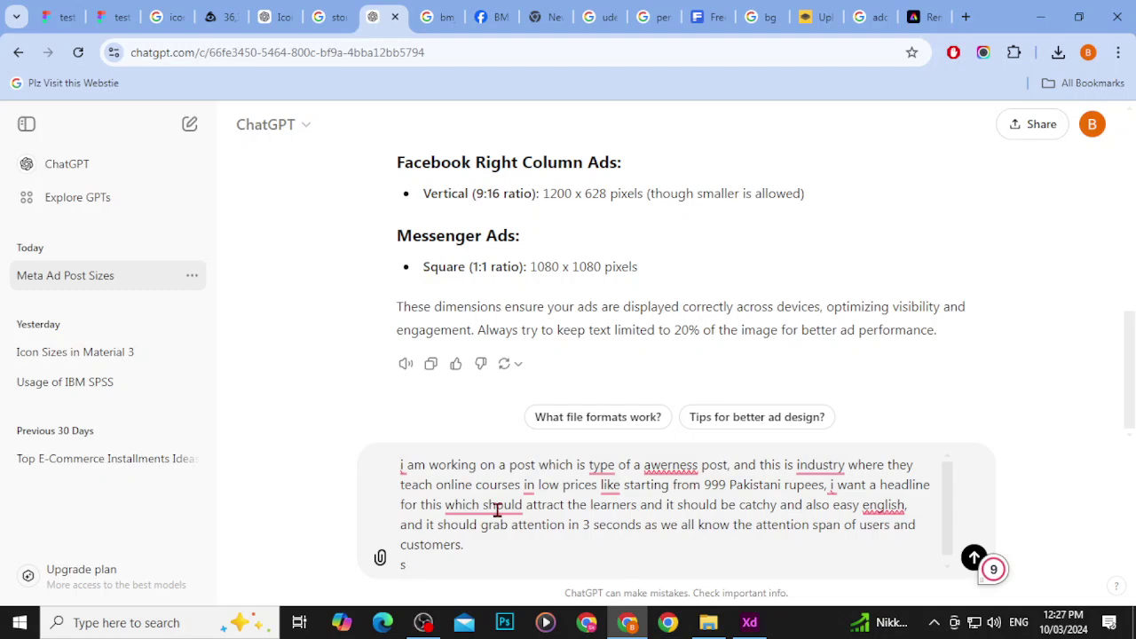
key(BackSpace)
text(and it should be short )
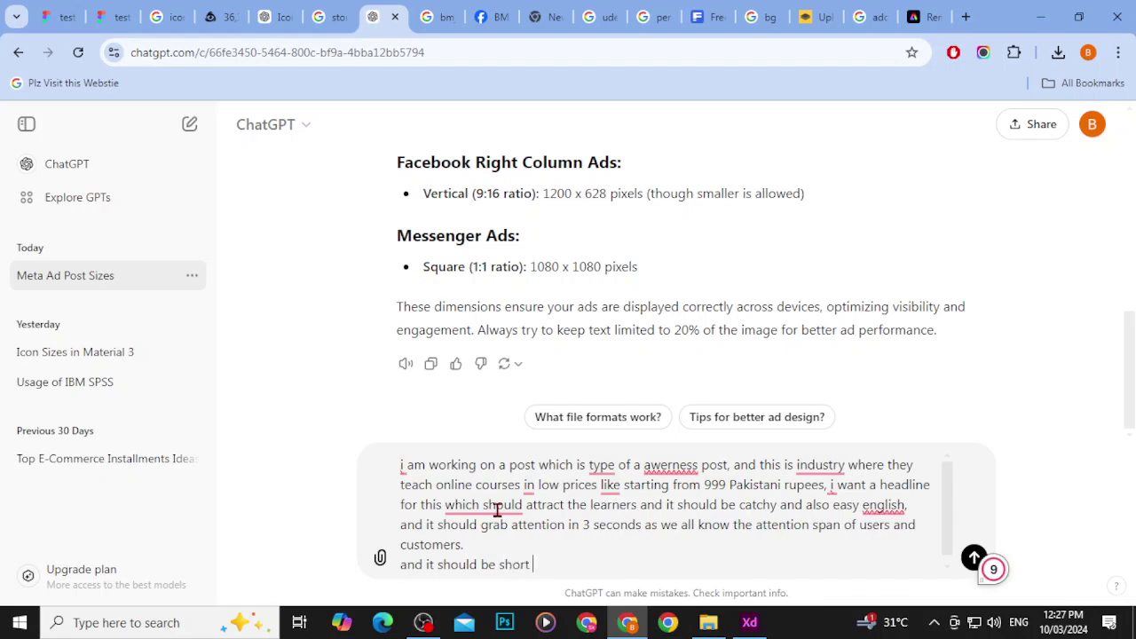
text(but also leave complete i)
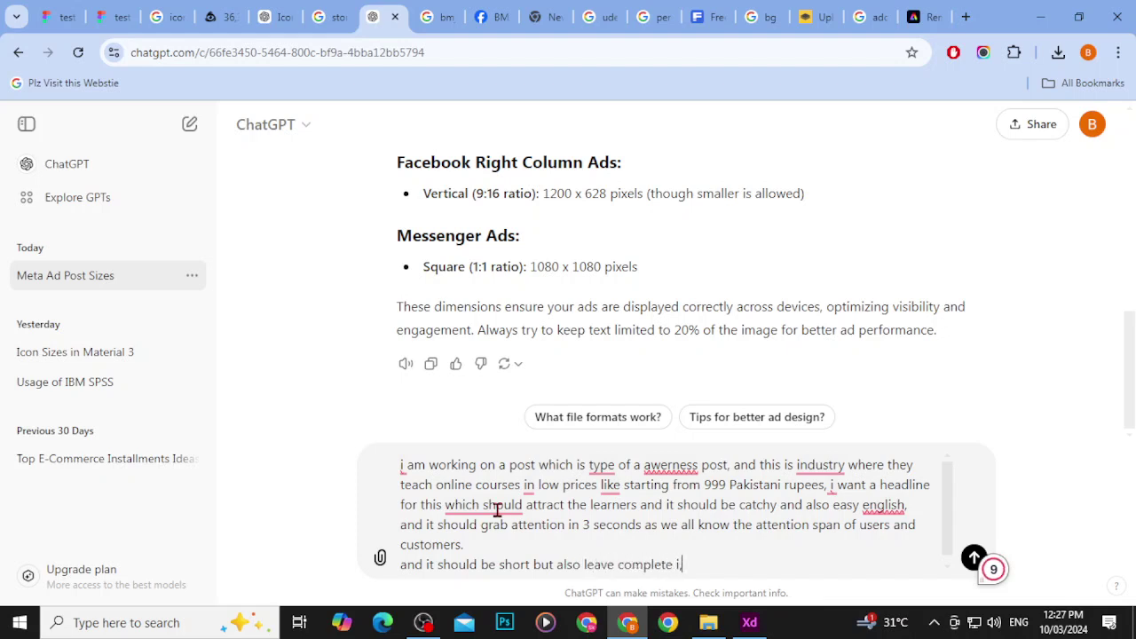
text(,mpact)
key(BackSpace)
key(BackSpace)
key(BackSpace)
key(BackSpace)
text(mpacy)
text(, context)
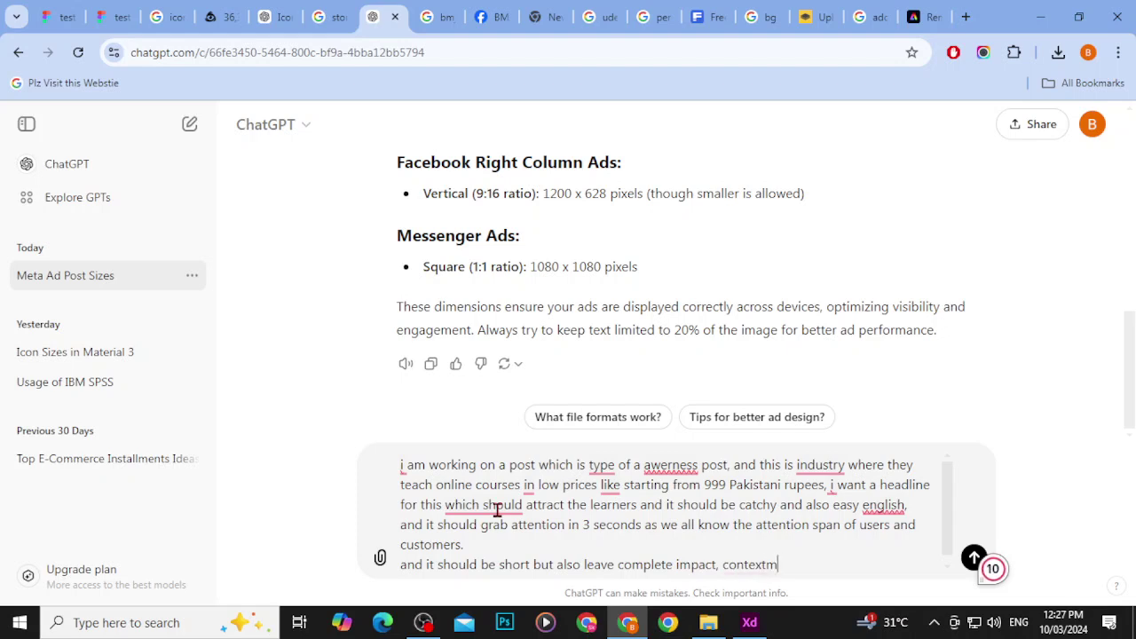
text(, and understanding.)
key(shift+Return)
Step: Add the line "aslo give me the reasons that which one will play vital role?" to the message
text(as)
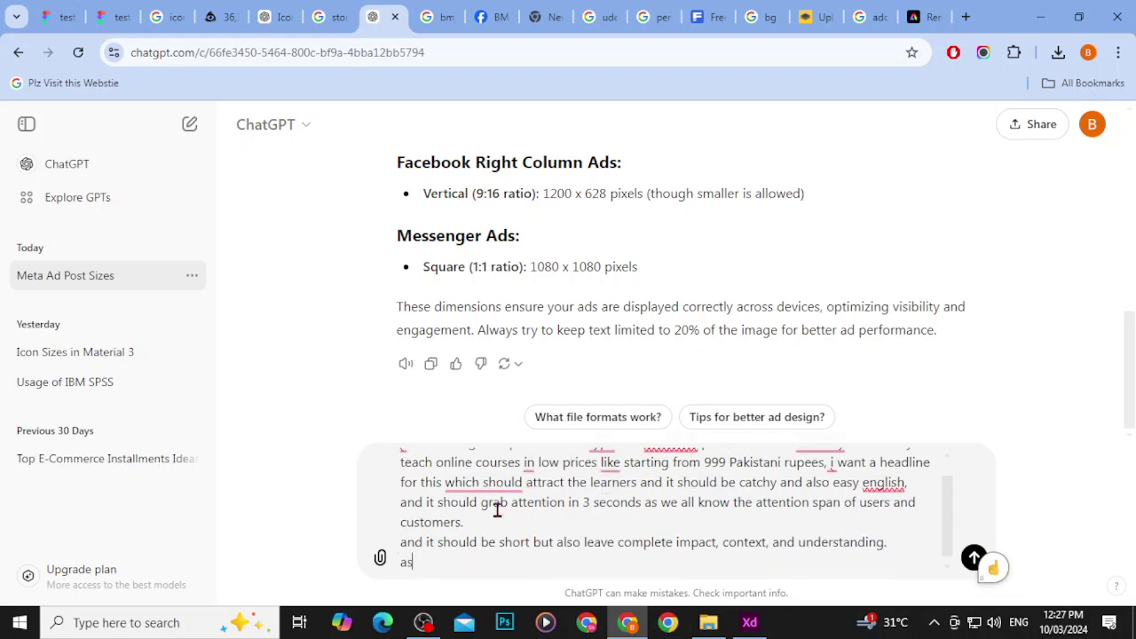
text(lo give me tu)
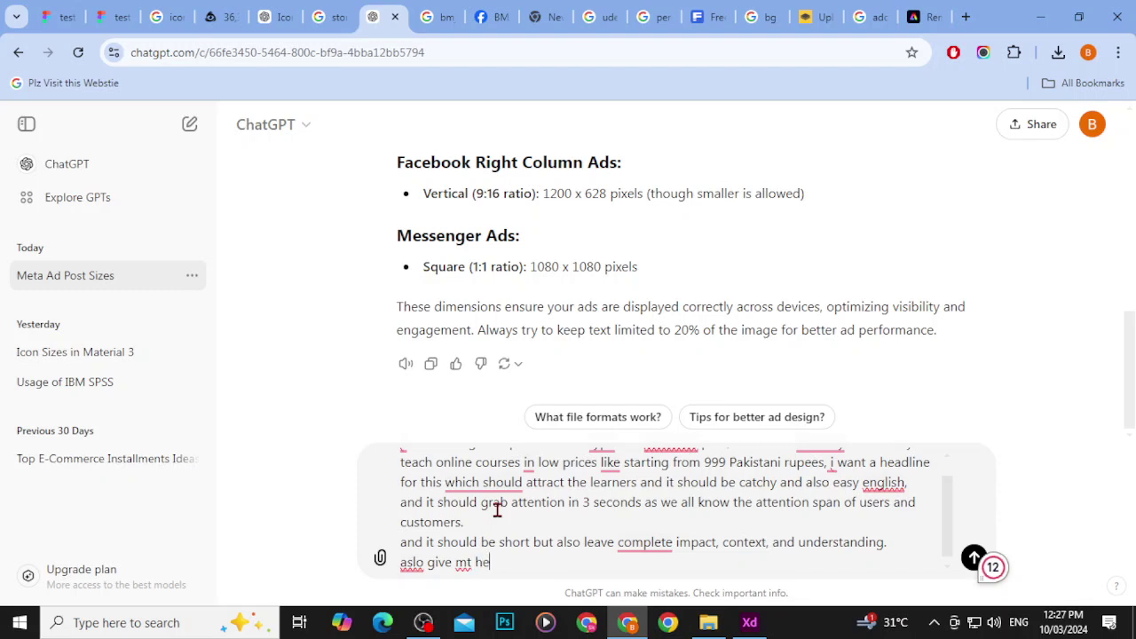
key(BackSpace)
key(BackSpace)
key(BackSpace)
key(BackSpace)
text(e the reaso)
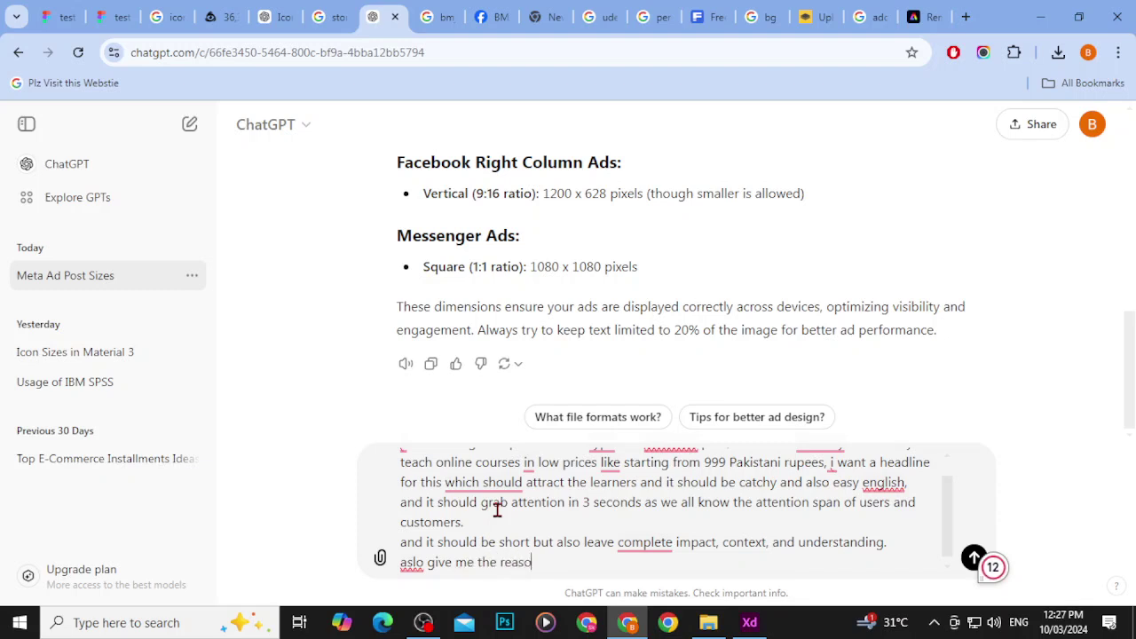
text(ns that which one wil)
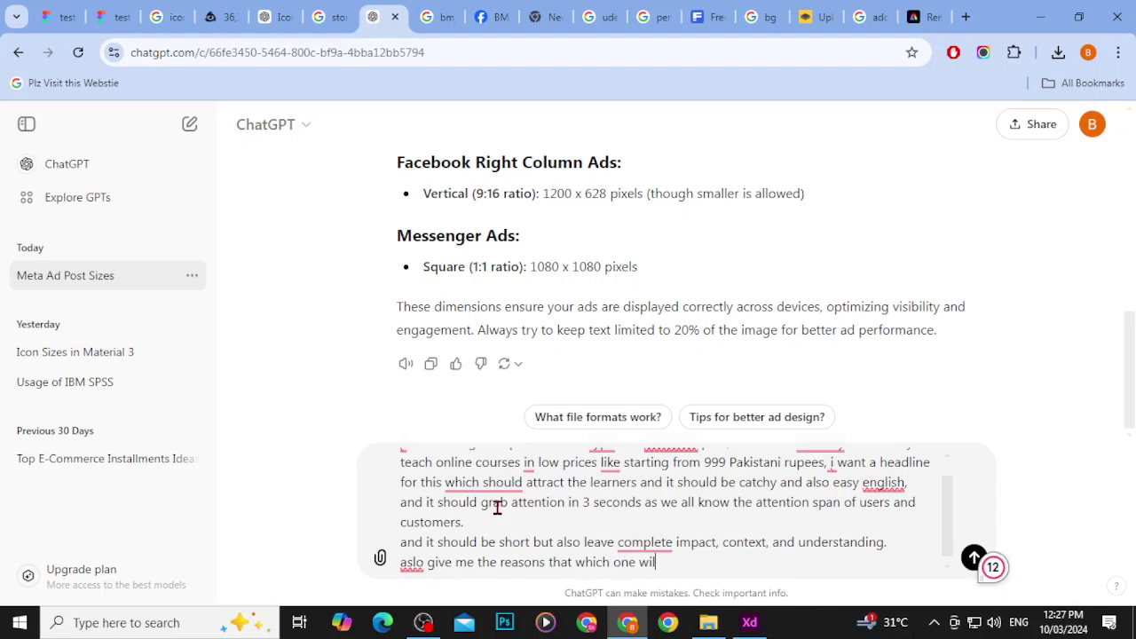
text(l play vital)
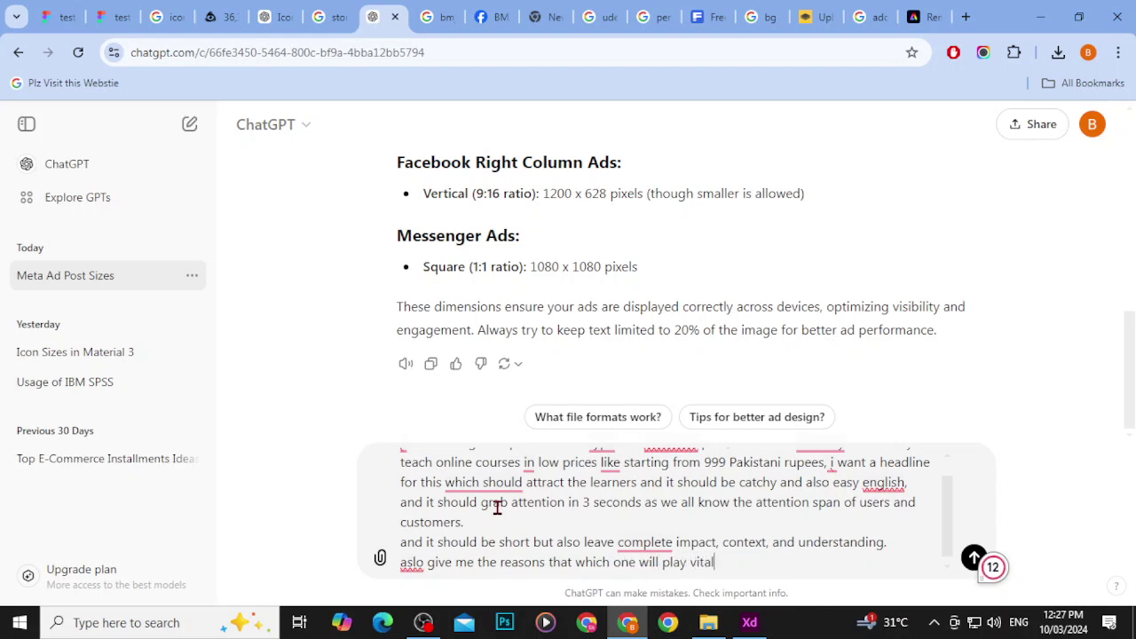
text( role)
key(BackSpace)
text(?)
key(shift+Return)
Step: Finish the message with the line "give me just 3 headlines" and send it
text(gove)
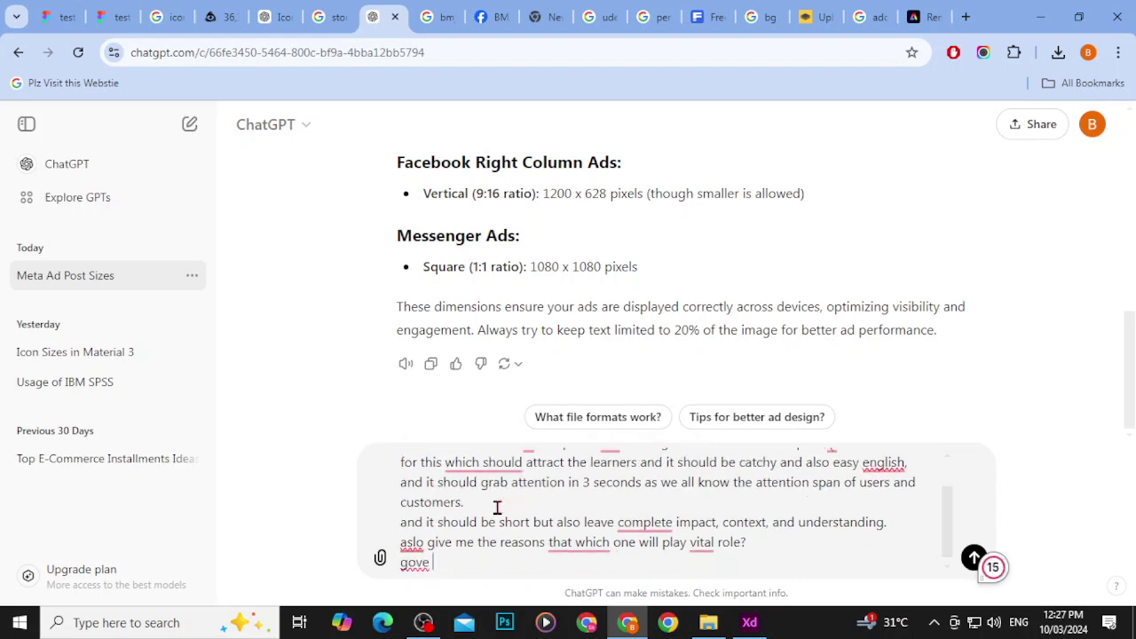
key(BackSpace)
key(BackSpace)
key(BackSpace)
key(BackSpace)
text(ive me )
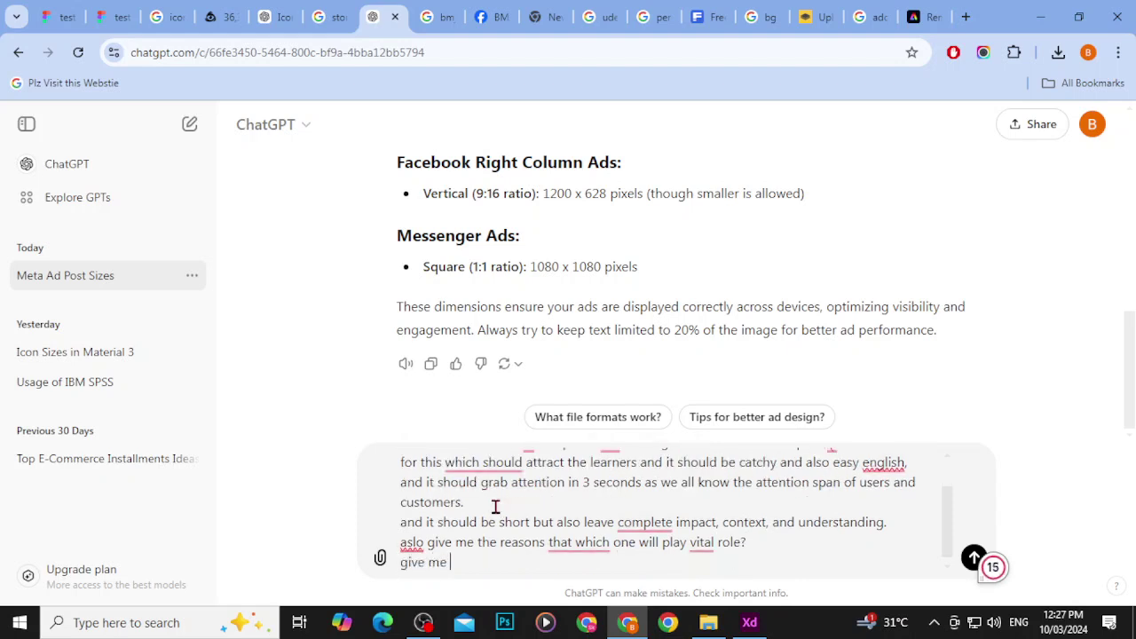
text(just 3 headlines)
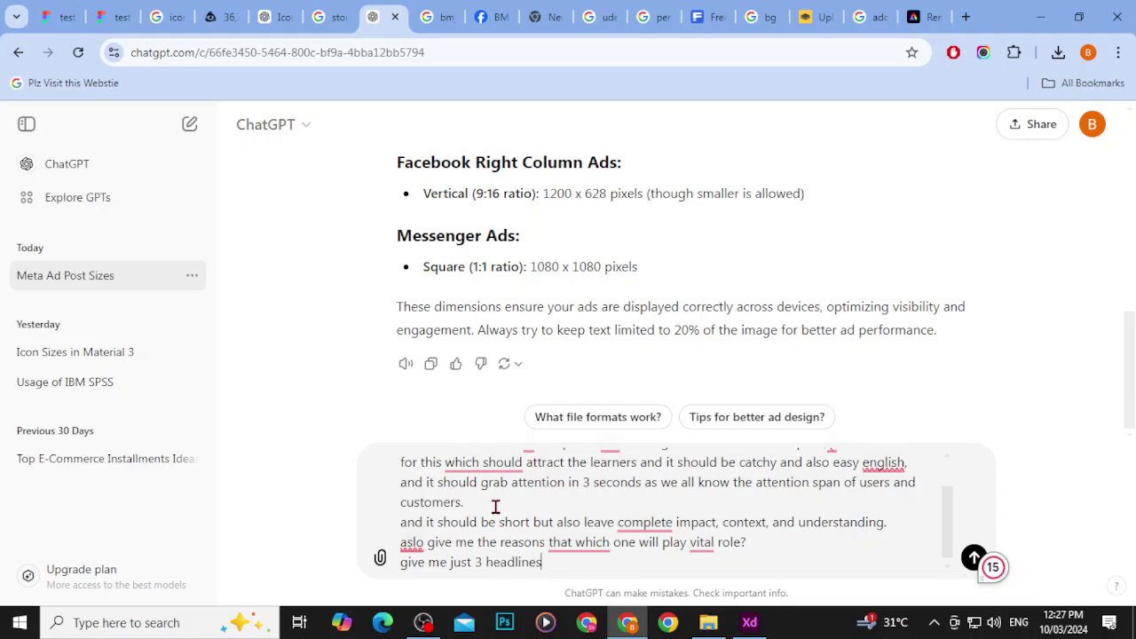
key(Return)
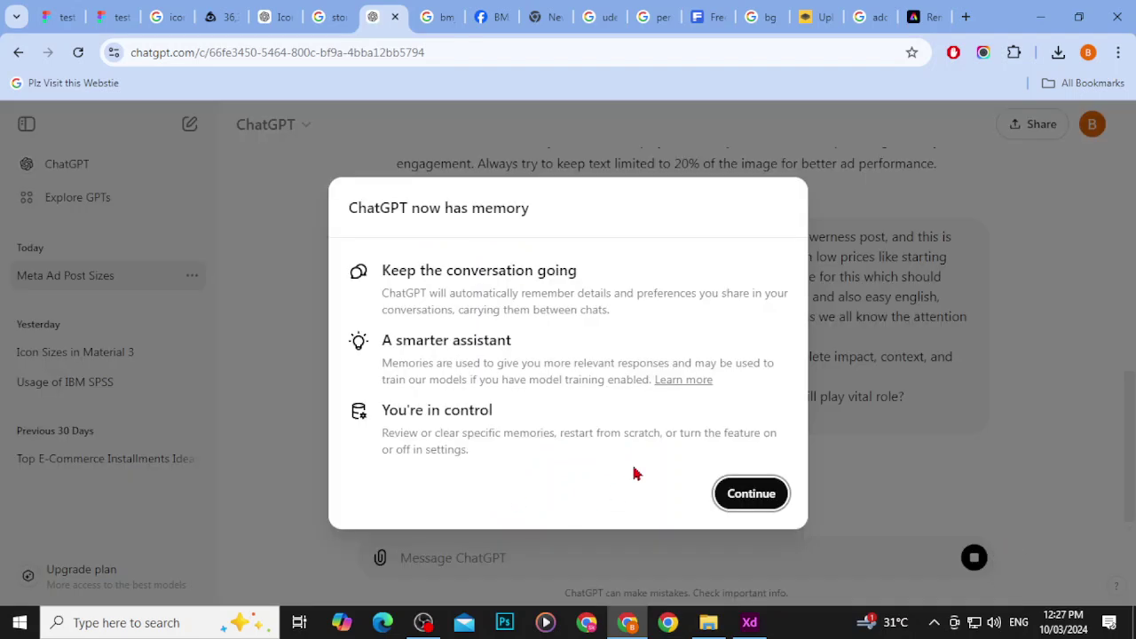
Step: Dismiss the memory notice and read through the three suggested headlines and their reasons
click(741, 494)
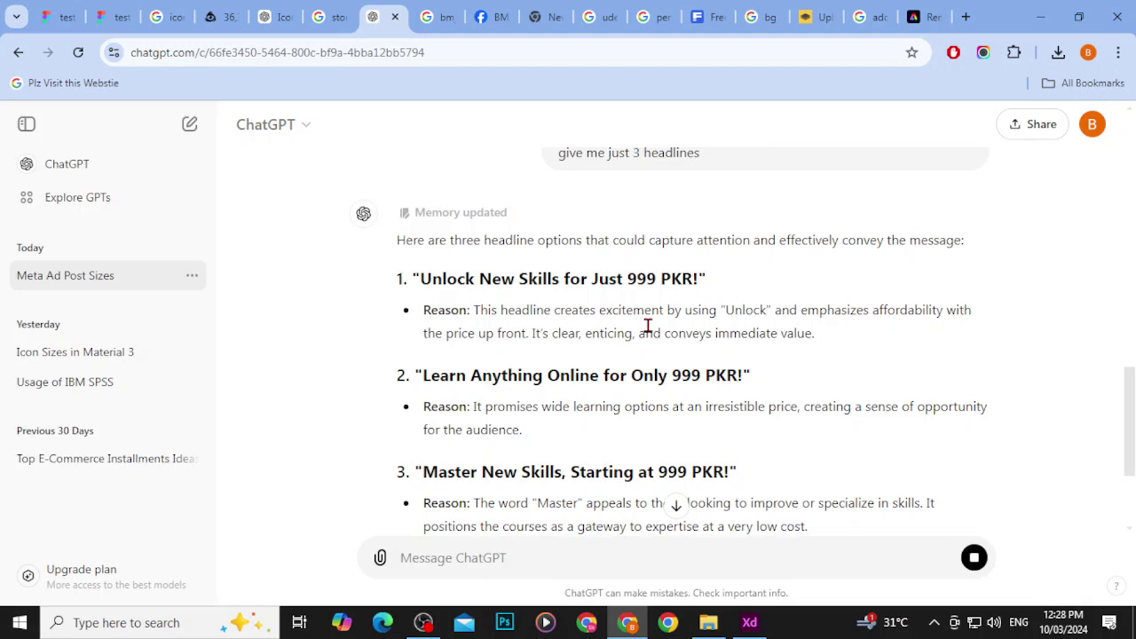
scroll(648, 327, down, 2)
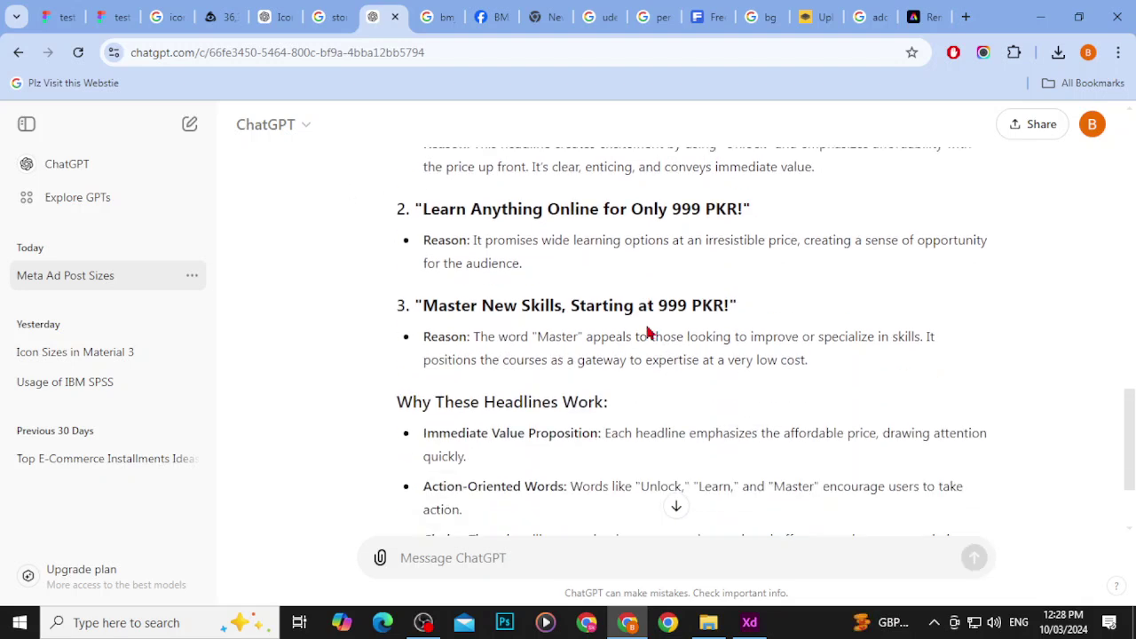
scroll(648, 333, down, 2)
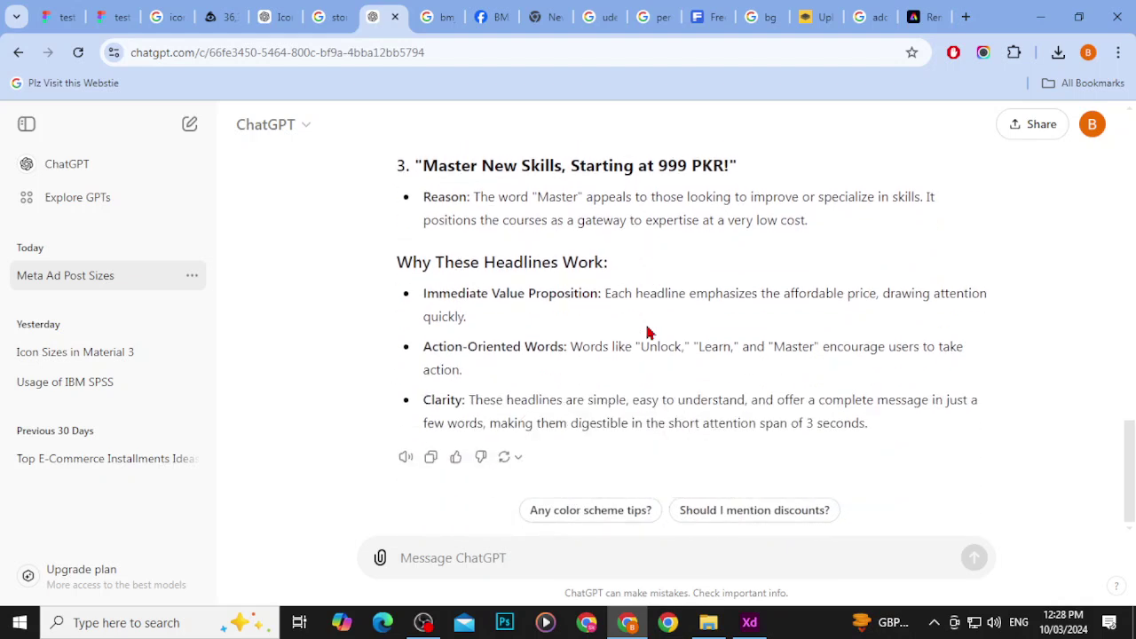
scroll(648, 332, up, 3)
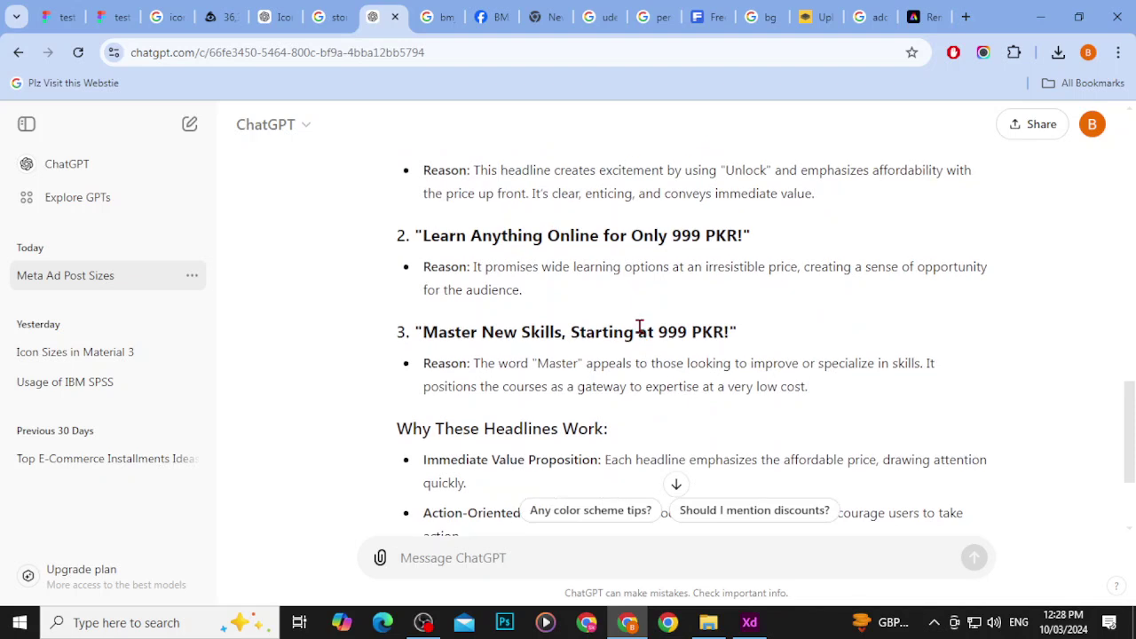
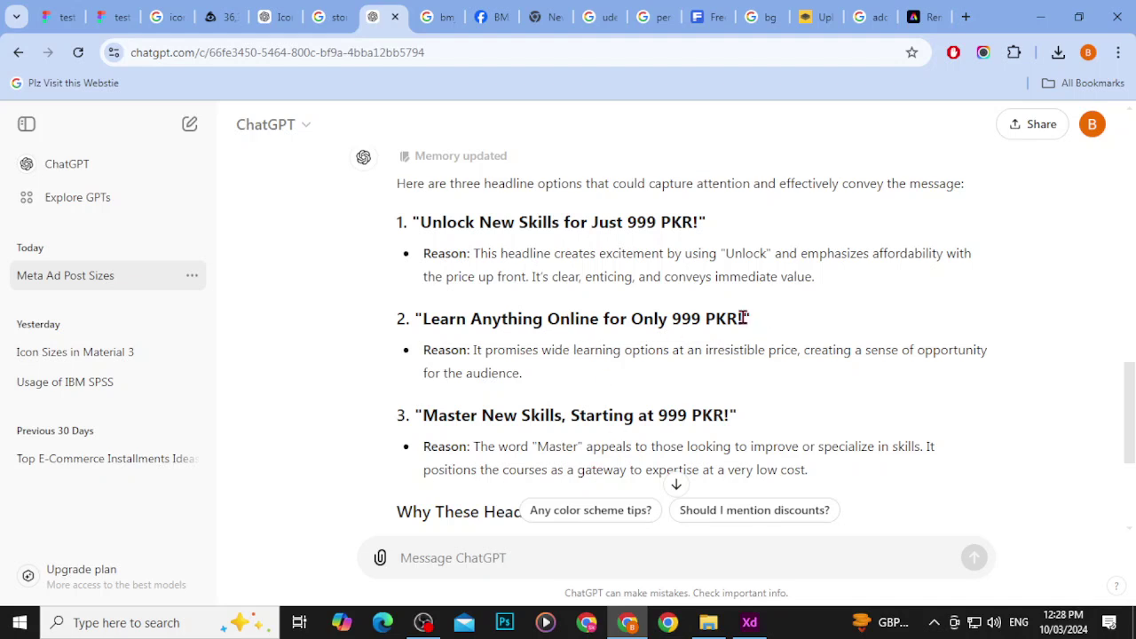
Step: Copy the second headline, "Learn Anything Online for Only 999 PKR!", into a new message and start a new line below it
drag(743, 318, 424, 318)
key(ctrl+c)
scroll(497, 390, down, 3)
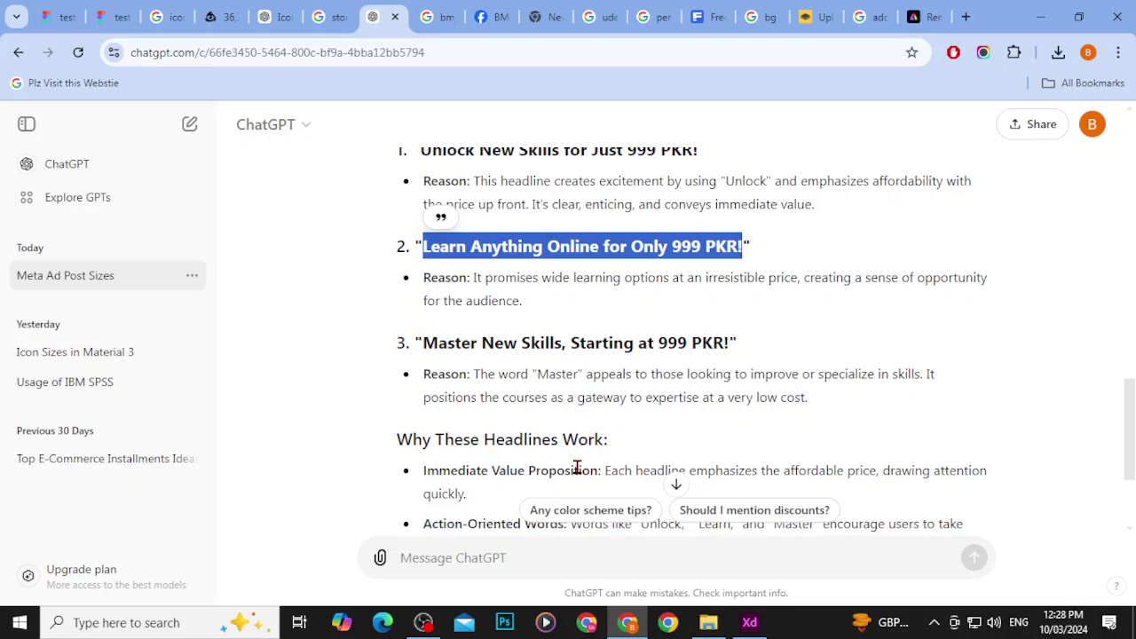
click(531, 564)
key(ctrl+v)
key(shift+Return)
Step: Add "this one is good but we are only offering IT courses. so mention IT word also" below the headline and send the message
text(th)
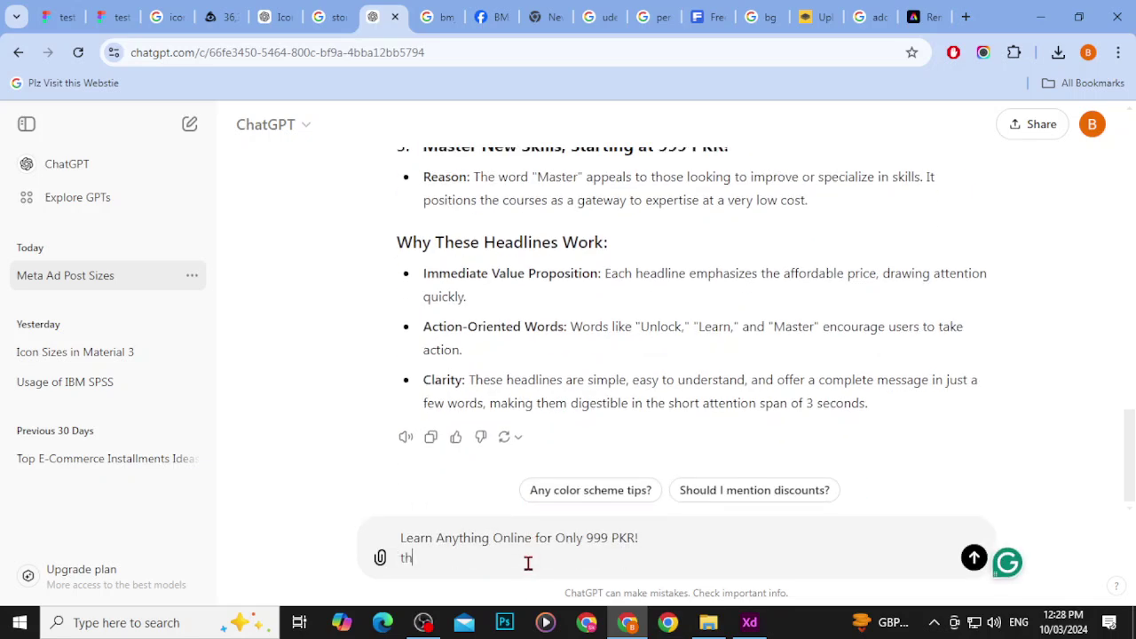
text(is one ty)
key(BackSpace)
key(BackSpace)
text(is good but we)
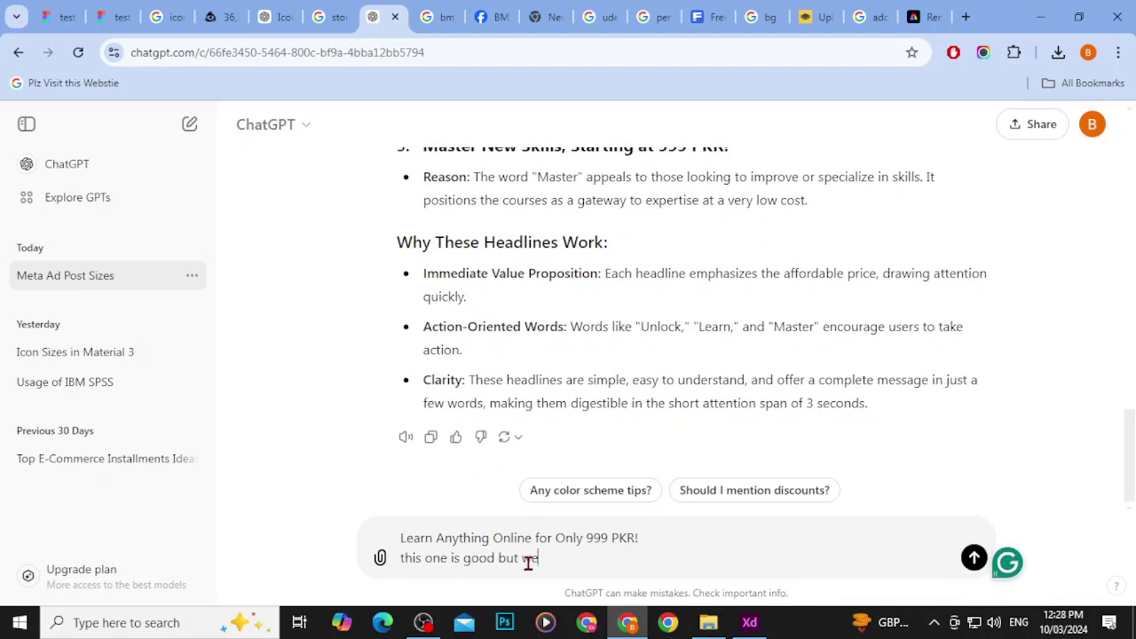
text( are only offetre)
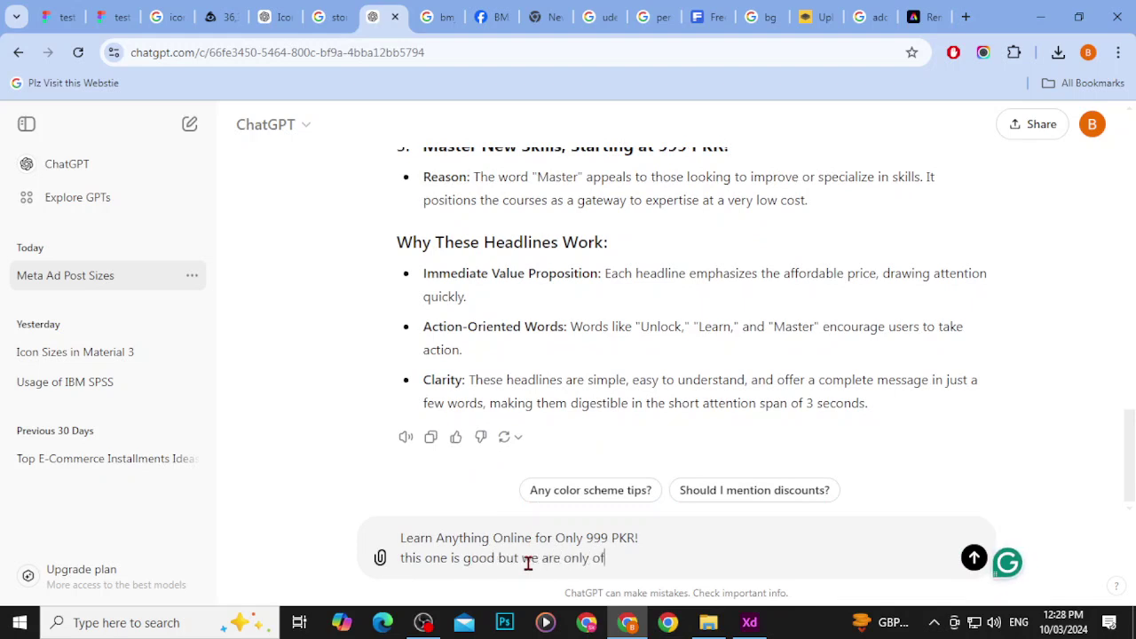
key(BackSpace)
key(BackSpace)
key(BackSpace)
text(ring IT courses. so men)
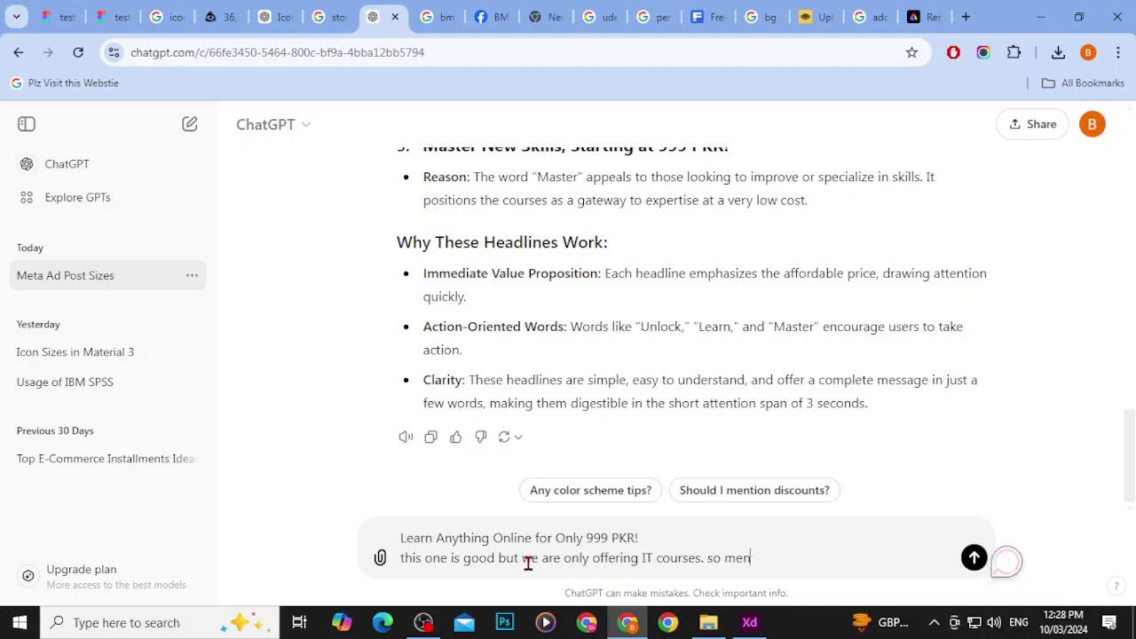
text(tion IT word)
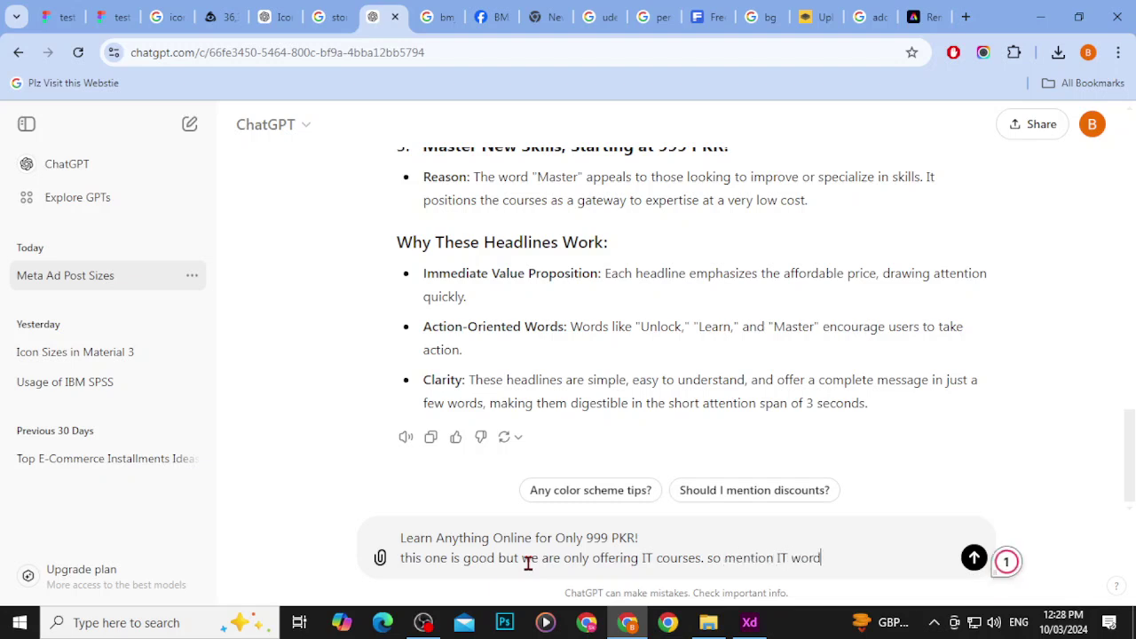
text( also)
key(Return)
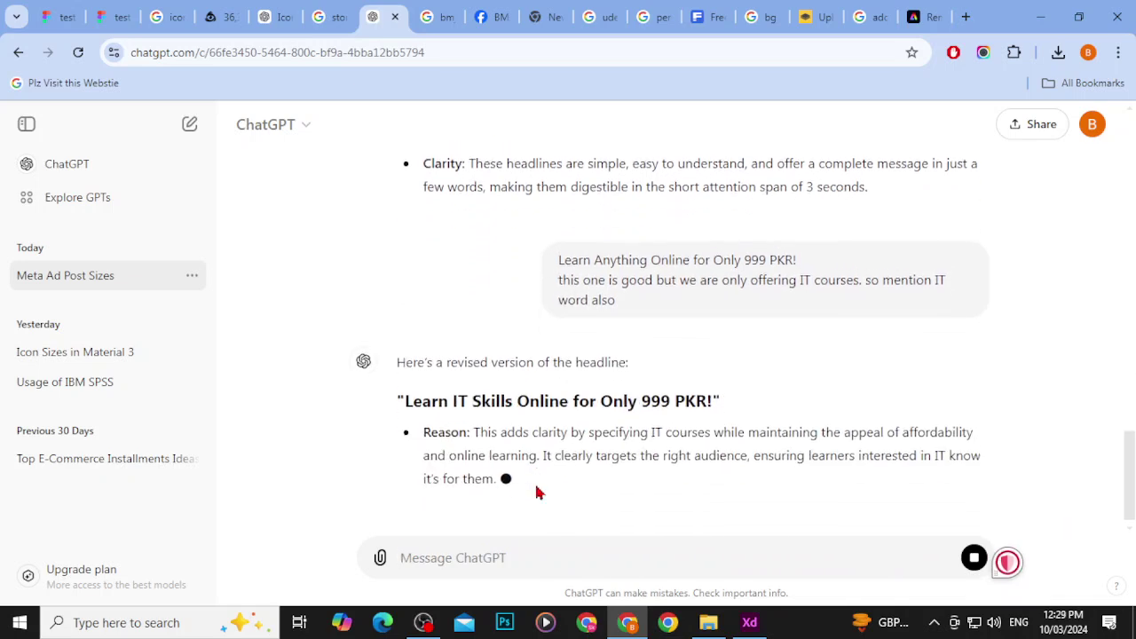
Step: Send the follow-up message "i also liked the word anything so also adjust that"
scroll(546, 485, up, 2)
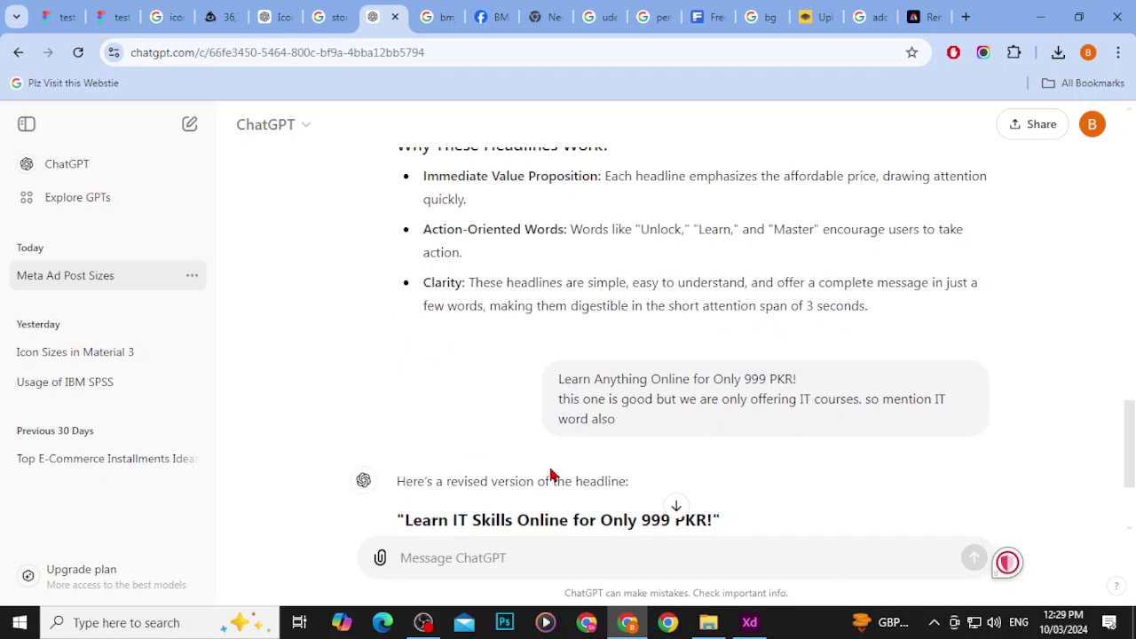
scroll(550, 474, down, 2)
text(i also a)
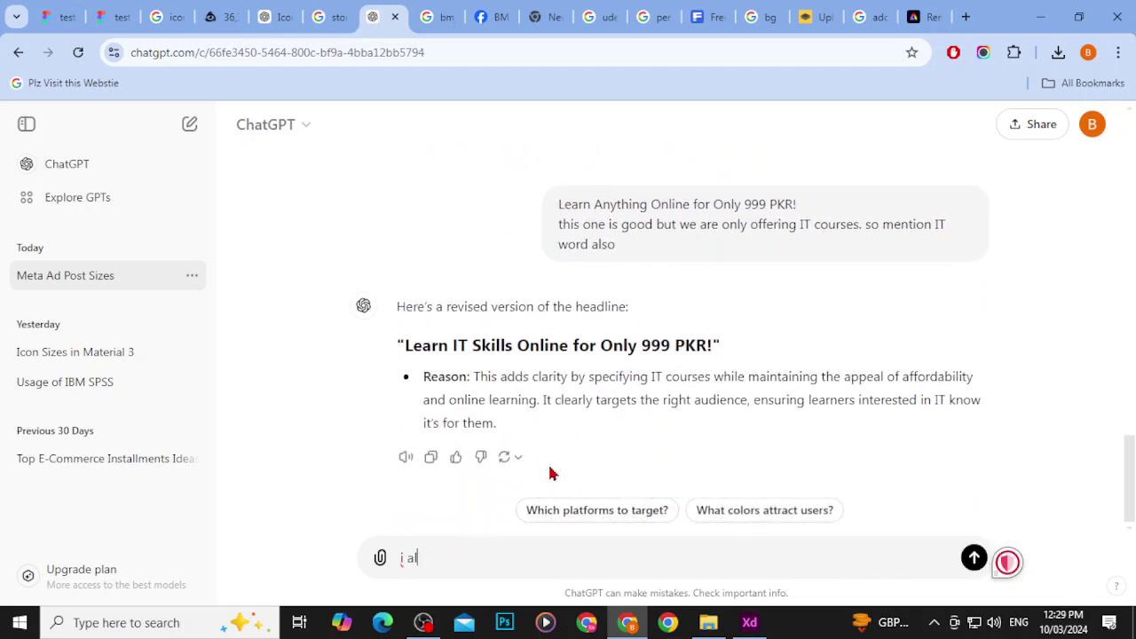
key(BackSpace)
text(liked the qwor)
key(BackSpace)
key(BackSpace)
key(BackSpace)
key(BackSpace)
text(wr)
key(BackSpace)
text(ord a)
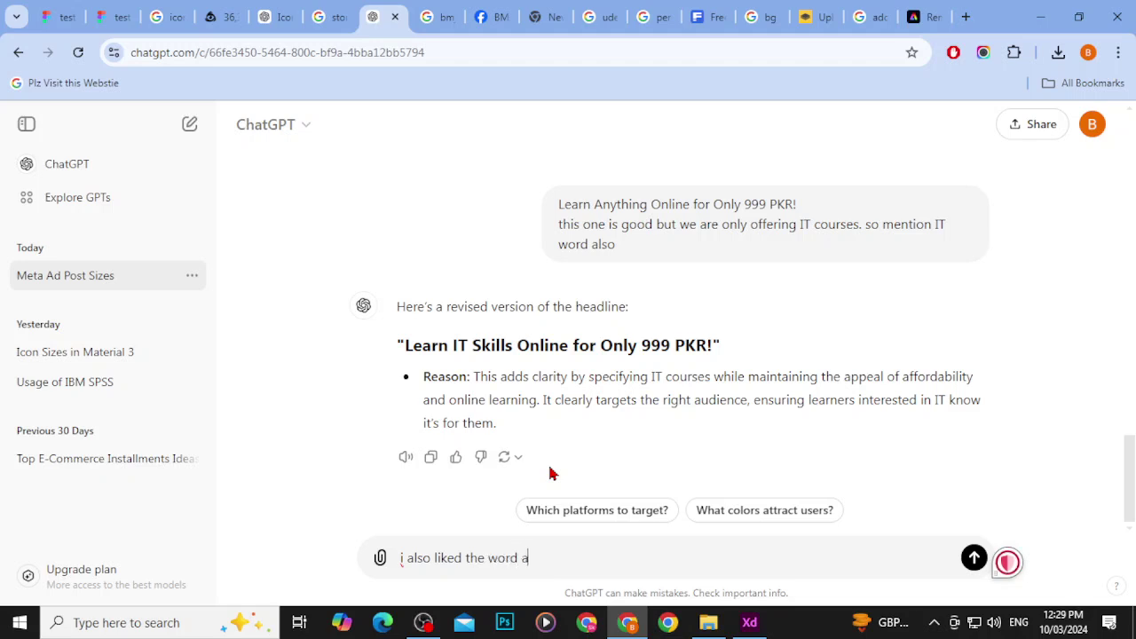
text(nything so)
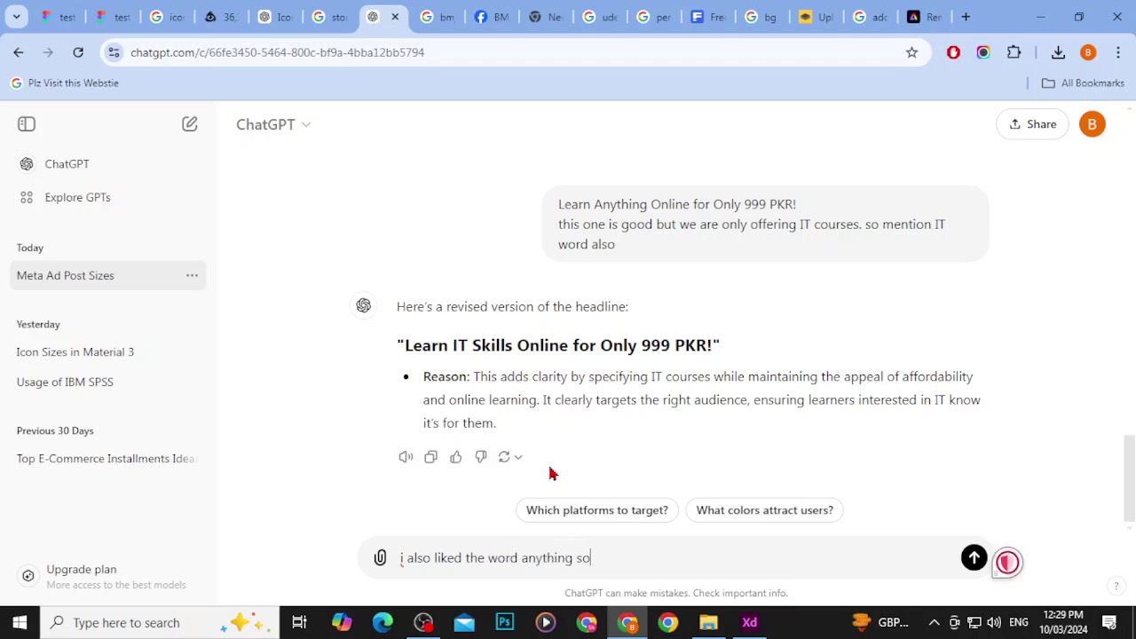
text( also adjust that)
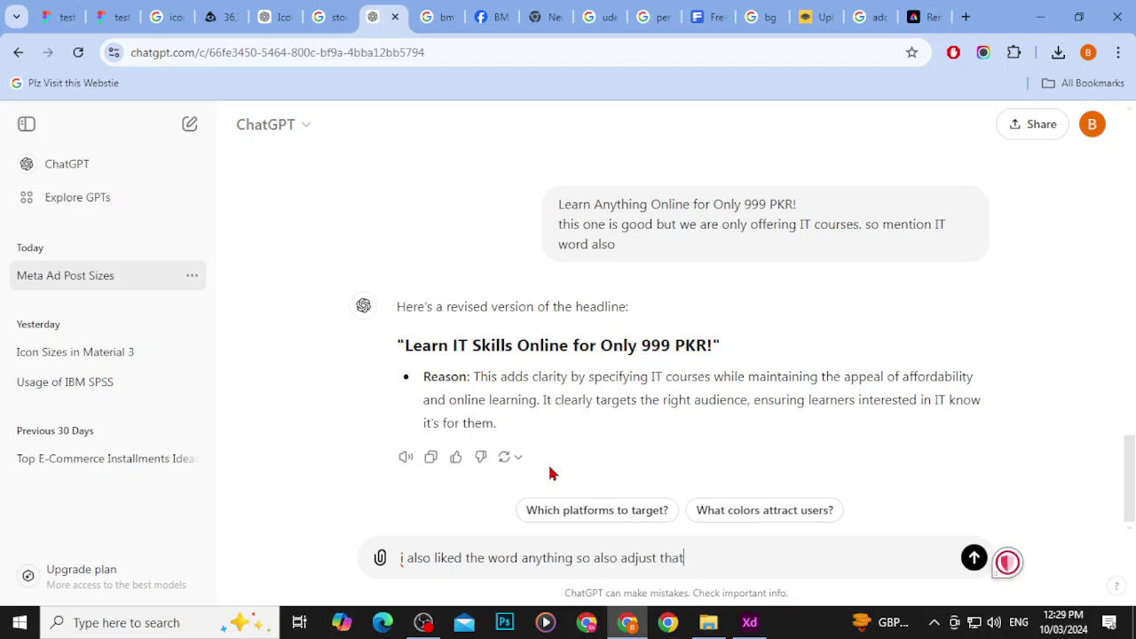
key(Return)
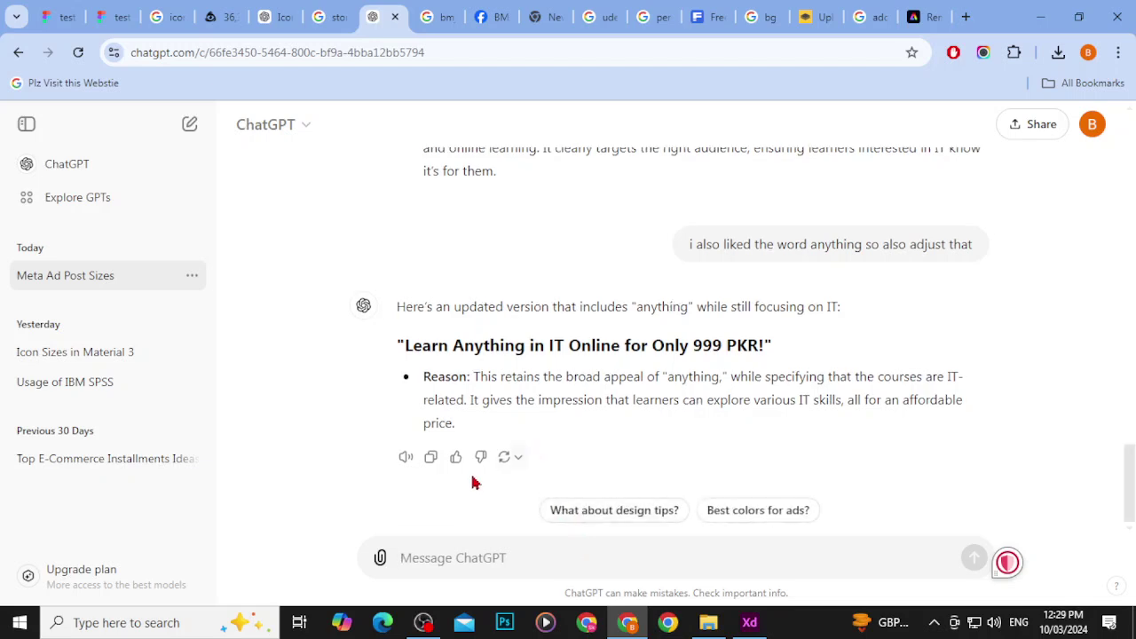
Step: Review the revised headlines and begin a new message with "okay great i also want"
scroll(503, 468, up, 2)
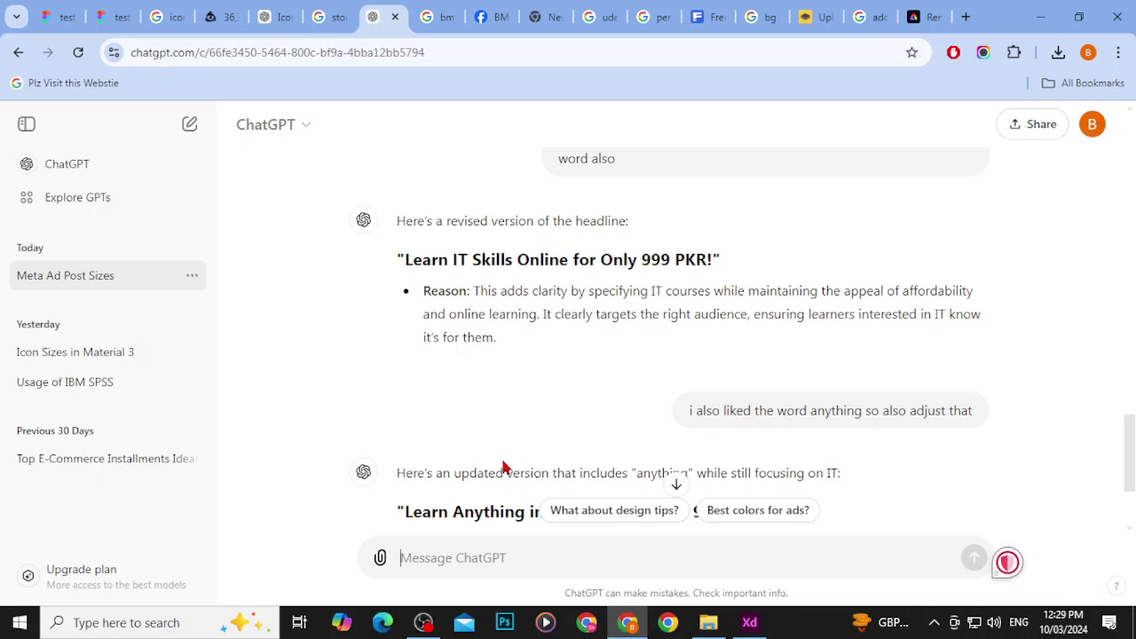
scroll(503, 468, down, 2)
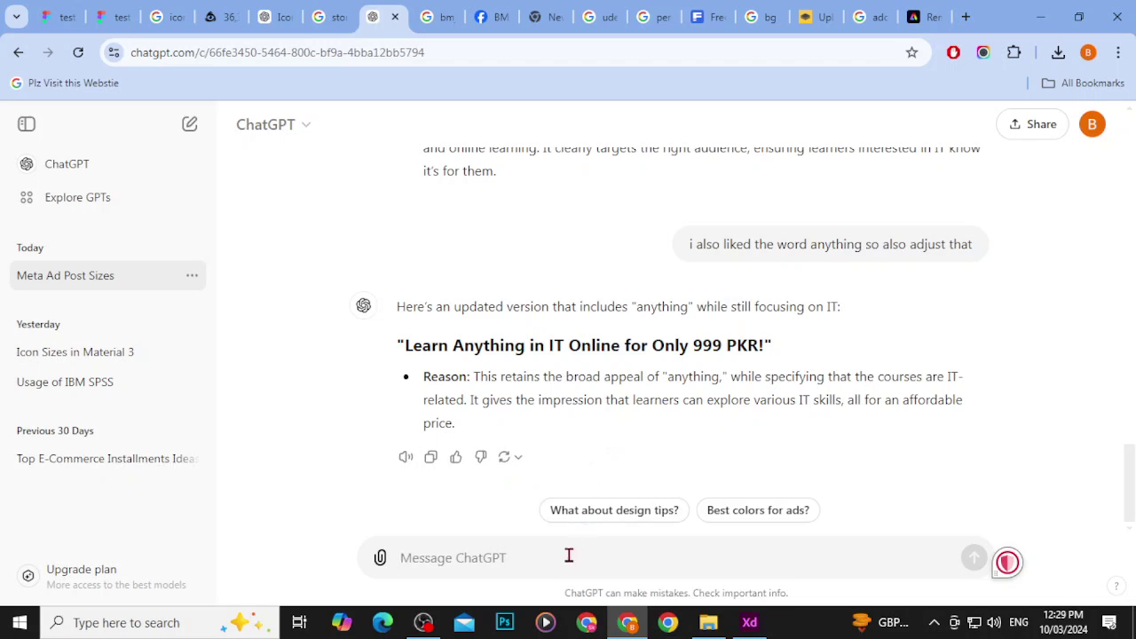
text(okay grteat bn)
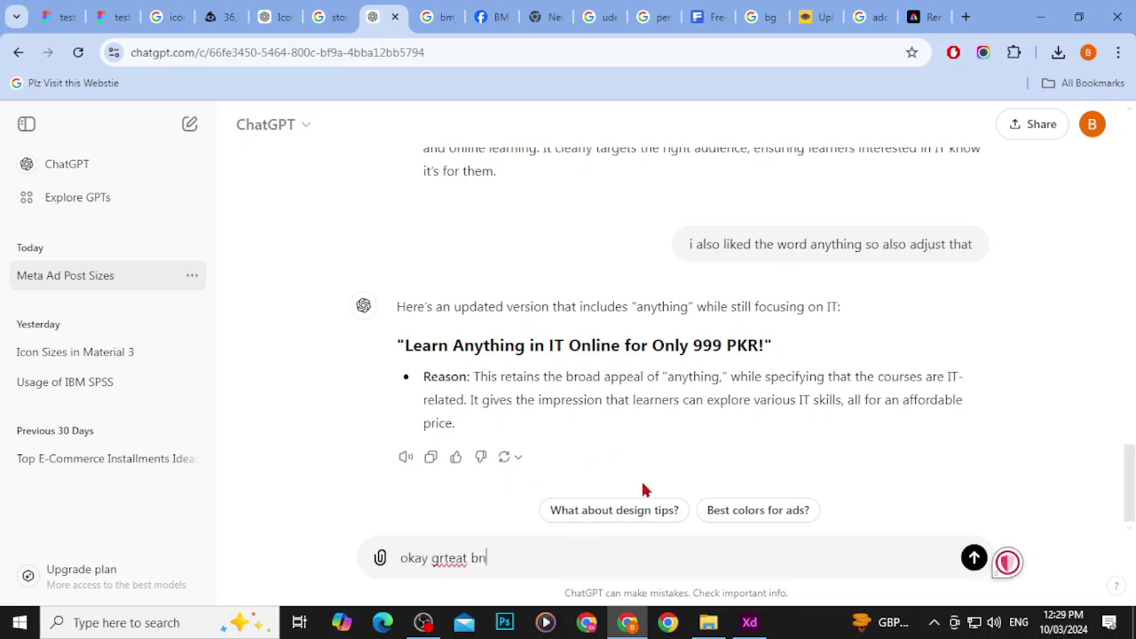
key(BackSpace)
key(BackSpace)
key(BackSpace)
key(BackSpace)
key(BackSpace)
key(BackSpace)
key(BackSpace)
text(e)
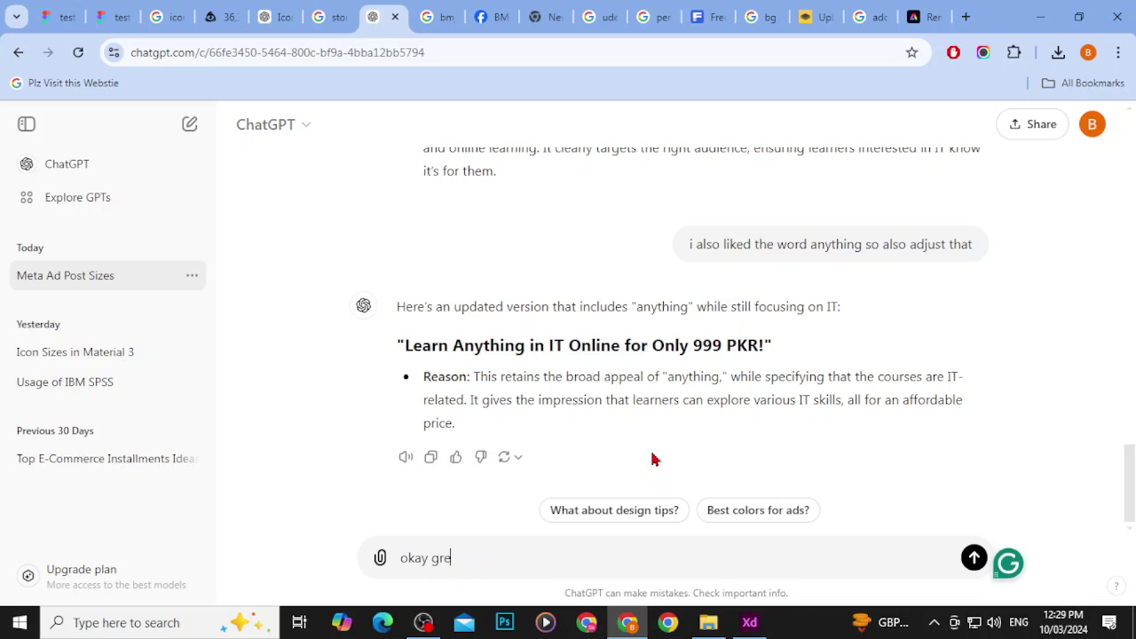
text(at i also wanht to give m)
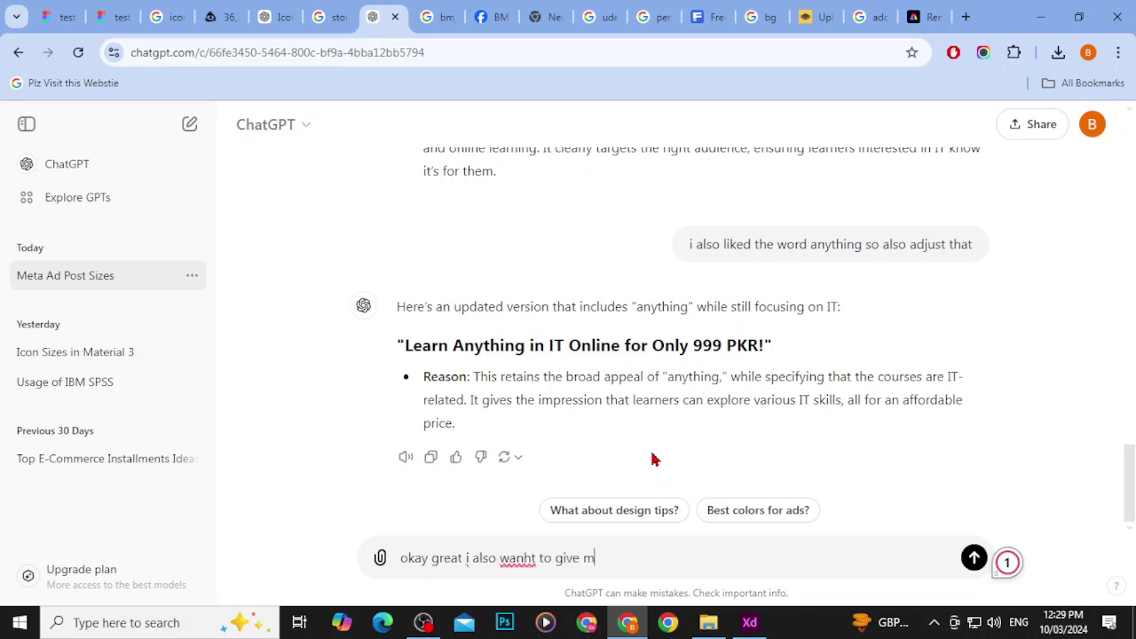
key(BackSpace)
key(BackSpace)
key(BackSpace)
key(BackSpace)
key(BackSpace)
key(BackSpace)
key(BackSpace)
key(BackSpace)
key(BackSpace)
key(BackSpace)
key(BackSpace)
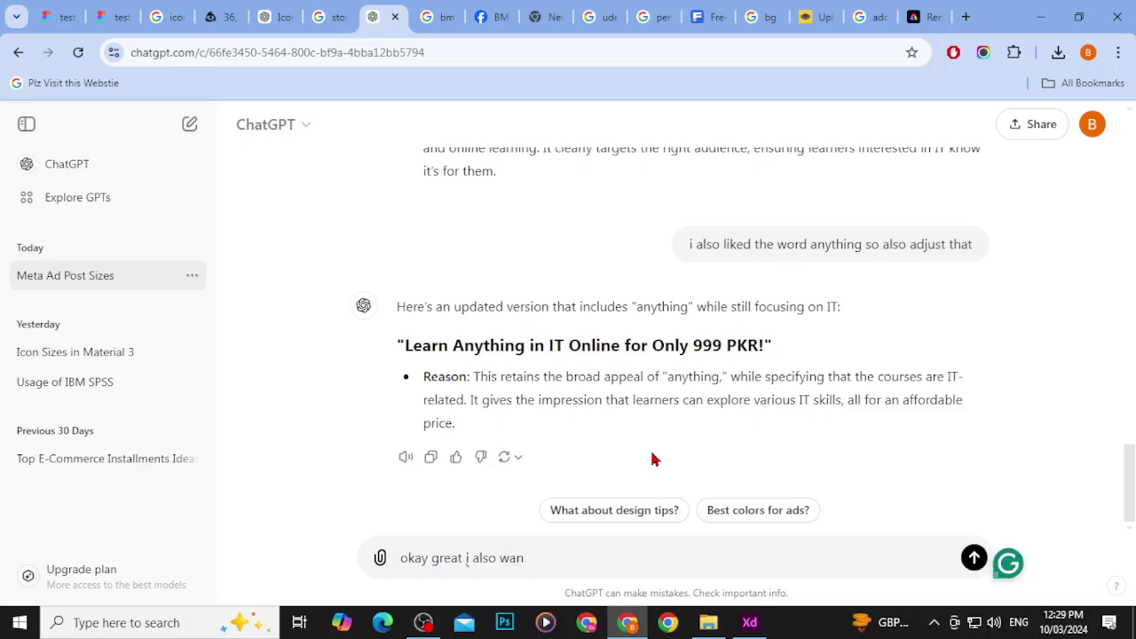
text(tt o wri)
key(BackSpace)
key(BackSpace)
key(BackSpace)
key(BackSpace)
key(BackSpace)
key(BackSpace)
key(BackSpace)
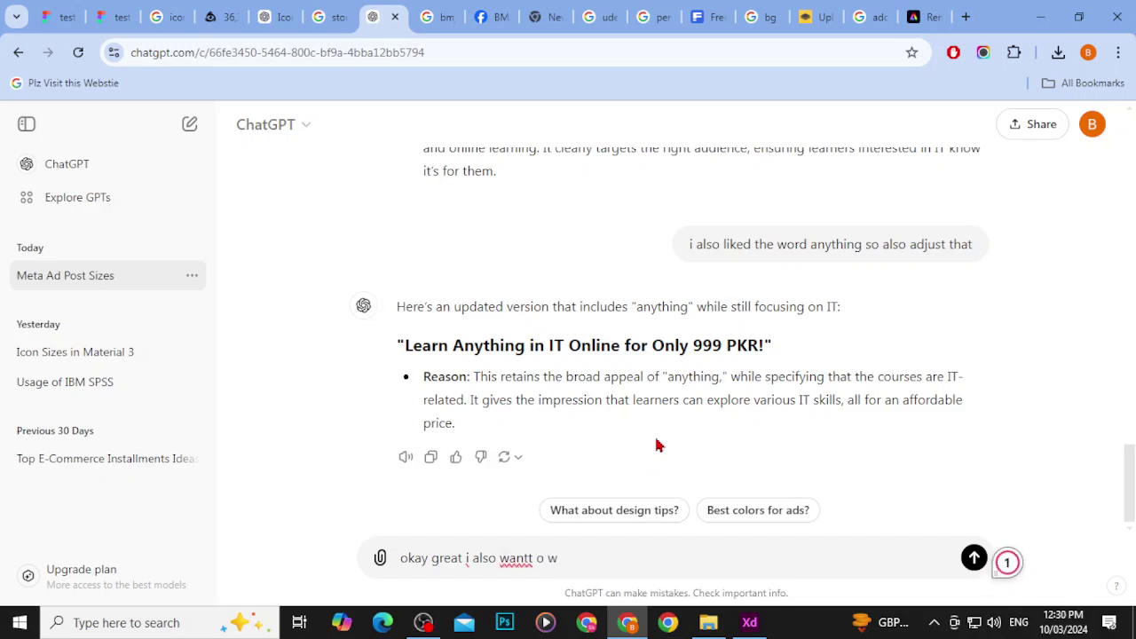
Step: Continue the message with "to write a line that should support along social proof"
text(to wroit)
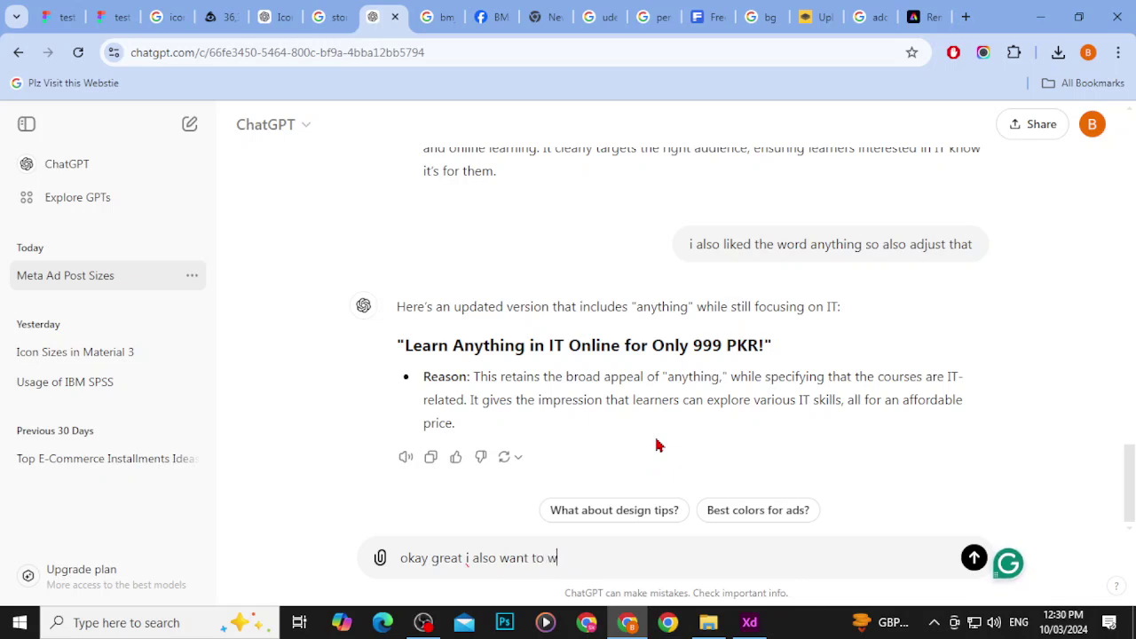
key(BackSpace)
key(BackSpace)
key(BackSpace)
text(ite a line that shopupd)
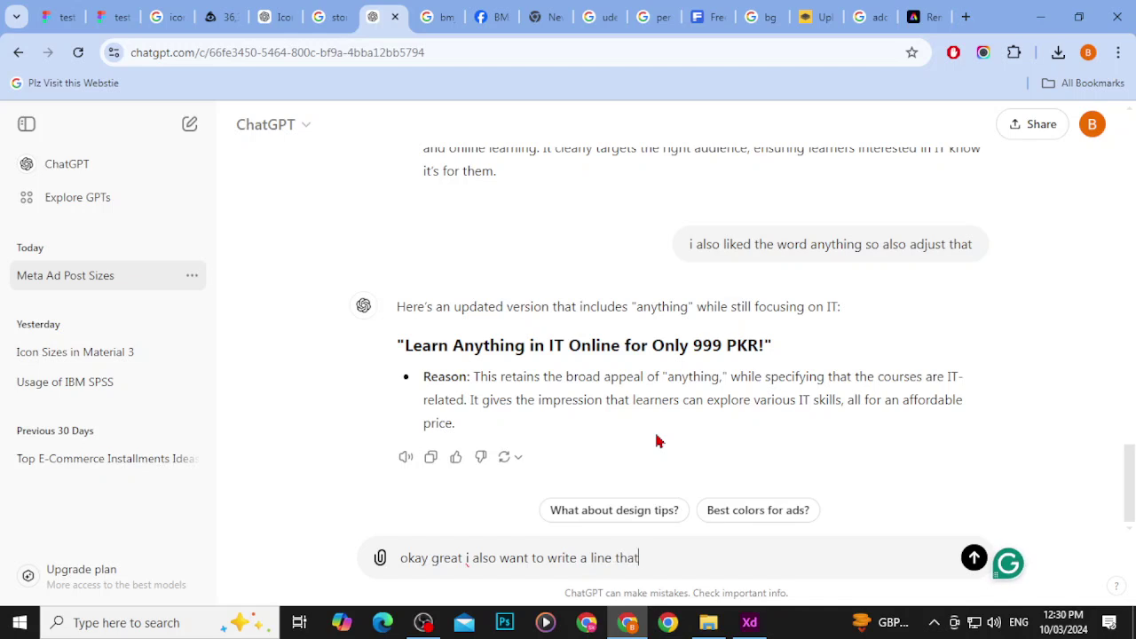
key(BackSpace)
key(BackSpace)
key(BackSpace)
key(BackSpace)
text(uld sujb)
key(BackSpace)
key(BackSpace)
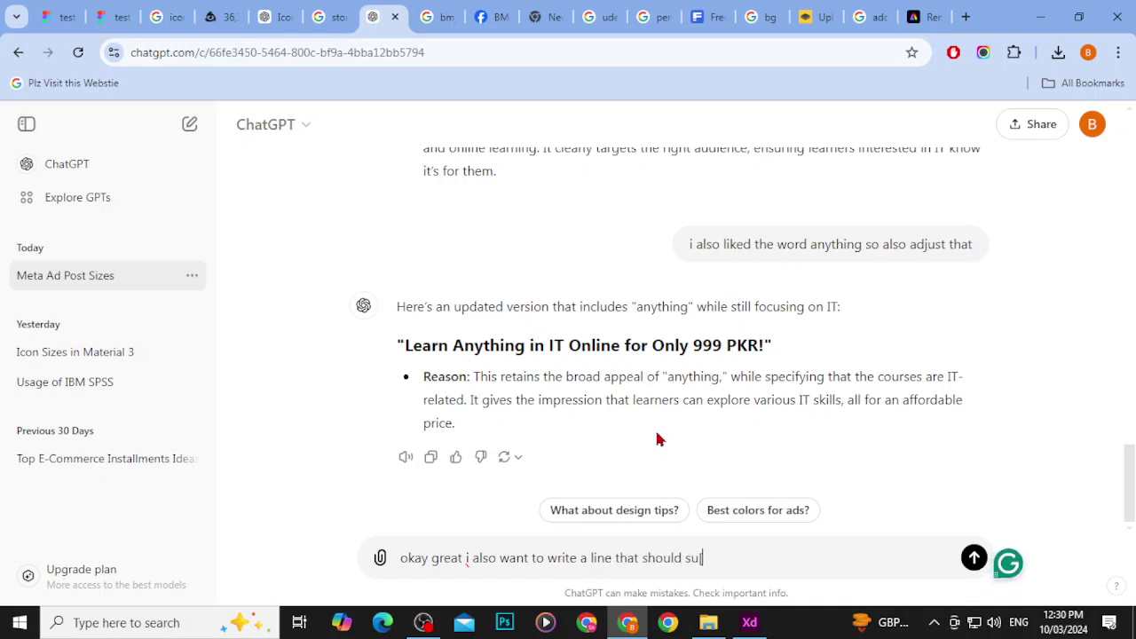
text([pp)
text(port )
text(along )
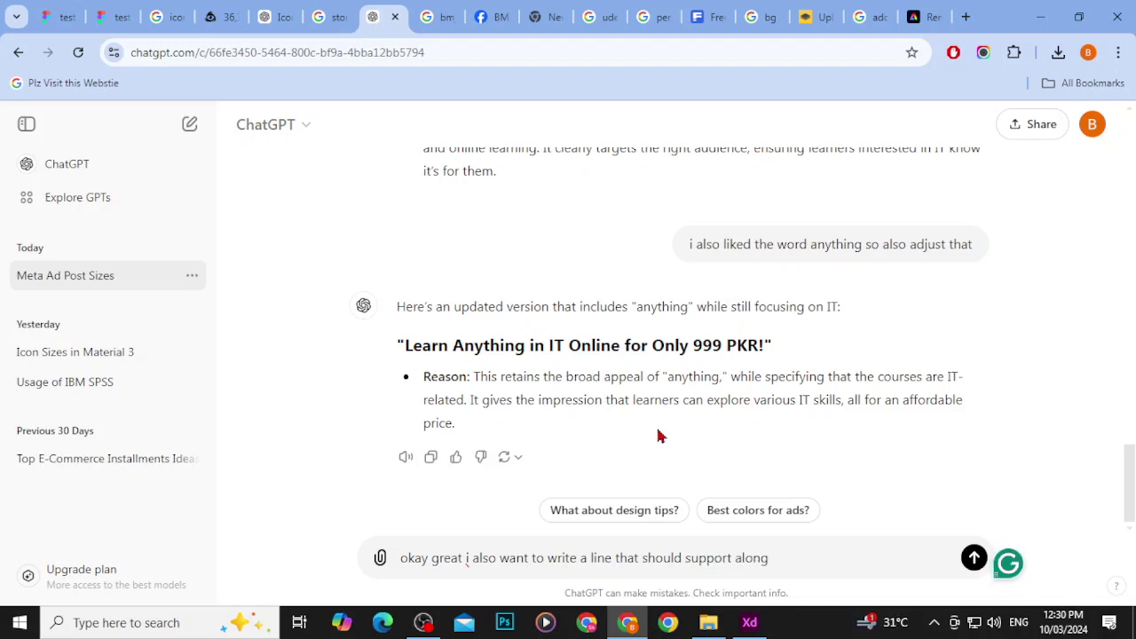
text(social proof)
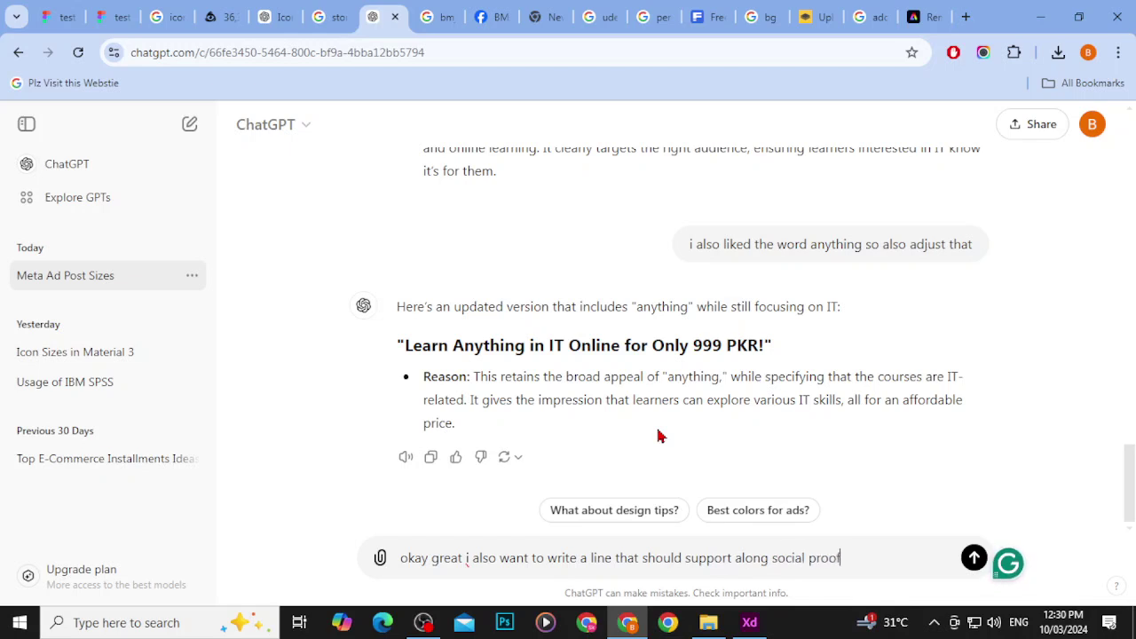
Step: Complete the sentence with ", our social proof is that trusted by 10000 students so far." and start a new line in the message
text(, our social proof )
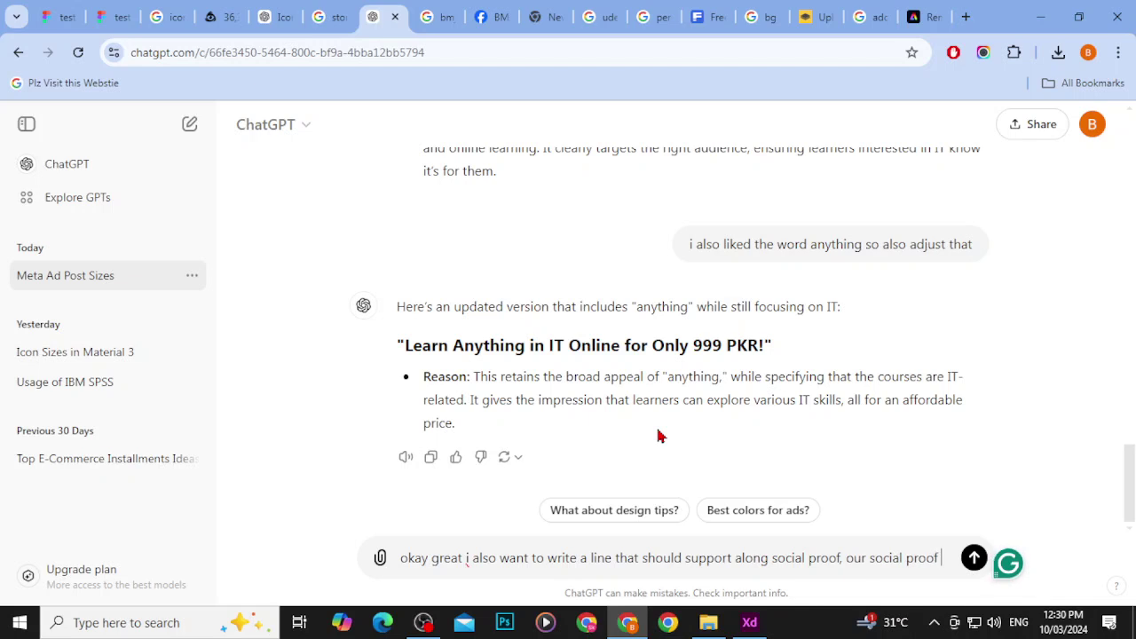
text(is that)
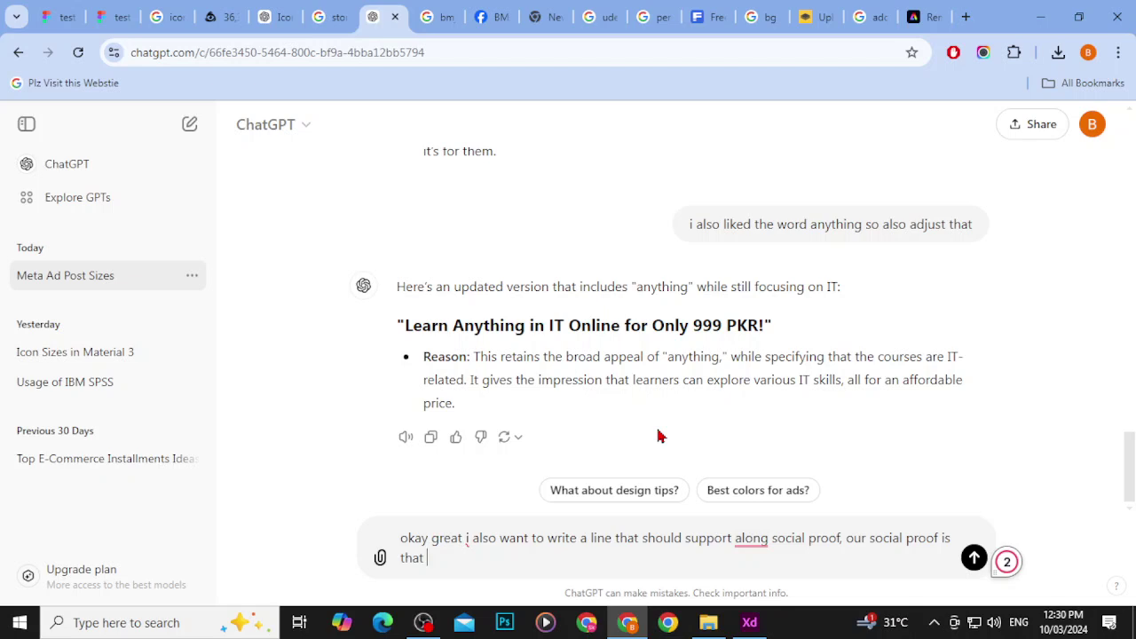
text(trusted by 1000)
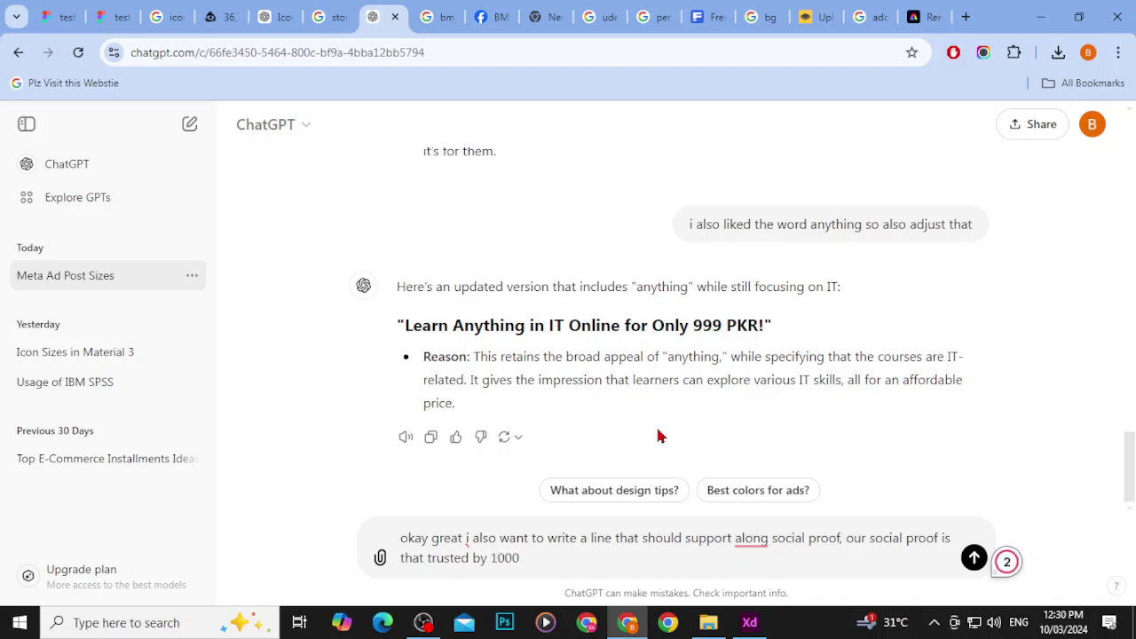
text(0 styb)
key(BackSpace)
text(udents soi)
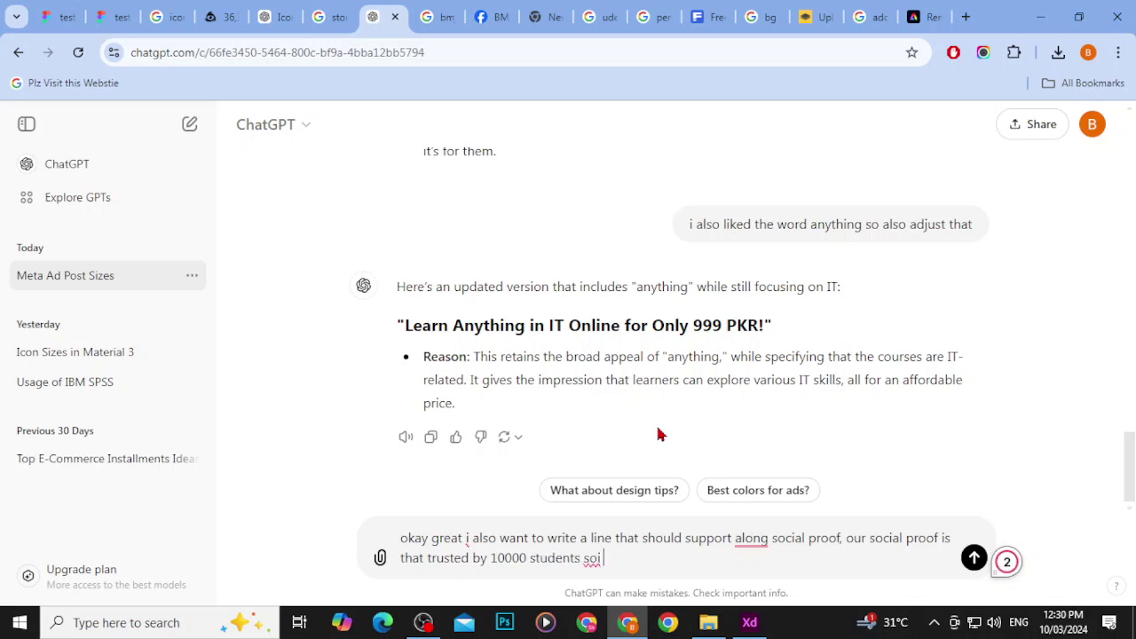
key(BackSpace)
text(far.)
key(shift+Return)
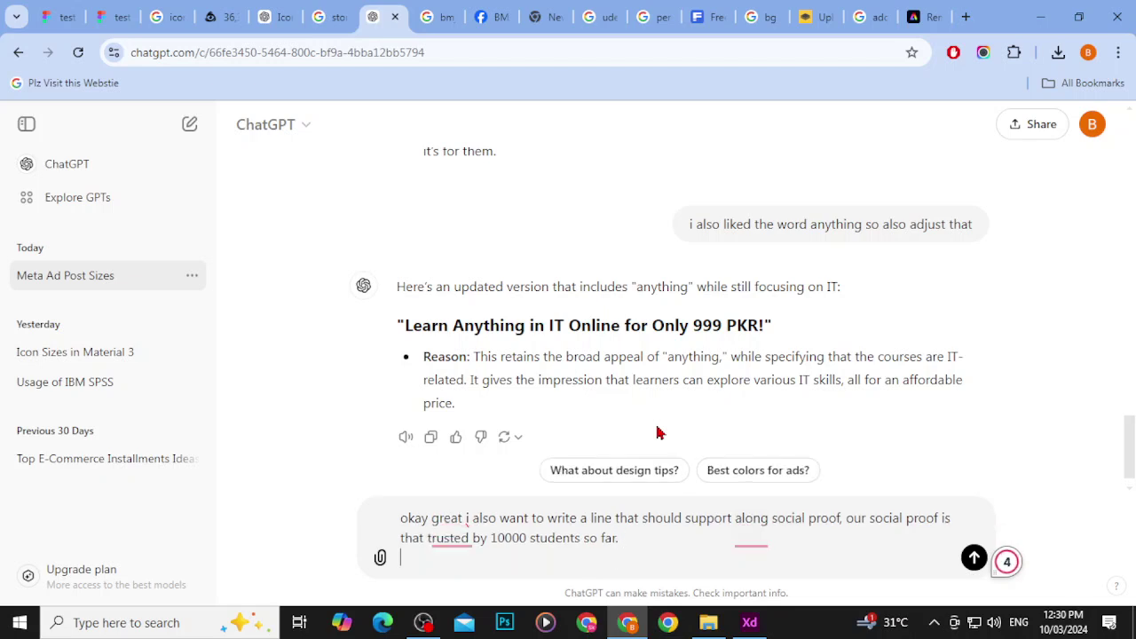
Step: Add the line "both should be in two lines or maybe shorter," to the message and start another line
text(both sh)
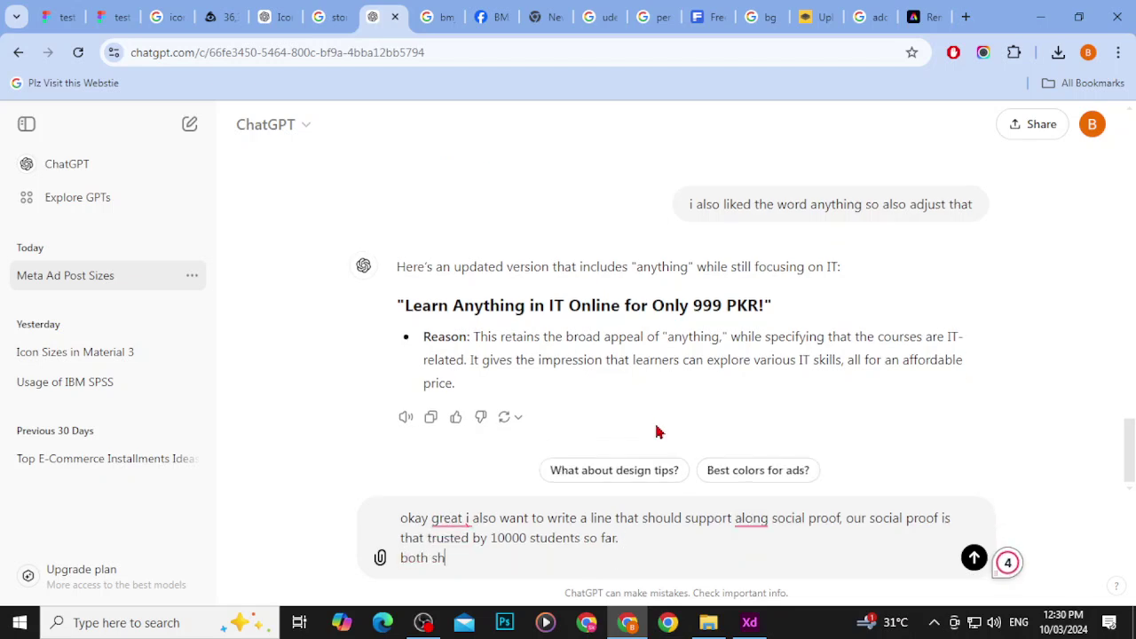
text(ould be in ntwo l)
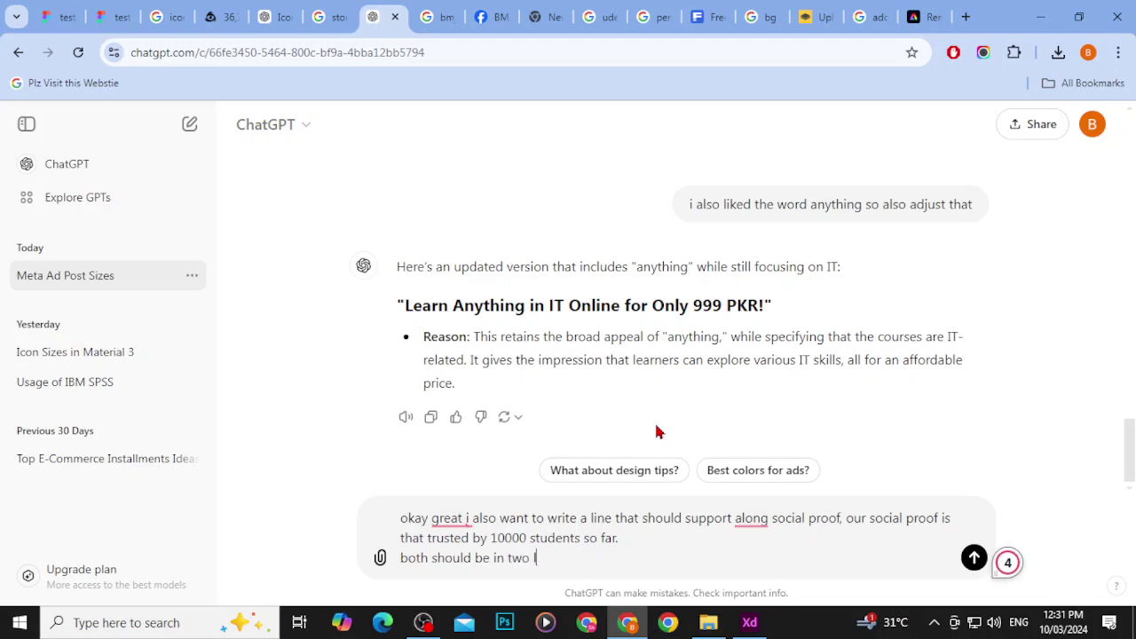
text(ines or m)
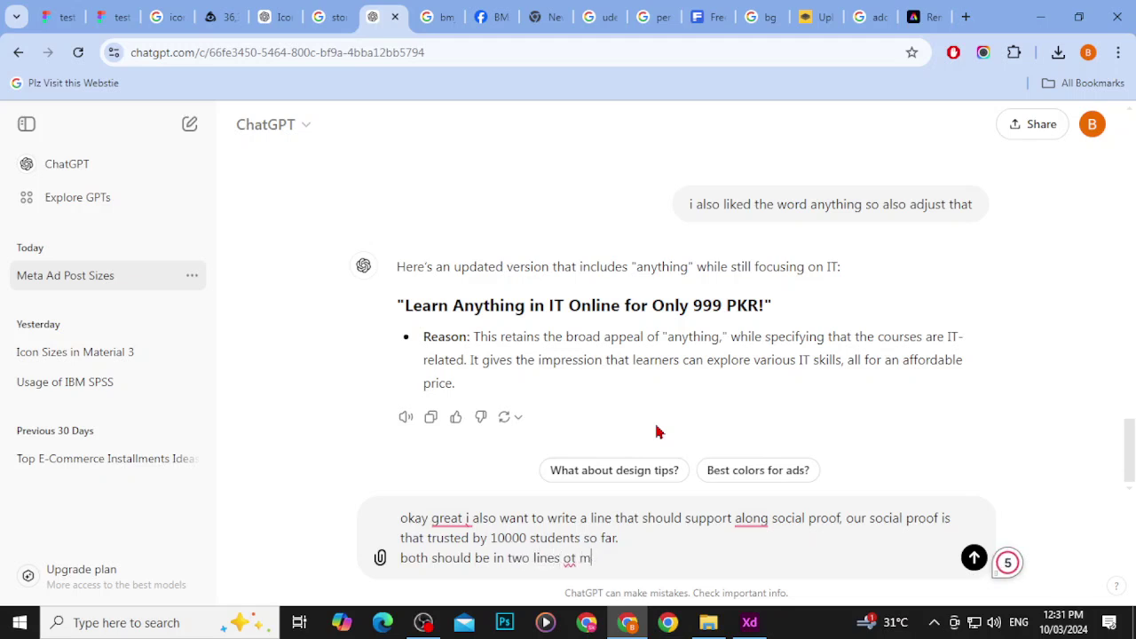
key(BackSpace)
key(BackSpace)
key(BackSpace)
text(r maybe shorter,)
key(shift+Return)
Step: Finish the message with "support to headline and social proof" and send it
text(sup)
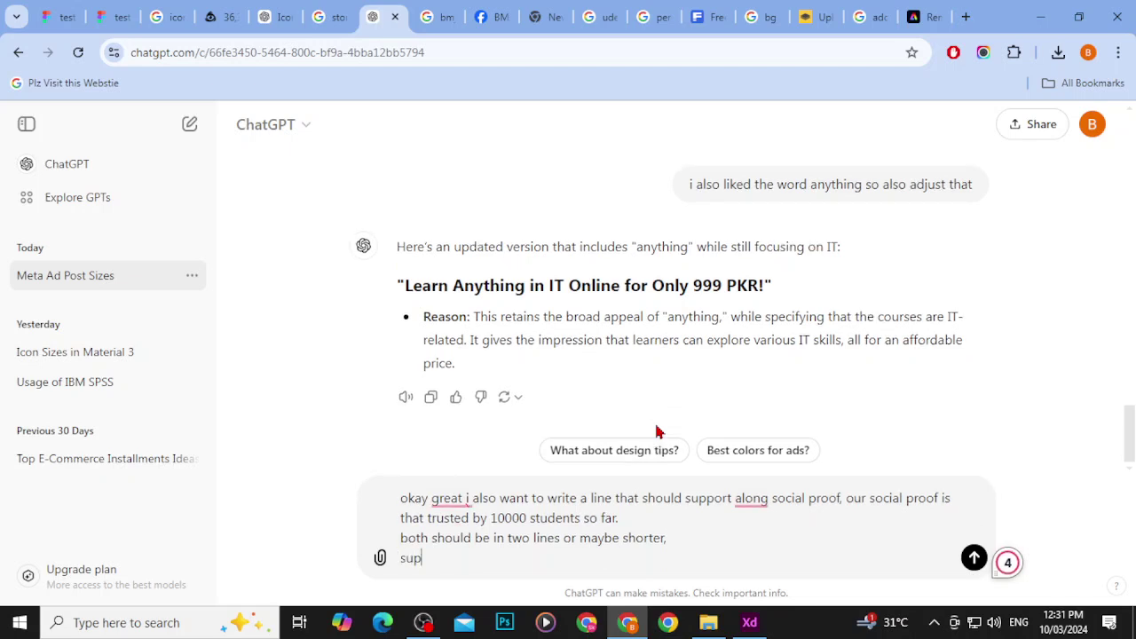
text(port to headline and social proof)
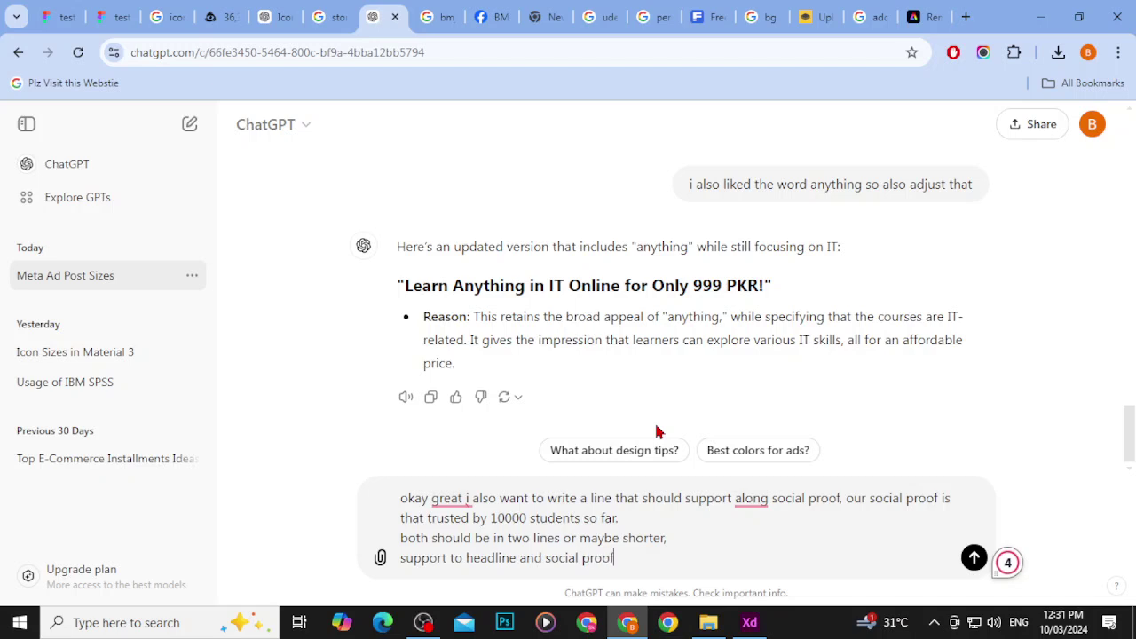
key(Return)
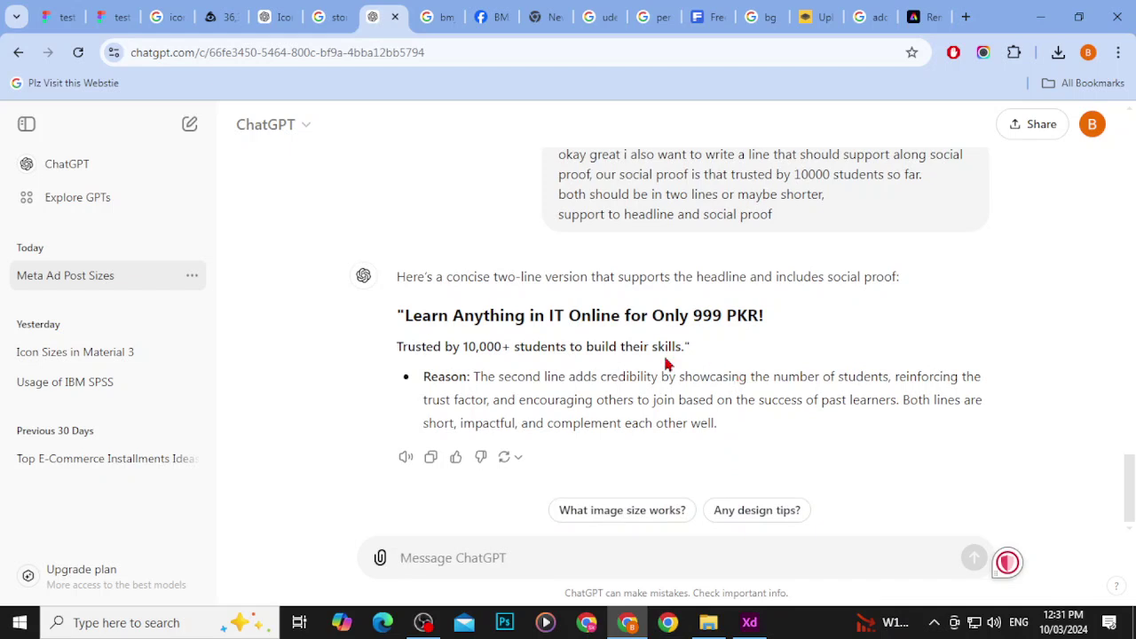
Step: Send the follow-up message "can you make it liitle bit long?"
text(can )
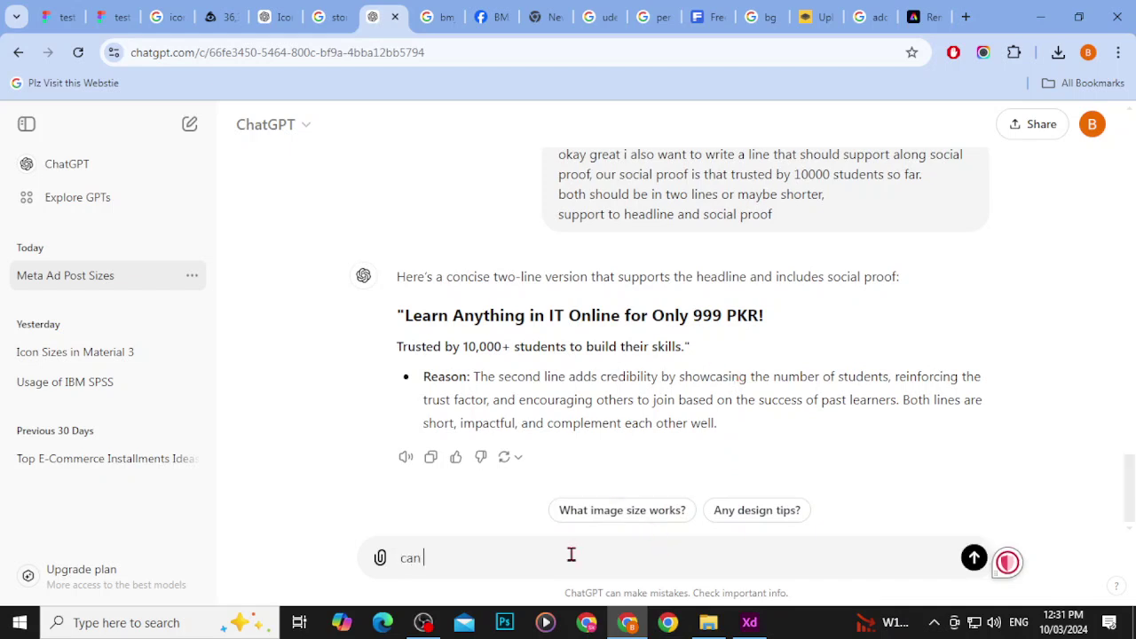
text(you make it li)
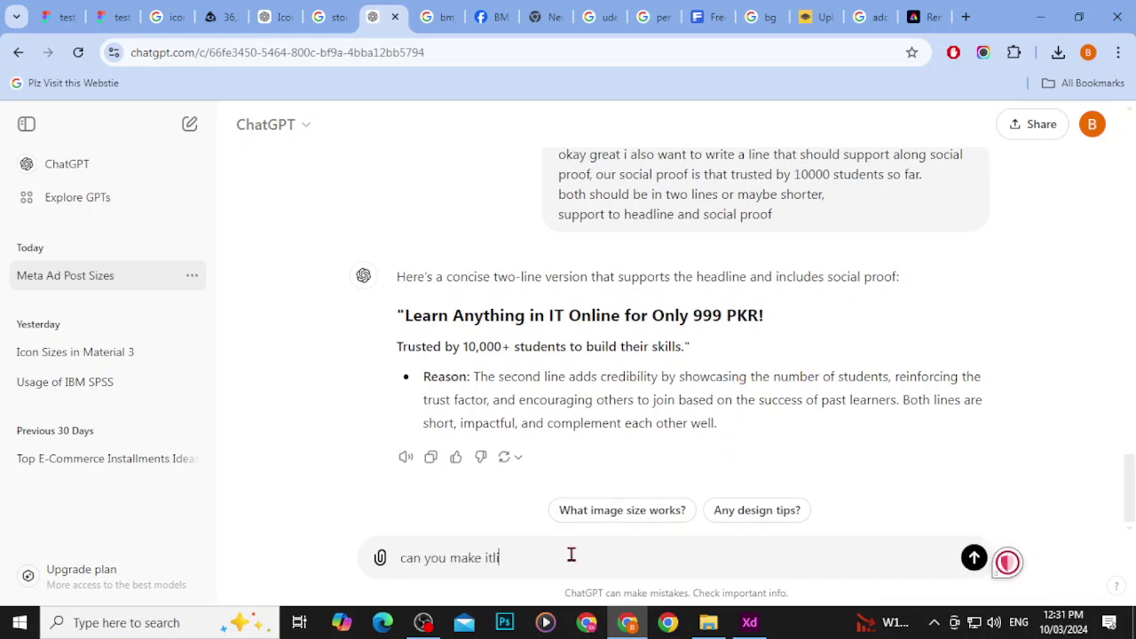
text(itle bit long?)
key(Return)
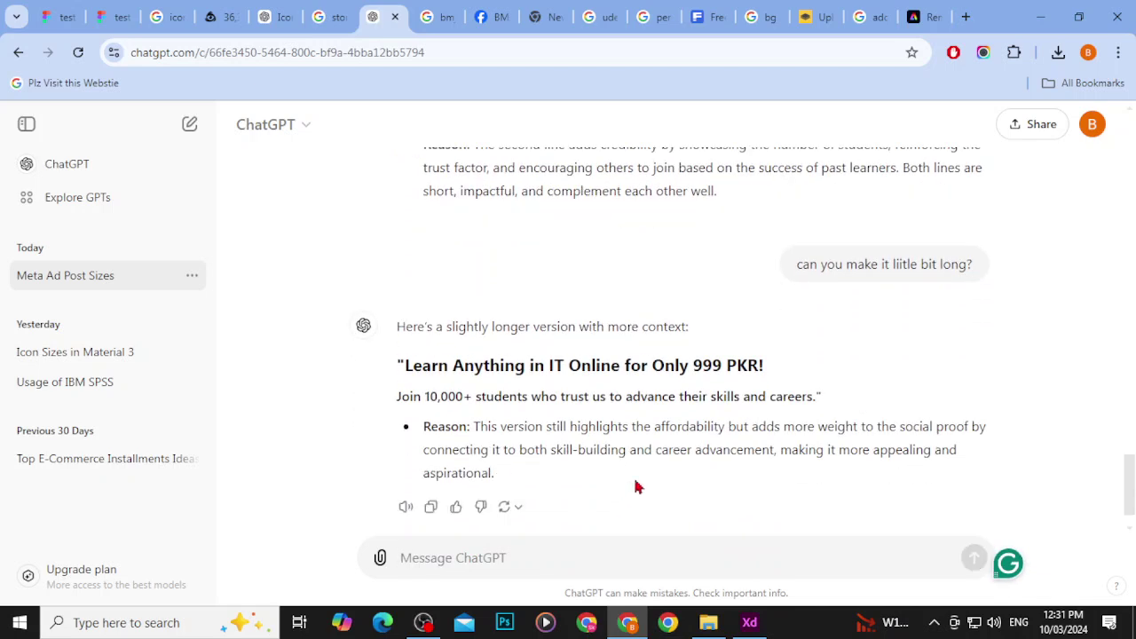
Step: Compare the last two suggested versions and copy "Learn Anything in IT Online for Only 999 PKR" from the longer one
scroll(563, 352, up, 2)
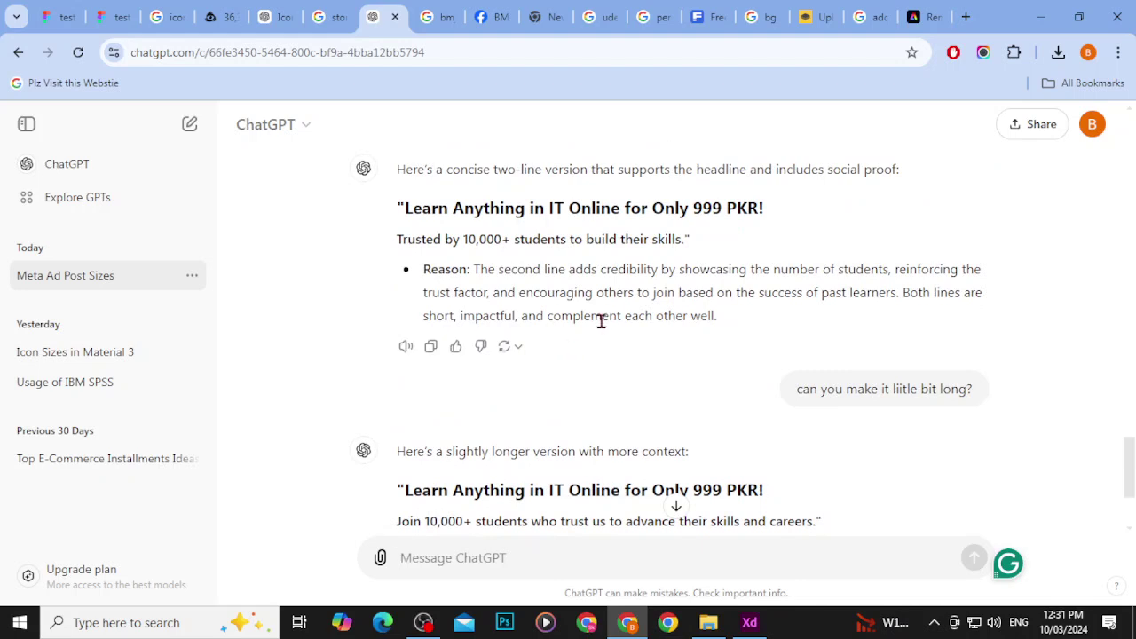
drag(515, 240, 681, 255)
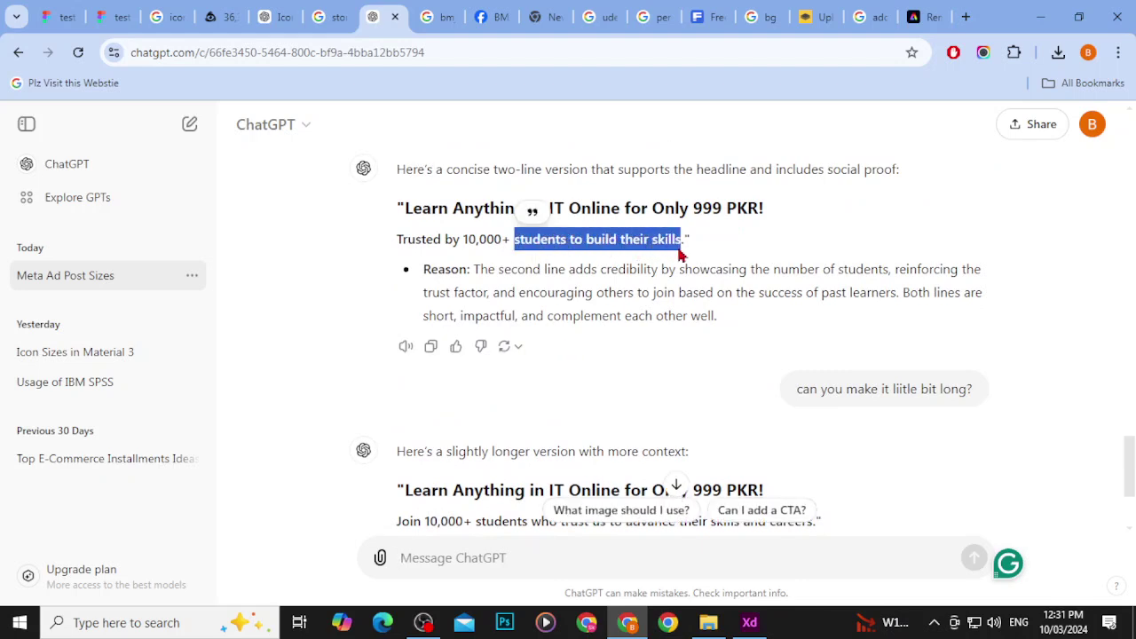
scroll(681, 255, down, 2)
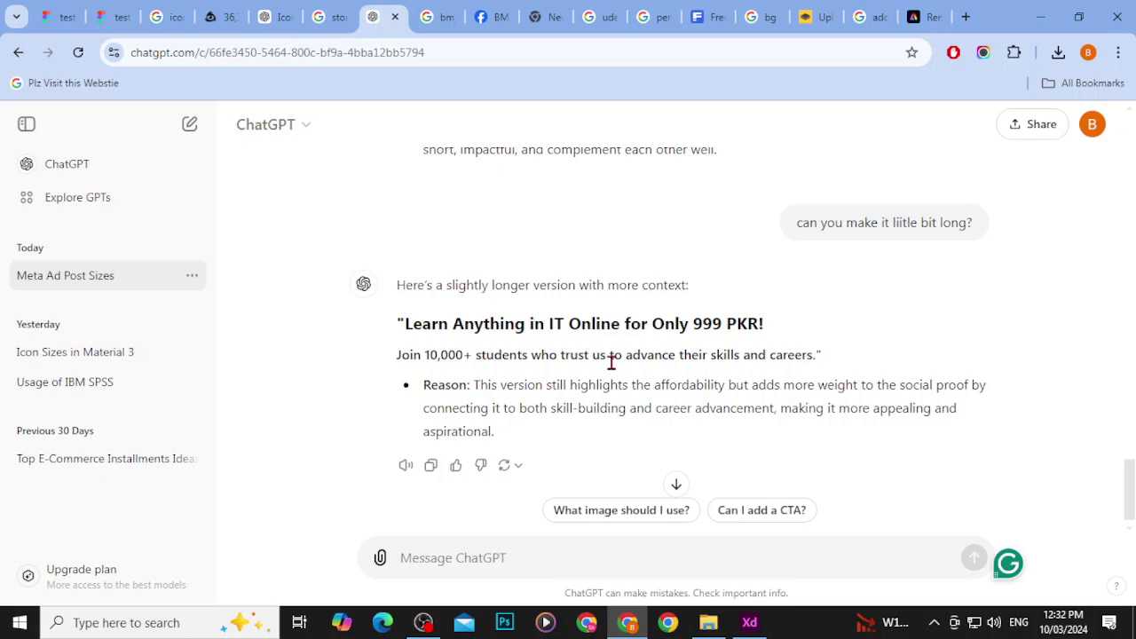
scroll(654, 459, up, 1)
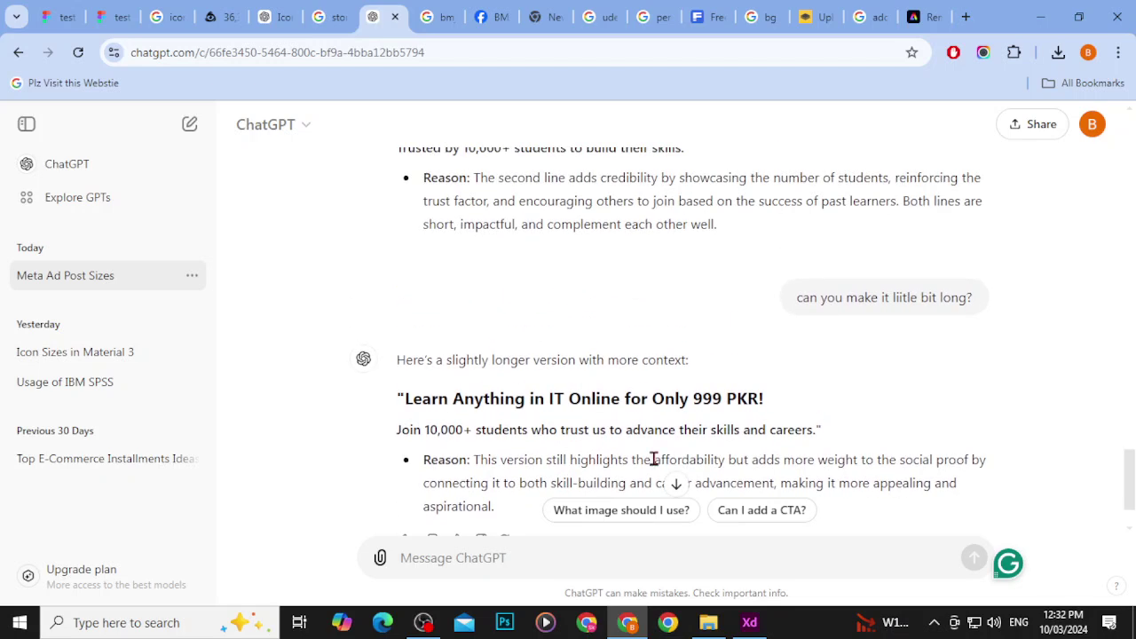
scroll(654, 459, down, 1)
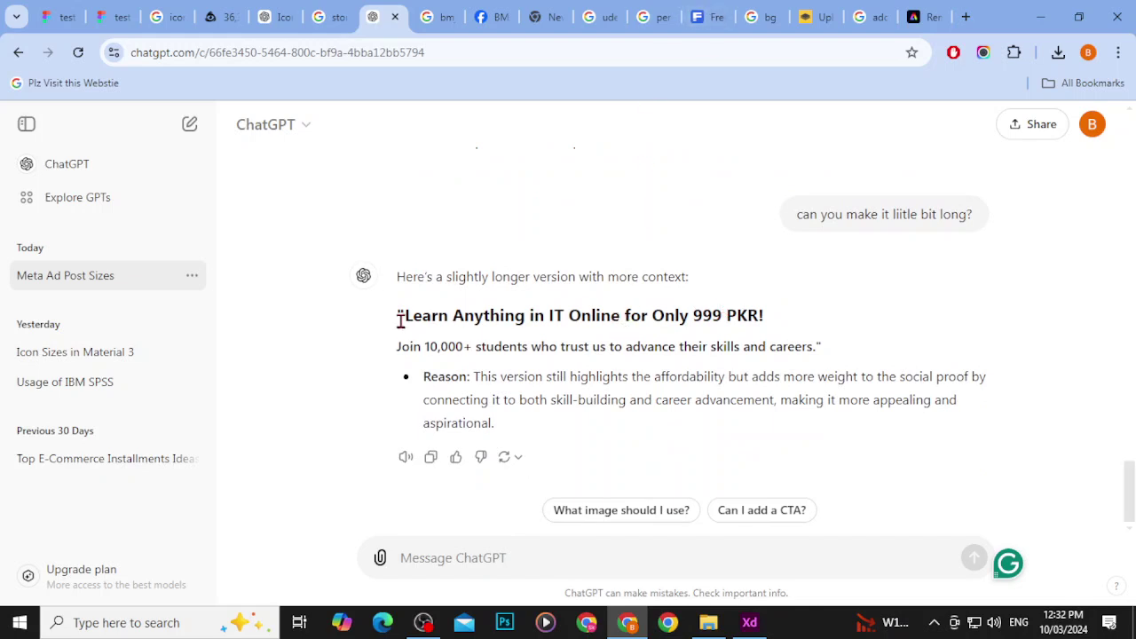
drag(405, 315, 761, 315)
key(ctrl+c)
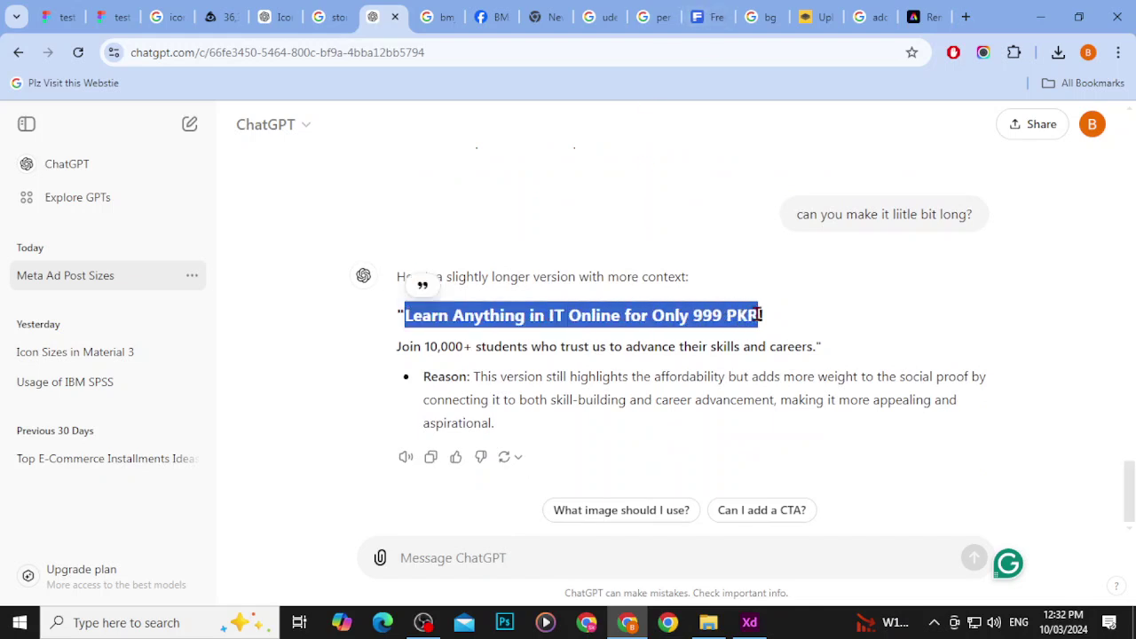
Step: Switch to Adobe XD, replace the post's headline with the copied text and move it up to about Y 151
click(761, 626)
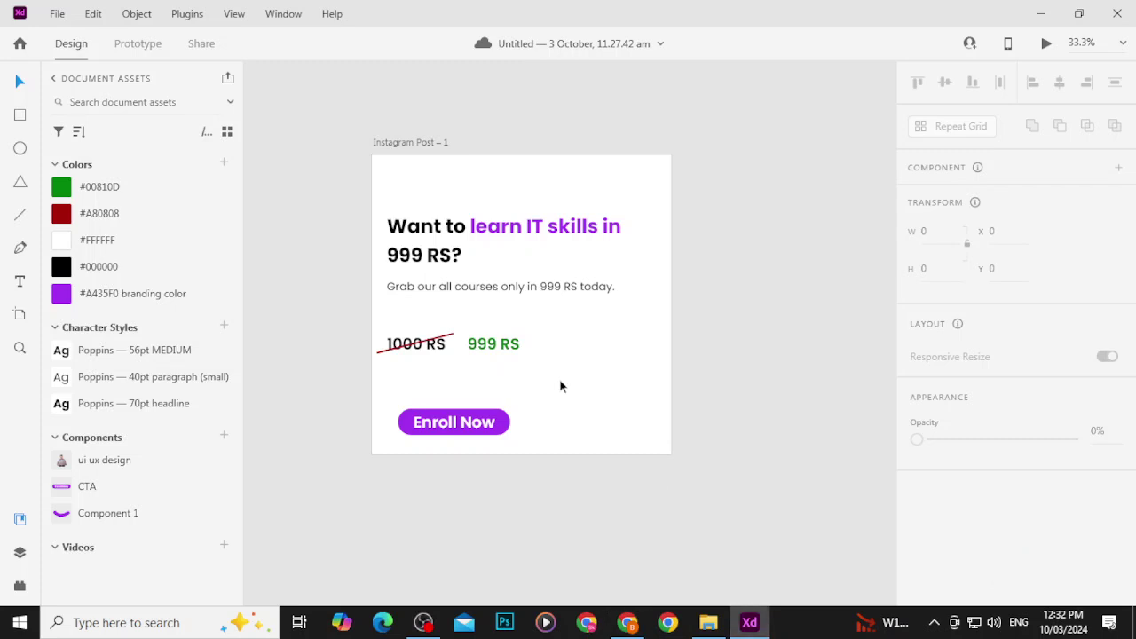
click(431, 256)
double_click(442, 255)
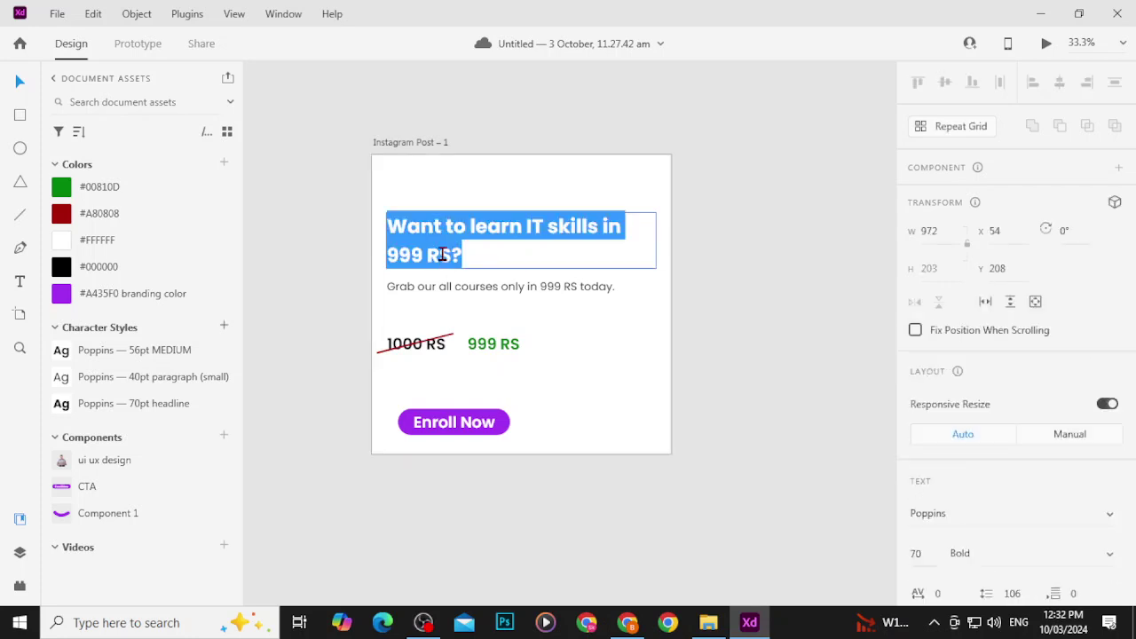
key(ctrl+v)
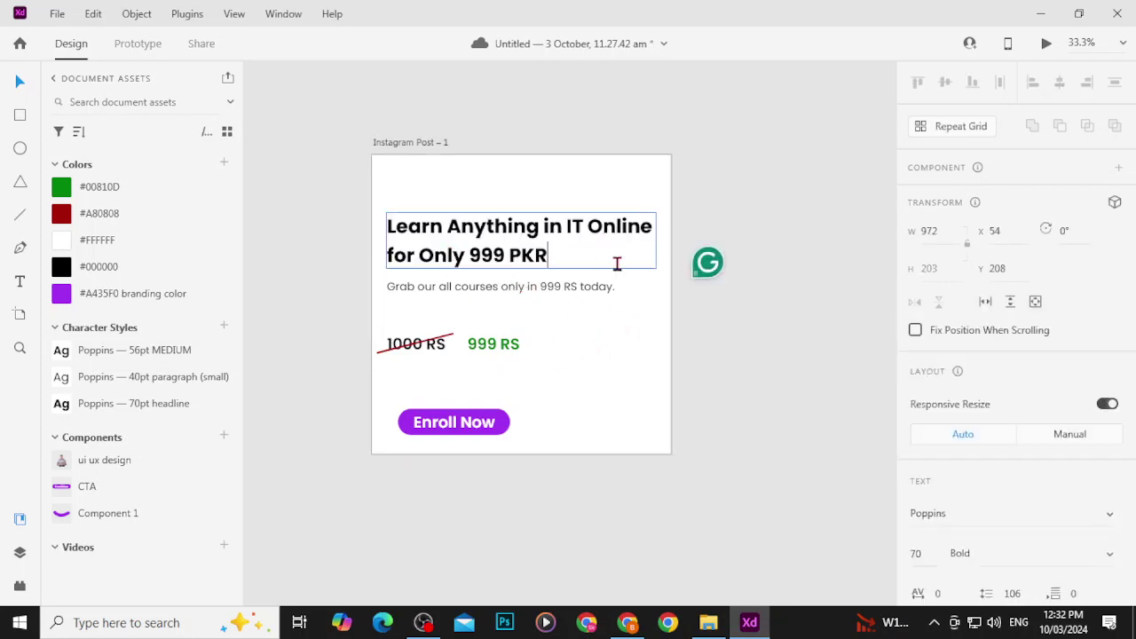
key(Escape)
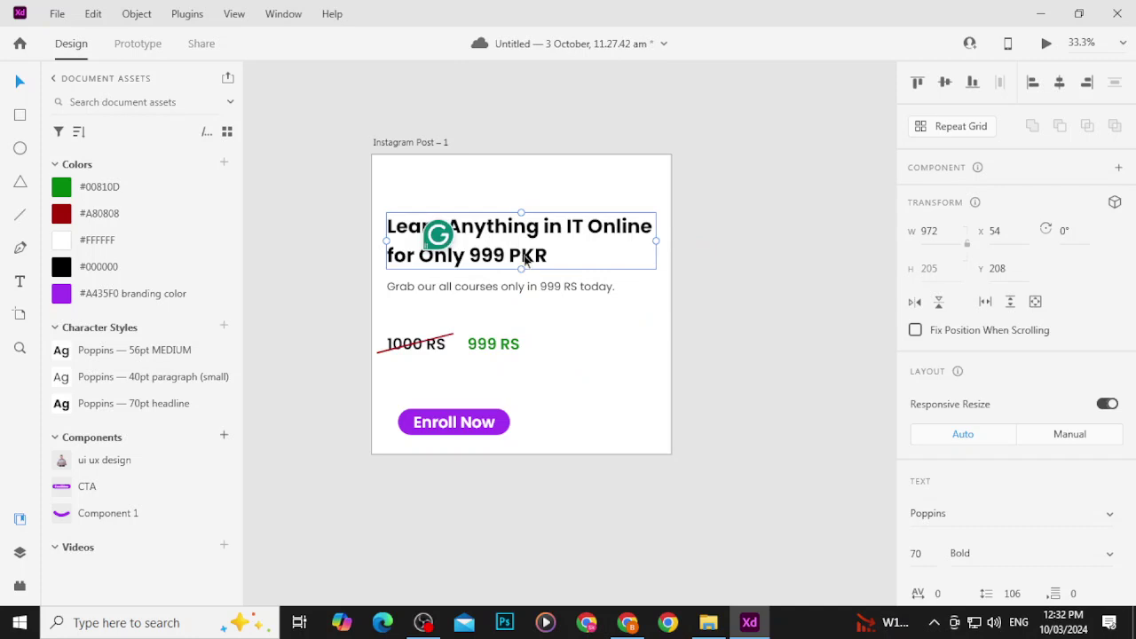
drag(522, 253, 524, 242)
ctrl+scroll(515, 254, up, 4)
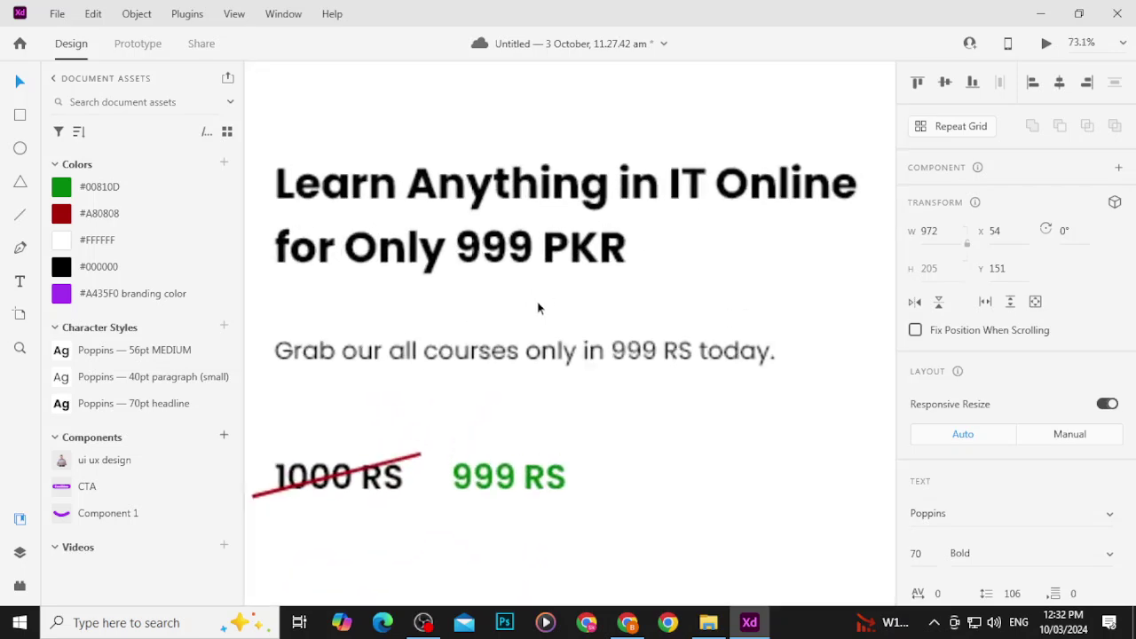
click(538, 308)
Step: Place a borderless rectangle, about 293 by 86, filled with the #A435F0 branding color behind "999 PKR" in the headline
ctrl+scroll(523, 297, up, 2)
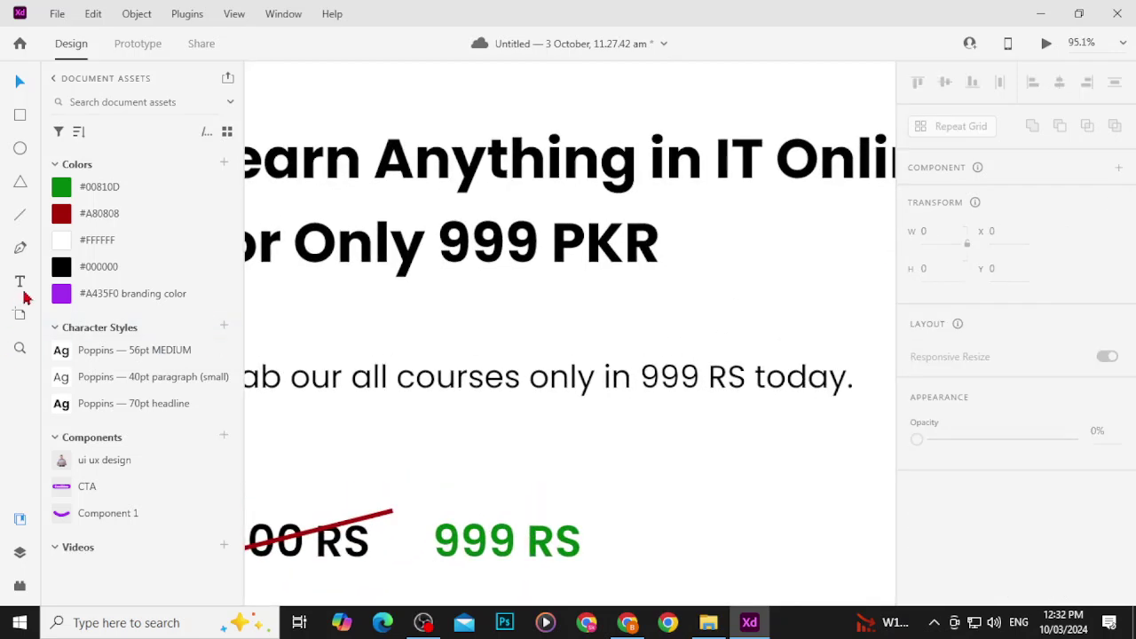
click(20, 117)
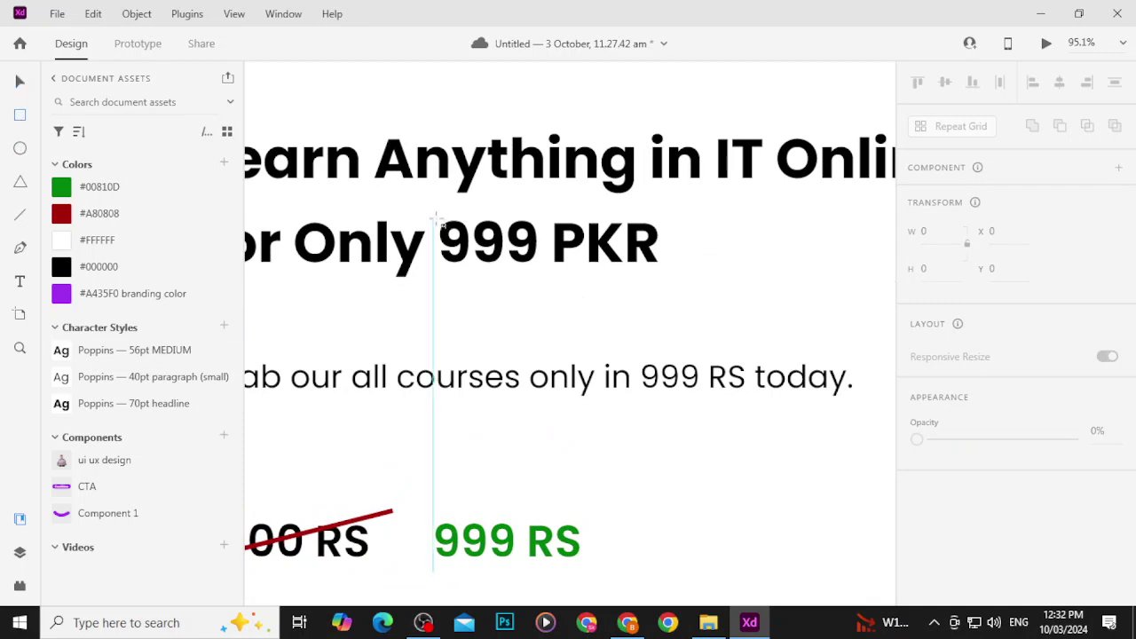
drag(436, 210, 668, 277)
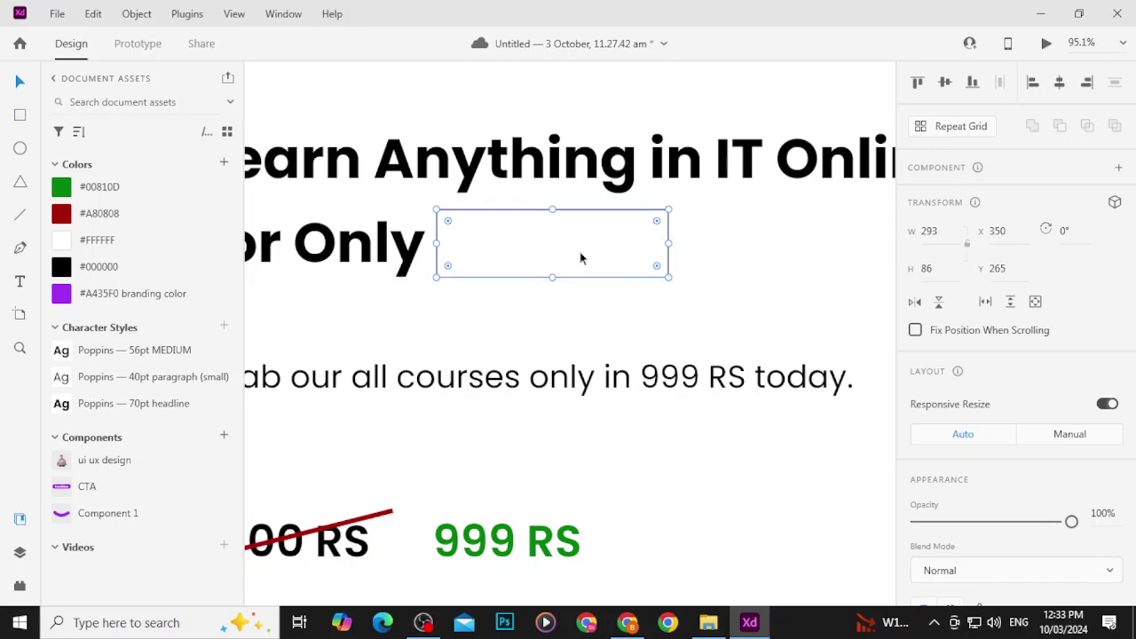
click(62, 296)
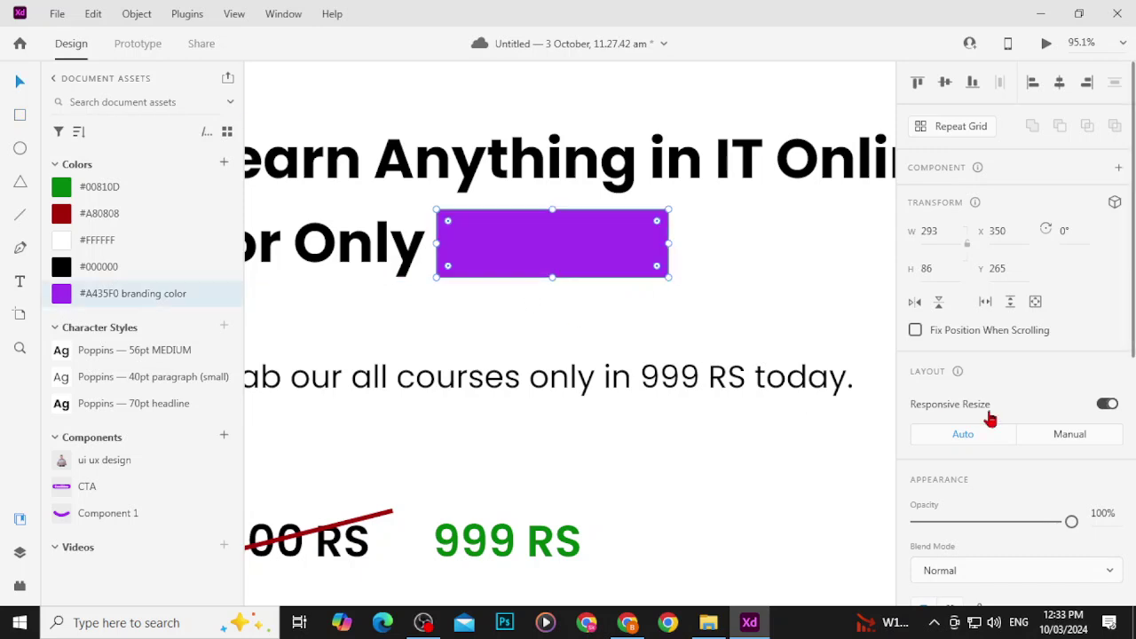
scroll(917, 418, down, 3)
click(917, 452)
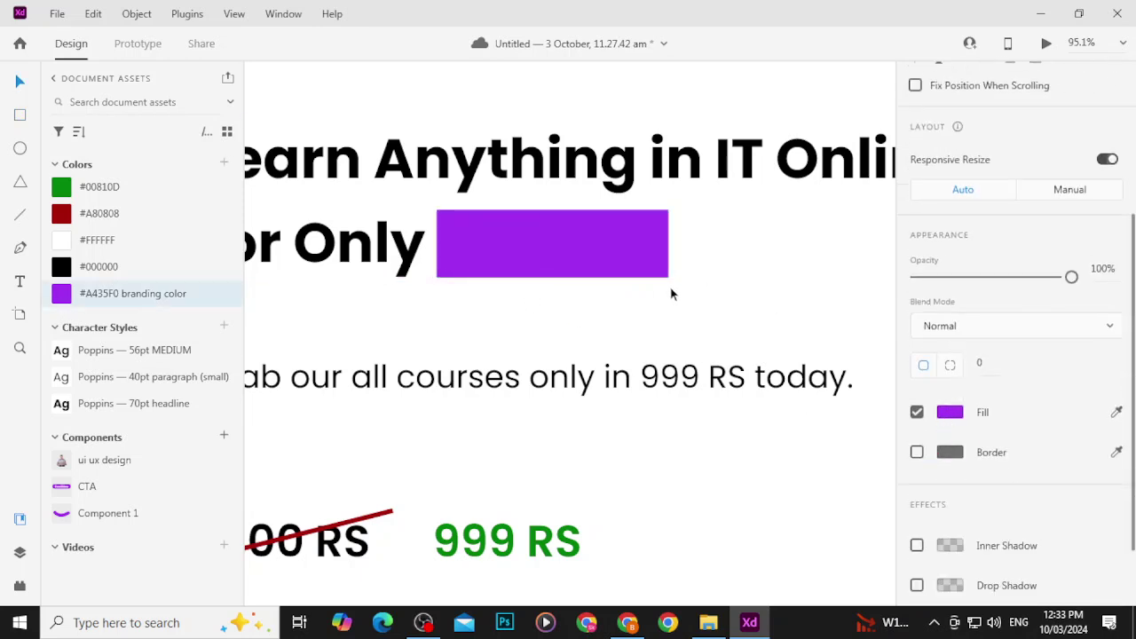
key(ctrl+[)
Step: Color the headline's "999 PKR" text white (#FFFFFF)
double_click(483, 255)
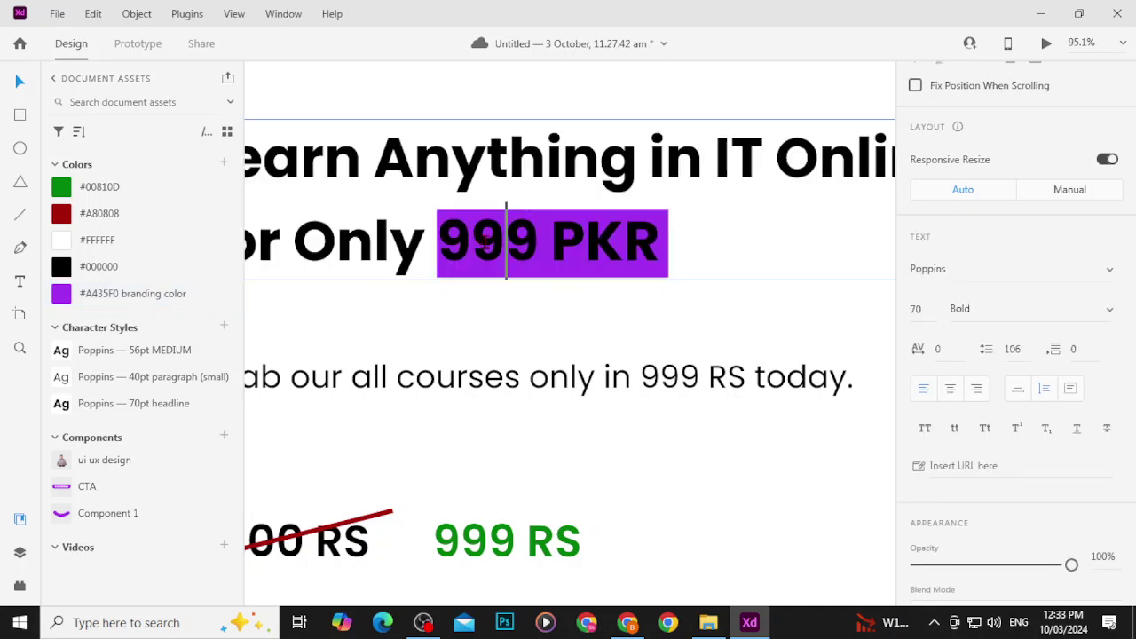
click(442, 244)
drag(451, 247, 665, 240)
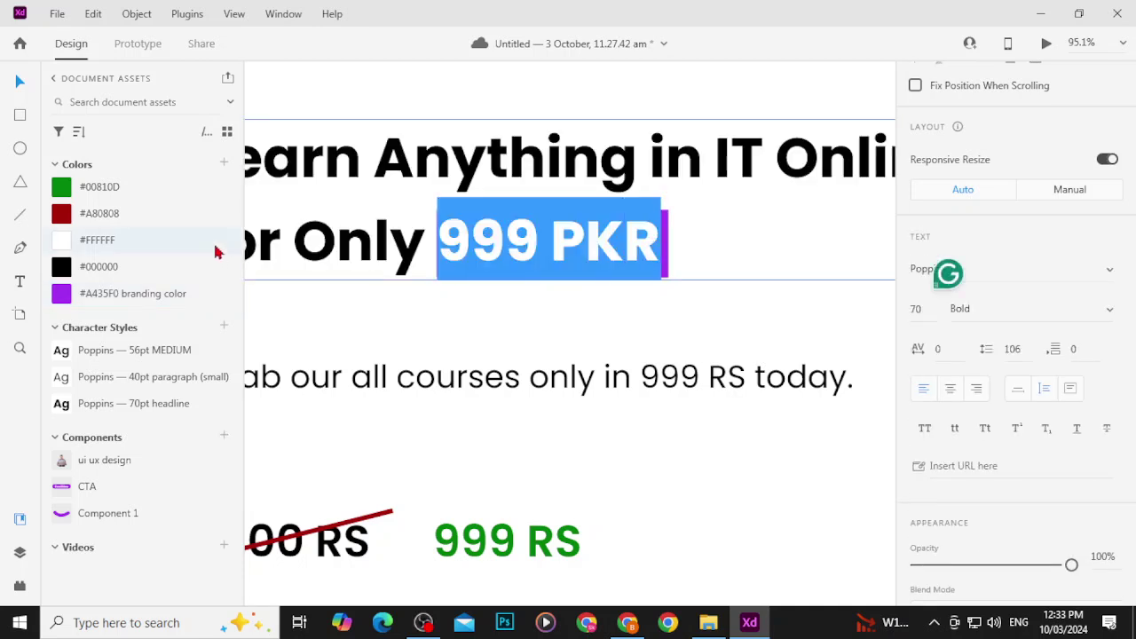
click(147, 241)
key(Escape)
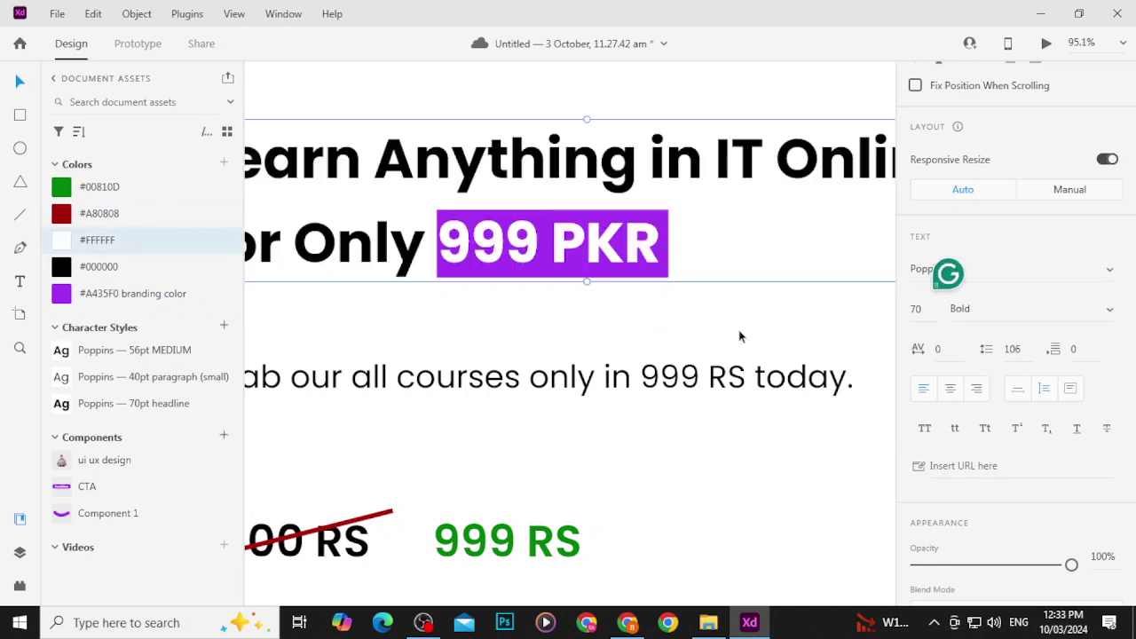
click(677, 329)
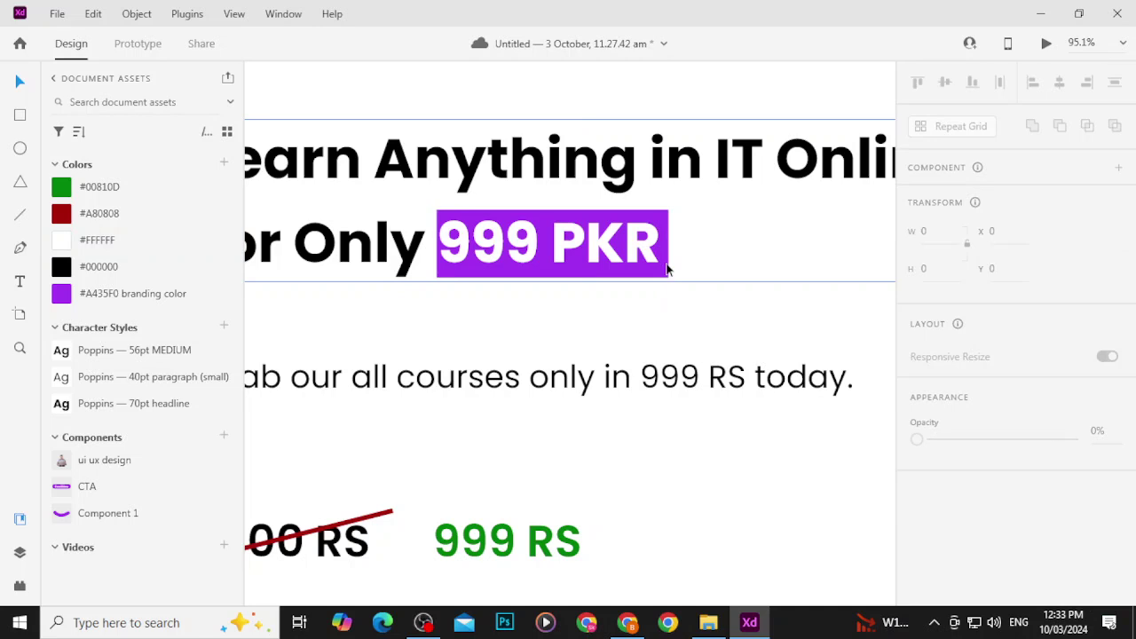
Step: Nudge the purple rectangle behind "999 PKR" to X 346, Y 266
click(669, 222)
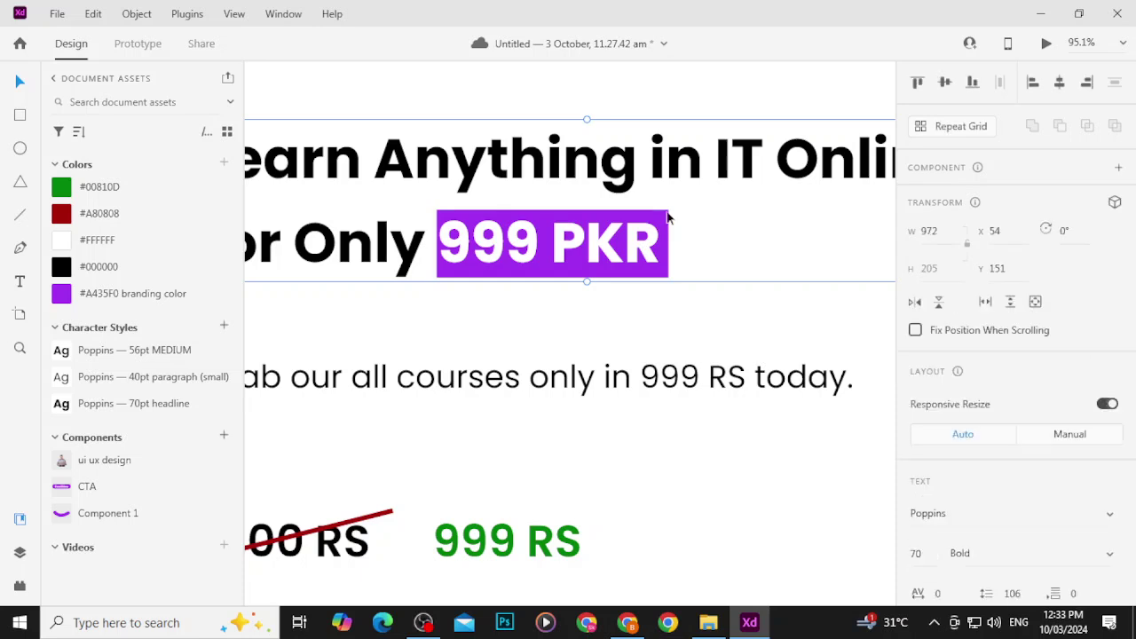
double_click(668, 215)
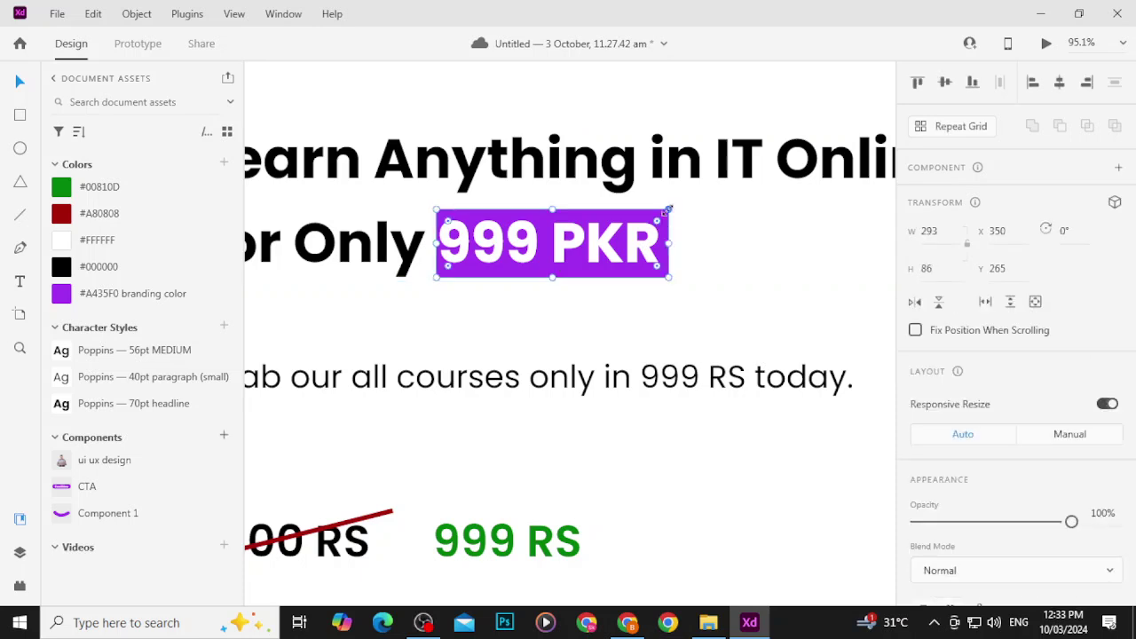
key(Left)
key(Left)
key(Left)
key(Left)
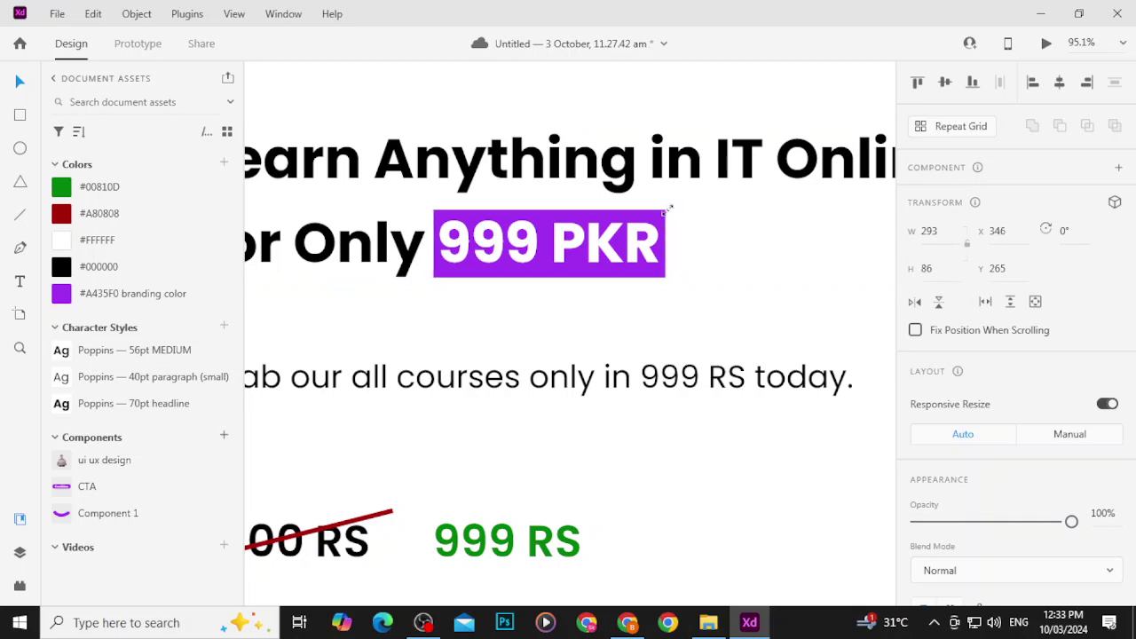
key(Down)
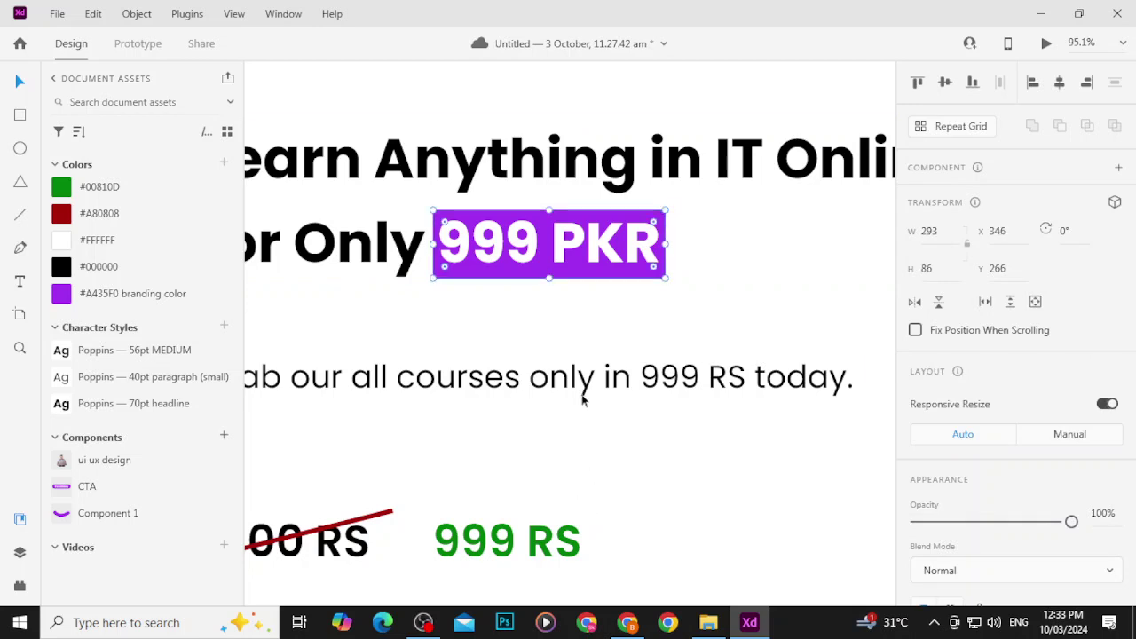
click(591, 380)
Step: Round the corners of the purple rectangle behind "999 PKR" with a corner radius of 3
click(665, 218)
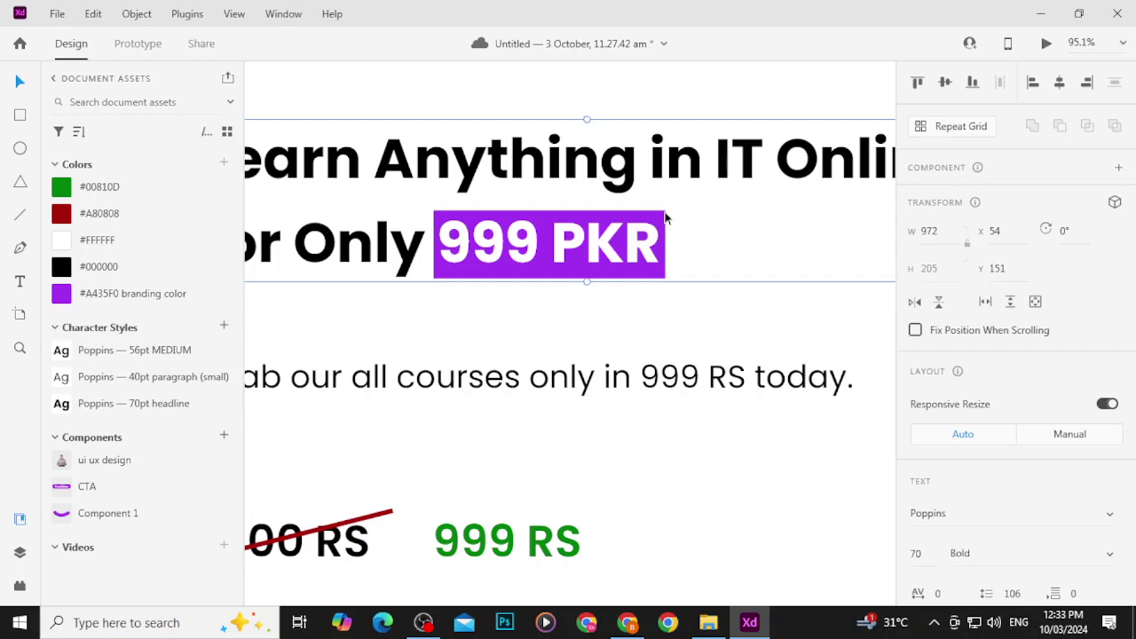
click(668, 223)
scroll(1023, 399, down, 5)
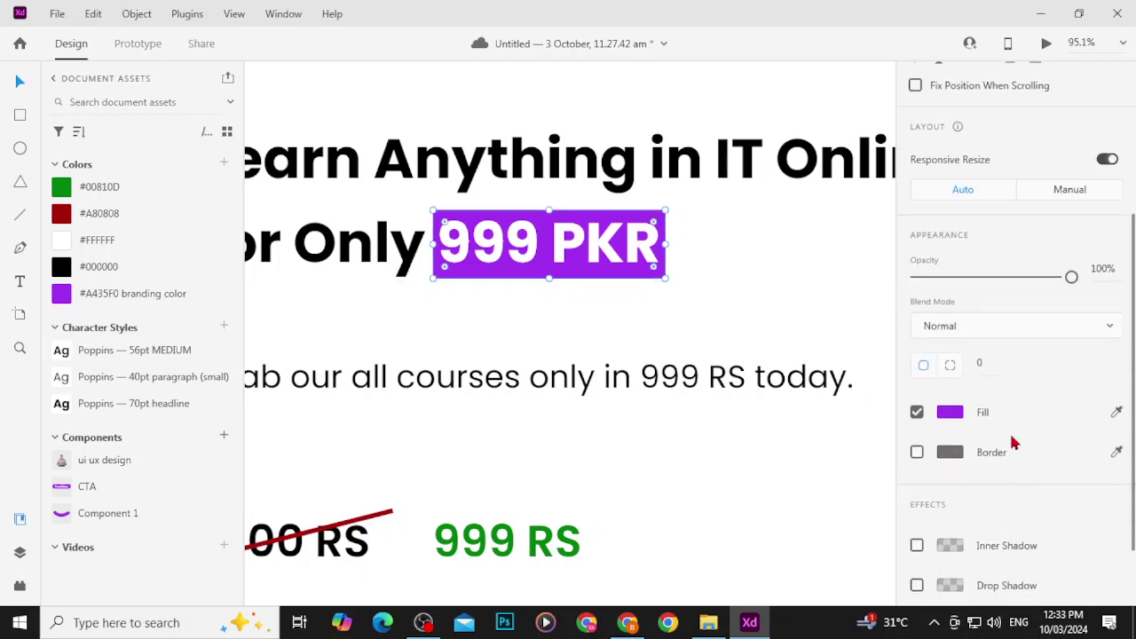
click(983, 366)
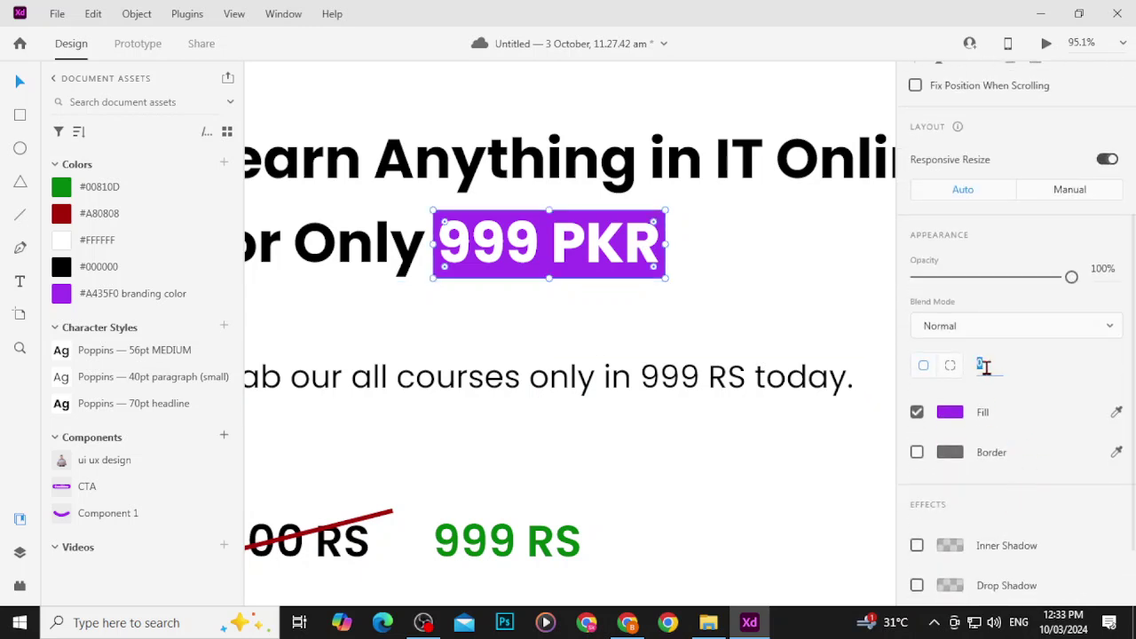
text(3)
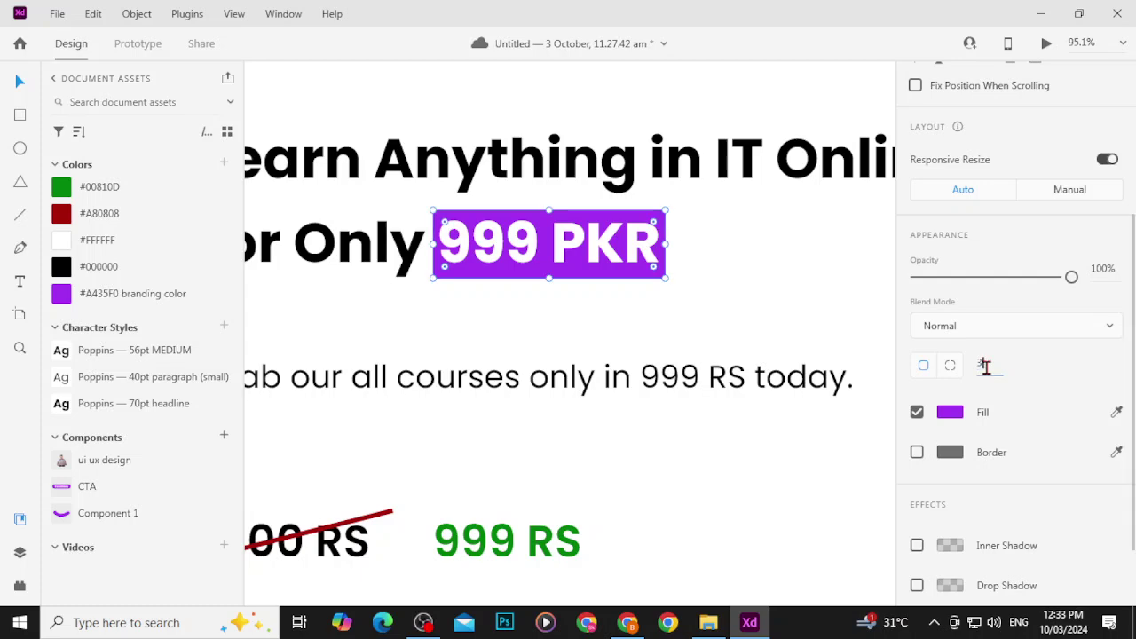
click(984, 367)
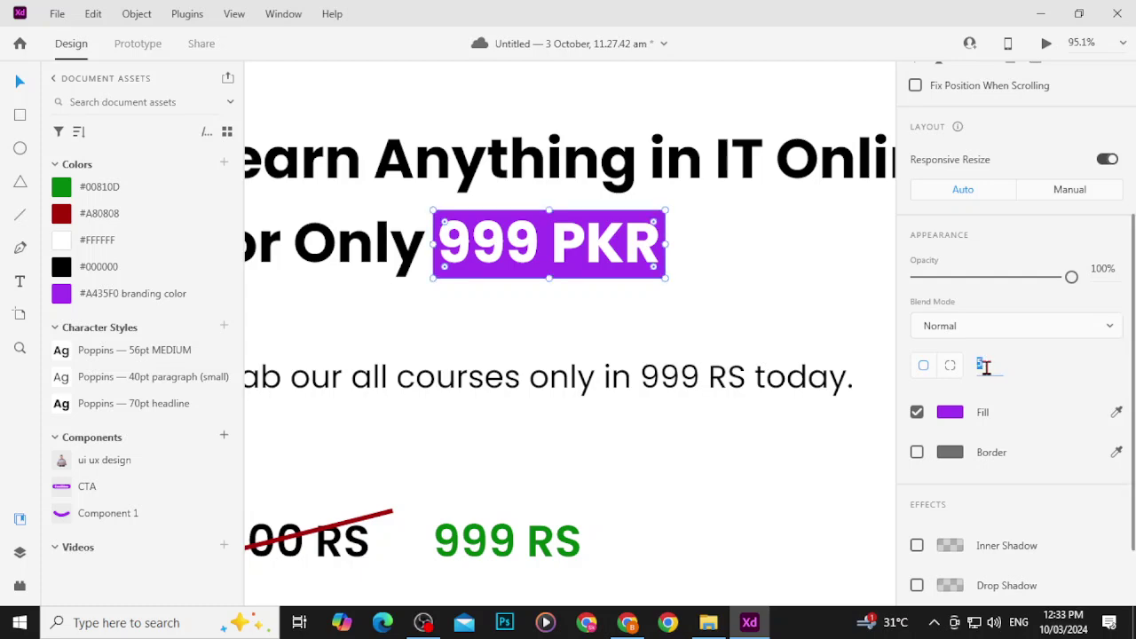
click(352, 328)
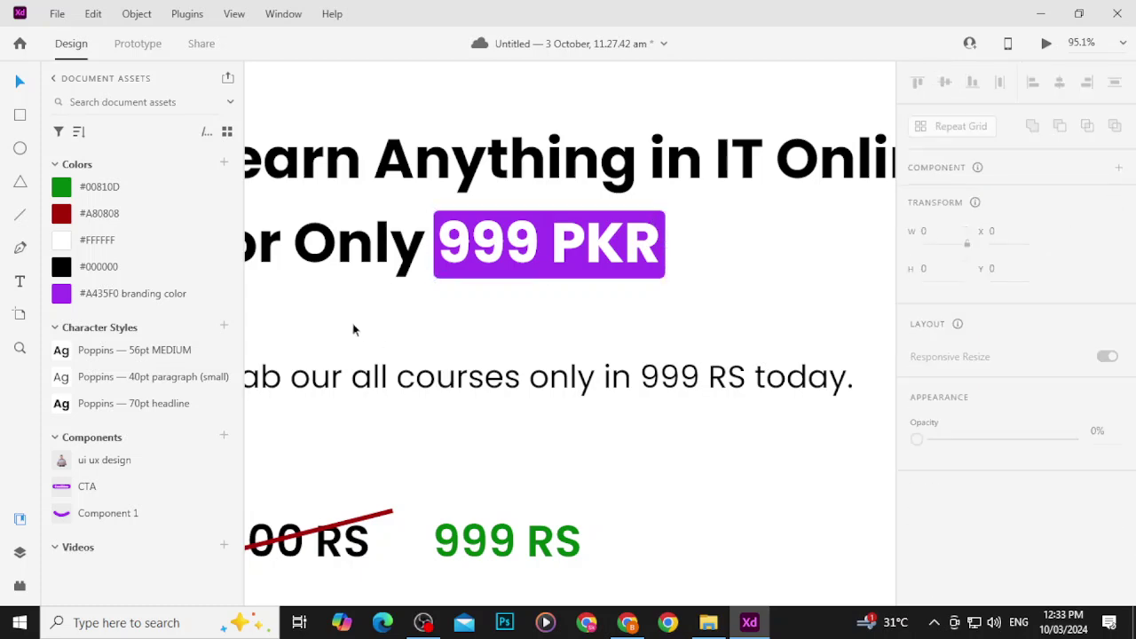
Step: Place a vertical guide on the artboard, aligned with the headline's left edge at about X 54
scroll(353, 330, down, 5)
scroll(352, 329, up, 5)
scroll(546, 351, down, 3)
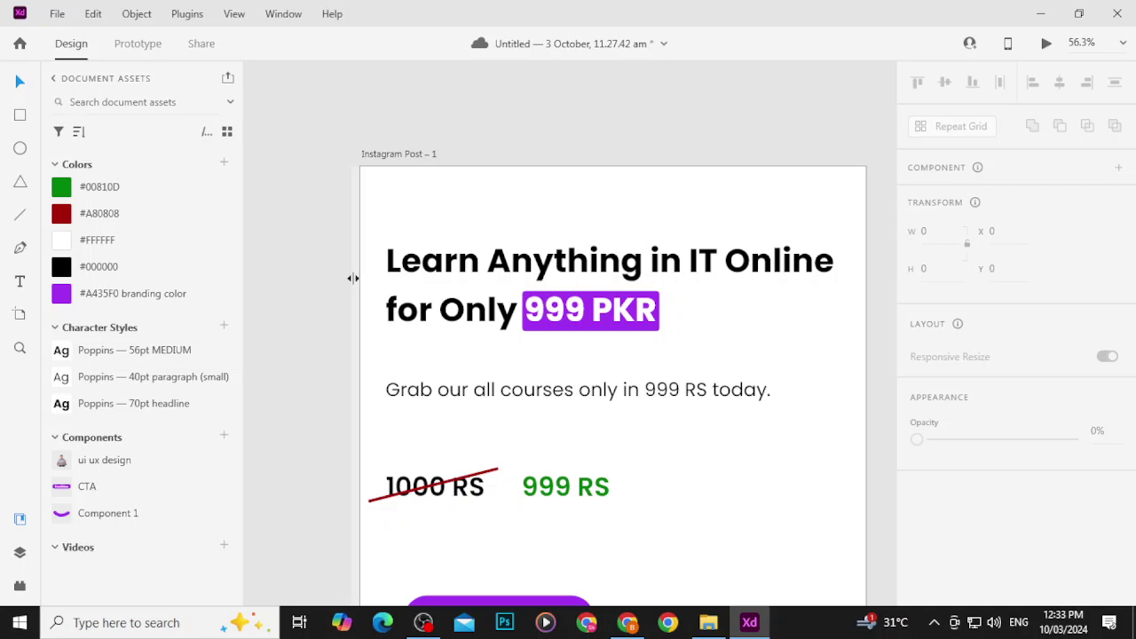
scroll(353, 278, up, 3)
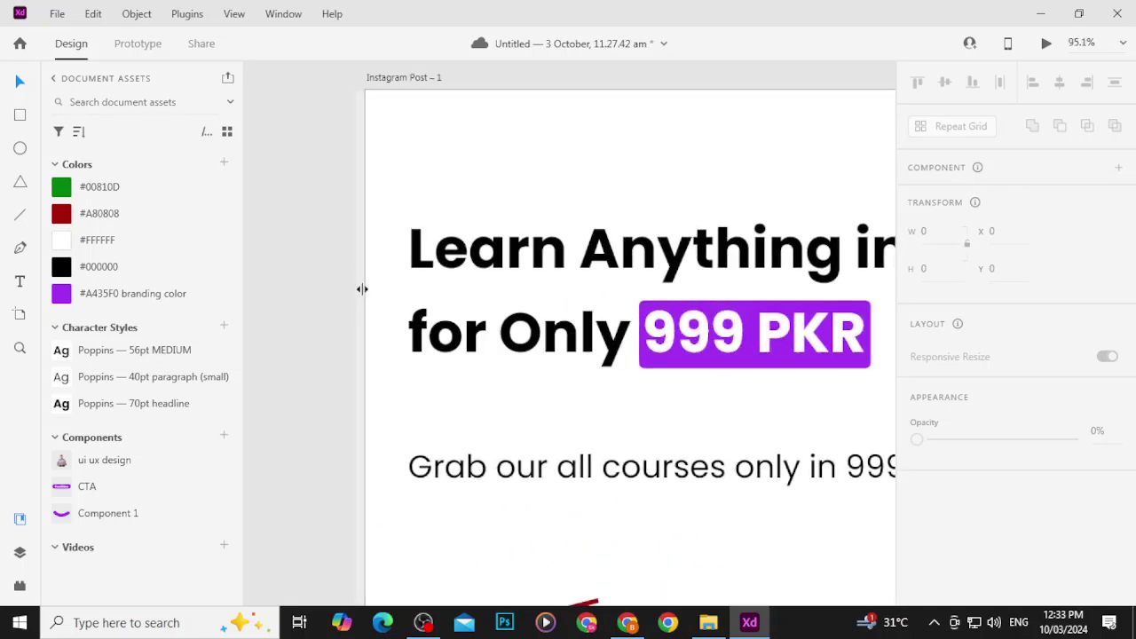
drag(362, 289, 407, 294)
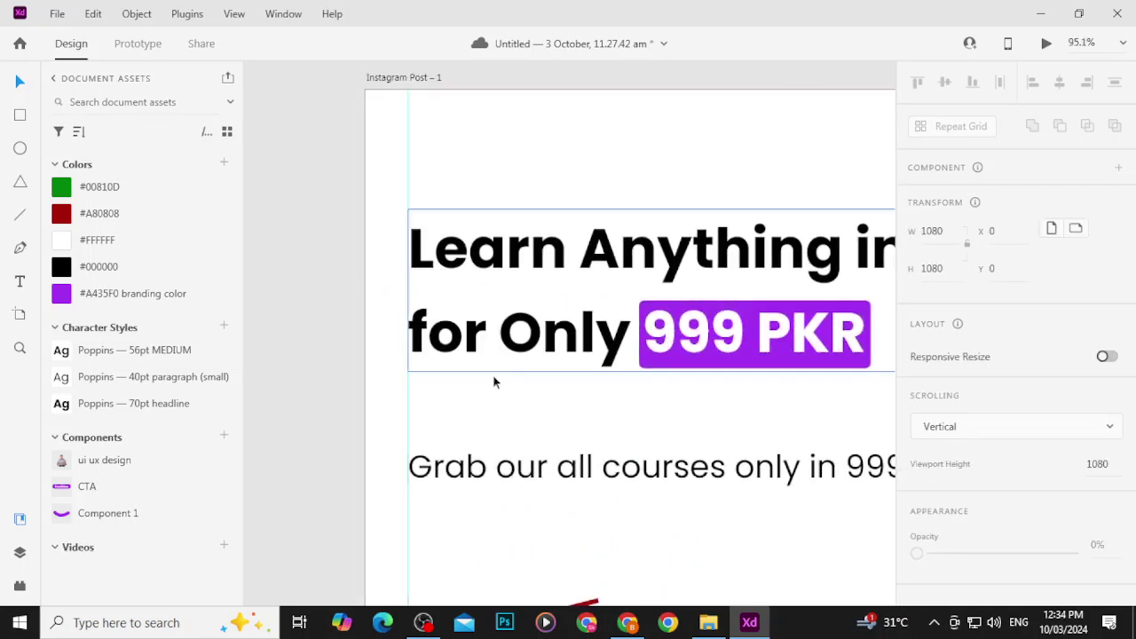
click(497, 384)
Step: Select the paragraph under the headline, switch to ChatGPT in the browser and copy the "Join 10,000+ students" sentence
scroll(489, 416, down, 1)
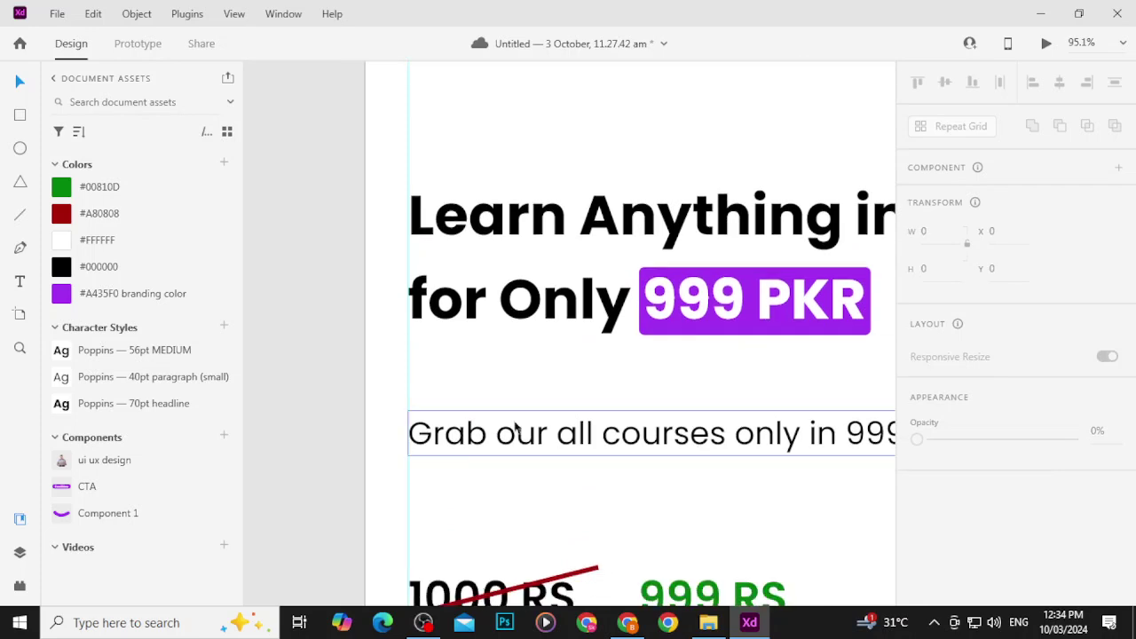
scroll(530, 409, down, 4)
click(598, 417)
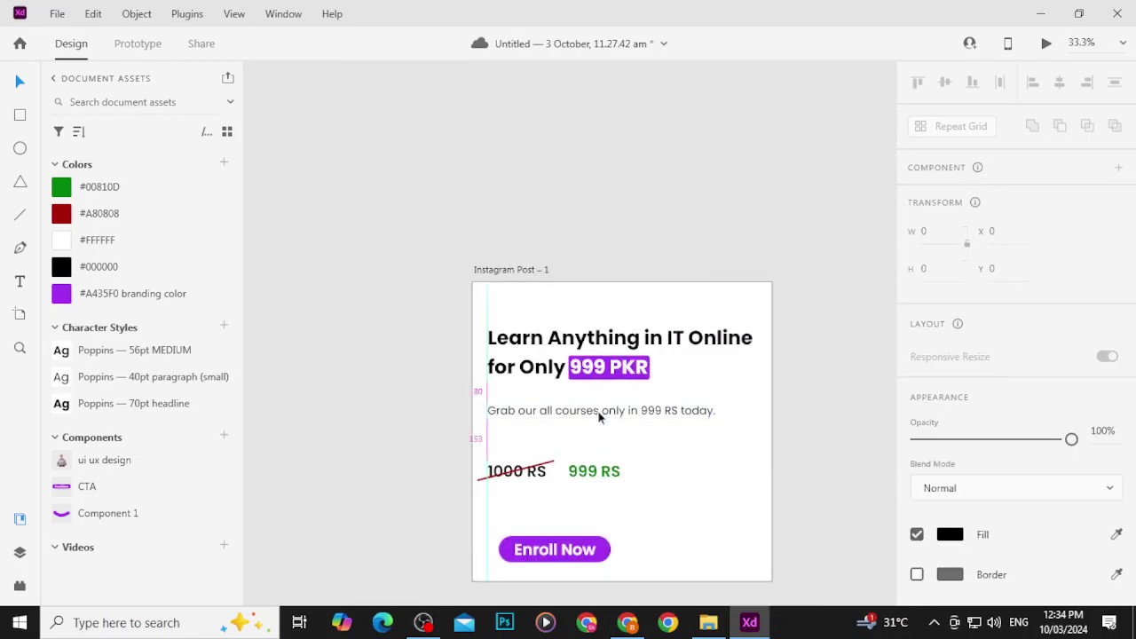
click(626, 622)
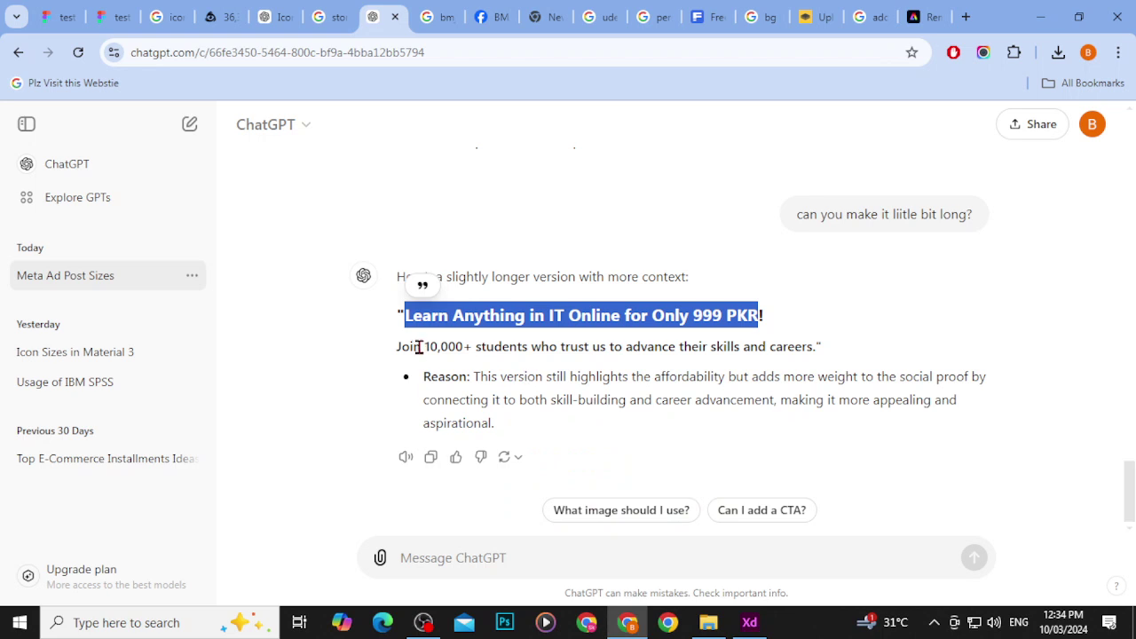
drag(397, 347, 814, 347)
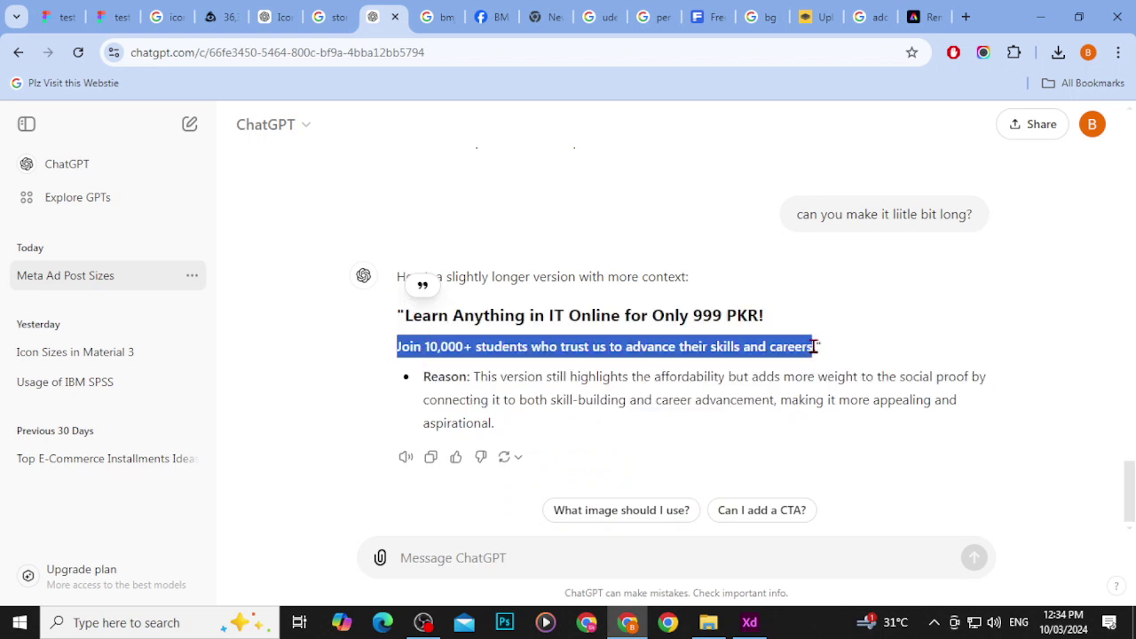
Step: Switch to Adobe XD, replace the paragraph with "Join 10,000+ students who trust us to advance their skills and careers." and move it to about Y 406
click(749, 622)
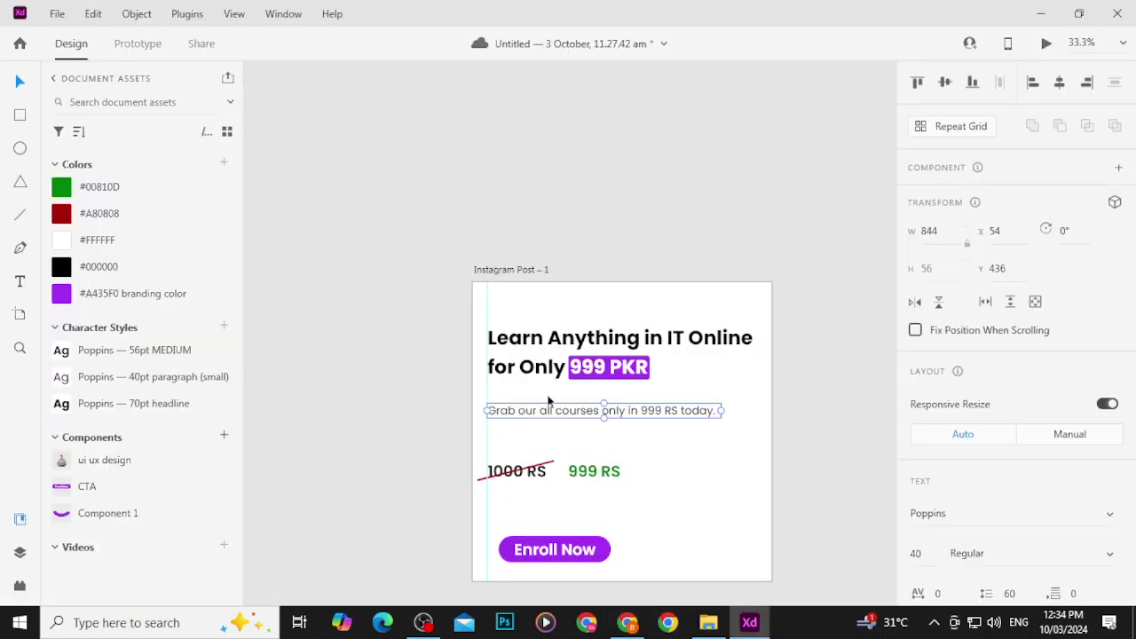
double_click(551, 414)
text(Join 10,000+ students who trust us to advance their skills and careers.)
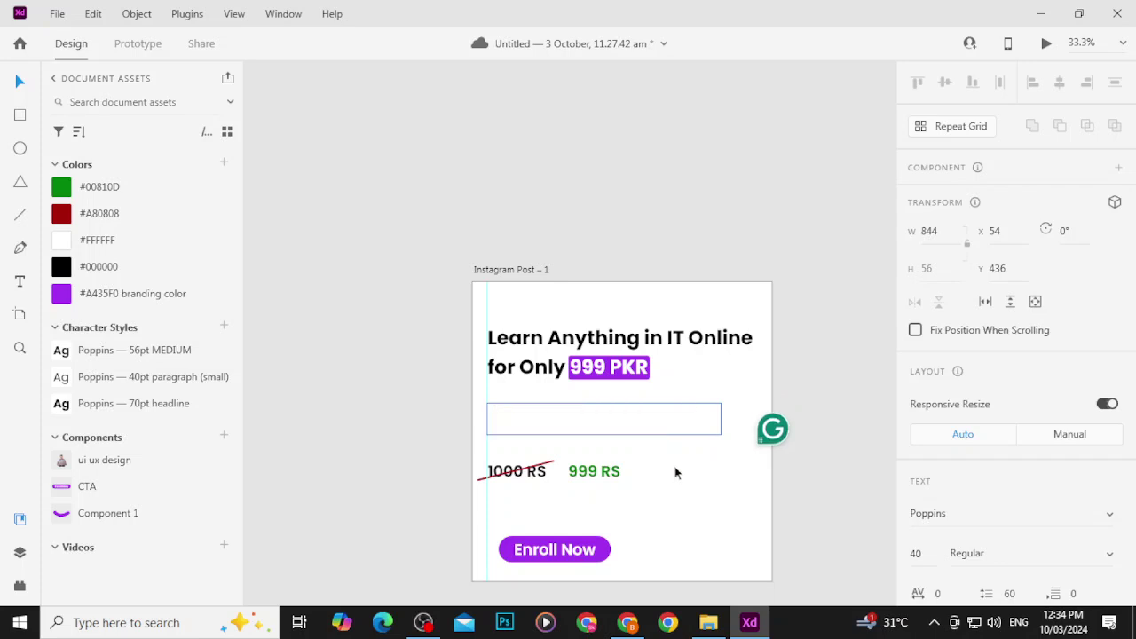
drag(620, 440, 616, 421)
Step: Set the paragraph's text box to auto width so it fits its two lines
scroll(570, 423, up, 4)
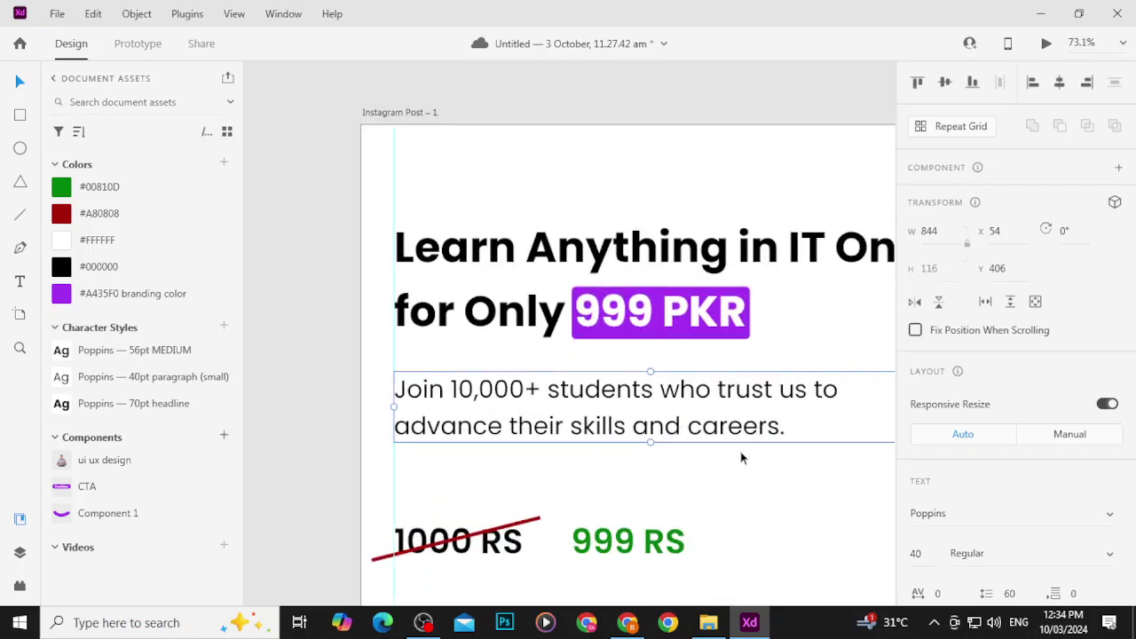
drag(742, 457, 629, 406)
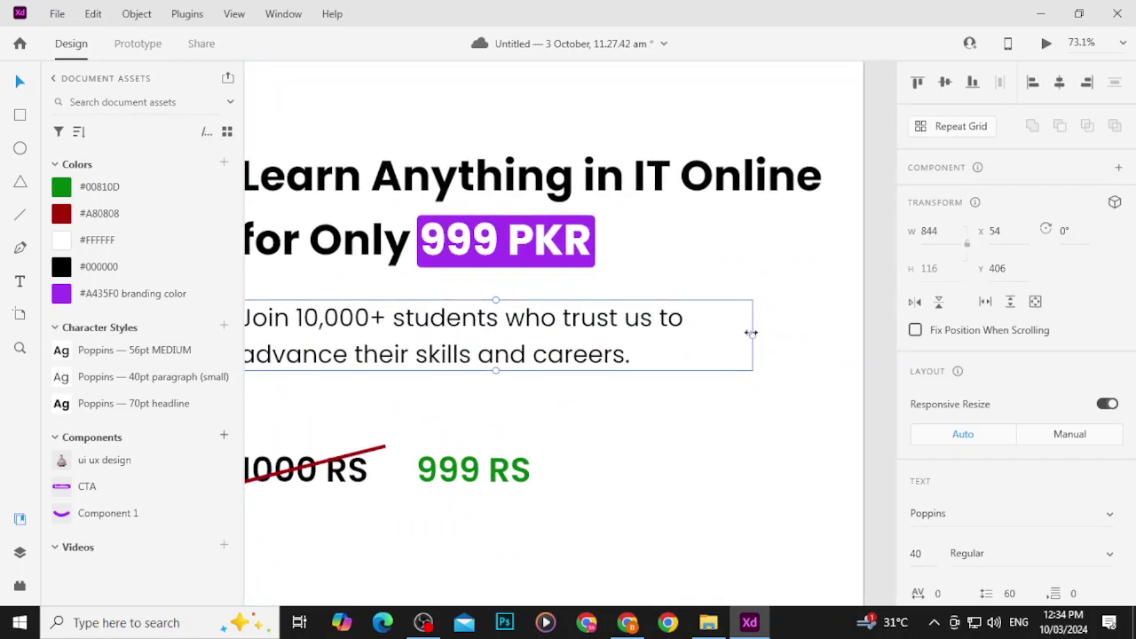
scroll(1033, 562, down, 3)
click(1019, 388)
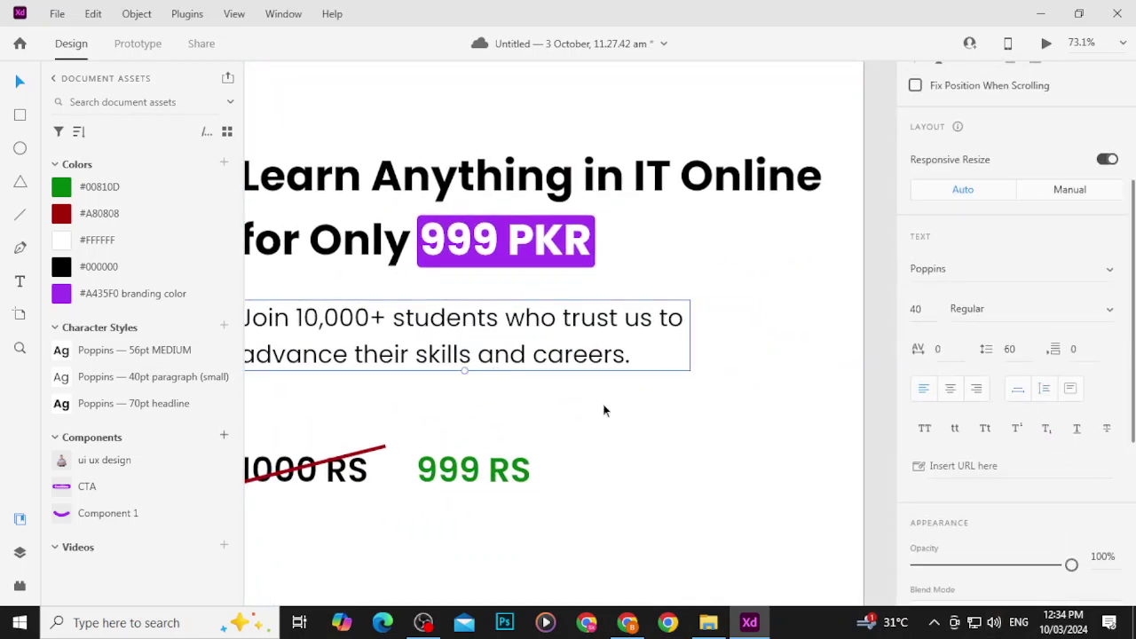
Step: Make the words "10,000+ students" in the paragraph bold
scroll(560, 375, left, 3)
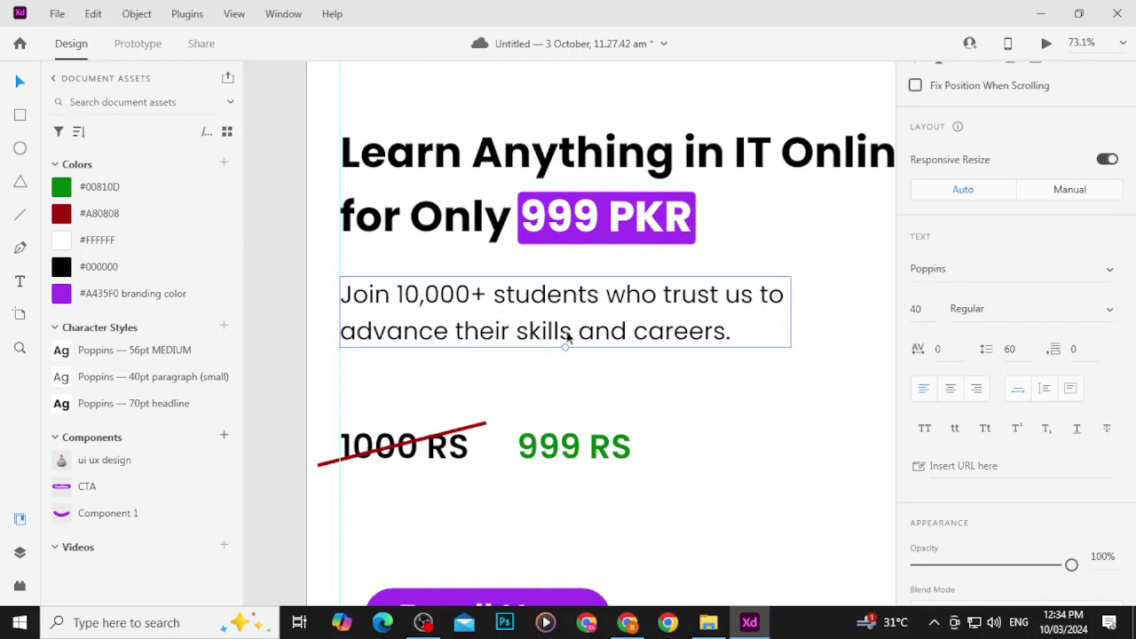
double_click(441, 298)
click(441, 295)
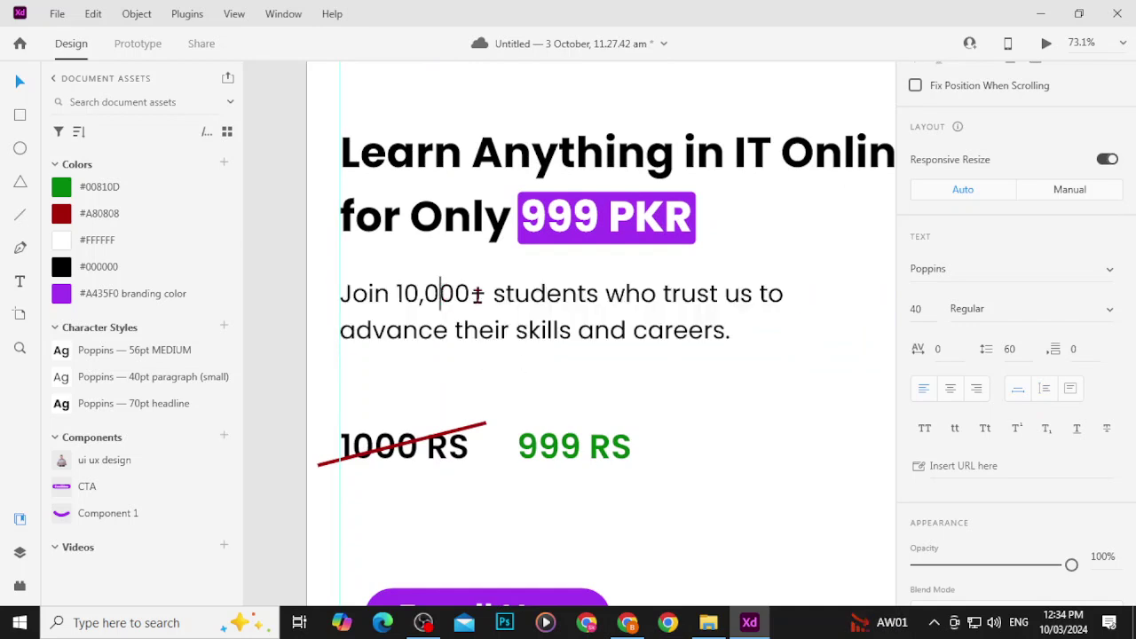
drag(597, 295, 393, 297)
key(ctrl+b)
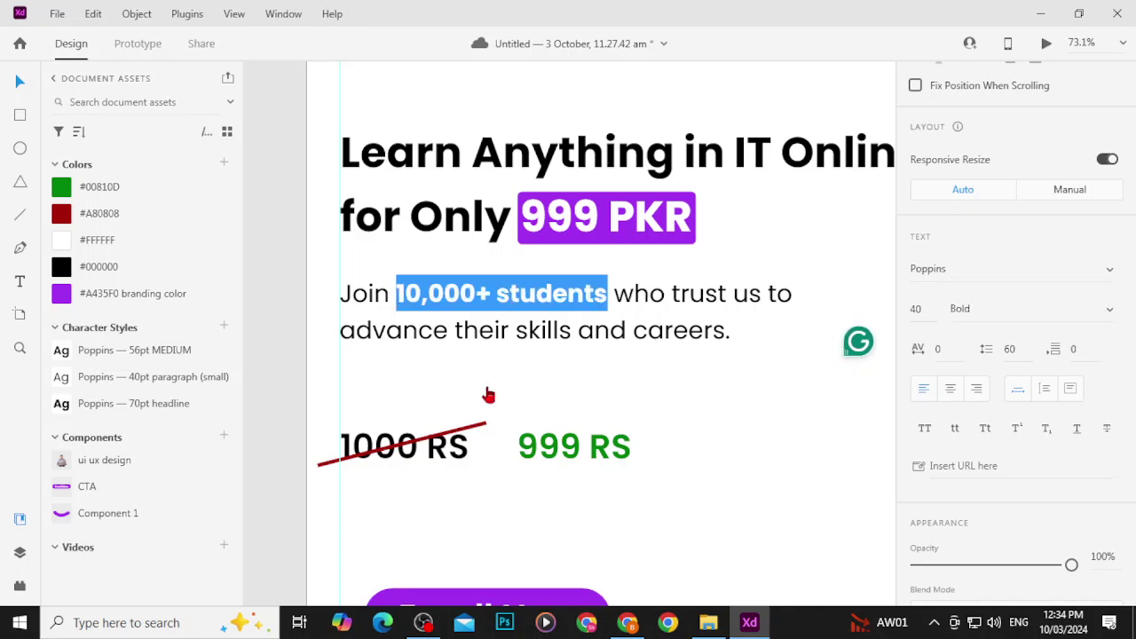
key(Escape)
click(487, 386)
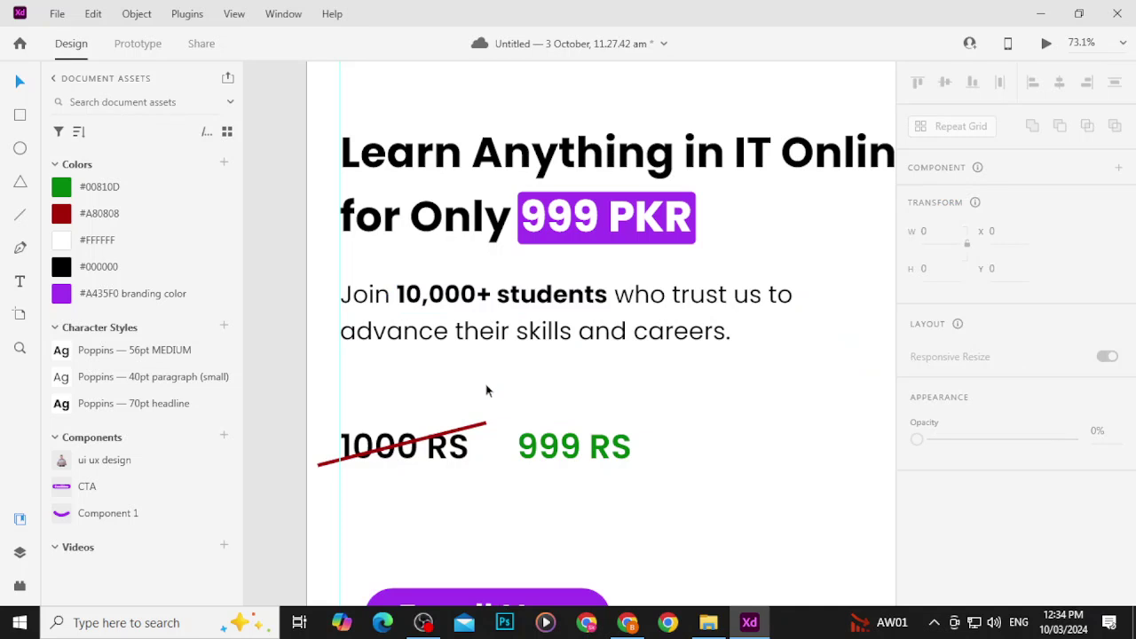
Step: Color the words "10,000+ students" with the #A435F0 branding color
click(577, 305)
double_click(586, 298)
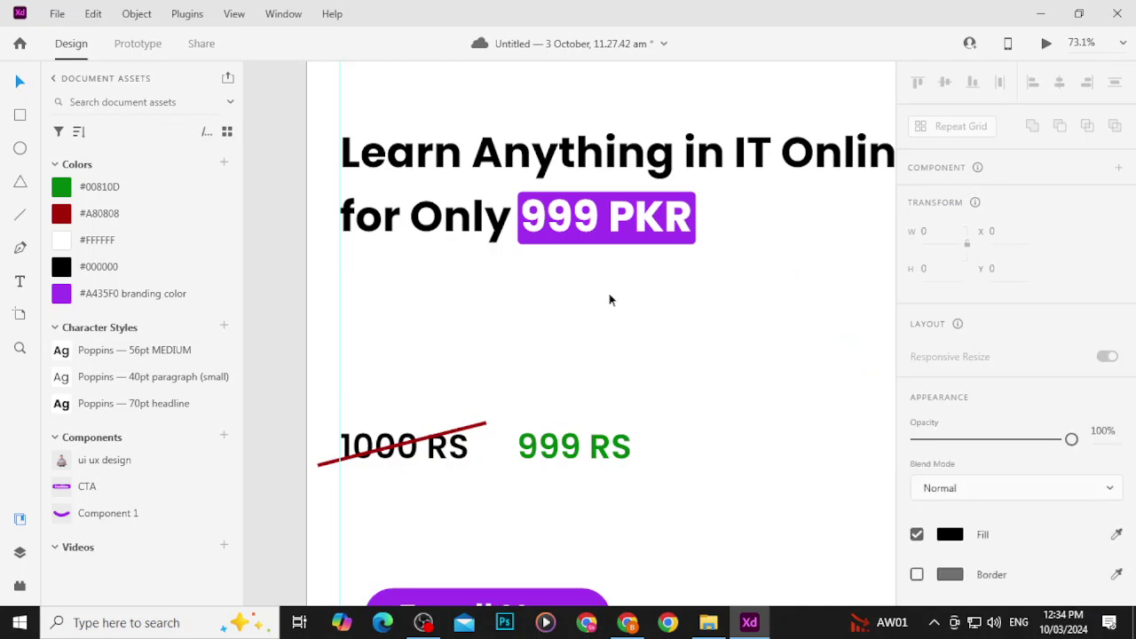
drag(607, 298, 392, 284)
click(391, 293)
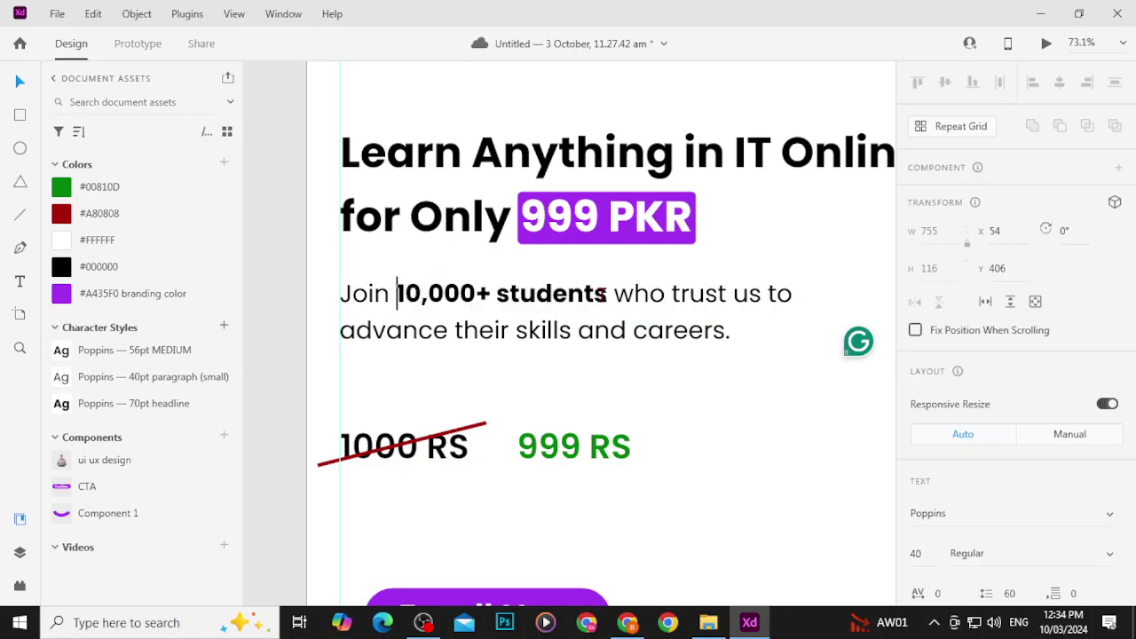
drag(607, 294, 393, 289)
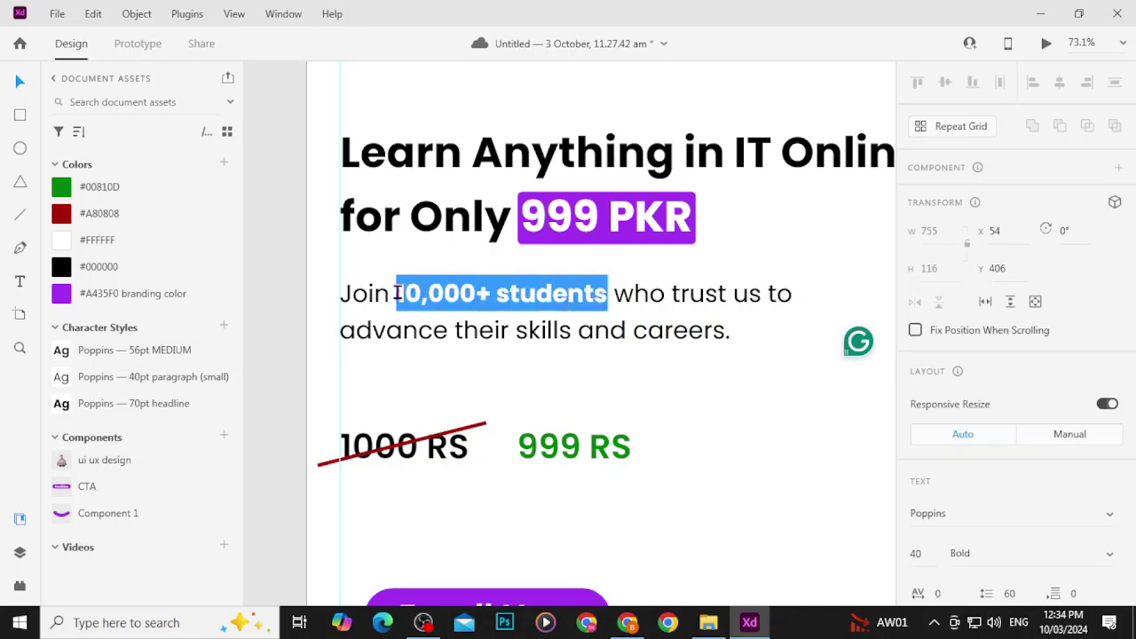
click(84, 294)
key(Escape)
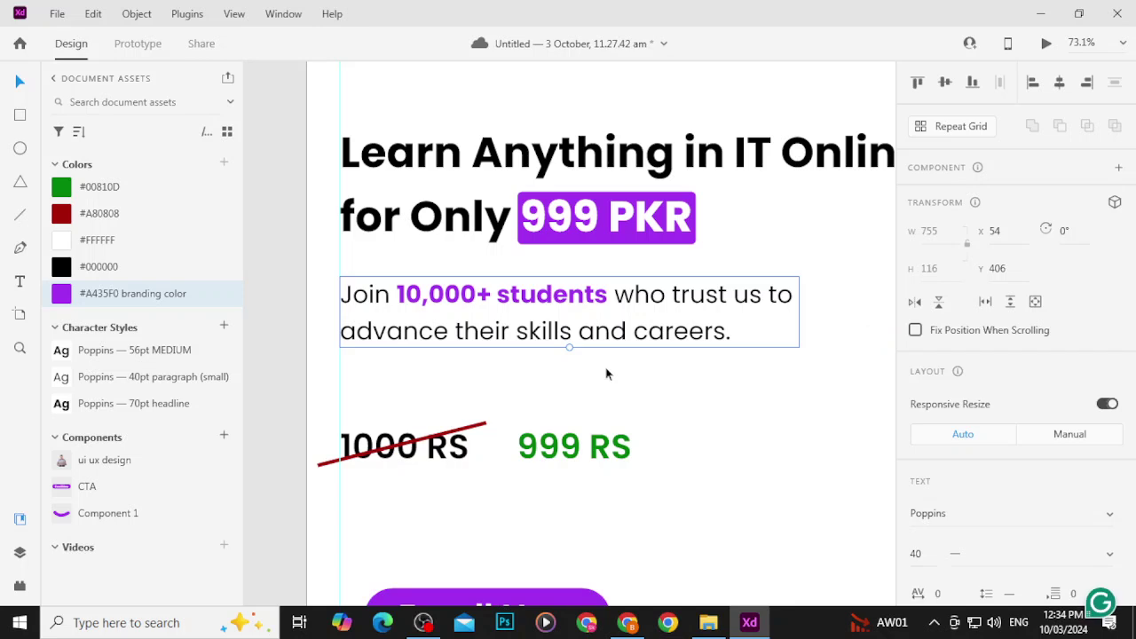
click(613, 387)
scroll(614, 387, down, 3)
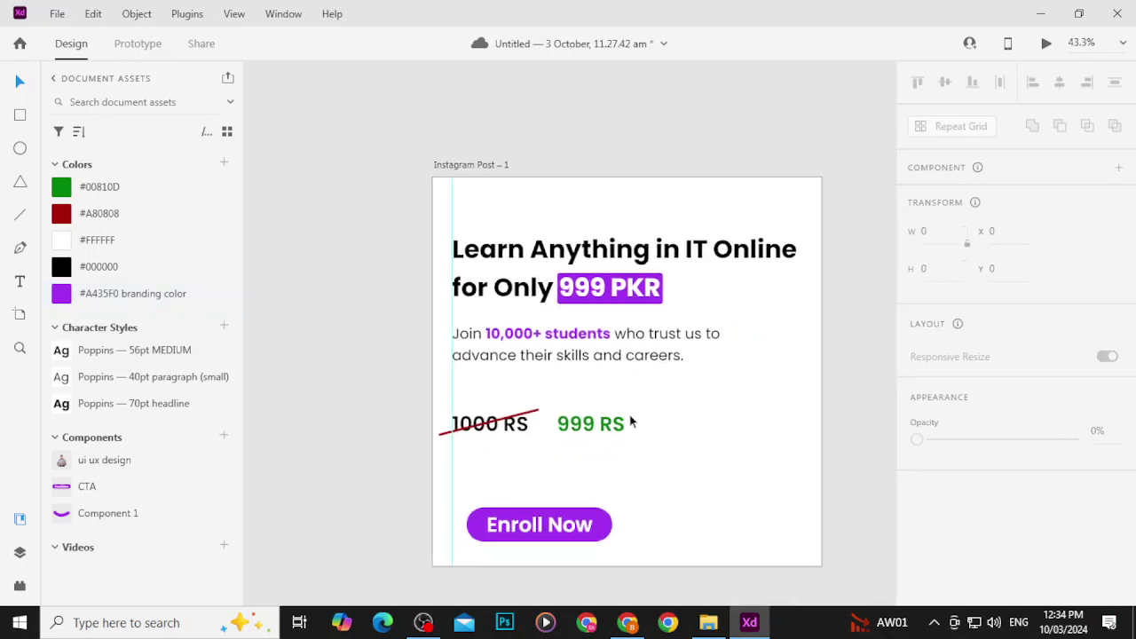
Step: Select the "Join 10,000+ students" paragraph and review its text formatting options
click(651, 361)
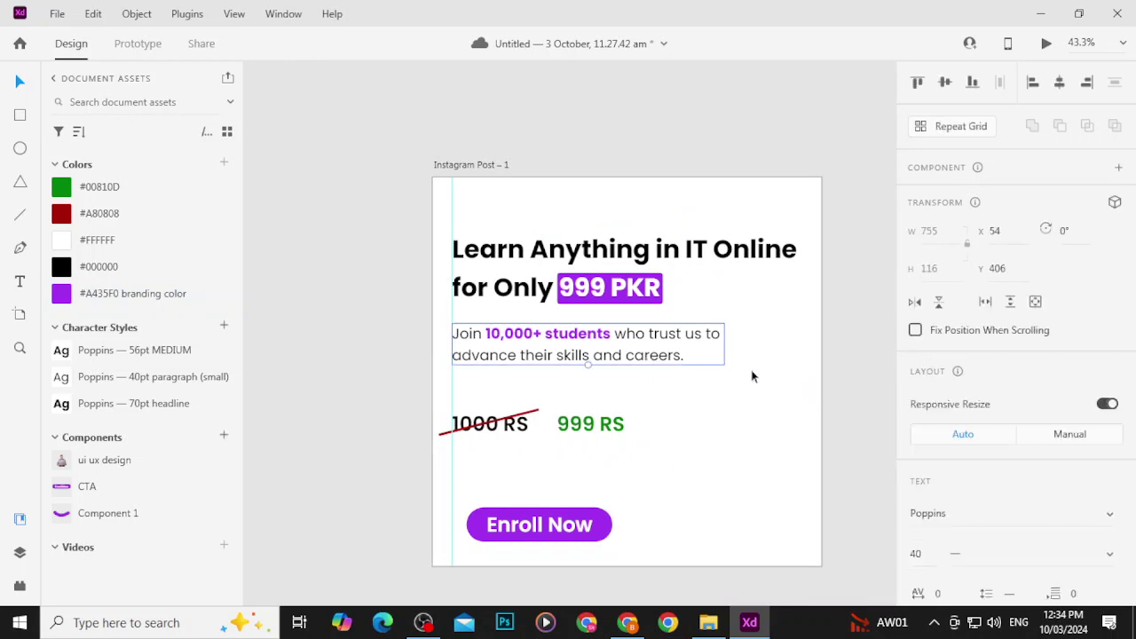
scroll(994, 551, down, 4)
scroll(1017, 312, up, 1)
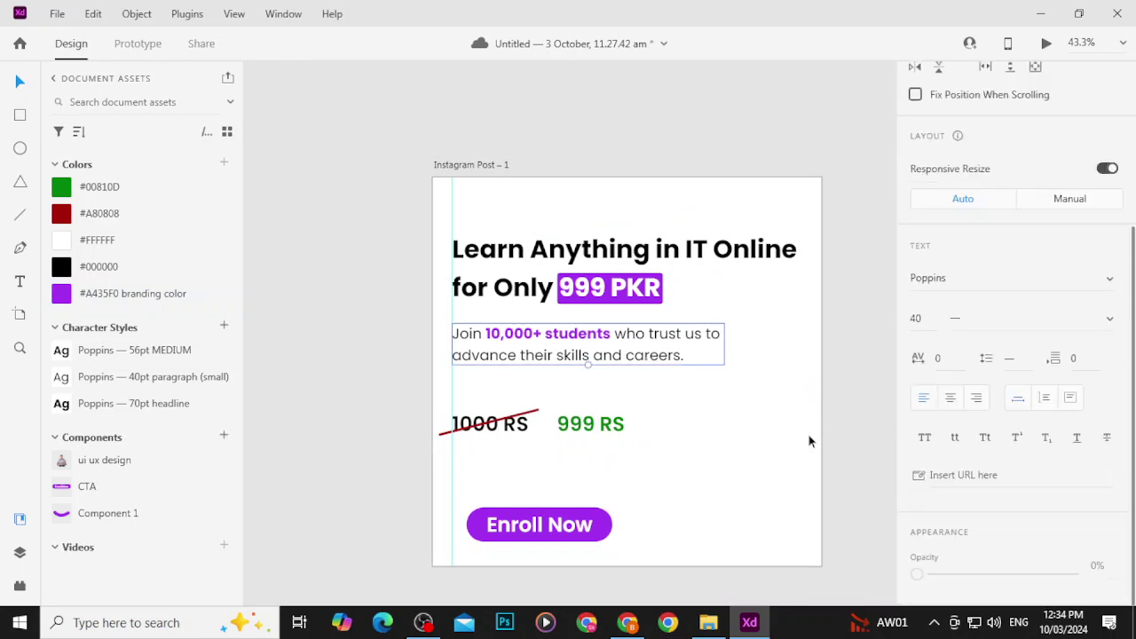
Step: Move the crossed-out 1000 RS and the 999 RS prices off the artboard and align the Enroll Now button with the vertical guide
click(808, 438)
click(465, 409)
shift+click(613, 426)
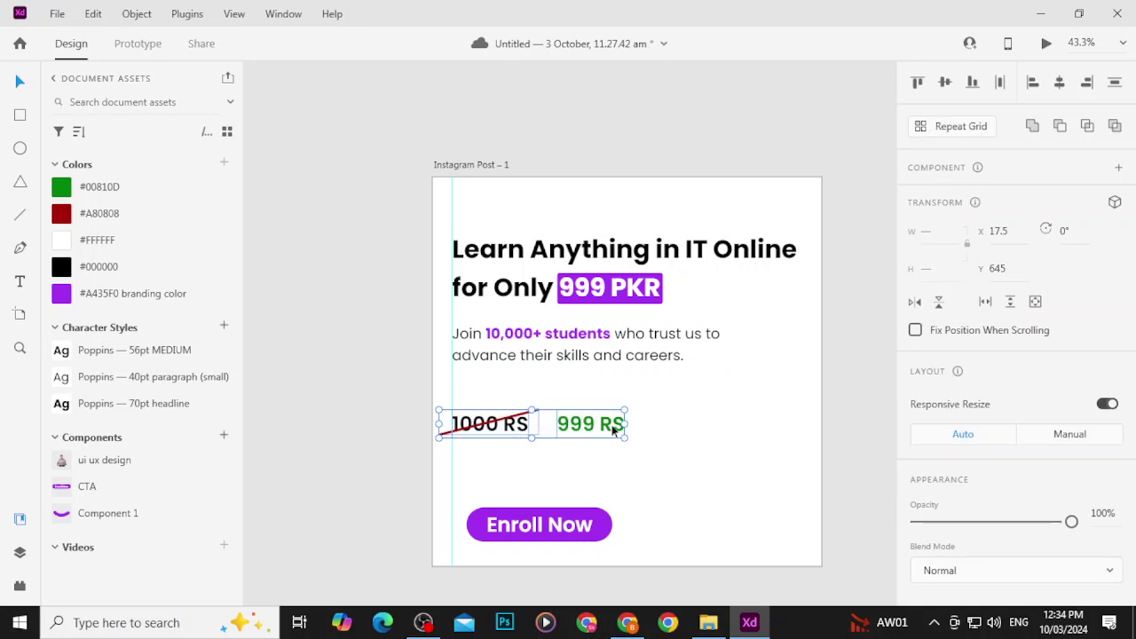
drag(613, 426, 347, 310)
click(553, 436)
click(717, 449)
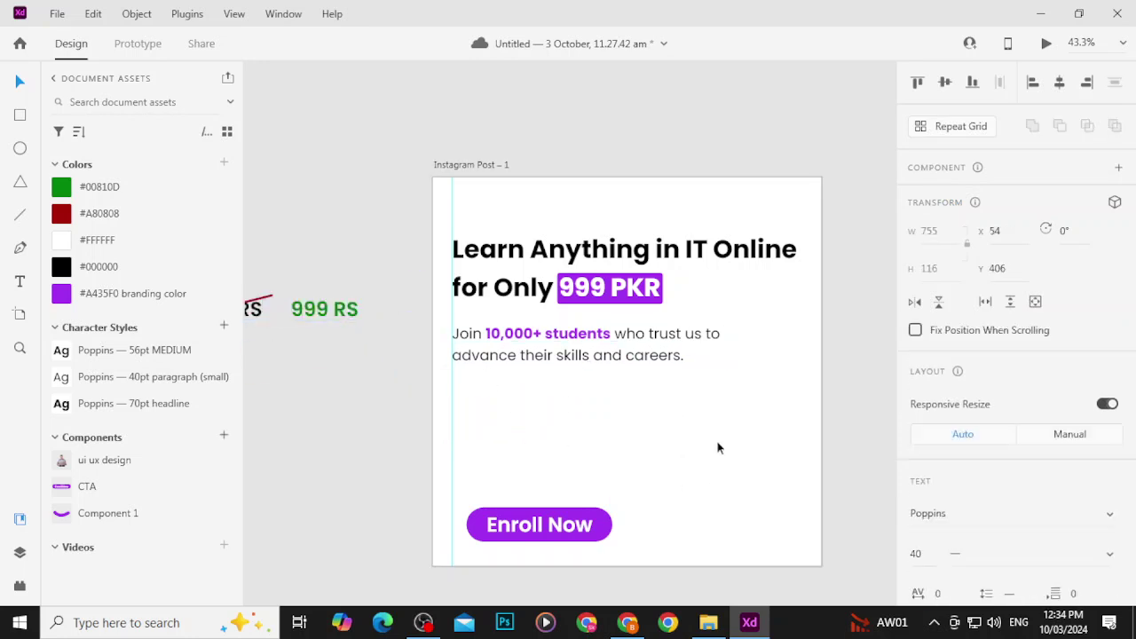
click(535, 485)
drag(543, 532, 529, 525)
Step: Add the ui ux design component to the artboard's lower-right area and enlarge it to about 984 by 657
drag(127, 471, 704, 467)
drag(718, 447, 712, 488)
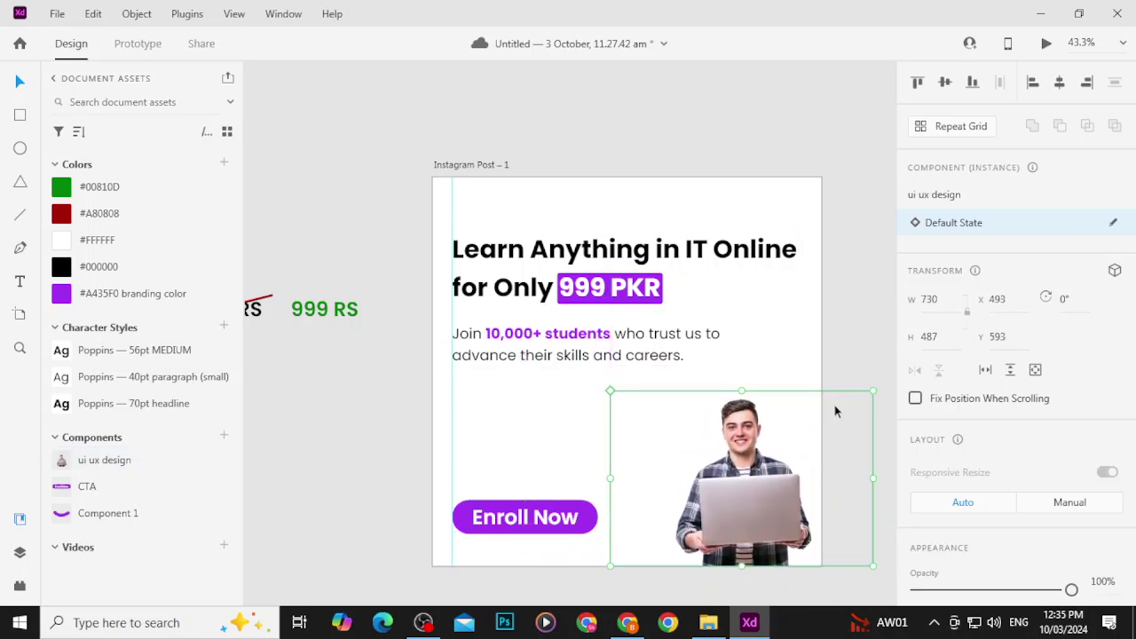
drag(873, 388, 782, 345)
drag(643, 505, 597, 501)
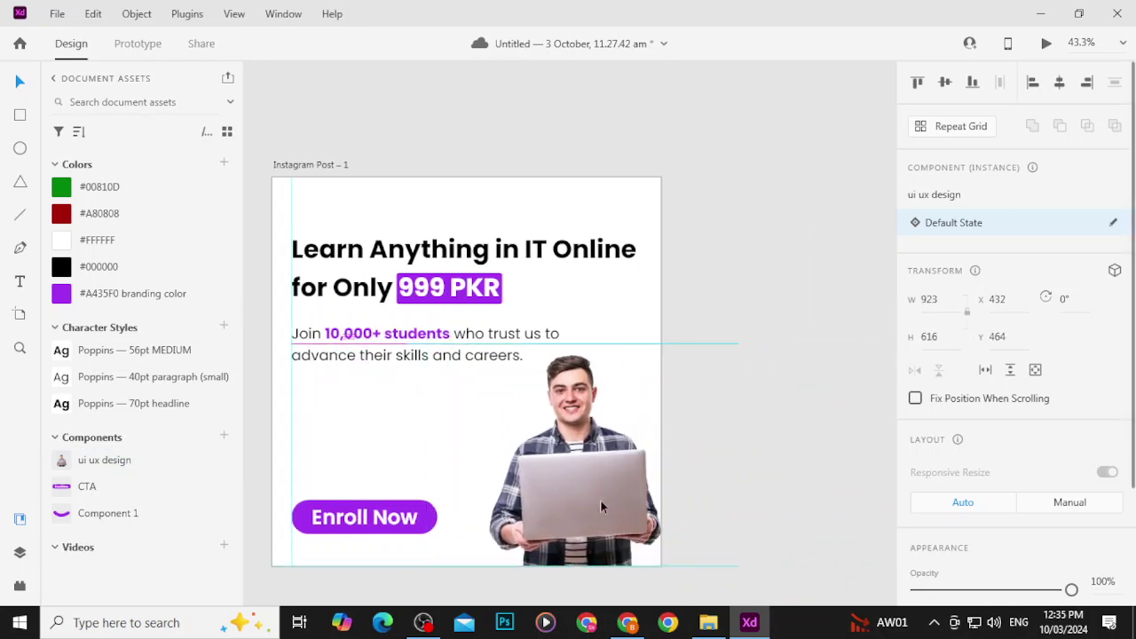
drag(734, 340, 751, 329)
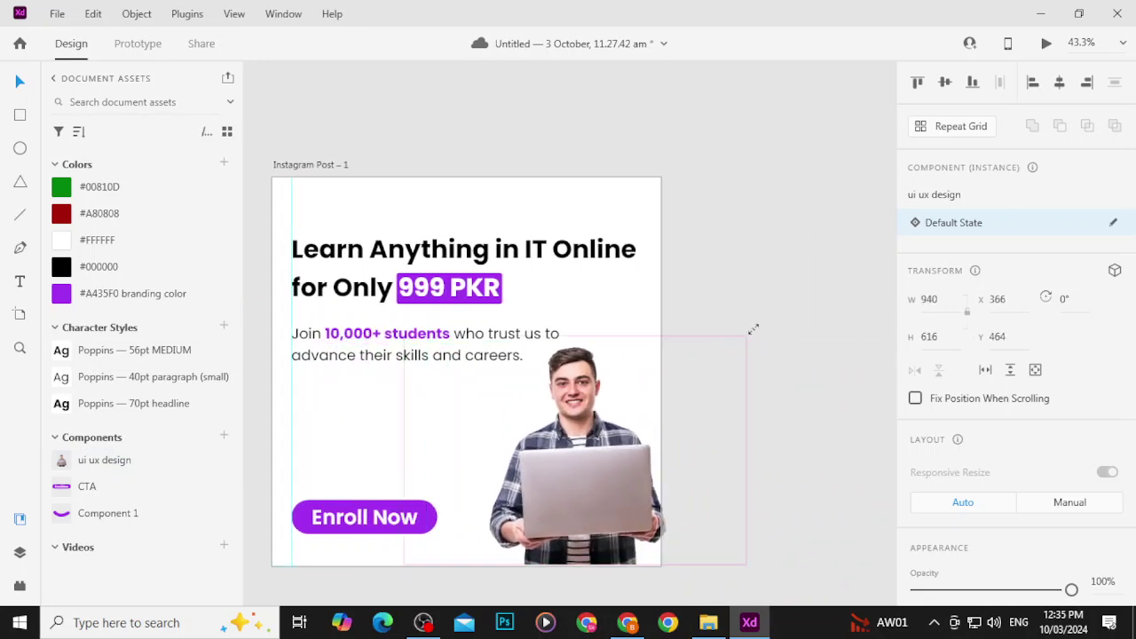
drag(653, 431, 643, 444)
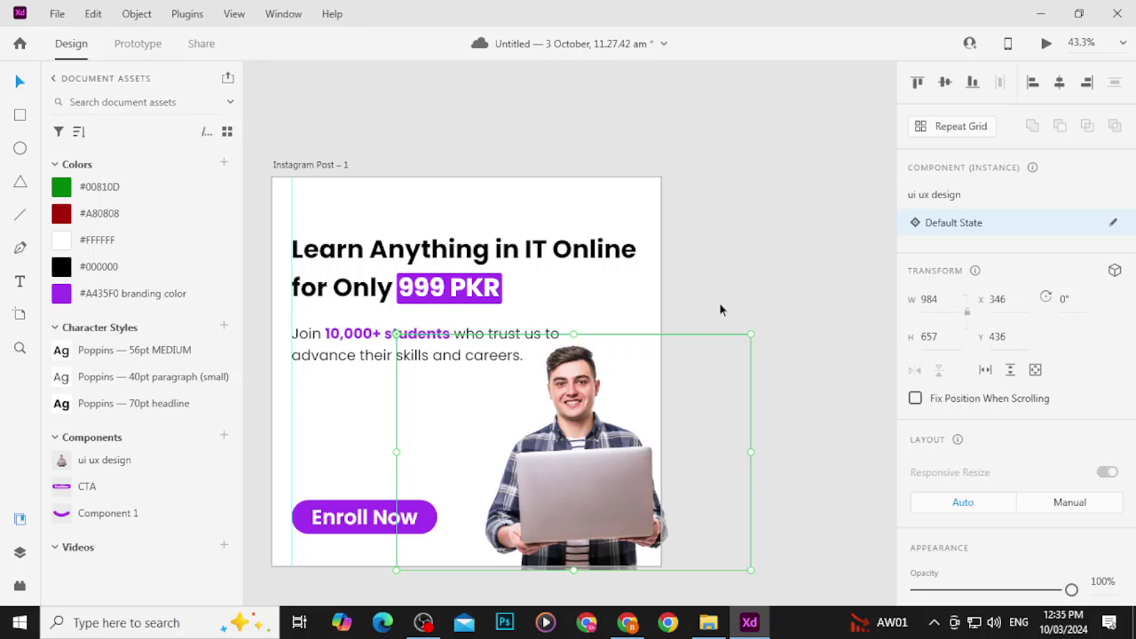
click(726, 263)
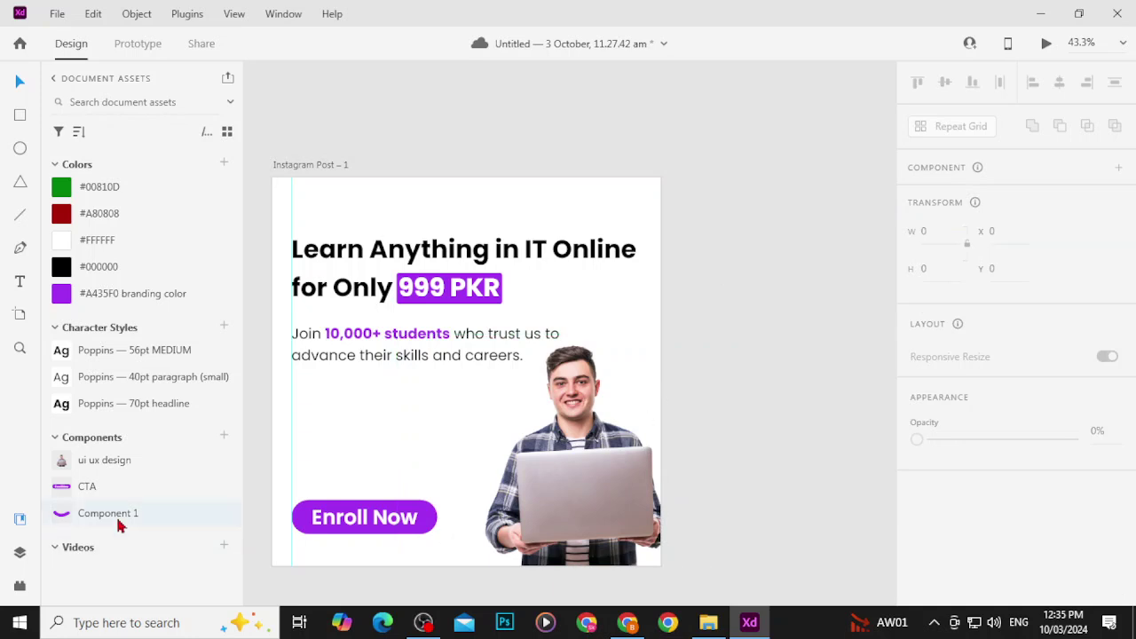
Step: Add the purple arc Component 1, rotate it to about 135°, and place it beside the man with the laptop
drag(89, 520, 410, 474)
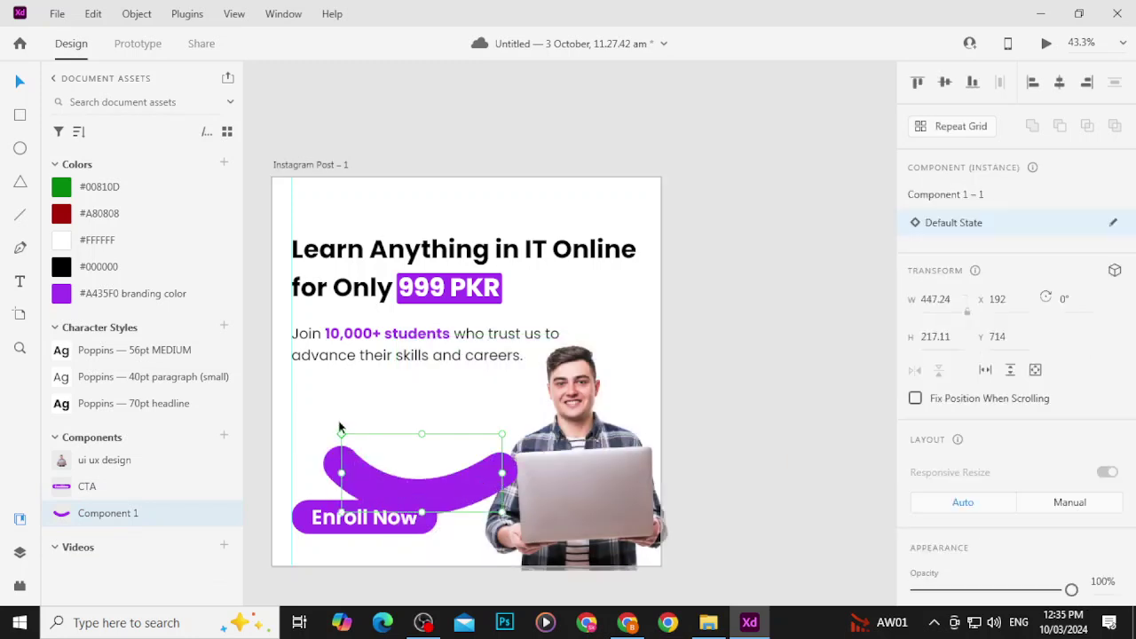
drag(340, 427, 484, 429)
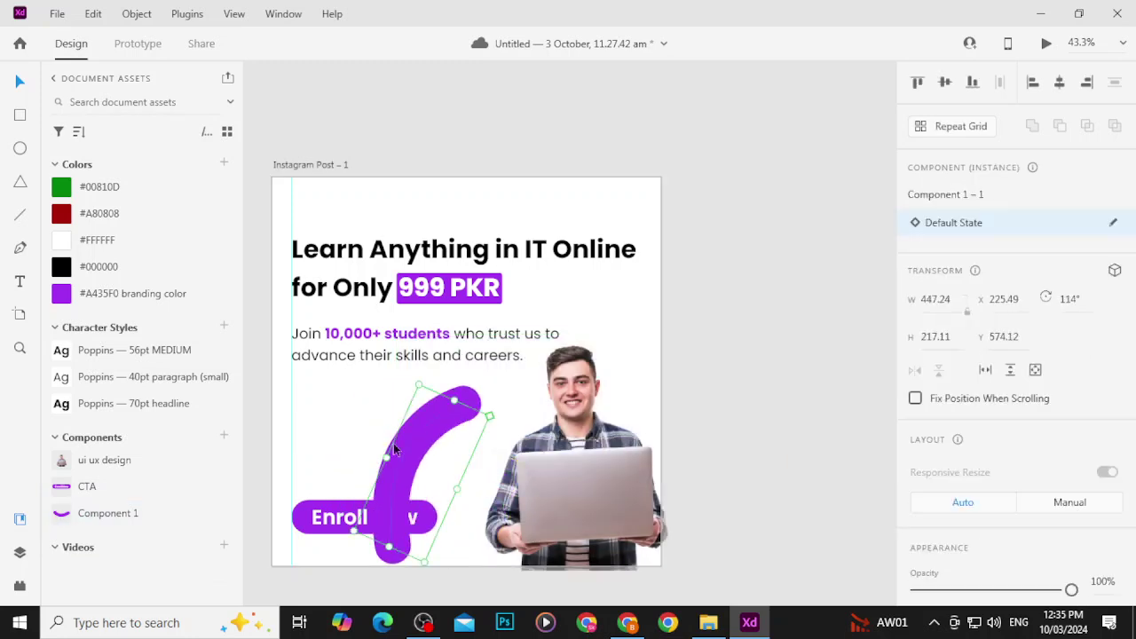
drag(408, 443, 481, 504)
drag(569, 473, 522, 520)
Step: Fine-tune the positions of the man's image and the purple arc, and bring the image in front of the arc
click(511, 504)
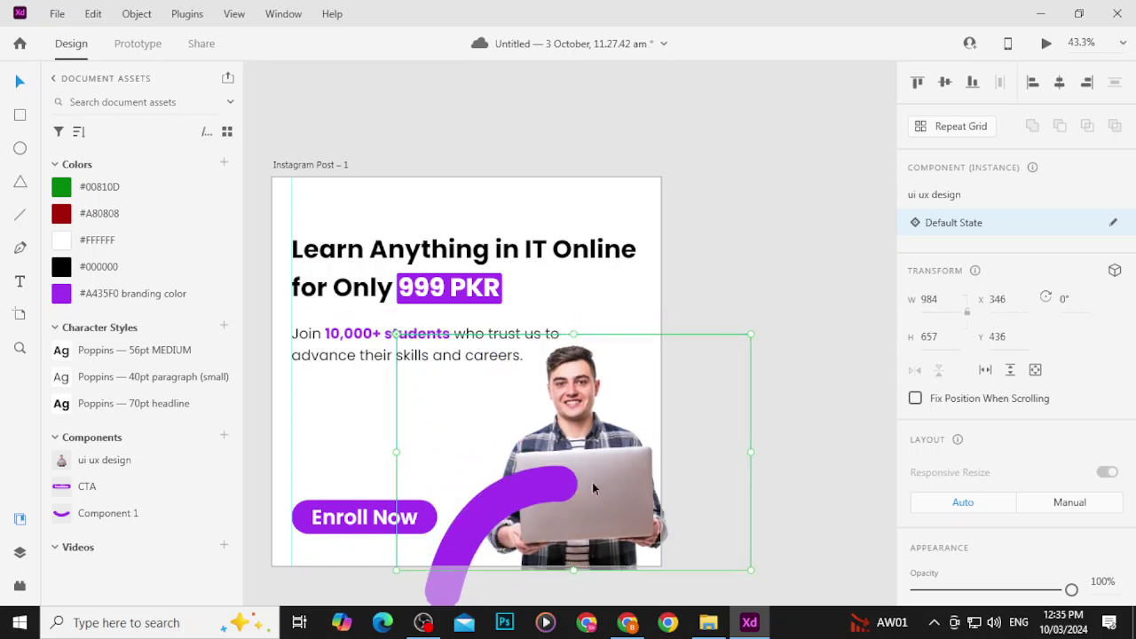
mouse_move(595, 482)
mouse_down()
mouse_move(610, 483)
mouse_move(586, 491)
mouse_up()
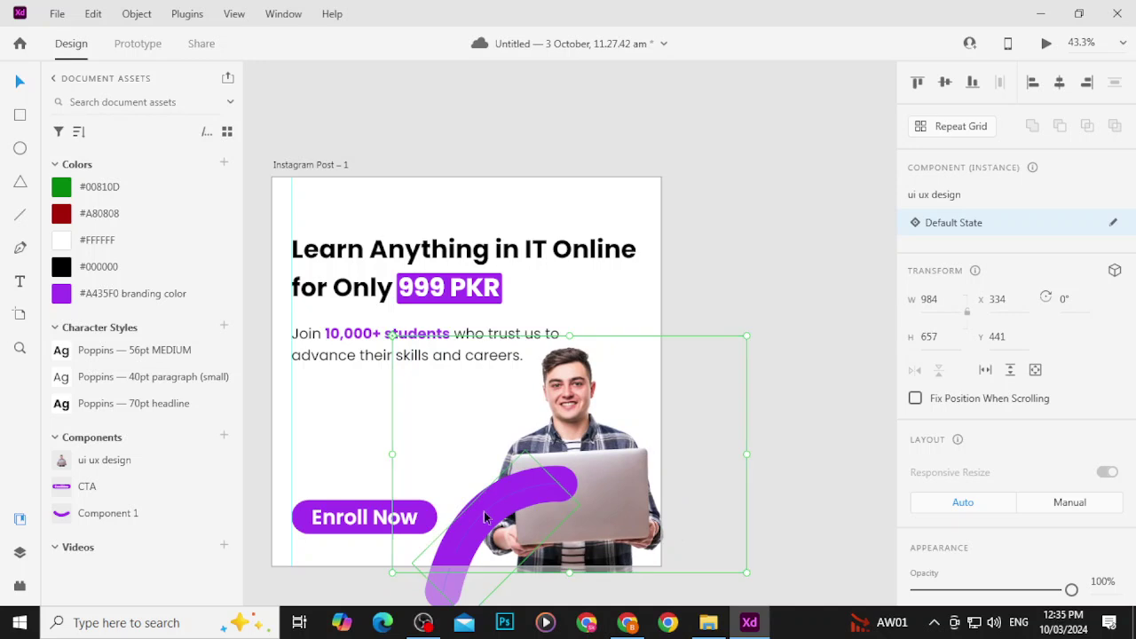
drag(501, 526, 502, 507)
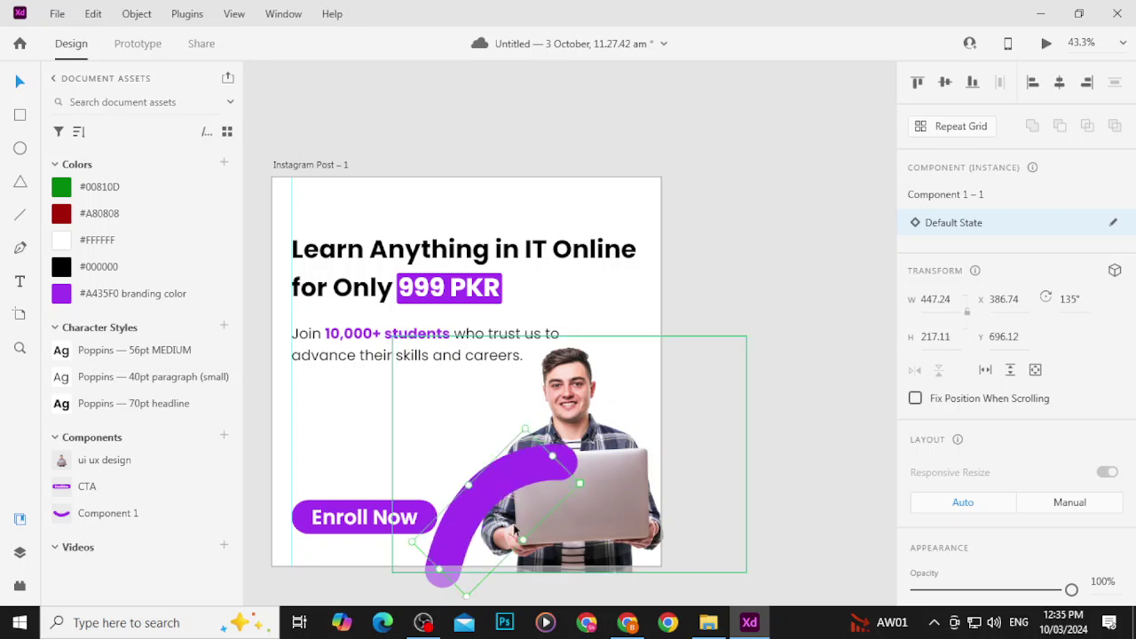
click(516, 530)
key(ctrl+shift+bracketright)
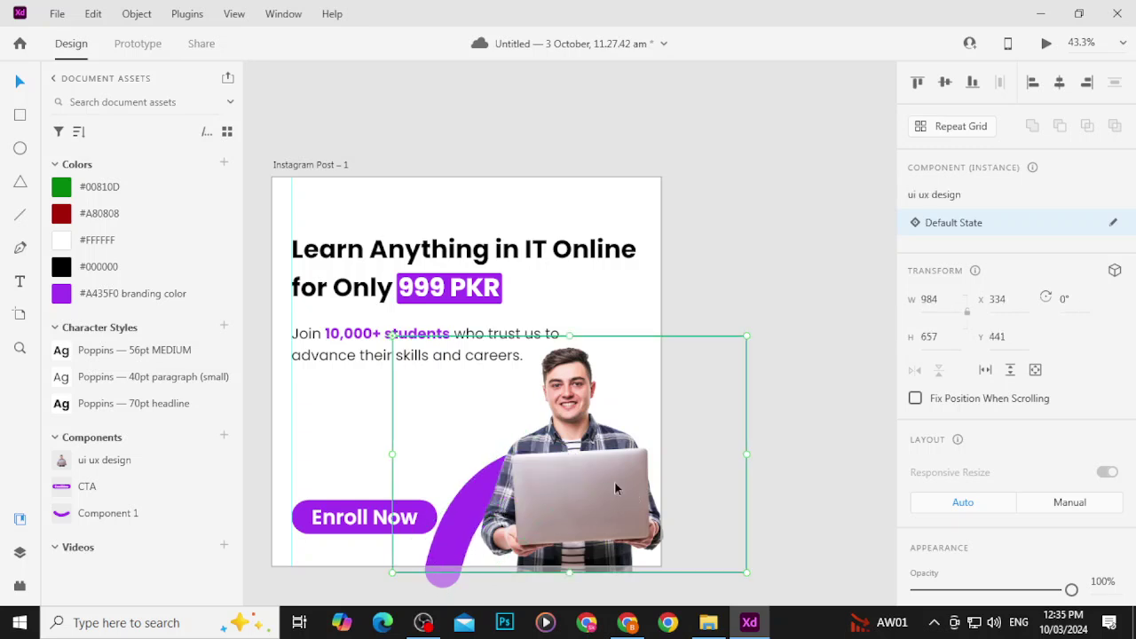
click(825, 259)
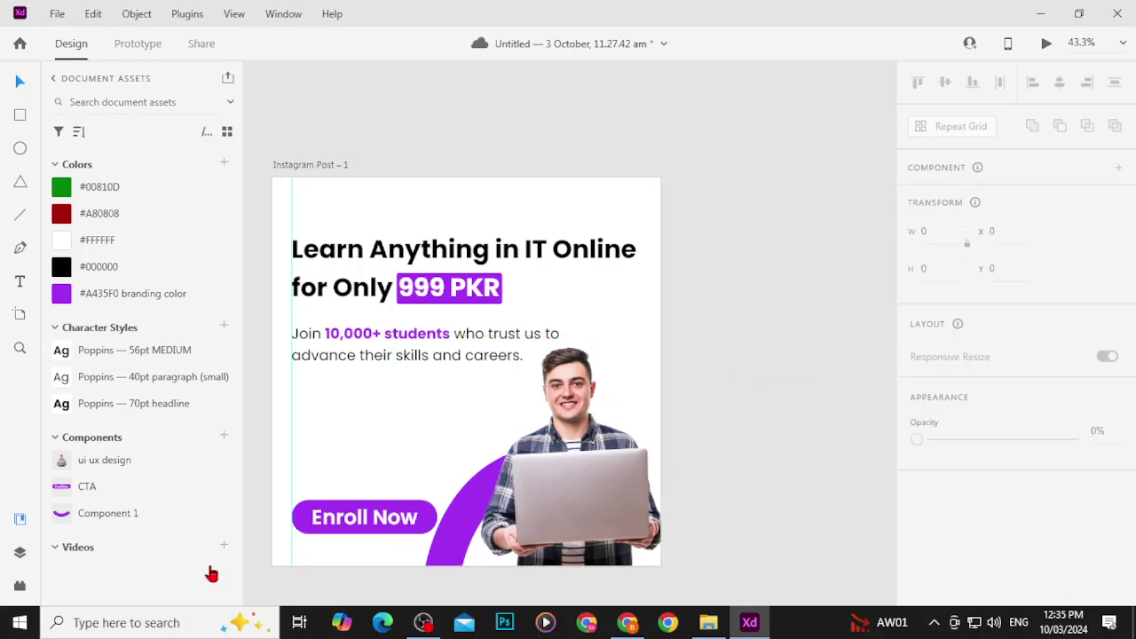
Step: Move the Enroll Now button up beneath the paragraph, keeping it on the vertical guide, to about Y 649, and save the document
click(316, 528)
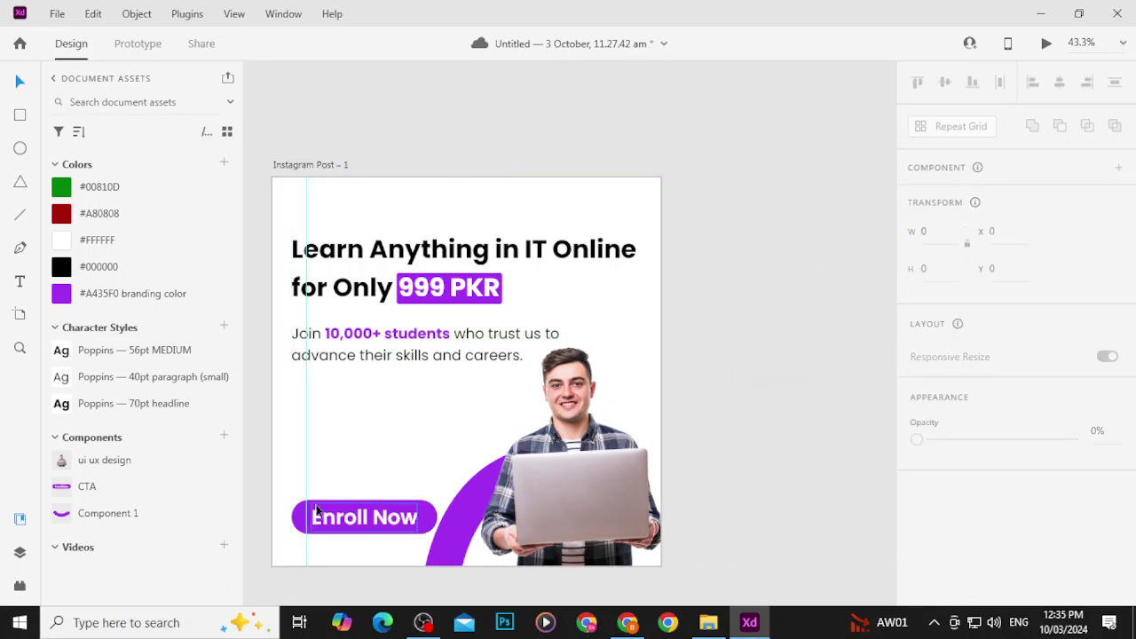
drag(316, 528, 317, 430)
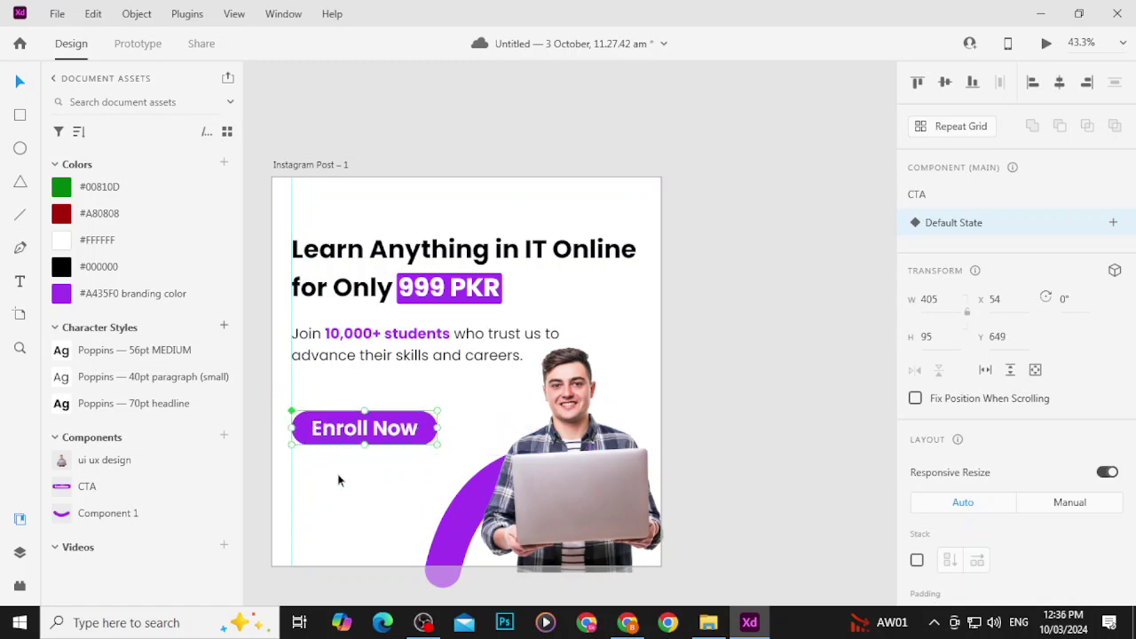
click(342, 504)
scroll(347, 465, up, 3)
scroll(421, 494, up, 1)
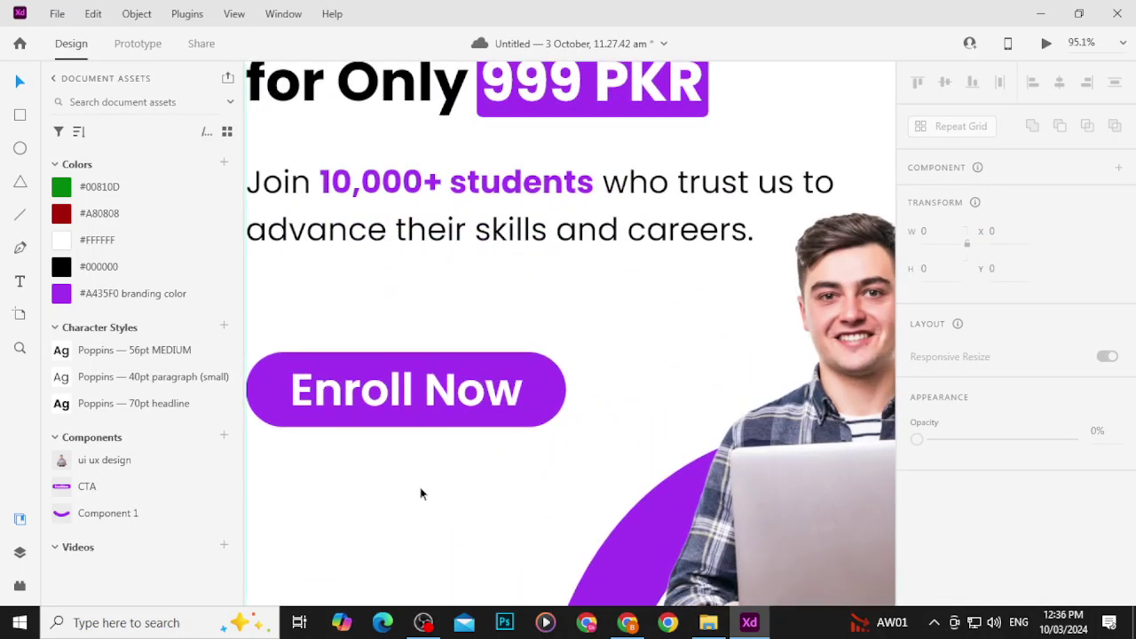
scroll(420, 494, down, 4)
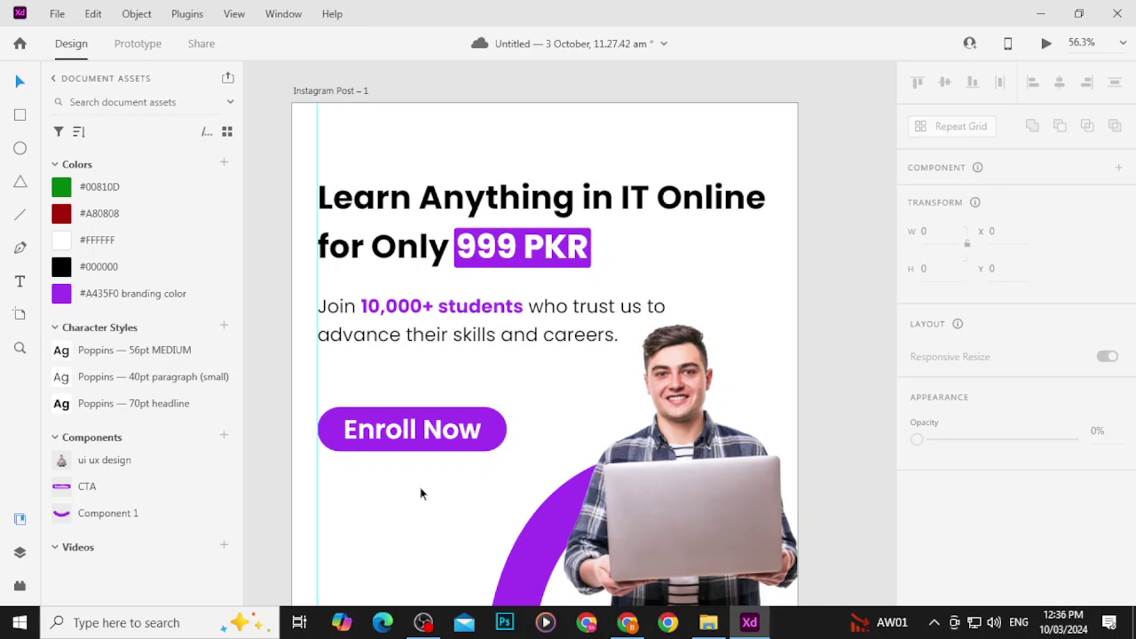
key(ctrl+s)
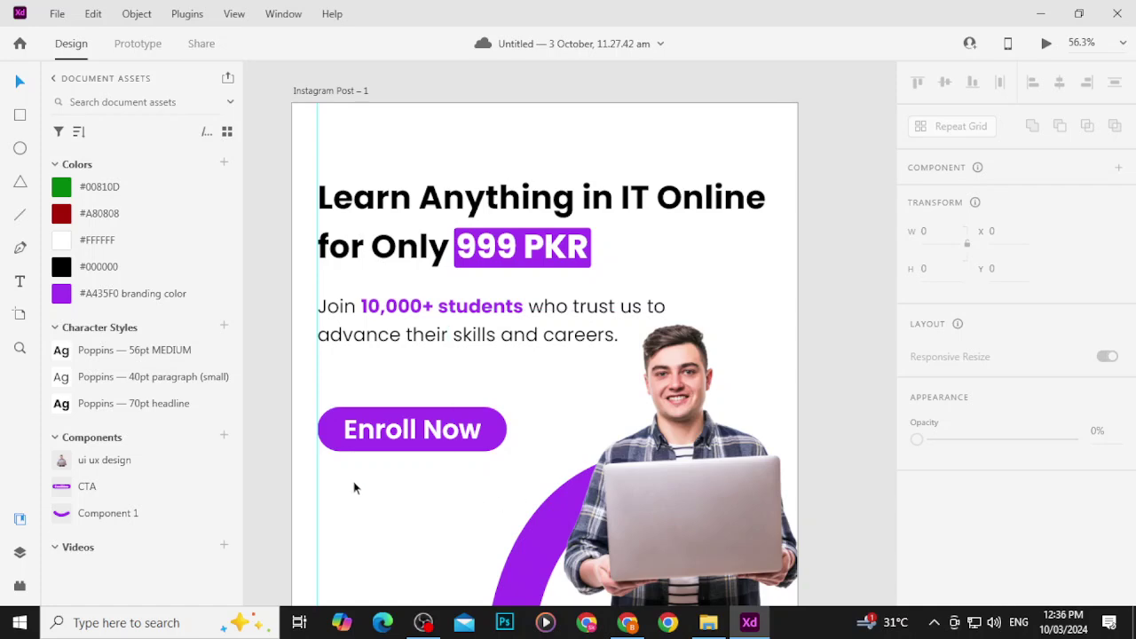
Step: Duplicate the headline above the artboard and replace the copy's text with "Pa"
scroll(355, 488, down, 3)
scroll(355, 275, up, 6)
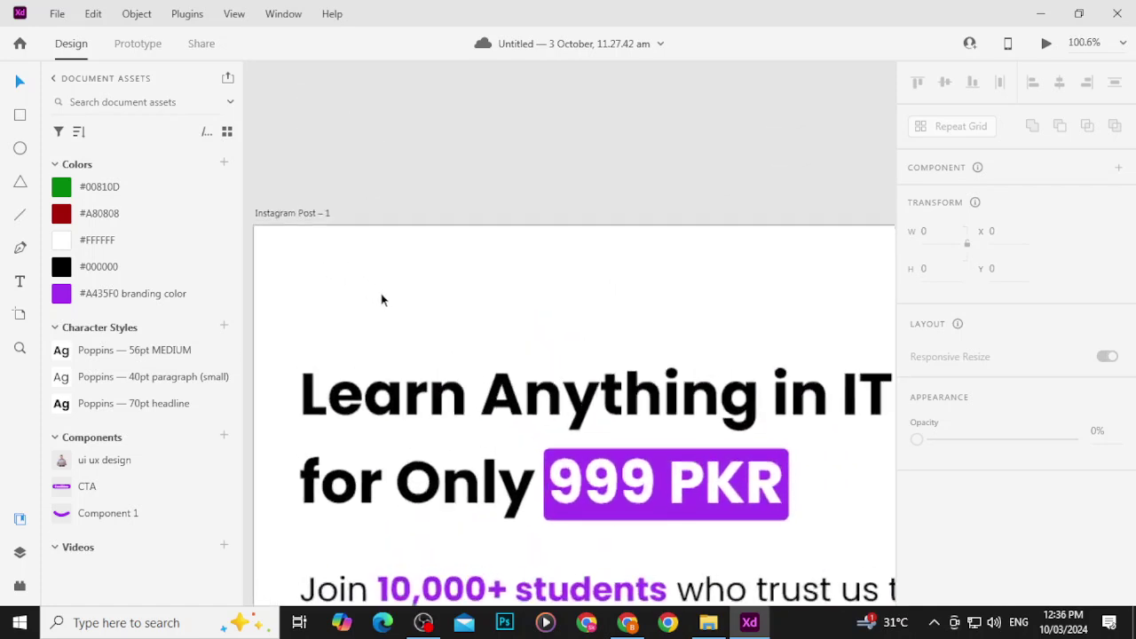
drag(374, 175, 499, 213)
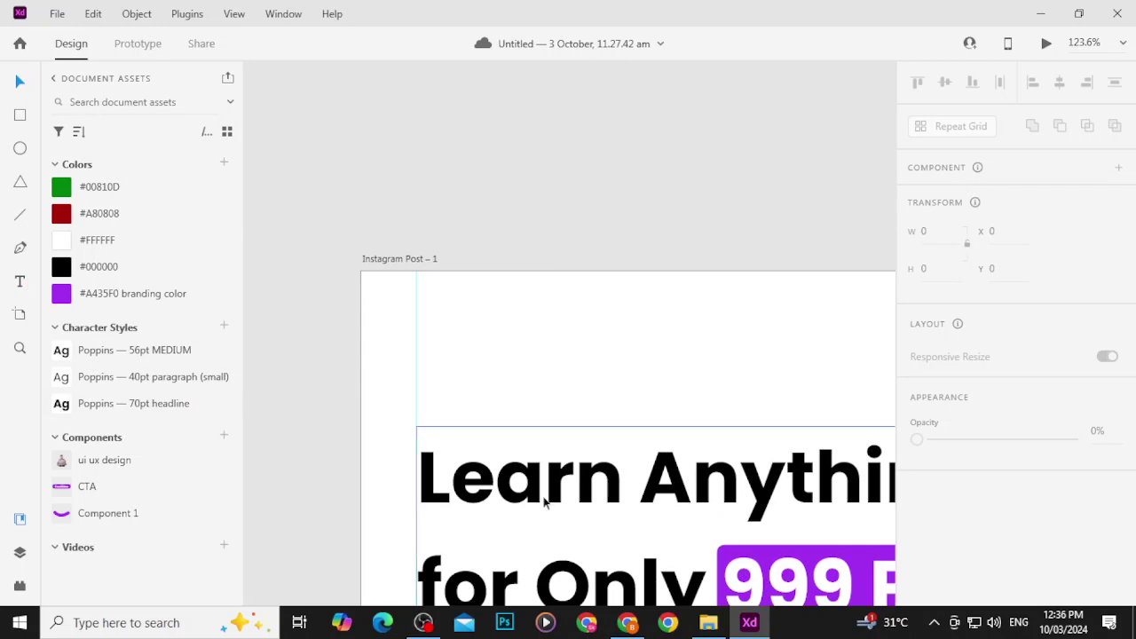
drag(571, 502, 503, 136)
double_click(519, 149)
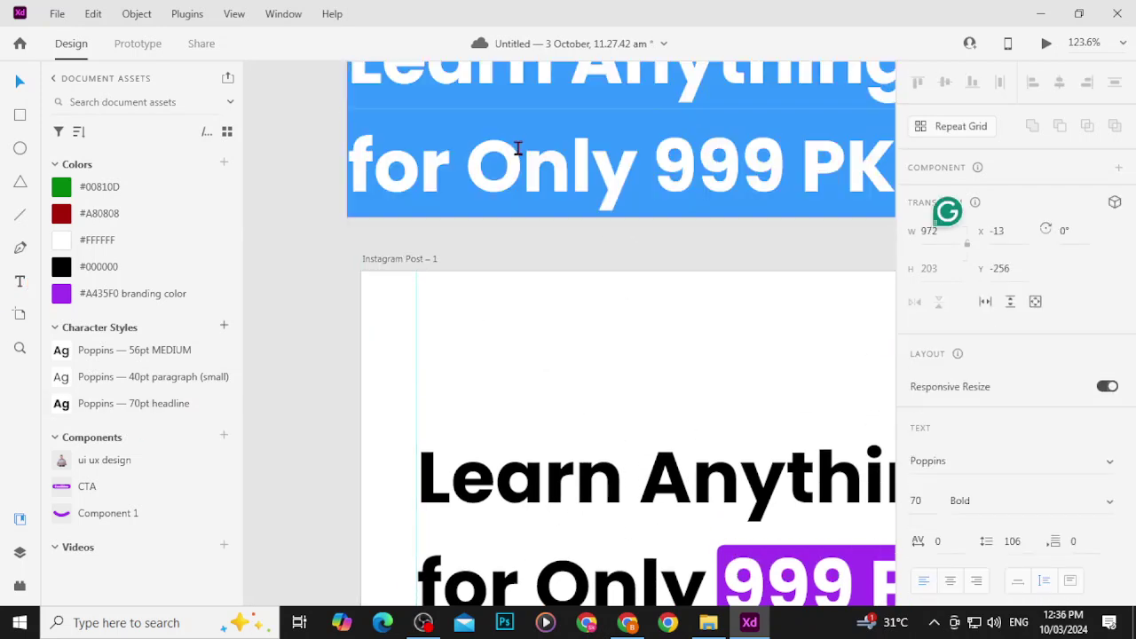
text(Pa)
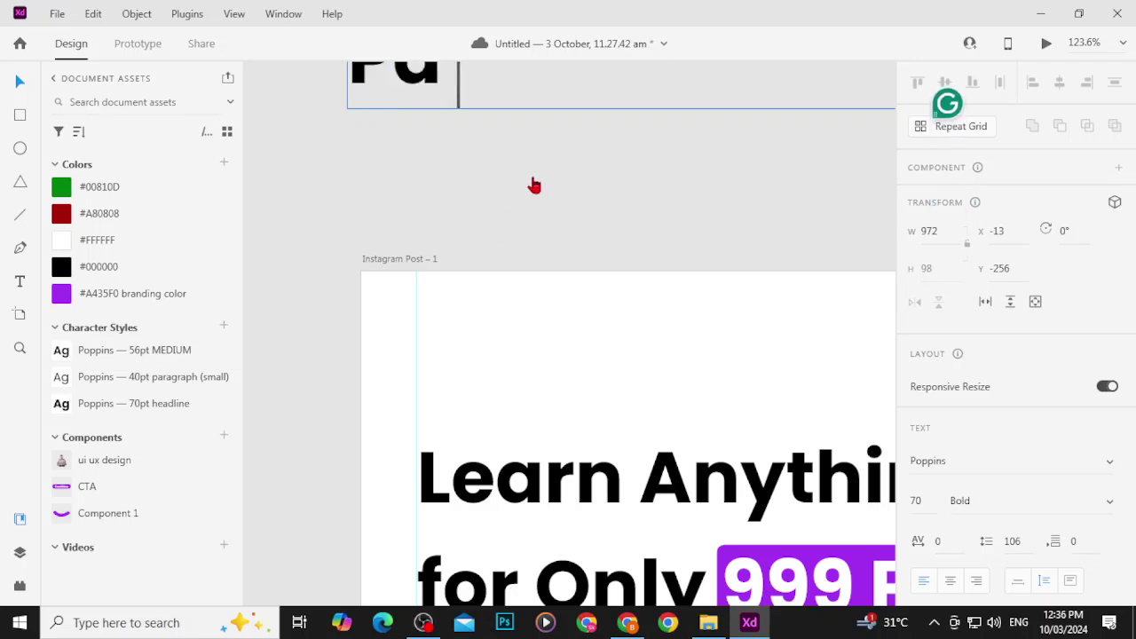
Step: Change the copied headline's text to "PL"
scroll(541, 210, up, 3)
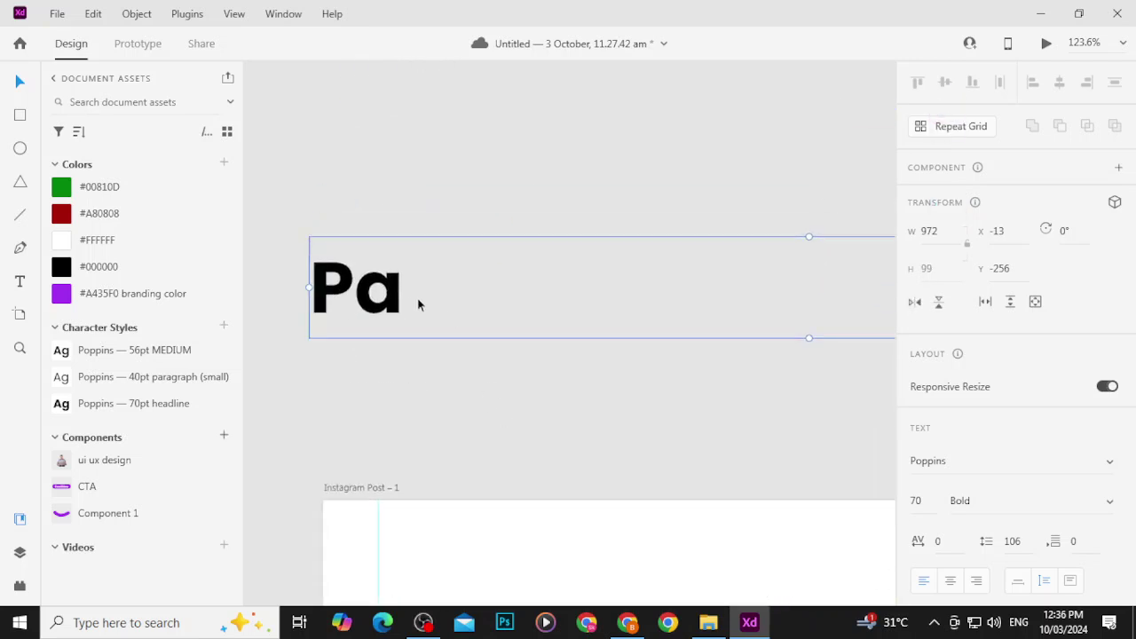
double_click(414, 292)
click(420, 304)
key(BackSpace)
key(BackSpace)
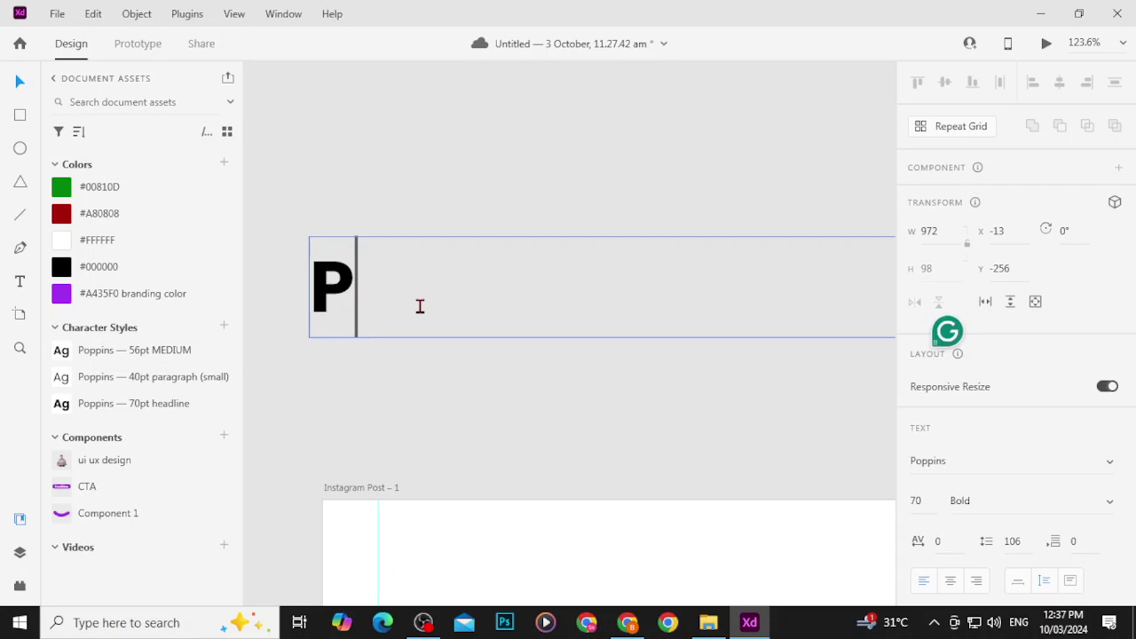
text(L)
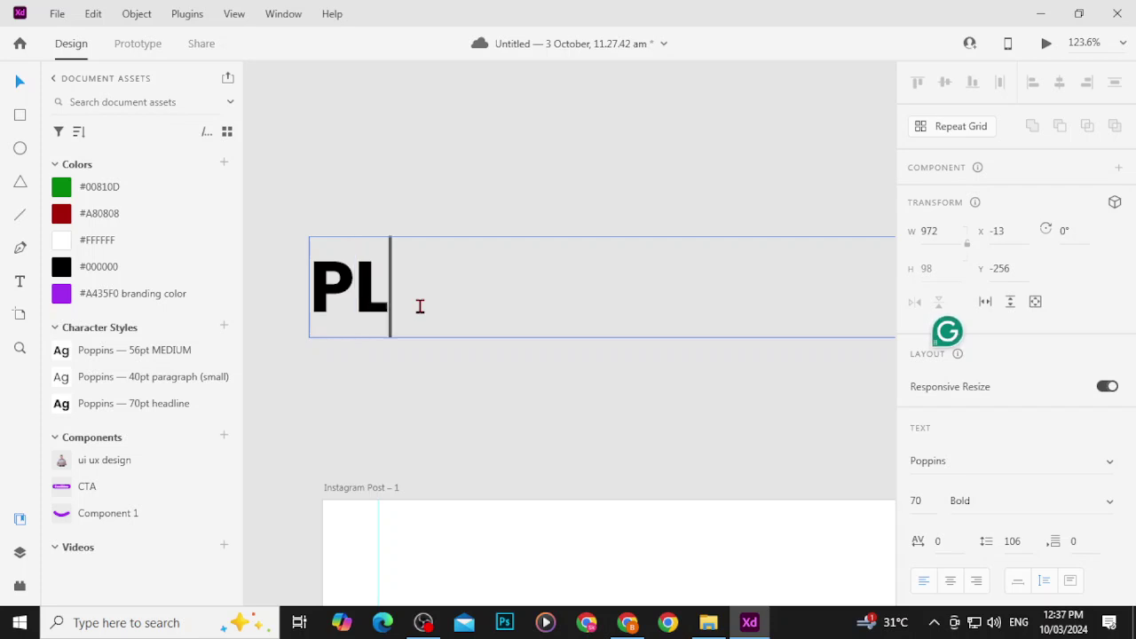
key(Escape)
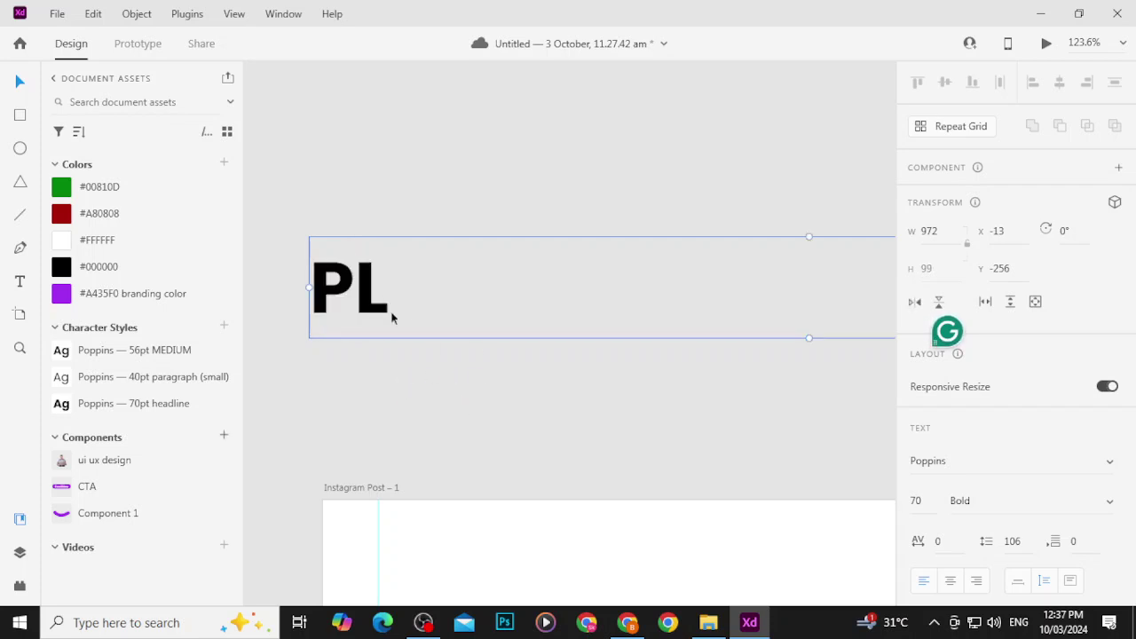
Step: Set the PL text to auto width and move it above the artboard to about X 367, Y -185
scroll(444, 348, down, 5)
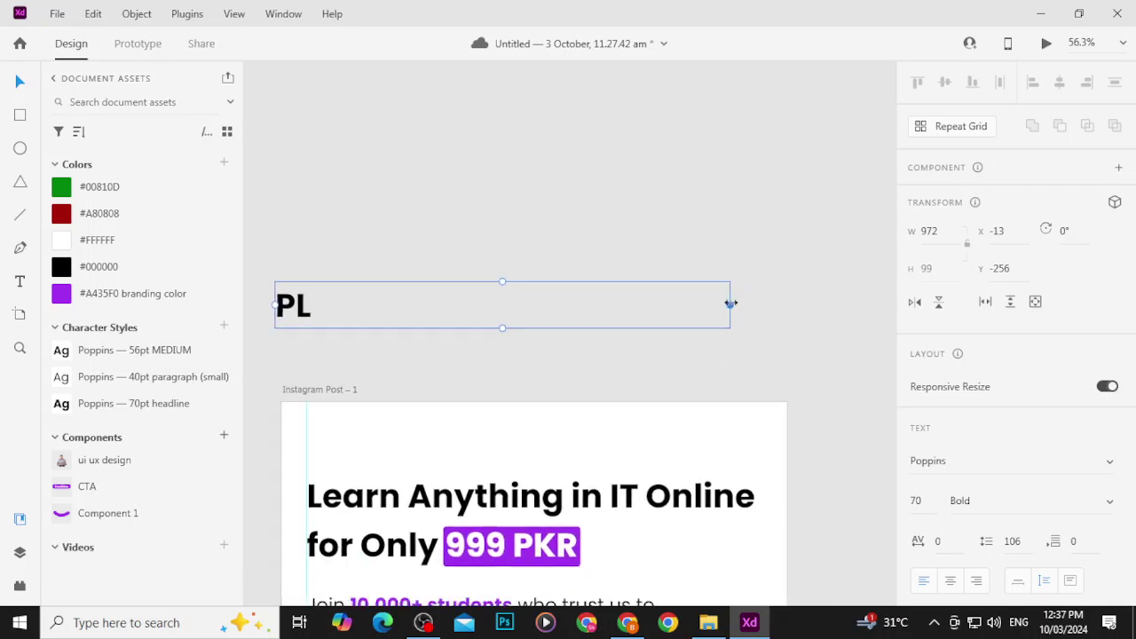
click(1018, 581)
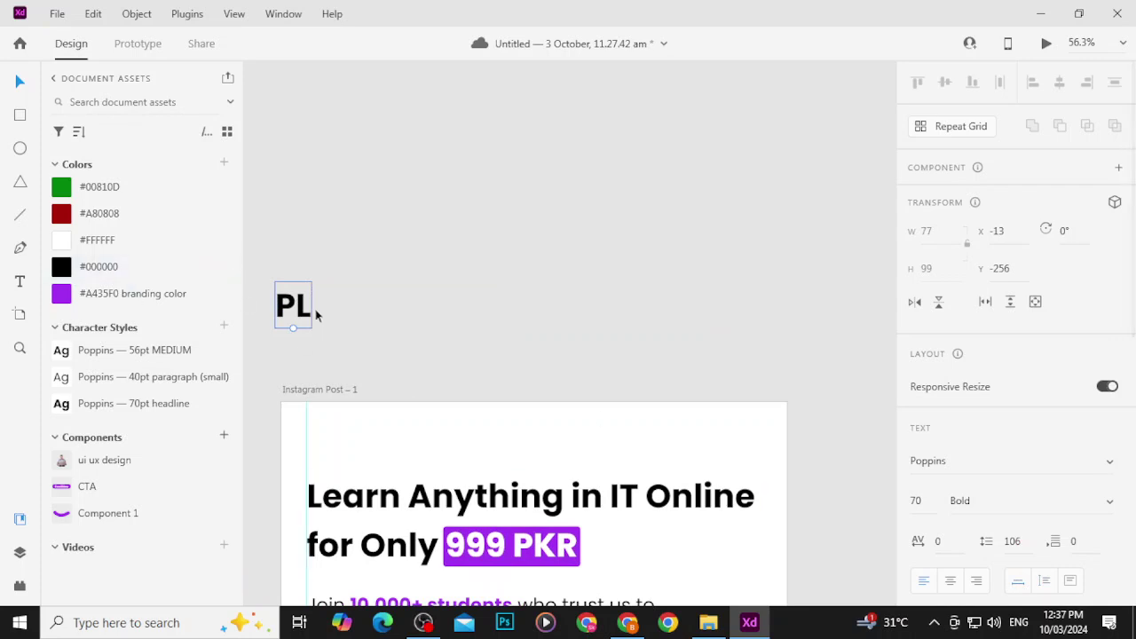
drag(300, 310, 478, 344)
scroll(478, 345, up, 6)
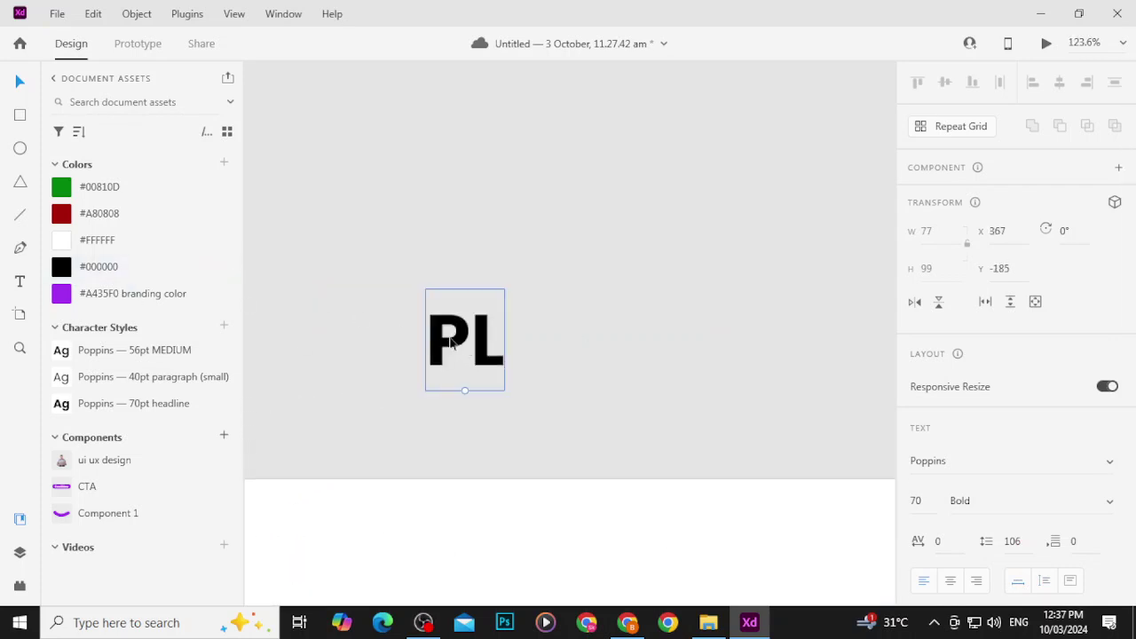
click(632, 312)
scroll(626, 310, down, 5)
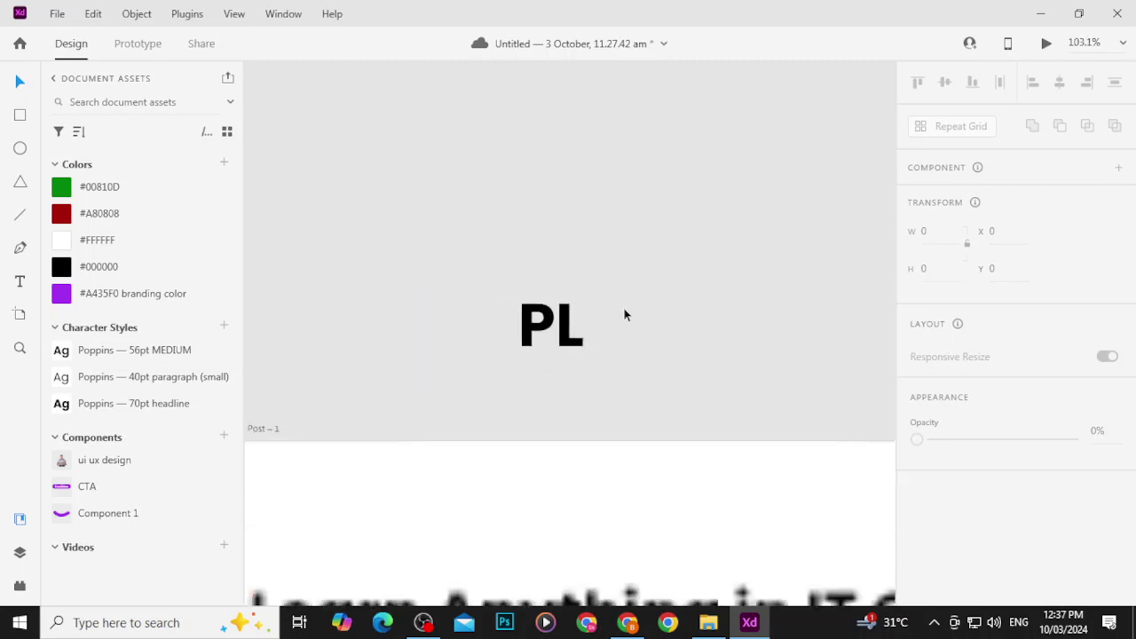
drag(637, 396, 657, 259)
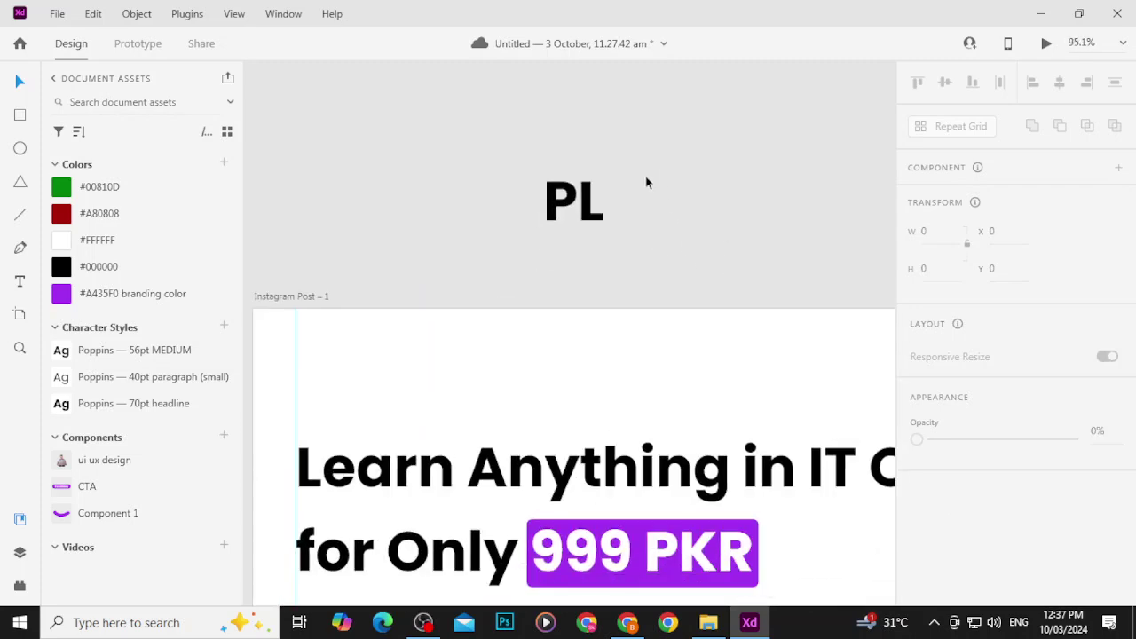
drag(636, 161, 629, 327)
scroll(612, 371, up, 5)
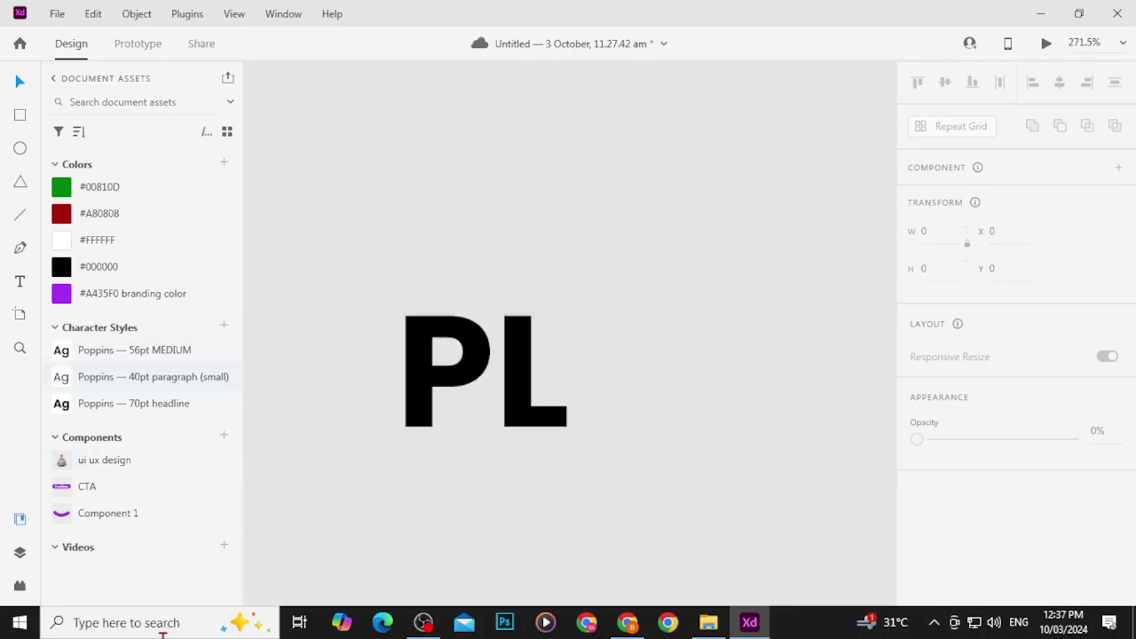
Step: Switch to Iconfinder in Chrome, copy the solid left-pointing triangle icon as SVG, and paste it by the PL text in Adobe XD
click(627, 622)
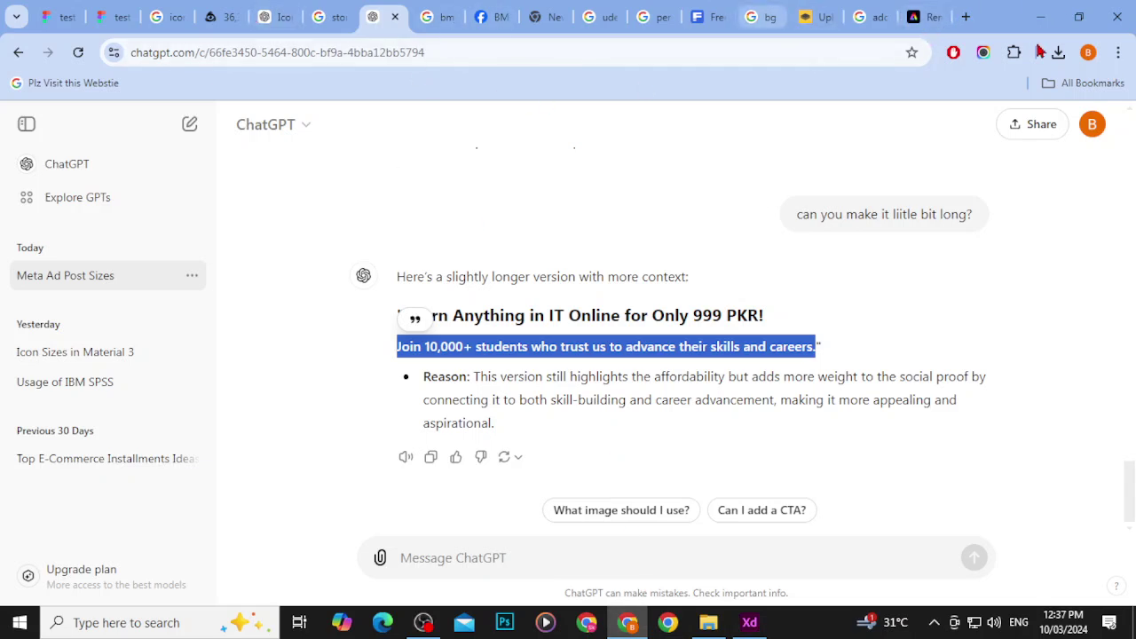
key(ctrl+t)
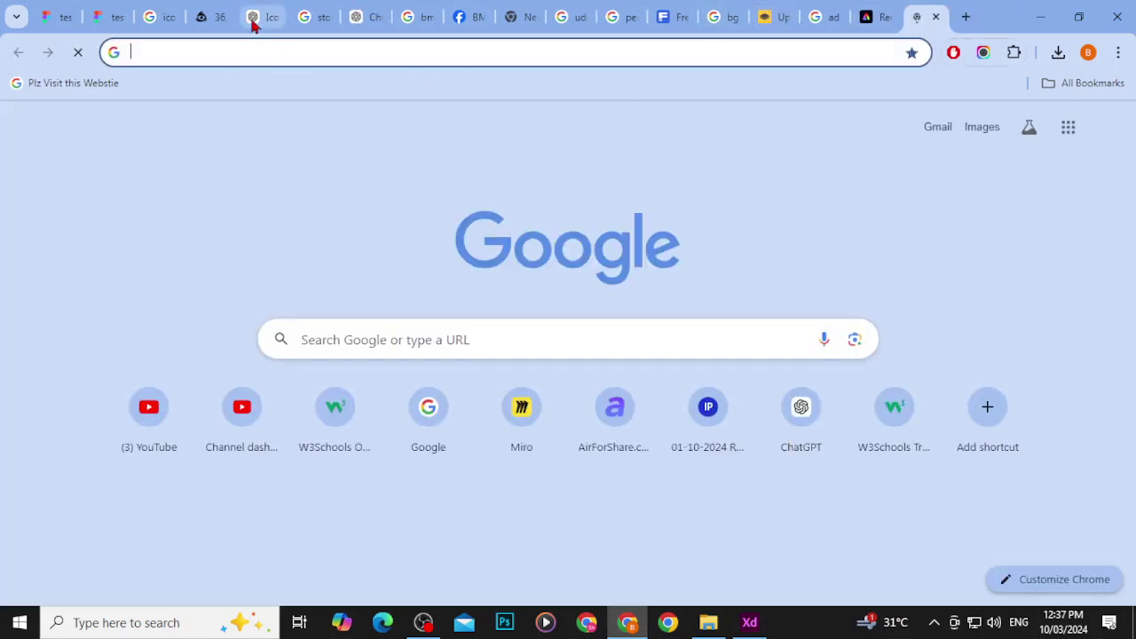
click(206, 16)
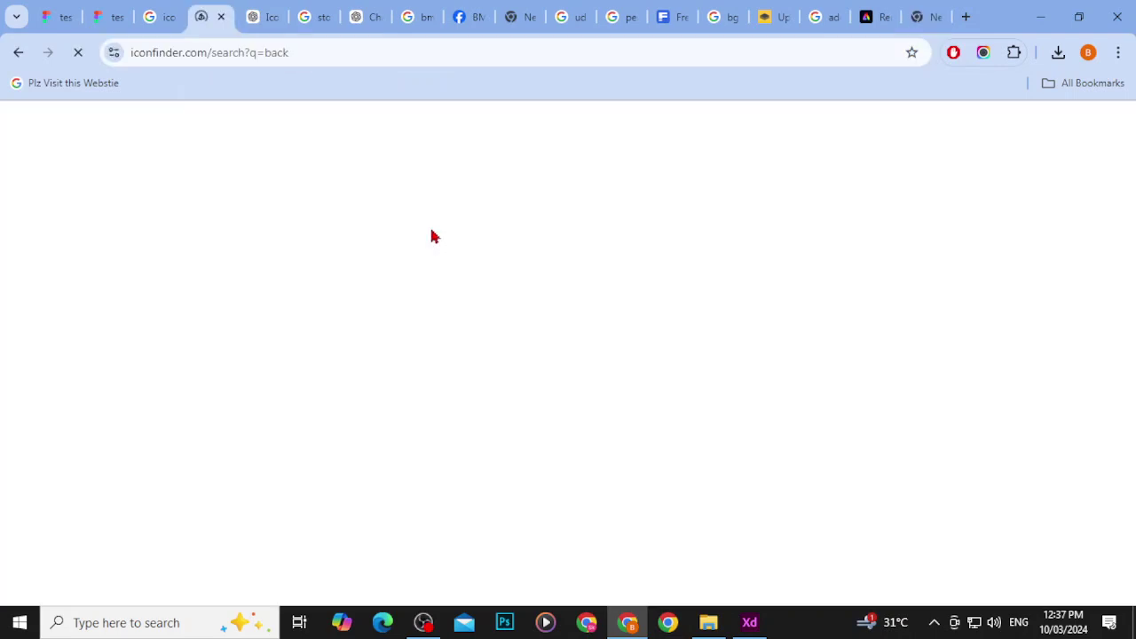
scroll(337, 172, up, 2)
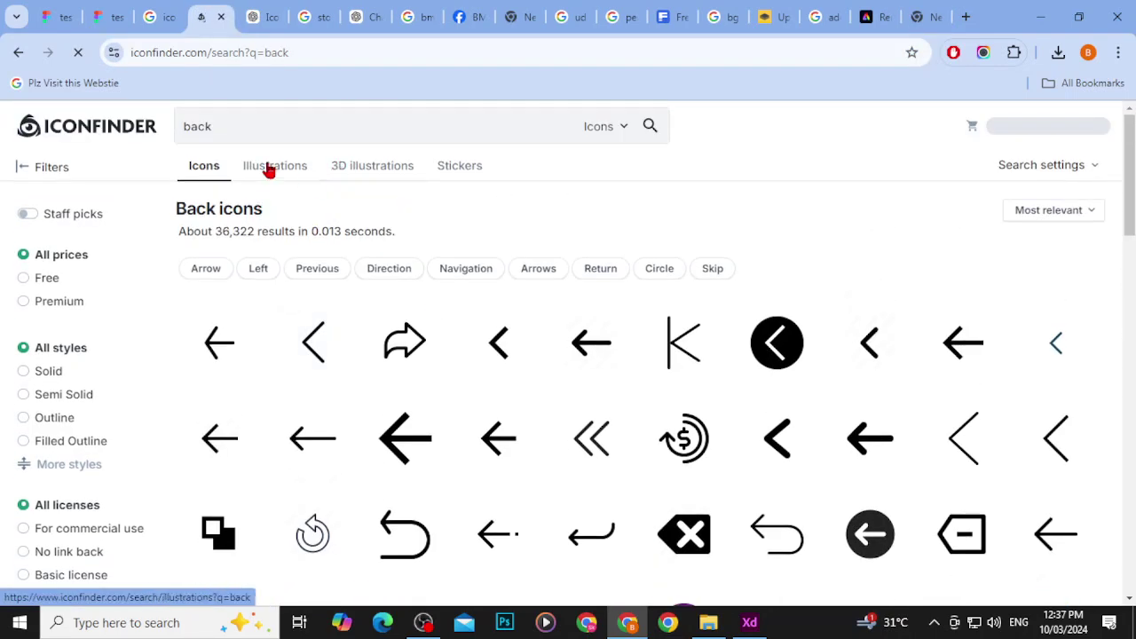
scroll(804, 568, down, 4)
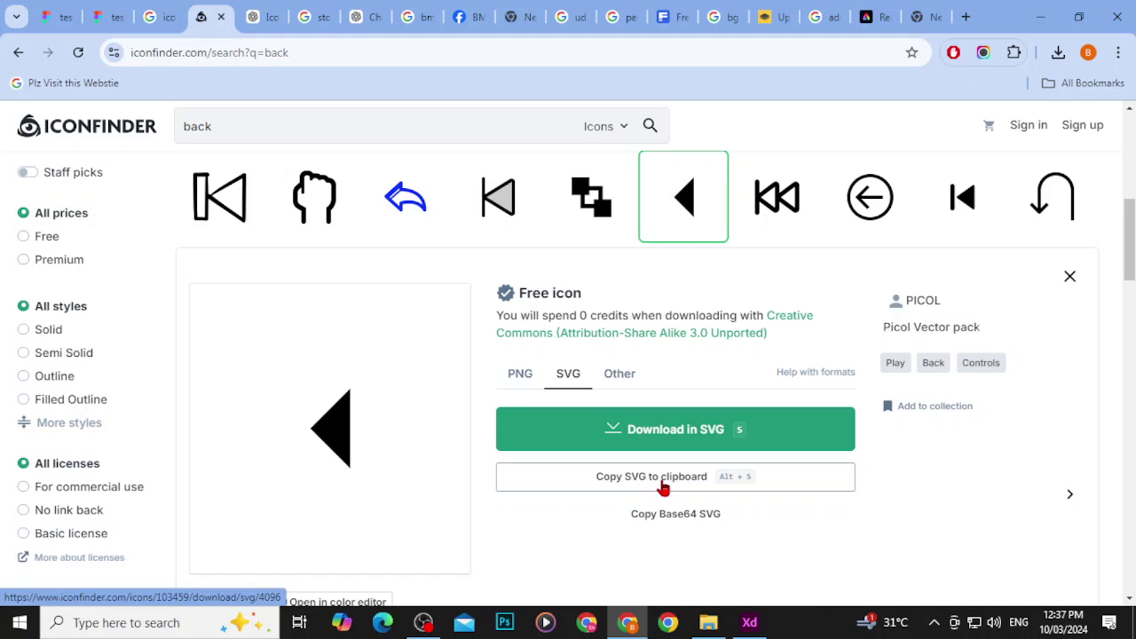
click(662, 479)
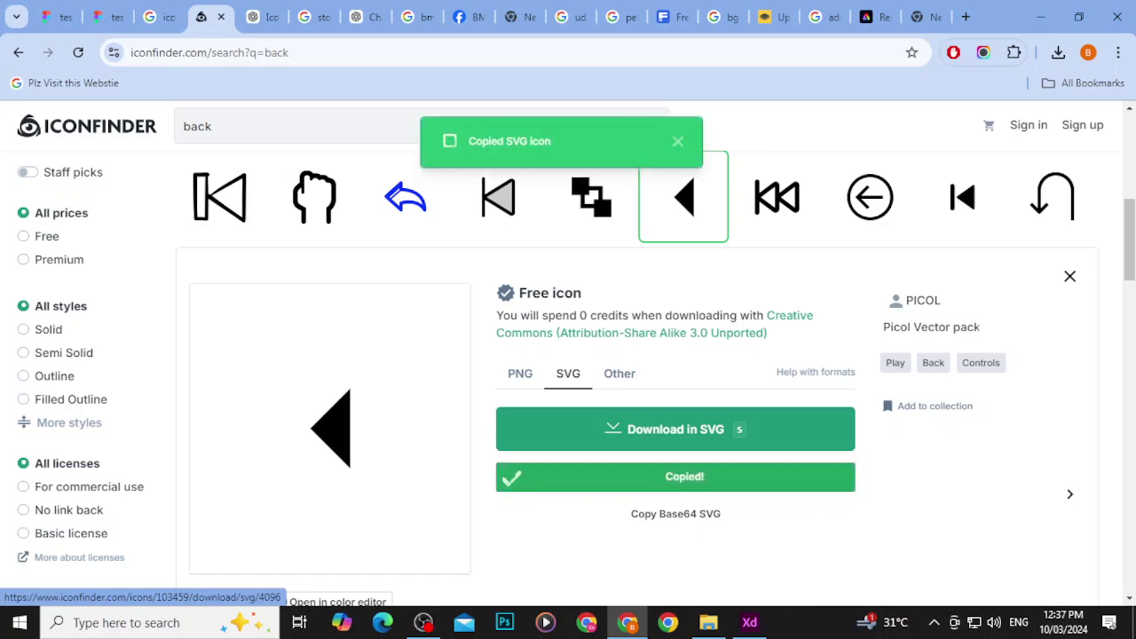
click(750, 623)
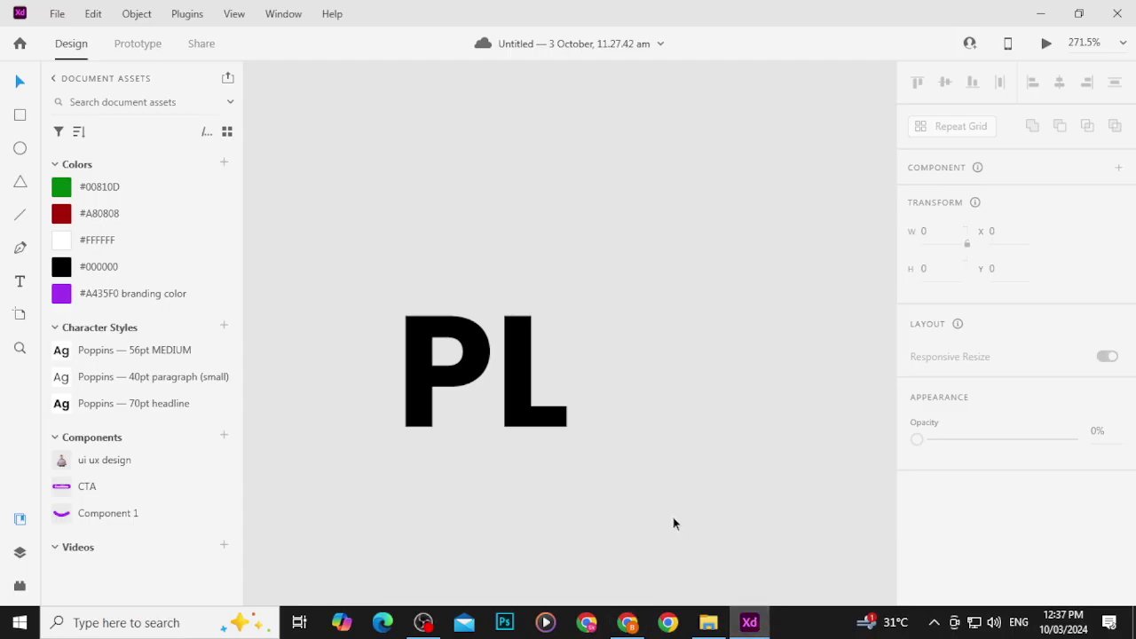
key(ctrl+v)
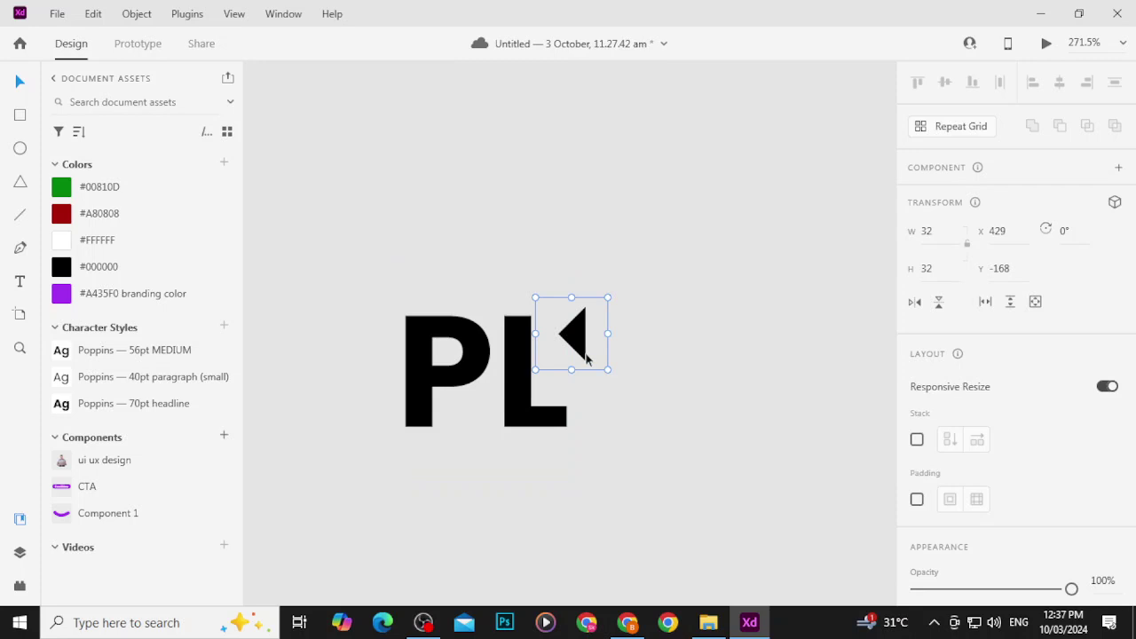
Step: Rotate the triangle icon to about 91° so it points up, enlarge it to about 70 wide, and place it just above the PL text
drag(613, 293, 628, 396)
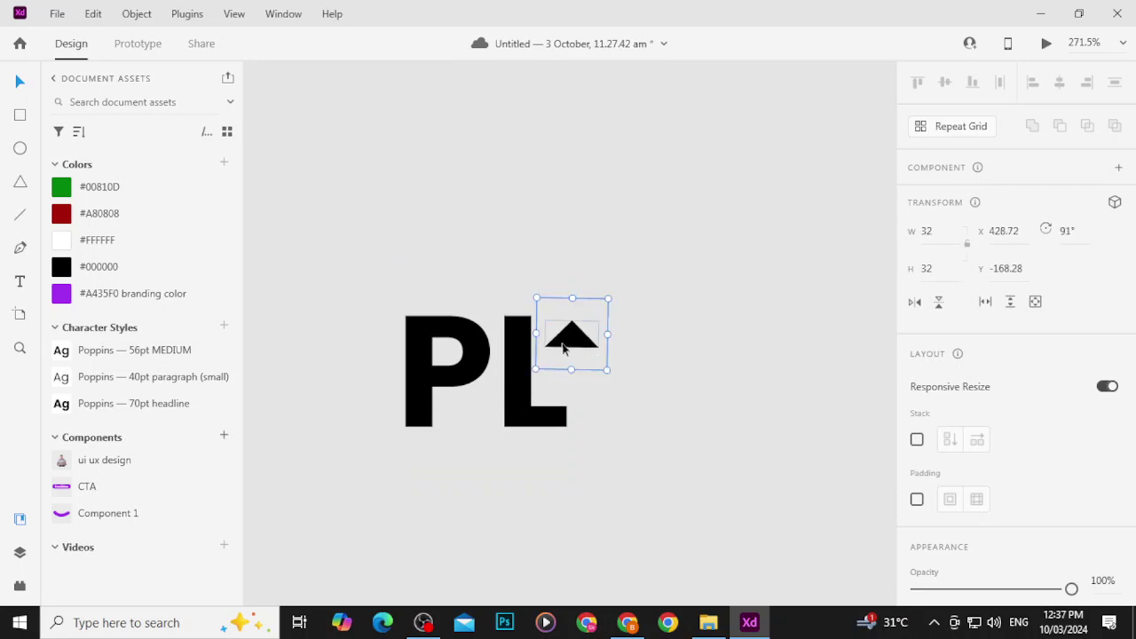
drag(599, 315, 558, 210)
drag(514, 265, 487, 269)
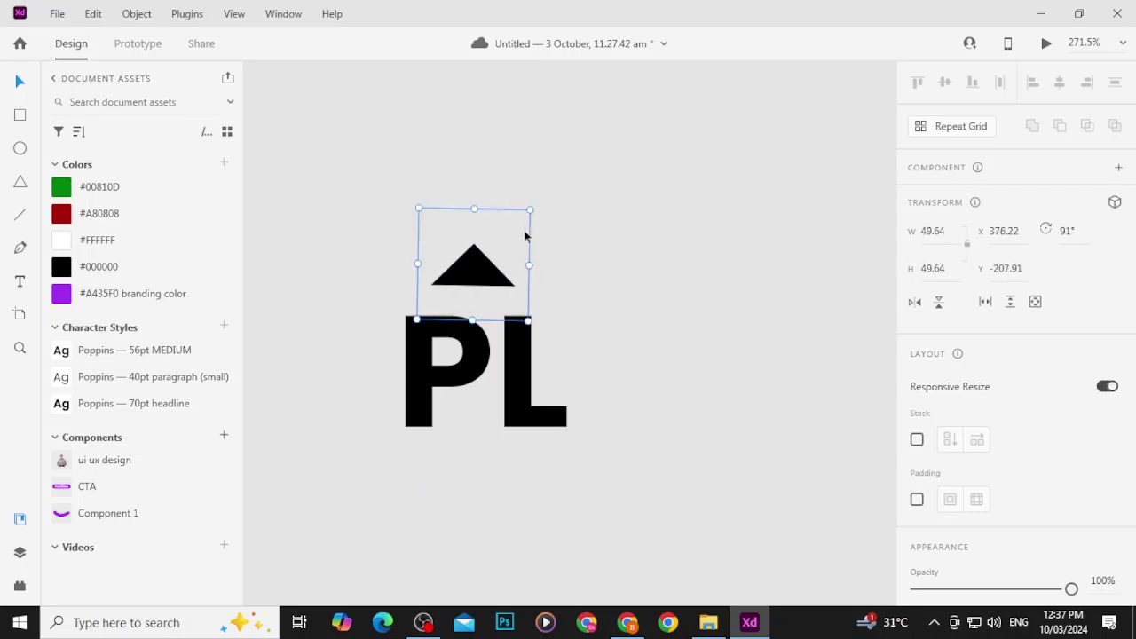
drag(531, 208, 563, 178)
drag(484, 269, 466, 268)
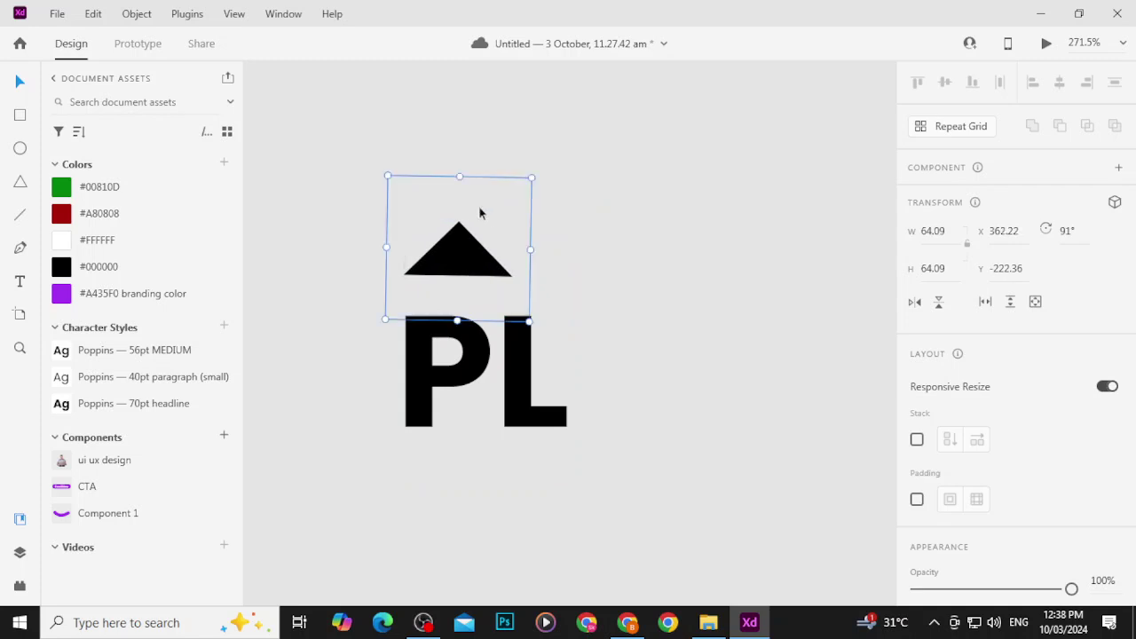
drag(532, 177, 574, 165)
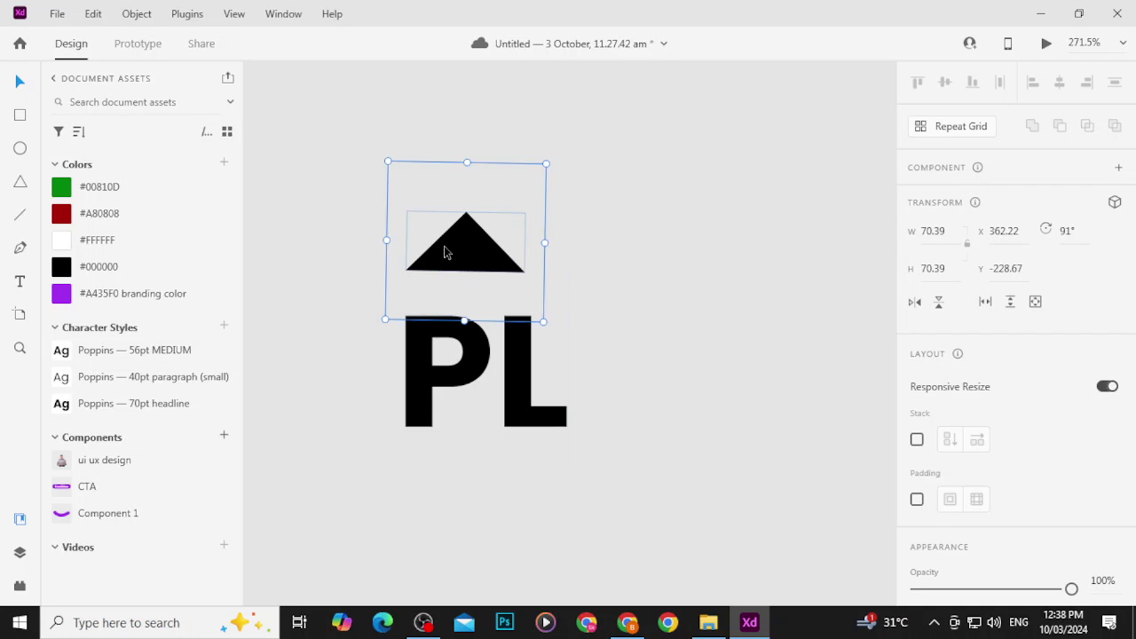
drag(446, 251, 446, 251)
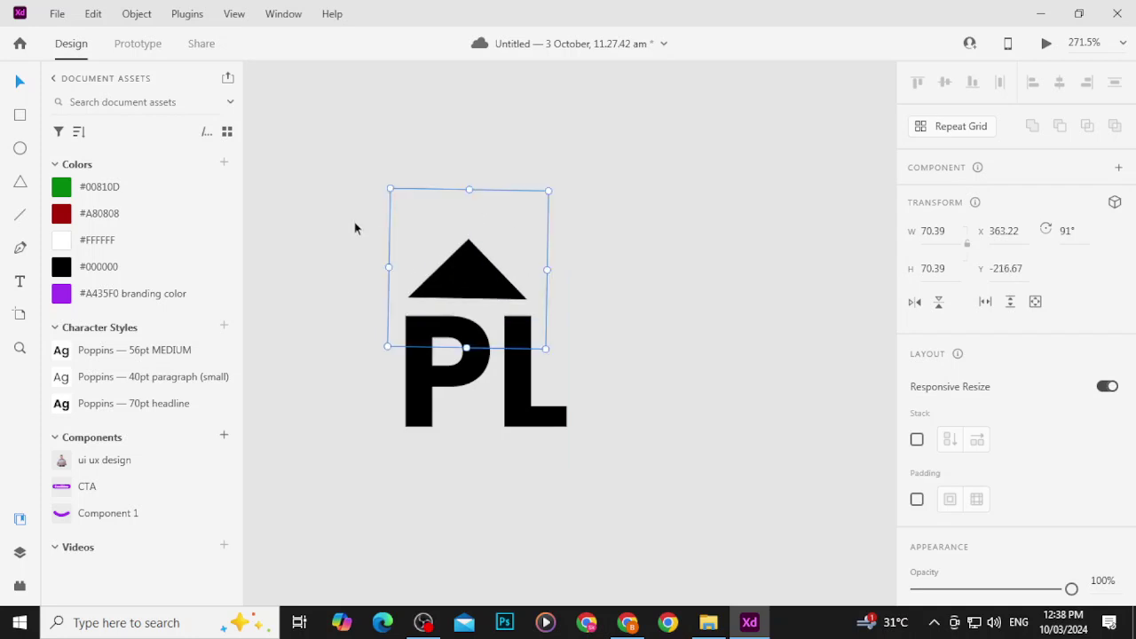
Step: Fill the triangle with the #A435F0 branding color and deselect it
click(146, 297)
click(495, 132)
scroll(595, 205, down, 1)
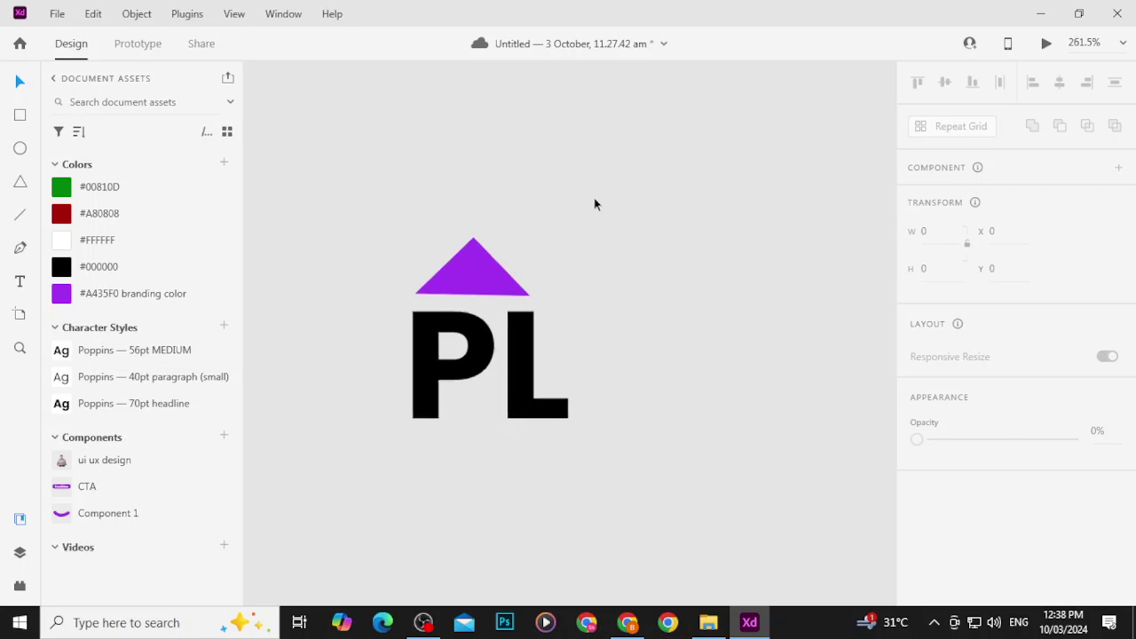
Step: Group the triangle with the PL text and move the logo onto the artboard above the headline, aligned to the vertical guide
scroll(595, 204, down, 5)
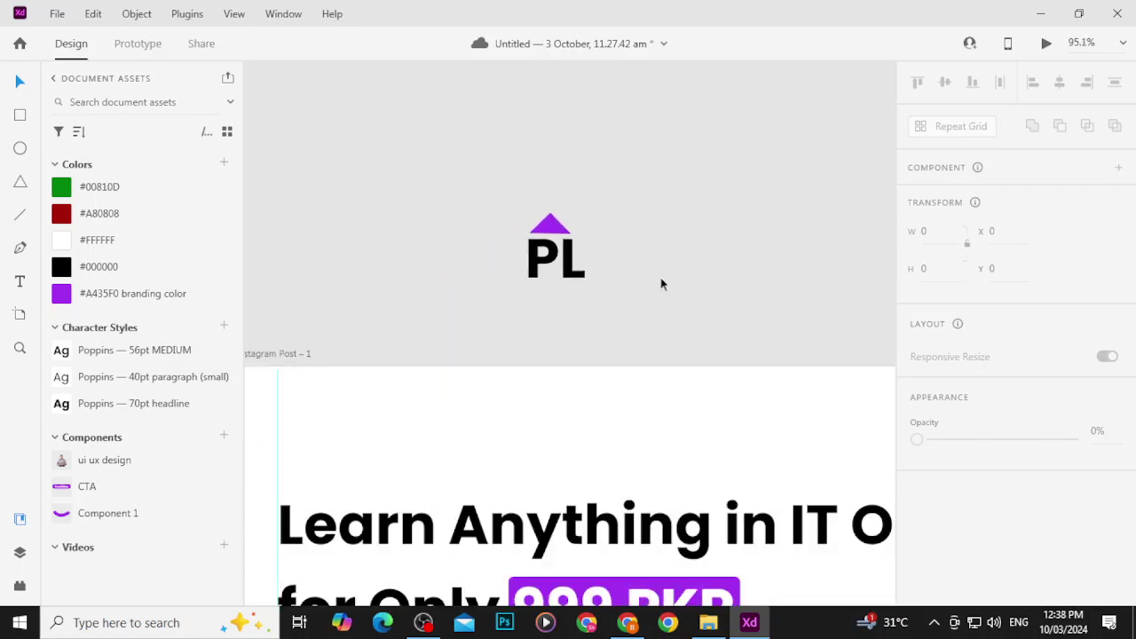
drag(502, 195, 620, 324)
key(ctrl+g)
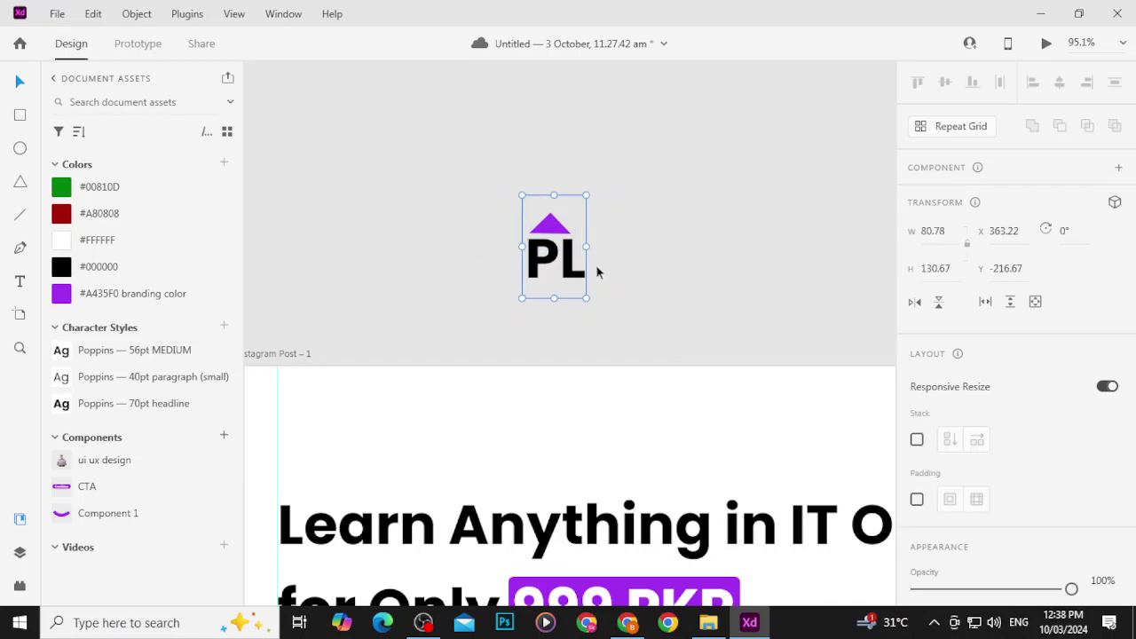
drag(526, 272, 362, 414)
drag(333, 431, 299, 444)
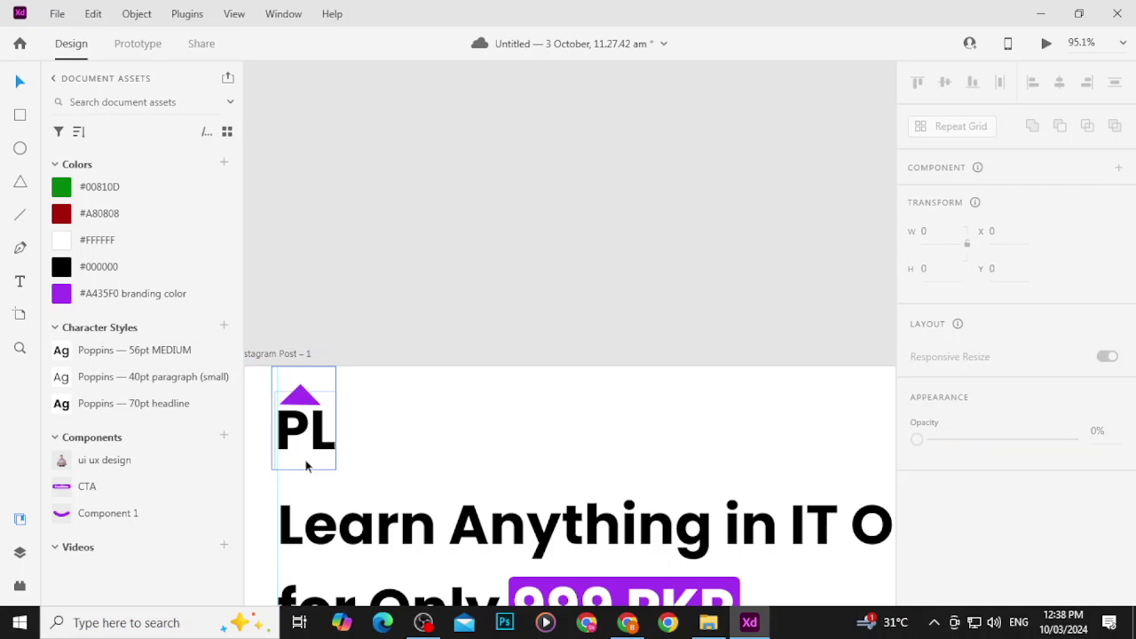
Step: Set the font size of the logo's PL text to 50
click(371, 428)
click(336, 435)
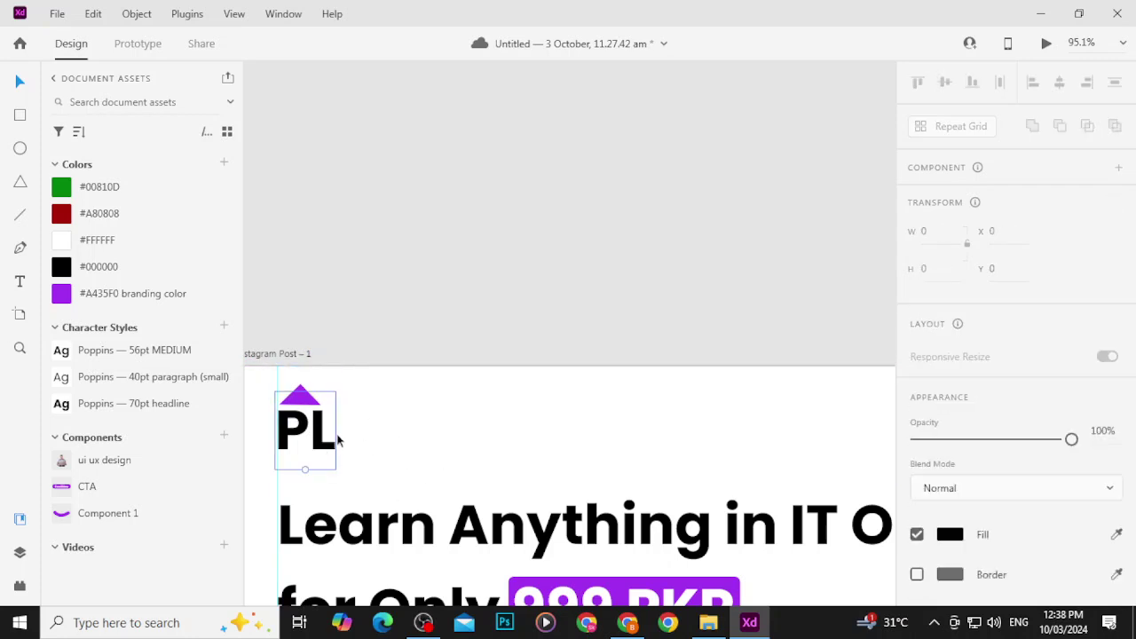
scroll(1103, 474, down, 4)
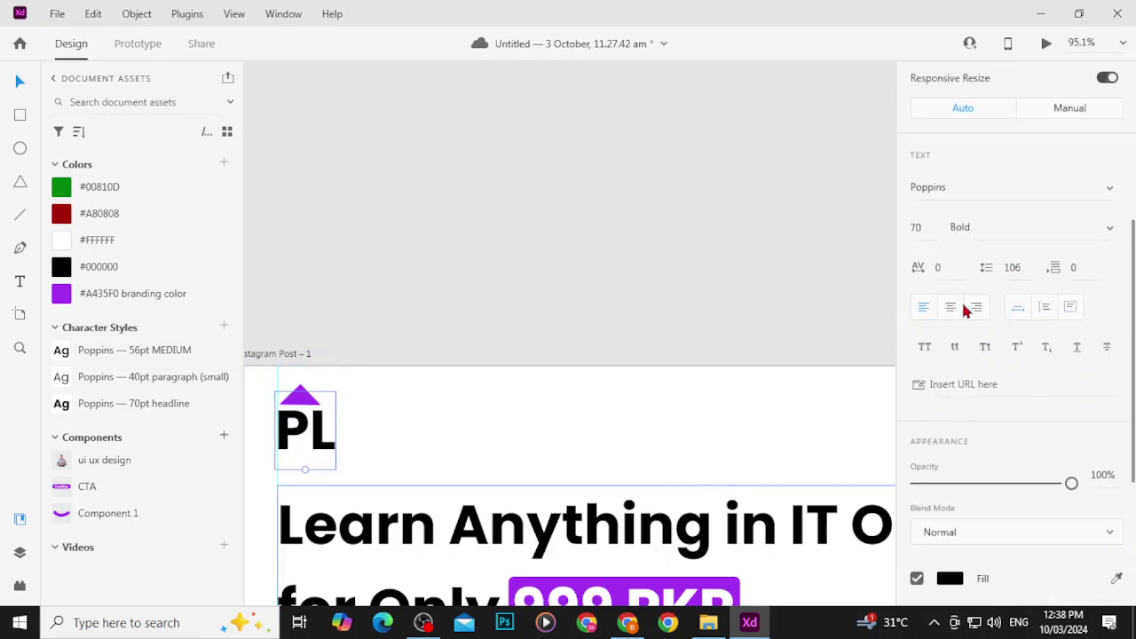
click(933, 227)
text(50)
key(Return)
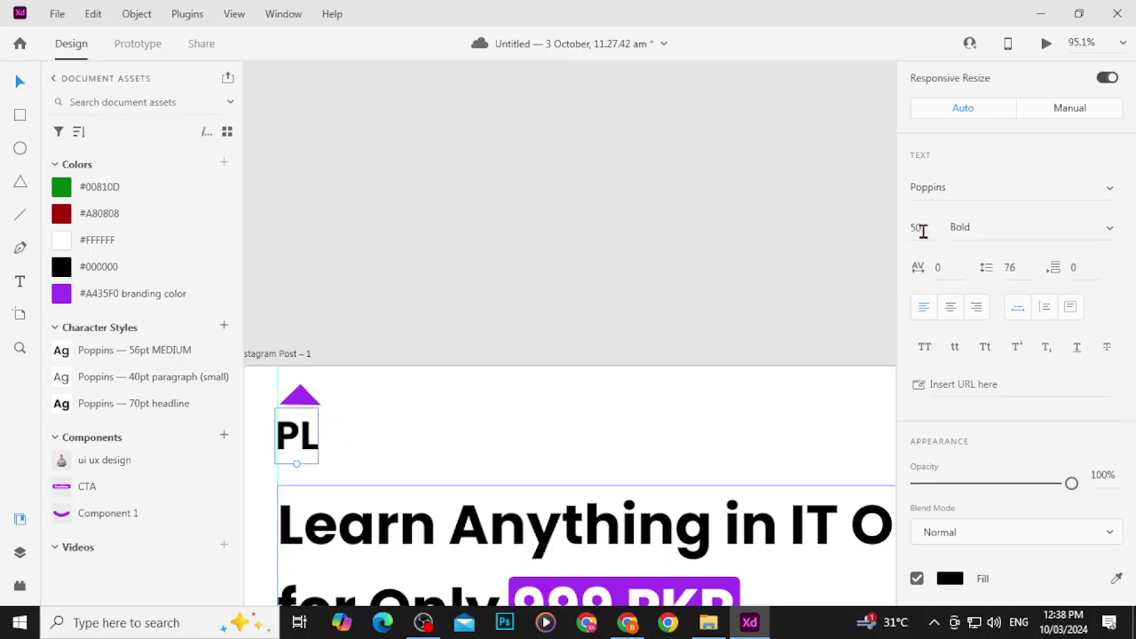
click(728, 237)
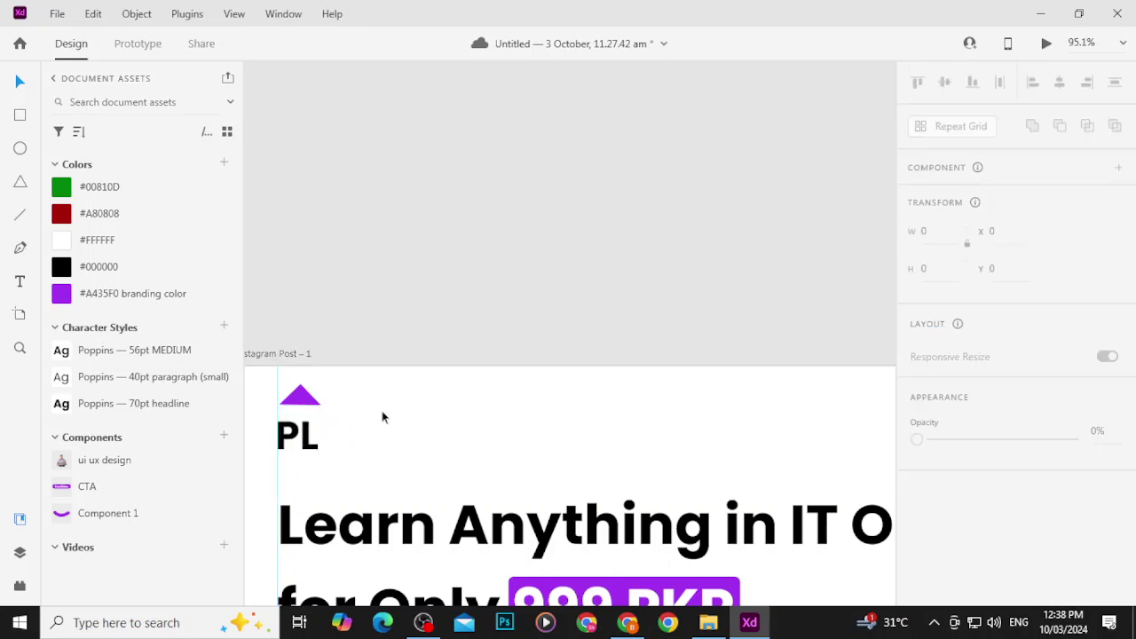
Step: Nudge the PL text up toward the triangle to about Y 44
click(297, 452)
key(Up)
key(Up)
key(Up)
key(Up)
key(Up)
key(Up)
key(Up)
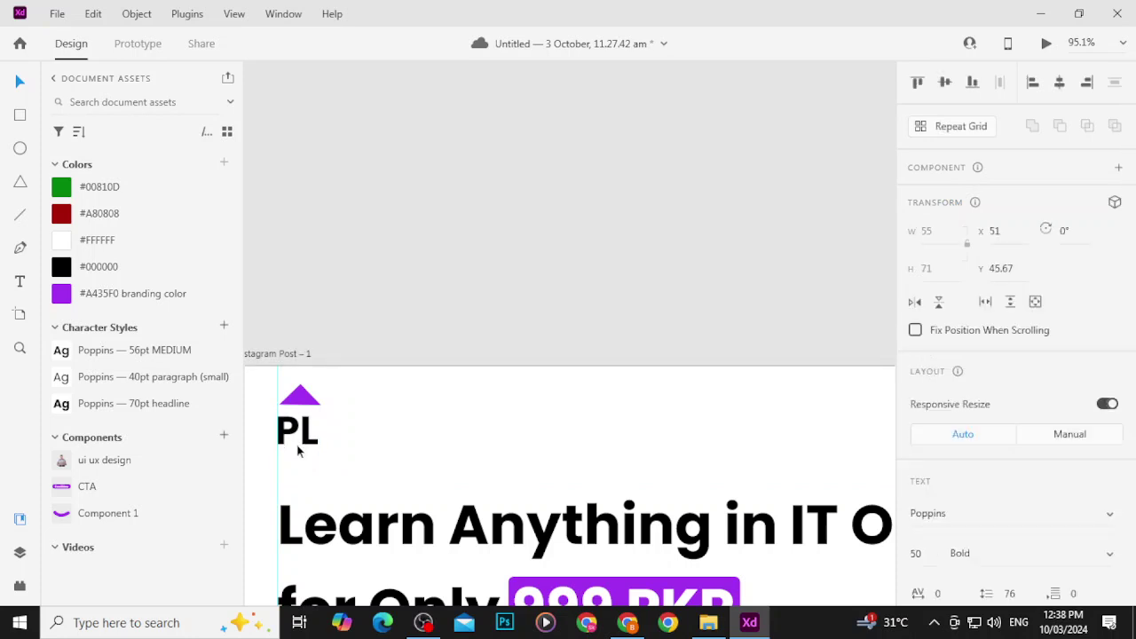
Step: Shrink the logo's purple triangle to about 55 wide so it sits closely above the PL text
scroll(296, 458, up, 8)
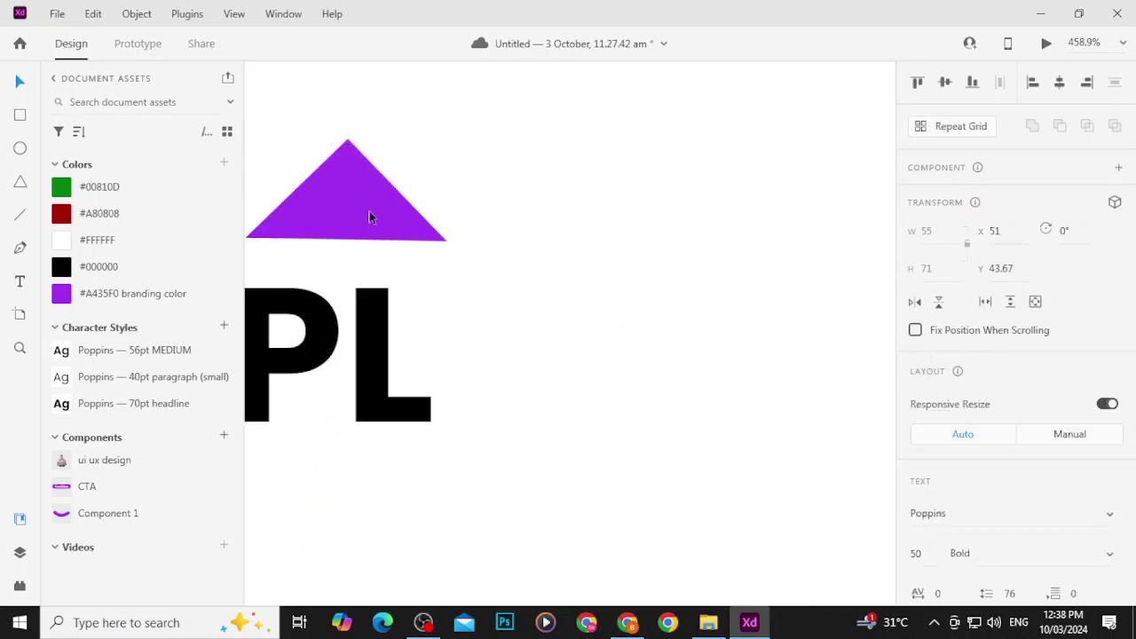
scroll(371, 220, down, 3)
click(355, 216)
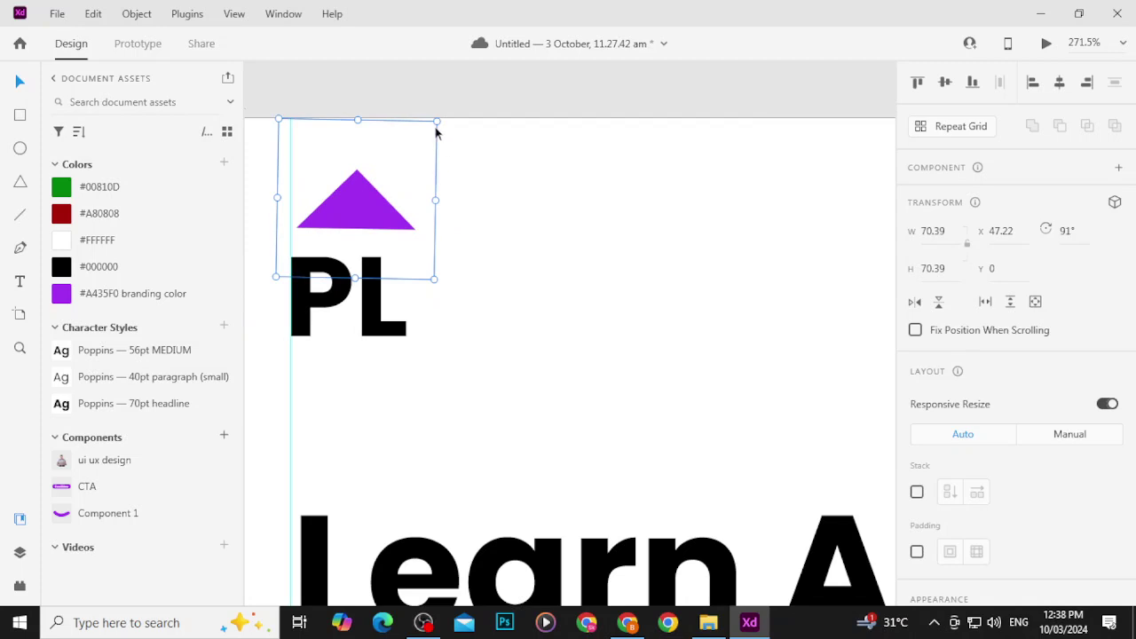
drag(436, 122, 401, 149)
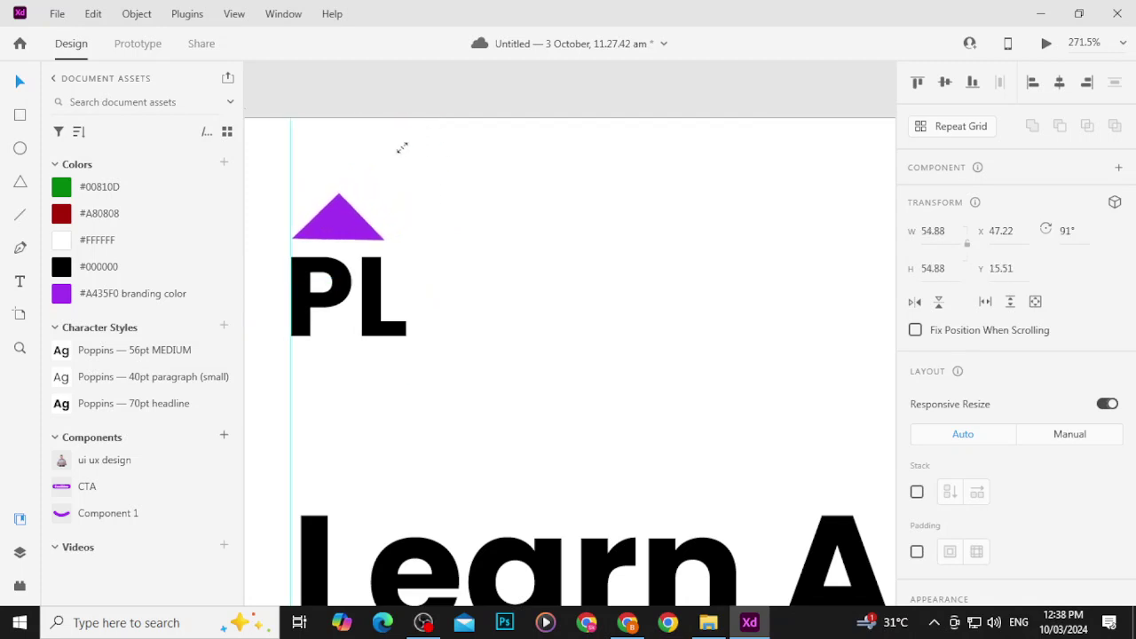
click(444, 215)
Step: Select the triangle and PL text together and nudge them up near the artboard's upper edge, to about Y 2.5
drag(464, 203, 327, 325)
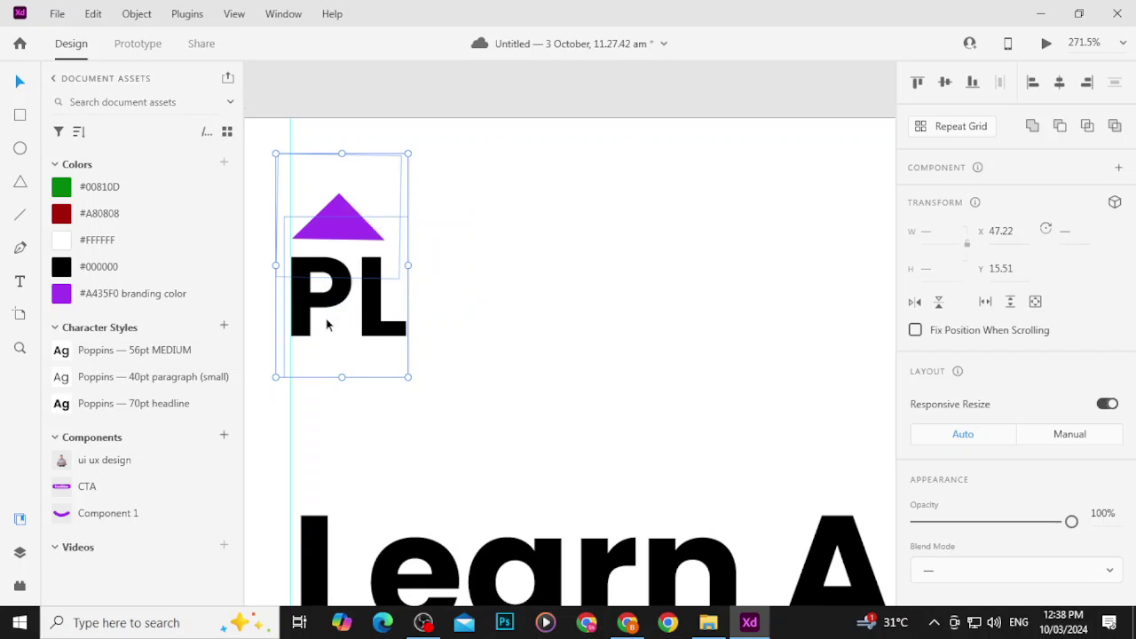
key(Up)
key(Up)
key(Up)
key(Up)
key(Up)
key(Up)
key(Up)
key(Up)
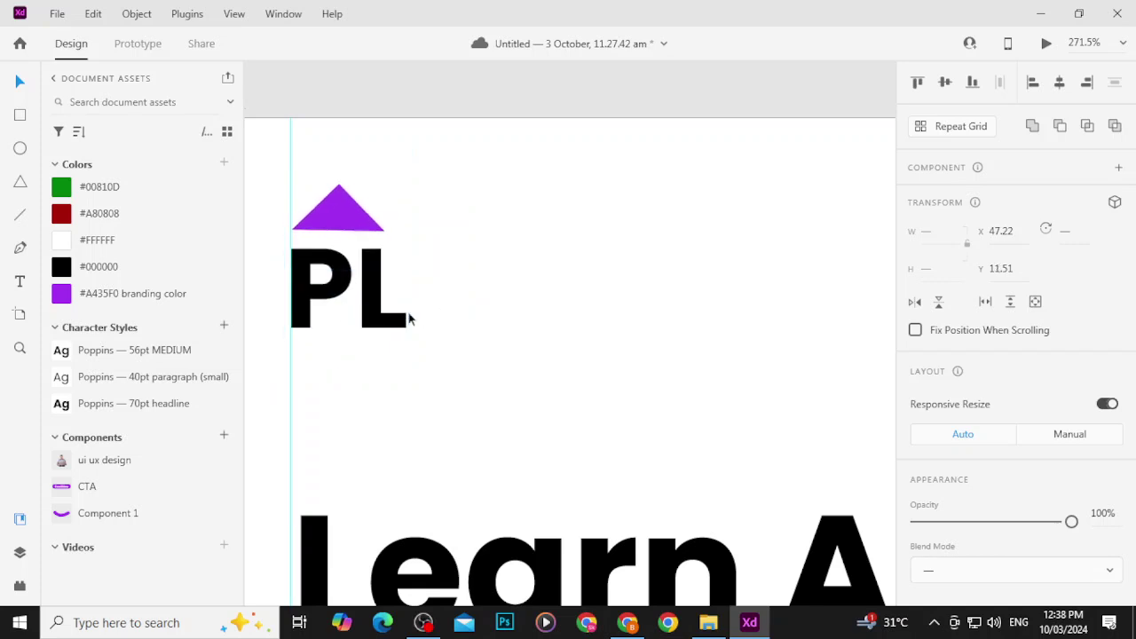
key(Up)
key(Up)
key(Up)
key(Up)
key(Up)
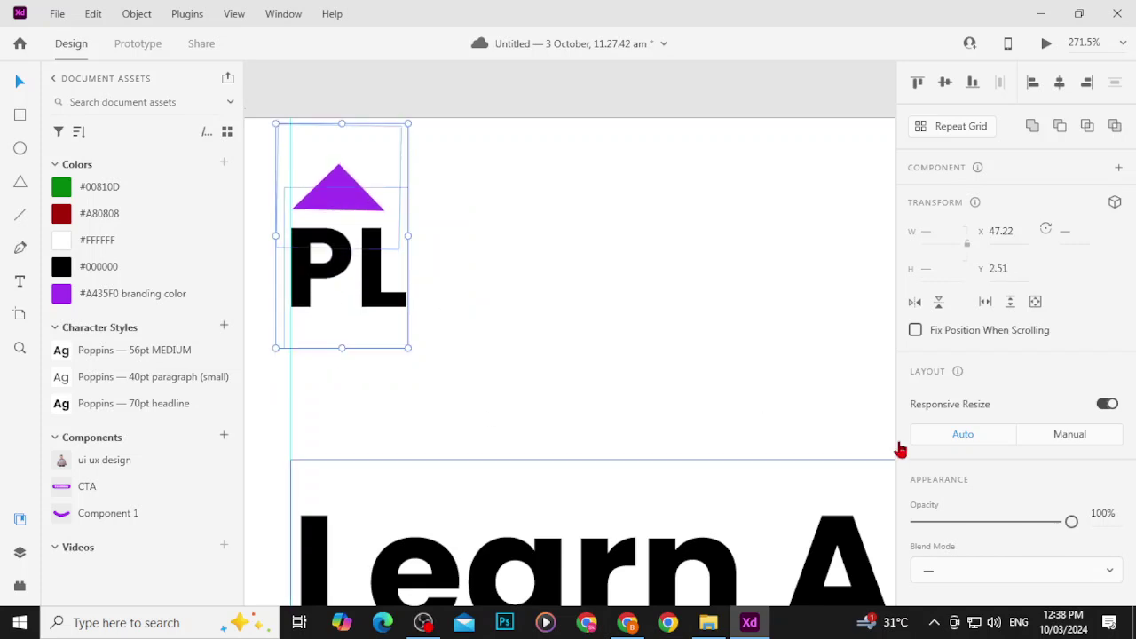
drag(1030, 528, 1074, 529)
click(501, 424)
Step: Duplicate the headline text and place the copy beside the PL logo at about X 137, Y 28
scroll(501, 424, down, 3)
scroll(501, 425, up, 2)
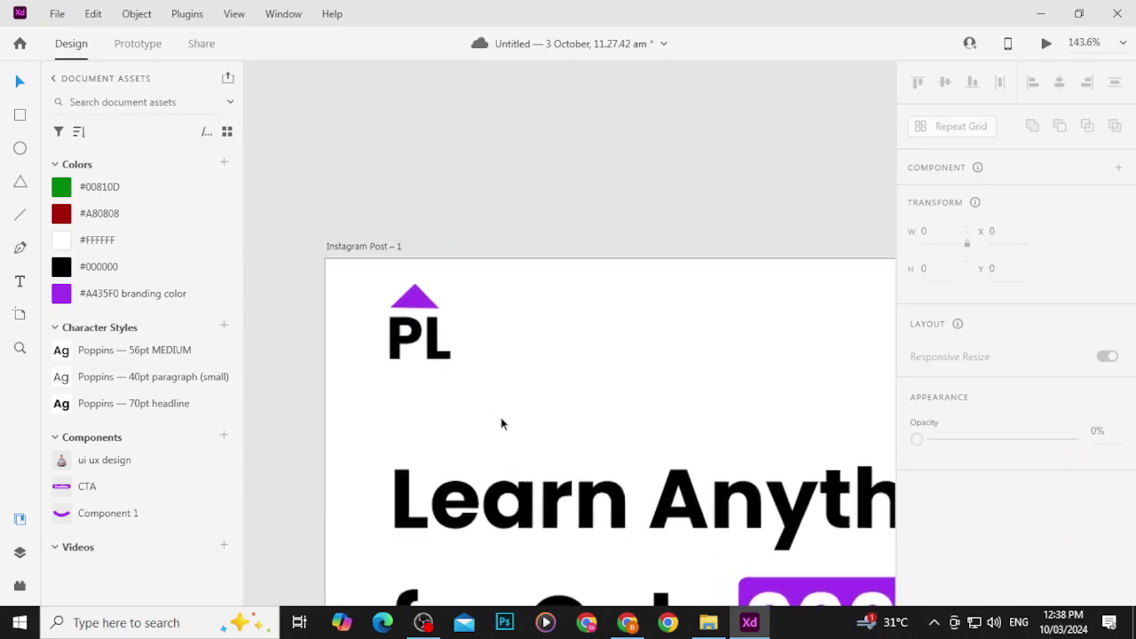
scroll(501, 424, down, 2)
scroll(501, 425, up, 2)
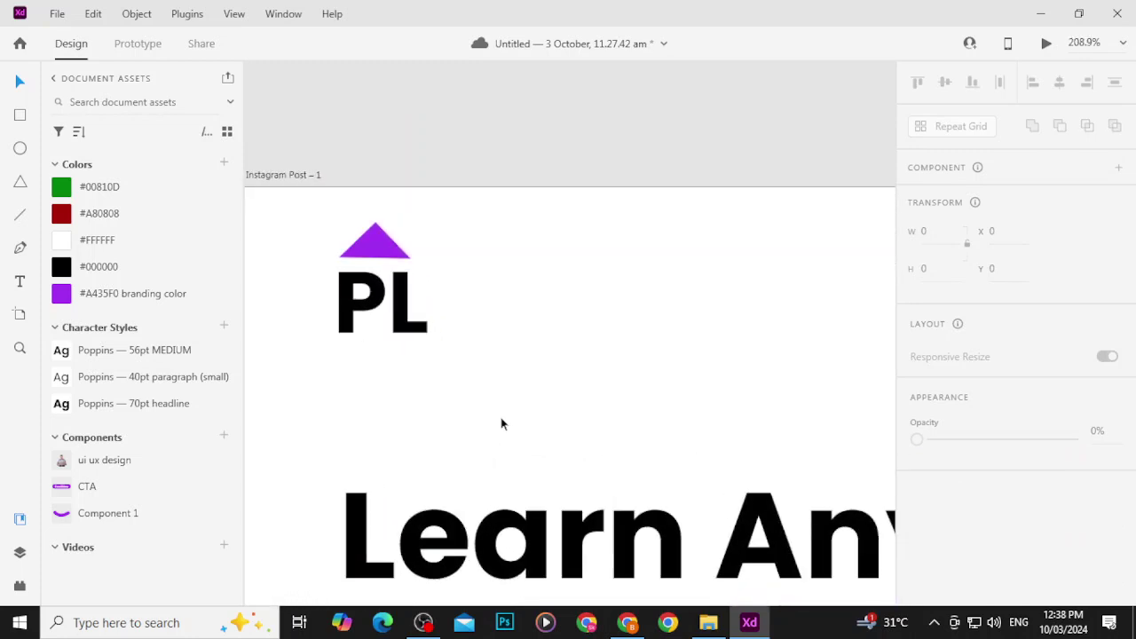
click(390, 306)
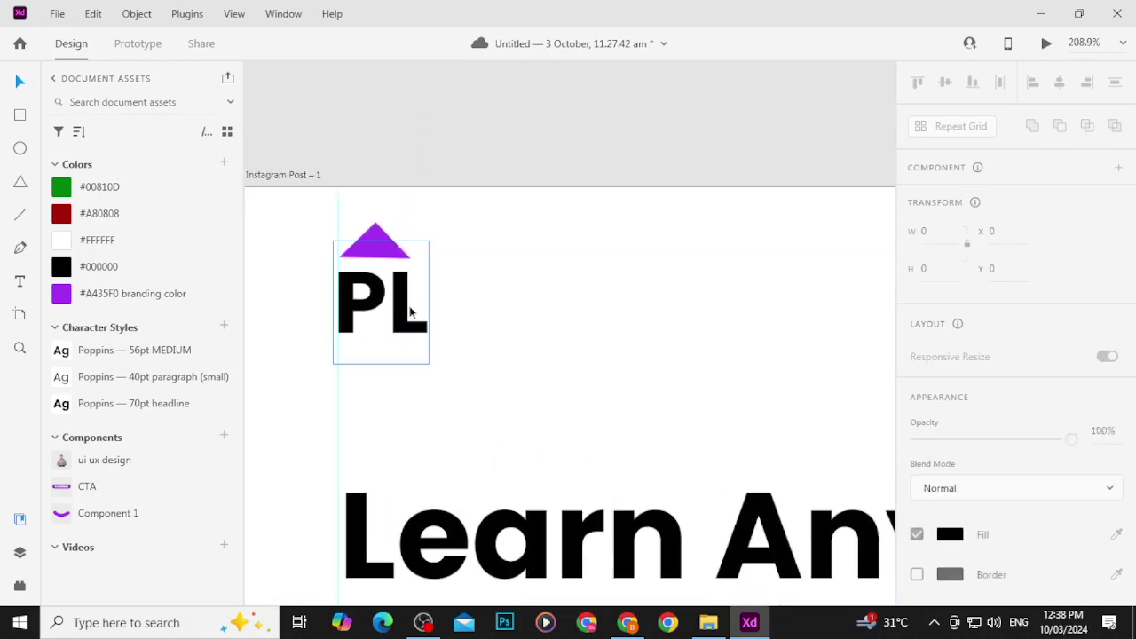
drag(585, 551, 722, 386)
Step: Replace the duplicated headline's wording with the tagline "EDUCATION FOR VERYONE" in capitals
double_click(722, 391)
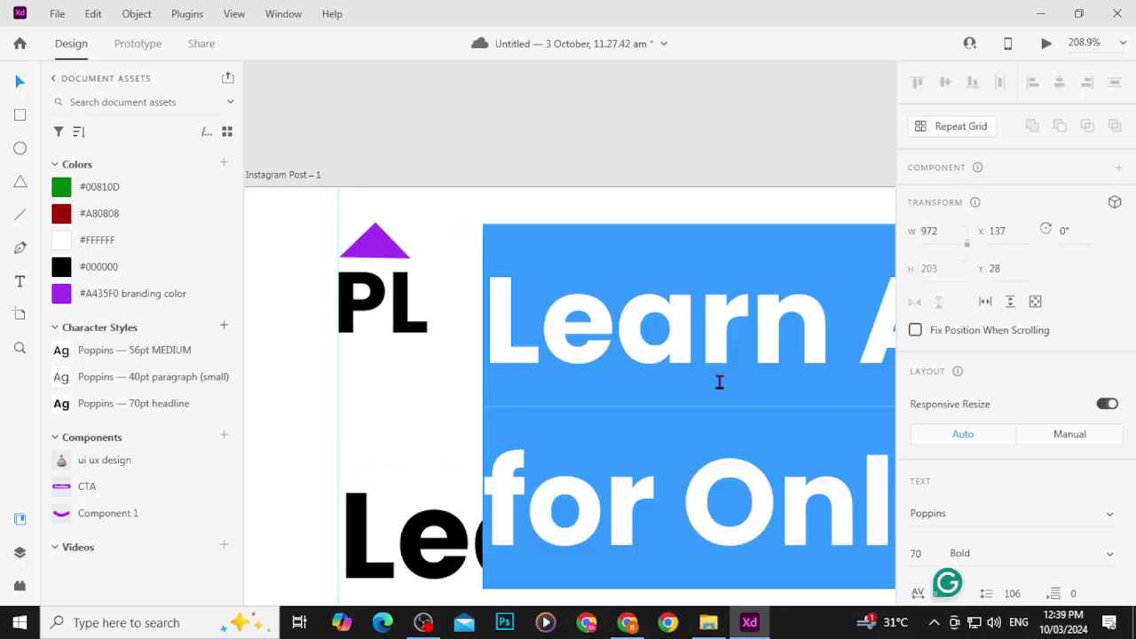
text(ED)
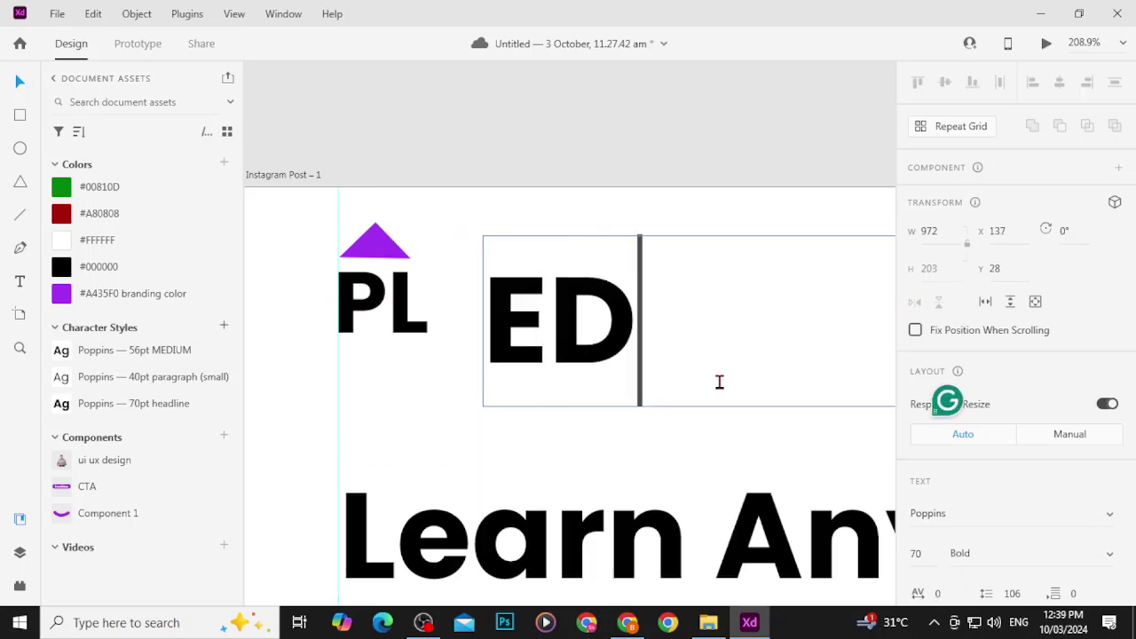
key(BackSpace)
text(d)
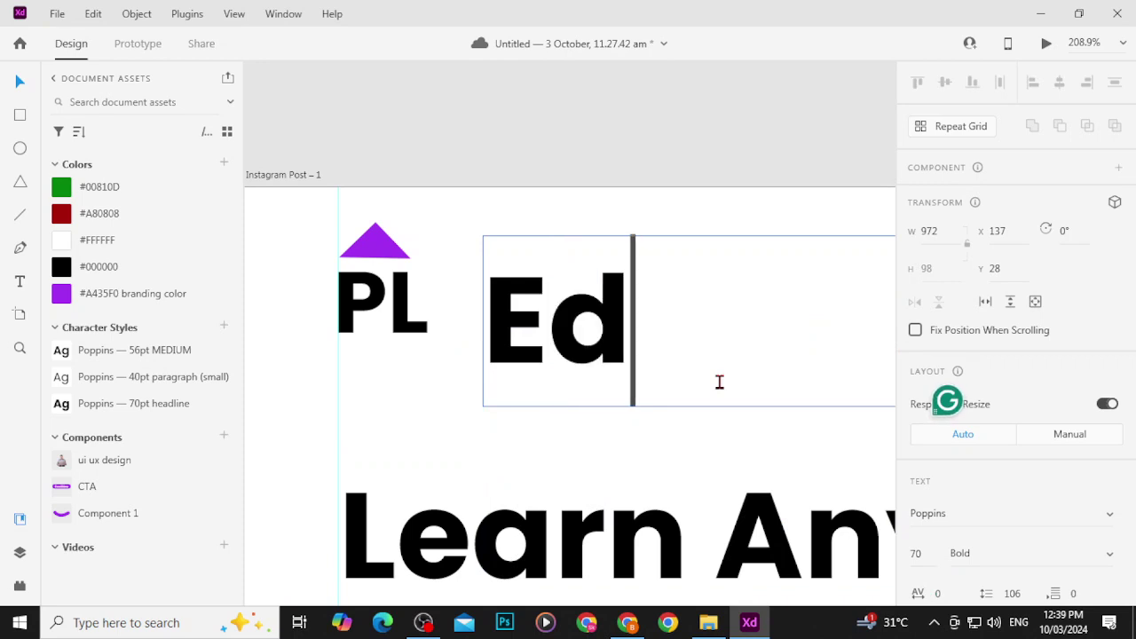
key(BackSpace)
text(DUCA)
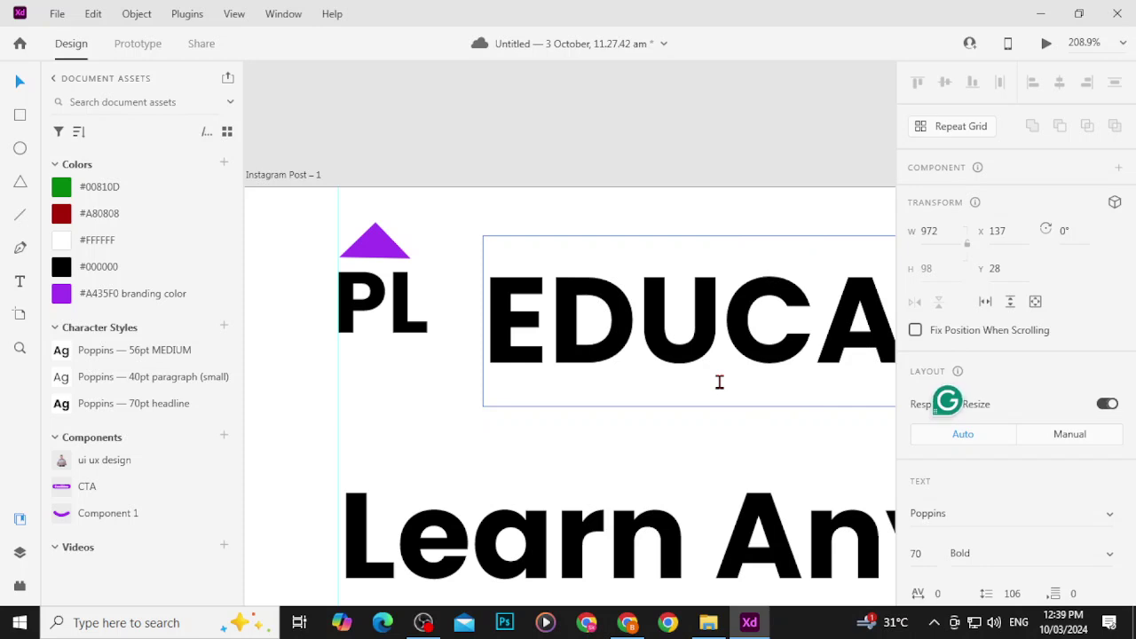
key(Escape)
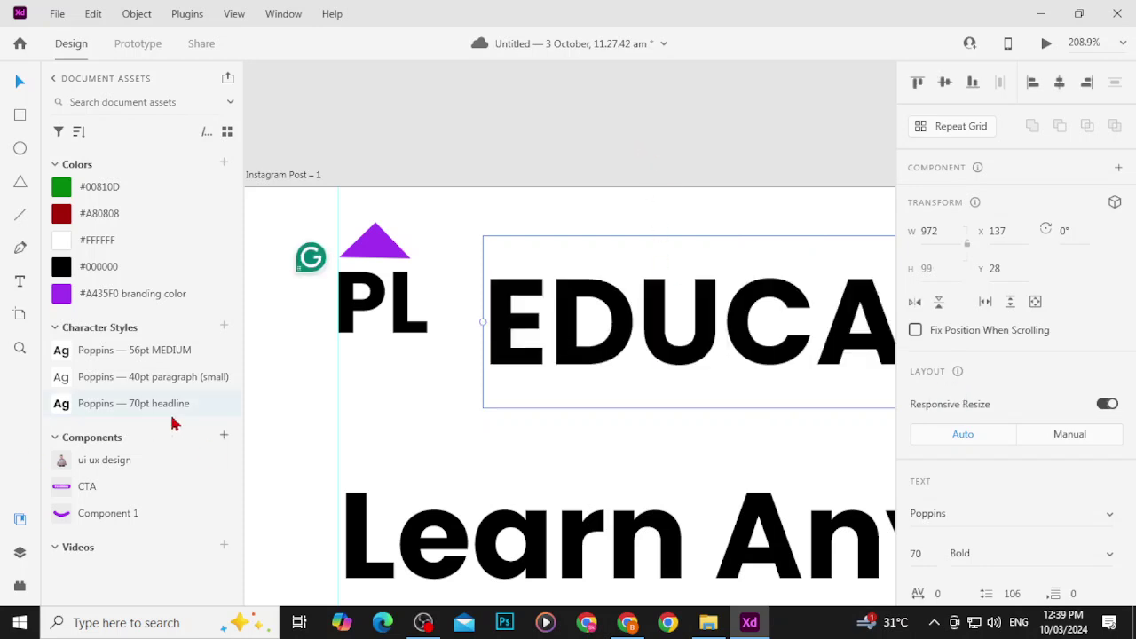
Step: Apply the Poppins 40pt paragraph (small) character style to the tagline and reduce its font size to 20, then 14
click(168, 377)
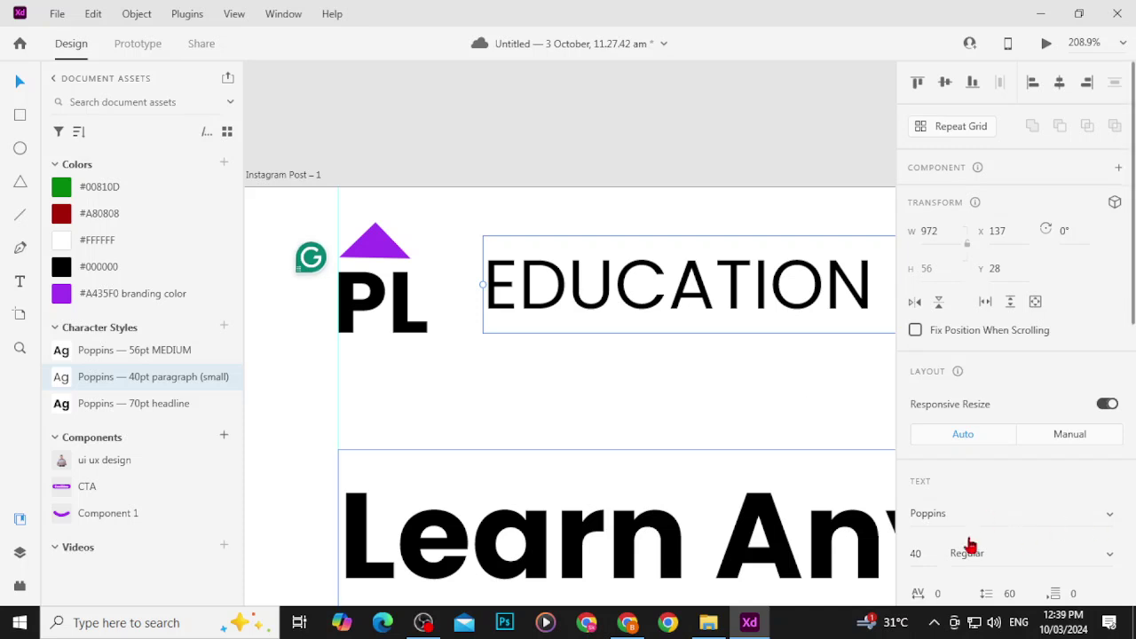
click(917, 553)
text(20)
key(Return)
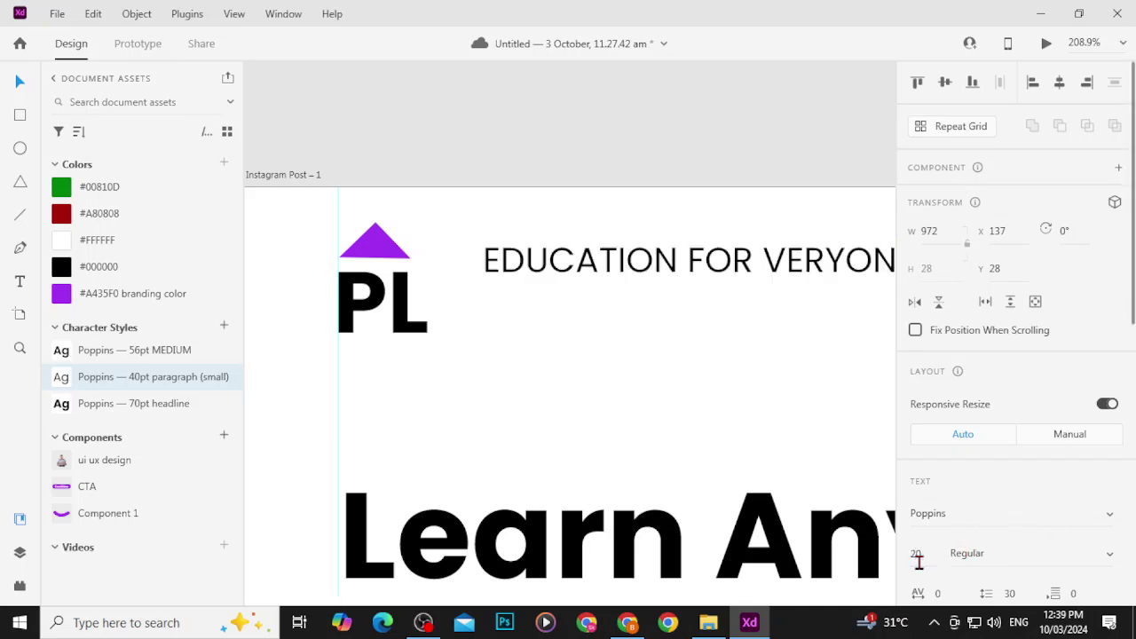
click(920, 553)
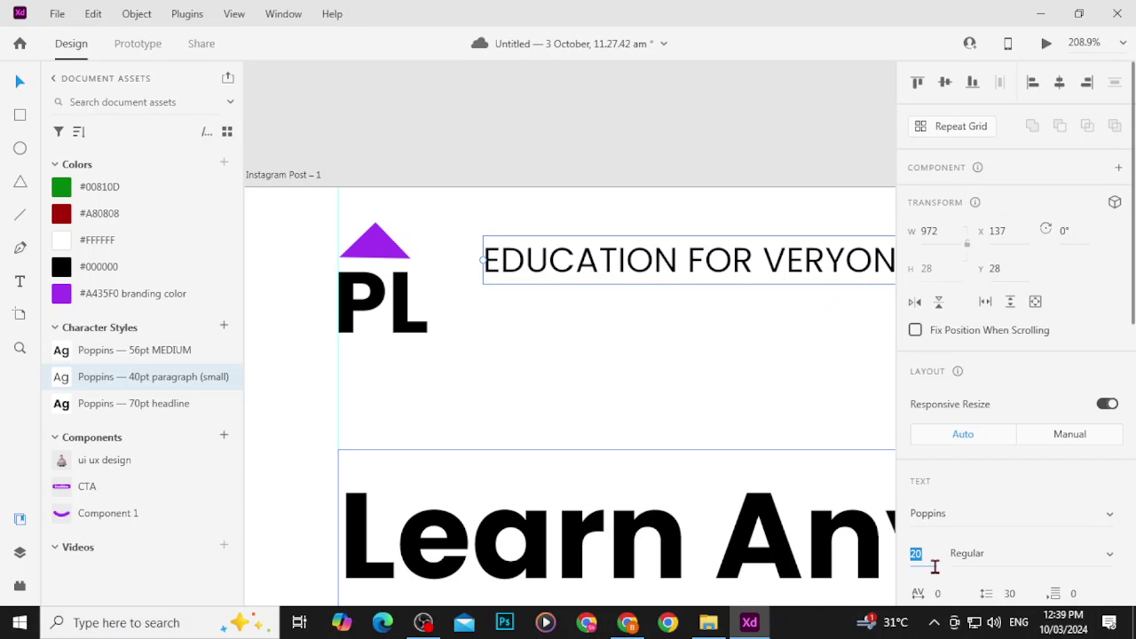
text(14)
key(Return)
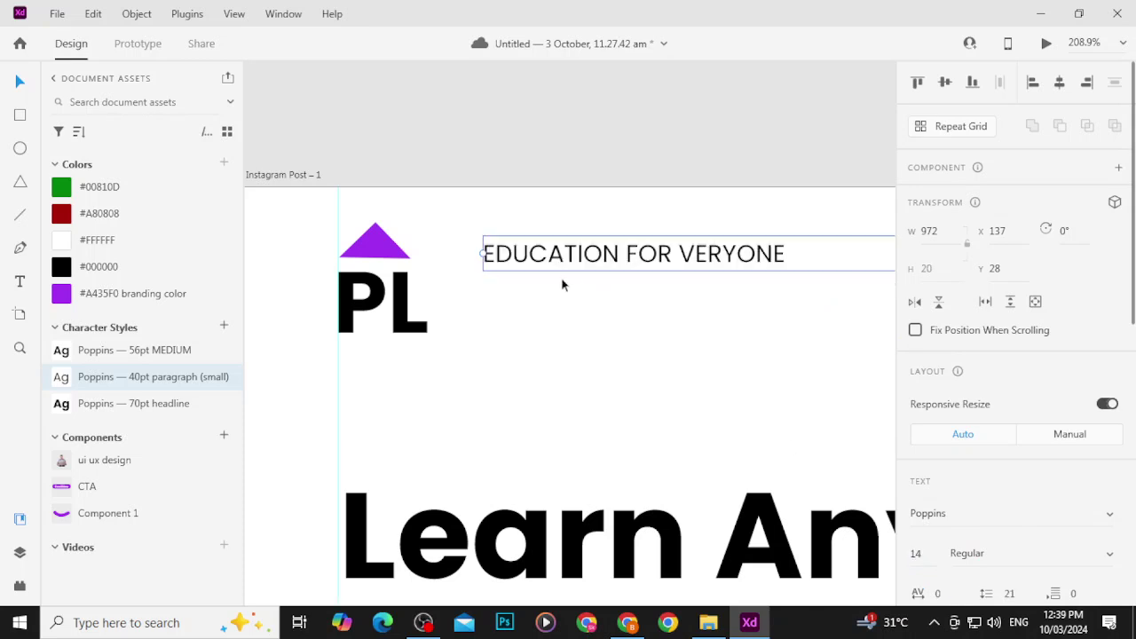
Step: Move the tagline against the PL text at about X 103, Y 56, and correct its last word to EVERYONE
drag(629, 262, 568, 308)
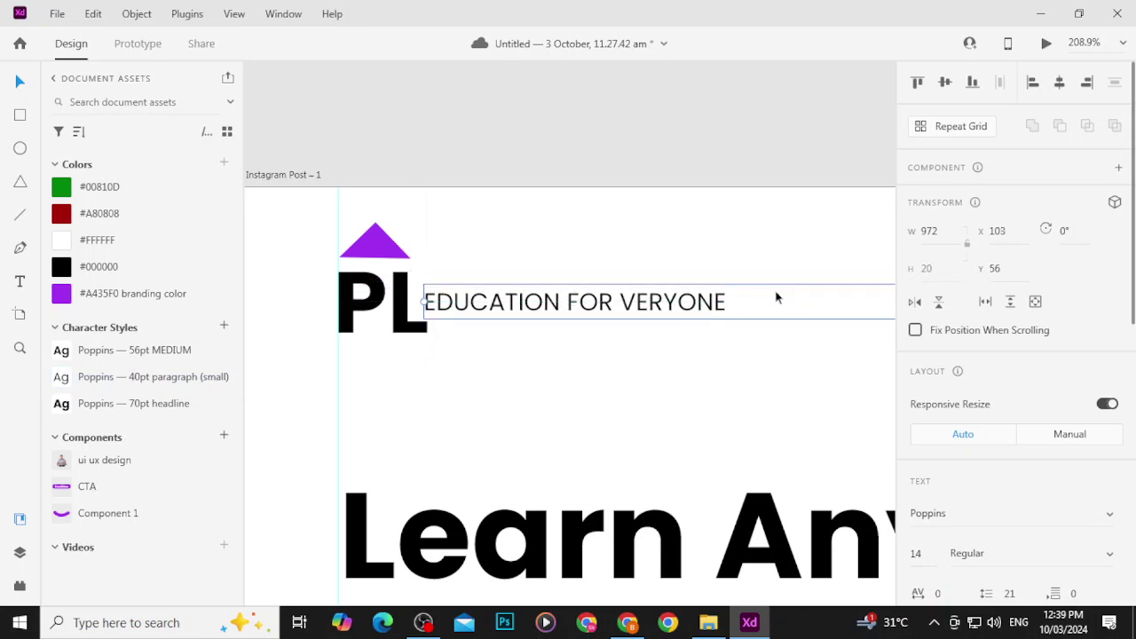
double_click(623, 301)
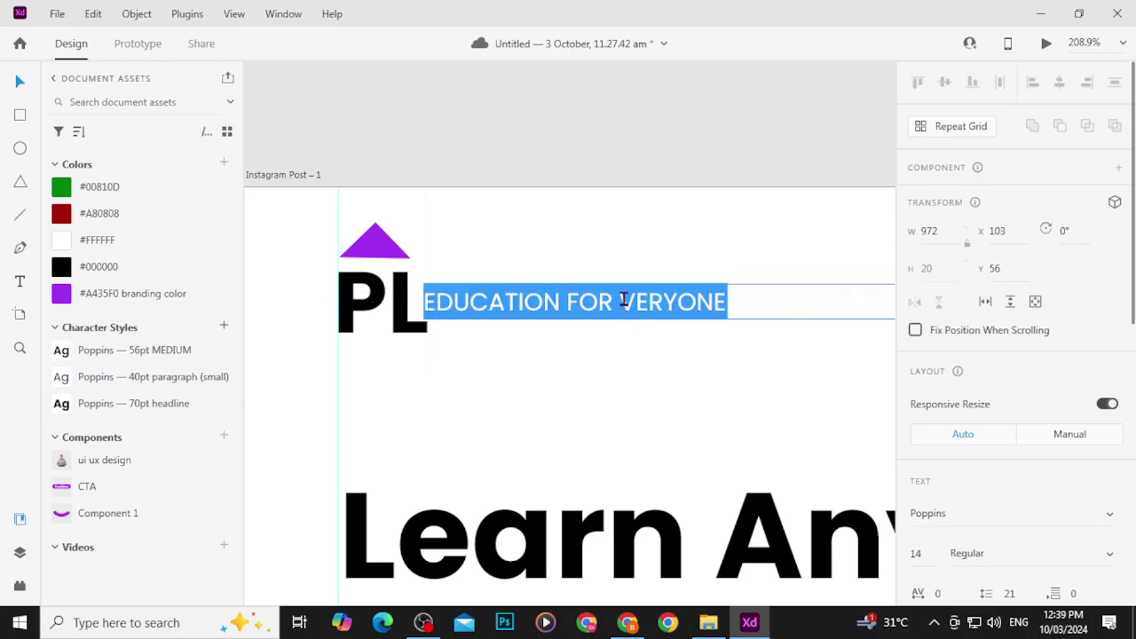
click(621, 301)
text(E)
click(732, 372)
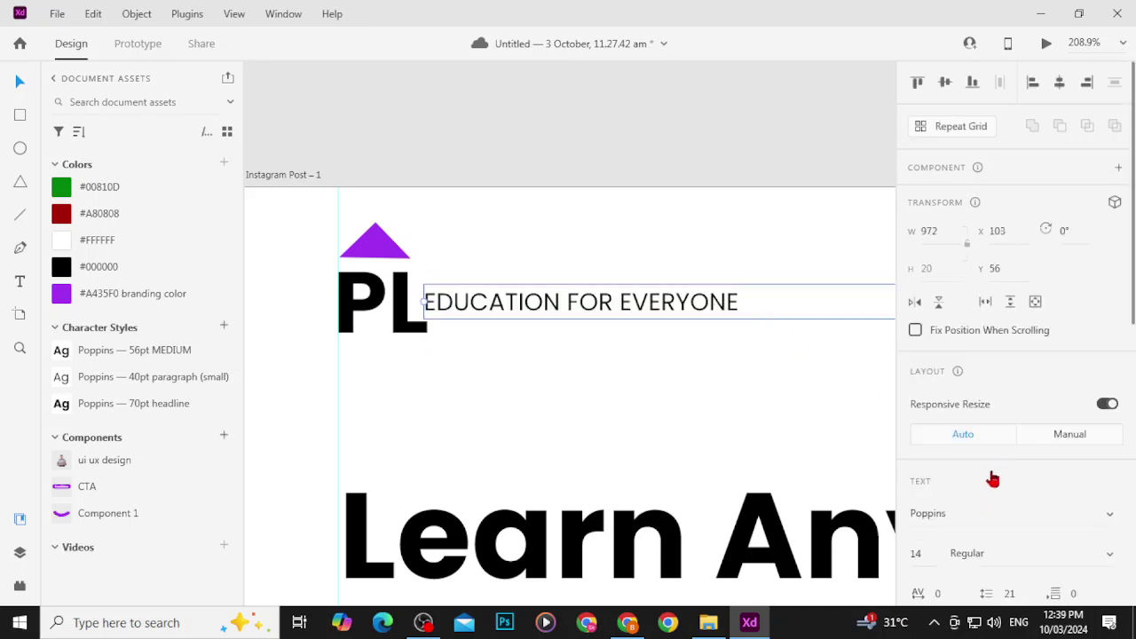
Step: Set the tagline's font size to 10 and place it directly beneath the PL text at about X 54, Y 87
click(930, 557)
text(10)
key(Return)
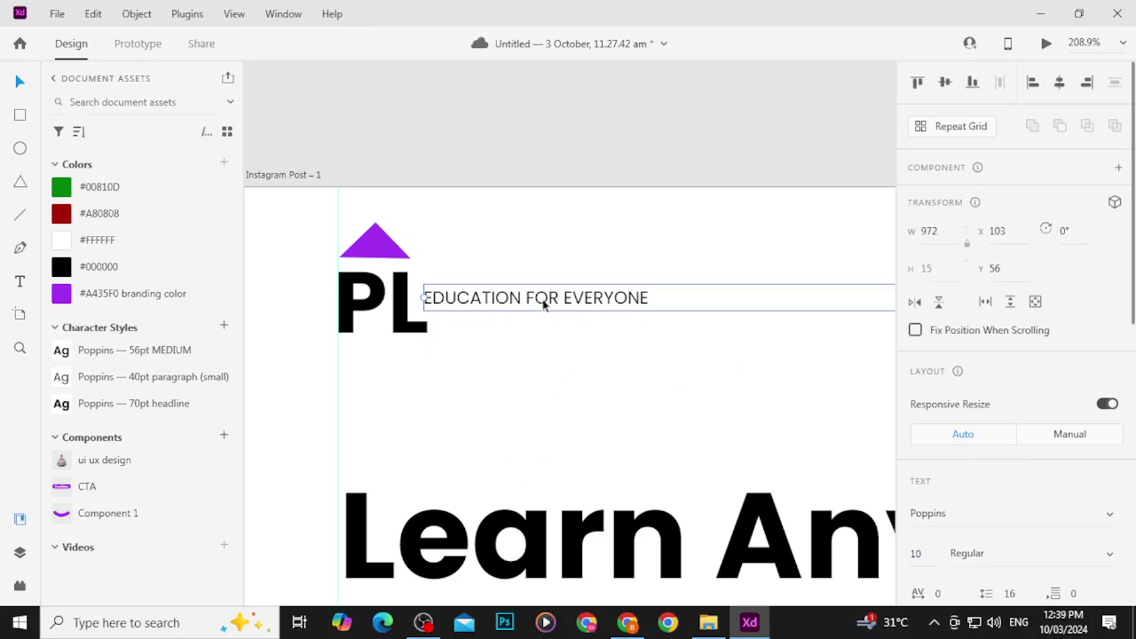
drag(542, 302, 460, 359)
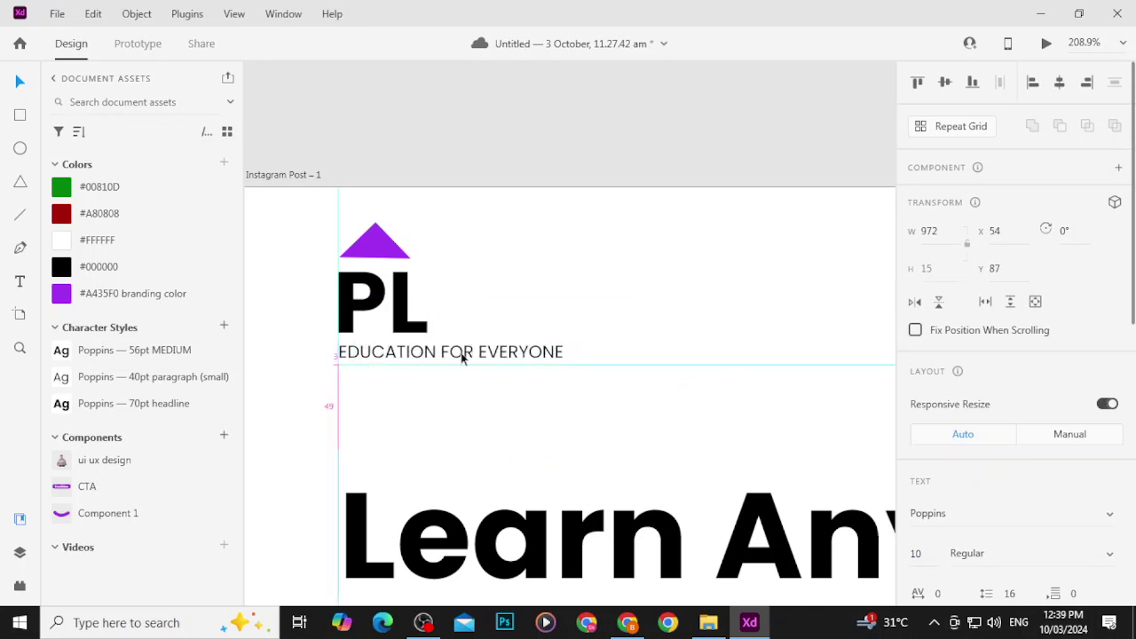
Step: Group the purple triangle, PL text and tagline together as one logo
drag(285, 254, 471, 379)
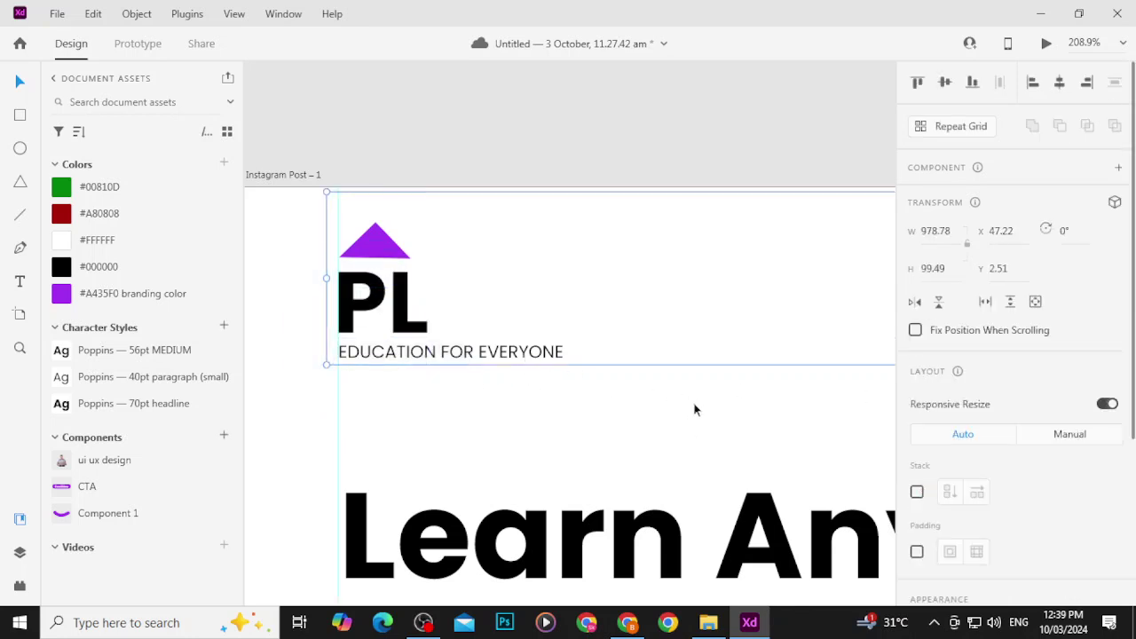
click(510, 334)
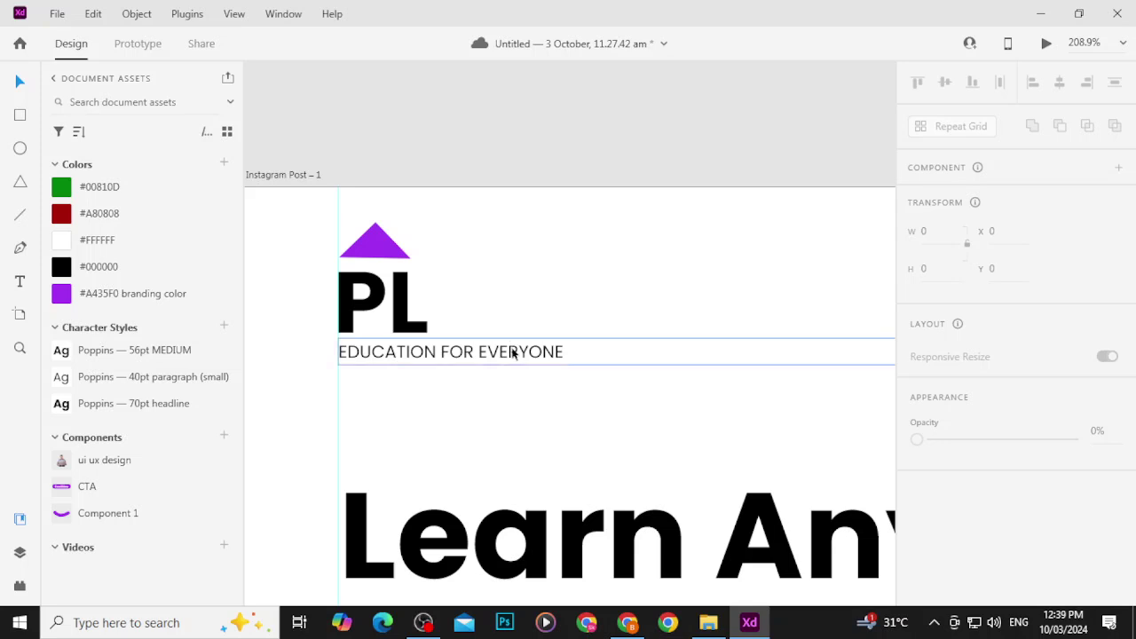
scroll(1047, 524, down, 3)
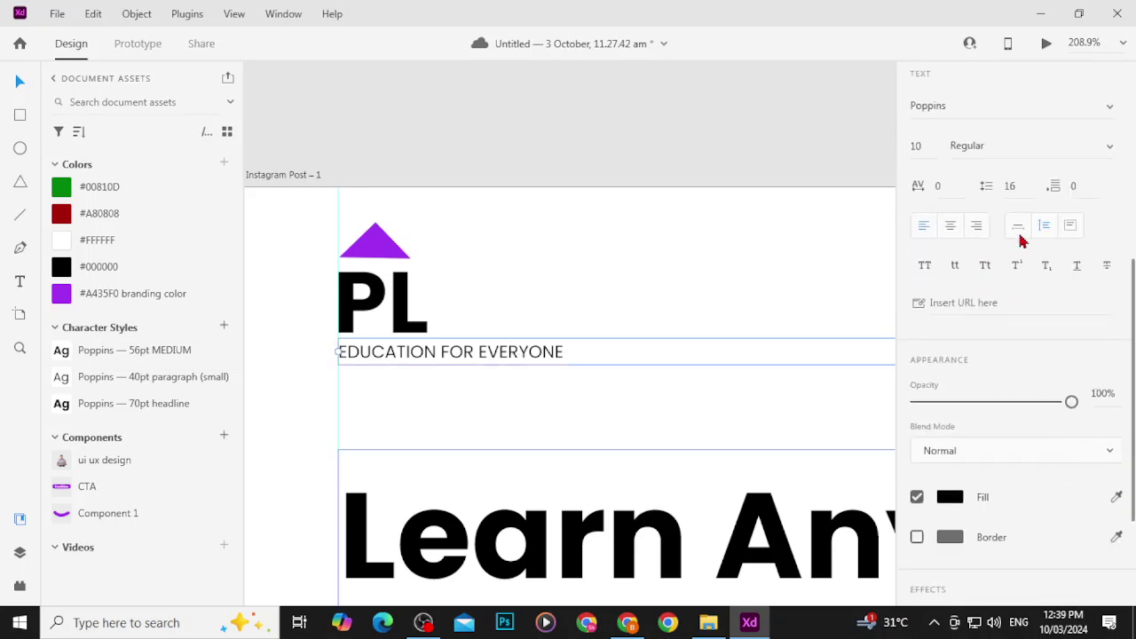
drag(299, 229, 507, 390)
click(523, 406)
Step: Preview the Instagram Post – 1 artboard in a maximized window, close the preview, and save the document
scroll(515, 408, down, 8)
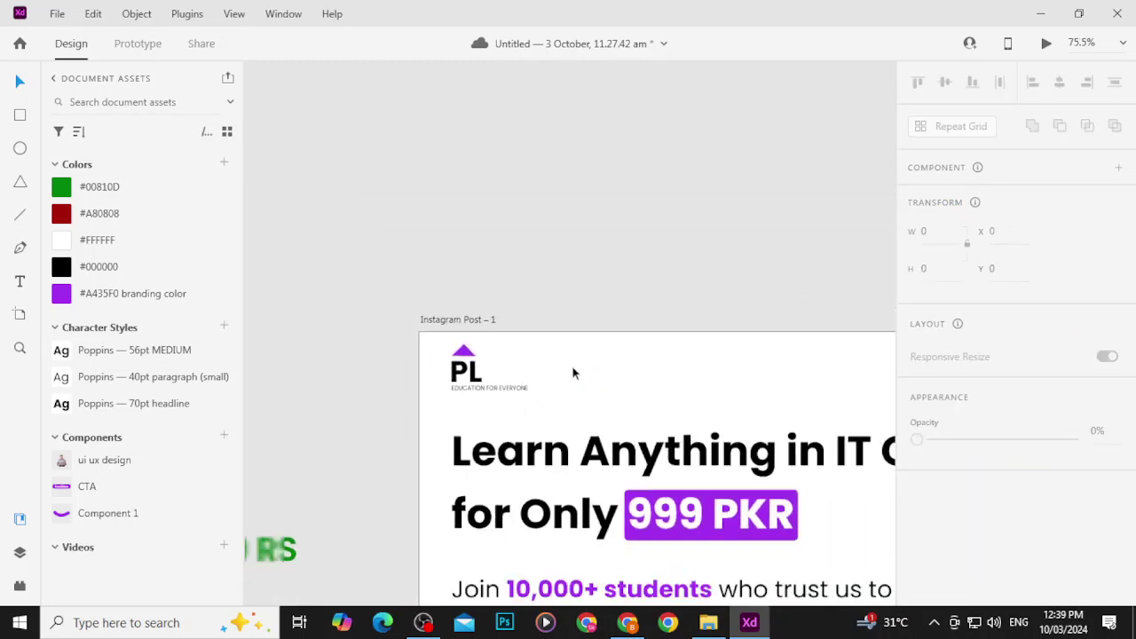
drag(521, 292, 399, 172)
click(287, 149)
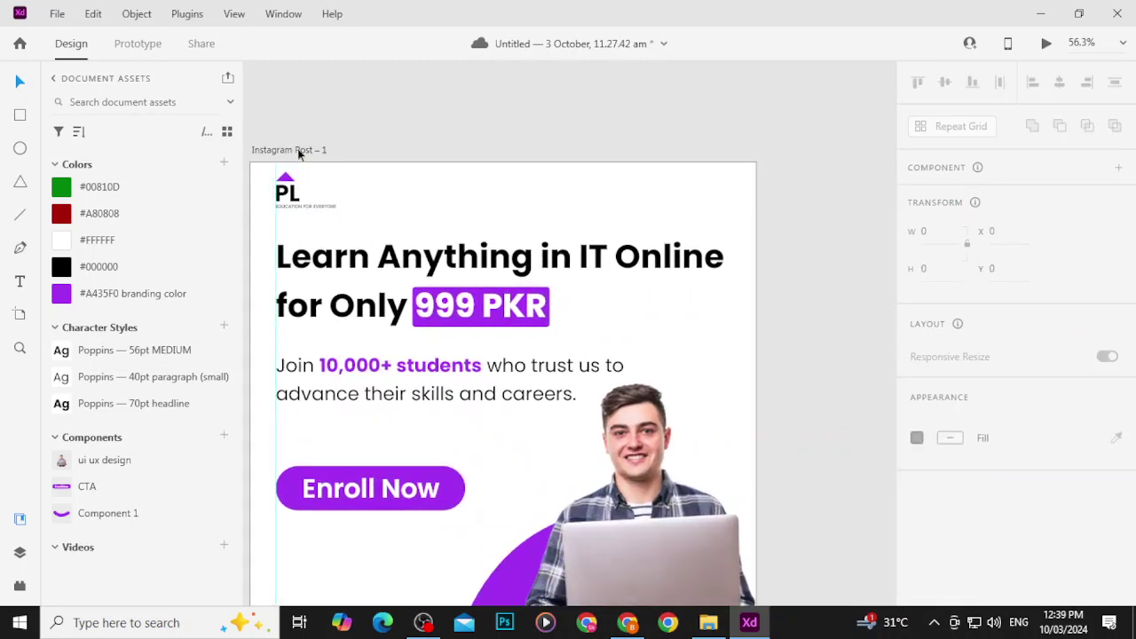
click(1045, 44)
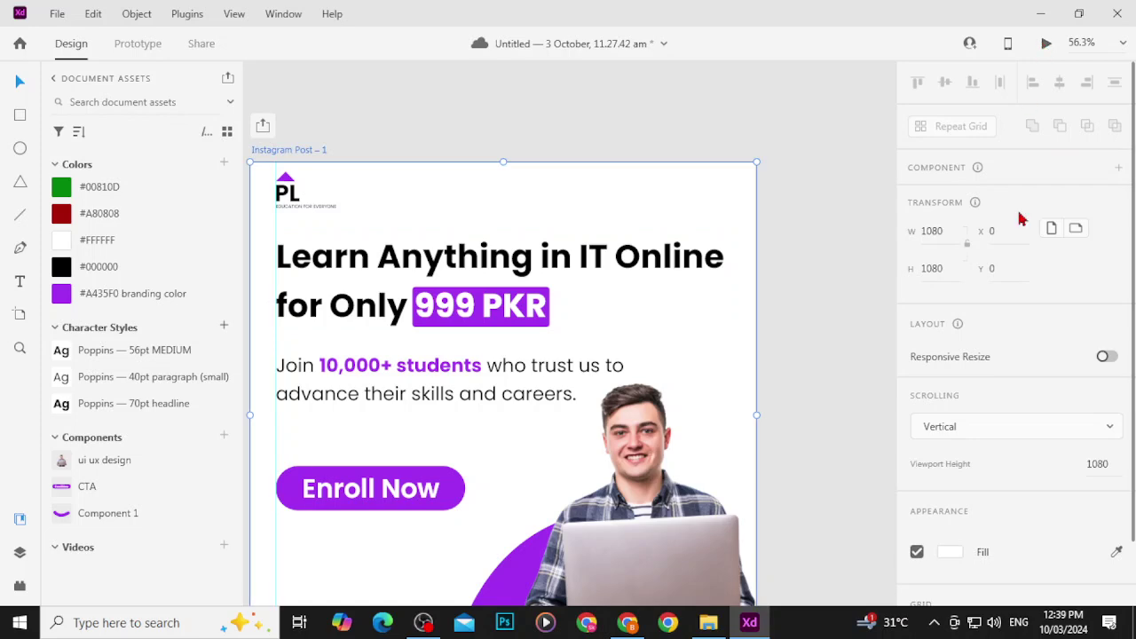
click(613, 22)
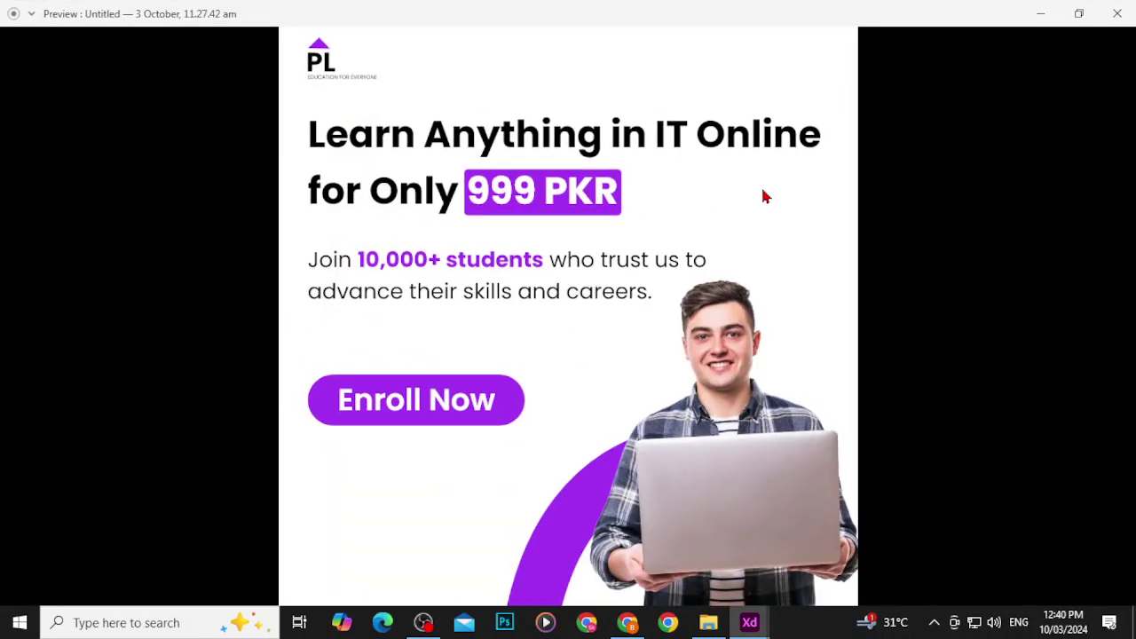
click(1115, 15)
click(604, 131)
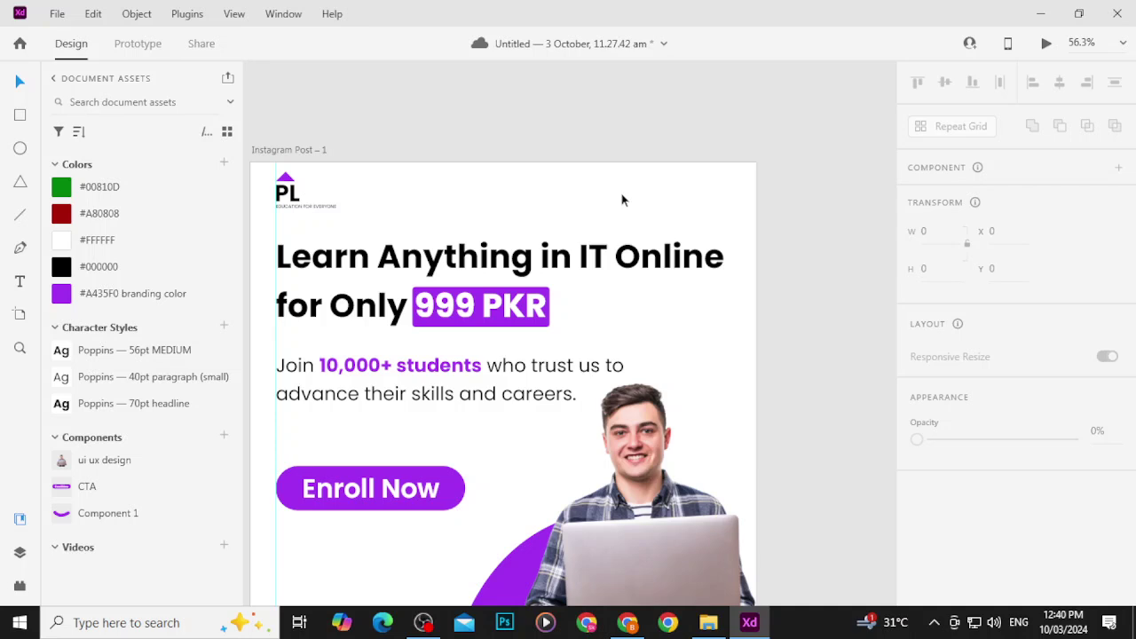
key(ctrl+s)
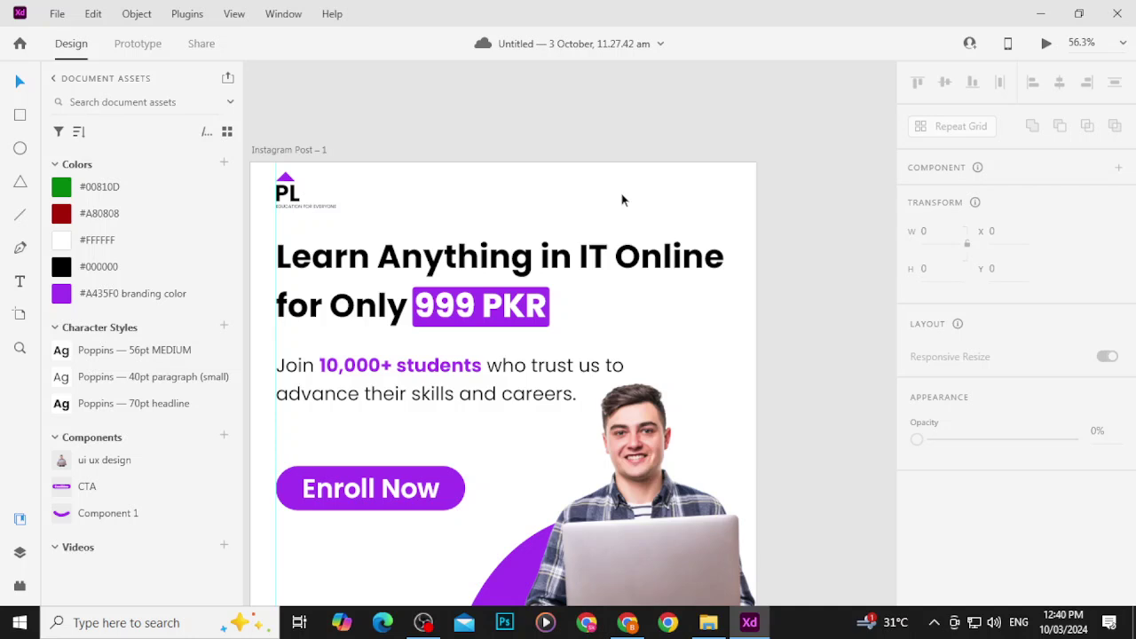
Step: Select the purple arc inside its component behind the man and set its border dash to 50
scroll(621, 199, down, 3)
drag(525, 278, 664, 405)
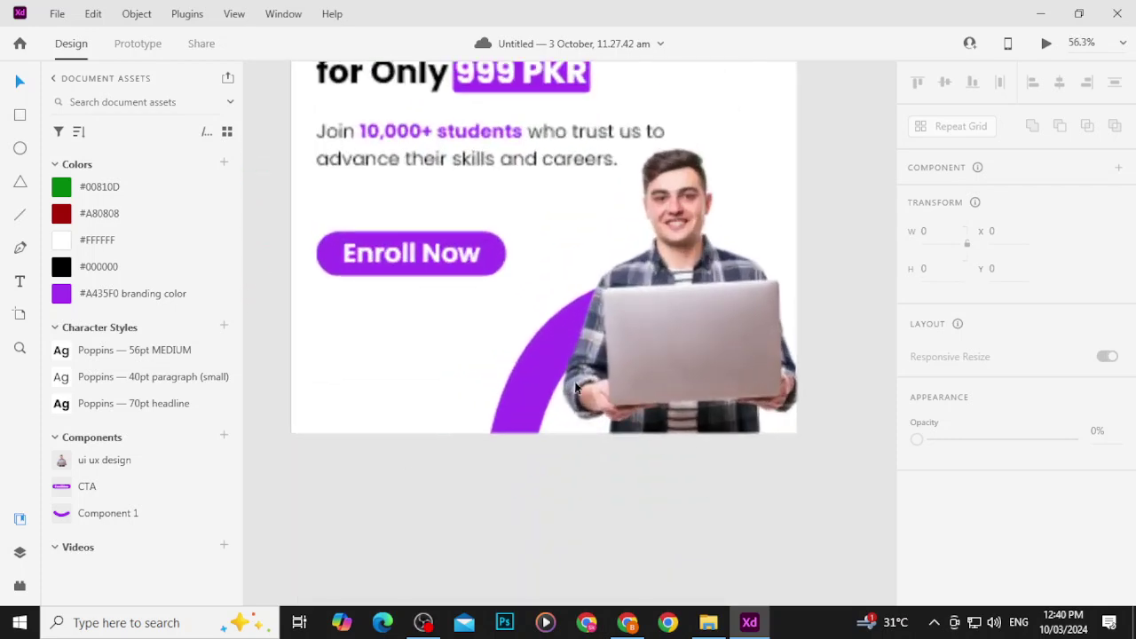
click(514, 418)
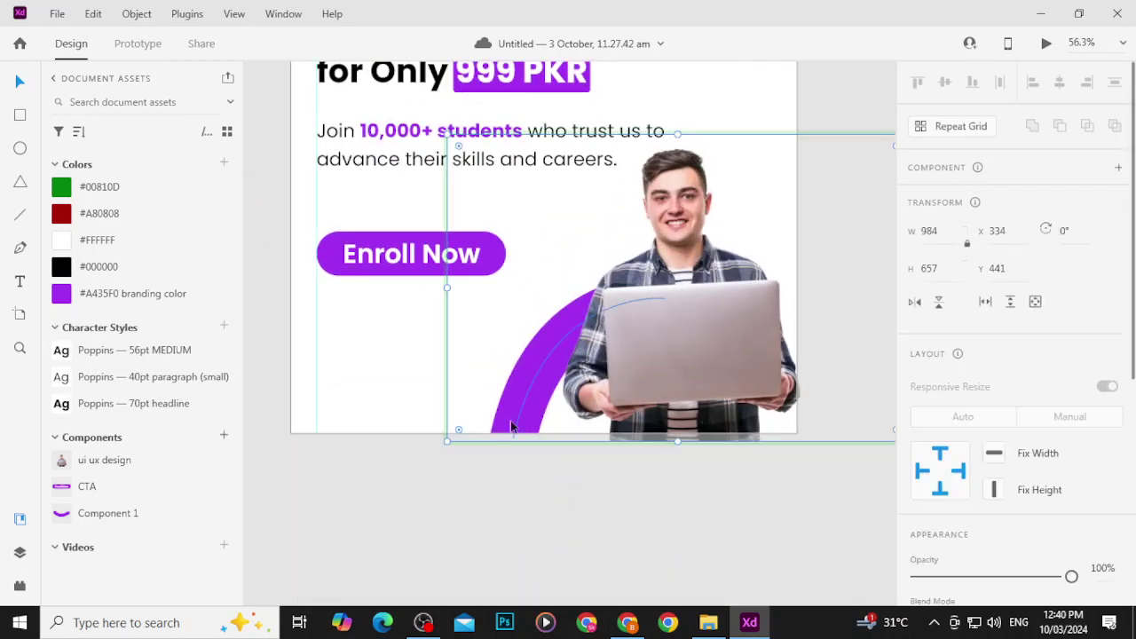
double_click(511, 427)
scroll(1048, 559, down, 3)
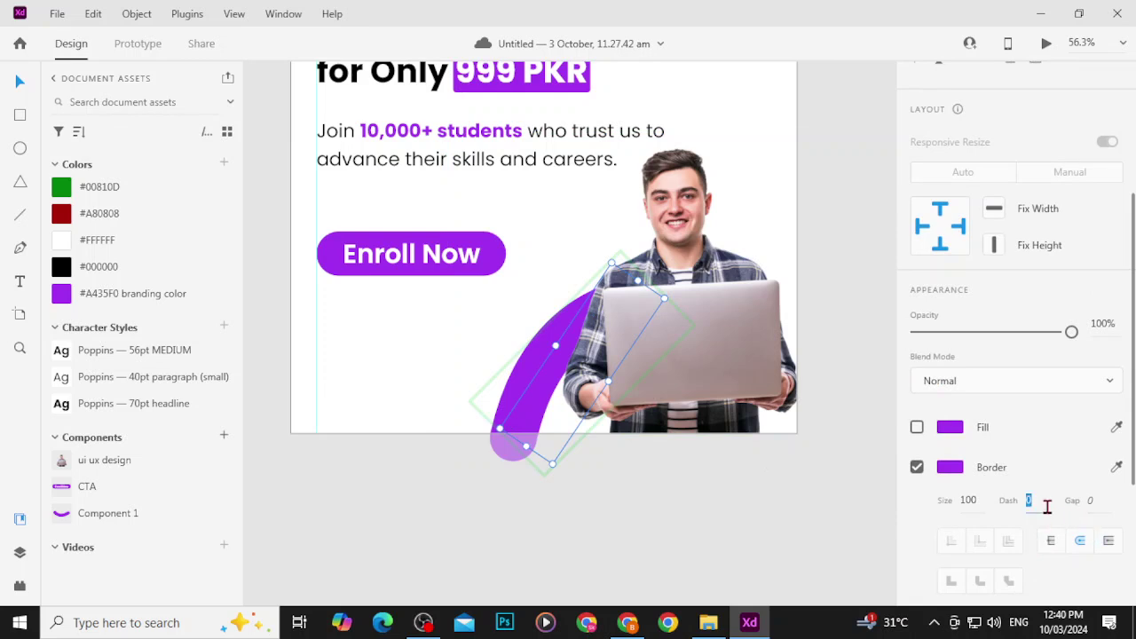
key(Return)
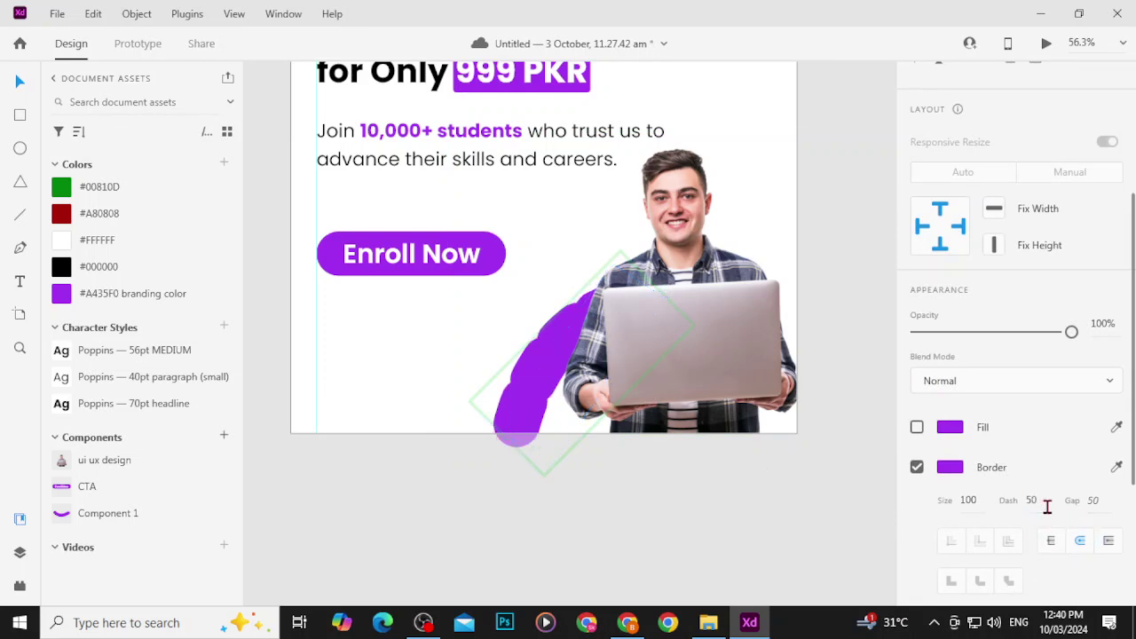
Step: Try border dash values of 70, 80 and 90 on the purple arc
click(1047, 506)
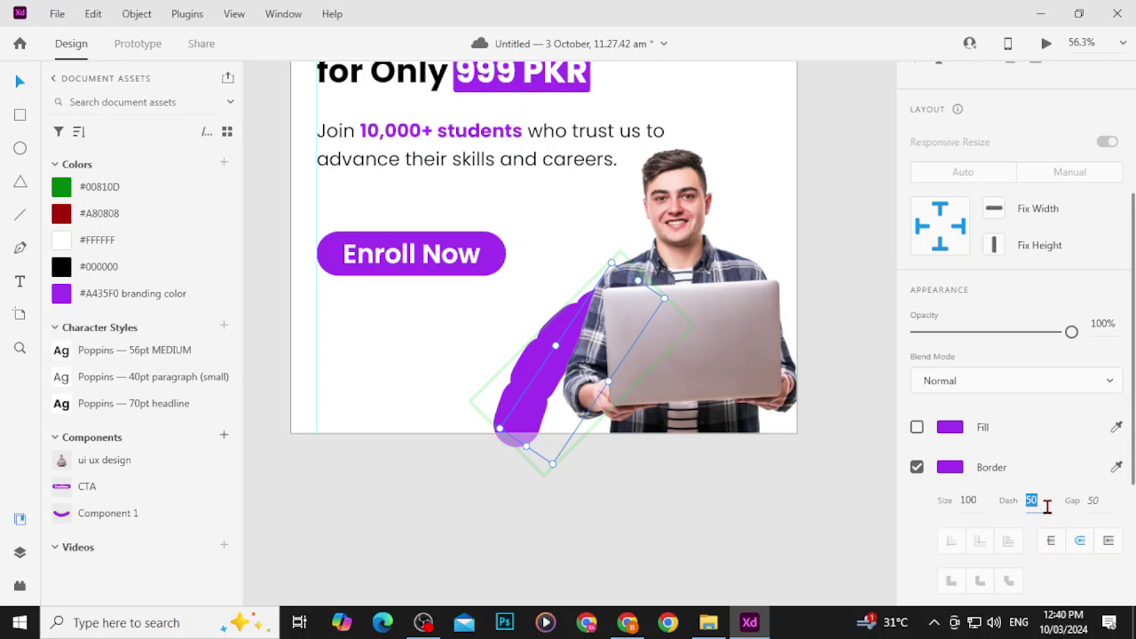
text(7)
key(Return)
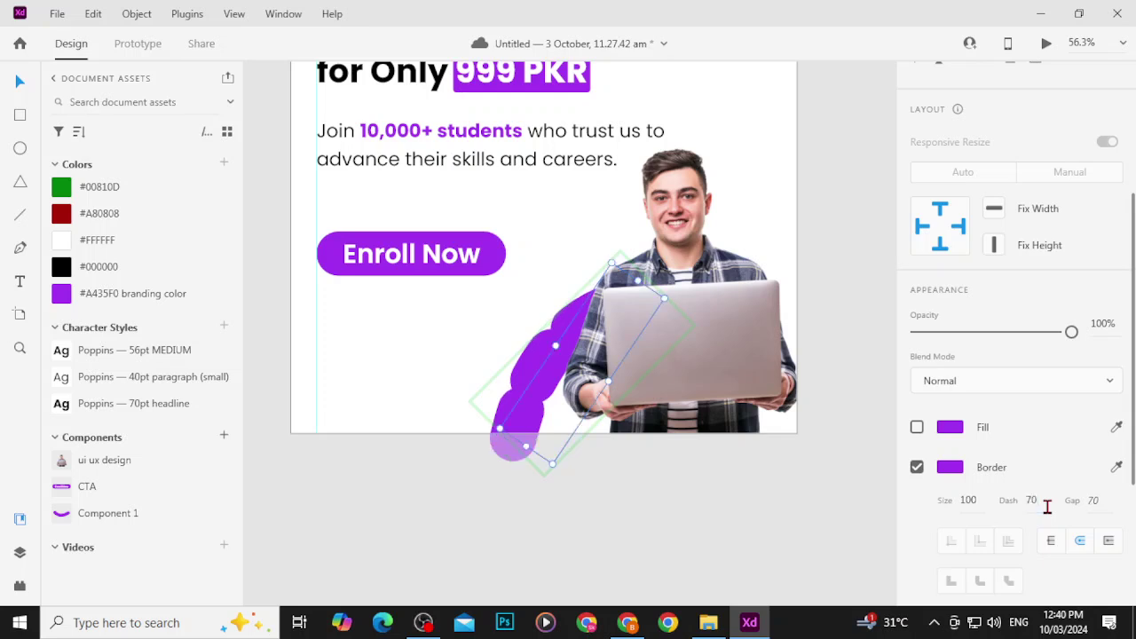
click(1047, 506)
text(80)
key(Return)
click(1047, 505)
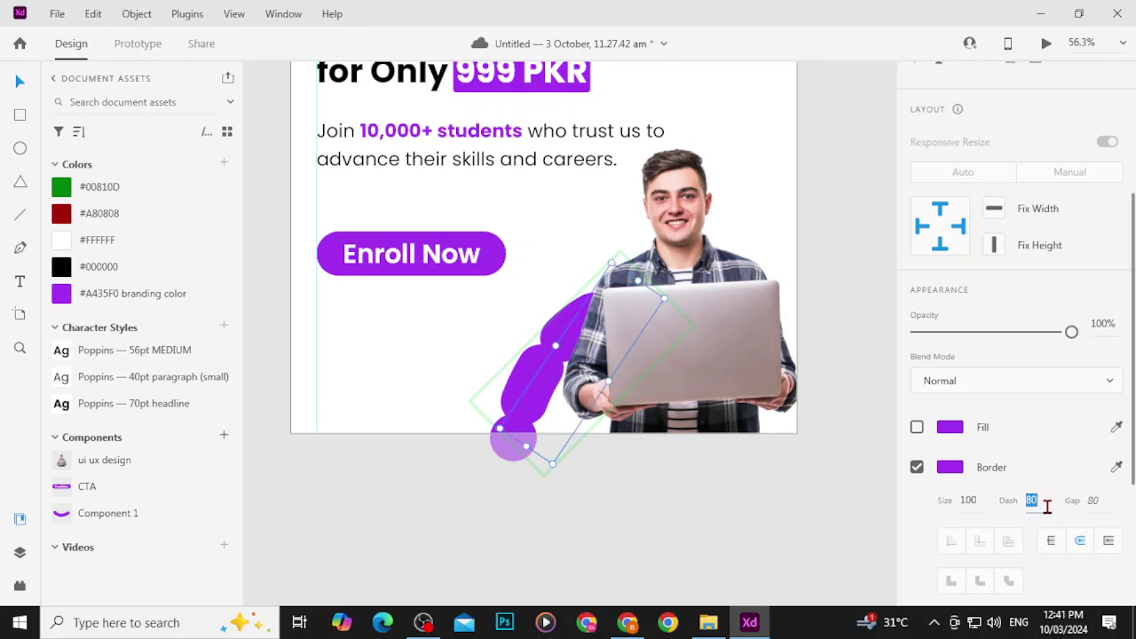
text(9)
key(Return)
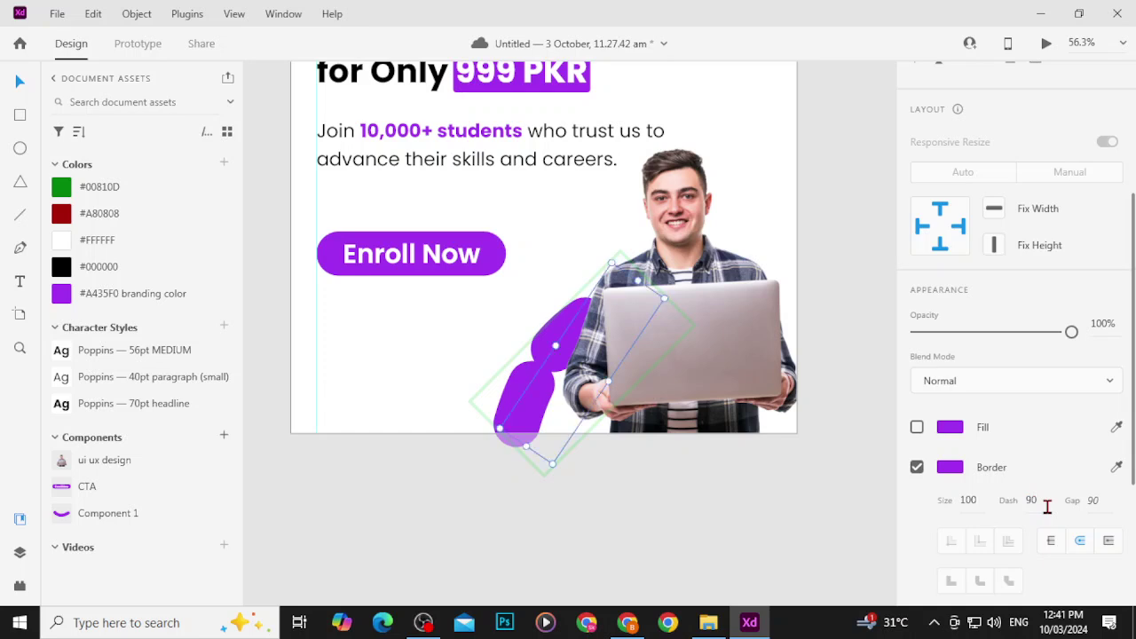
Step: Set the purple arc's border dash to 100
click(1047, 506)
text(100)
key(Return)
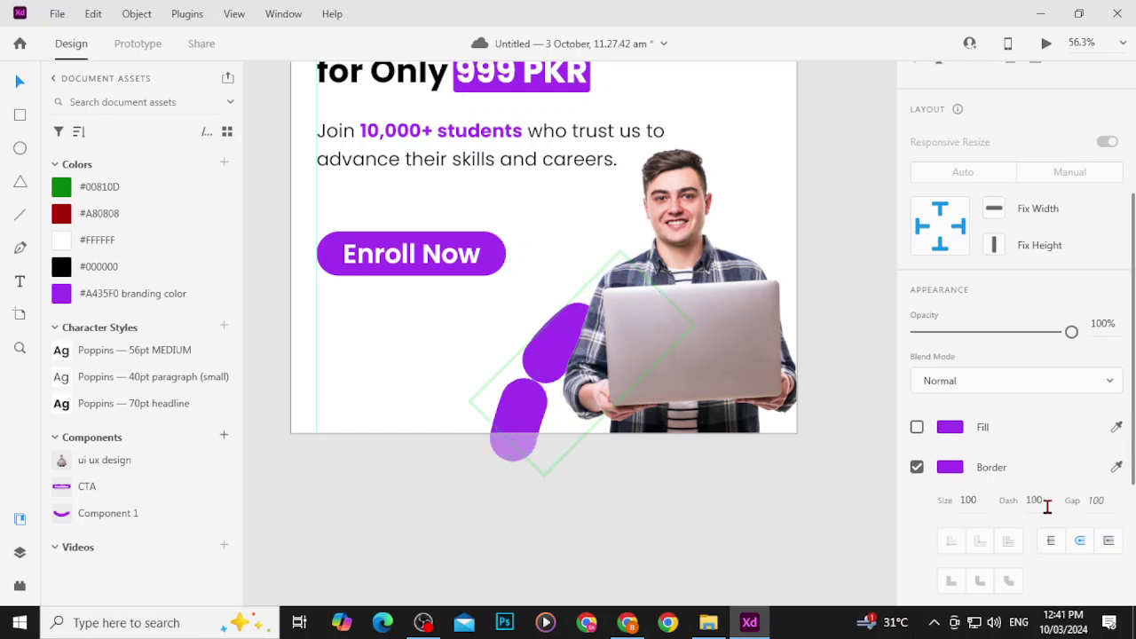
Step: Try border dash values of 120 and 110 on the purple arc behind the man
click(1048, 506)
text(1)
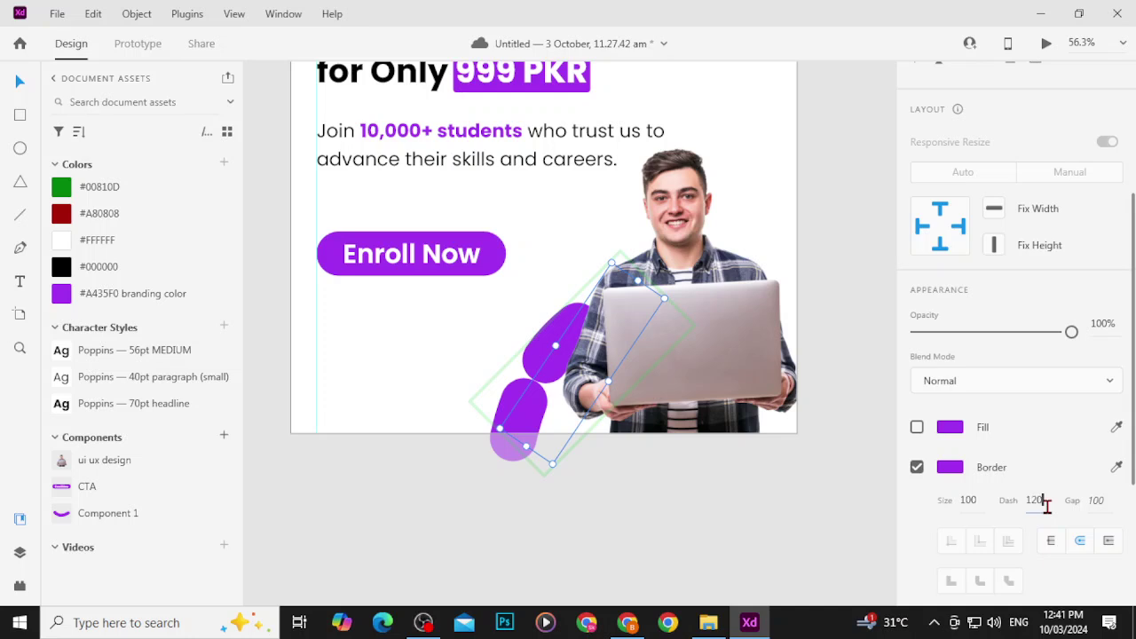
text(20)
key(Return)
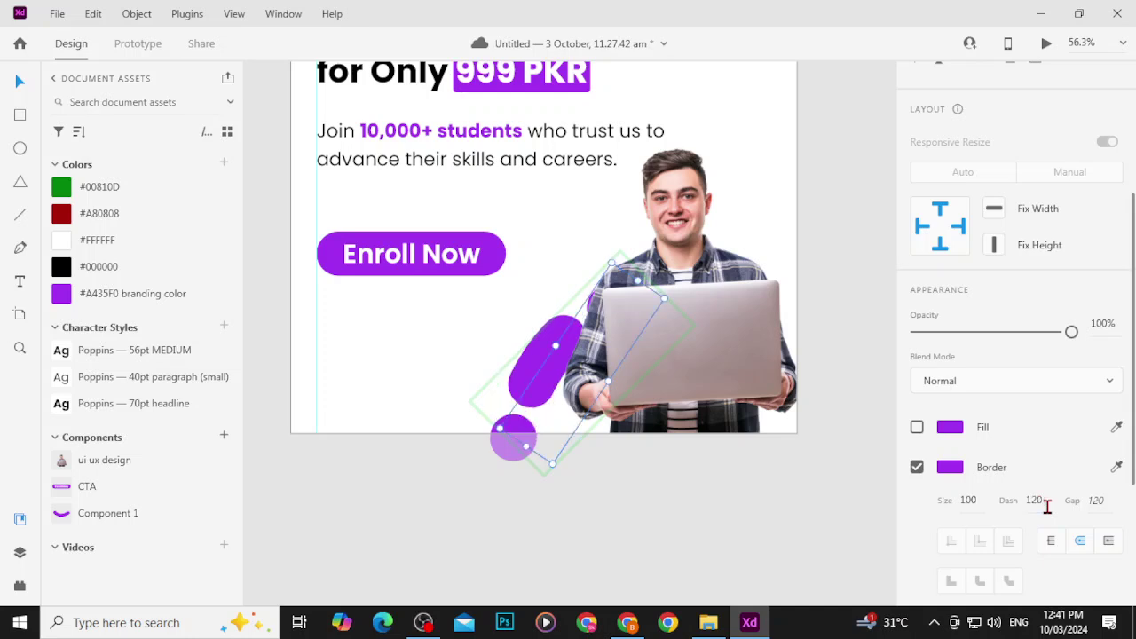
click(1047, 506)
text(110)
key(Return)
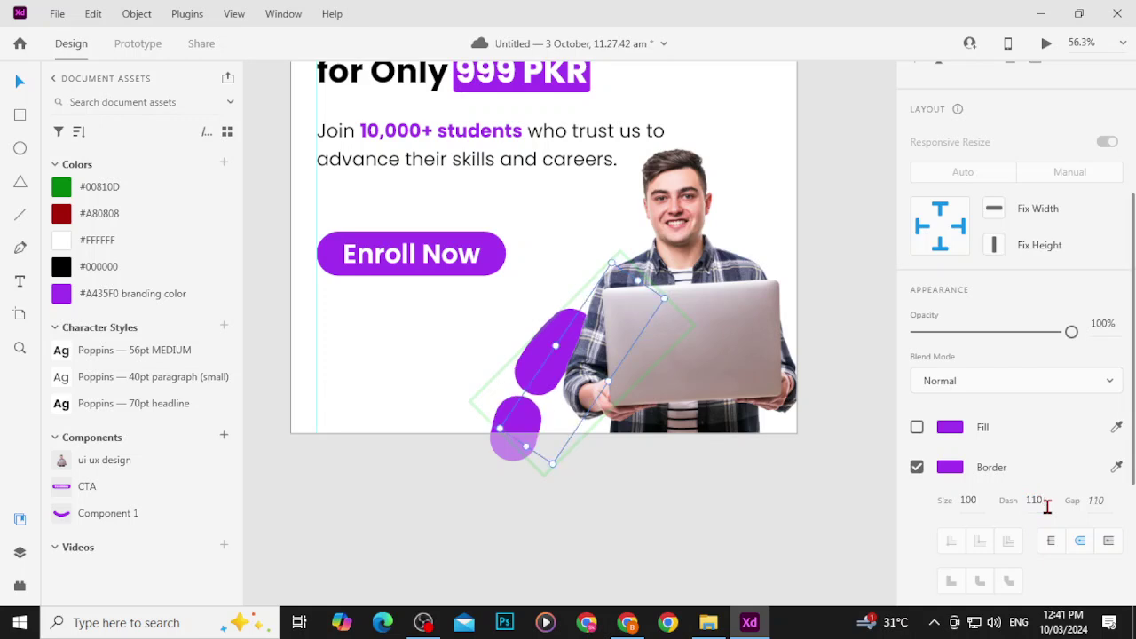
Step: Switch the purple arc's border to projecting caps and try dash values of 120 and 125
click(1109, 542)
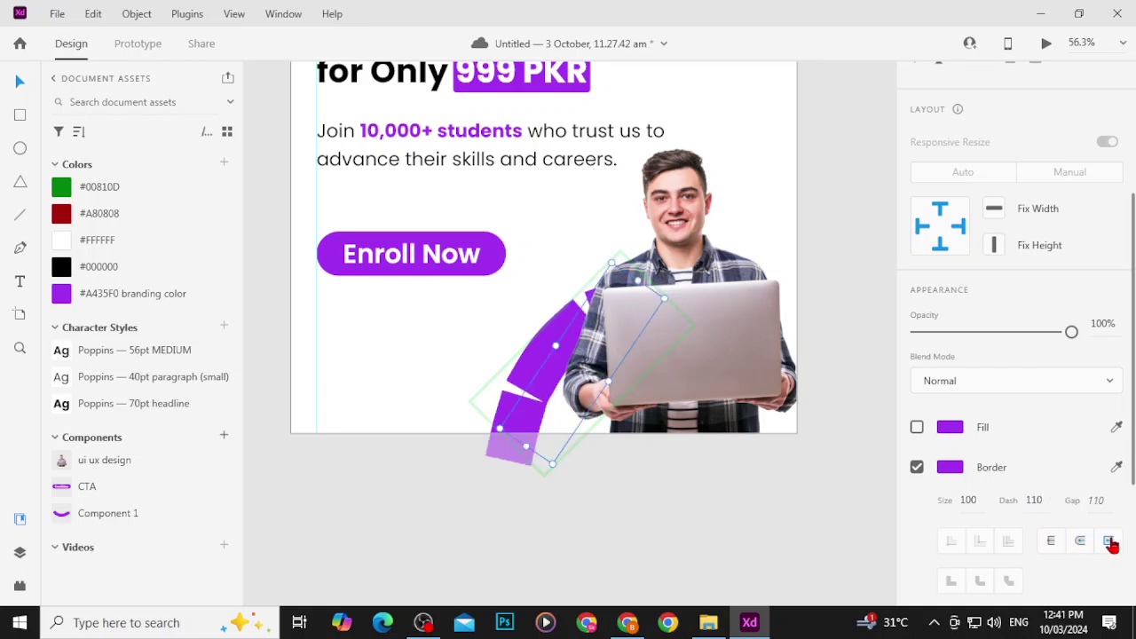
click(1047, 506)
text(120)
key(Return)
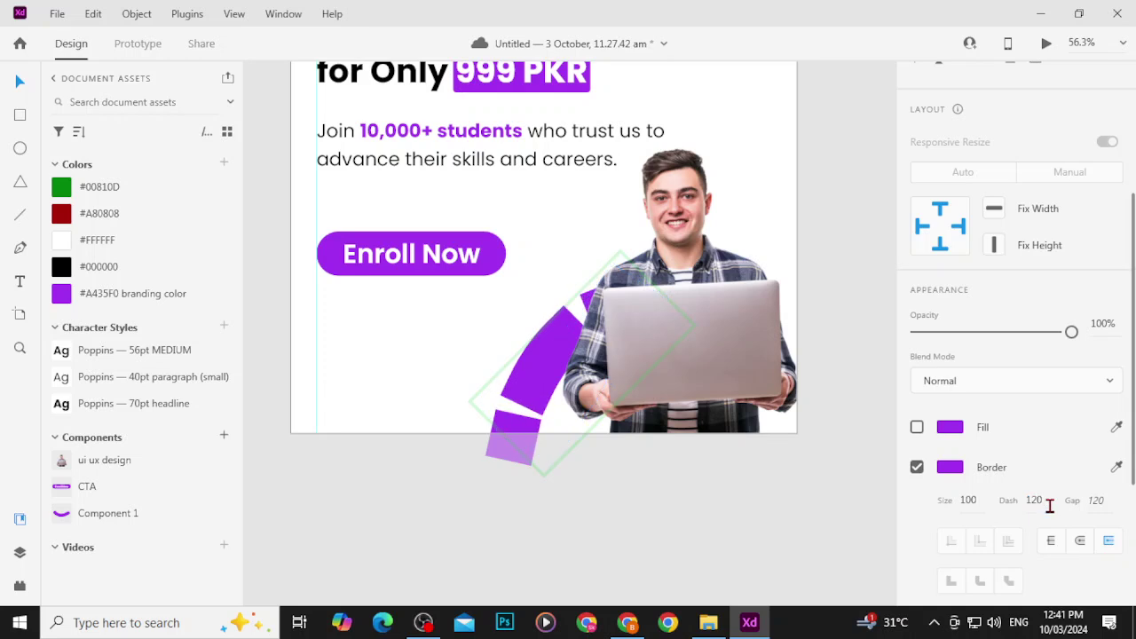
click(1047, 505)
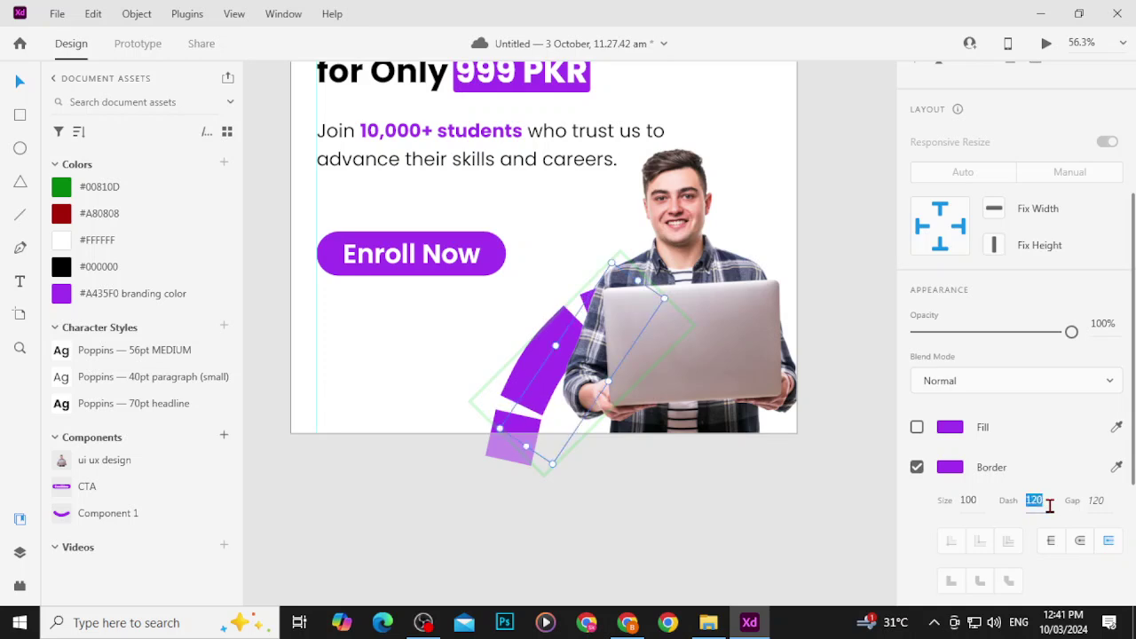
text(125)
key(Return)
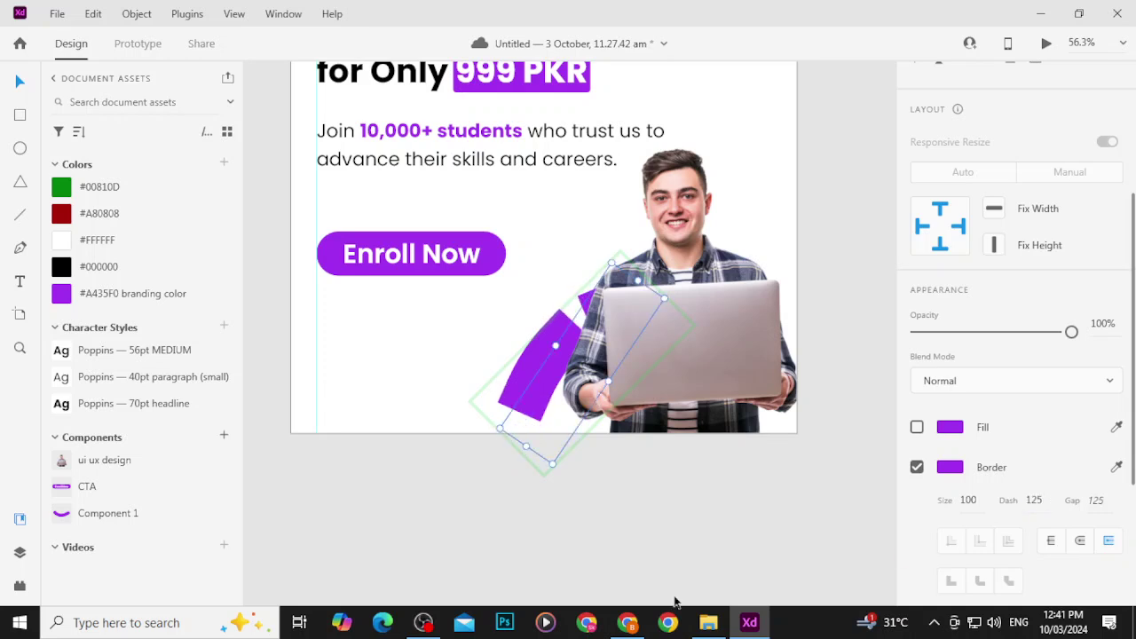
click(661, 524)
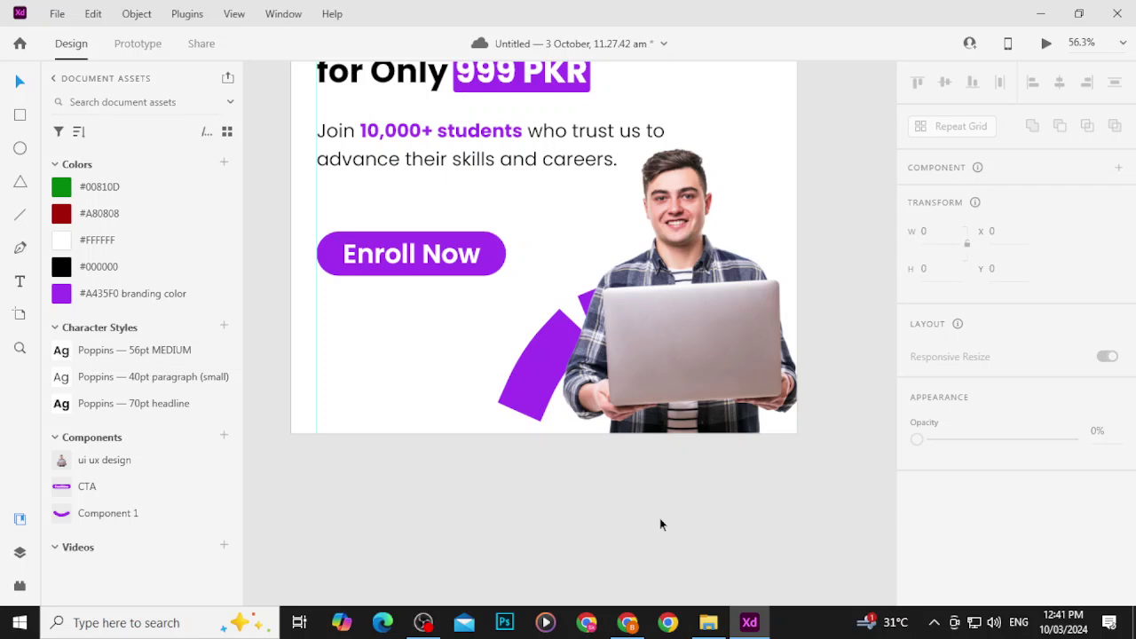
Step: Nudge the purple arc upward inside its component, and undo the moves together with the recent dash and cap changes
click(525, 385)
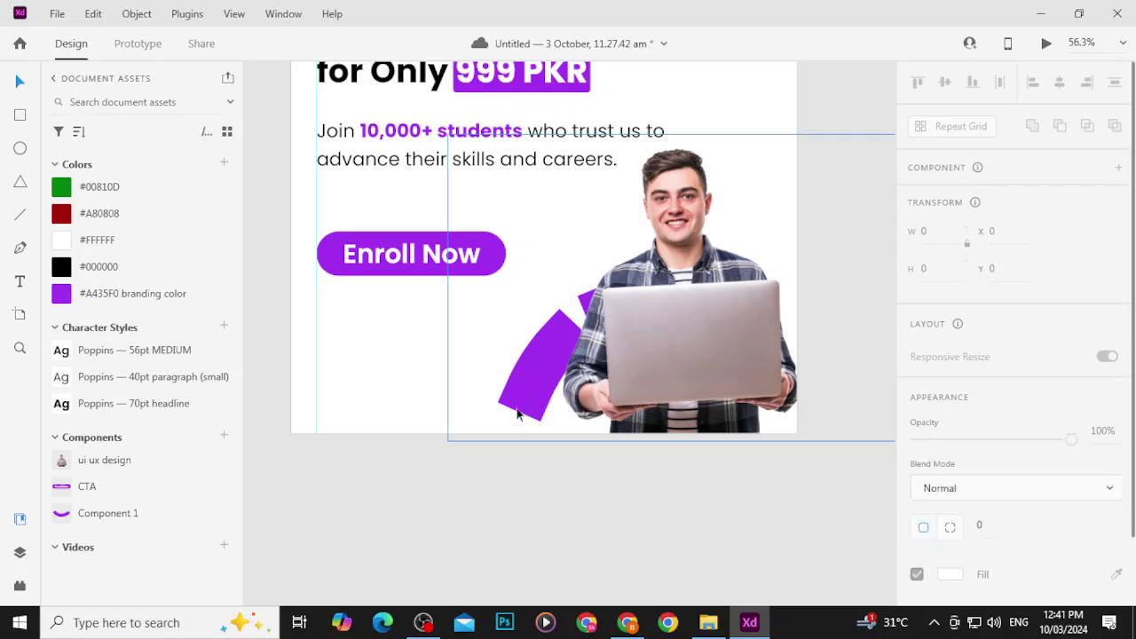
key(Up)
key(Up)
key(Up)
key(Up)
key(Up)
key(Up)
key(Up)
key(Up)
key(Up)
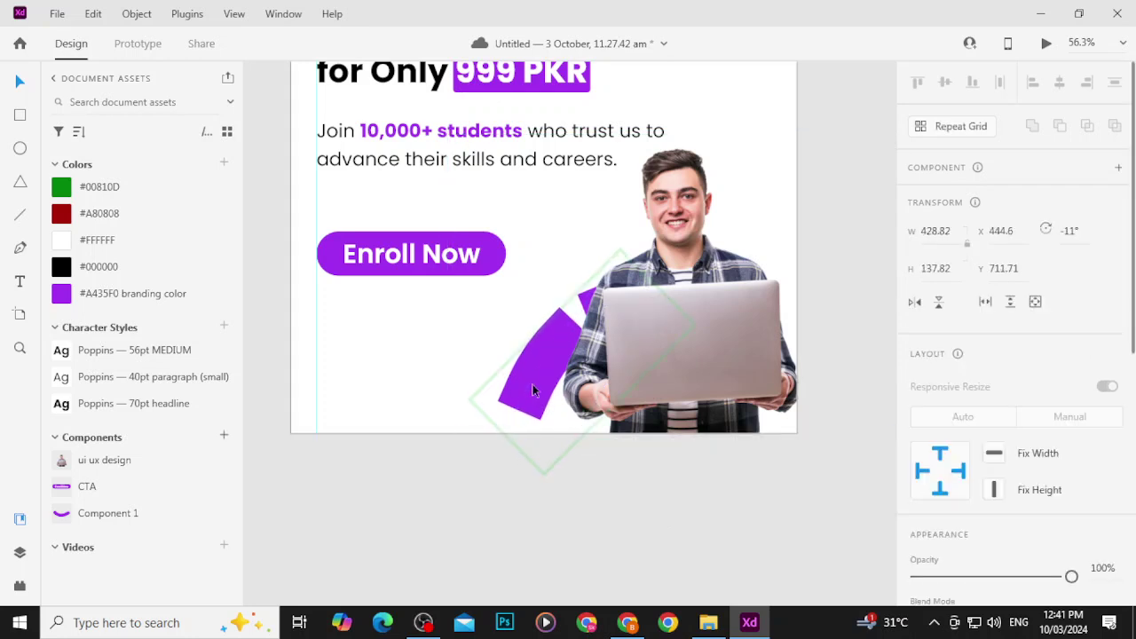
key(Up)
key(Up)
key(Up)
key(Up)
key(Up)
key(Up)
key(Up)
key(Up)
key(Up)
key(Up)
key(Up)
key(Up)
key(Up)
key(Up)
key(Up)
key(Up)
key(Up)
key(Up)
key(Up)
key(Up)
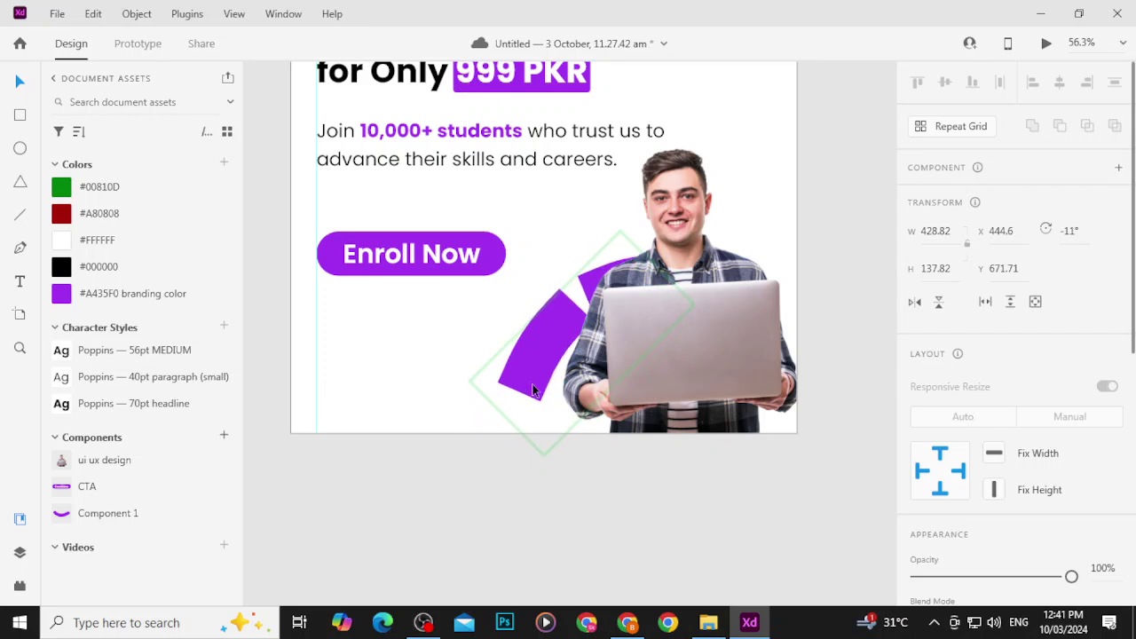
key(Up)
key(Up)
key(Up)
key(Up)
key(Up)
key(Up)
key(Up)
key(Up)
key(Up)
key(Up)
key(Up)
key(Up)
key(Up)
key(Up)
key(Up)
key(Up)
key(Up)
key(Up)
key(Up)
key(Up)
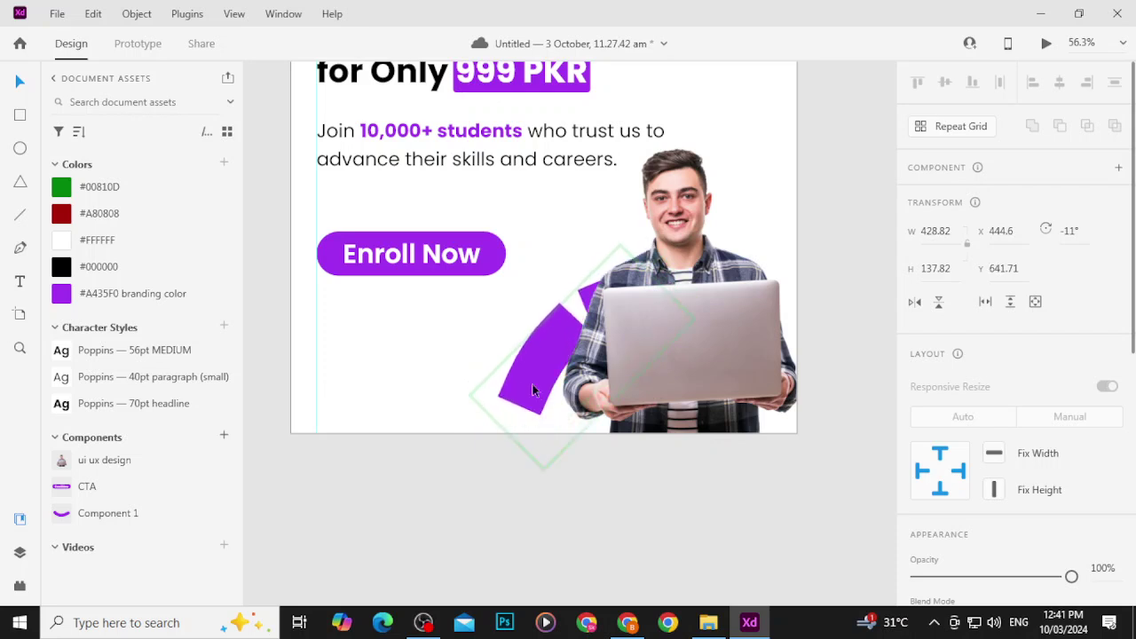
key(ctrl+z)
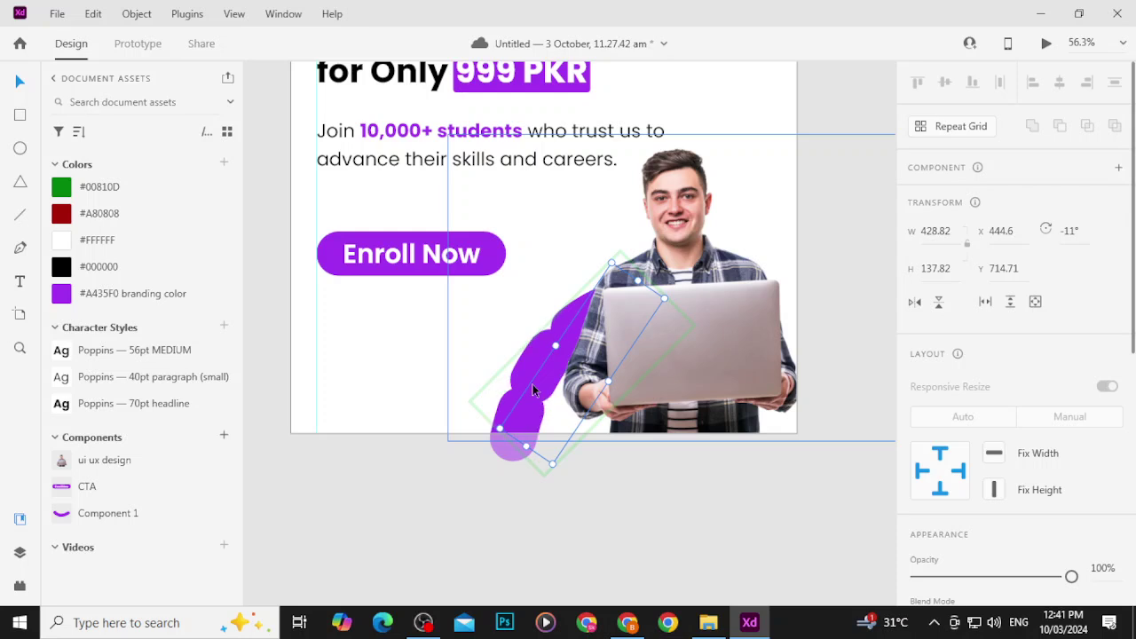
Step: Set the purple arc's border dash to 0 to make it a solid stroke
scroll(964, 525, down, 5)
click(1043, 426)
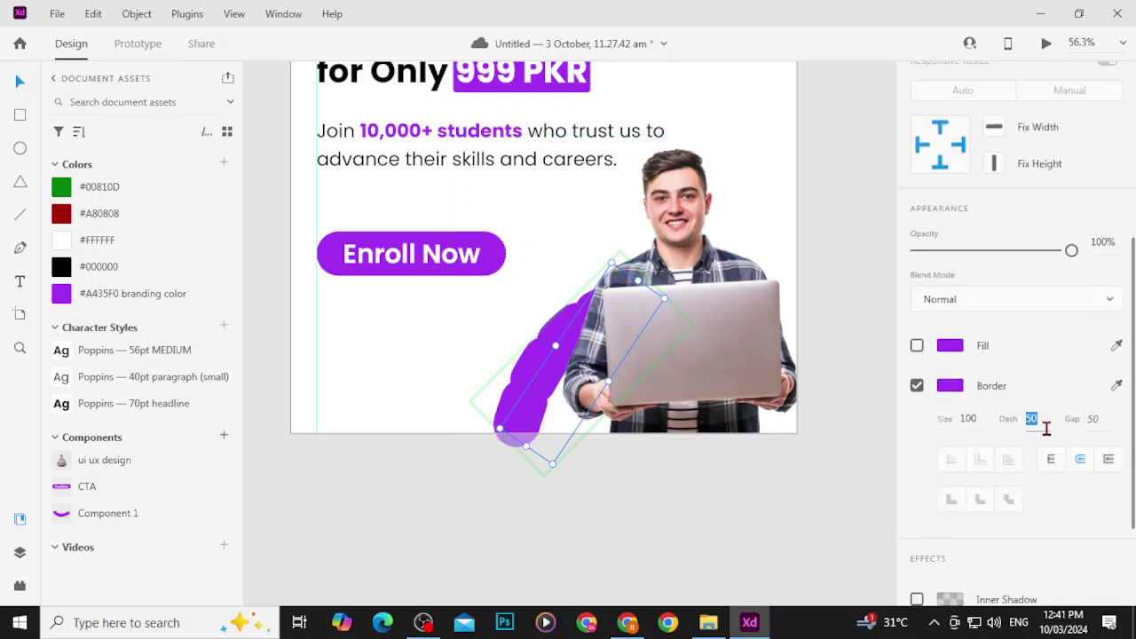
text(0)
key(Return)
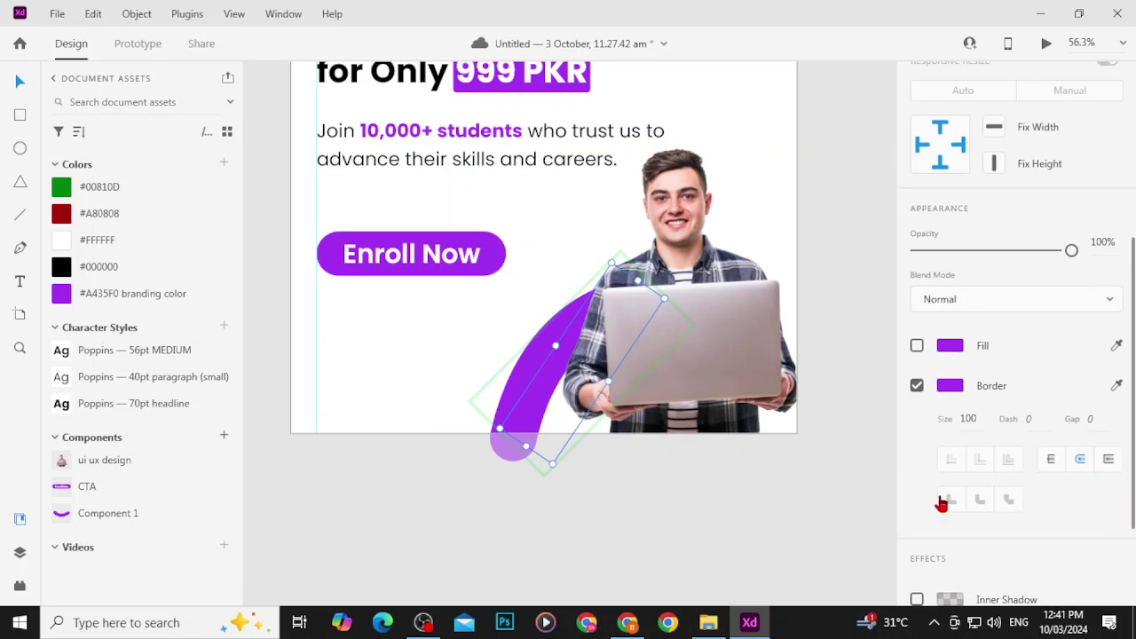
click(773, 508)
scroll(663, 474, down, 1)
scroll(664, 480, down, 1)
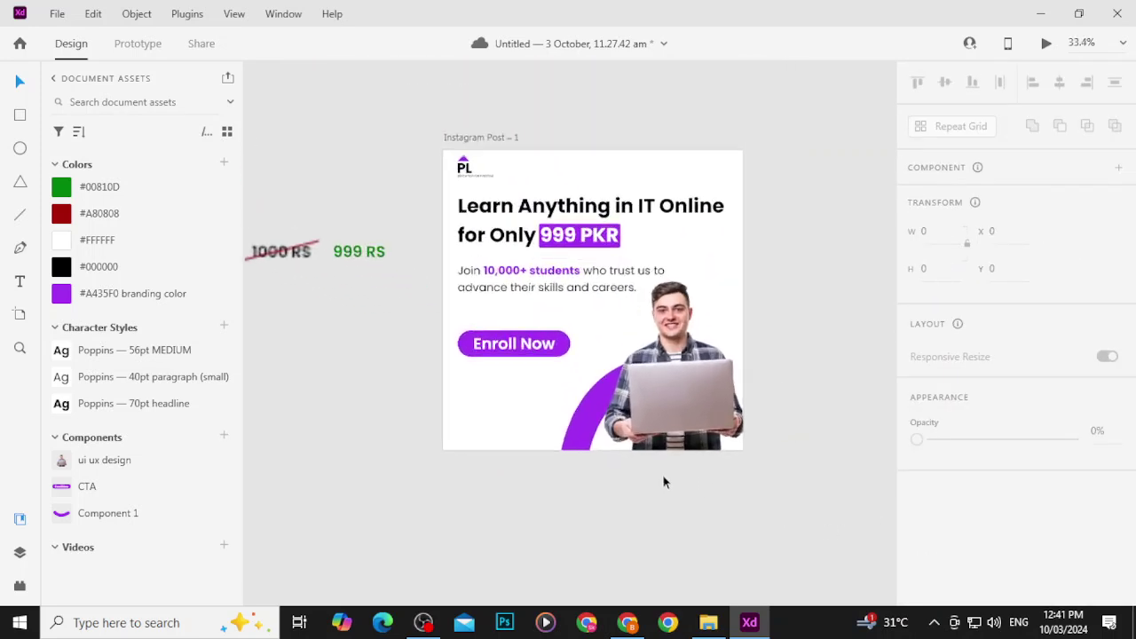
Step: Select the purple arc inside its component and set its border size to 150
scroll(664, 481, up, 2)
click(513, 416)
click(532, 399)
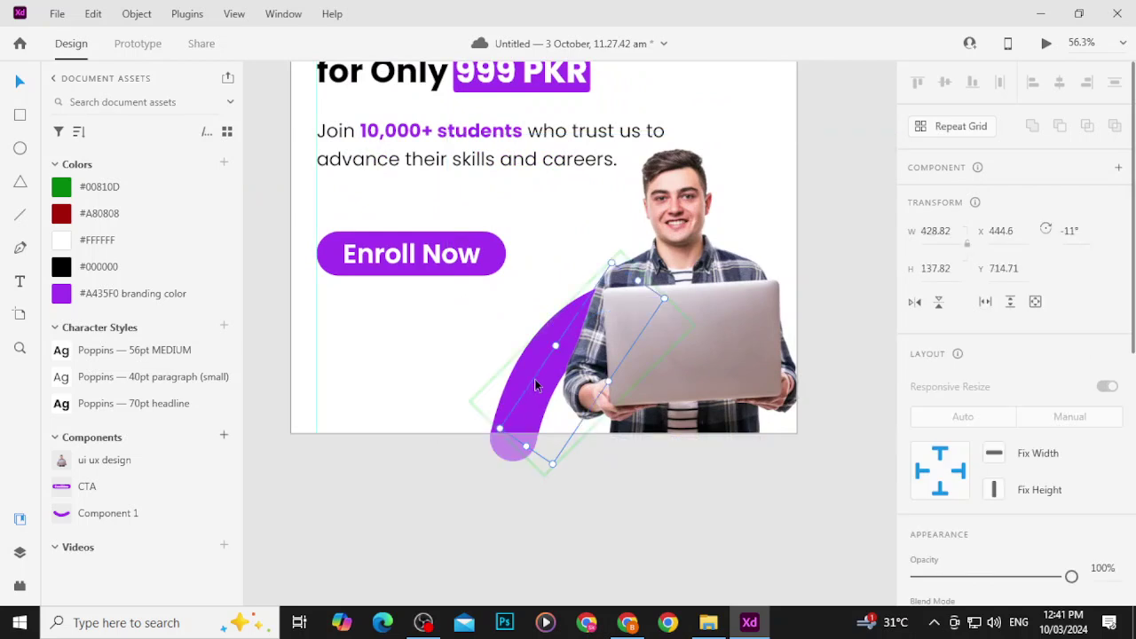
scroll(1070, 525, down, 4)
click(971, 423)
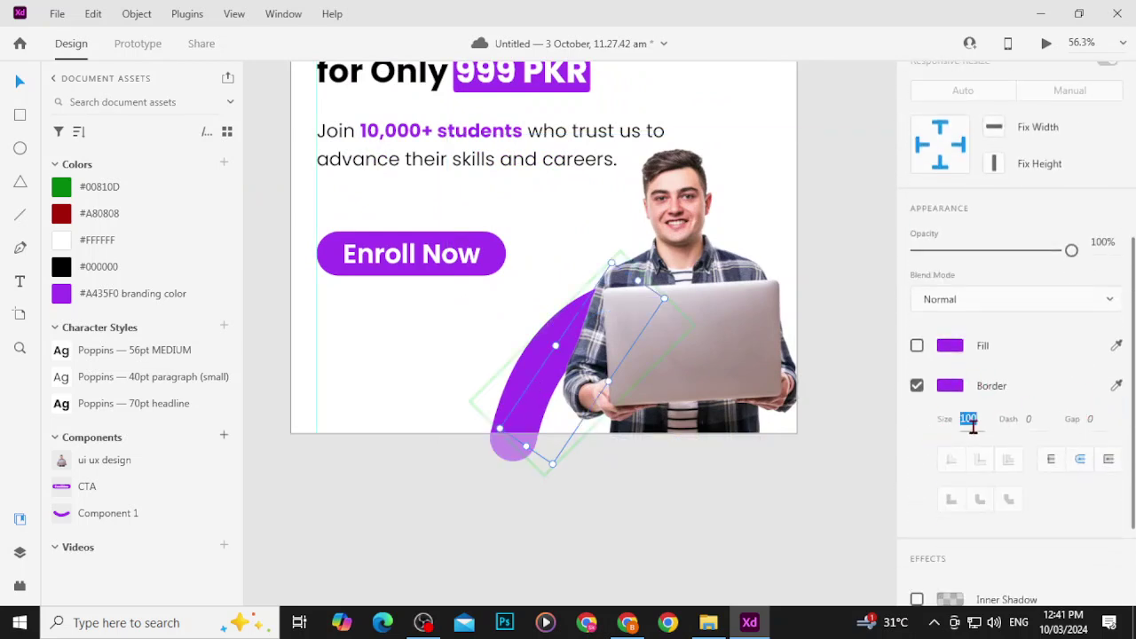
text(15)
key(Return)
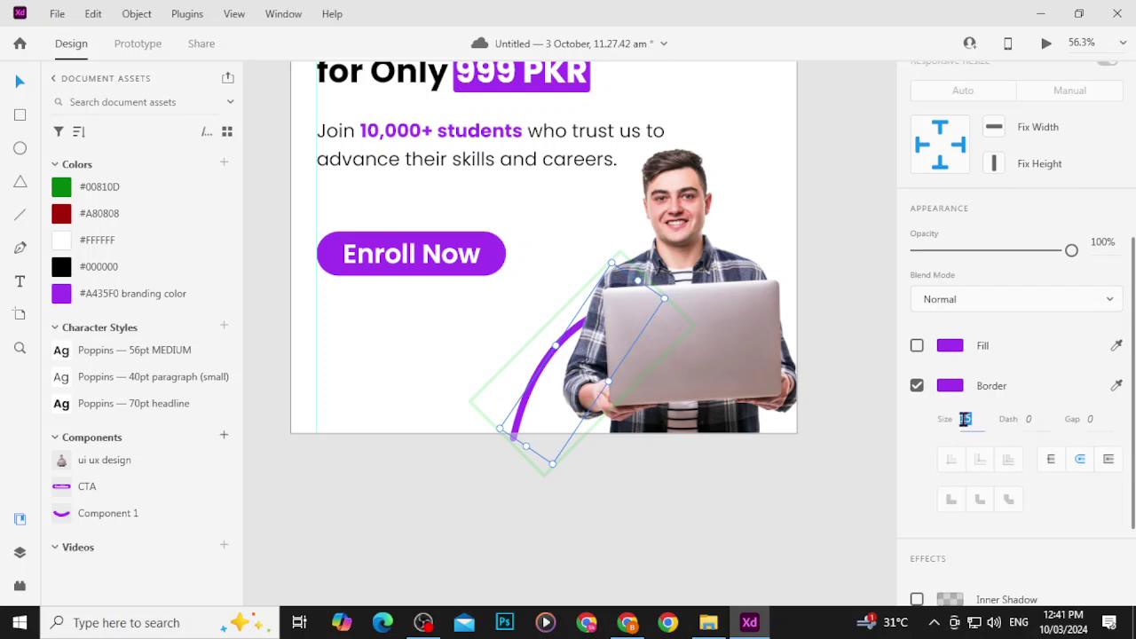
text(0)
key(Return)
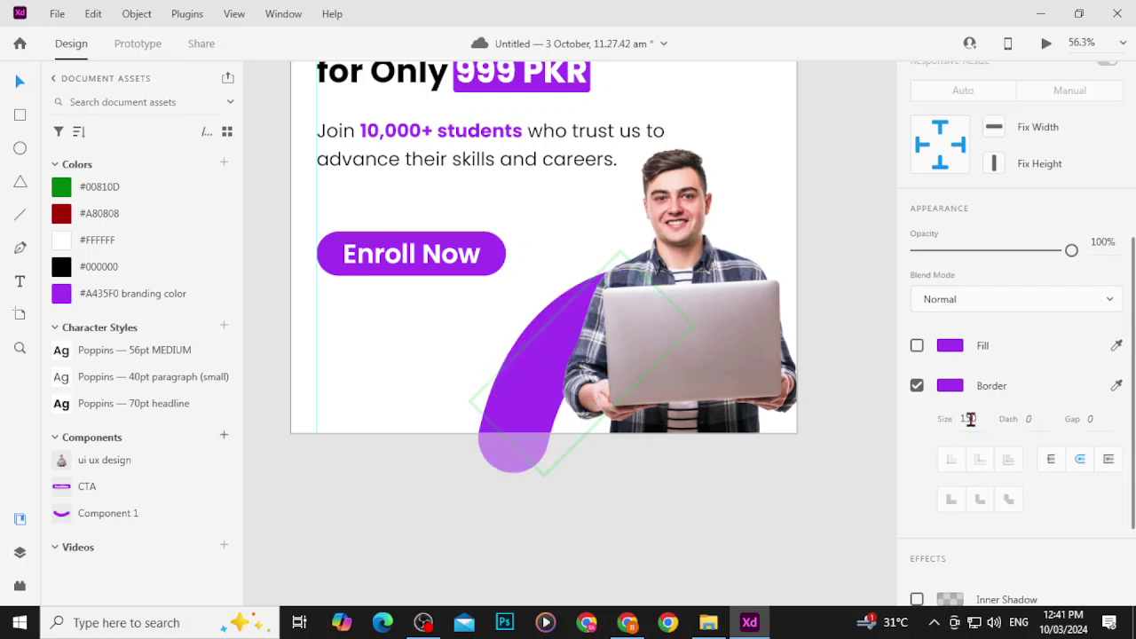
click(655, 481)
click(657, 488)
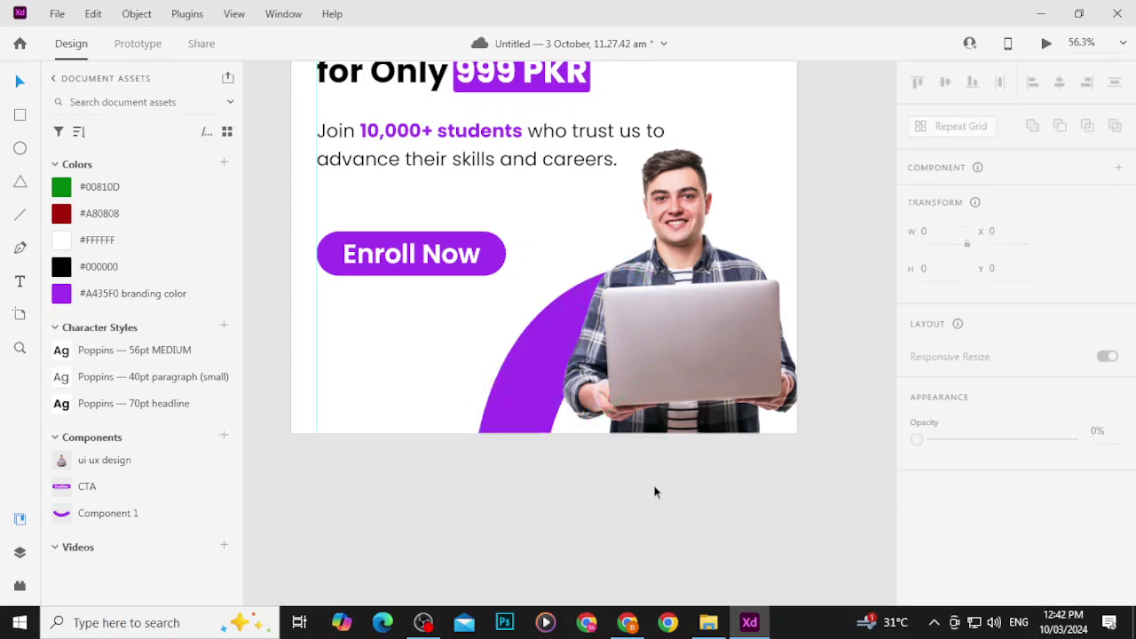
Step: Examine the thickened purple arc and the overall Instagram Post – 1 layout, both close up and as a whole
click(519, 421)
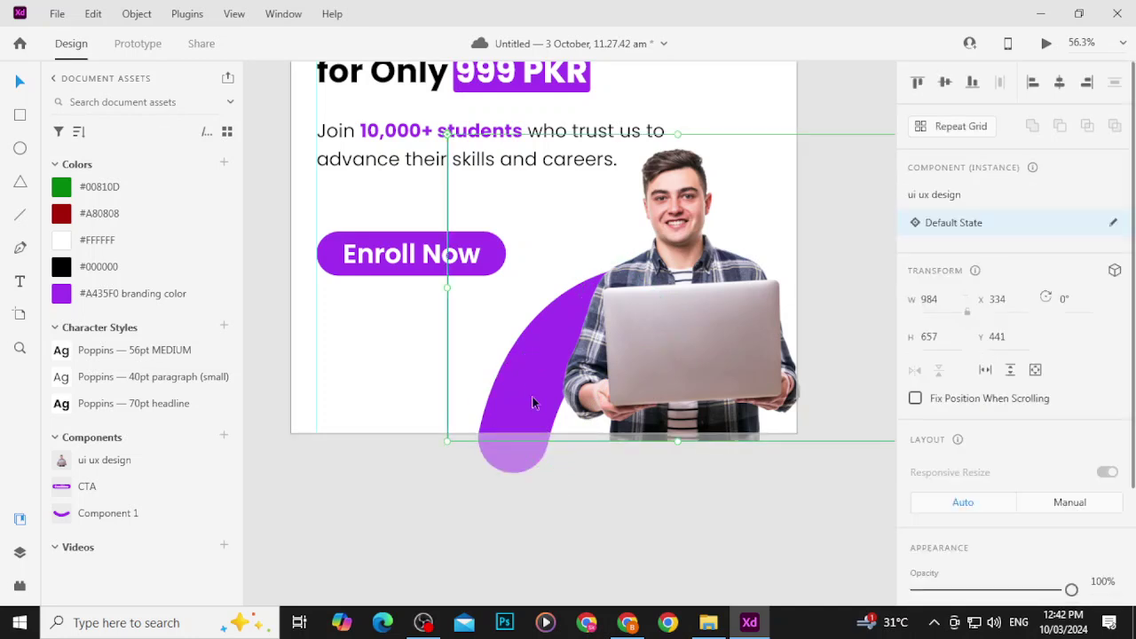
double_click(519, 416)
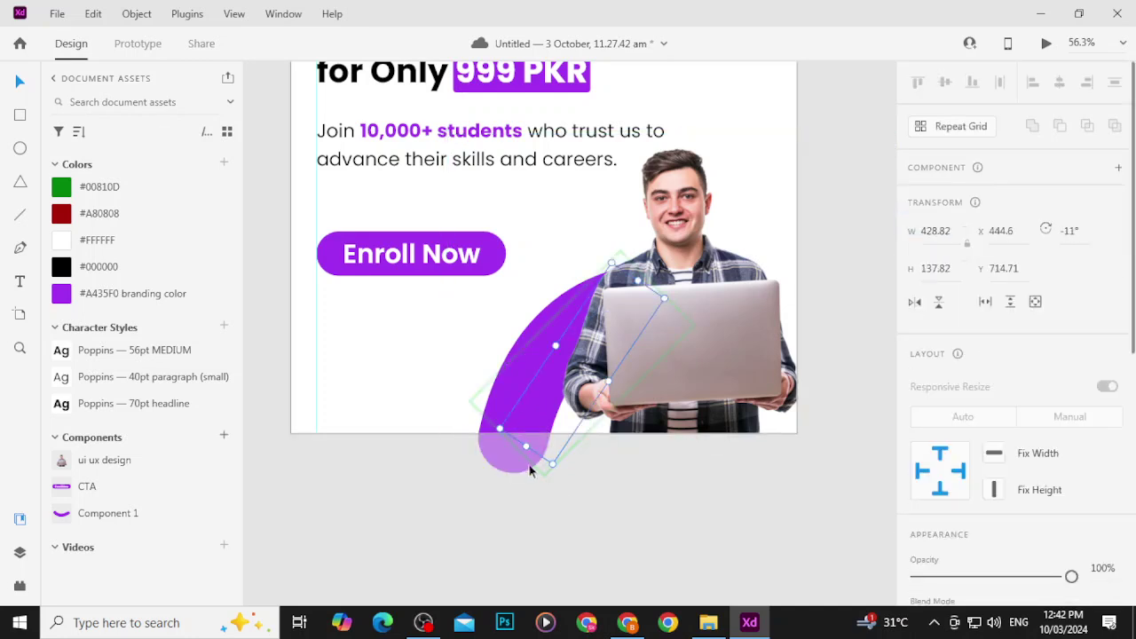
click(601, 550)
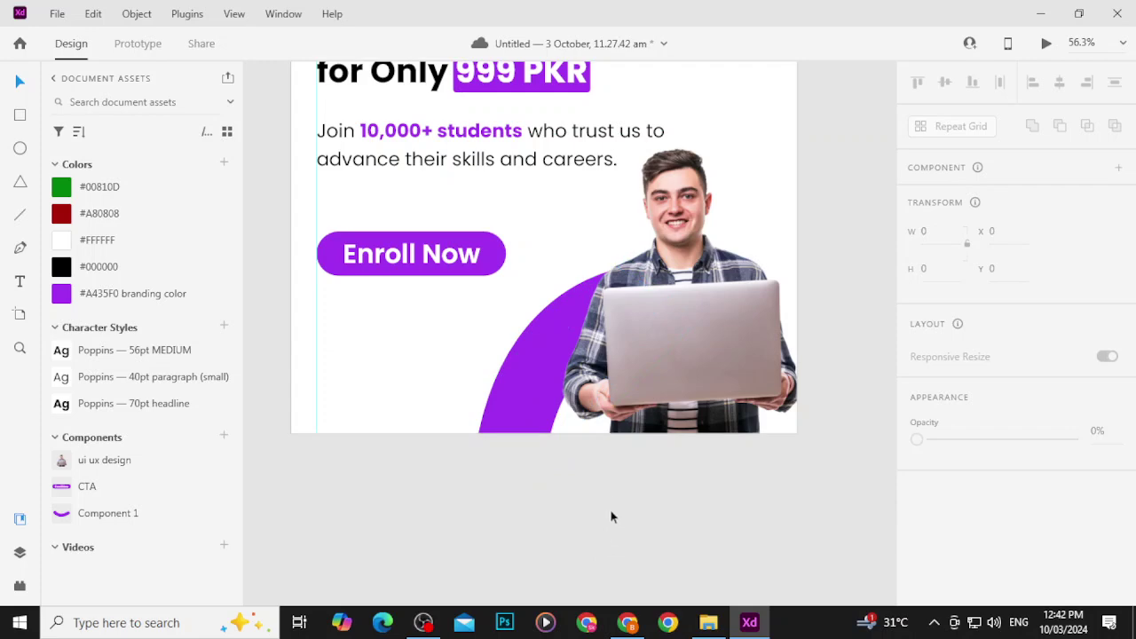
scroll(621, 511, down, 3)
drag(724, 418, 633, 377)
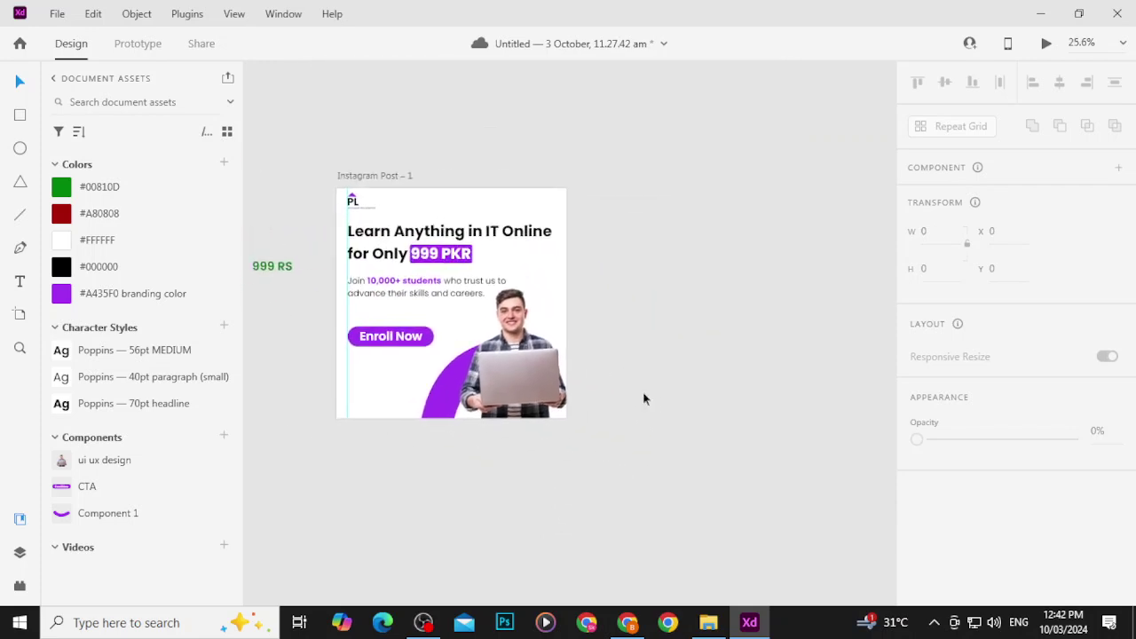
scroll(644, 399, up, 3)
scroll(644, 399, down, 5)
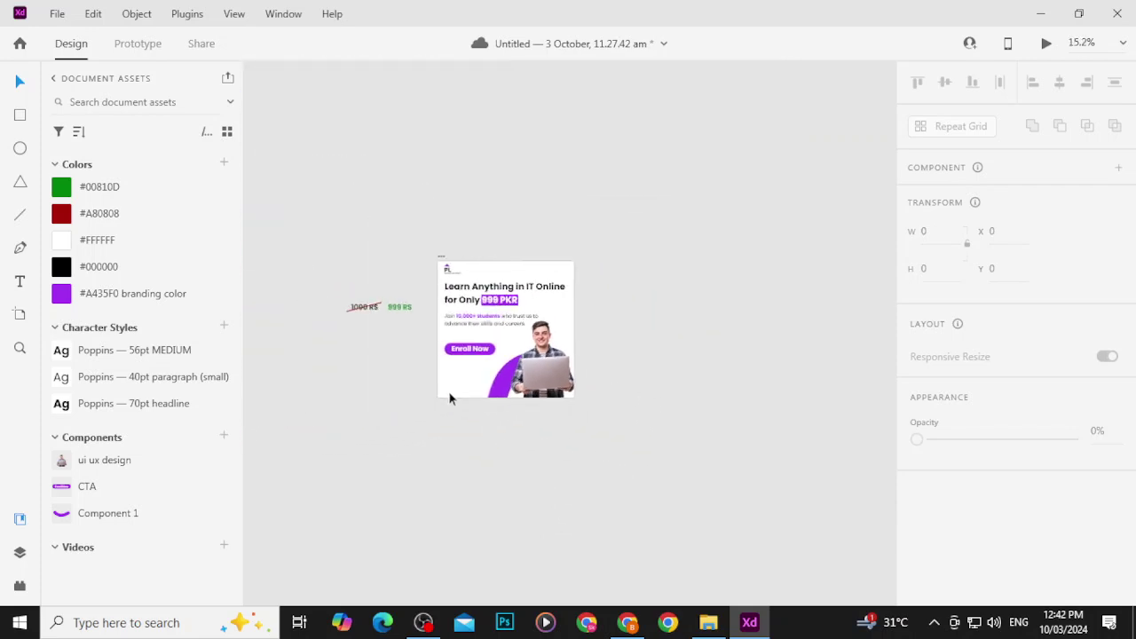
scroll(451, 395, up, 6)
drag(652, 401, 609, 581)
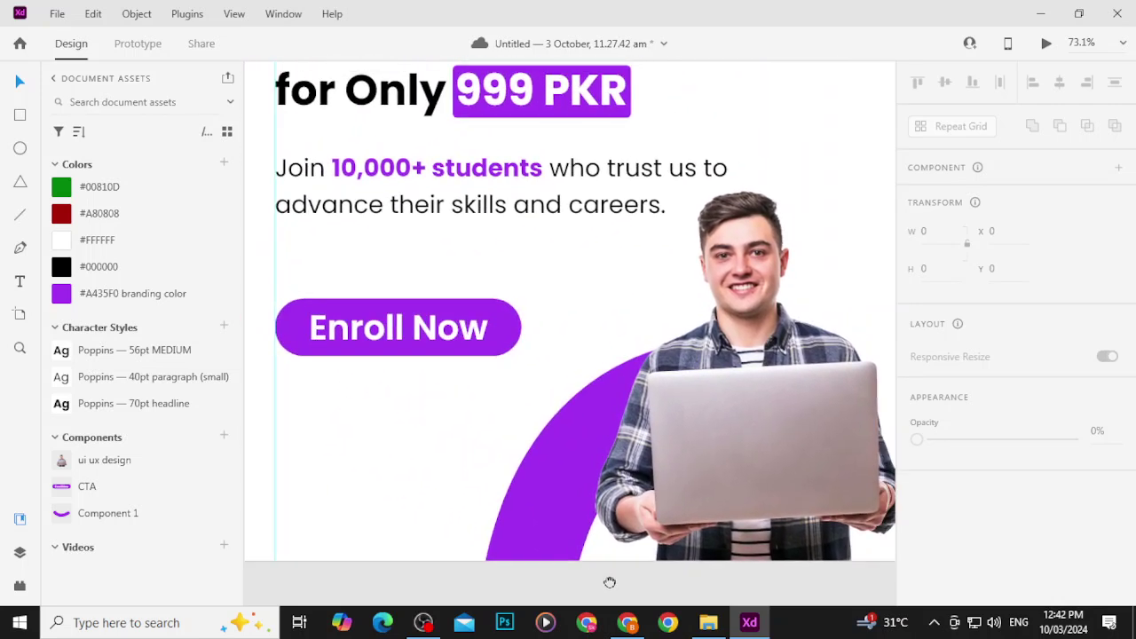
scroll(562, 375, down, 3)
scroll(562, 375, down, 5)
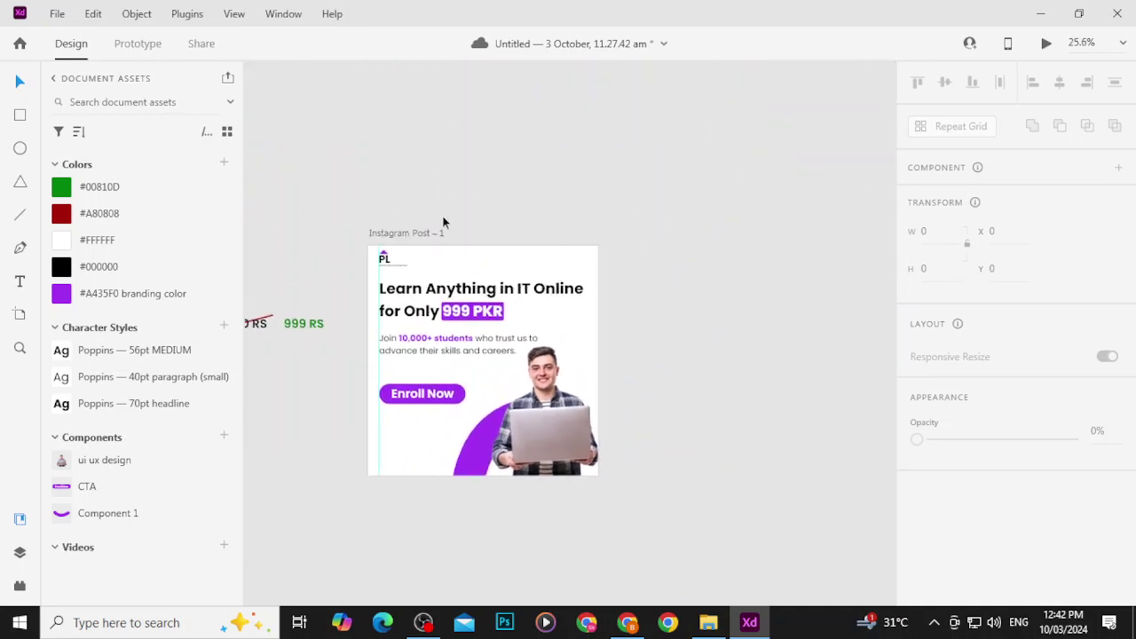
Step: Duplicate the Instagram Post – 1 artboard and save the document
click(410, 234)
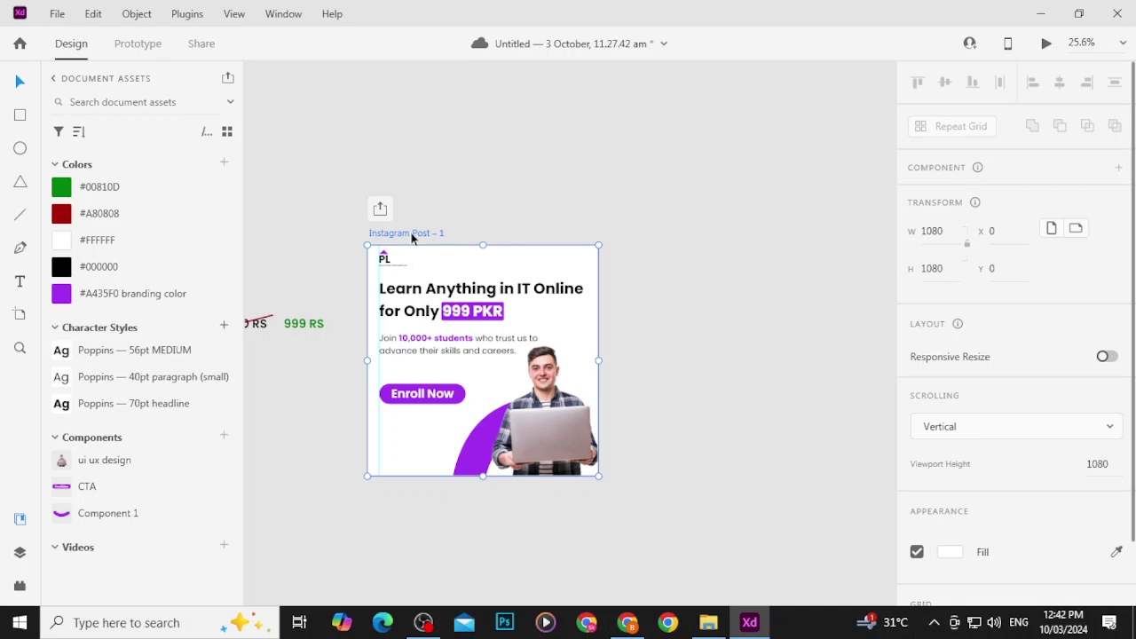
key(ctrl+d)
click(675, 197)
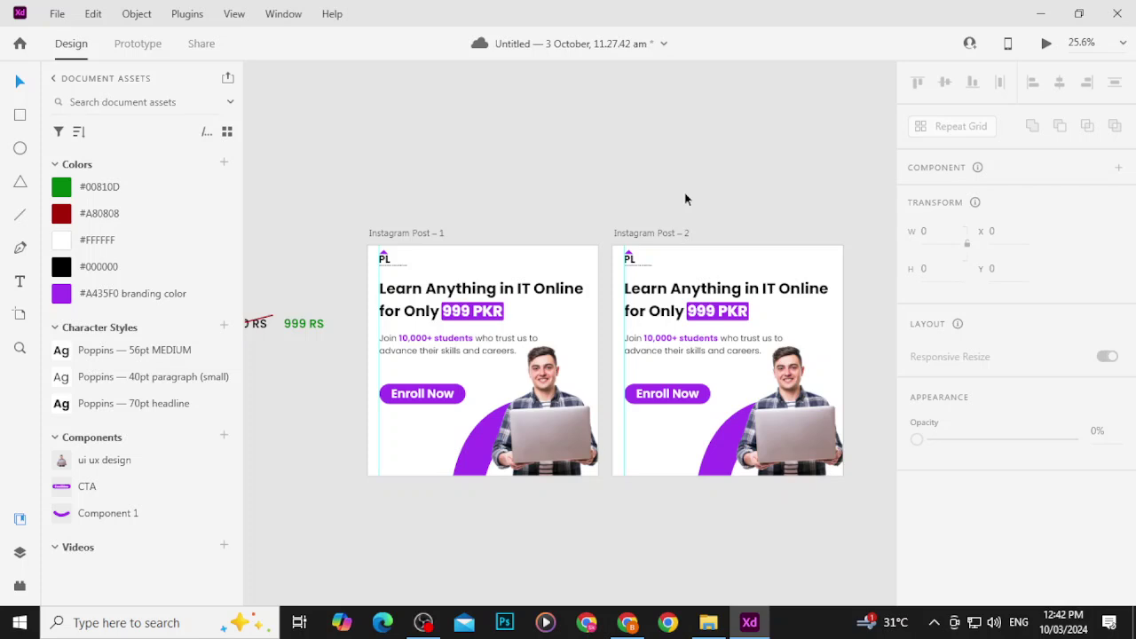
drag(771, 225, 647, 183)
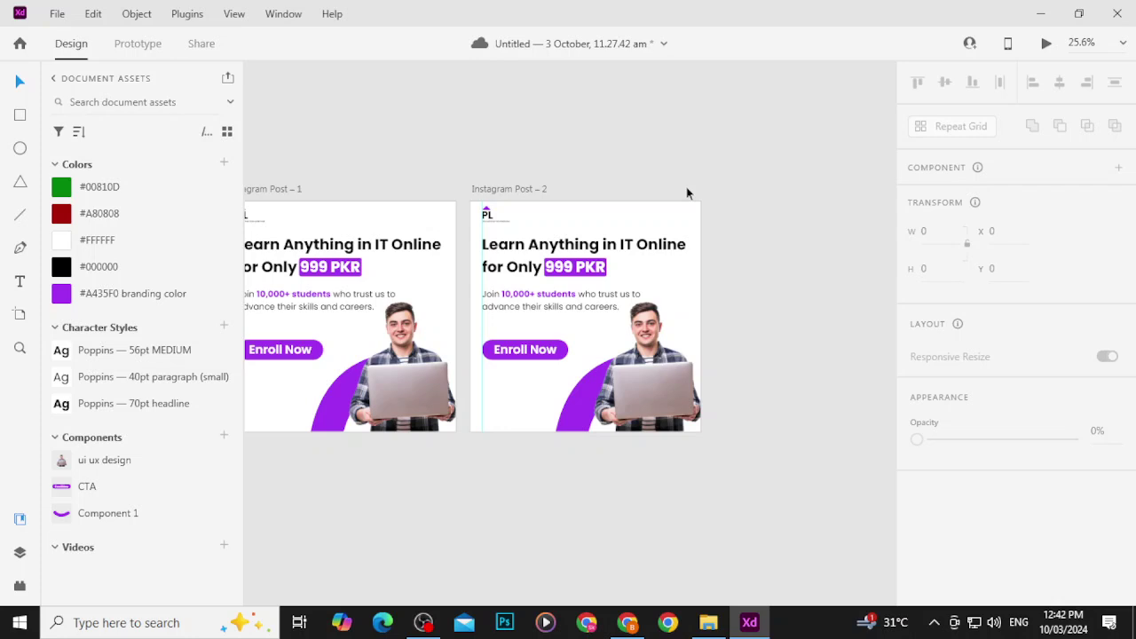
key(ctrl+s)
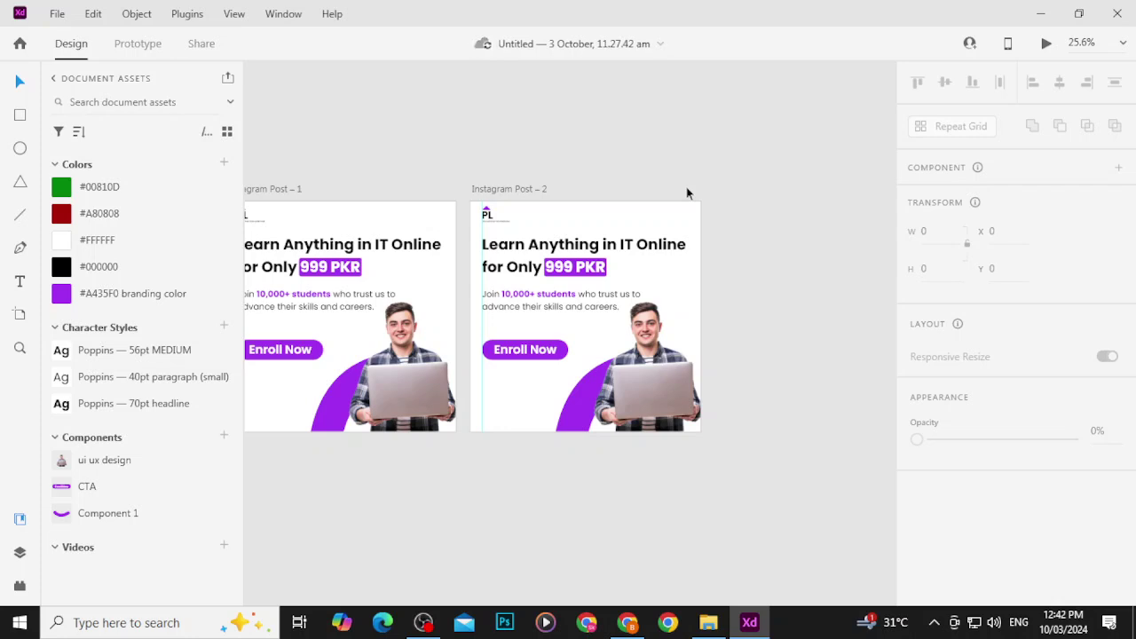
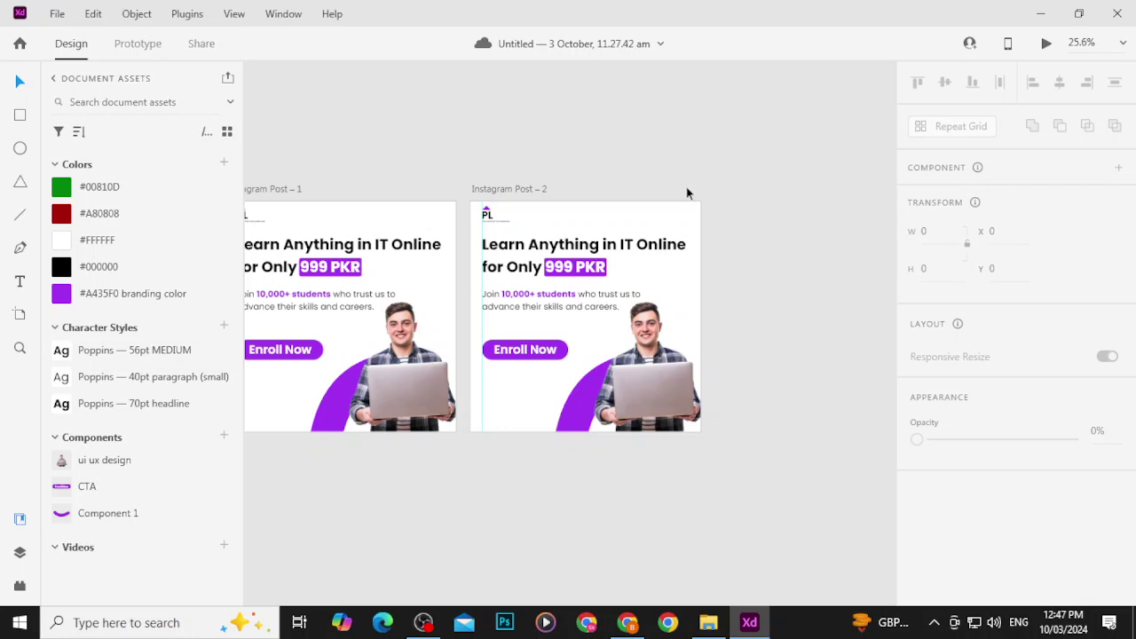
Step: Switch to the Chrome browser window that has the Iconfinder page open
click(249, 8)
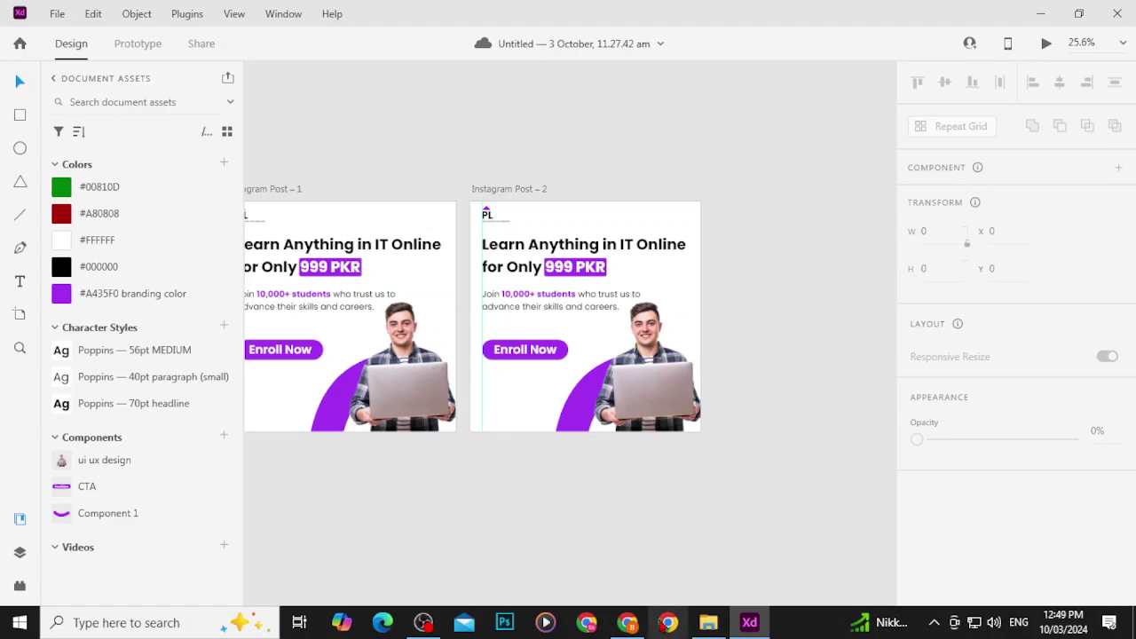
click(628, 622)
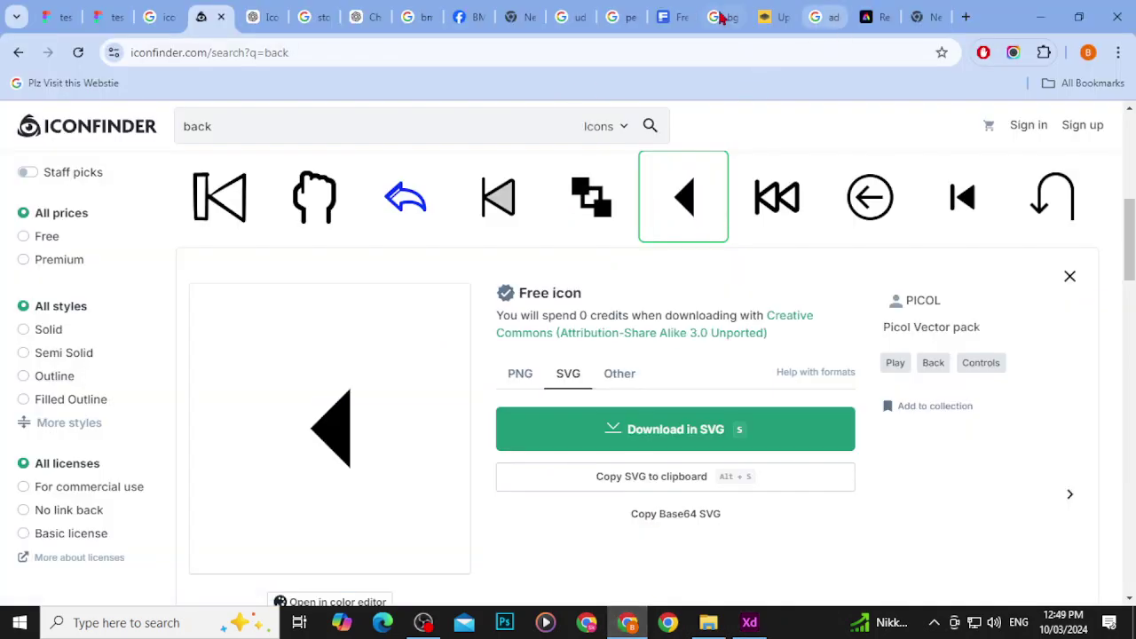
Step: Open the Freepik photo of the woman in a striped shirt holding a laptop from the "student with laptop png" results, skipping the intro tour
click(670, 16)
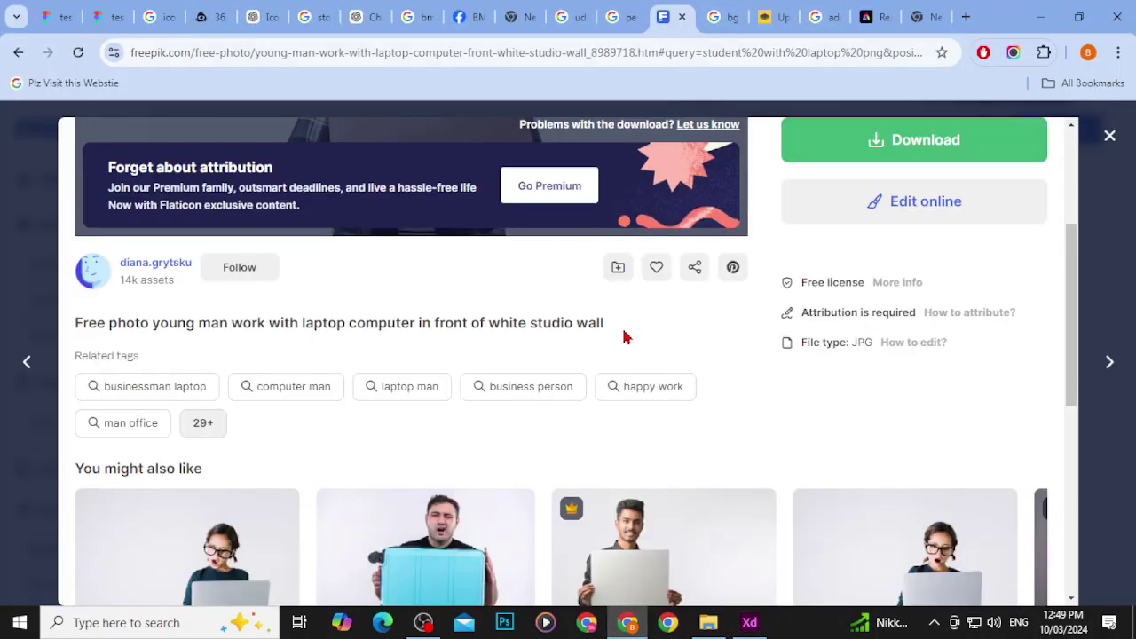
click(1109, 136)
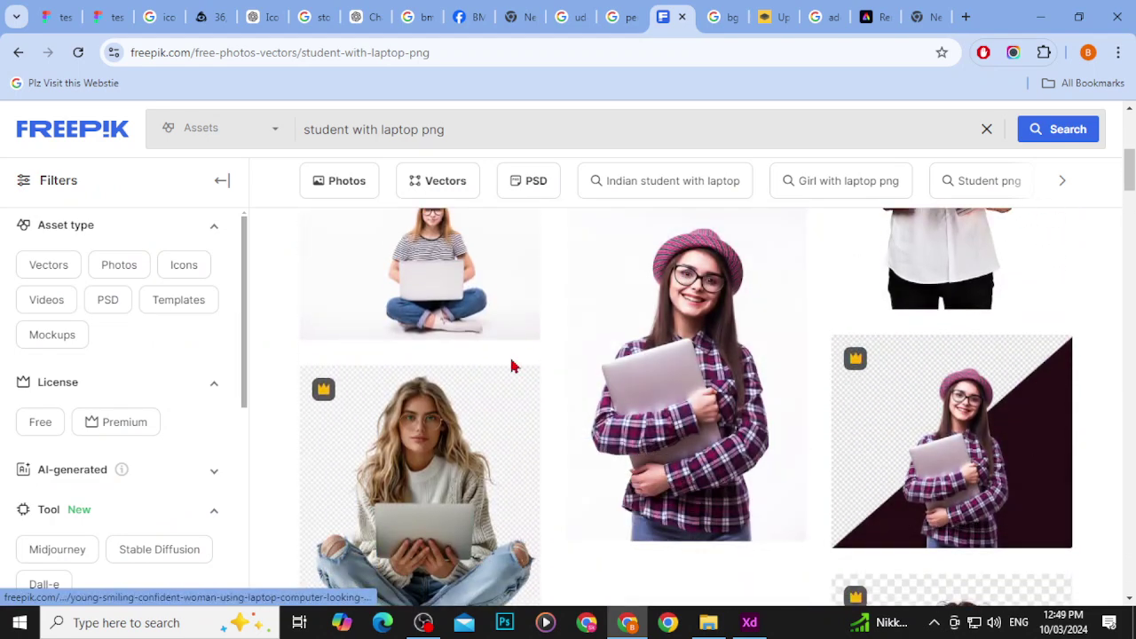
scroll(734, 375, up, 5)
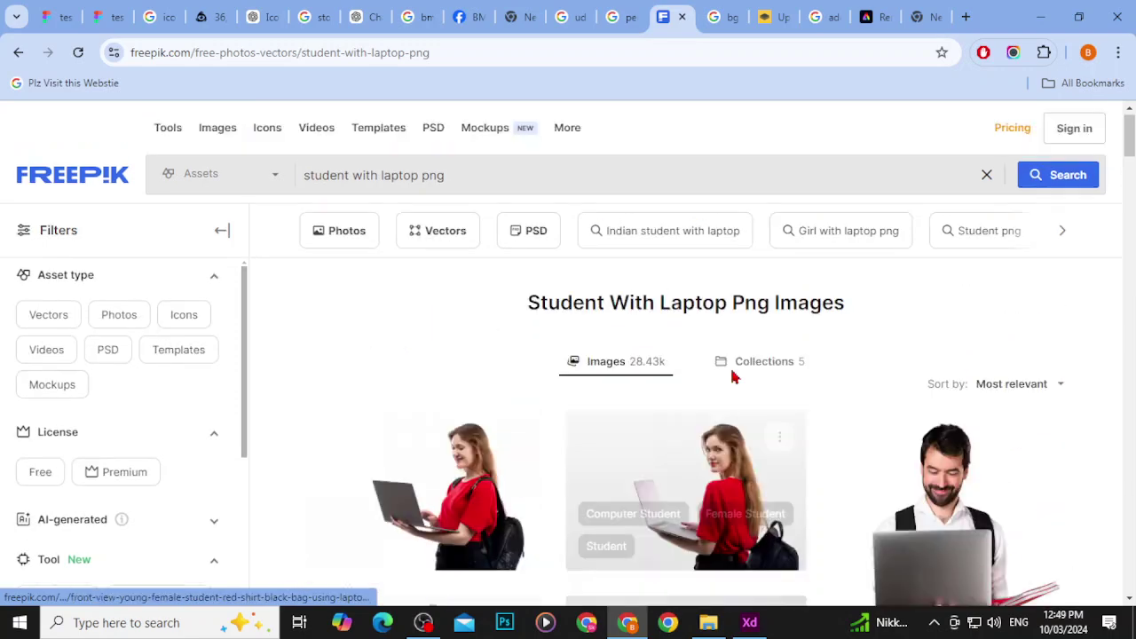
scroll(612, 418, down, 7)
scroll(596, 398, down, 10)
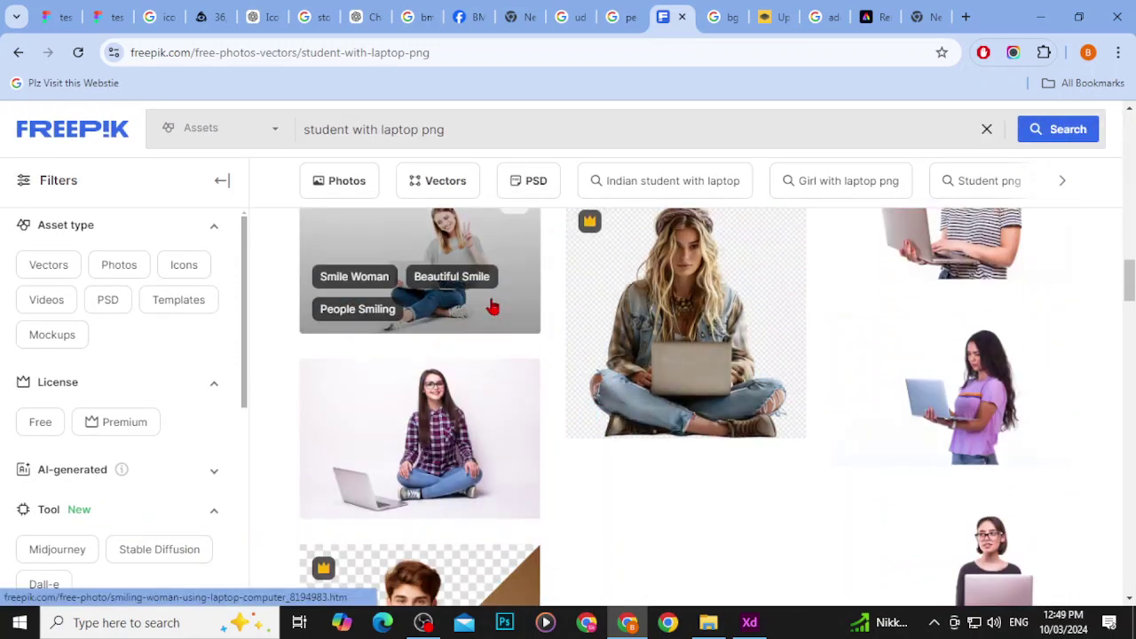
scroll(815, 432, down, 1)
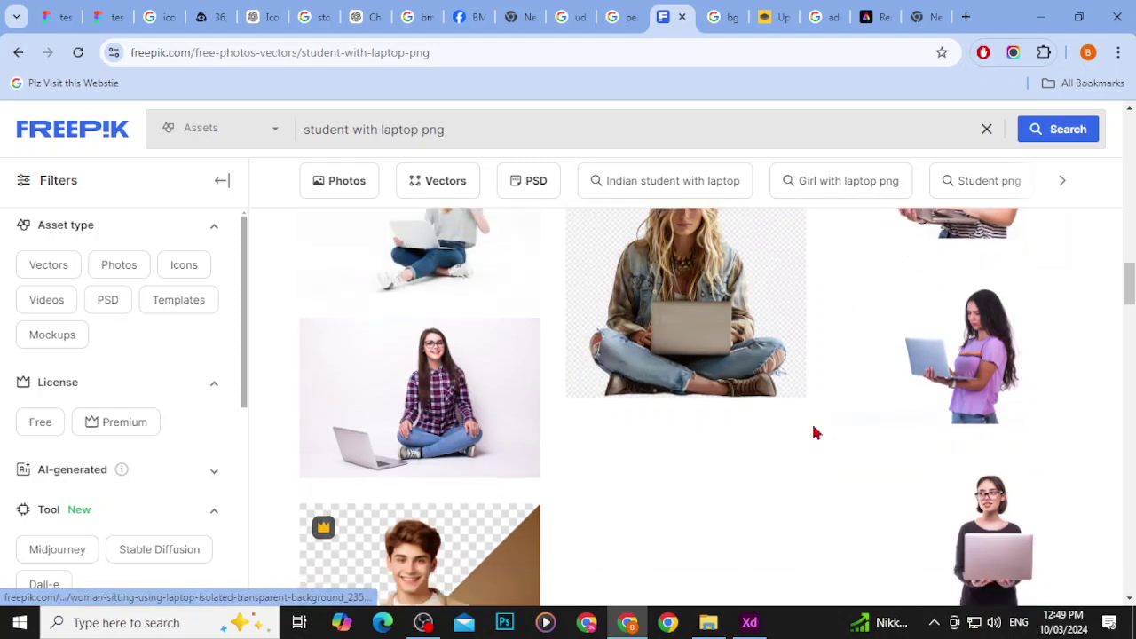
scroll(710, 385, down, 3)
scroll(473, 385, up, 2)
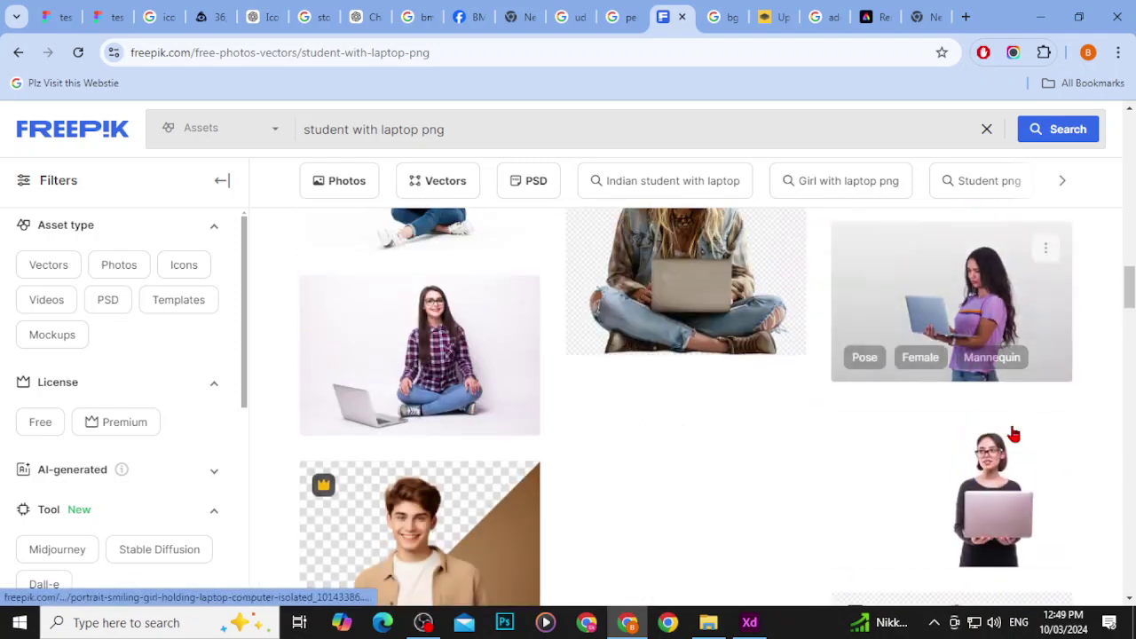
scroll(482, 347, up, 2)
scroll(486, 385, down, 4)
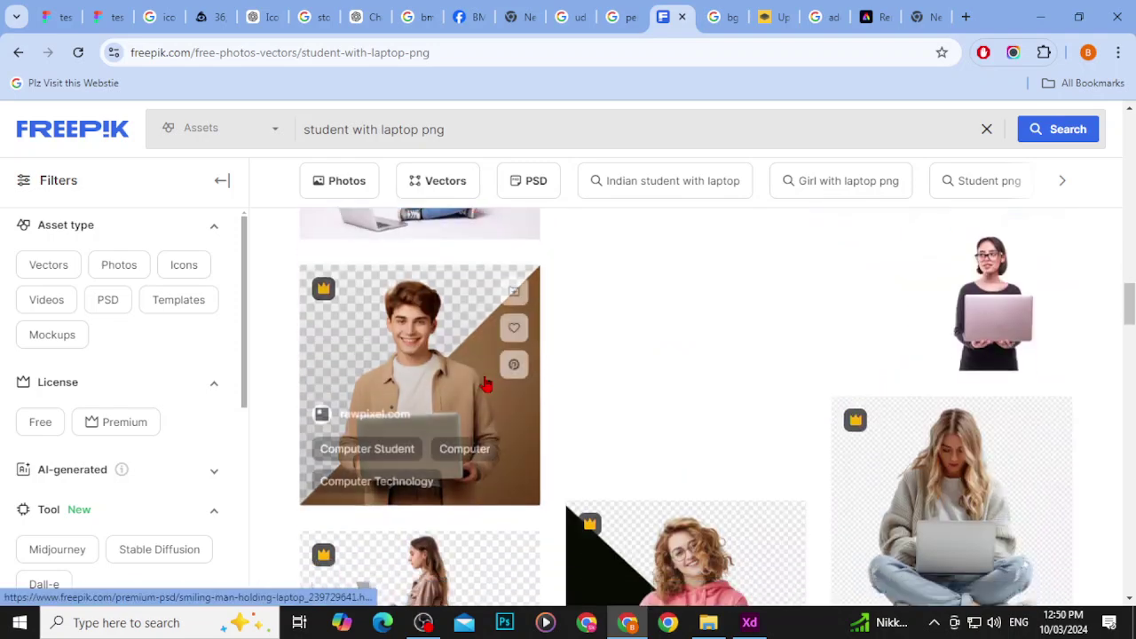
scroll(486, 385, down, 6)
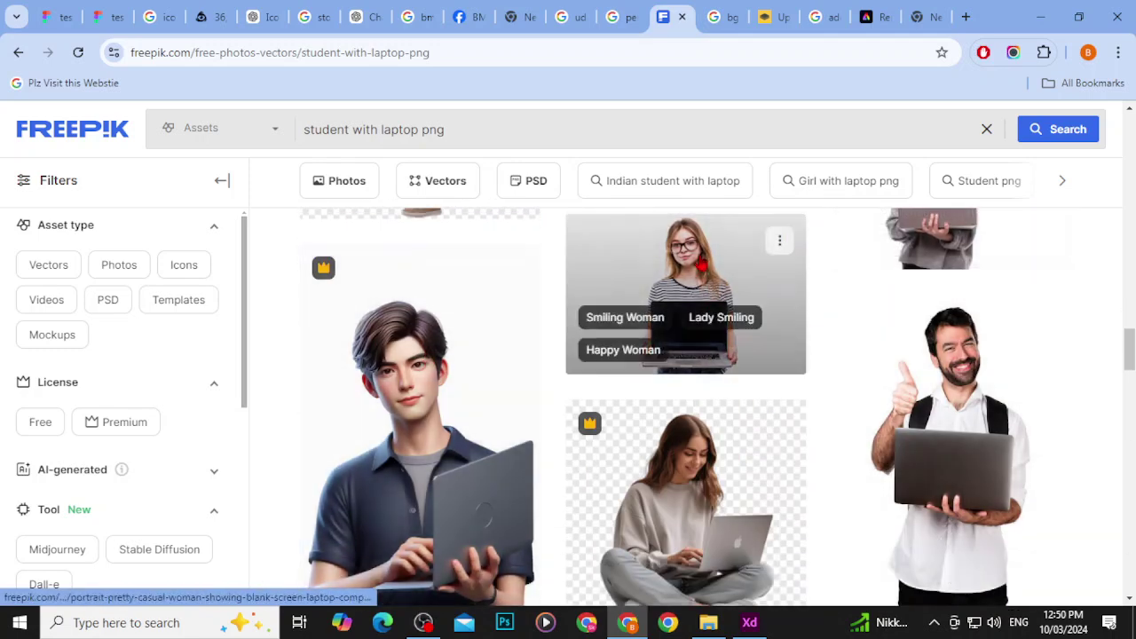
click(702, 264)
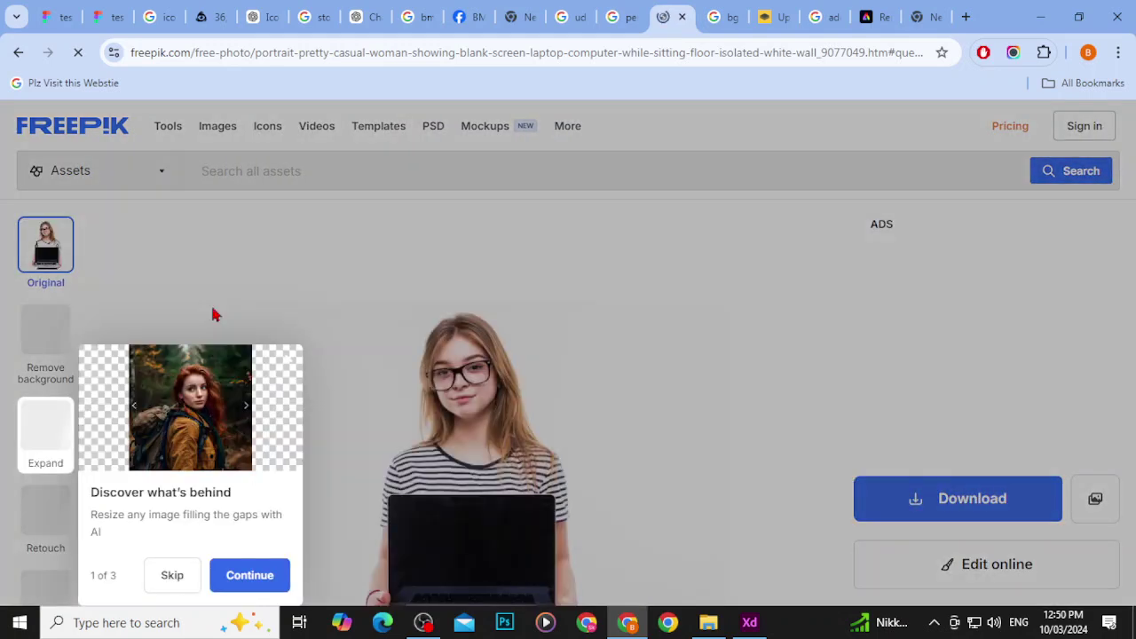
click(186, 580)
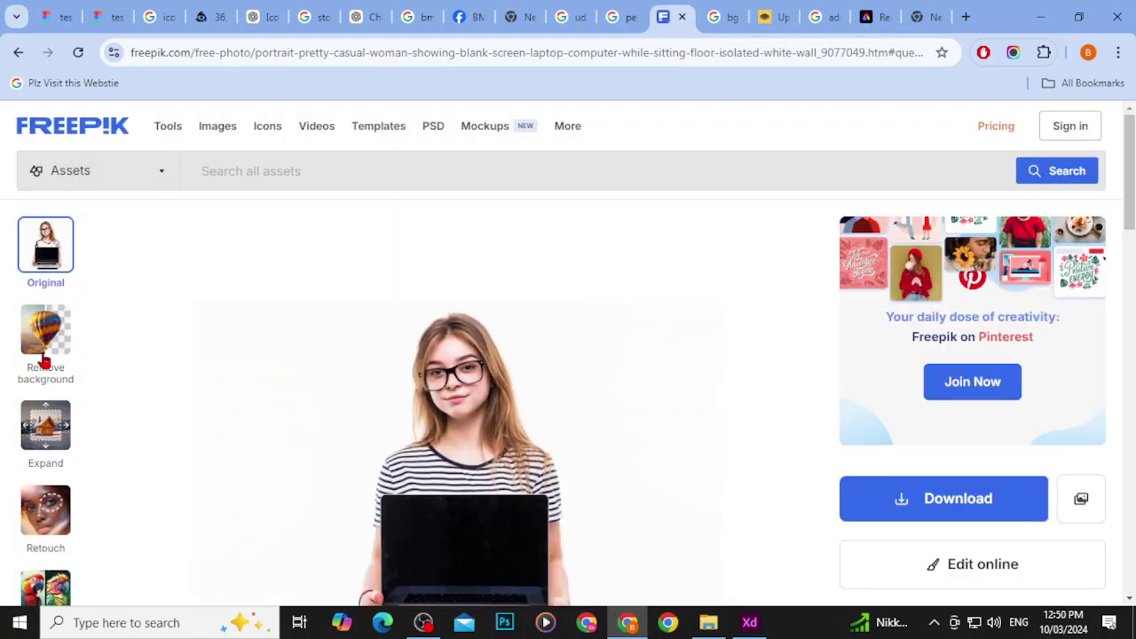
Step: Remove the background from the photo of the woman holding a laptop and download it as a PNG
click(44, 362)
scroll(756, 276, down, 3)
scroll(756, 276, up, 1)
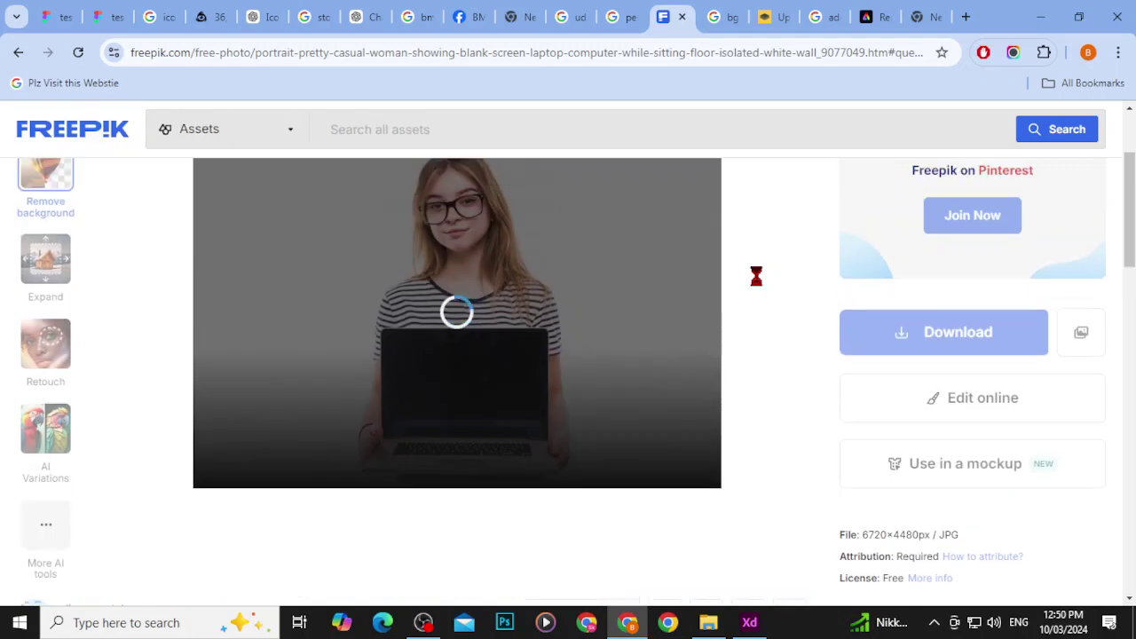
scroll(756, 277, up, 1)
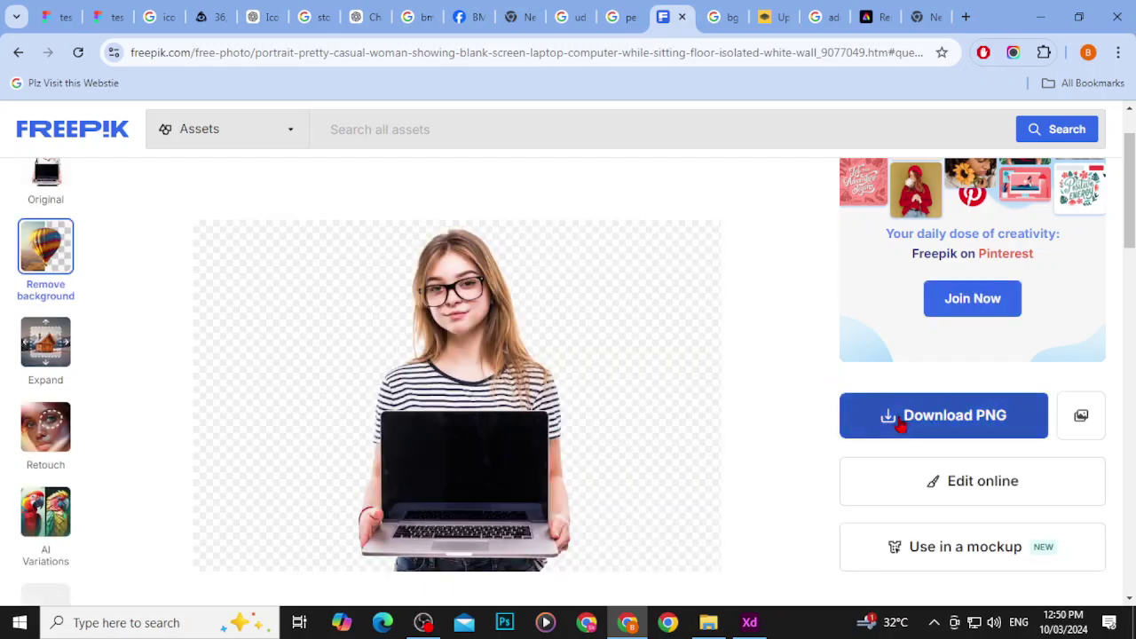
click(900, 424)
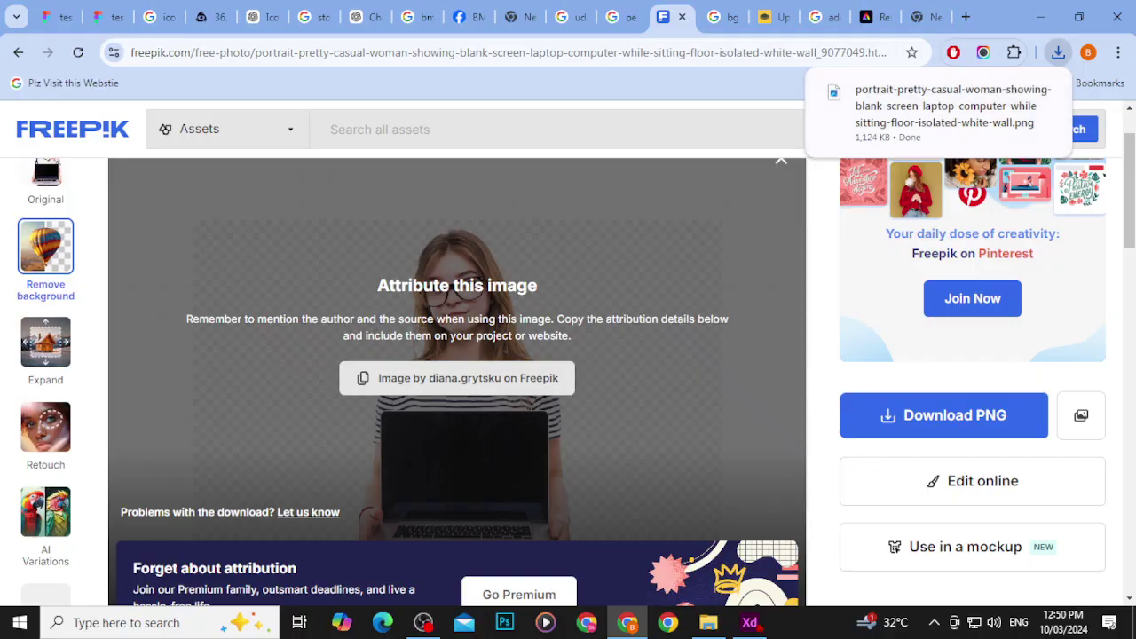
Step: Switch to Adobe XD and delete the man's photo and the purple arc from the Instagram Post – 2 artboard
click(749, 622)
click(646, 388)
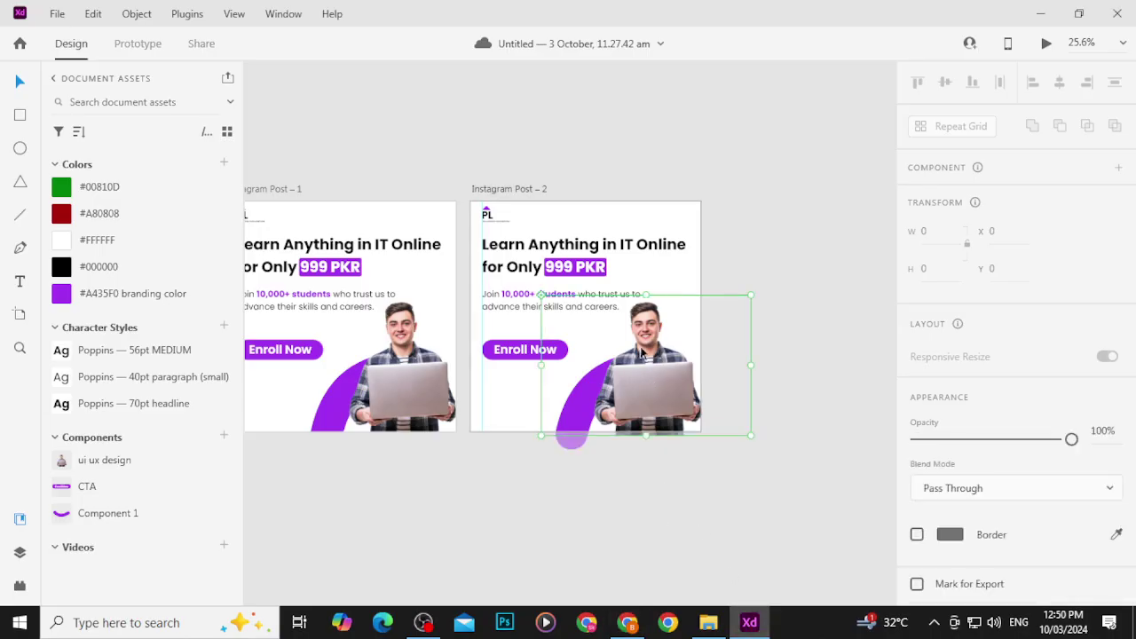
key(Delete)
click(635, 378)
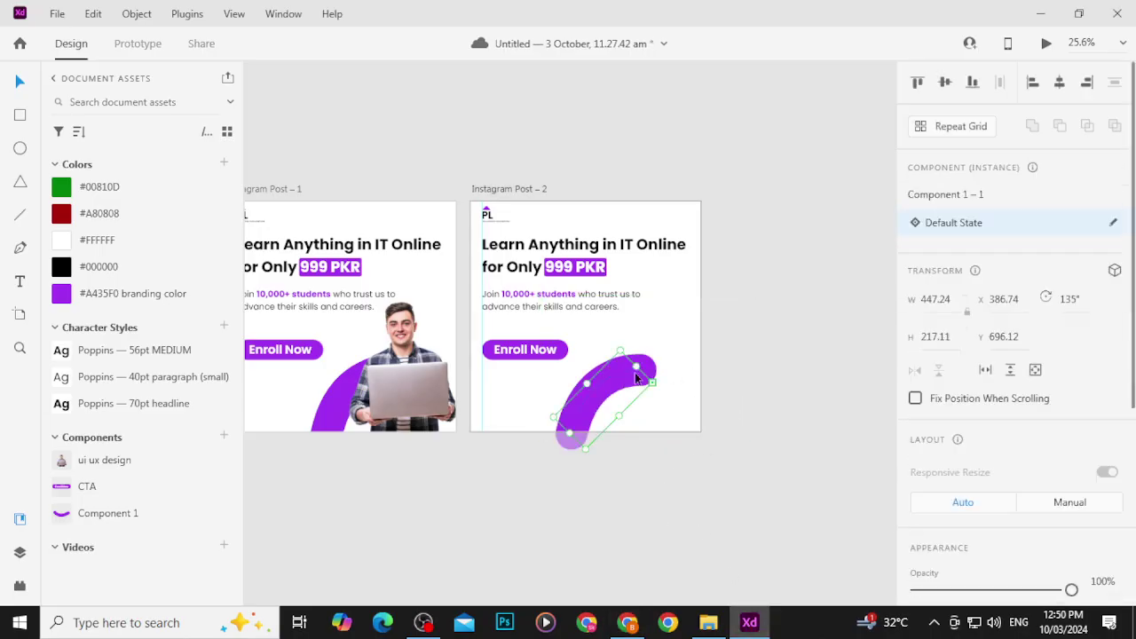
key(Delete)
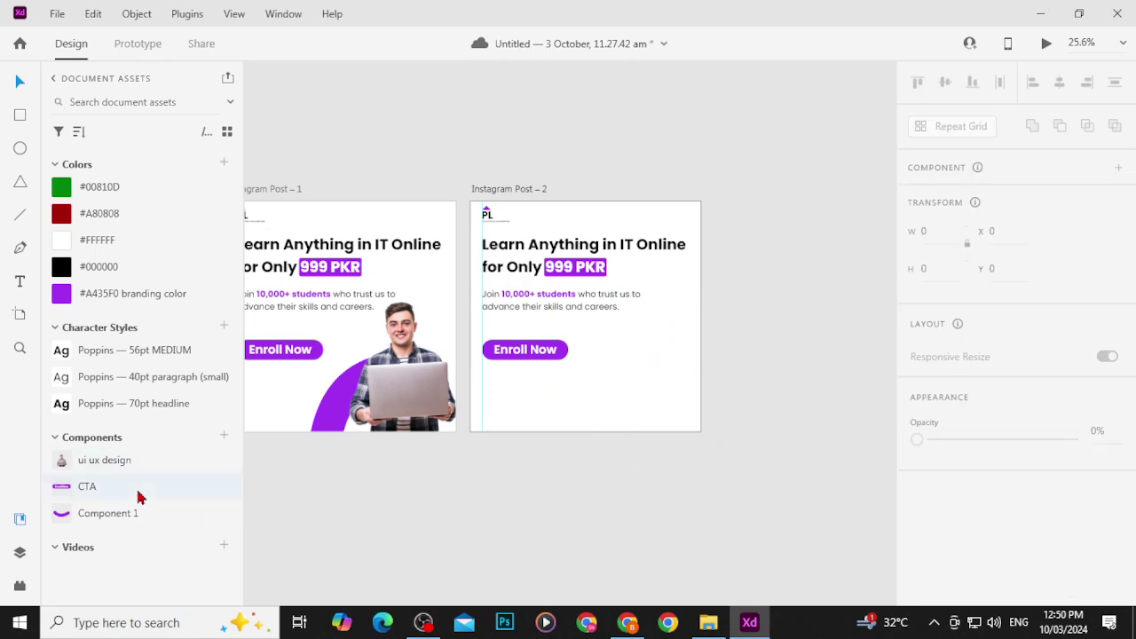
Step: Replace the headline on Instagram Post – 2 with "Why you should learn from"
scroll(564, 290, up, 3)
click(643, 184)
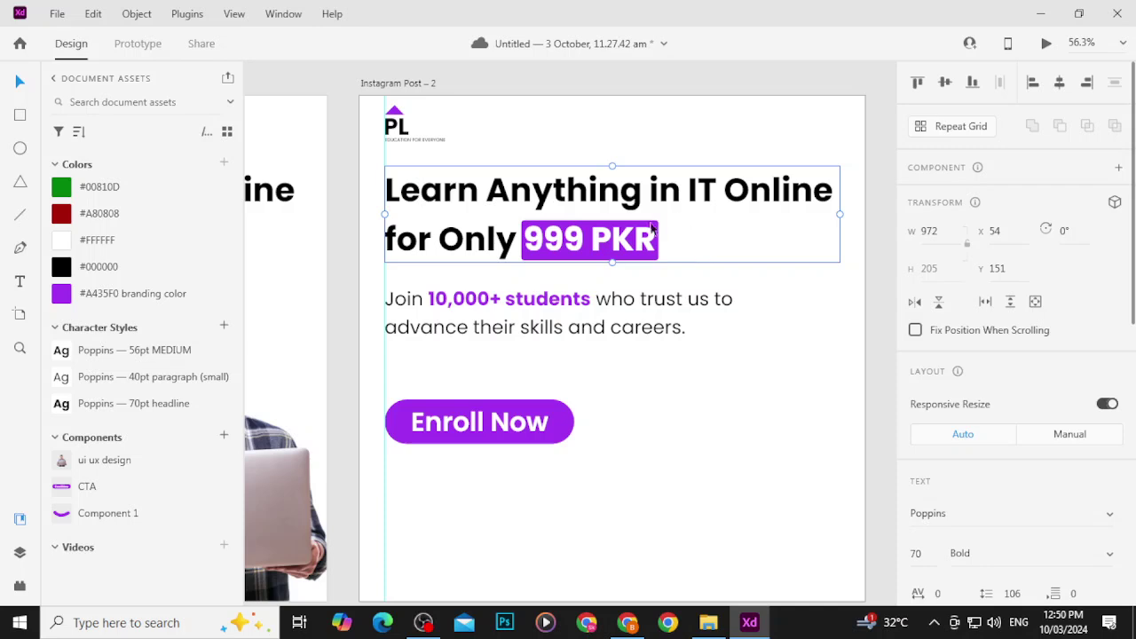
double_click(656, 186)
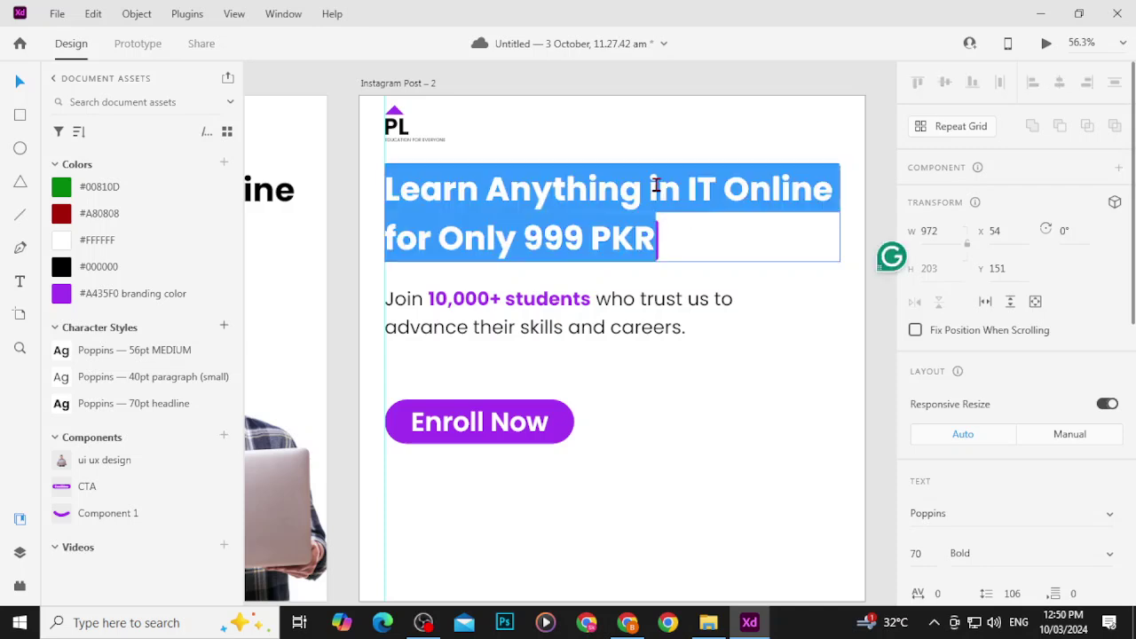
text(wH)
key(BackSpace)
key(BackSpace)
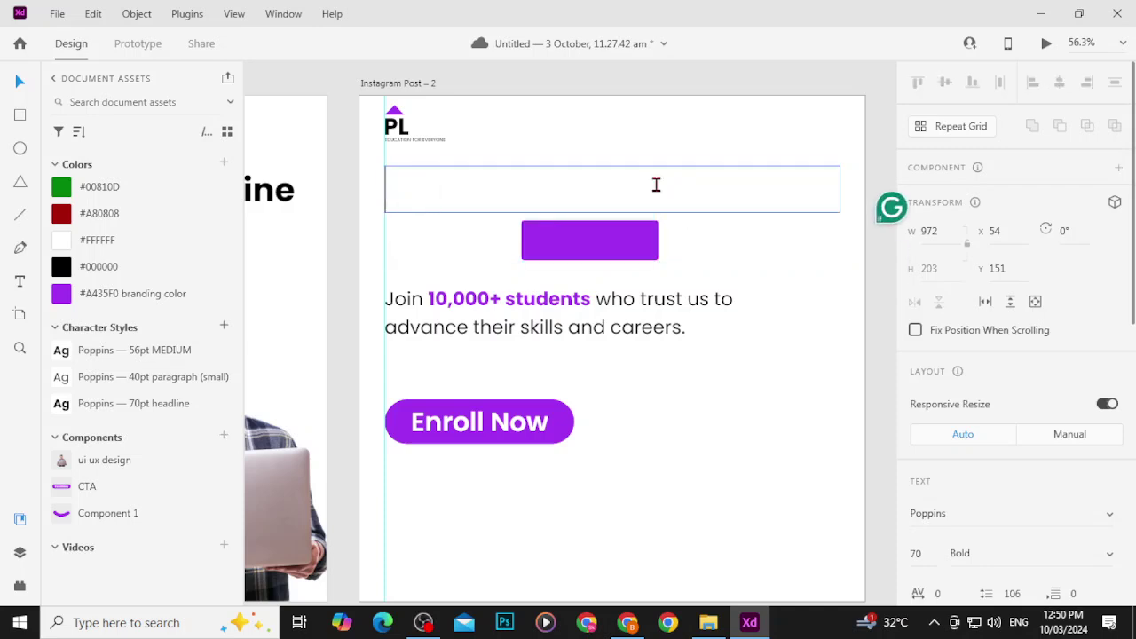
text(Why you should)
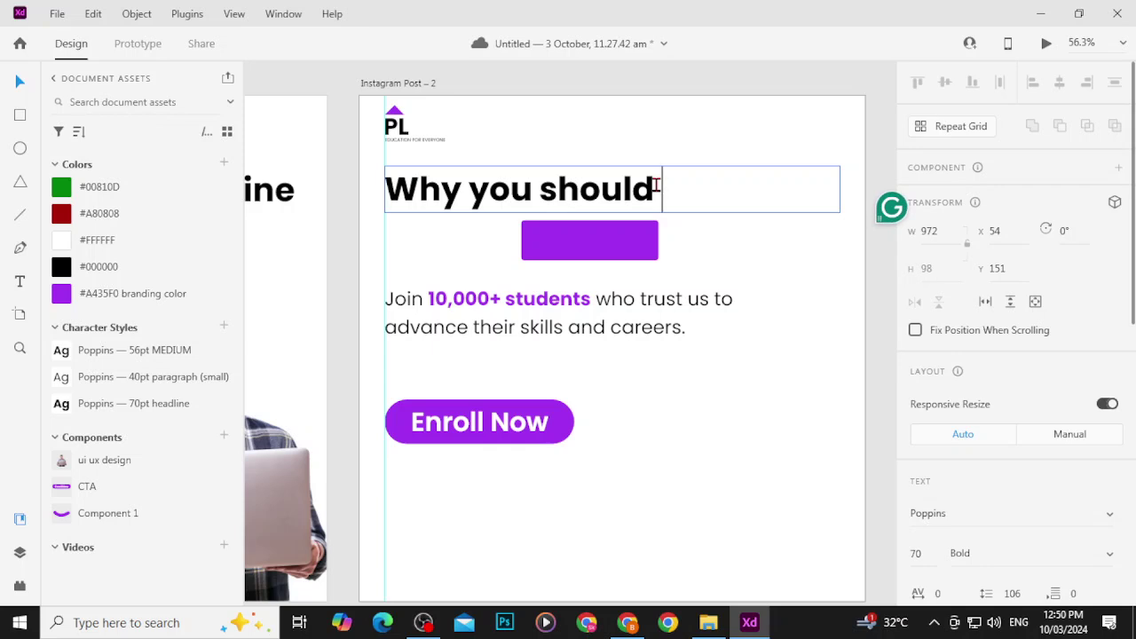
text(learn fo)
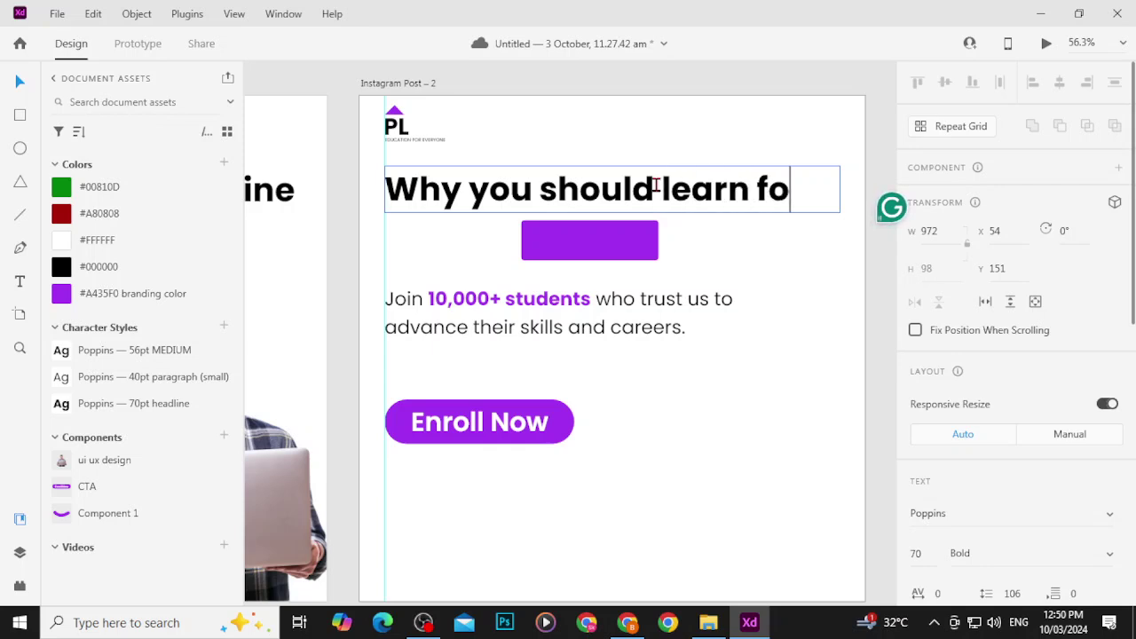
key(BackSpace)
text(rom)
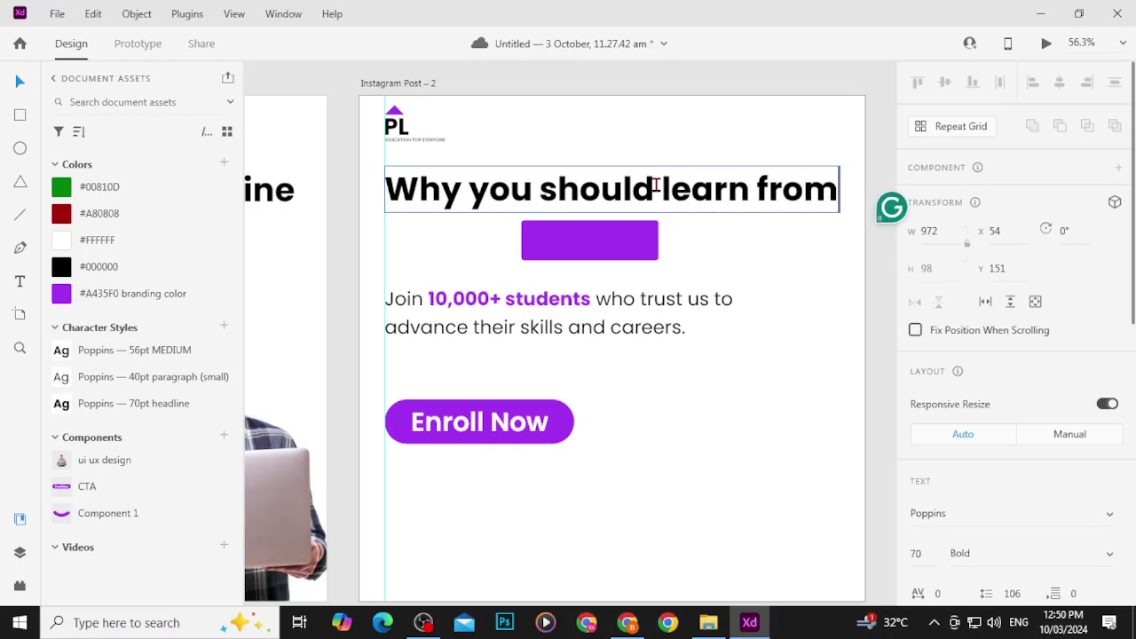
Step: Add "Parho Likho.com?" as the headline's second line and delete the purple highlight rectangle behind it
key(Return)
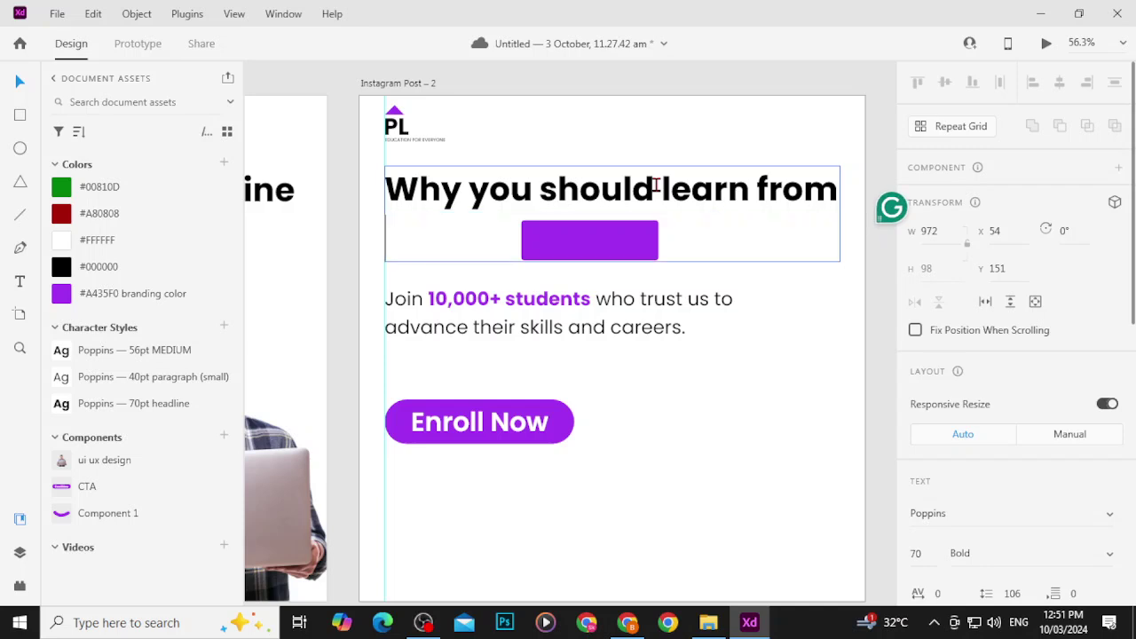
text(Par)
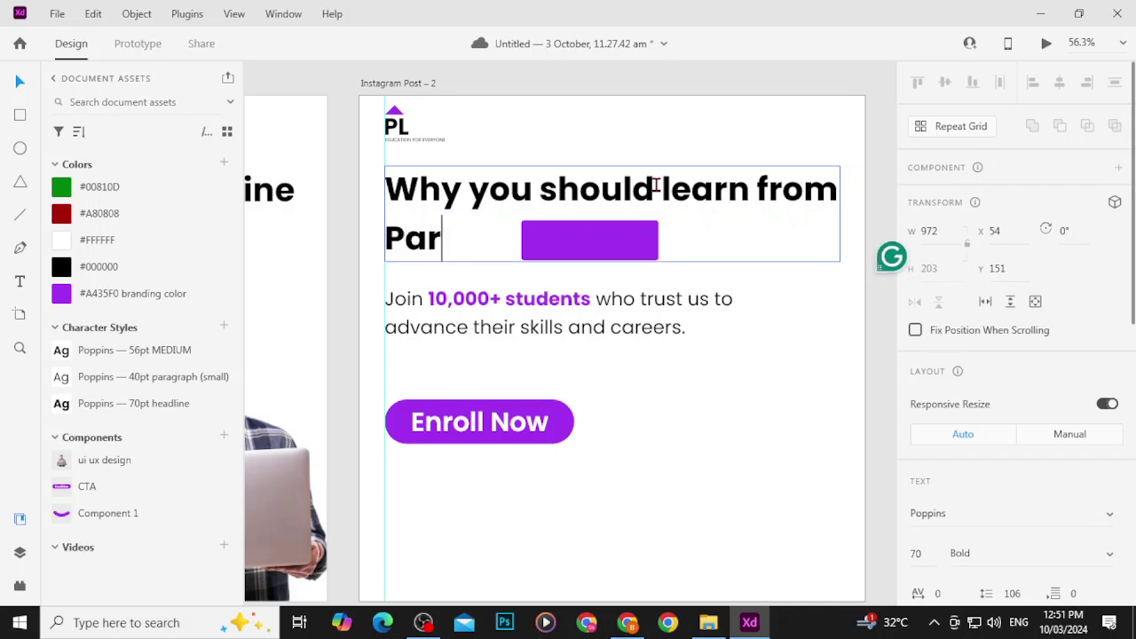
text(ho LIk)
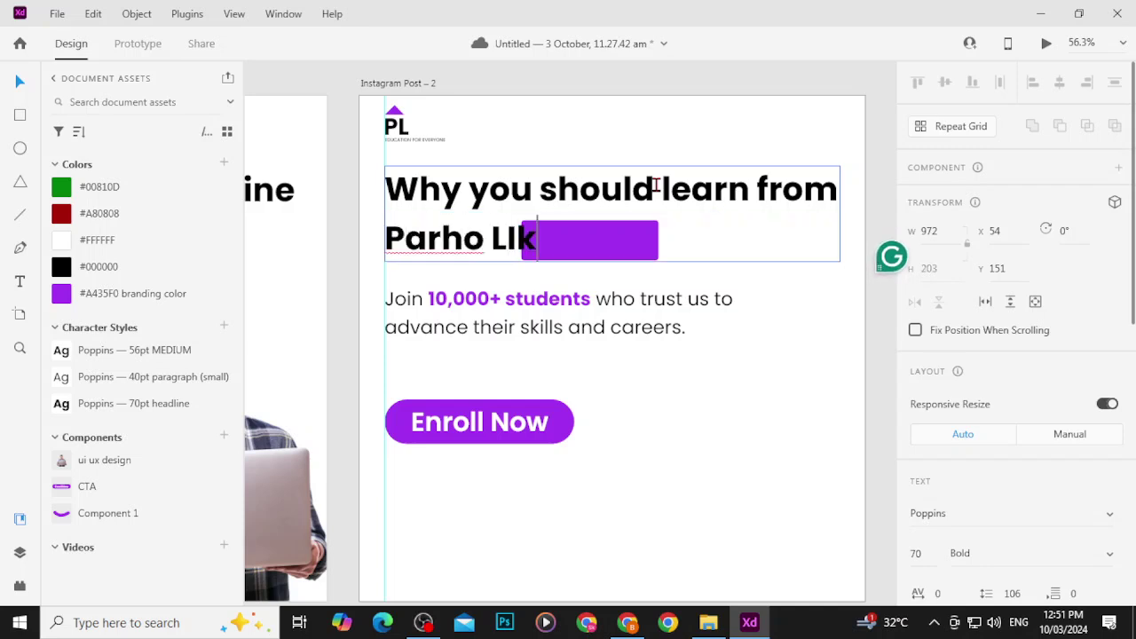
key(BackSpace)
key(BackSpace)
text(ikh)
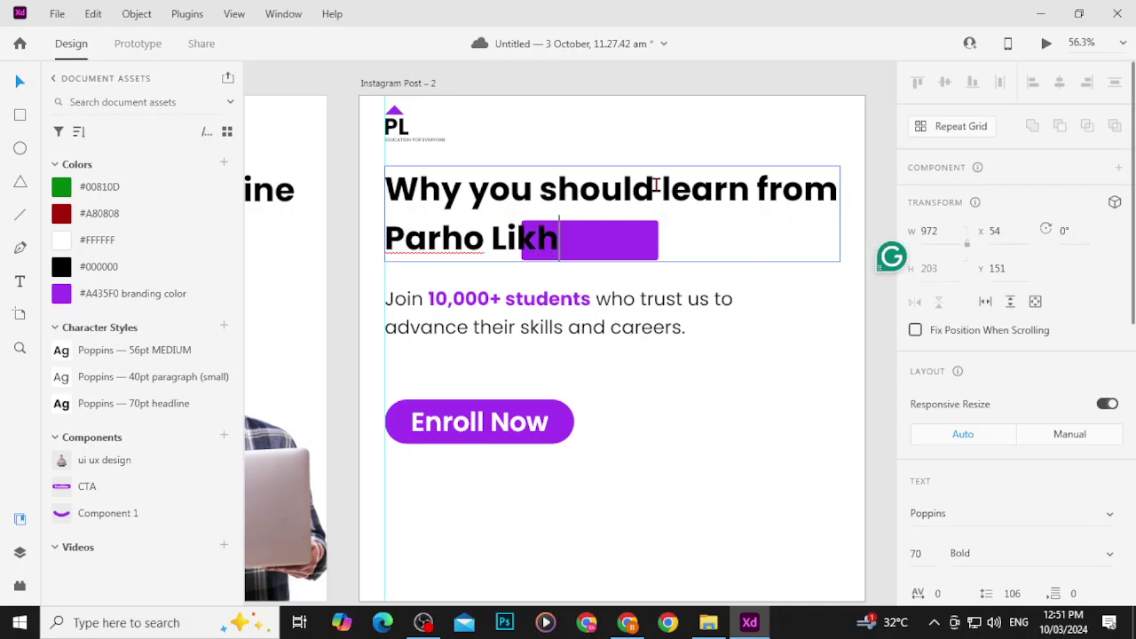
text(o.com?)
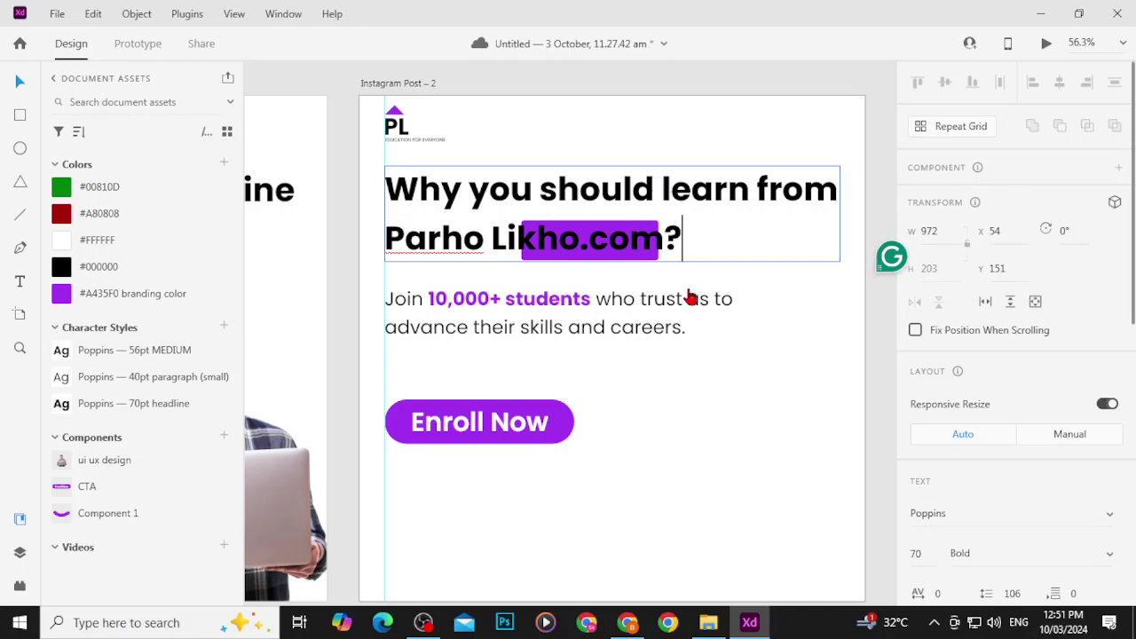
key(Escape)
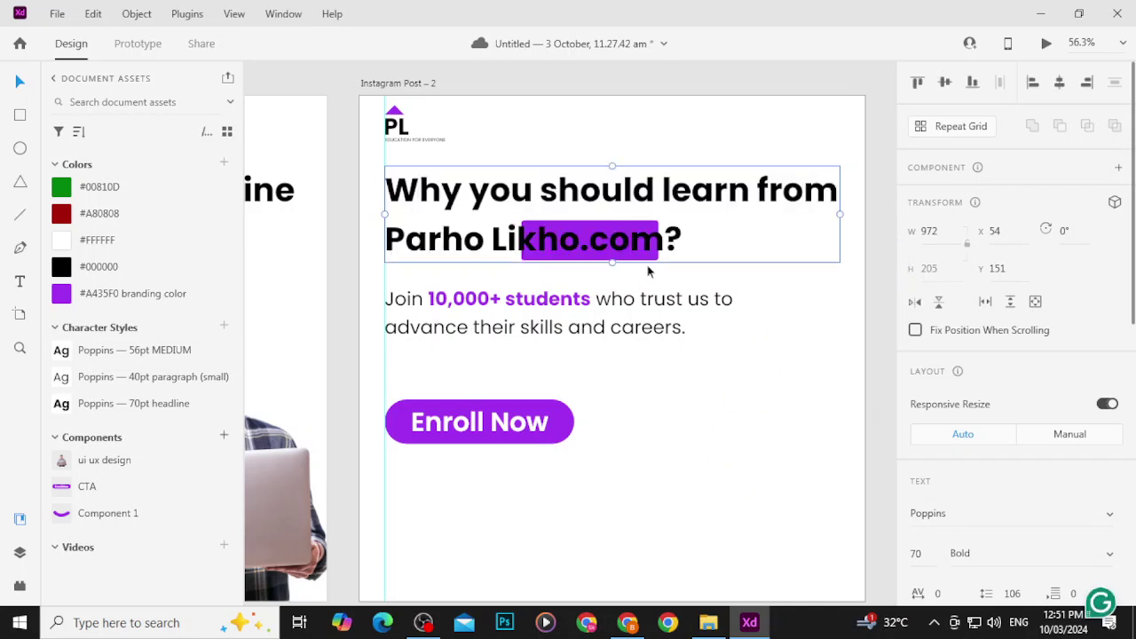
click(647, 259)
key(Delete)
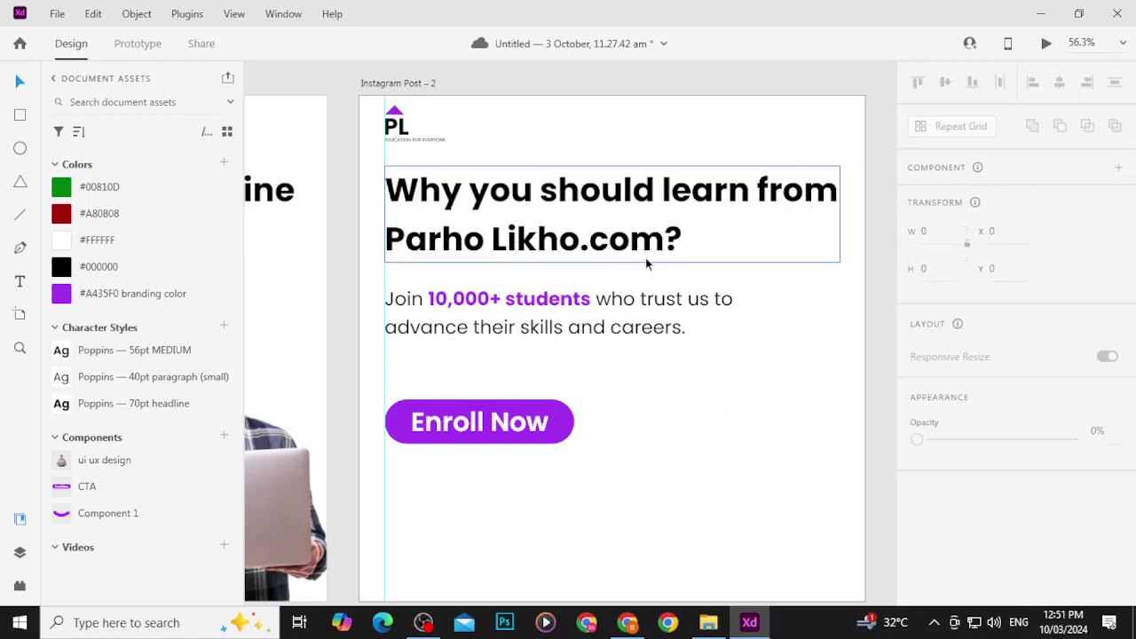
Step: Clear the existing text from the paragraph below the headline on Instagram Post – 2, leaving it open for editing
click(553, 330)
key(Delete)
key(ctrl+z)
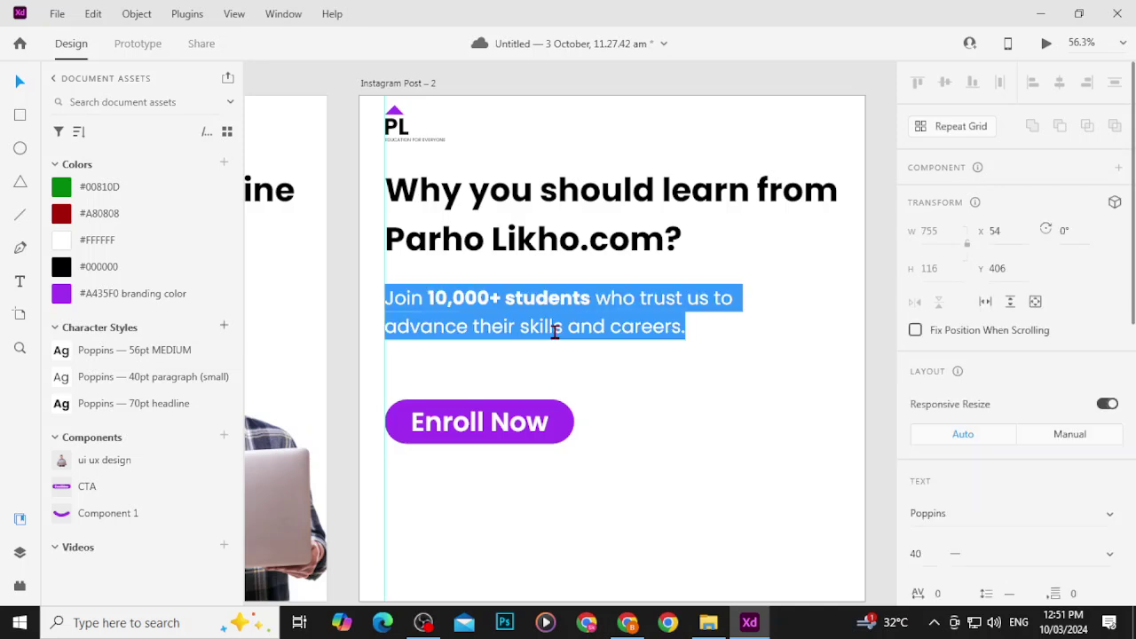
text(Benef)
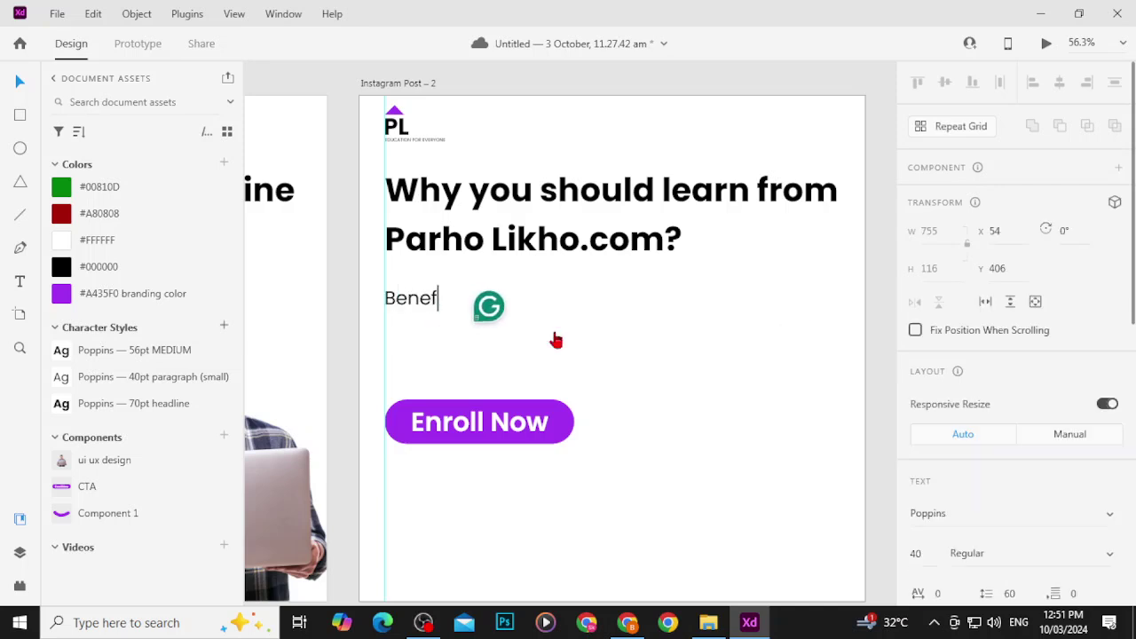
text(its)
key(BackSpace)
key(BackSpace)
key(BackSpace)
key(BackSpace)
key(BackSpace)
key(BackSpace)
key(BackSpace)
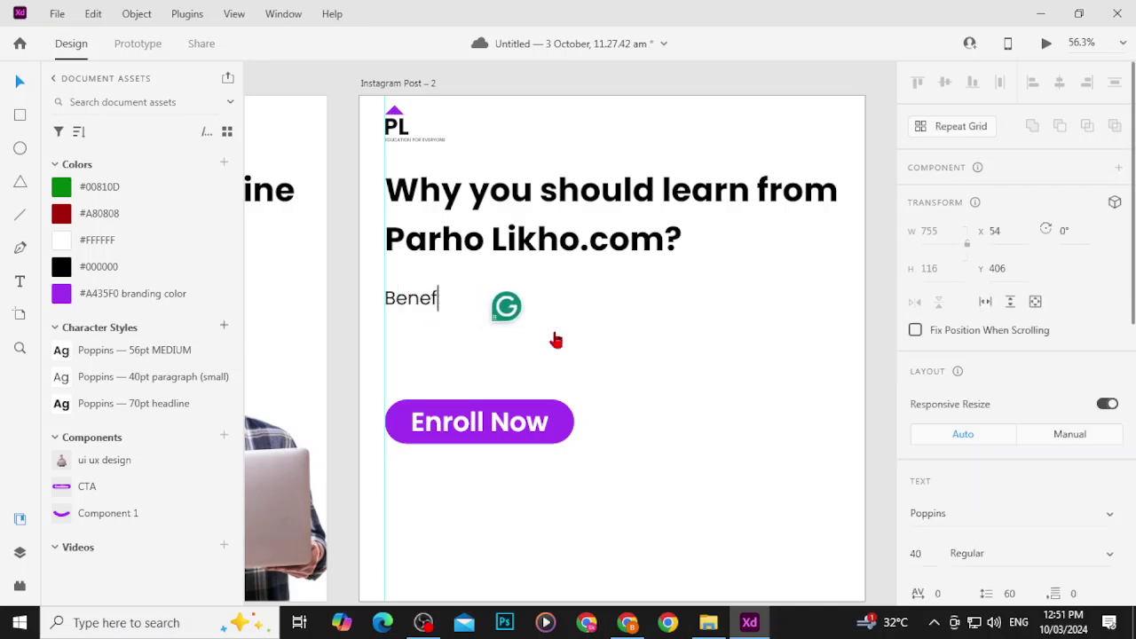
key(BackSpace)
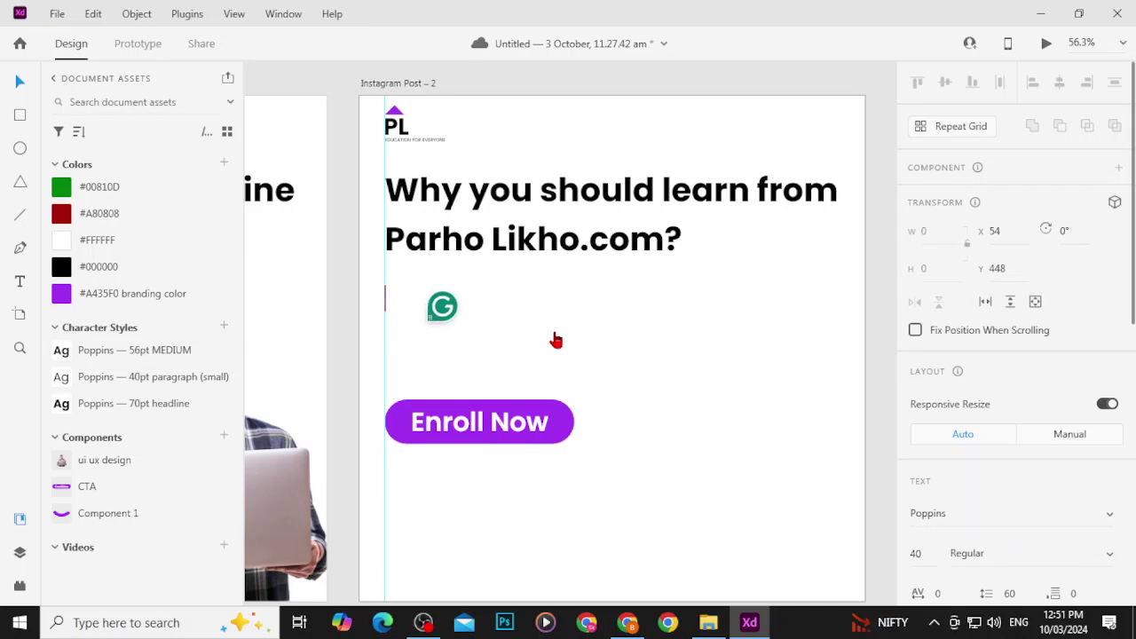
Step: Enter "Read our remarkable benefits" as the paragraph text below the headline and save the document
text(Read oiur)
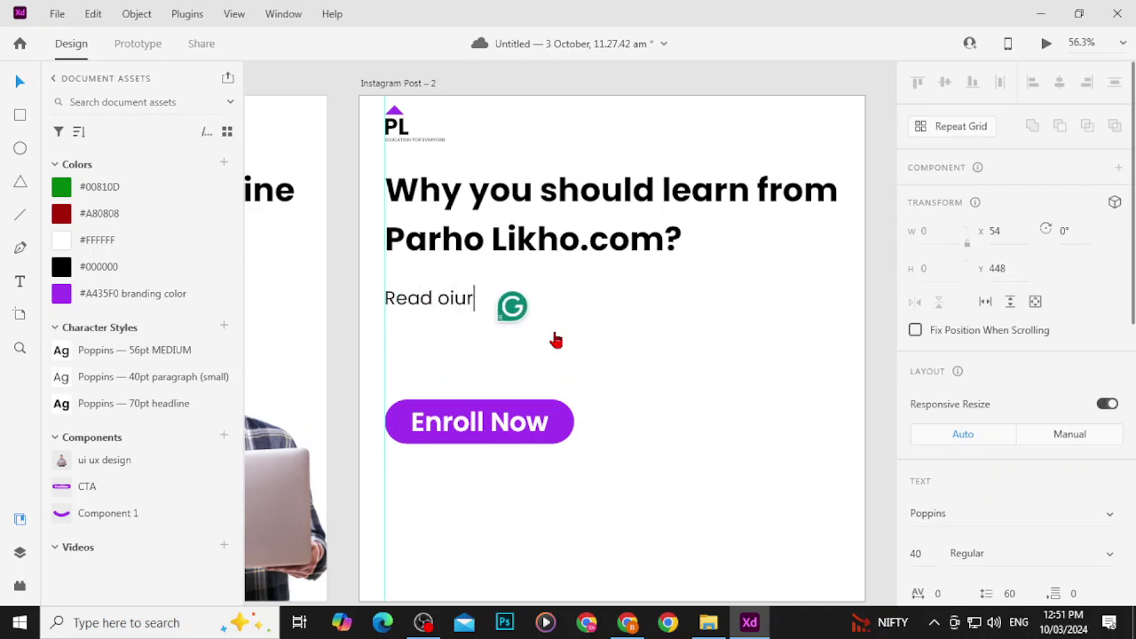
key(BackSpace)
key(BackSpace)
key(BackSpace)
text(r)
key(BackSpace)
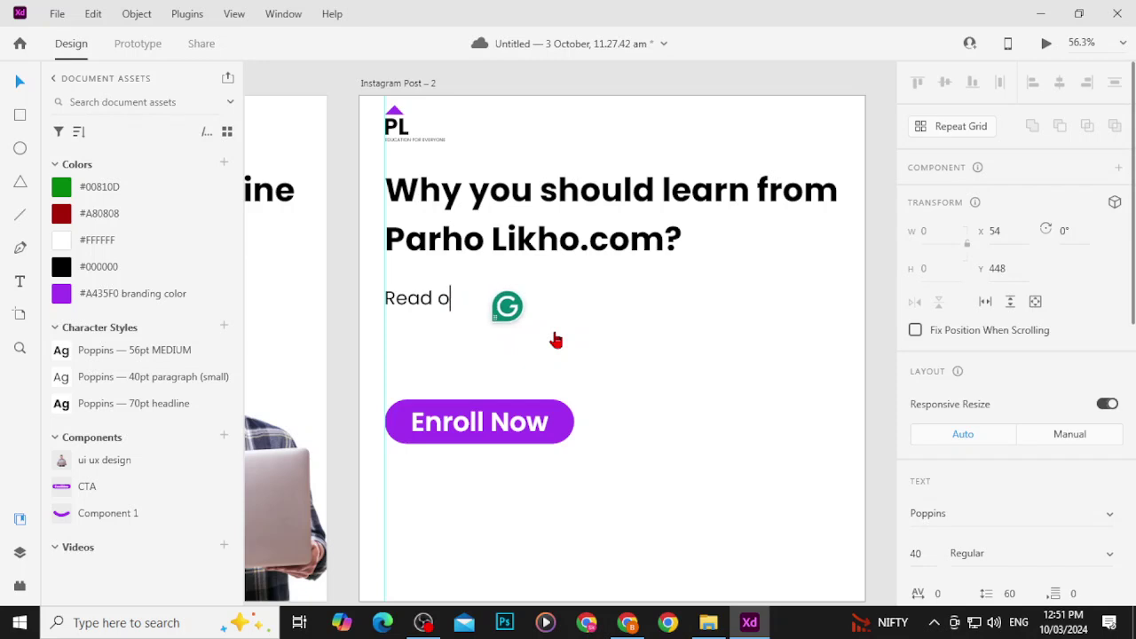
text(ur remarkab)
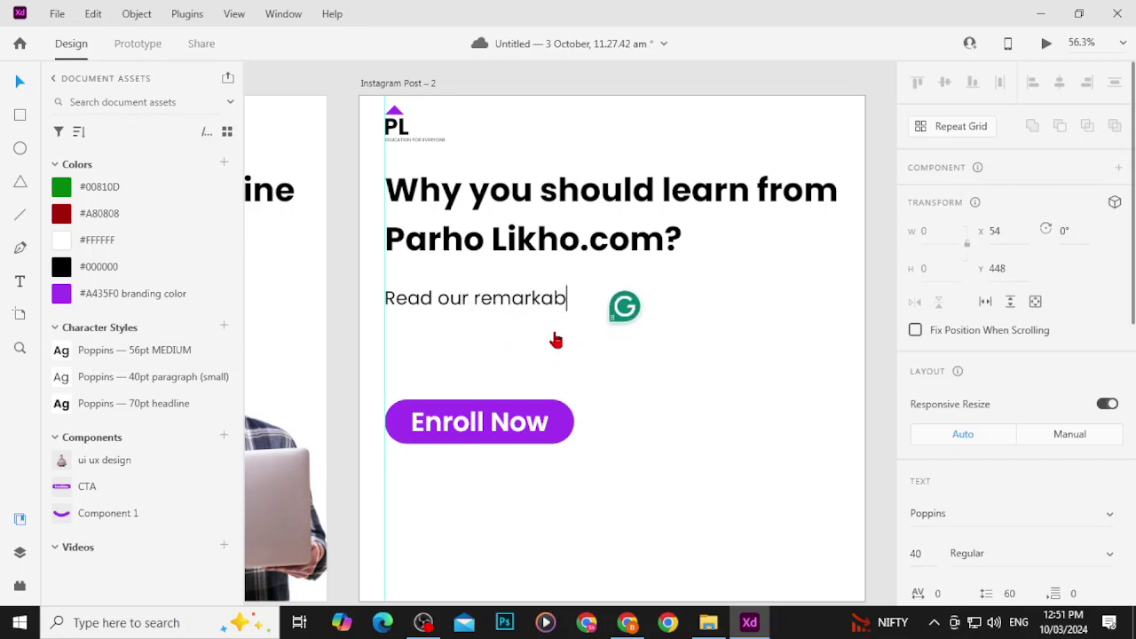
text(le benefi)
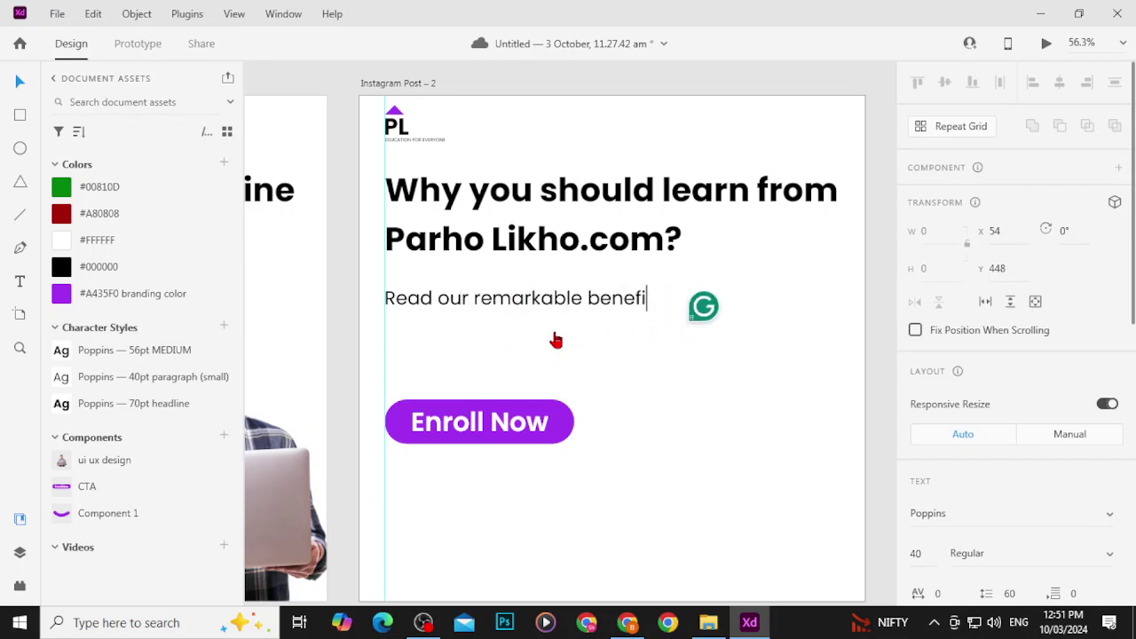
text(ts)
key(Escape)
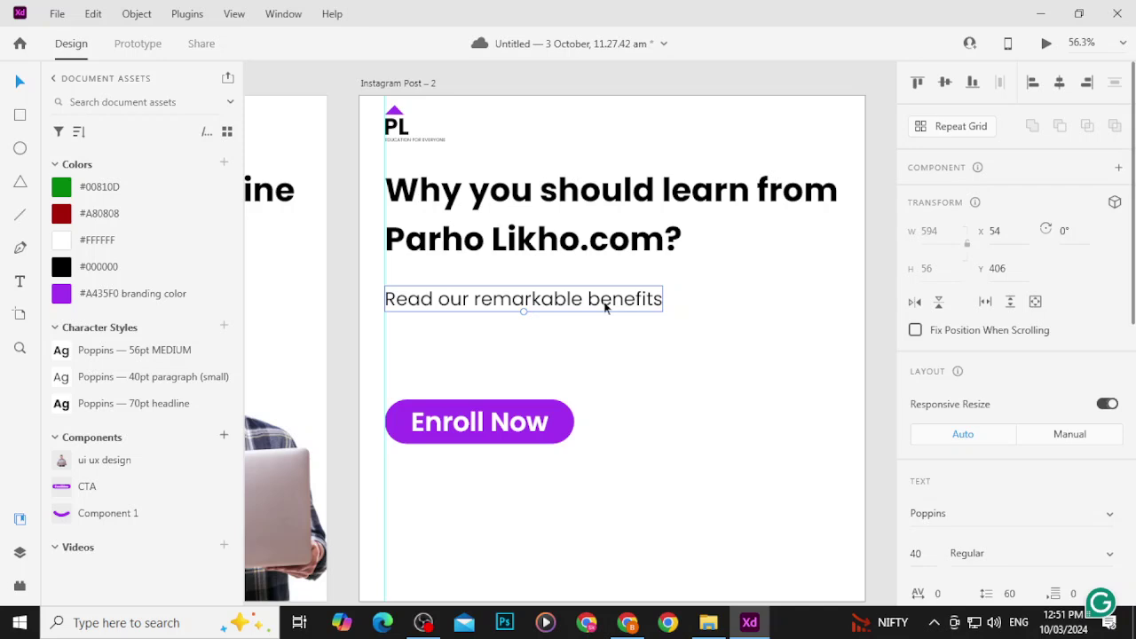
key(ctrl+s)
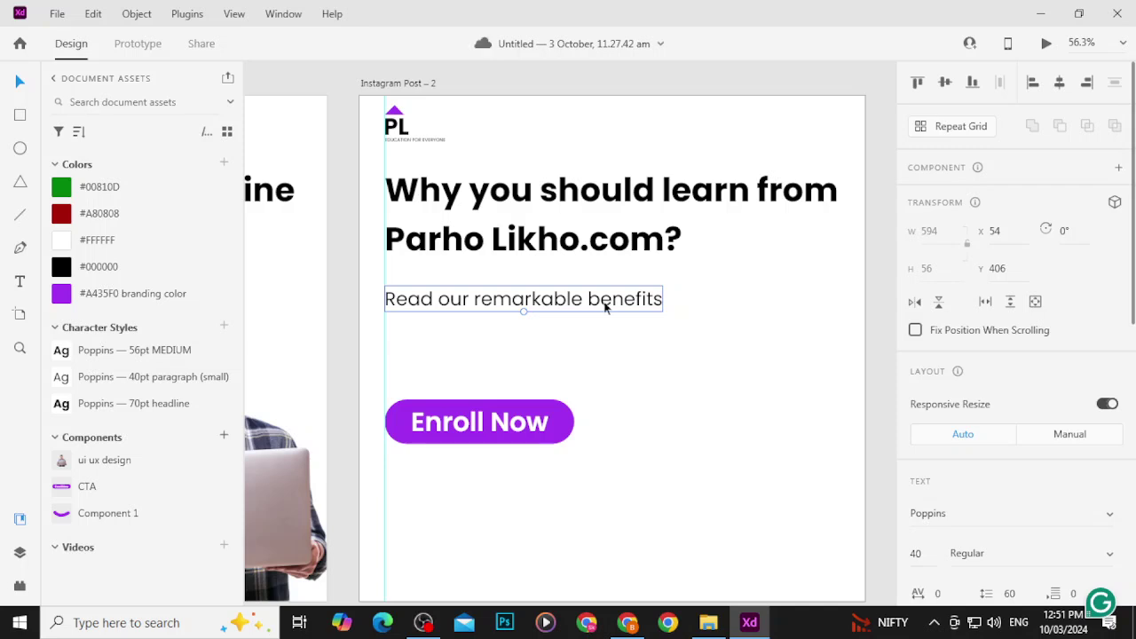
Step: Move the paragraph line down to Y 456 and the Enroll Now button down near the artboard's lower edge
key(shift+Down)
key(shift+Down)
key(shift+Down)
key(shift+Down)
key(shift+Down)
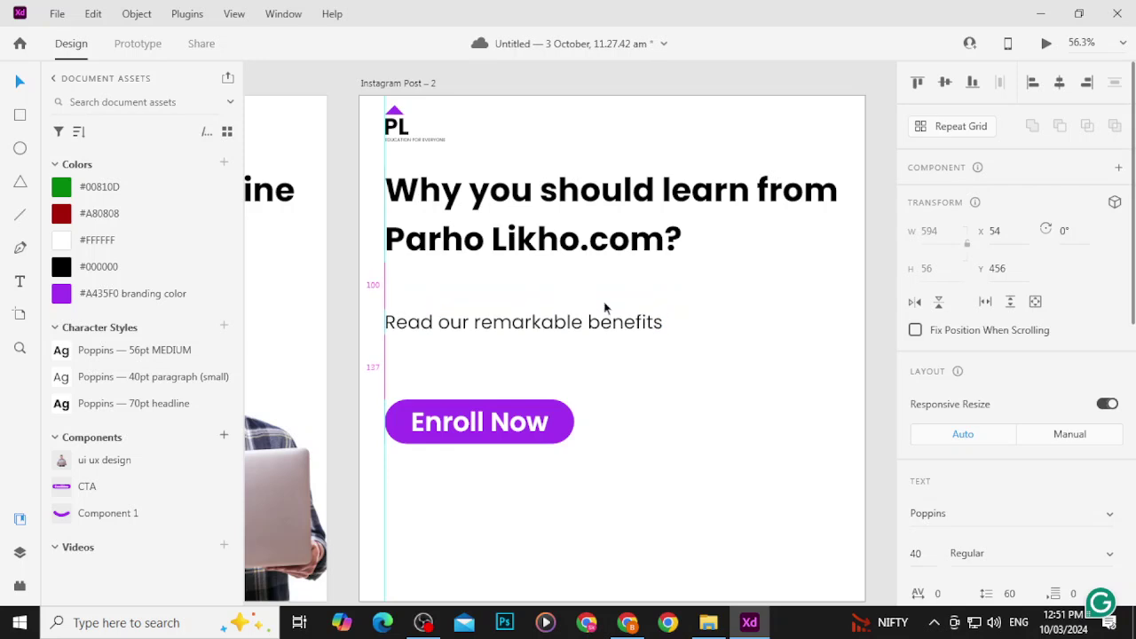
drag(526, 423, 511, 561)
Step: Set the "Read our remarkable benefits" line's font size to 32 and add it to the document's character styles
click(609, 325)
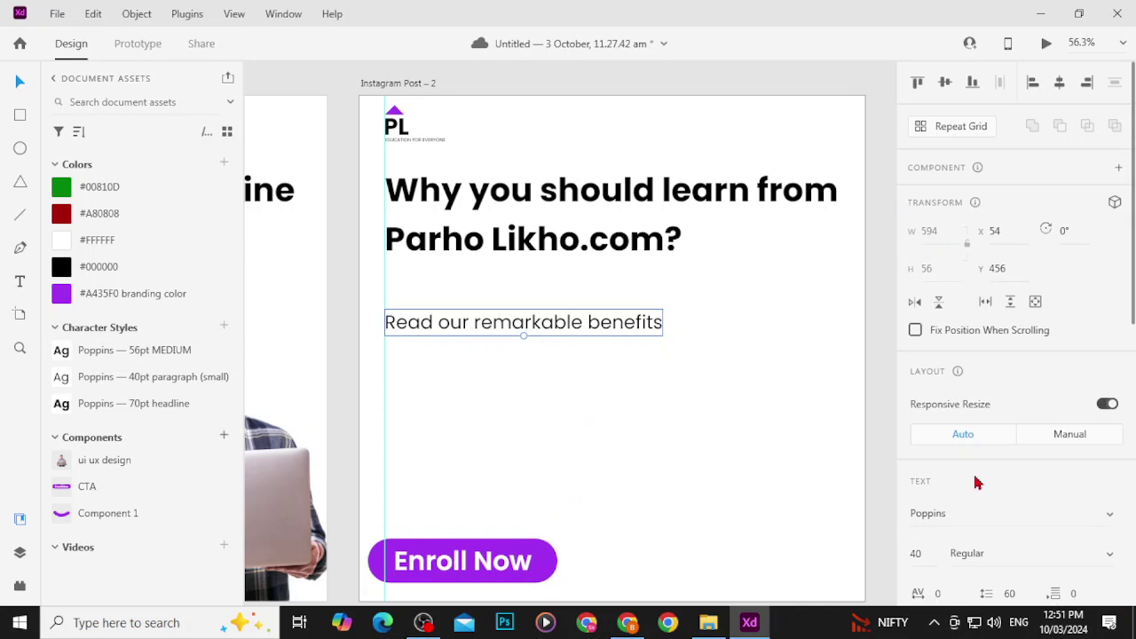
scroll(977, 482, down, 4)
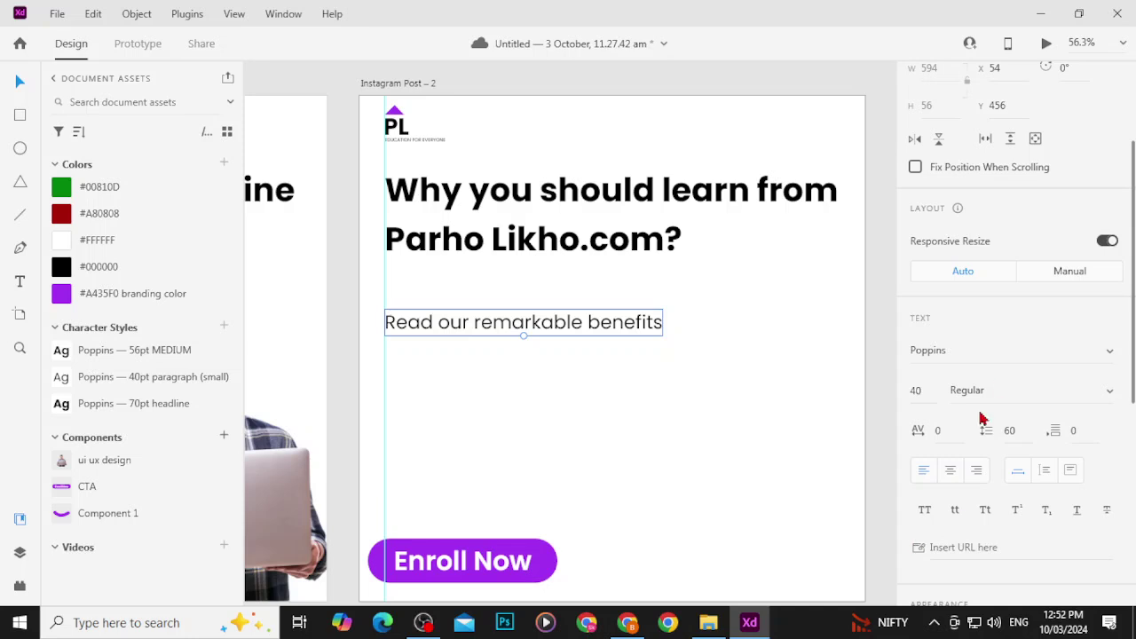
click(927, 390)
text(36)
key(Return)
click(928, 390)
text(32)
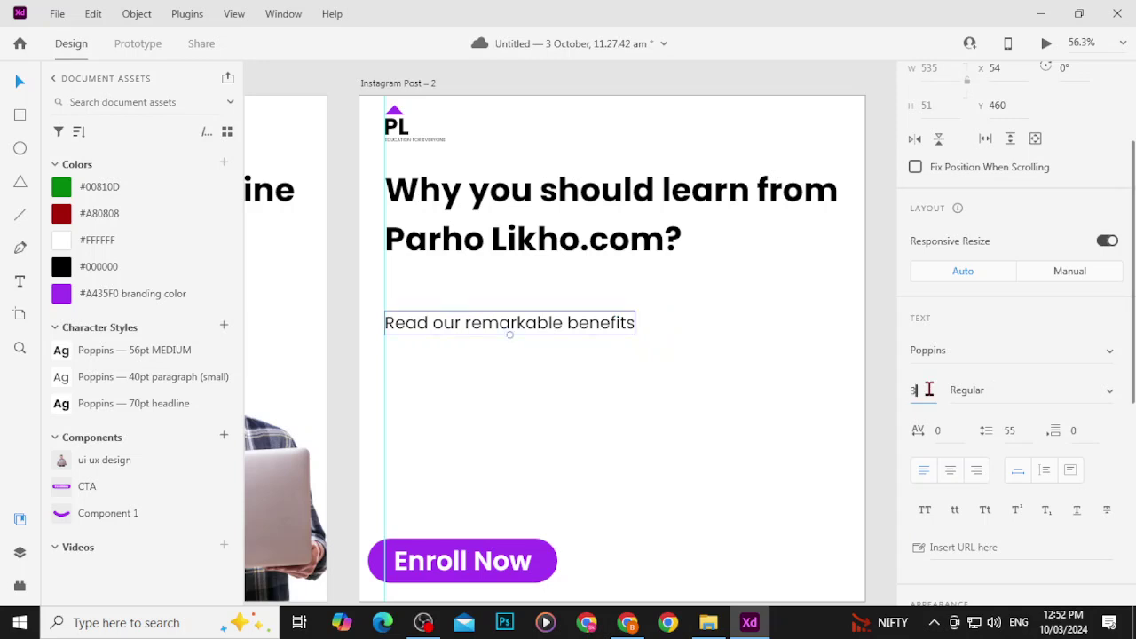
key(Return)
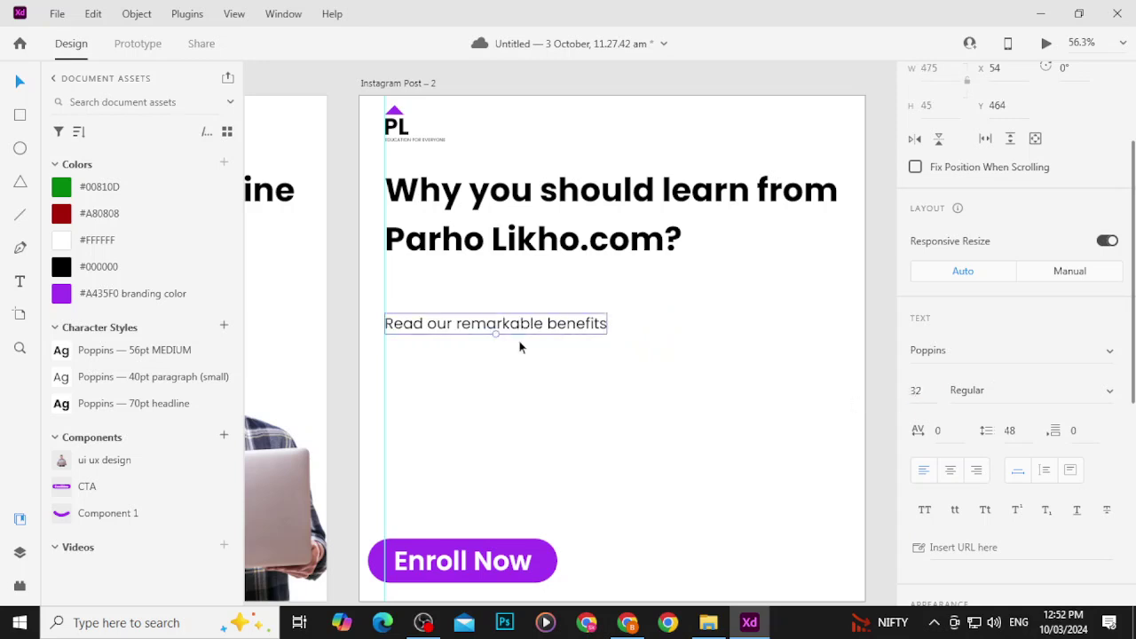
click(224, 326)
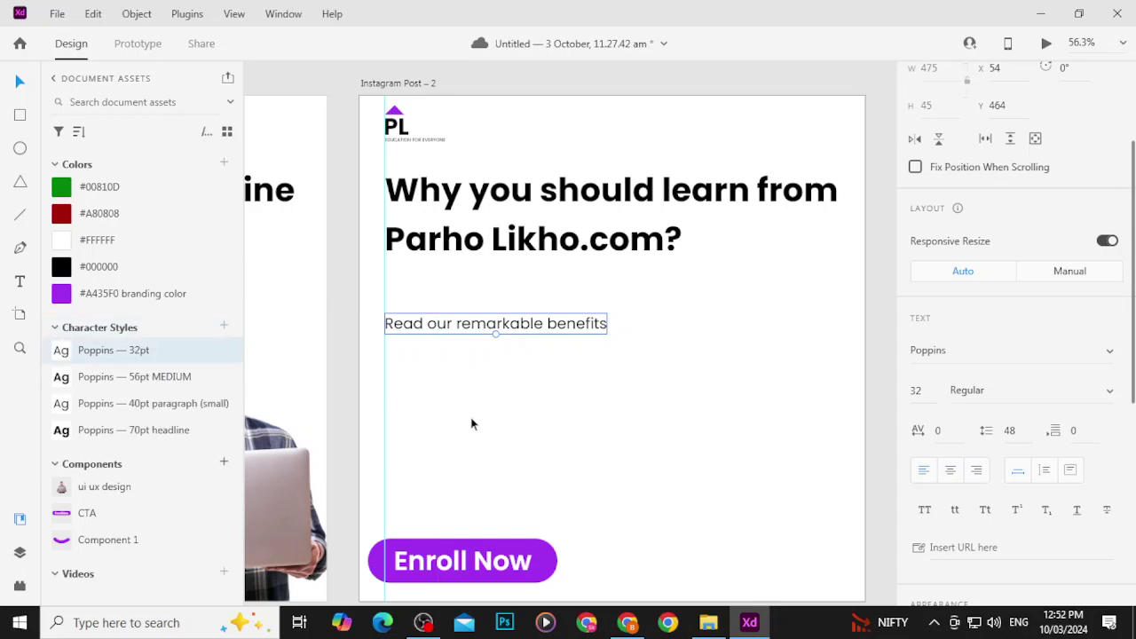
Step: Make the word "benefits" bold in the line below the headline
double_click(569, 334)
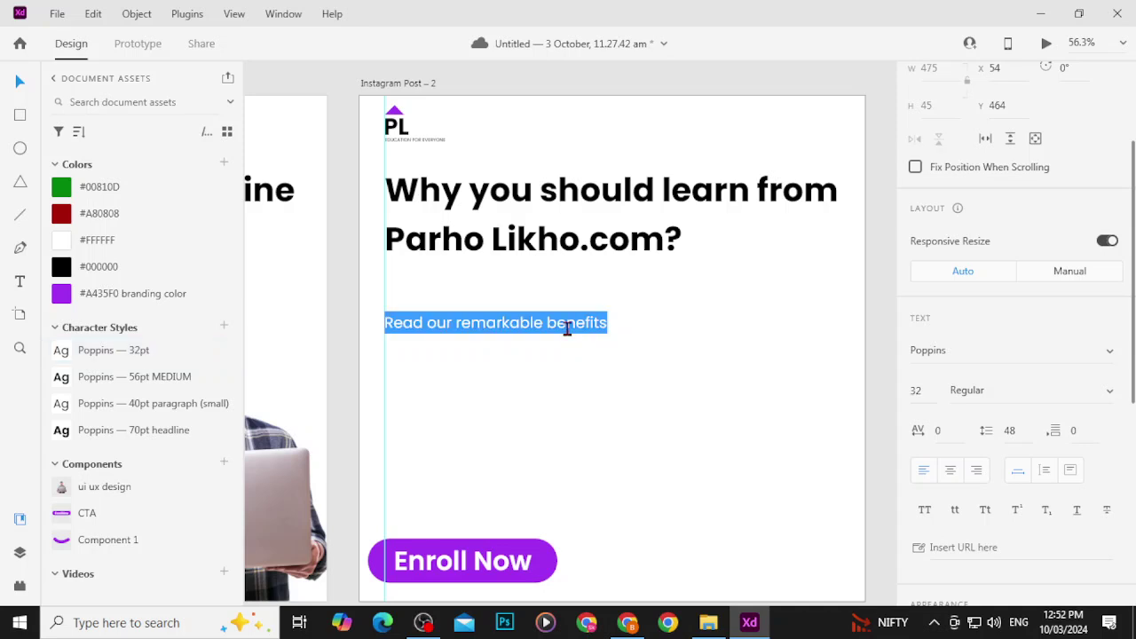
click(566, 328)
key(ctrl+a)
double_click(575, 327)
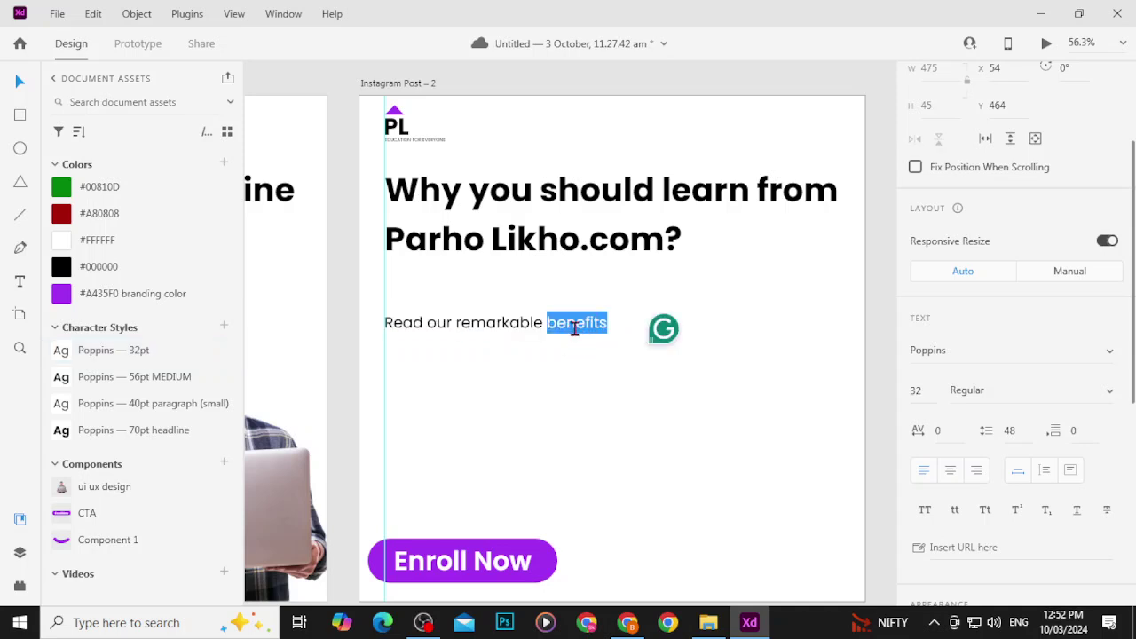
key(ctrl+b)
key(Escape)
click(597, 407)
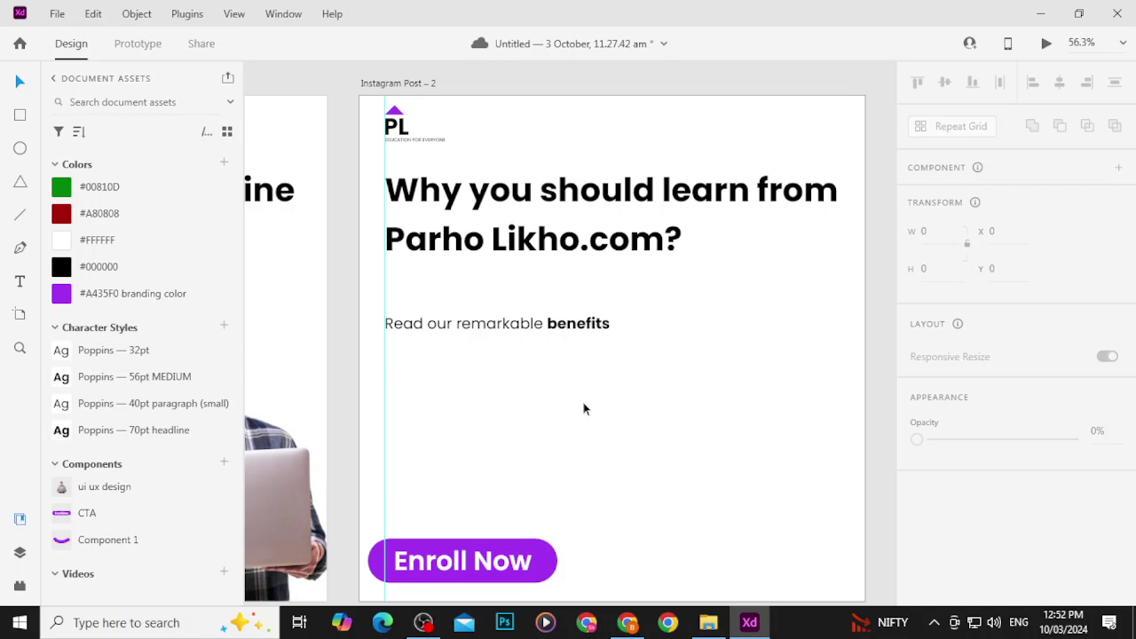
Step: Align the Enroll Now button with the guide at X 54, Y 953, and move the benefits line up to Y 434
drag(493, 556, 510, 566)
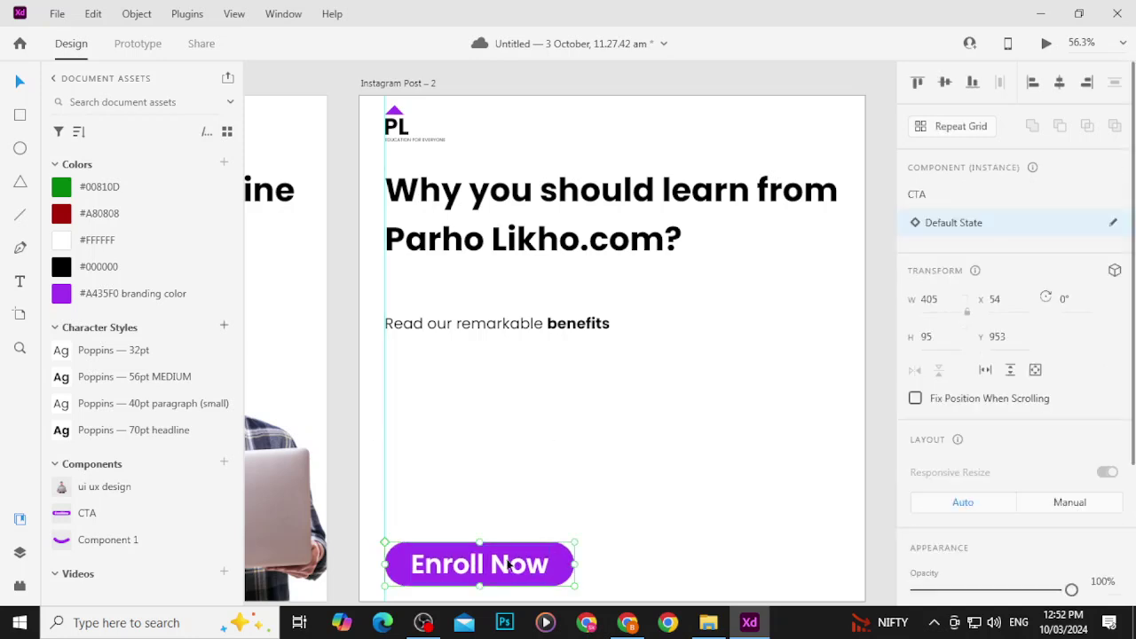
click(470, 328)
drag(471, 331, 469, 329)
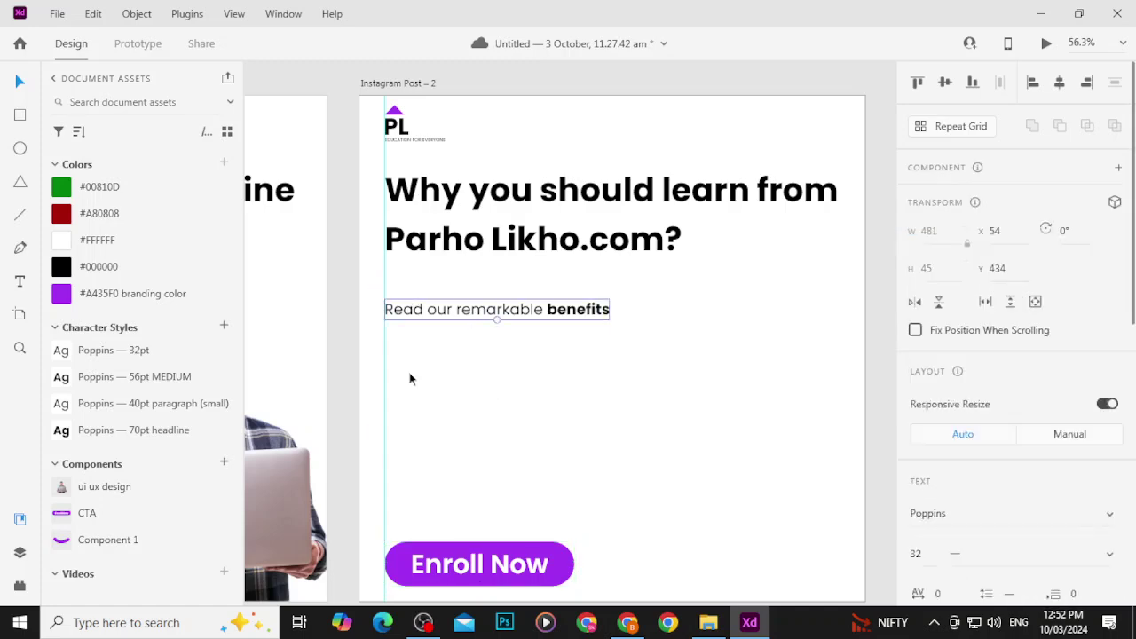
click(388, 399)
Step: Switch to the Iconfinder page in the browser and search for "check" icons
click(626, 622)
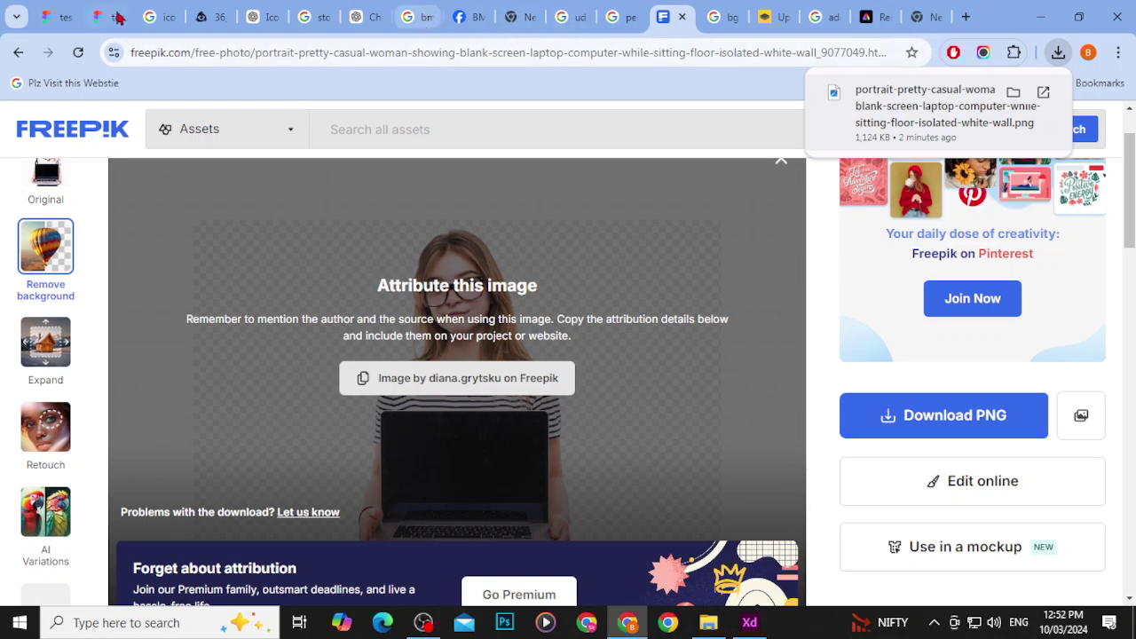
click(200, 17)
click(317, 131)
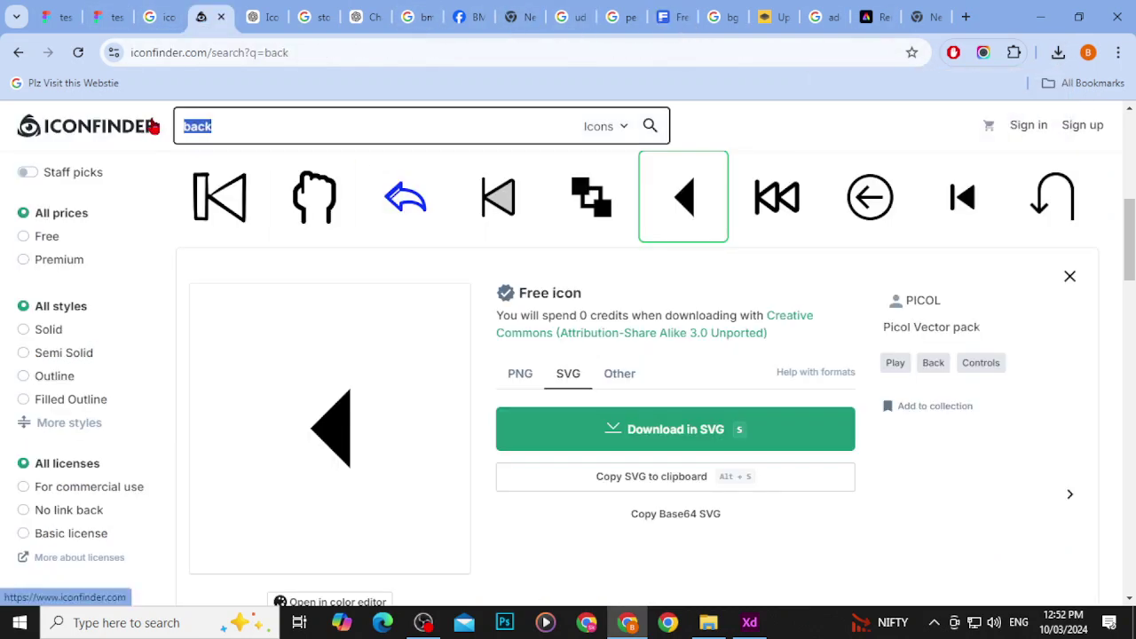
text(check)
key(Return)
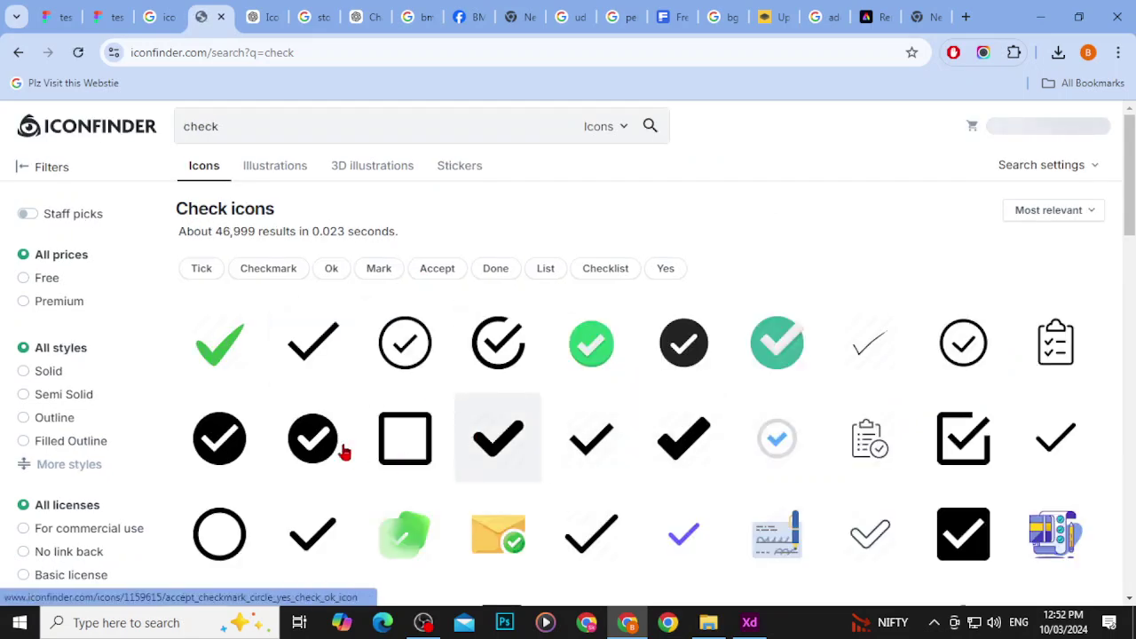
Step: Choose the free solid black circle check icon from the Material Core pack and copy its SVG to the clipboard
scroll(581, 422, down, 1)
scroll(581, 422, down, 3)
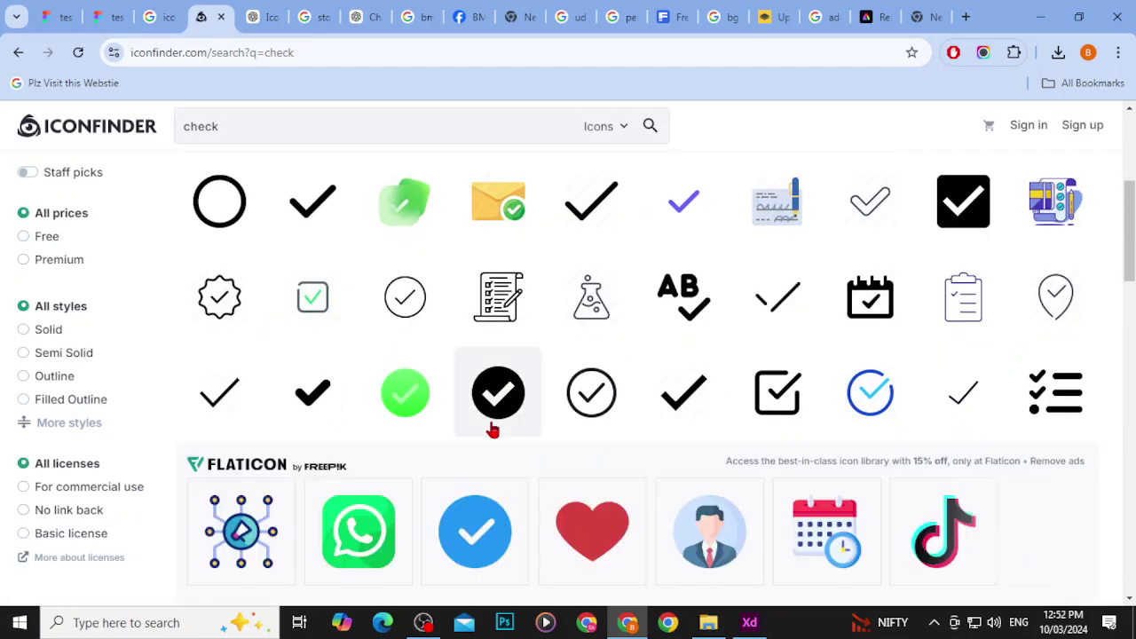
scroll(301, 275, up, 2)
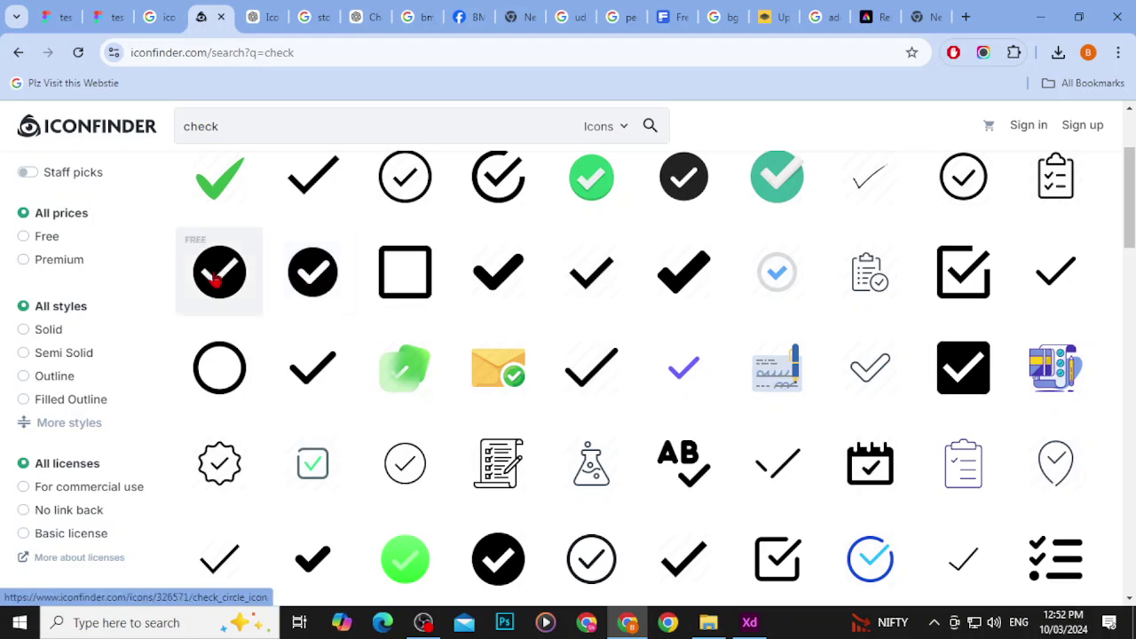
click(226, 273)
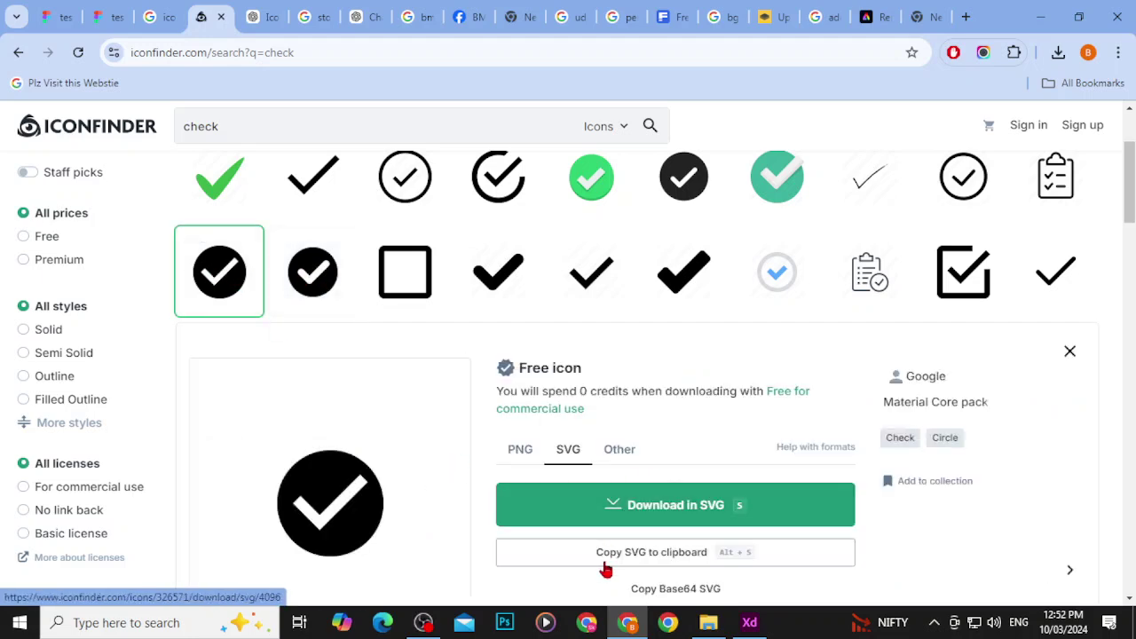
click(605, 557)
Step: Switch to Adobe XD, paste the check icon onto Instagram Post – 2 and set its width and height to 32
click(749, 622)
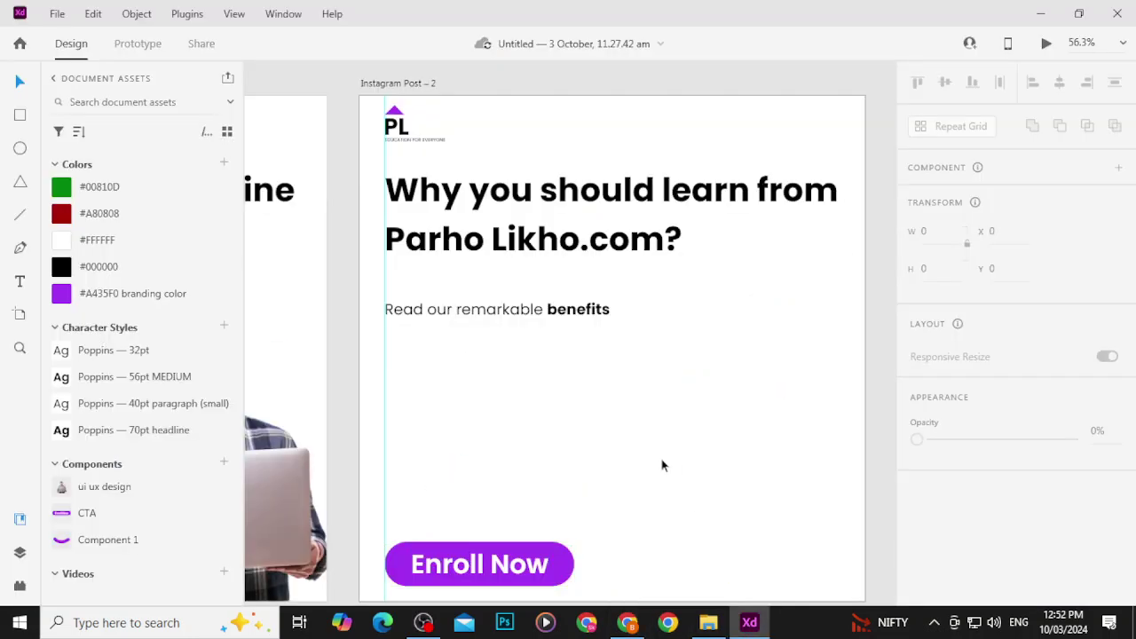
key(ctrl+v)
scroll(612, 349, up, 5)
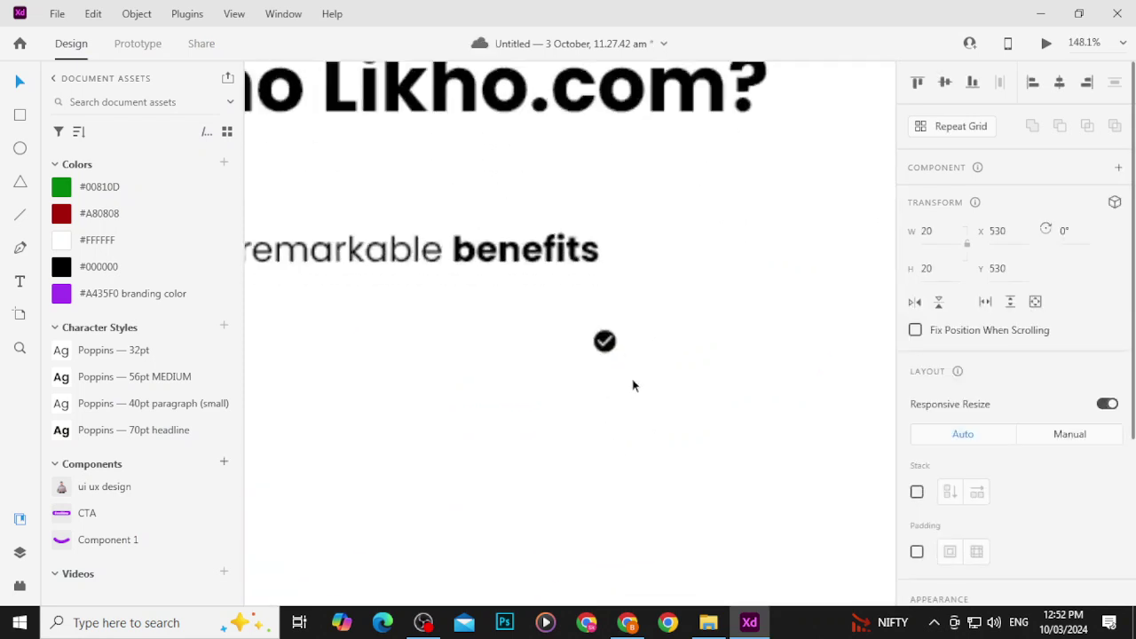
scroll(619, 358, up, 2)
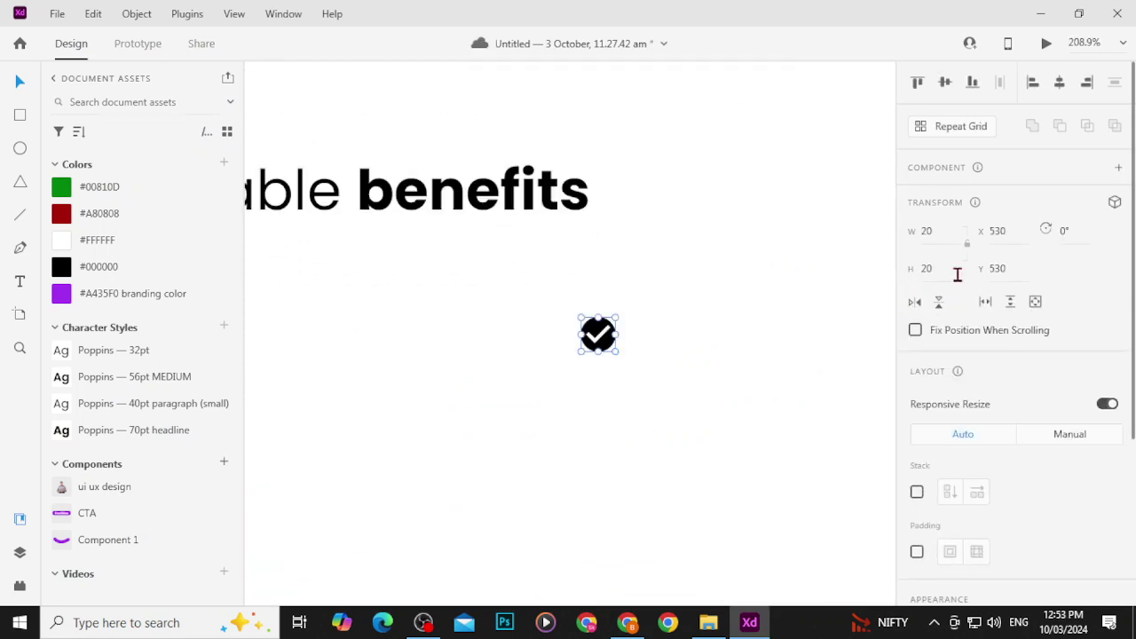
click(942, 236)
text(32)
click(932, 267)
text(32)
key(Return)
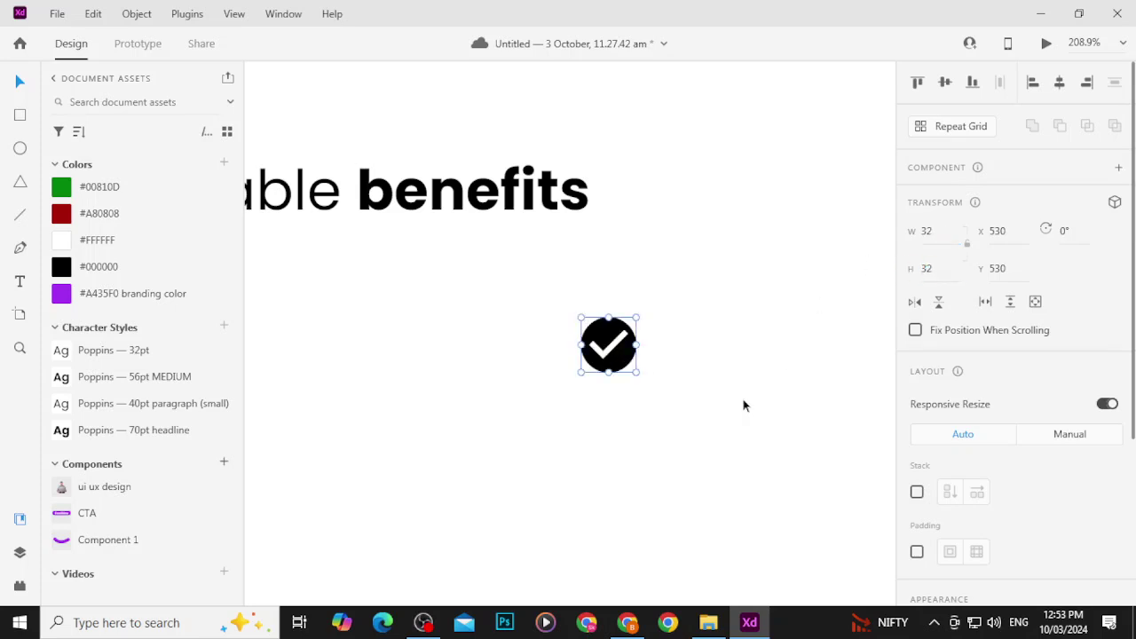
Step: Position the check icon on the guide below the benefits line, at X 54, Y 514
scroll(635, 390, down, 5)
drag(626, 376, 338, 368)
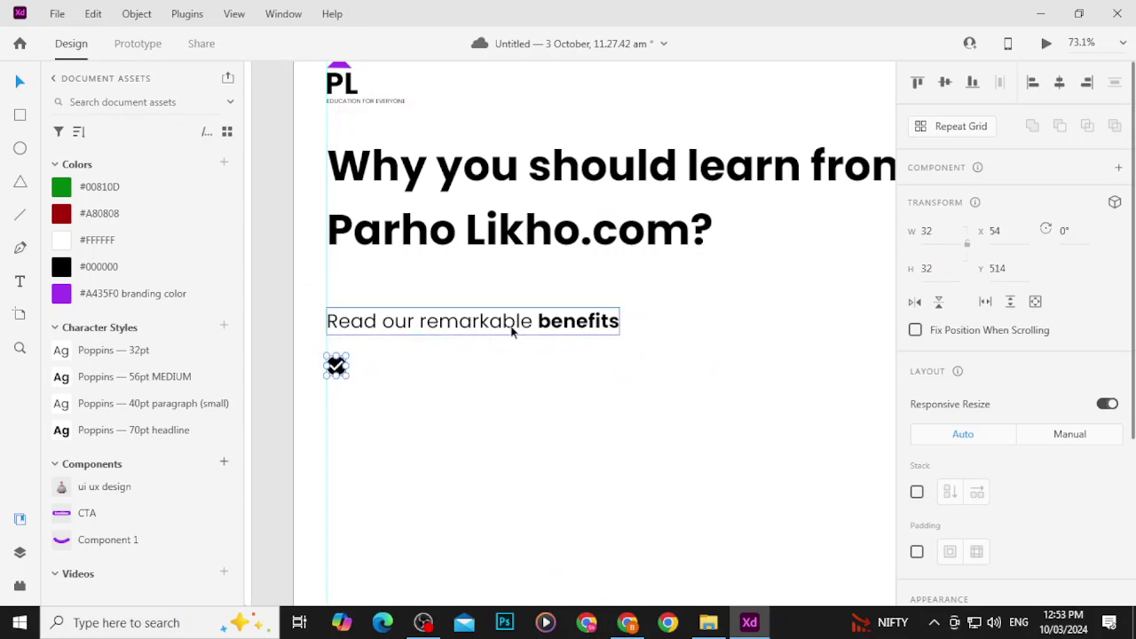
click(514, 329)
click(799, 382)
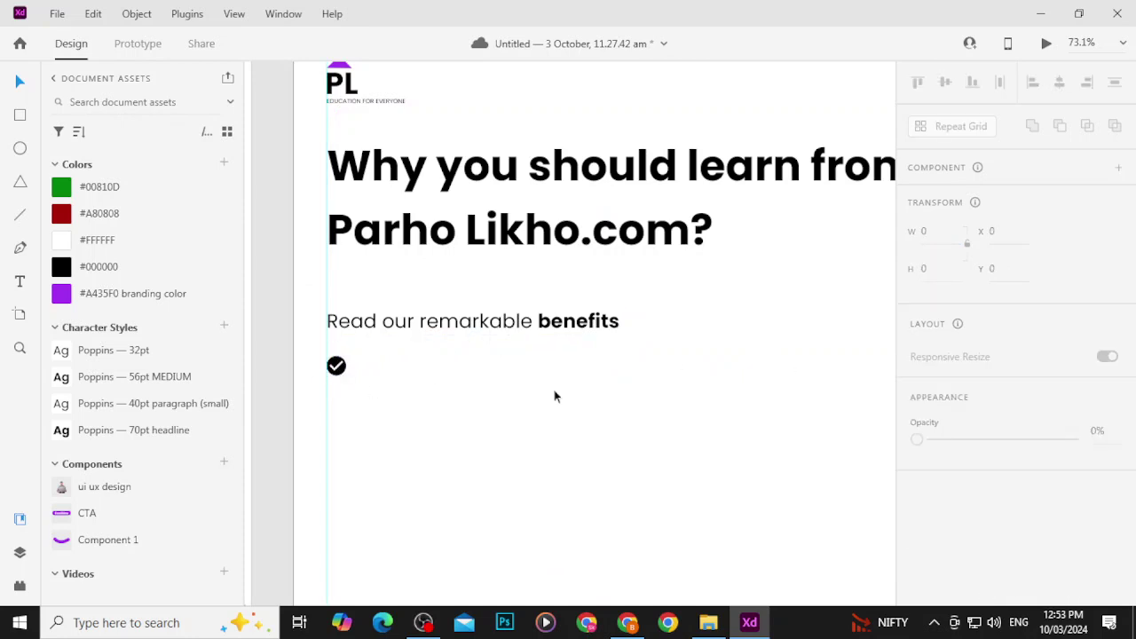
click(335, 366)
click(925, 232)
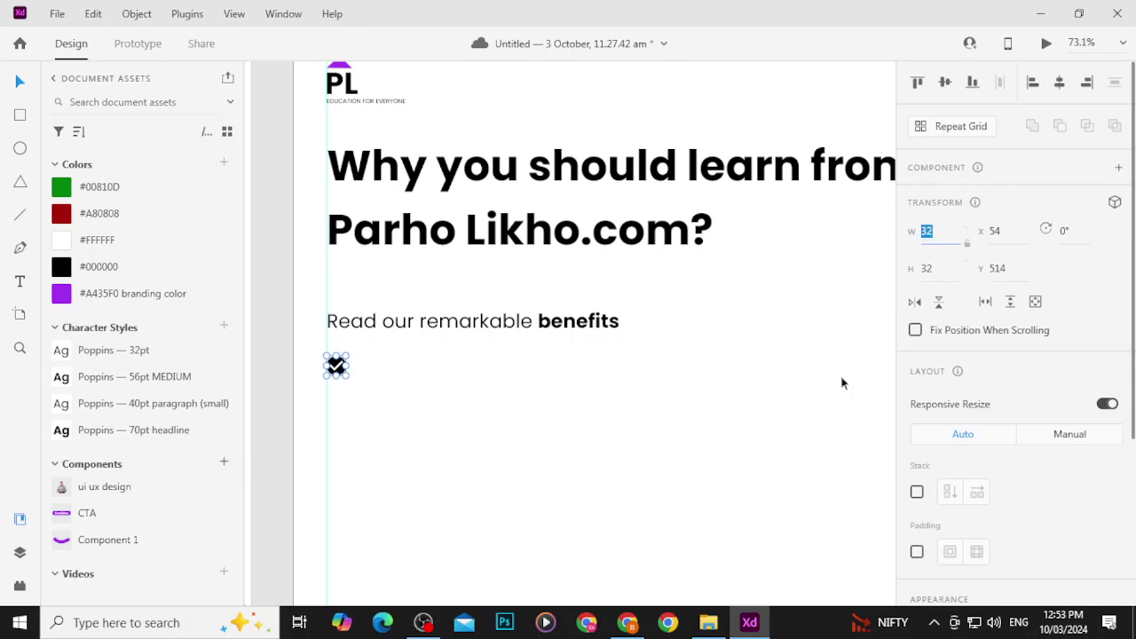
click(465, 332)
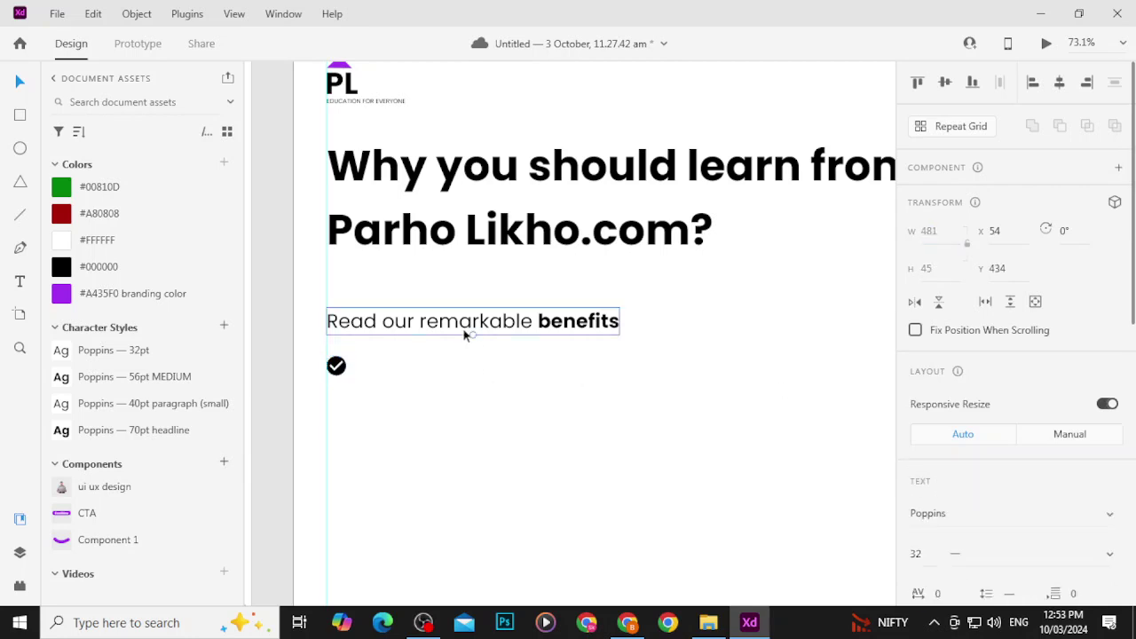
click(679, 319)
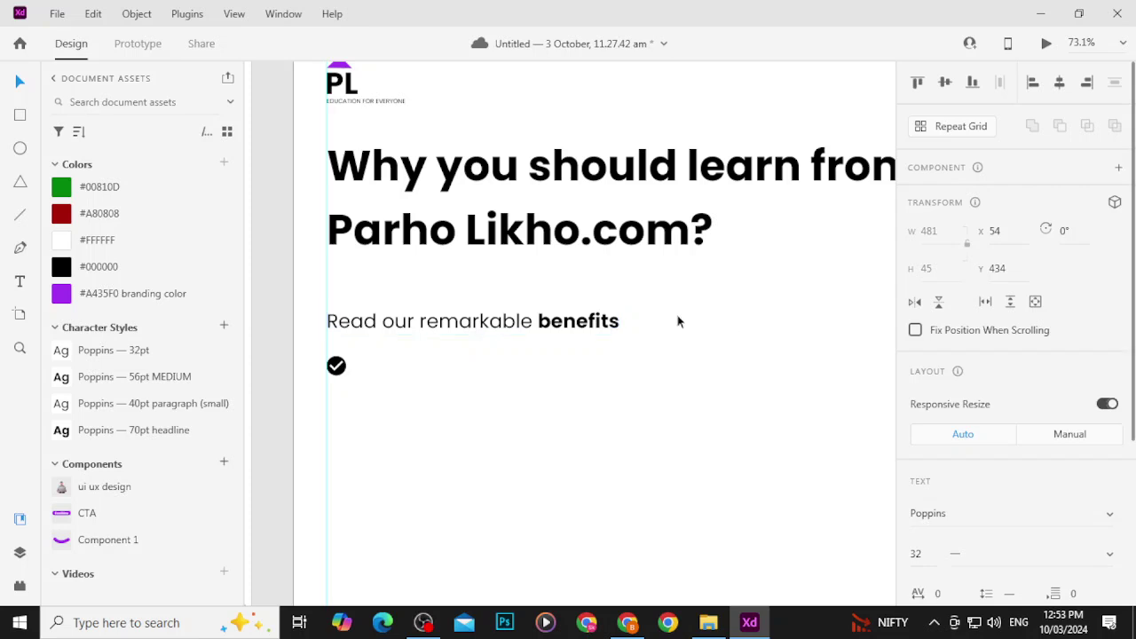
Step: Duplicate the benefits line beside the check icon and replace the copy's text with "Starting price 999 RS"
drag(380, 330, 421, 370)
double_click(421, 369)
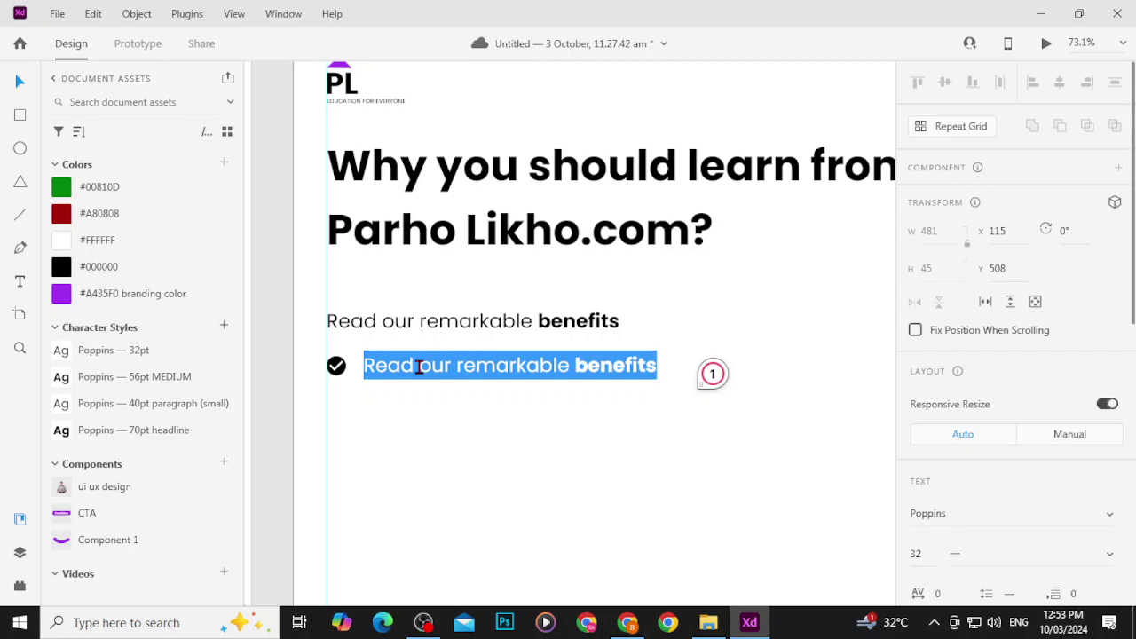
text(Star)
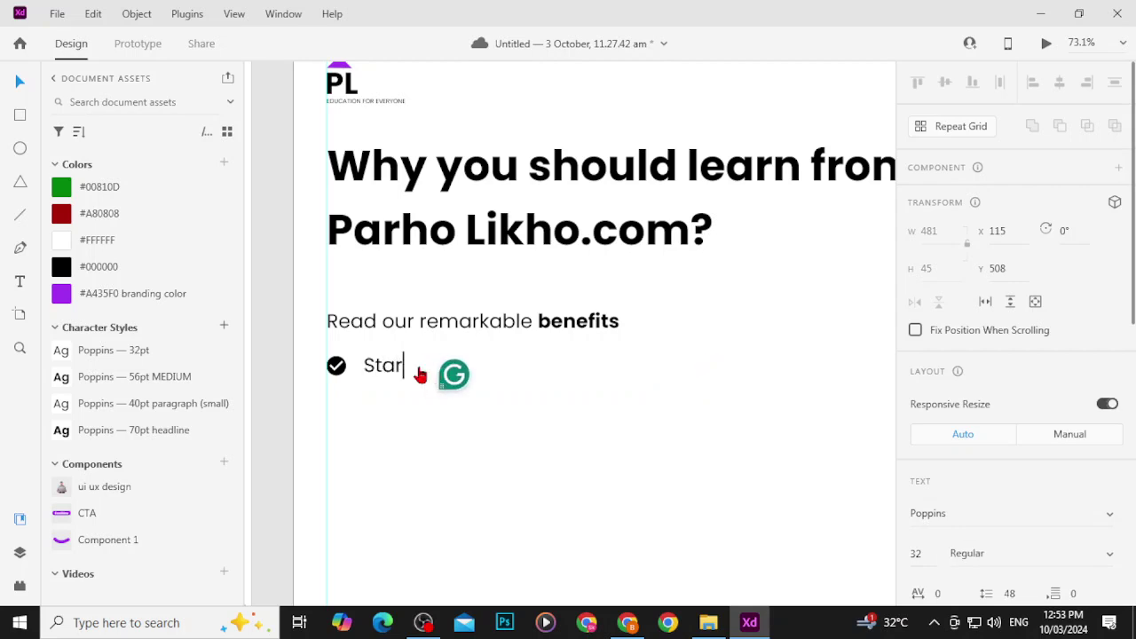
text(ting prt)
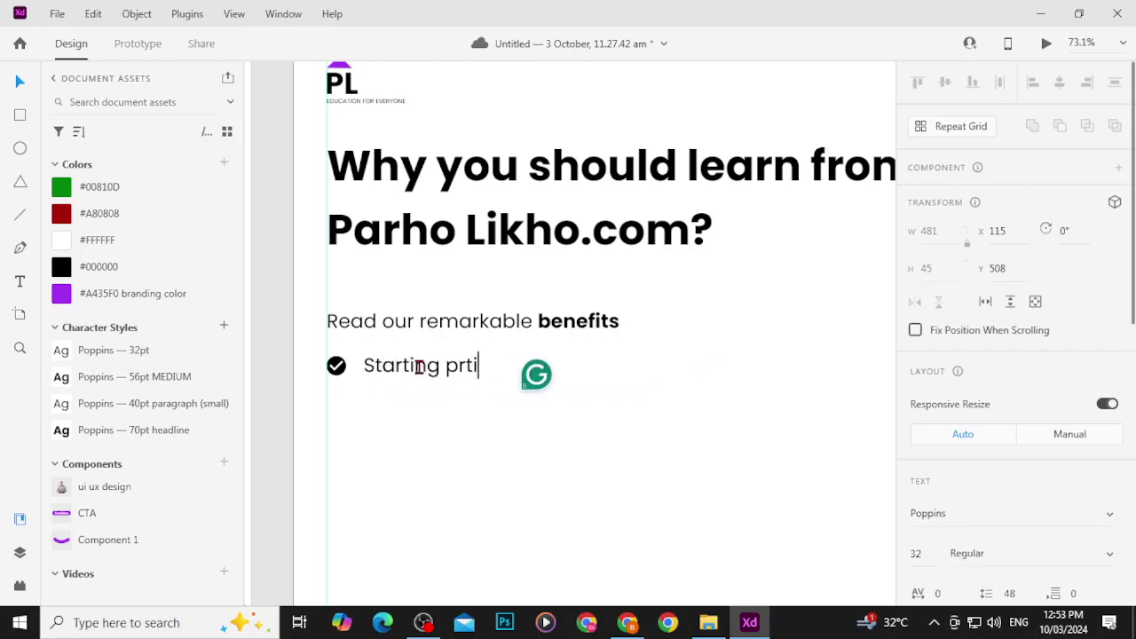
key(BackSpace)
text(ic)
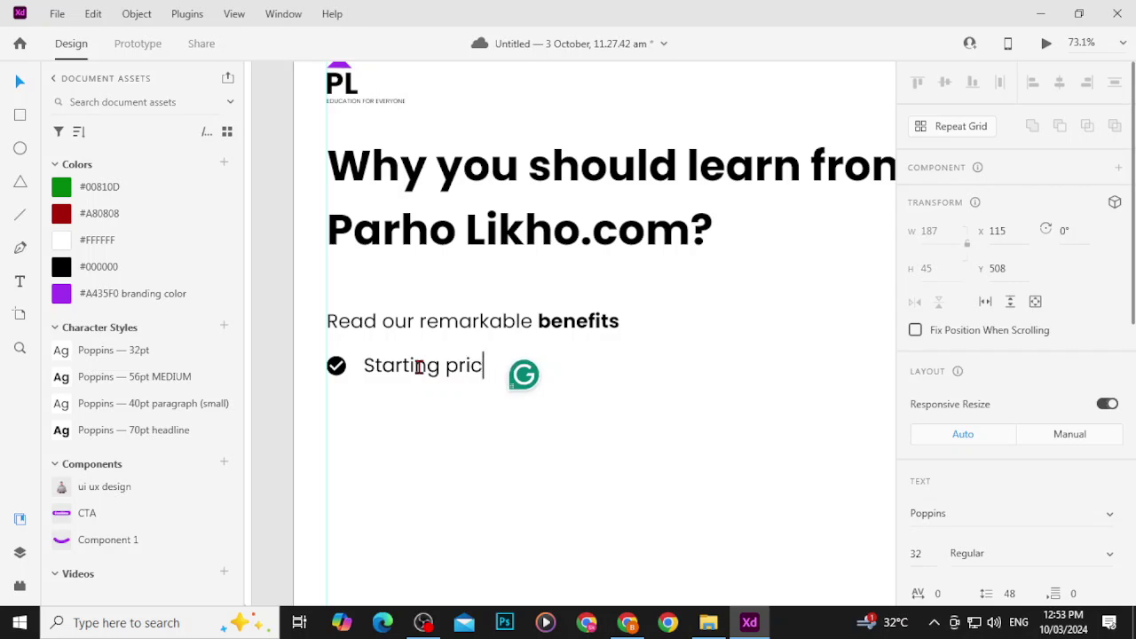
text(e 999 RS)
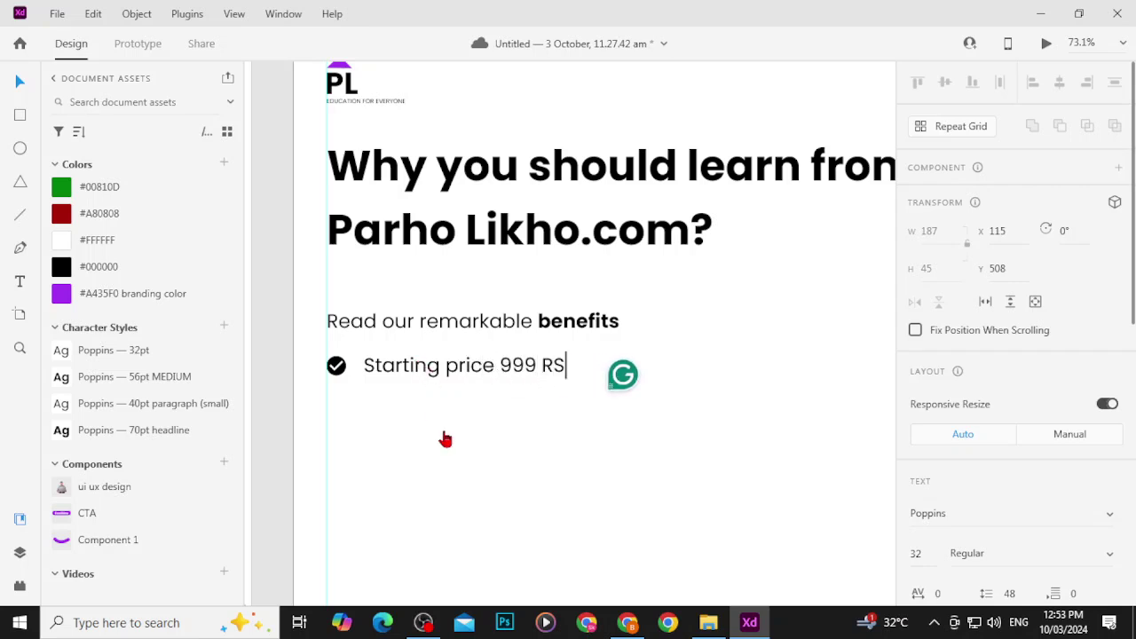
key(Escape)
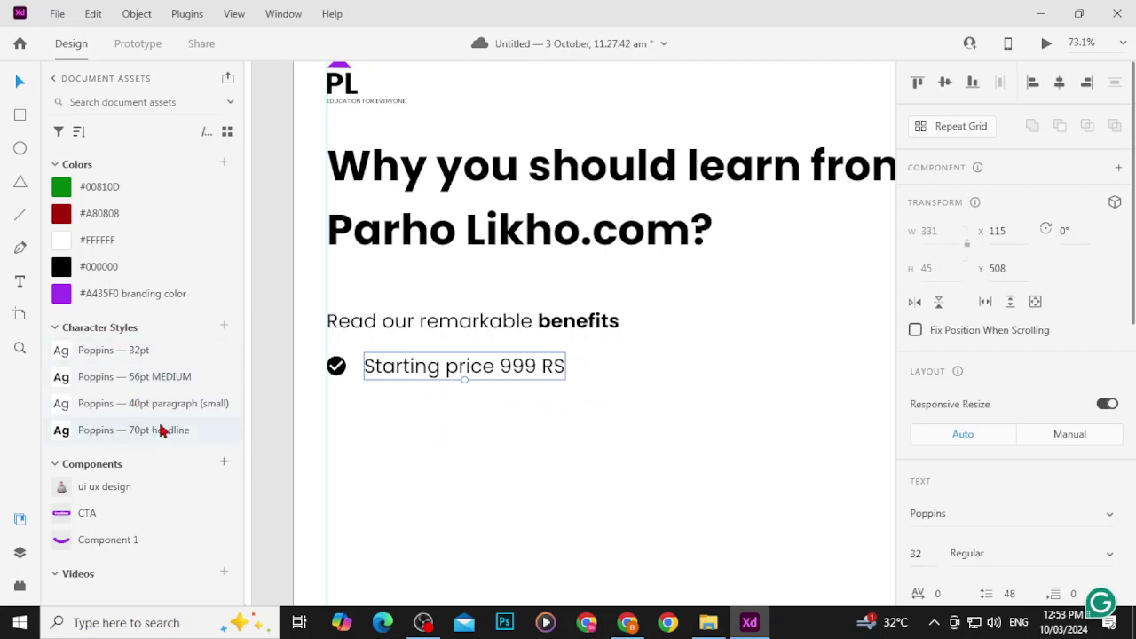
Step: Apply the Poppins 40pt paragraph (small) character style to the starting price text and lower it to Y 510
click(161, 388)
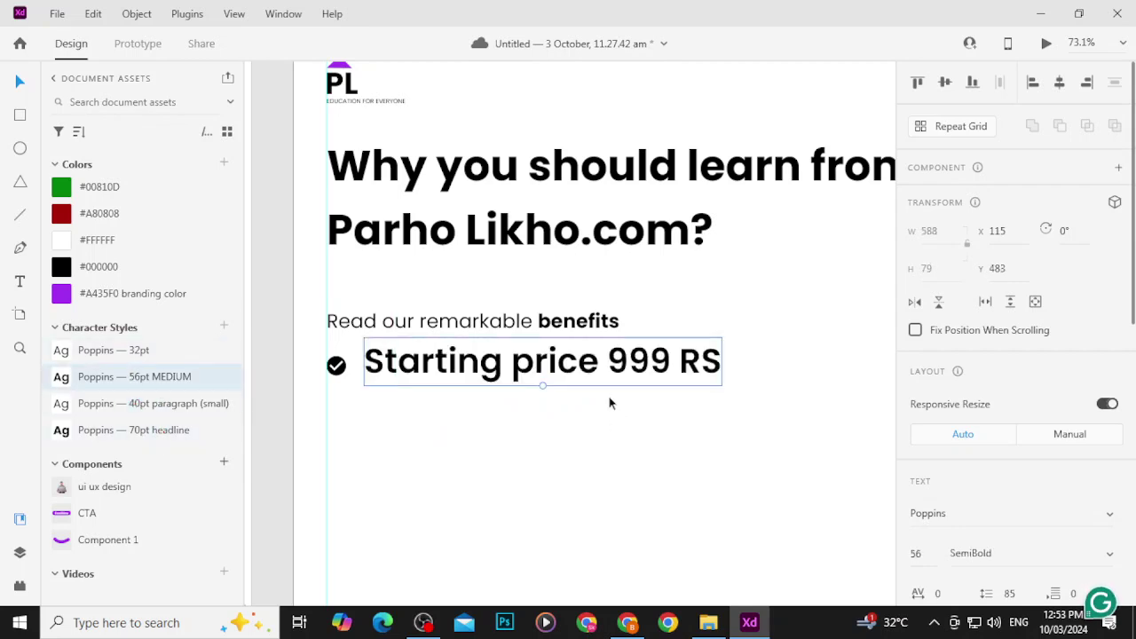
click(203, 410)
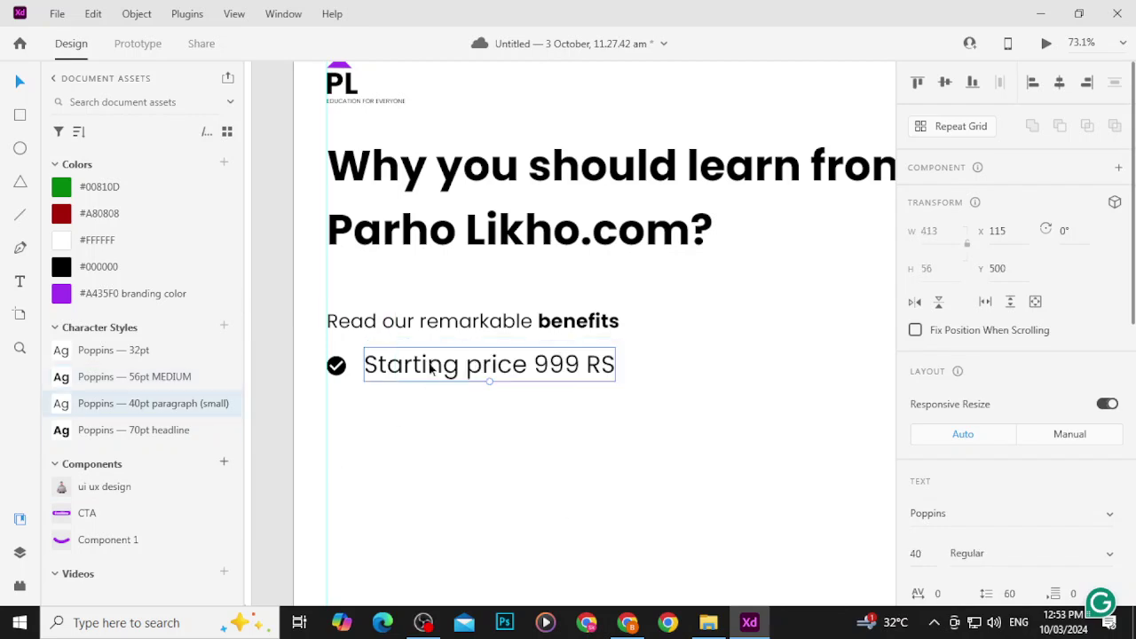
drag(429, 364, 426, 369)
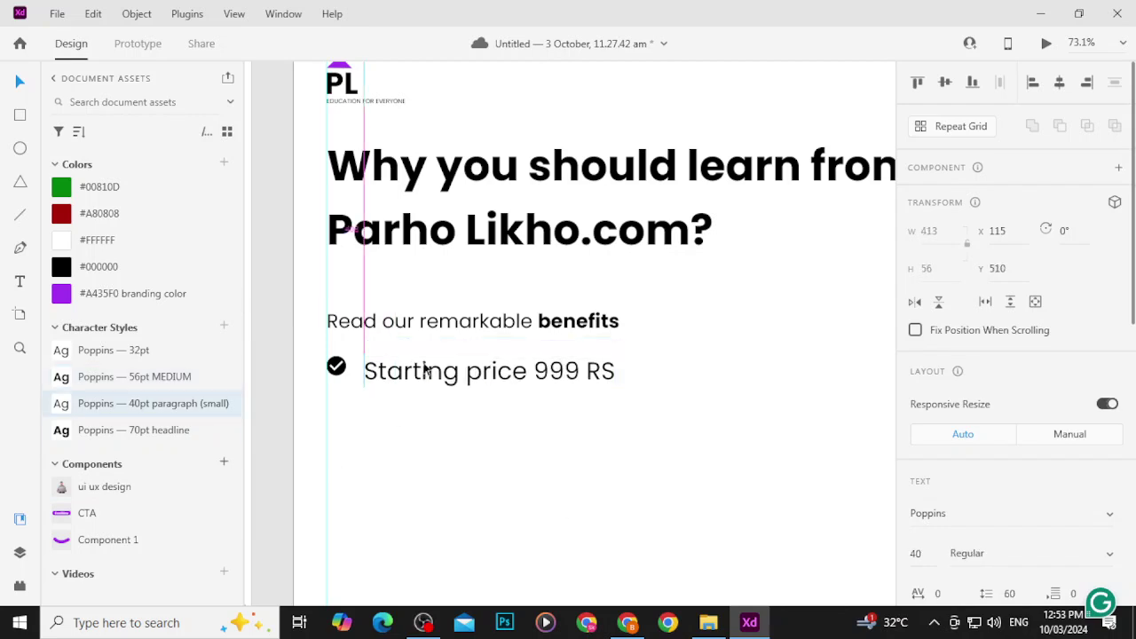
Step: Enlarge the check icon to about 38 × 38 and align it vertically to the middle of the starting price text
click(337, 365)
drag(336, 365, 341, 368)
scroll(355, 398, up, 10)
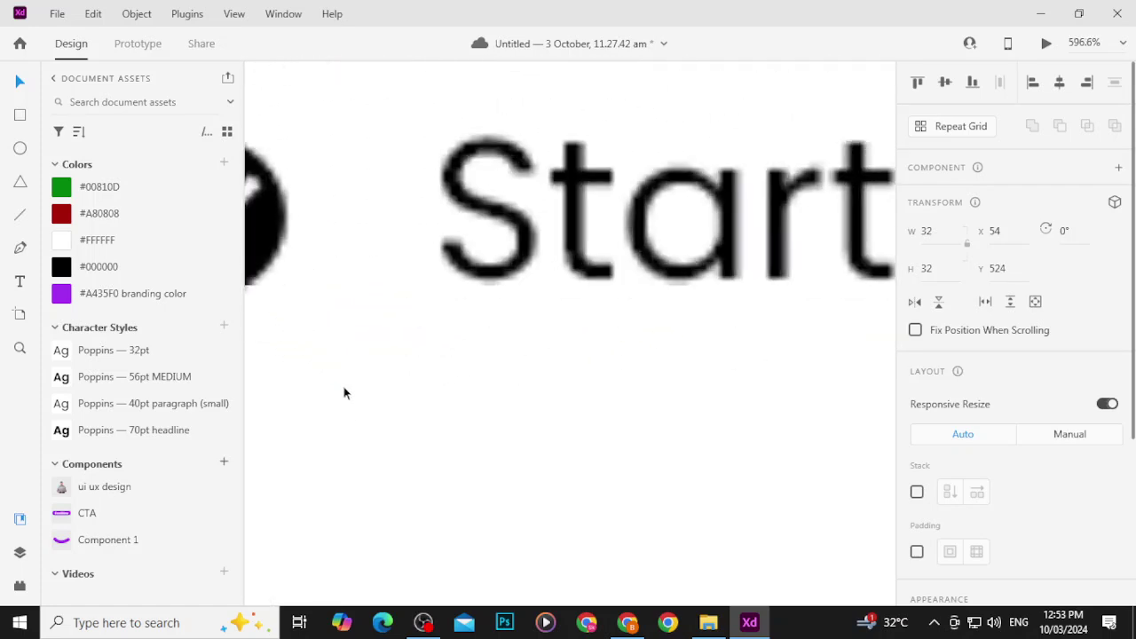
key(alt+space)
scroll(321, 331, down, 3)
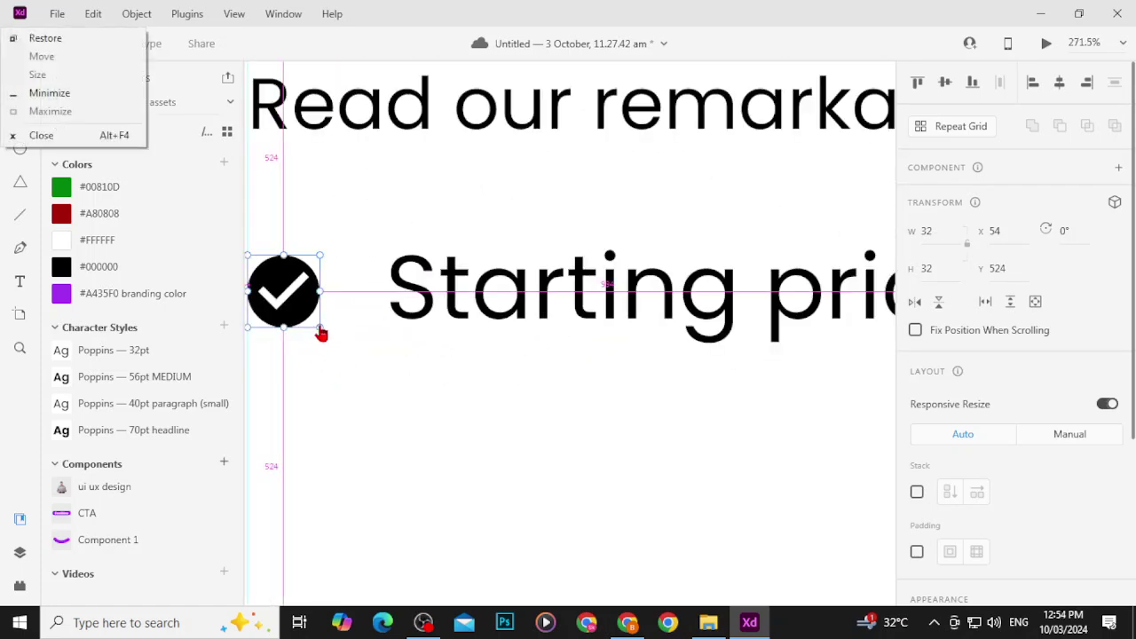
key(Escape)
mouse_move(320, 328)
mouse_down()
mouse_move(329, 337)
mouse_move(312, 318)
mouse_up()
shift+click(523, 304)
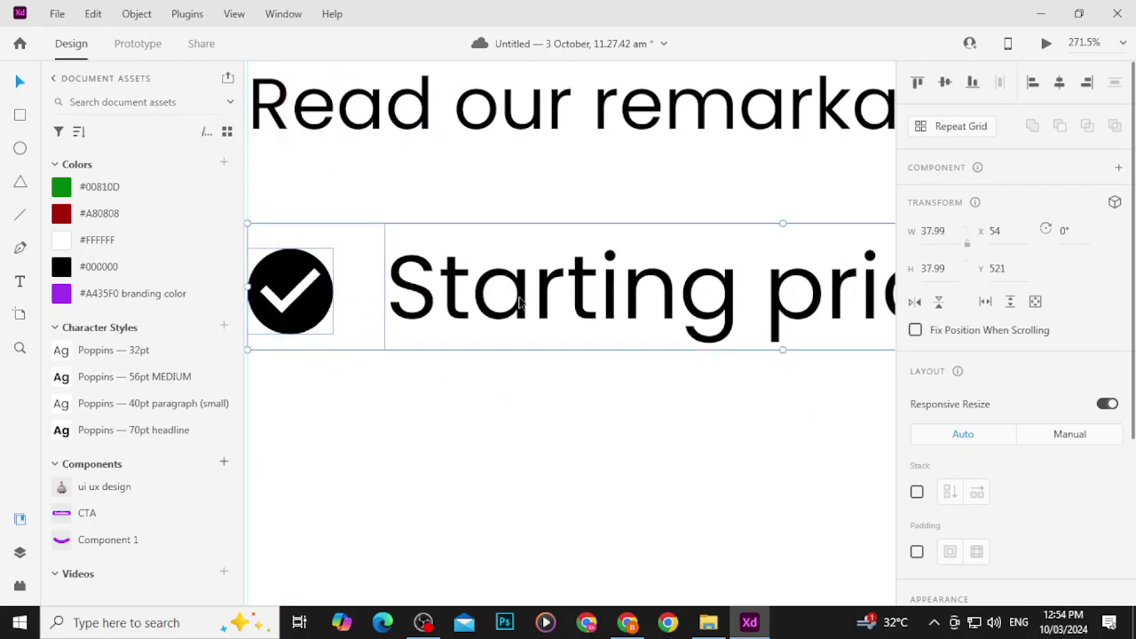
click(946, 82)
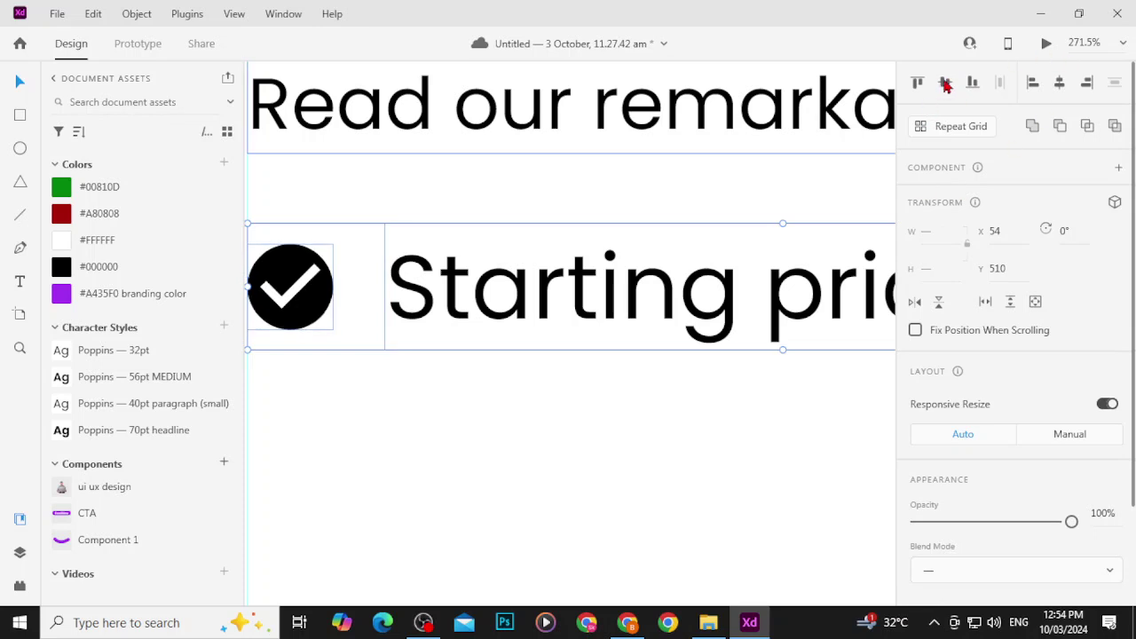
Step: Move the starting price text to X 112, leaving a 20 px gap after the check icon
click(647, 489)
scroll(595, 443, down, 5)
click(548, 373)
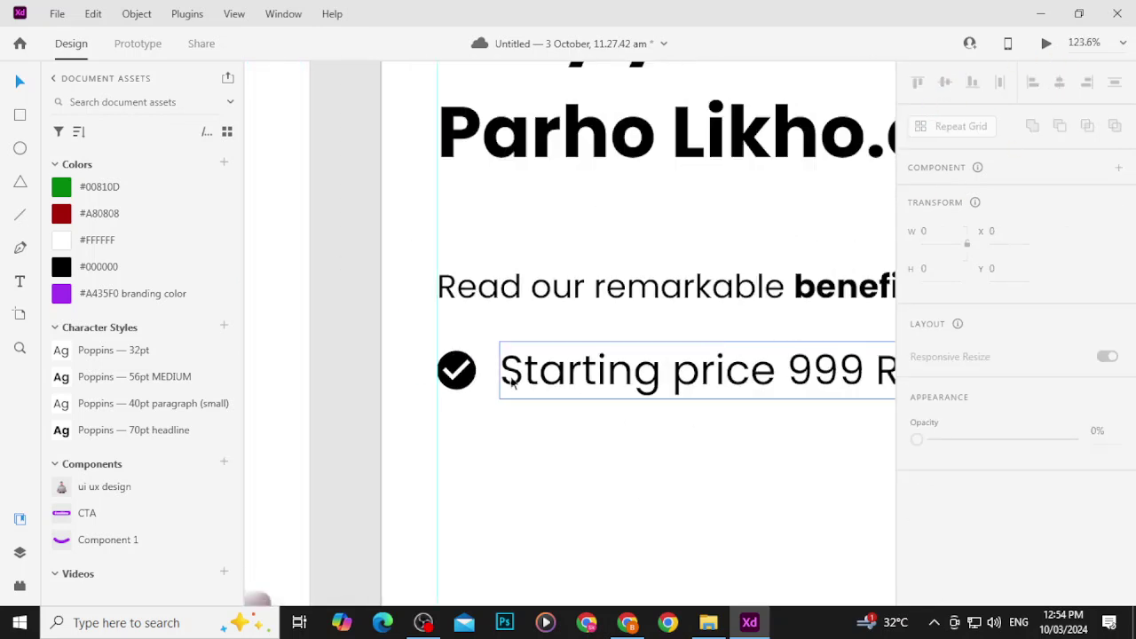
drag(548, 374, 511, 382)
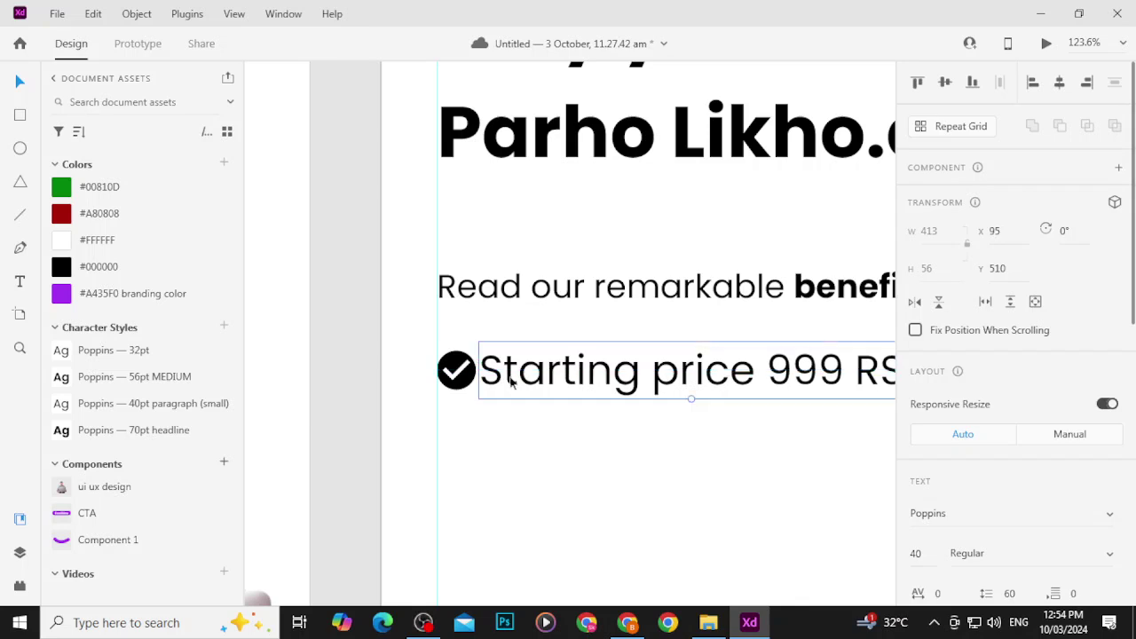
key(shift+Right)
key(shift+Right)
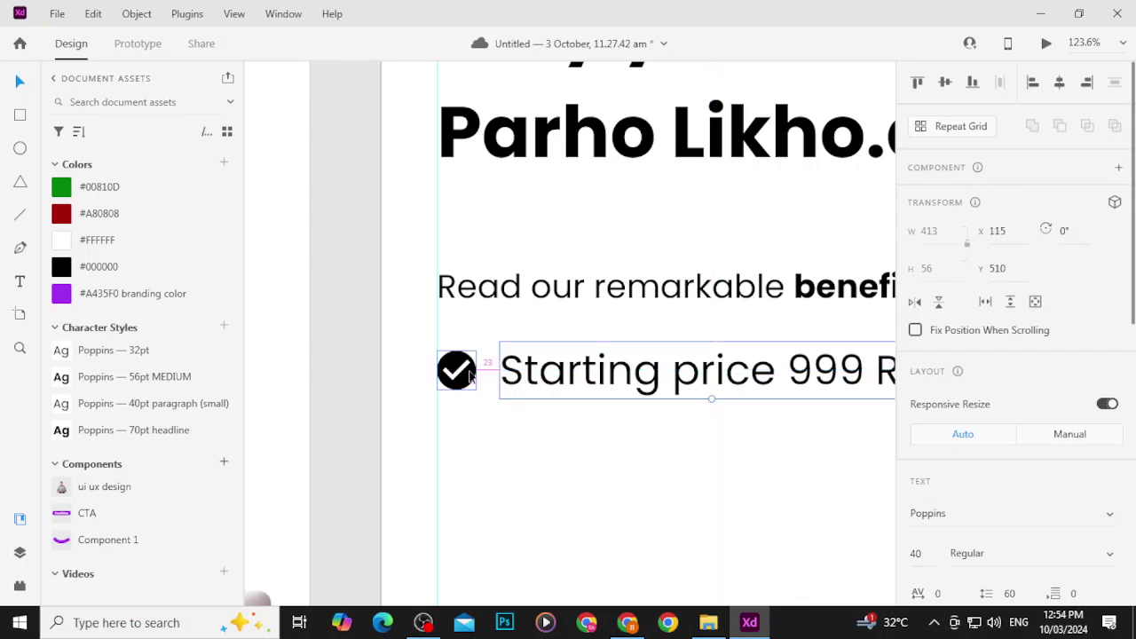
key(Left)
key(Left)
key(Left)
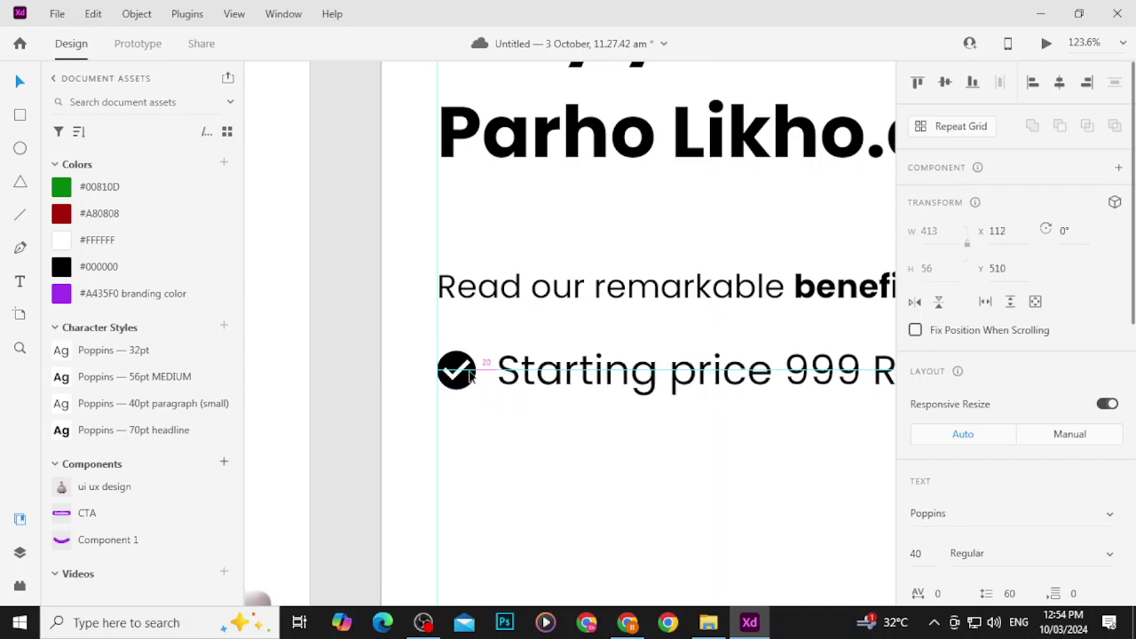
click(489, 489)
scroll(489, 489, down, 5)
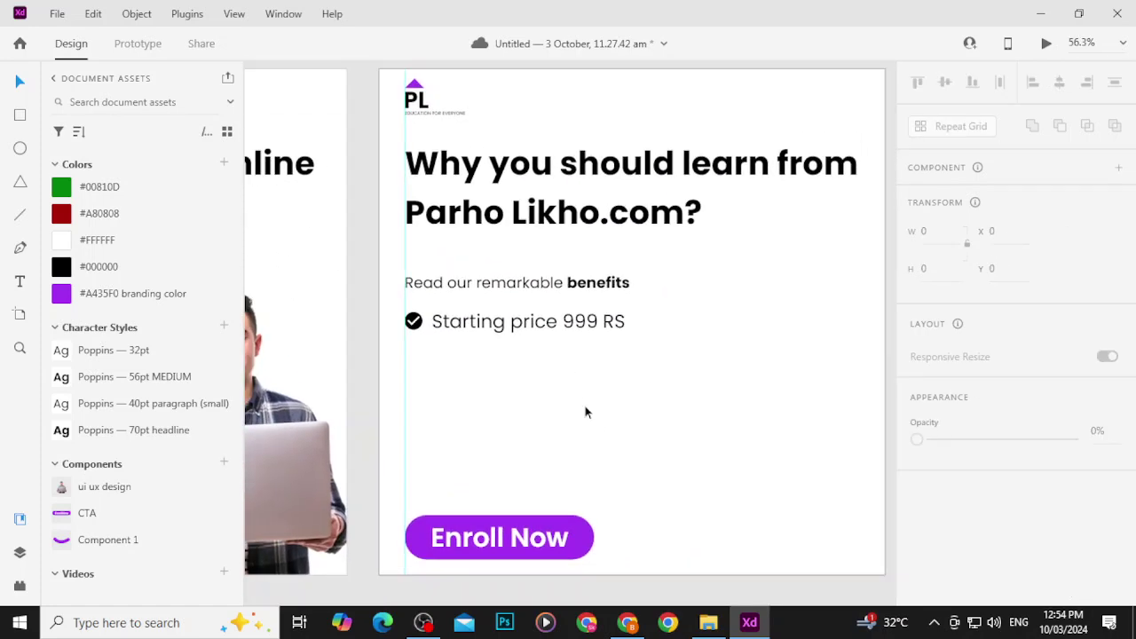
Step: Set the font size of the "Read our remarkable benefits" line to 28
click(599, 287)
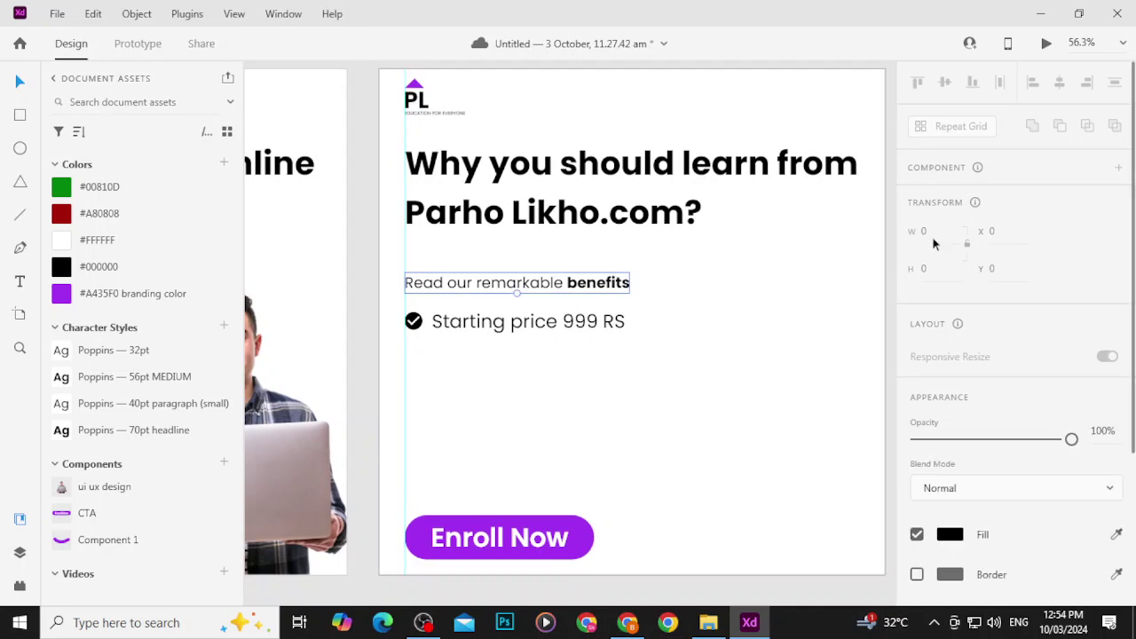
scroll(943, 417, down, 4)
click(913, 232)
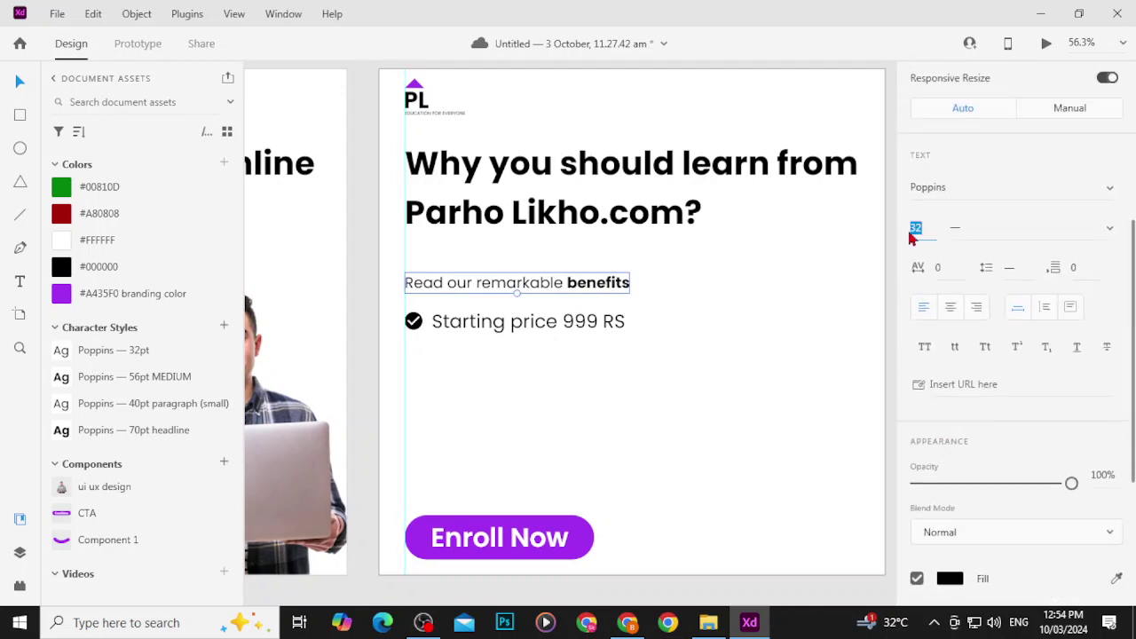
text(28)
key(Return)
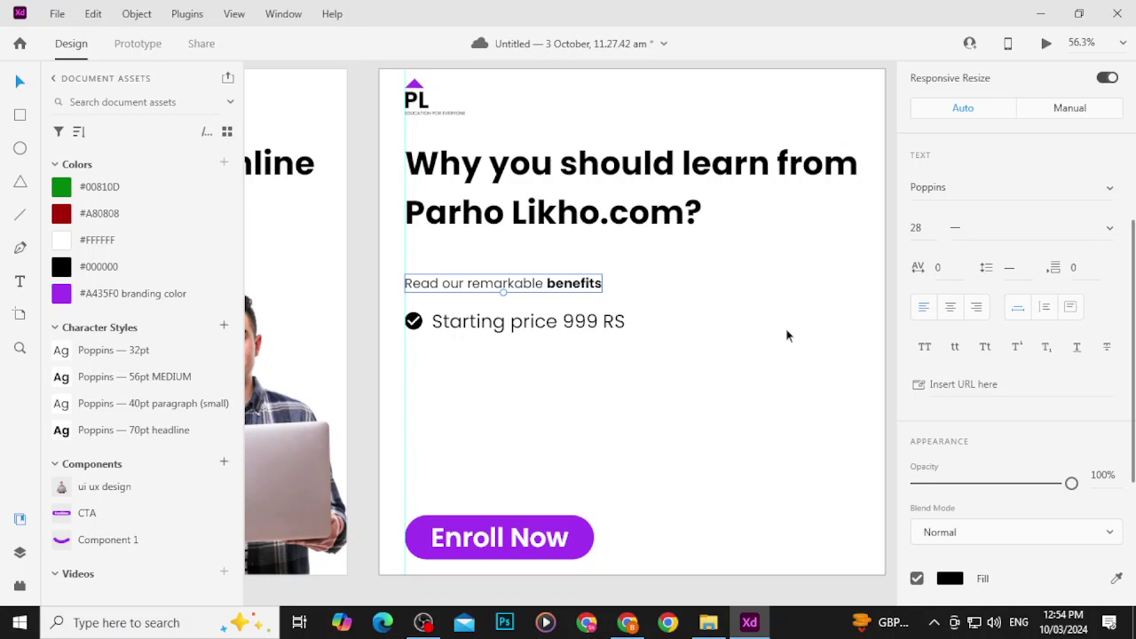
Step: Nudge the "Read our remarkable benefits" line down closer to the check-marked item and save the document
key(Down)
key(Down)
key(Down)
key(Down)
key(Down)
key(Down)
key(Down)
key(Down)
key(Down)
key(Down)
key(Down)
key(Down)
key(Down)
key(Down)
key(Down)
key(Down)
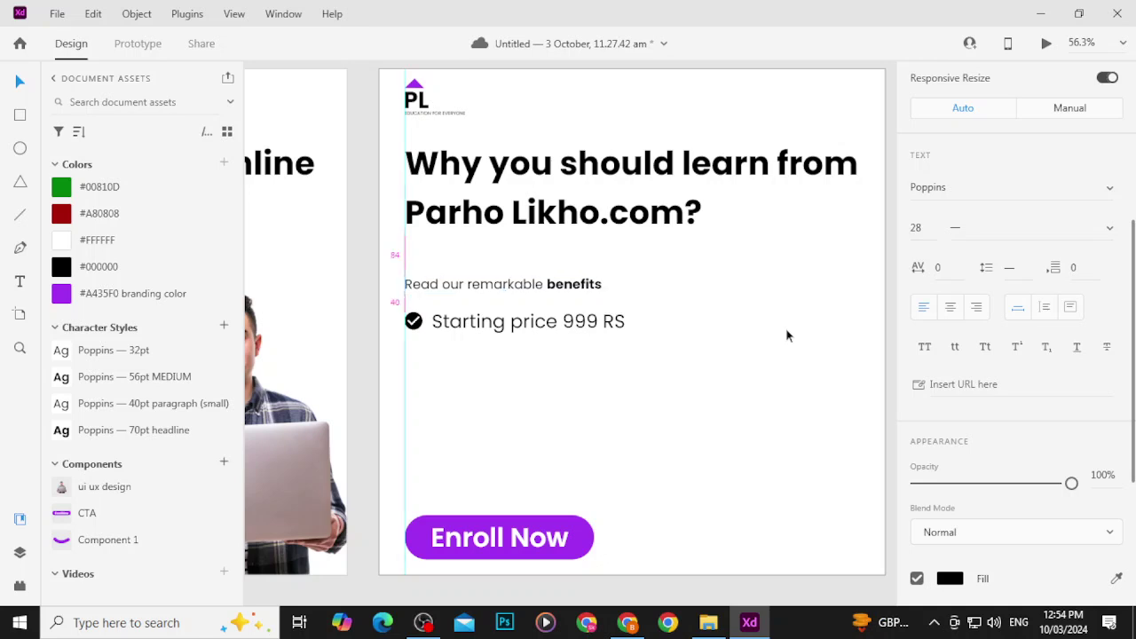
click(546, 369)
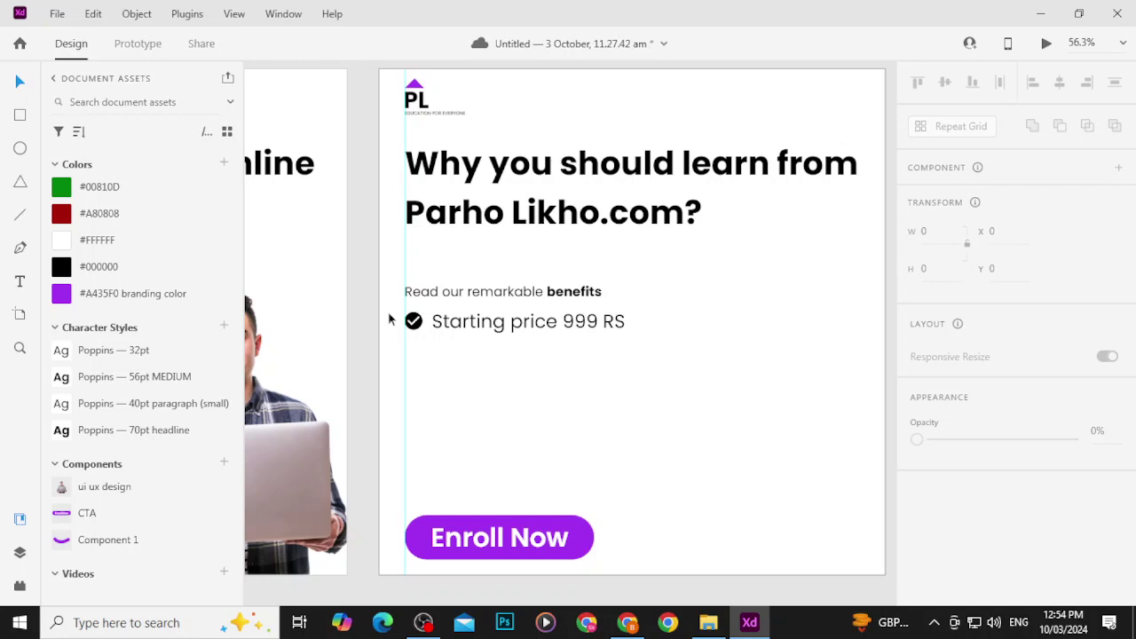
key(ctrl+s)
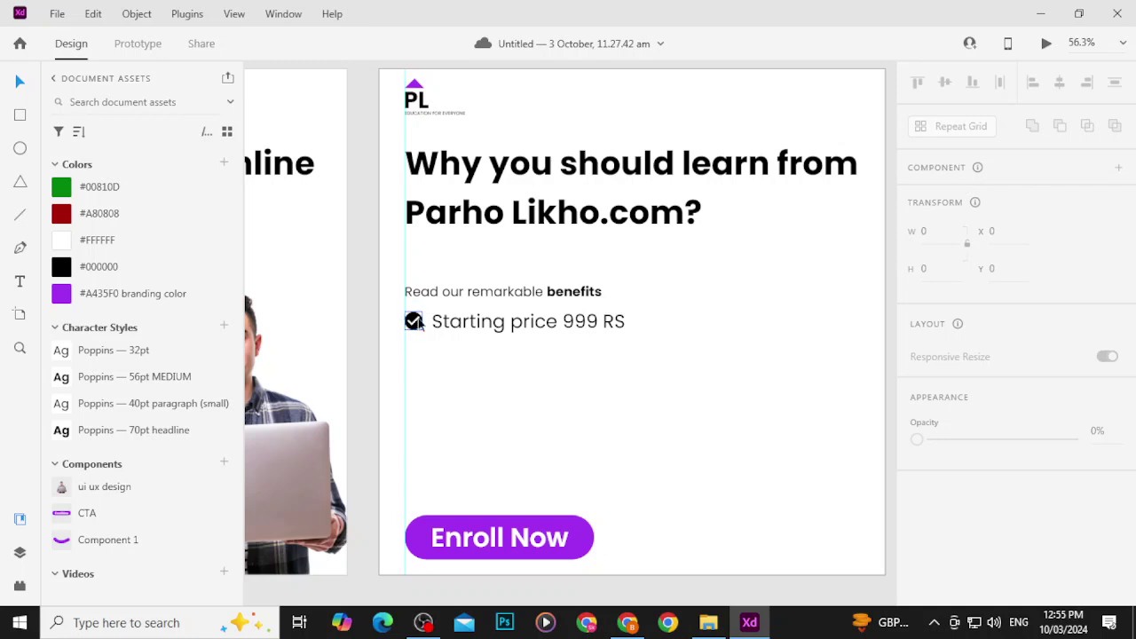
Step: Group the check icon with its text and use Repeat Grid to make five rows with about 12 px between them
click(482, 332)
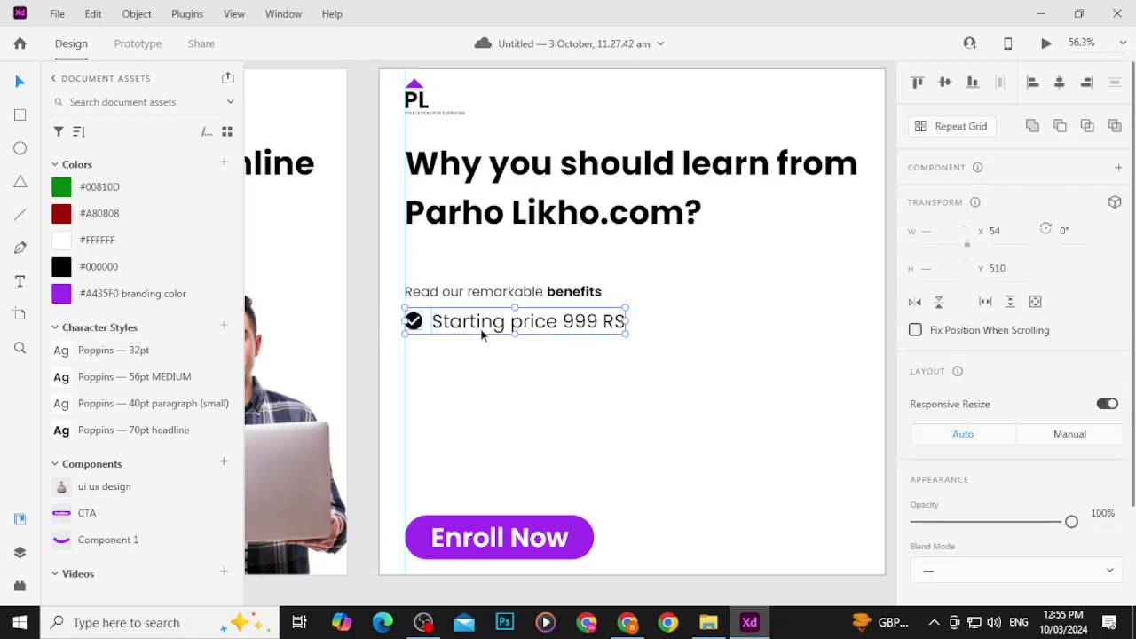
key(ctrl+g)
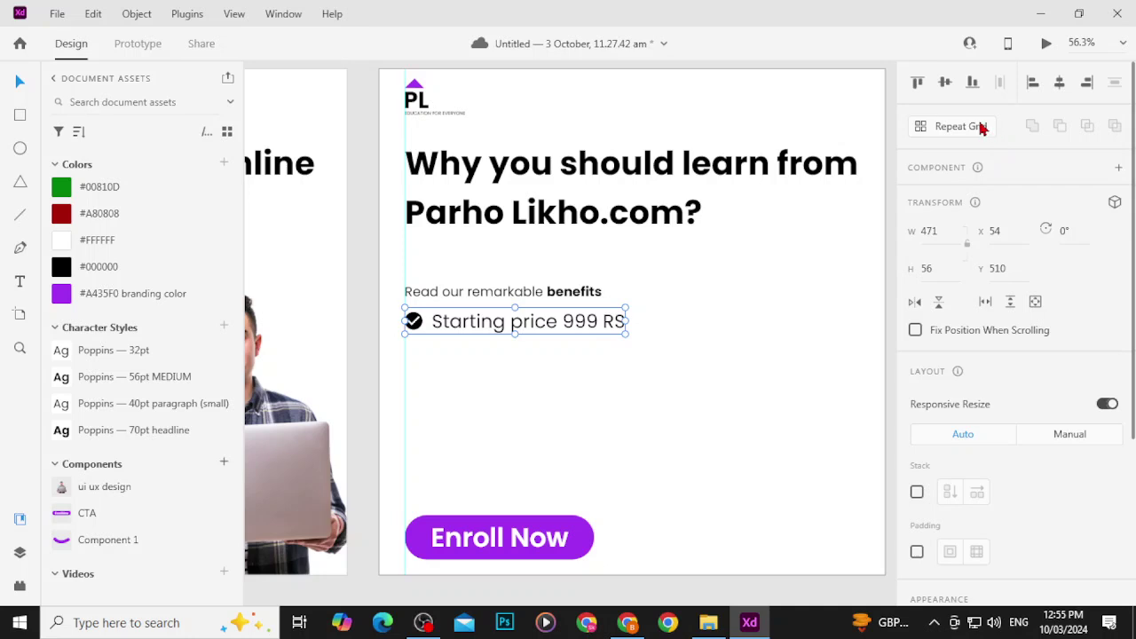
click(981, 128)
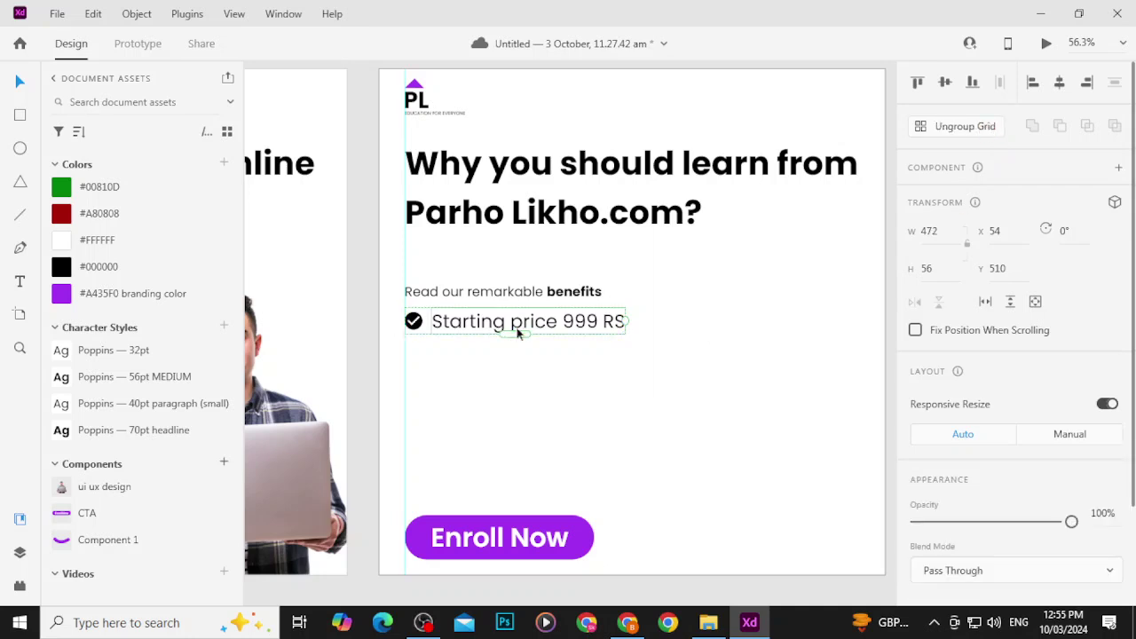
drag(519, 332, 515, 471)
drag(506, 378, 506, 367)
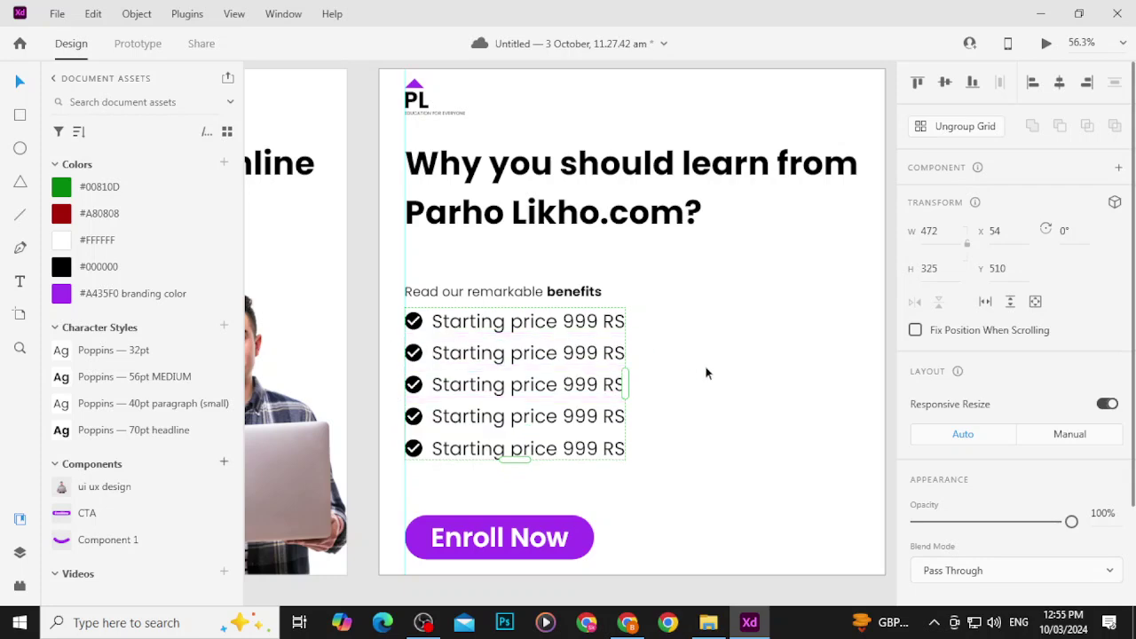
Step: Extend the repeat grid's lower edge to enclose the whole last row, and ungroup the grid
scroll(497, 461, up, 10)
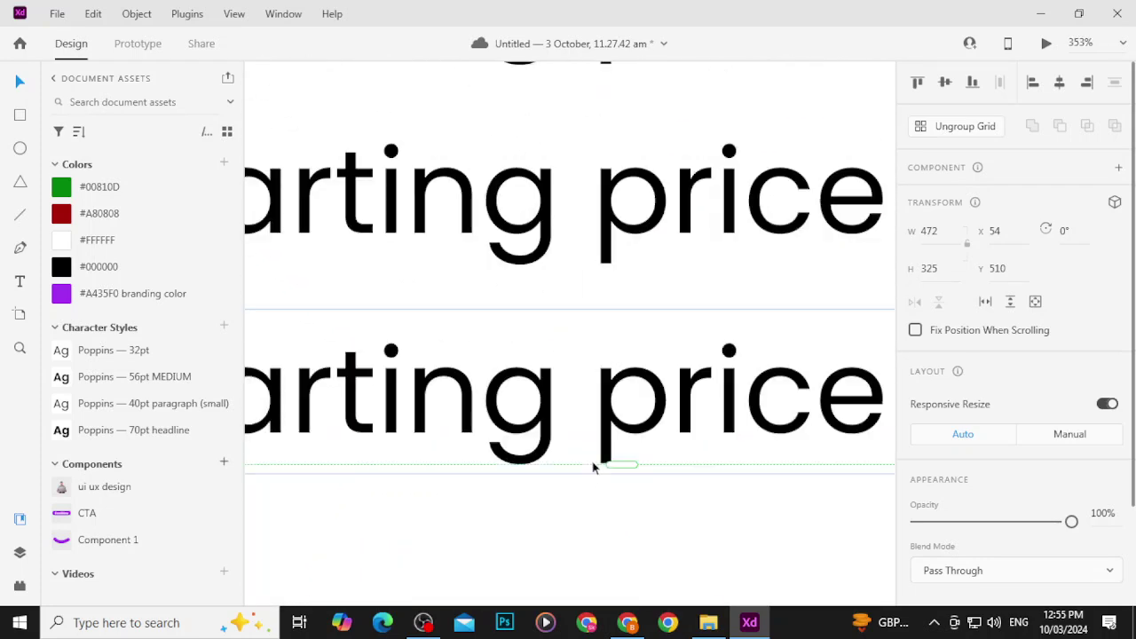
drag(622, 464, 622, 470)
scroll(609, 488, down, 7)
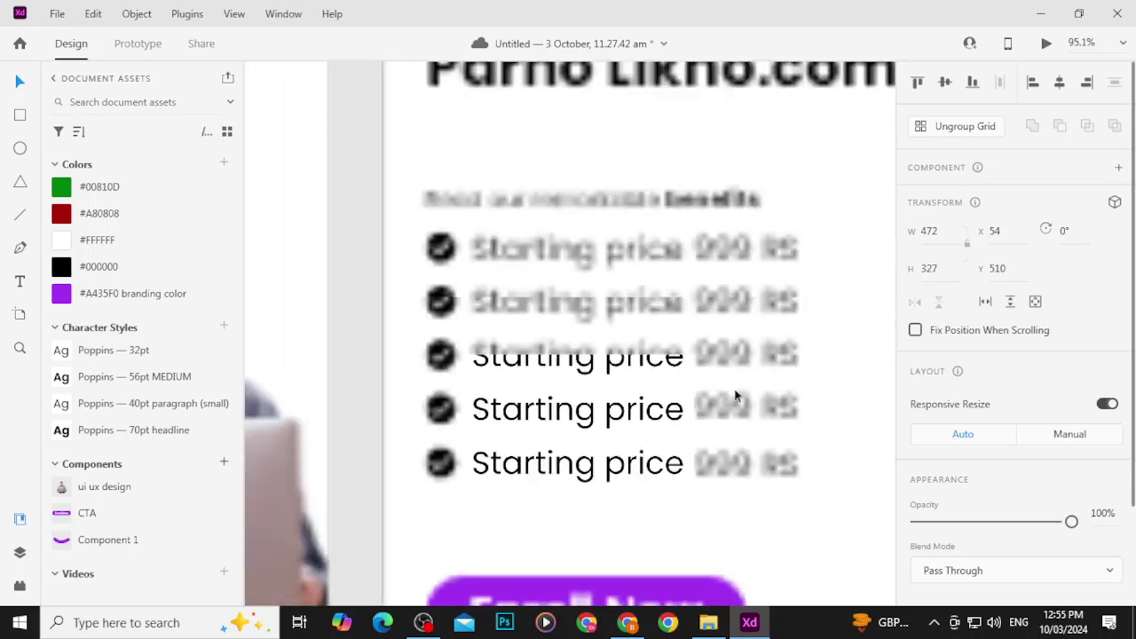
click(976, 126)
click(858, 234)
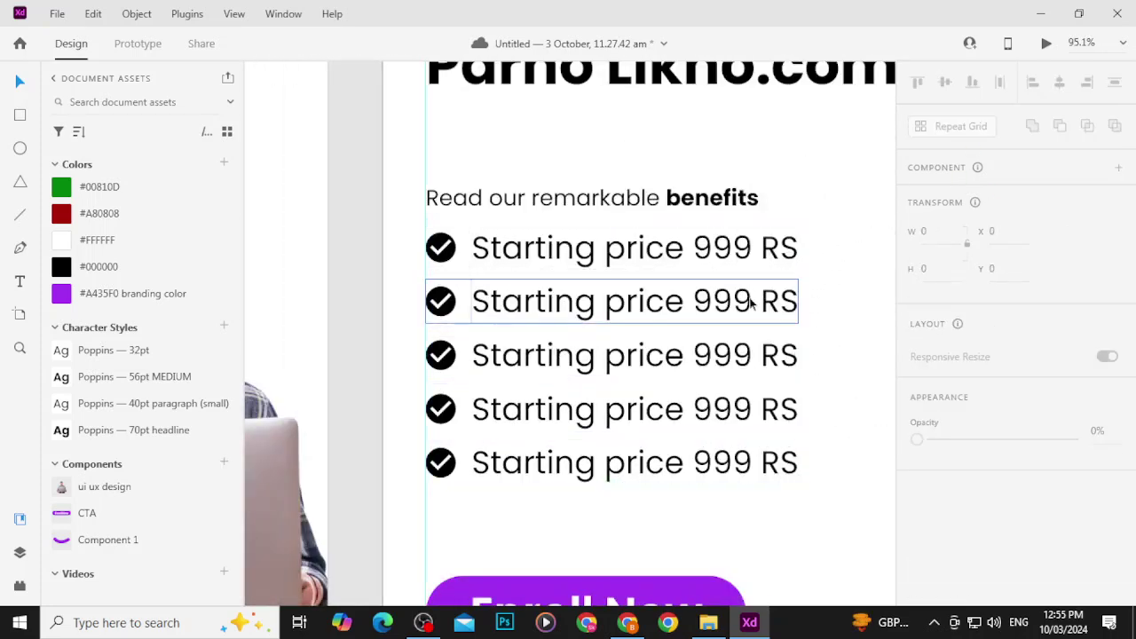
Step: Replace the text of the second checklist row with "Learn at self pace"
click(724, 303)
double_click(723, 304)
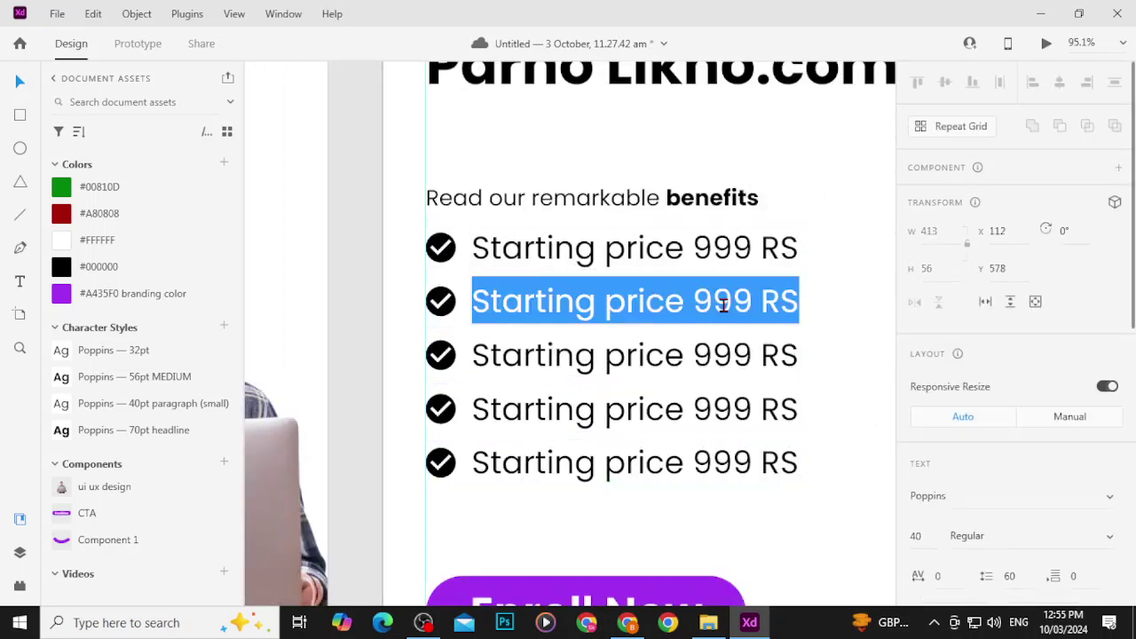
text(Learn at )
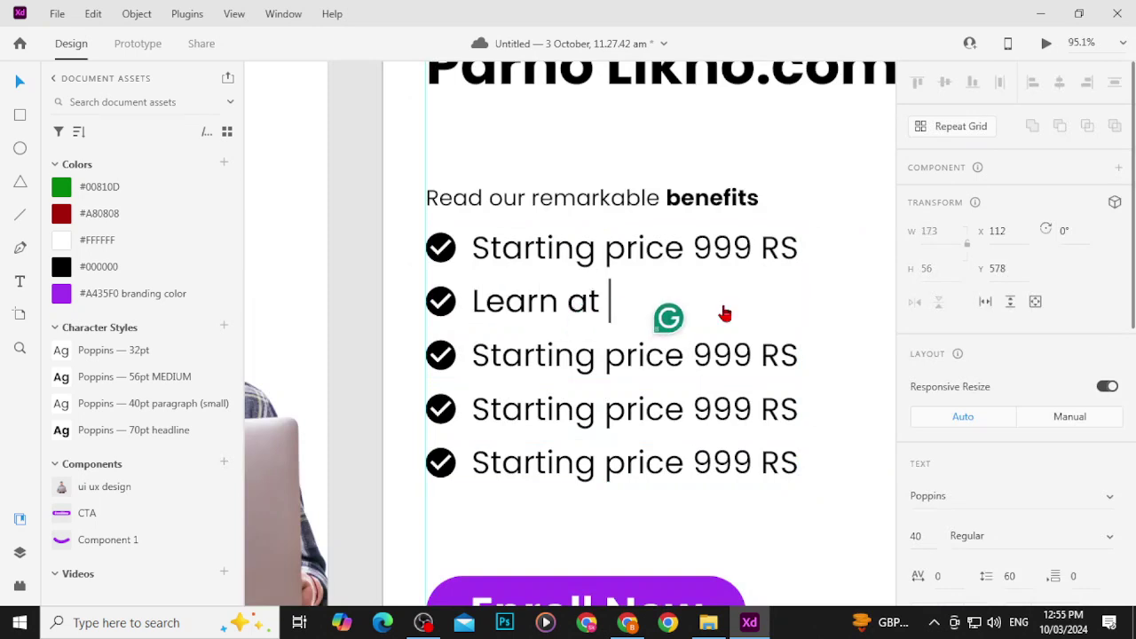
text(self pace)
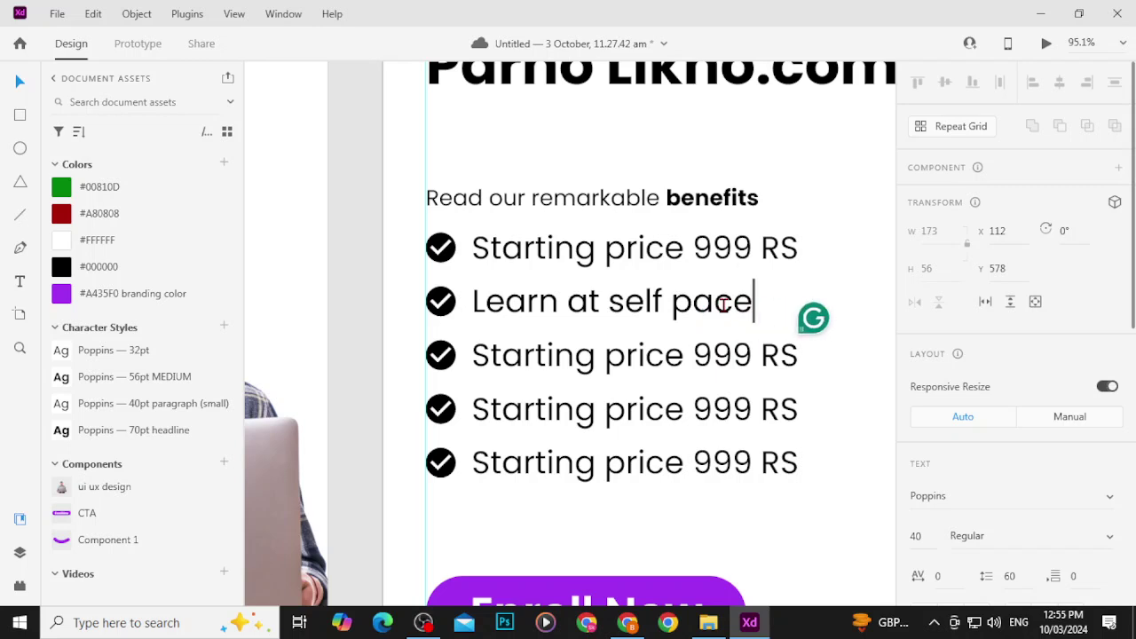
key(Escape)
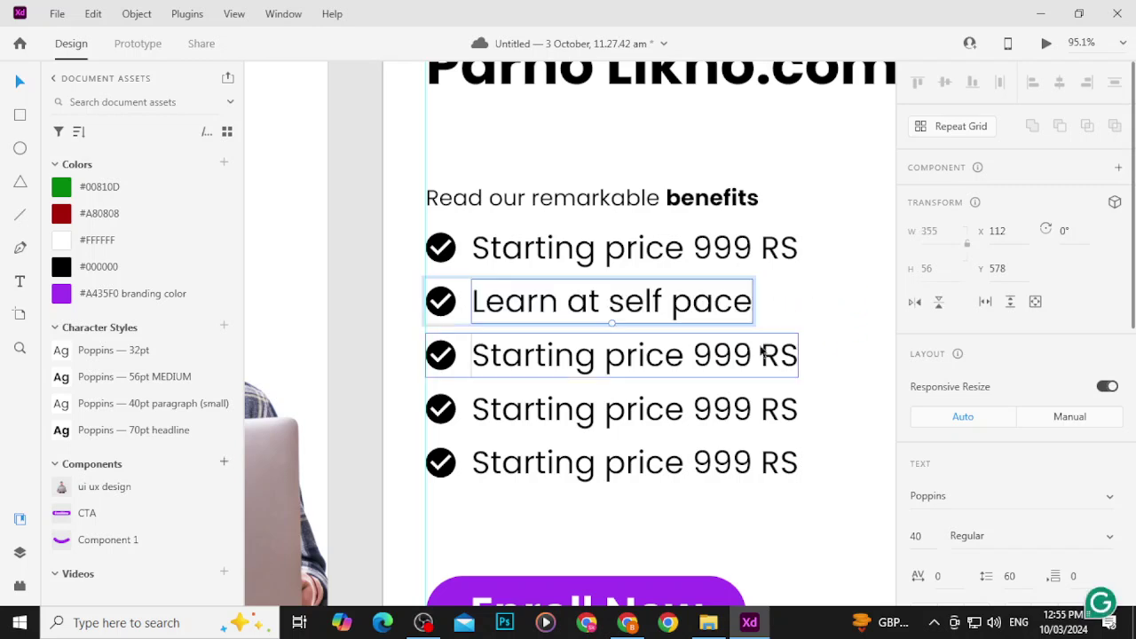
Step: Replace the text of the third checklist row with "No Convince issue"
click(761, 353)
double_click(761, 350)
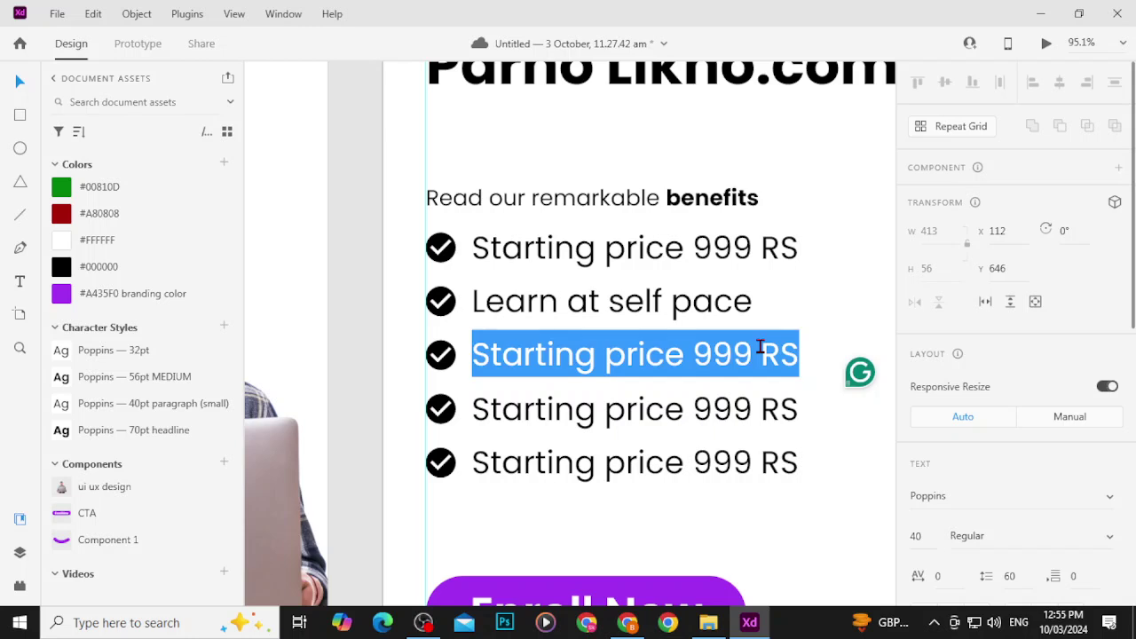
text(No )
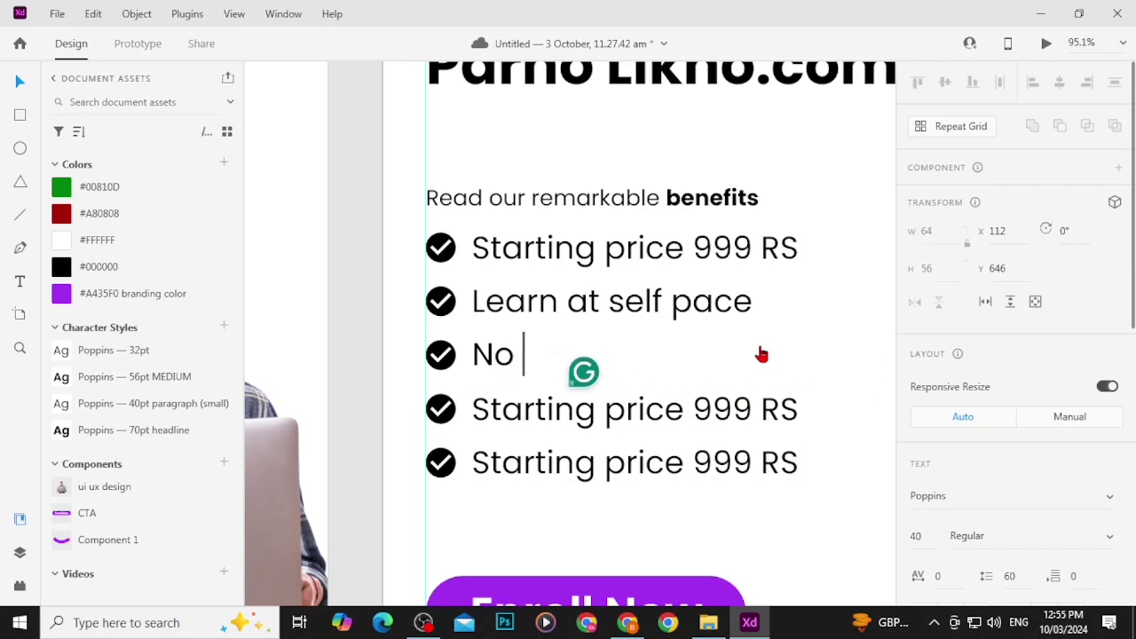
text(Co)
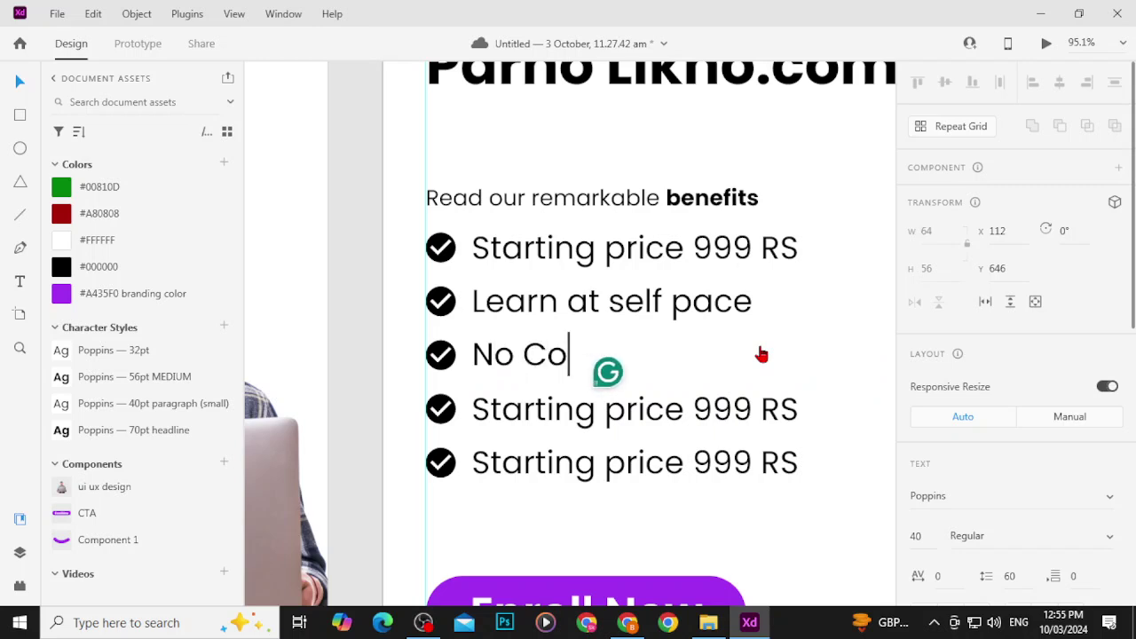
text(nvince is)
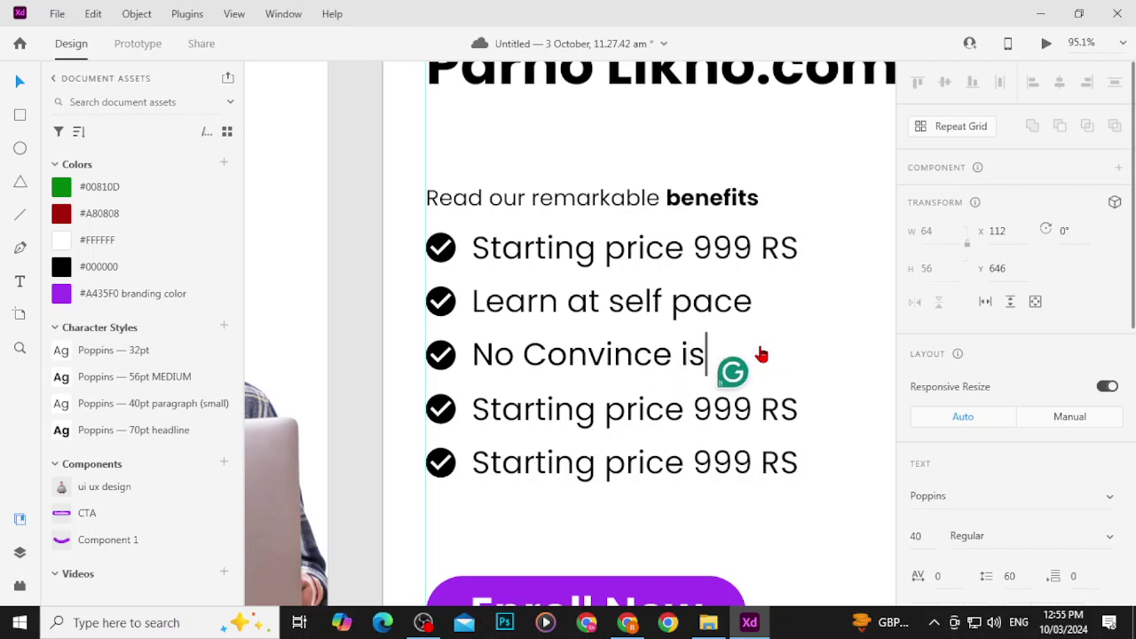
text(sue)
key(Escape)
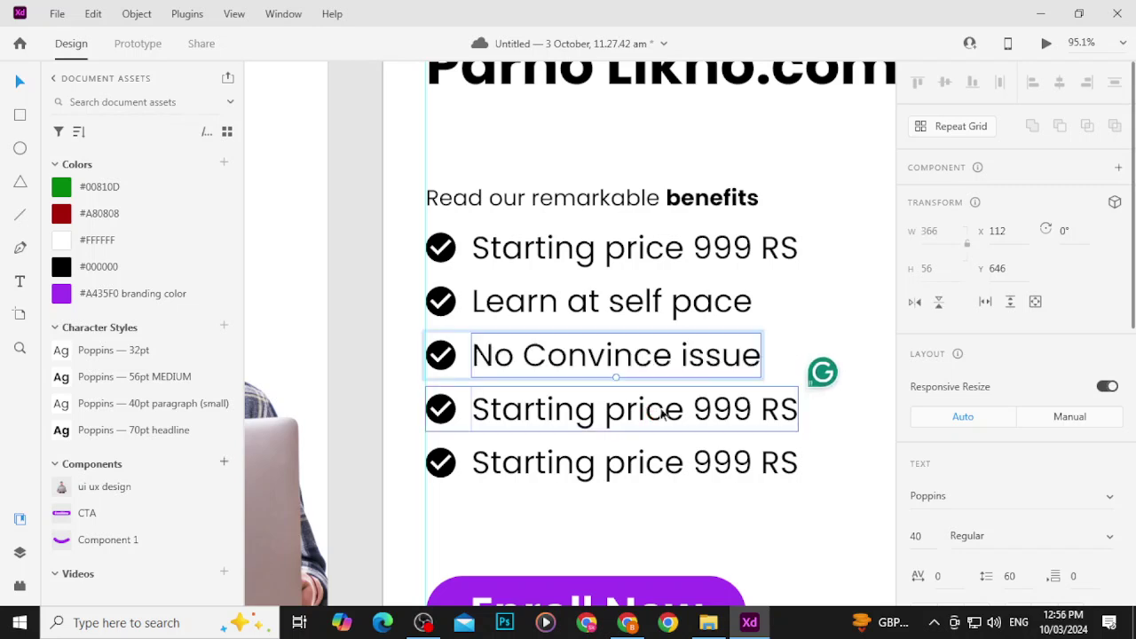
Step: Replace the text of the fourth checklist row with "Free Industry Certificate"
click(662, 414)
double_click(661, 411)
double_click(661, 409)
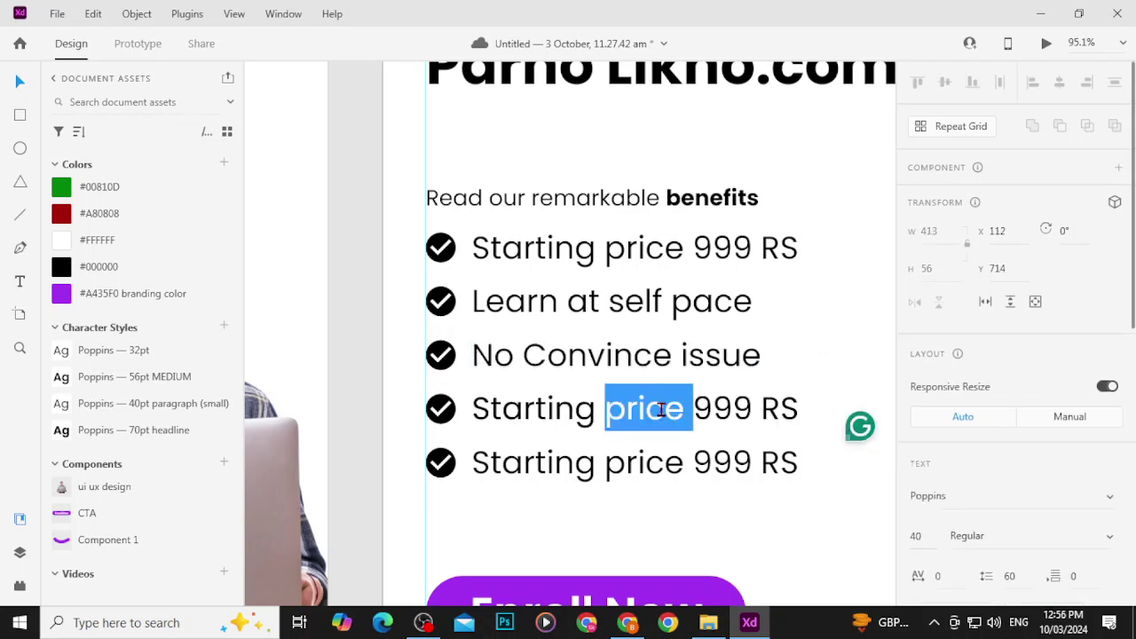
triple_click(661, 410)
text(Free )
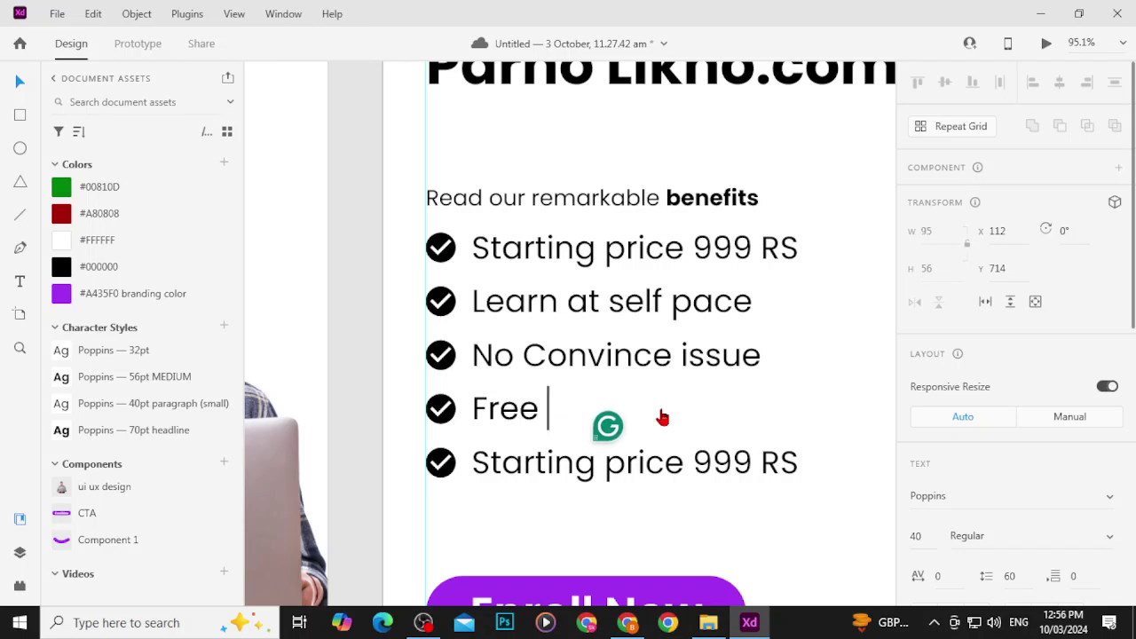
text(Indu)
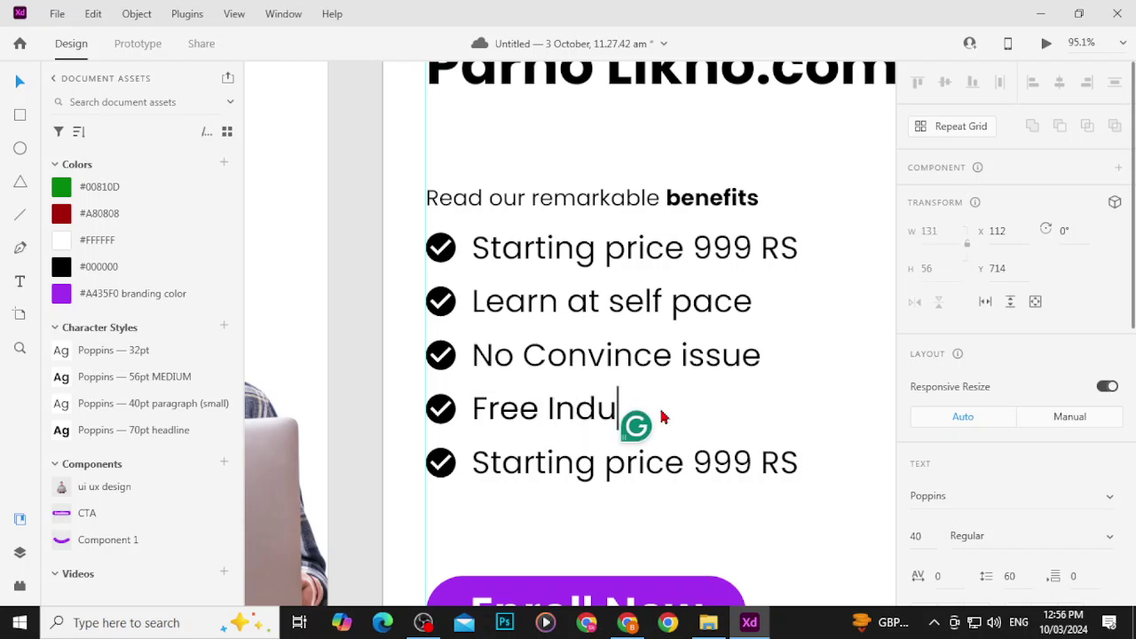
text(stry Cer)
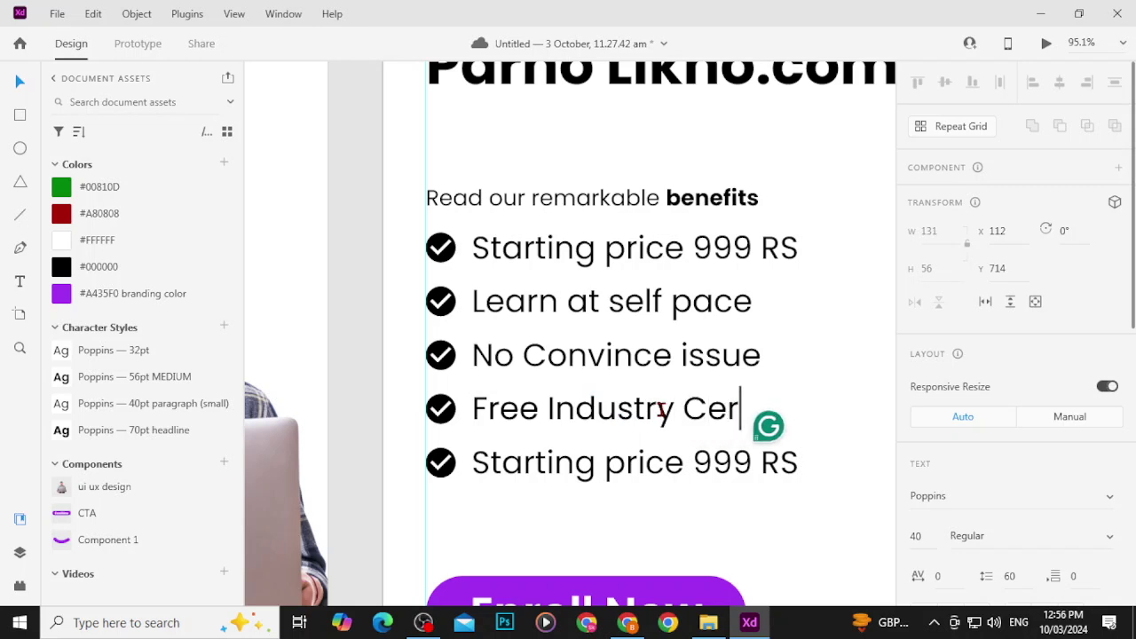
text(tificatye)
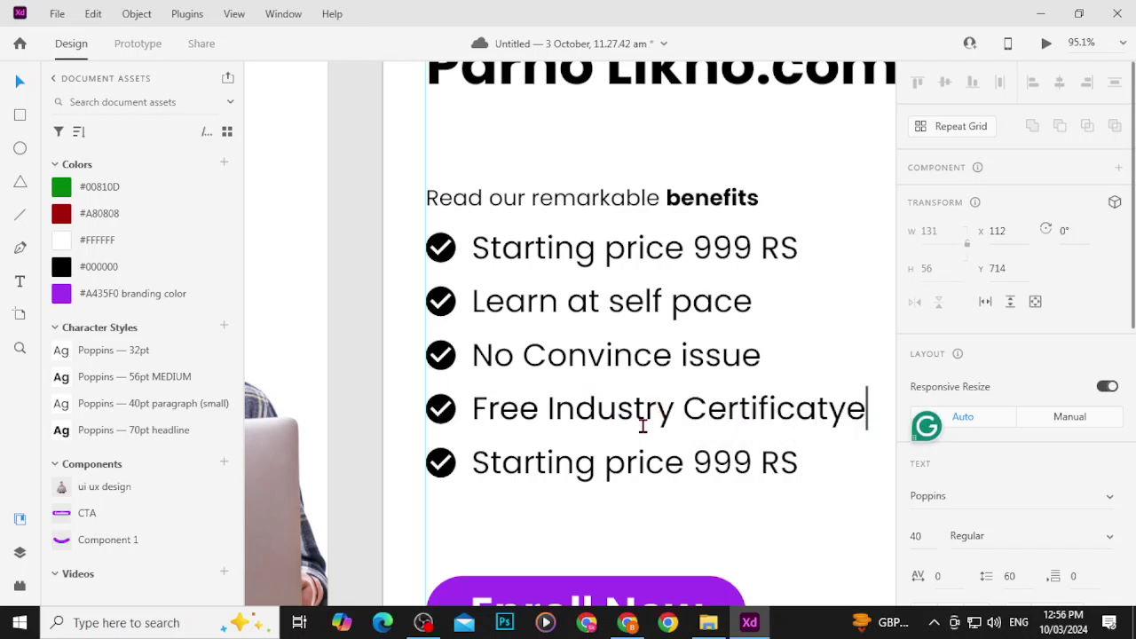
key(BackSpace)
key(BackSpace)
text(e)
key(Escape)
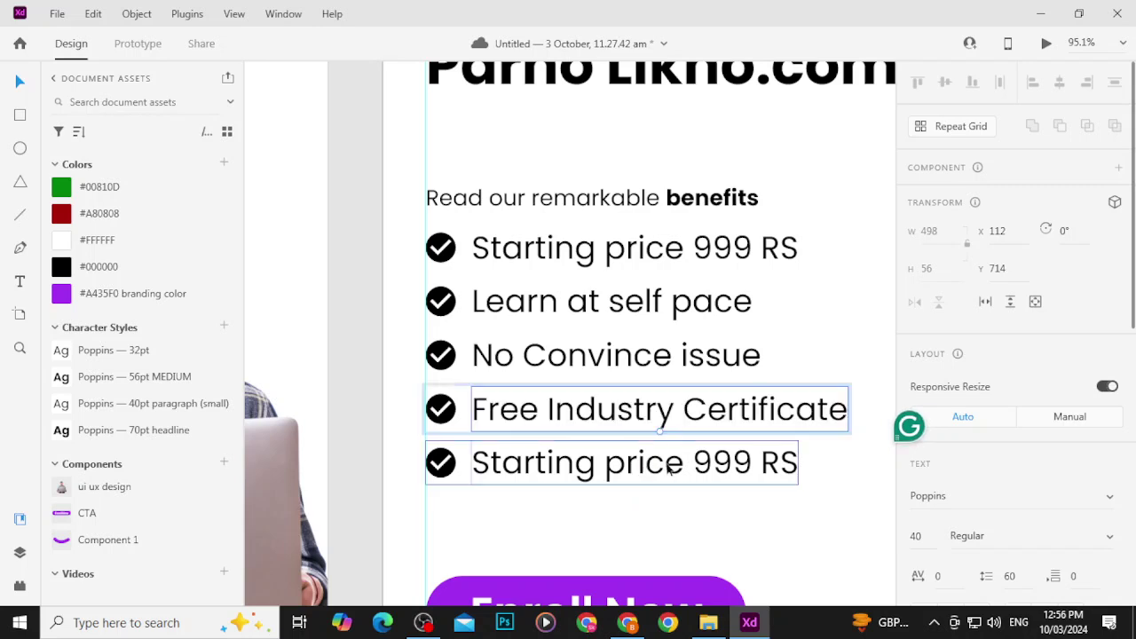
Step: Replace the text of the last checklist row with "Field Experienced Teachers"
click(670, 470)
double_click(668, 467)
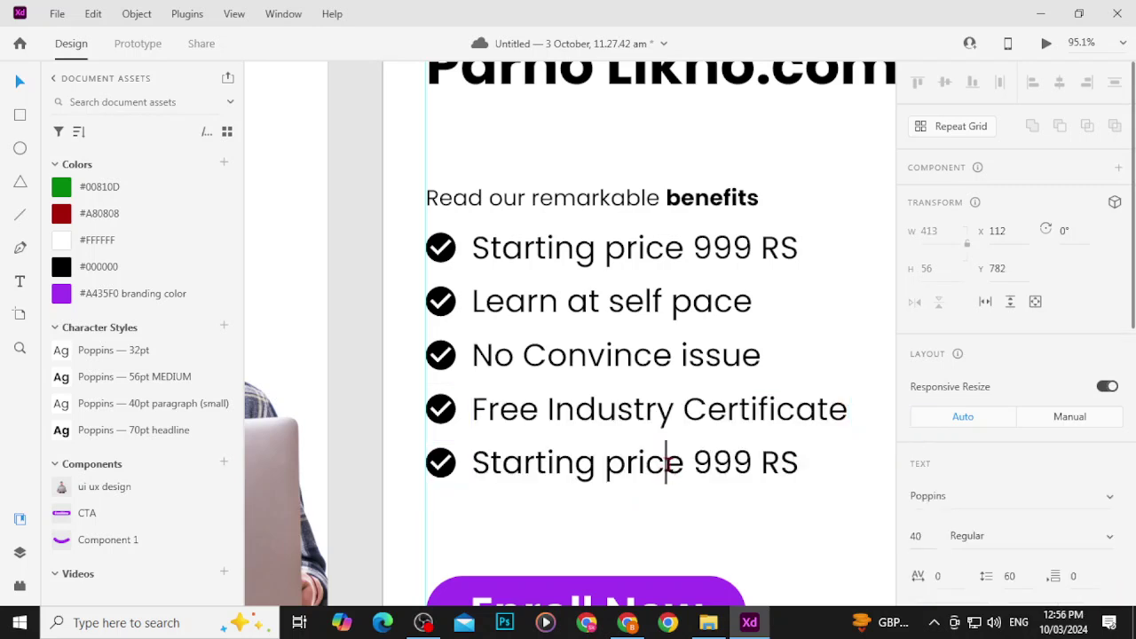
key(ctrl+a)
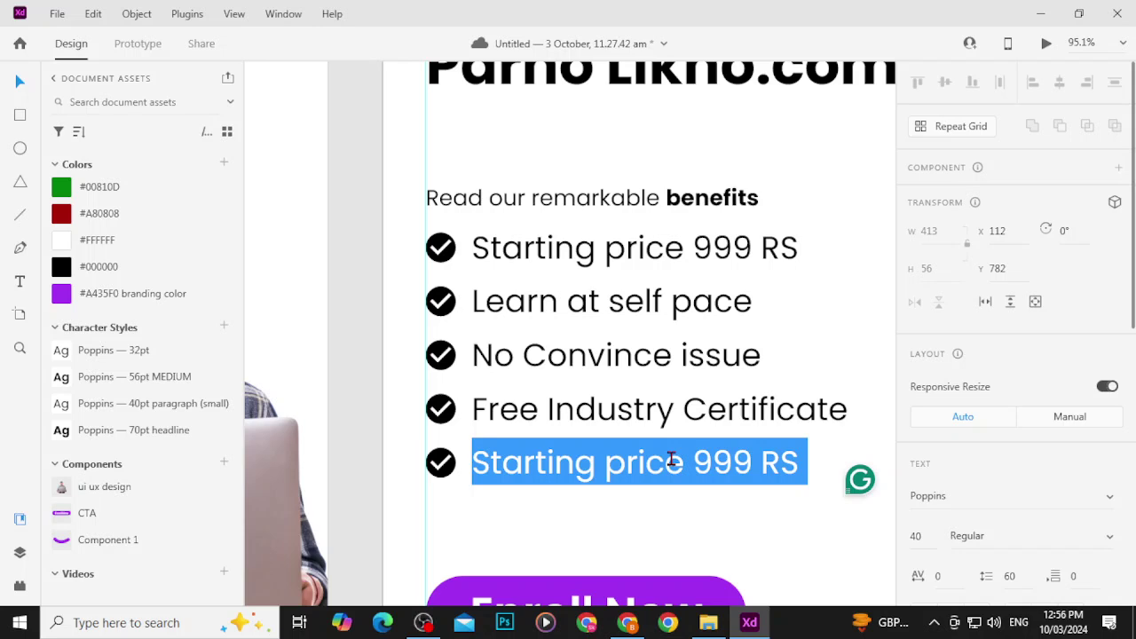
text(Fie)
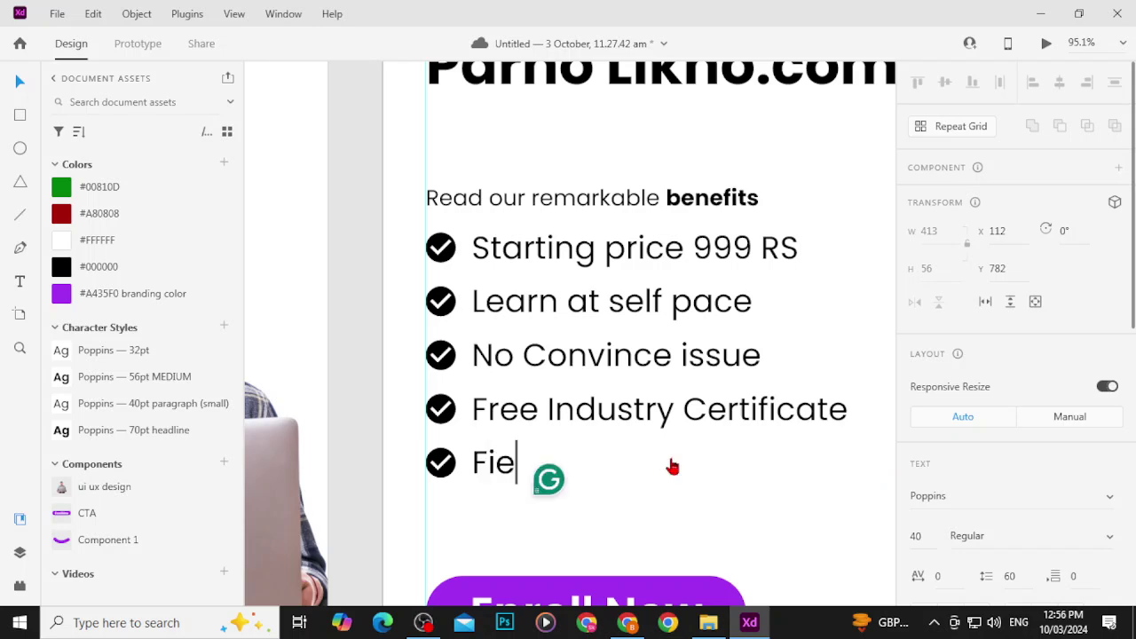
text(ld Exper)
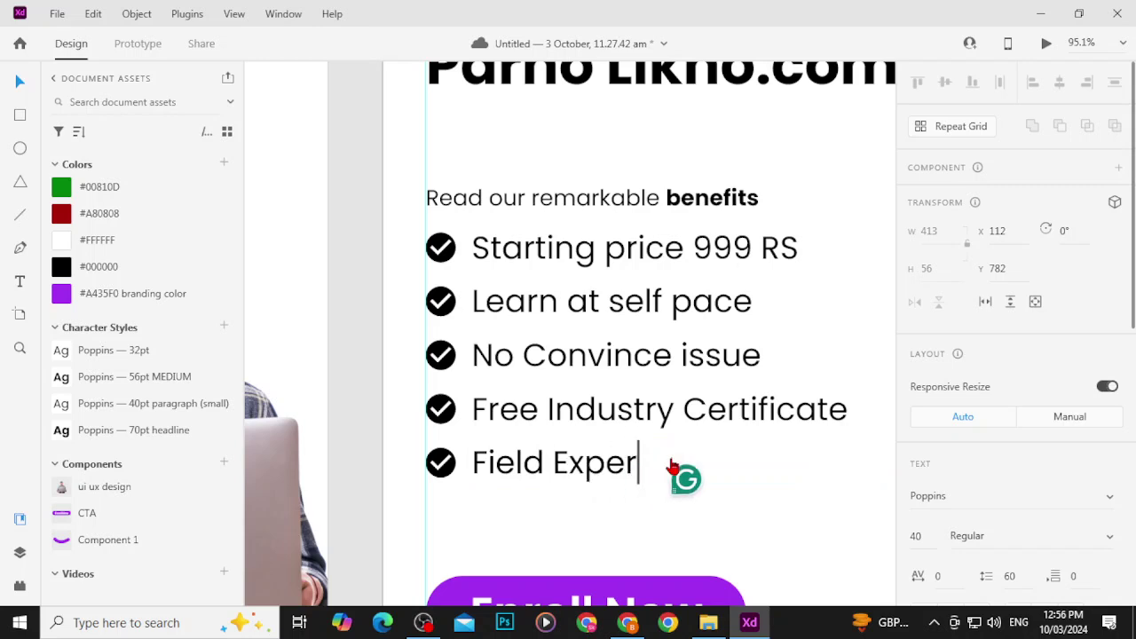
text(iences)
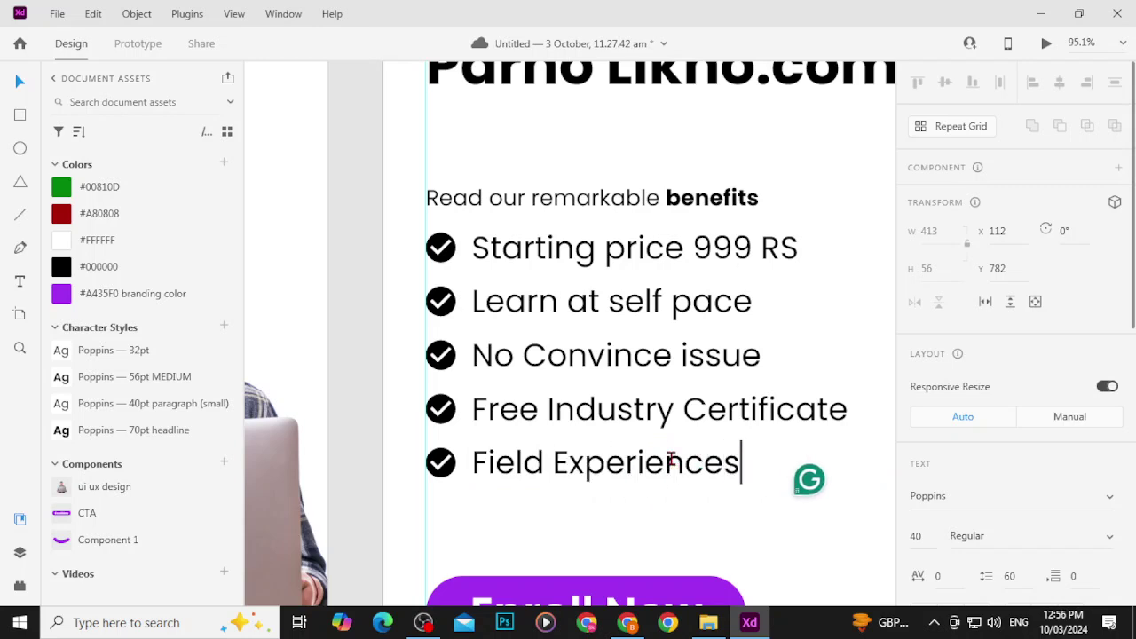
key(BackSpace)
text(d Teachetr)
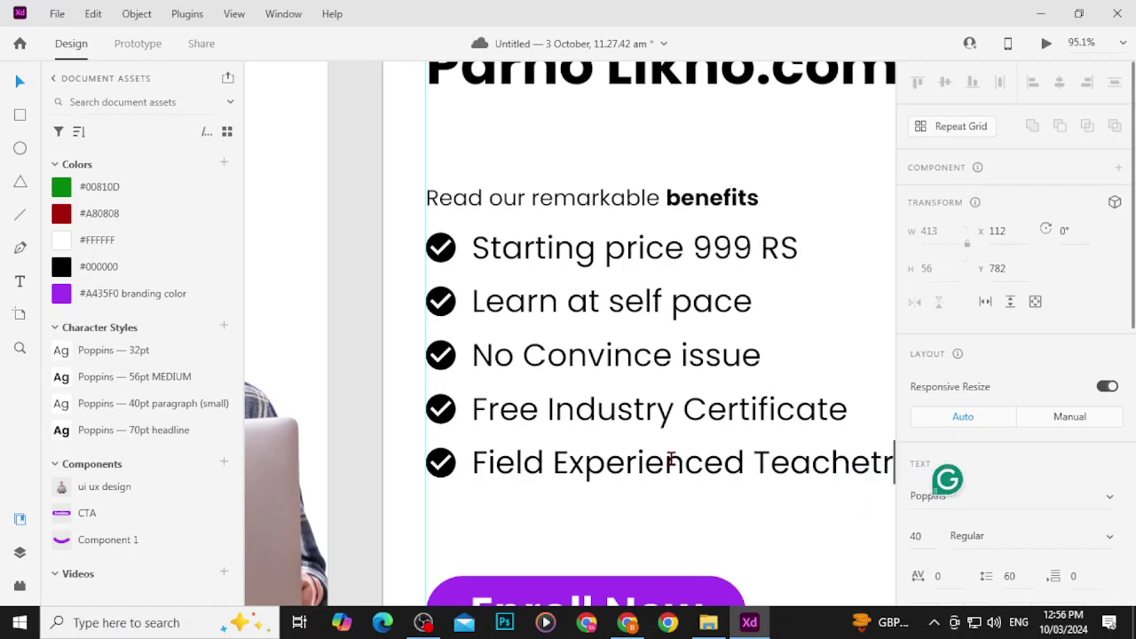
key(BackSpace)
key(BackSpace)
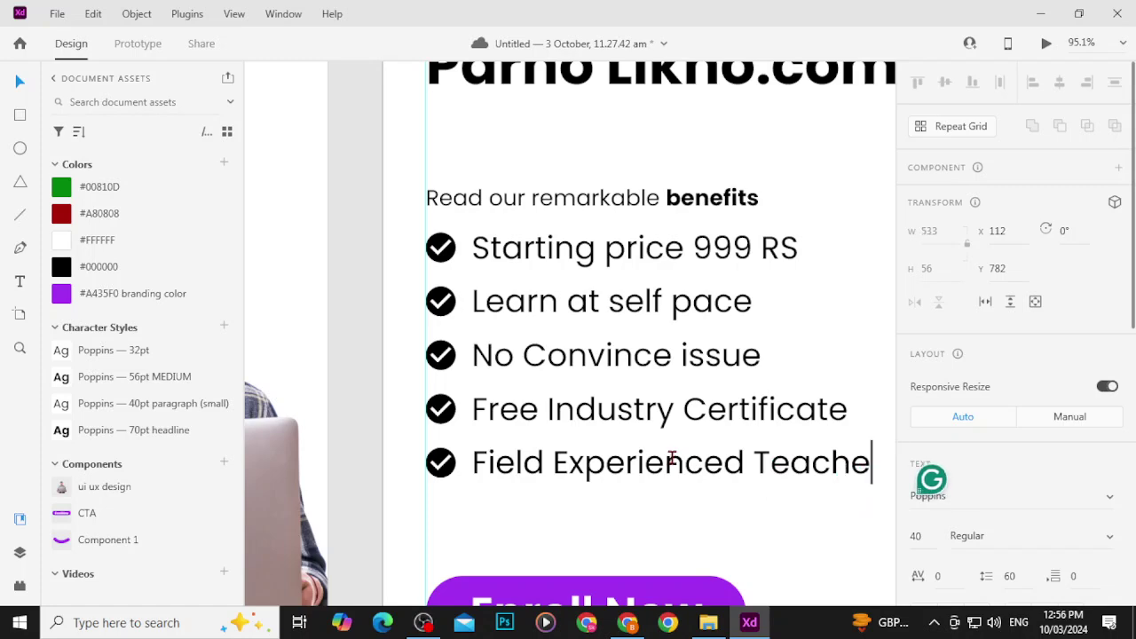
text(rs)
key(Escape)
key(Escape)
scroll(714, 525, down, 5)
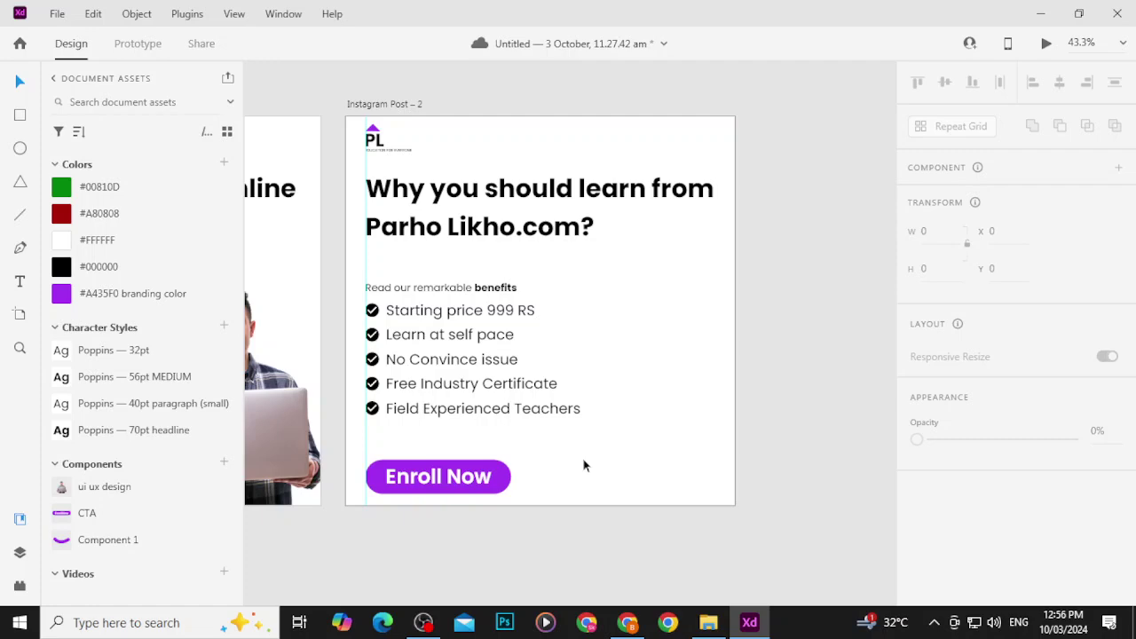
scroll(496, 437, up, 4)
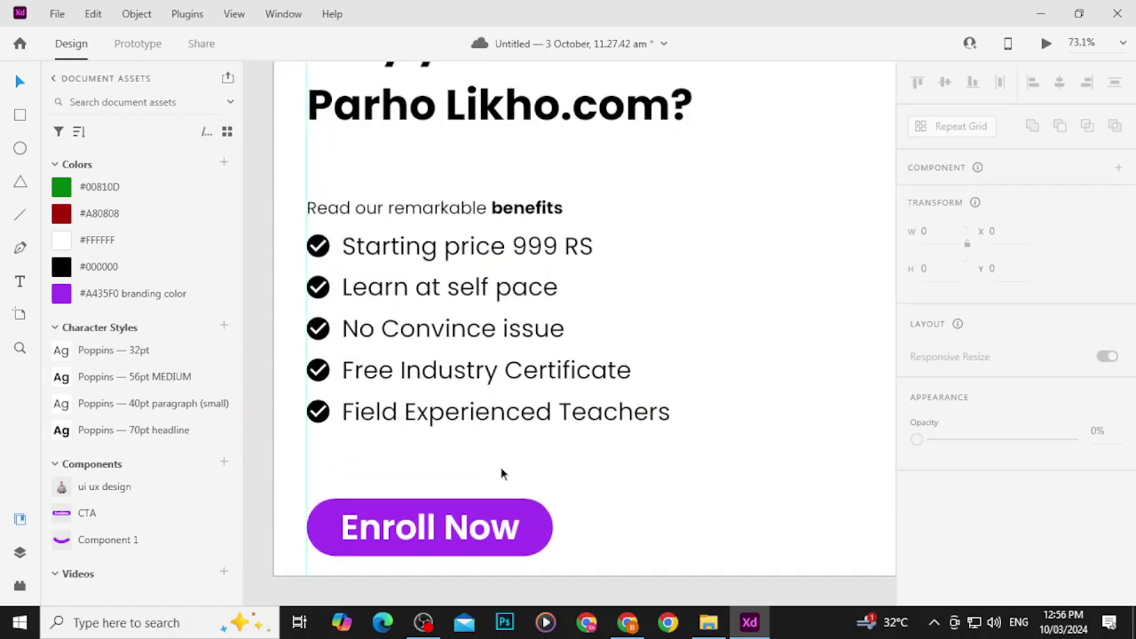
scroll(494, 468, down, 1)
scroll(503, 473, down, 1)
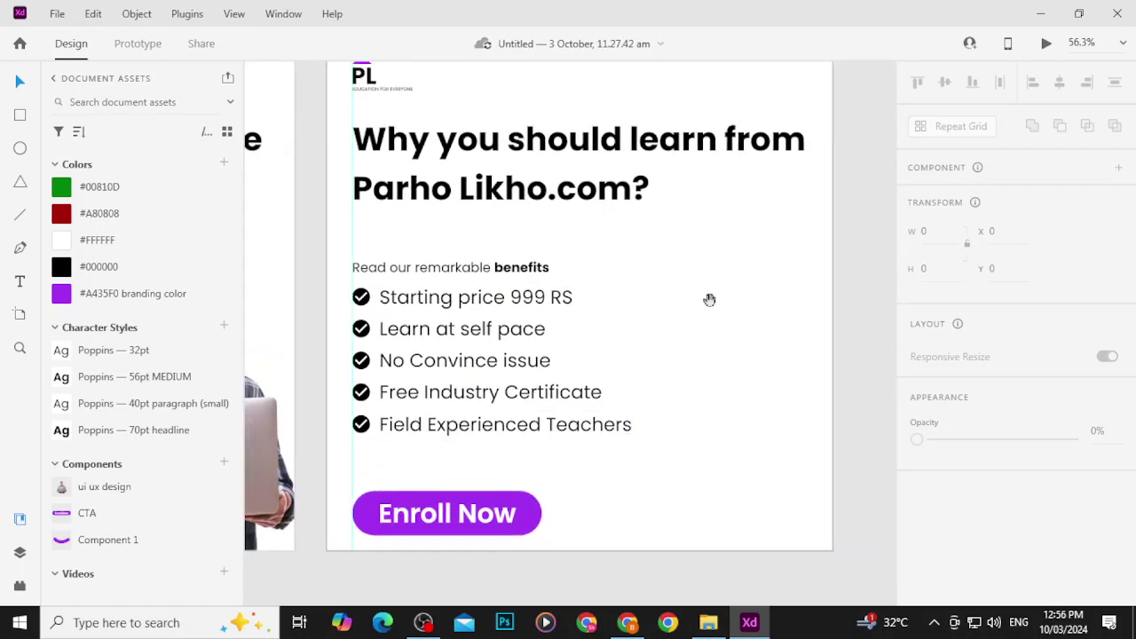
drag(707, 299, 708, 332)
click(552, 331)
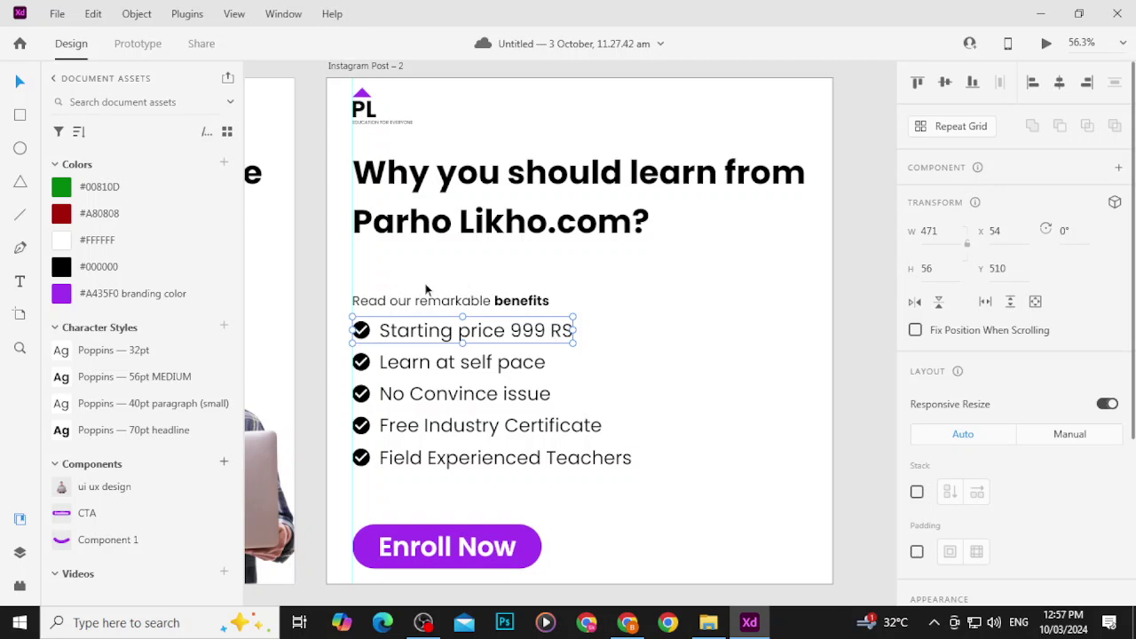
click(530, 364)
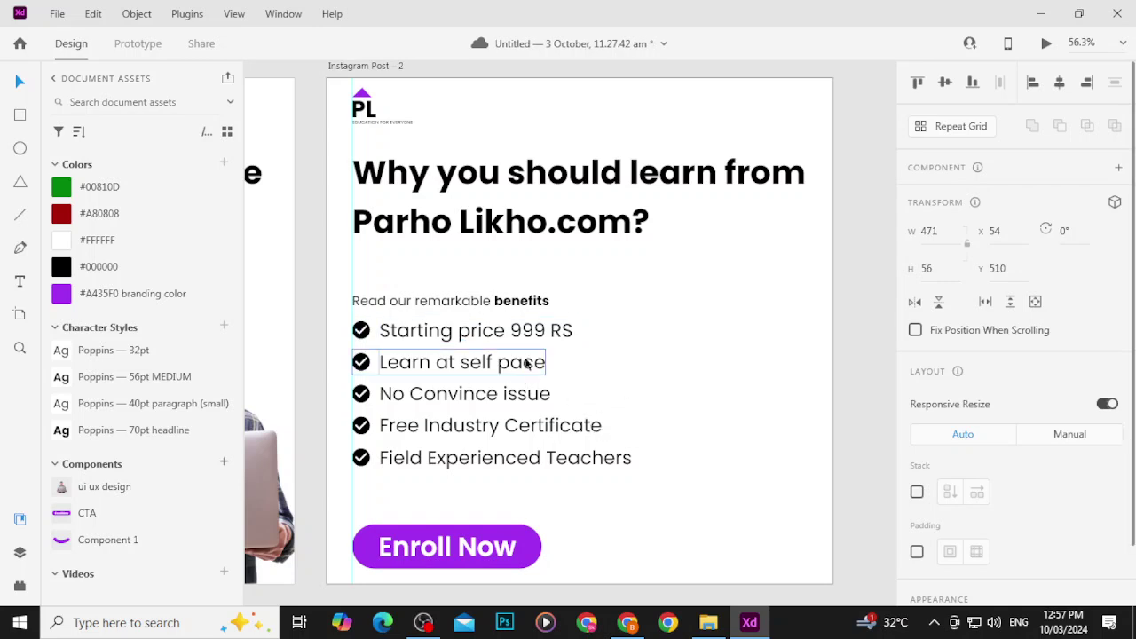
click(456, 396)
click(465, 432)
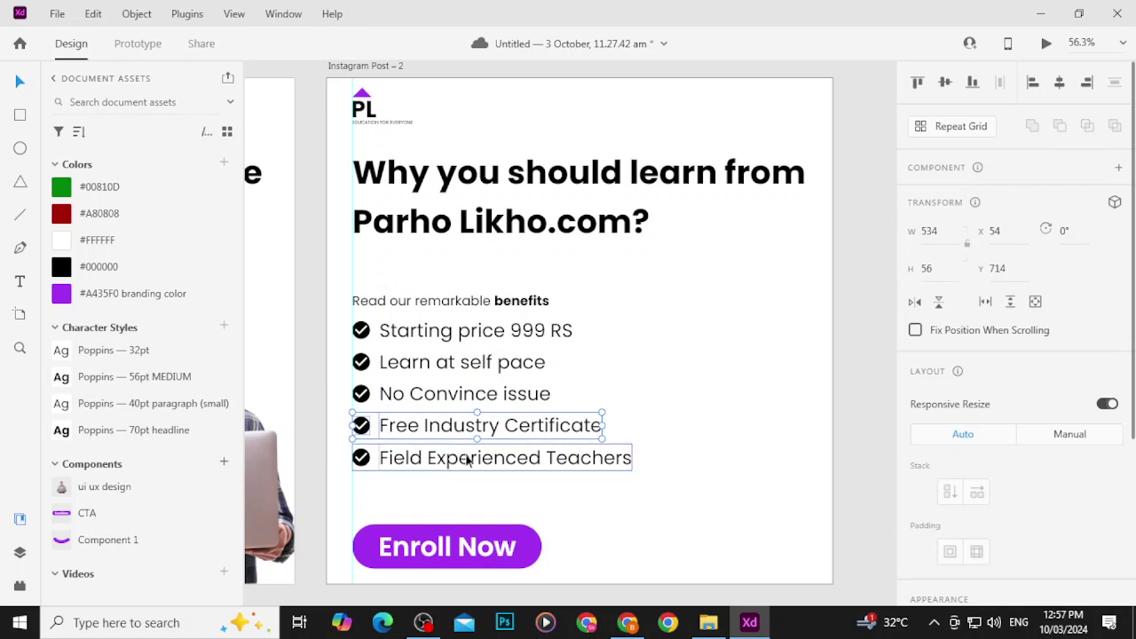
click(468, 457)
click(533, 332)
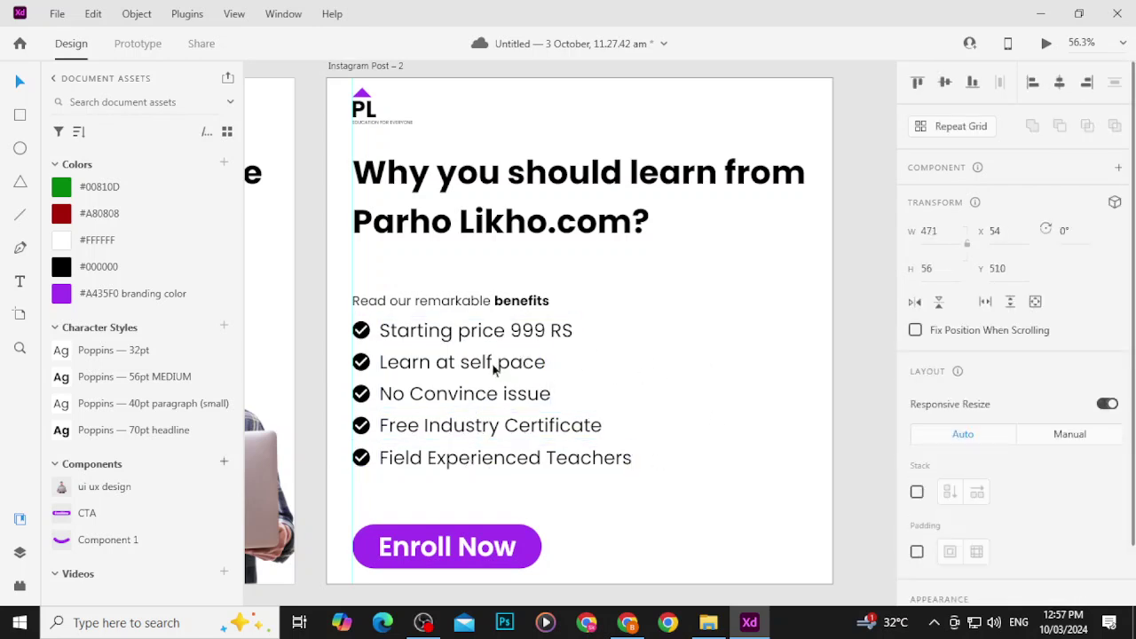
shift+click(502, 362)
shift+click(510, 404)
shift+click(518, 427)
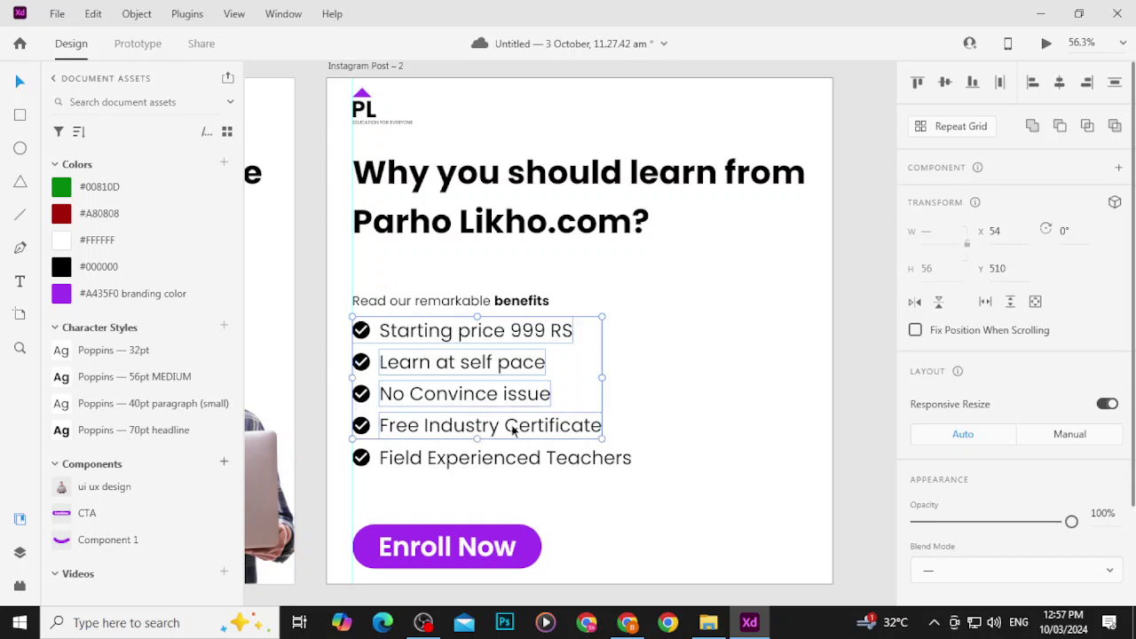
shift+click(517, 462)
scroll(1113, 500, down, 1)
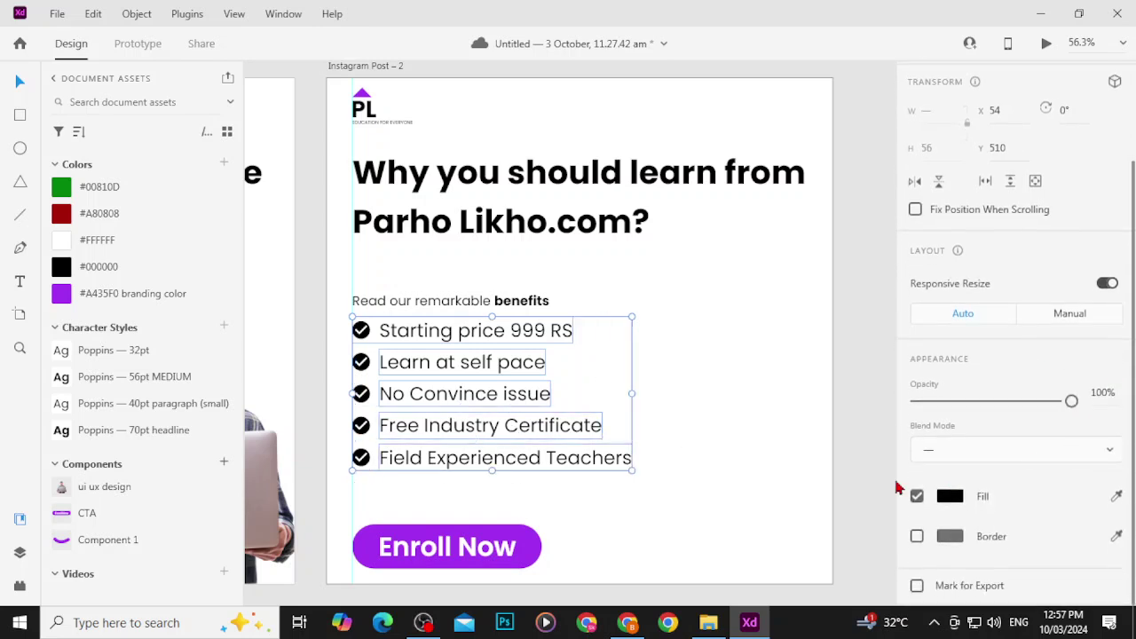
click(538, 398)
click(514, 430)
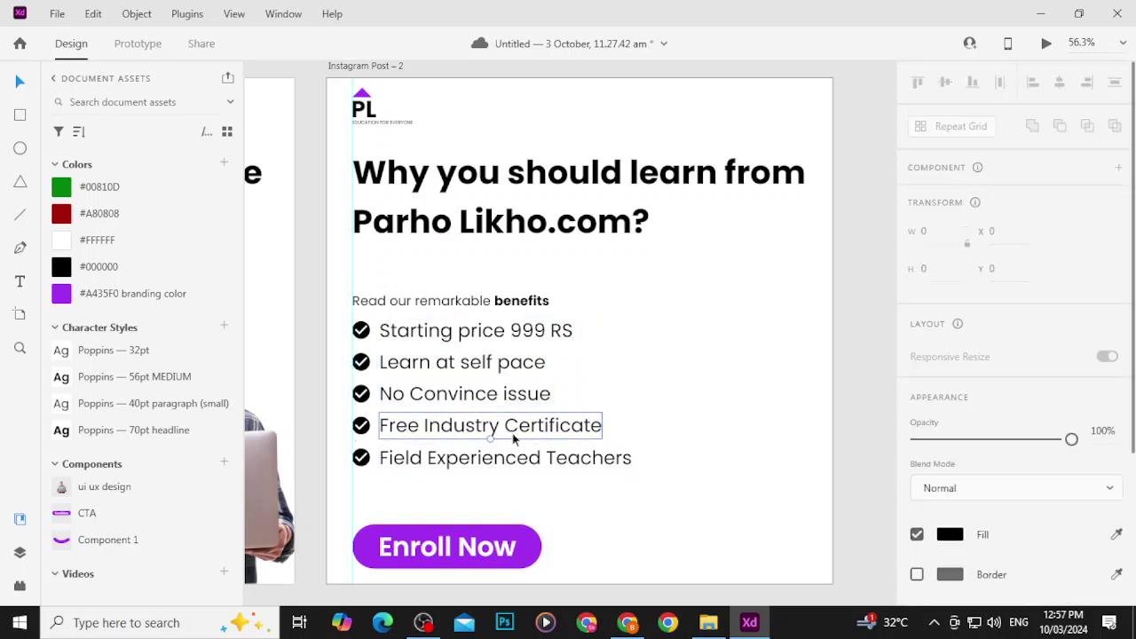
click(513, 460)
Step: Set the font size of the five checklist texts, without their check icons, to 30 and refine it to 28
click(513, 369)
shift+click(515, 332)
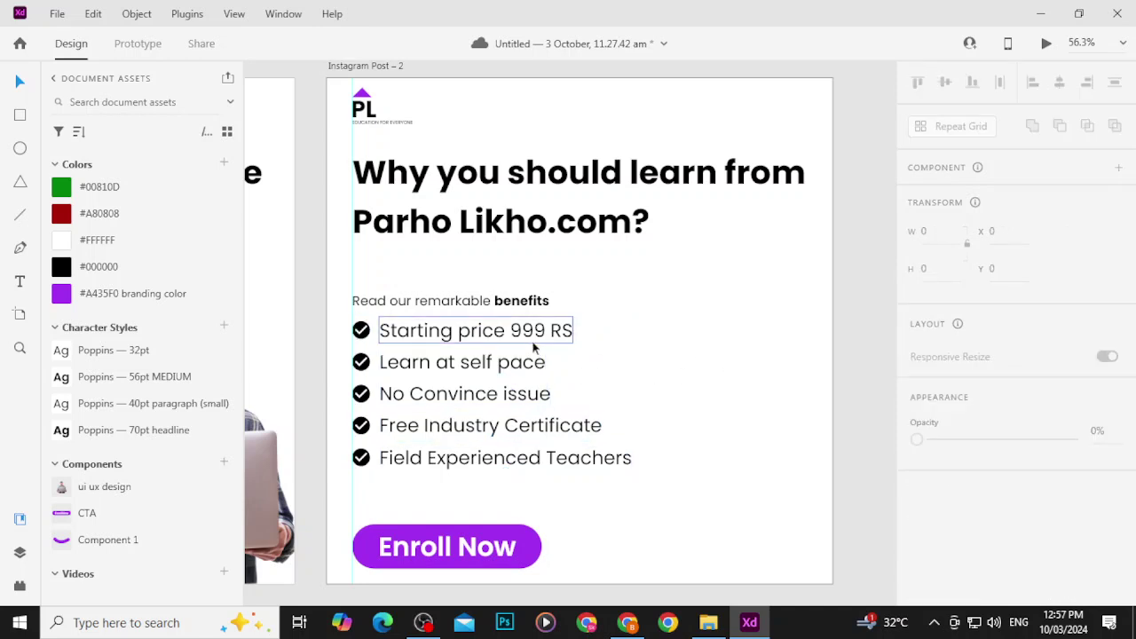
shift+click(520, 393)
shift+click(520, 425)
shift+click(506, 457)
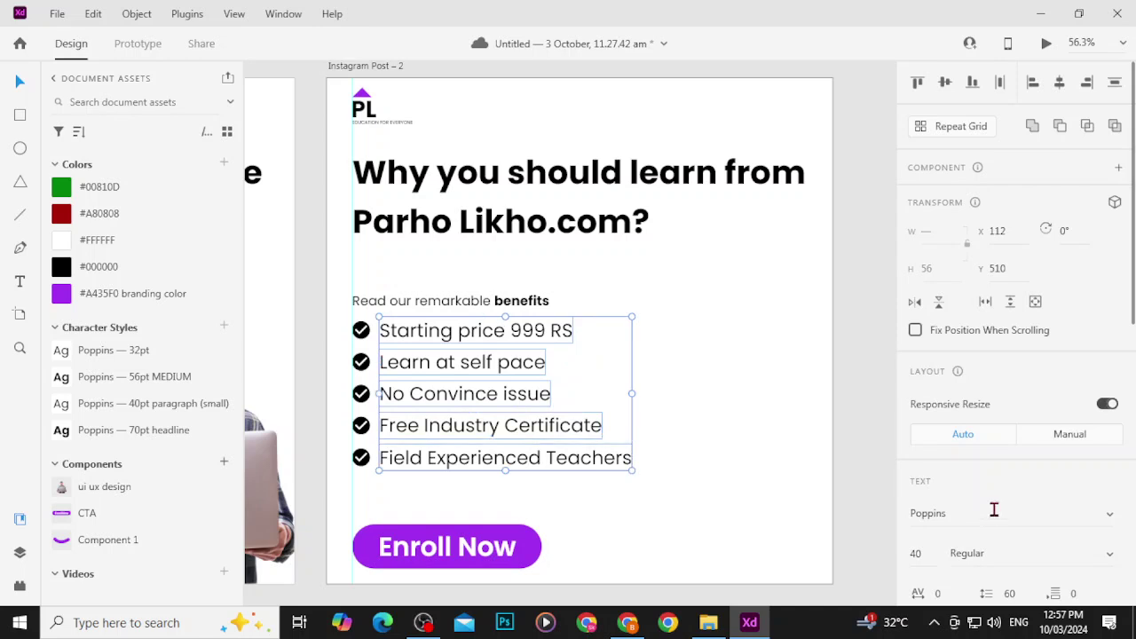
scroll(991, 502, down, 3)
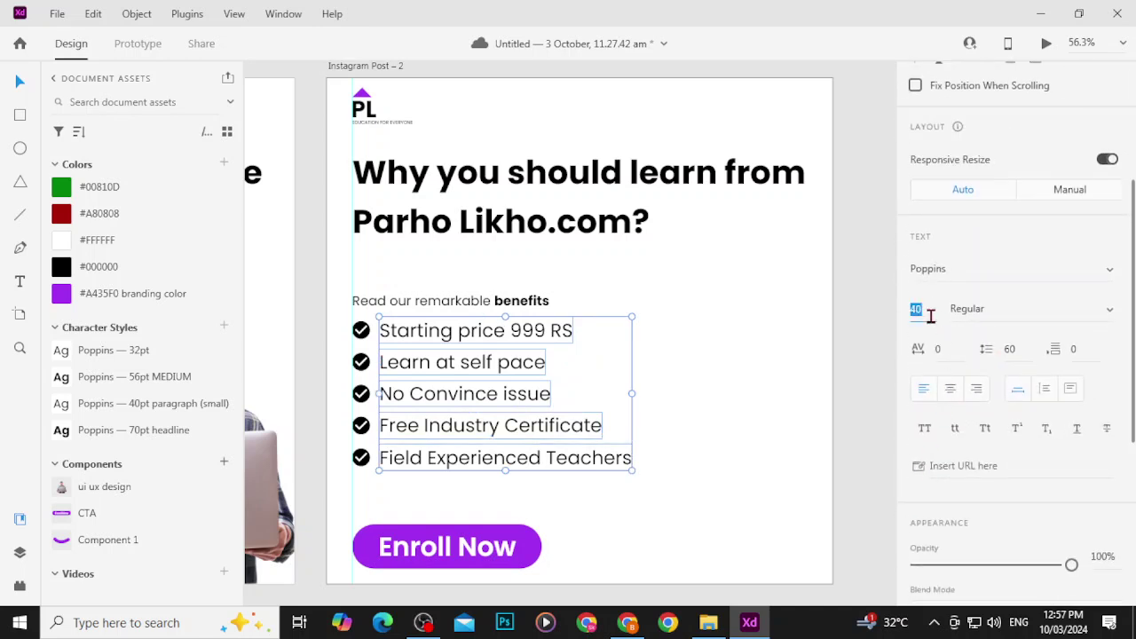
text(30)
key(Return)
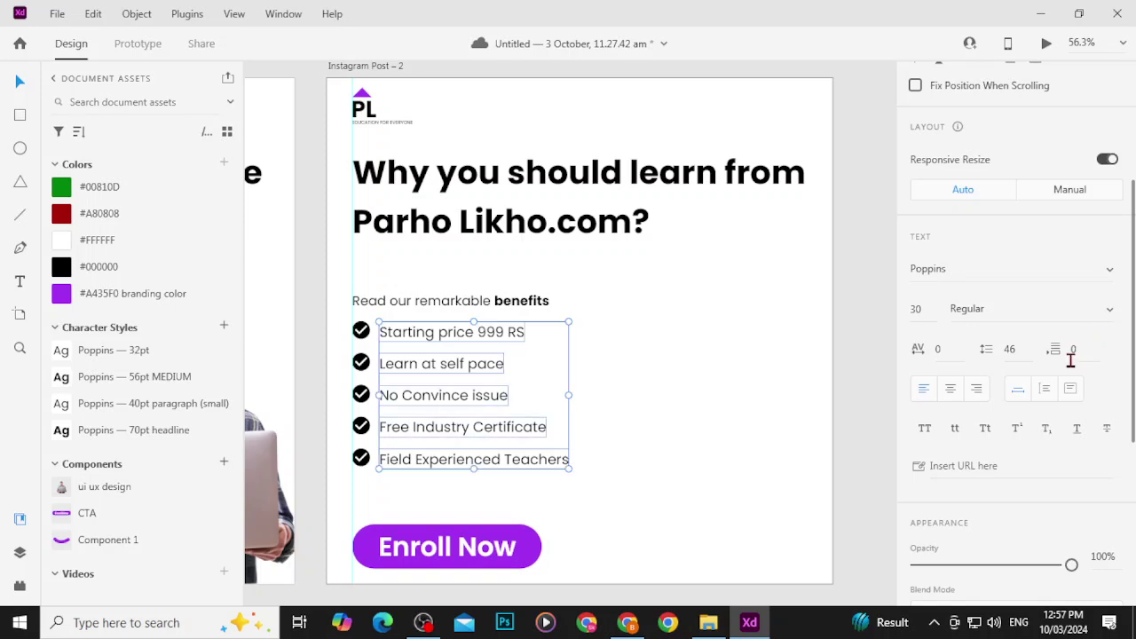
click(932, 312)
text(28)
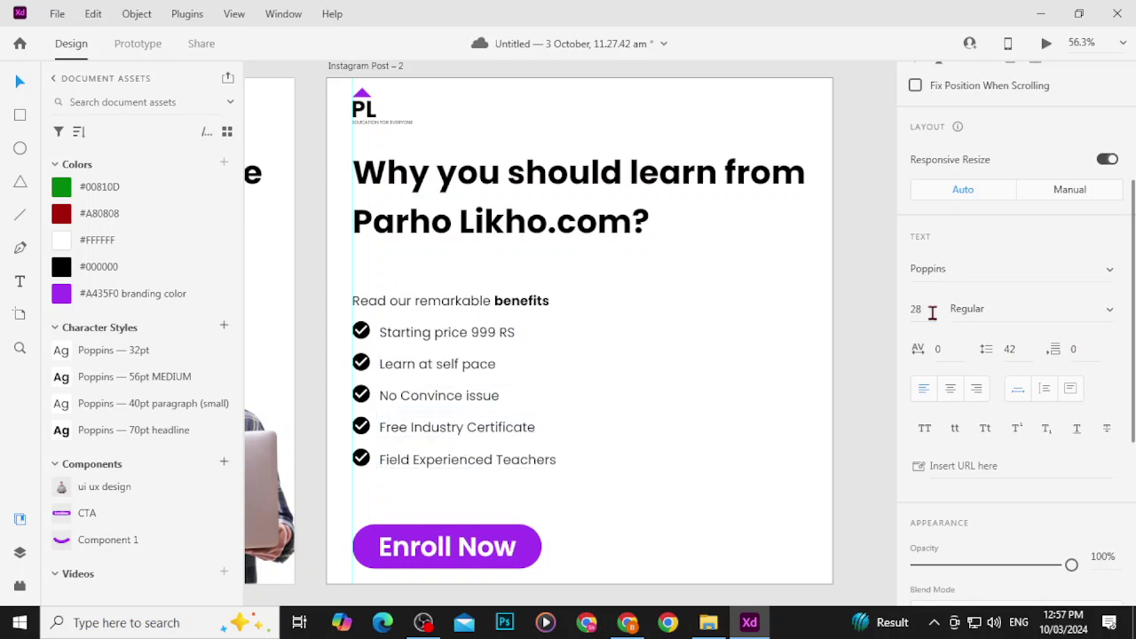
key(Return)
click(573, 374)
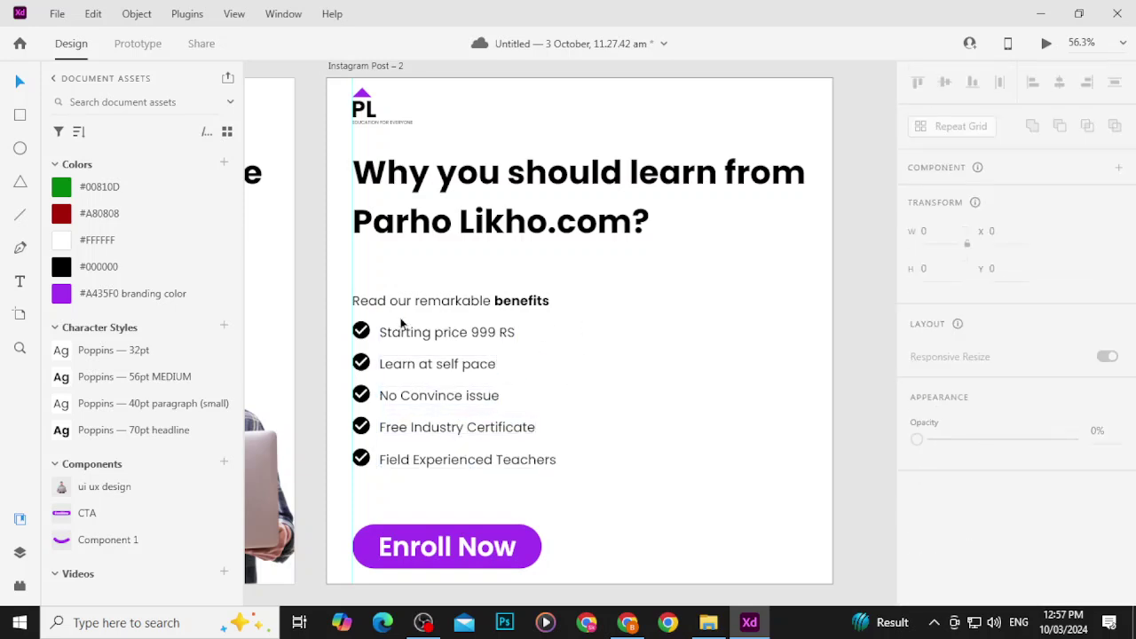
scroll(397, 322, up, 4)
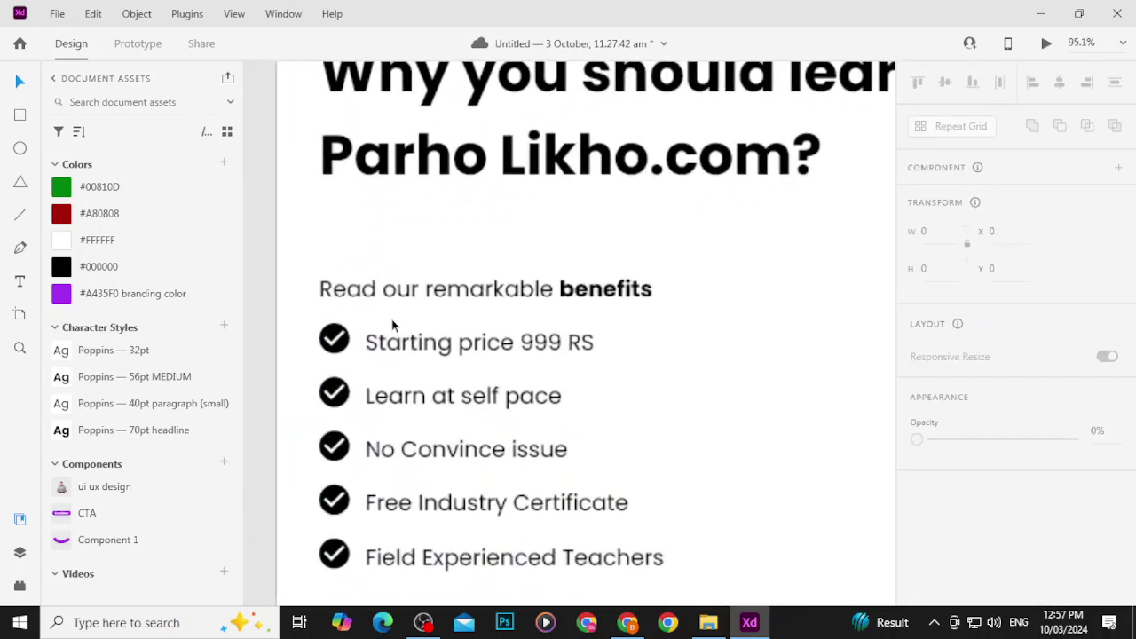
Step: Shift the five checklist texts up slightly together, to Y 516, leaving their check icons in place
click(480, 341)
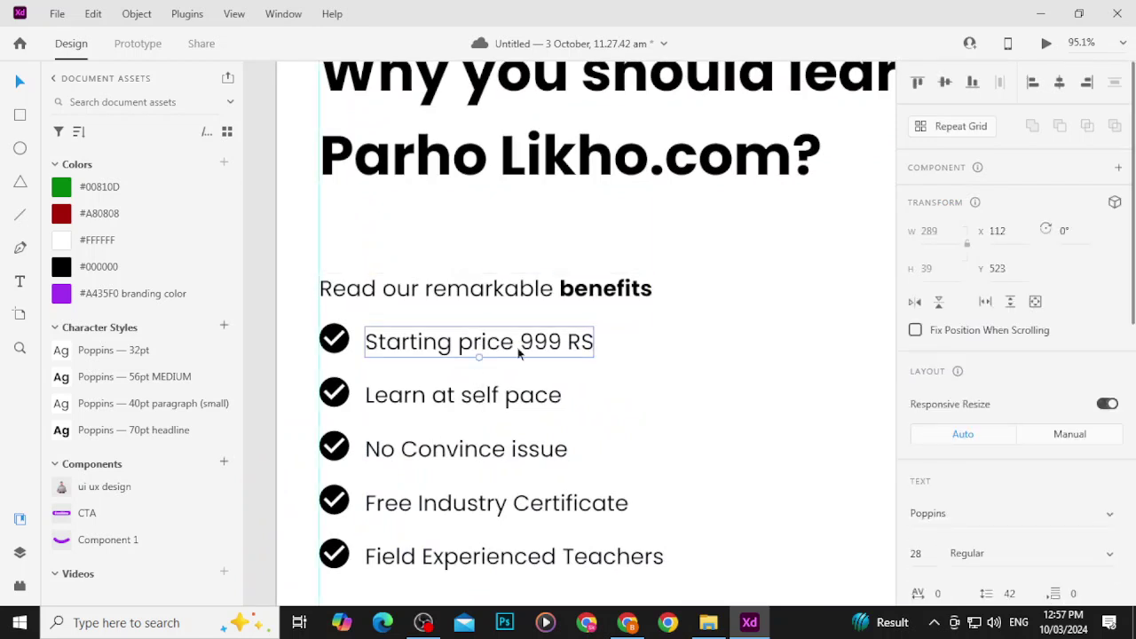
shift+click(507, 398)
shift+click(493, 449)
shift+click(483, 503)
shift+click(483, 554)
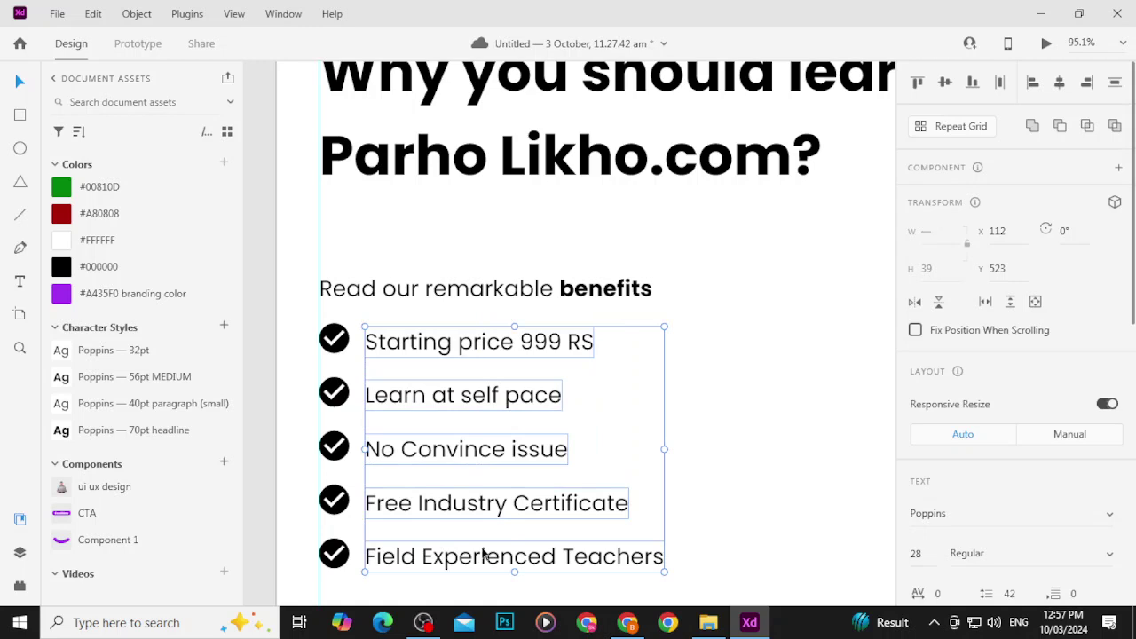
drag(483, 551, 471, 556)
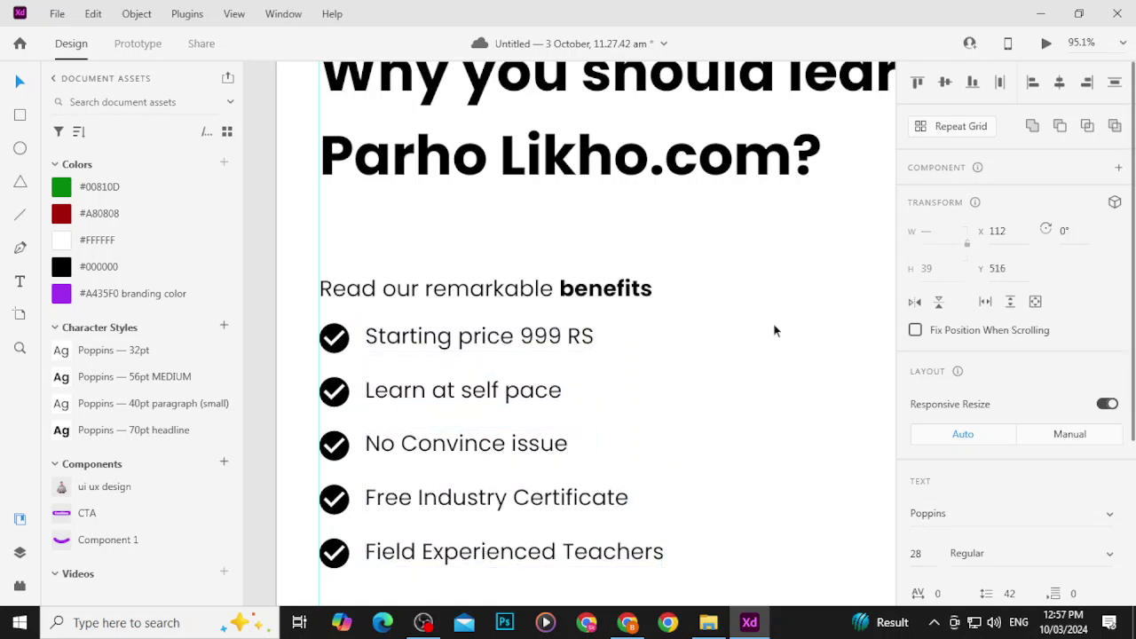
drag(695, 325, 489, 589)
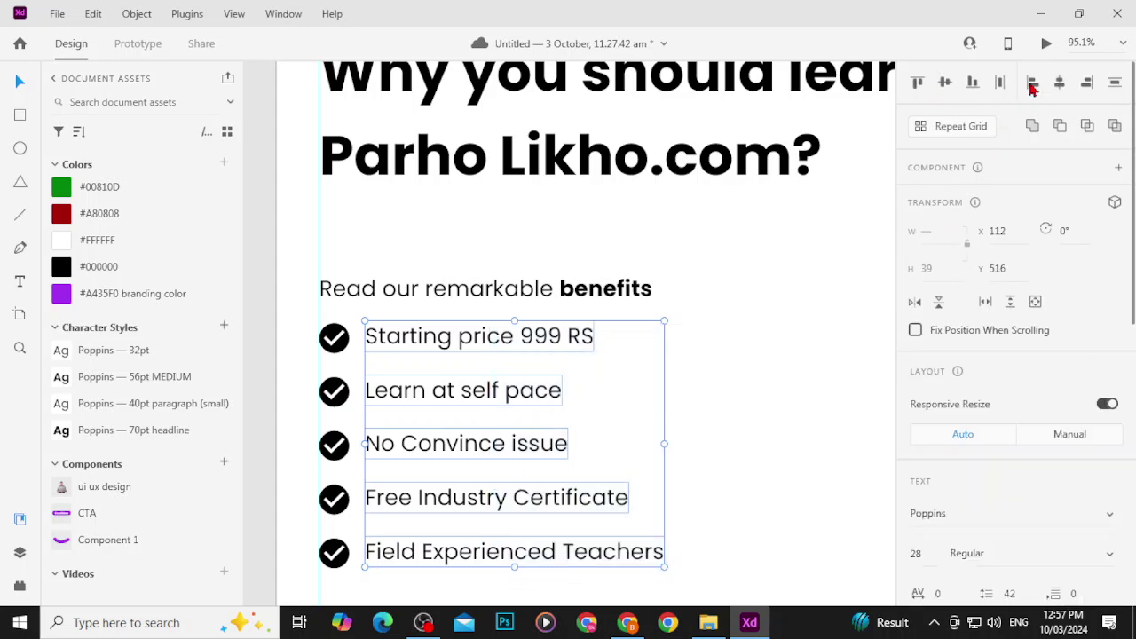
click(713, 448)
Step: Align each check icon and its text to their vertical middle, row by row, for all five checklist rows
drag(288, 334, 664, 350)
click(946, 82)
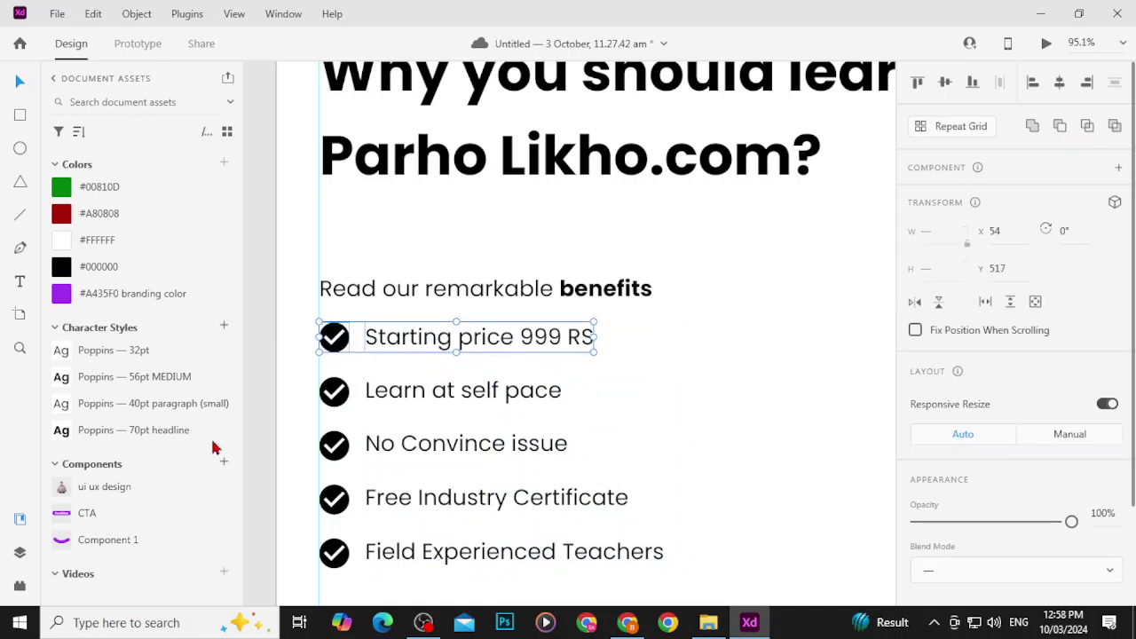
drag(300, 384, 569, 406)
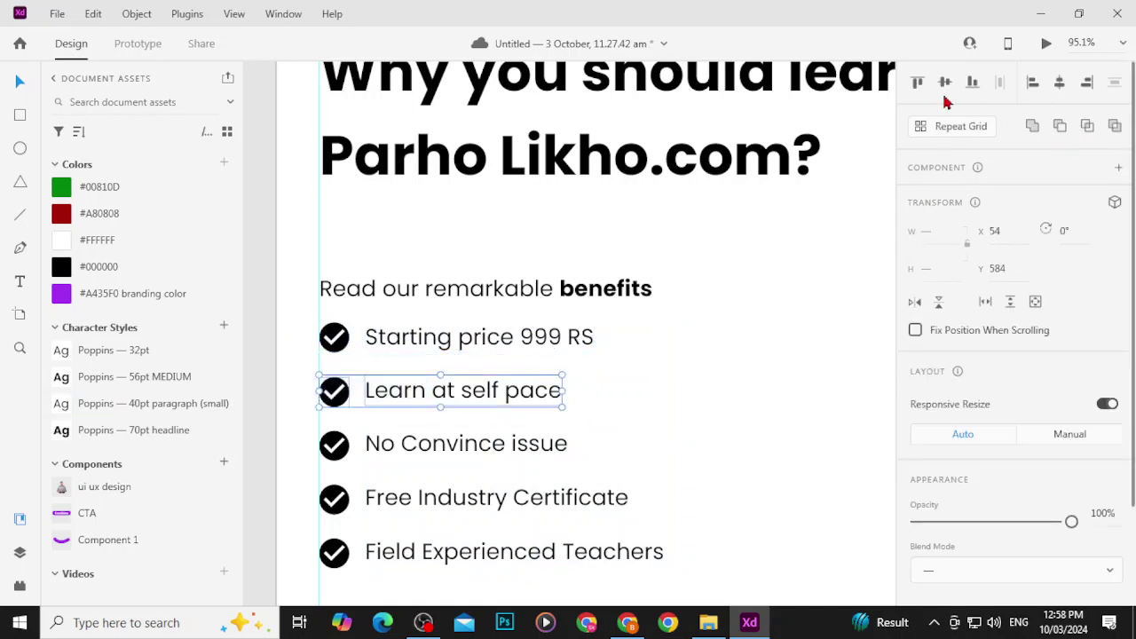
click(945, 81)
drag(296, 435, 411, 448)
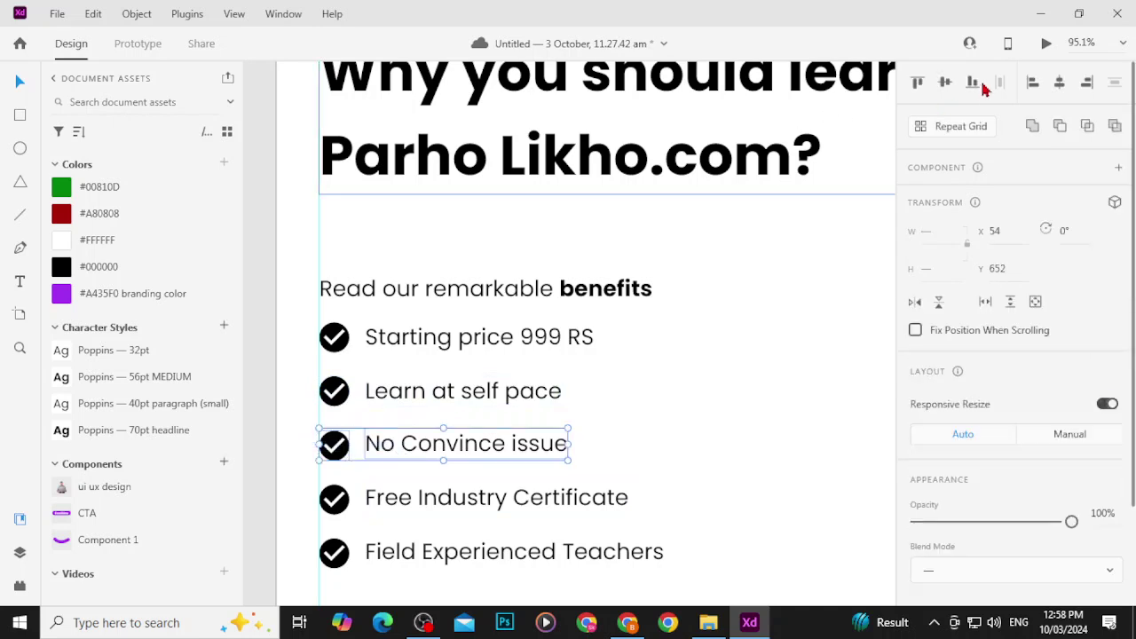
click(299, 487)
drag(399, 506, 406, 505)
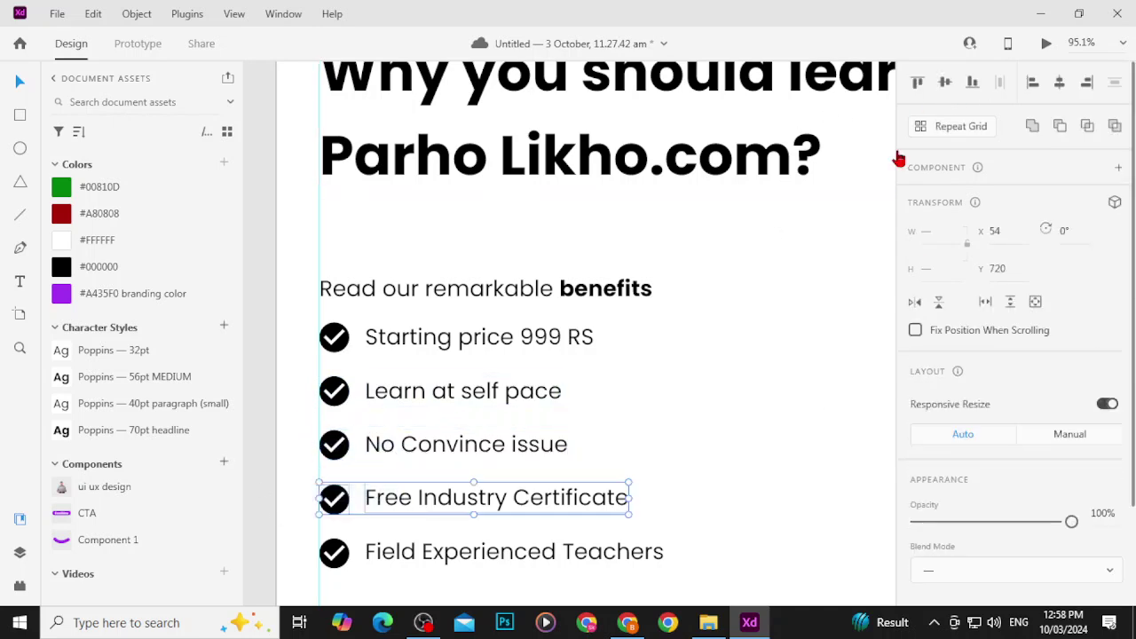
click(945, 81)
drag(305, 548, 406, 571)
click(877, 448)
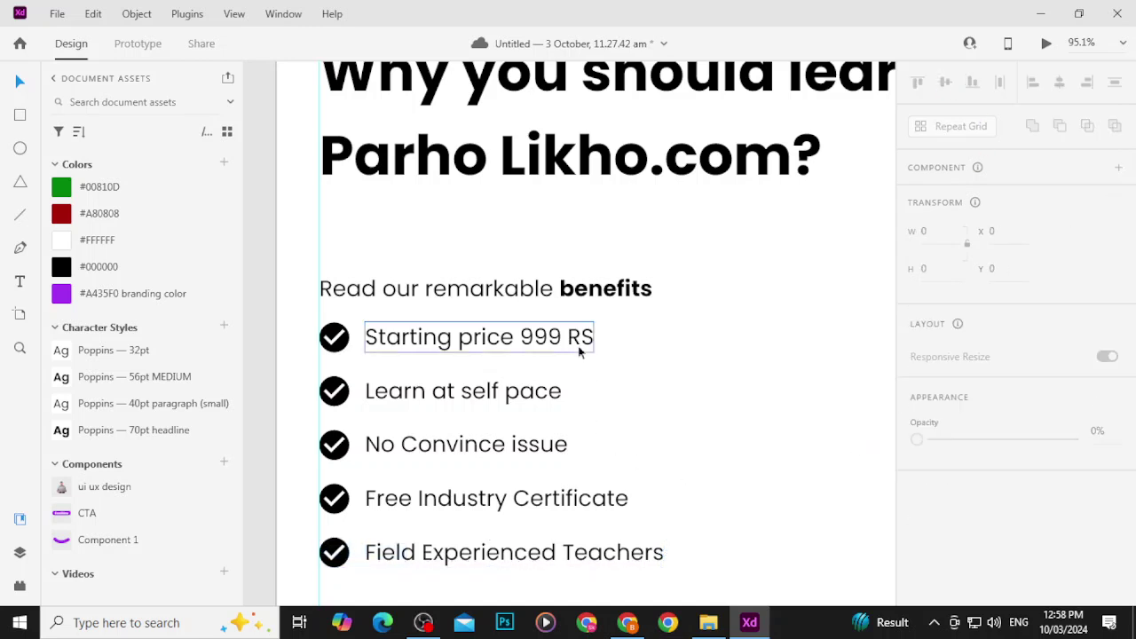
Step: Group each check icon with its text so that every checklist row is a separate group
click(442, 348)
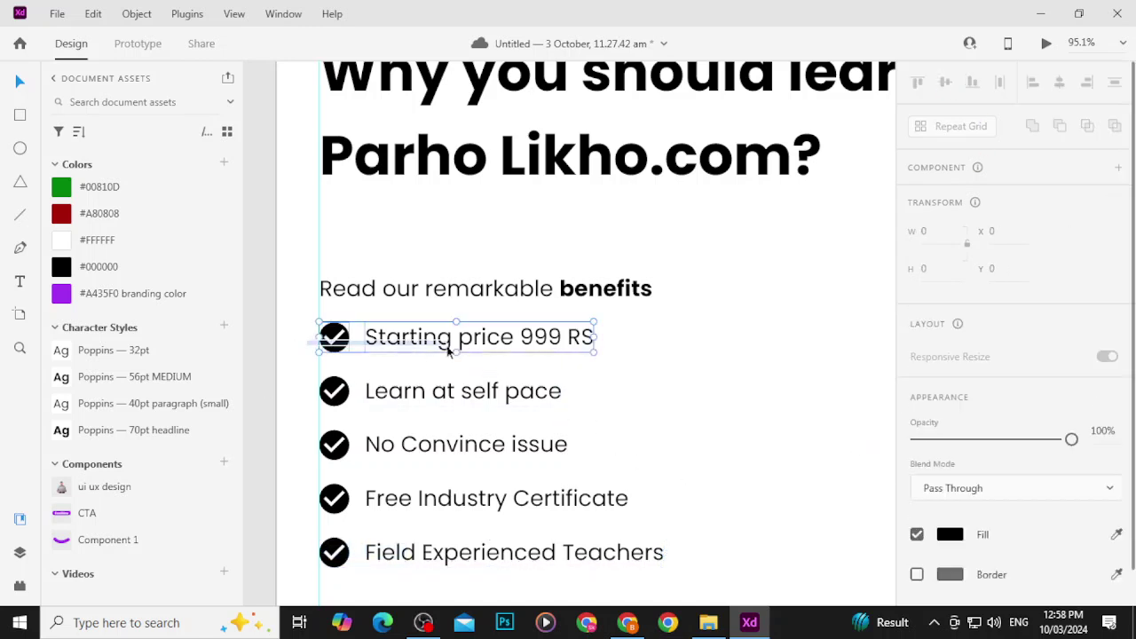
click(395, 402)
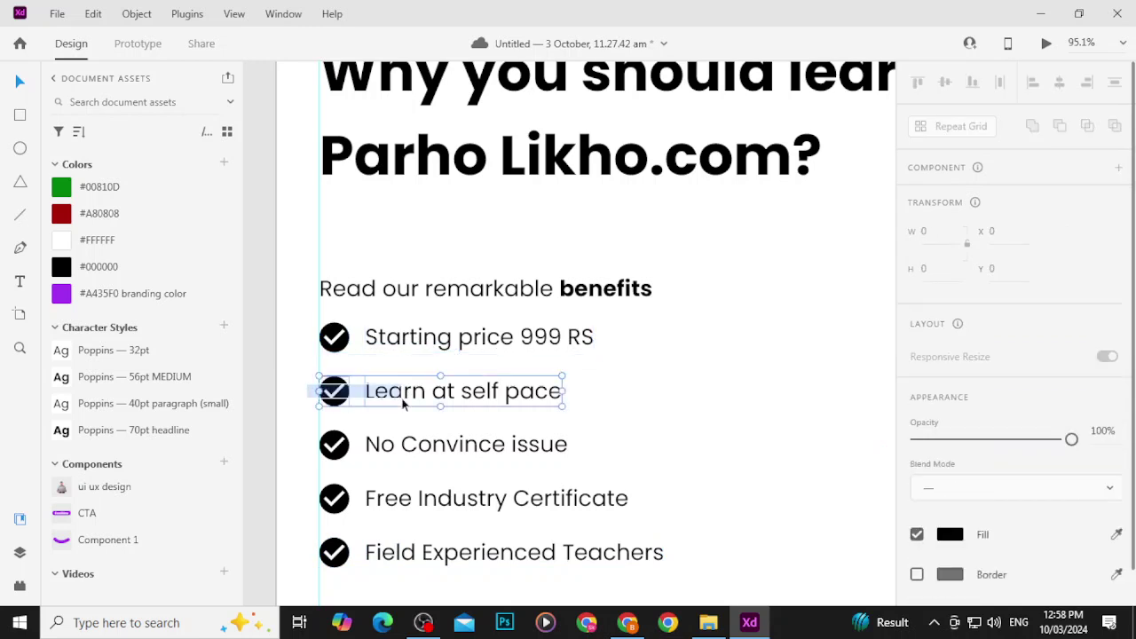
click(389, 446)
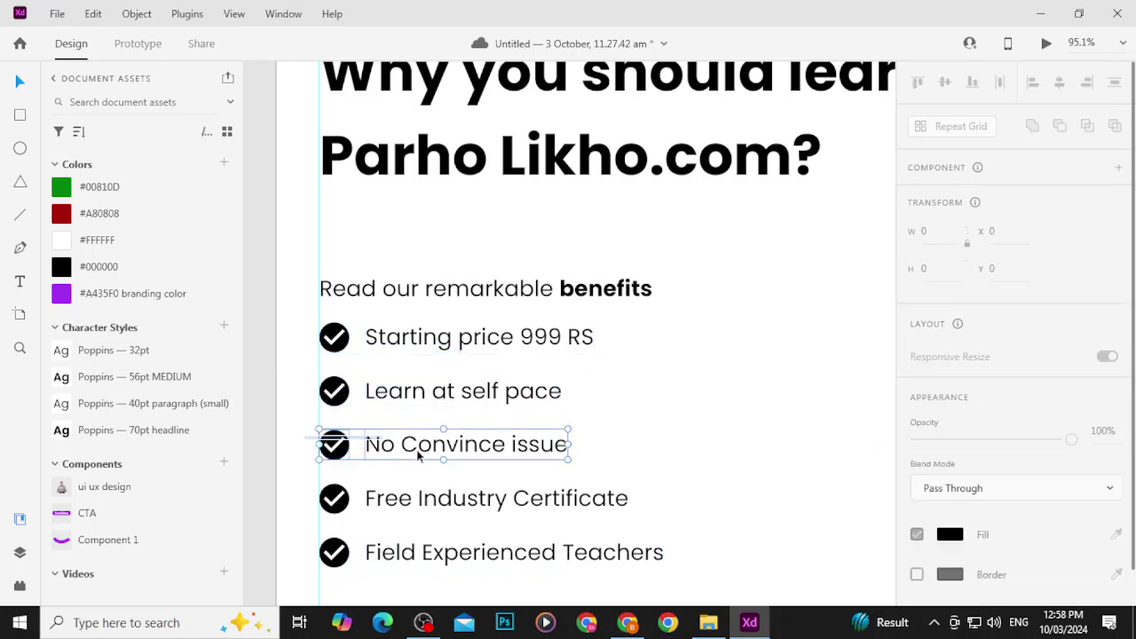
click(395, 501)
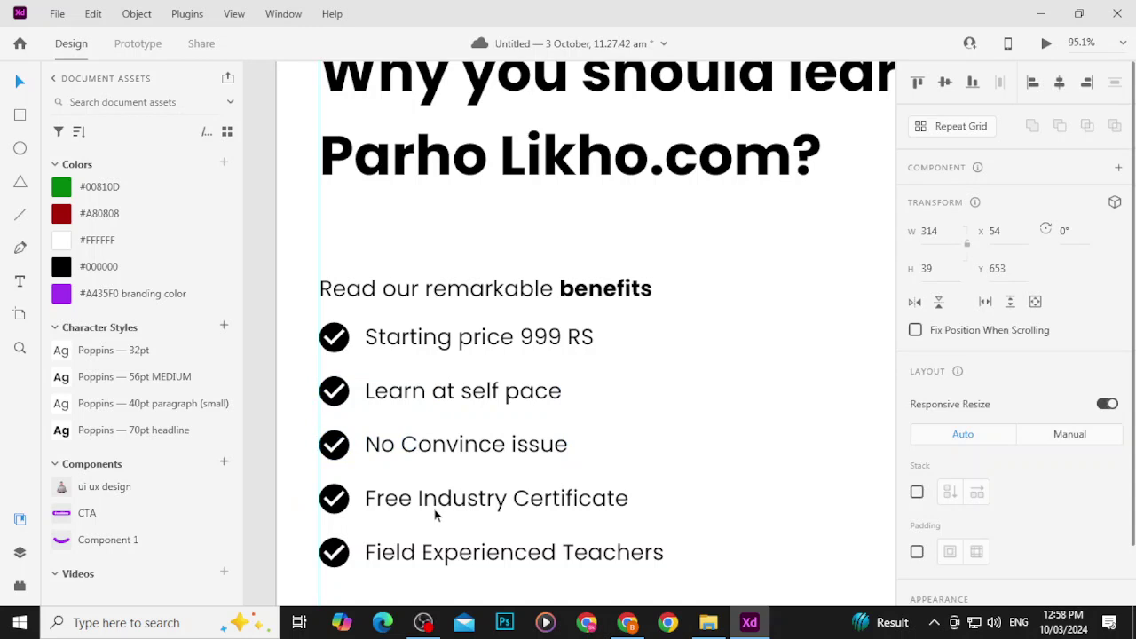
click(434, 512)
click(406, 563)
click(418, 562)
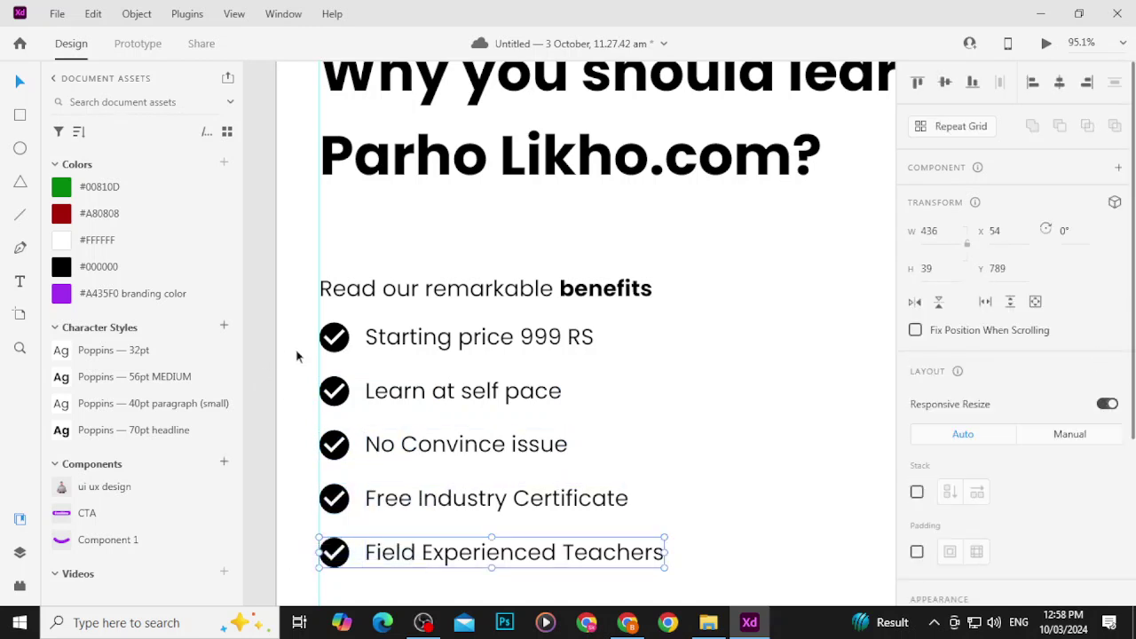
Step: Try distributing the five grouped checklist rows horizontally, and undo that distribution
drag(309, 322, 430, 557)
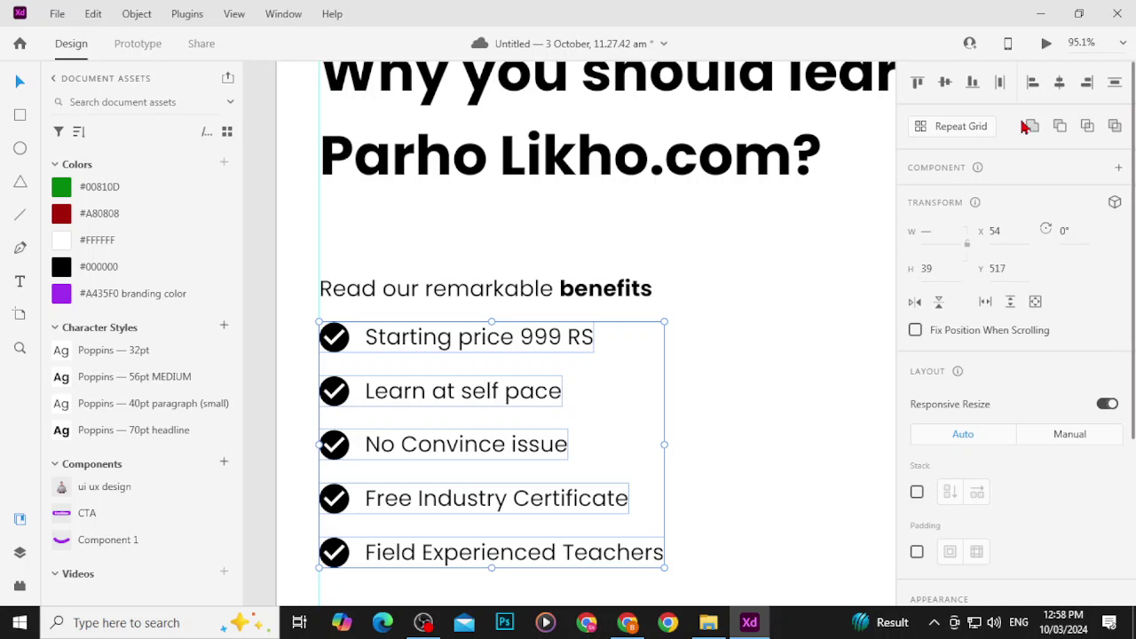
click(1001, 82)
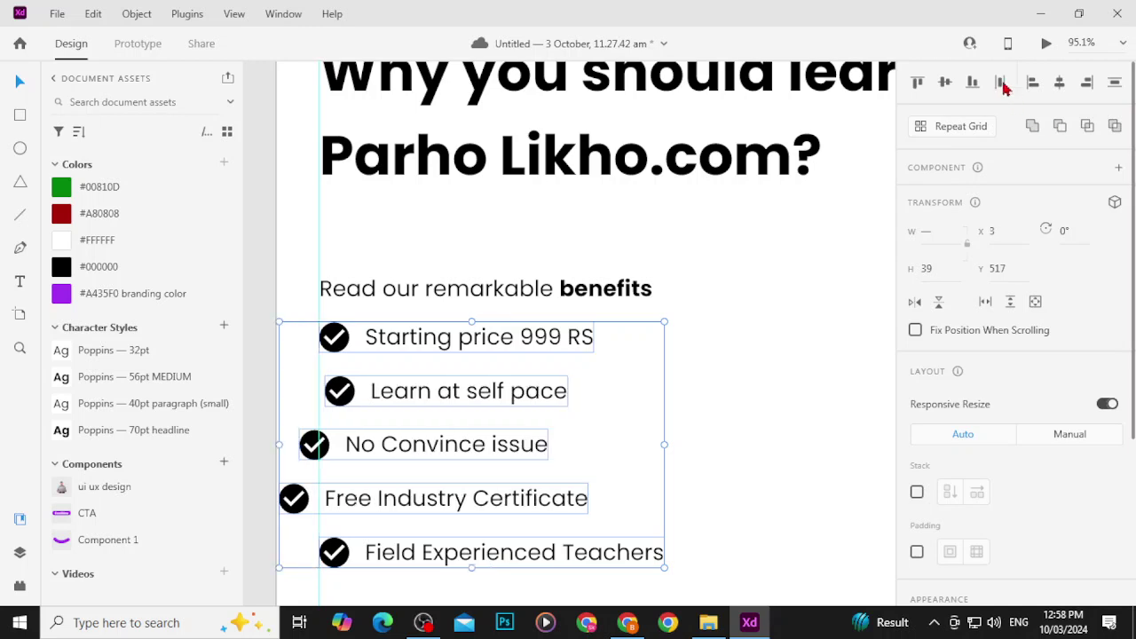
key(ctrl+z)
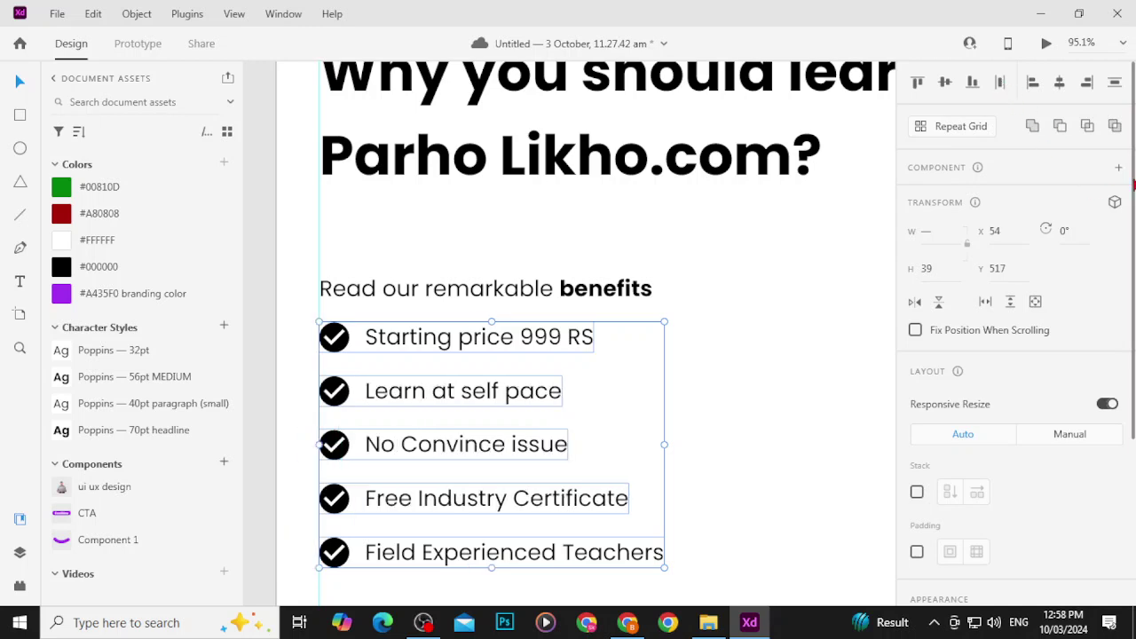
click(790, 413)
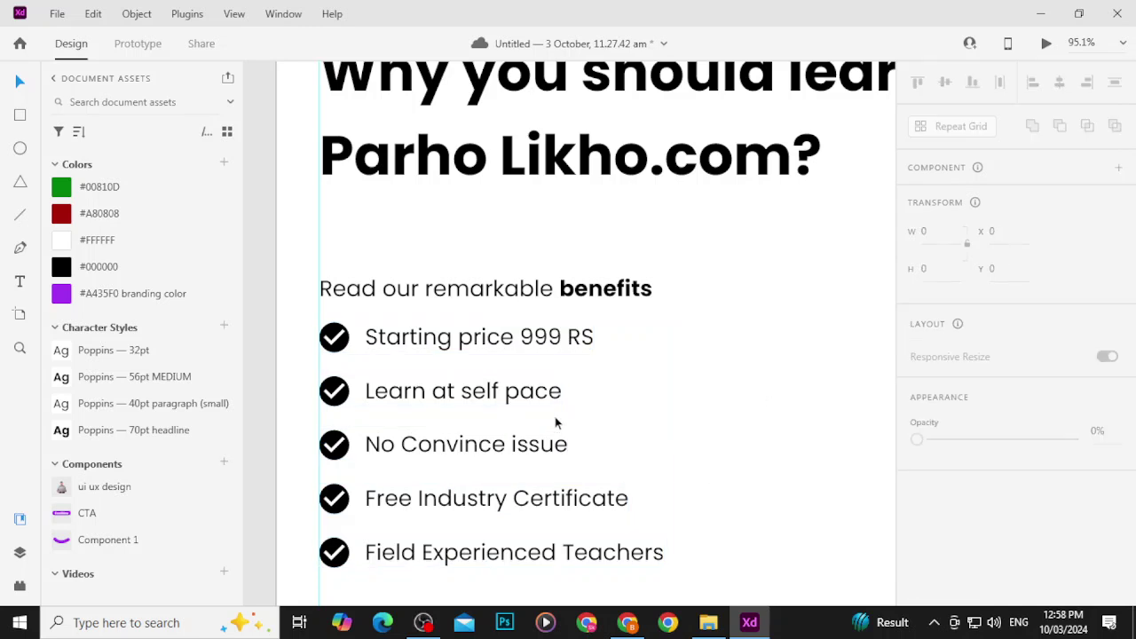
Step: Nudge the "Learn at self pace" row up, closer to the first checklist row
click(341, 402)
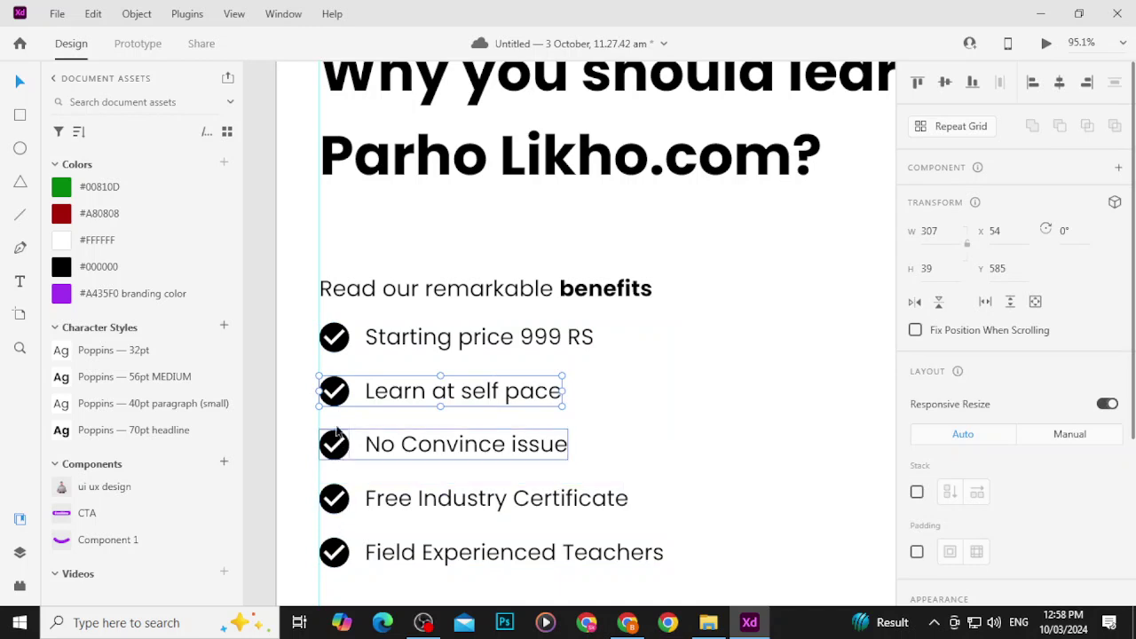
key(Up)
key(Up)
key(Up)
key(Up)
key(Up)
key(Up)
key(Up)
key(Up)
key(Up)
key(Up)
key(Up)
key(Up)
key(Up)
key(Up)
key(Up)
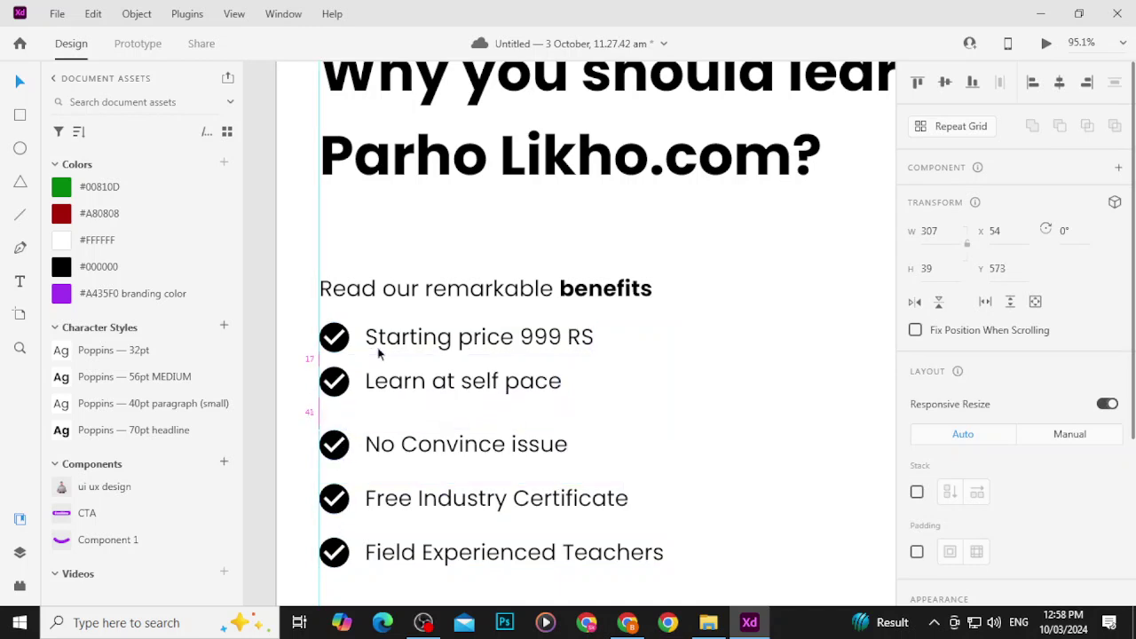
Step: Nudge the "No Convince issue" and "Free Industry Certificate" rows up to tighten the checklist spacing
click(381, 444)
key(shift+Up)
key(shift+Up)
key(shift+Up)
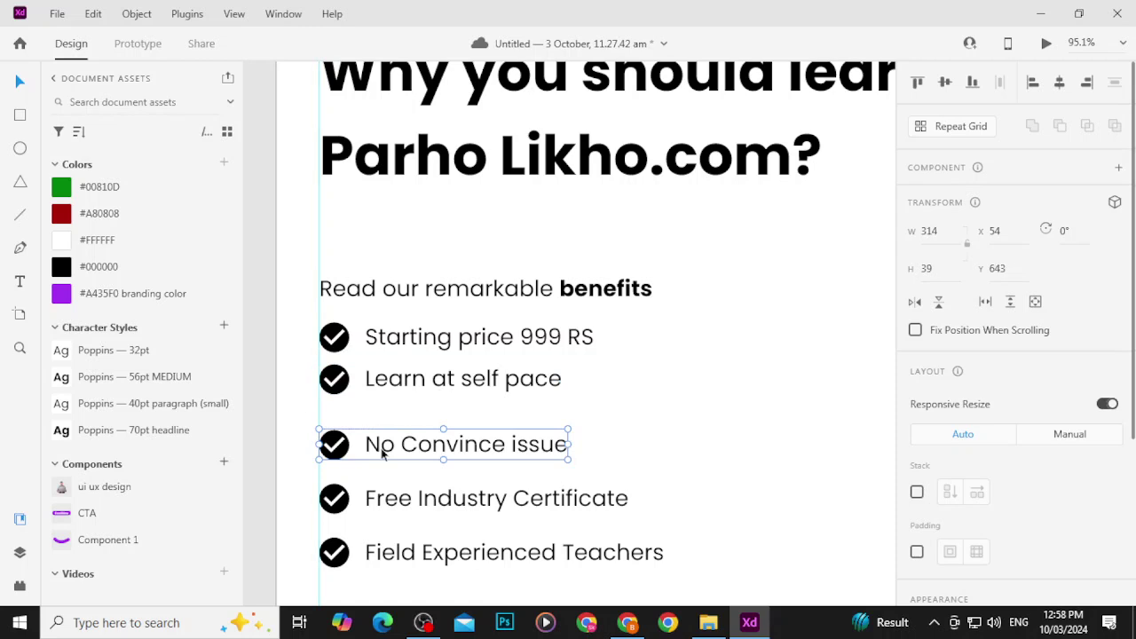
click(393, 514)
key(shift+Up)
key(shift+Up)
key(shift+Up)
key(shift+Up)
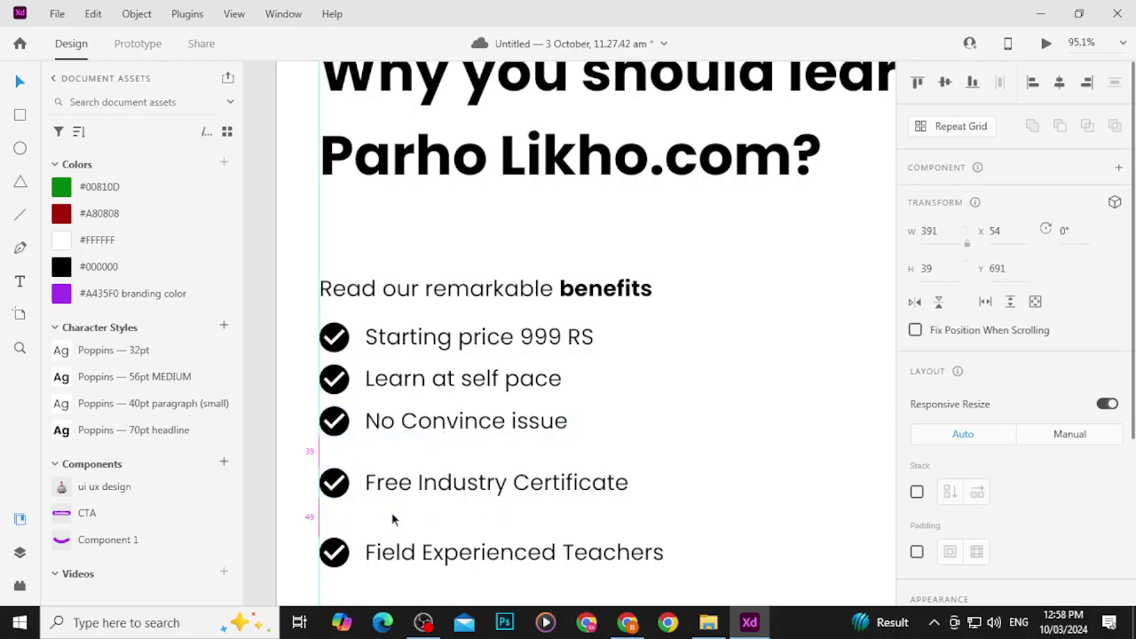
Step: Nudge the "Field Experienced Teachers" row up and distribute all five checklist rows evenly in the vertical direction
click(397, 539)
key(shift+Up)
key(shift+Up)
key(shift+Up)
key(shift+Up)
key(shift+Up)
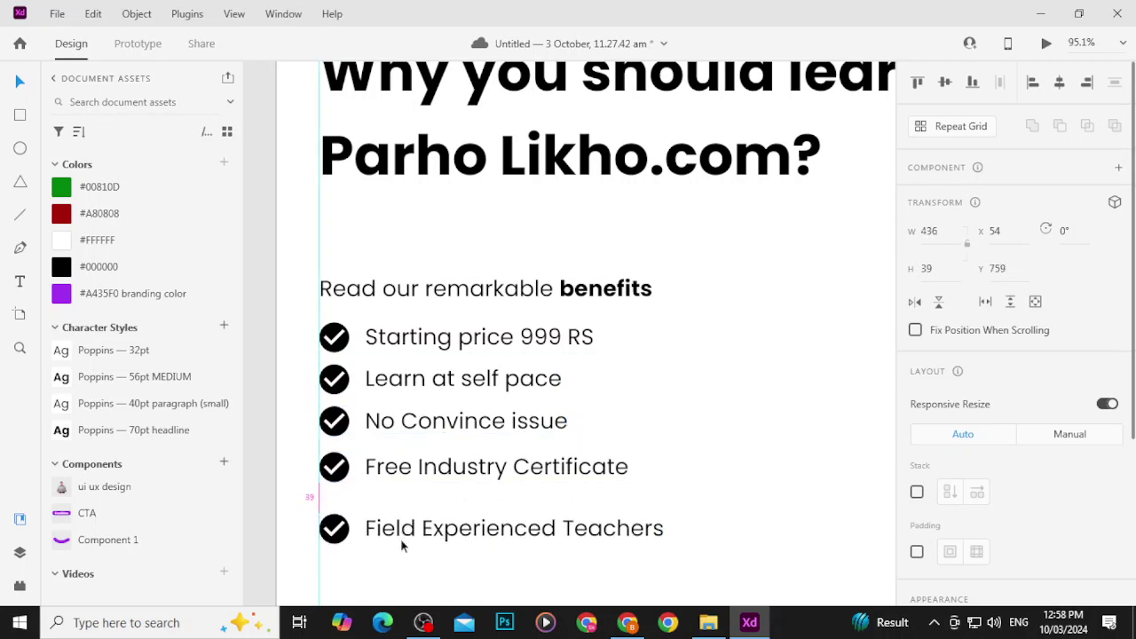
drag(291, 330, 489, 550)
click(1114, 84)
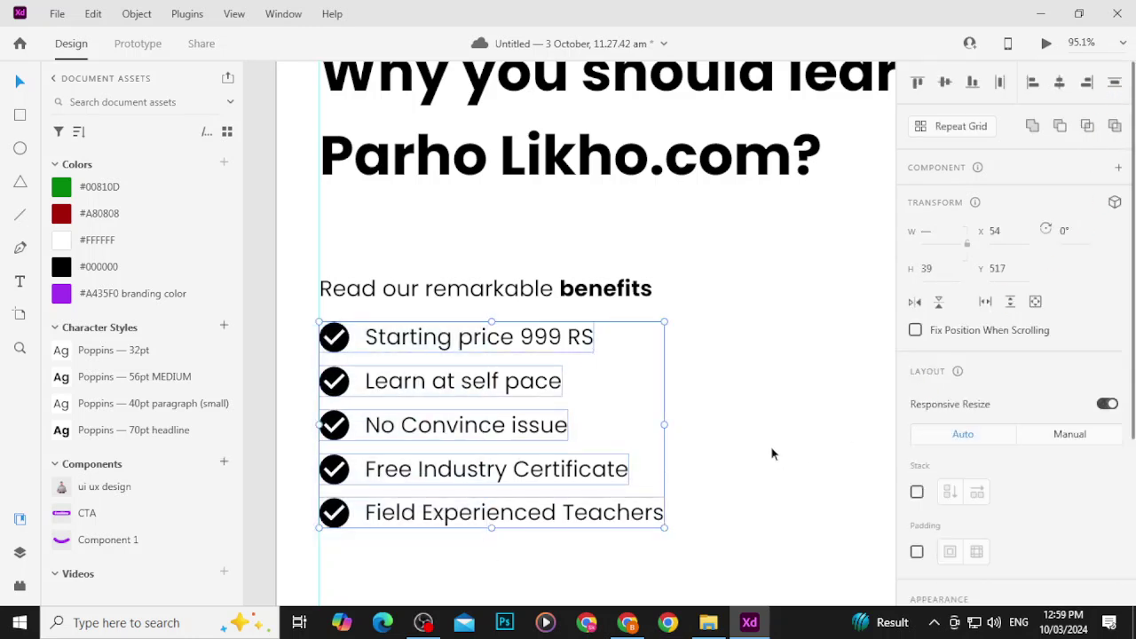
click(770, 447)
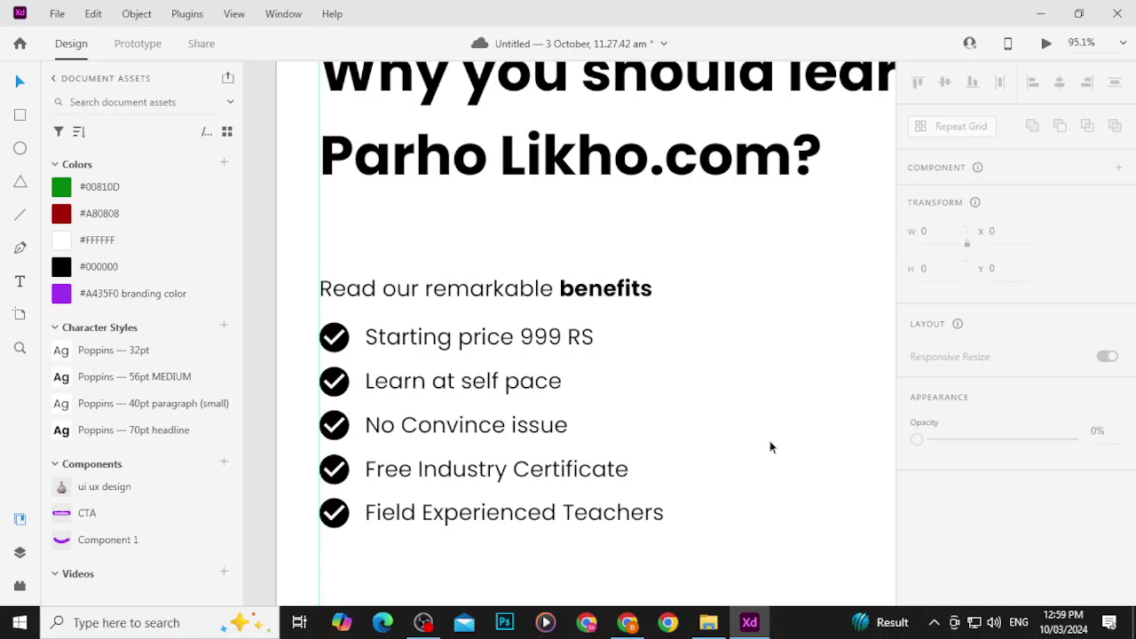
Step: Set the font size of the "Read our remarkable benefits" line to 22
click(645, 306)
scroll(1066, 396, down, 1)
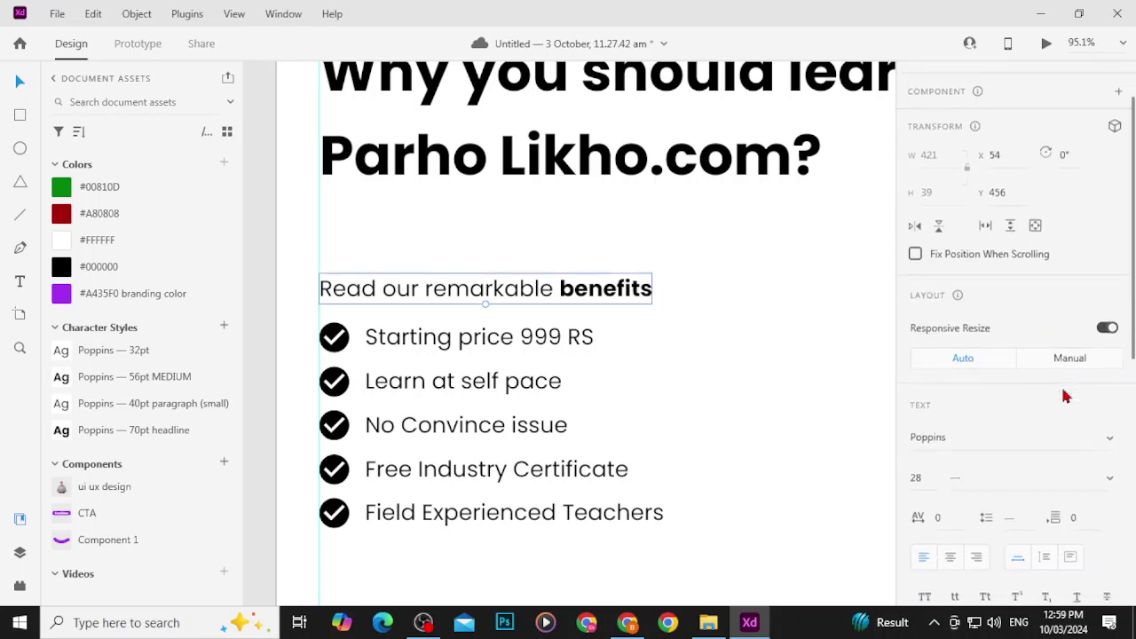
scroll(1066, 396, down, 3)
click(917, 229)
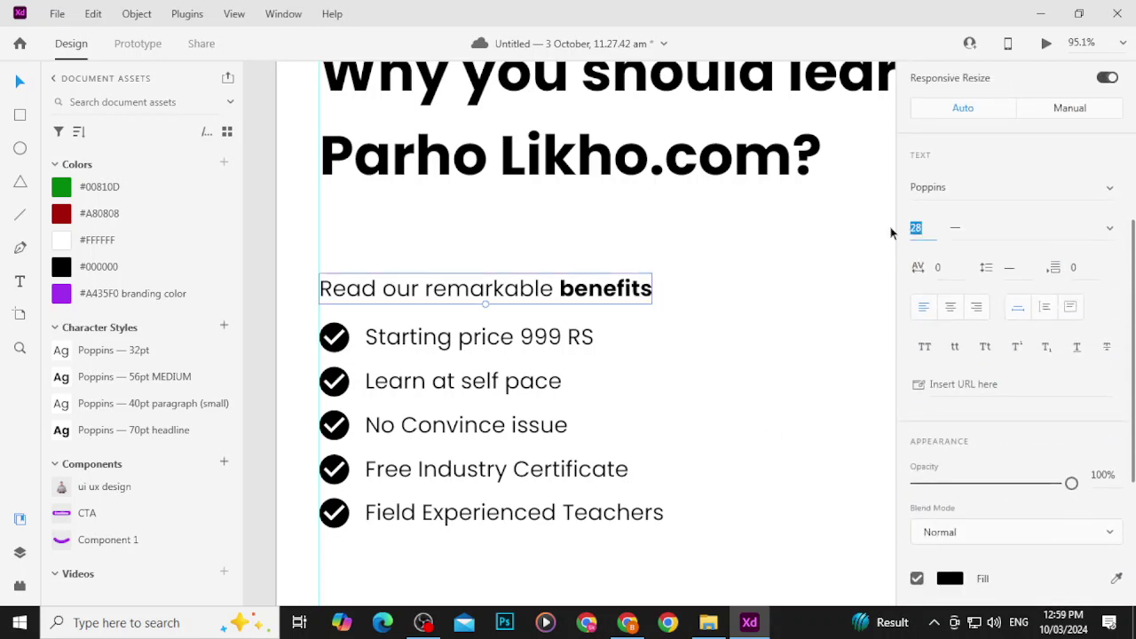
text(22)
key(Return)
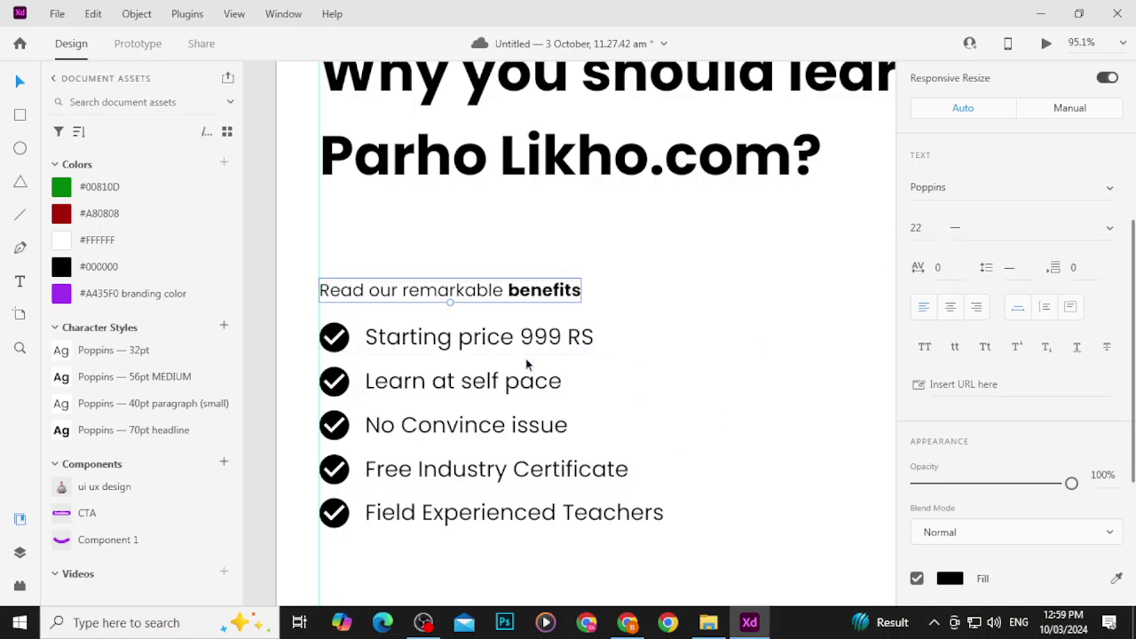
click(624, 299)
drag(624, 297, 573, 332)
Step: Color "Parho Likho.com" in the headline of Instagram Post – 2 with the #A435F0 branding color, leaving the question mark black
key(ctrl+minus)
key(ctrl+minus)
key(ctrl+minus)
click(616, 289)
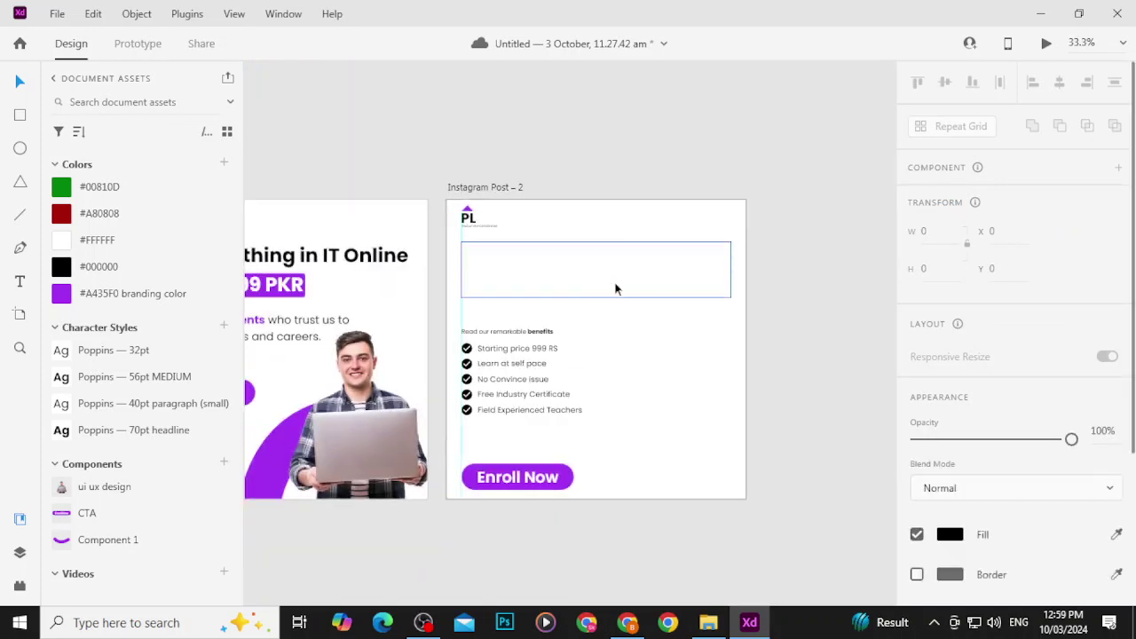
double_click(616, 288)
drag(637, 284, 552, 284)
click(609, 284)
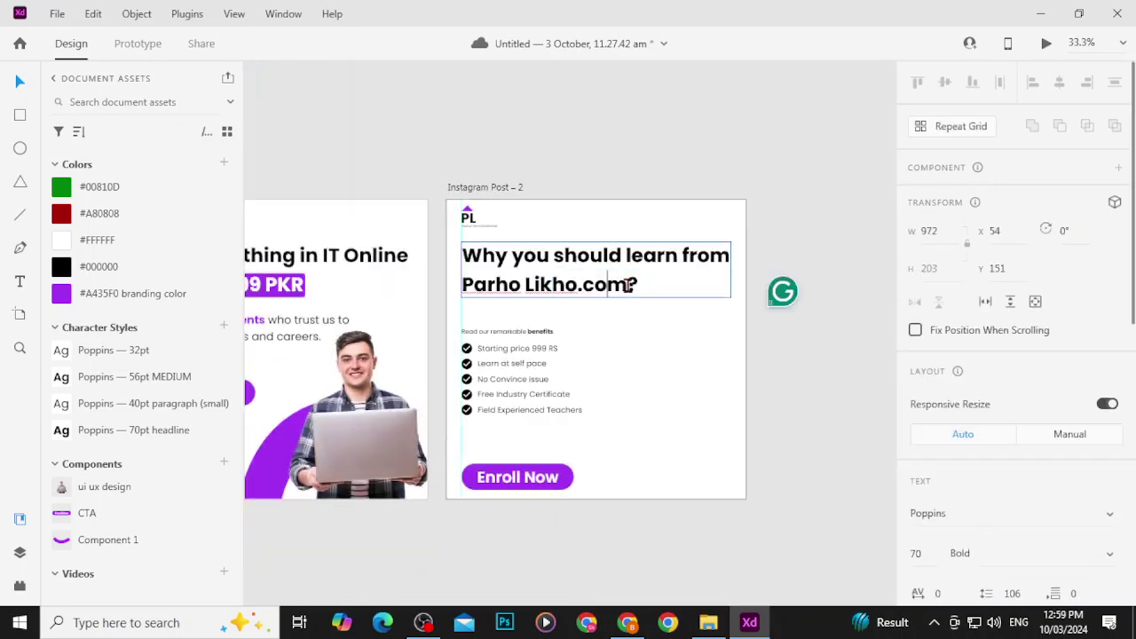
drag(627, 284, 459, 286)
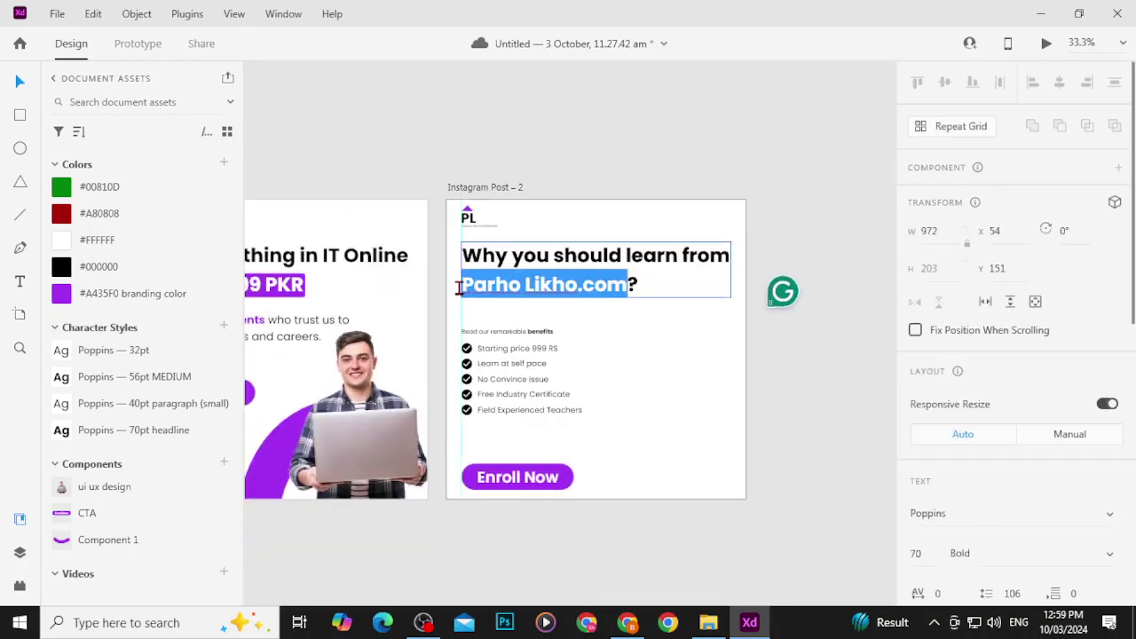
click(164, 297)
click(652, 405)
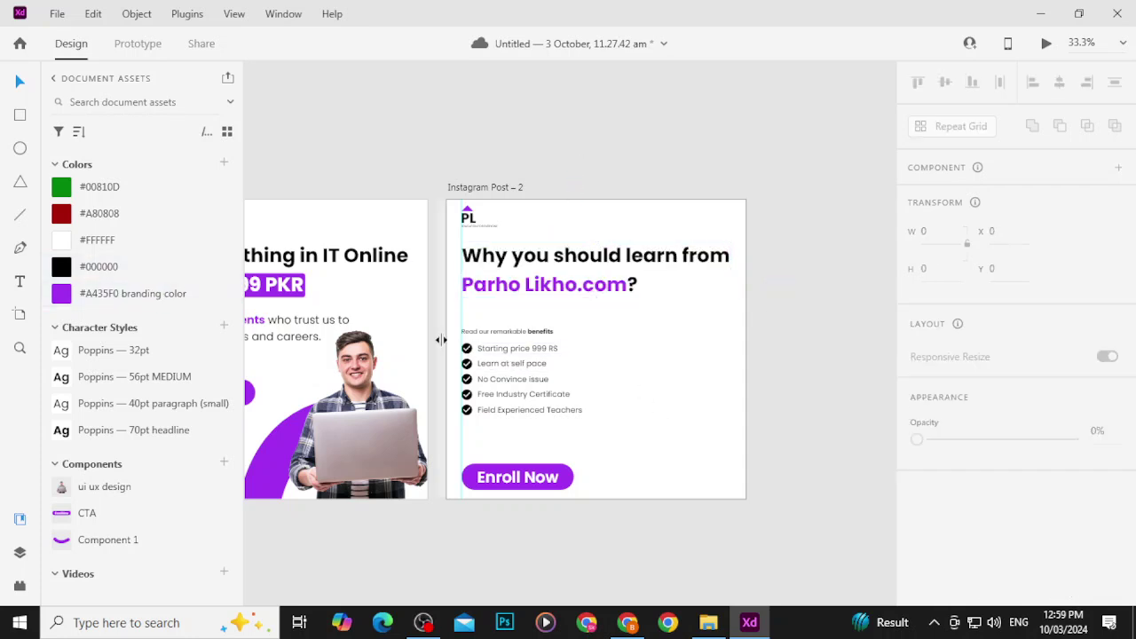
Step: Move the "Read our remarkable benefits" line and the five checklist rows up together to Y 422
drag(455, 323, 549, 429)
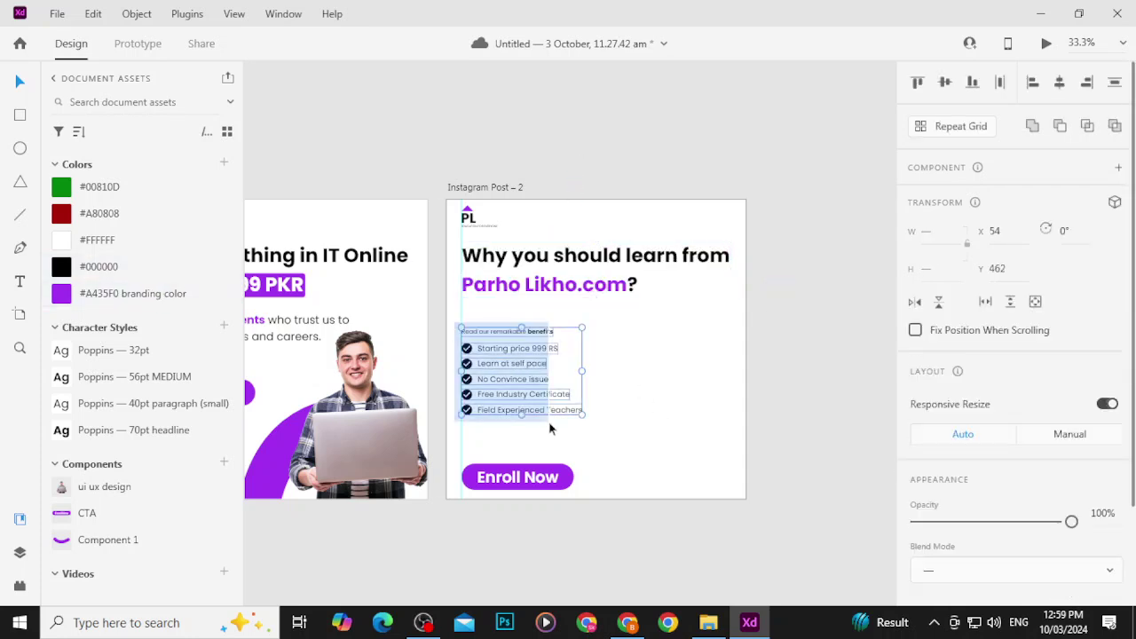
key(shift+Up)
key(shift+Up)
key(shift+Up)
key(shift+Up)
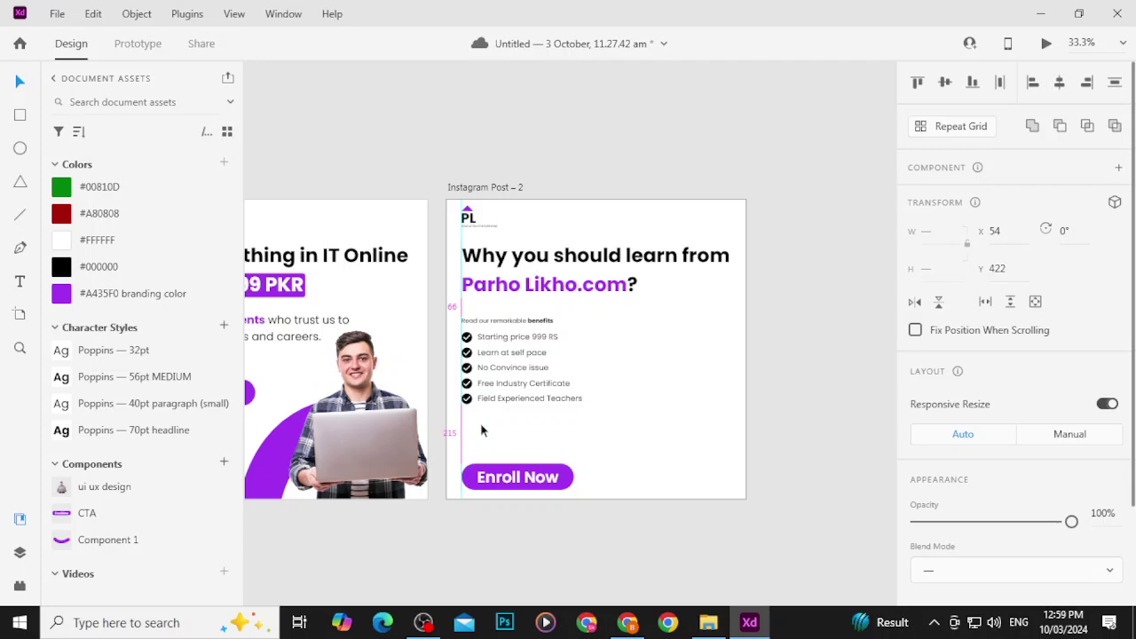
click(691, 464)
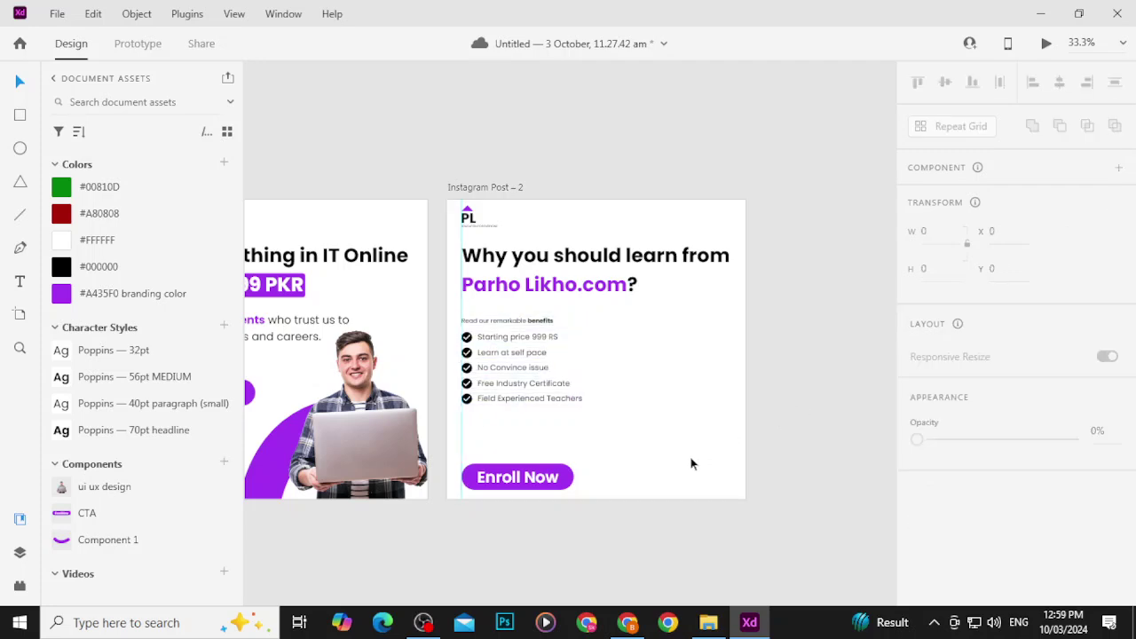
Step: Bring the downloaded PNG of the woman holding a laptop from the browser's download history into Adobe XD and move it over Instagram Post – 2
scroll(691, 463, up, 5)
scroll(624, 411, down, 10)
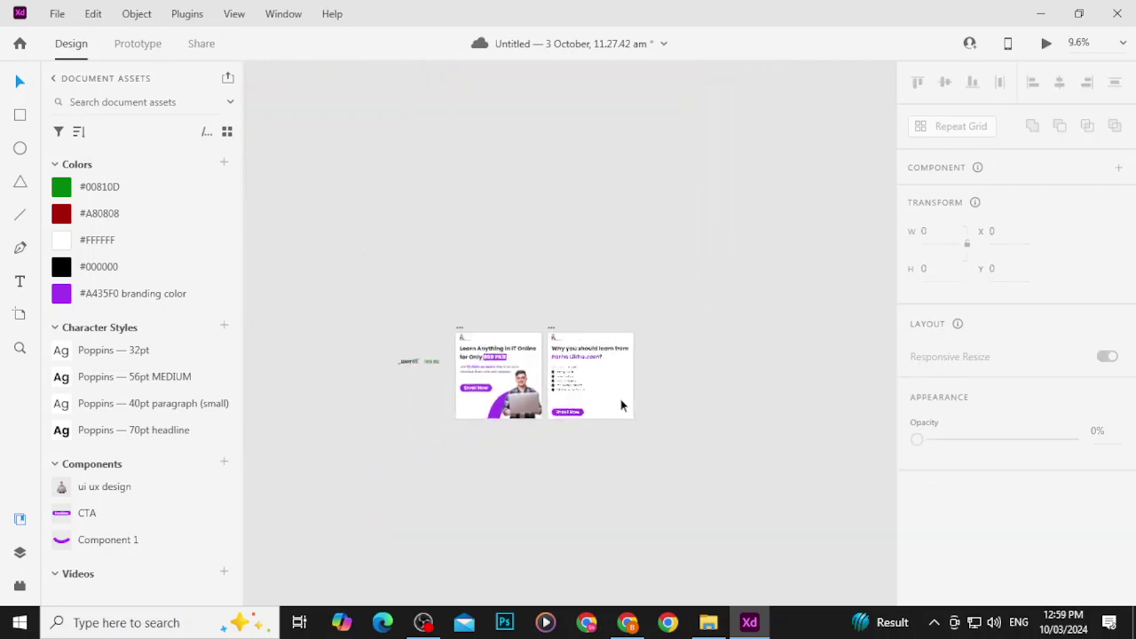
scroll(621, 406, up, 3)
click(1040, 13)
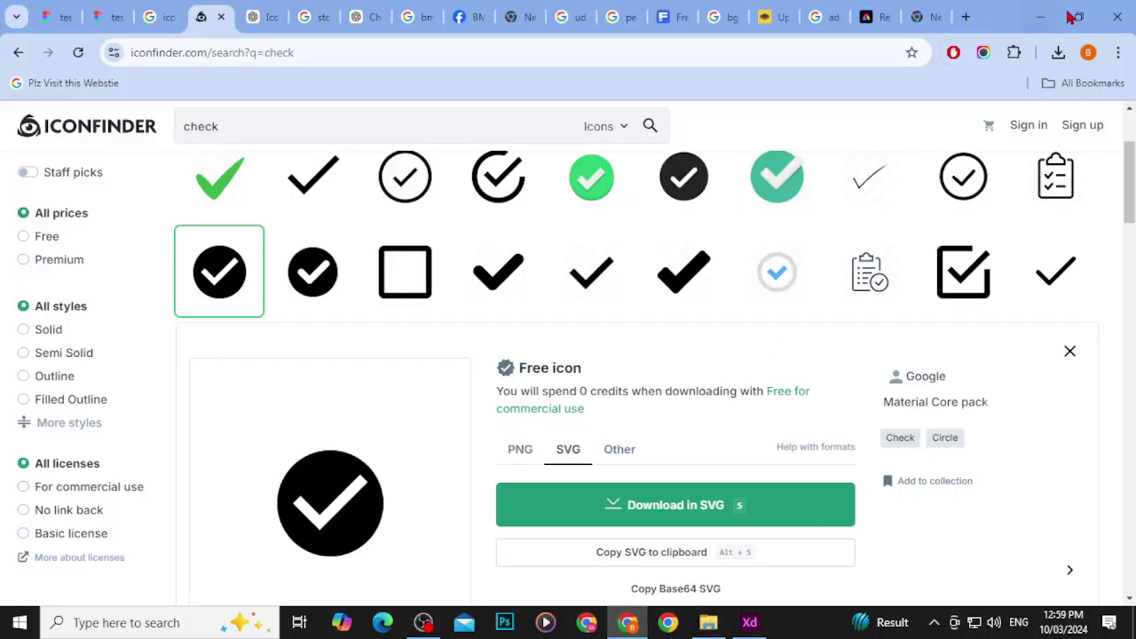
click(1058, 53)
drag(839, 193, 702, 420)
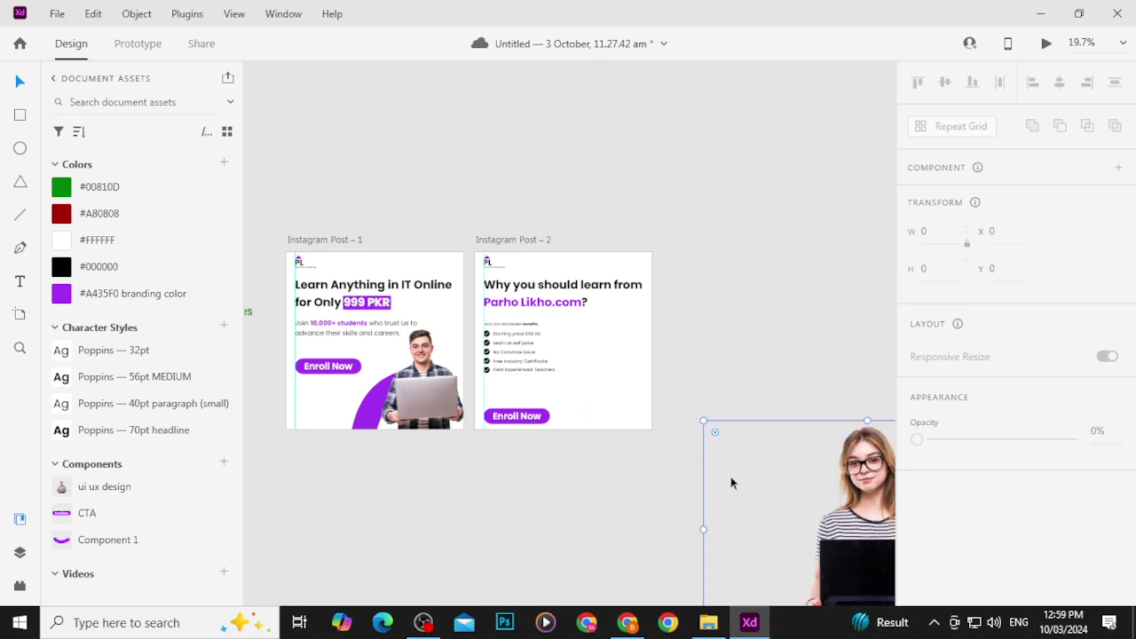
click(707, 438)
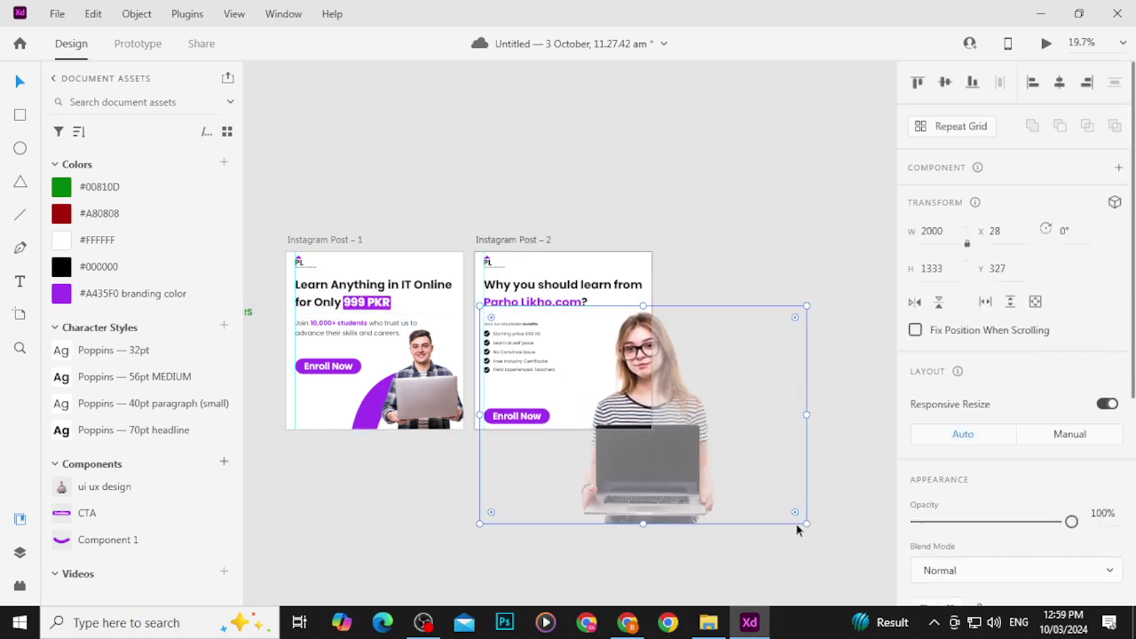
Step: Scale the woman's photo to 941 × 627, position it at X 324, Y 453 in Instagram Post – 2, and save the document
drag(805, 524, 680, 439)
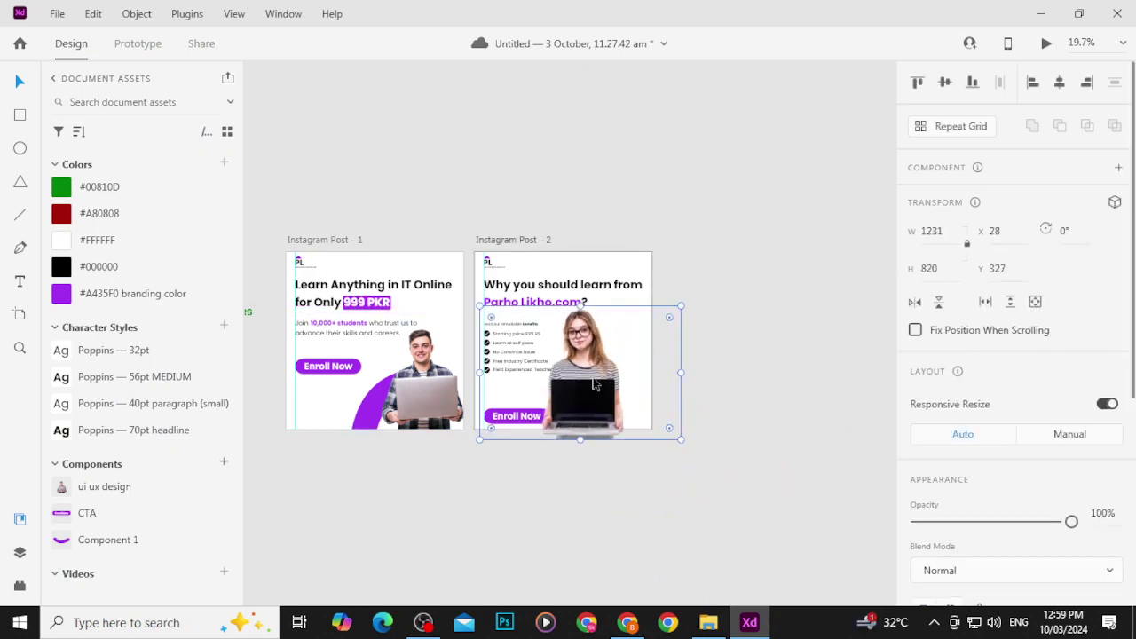
drag(595, 385, 618, 388)
drag(707, 445, 684, 427)
drag(618, 404, 631, 403)
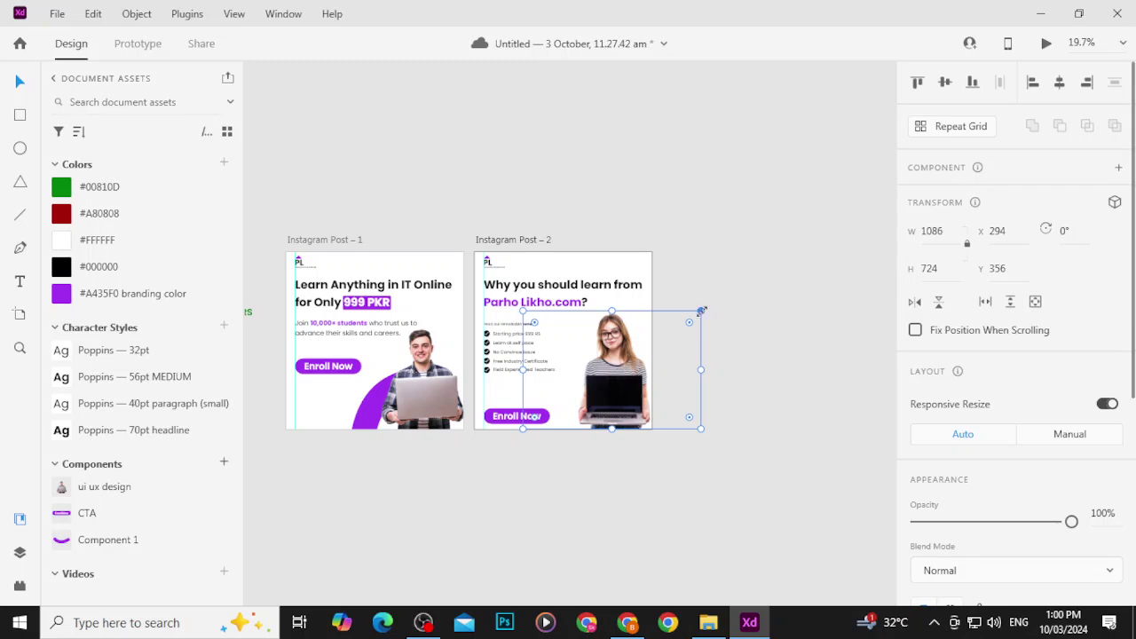
drag(700, 311, 682, 326)
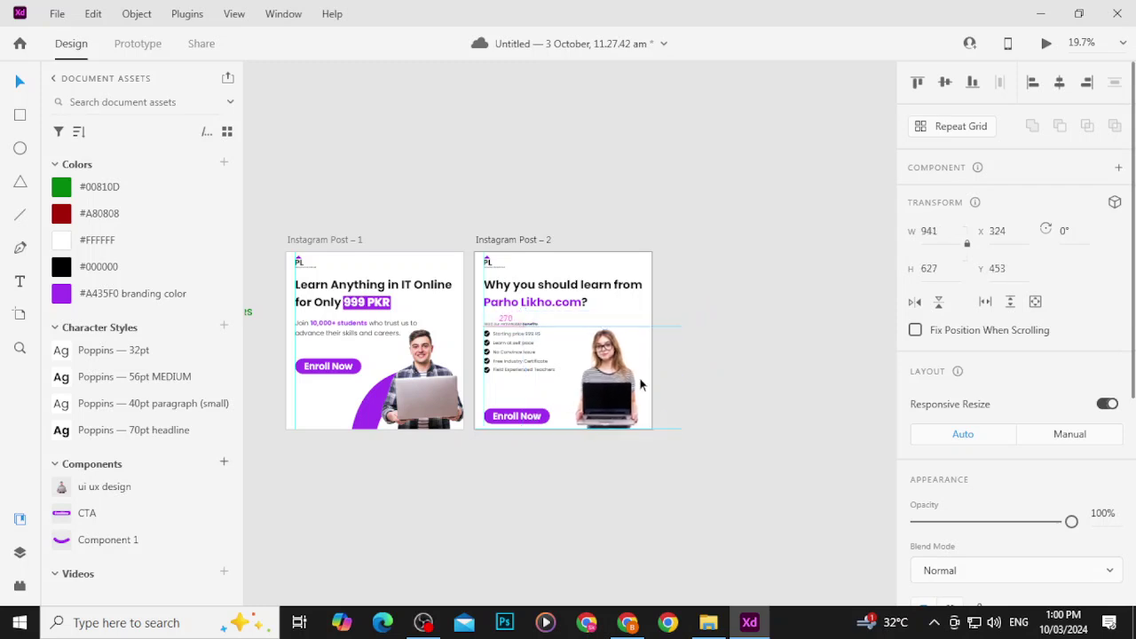
click(692, 328)
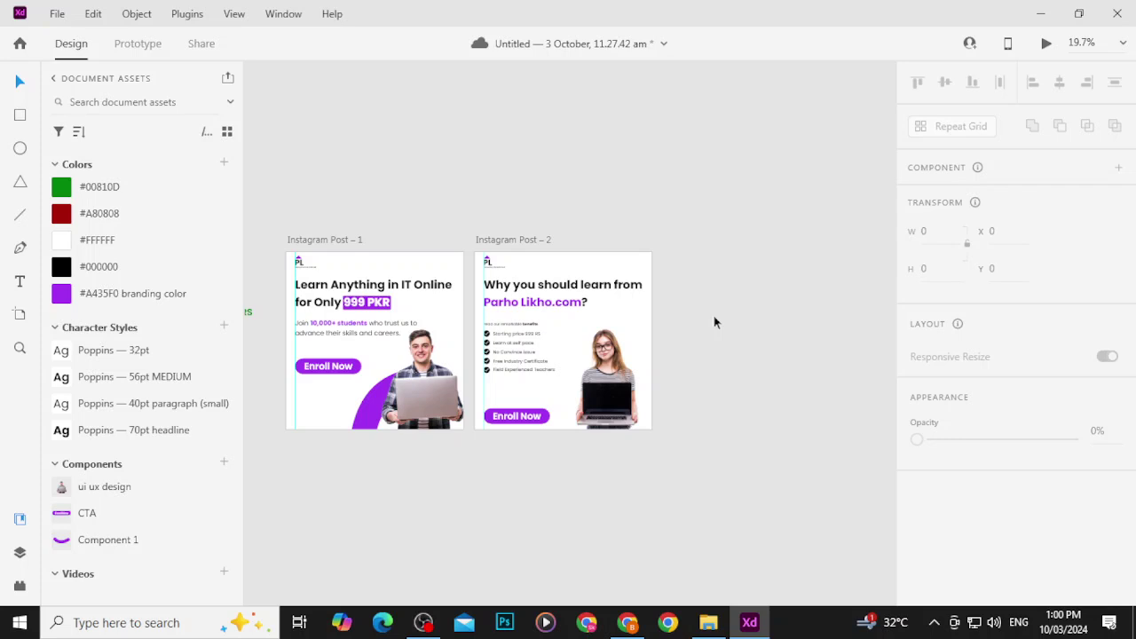
key(ctrl+s)
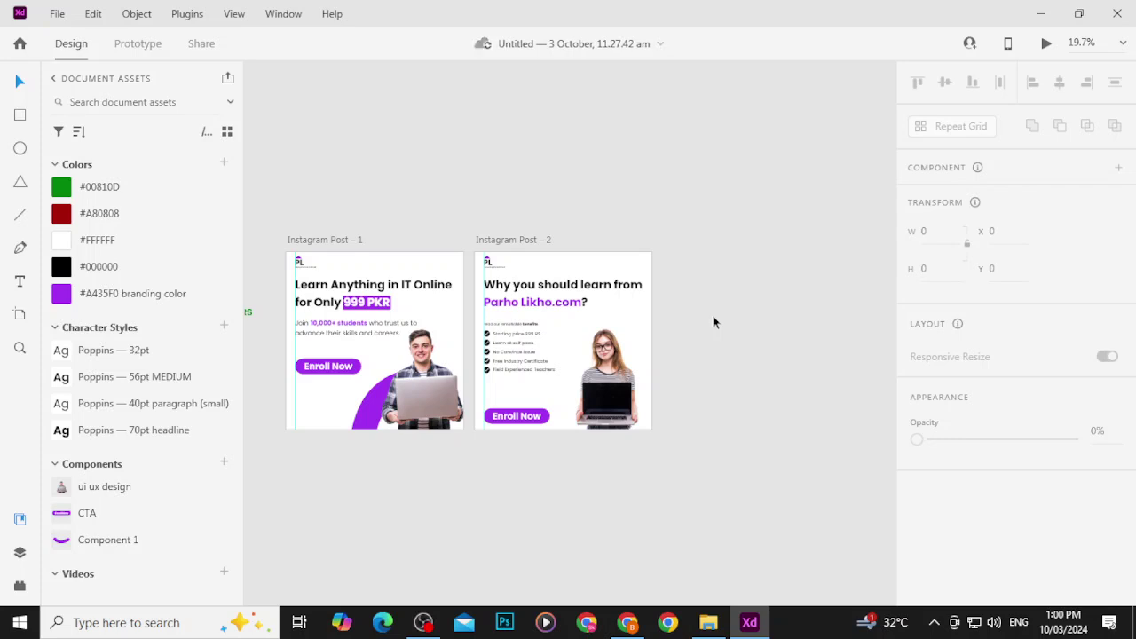
Step: Move the woman's photo off Instagram Post – 2 onto the empty pasteboard to its right and save the document
scroll(704, 318, up, 5)
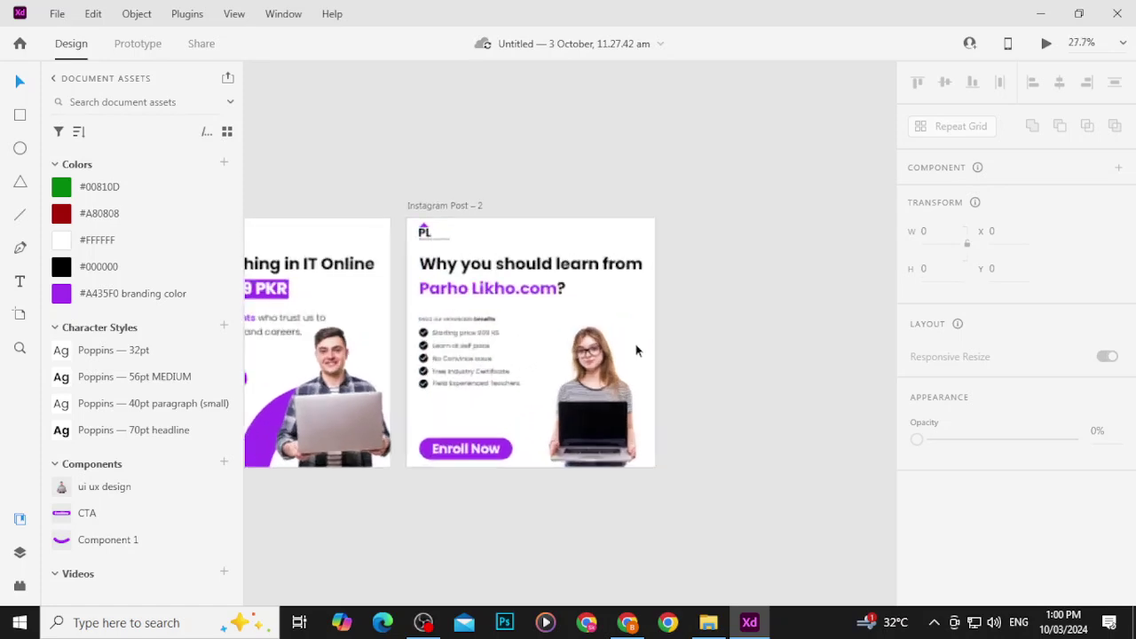
scroll(533, 308, up, 3)
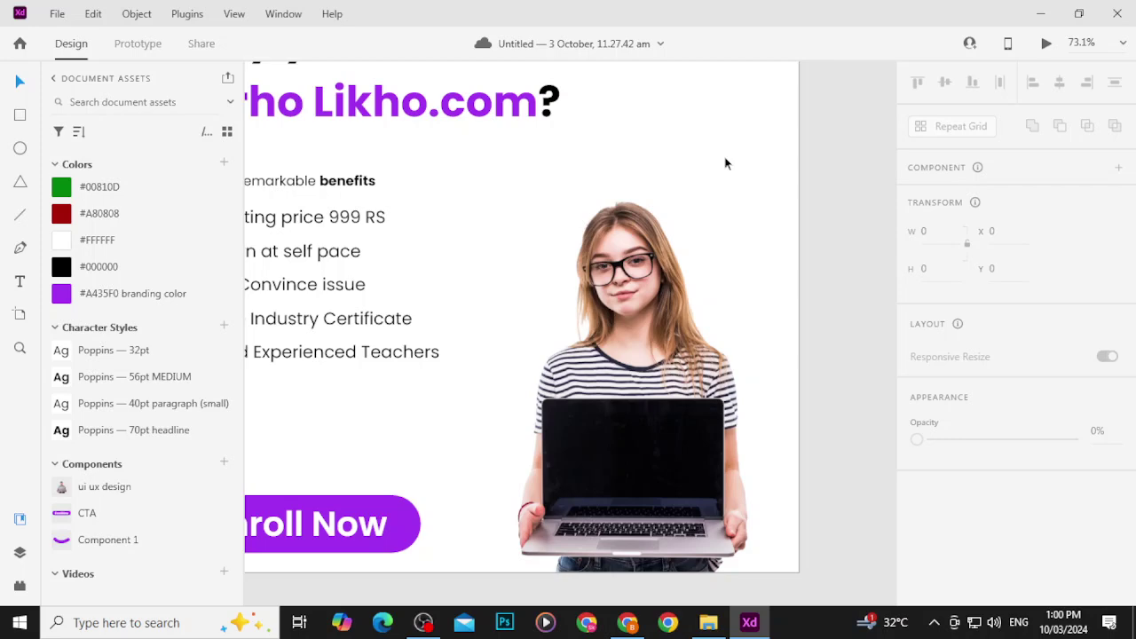
click(703, 378)
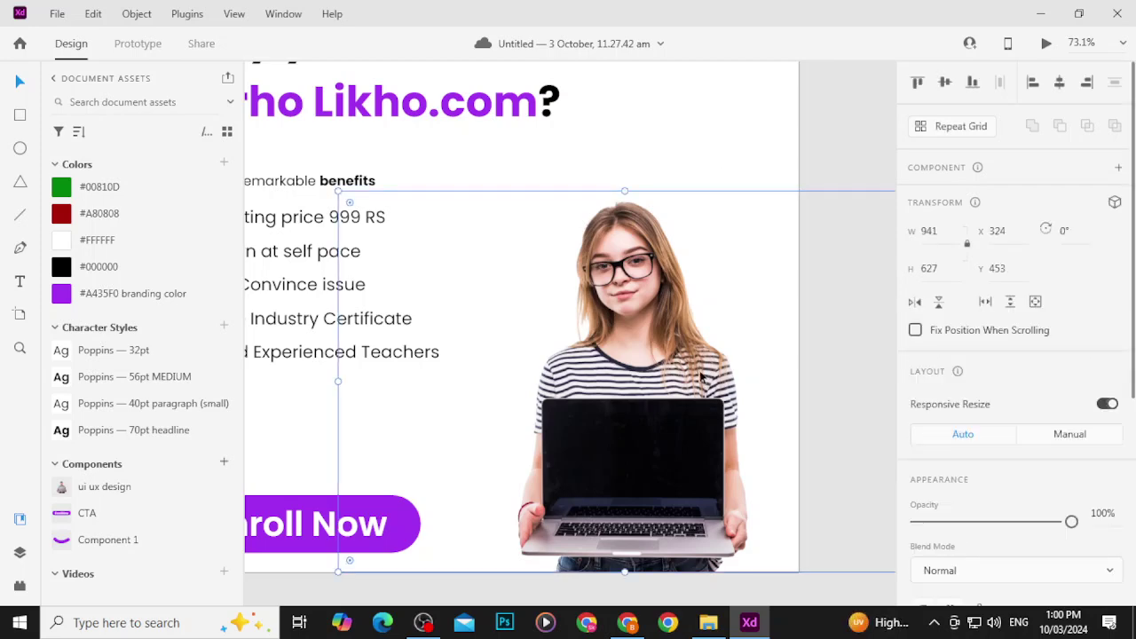
drag(695, 377, 875, 337)
scroll(701, 375, down, 5)
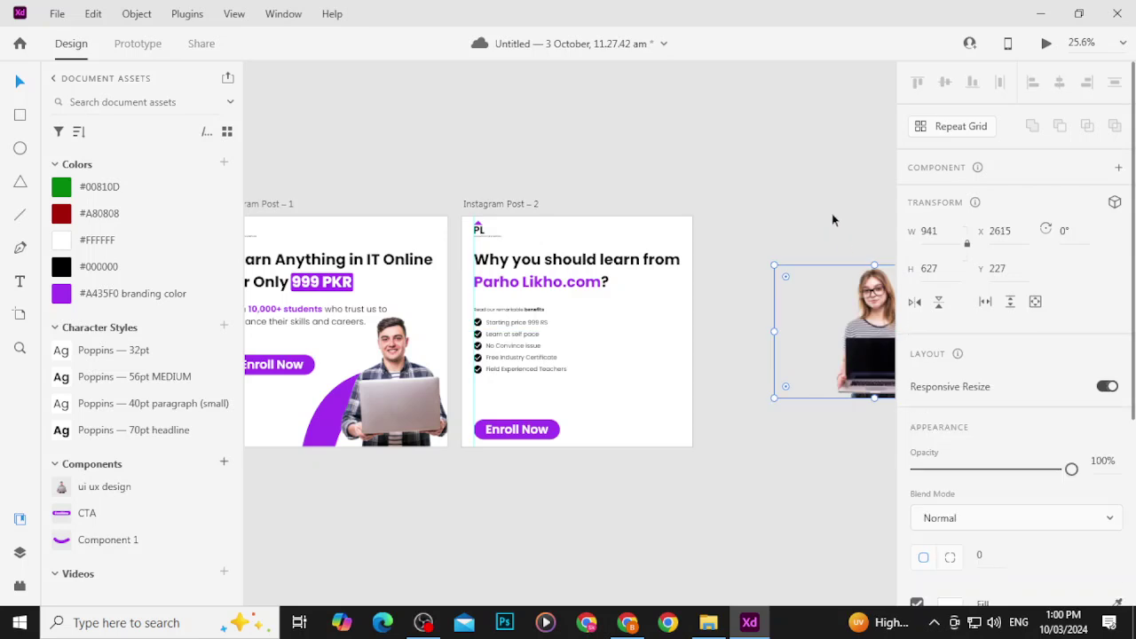
drag(831, 218, 788, 225)
scroll(819, 266, right, 5)
click(706, 324)
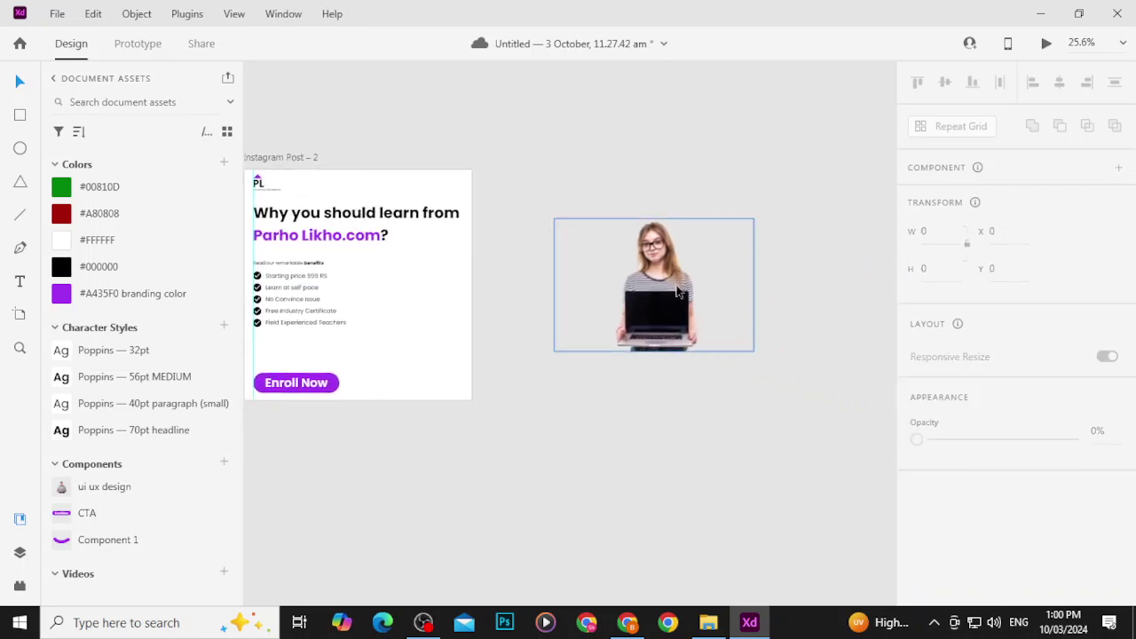
click(699, 232)
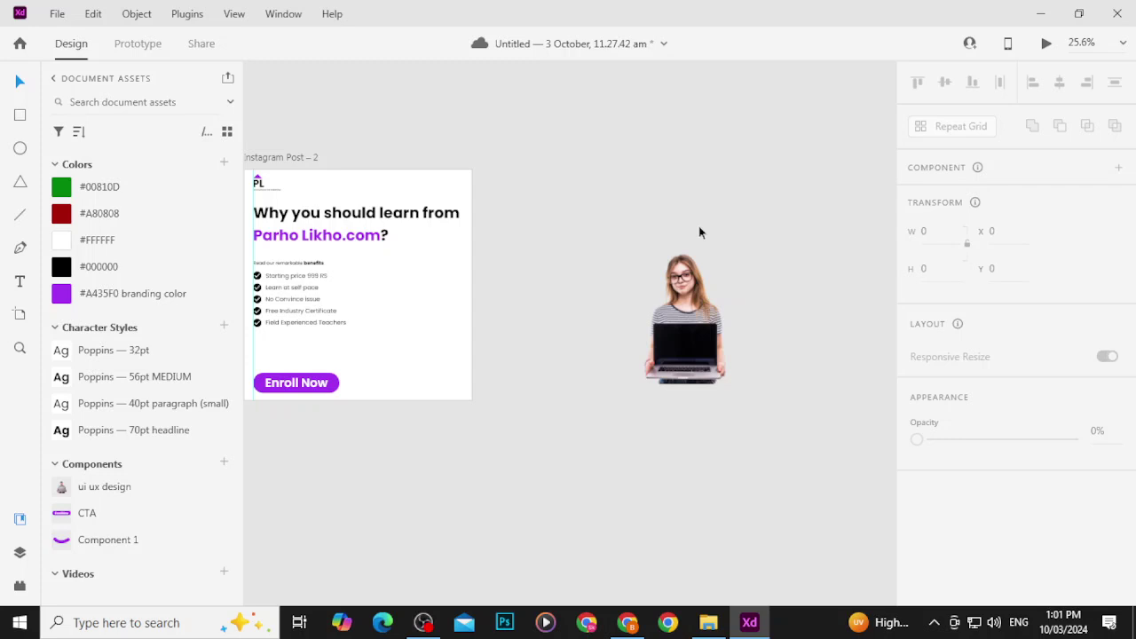
key(ctrl+s)
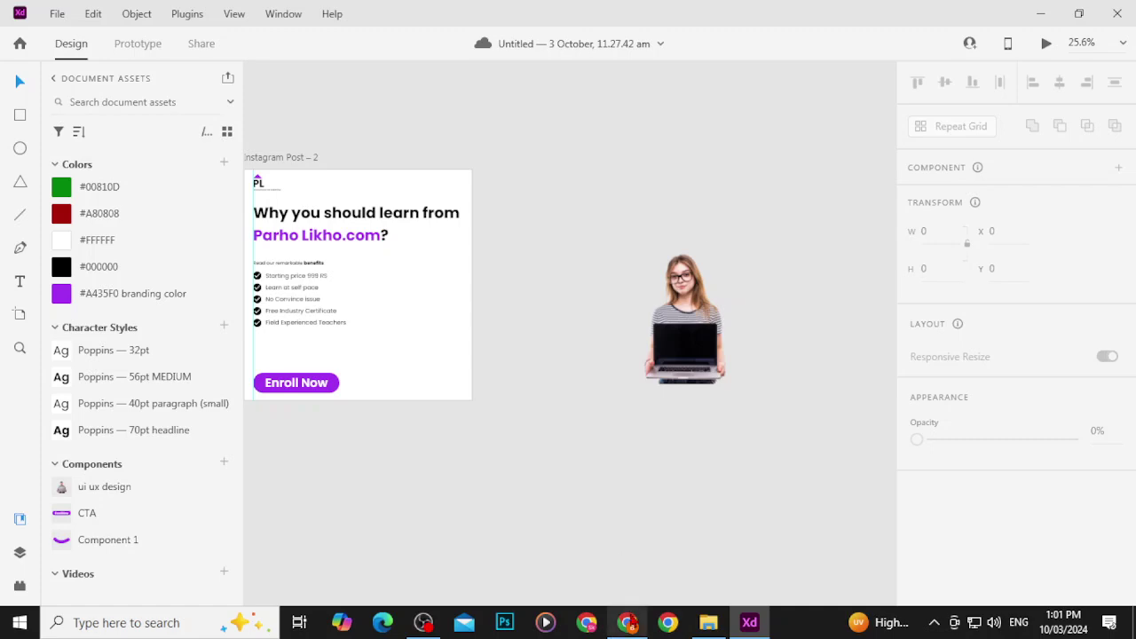
Step: Switch to Iconfinder in the browser and search its icons for "dollar"
click(629, 622)
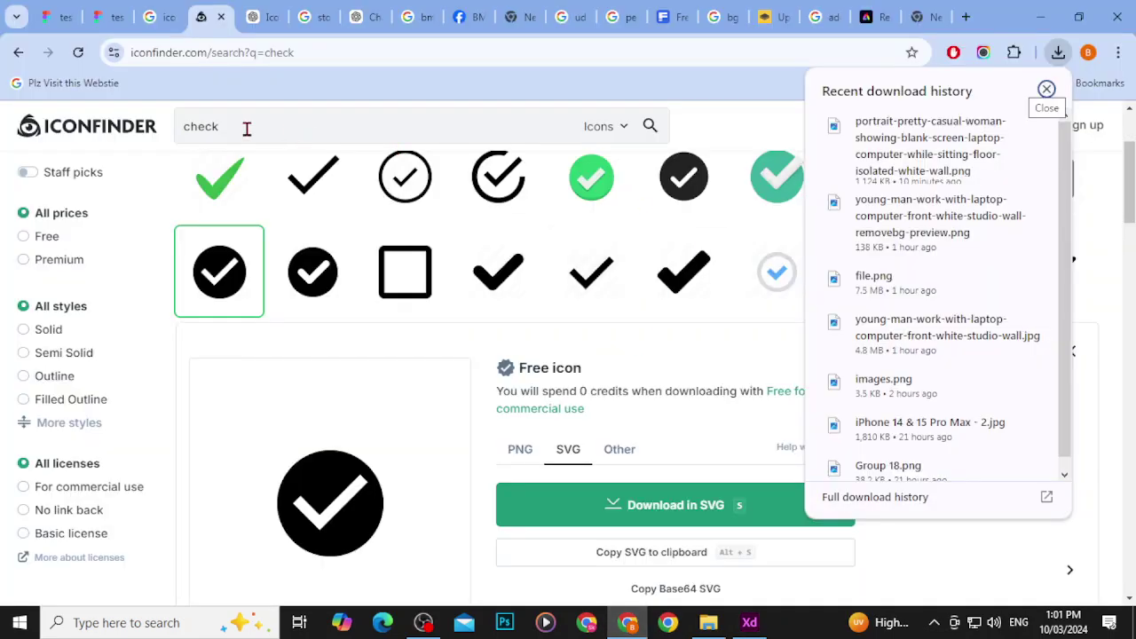
drag(246, 127, 163, 126)
text(dollar)
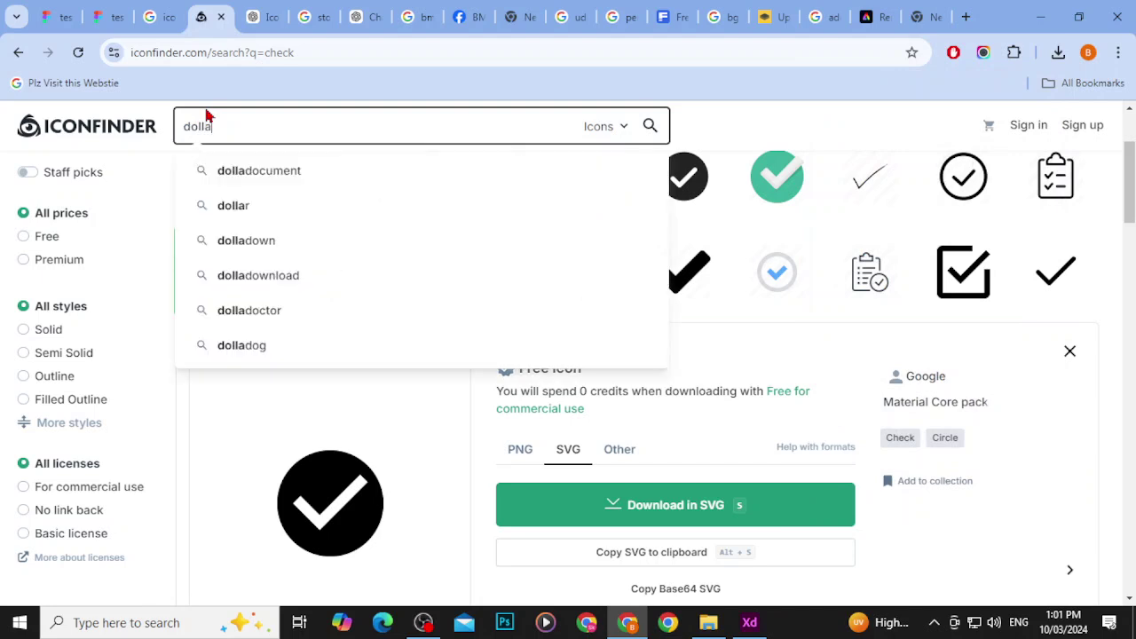
key(Return)
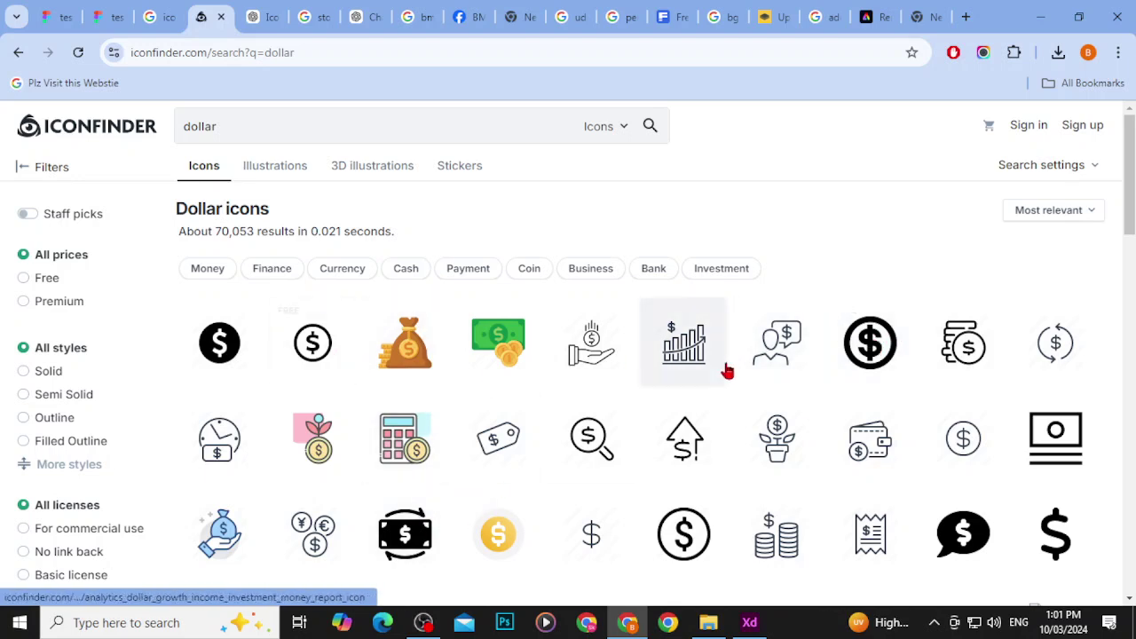
Step: Copy the free outlined circle dollar icon as SVG and paste it onto the pasteboard in Adobe XD
click(300, 356)
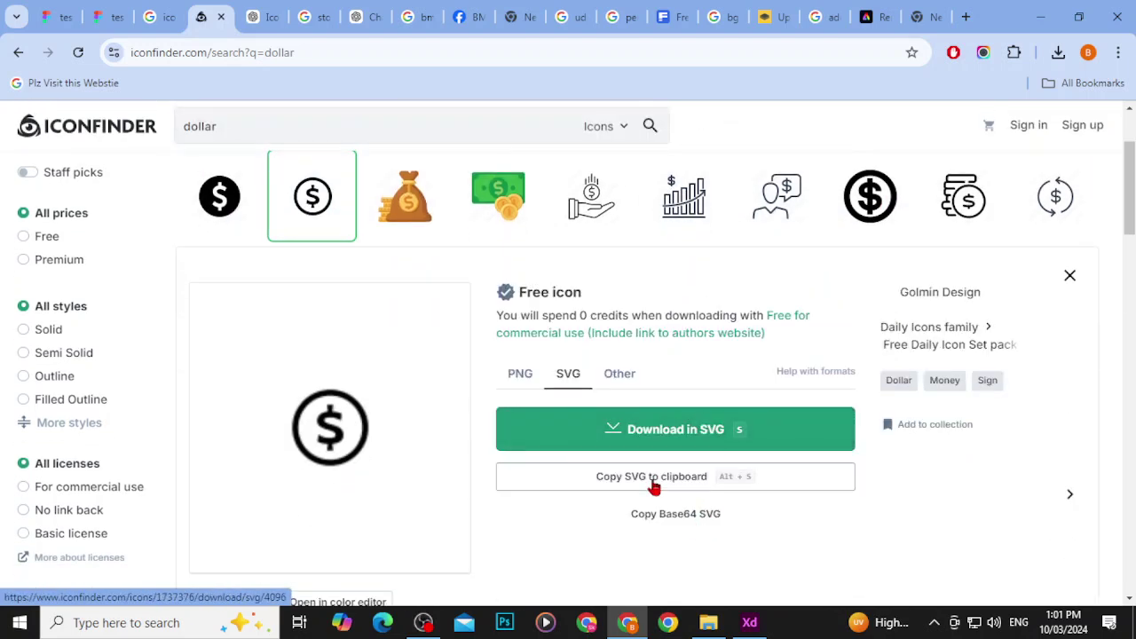
click(654, 488)
key(alt+Tab)
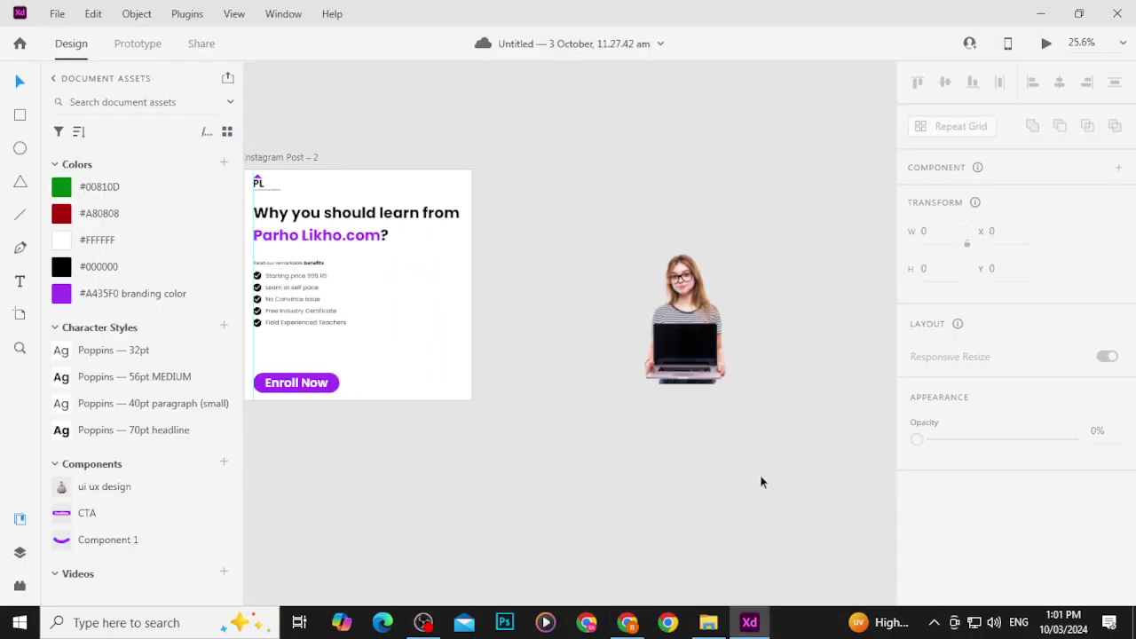
key(ctrl+v)
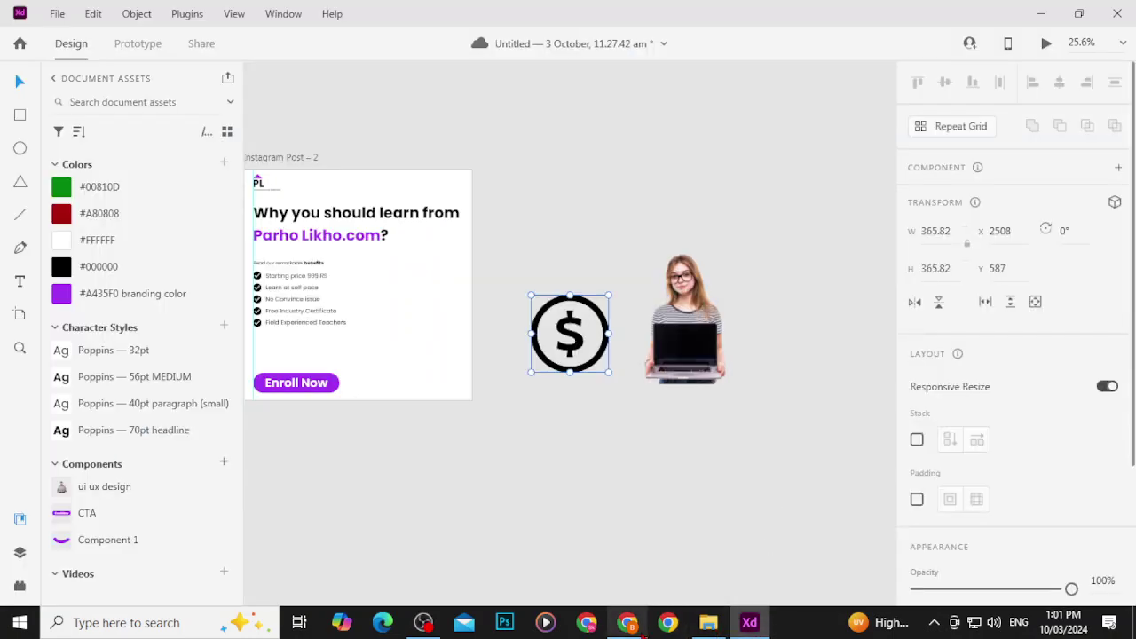
Step: Return to Iconfinder in the browser and search its icons for "time"
click(627, 622)
drag(229, 125, 178, 125)
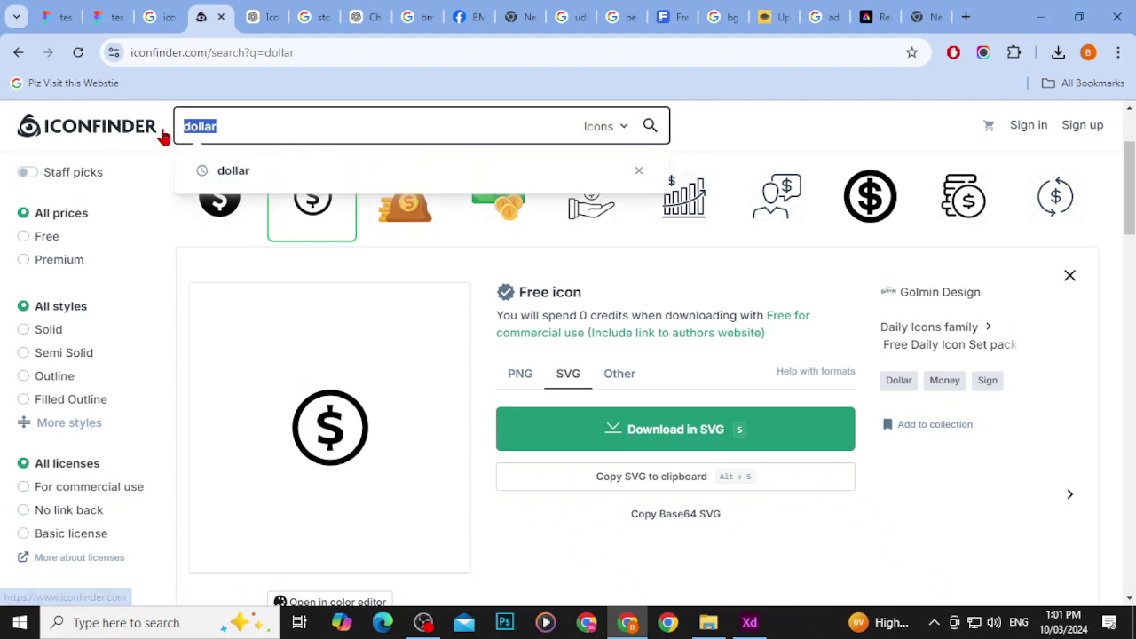
key(BackSpace)
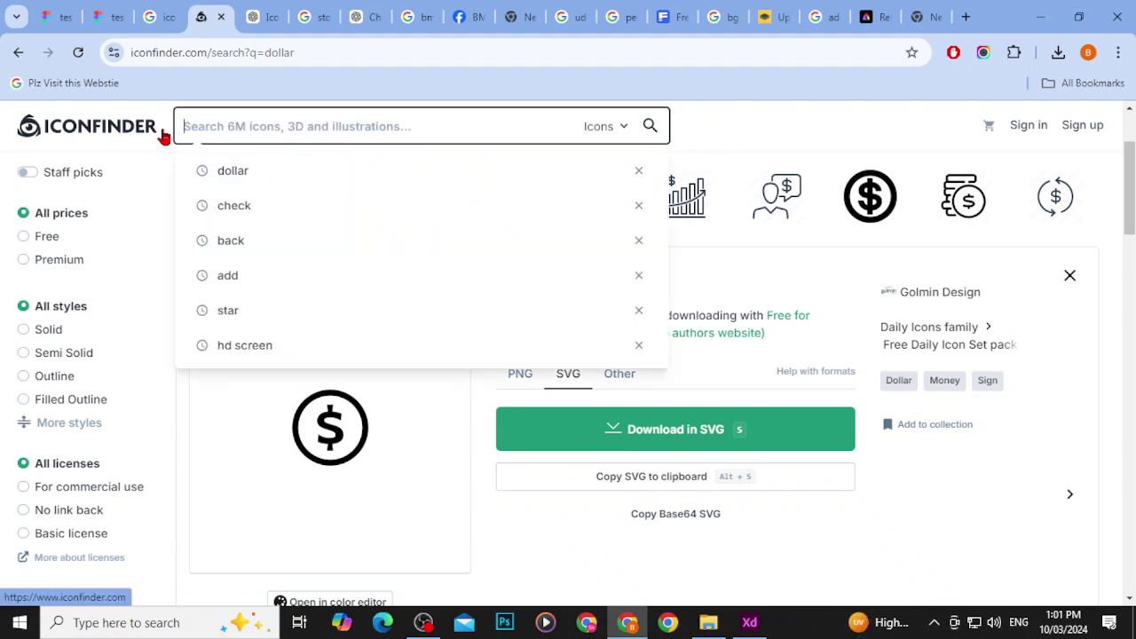
text(tim)
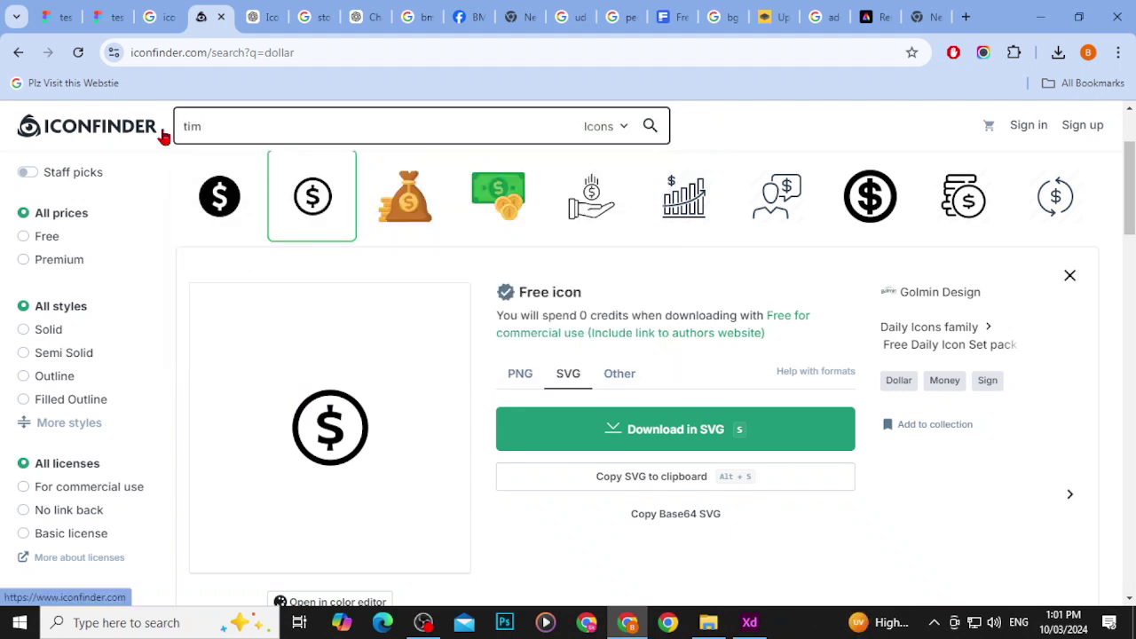
text(nee)
key(Return)
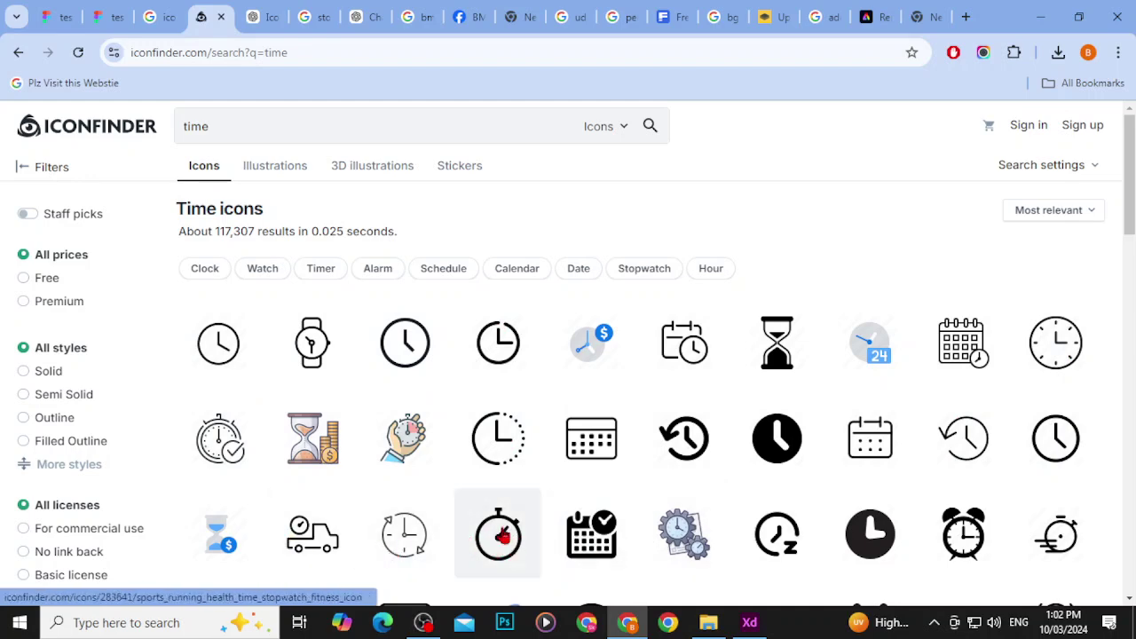
Step: Find the free outlined stopwatch icon among the results, copy it as SVG and paste it onto the pasteboard in Adobe XD
scroll(502, 533, down, 2)
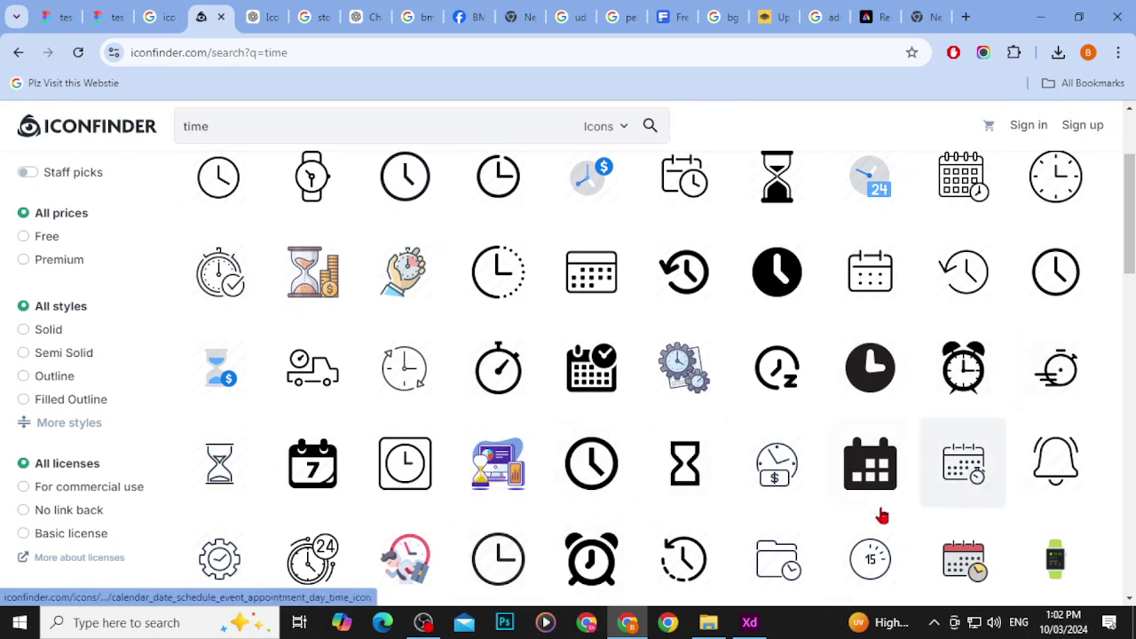
scroll(216, 554, down, 1)
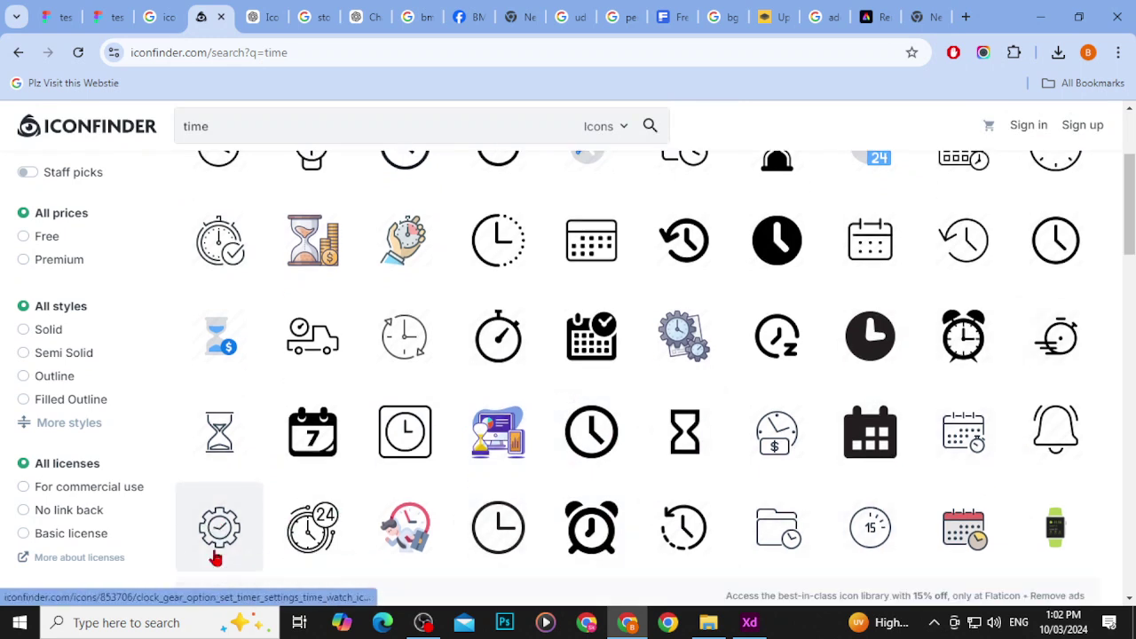
scroll(216, 557, down, 3)
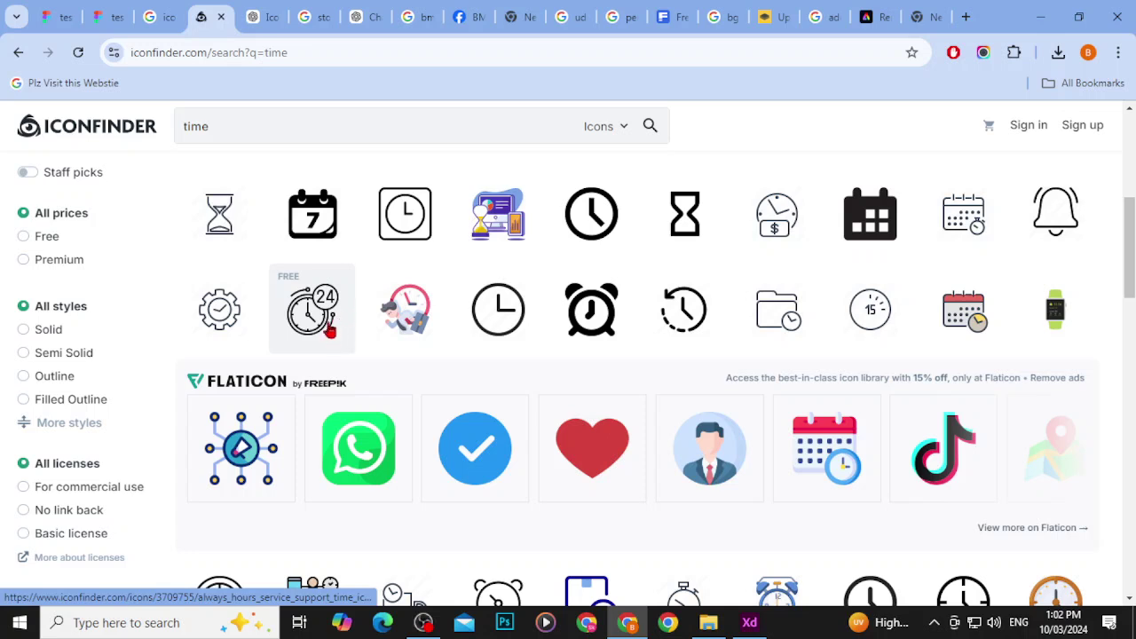
scroll(522, 384, down, 1)
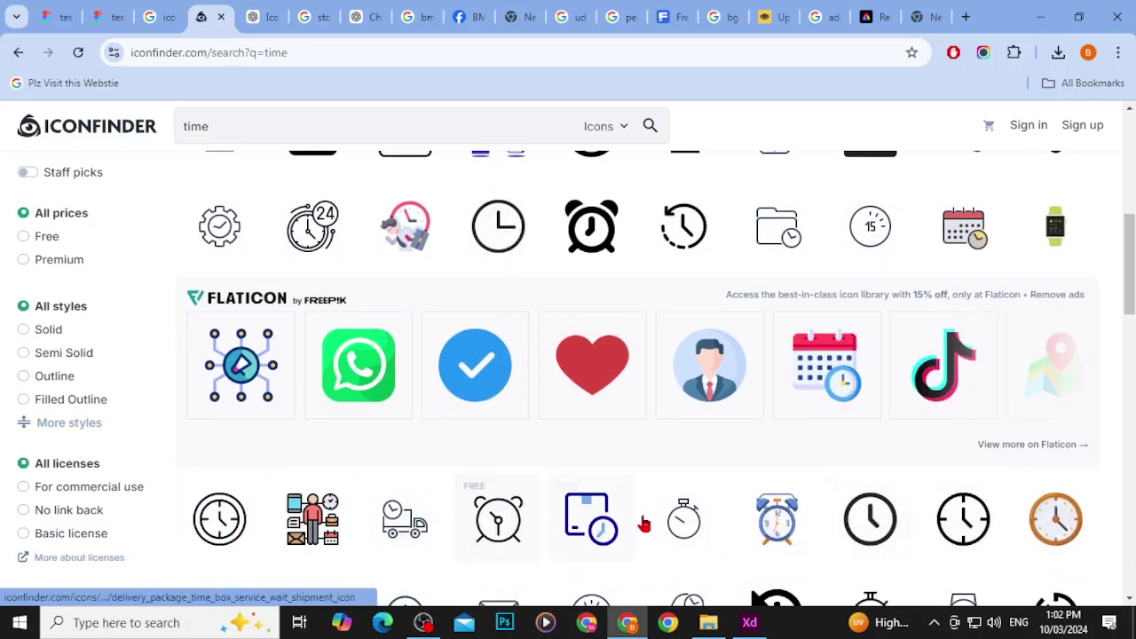
scroll(177, 519, down, 3)
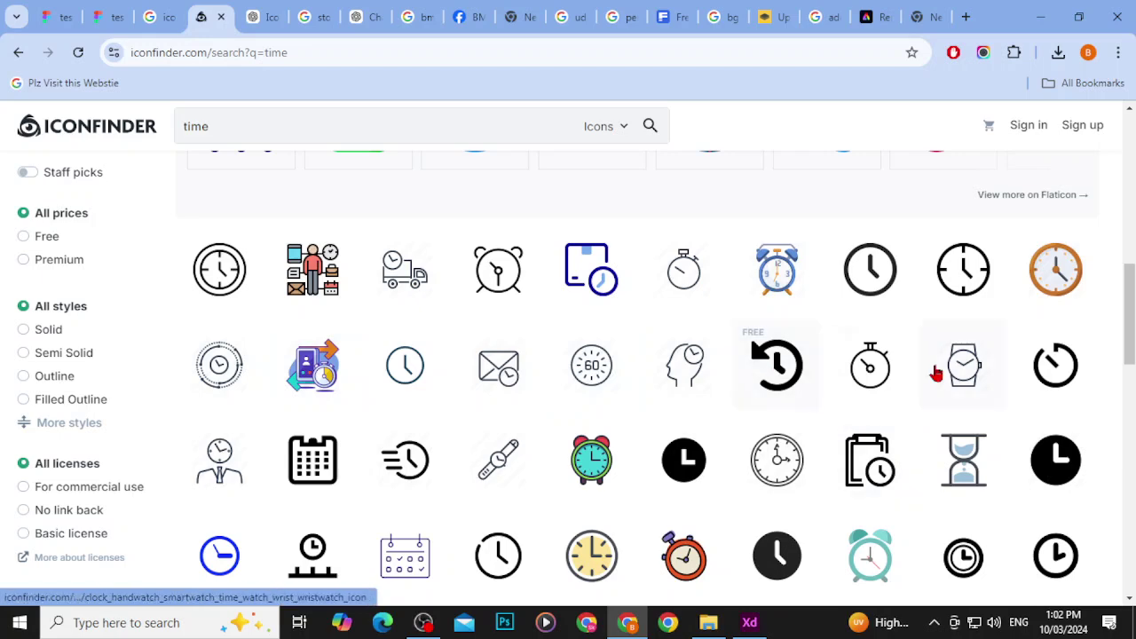
click(888, 371)
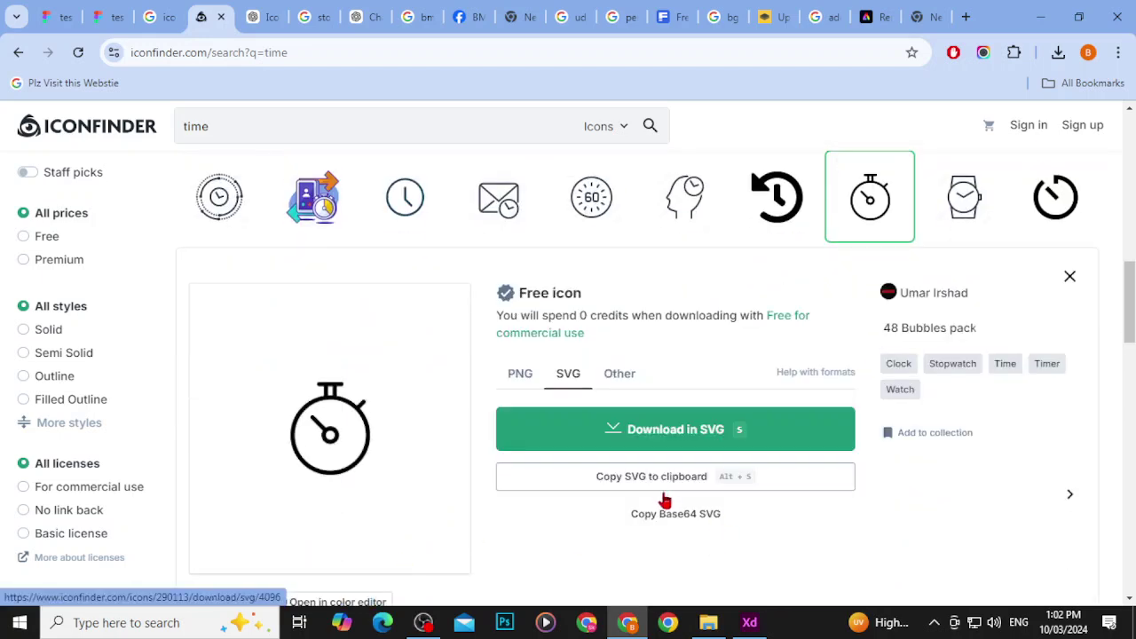
click(667, 488)
key(alt+Tab)
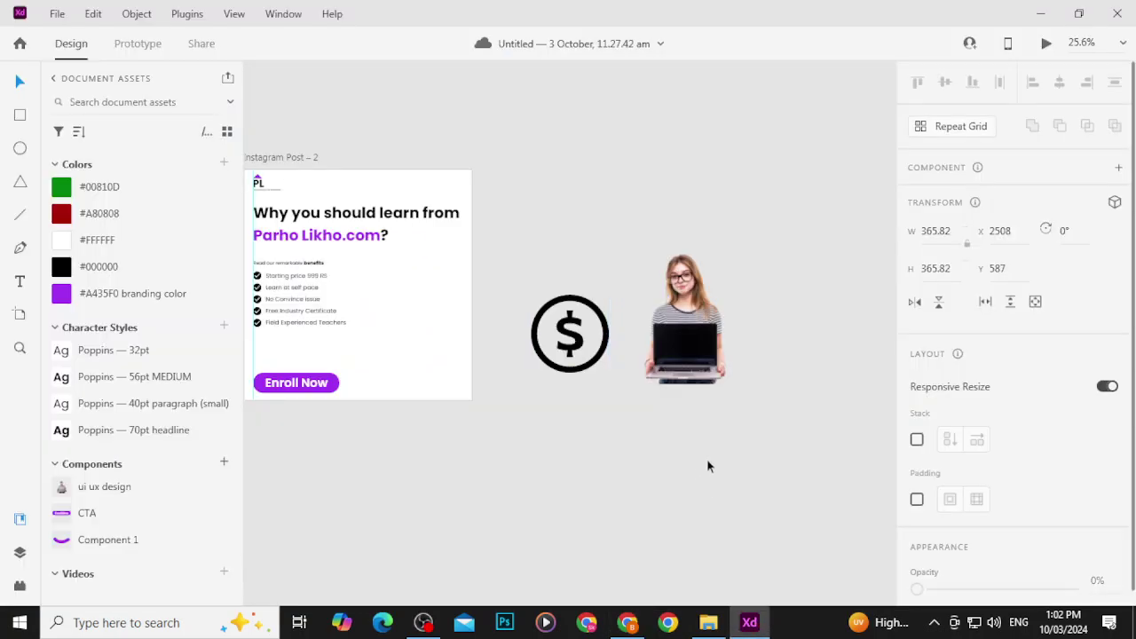
key(ctrl+v)
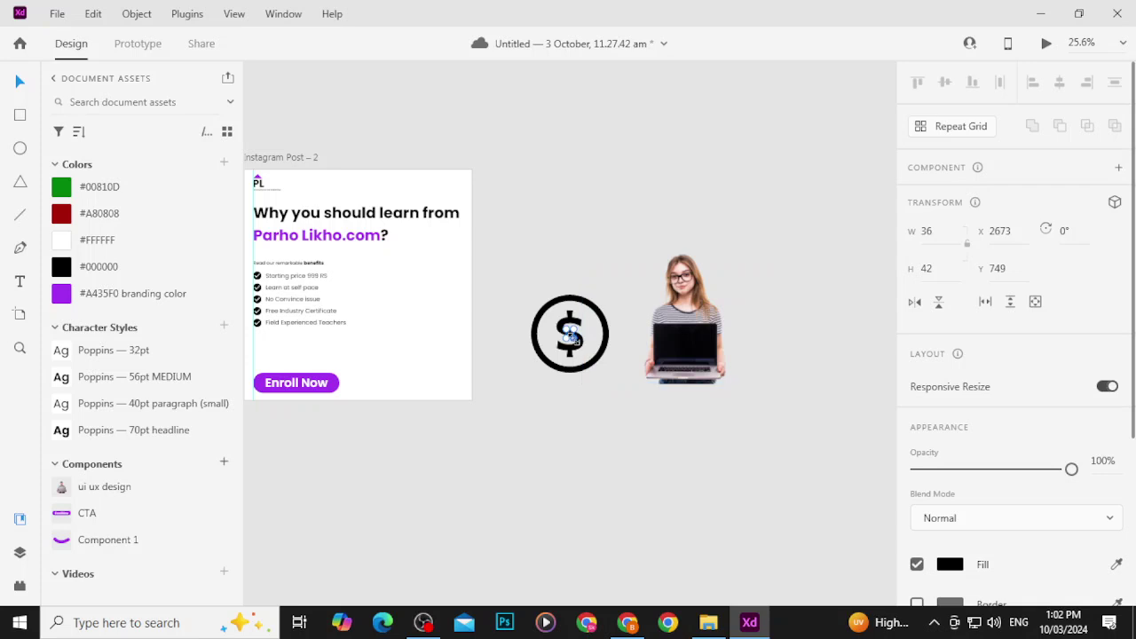
Step: Move the large dollar icon down and slightly left so it sits below the small stopwatch icon
key(Delete)
drag(578, 371, 551, 460)
click(570, 334)
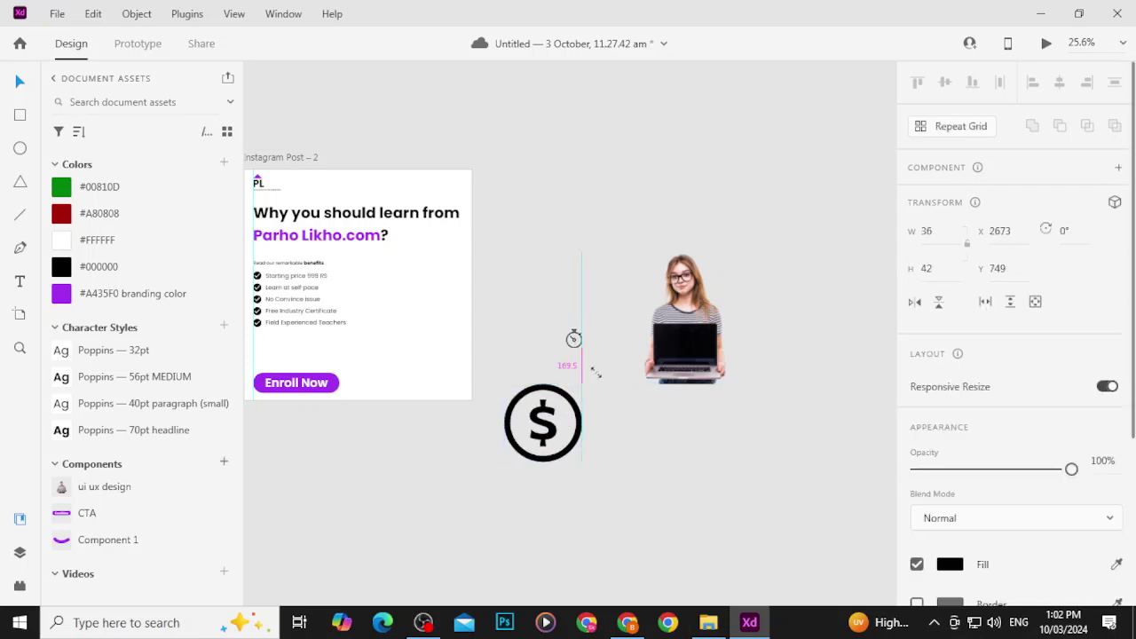
Step: Enlarge the stopwatch icon to about 197 × 230 px above the dollar icon
drag(595, 374, 541, 340)
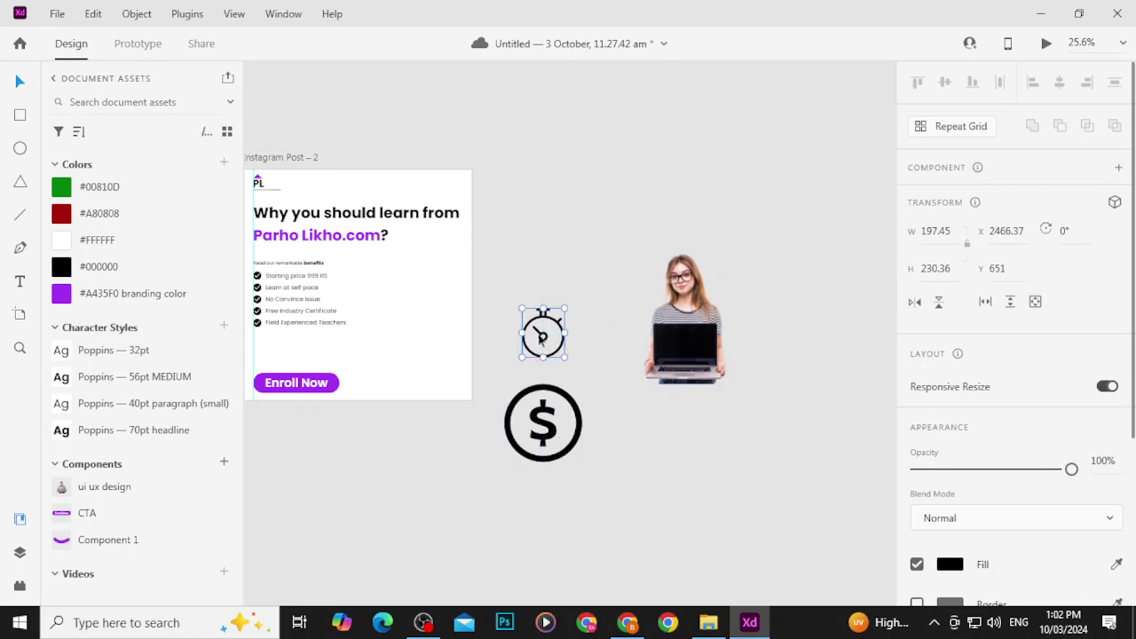
click(553, 395)
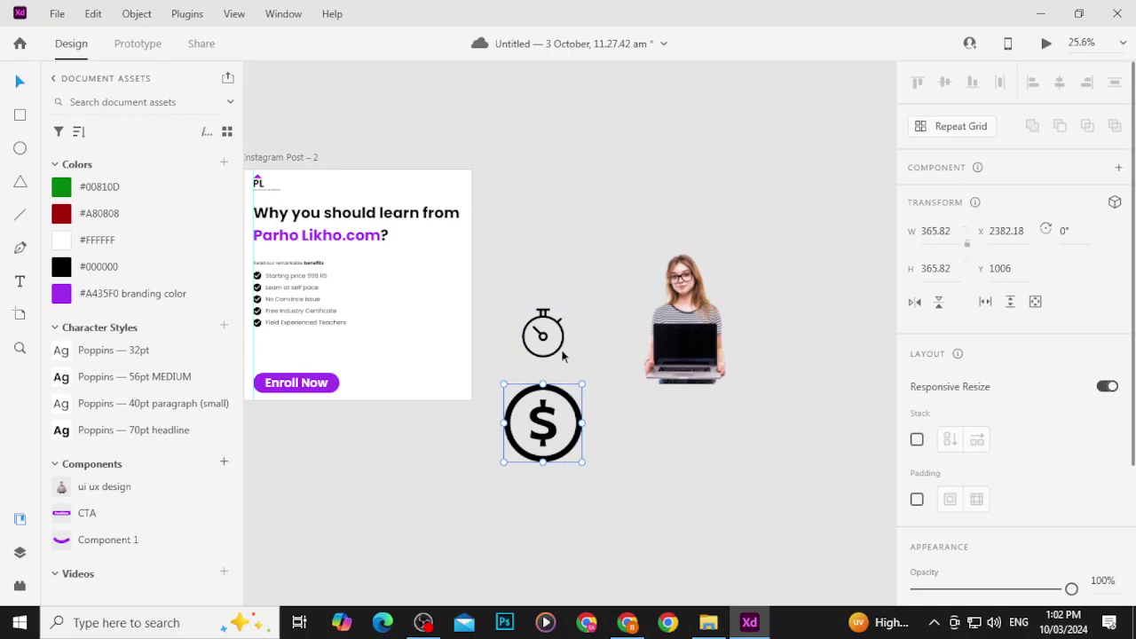
Step: Return to Iconfinder in the browser and search its icons for "certificate"
click(627, 622)
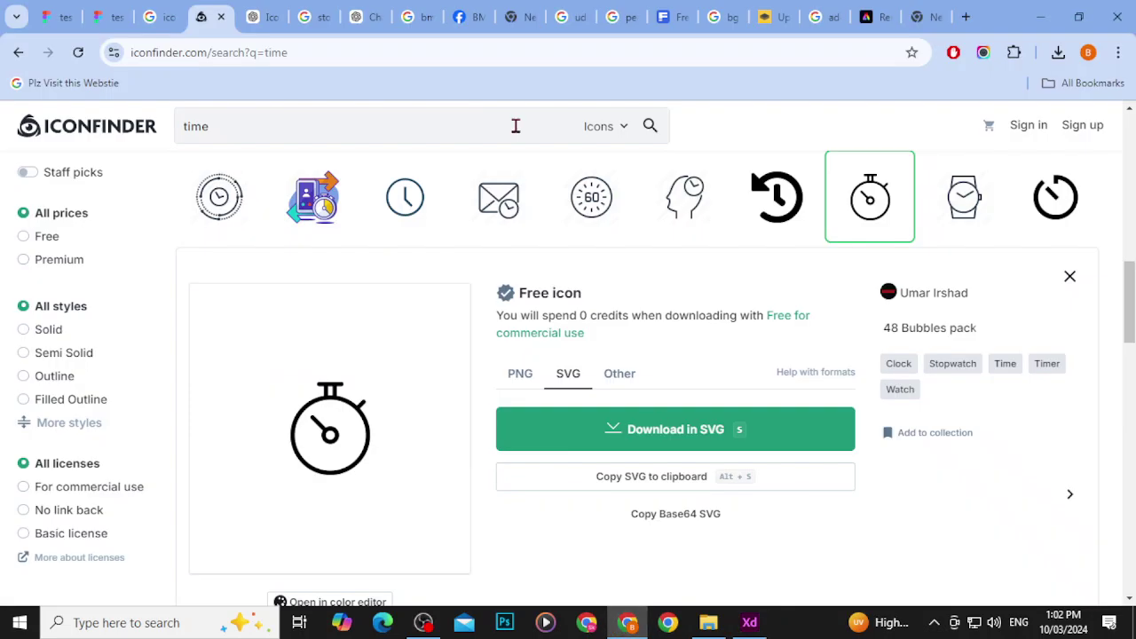
click(236, 138)
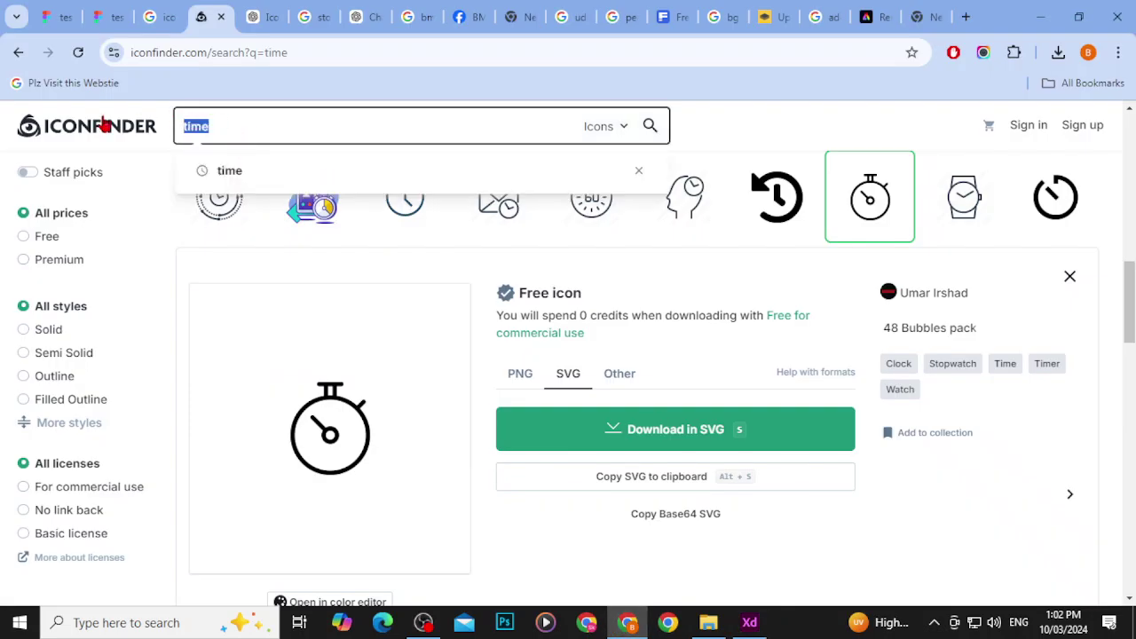
text(certific)
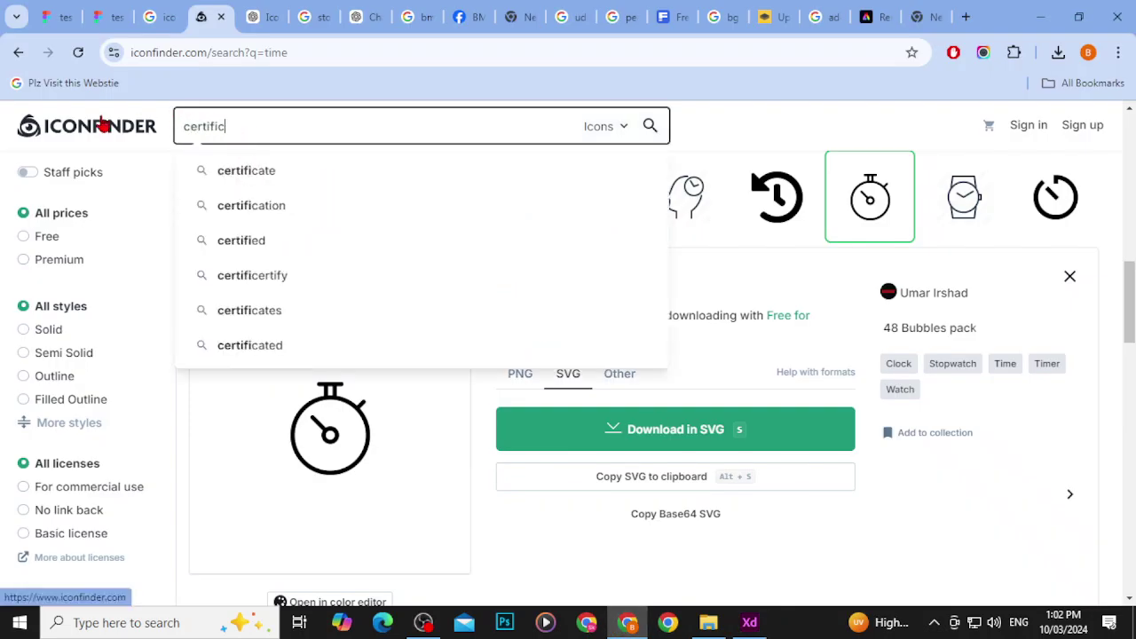
text(ate)
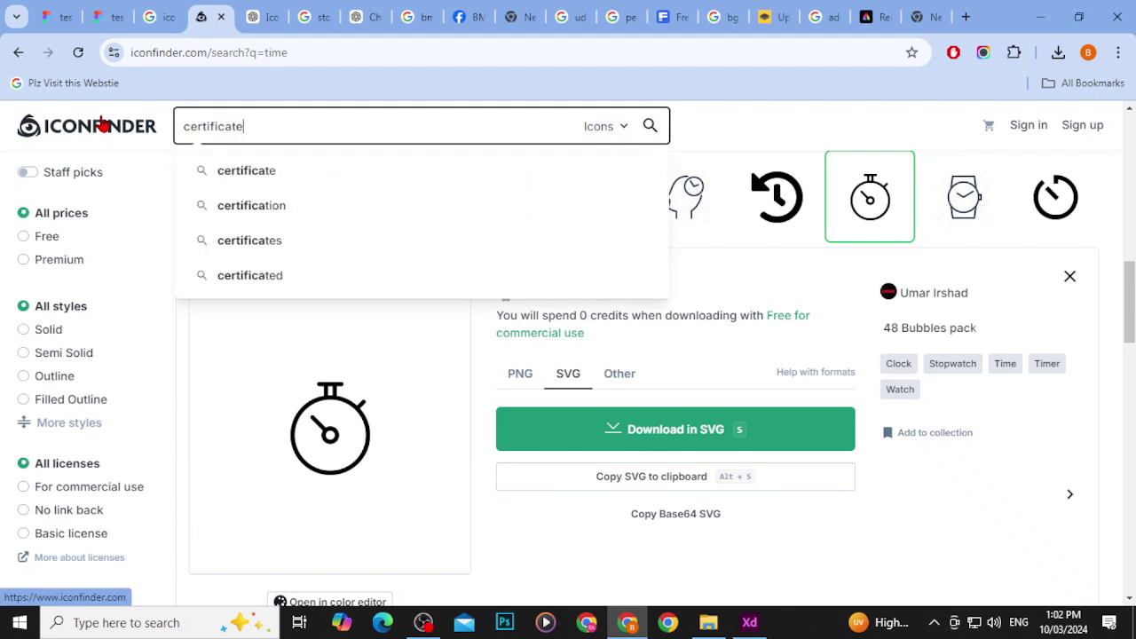
key(Return)
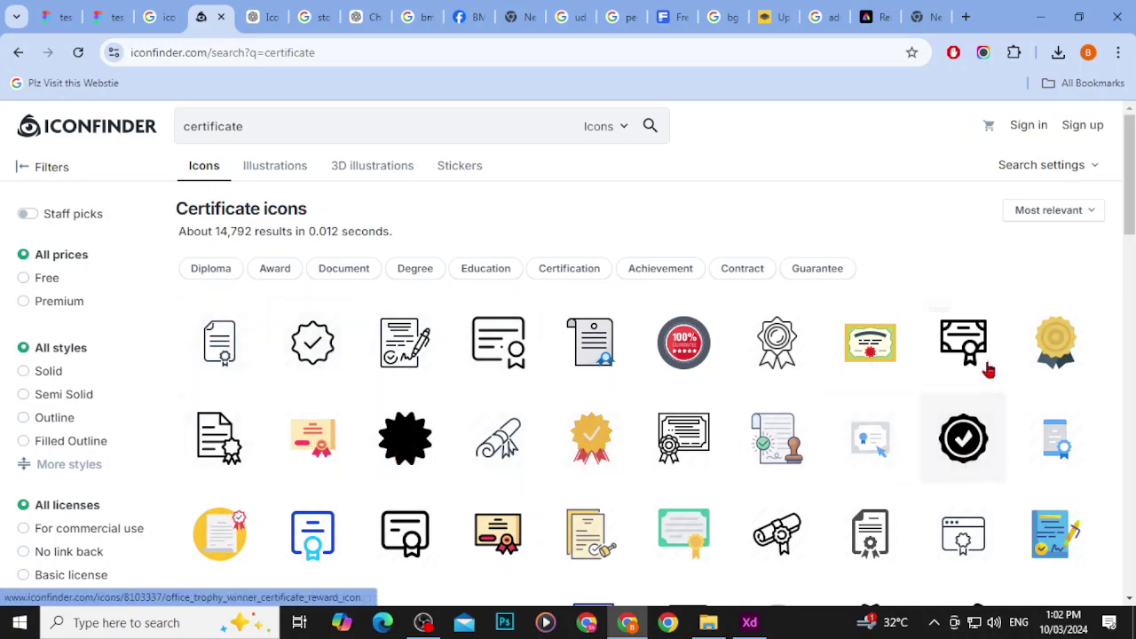
Step: Copy the free outlined certificate icon with ribbon as SVG, paste it into Adobe XD and place it beside the dollar icon at about 250 × 250 px
click(969, 337)
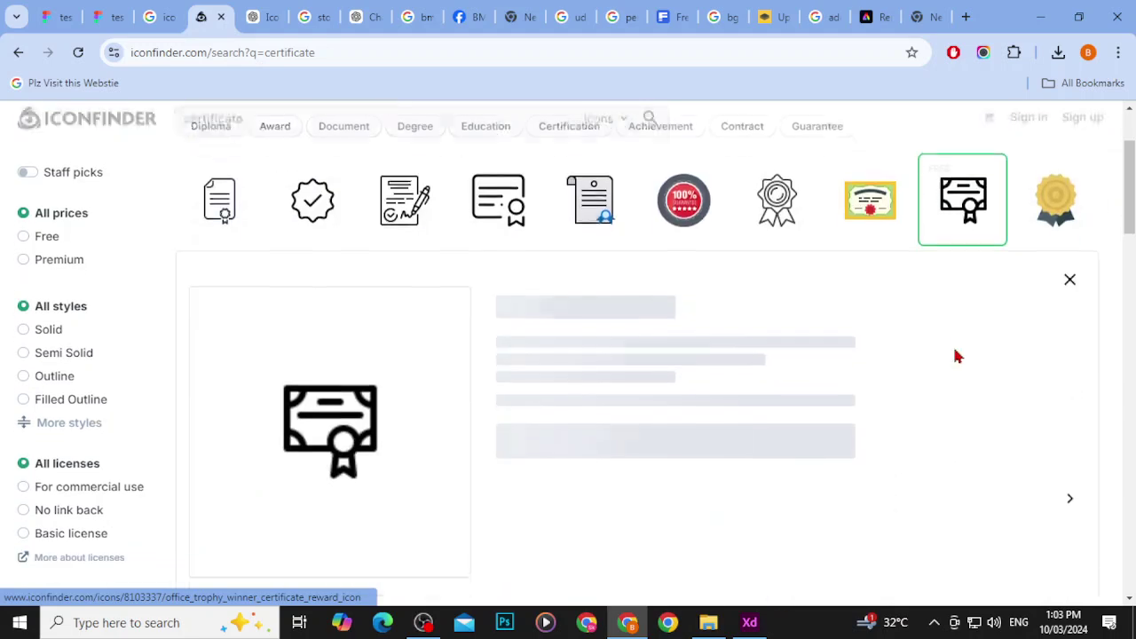
click(713, 477)
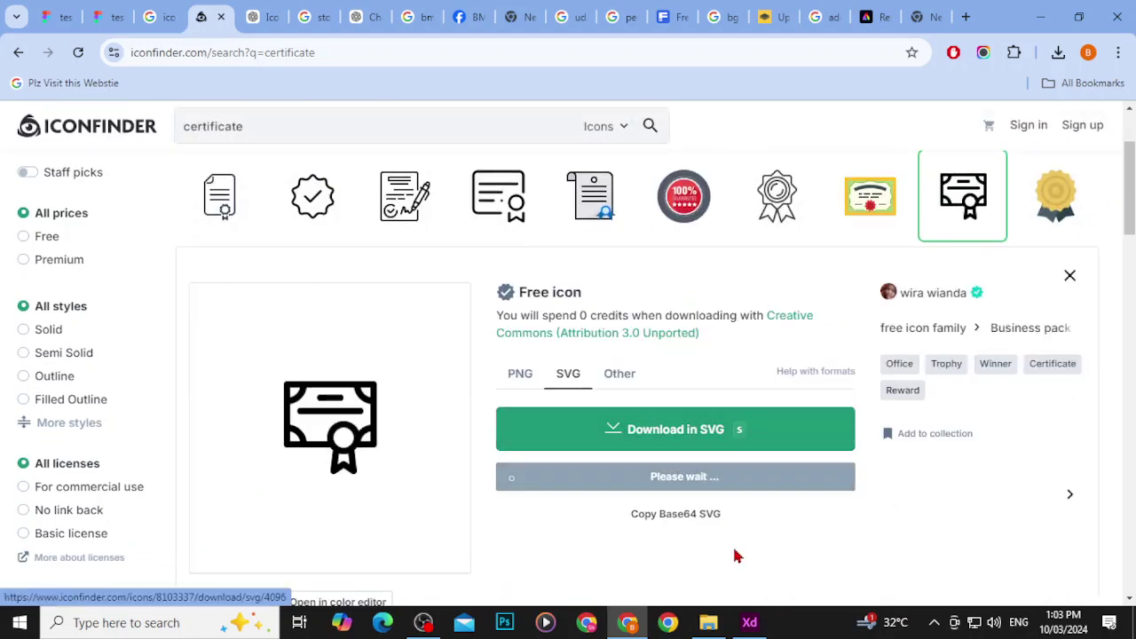
click(750, 623)
click(742, 463)
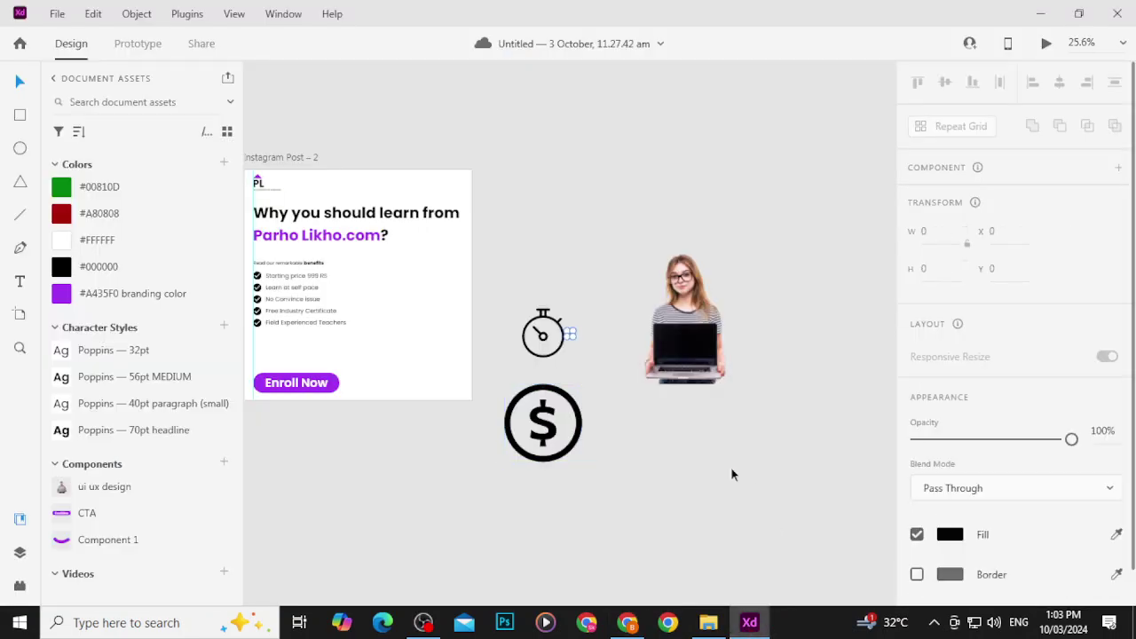
key(ctrl+v)
drag(592, 357, 619, 437)
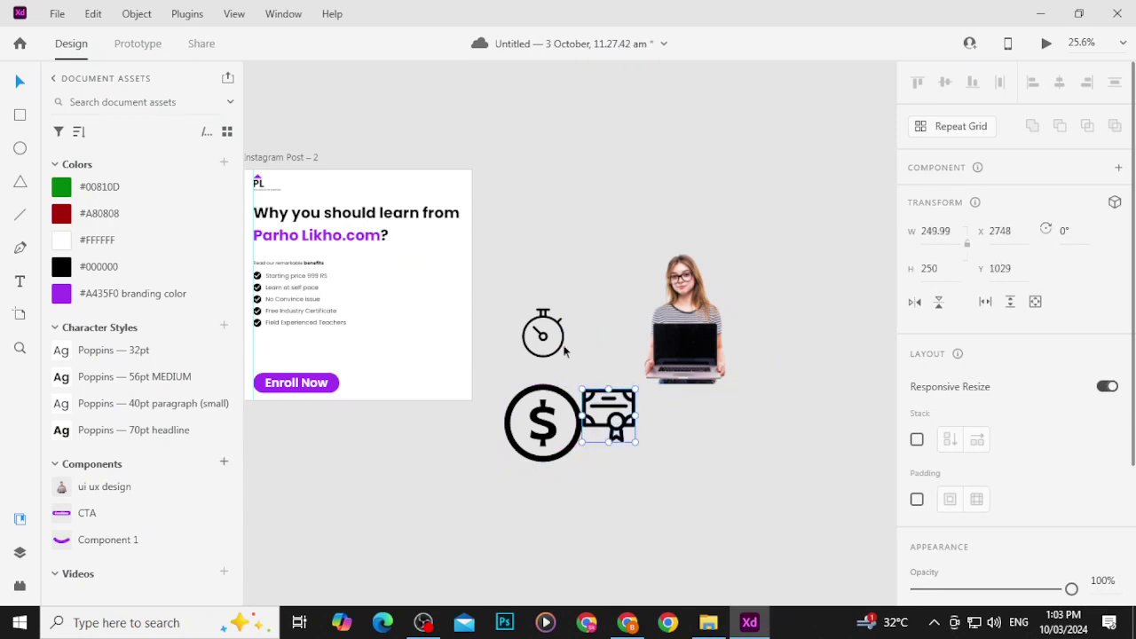
click(564, 352)
Step: Switch back to Iconfinder in the browser and search its icons for "time" again
click(628, 622)
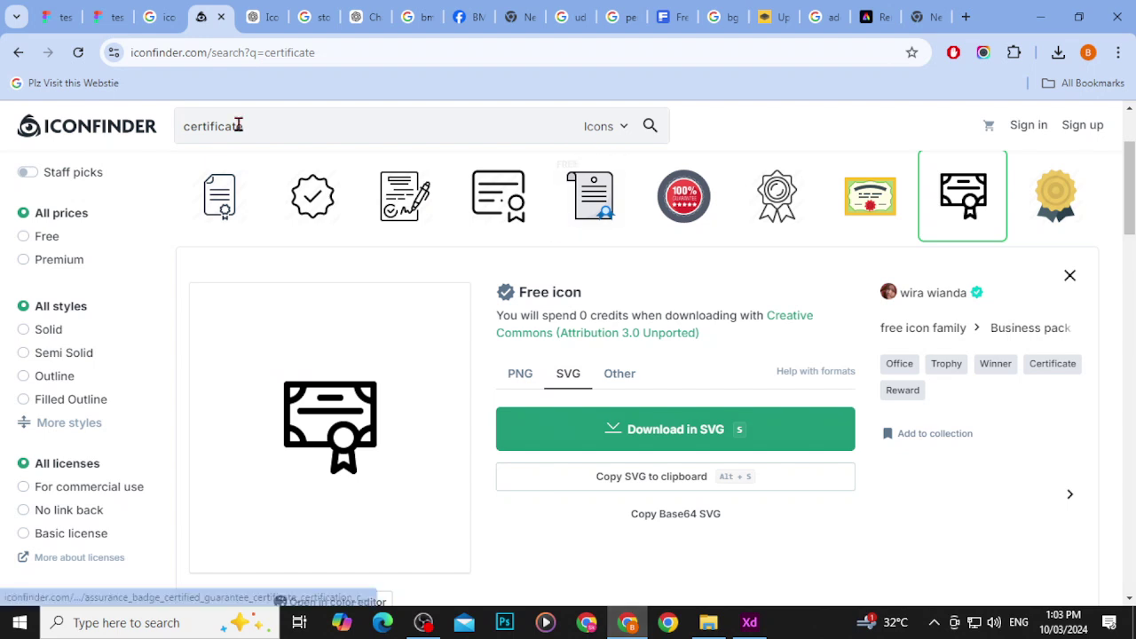
drag(238, 126, 175, 138)
text(time)
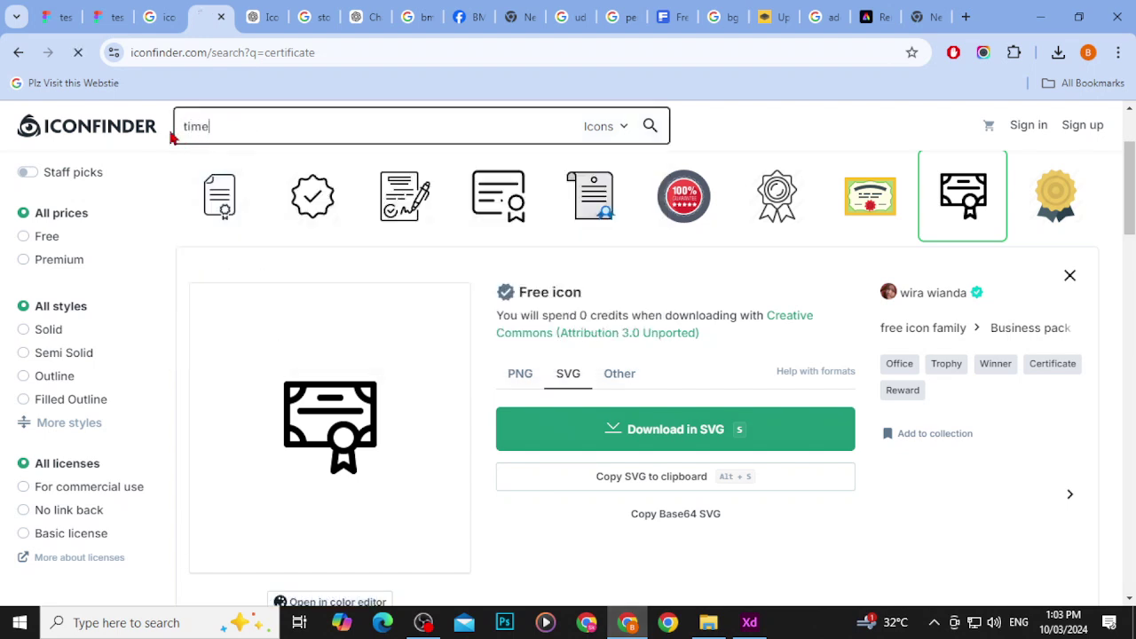
key(Return)
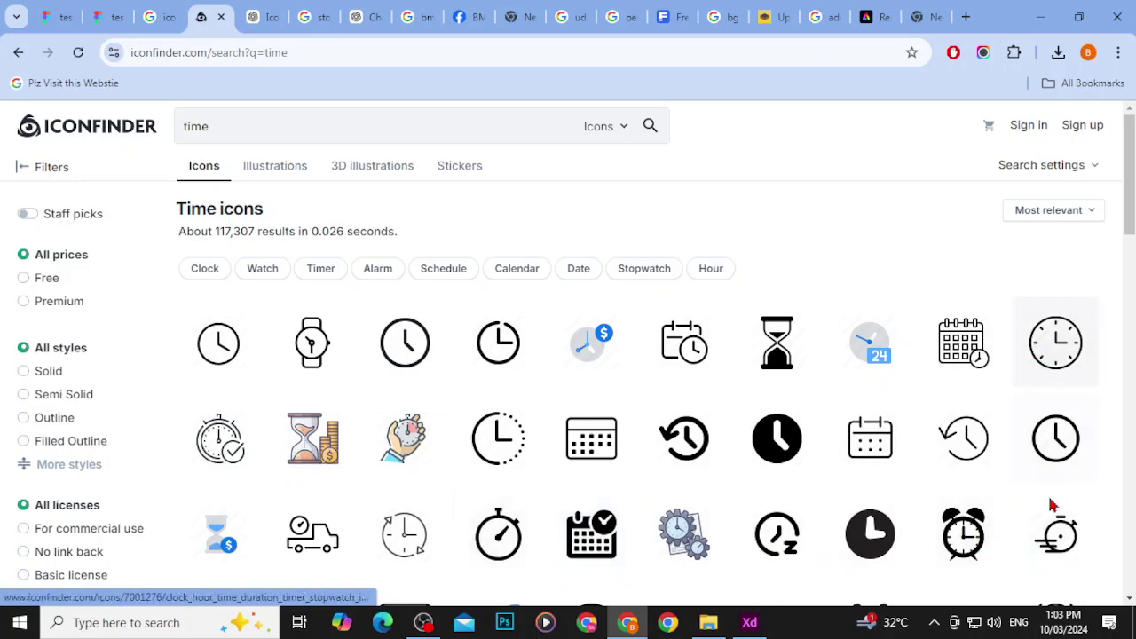
Step: Find the free thick-outlined round clock icon, copy it as SVG and paste it onto the pasteboard in Adobe XD
scroll(887, 462, down, 4)
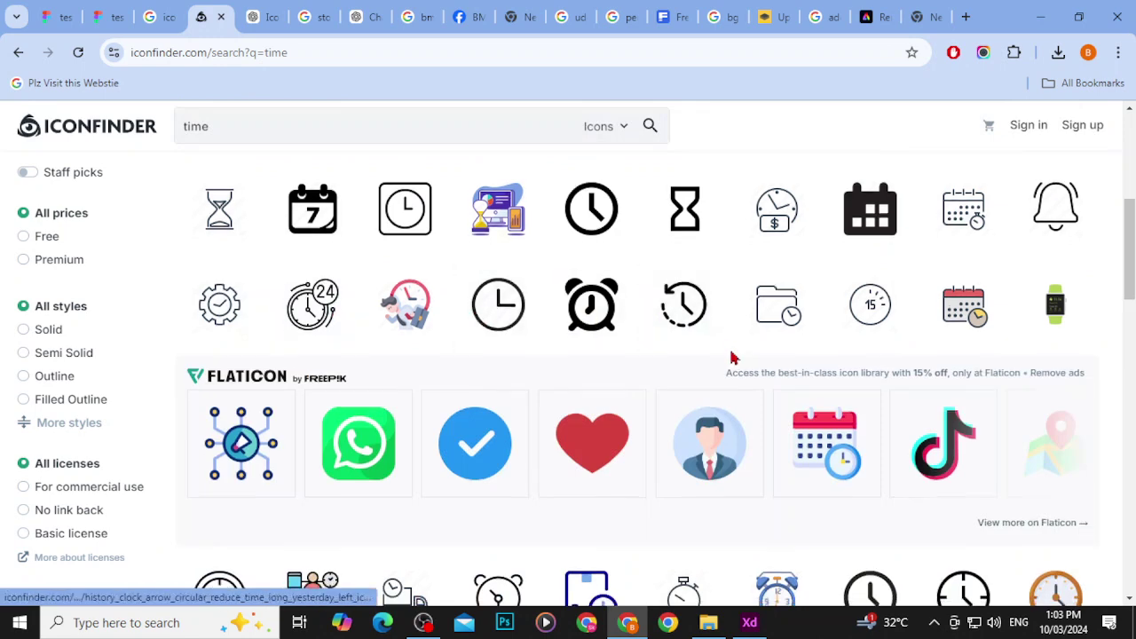
scroll(928, 309, down, 3)
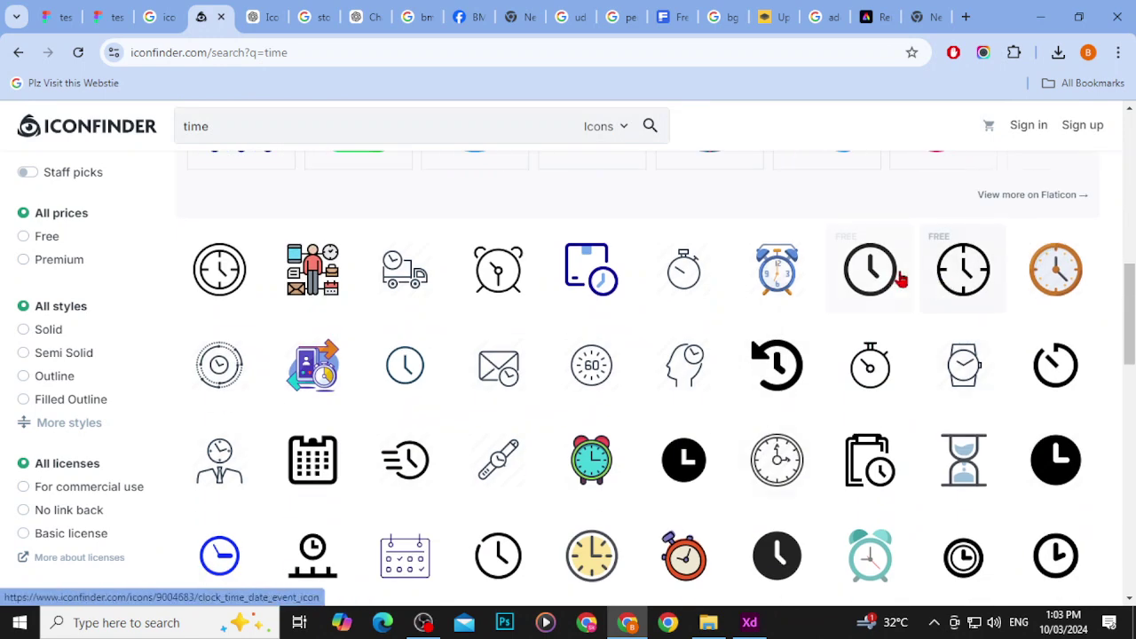
click(898, 281)
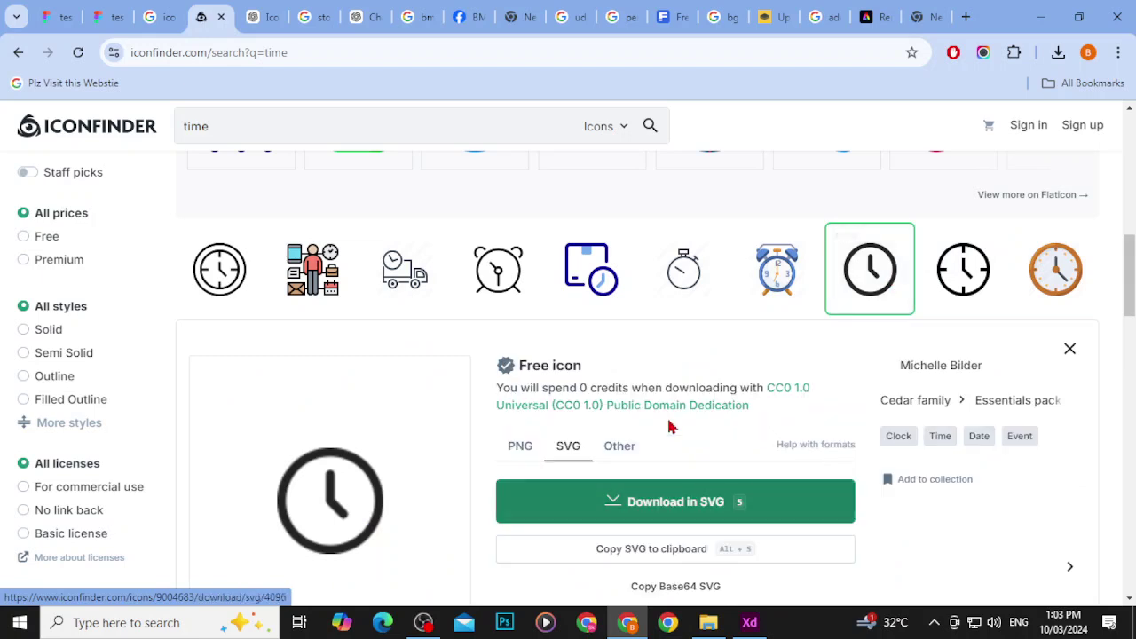
click(642, 550)
click(737, 625)
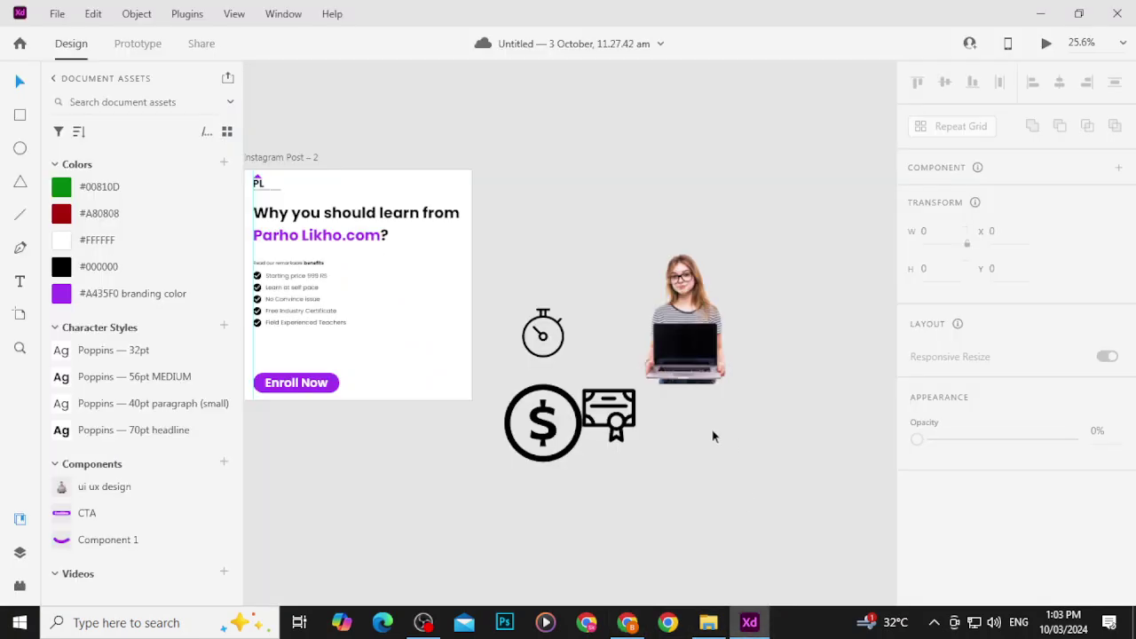
key(ctrl+v)
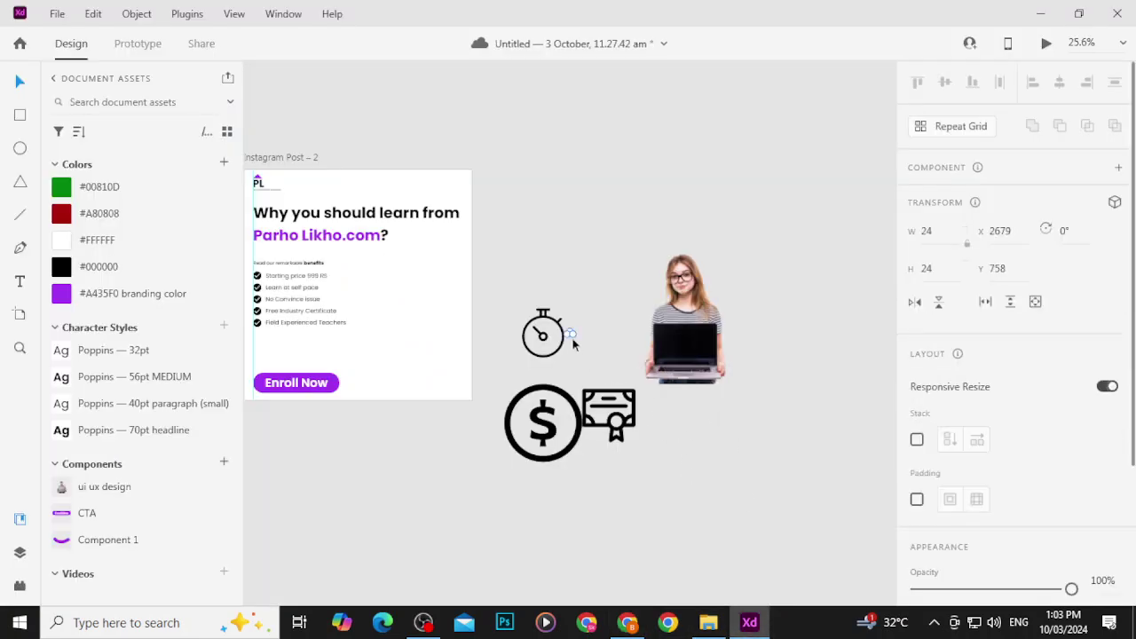
Step: Enlarge the pasted clock icon proportionally to about 142 × 142 px
drag(589, 353, 594, 364)
key(ctrl+z)
scroll(573, 335, up, 10)
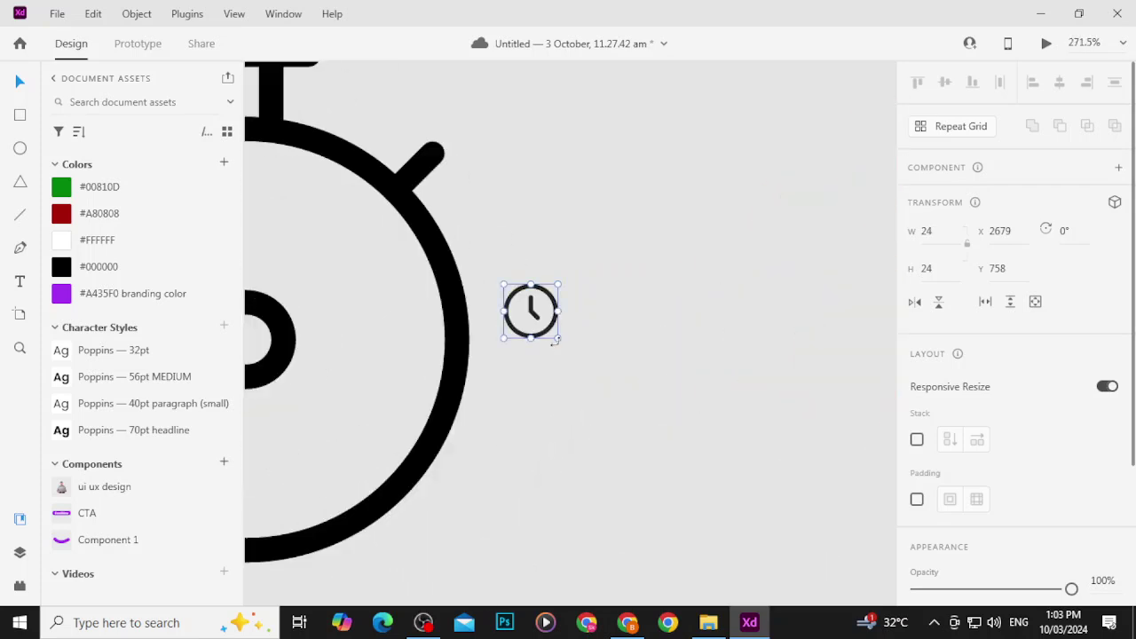
drag(621, 397, 825, 605)
scroll(370, 324, down, 3)
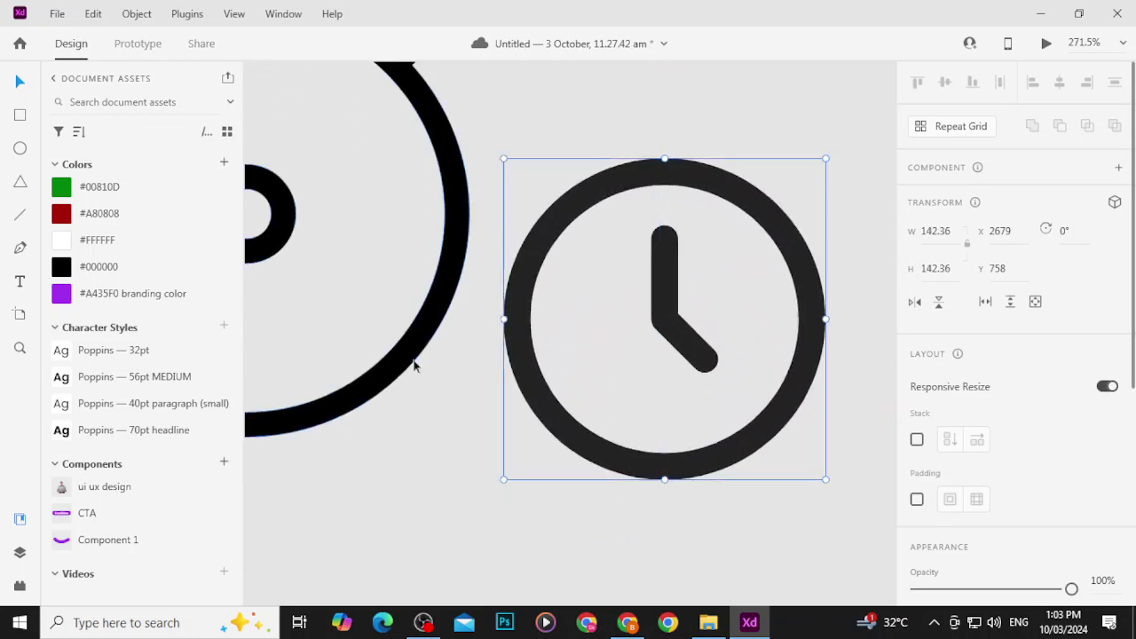
Step: Delete the stopwatch icon beside the enlarged clock
click(413, 364)
key(Delete)
scroll(400, 354, down, 7)
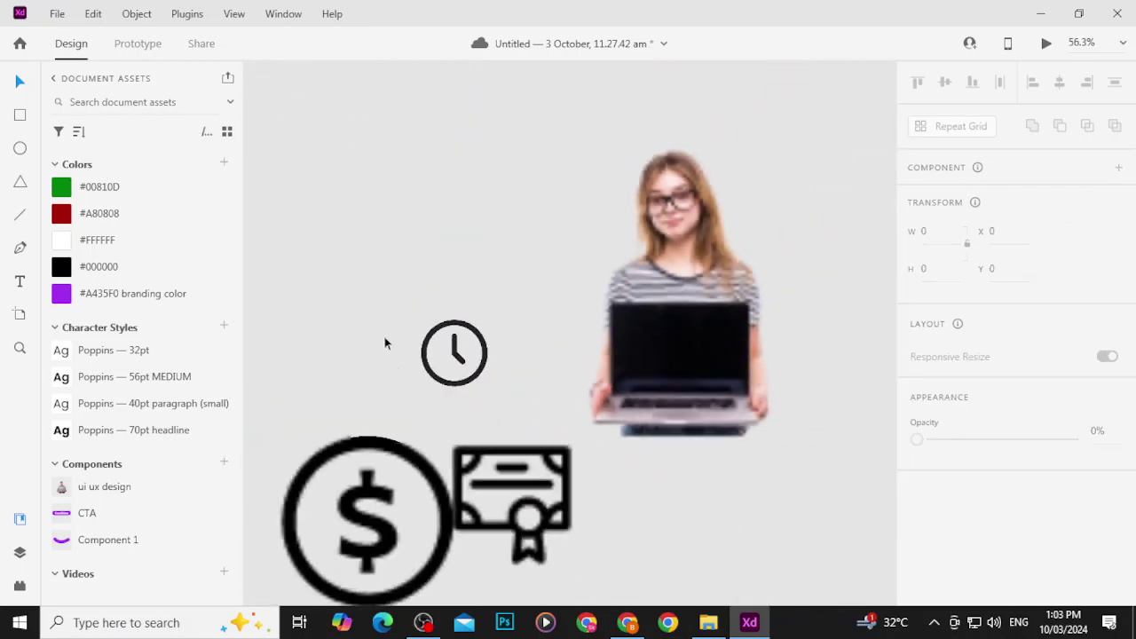
scroll(384, 344, down, 4)
Step: Draw a white circle about 114 px in diameter and place it to the left of the woman's head
scroll(443, 400, up, 2)
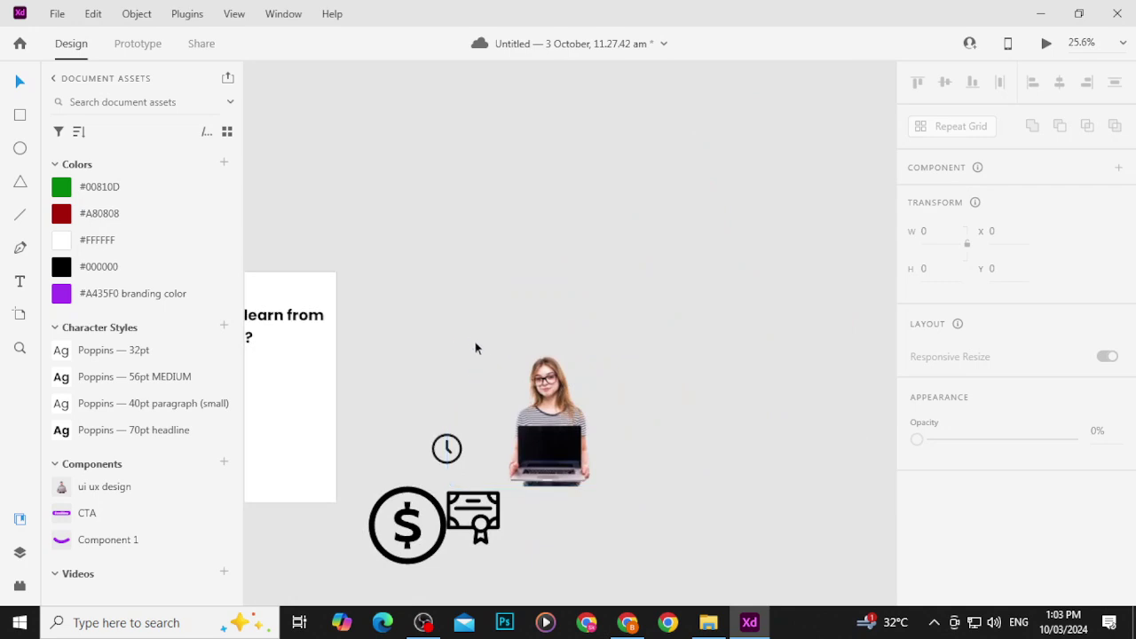
scroll(479, 350, up, 4)
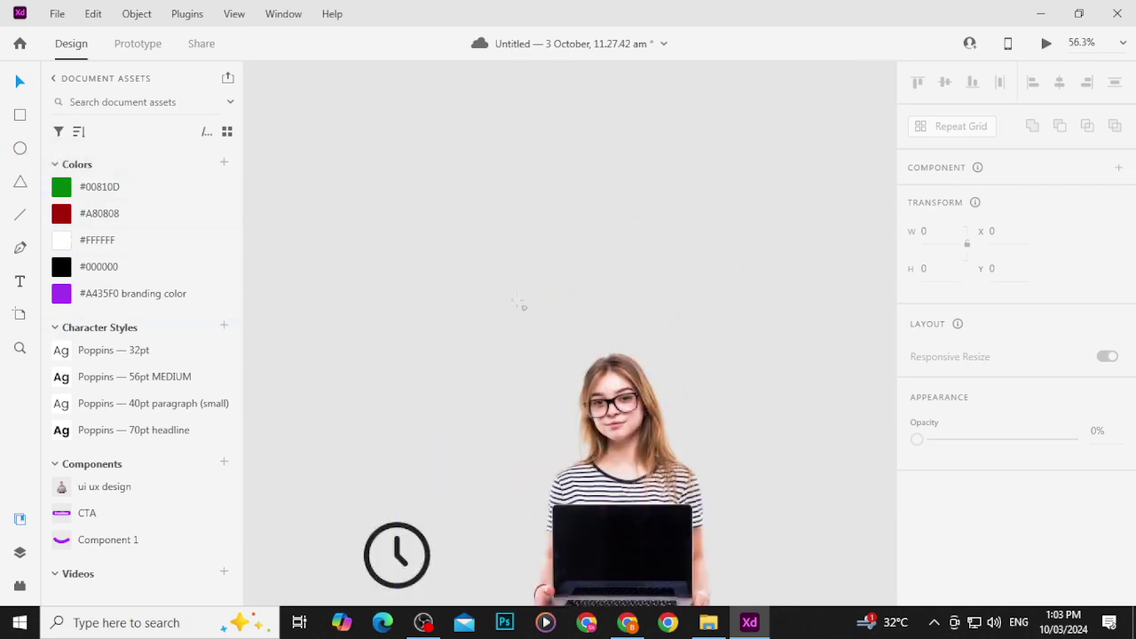
drag(478, 311, 506, 337)
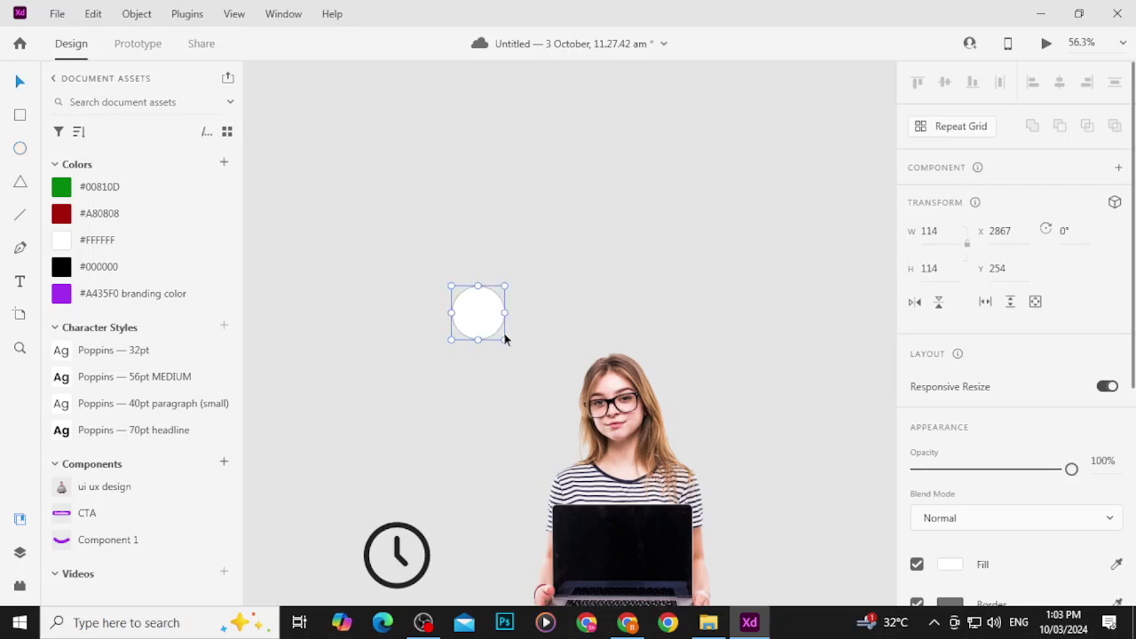
drag(494, 328, 497, 413)
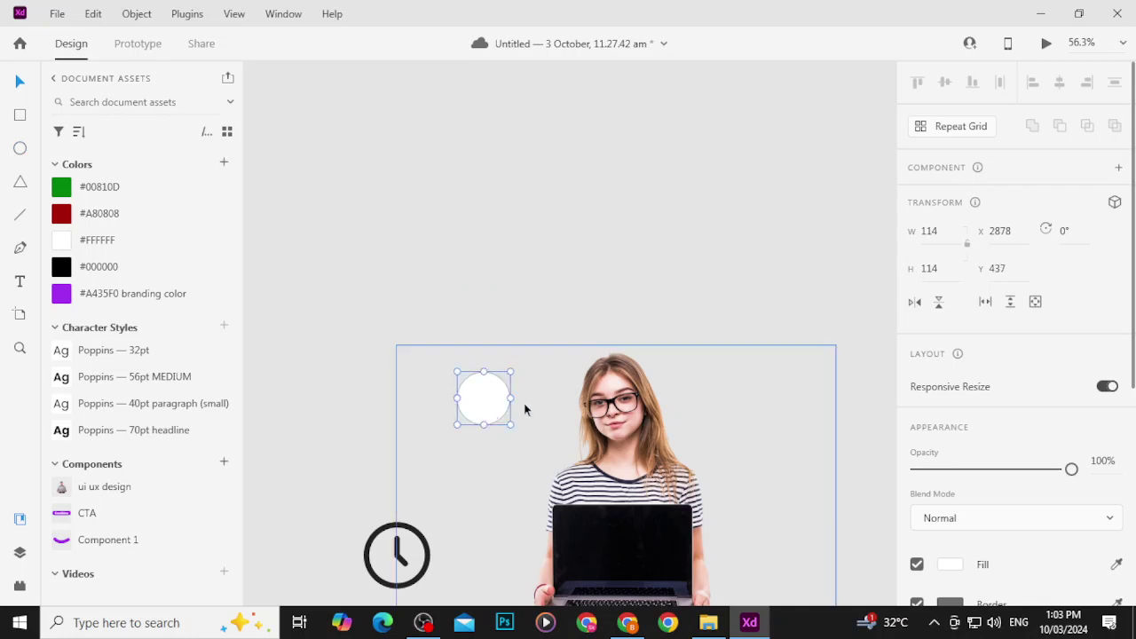
Step: Remove the border from the white circle
scroll(1108, 525, down, 5)
click(916, 359)
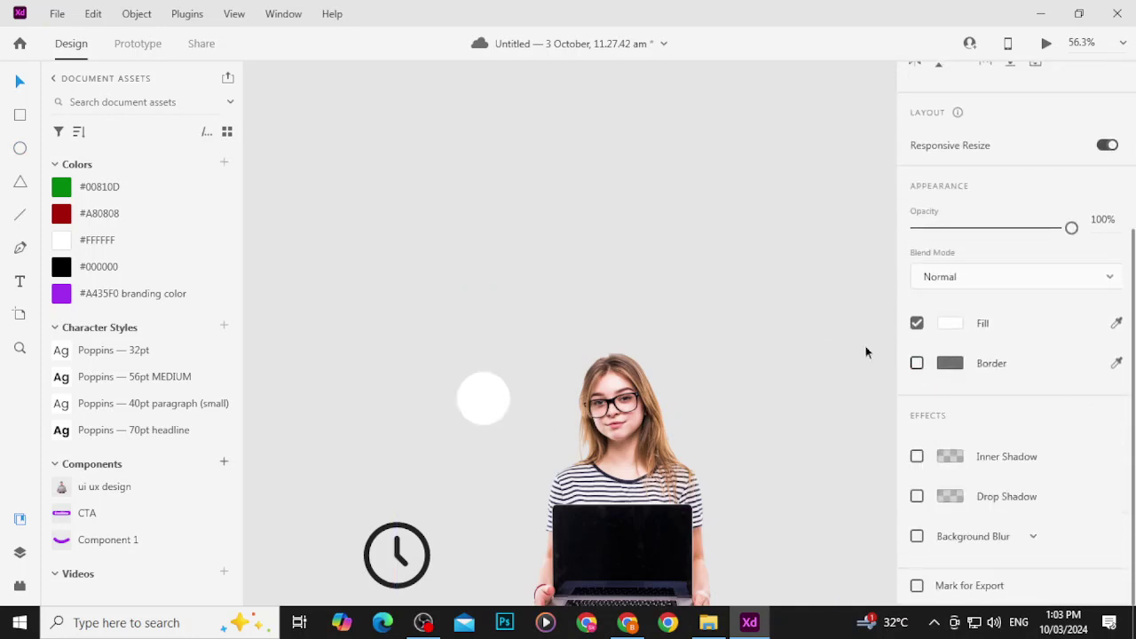
click(446, 420)
Step: Duplicate the white circle twice, placing one copy above the woman's head and the other to its right, level with the original
click(476, 403)
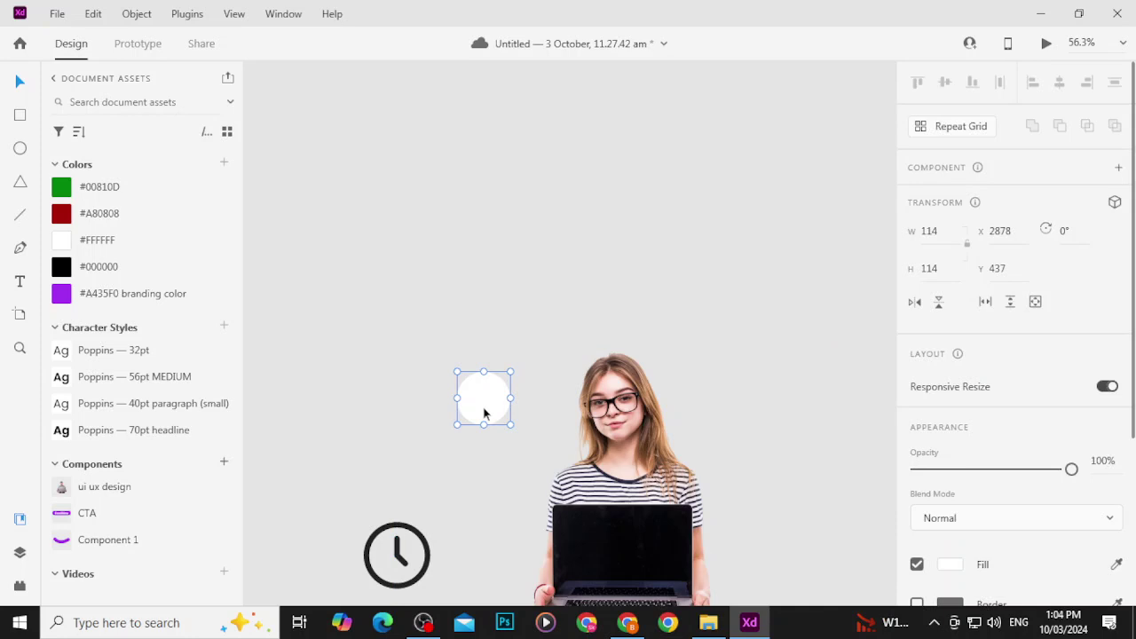
drag(486, 411, 739, 410)
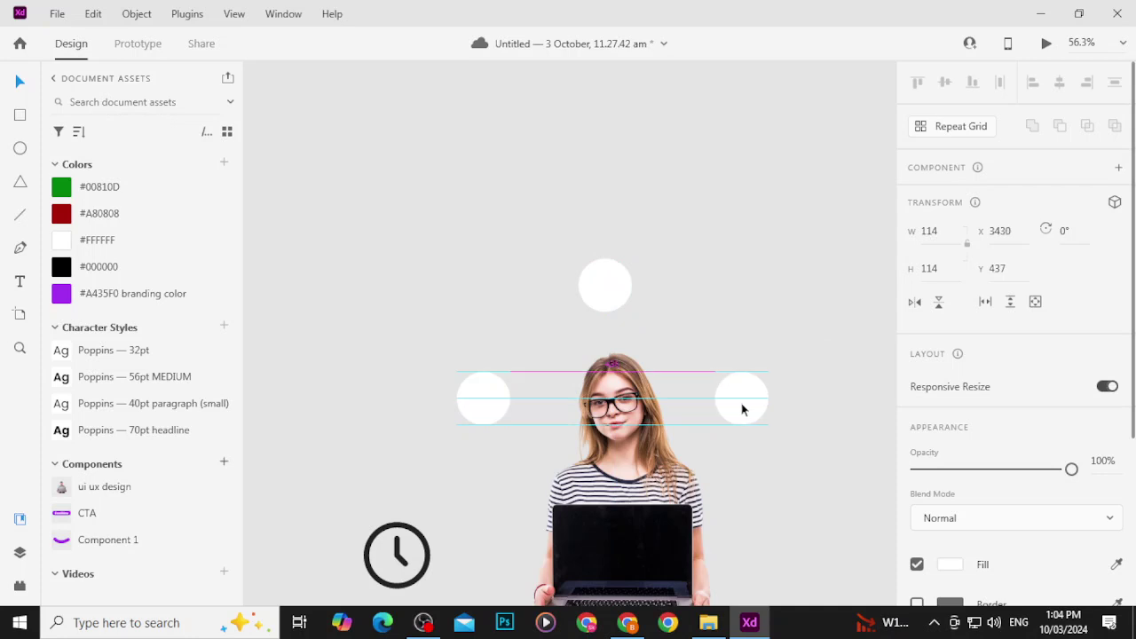
drag(743, 409, 738, 409)
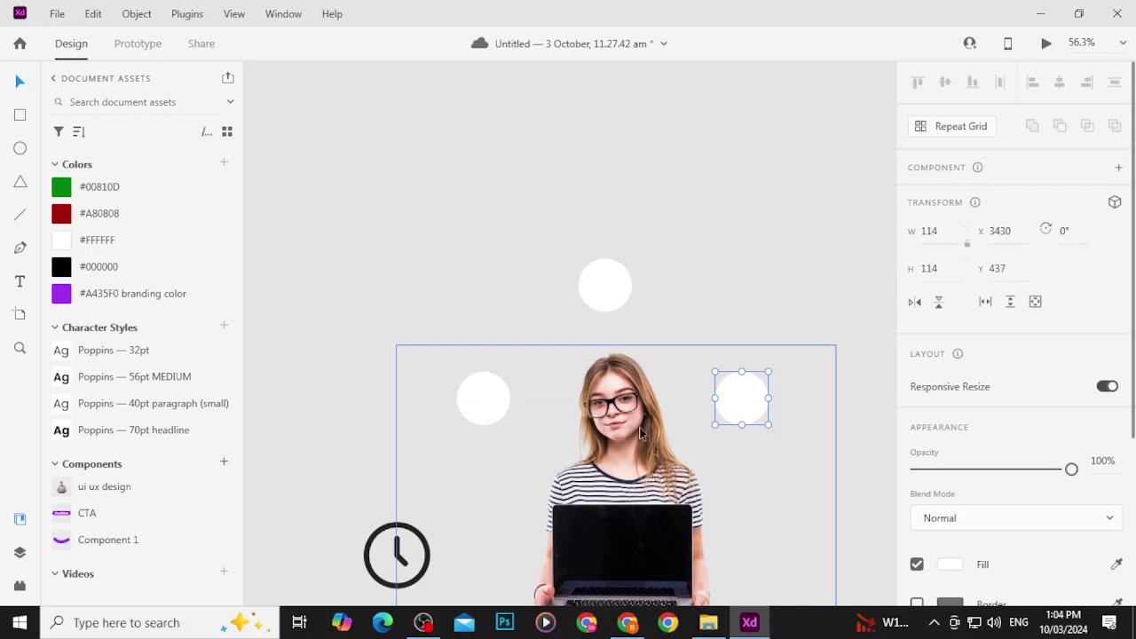
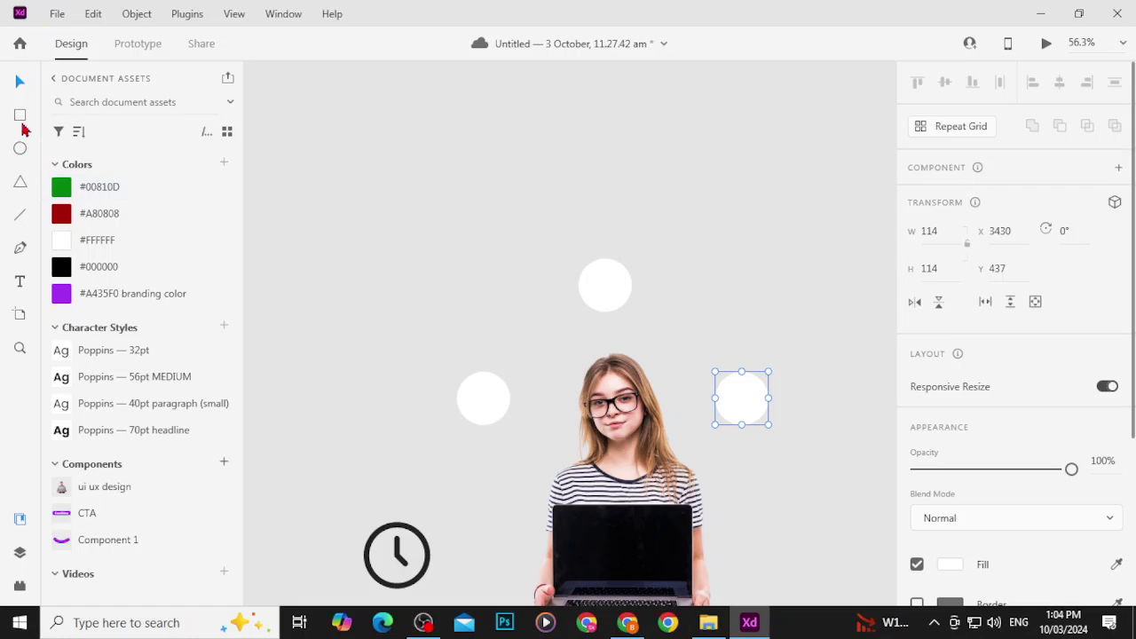
Step: Draw a rectangle about 27 px high between the left circle and the woman's head, and extend it to 148 px wide to meet the circle
drag(523, 392, 583, 402)
ctrl+scroll(583, 402, up, 5)
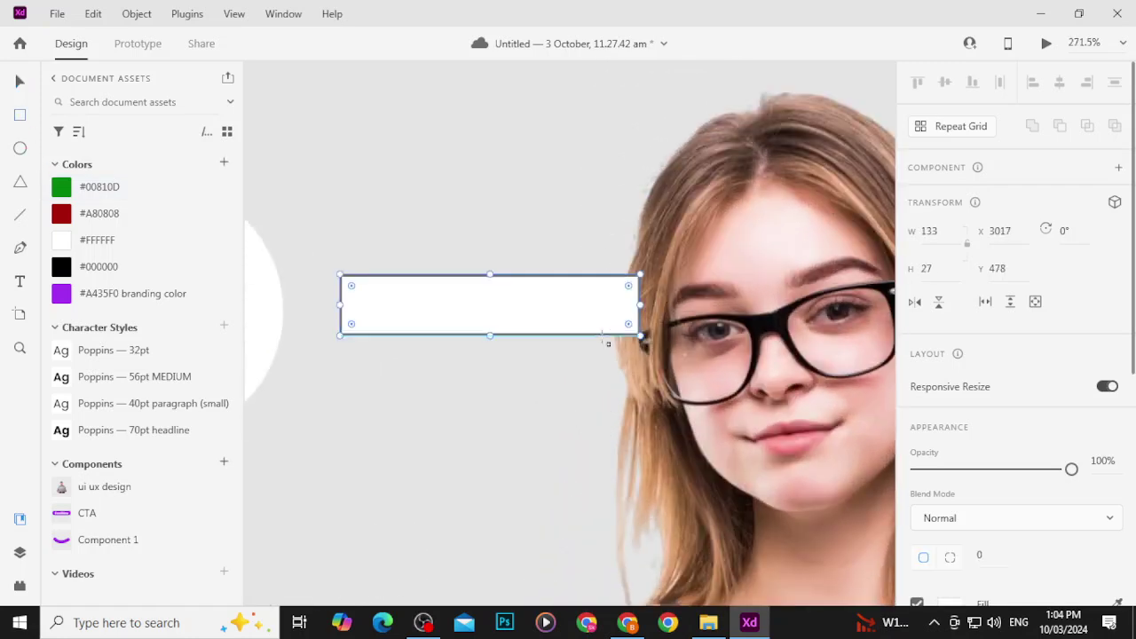
key(Left)
key(Left)
key(Left)
key(Left)
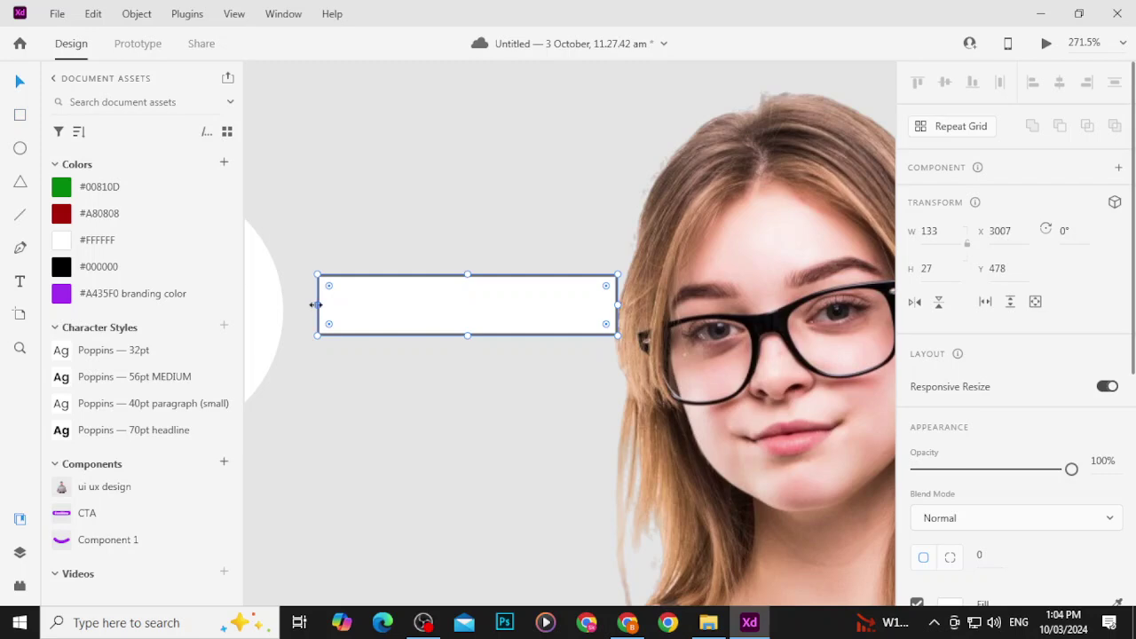
drag(316, 304, 285, 300)
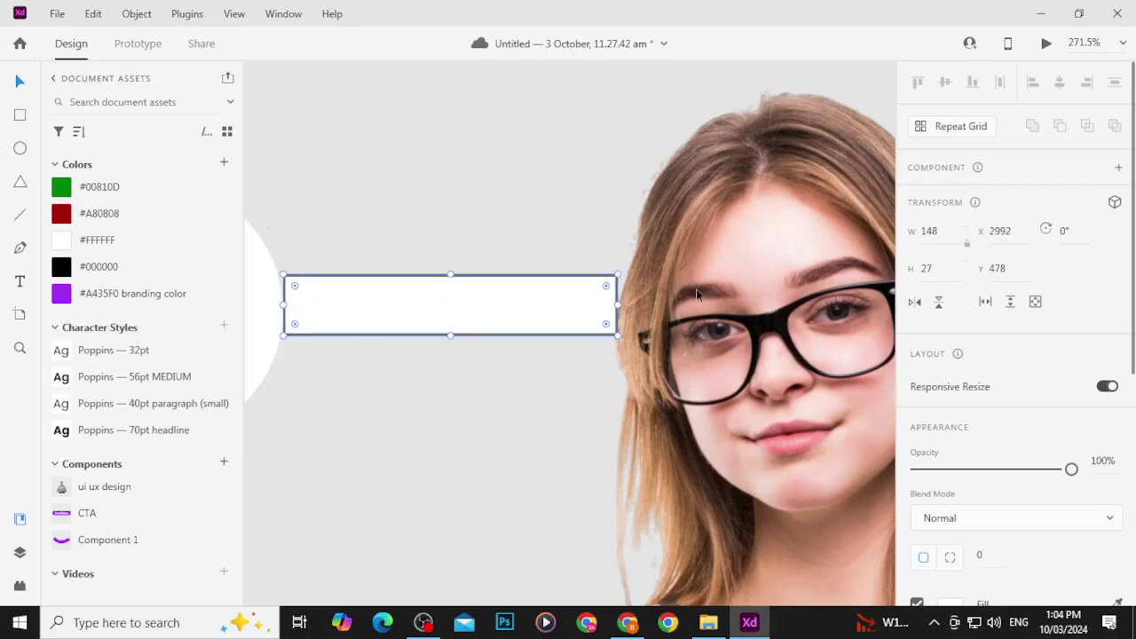
scroll(697, 295, down, 5)
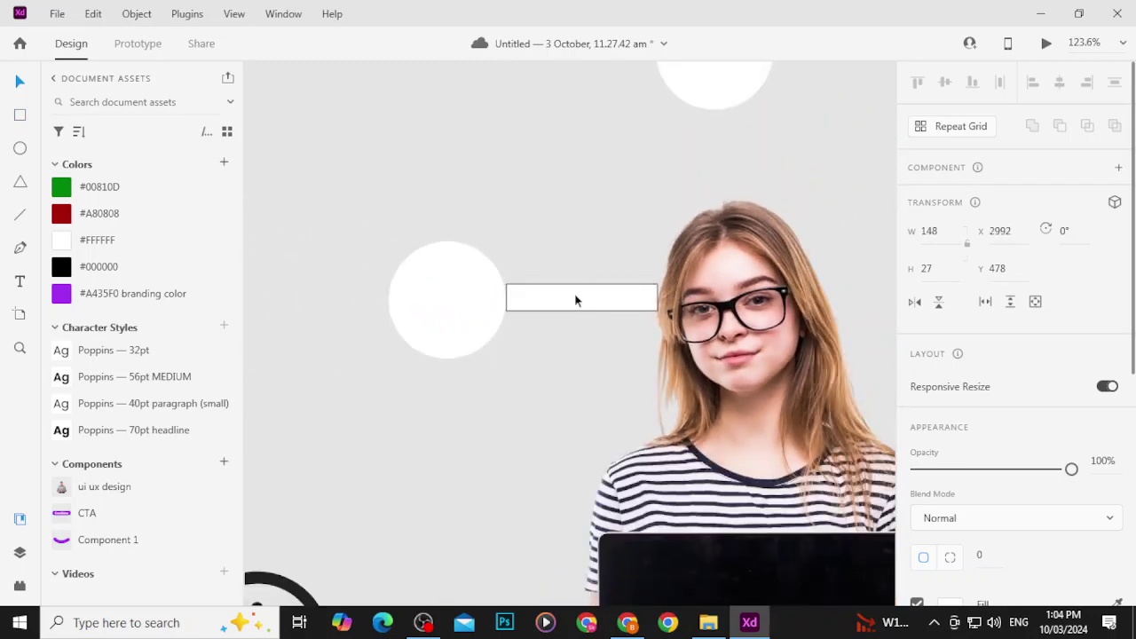
Step: Place the spacer rectangle against the woman's hair on the right side and move the right circle to X 3446, against the spacer's end
drag(576, 299, 826, 288)
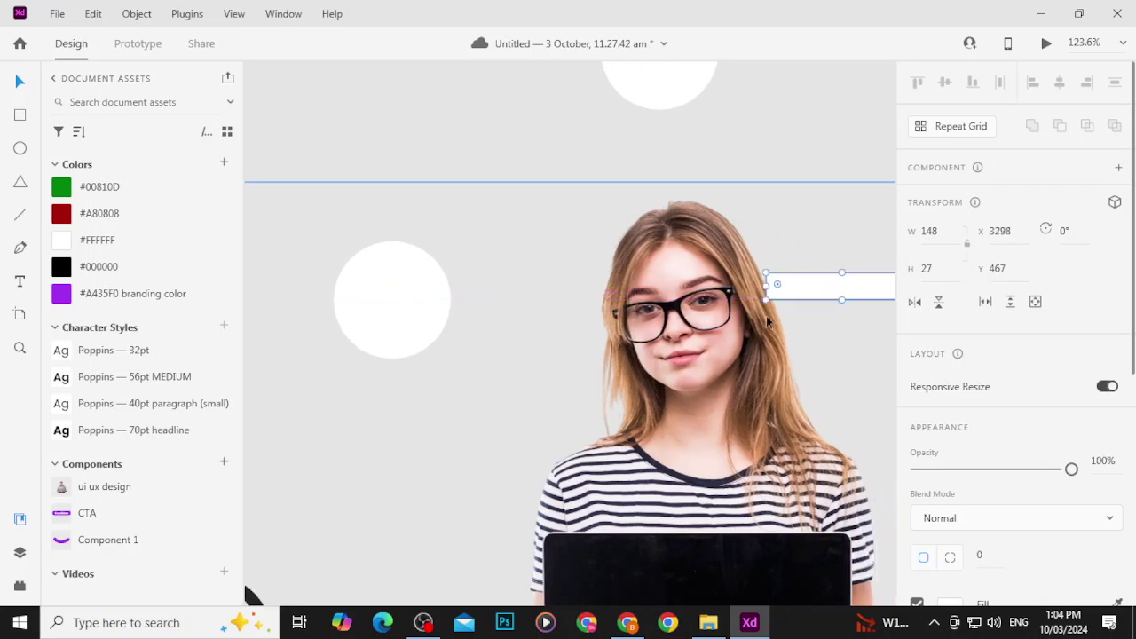
scroll(767, 322, right, 5)
click(684, 332)
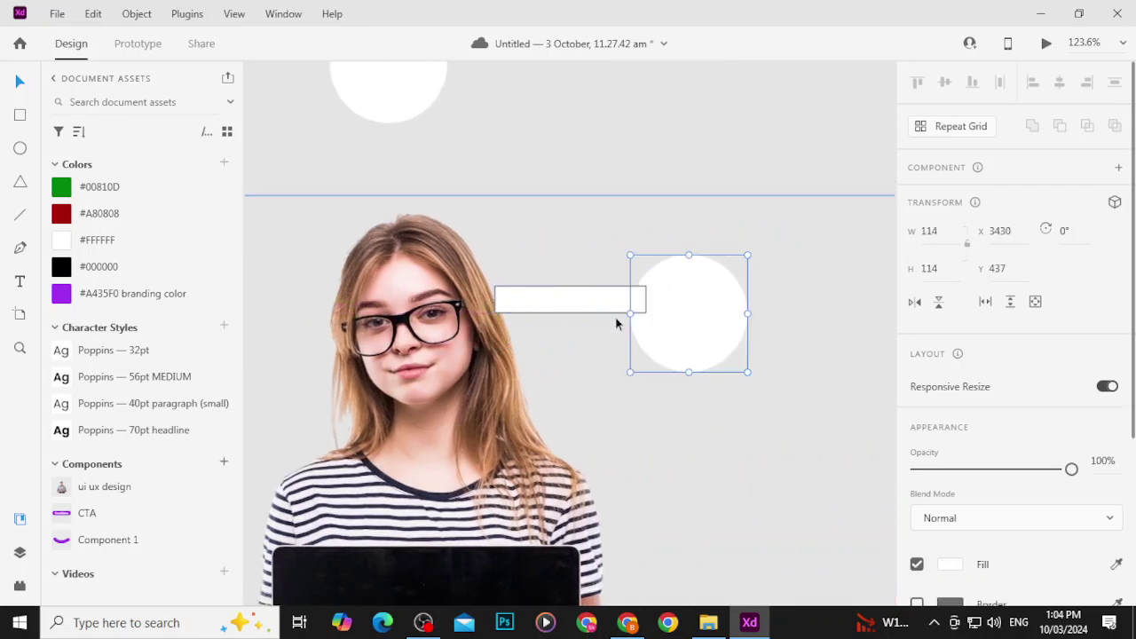
key(Right)
key(Right)
key(Right)
key(Right)
key(Right)
key(Right)
key(Right)
key(Right)
key(Right)
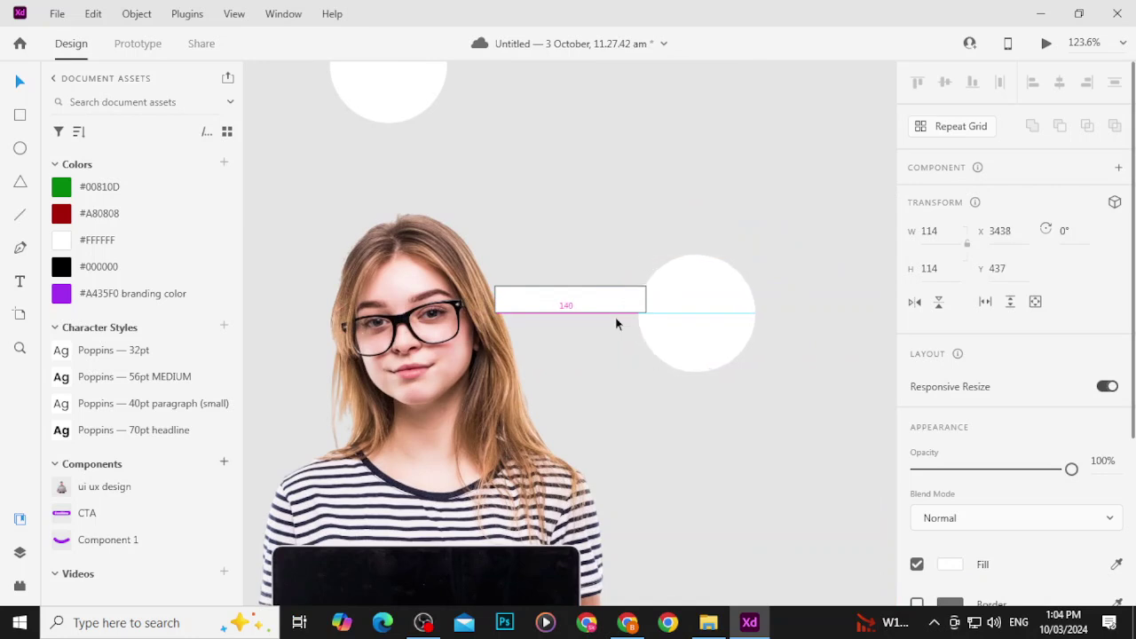
key(Right)
key(Right)
key(Right)
key(Right)
key(Right)
key(Right)
key(Right)
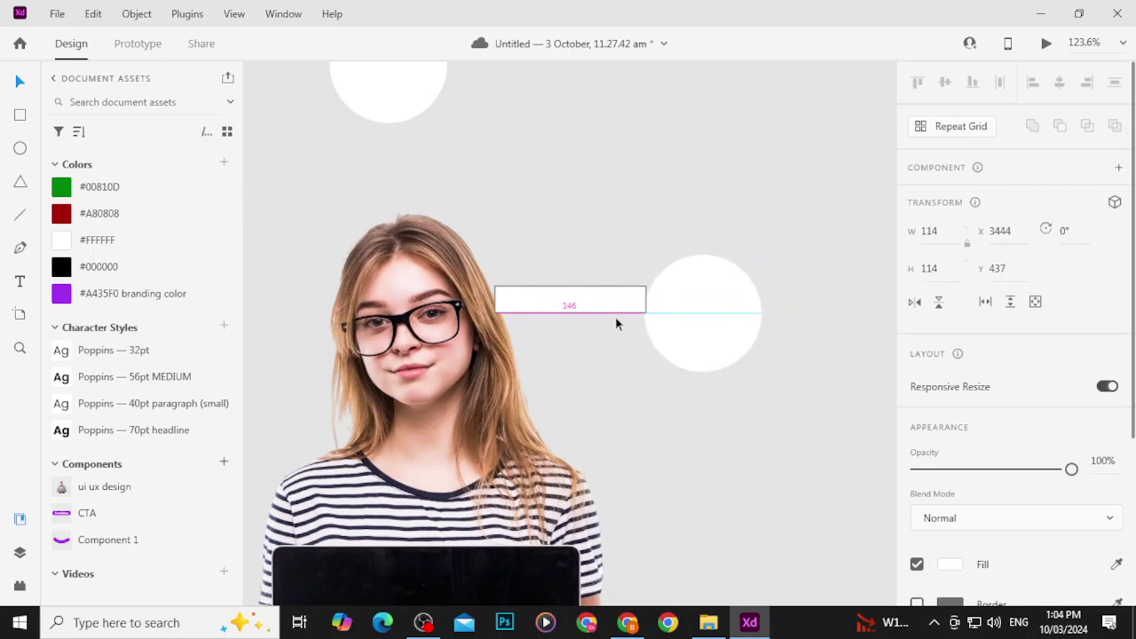
Step: Rotate the spacer rectangle to 90° and place it upright between the woman's head and the top circle
scroll(491, 256, down, 5)
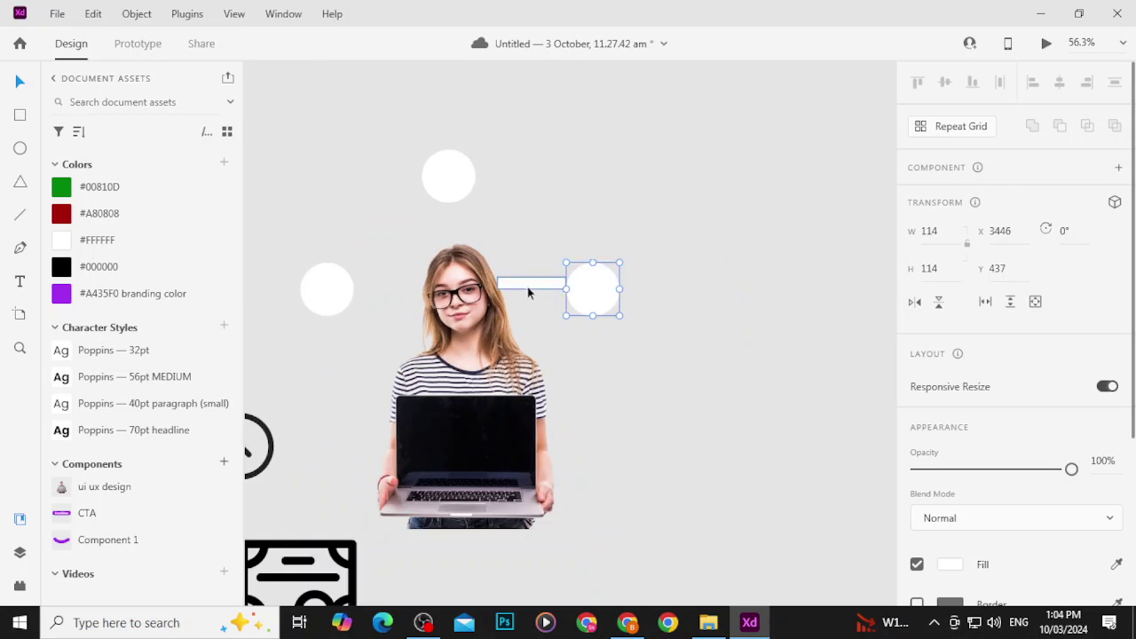
drag(527, 294, 557, 231)
click(451, 184)
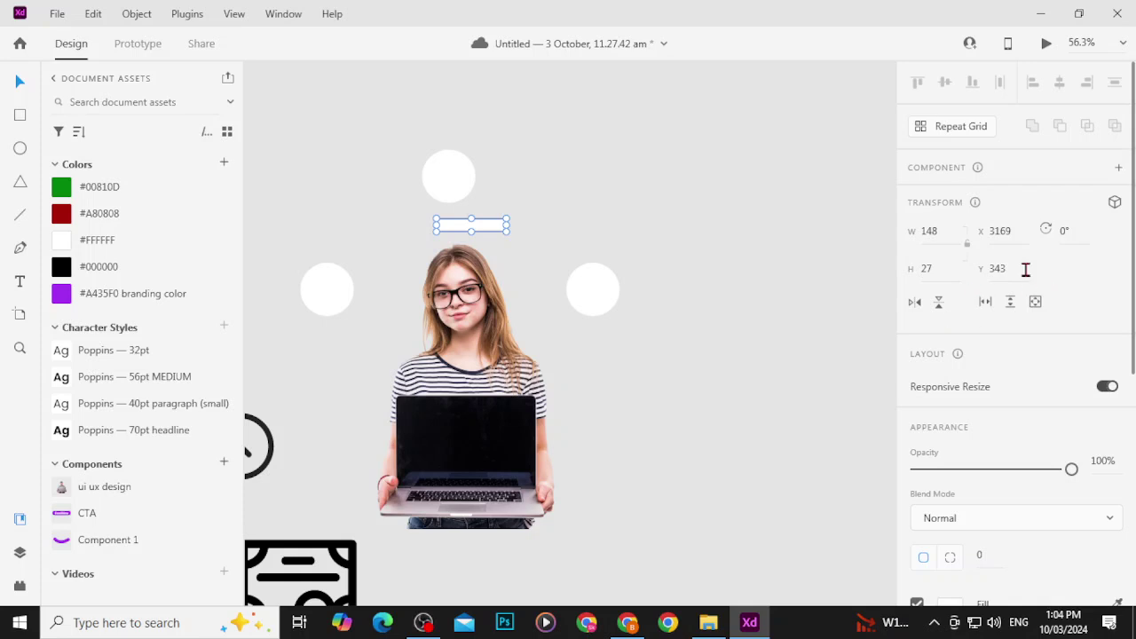
text(90)
key(Return)
drag(466, 206, 449, 191)
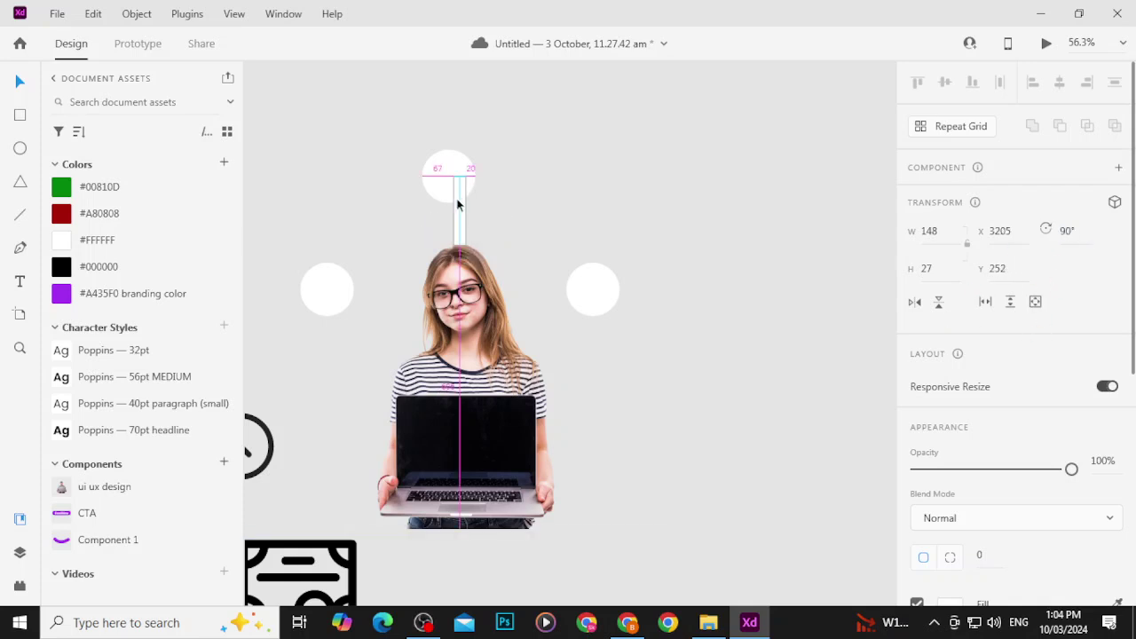
Step: Fine-tune the upright spacer on the woman's head and raise the top circle to Y 145, above the spacer
scroll(439, 208, up, 5)
drag(486, 262, 485, 268)
click(521, 106)
key(shift+Up)
key(shift+Up)
key(shift+Up)
key(shift+Up)
key(shift+Up)
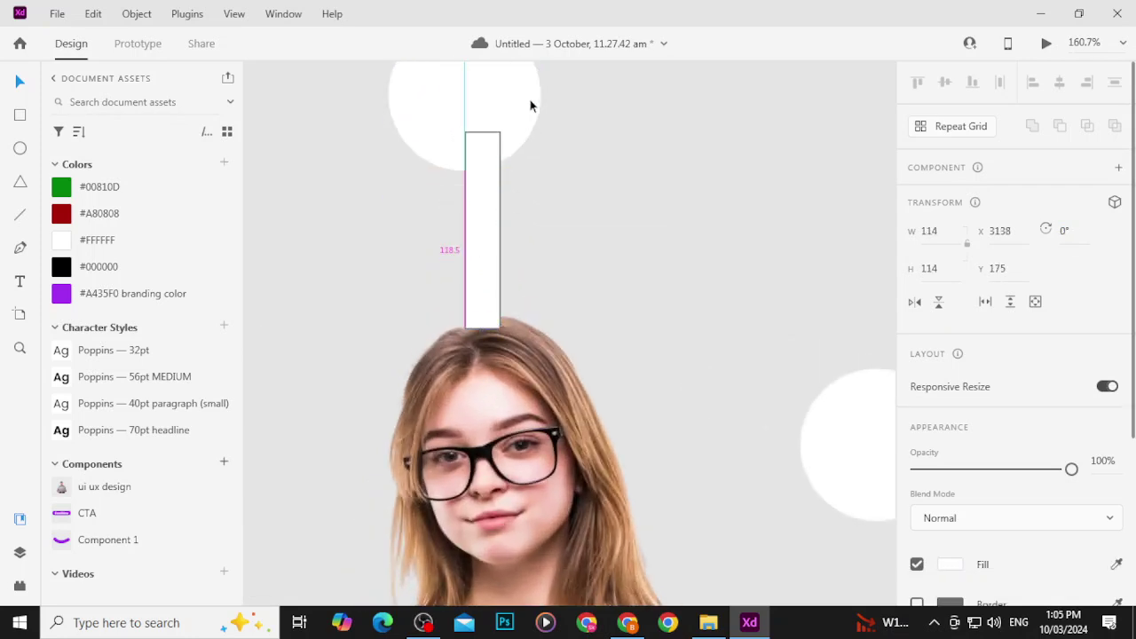
Step: Move the left circle inward toward the woman and the right circle inward to X 3406
scroll(530, 101, down, 6)
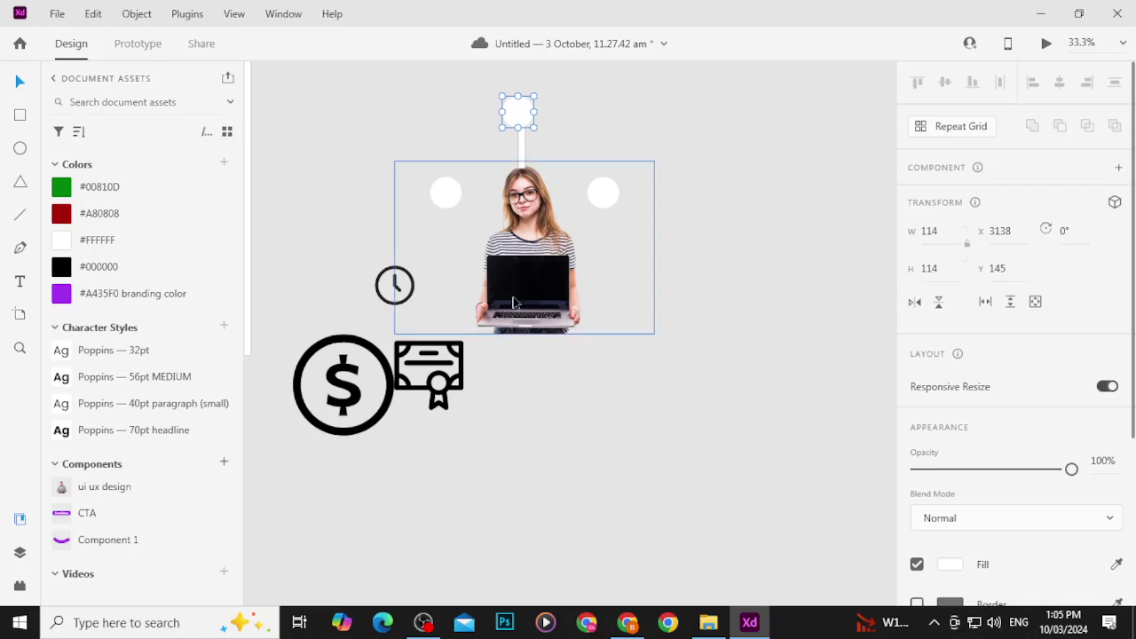
drag(449, 194, 451, 199)
click(604, 195)
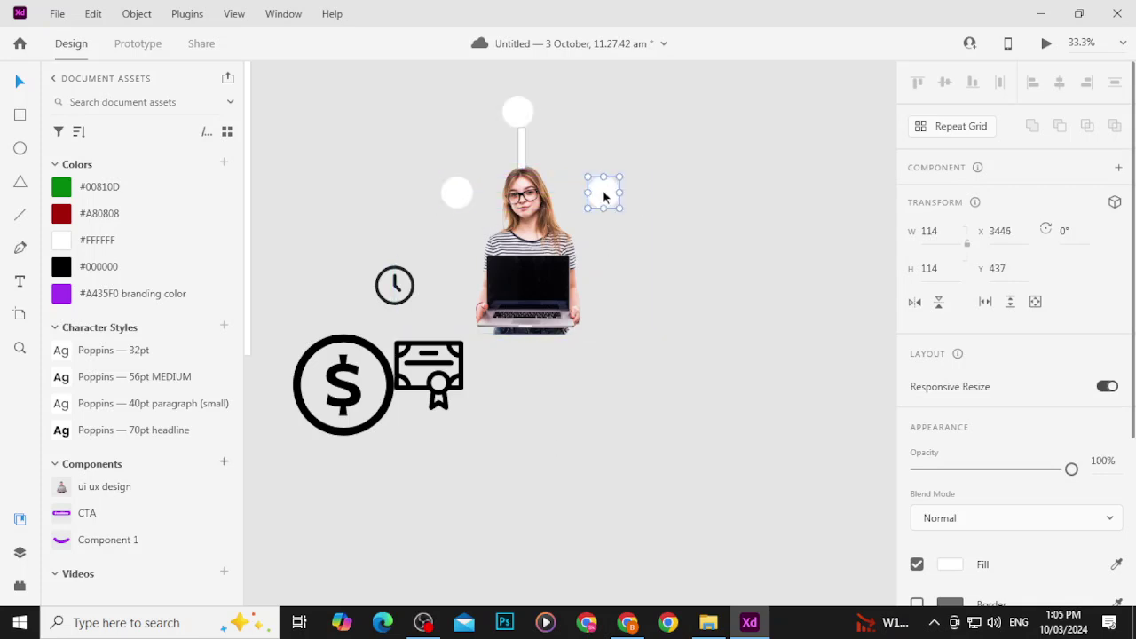
drag(604, 196, 573, 192)
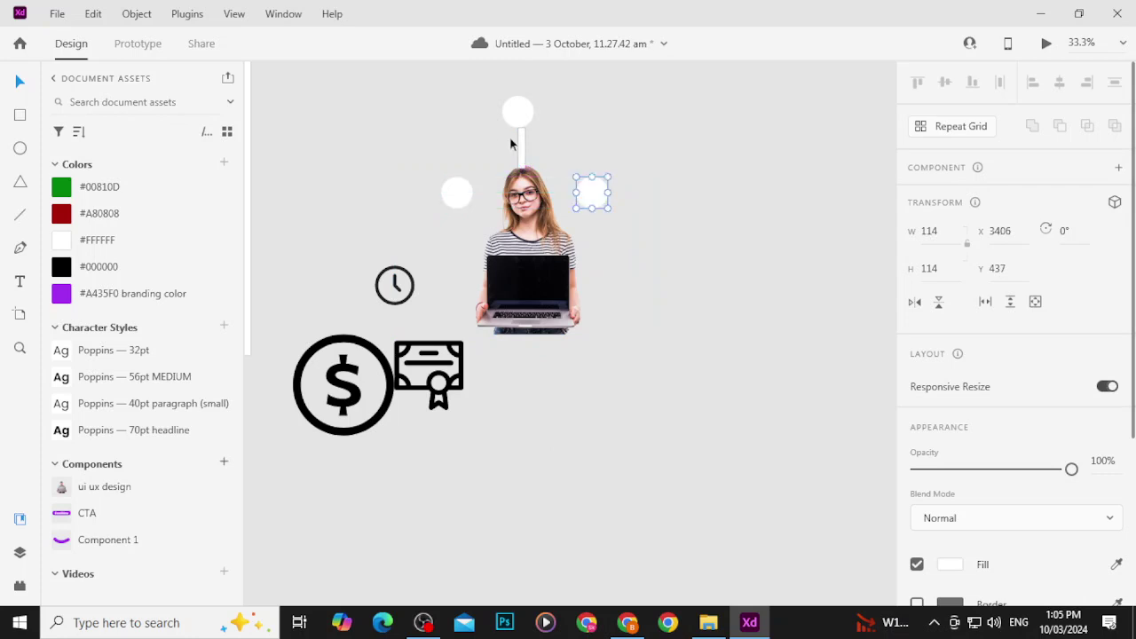
Step: Delete the spacer rectangle and lower the top circle to Y 205
click(520, 147)
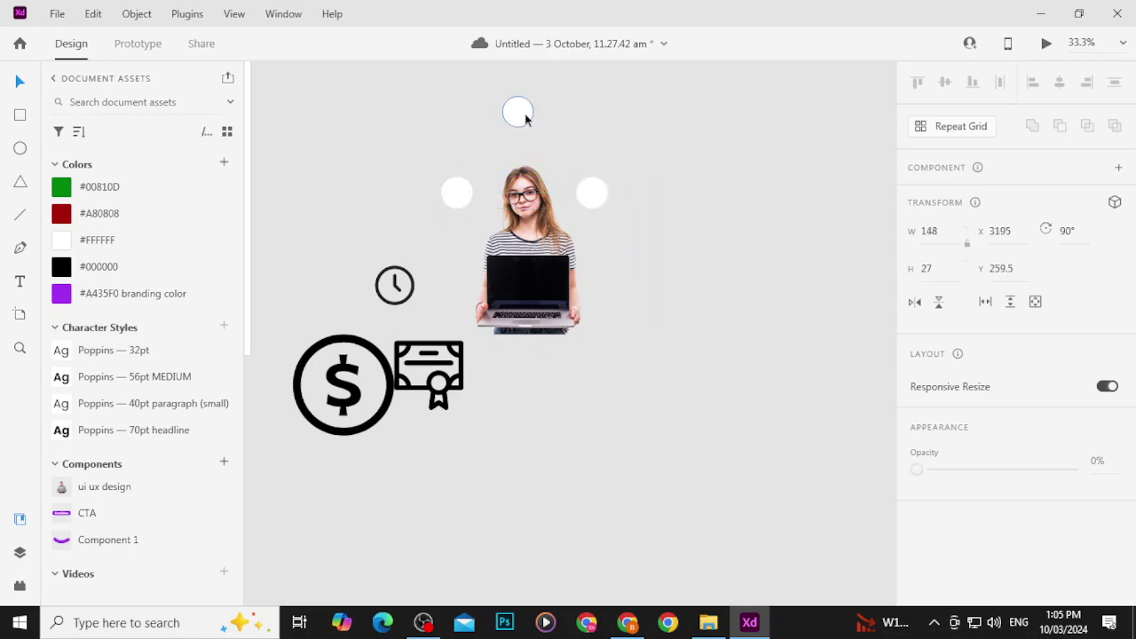
click(521, 112)
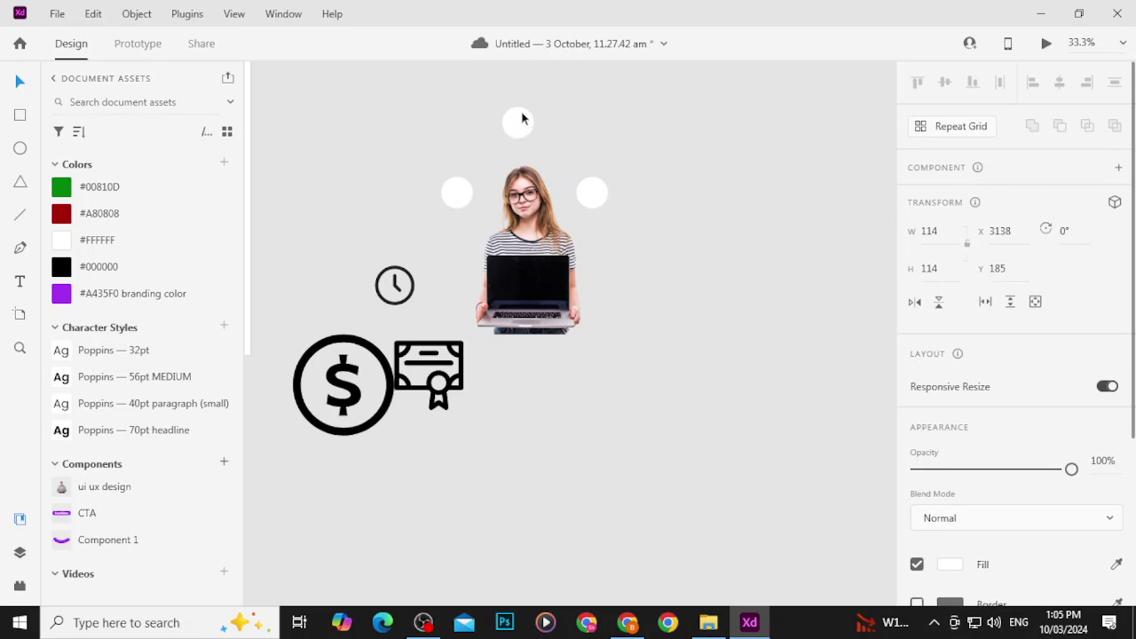
Step: Bring both side circles closer to the woman, the right one to X 3386 and the left one to X 2958
click(599, 196)
key(shift+Left)
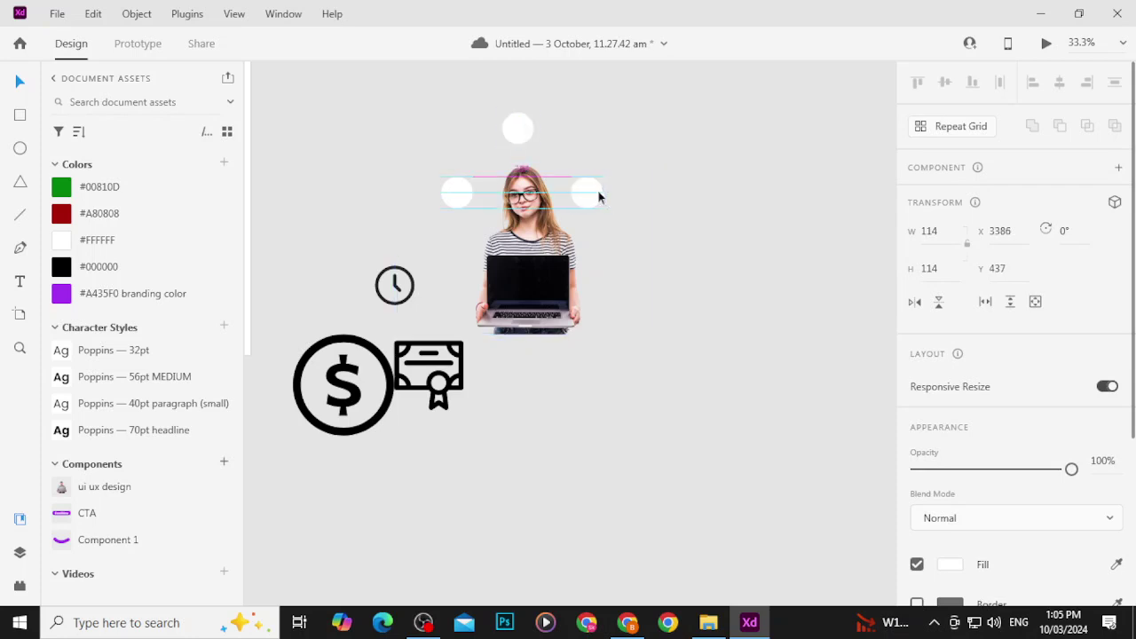
click(470, 192)
drag(472, 190, 484, 190)
click(703, 184)
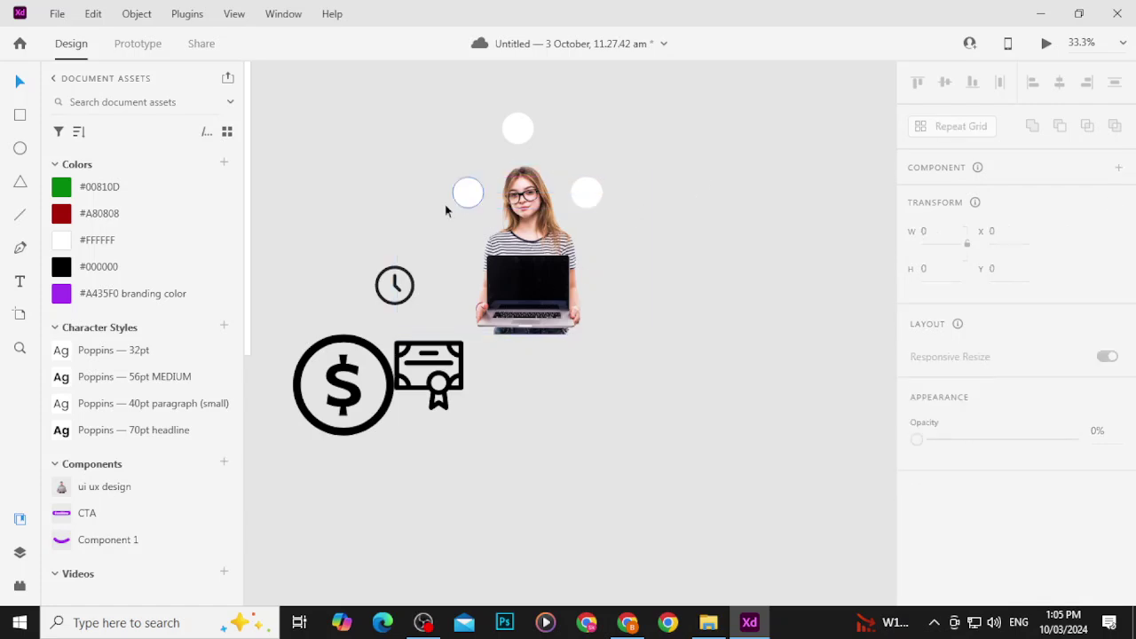
Step: Move the dollar icon onto the left circle and scale it down to about 37 × 37
scroll(448, 210, up, 5)
scroll(540, 248, down, 5)
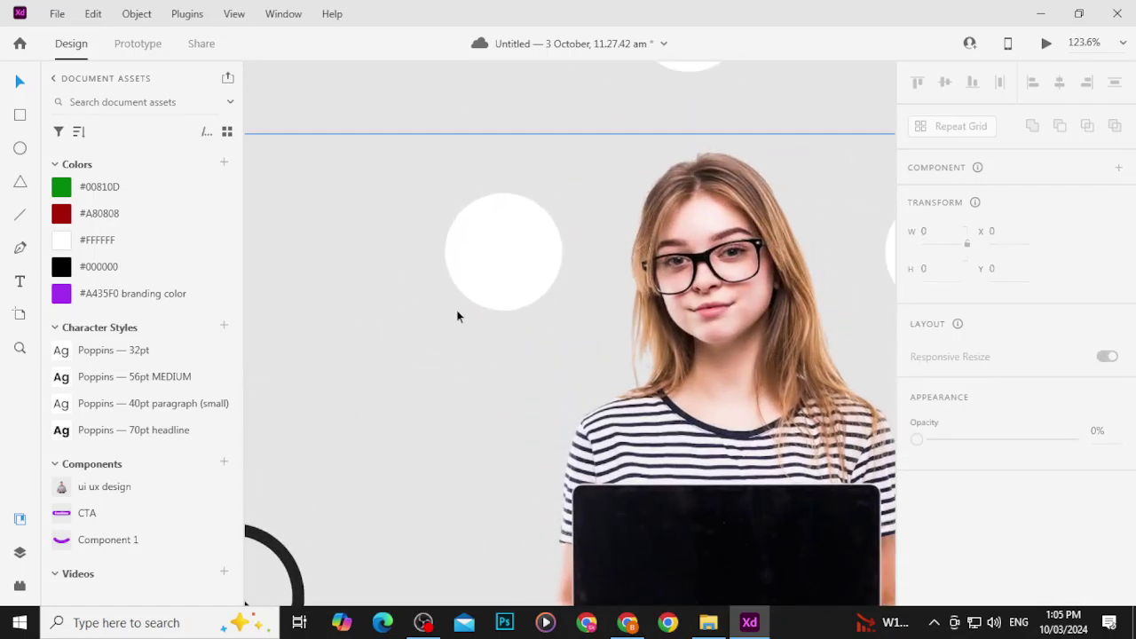
drag(360, 571, 466, 296)
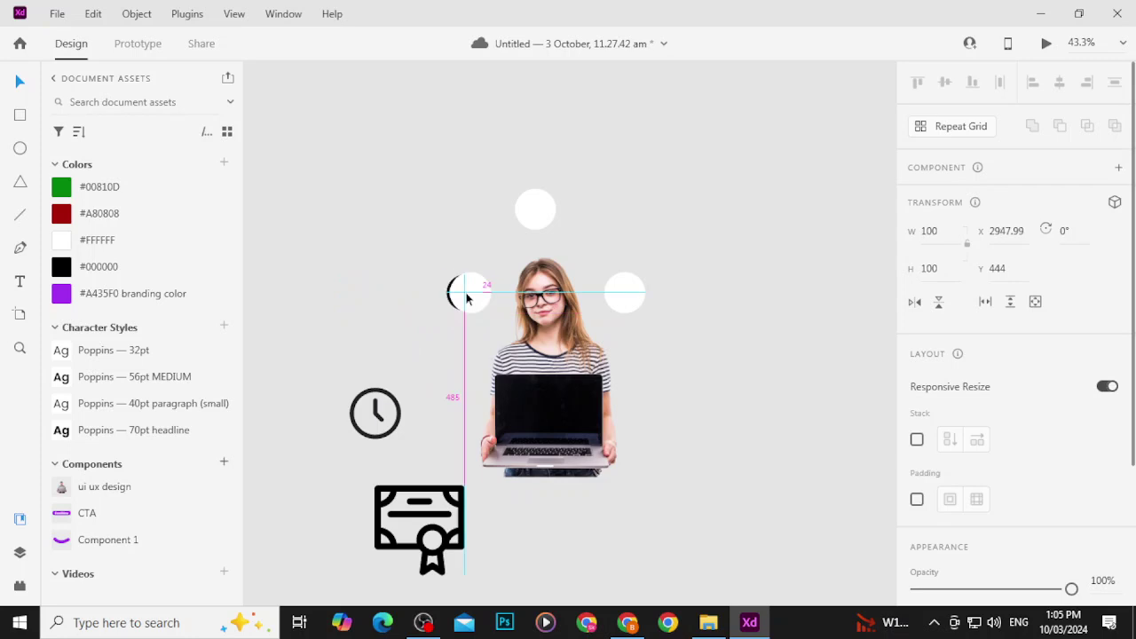
scroll(467, 299, up, 5)
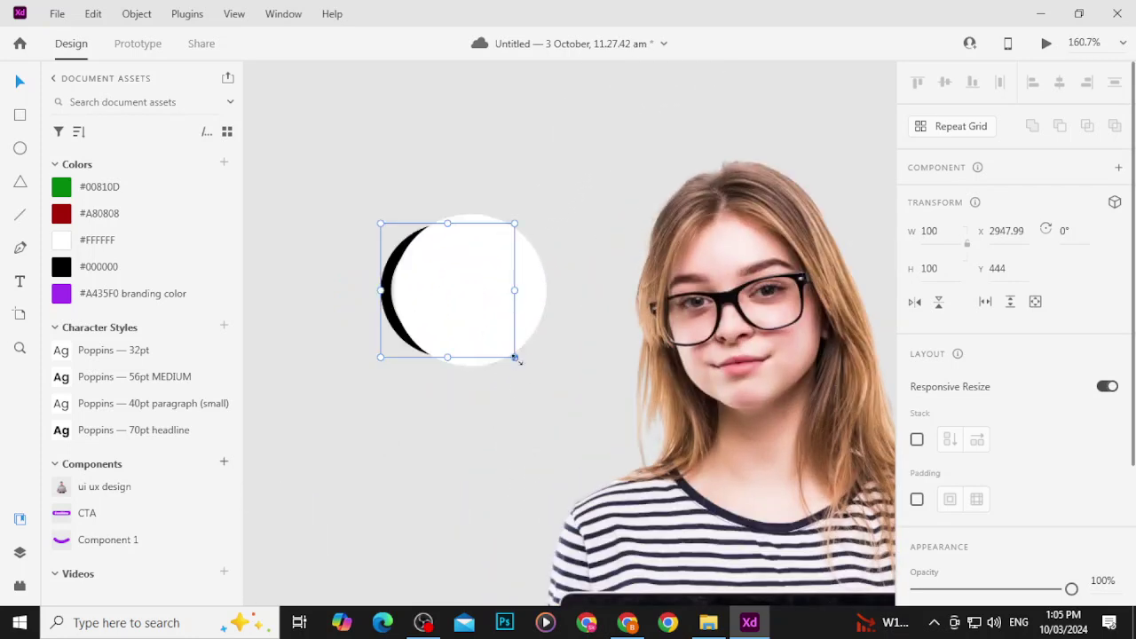
drag(515, 358, 460, 285)
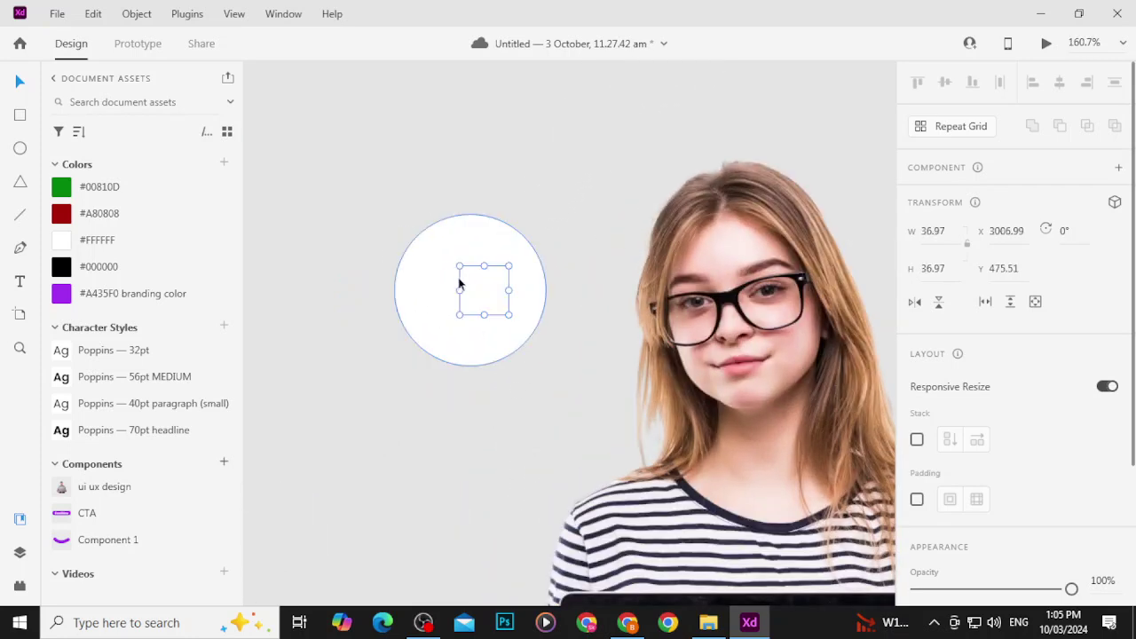
Step: Bring the dollar icon in front of the left circle and centre the two horizontally and vertically
shift+click(432, 312)
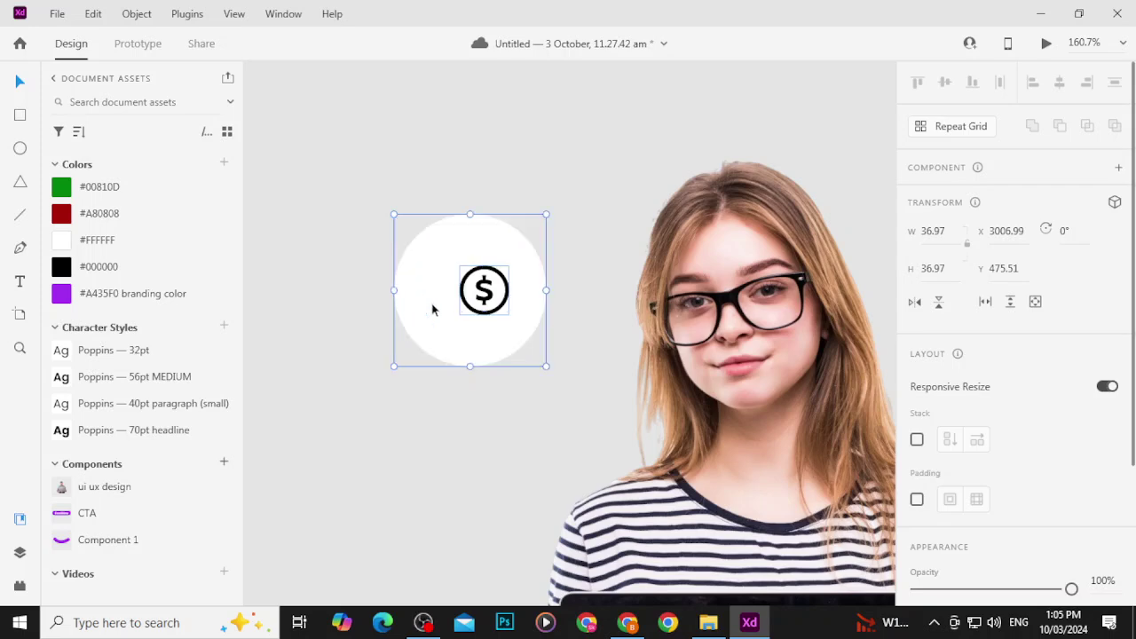
click(1063, 83)
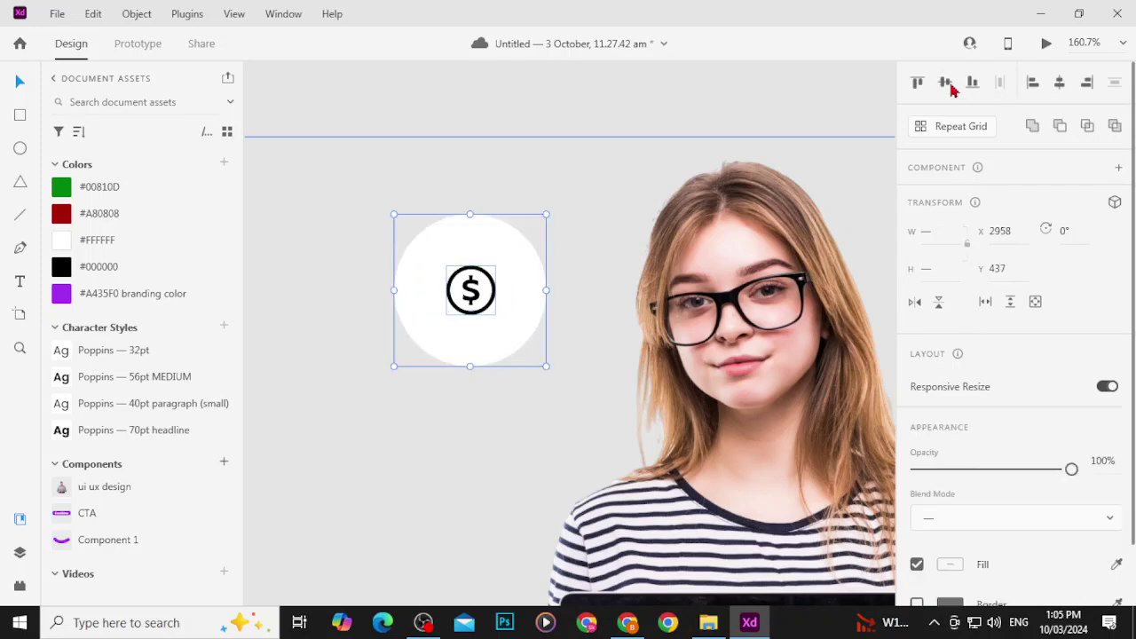
click(946, 84)
click(707, 101)
Step: Enlarge the dollar icon to about 55 × 55 and recentre it horizontally and vertically in the left circle
scroll(613, 294, down, 5)
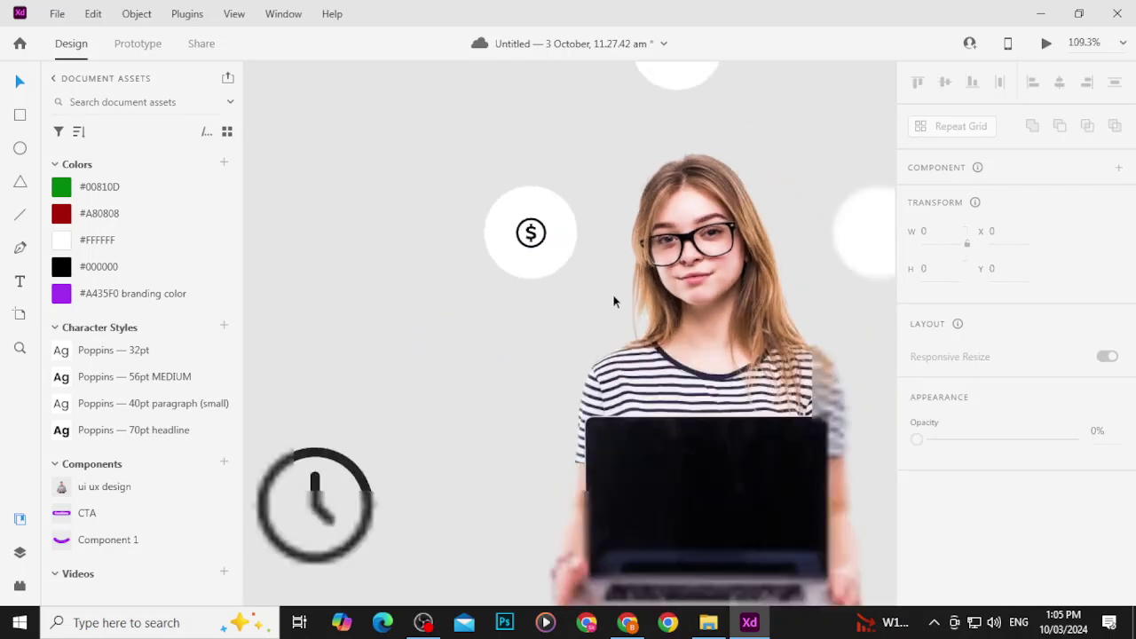
click(571, 197)
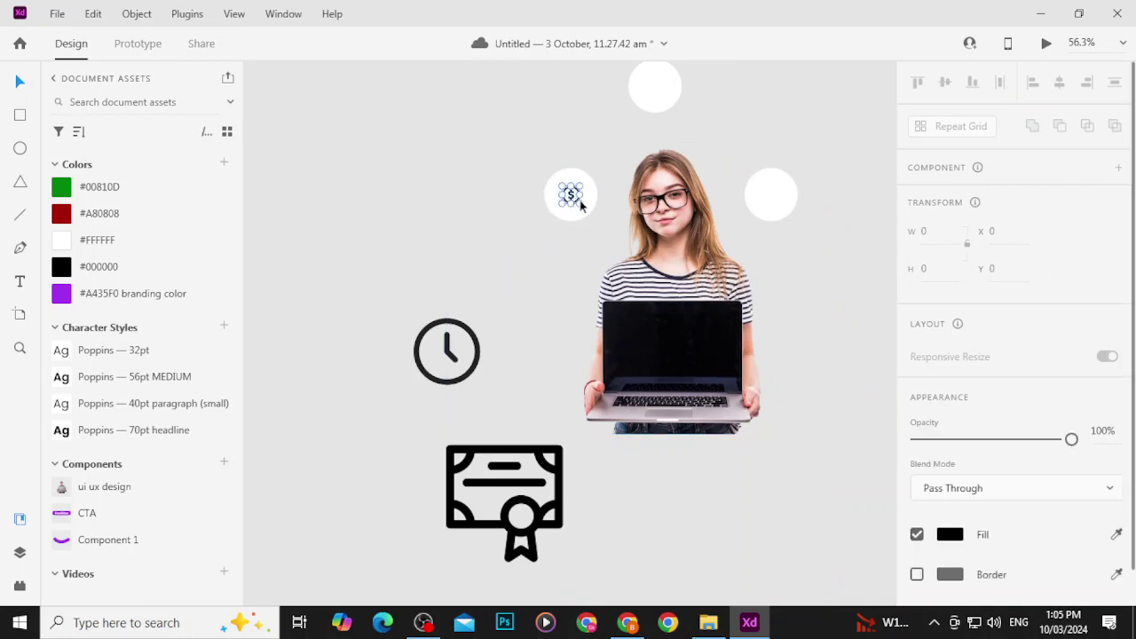
scroll(570, 197, up, 5)
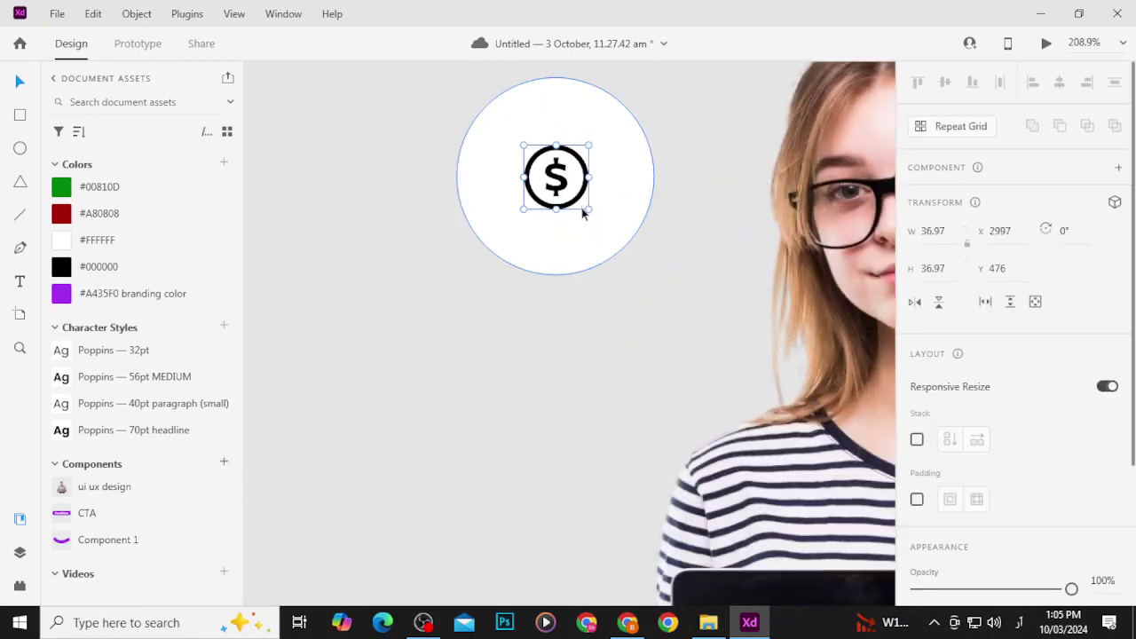
drag(587, 210, 621, 241)
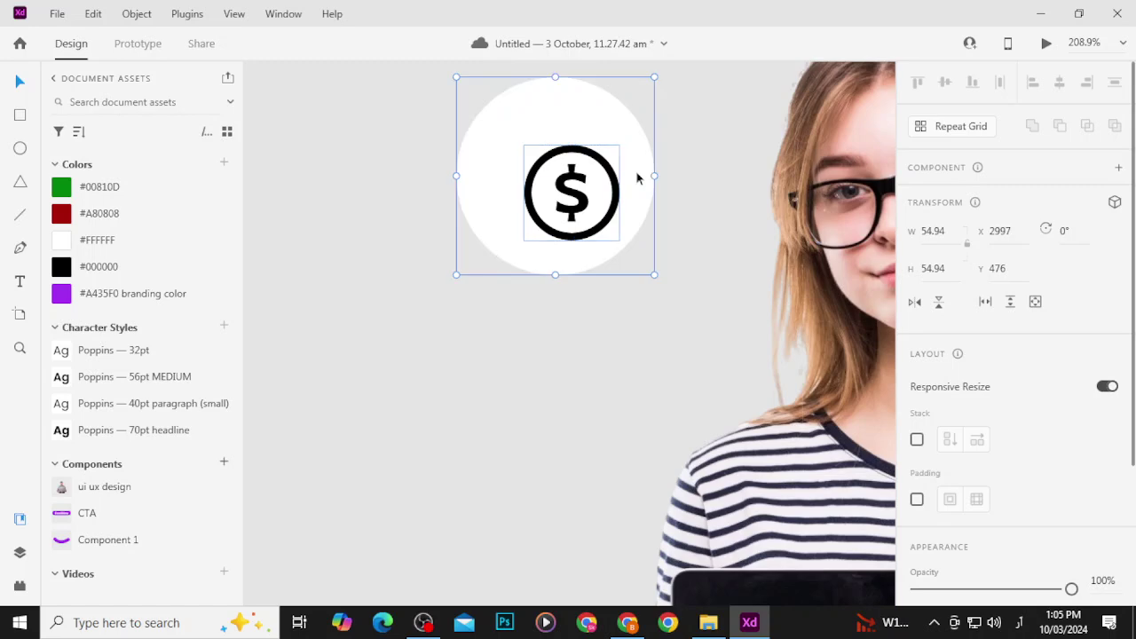
shift+click(636, 178)
click(1060, 83)
click(946, 82)
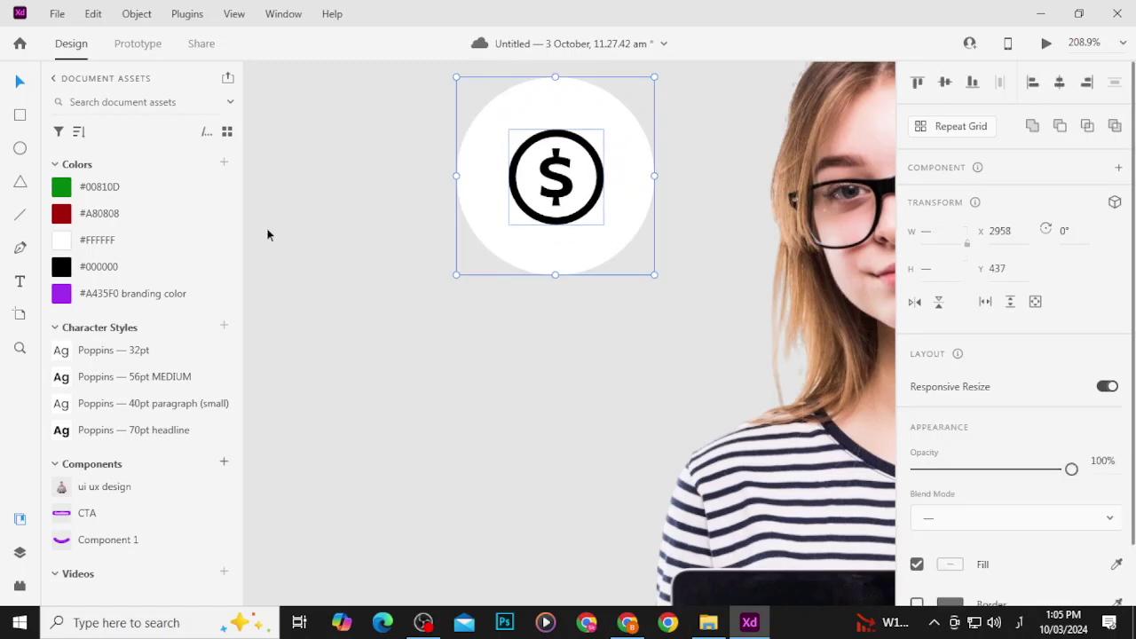
click(278, 266)
Step: Move the clock icon onto the top circle and scale it down to about 58 × 58
scroll(329, 462, down, 5)
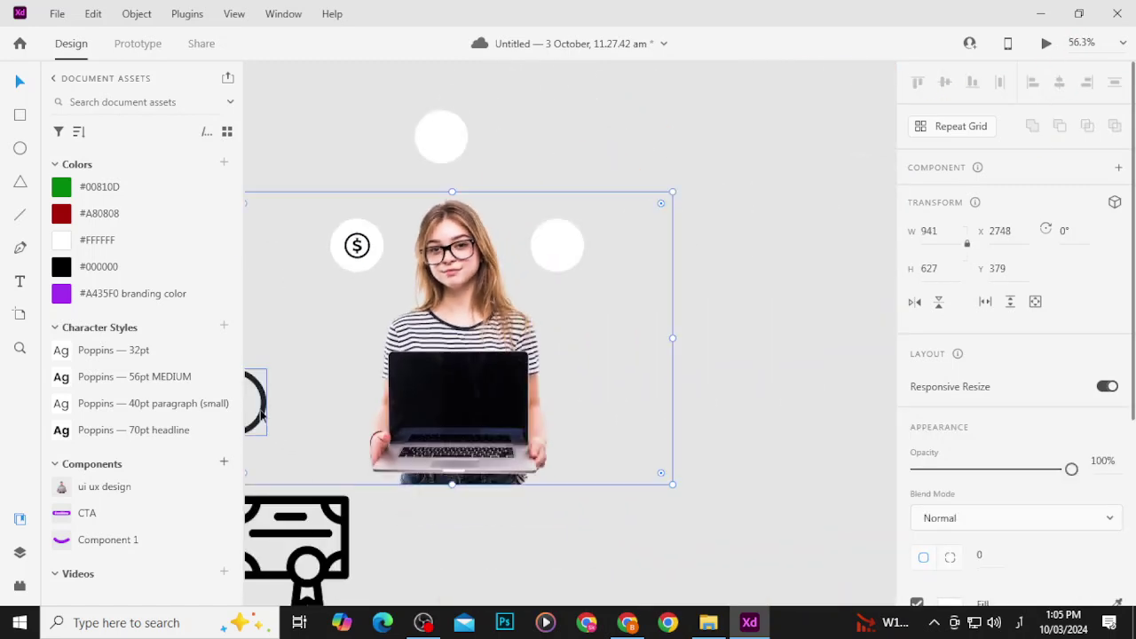
drag(257, 404, 450, 148)
scroll(450, 148, up, 5)
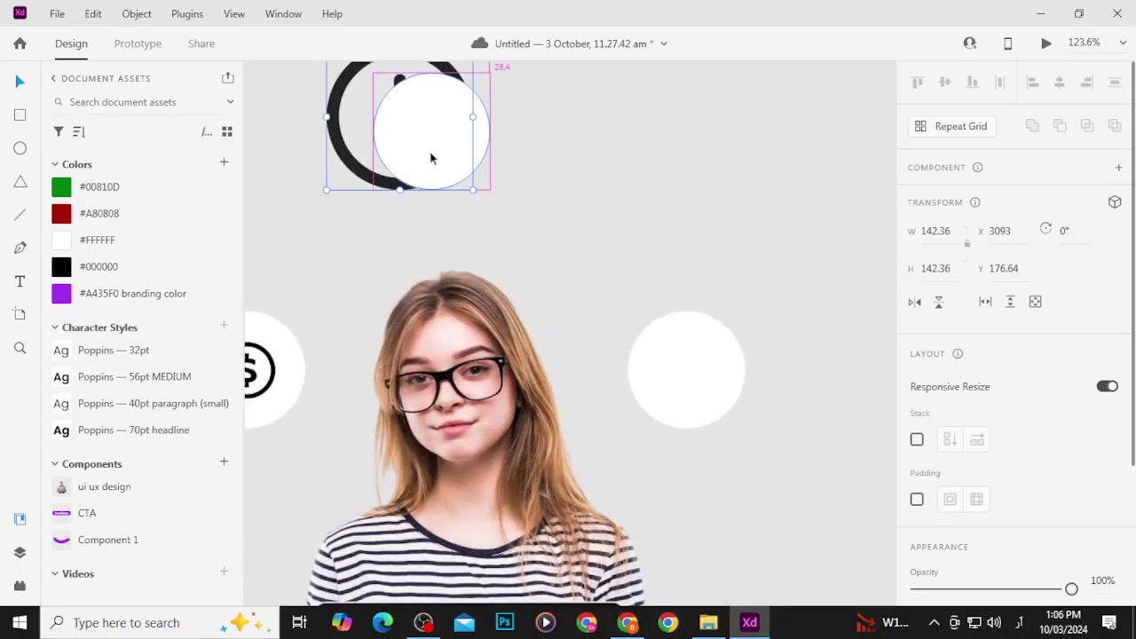
scroll(431, 157, up, 3)
drag(542, 319, 510, 283)
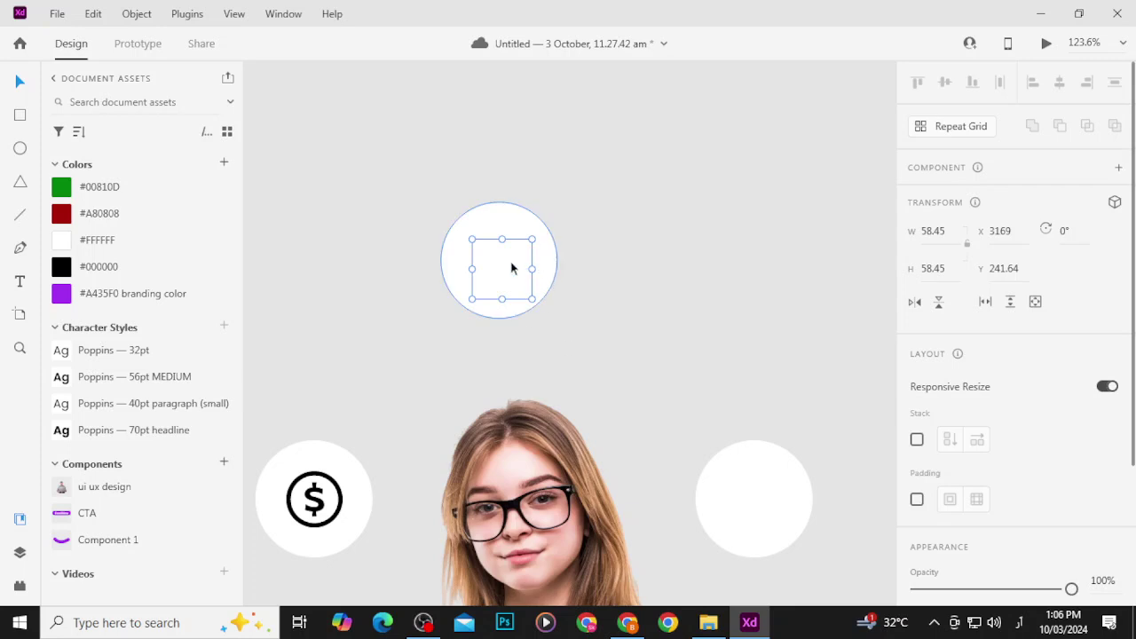
Step: Shift the top circle and clock icon aside to the upper right, and reposition both above the woman's head
click(513, 285)
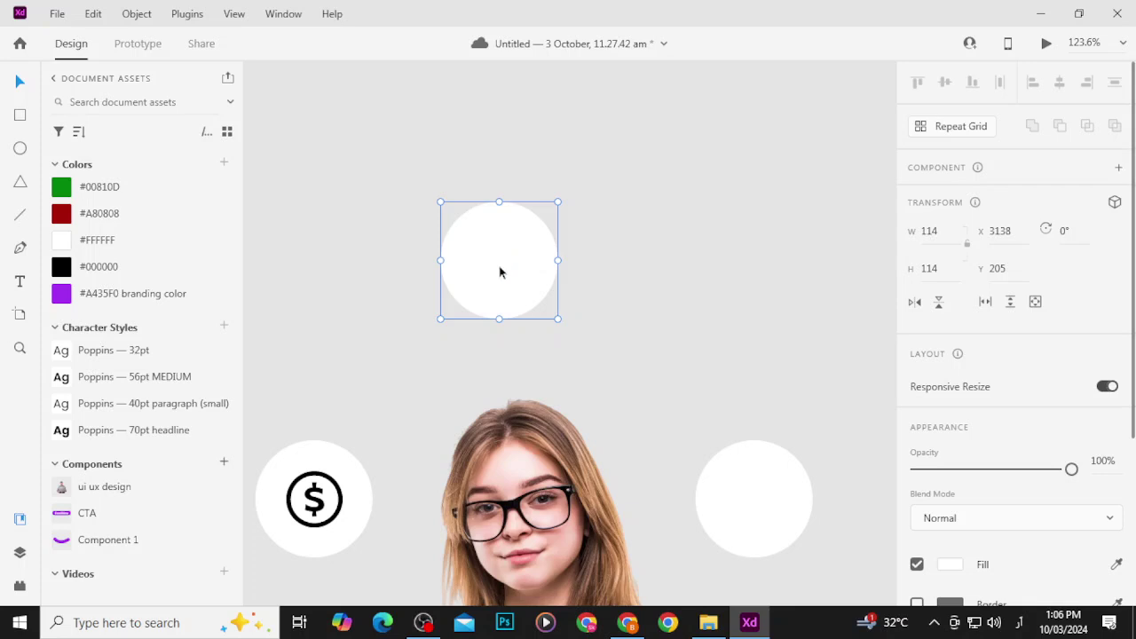
double_click(503, 268)
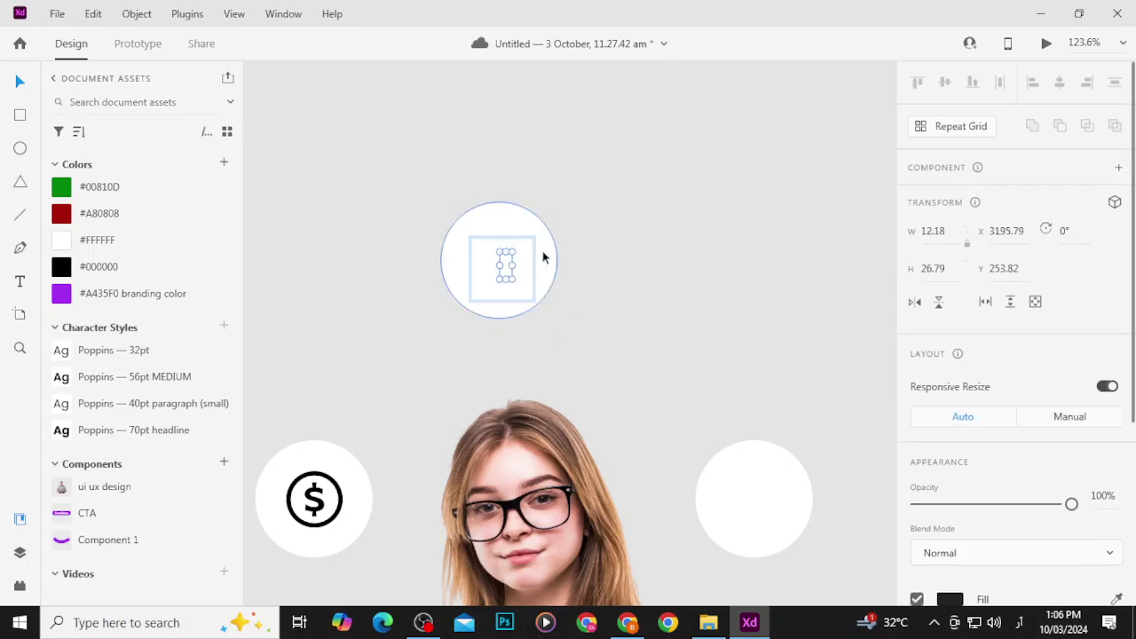
drag(544, 257, 669, 190)
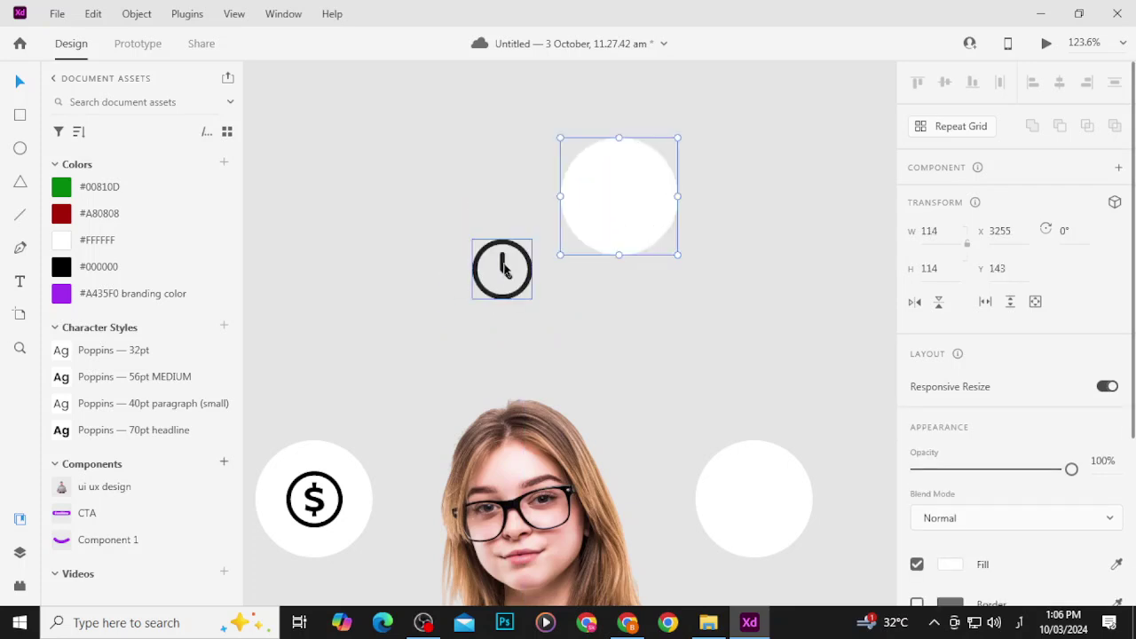
drag(502, 268, 626, 192)
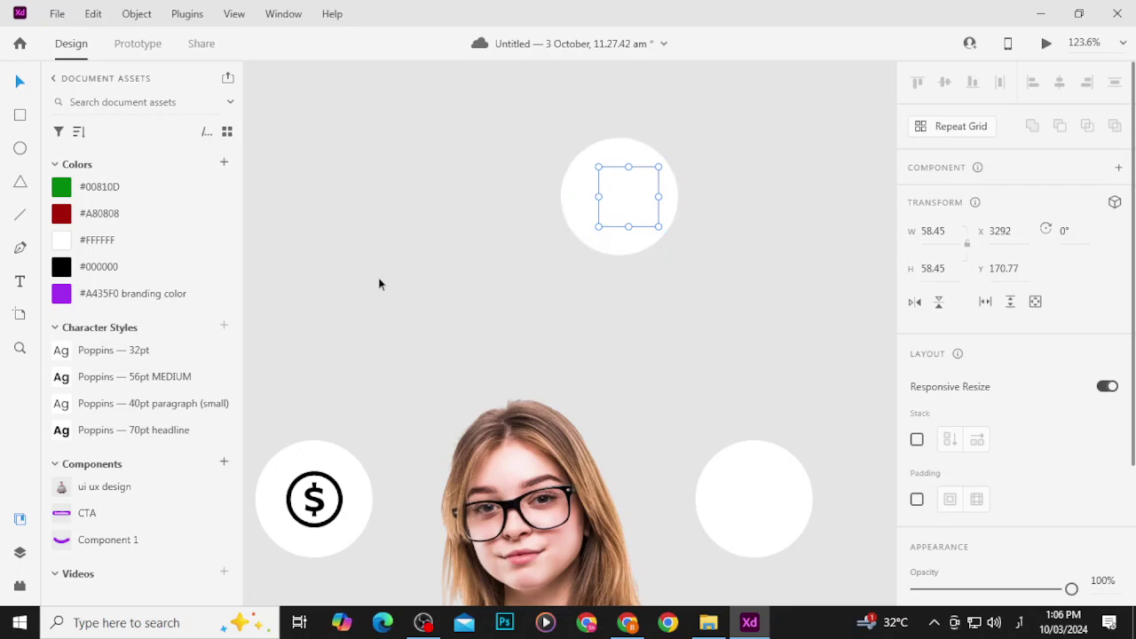
drag(615, 232, 542, 294)
drag(635, 202, 522, 277)
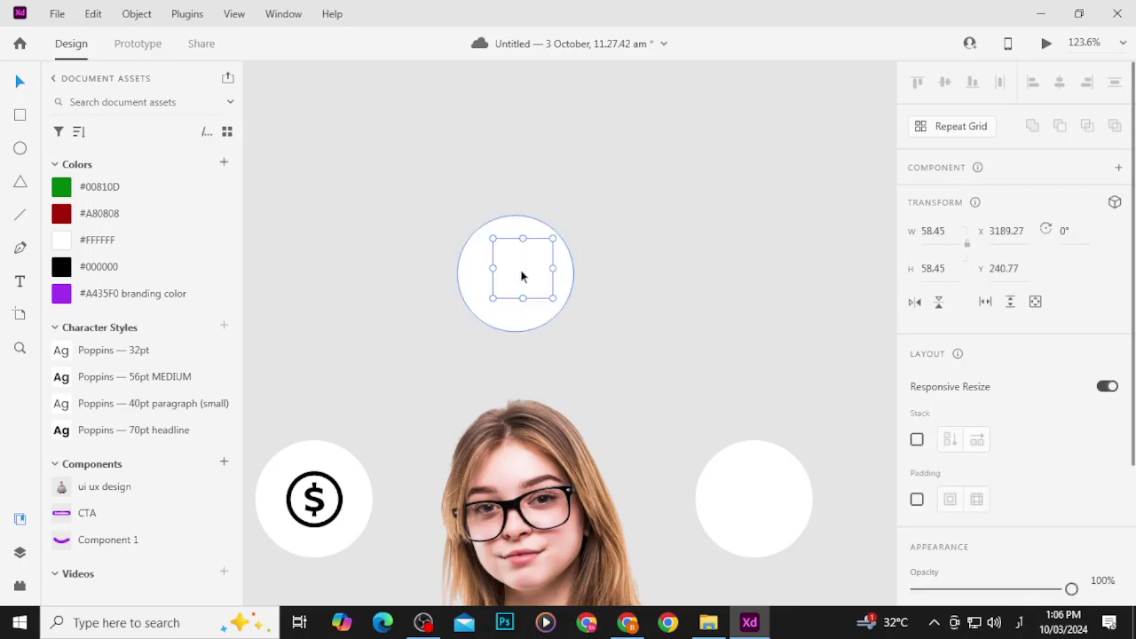
Step: Shift the top circle and the clock icon over towards the dollar circle, and stack the icon's layer in front of the circle
click(20, 553)
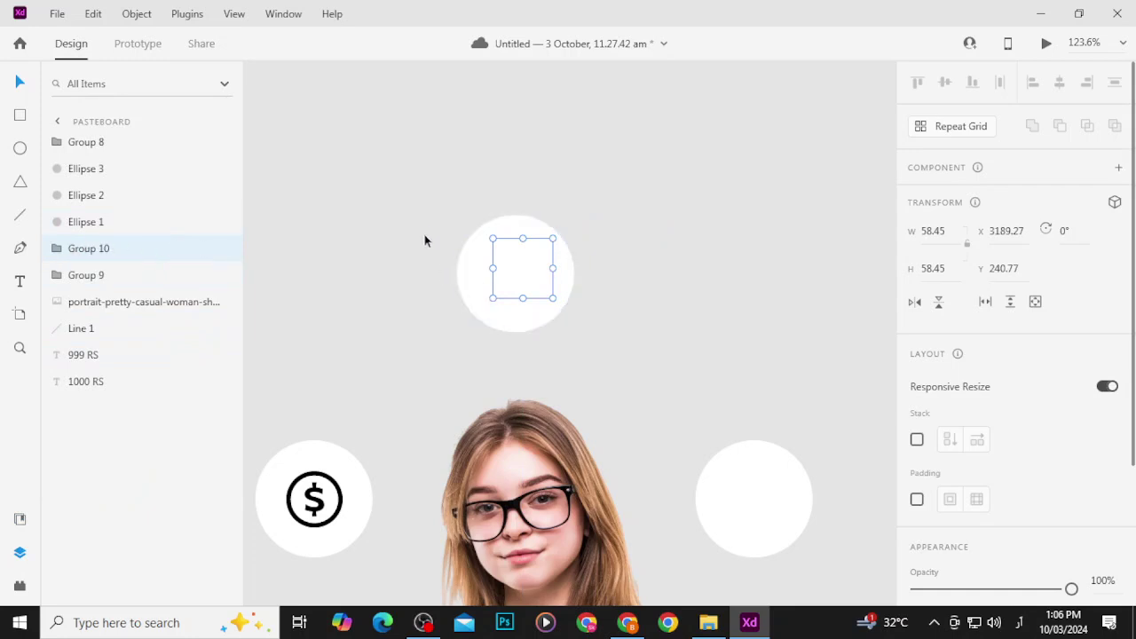
key(Delete)
click(524, 283)
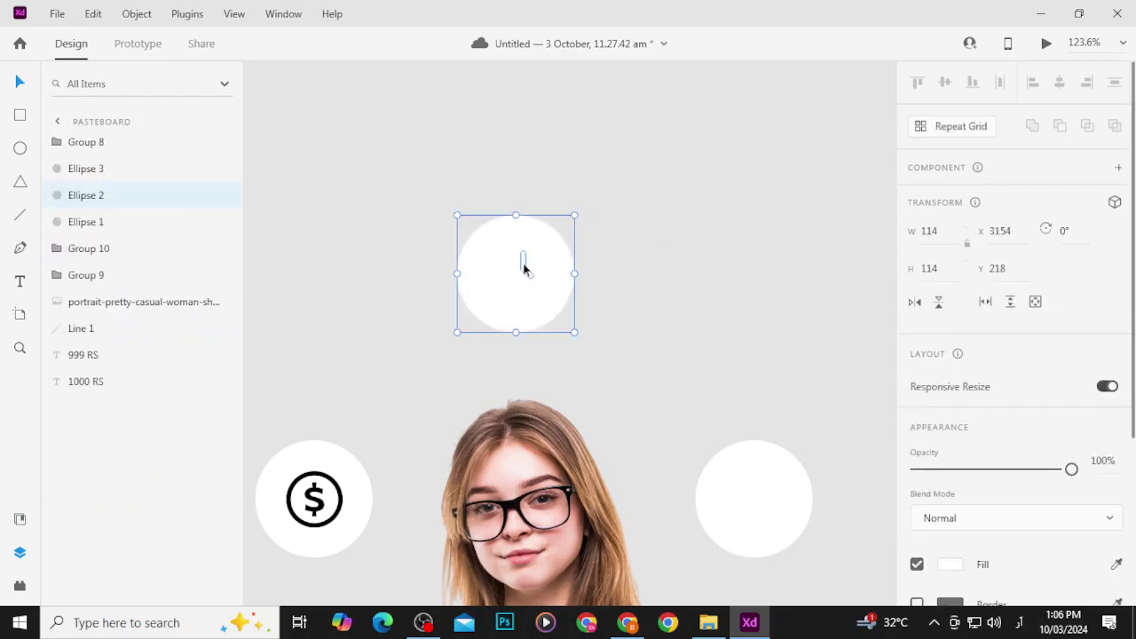
key(ctrl+z)
click(410, 264)
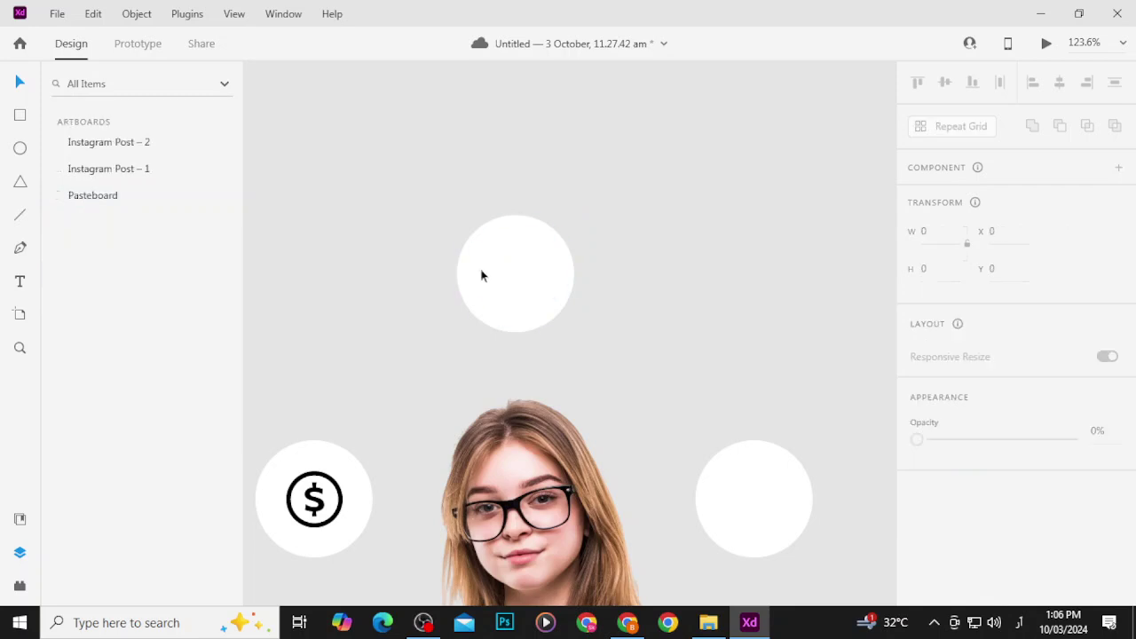
drag(482, 274, 395, 301)
key(Escape)
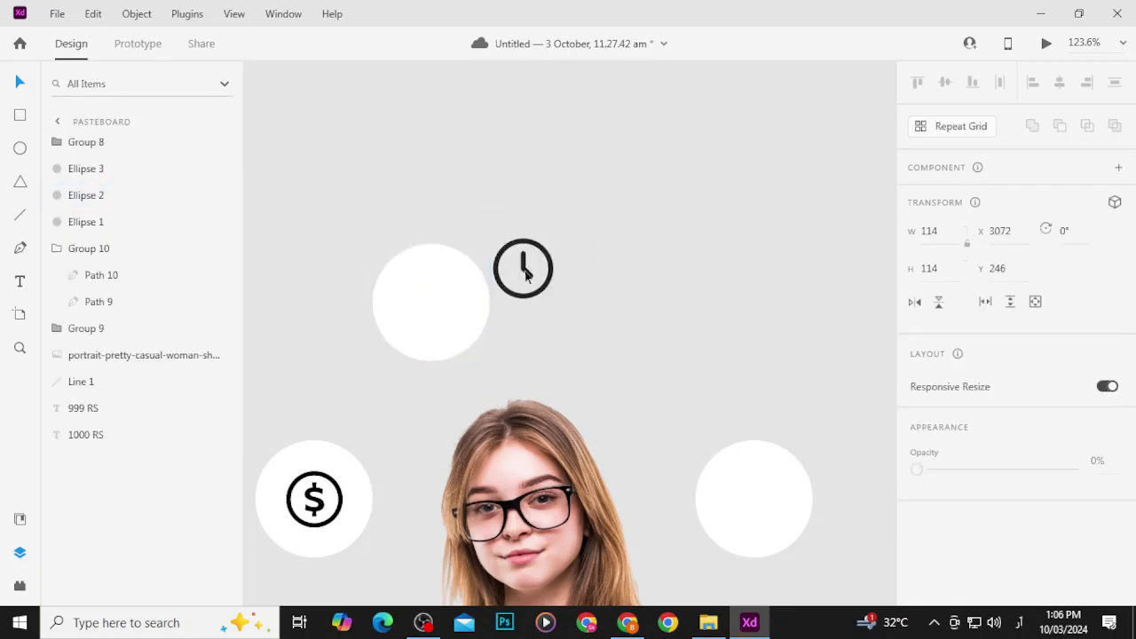
drag(531, 271, 444, 309)
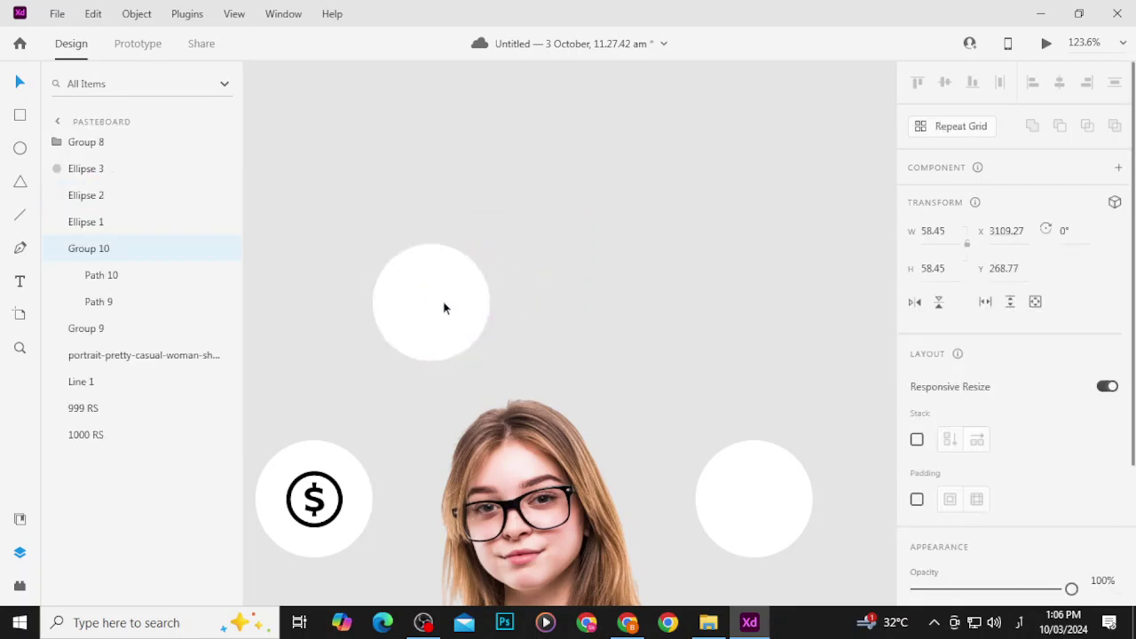
drag(114, 254, 107, 175)
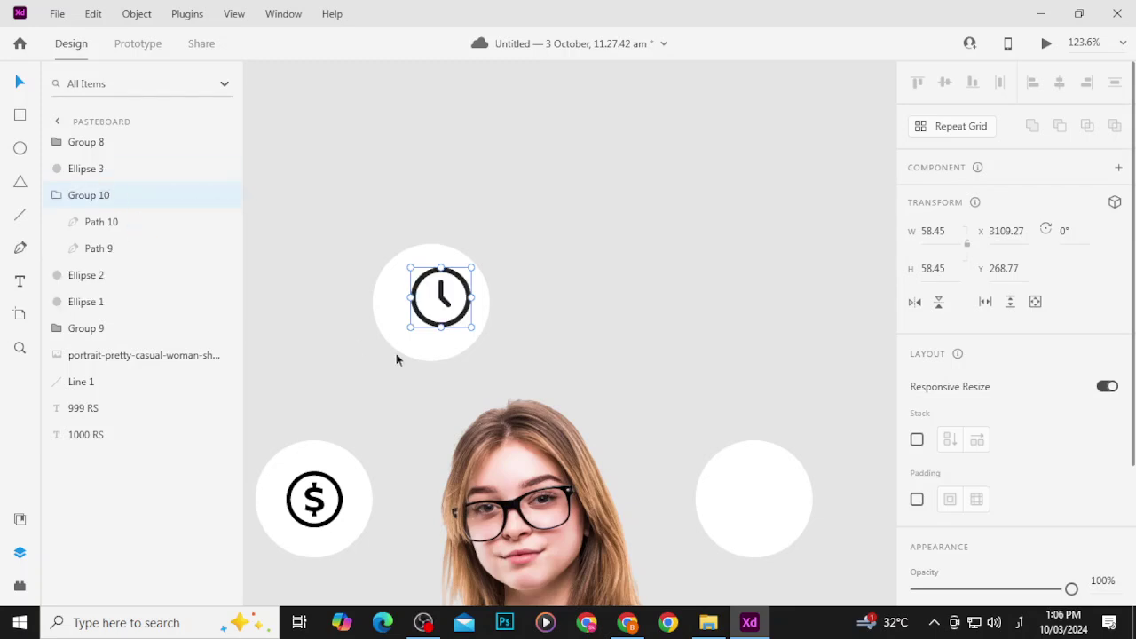
Step: Centre the clock icon horizontally and vertically in its circle, and move the two as one group back above the woman's head
drag(434, 263, 427, 264)
shift+click(472, 336)
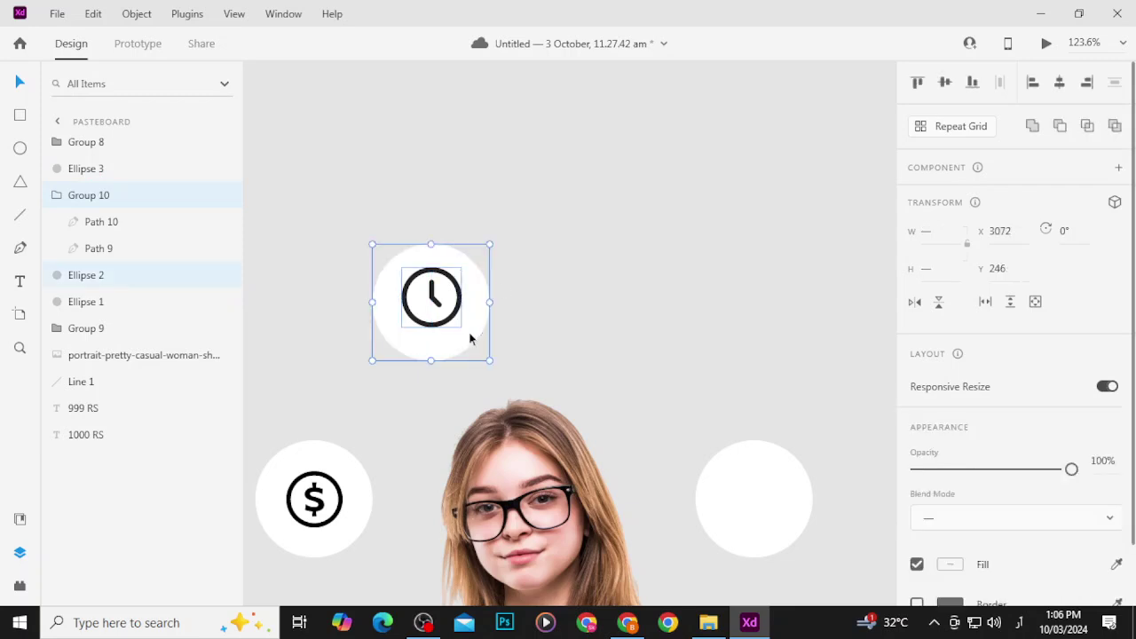
click(1059, 83)
click(945, 82)
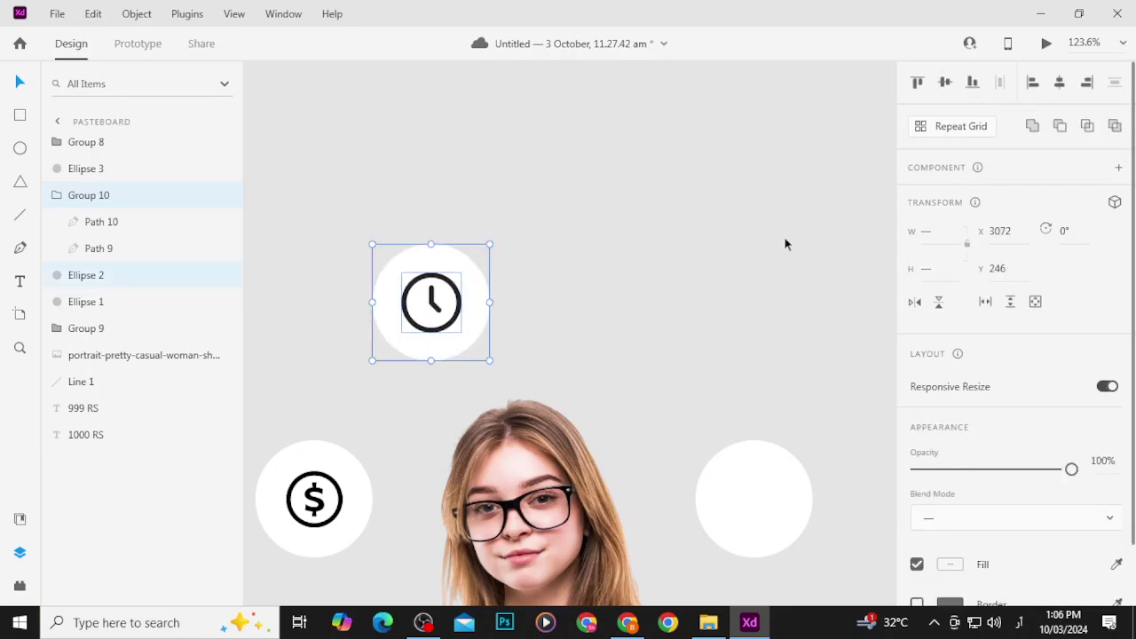
key(ctrl+g)
drag(423, 312, 507, 291)
Step: Move the certificate icon onto the circle beside the woman's head and scale it down to about 52 × 52
scroll(337, 524, down, 6)
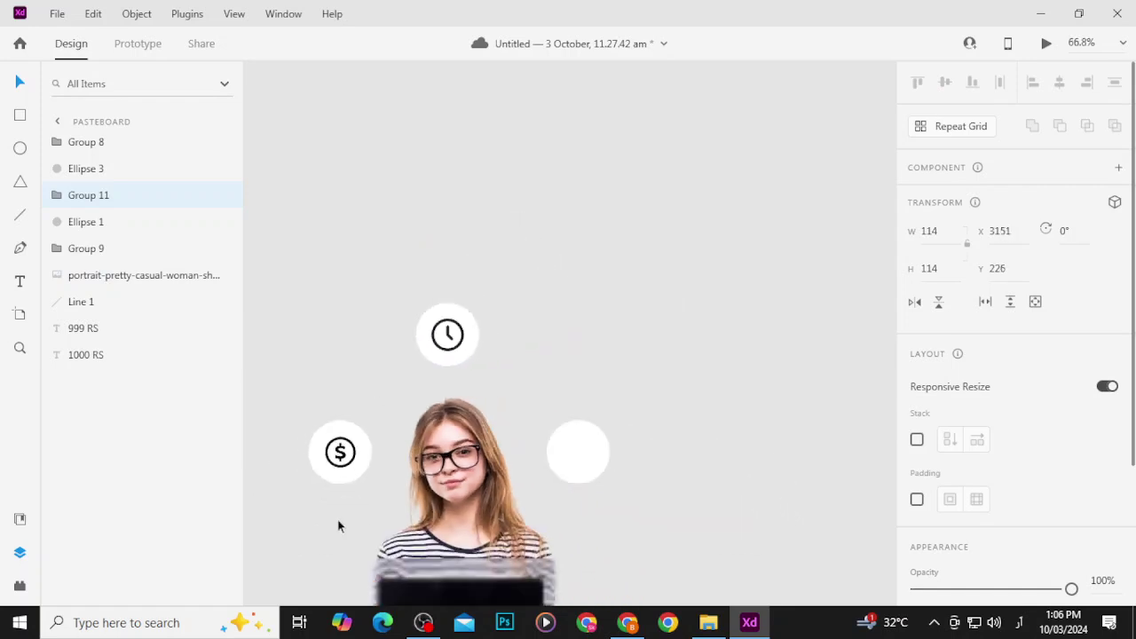
drag(342, 498, 541, 327)
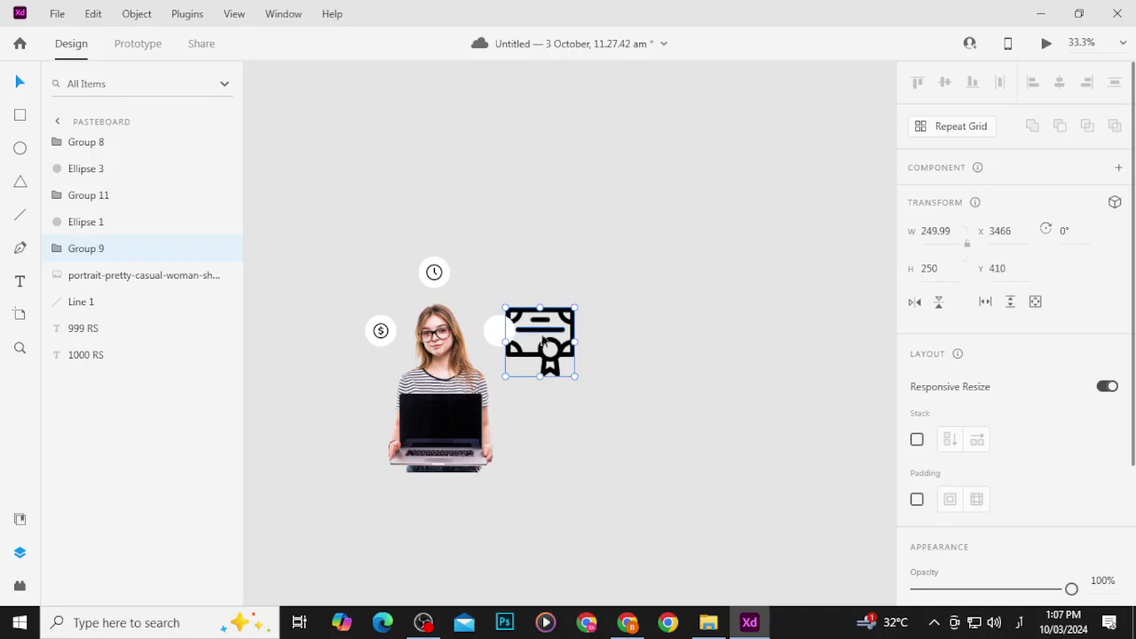
scroll(627, 411, up, 5)
drag(630, 451, 429, 328)
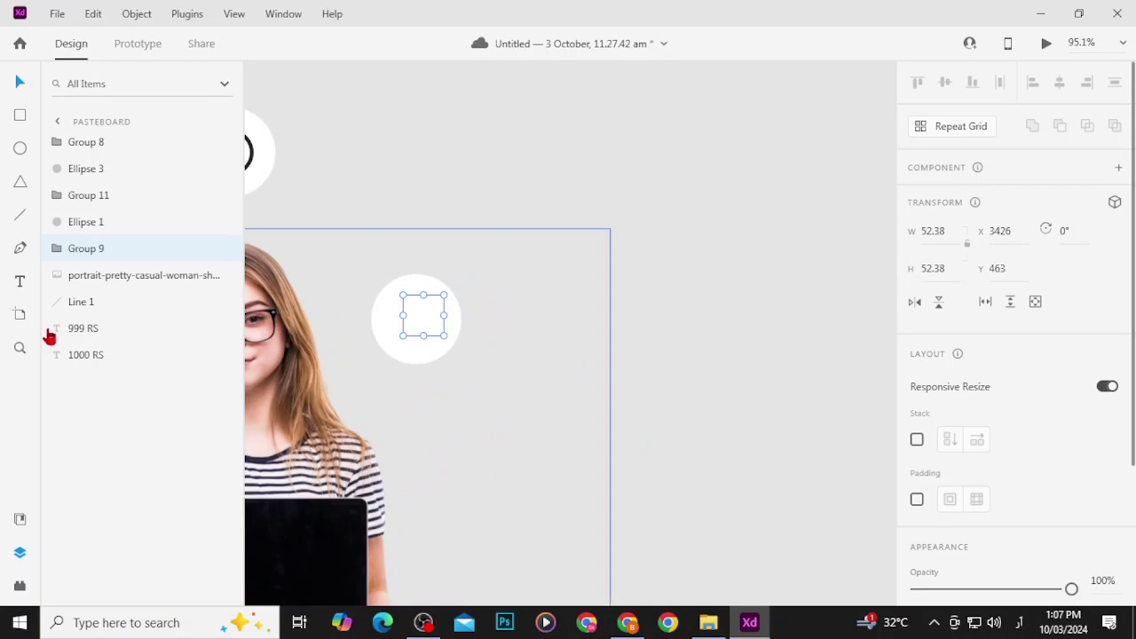
Step: Bring the certificate icon to the front of the layer order and centre it vertically and horizontally in its circle
drag(86, 246, 81, 140)
scroll(432, 347, up, 5)
shift+click(487, 321)
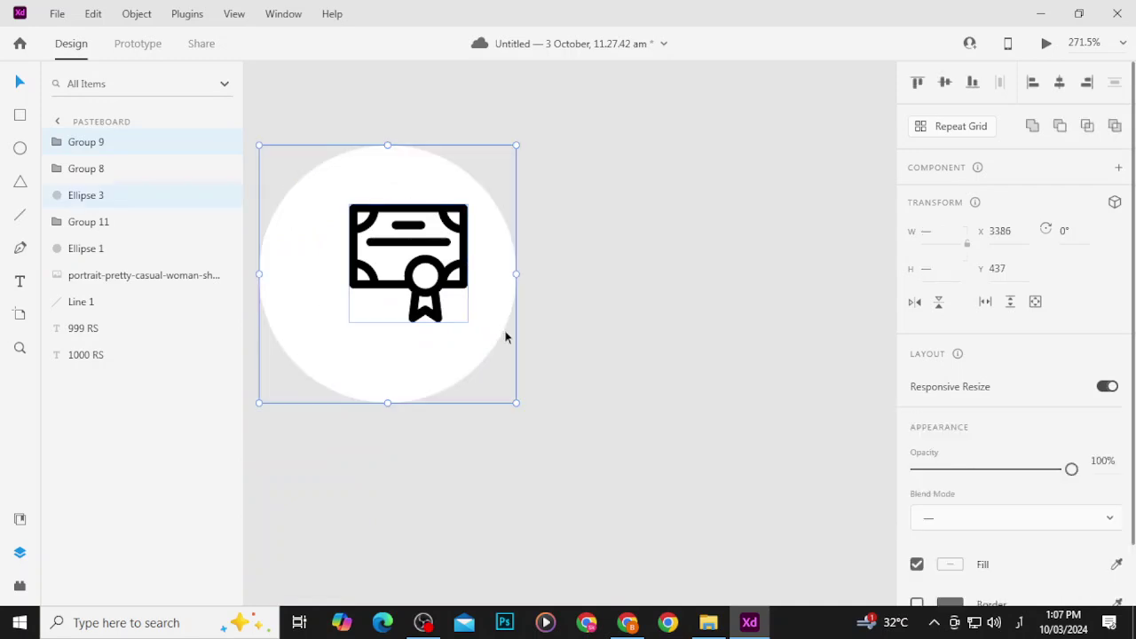
click(945, 84)
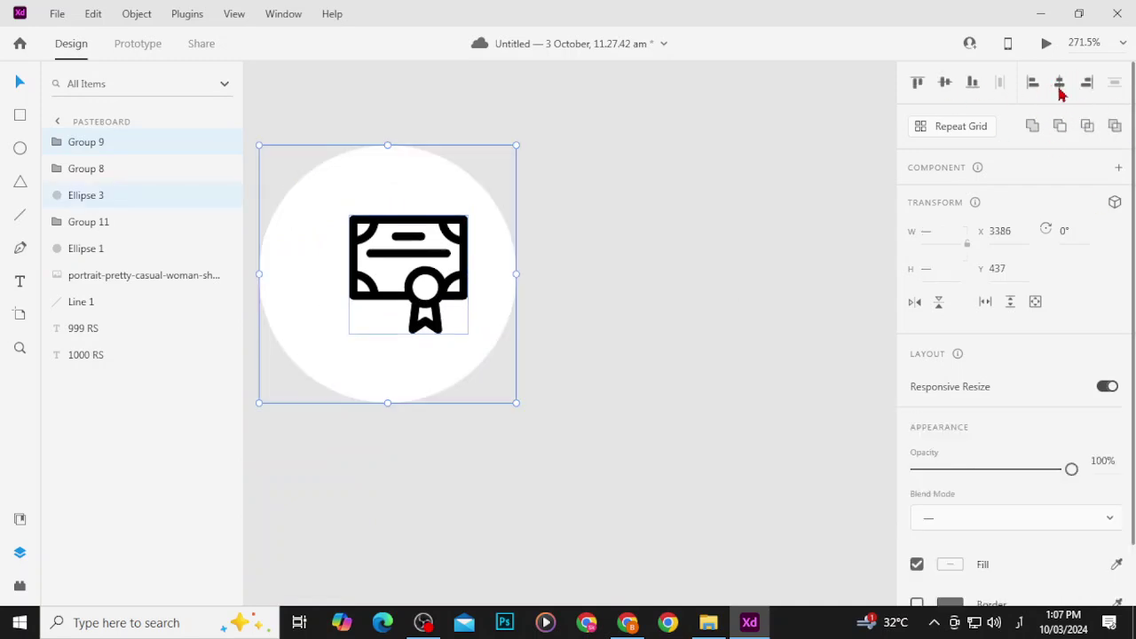
click(1059, 85)
click(730, 236)
Step: Fill the dollar icon's circle with the #A435F0 branding color and recolour the dollar icon white
scroll(637, 251, down, 9)
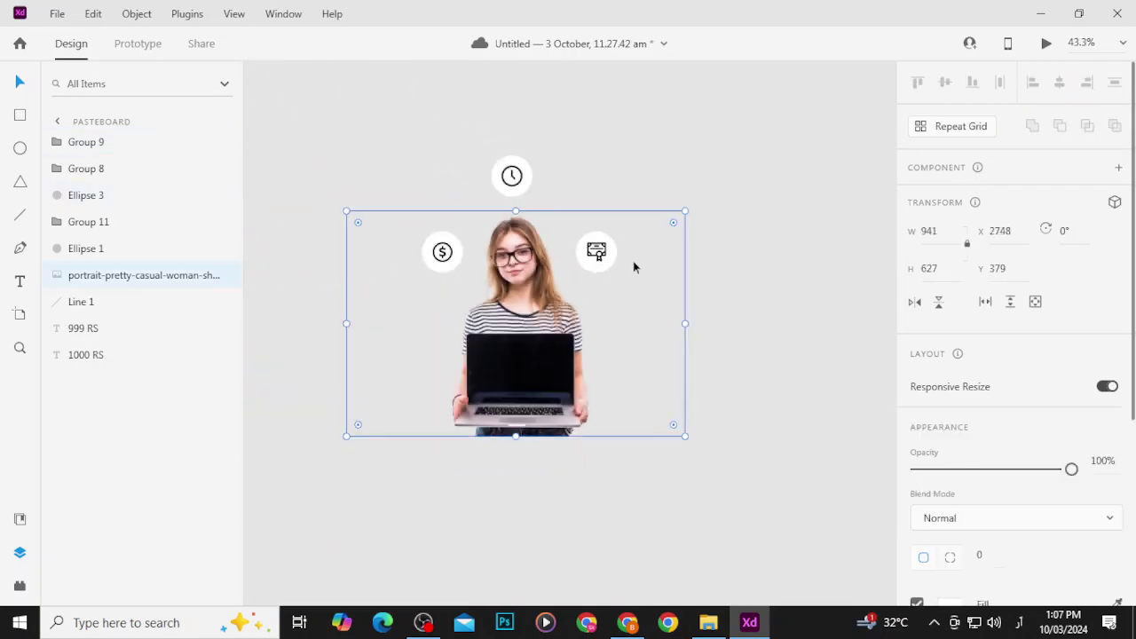
scroll(459, 247, up, 3)
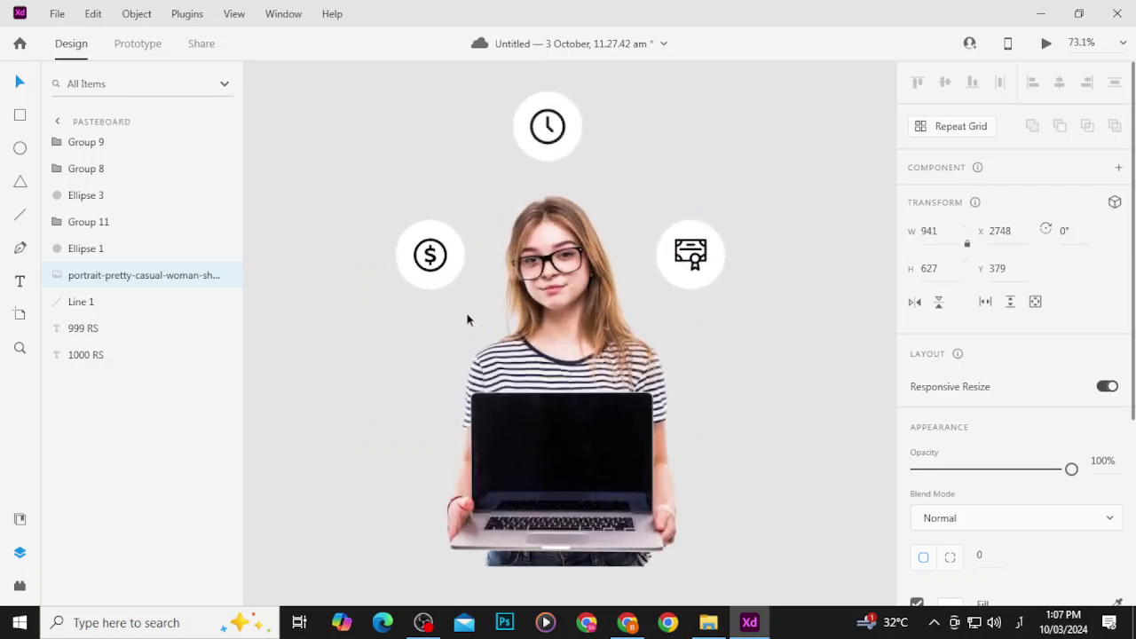
click(451, 274)
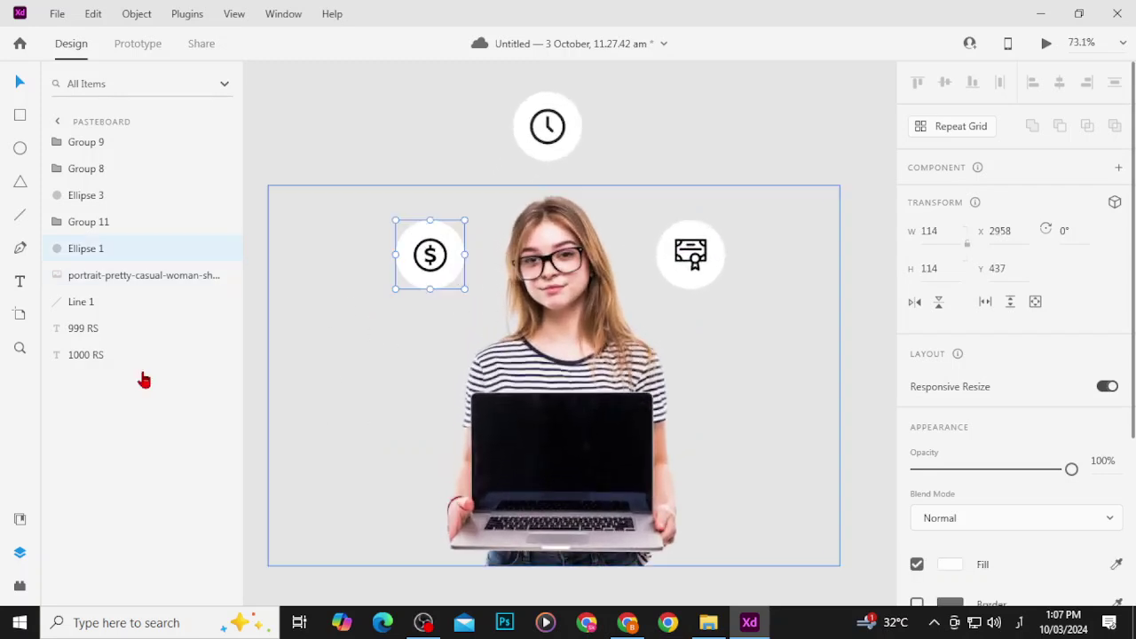
click(19, 521)
click(128, 299)
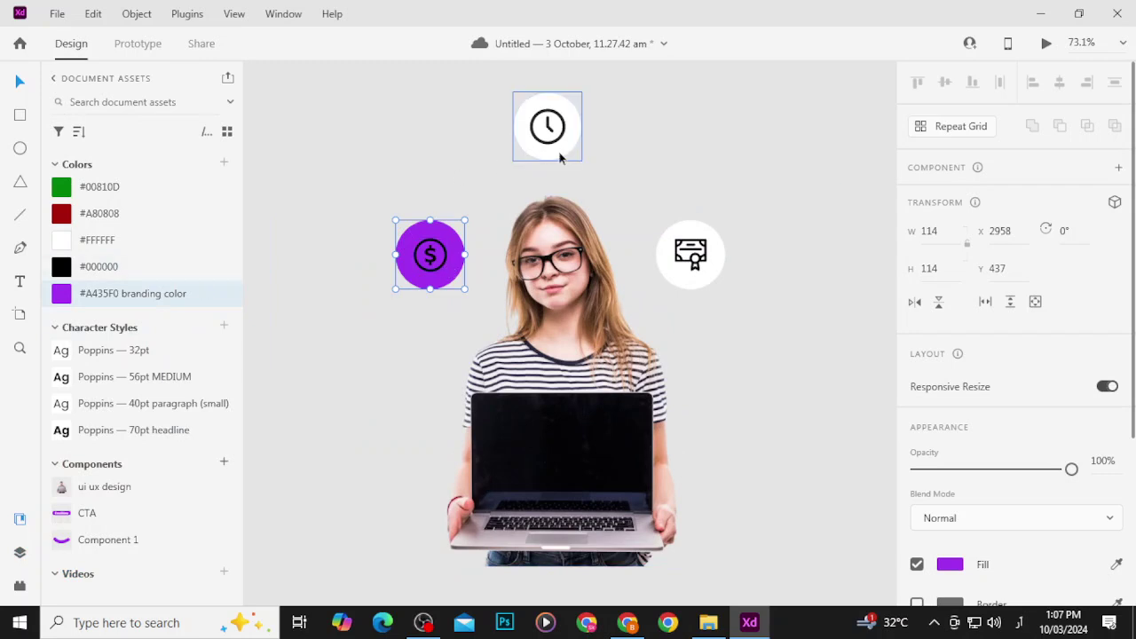
click(429, 257)
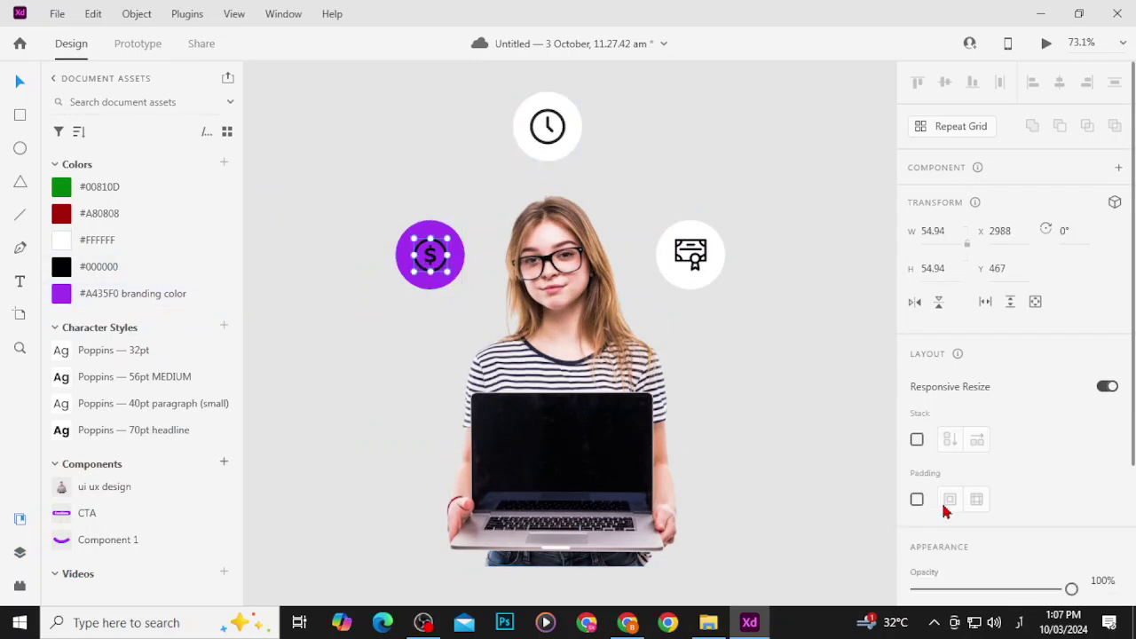
scroll(923, 501, down, 3)
click(322, 151)
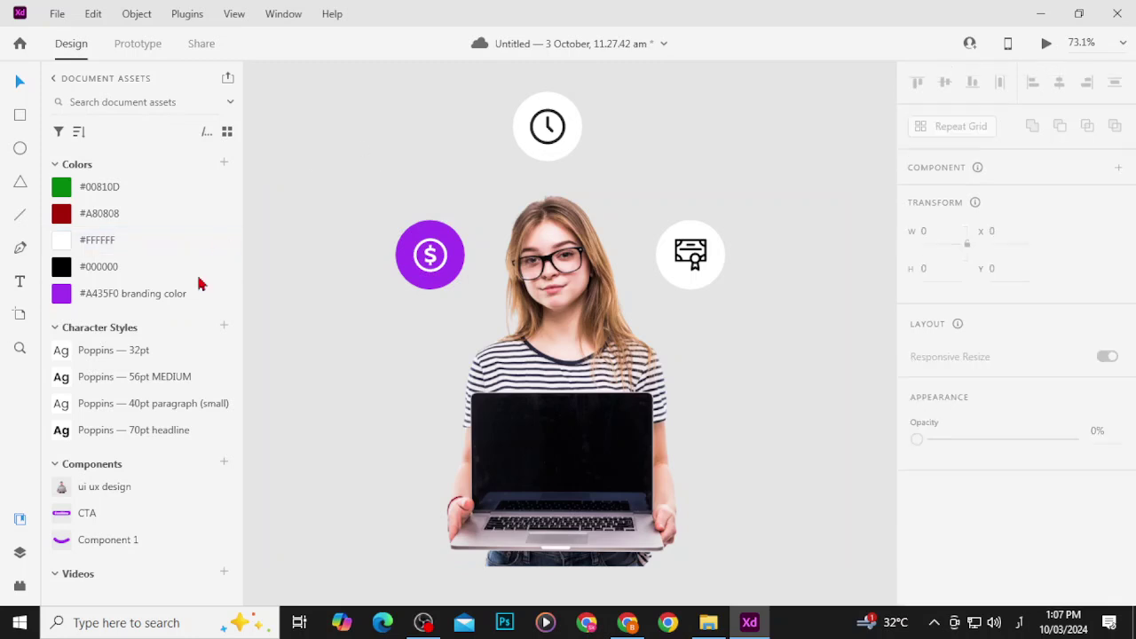
Step: Apply the #A435F0 branding color to the grouped clock circle and to the certificate icon's circle
click(538, 162)
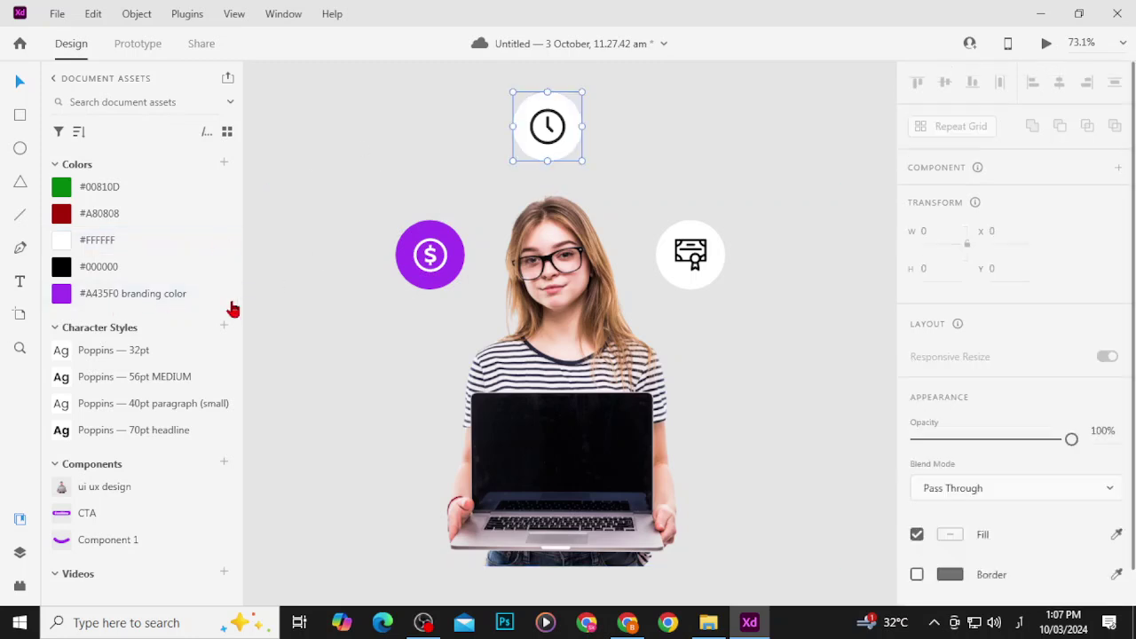
click(180, 300)
click(689, 286)
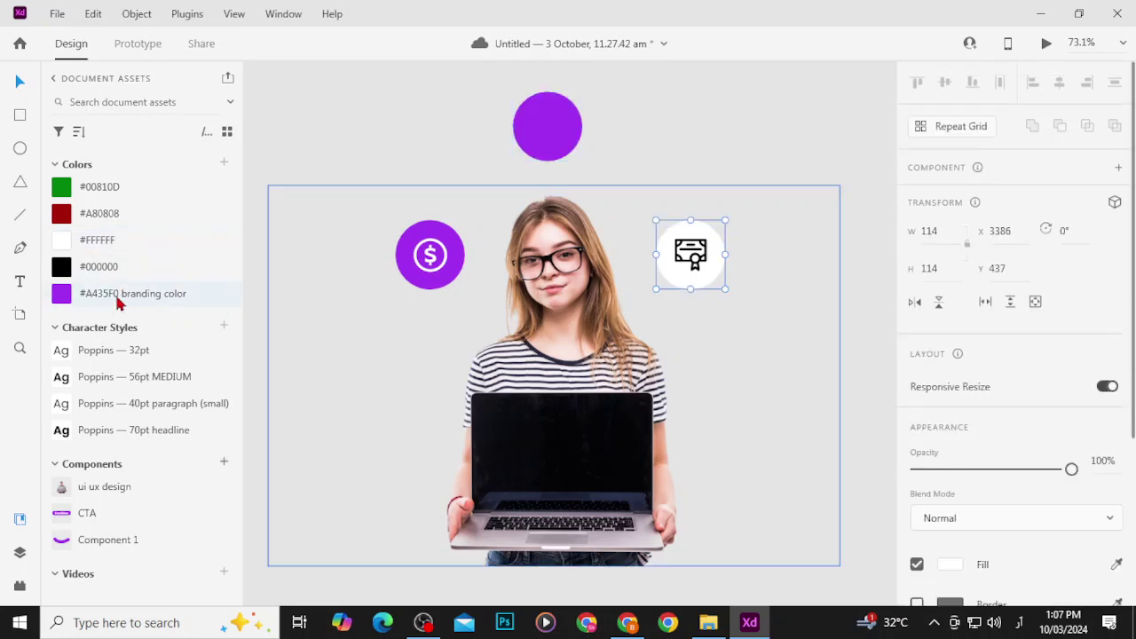
click(118, 298)
Step: Ungroup the clock icon from the purple circle above the woman's head
double_click(546, 133)
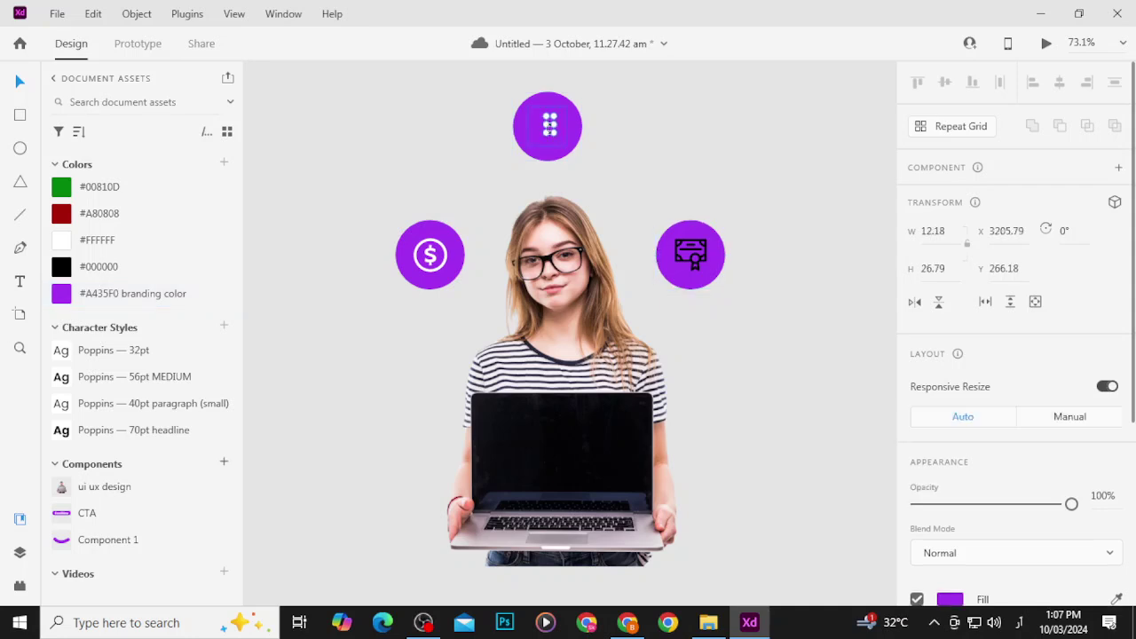
key(Delete)
click(571, 133)
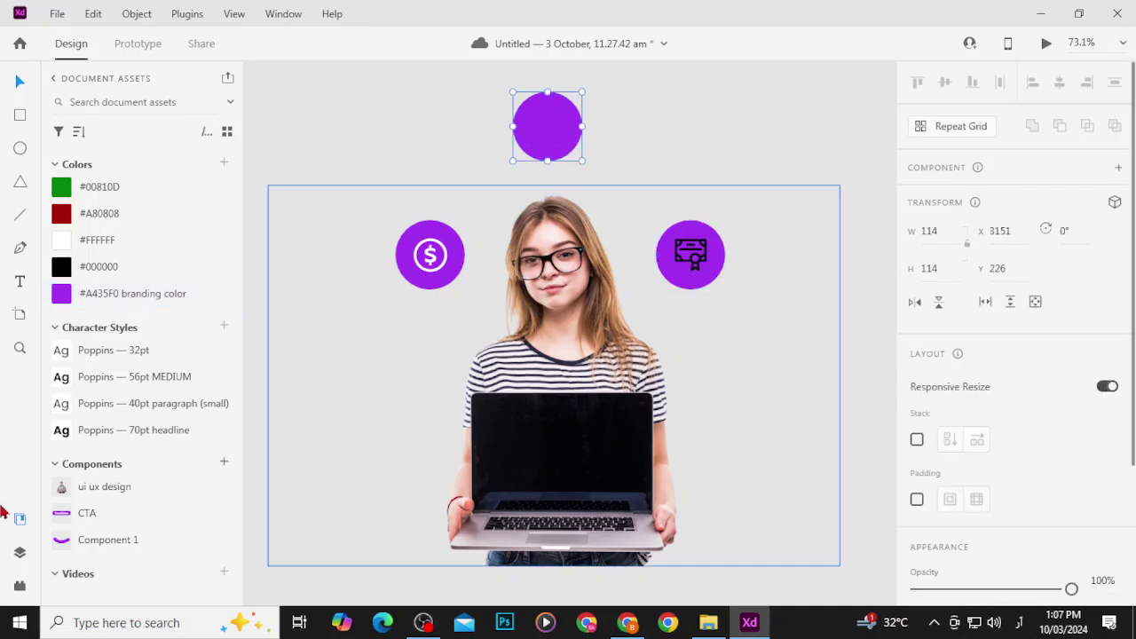
click(20, 554)
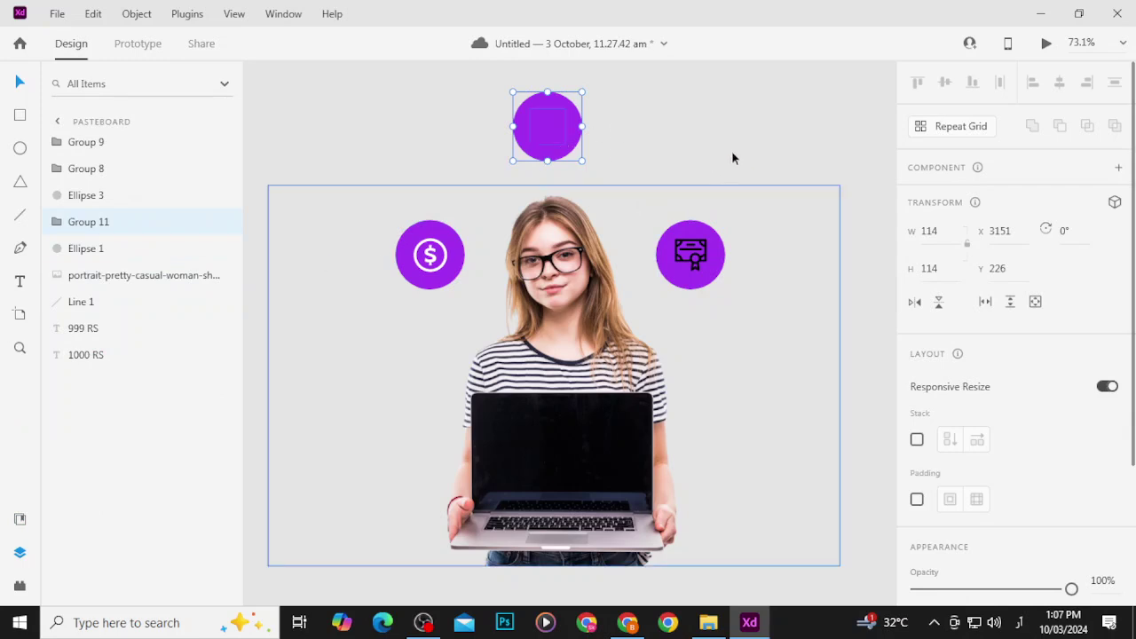
key(ctrl+shift+g)
Step: Recolour the clock icon's hands and outer ring to white #FFFFFF
click(548, 127)
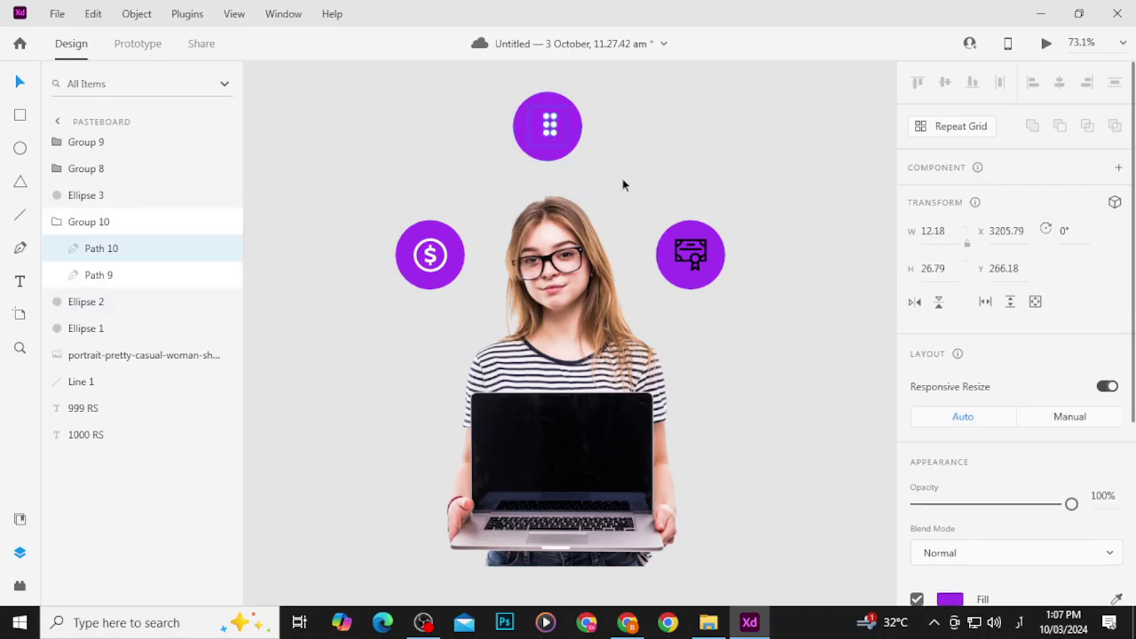
click(20, 519)
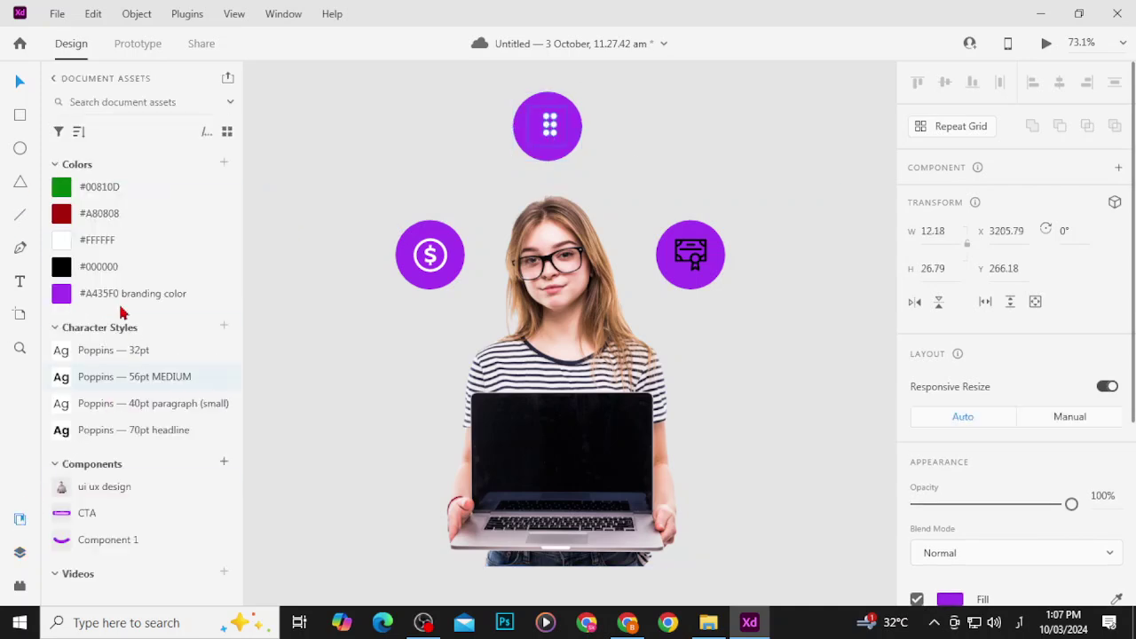
drag(116, 233, 572, 138)
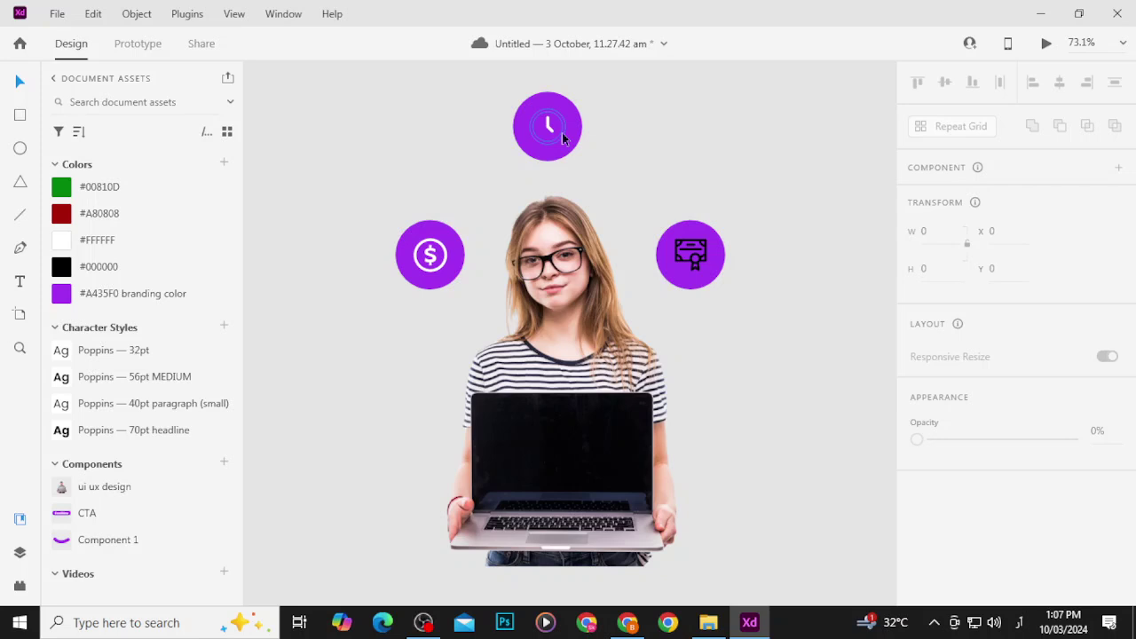
drag(561, 132, 561, 133)
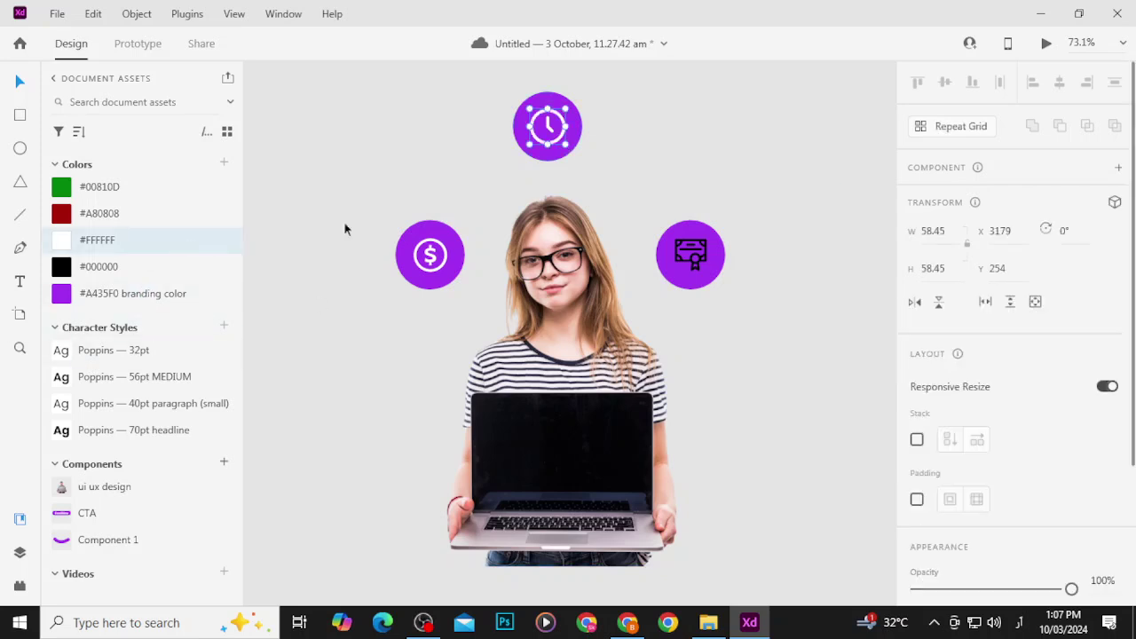
Step: Recolour the certificate icon in its purple circle to white #FFFFFF
click(693, 266)
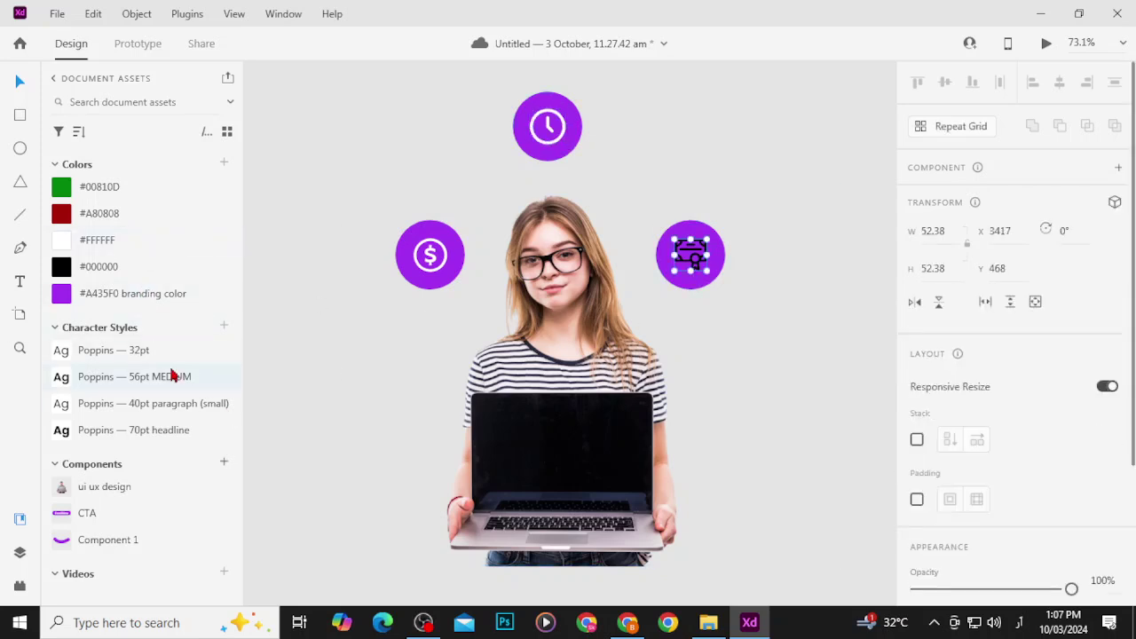
click(149, 242)
click(759, 164)
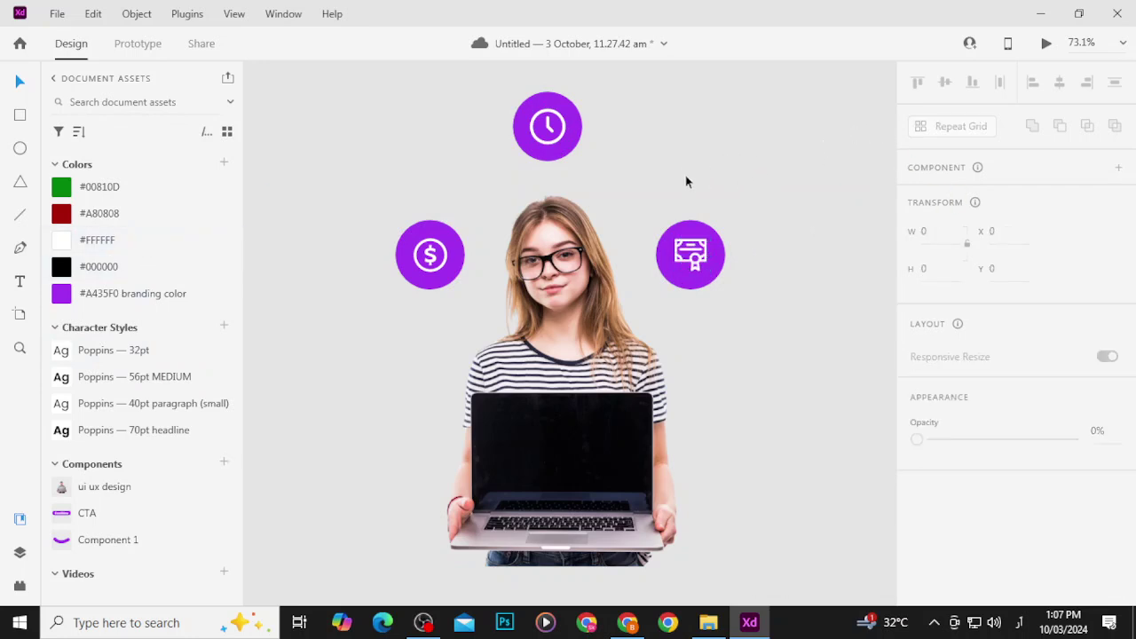
Step: Draw a straight line with the Pen tool from the dollar circle's upper edge to the clock circle, spanning about 109 × 111
scroll(543, 170, down, 1)
scroll(543, 171, up, 2)
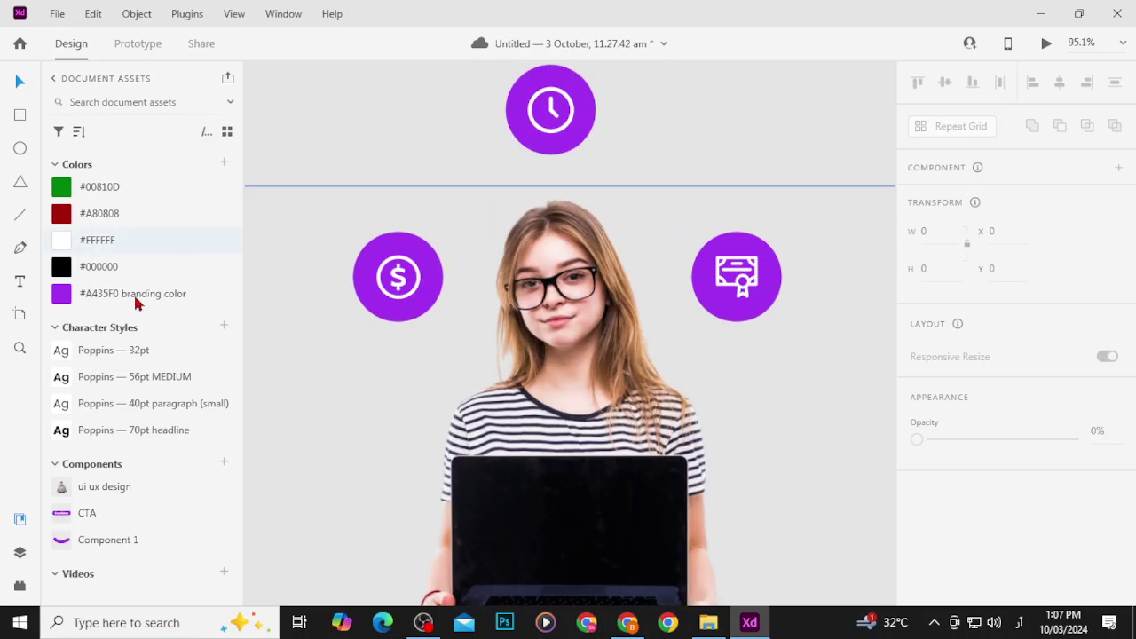
click(18, 218)
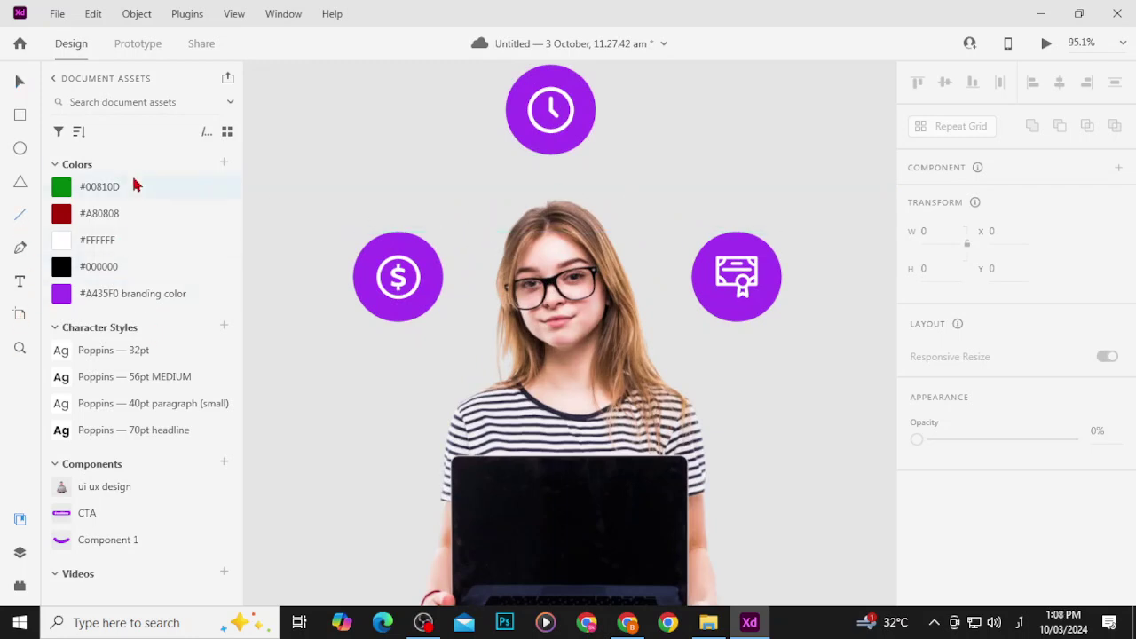
click(21, 250)
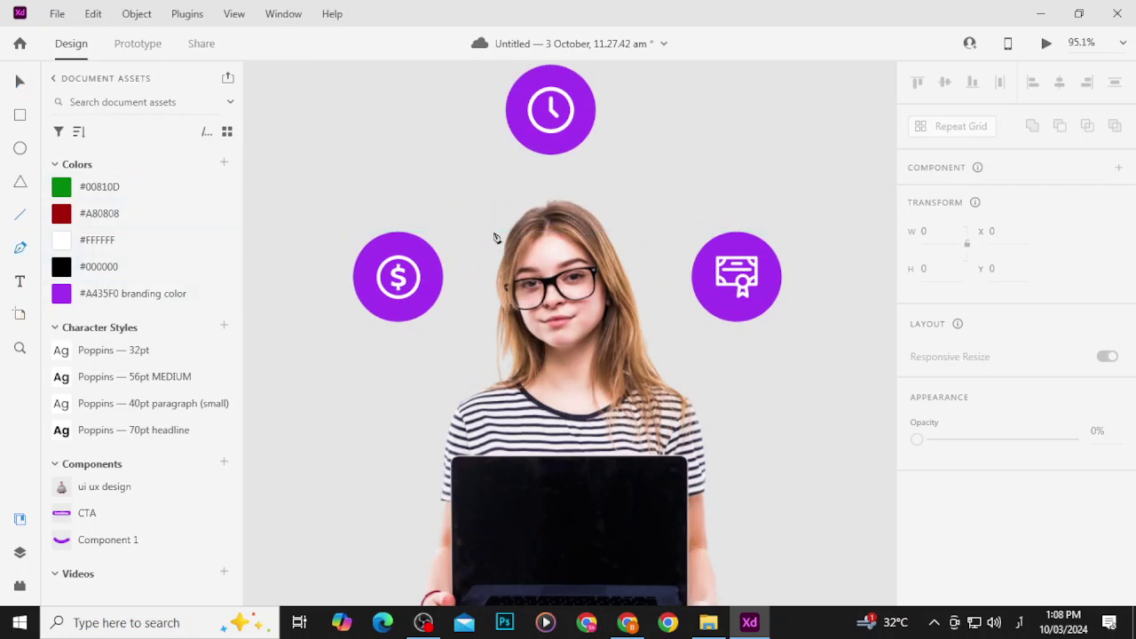
click(426, 233)
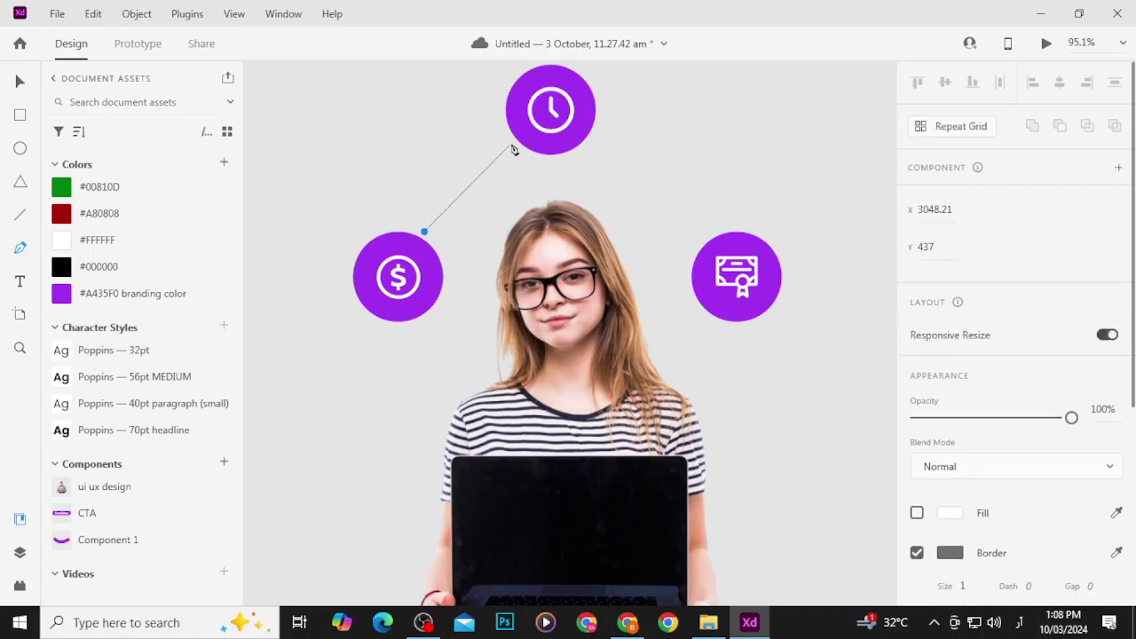
click(511, 146)
click(20, 81)
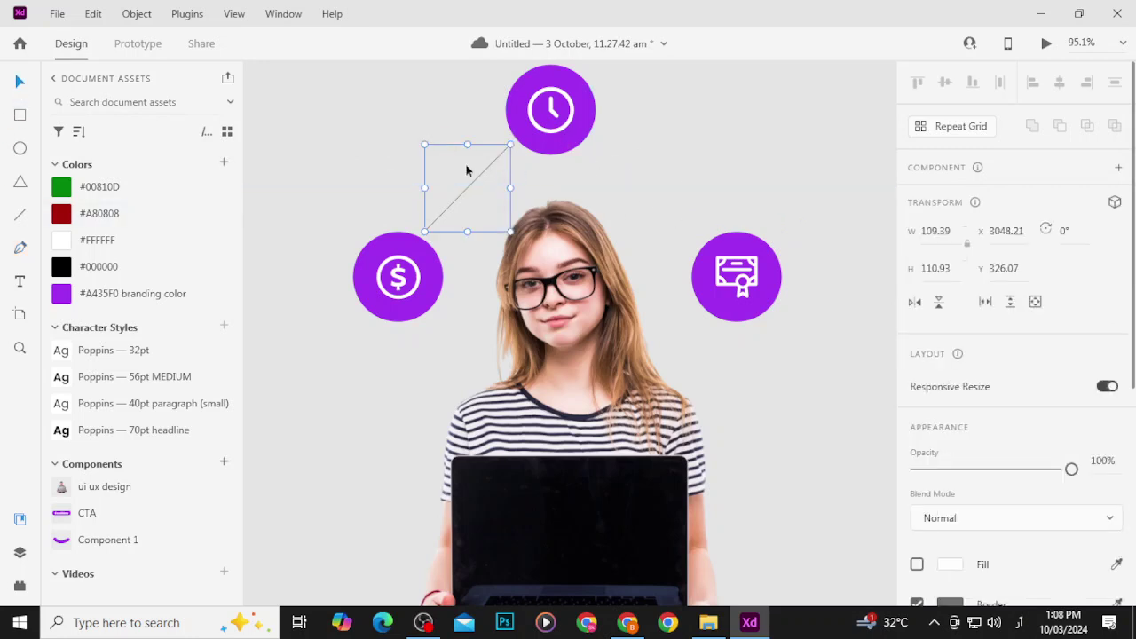
Step: Draw a straight line with the Pen tool from the clock circle's lower edge to the certificate circle, spanning about 129 × 120
click(20, 249)
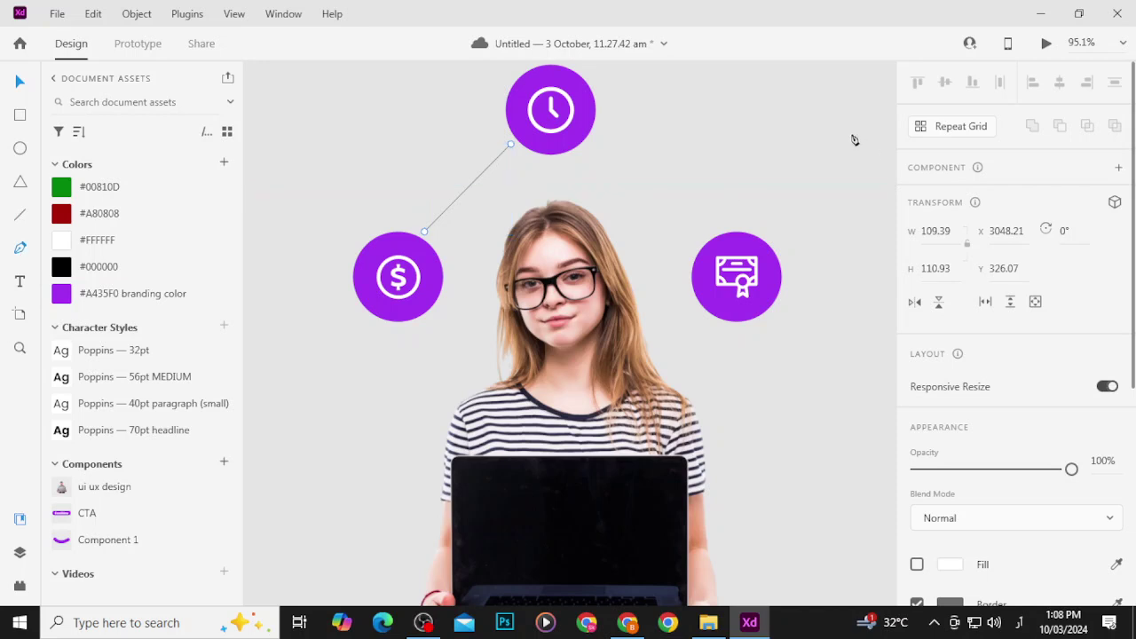
click(596, 144)
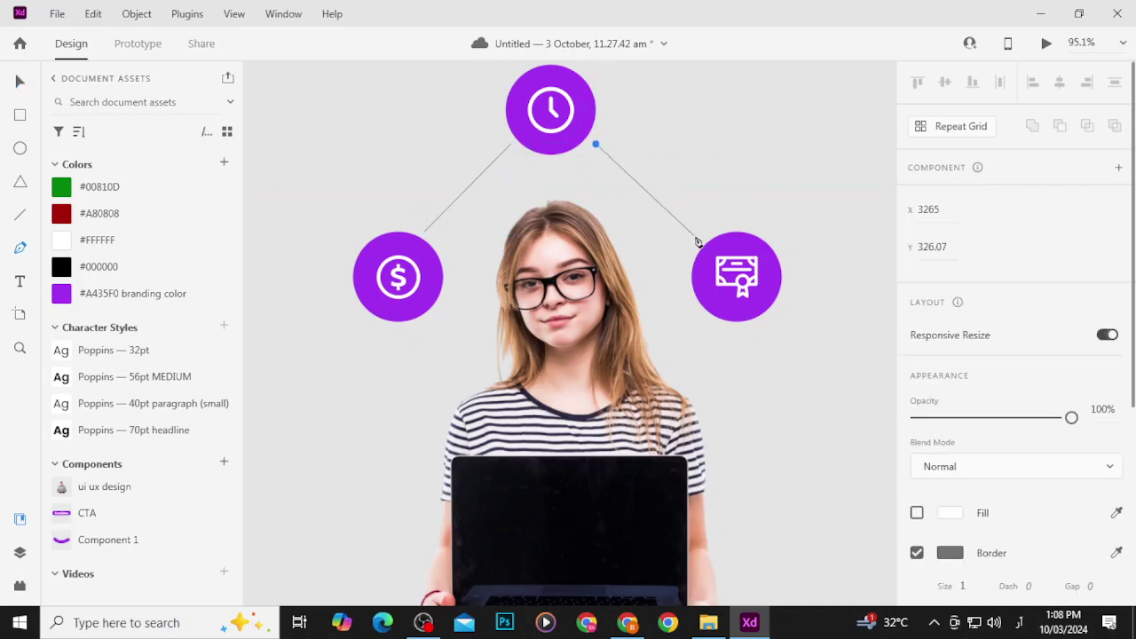
click(699, 239)
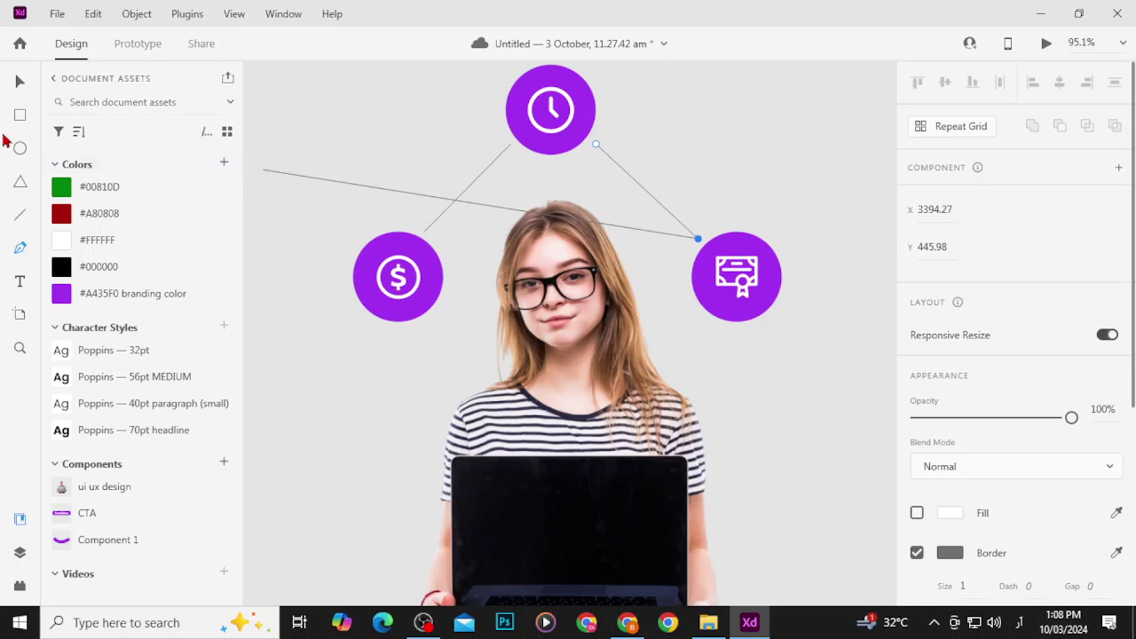
click(22, 85)
click(724, 102)
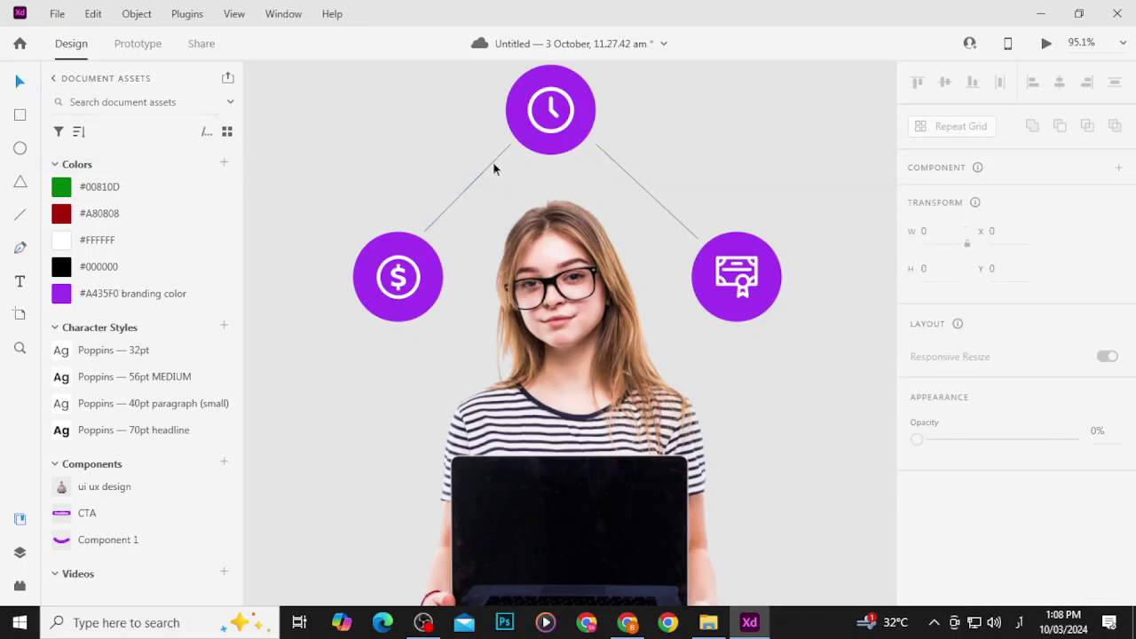
Step: Set the border size of both connecting lines to 5 and give them round caps
click(494, 165)
shift+click(627, 175)
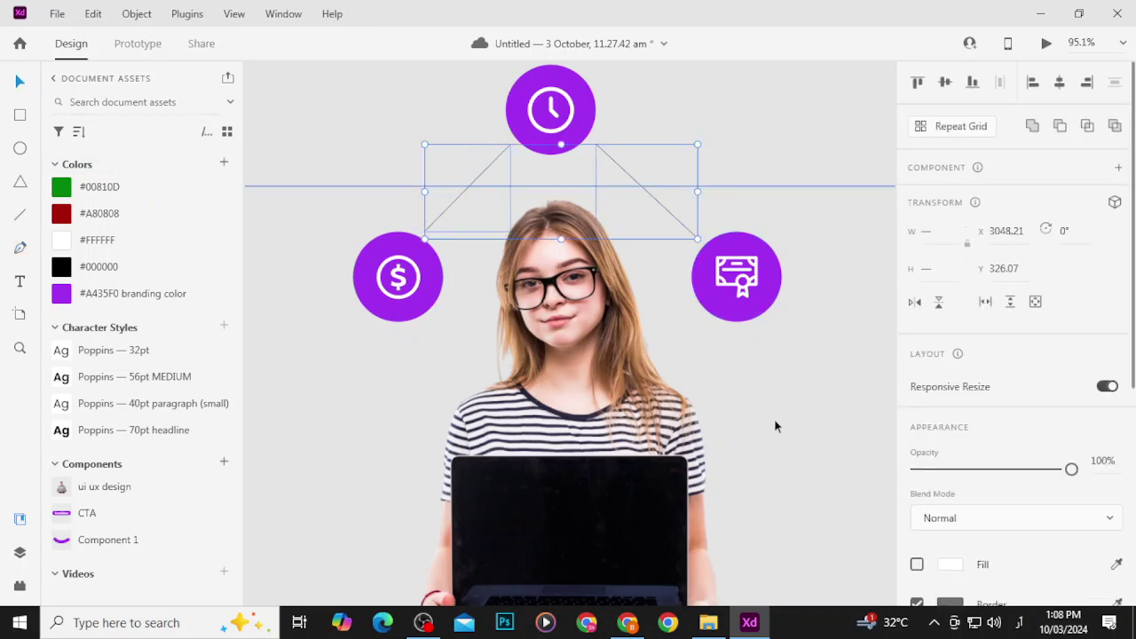
scroll(954, 524, down, 4)
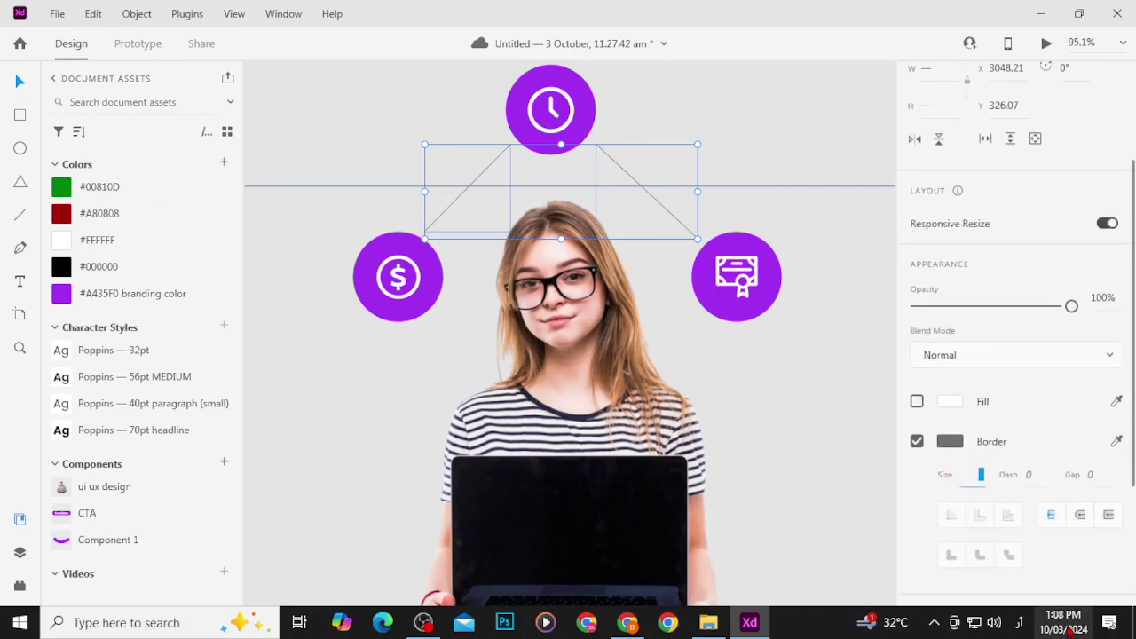
key(super+space)
click(970, 477)
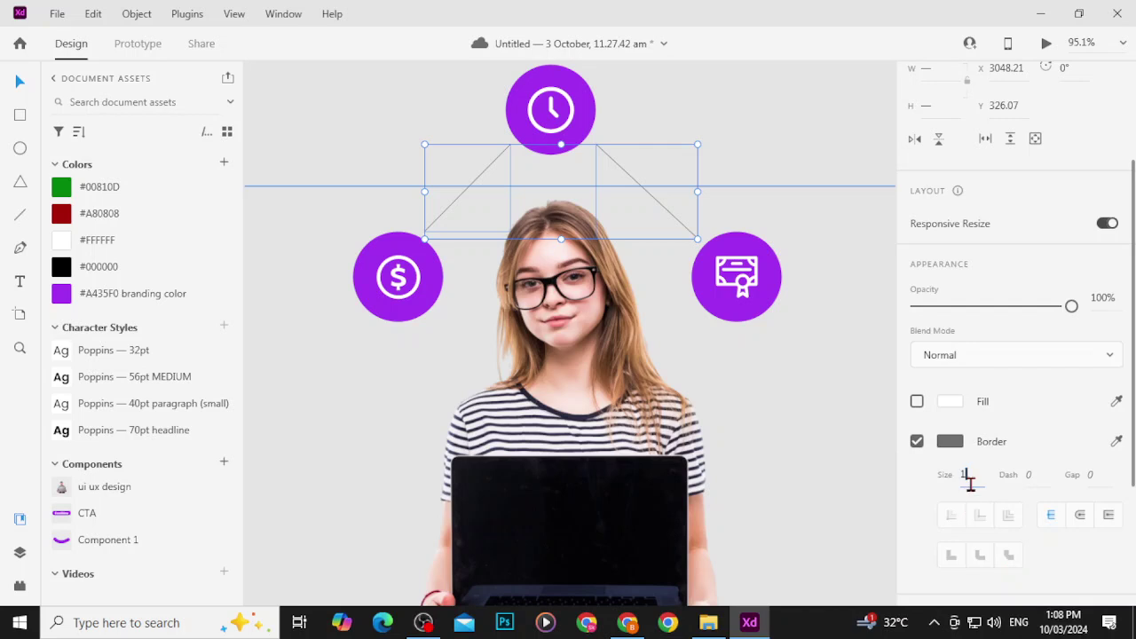
text(5)
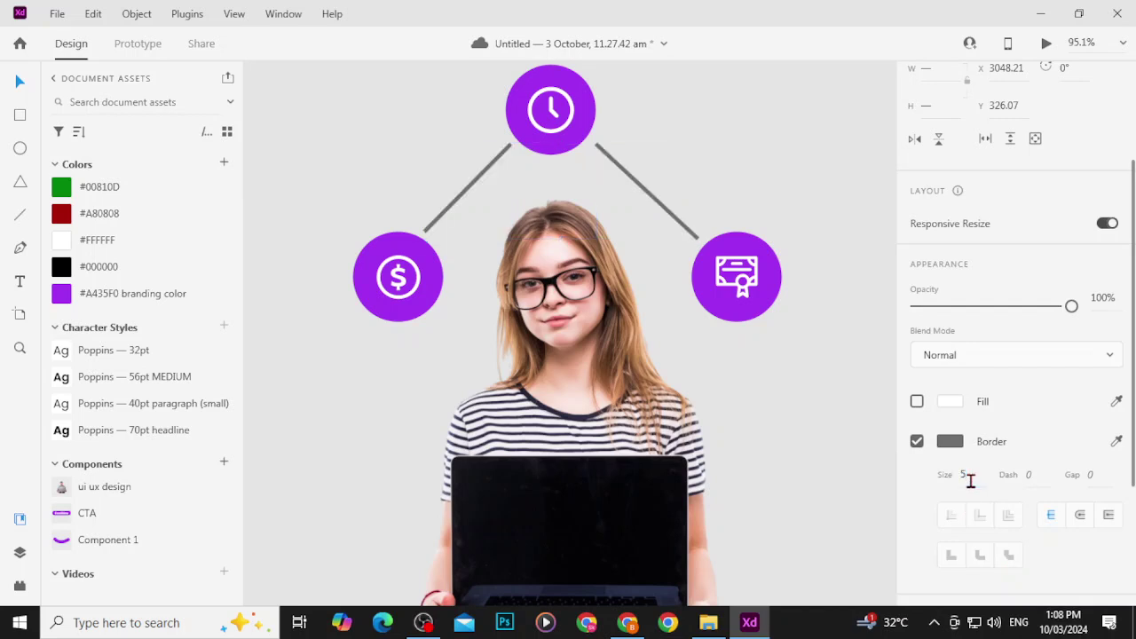
click(1077, 516)
Step: Draw a small circle of about 11 × 11 over the dollar–clock line's upper end, beside the clock circle
scroll(501, 150, up, 5)
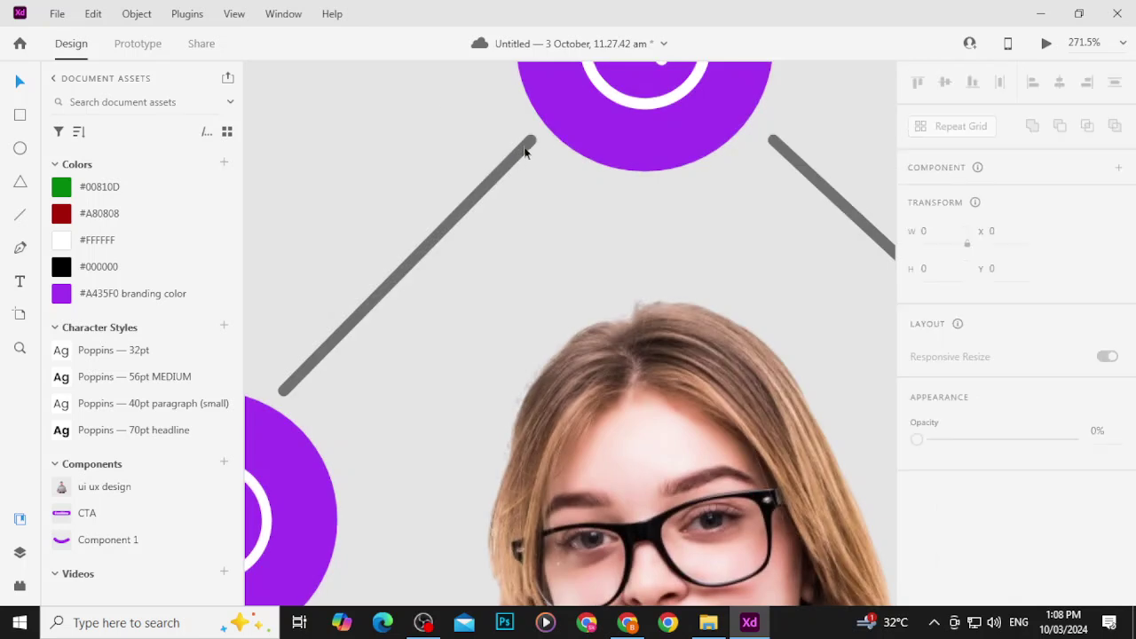
scroll(540, 144, up, 5)
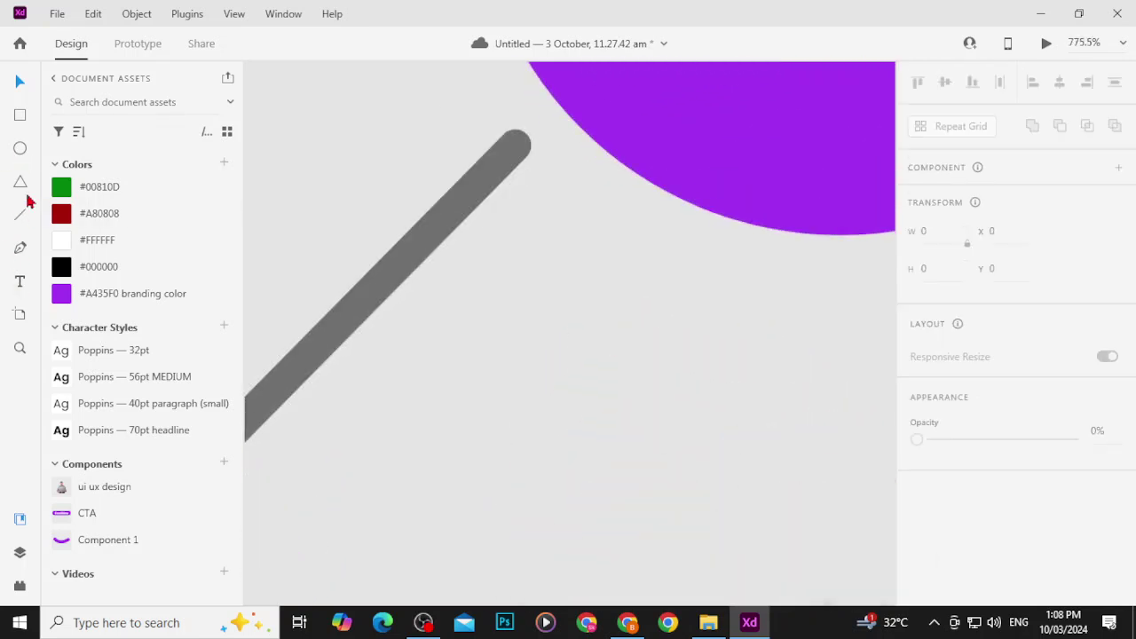
drag(511, 119, 533, 152)
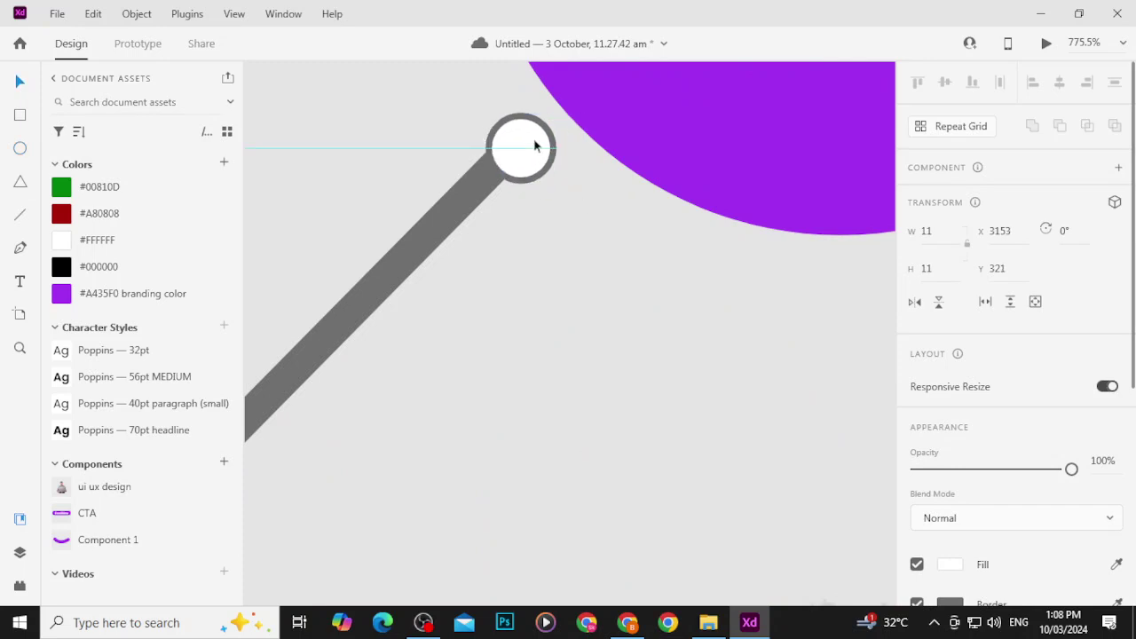
Step: Remove the small circle's border, fill it with the line's sampled grey #707070, and adjust its position on the line's end
scroll(1065, 461, down, 5)
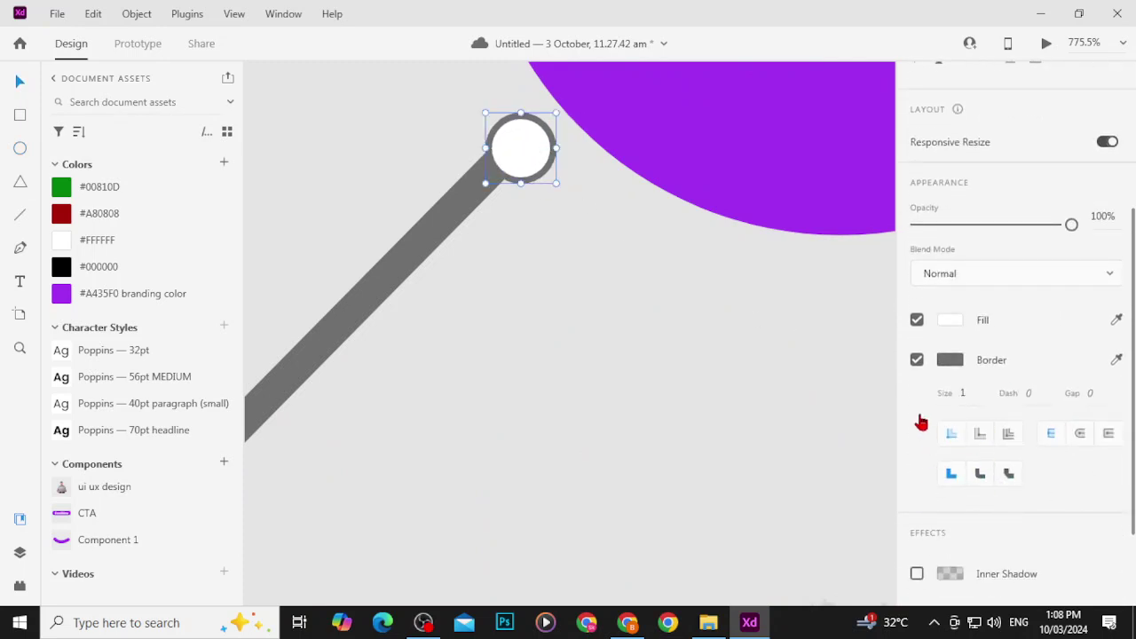
click(917, 359)
click(944, 325)
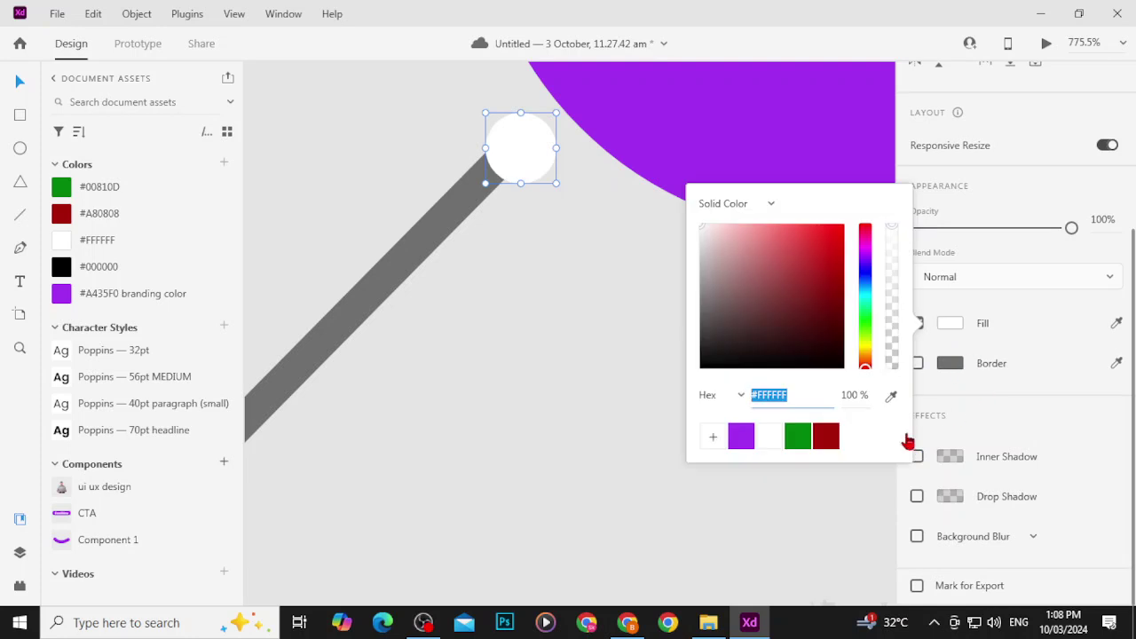
click(891, 395)
click(397, 289)
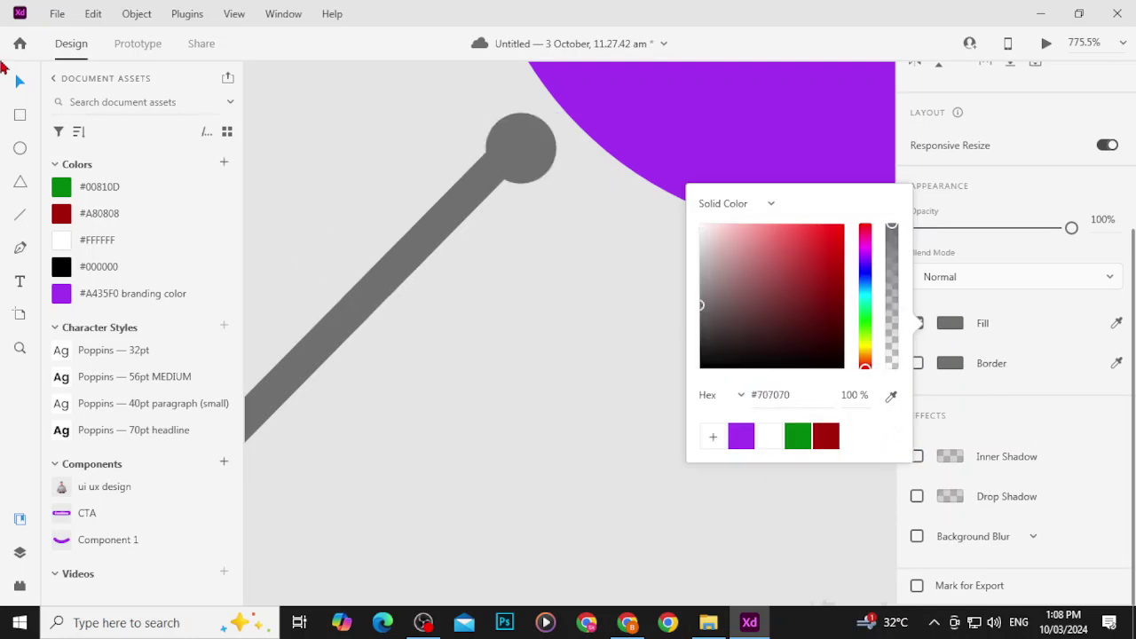
key(Escape)
drag(523, 155, 512, 161)
Step: Move the grey dot to the dollar–clock line's lower end, beside the dollar circle
scroll(512, 155, down, 6)
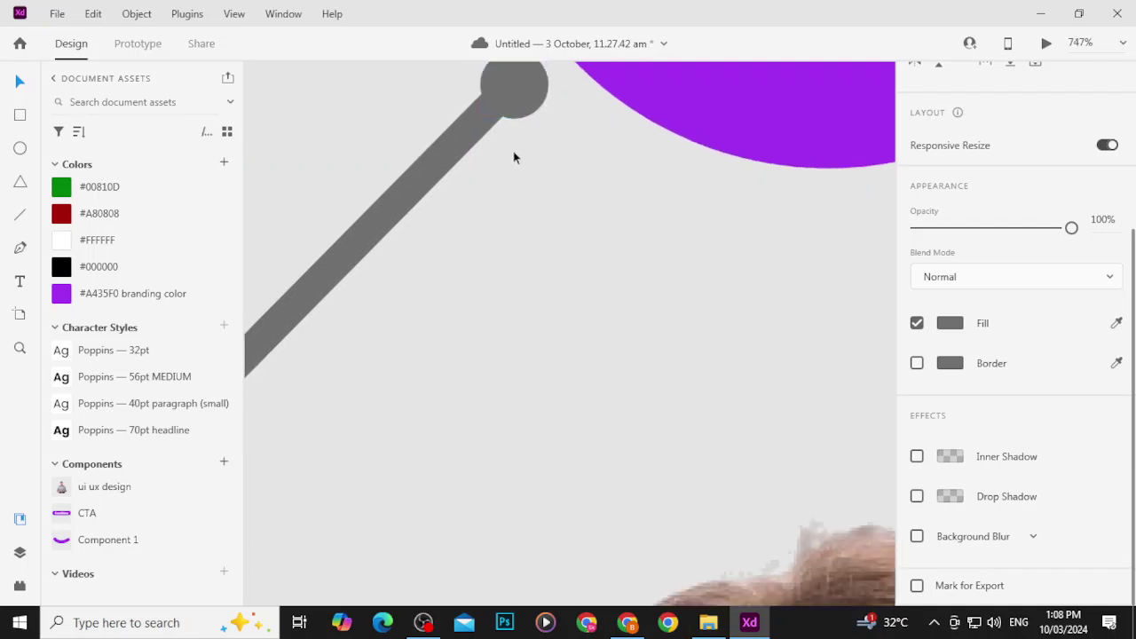
drag(515, 135, 322, 325)
scroll(322, 325, up, 7)
scroll(308, 328, up, 3)
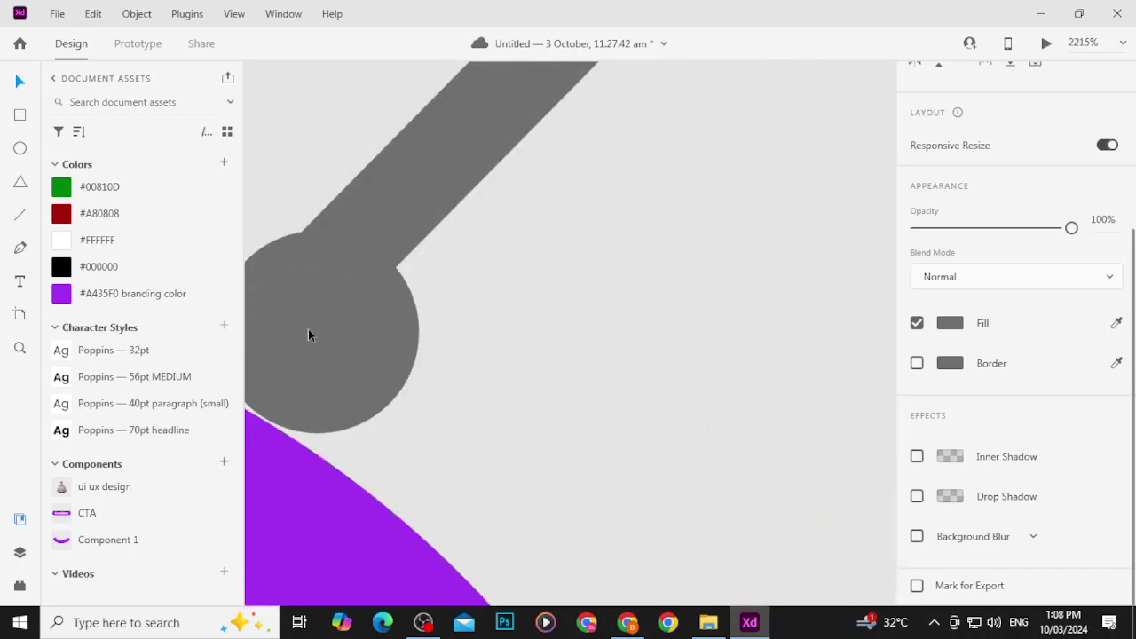
scroll(304, 327, down, 8)
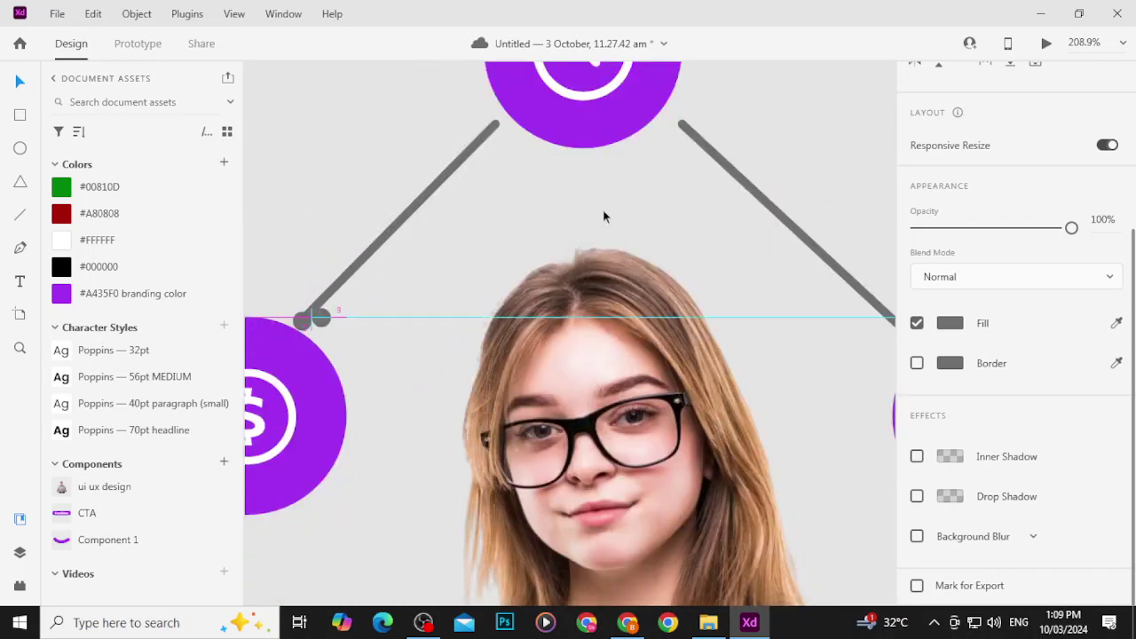
Step: Move the grey dot onto the upper end of the line between the clock and certificate circles
drag(303, 328, 682, 124)
scroll(681, 133, up, 6)
scroll(681, 133, up, 4)
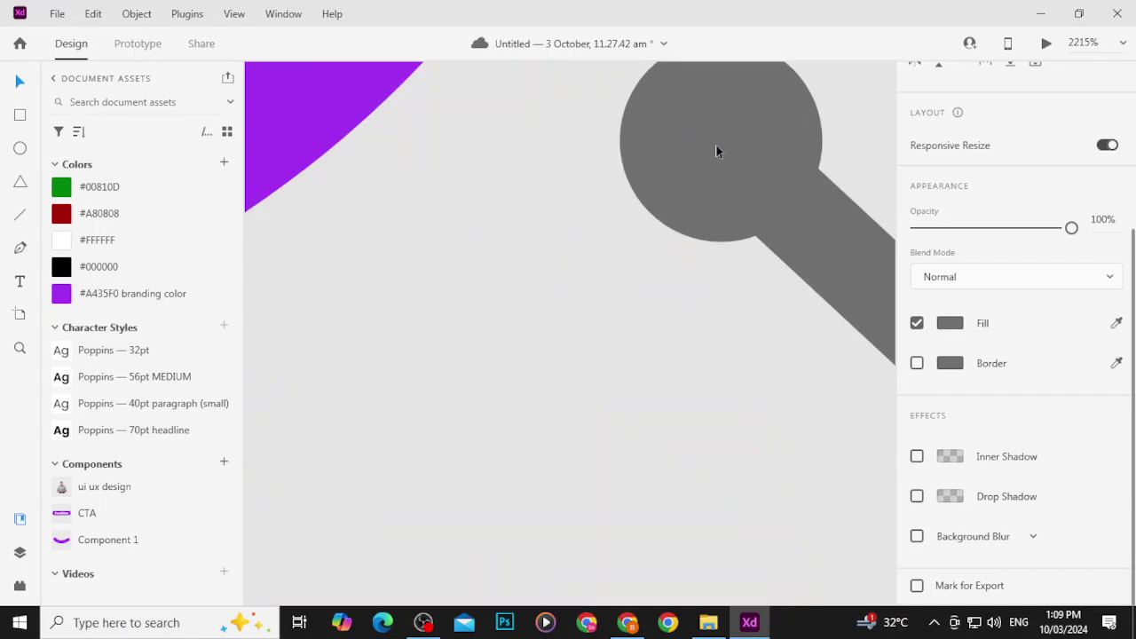
click(720, 157)
Step: Duplicate the grey dot onto the same line's lower end, beside the certificate circle
scroll(720, 157, down, 6)
scroll(714, 157, down, 5)
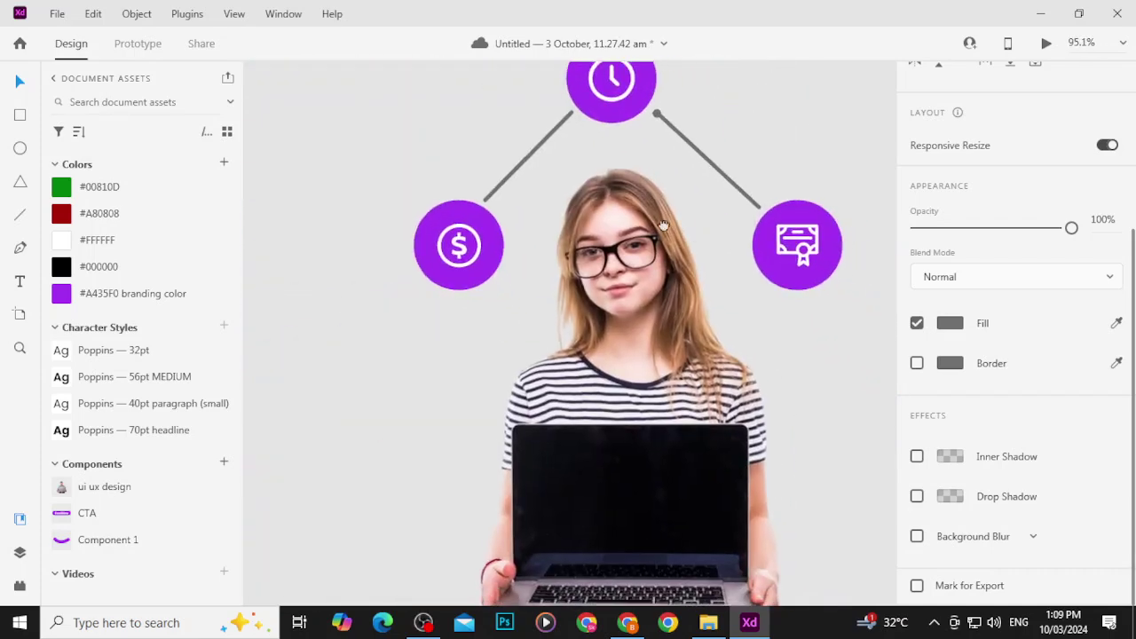
scroll(559, 76, up, 1)
scroll(557, 74, up, 2)
scroll(557, 75, up, 3)
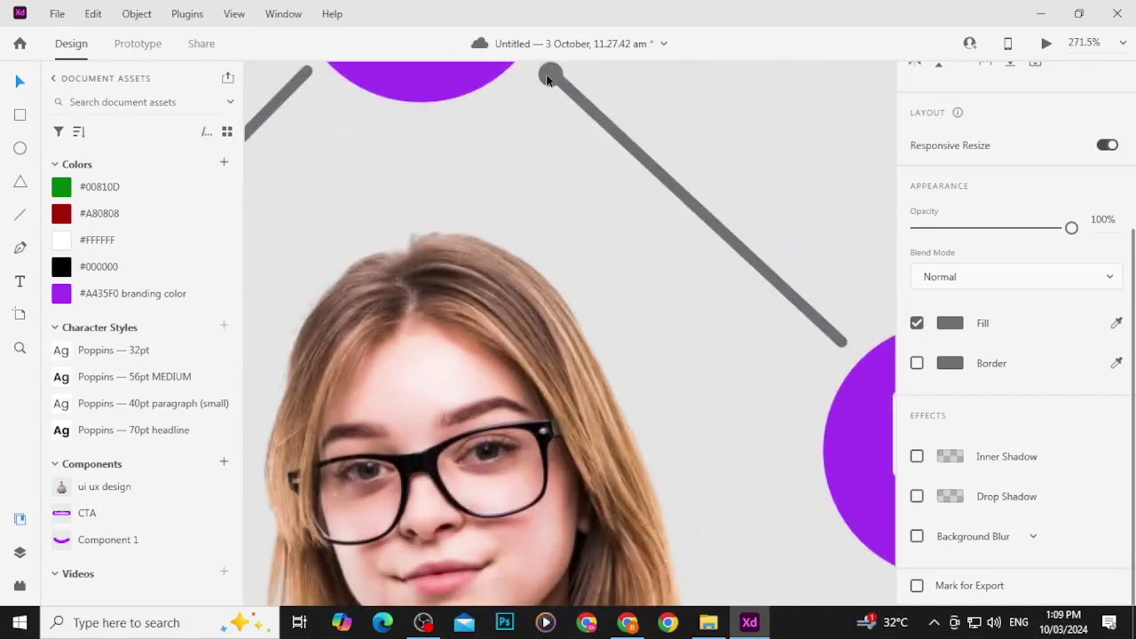
drag(550, 75, 843, 346)
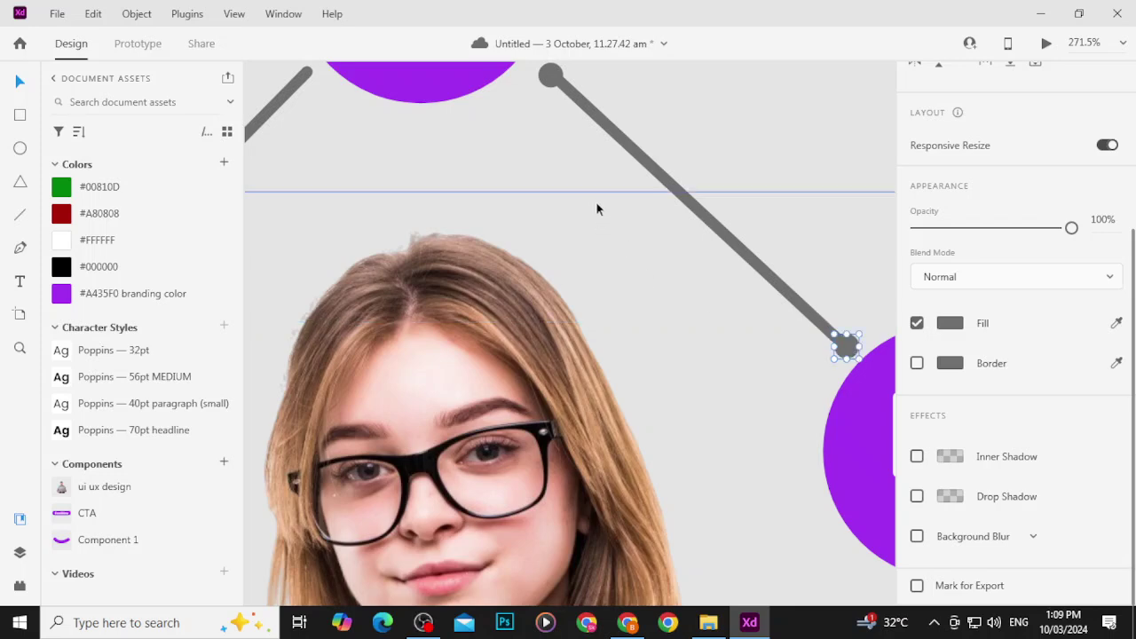
scroll(850, 345, up, 4)
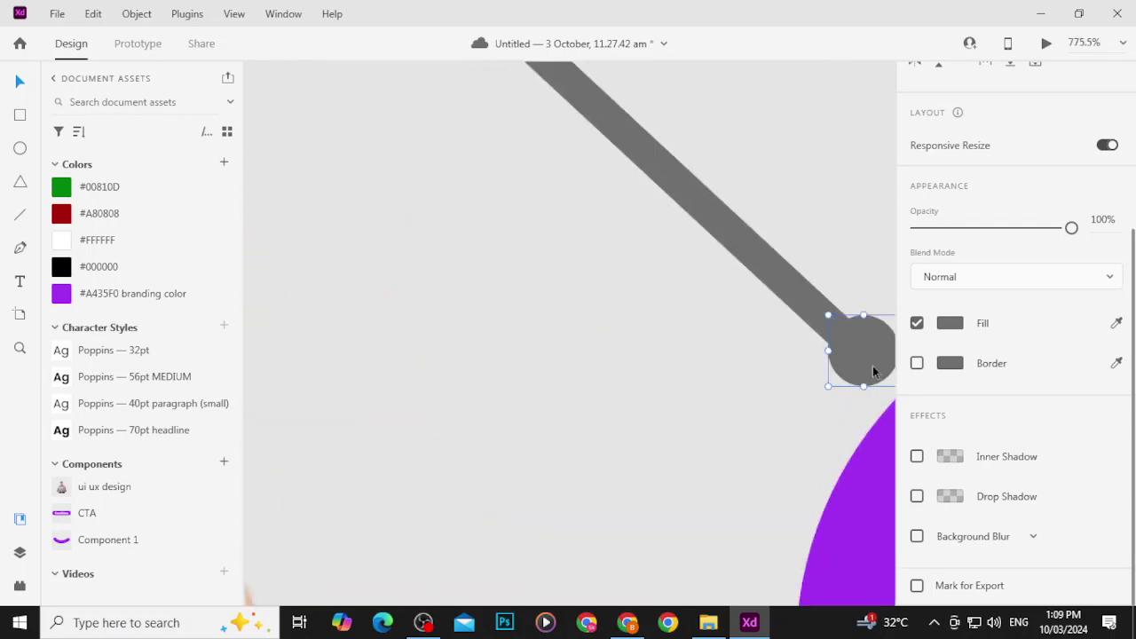
Step: Duplicate the grey dot onto the upper end of the dollar–clock line, beside the clock circle
scroll(870, 355, down, 5)
drag(870, 355, 456, 139)
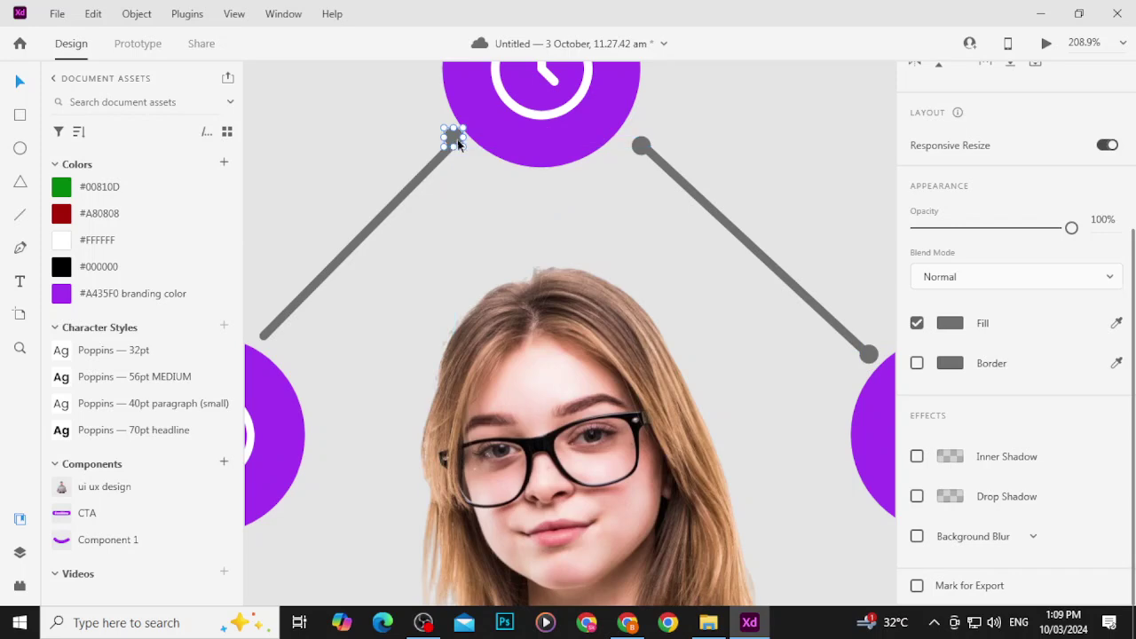
scroll(457, 139, up, 8)
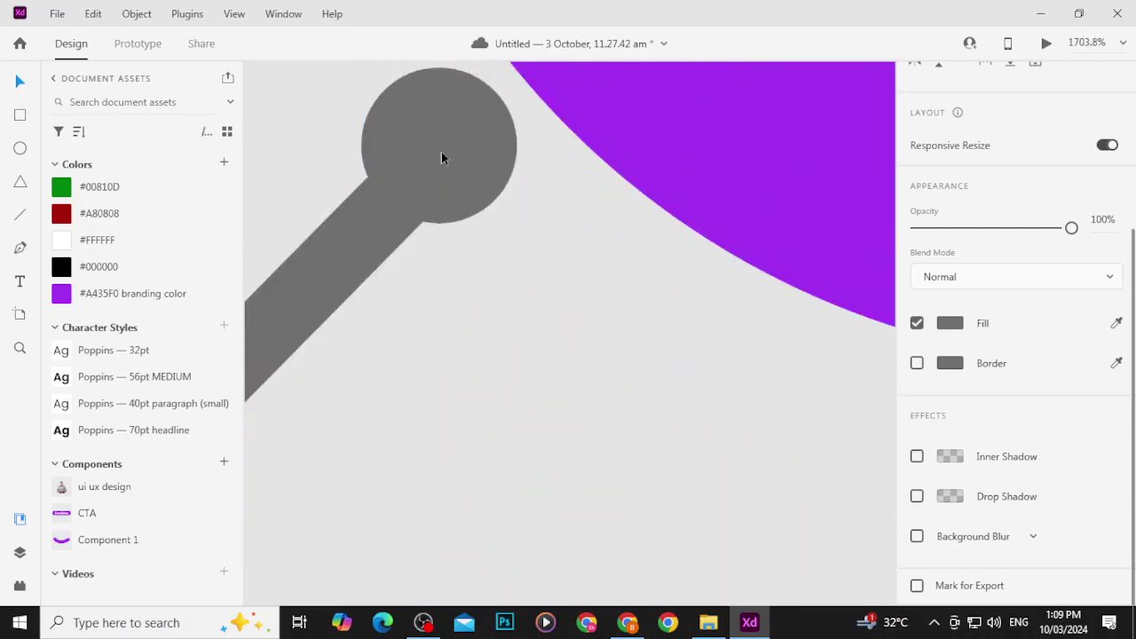
Step: Duplicate the grey dot onto the lower end of the dollar–clock line, above the dollar circle, and clear the selection
scroll(441, 152, down, 8)
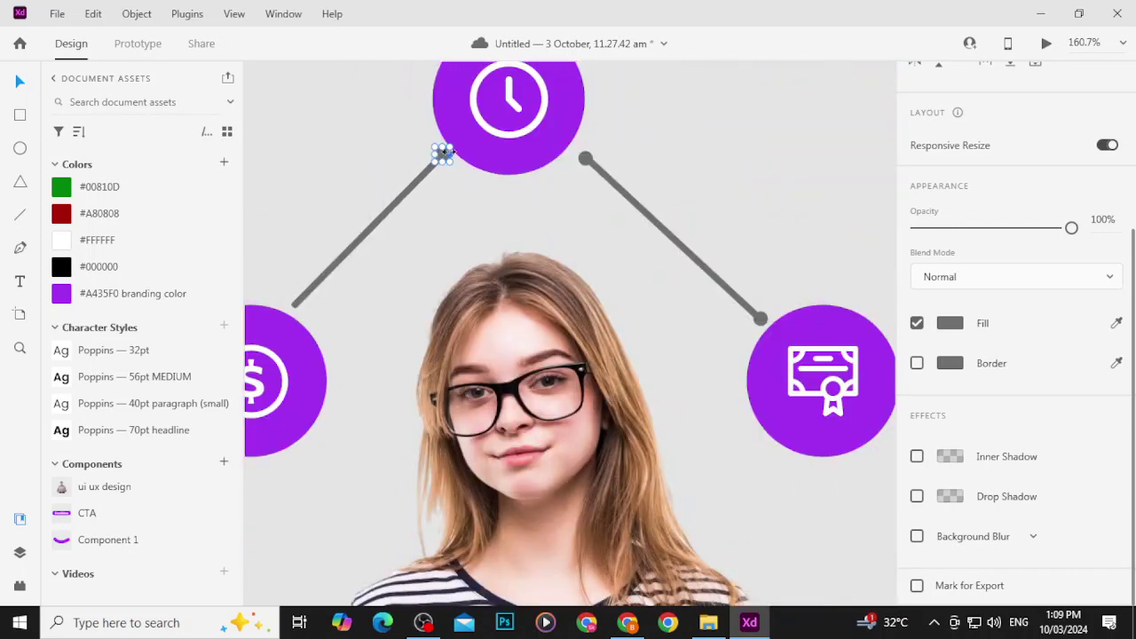
drag(447, 157, 287, 310)
scroll(284, 309, up, 8)
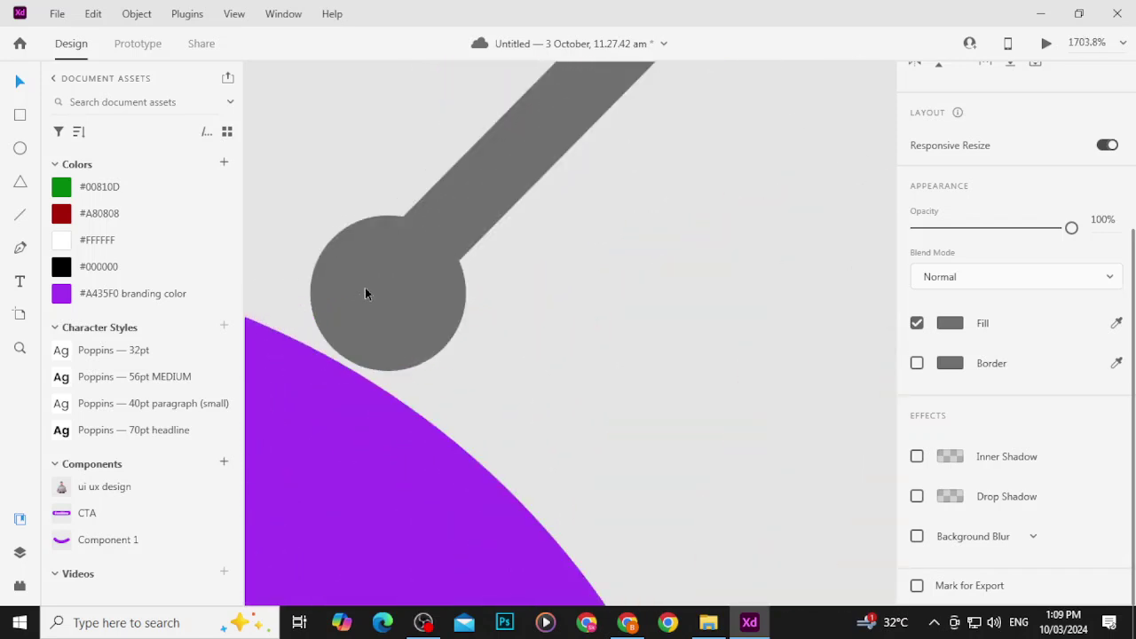
scroll(387, 277, down, 7)
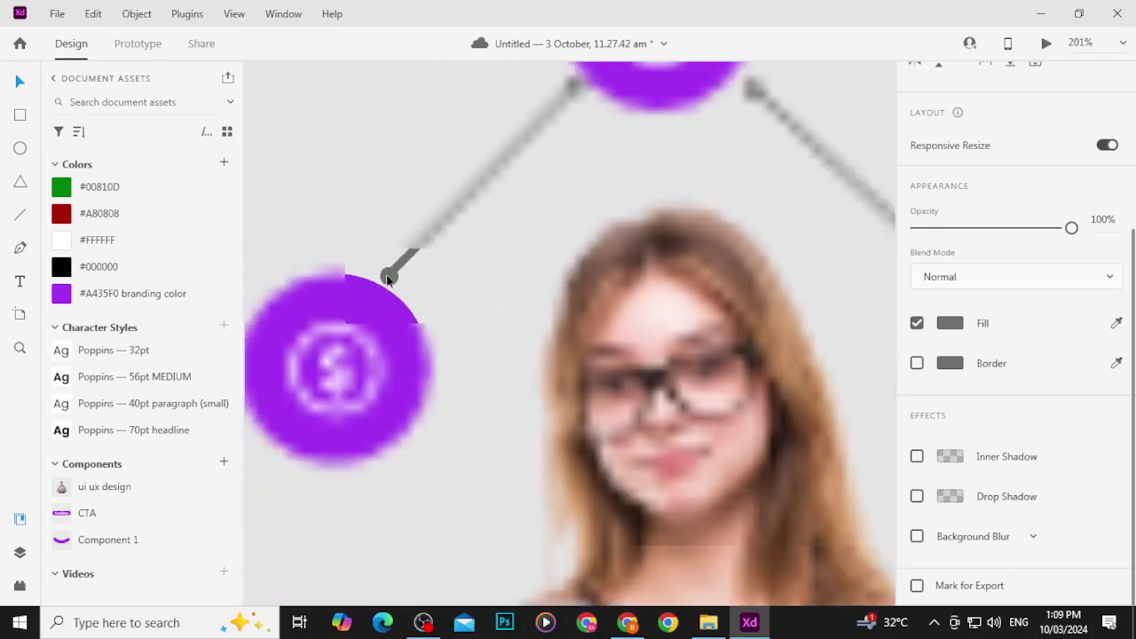
scroll(387, 277, down, 5)
click(581, 221)
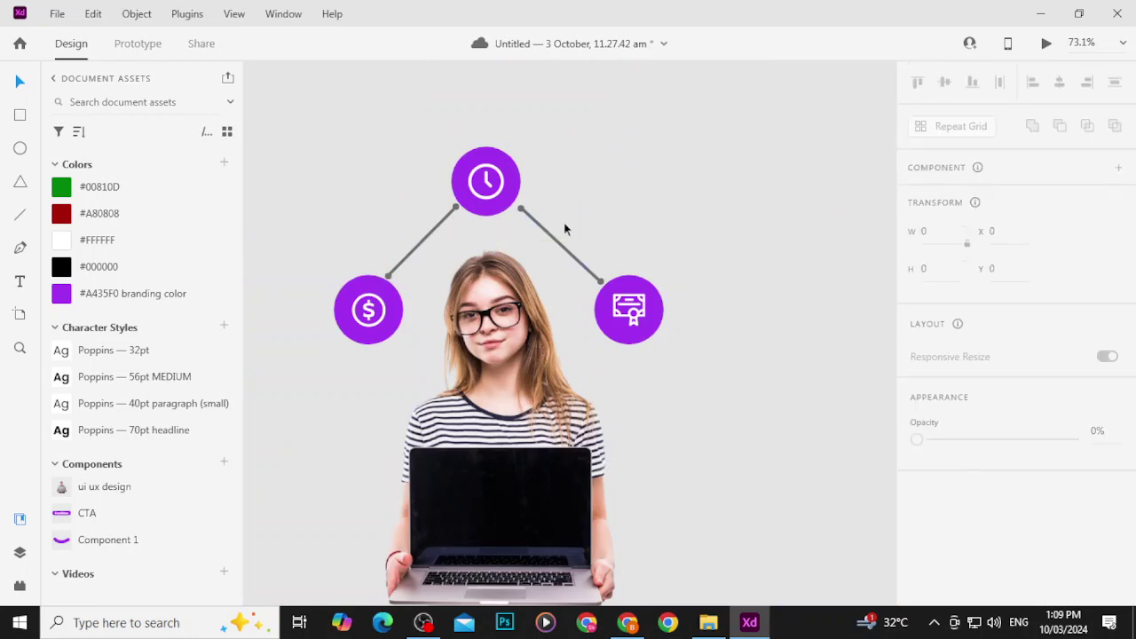
Step: Nudge the dot at the dollar–clock line's upper end to about X 3151, Y 321, nearly level with the opposite line's dot
scroll(411, 223, up, 5)
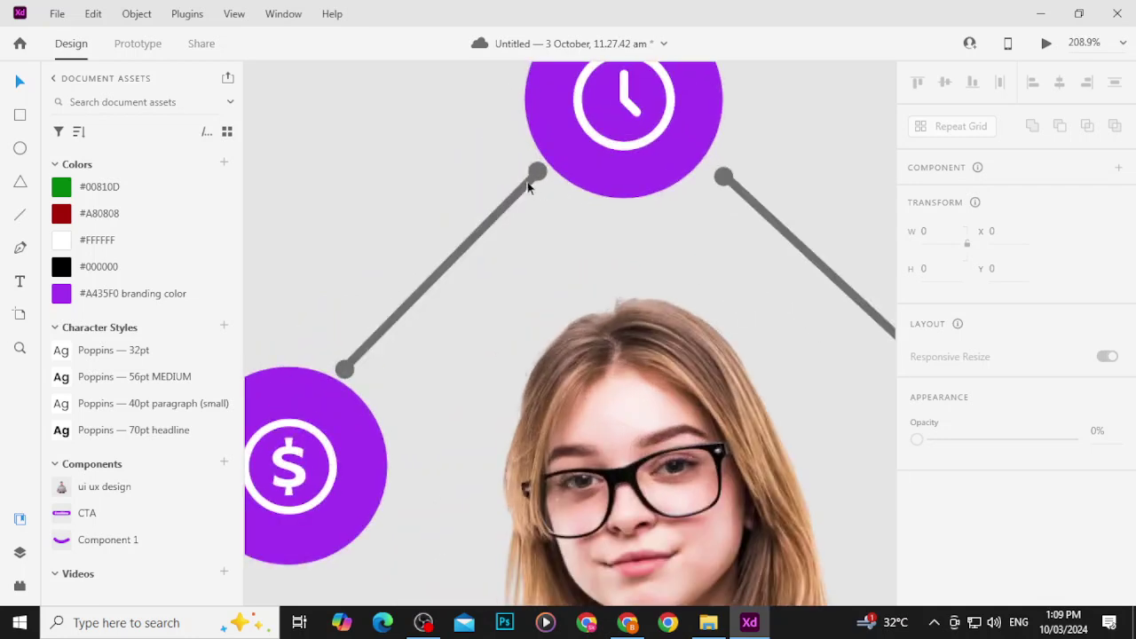
click(538, 172)
drag(541, 178, 541, 180)
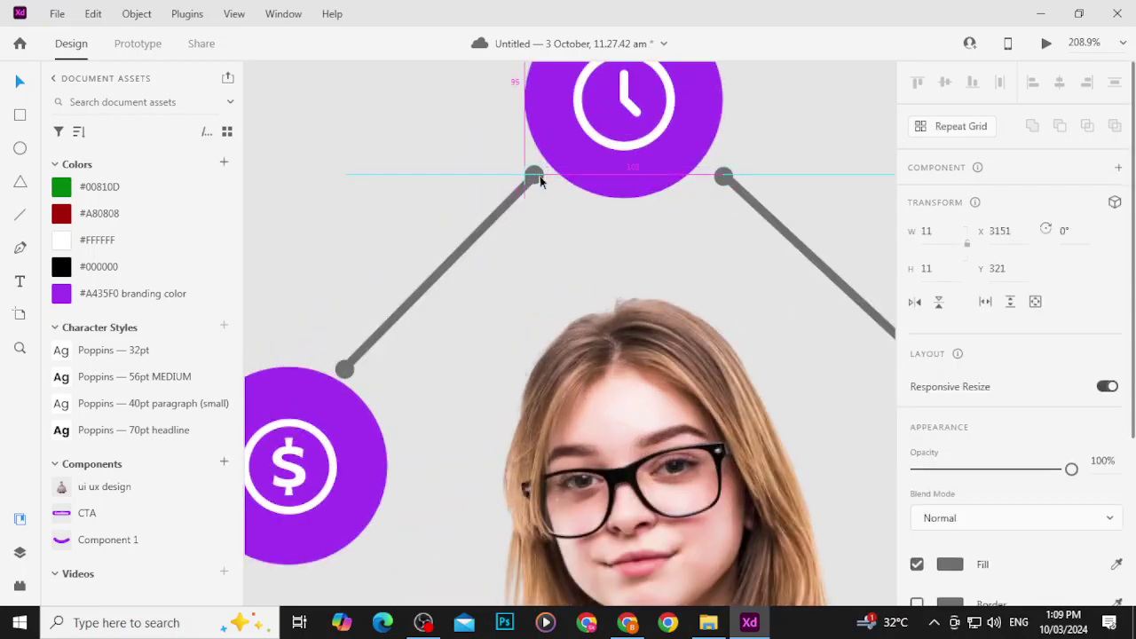
Step: Nudge the dot above the dollar circle slightly up along the line so it sits clear of the purple circle
click(345, 366)
drag(355, 366, 357, 373)
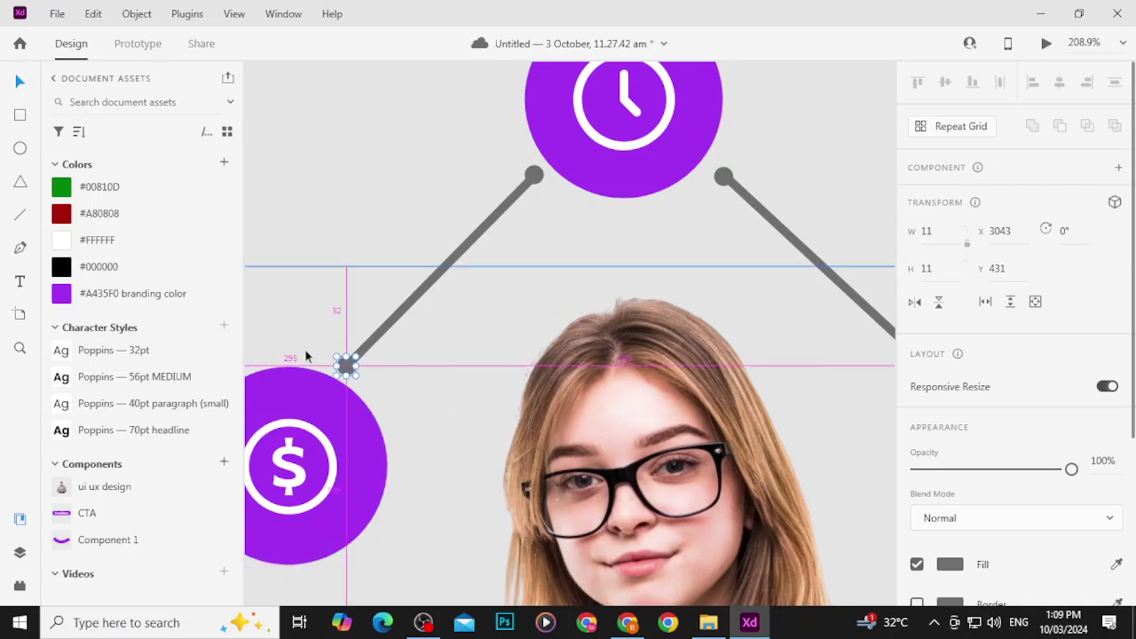
scroll(304, 348, up, 10)
scroll(732, 362, down, 6)
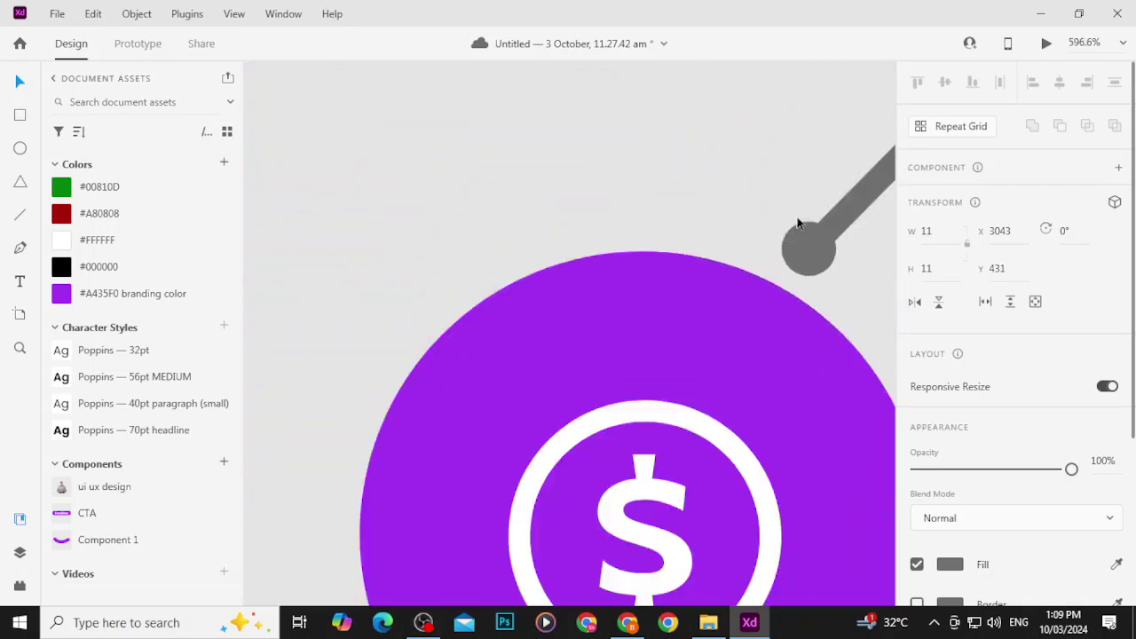
drag(804, 253, 810, 251)
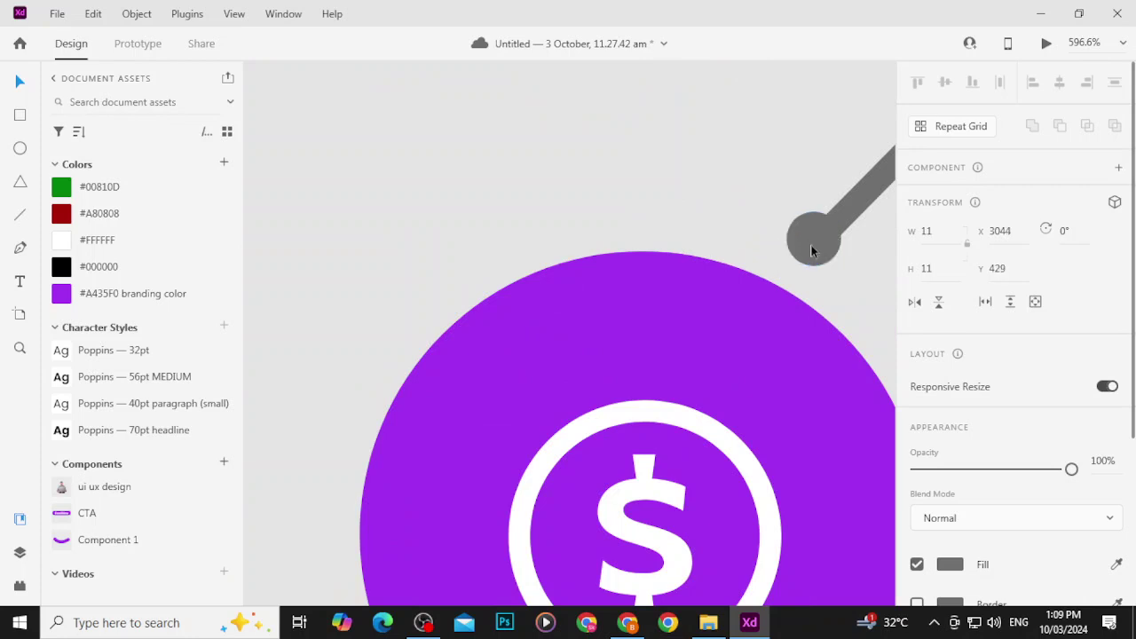
click(817, 253)
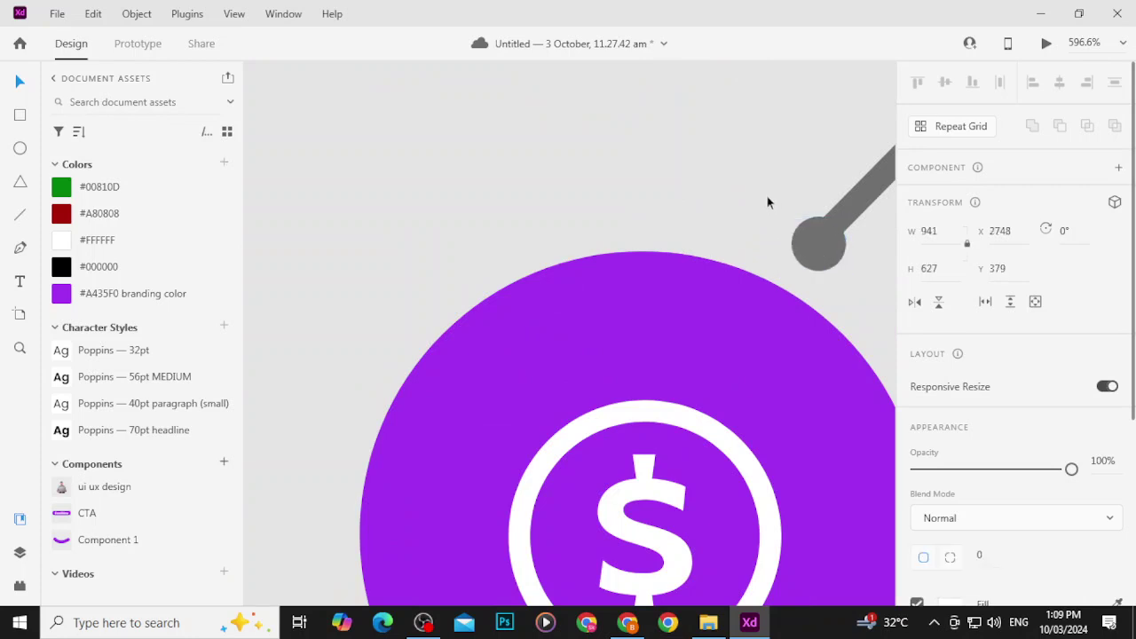
scroll(799, 221, down, 4)
drag(794, 211, 386, 262)
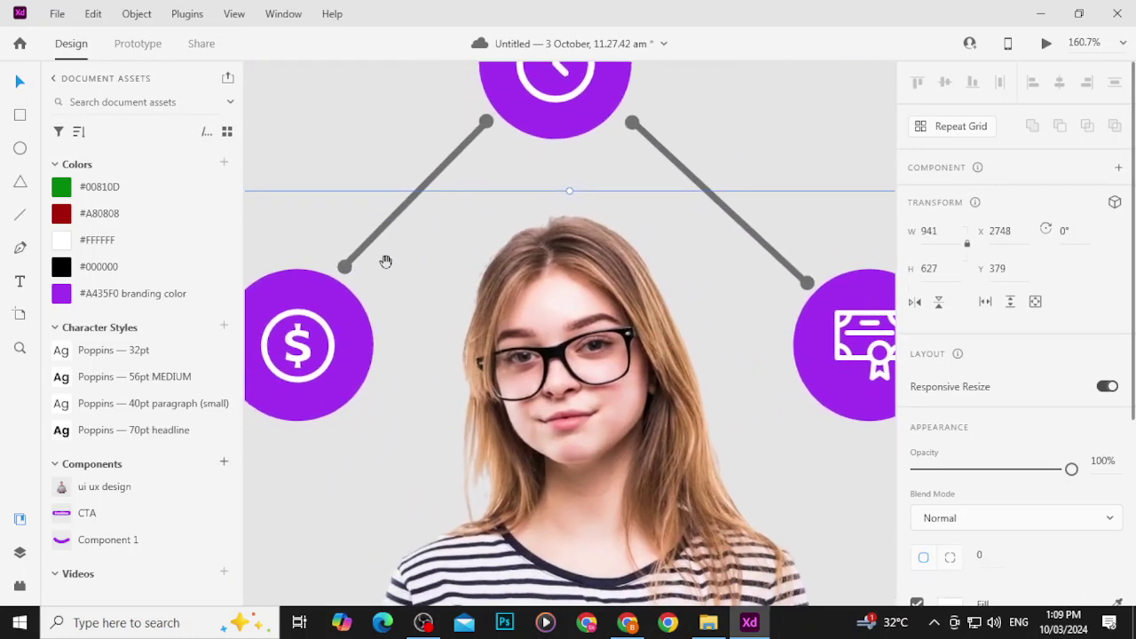
Step: Fill both end dots of the dollar–clock line with the #A435F0 branding color
click(487, 122)
shift+click(459, 153)
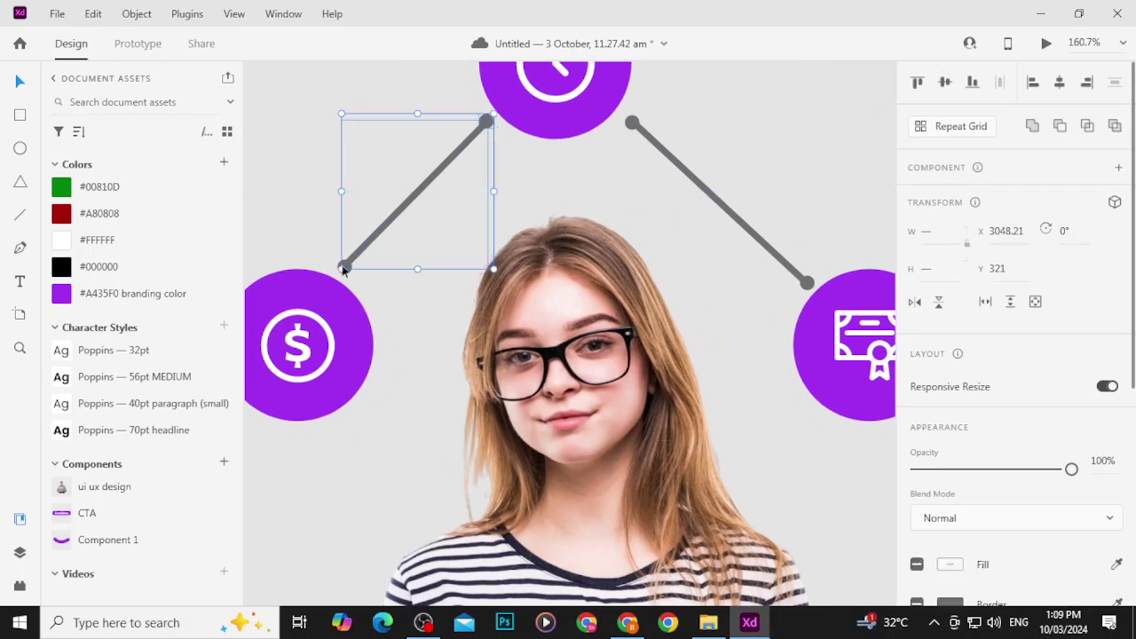
click(511, 154)
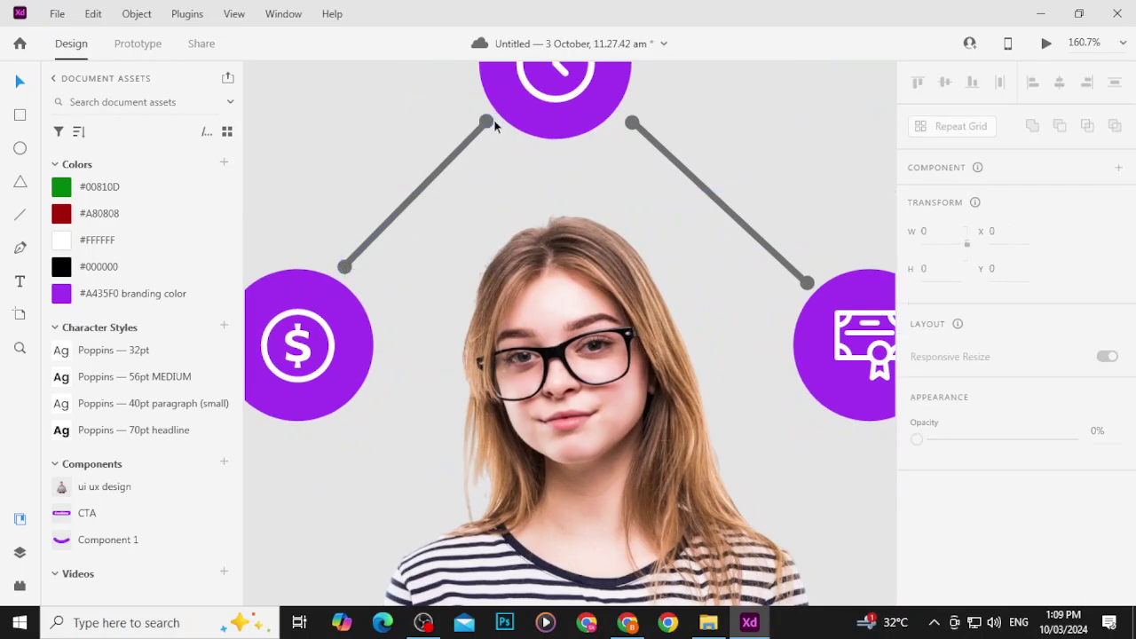
click(487, 122)
shift+click(345, 267)
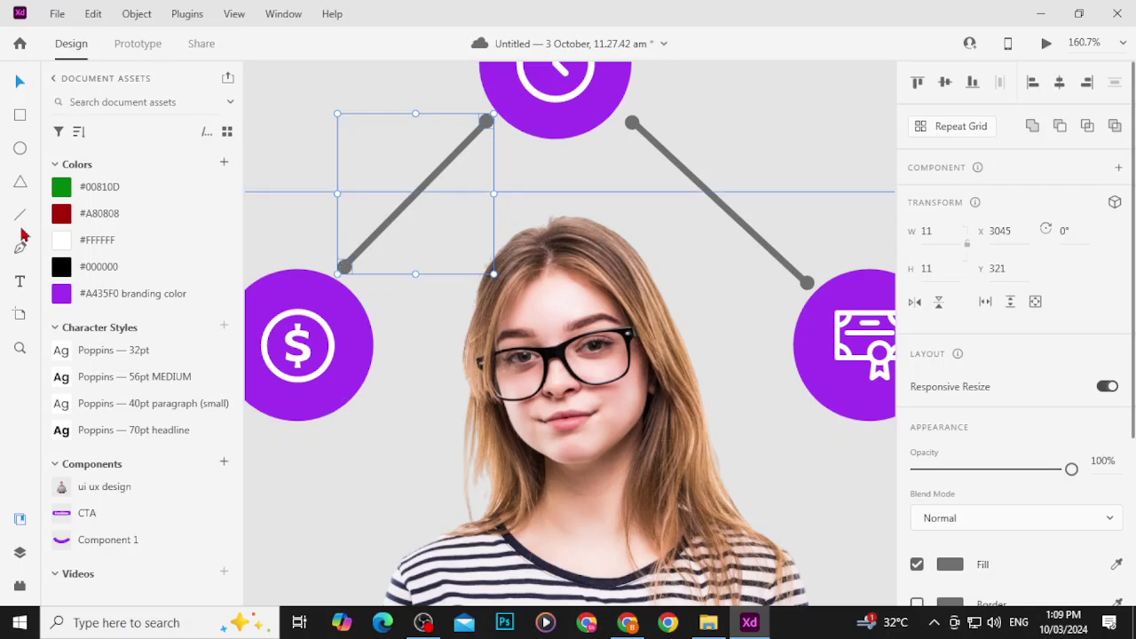
click(100, 297)
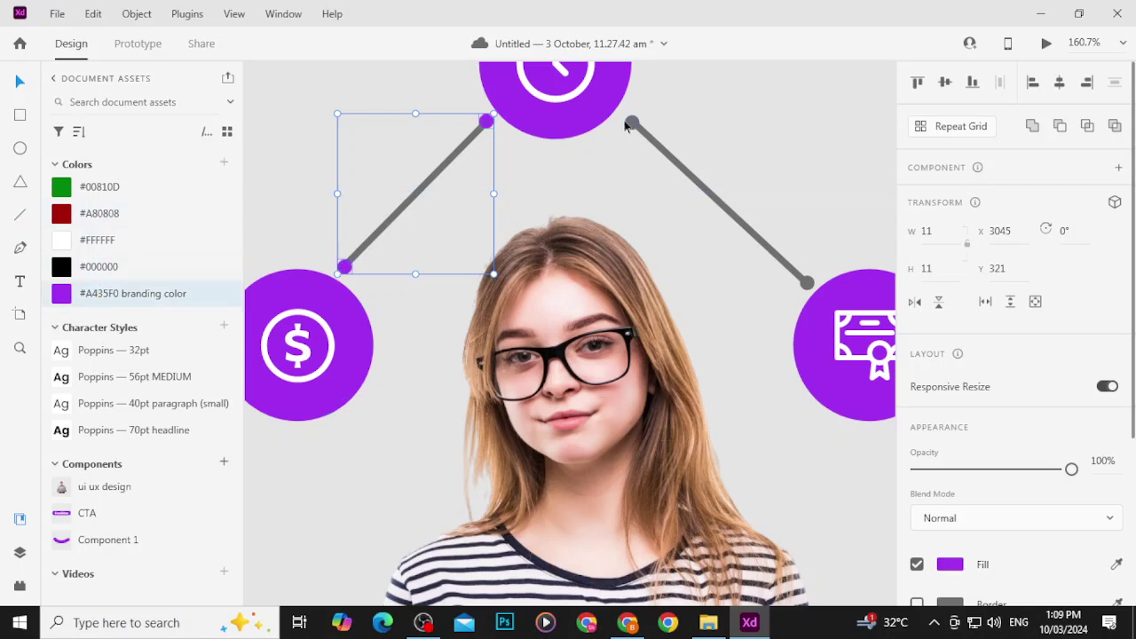
Step: Fill both end dots of the clock–certificate line with the #A435F0 branding color
click(629, 124)
shift+click(807, 283)
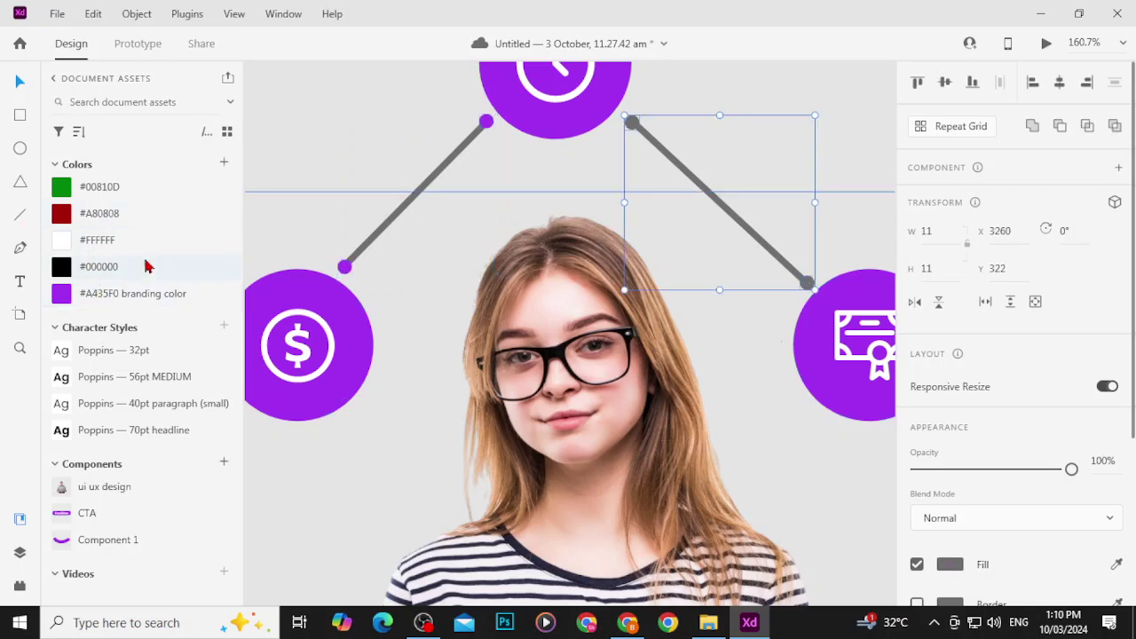
click(148, 294)
Step: Change the border color of both connecting lines to the purple branding color and clear the selection
click(427, 183)
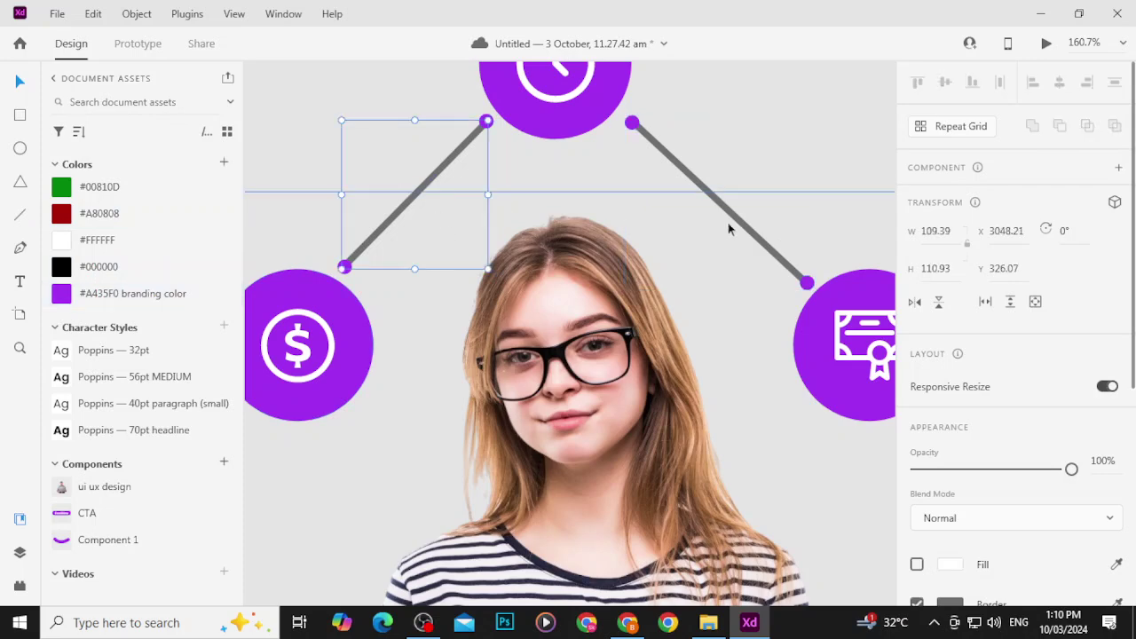
shift+click(710, 194)
scroll(974, 457, down, 5)
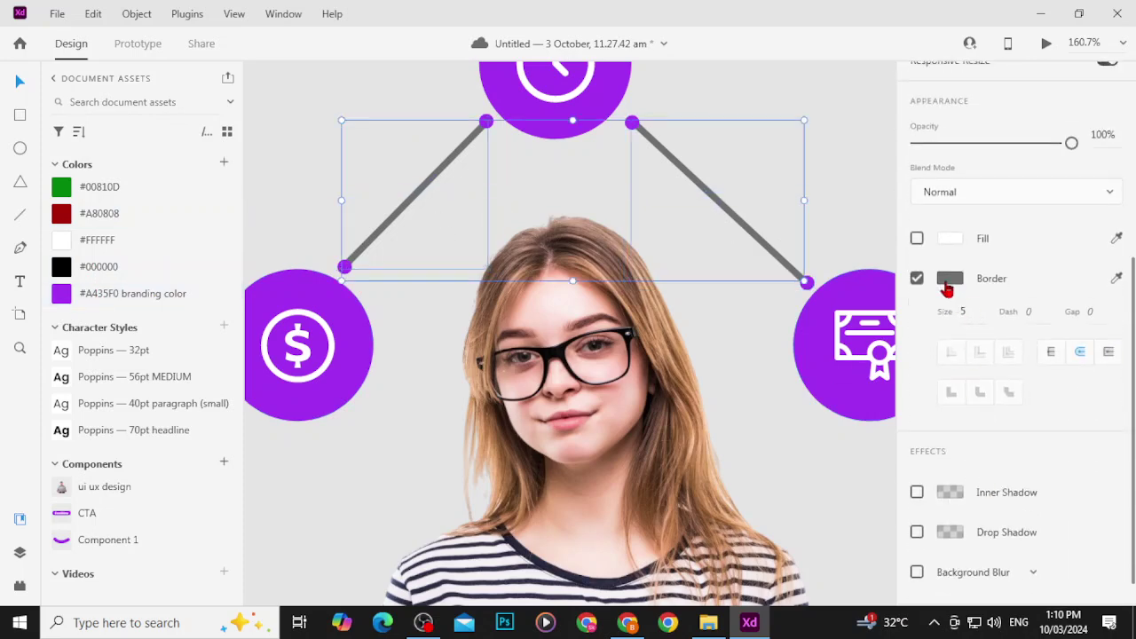
click(948, 280)
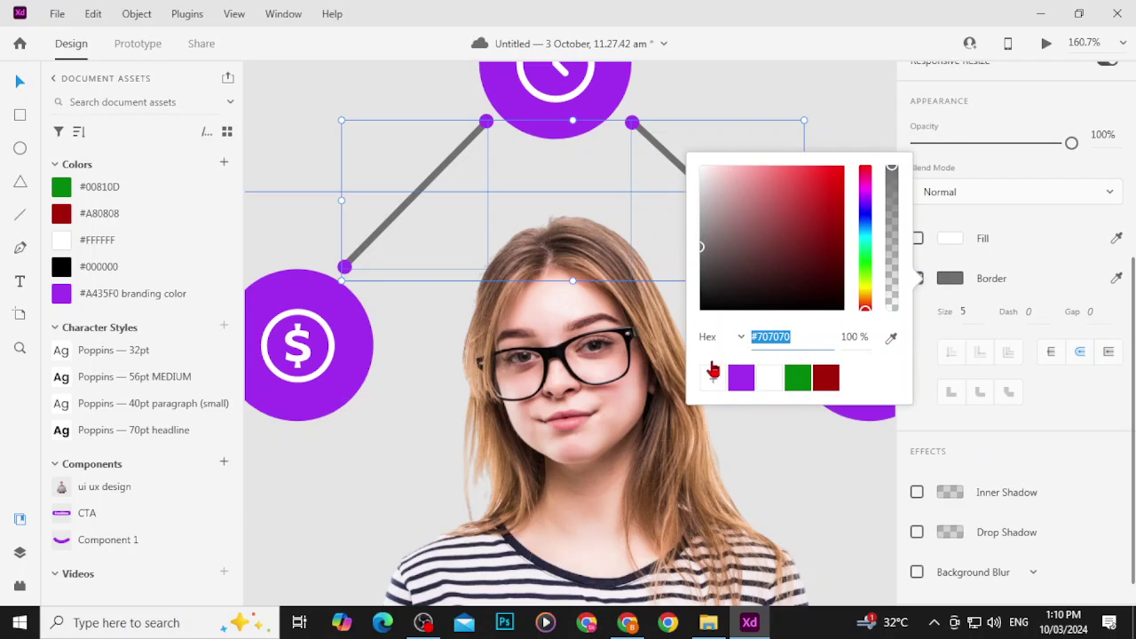
click(741, 378)
click(744, 91)
scroll(744, 90, down, 6)
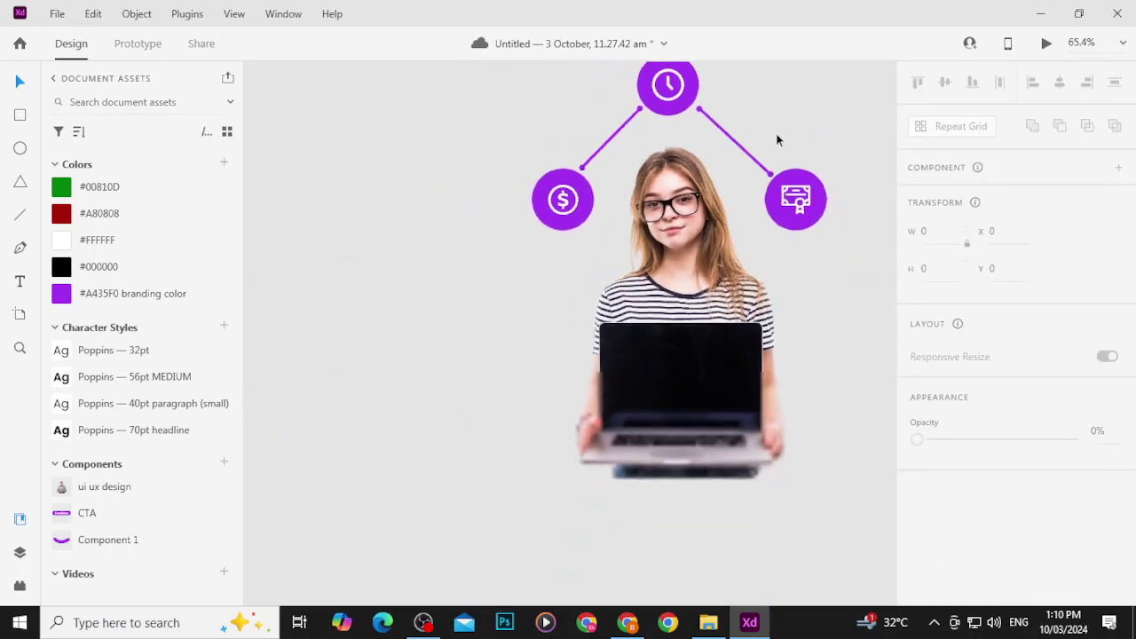
scroll(583, 233, up, 3)
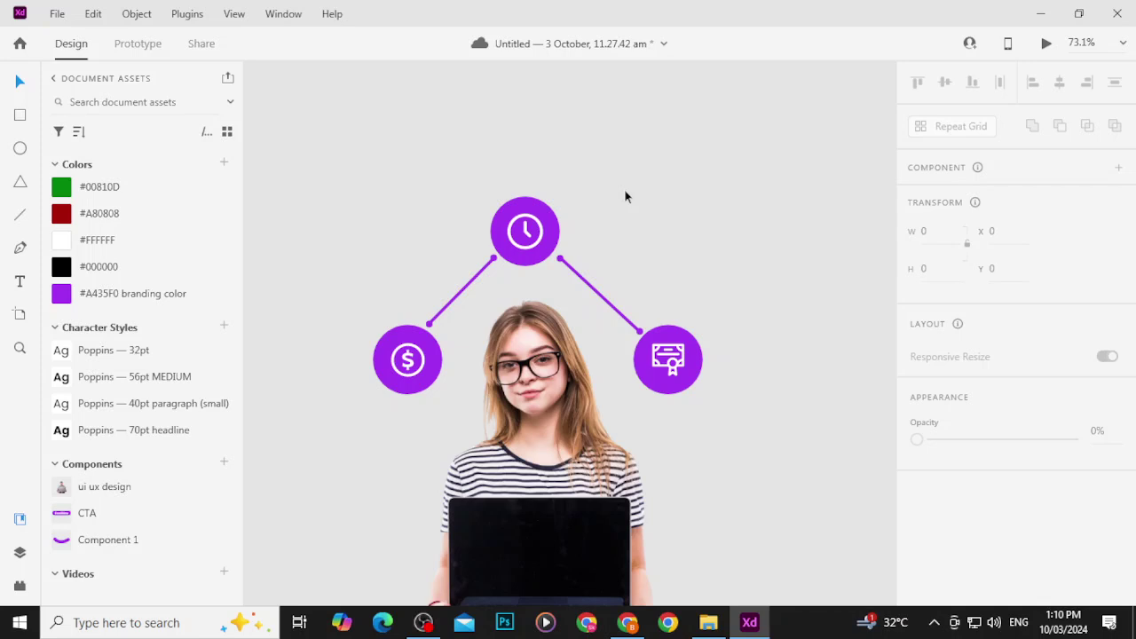
Step: Group the portrait with its icons and lines and move it onto Instagram Post – 2, at about X 309, Y 422
scroll(432, 377, down, 5)
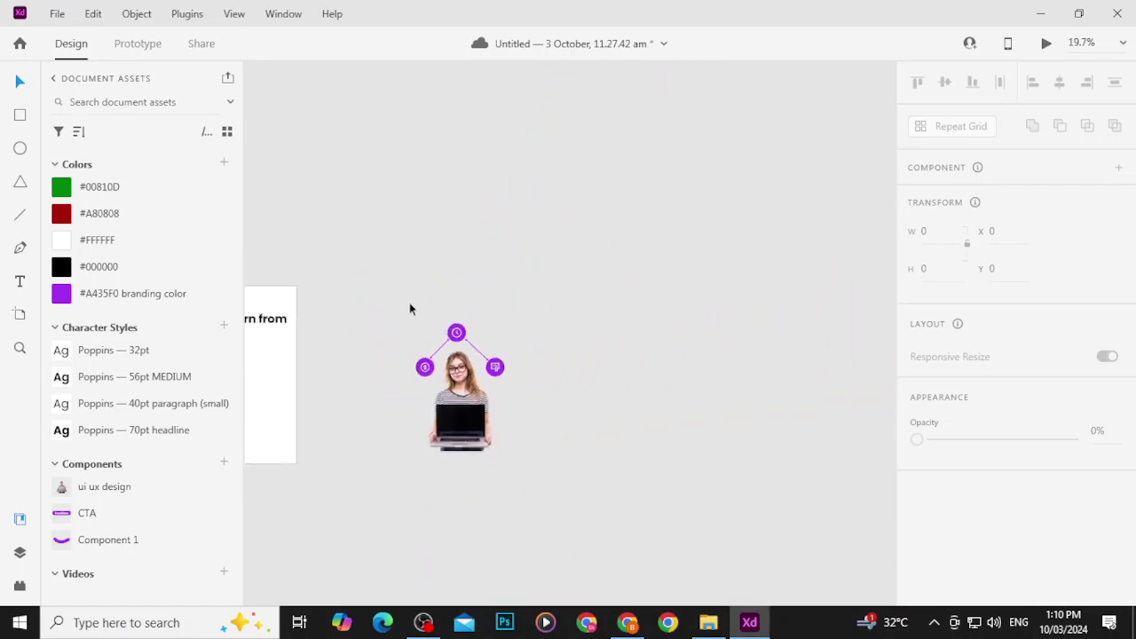
drag(389, 300, 545, 493)
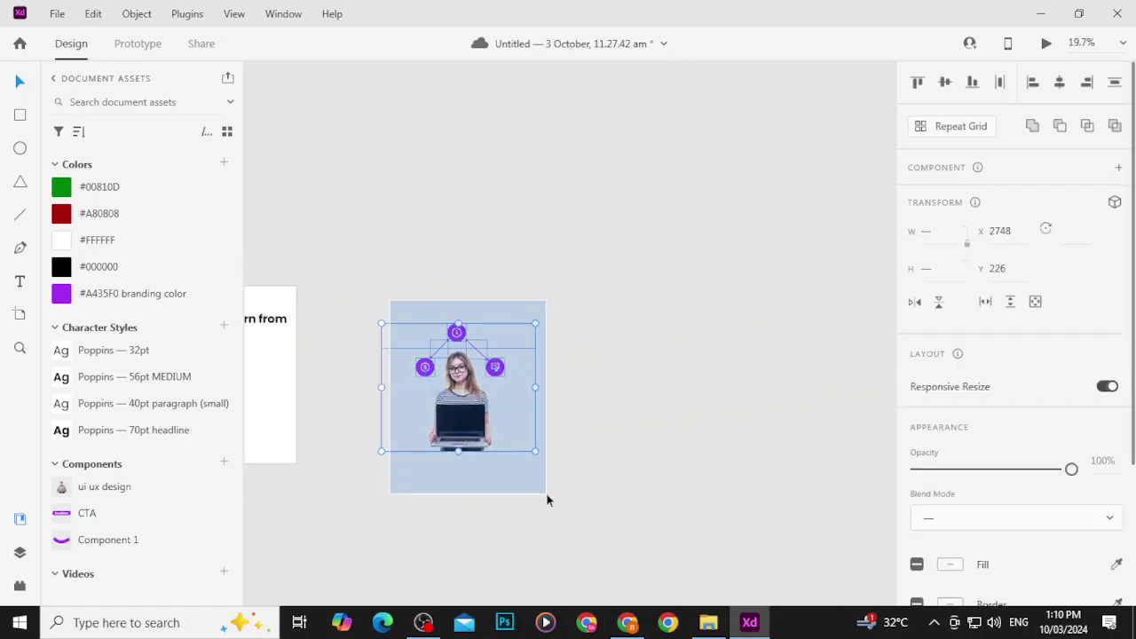
click(583, 438)
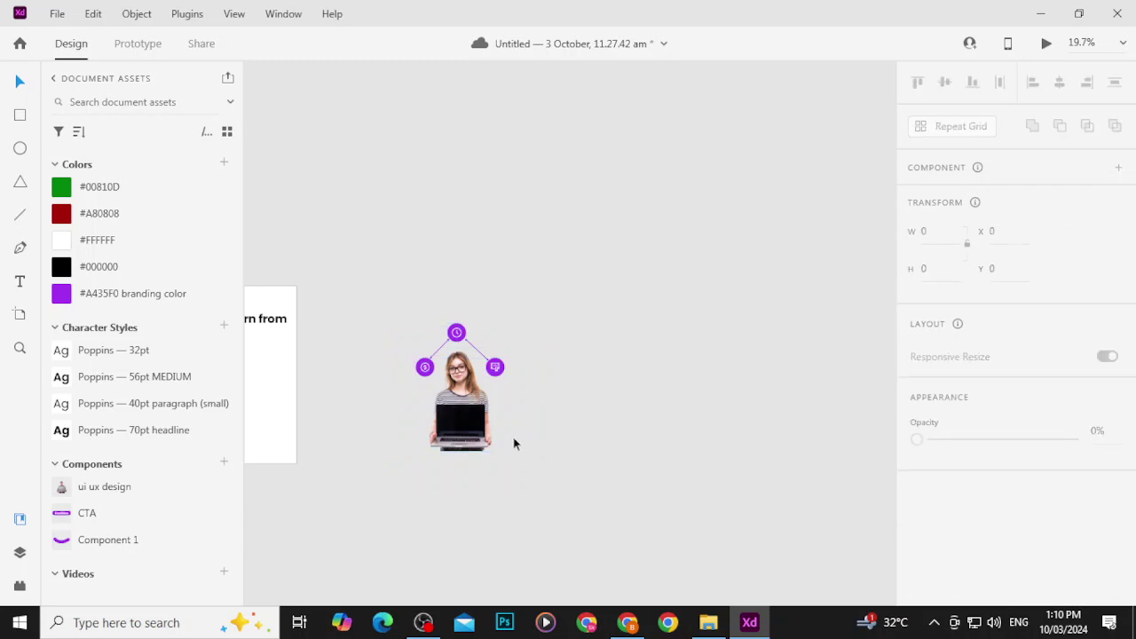
click(455, 448)
drag(434, 448, 302, 465)
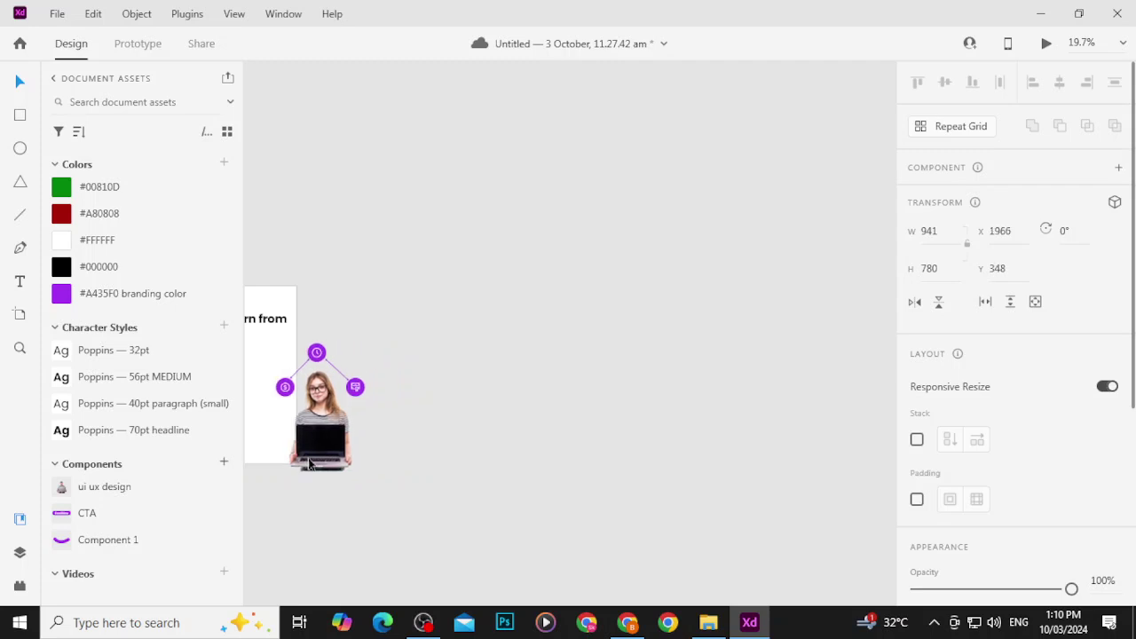
drag(436, 436, 631, 391)
drag(557, 406, 465, 418)
scroll(465, 417, up, 5)
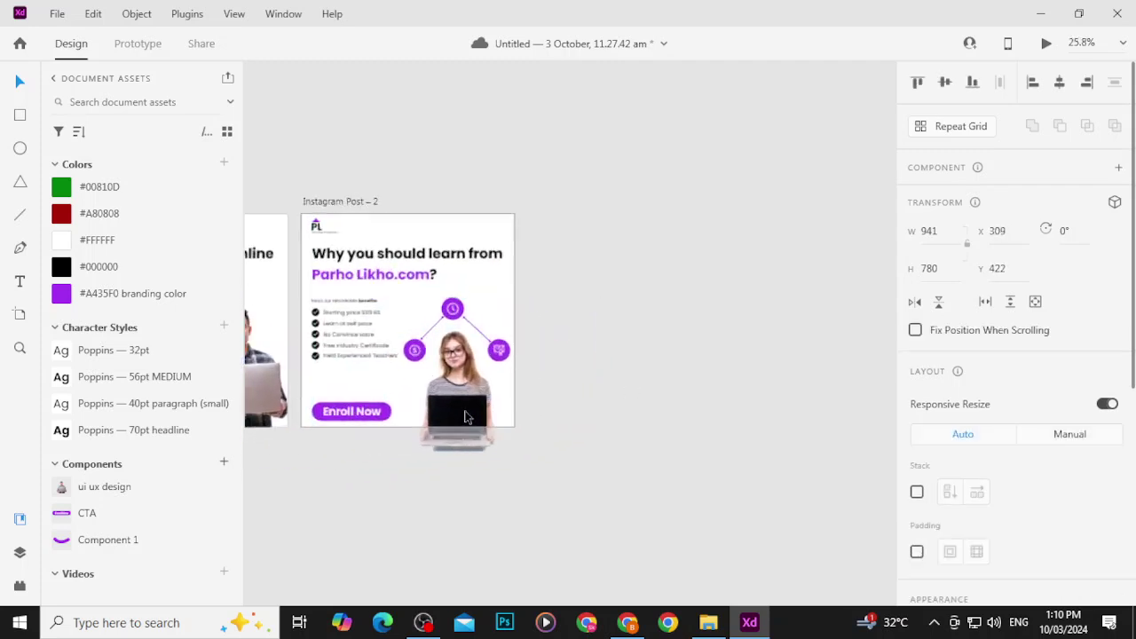
Step: Scale the portrait group down to about 791 × 656 and seat it on the artboard's lower edge at about X 421, Y 424
drag(617, 484, 600, 471)
drag(470, 406, 469, 393)
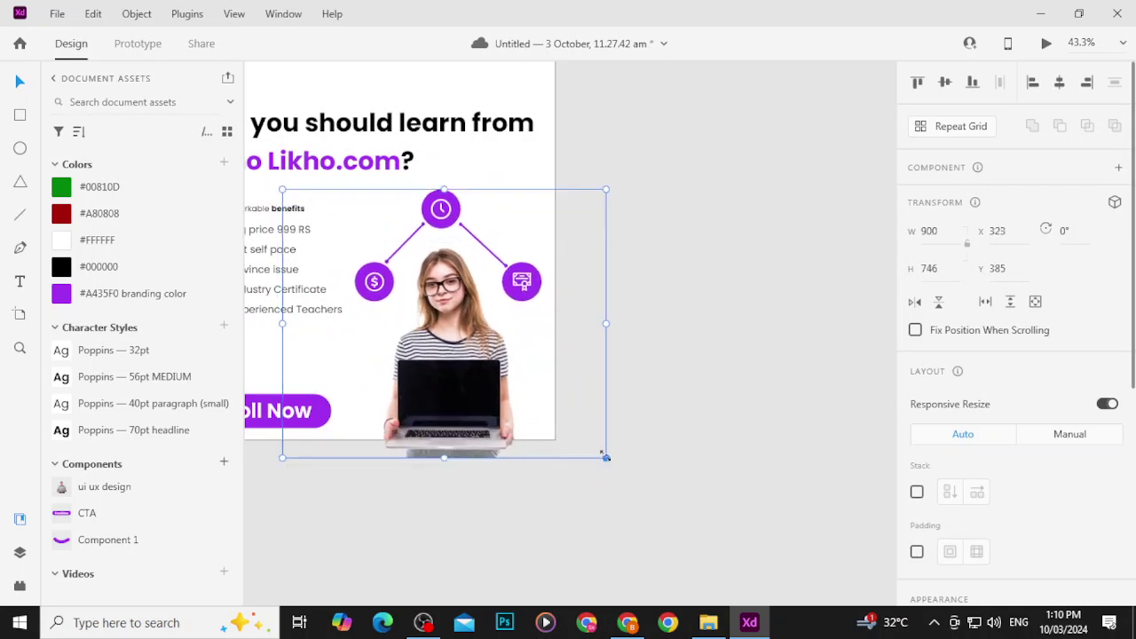
drag(604, 456, 587, 442)
mouse_move(475, 406)
mouse_down()
mouse_move(507, 399)
mouse_move(491, 399)
mouse_up()
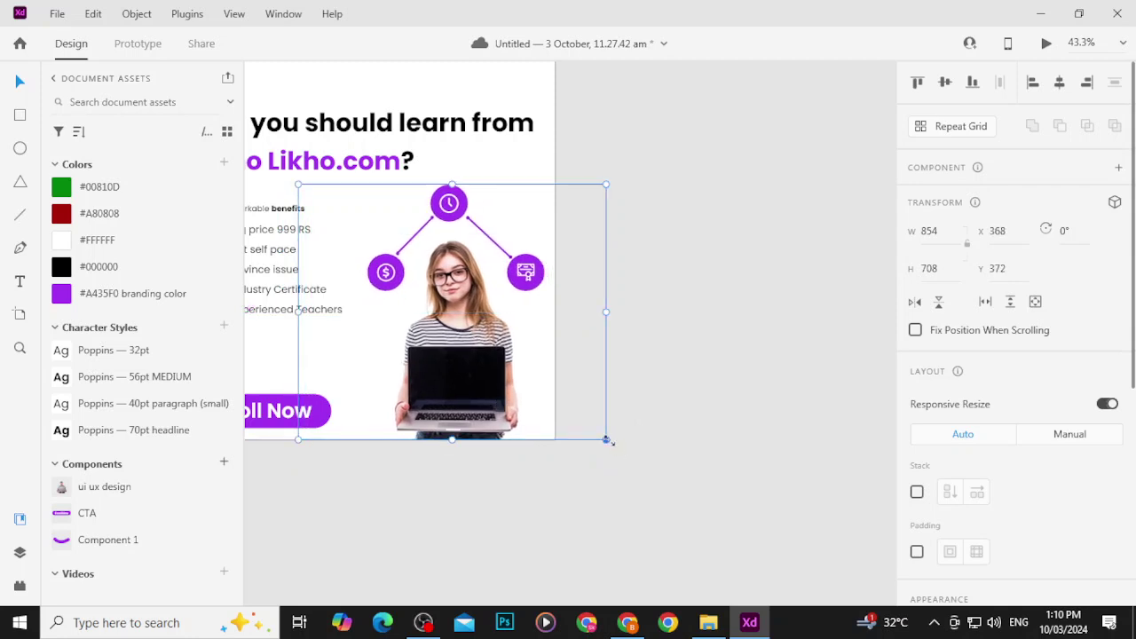
drag(606, 440, 583, 418)
drag(414, 355, 432, 374)
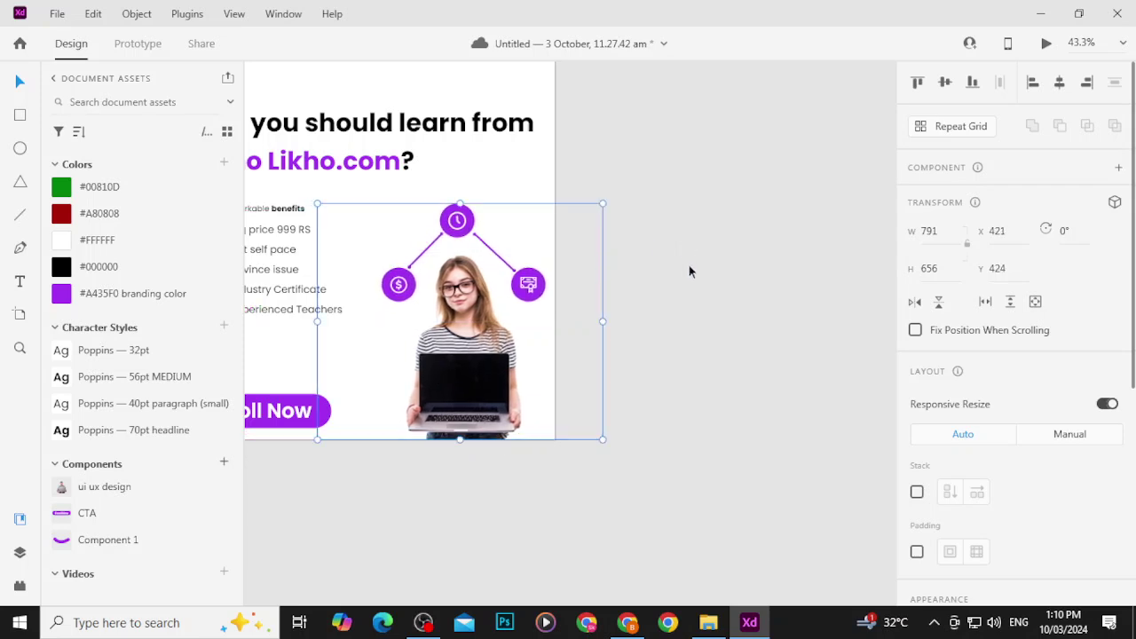
click(654, 360)
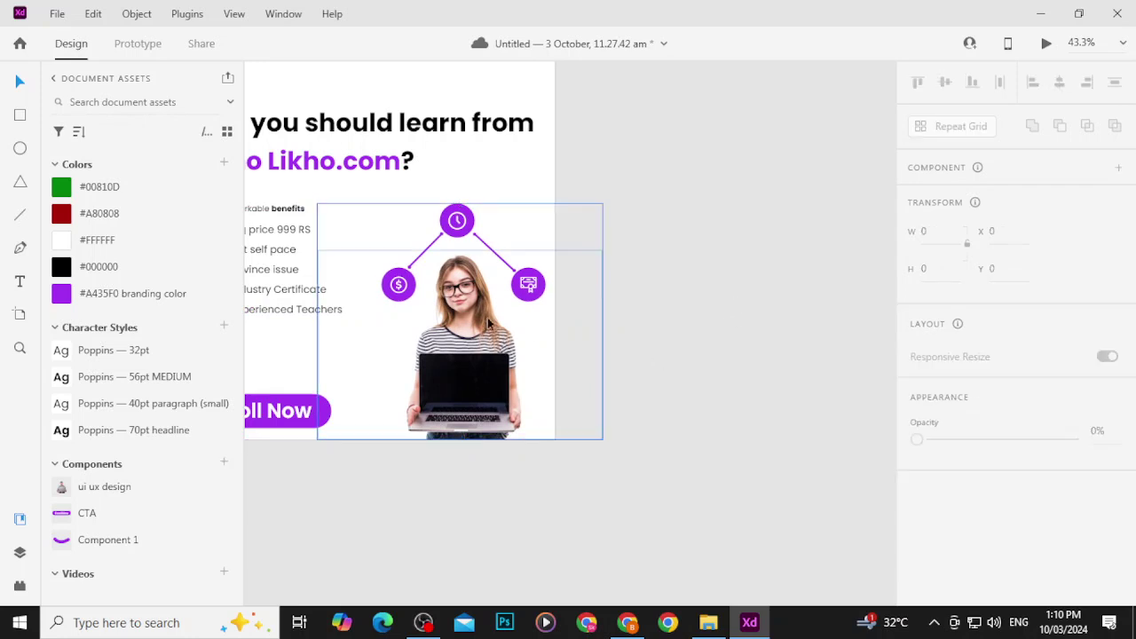
Step: Save the document with the portrait group placed on the artboard
scroll(487, 325, up, 5)
scroll(515, 304, down, 4)
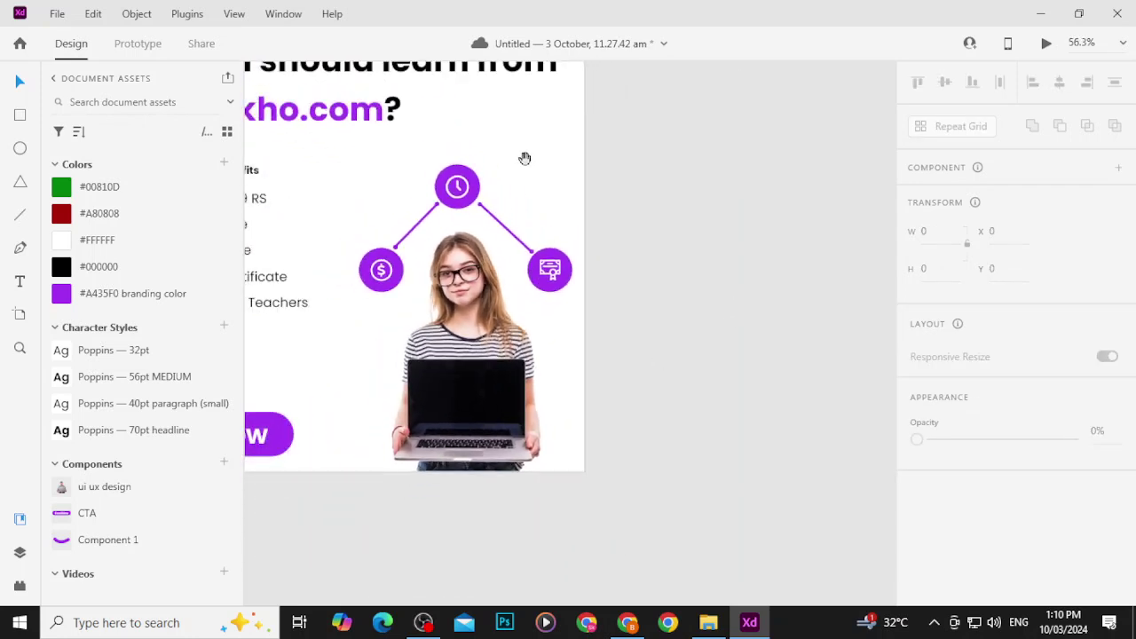
mouse_move(524, 158)
mouse_down()
mouse_move(537, 170)
mouse_move(529, 169)
mouse_up()
scroll(477, 171, up, 4)
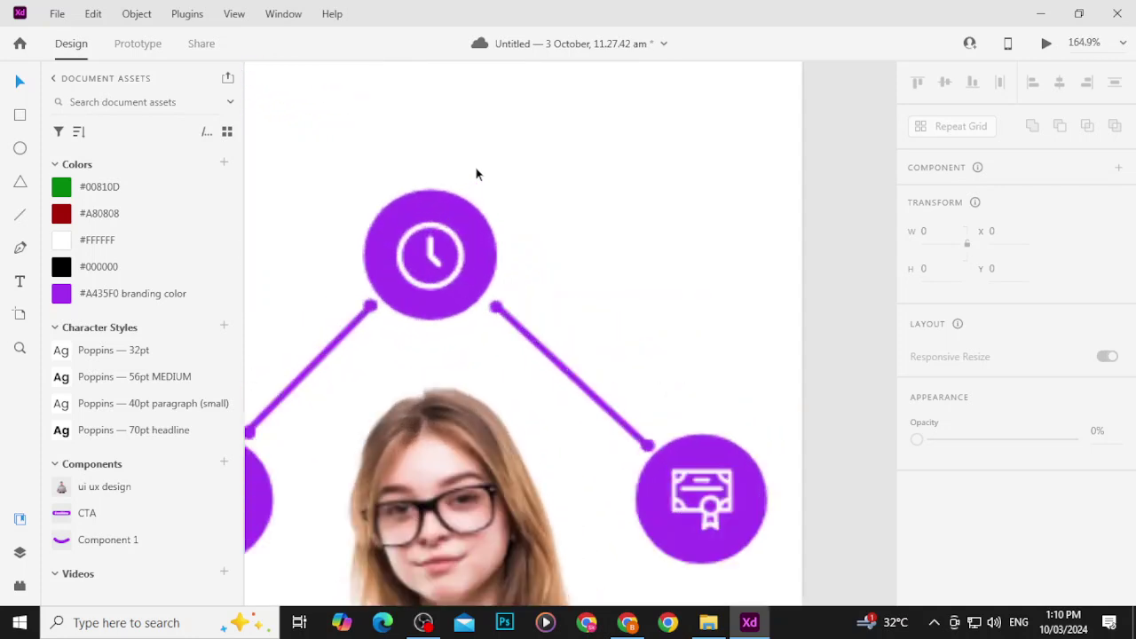
scroll(477, 173, down, 4)
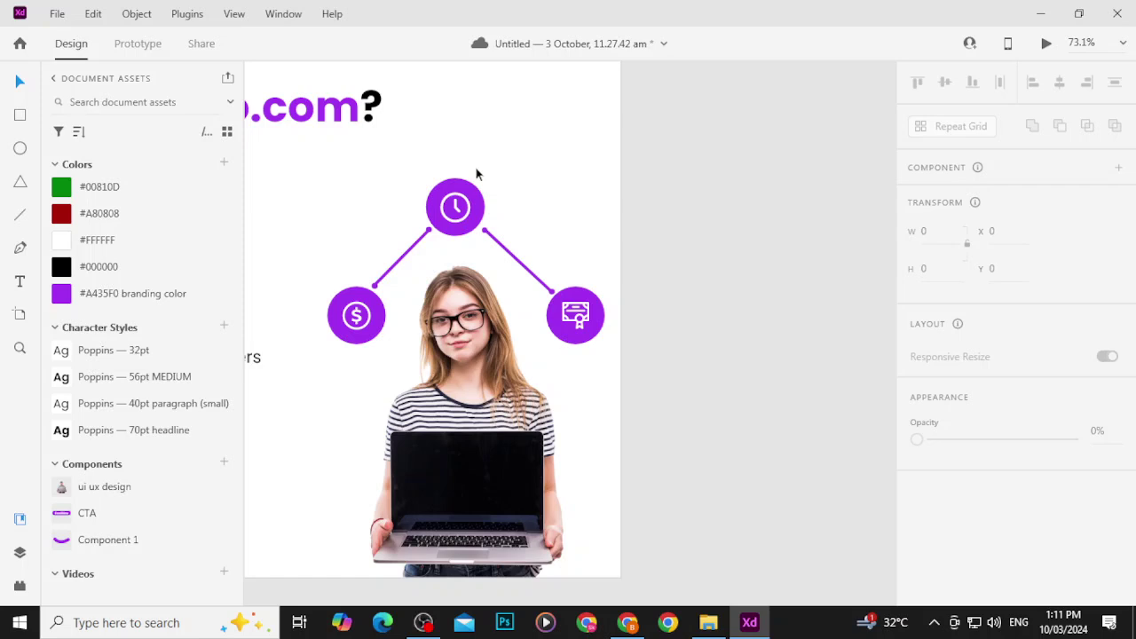
key(ctrl+s)
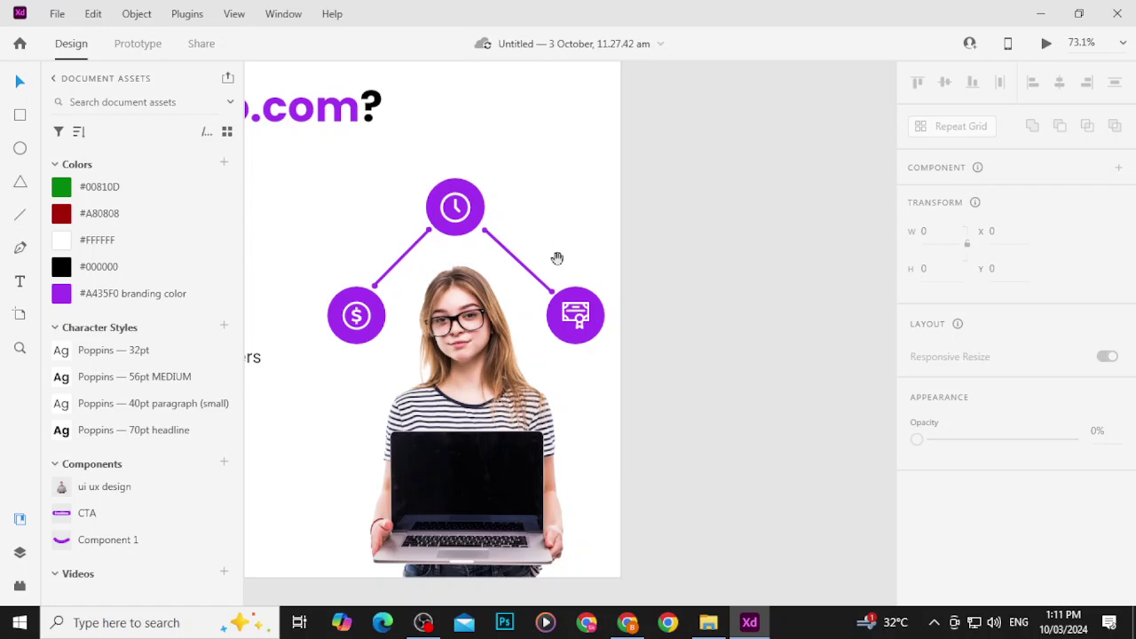
Step: Place an instance of the purple arc, Component 1, just below the Instagram Post – 2 artboard
drag(556, 256, 733, 243)
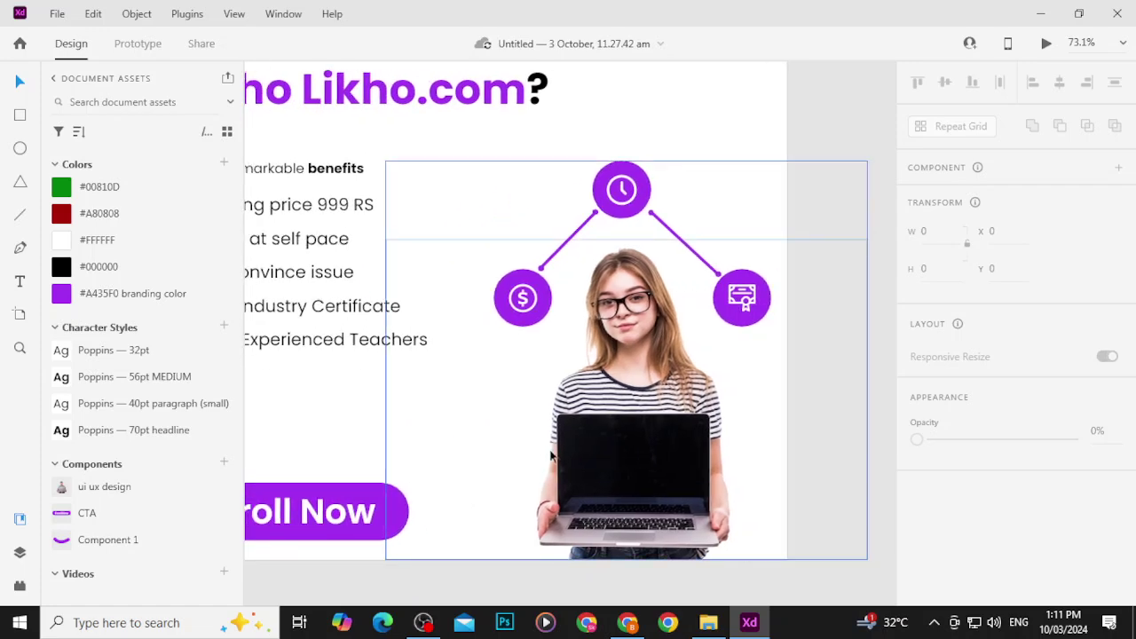
scroll(644, 438, down, 5)
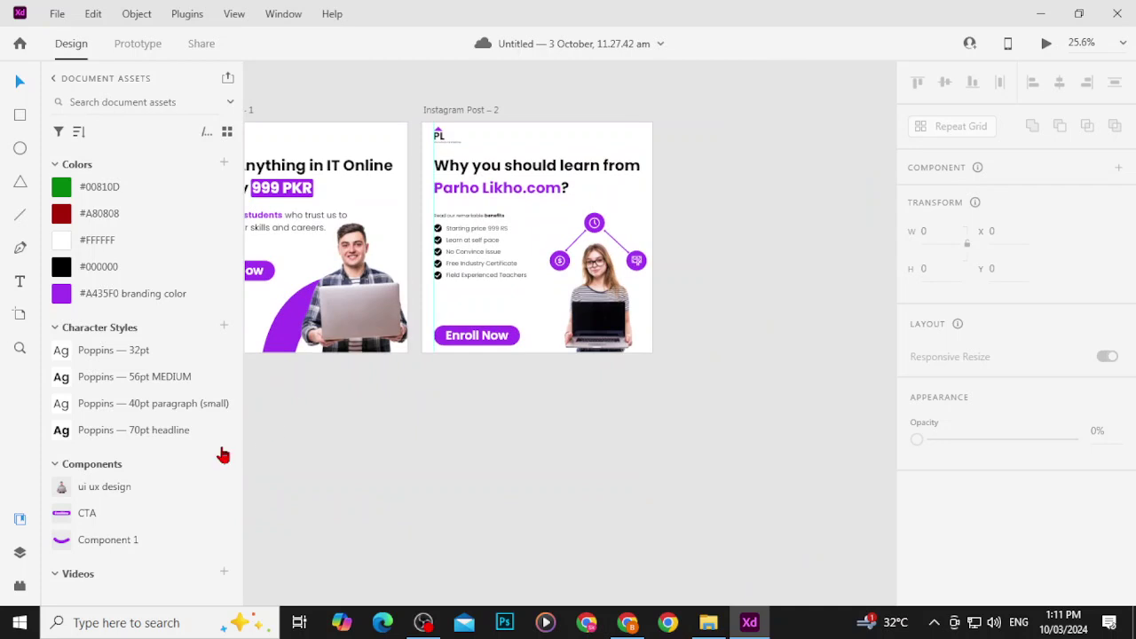
drag(116, 540, 570, 397)
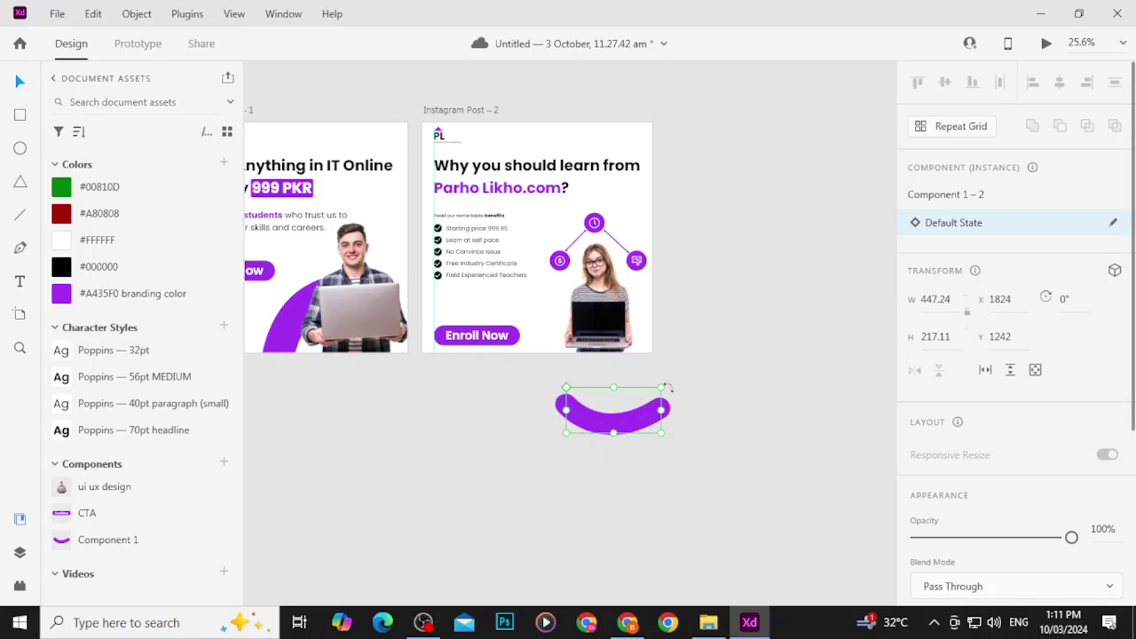
mouse_move(668, 388)
mouse_down()
mouse_move(693, 432)
mouse_move(667, 337)
mouse_move(684, 375)
mouse_move(674, 385)
mouse_up()
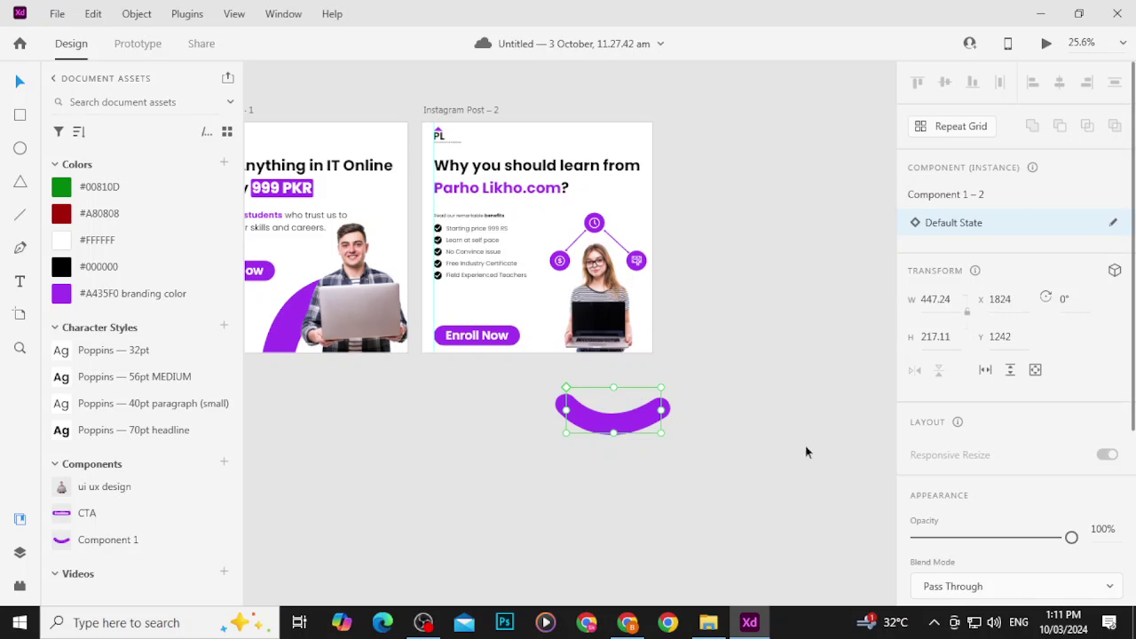
Step: Rotate the purple arc to about -137°, move it to the artboard's lower-right corner and send it behind the woman
drag(642, 434, 549, 296)
drag(610, 326, 614, 325)
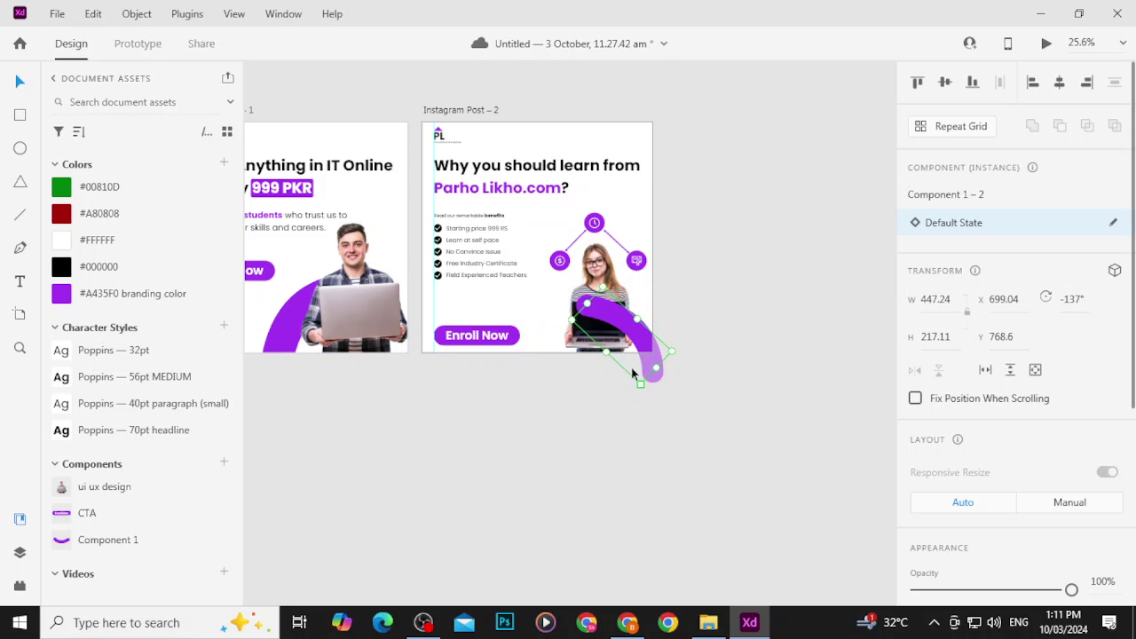
key(ctrl+bracketleft)
click(729, 273)
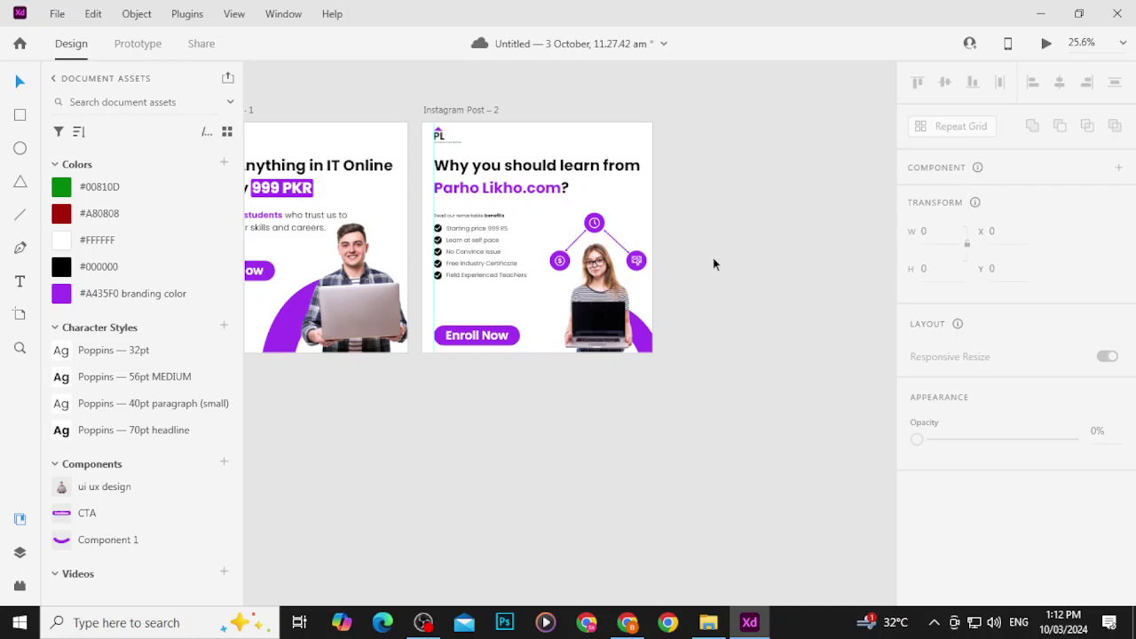
Step: Draw a white circle about 38 × 38 over the clock circle's upper-right edge, at about X 825, Y 419, without a border
scroll(502, 228, up, 8)
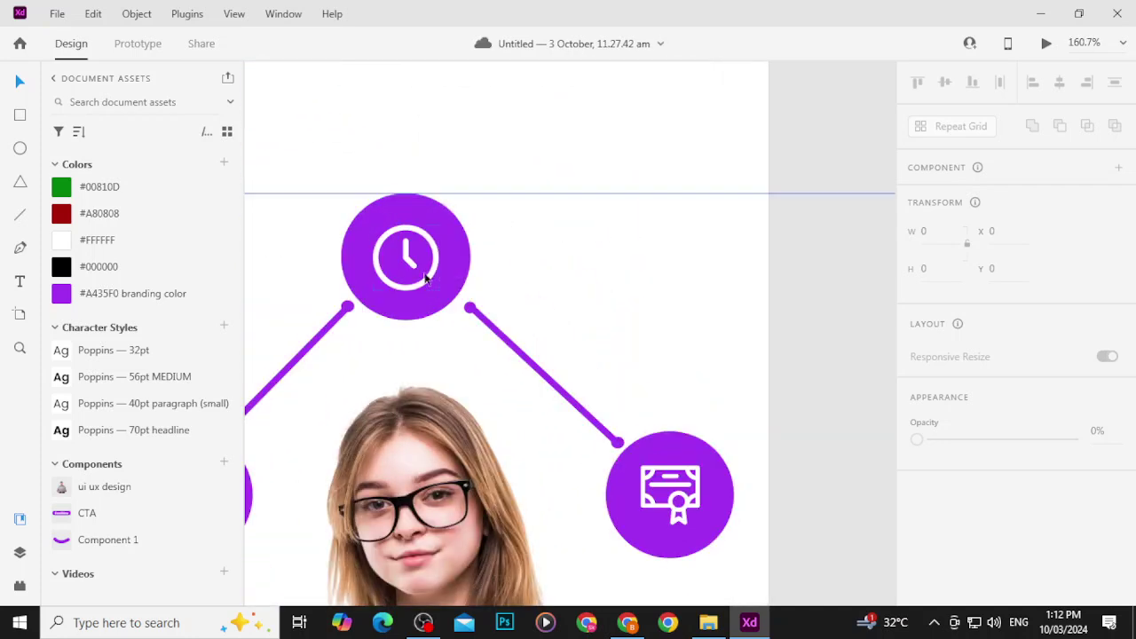
click(20, 147)
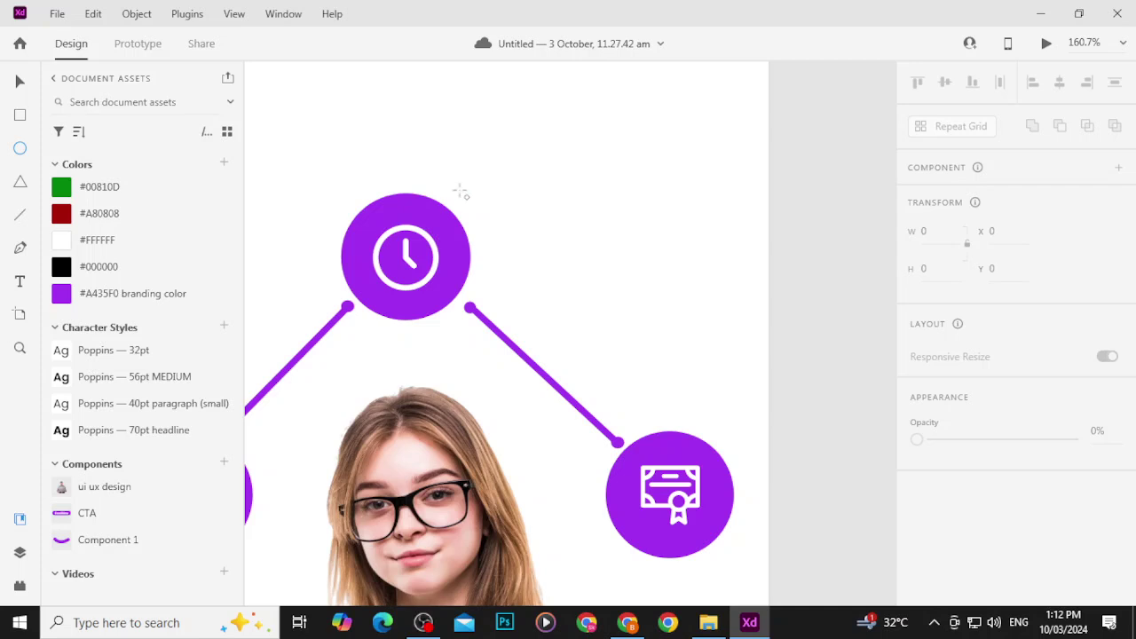
drag(442, 183, 497, 253)
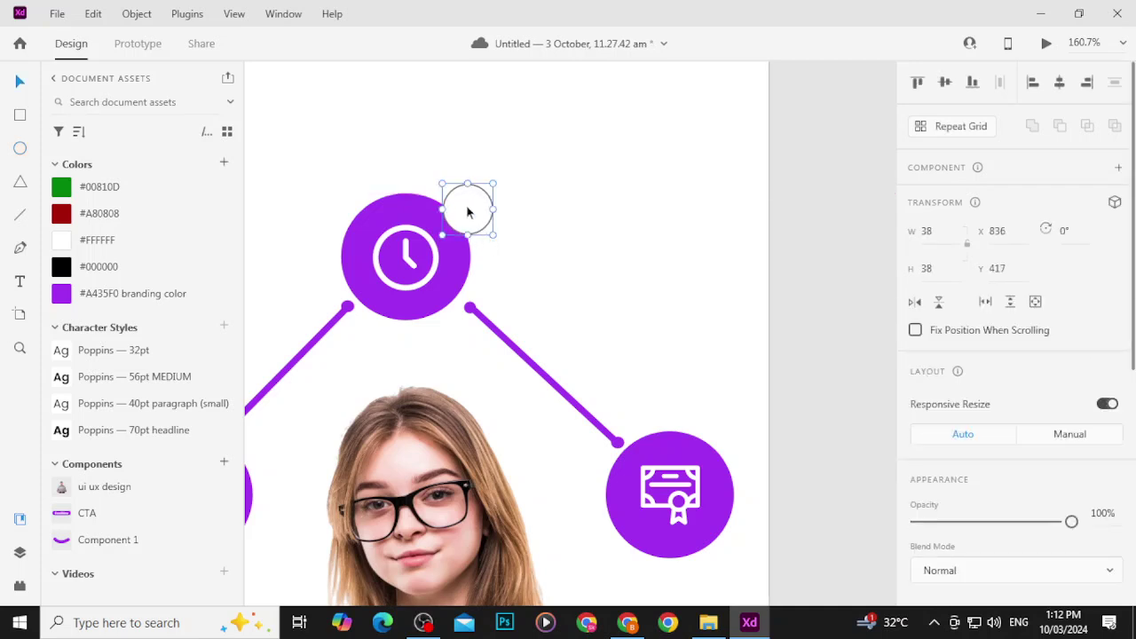
drag(469, 210, 452, 216)
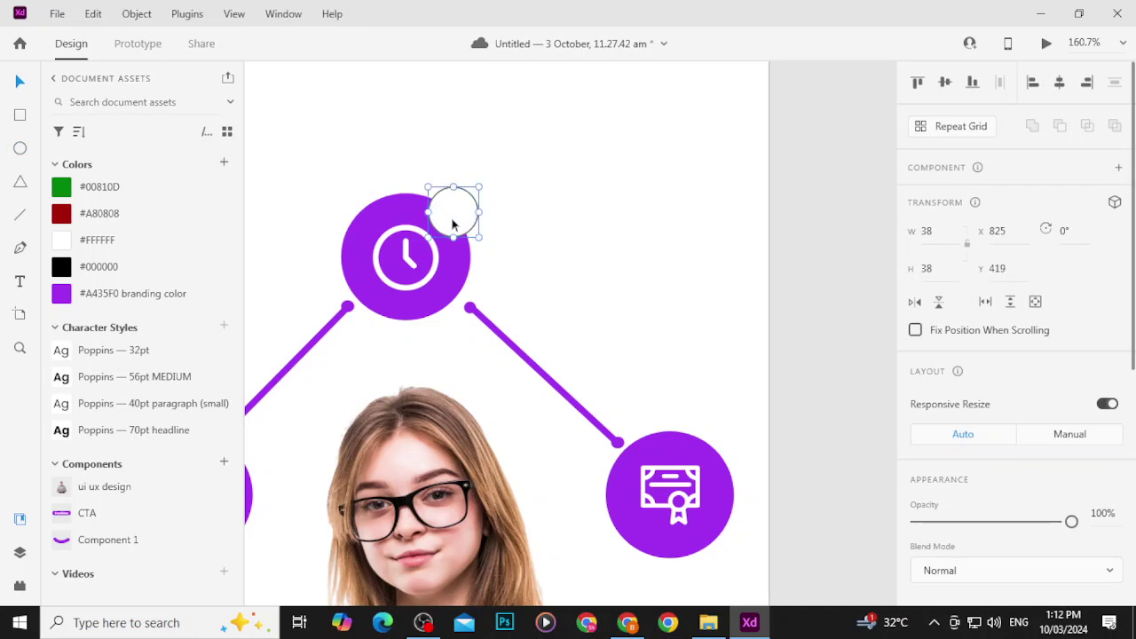
scroll(969, 480, down, 5)
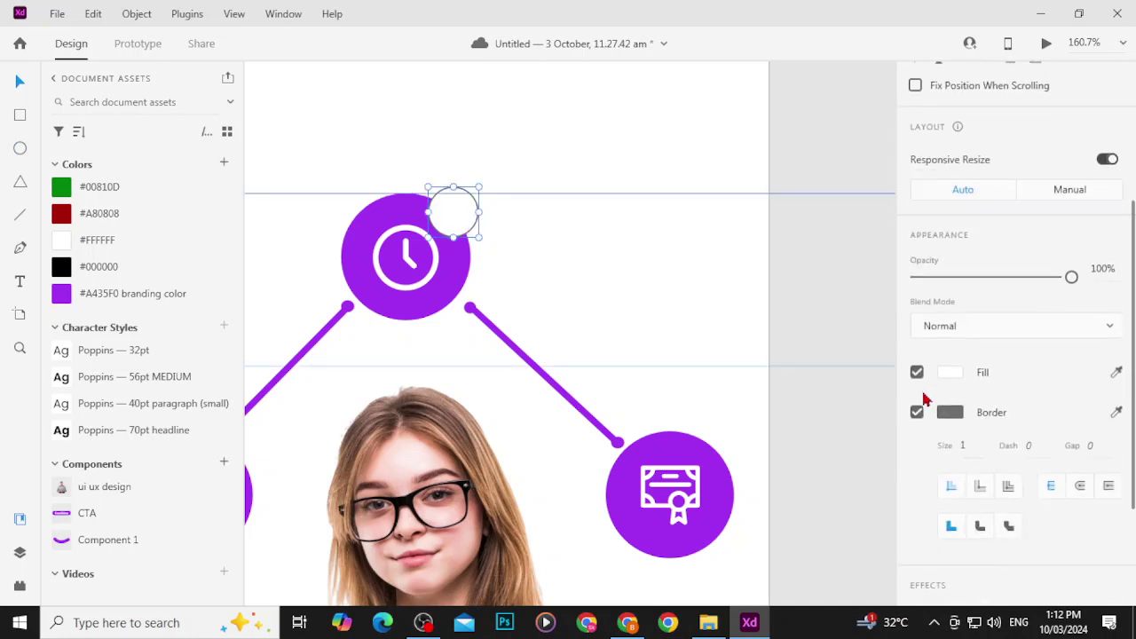
click(916, 413)
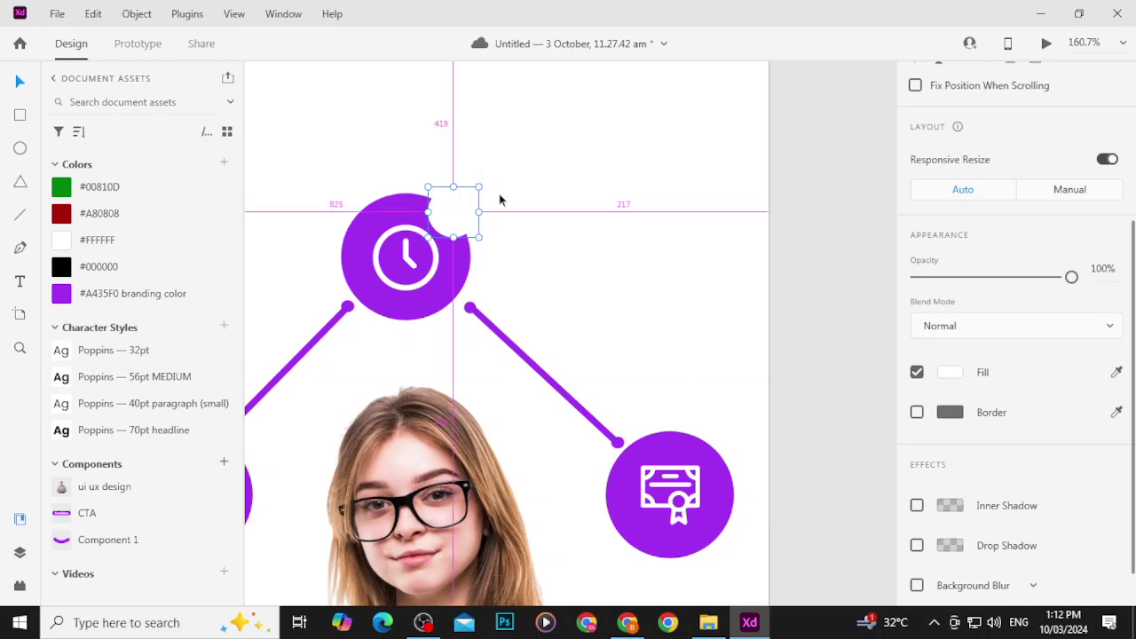
Step: Add a drop shadow with X 0, Y 3 and blur 6 to the white circle on the clock circle's edge
scroll(923, 443, down, 1)
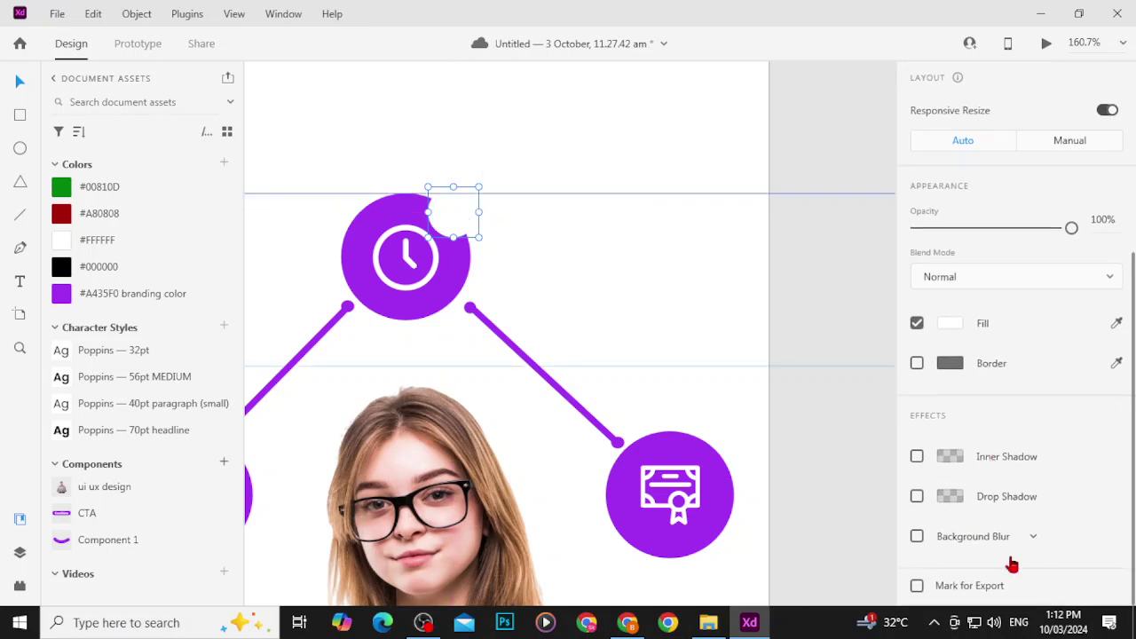
click(917, 496)
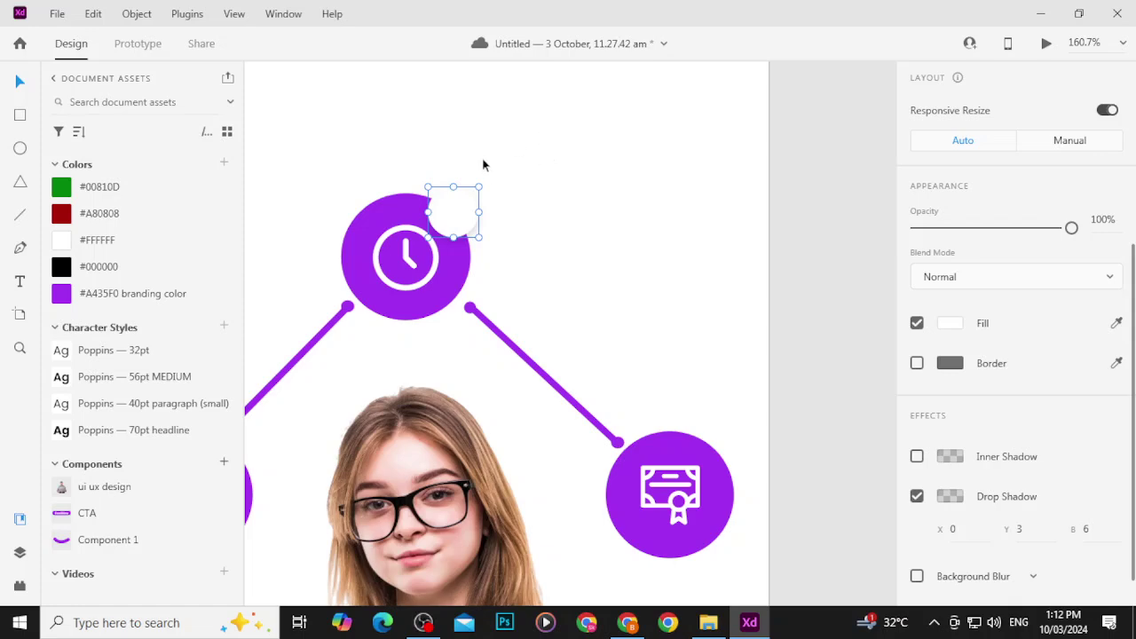
key(alt)
scroll(461, 203, up, 3)
scroll(463, 217, down, 5)
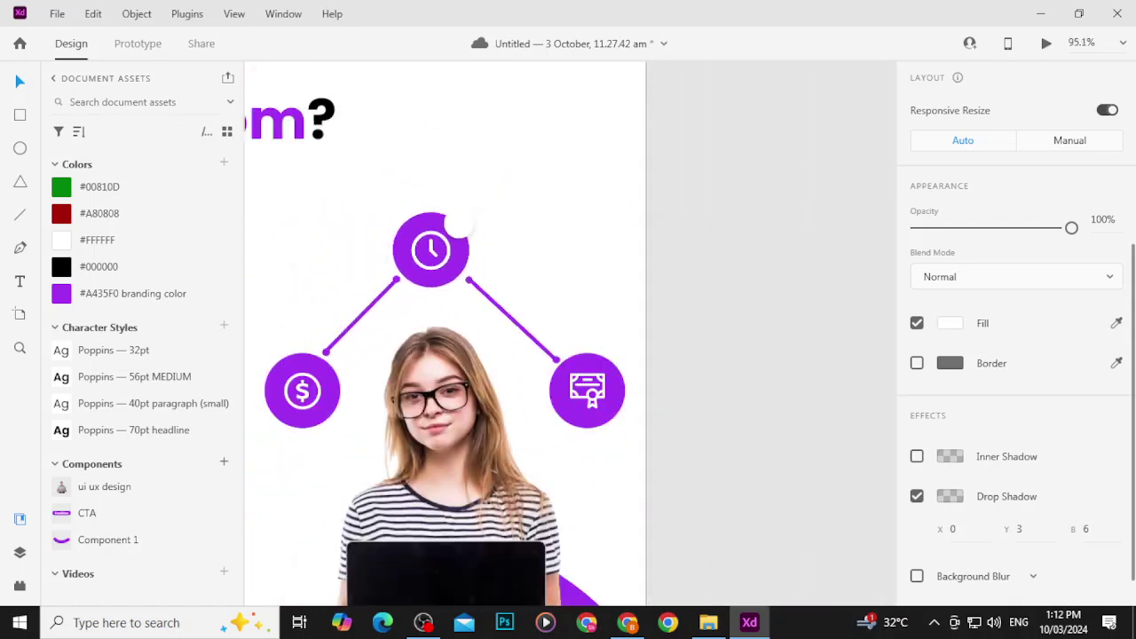
Step: Switch to Iconfinder in the browser, search for "check" and copy the plain black checkmark icon as SVG
click(627, 623)
double_click(249, 132)
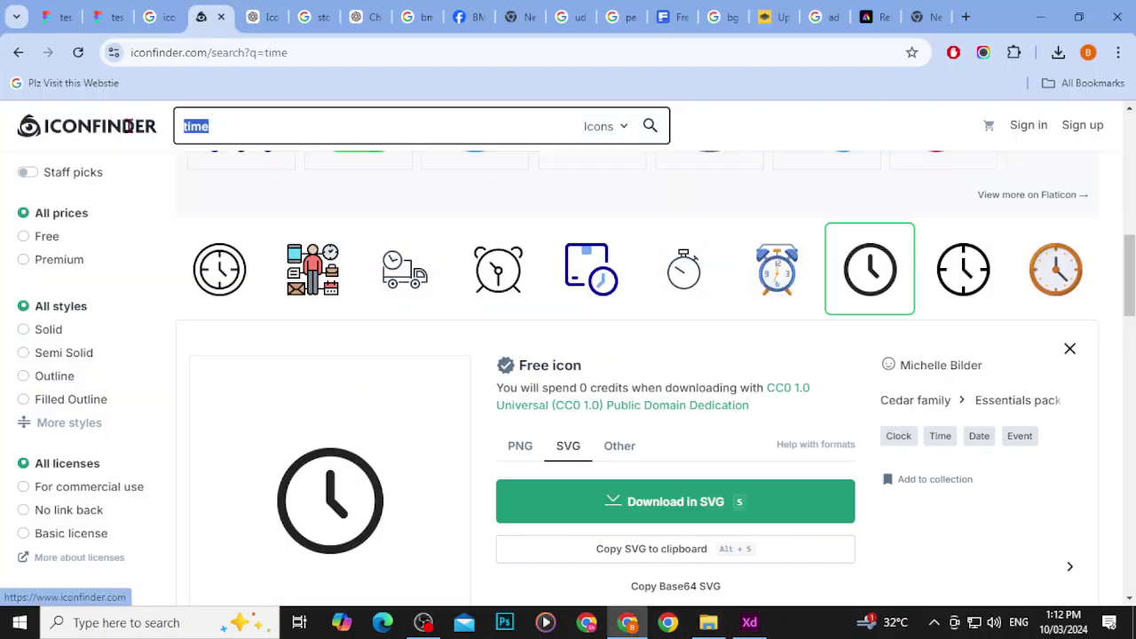
text(check)
key(Return)
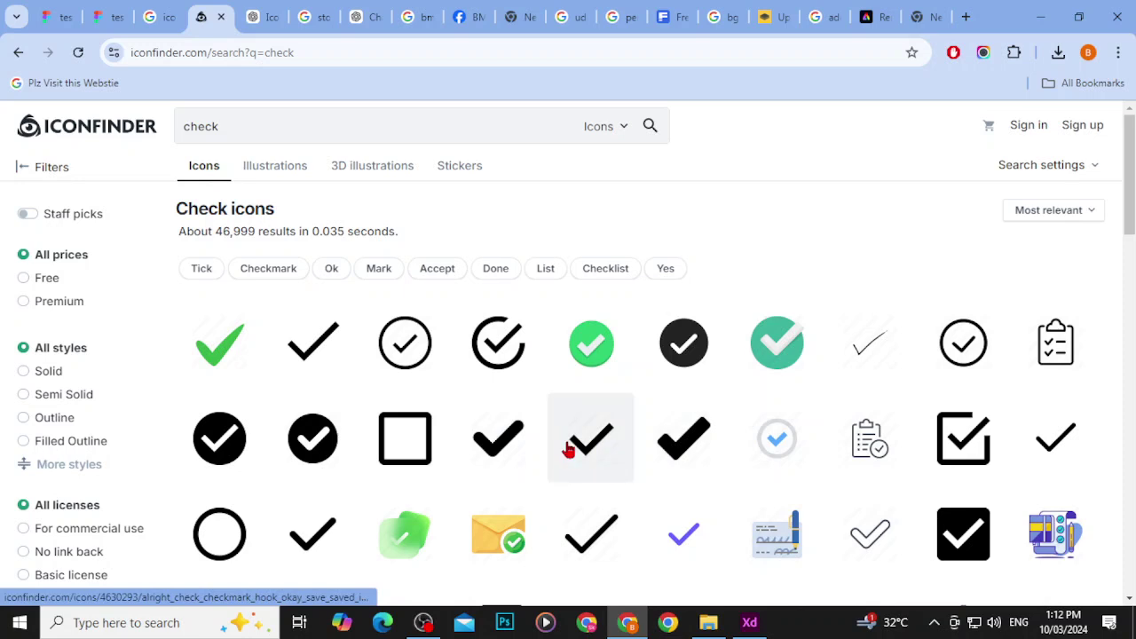
click(299, 372)
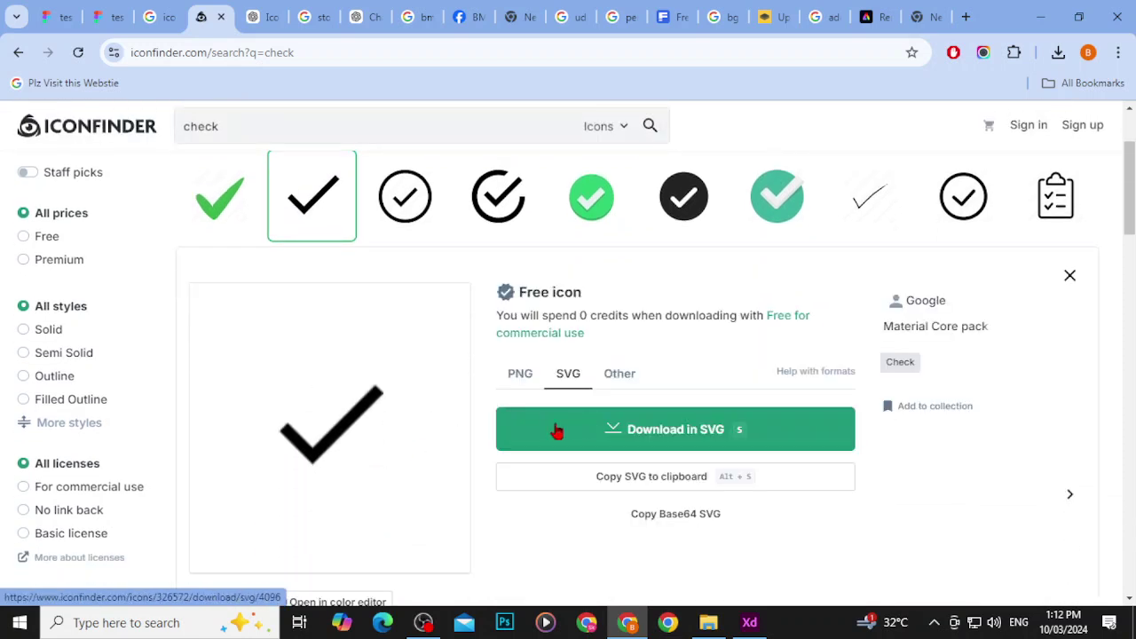
click(621, 478)
Step: Back in Adobe XD, paste the checkmark and move it onto the white circle beside the clock icon
key(alt+Tab)
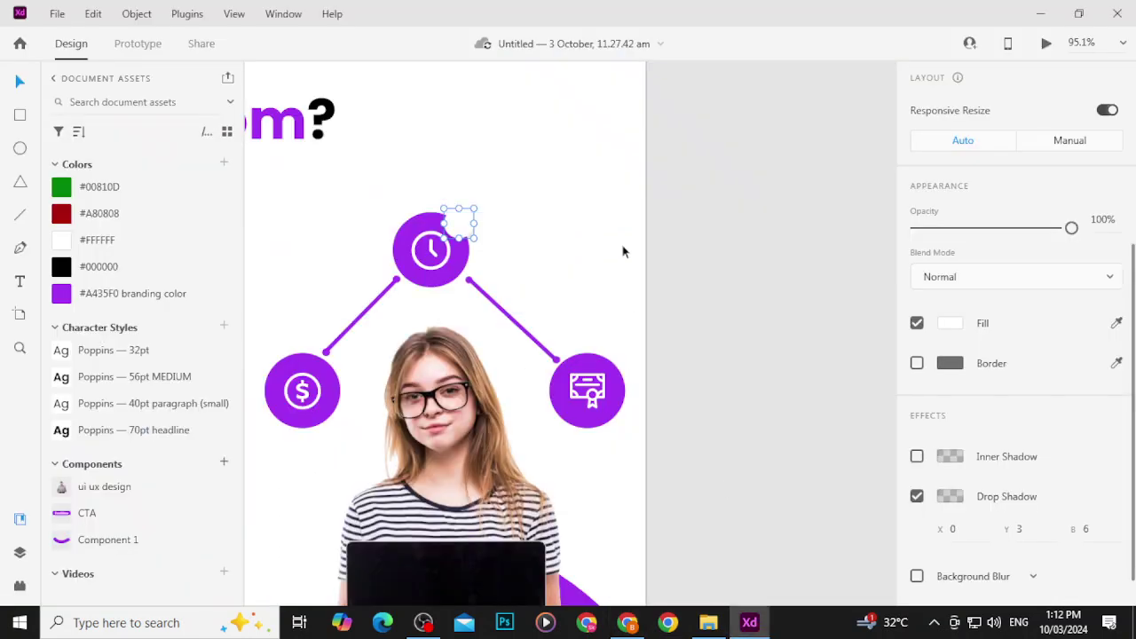
click(555, 139)
key(ctrl+v)
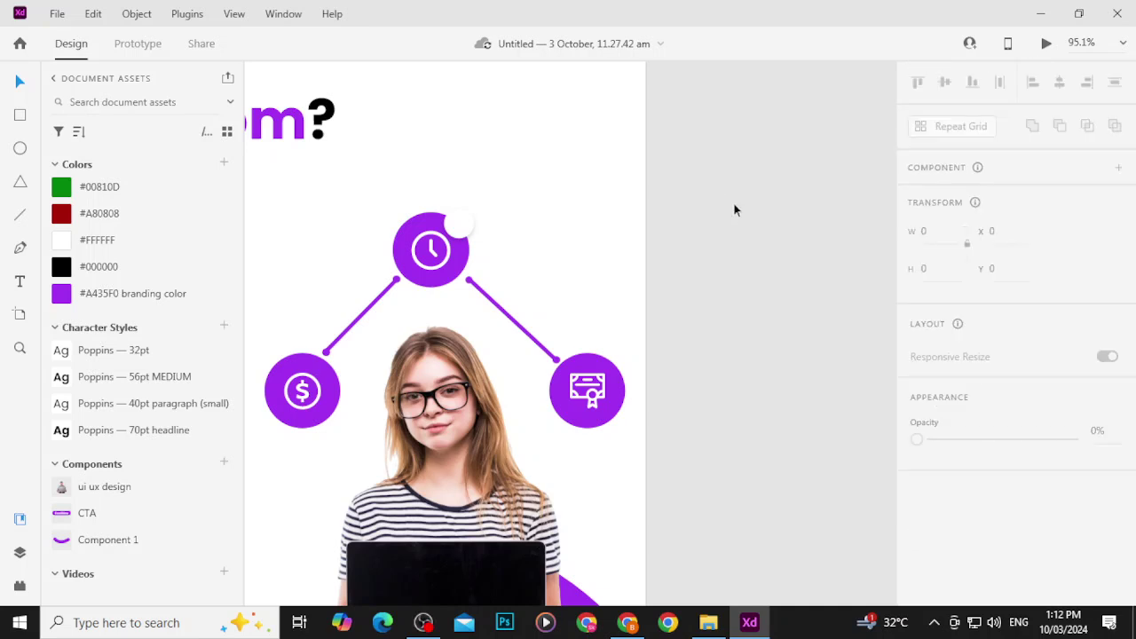
click(598, 262)
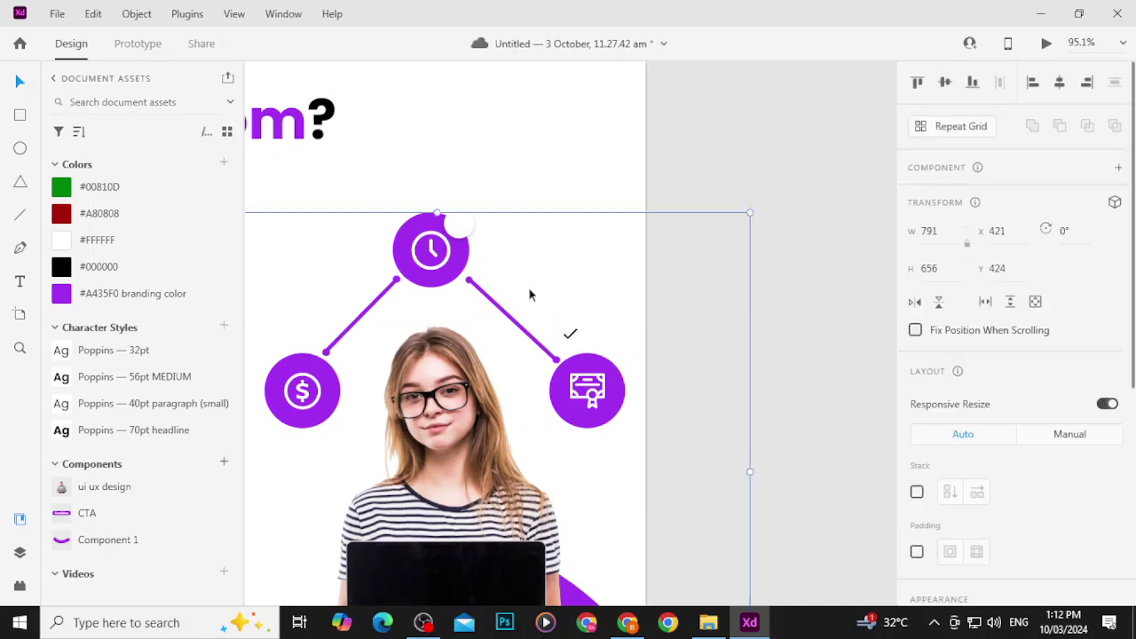
mouse_move(530, 294)
mouse_down()
mouse_move(421, 193)
mouse_move(530, 294)
mouse_up()
click(570, 337)
drag(570, 337, 495, 240)
Step: Fill the checkmark on the white circle with the green document colour #00810D
scroll(452, 224, up, 5)
scroll(474, 248, up, 5)
scroll(1105, 490, down, 3)
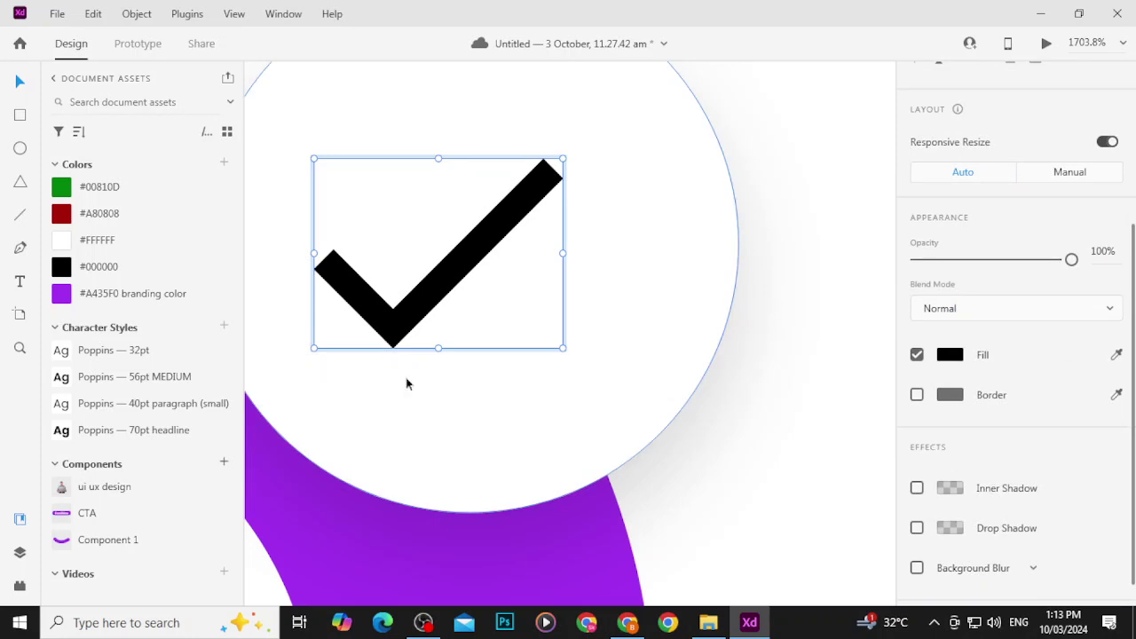
click(149, 188)
click(820, 196)
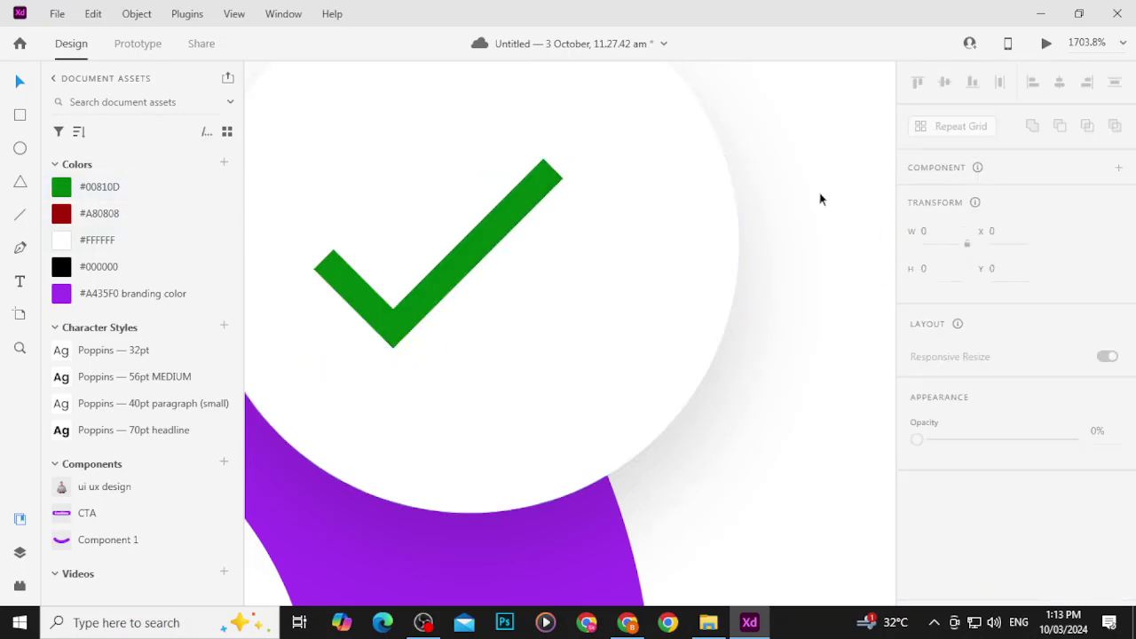
Step: Centre the green checkmark horizontally and vertically with the white circle behind it
scroll(819, 197, down, 10)
click(784, 204)
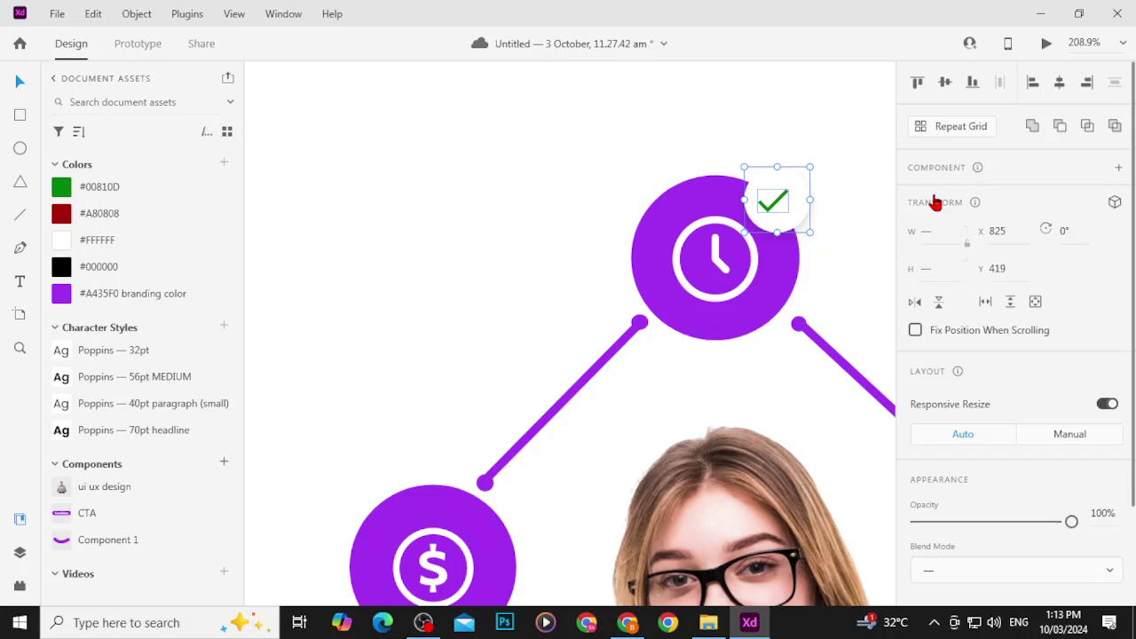
click(1056, 87)
click(946, 85)
click(458, 240)
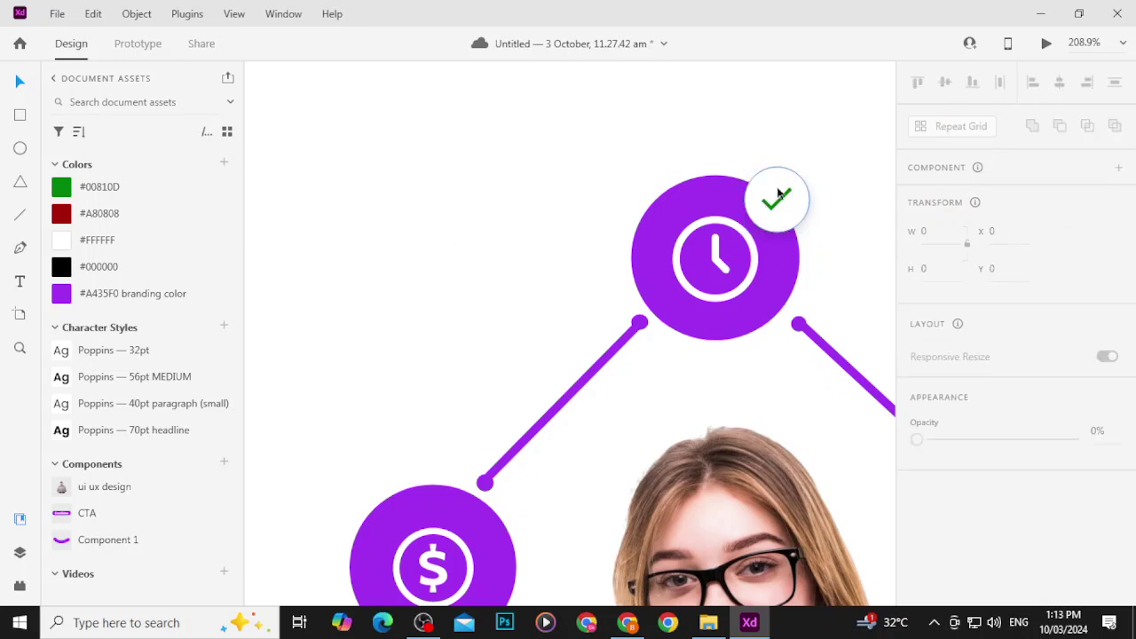
Step: Enlarge the green checkmark to about 21 × 16 and realign it to the centre of the white circle
scroll(797, 221, up, 8)
click(797, 220)
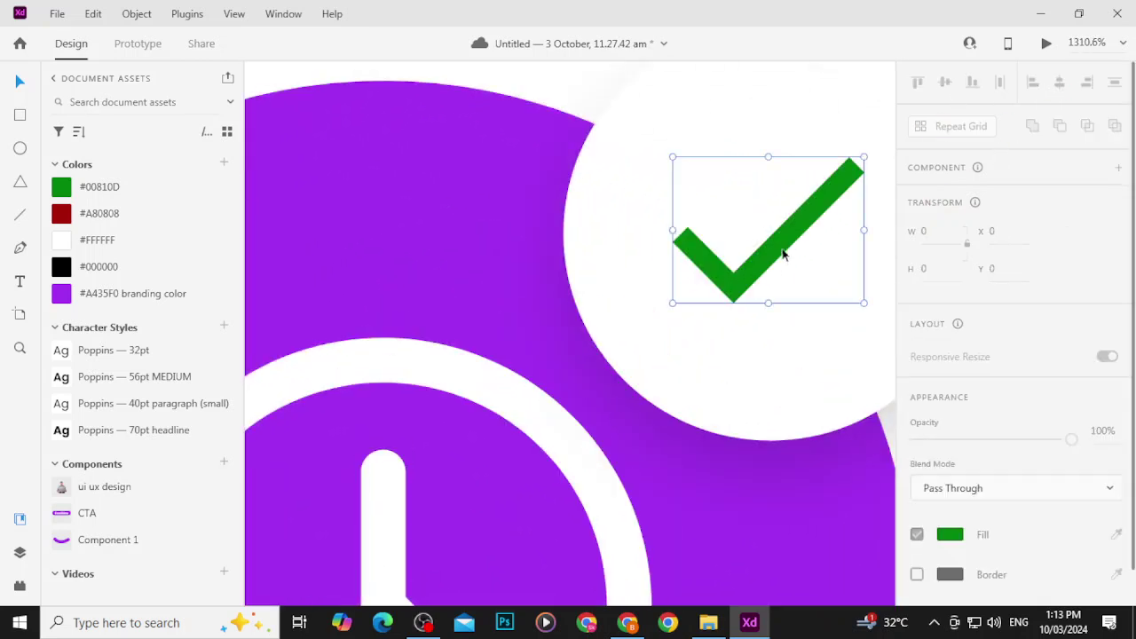
drag(760, 315, 501, 371)
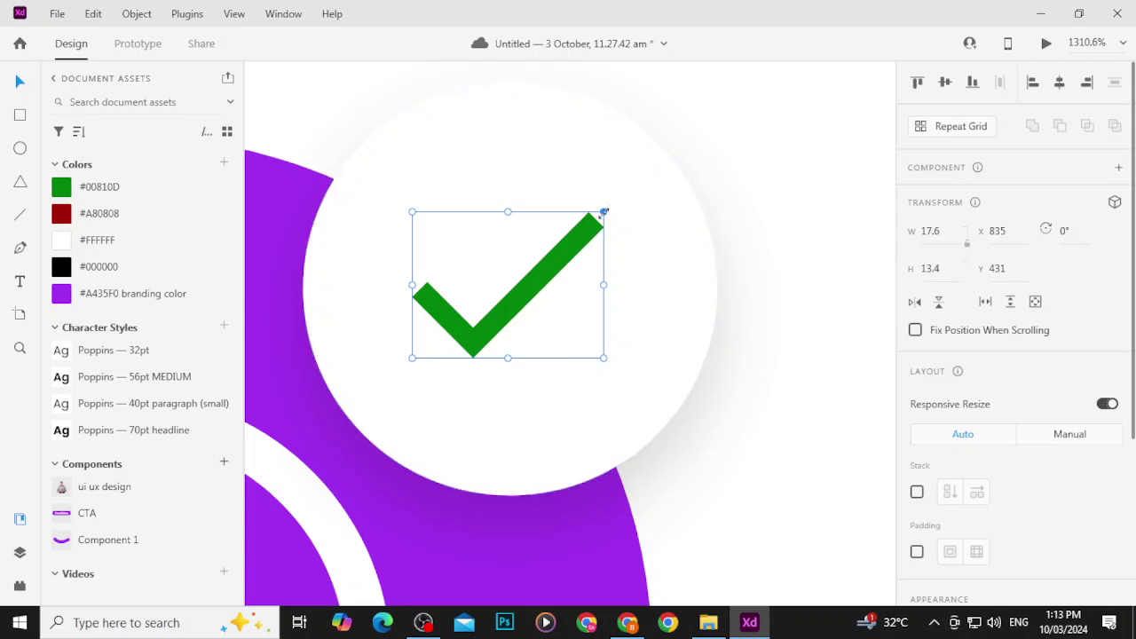
drag(603, 213, 624, 193)
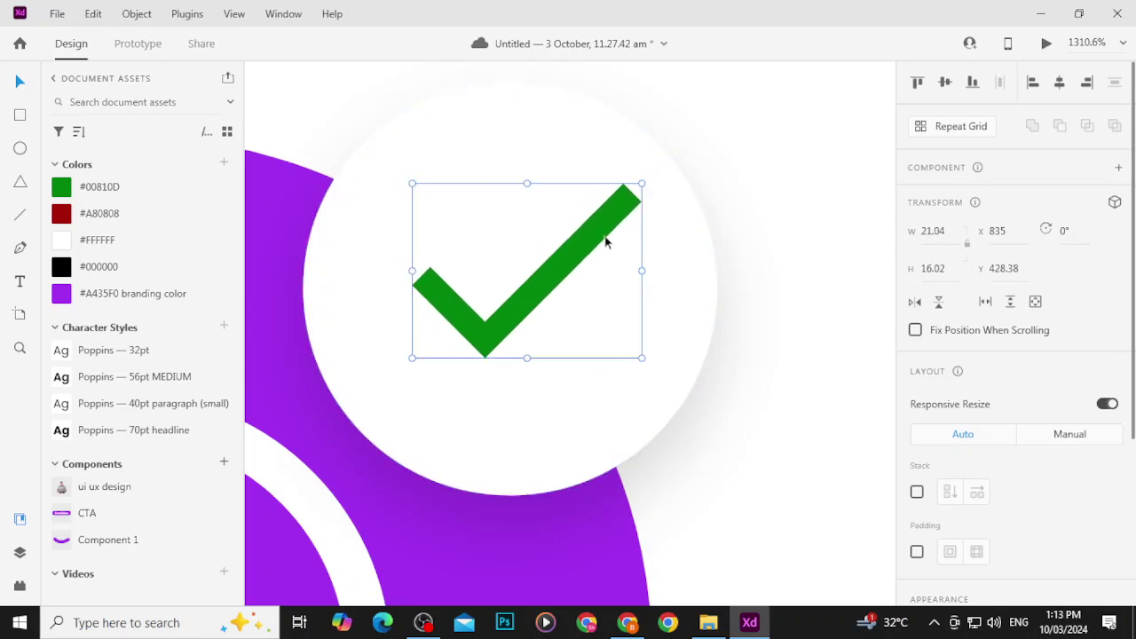
shift+click(649, 314)
click(945, 84)
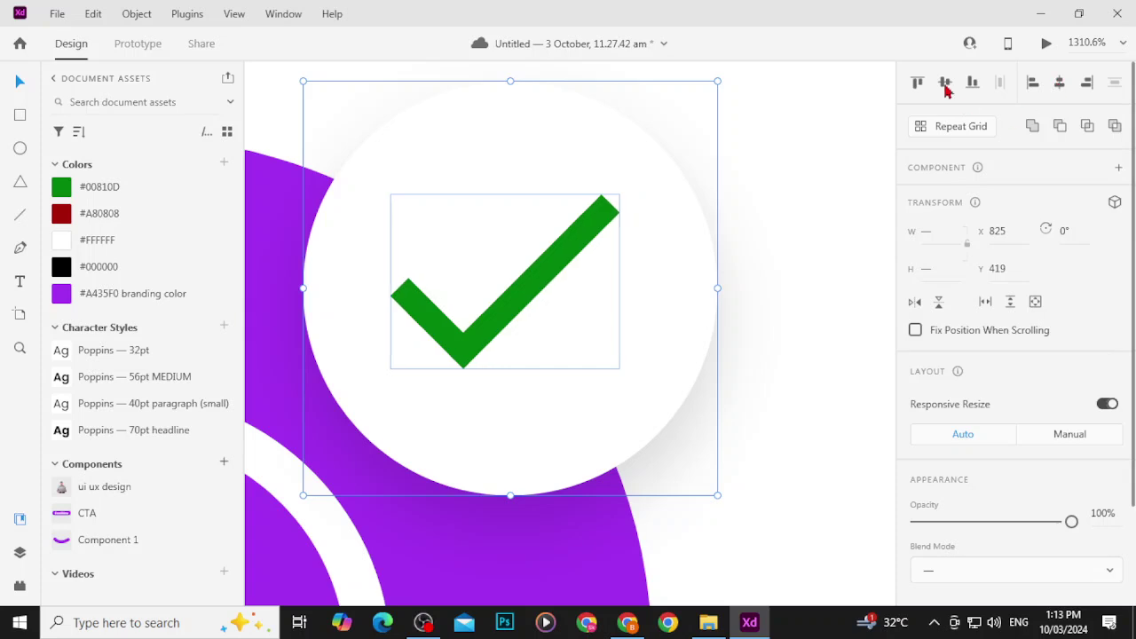
click(776, 179)
Step: Copy the white check badge onto the upper-right edges of the dollar and certificate circles
scroll(796, 185, down, 5)
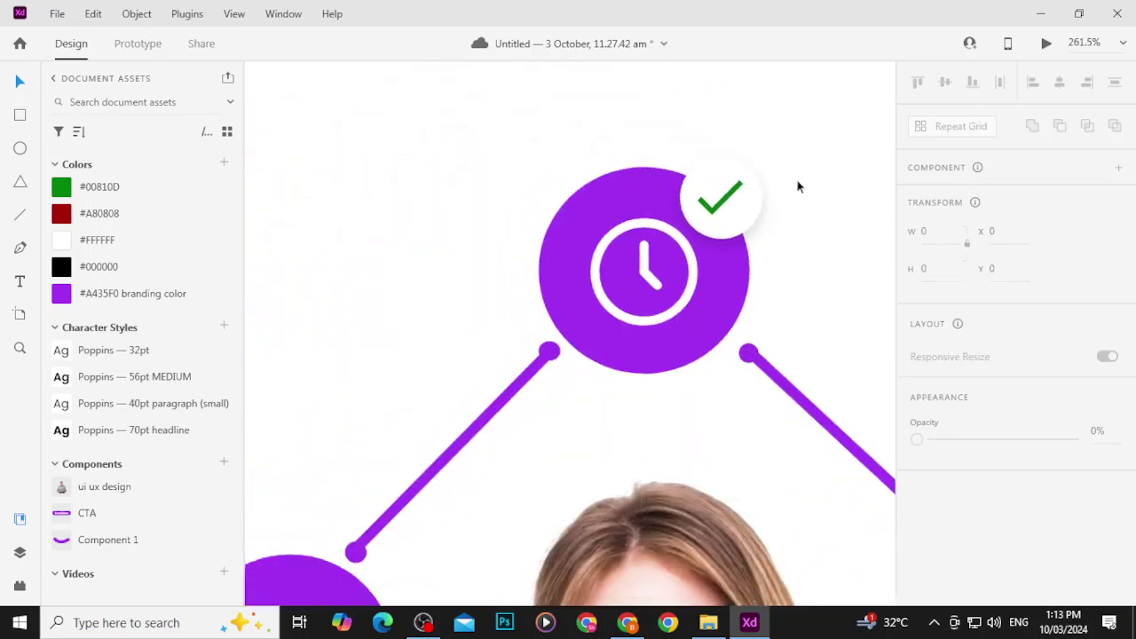
scroll(796, 186, down, 3)
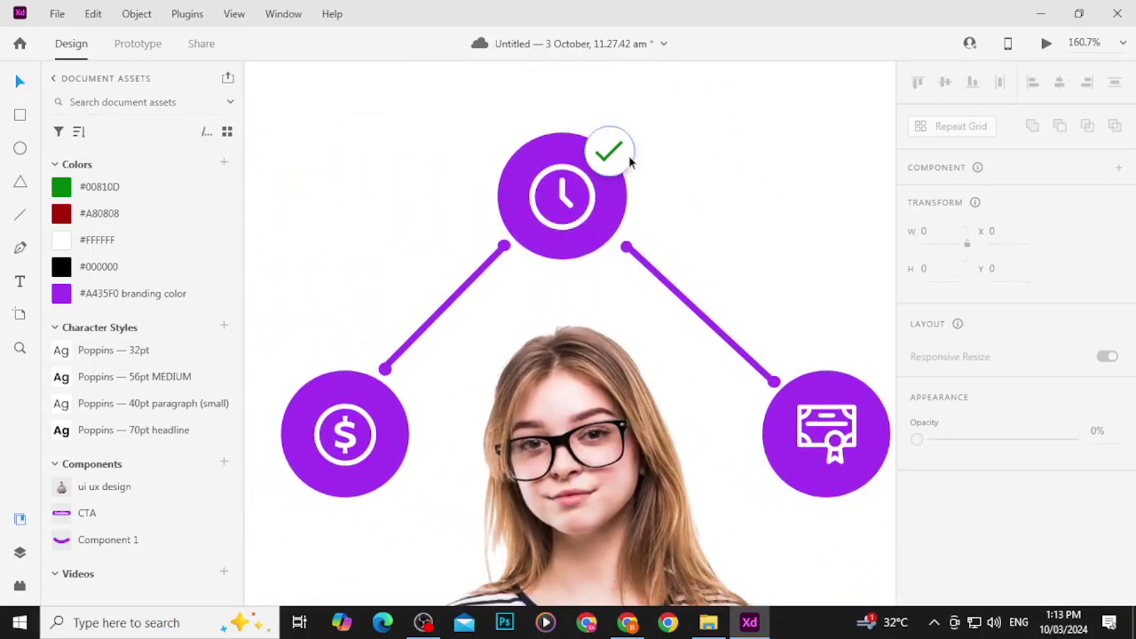
click(612, 158)
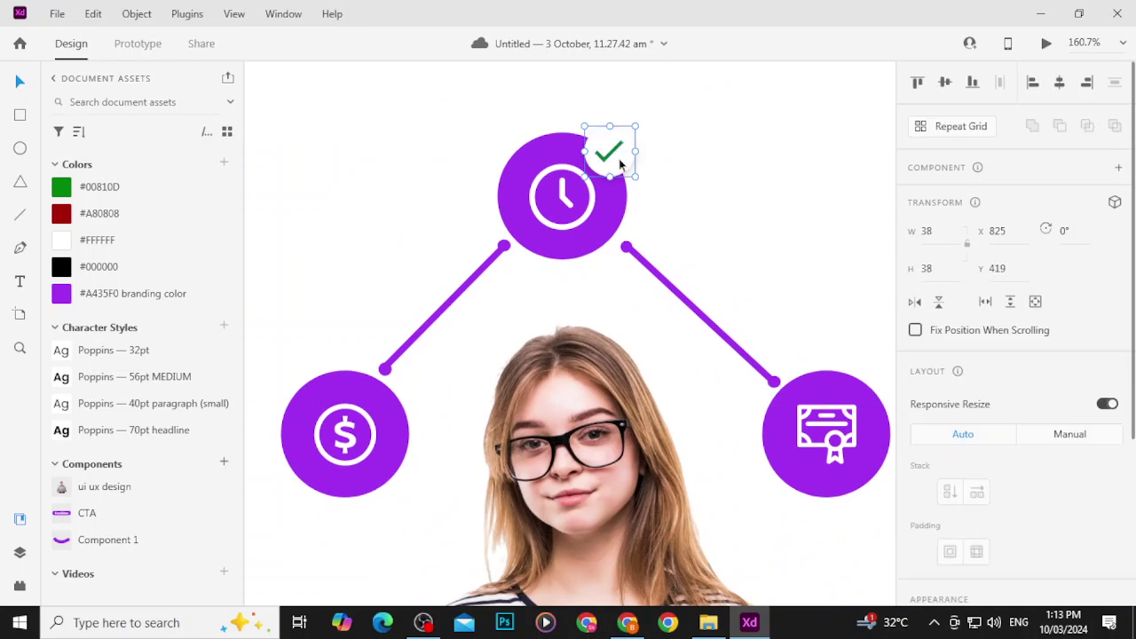
drag(612, 158, 864, 388)
key(ctrl+0)
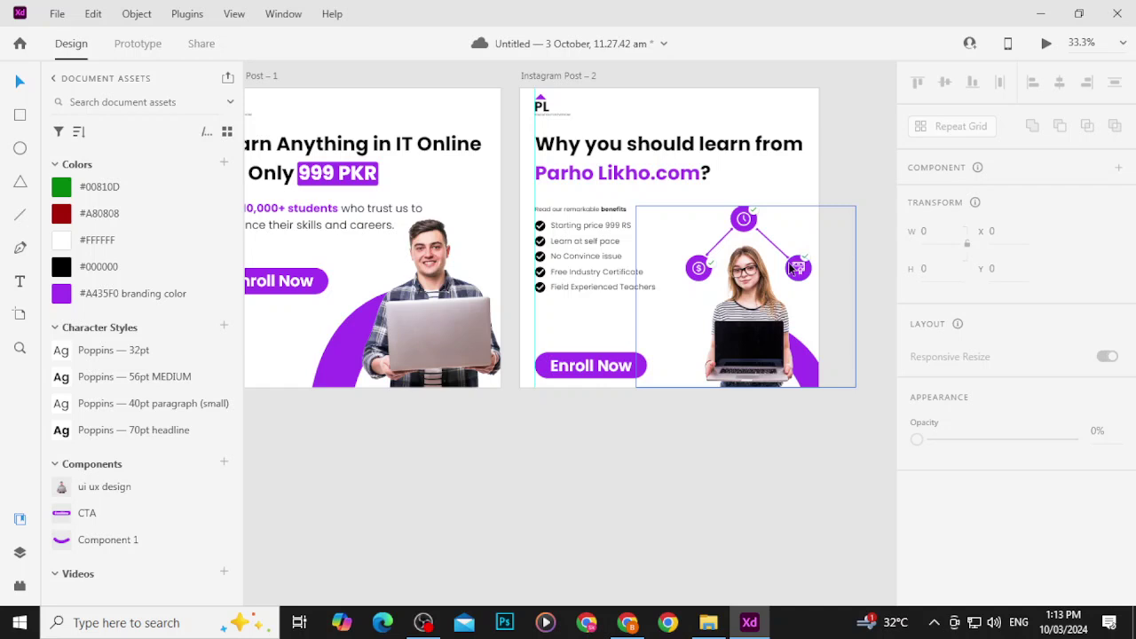
Step: Move the Enroll Now button on the Instagram Post – 2 artboard up to X 54, Y 855
scroll(793, 269, down, 5)
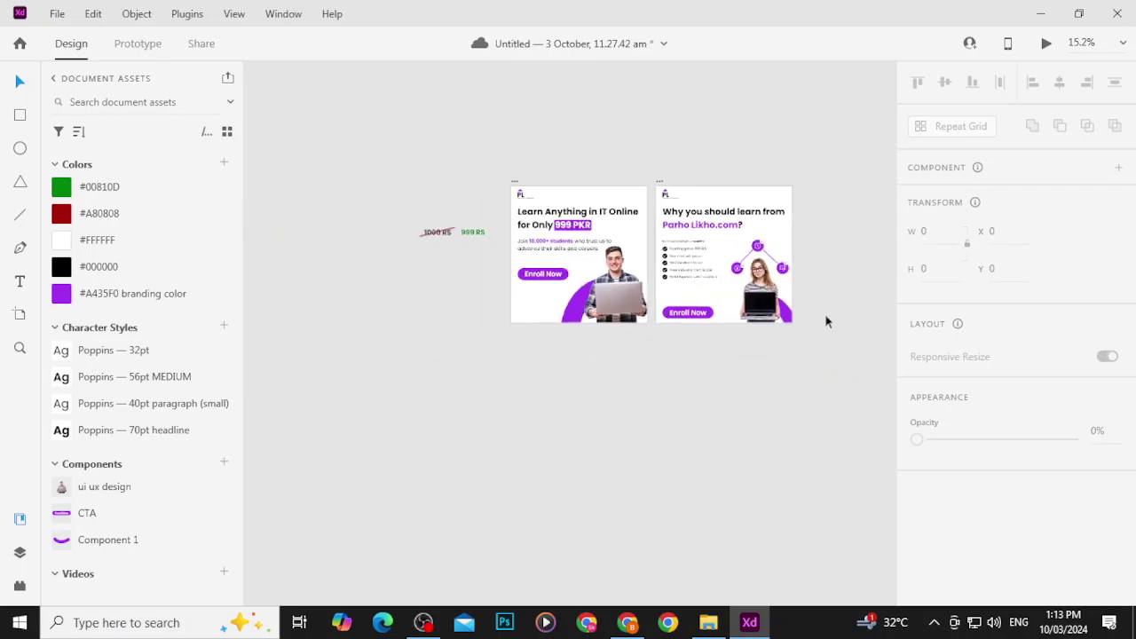
drag(847, 319, 762, 372)
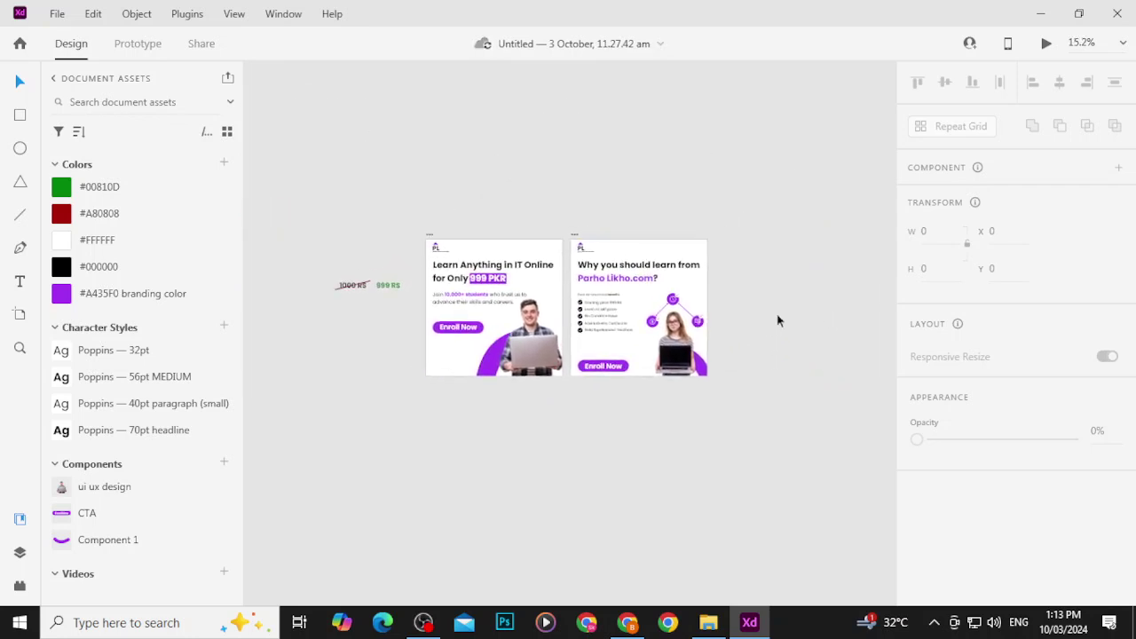
drag(778, 320, 734, 327)
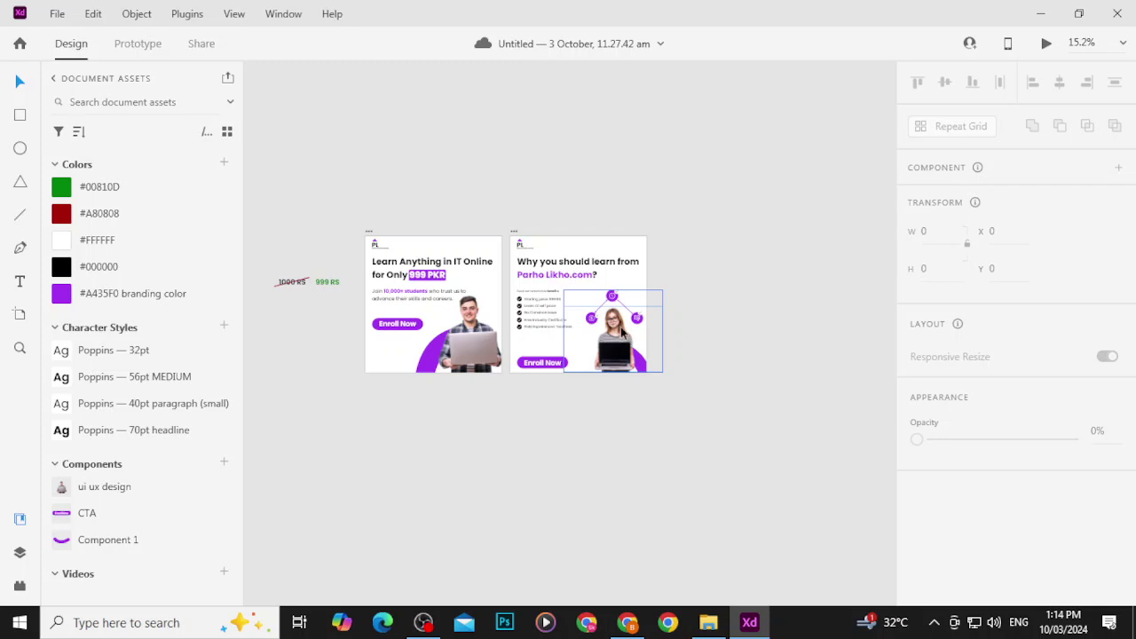
click(514, 232)
scroll(545, 406, up, 5)
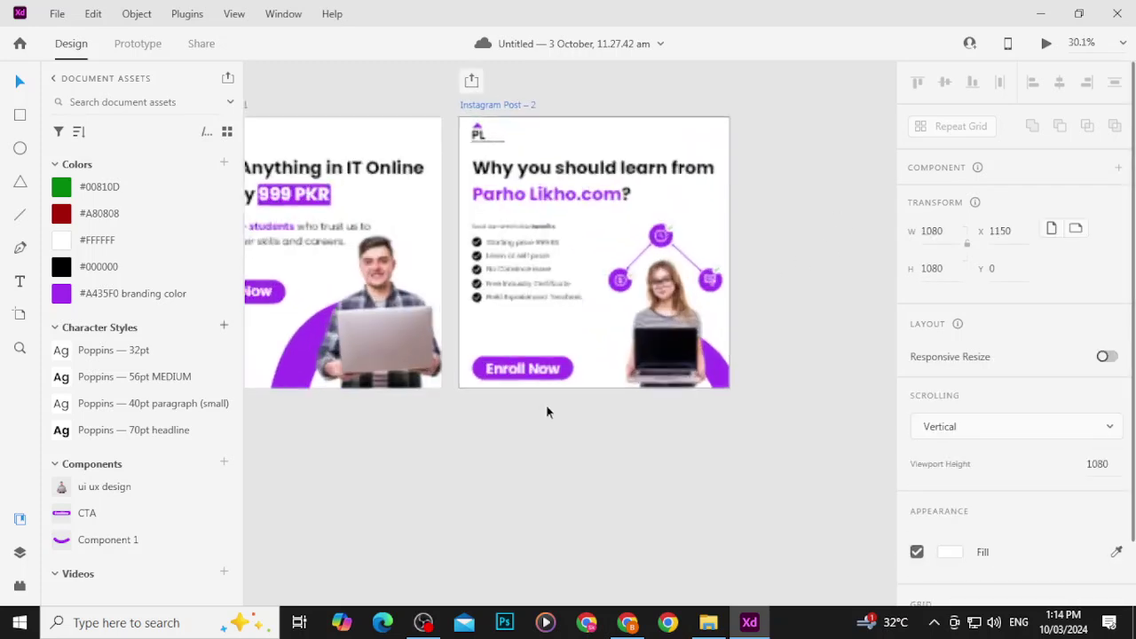
drag(494, 364, 510, 339)
drag(583, 144, 583, 233)
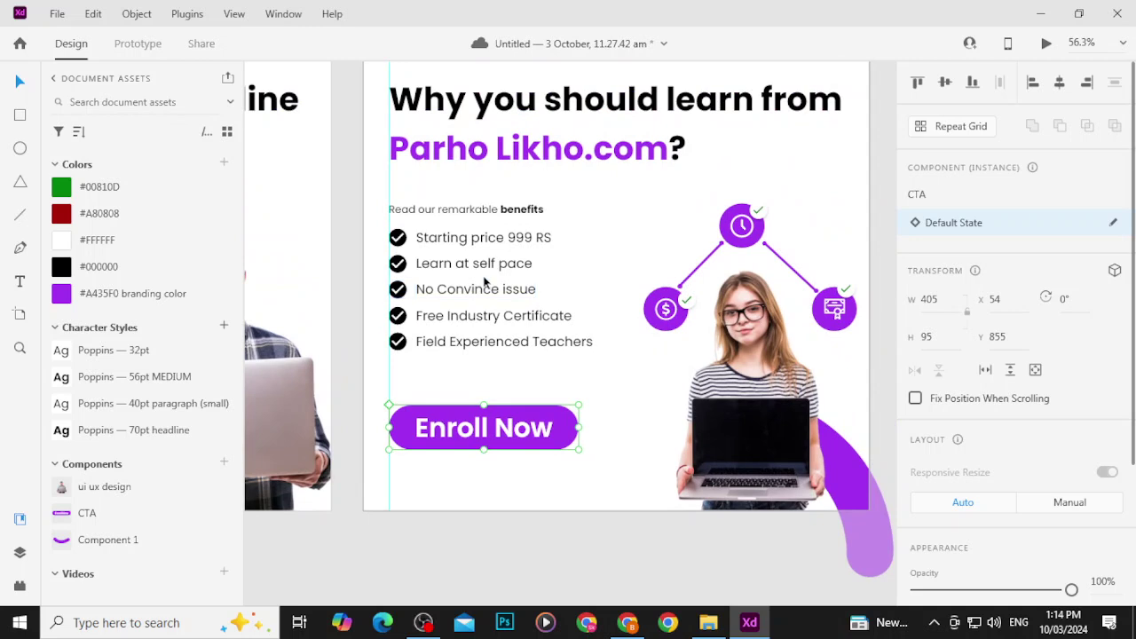
Step: Ungroup the five benefit rows and fill their check icons with the branding colour #A435F0
click(400, 246)
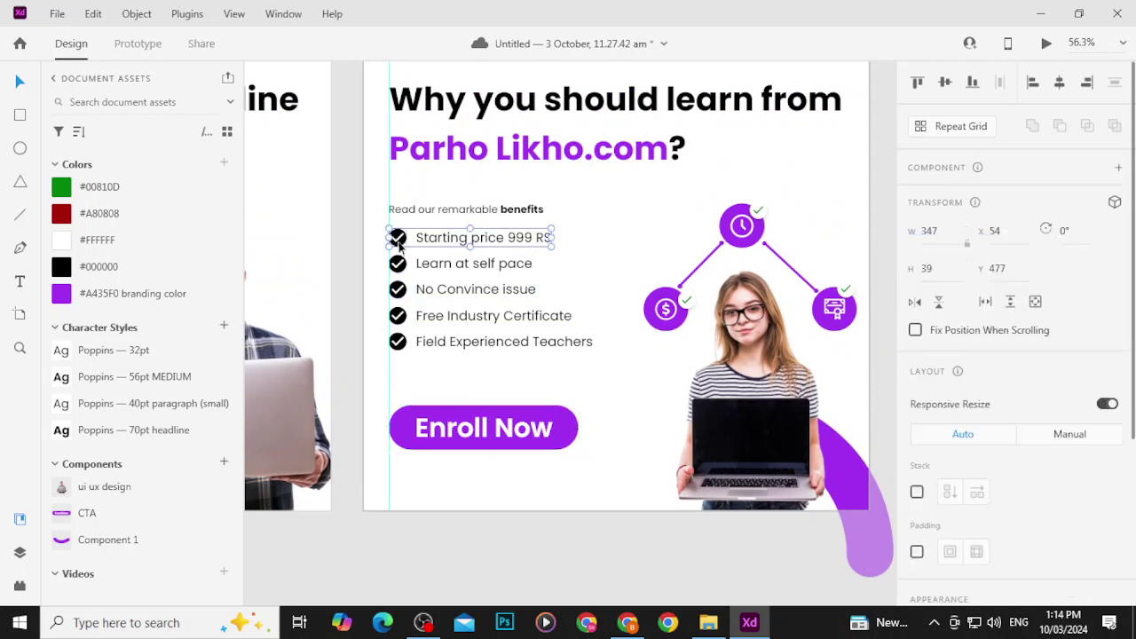
click(426, 268)
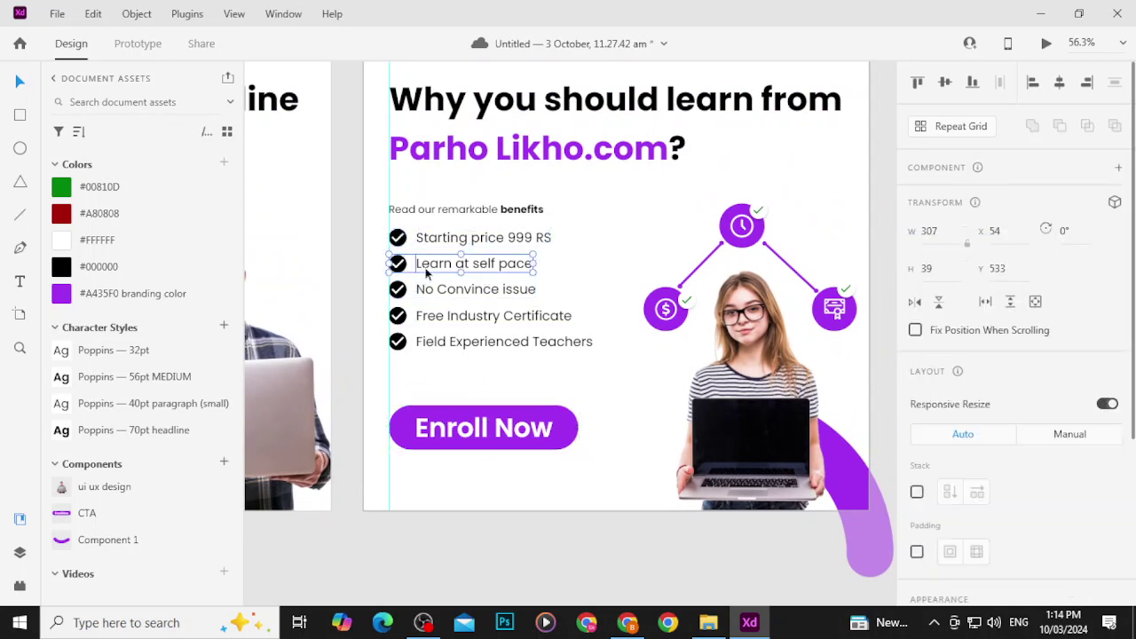
click(432, 297)
click(434, 320)
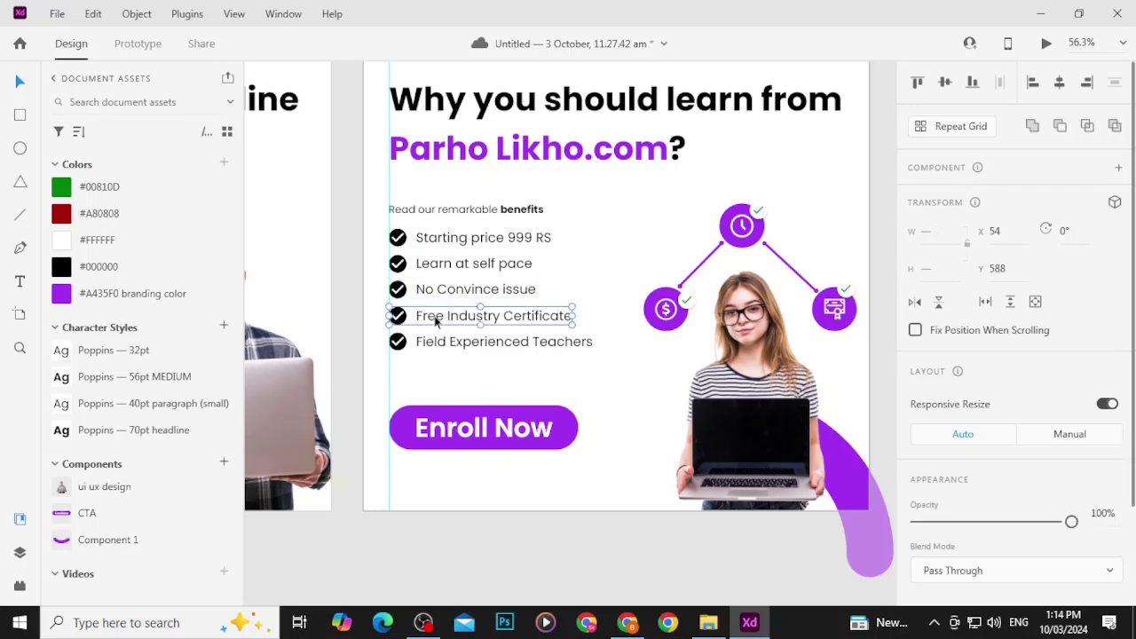
click(435, 341)
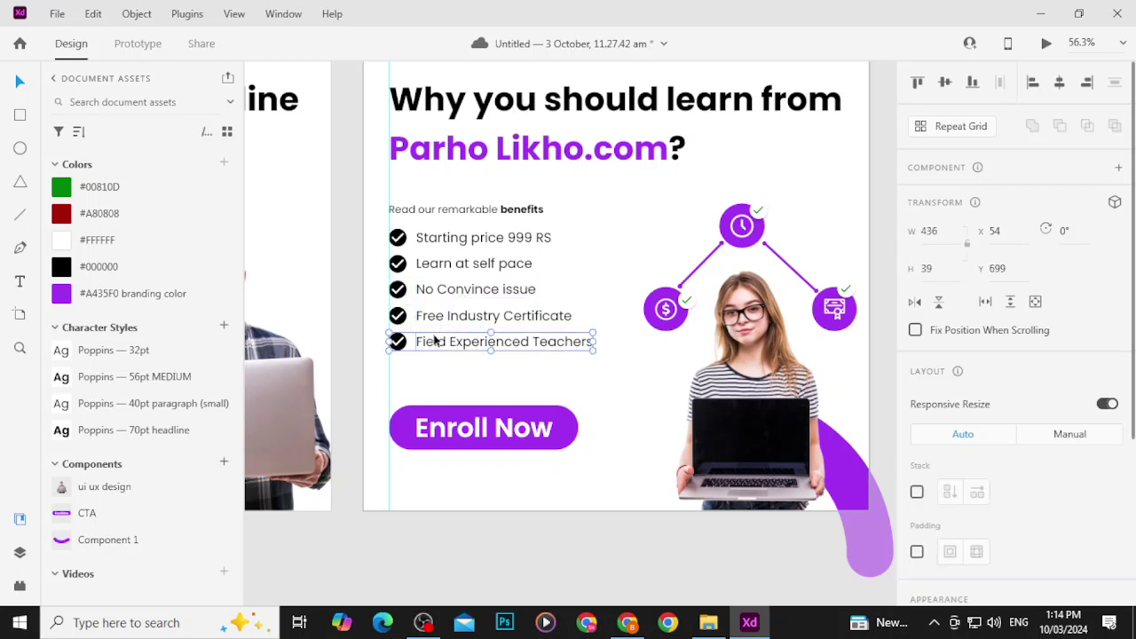
click(427, 395)
drag(379, 230, 410, 355)
click(151, 300)
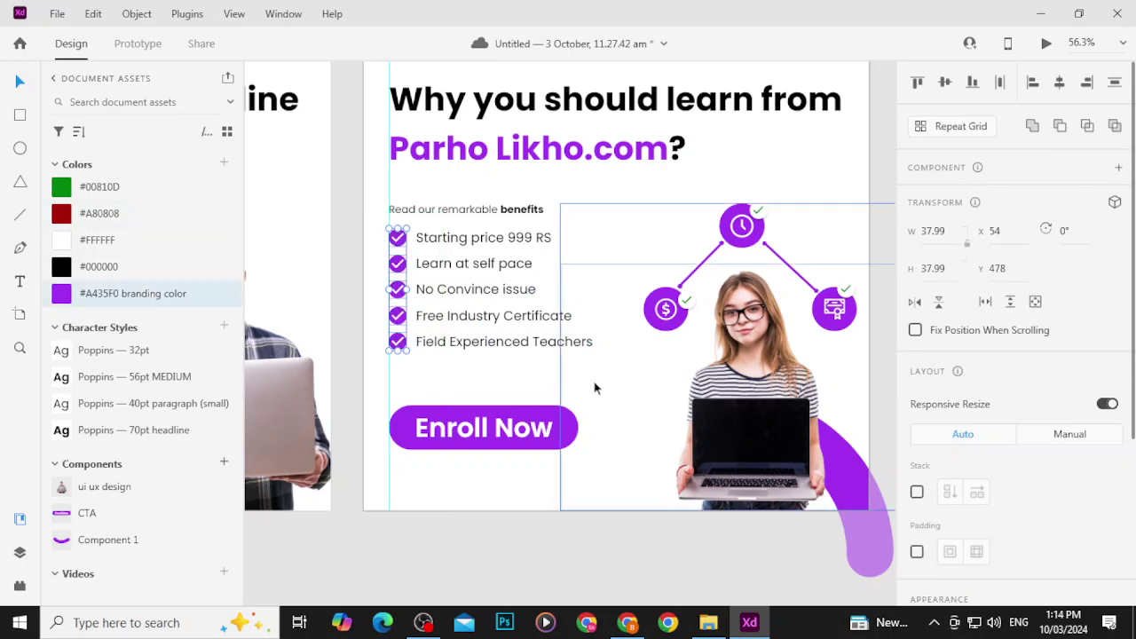
click(523, 381)
Step: Duplicate the Instagram Post – 2 artboard to create a third post beside it
scroll(522, 263, up, 3)
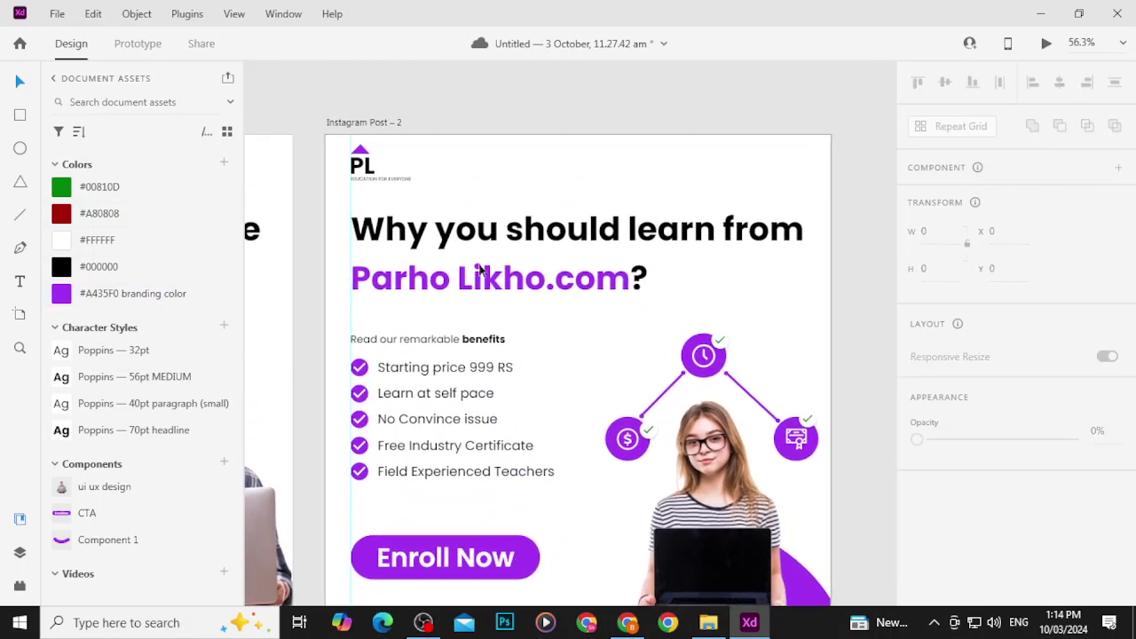
click(373, 123)
scroll(391, 151, down, 5)
key(ctrl+d)
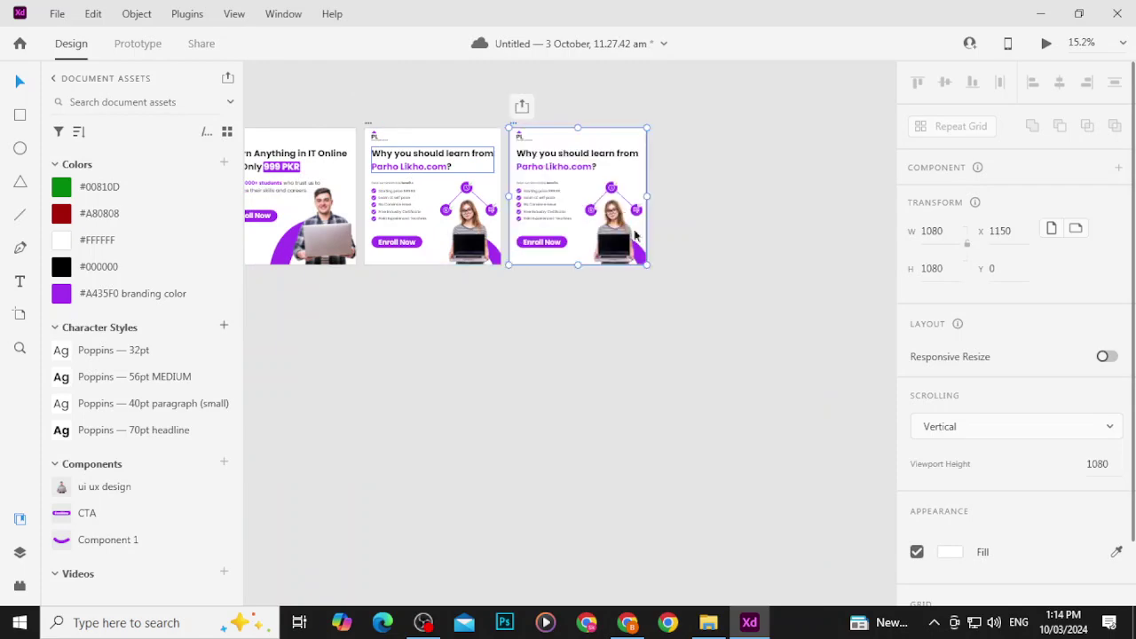
scroll(553, 188, up, 10)
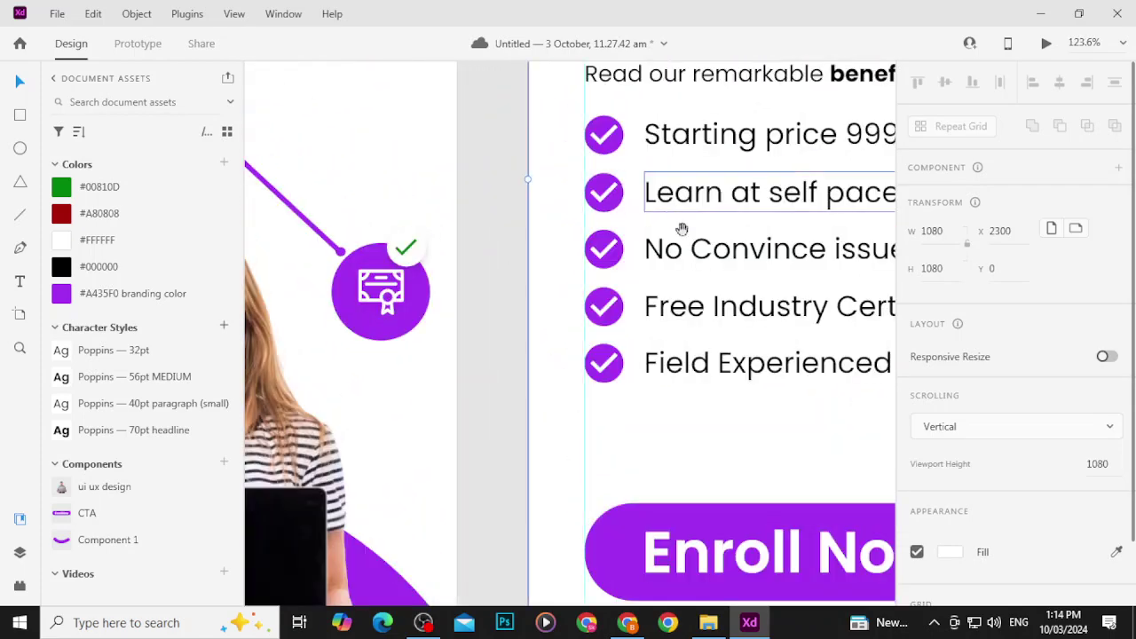
scroll(682, 229, right, 5)
scroll(787, 218, right, 3)
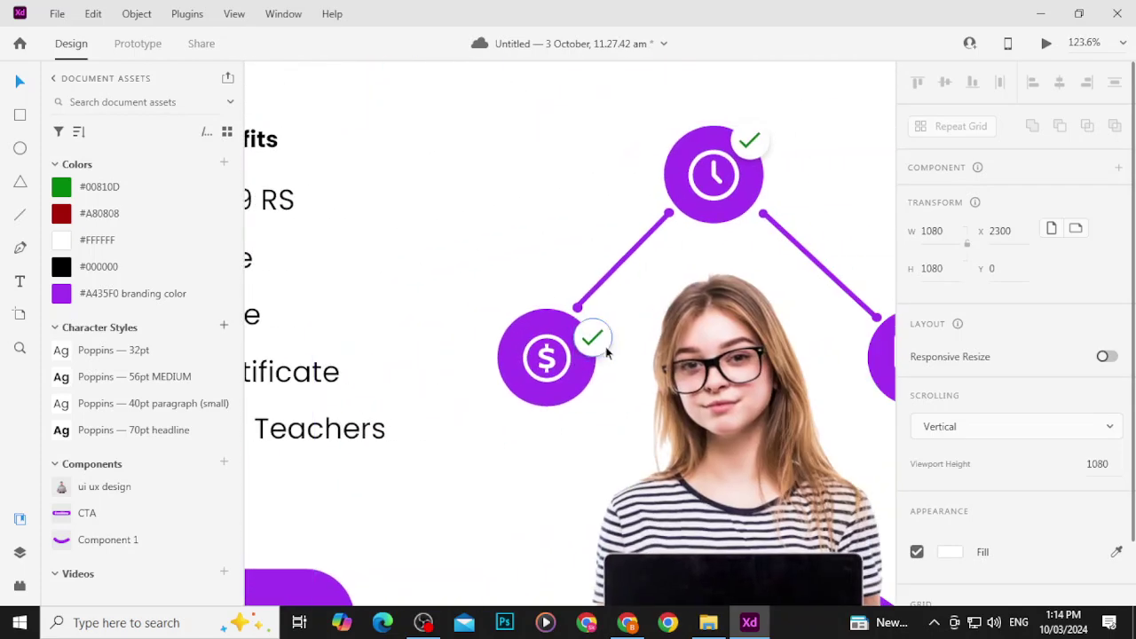
Step: Delete the check badges from the dollar and clock circles on the duplicated post
click(606, 352)
key(Delete)
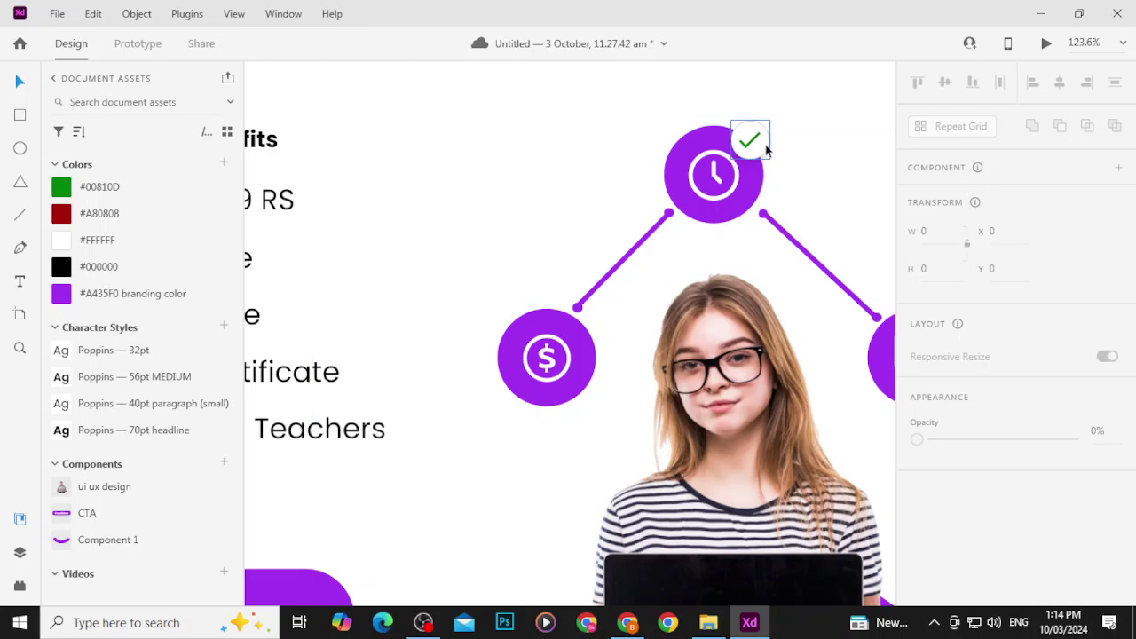
click(767, 151)
key(Delete)
scroll(772, 352, right, 3)
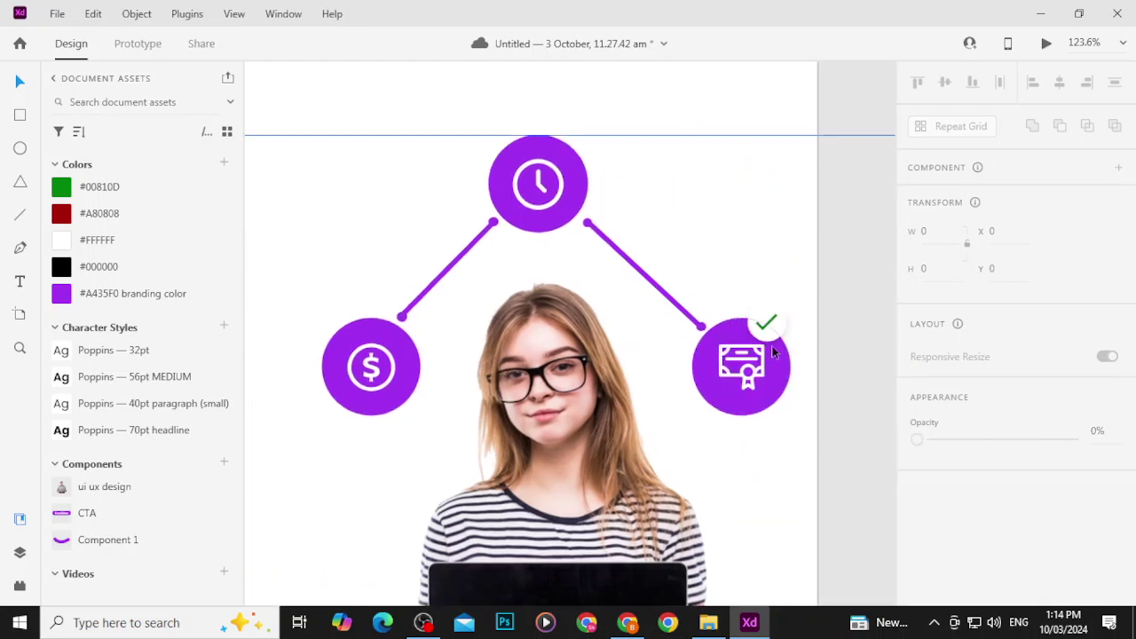
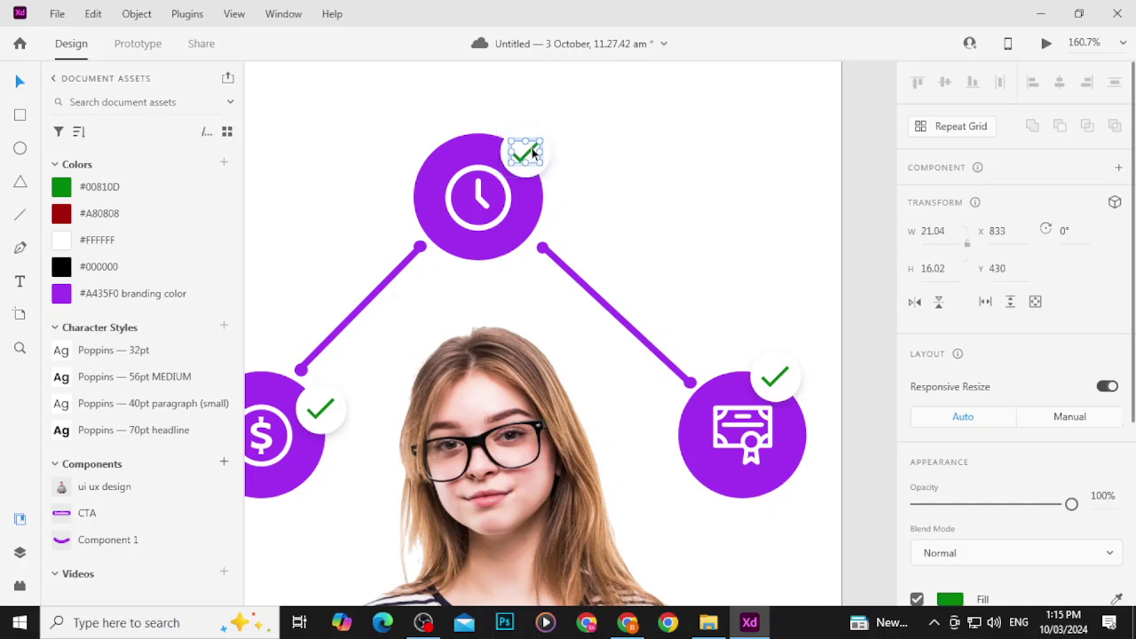
Step: Fill the check marks in the clock, certificate and dollar badges with the branding colour #A435F0
click(121, 294)
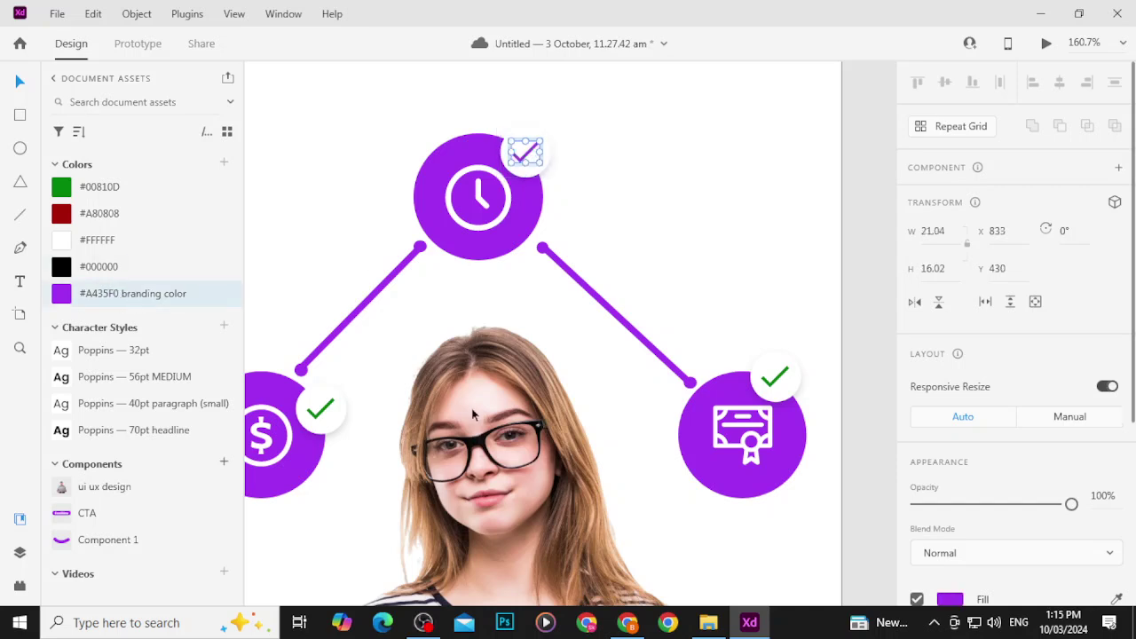
double_click(778, 379)
click(190, 302)
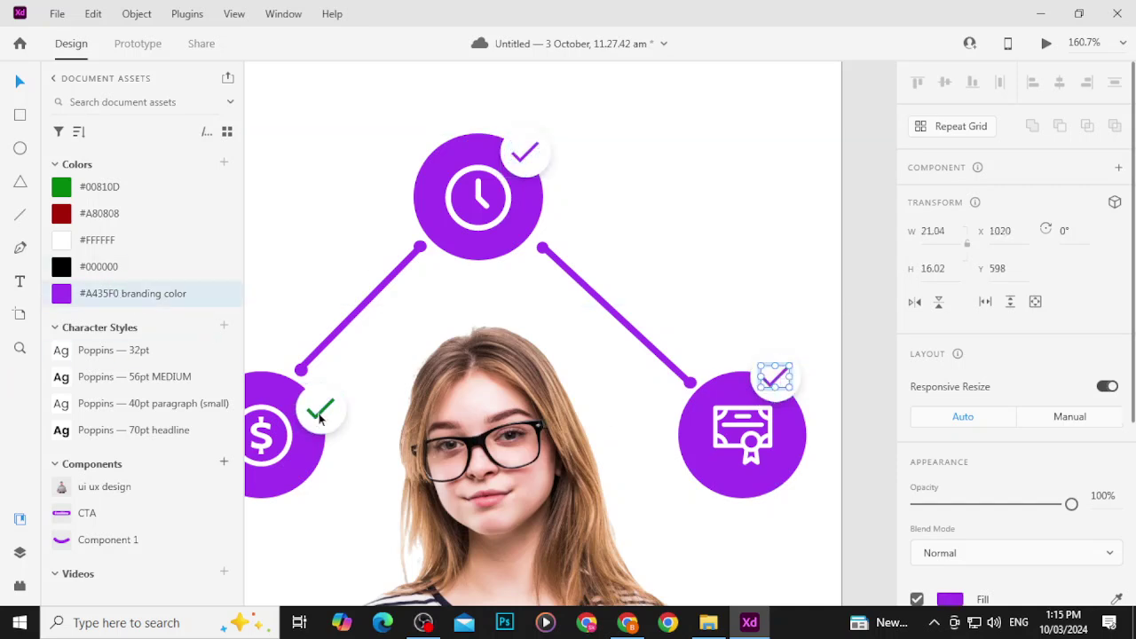
double_click(321, 411)
click(152, 297)
scroll(434, 351, down, 5)
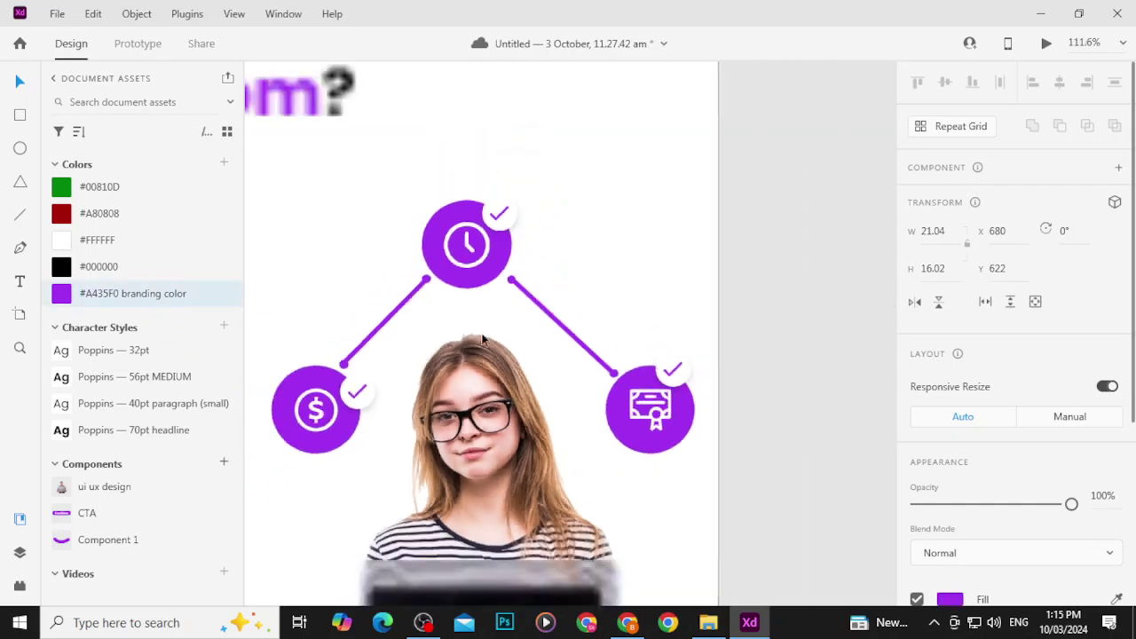
Step: Duplicate the Instagram Post – 5 artboard beside the original
scroll(423, 223, left, 2)
click(347, 182)
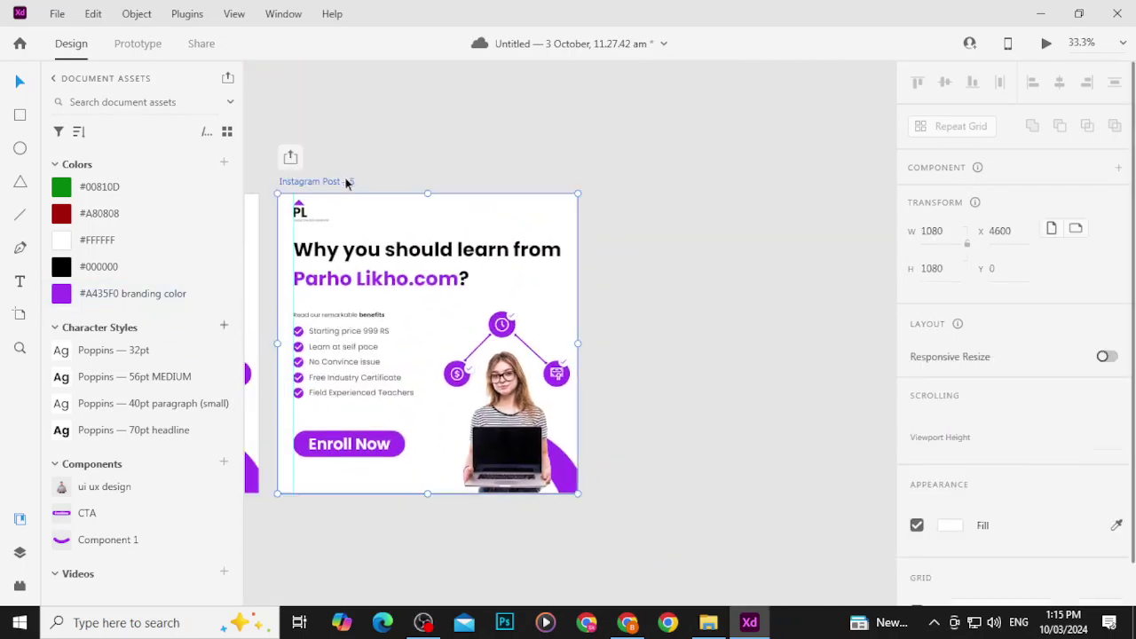
key(ctrl+d)
scroll(533, 311, right, 3)
scroll(604, 249, up, 8)
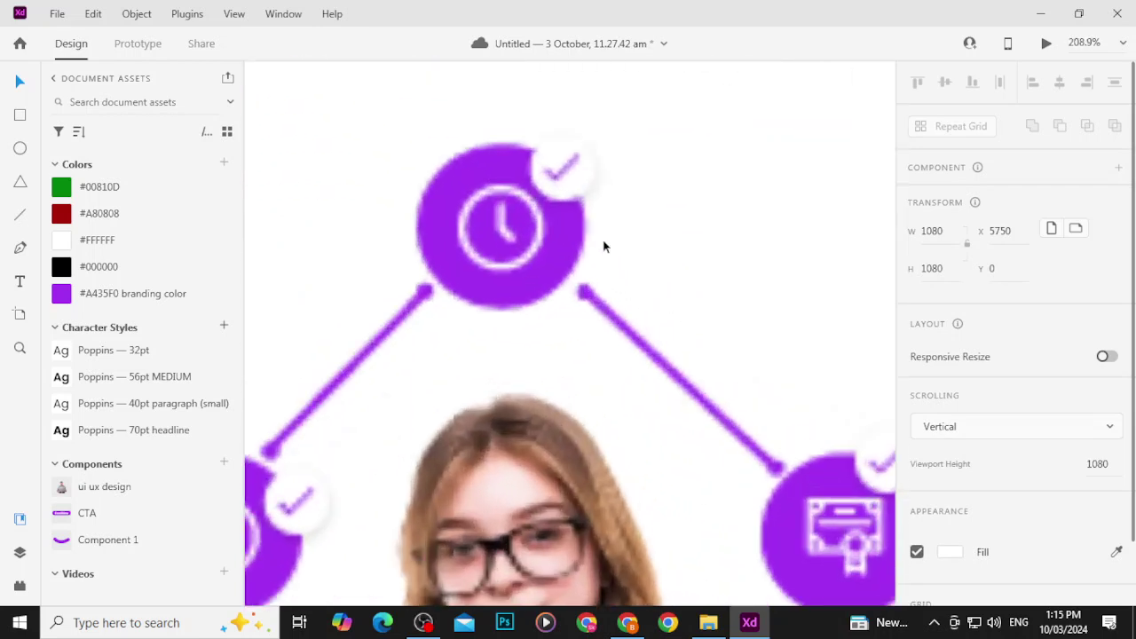
Step: Try a white #FFFFFF check mark on a branding-colour #A435F0 circle for the clock's badge
double_click(565, 169)
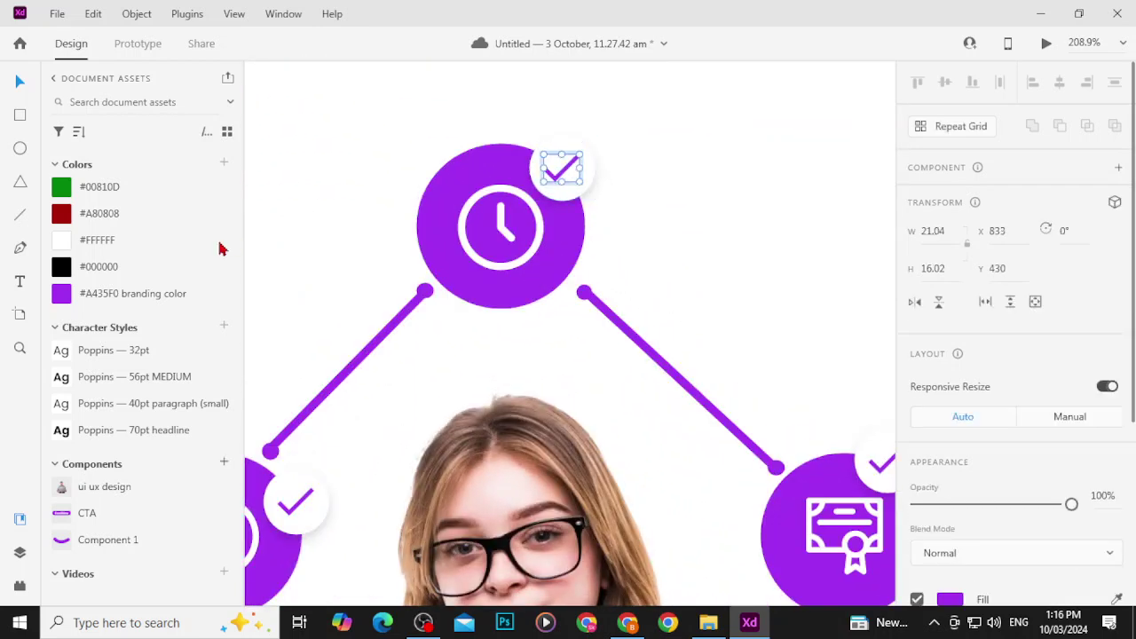
click(157, 240)
key(Escape)
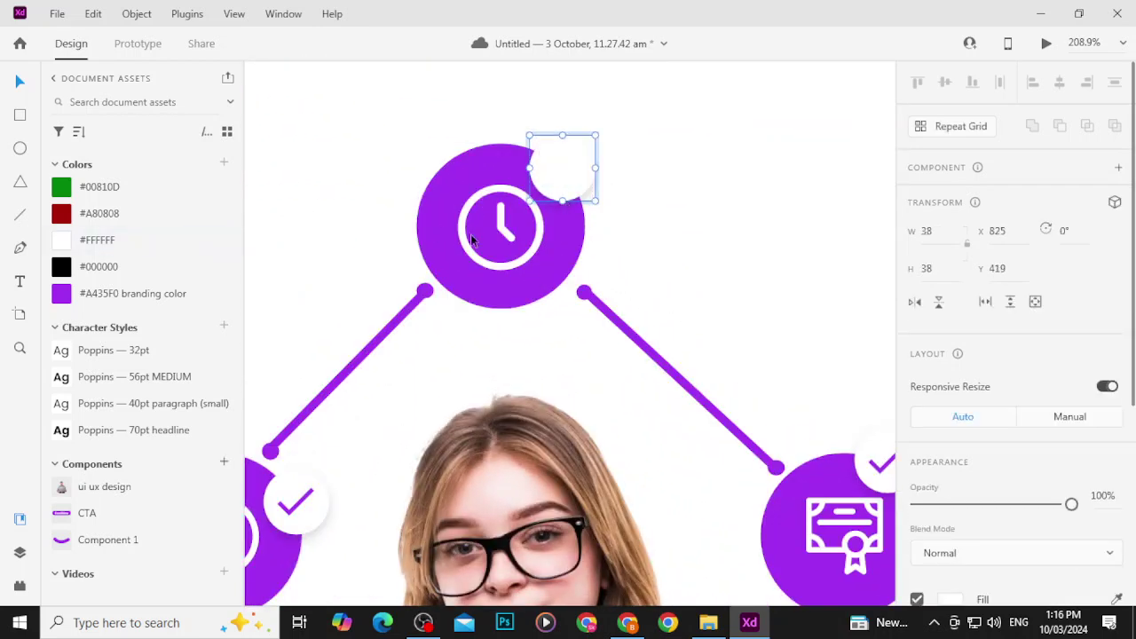
click(107, 294)
click(741, 207)
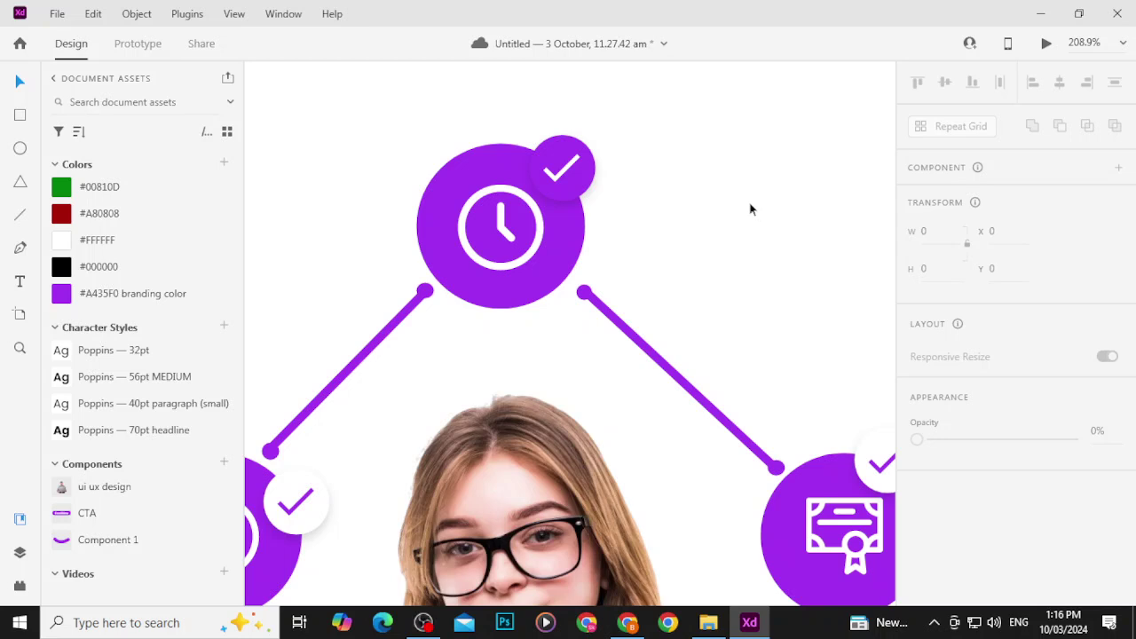
Step: Undo the recolouring of the clock badge's check mark and circle
key(ctrl+z)
key(ctrl+z)
key(ctrl+z)
key(ctrl+z)
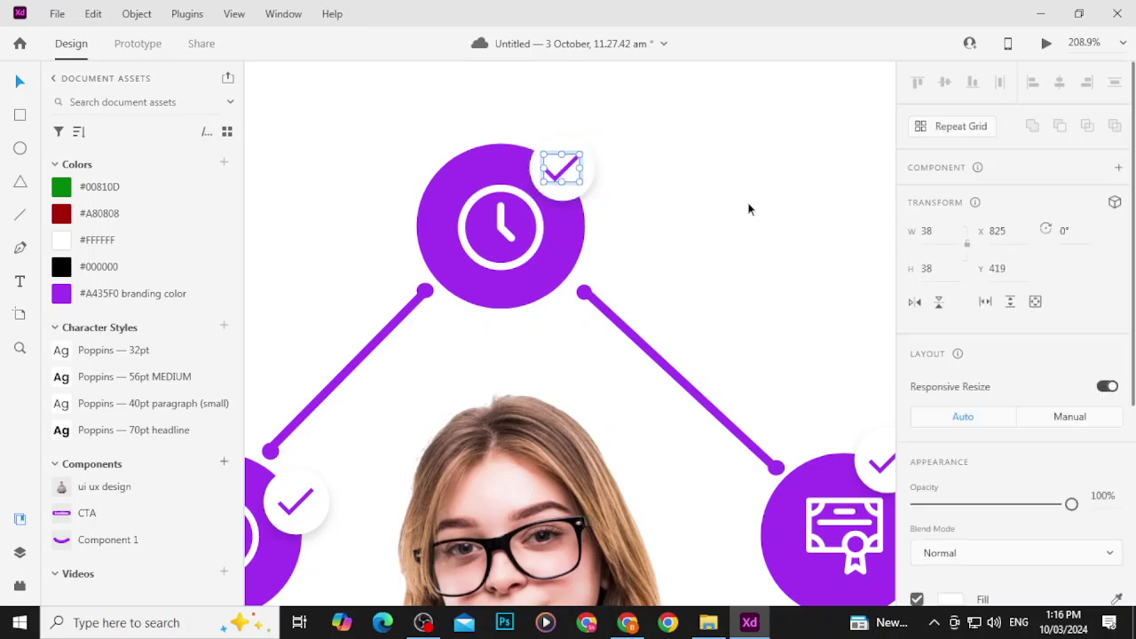
Step: Preview the Instagram Post – 5 artboard in a maximized window, then close the preview
scroll(744, 203, down, 1)
scroll(745, 203, down, 10)
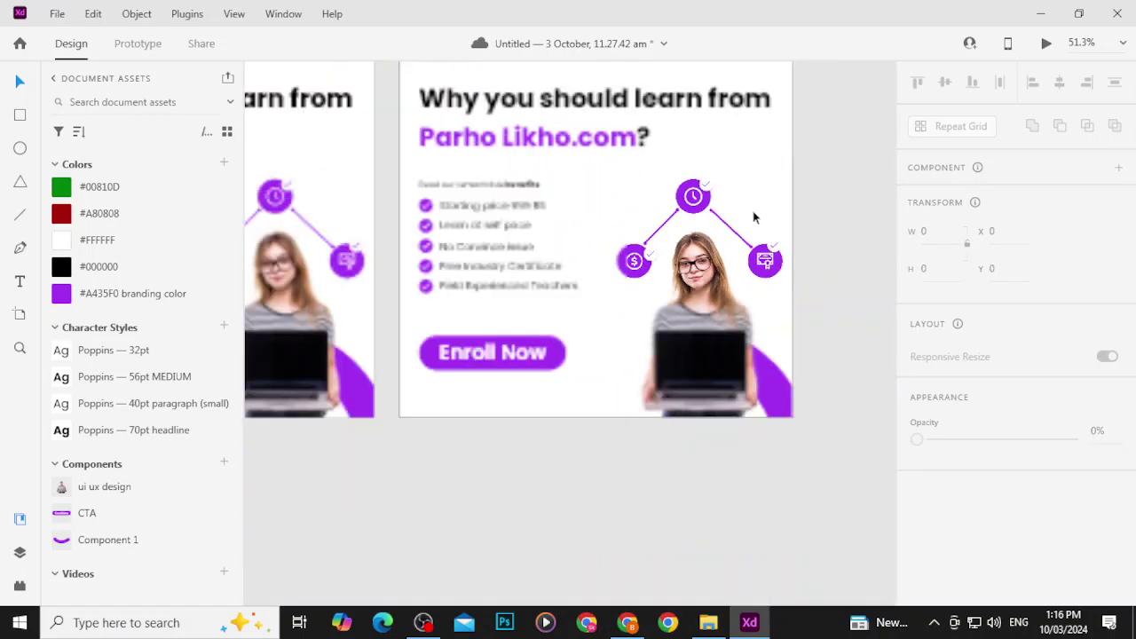
drag(455, 147, 459, 147)
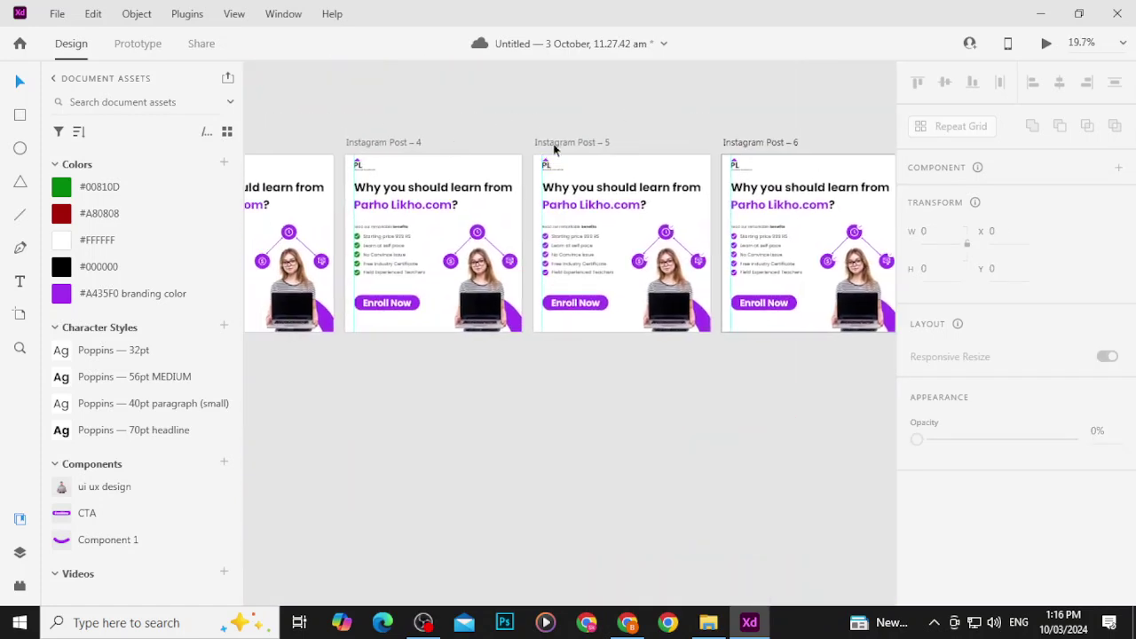
click(554, 149)
click(1047, 43)
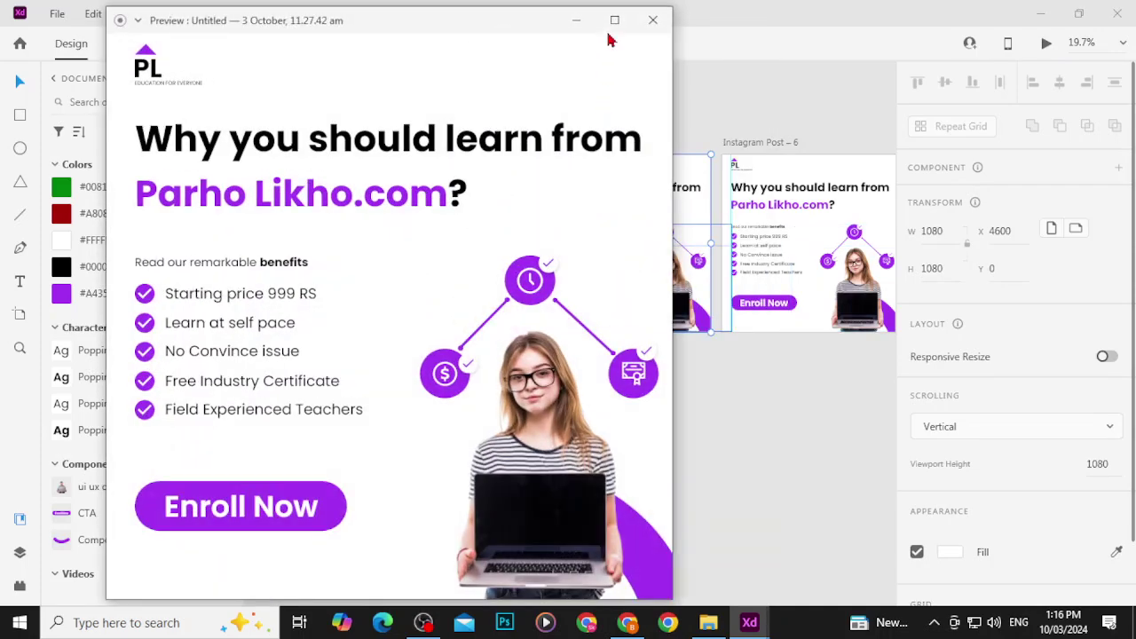
click(611, 17)
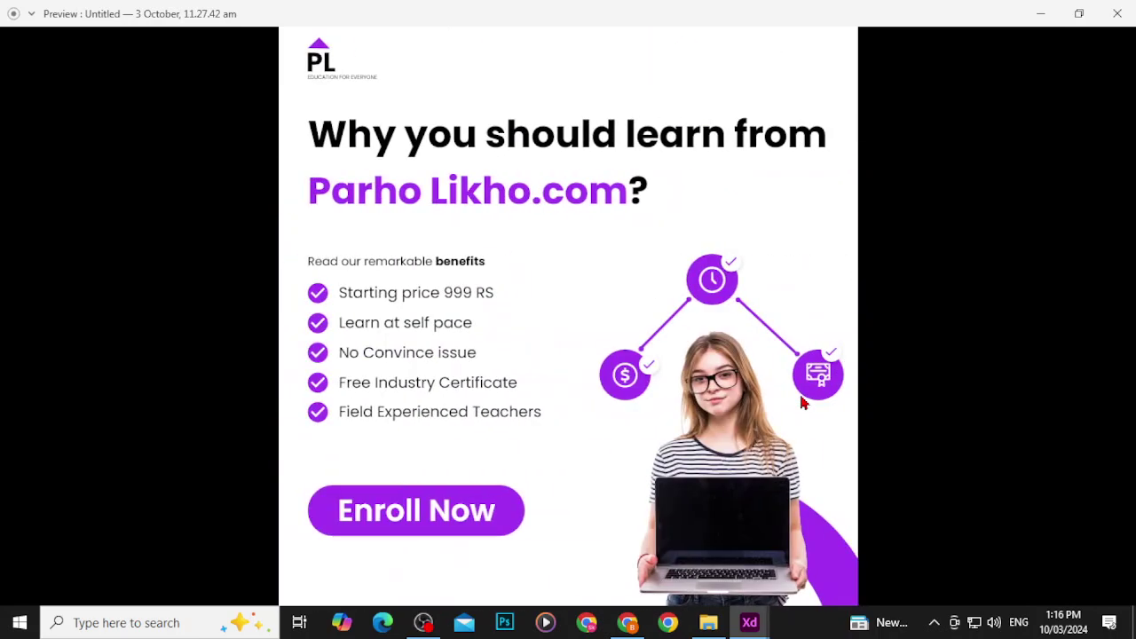
click(1117, 13)
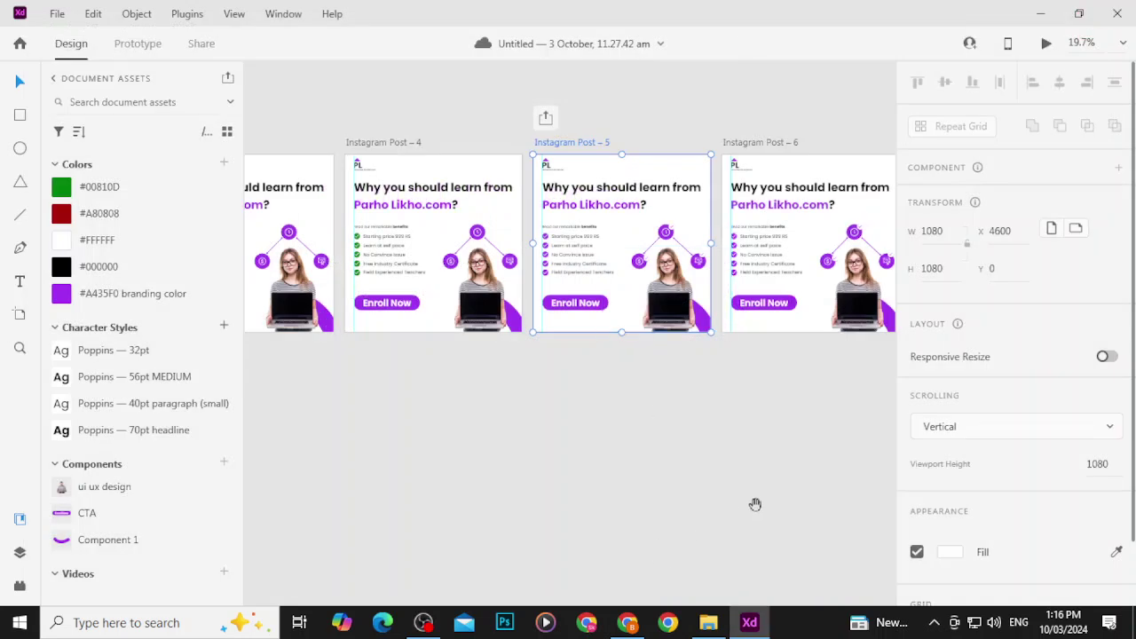
Step: Duplicate the Instagram Post – 6 artboard beside it and save the document
drag(755, 503, 492, 467)
mouse_move(581, 383)
mouse_down()
mouse_move(630, 467)
mouse_move(552, 458)
mouse_up()
click(535, 399)
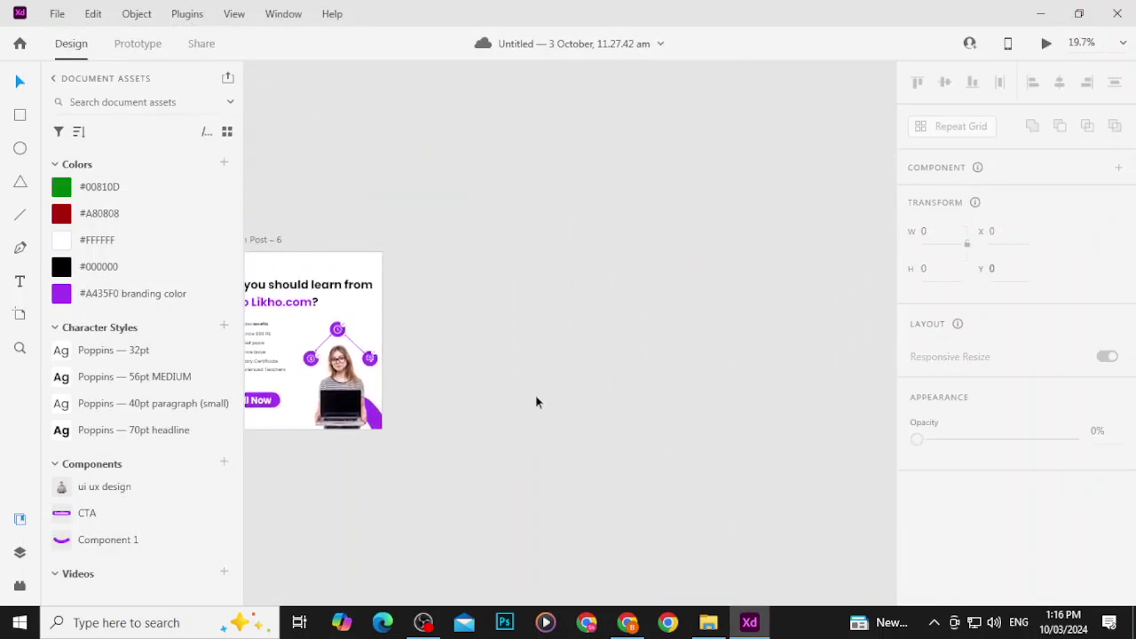
click(279, 242)
key(ctrl+d)
click(693, 383)
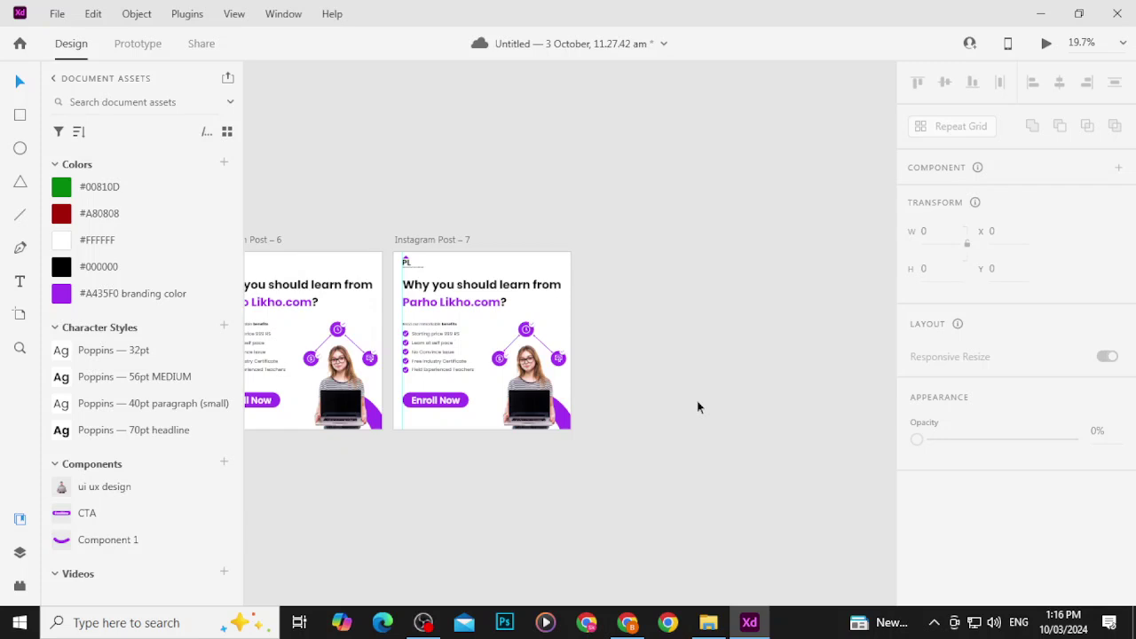
key(ctrl+s)
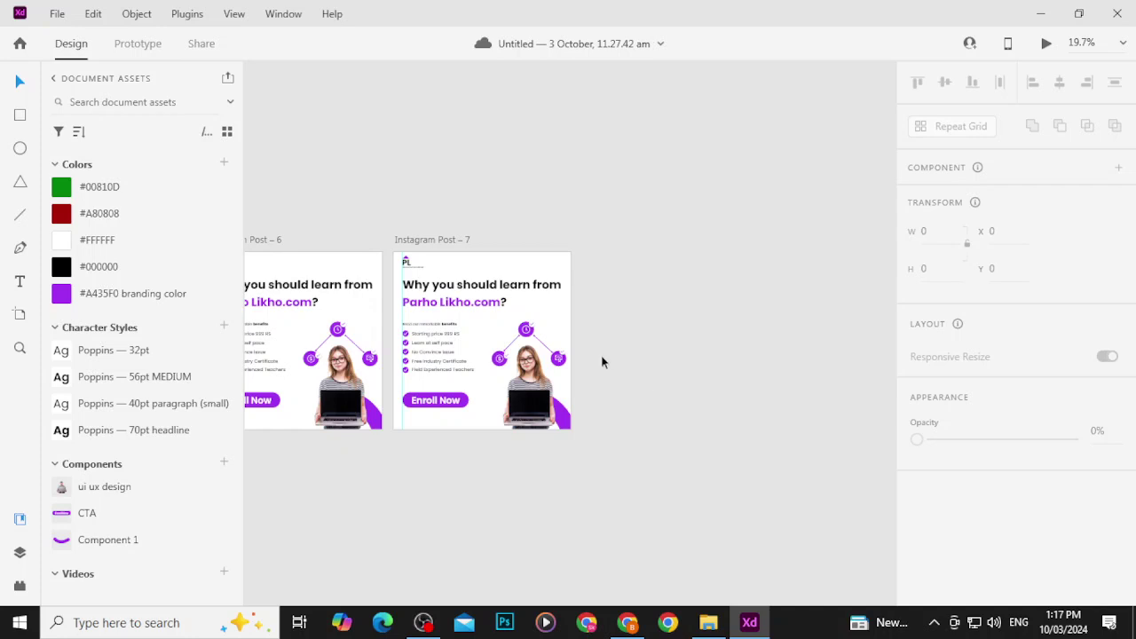
Step: Delete everything below the headline on the Instagram Post – 7 artboard, keeping only the logo and headline
scroll(441, 364, up, 5)
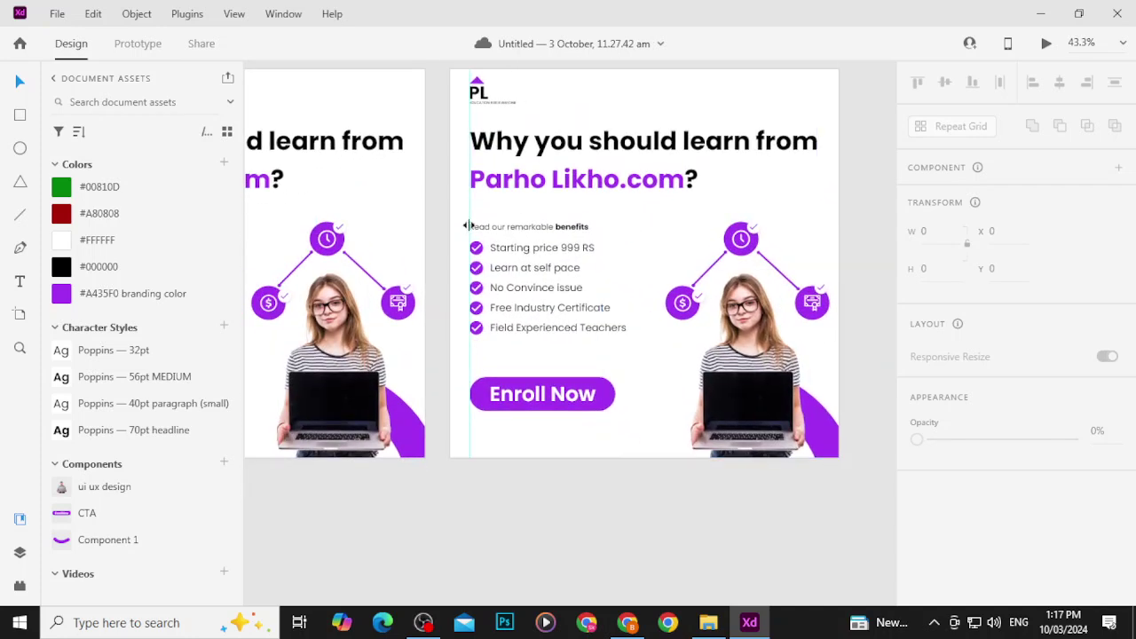
drag(453, 215, 799, 439)
key(Delete)
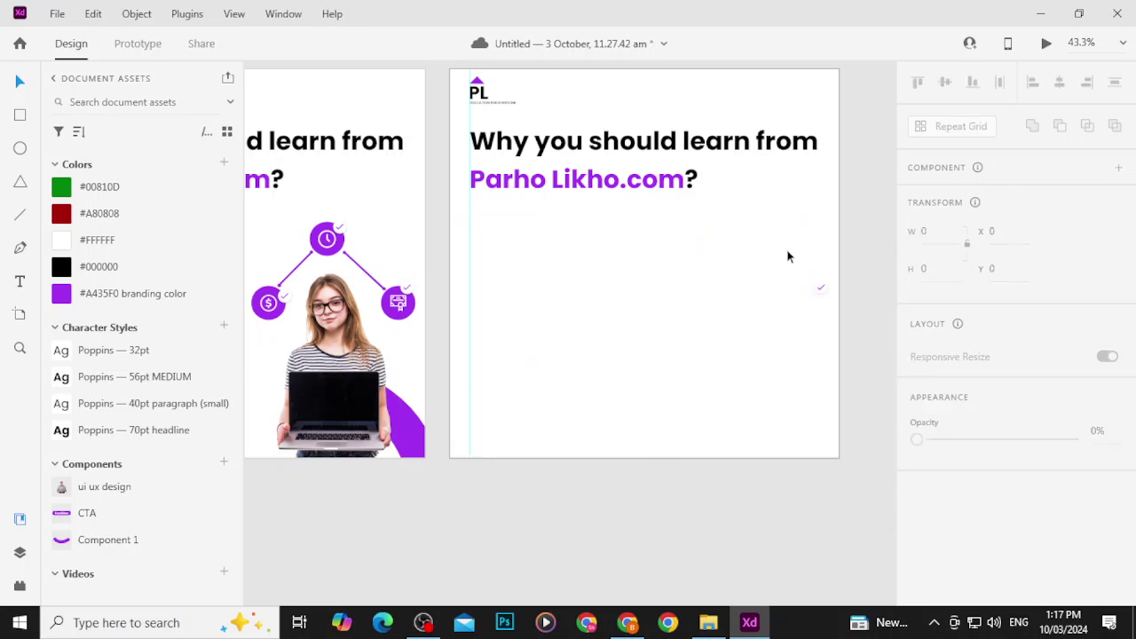
drag(788, 257, 837, 320)
key(Delete)
Step: Switch to Chrome and open the Pexels website in a new tab
click(627, 622)
click(965, 17)
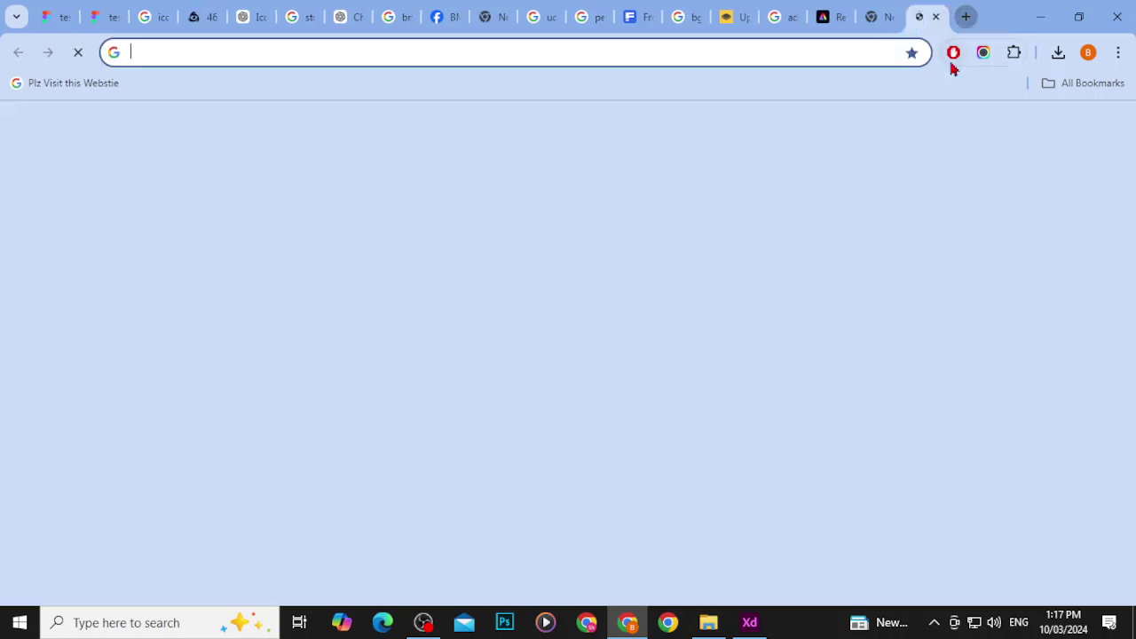
text(pexels)
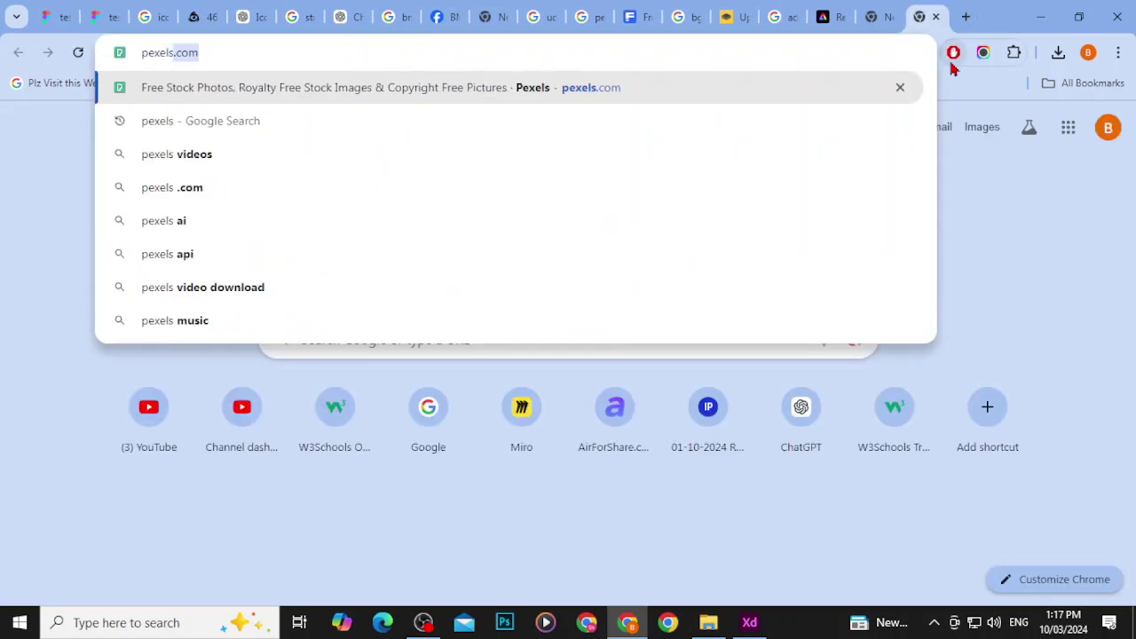
key(Return)
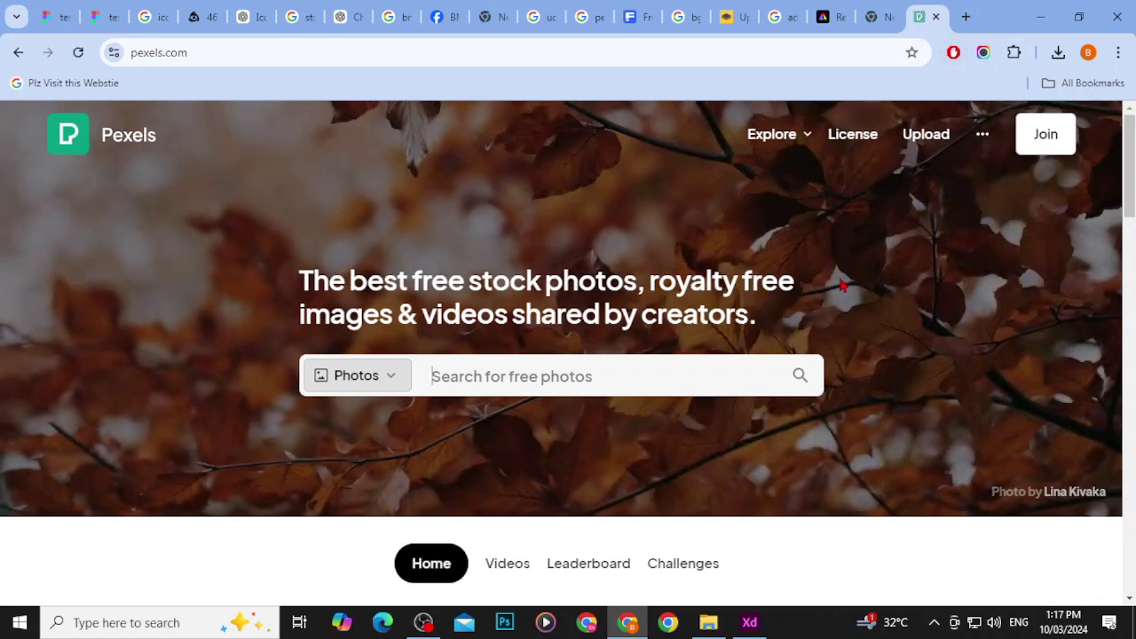
Step: Search Pexels for "UI UX Design" photos
click(679, 381)
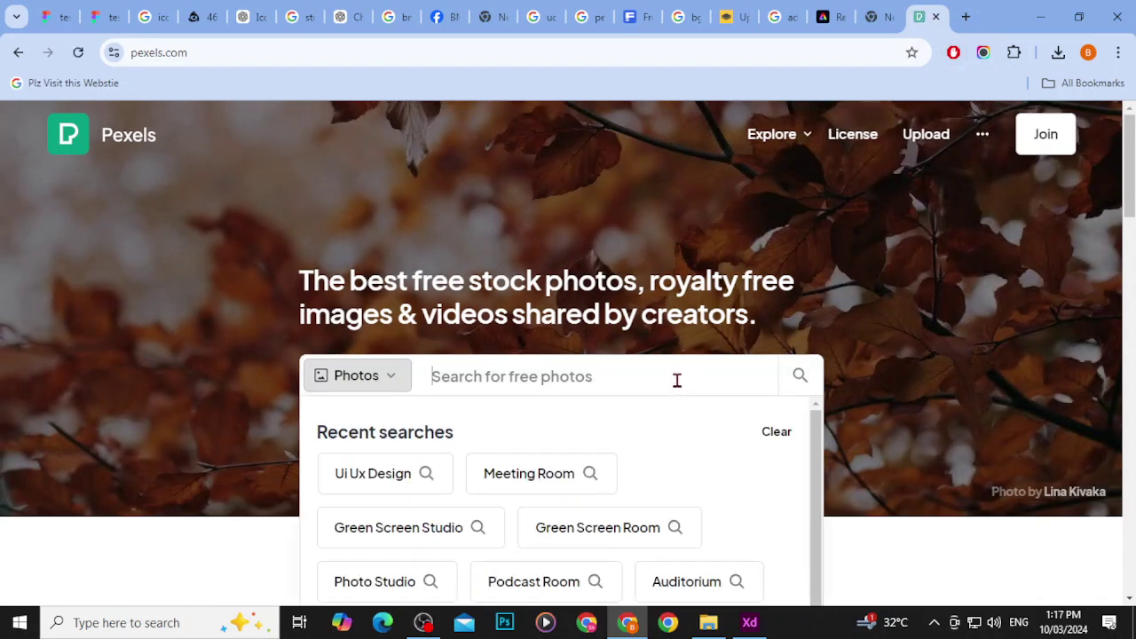
text(UI UX D)
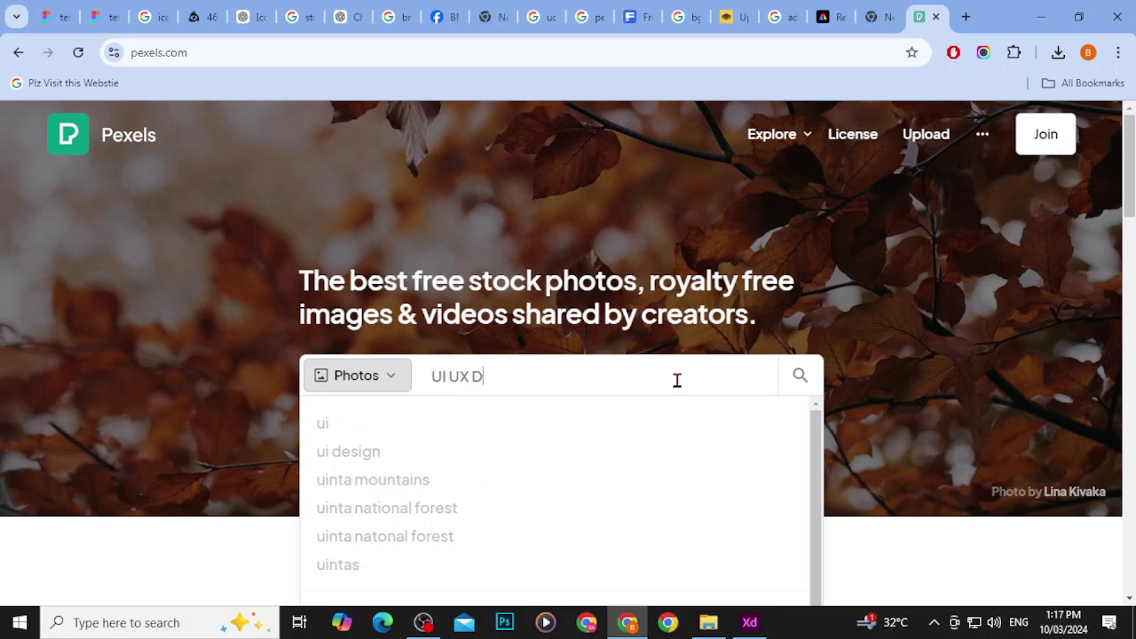
text(esign)
key(Return)
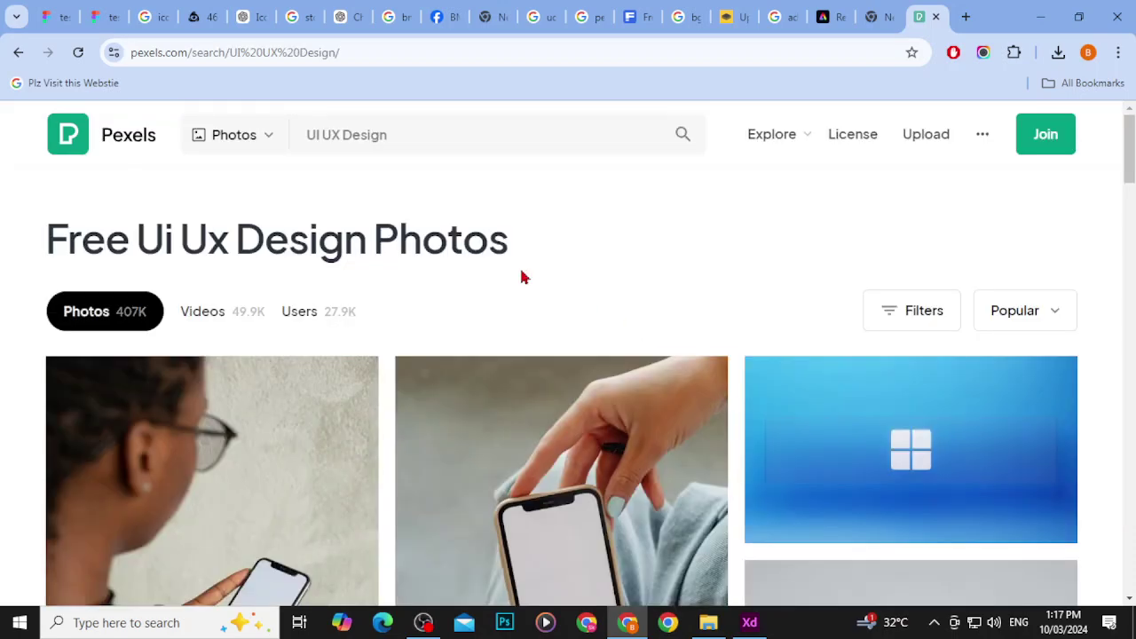
Step: Browse the UI UX Design photo results for an image suitable for the new post
scroll(396, 314, down, 10)
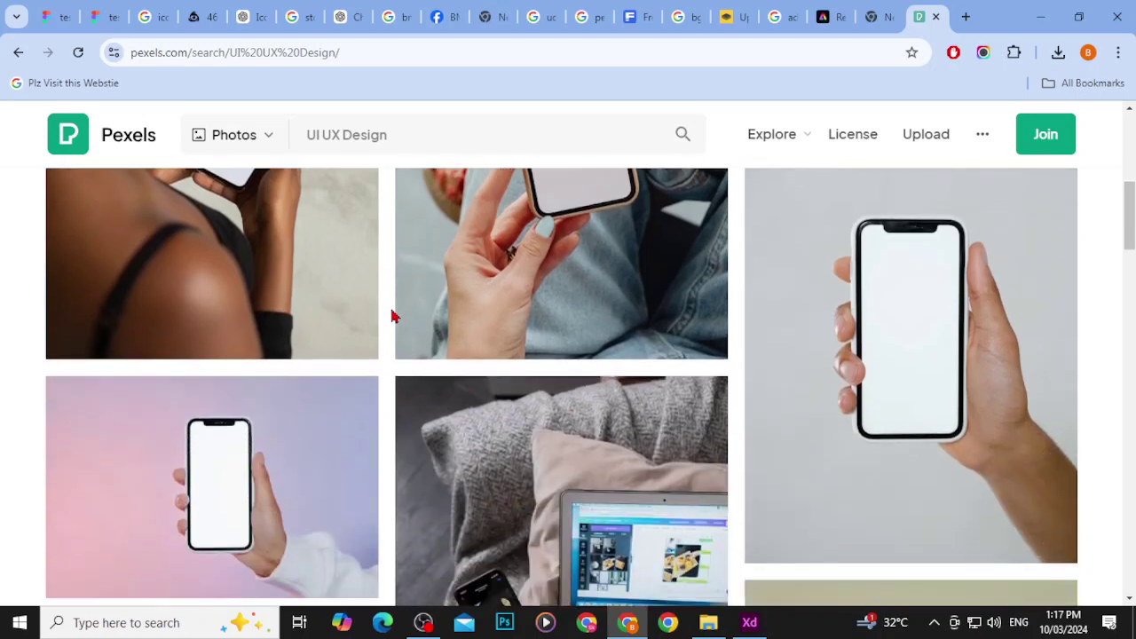
scroll(394, 315, up, 5)
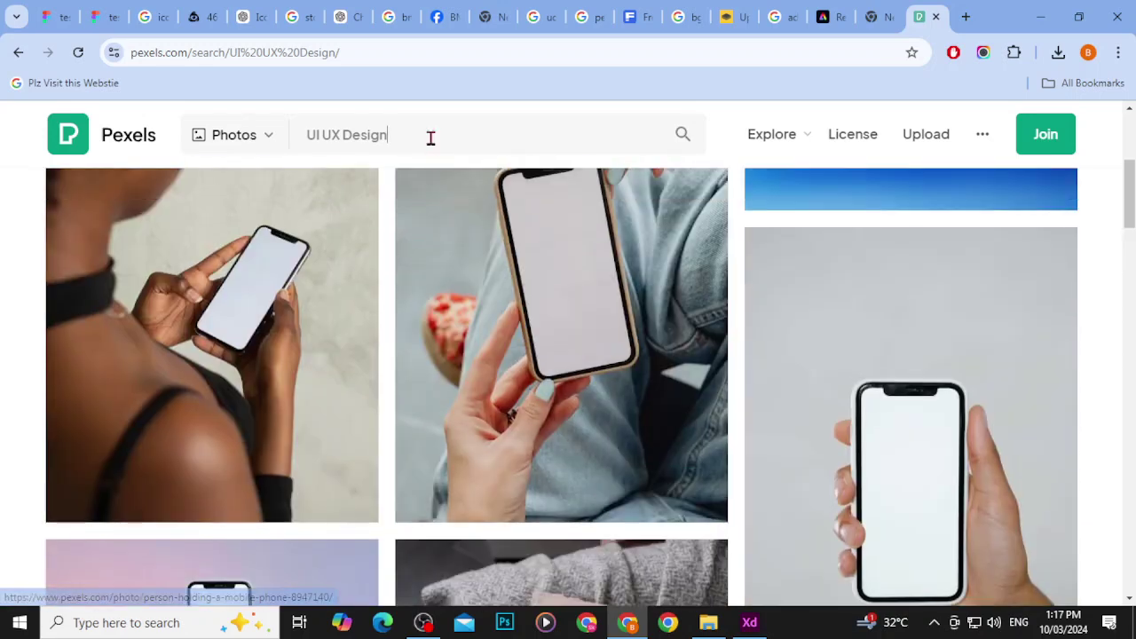
click(430, 137)
click(737, 218)
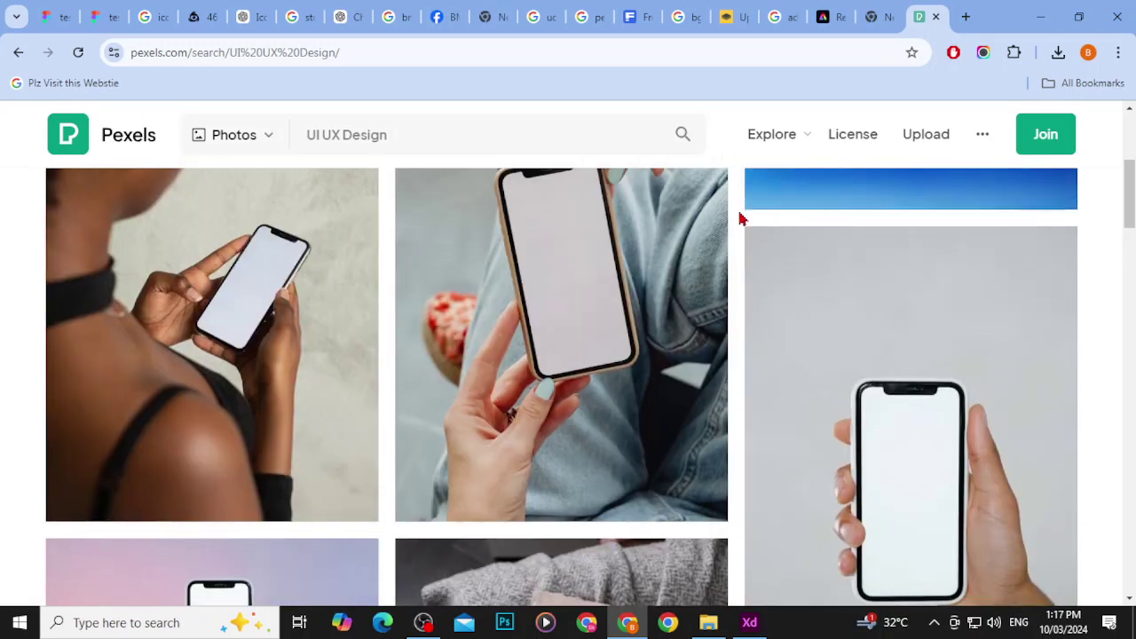
scroll(742, 218, down, 5)
scroll(742, 218, down, 4)
scroll(742, 219, up, 2)
scroll(742, 219, down, 10)
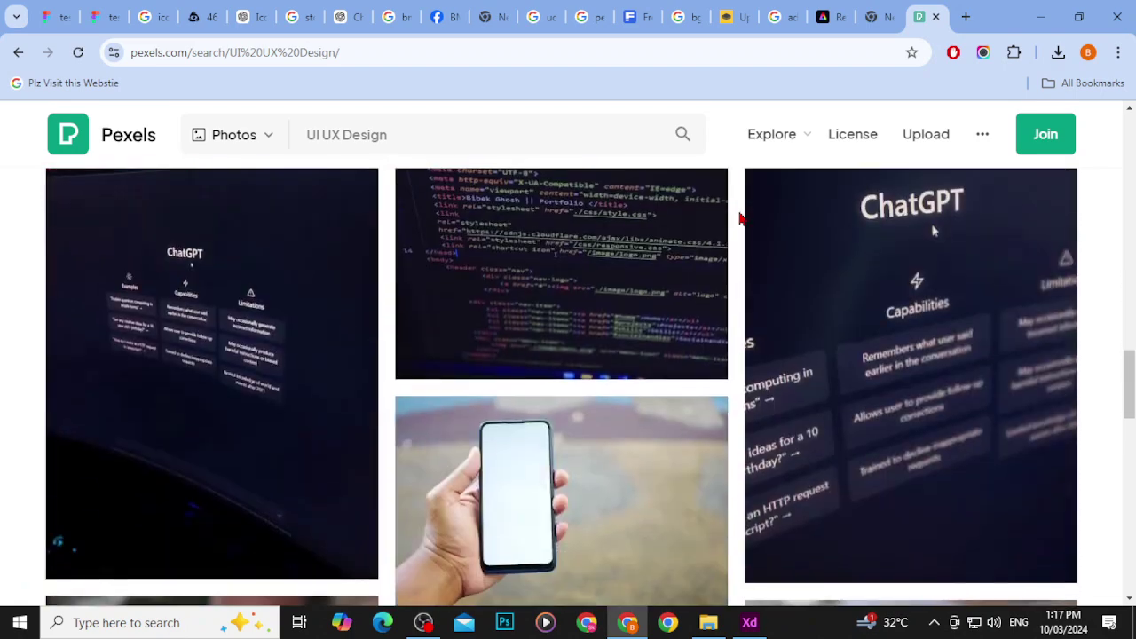
scroll(740, 218, down, 15)
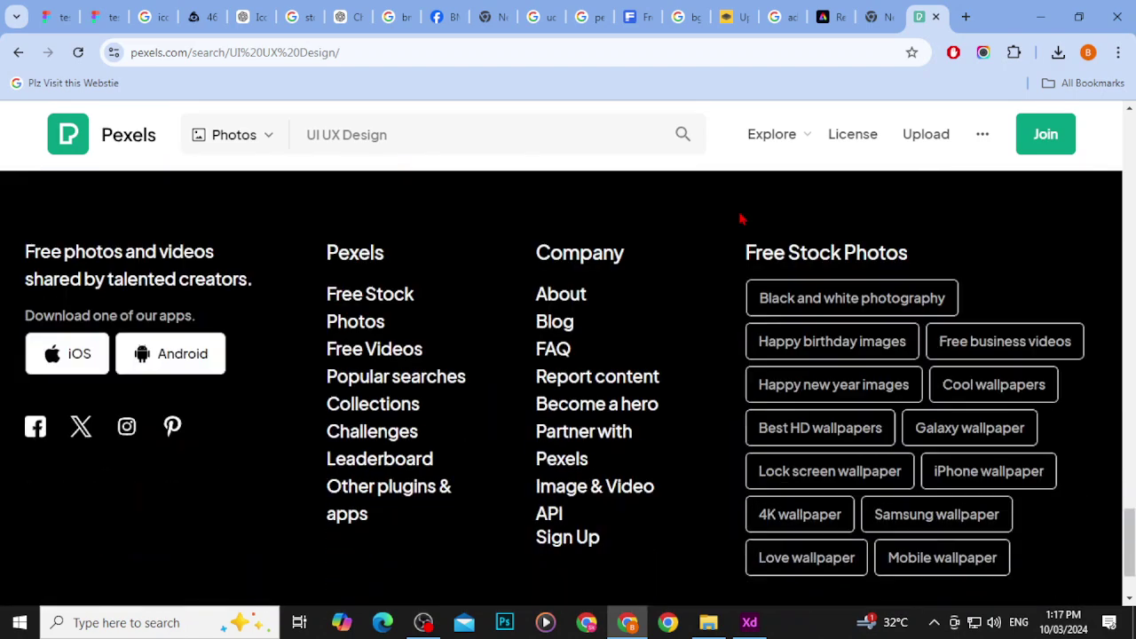
scroll(740, 220, up, 14)
scroll(740, 219, up, 10)
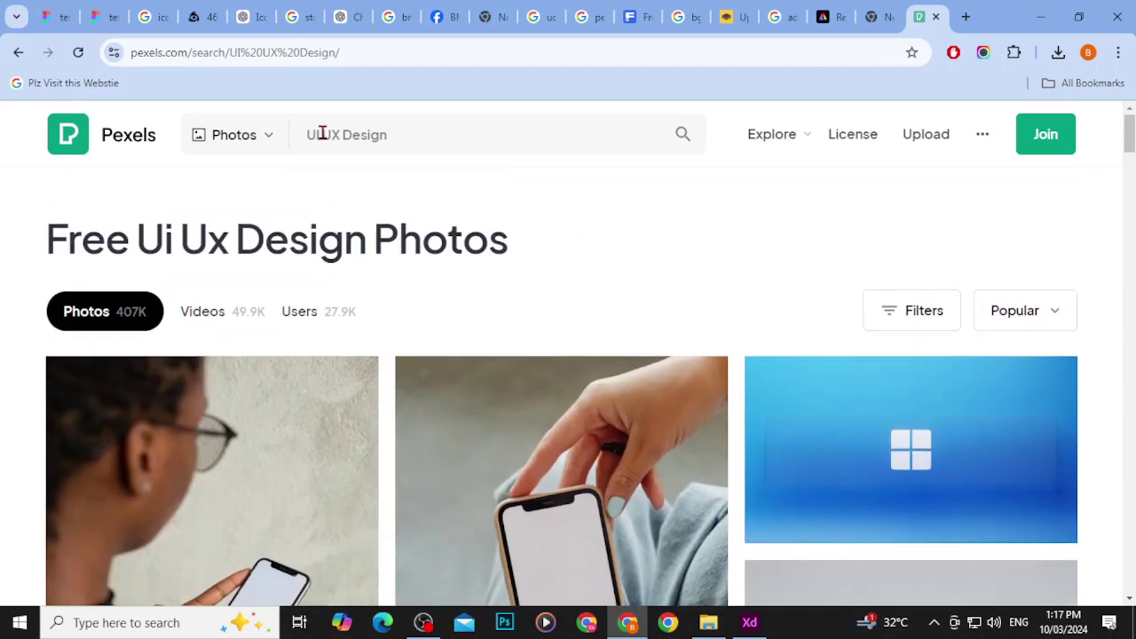
Step: Search Pexels for "graphic design" photos
drag(398, 140, 296, 140)
mouse_move(254, 145)
text(grap)
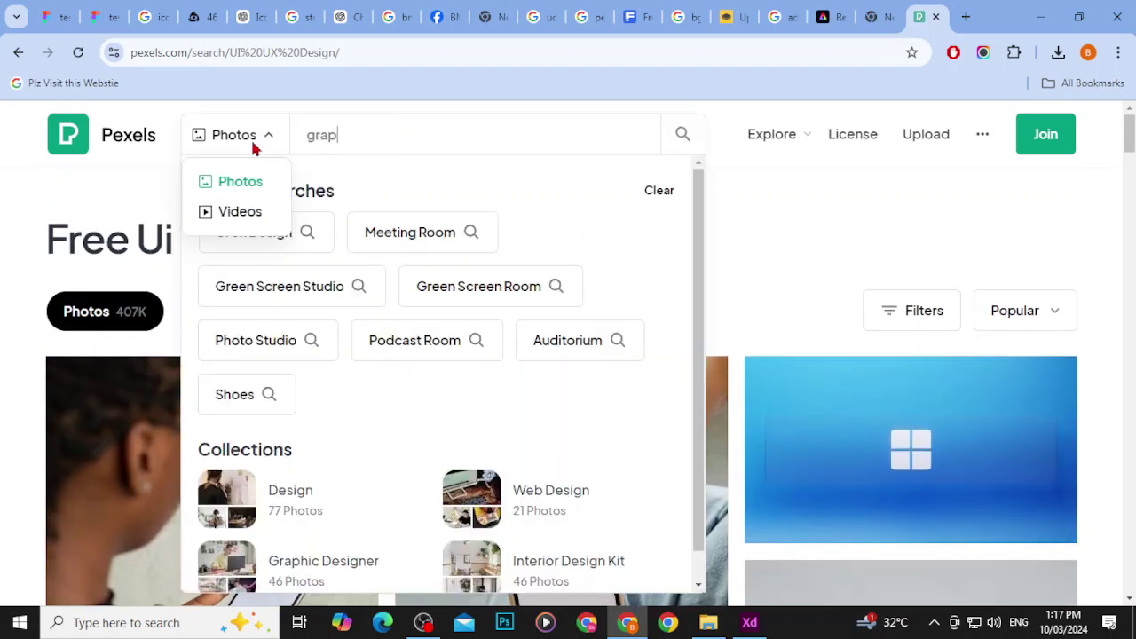
text(hic design)
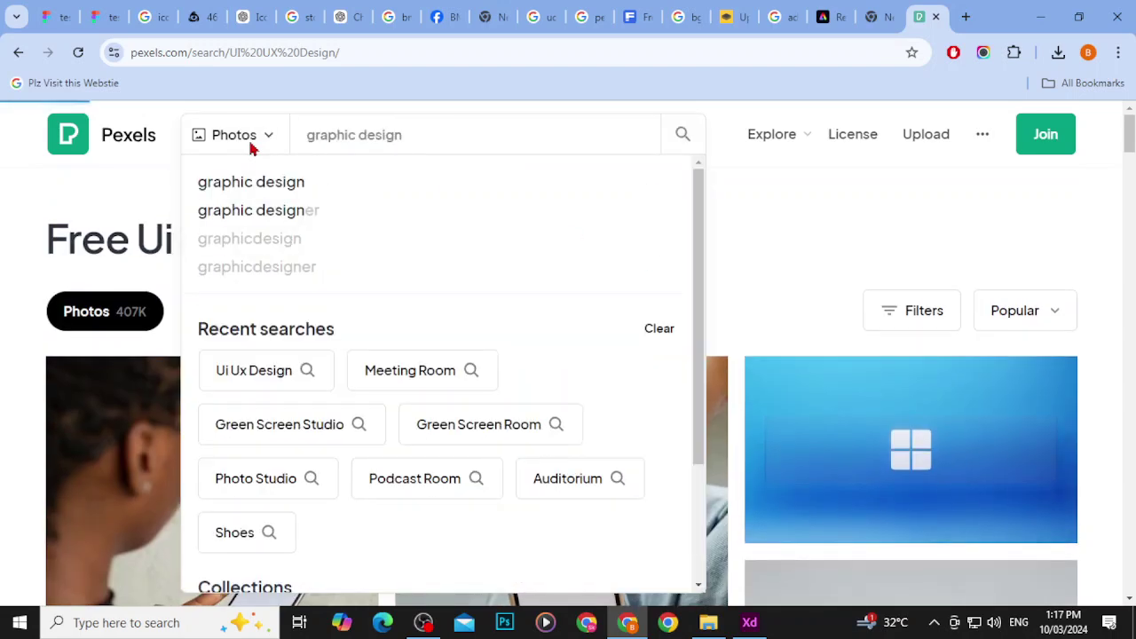
click(269, 183)
Step: Browse the graphic design photo results for an image suitable for the new post
scroll(744, 283, down, 2)
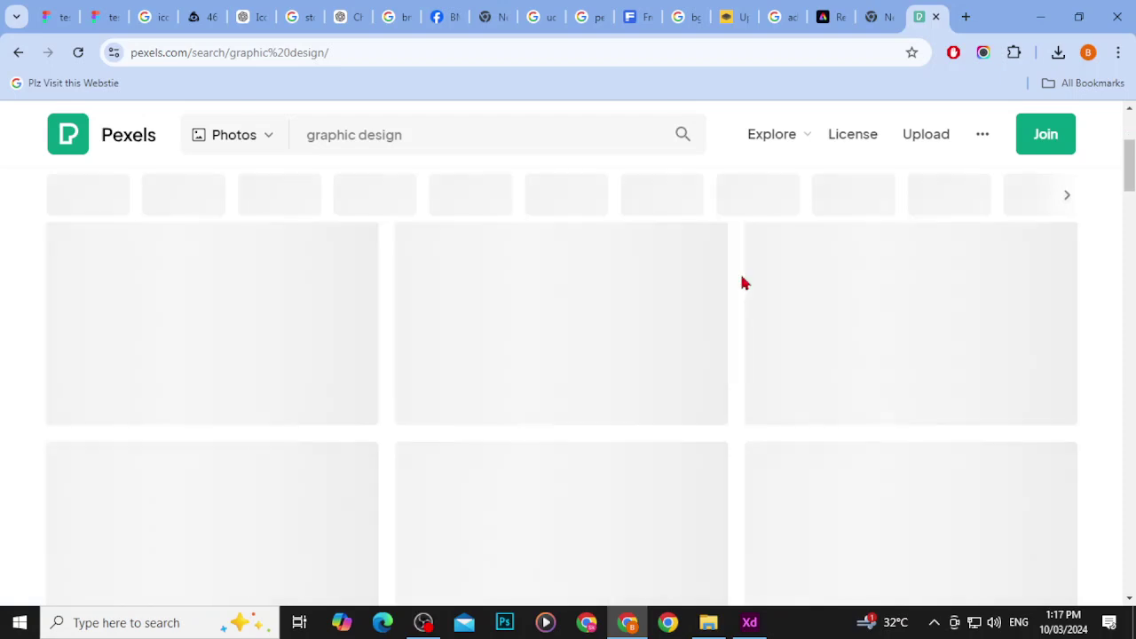
scroll(740, 279, up, 2)
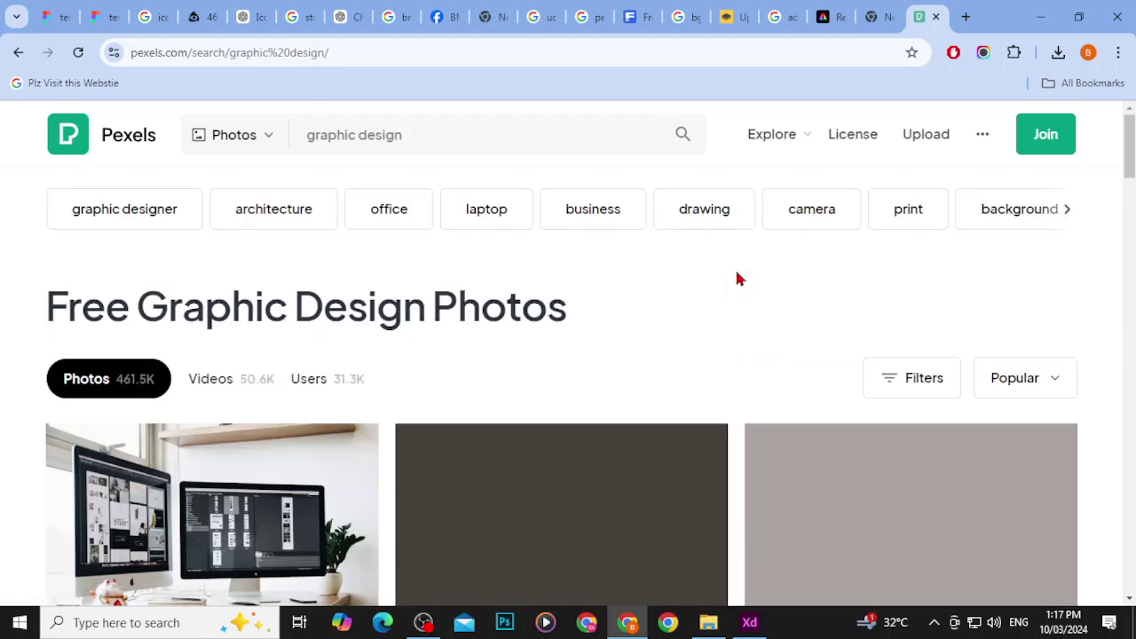
scroll(739, 279, down, 2)
scroll(736, 279, down, 6)
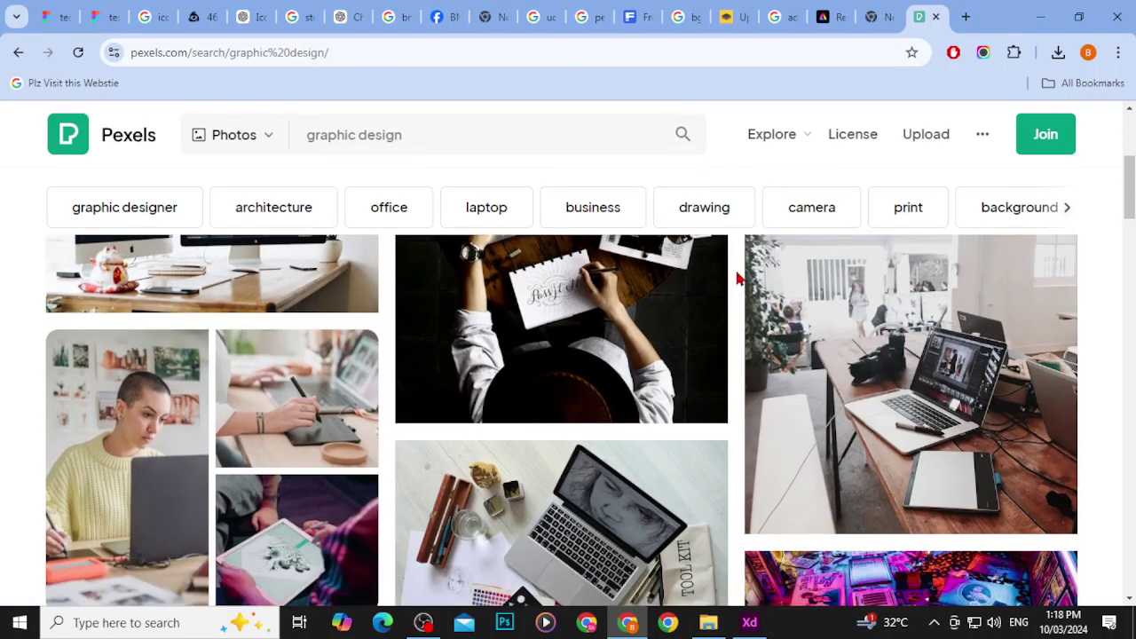
scroll(736, 279, down, 5)
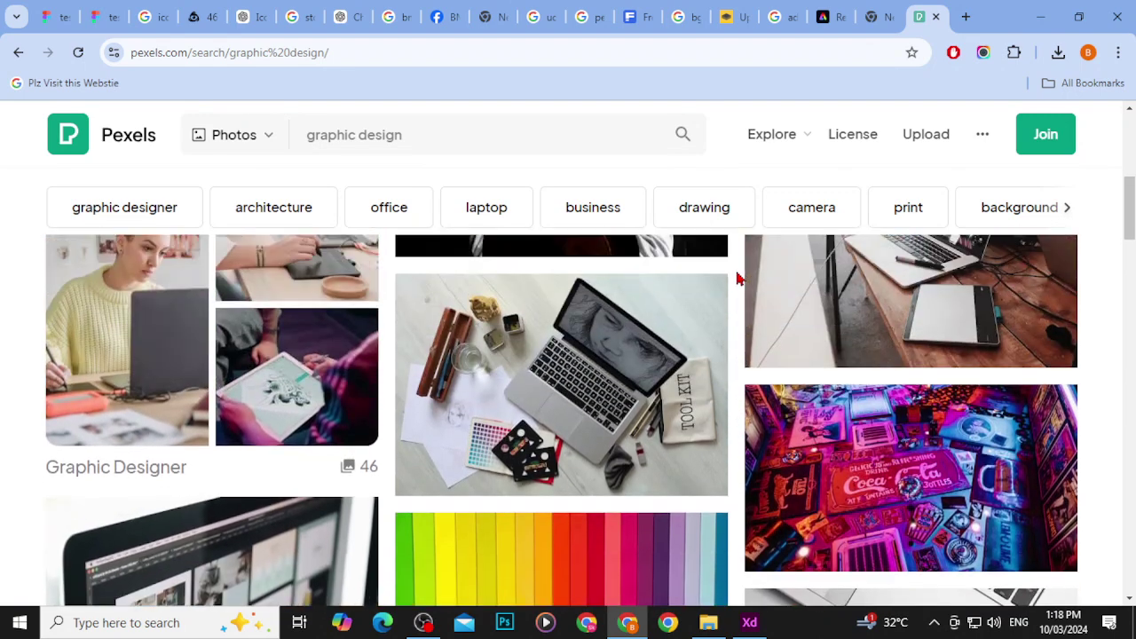
scroll(737, 279, down, 3)
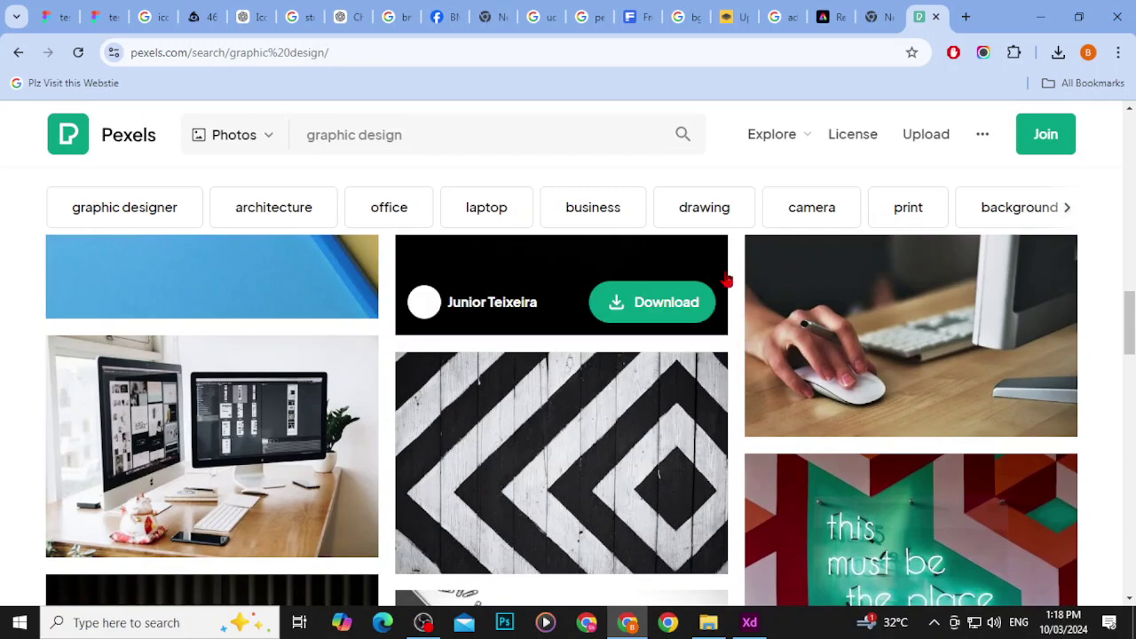
scroll(735, 309, down, 10)
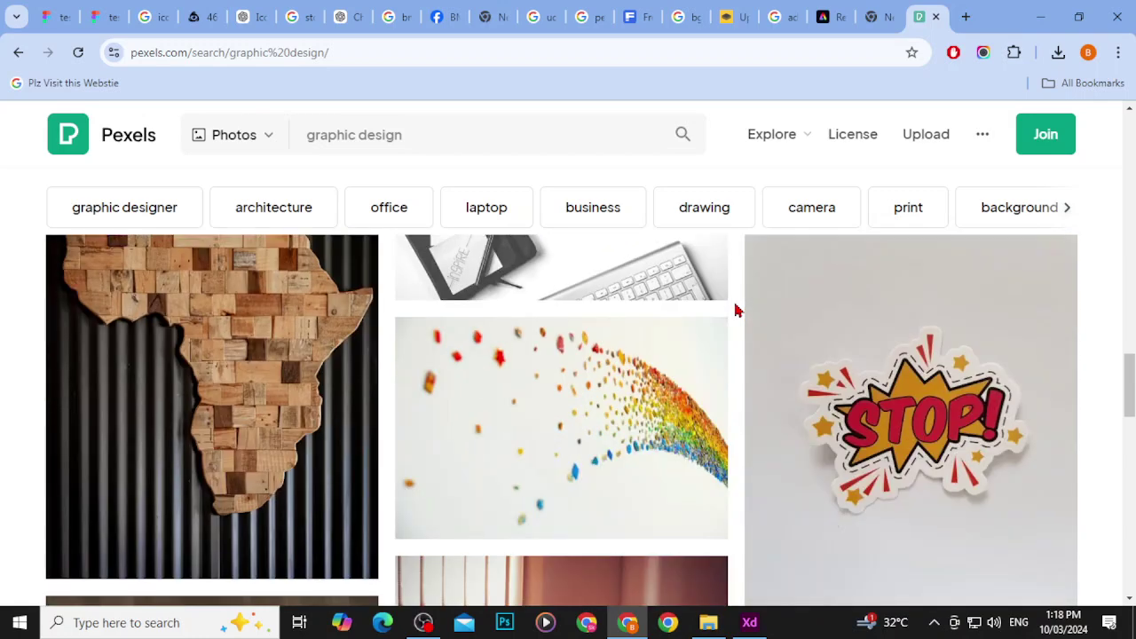
scroll(736, 309, down, 10)
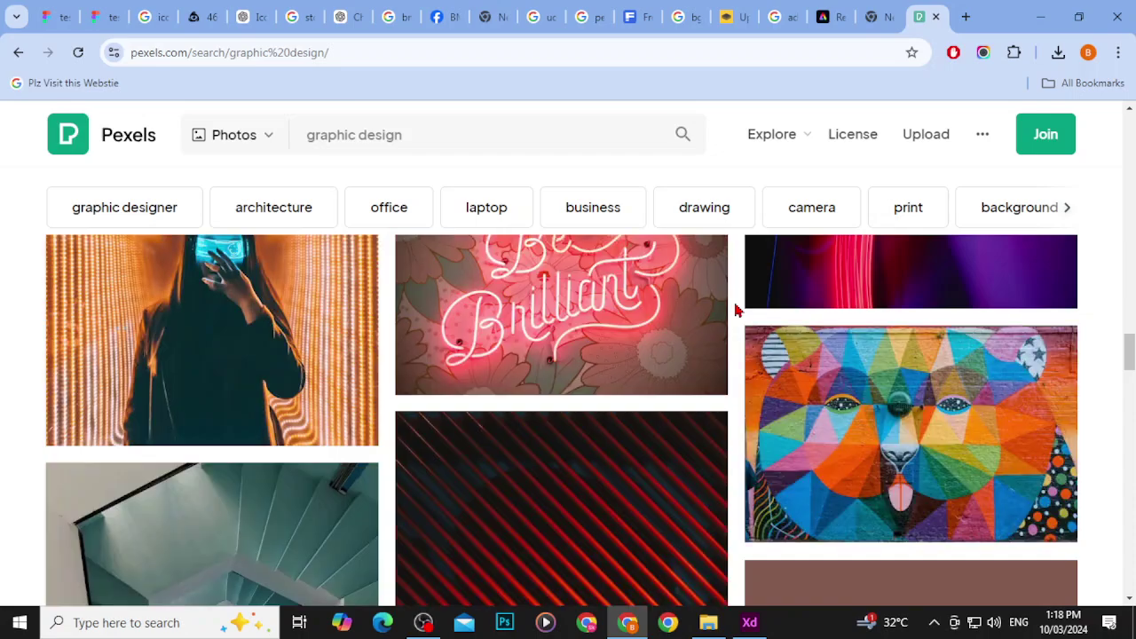
scroll(735, 309, down, 3)
scroll(736, 308, down, 3)
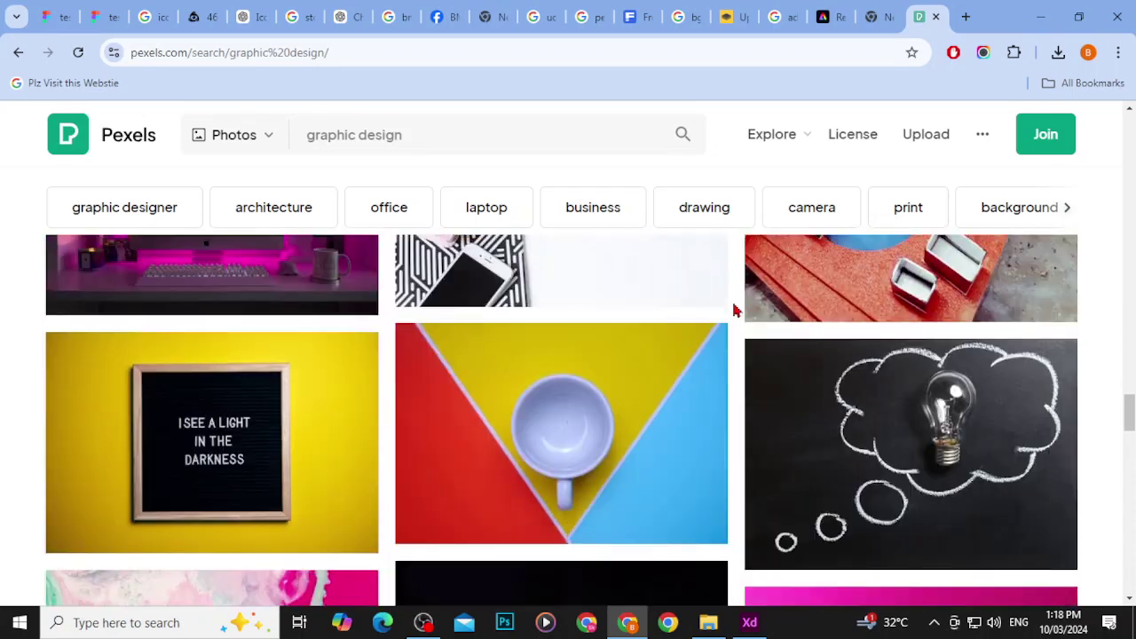
scroll(736, 309, down, 15)
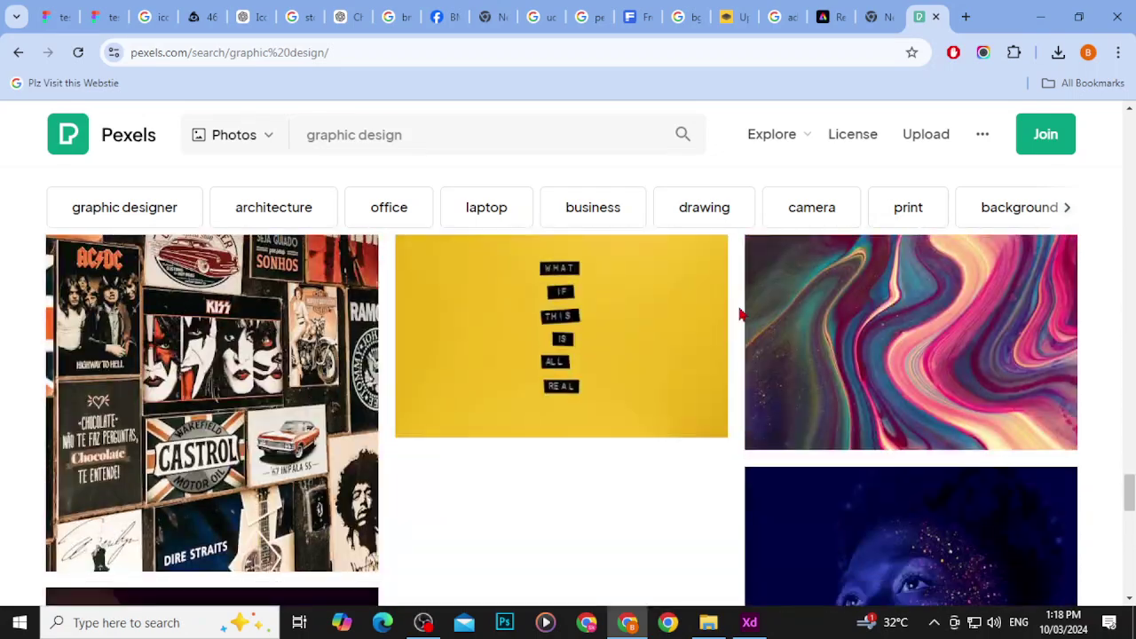
scroll(740, 313, down, 10)
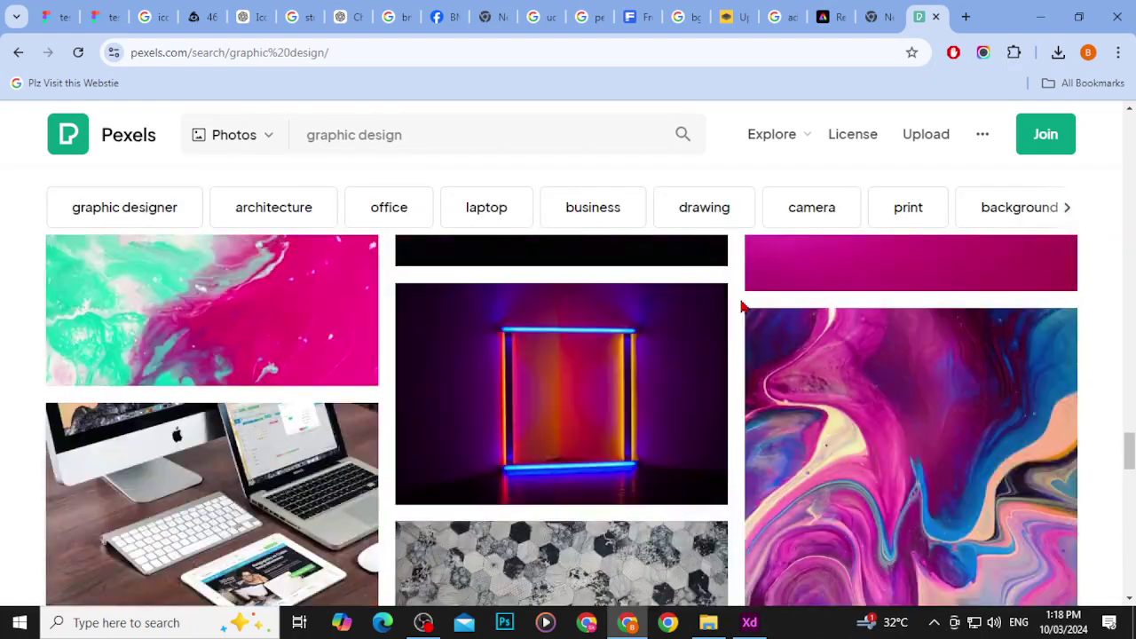
scroll(753, 308, up, 20)
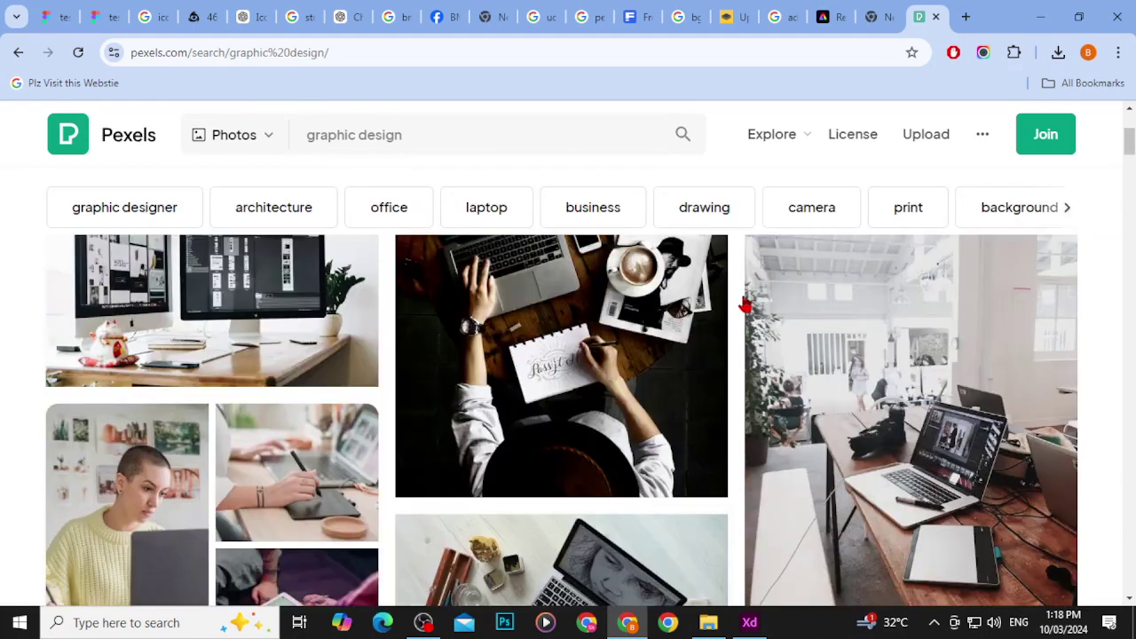
scroll(622, 373, down, 5)
scroll(552, 405, up, 2)
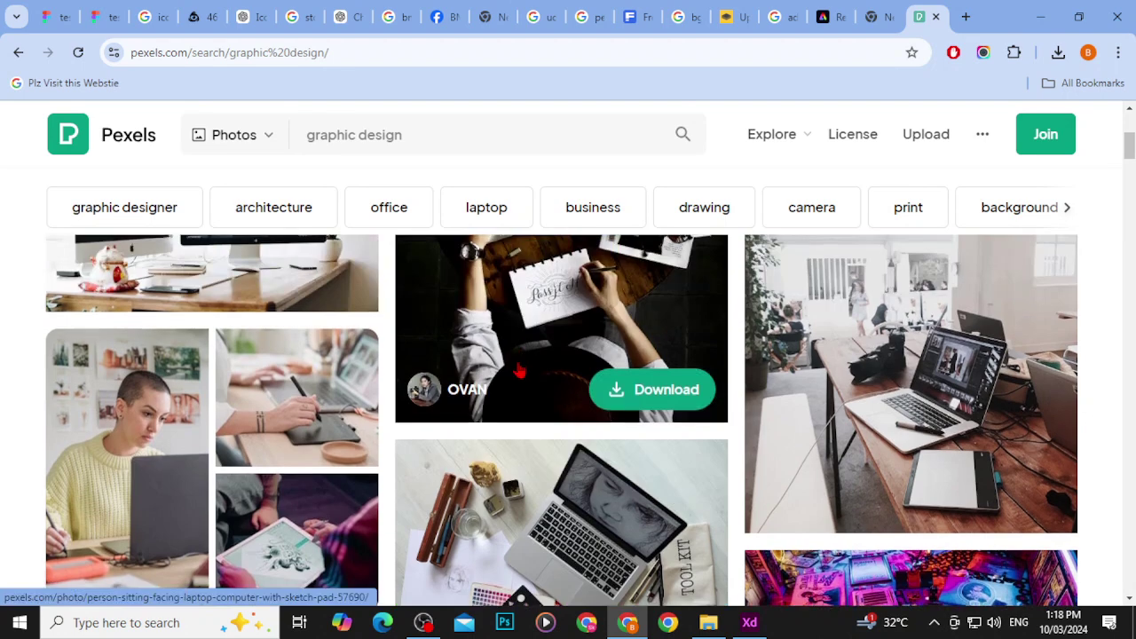
scroll(552, 406, down, 2)
scroll(552, 405, up, 3)
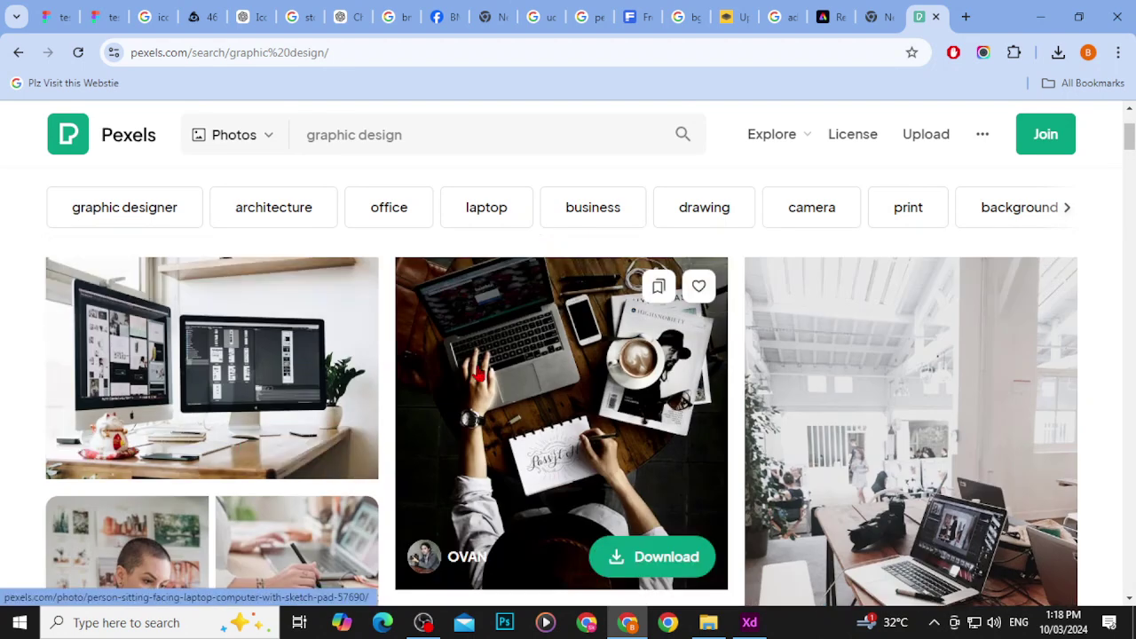
Step: Open the overhead photo of a person with a laptop and sketch pad, and download the similar photo of a woman drawing at a white desk
scroll(479, 377, down, 2)
click(549, 308)
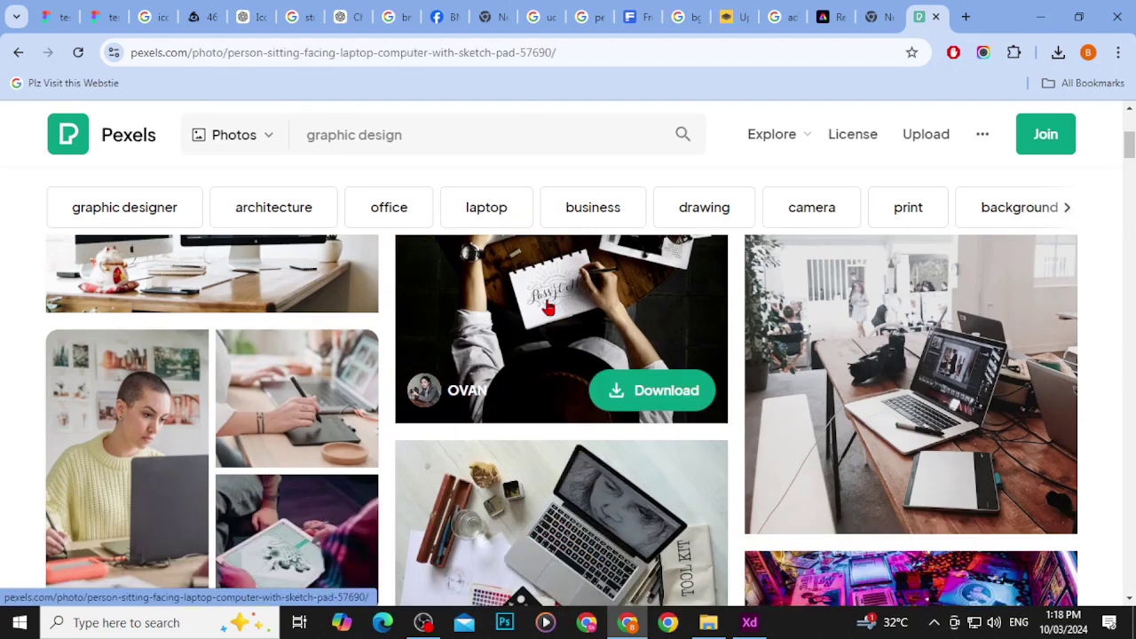
scroll(548, 364, down, 10)
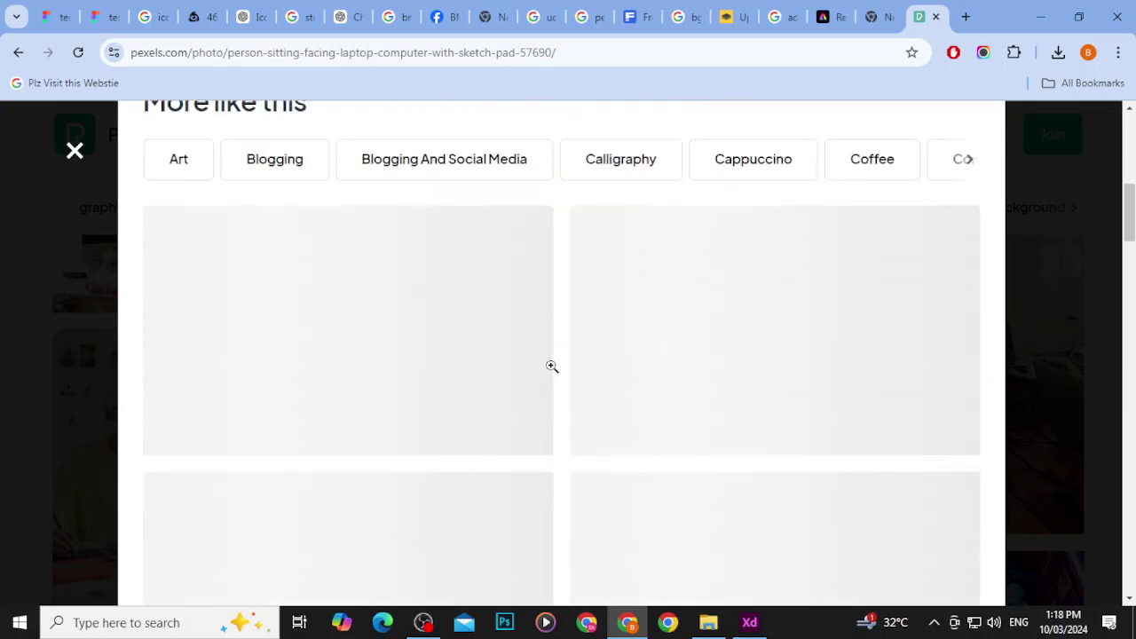
scroll(566, 329, up, 3)
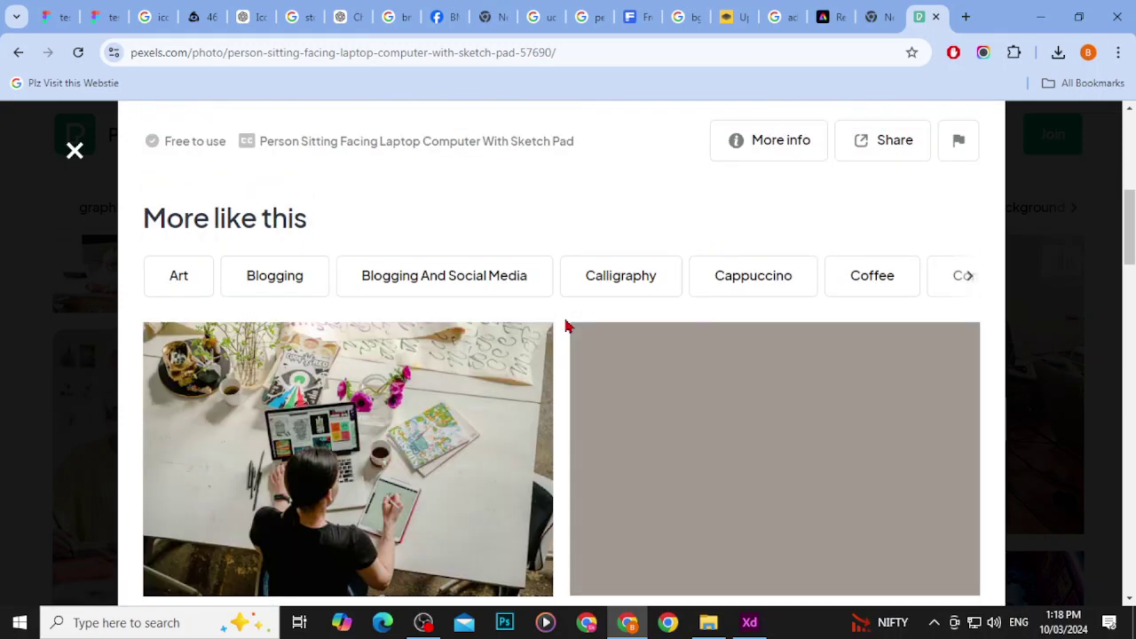
scroll(566, 330, down, 1)
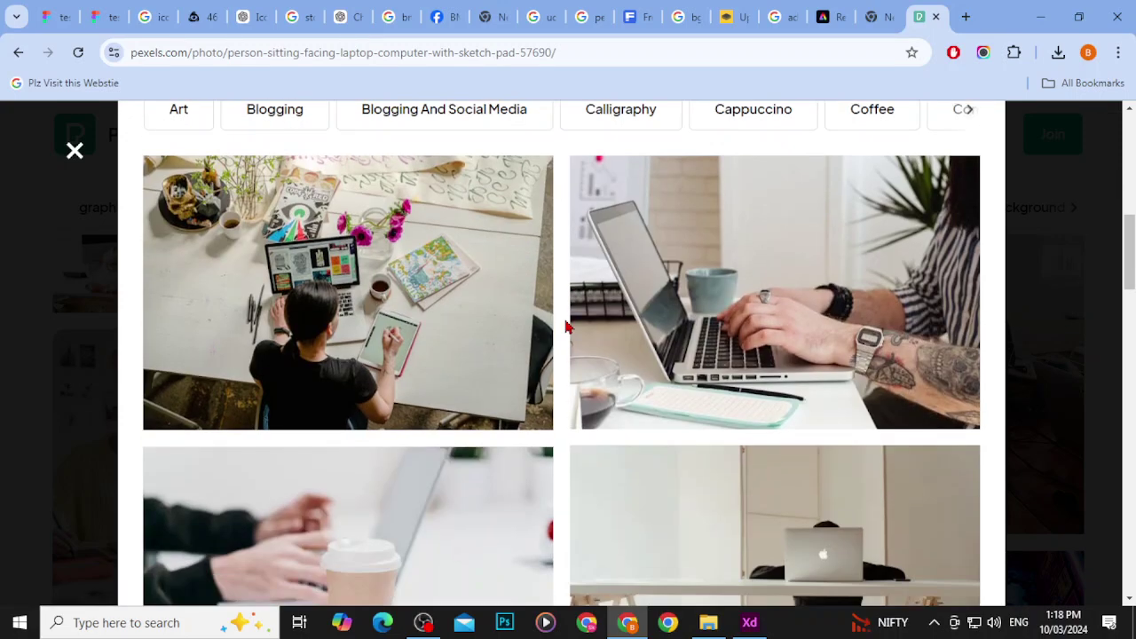
click(530, 390)
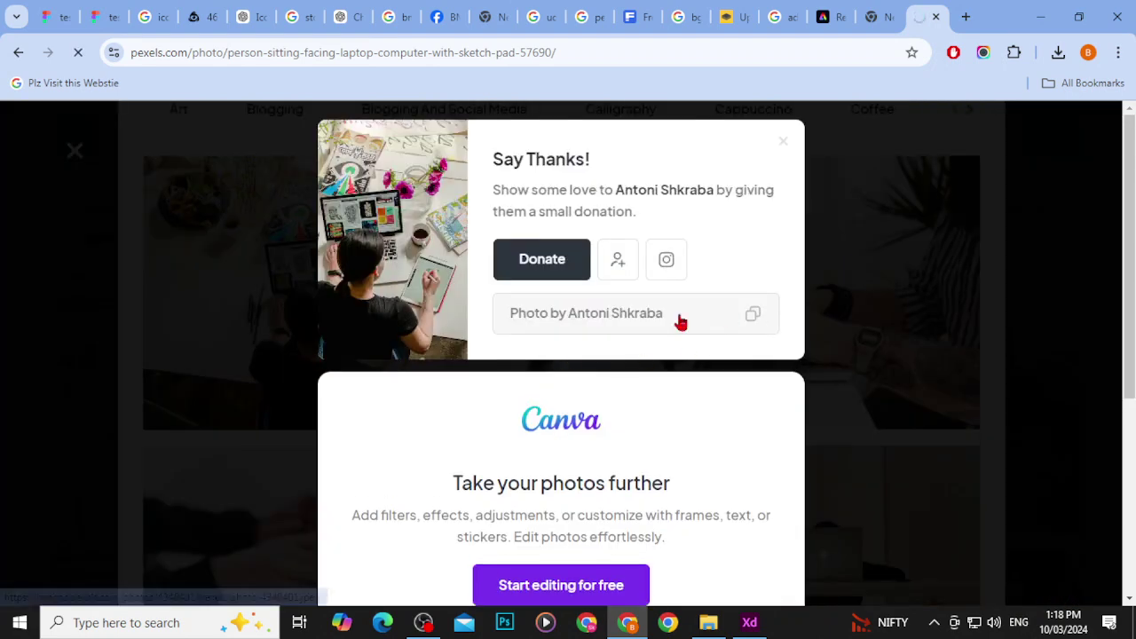
Step: Look through the remaining similar laptop and workspace photos for another usable image
scroll(565, 319, down, 3)
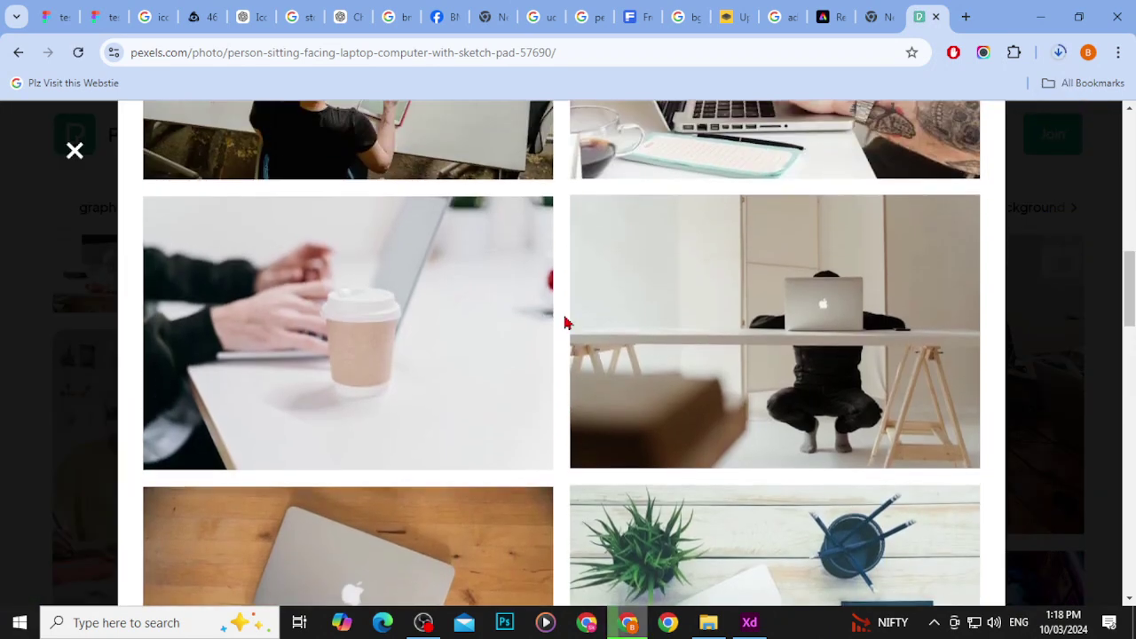
scroll(566, 323, down, 8)
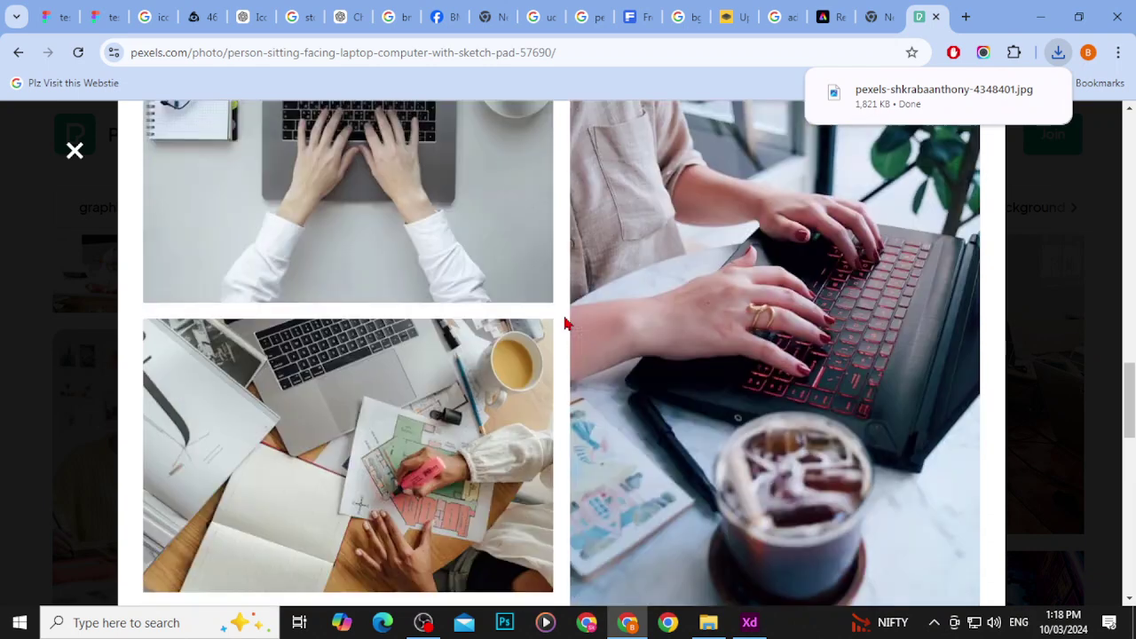
scroll(564, 324, up, 2)
scroll(565, 323, down, 5)
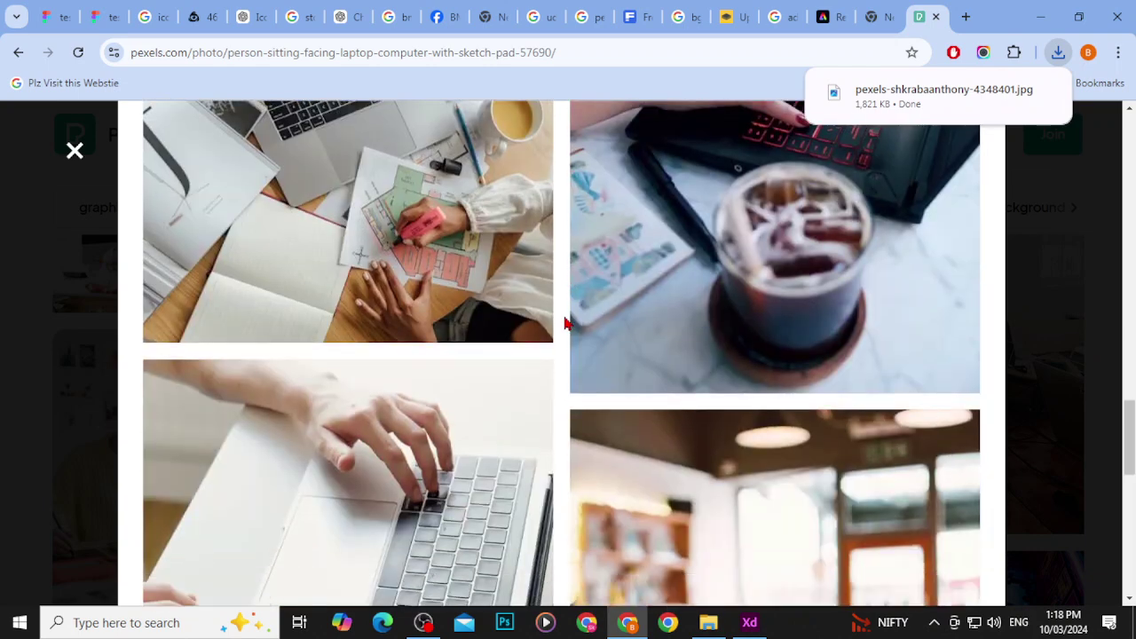
scroll(567, 324, down, 10)
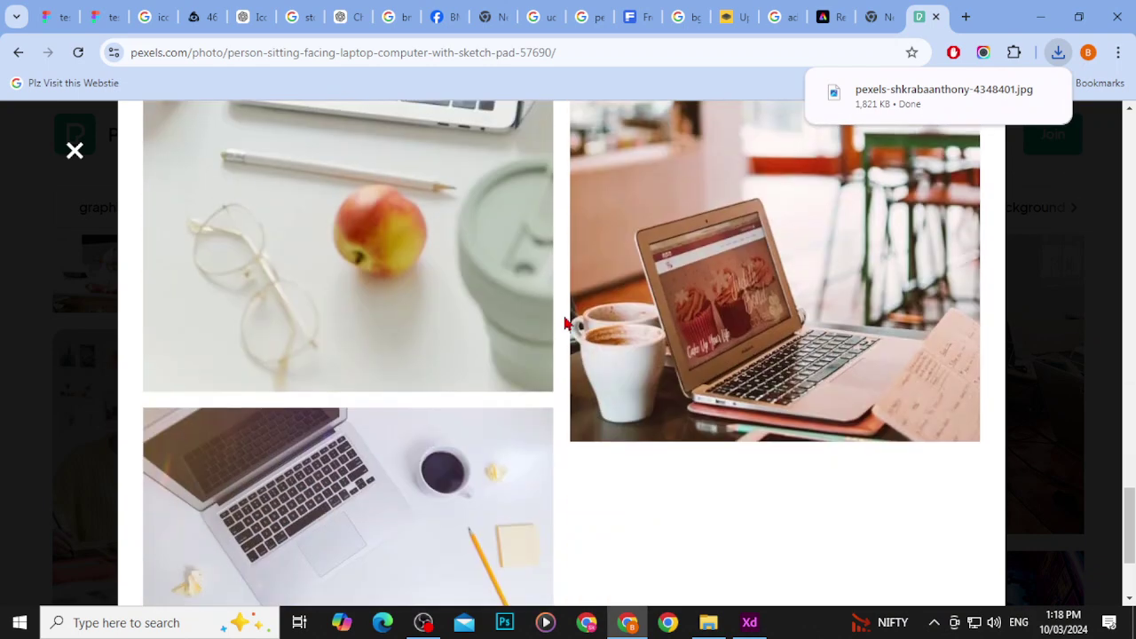
scroll(566, 324, down, 10)
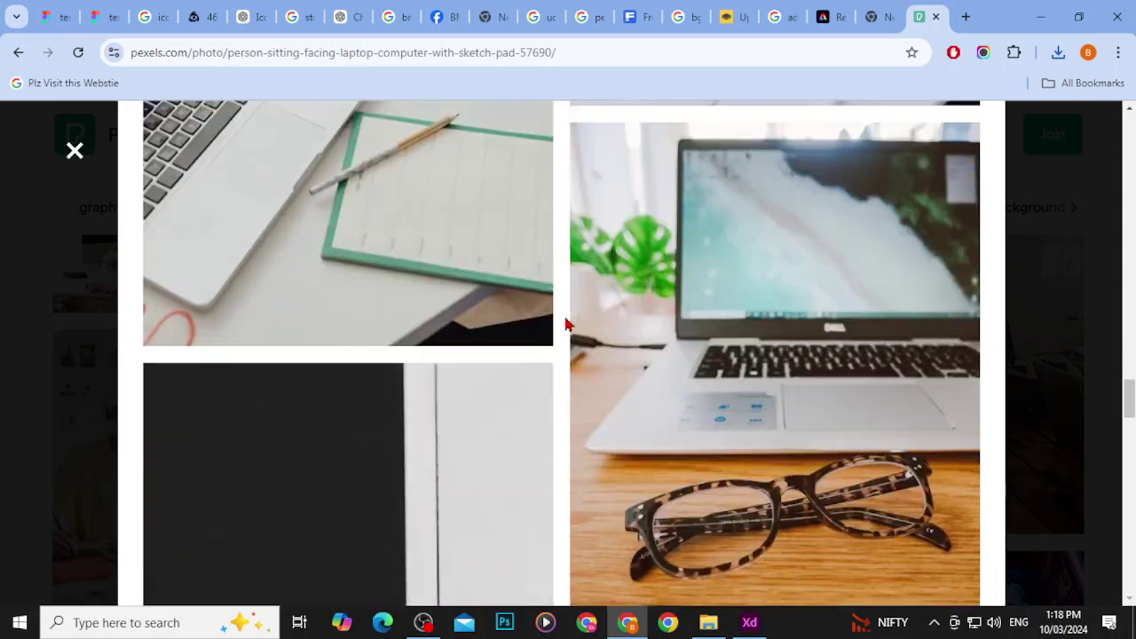
scroll(567, 324, down, 5)
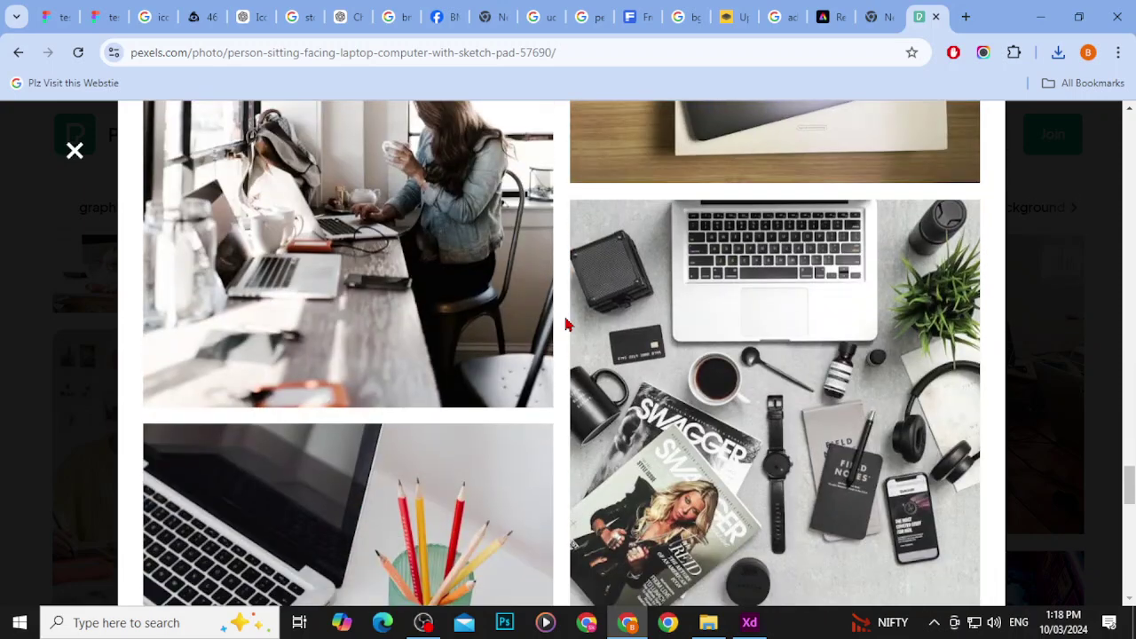
scroll(567, 324, down, 5)
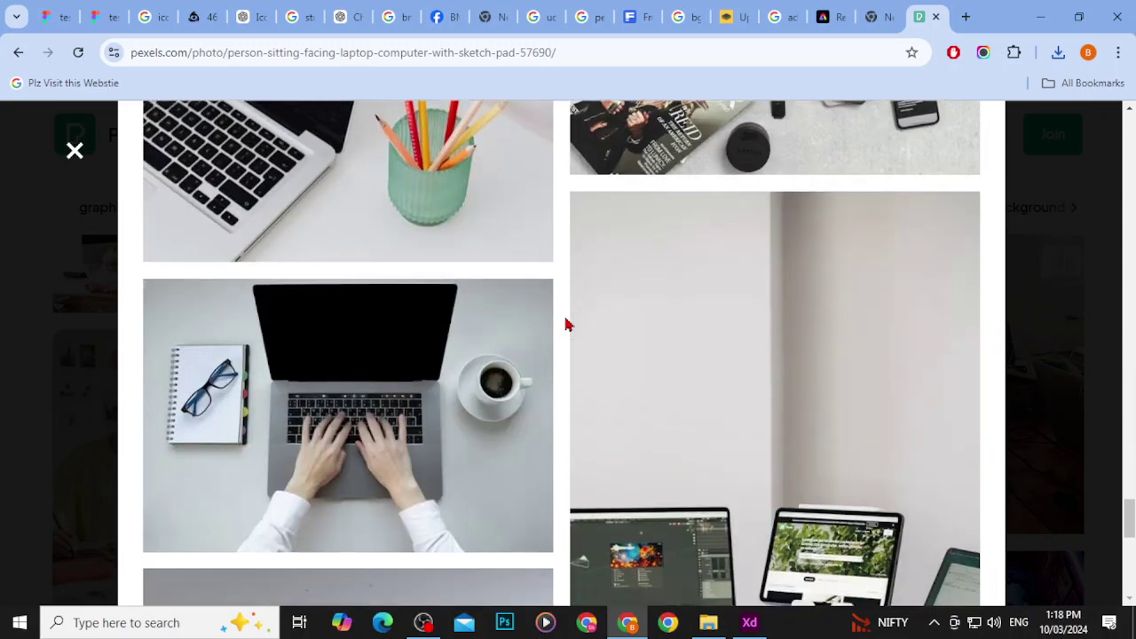
scroll(566, 324, down, 2)
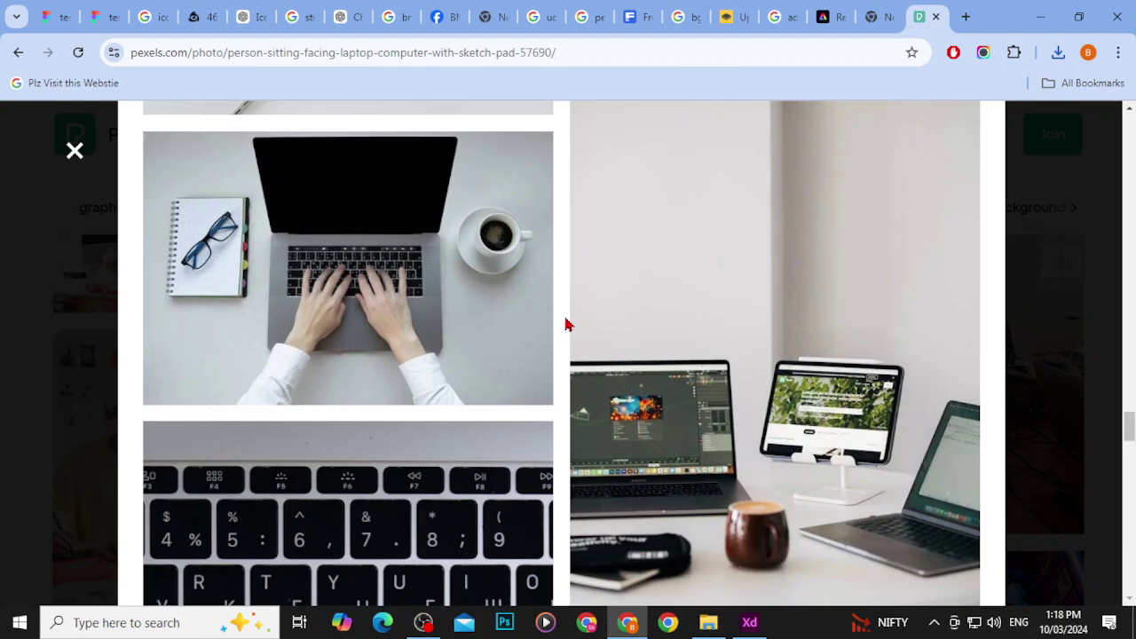
scroll(566, 325, down, 15)
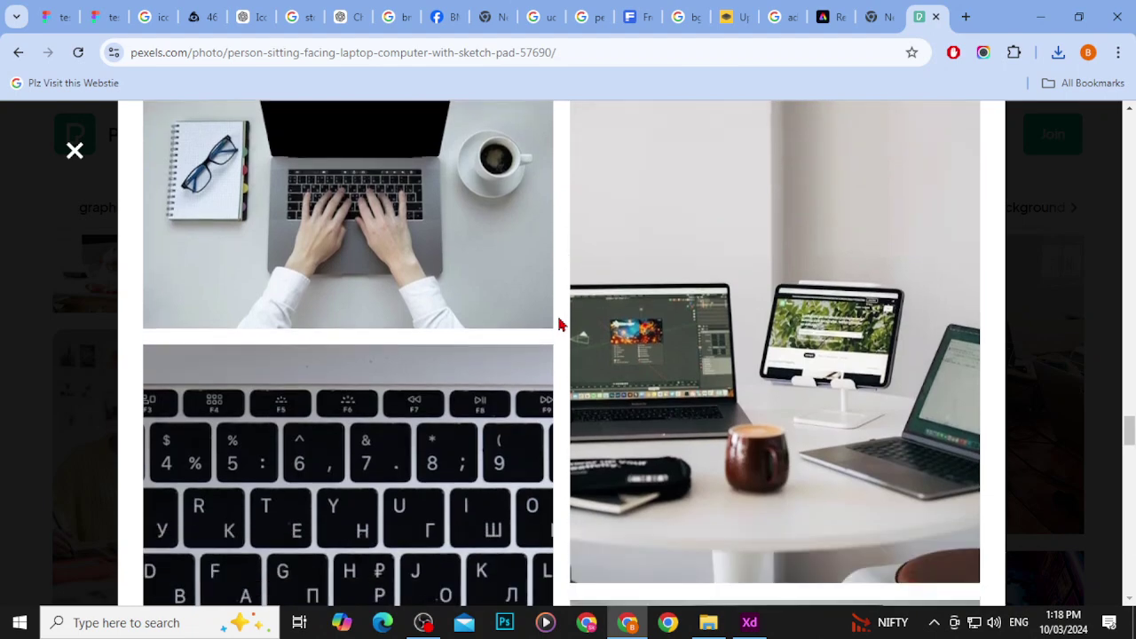
scroll(561, 325, down, 15)
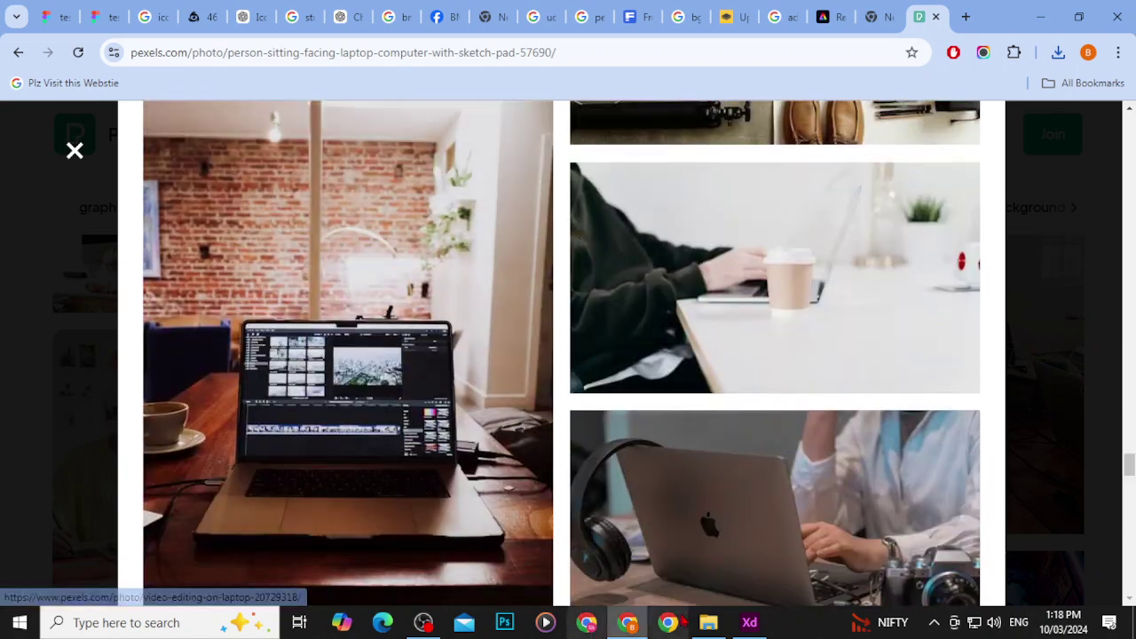
Step: Switch to Adobe XD and replace the headline text on the cleared post with "Learn"
click(749, 623)
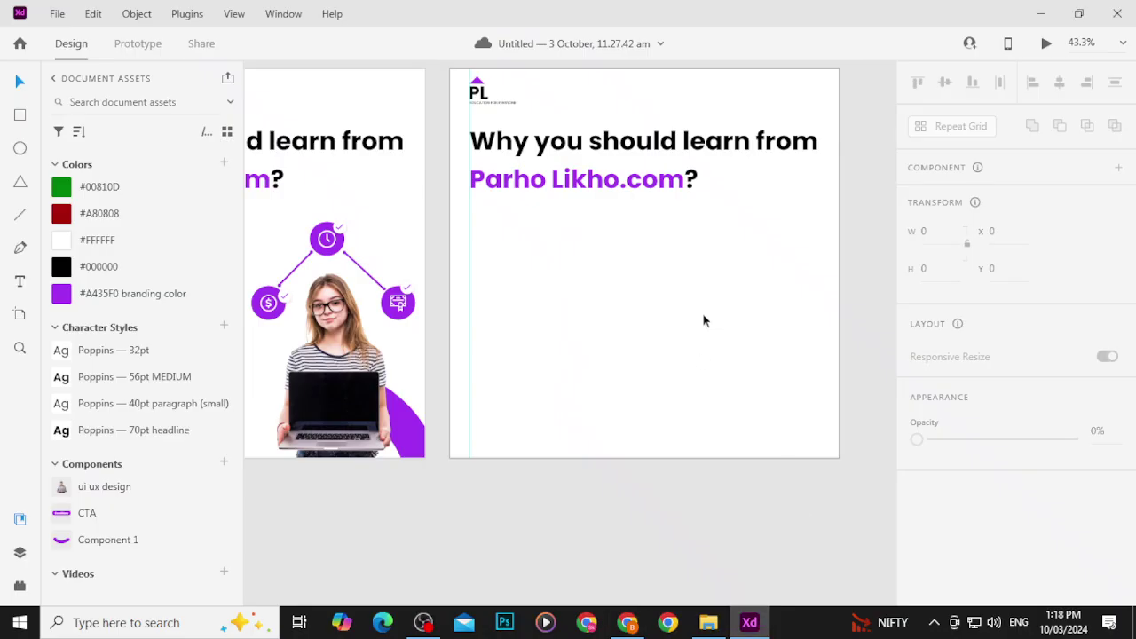
click(680, 185)
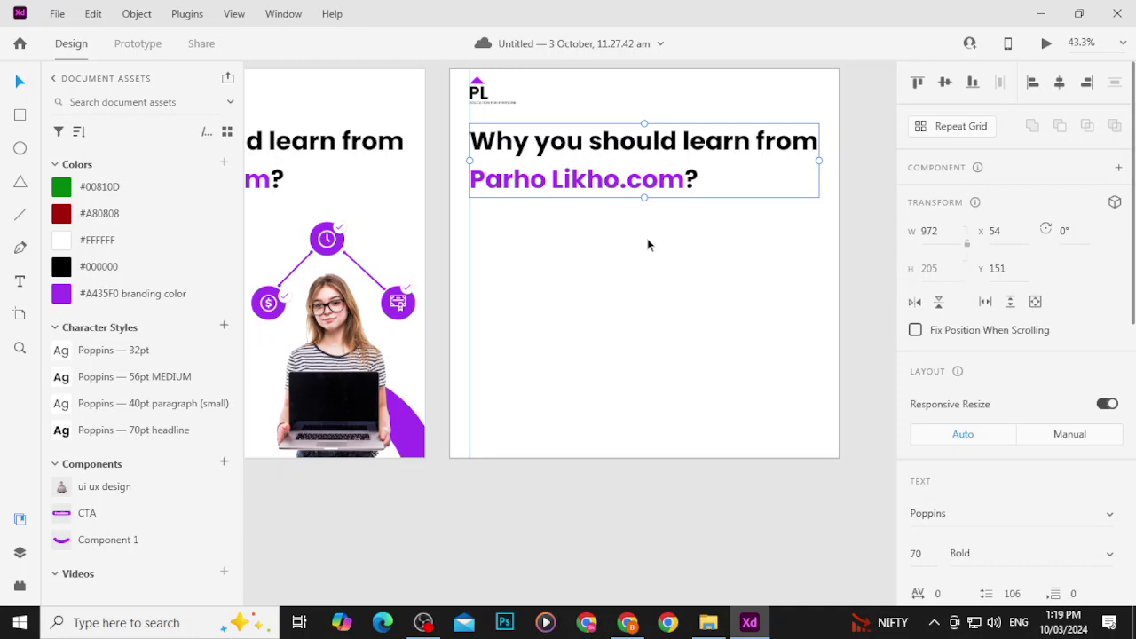
double_click(676, 184)
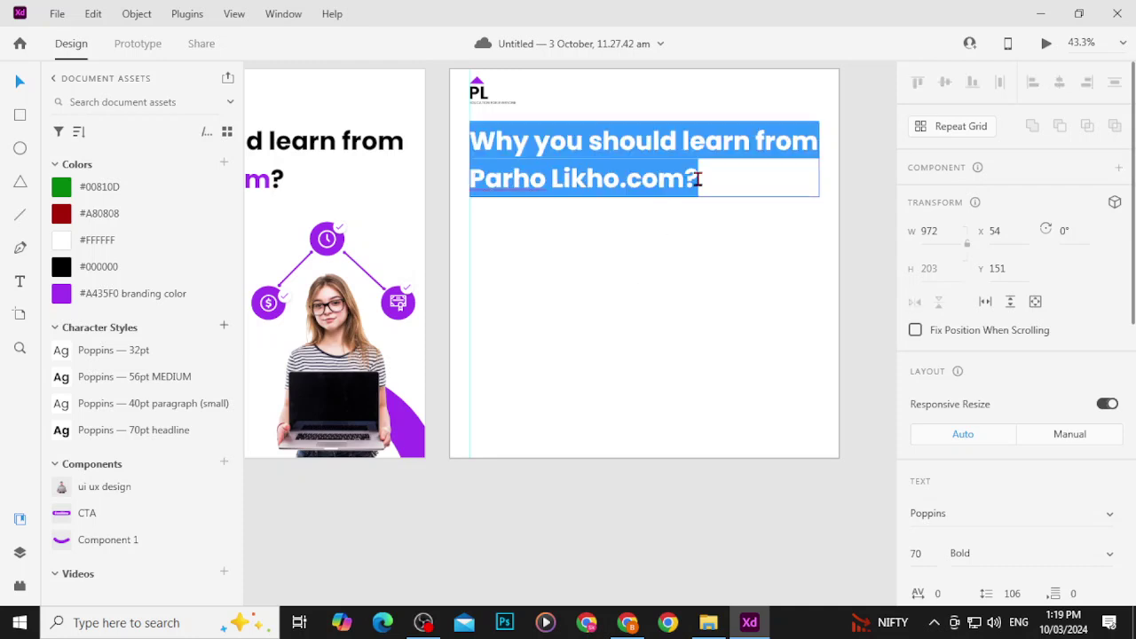
drag(707, 190, 469, 140)
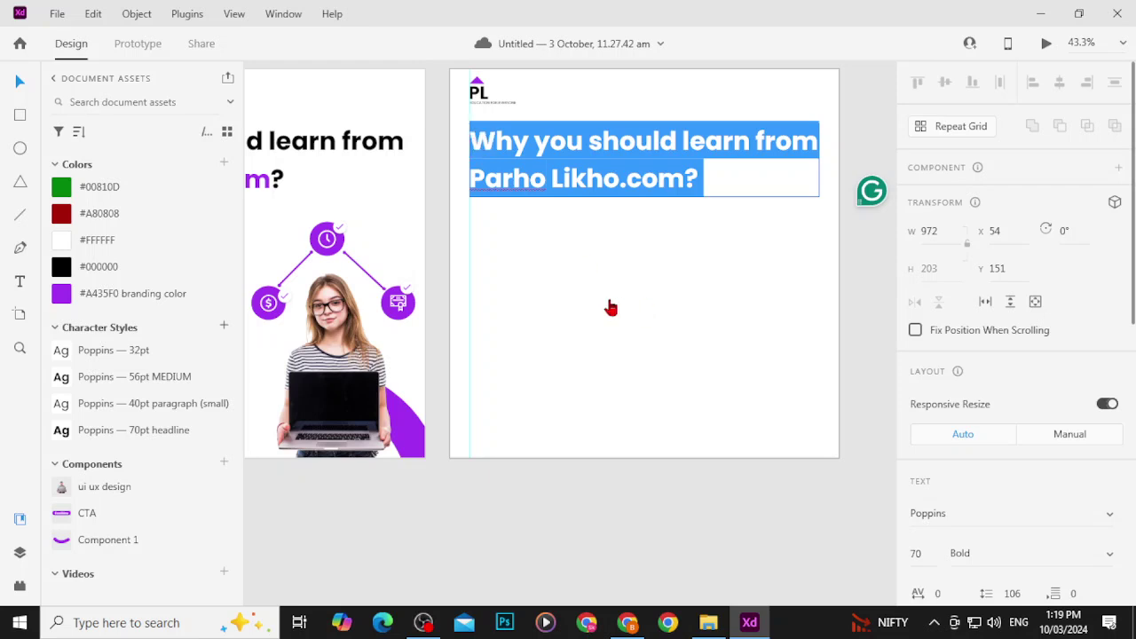
text(Lea)
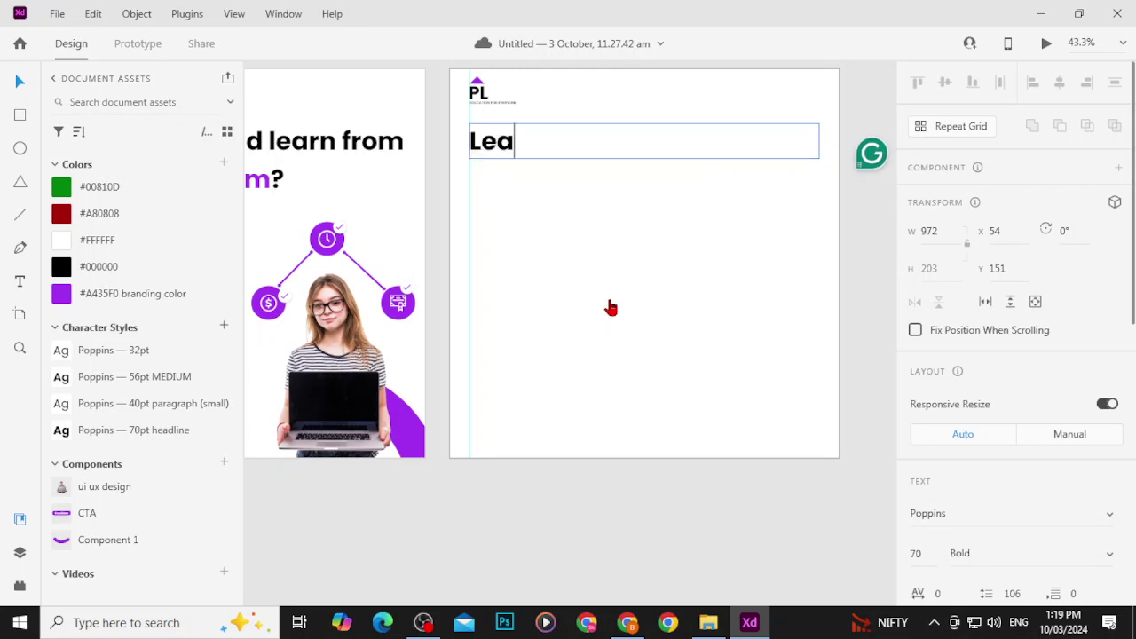
text(r)
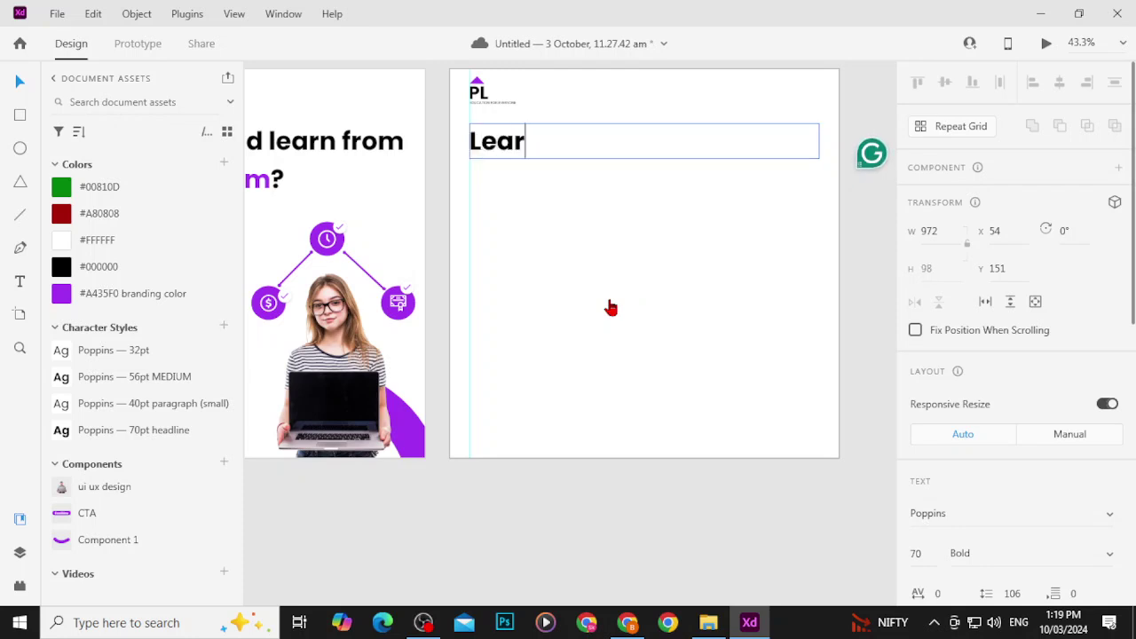
text(n)
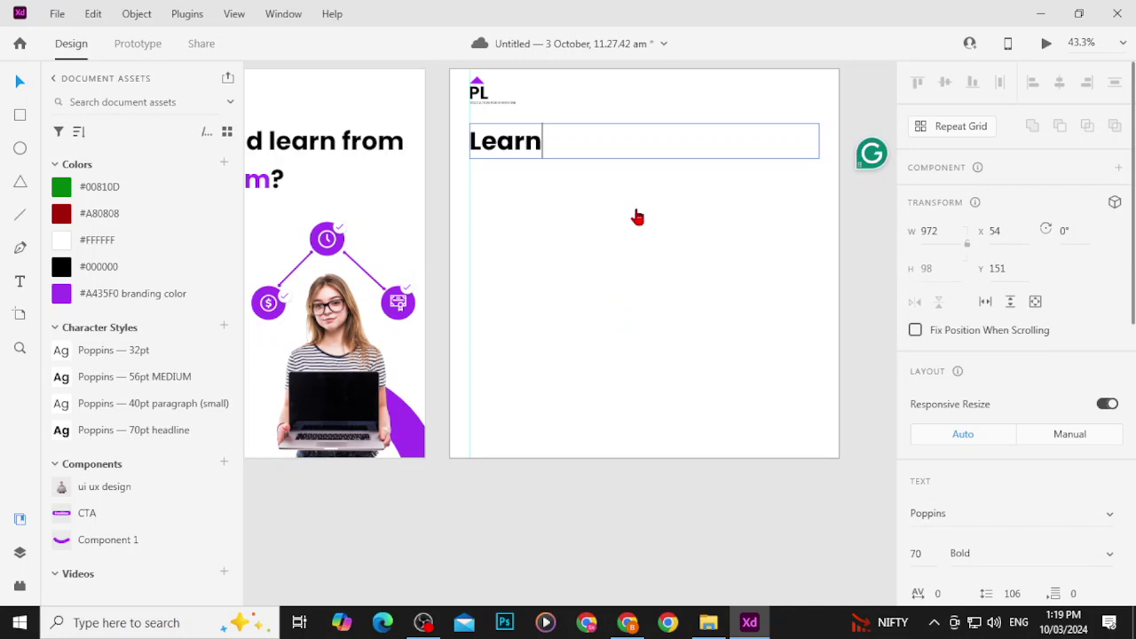
key(Escape)
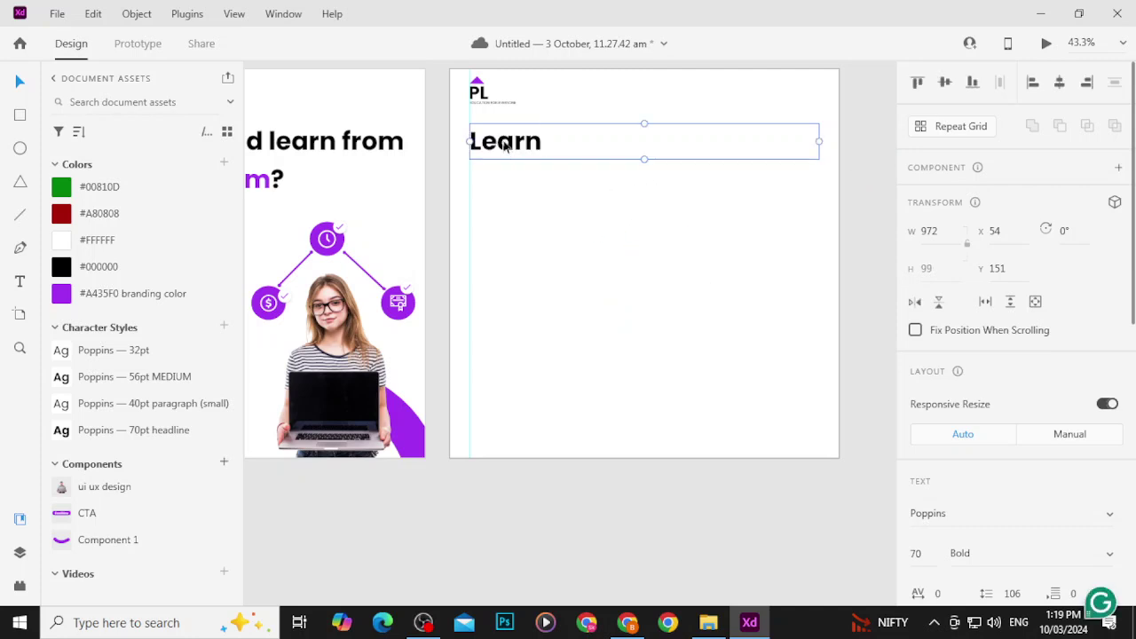
Step: Centre-align the headline text and position its text box horizontally centred on the artboard
drag(508, 146, 627, 150)
scroll(833, 315, down, 1)
scroll(949, 359, down, 3)
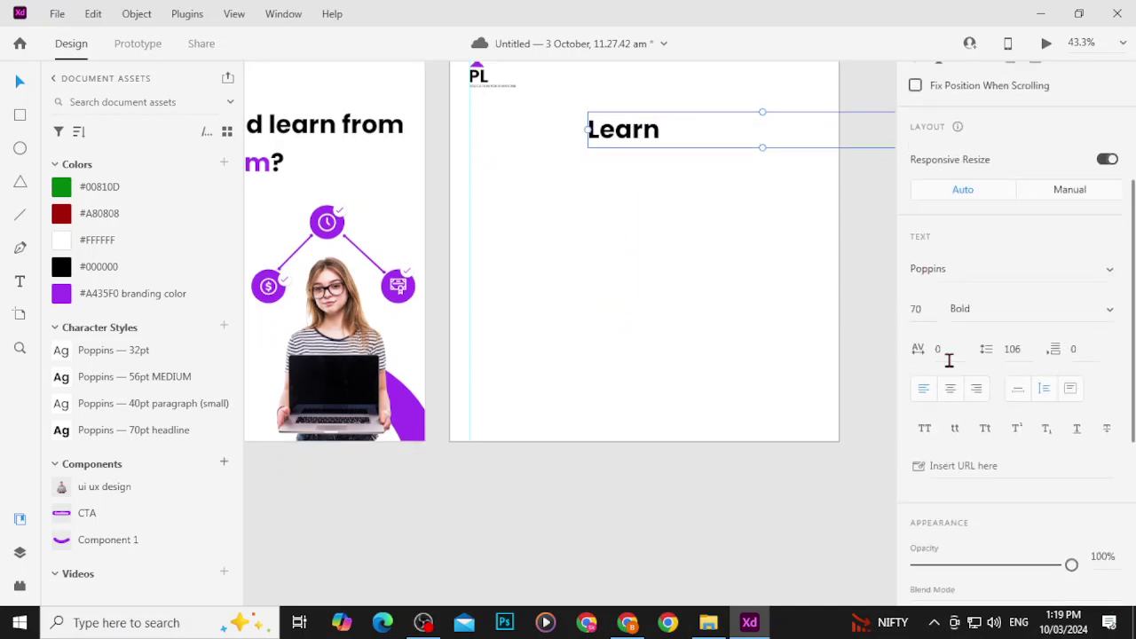
click(950, 387)
drag(799, 139, 678, 145)
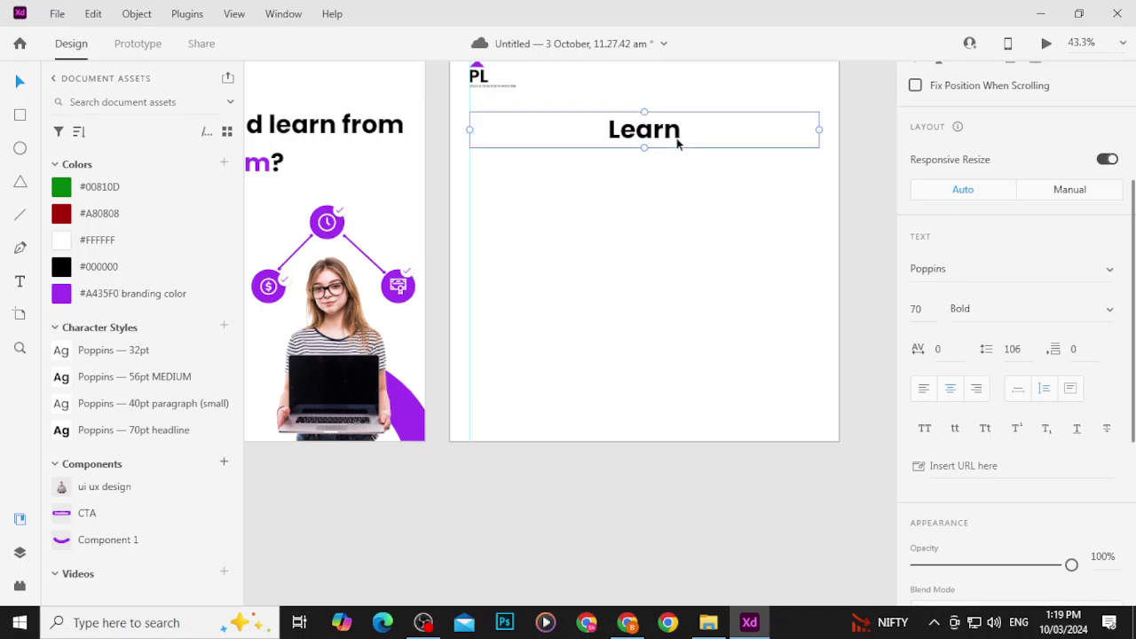
Step: Extend the headline to read "Learn Market Compettative UI UX DESIGN"
double_click(695, 131)
key(Return)
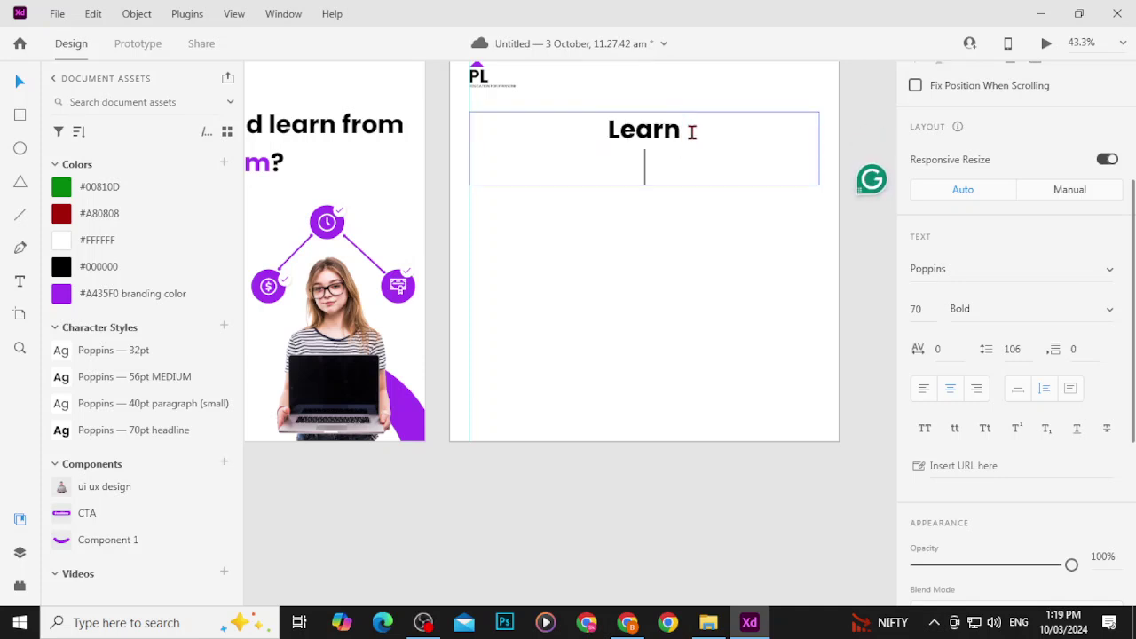
text(A)
key(BackSpace)
key(BackSpace)
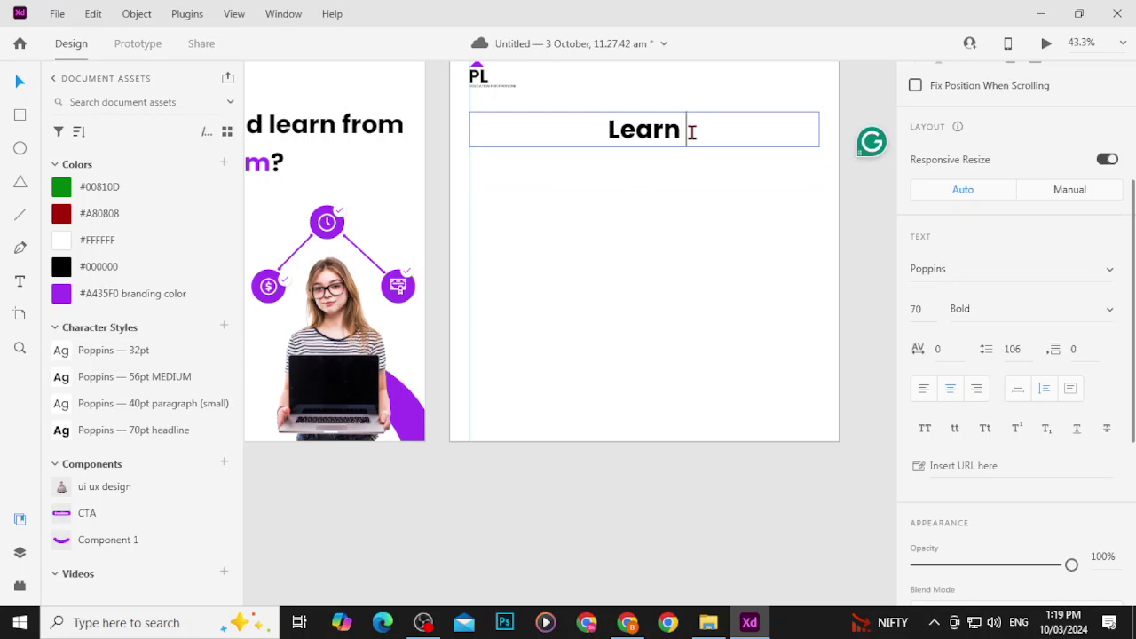
text(Market)
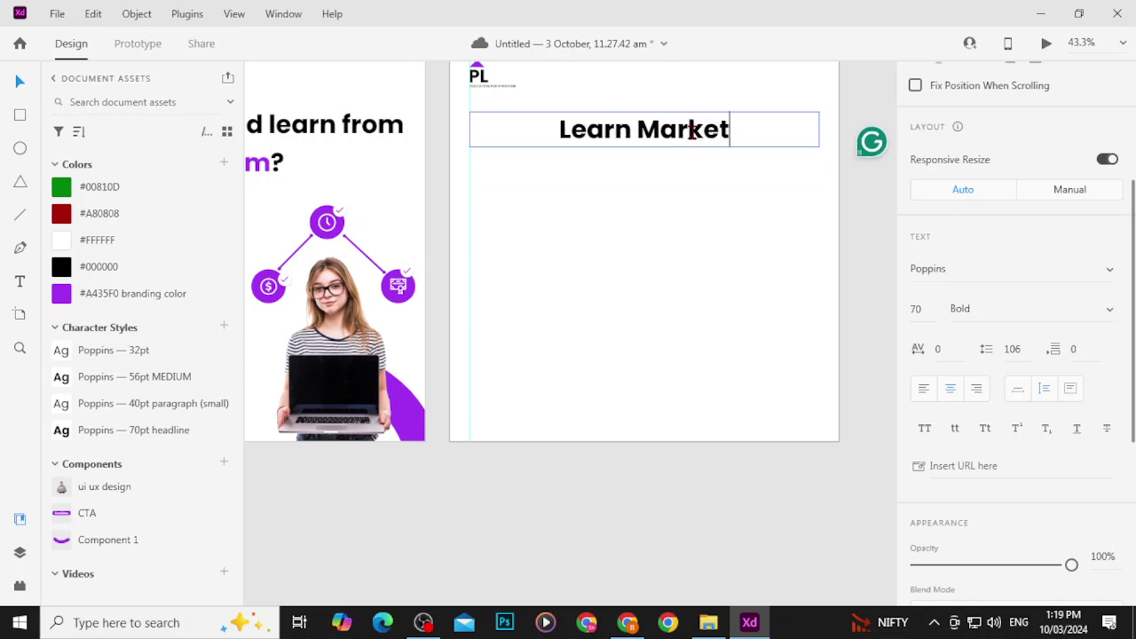
text( Comp)
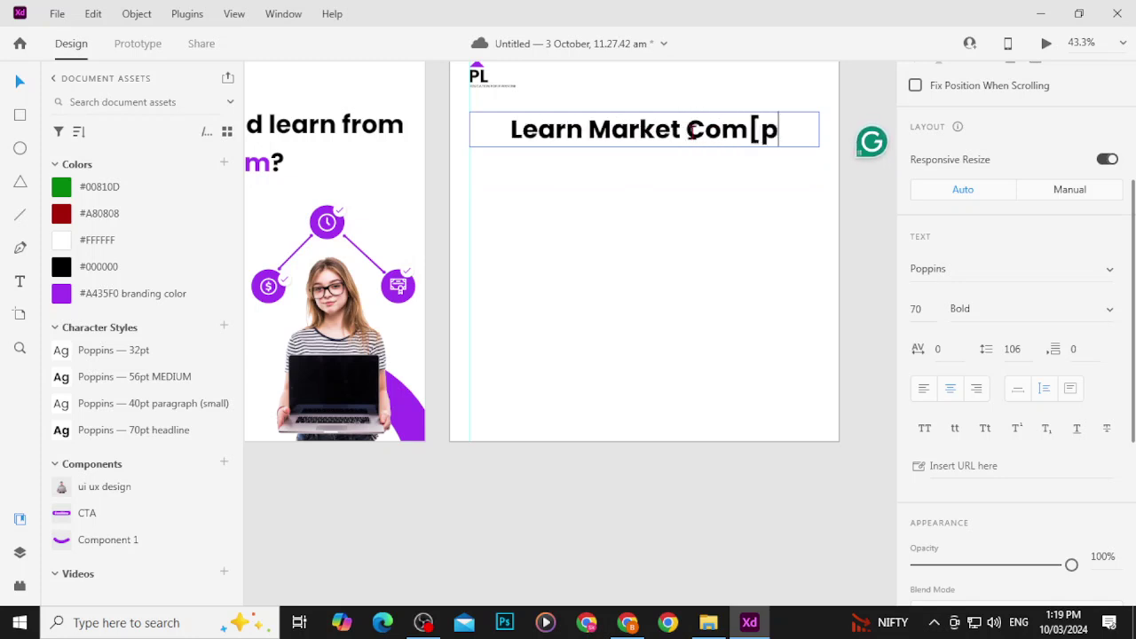
key(BackSpace)
text(pe)
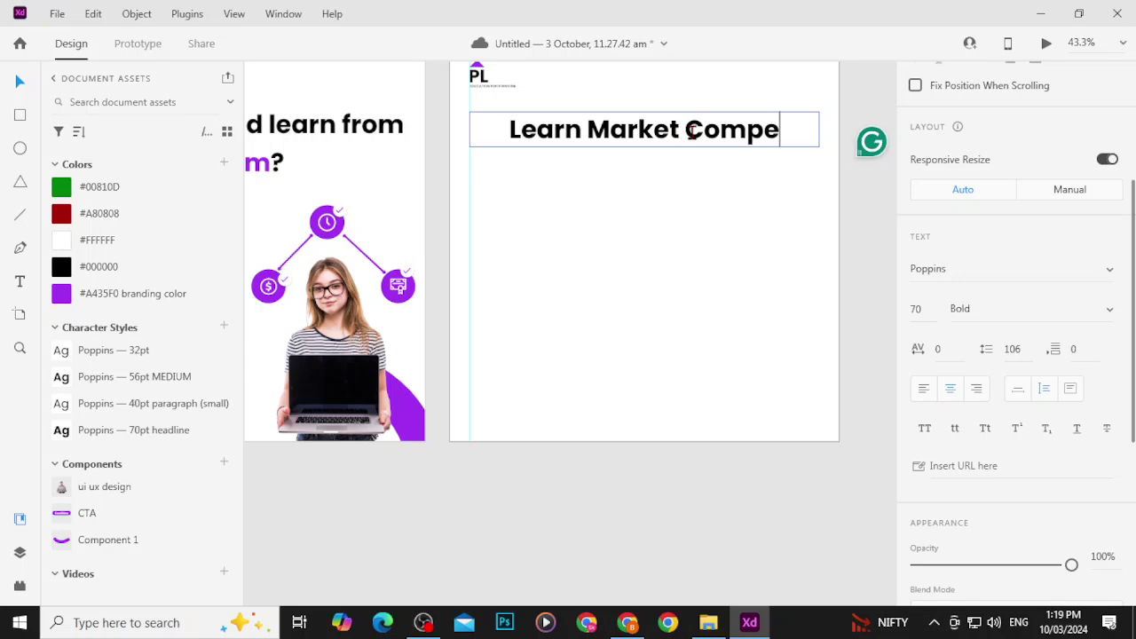
text(ttative)
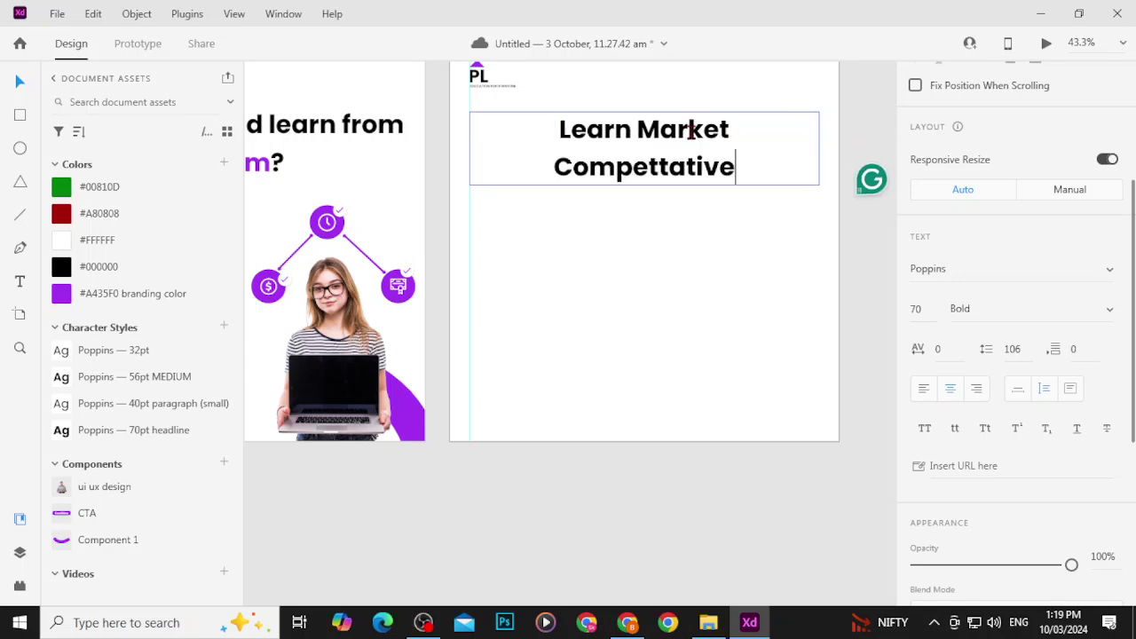
text( U)
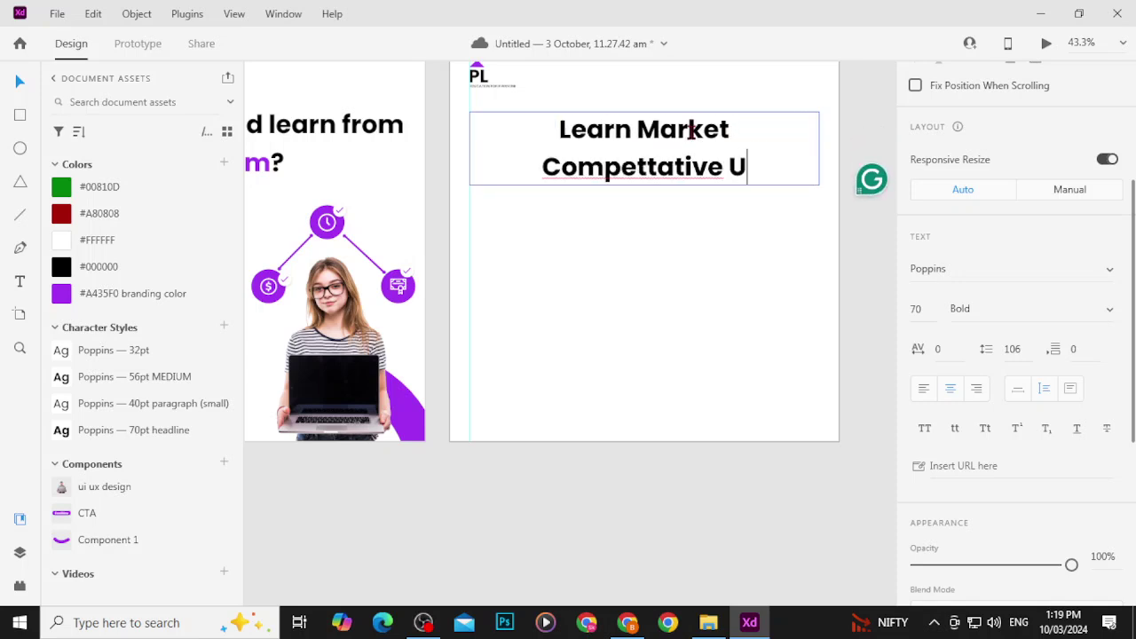
text(I UX DESIGN)
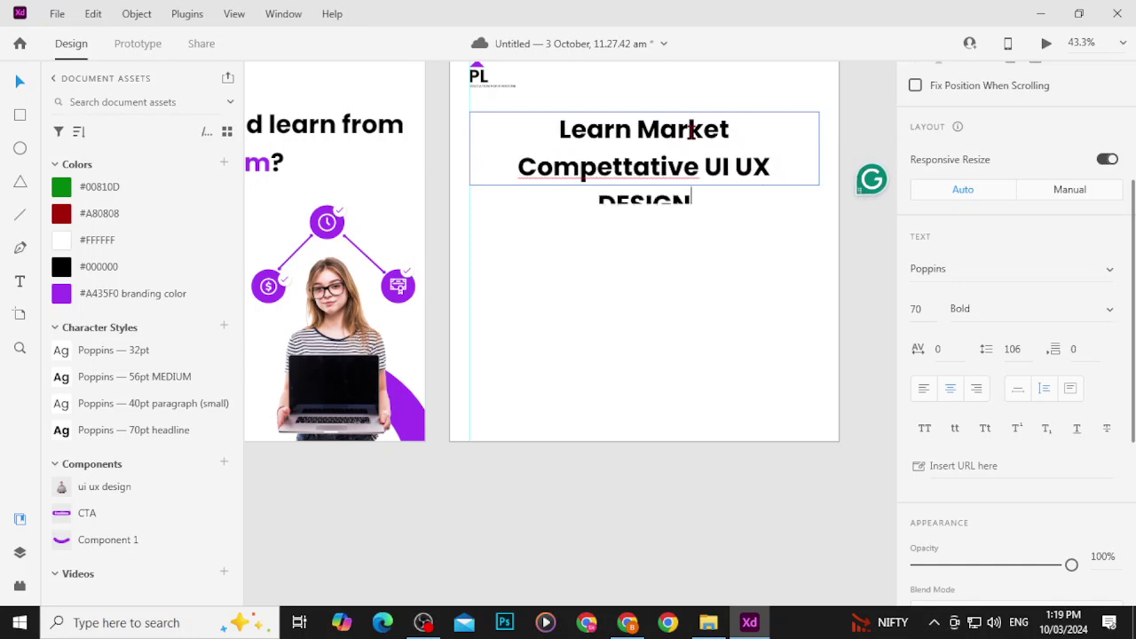
Step: Replace the misspelled word in the headline with the suggested spelling "Competitive" and finish editing the text
right_click(661, 166)
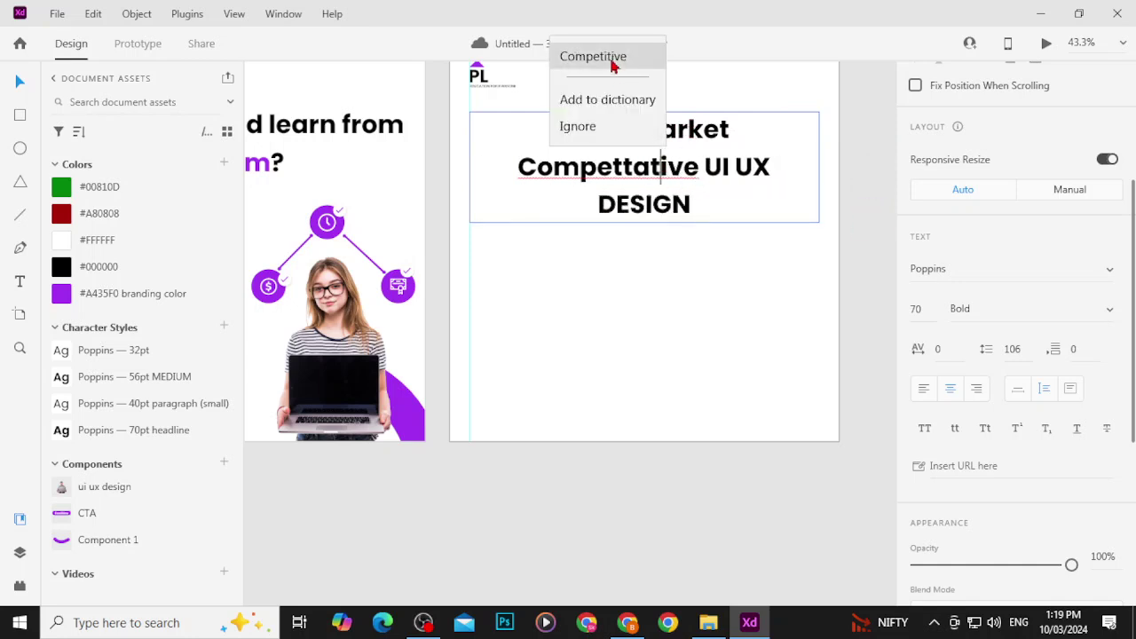
click(577, 55)
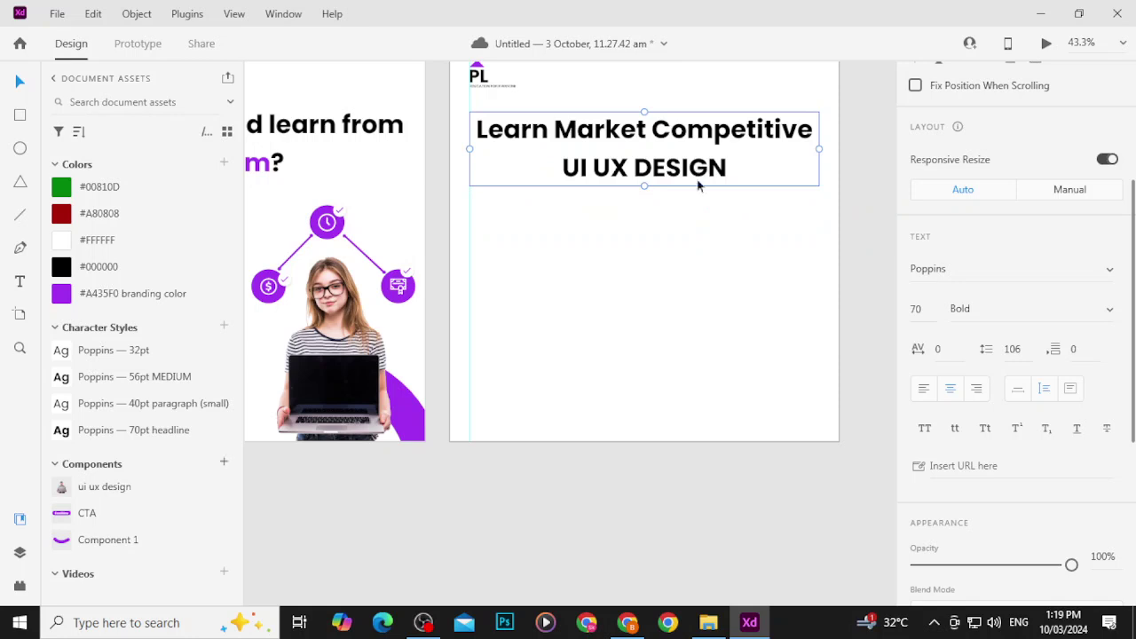
key(Escape)
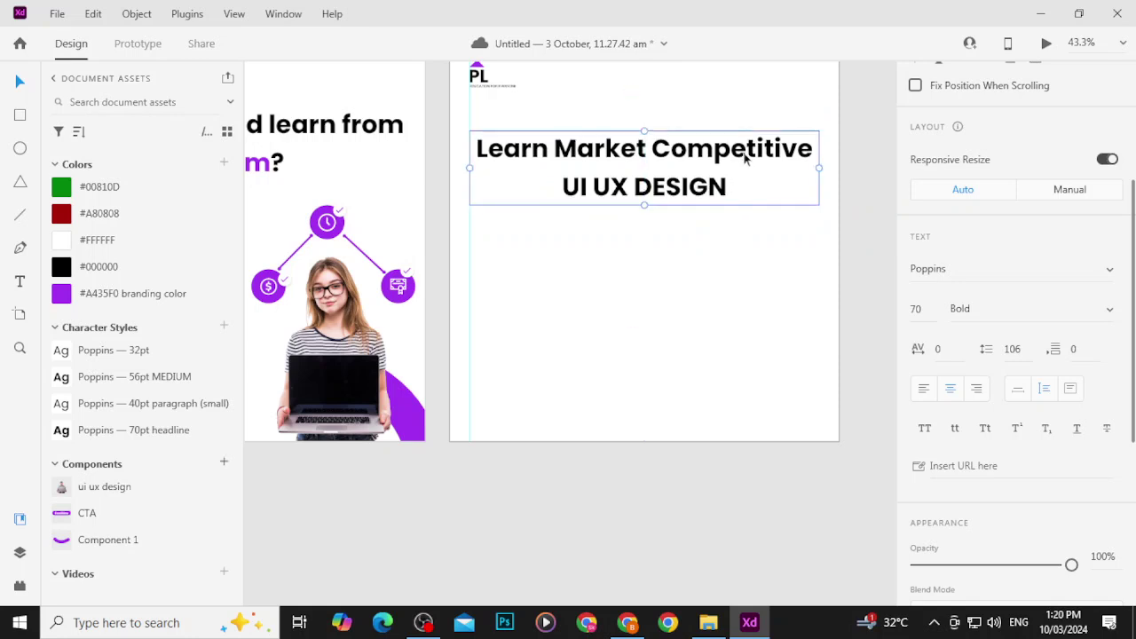
Step: Set the font size of "Learn Market Competitive" in the headline to 50, leaving out "UI UX DESIGN"
double_click(746, 157)
triple_click(735, 151)
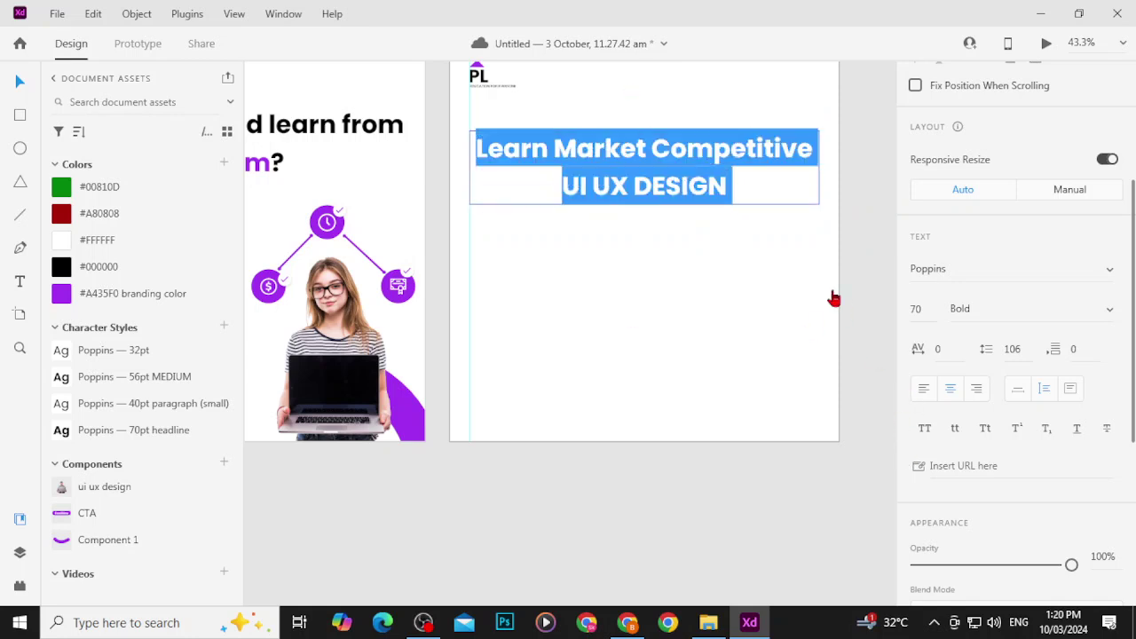
click(814, 180)
drag(817, 149, 467, 151)
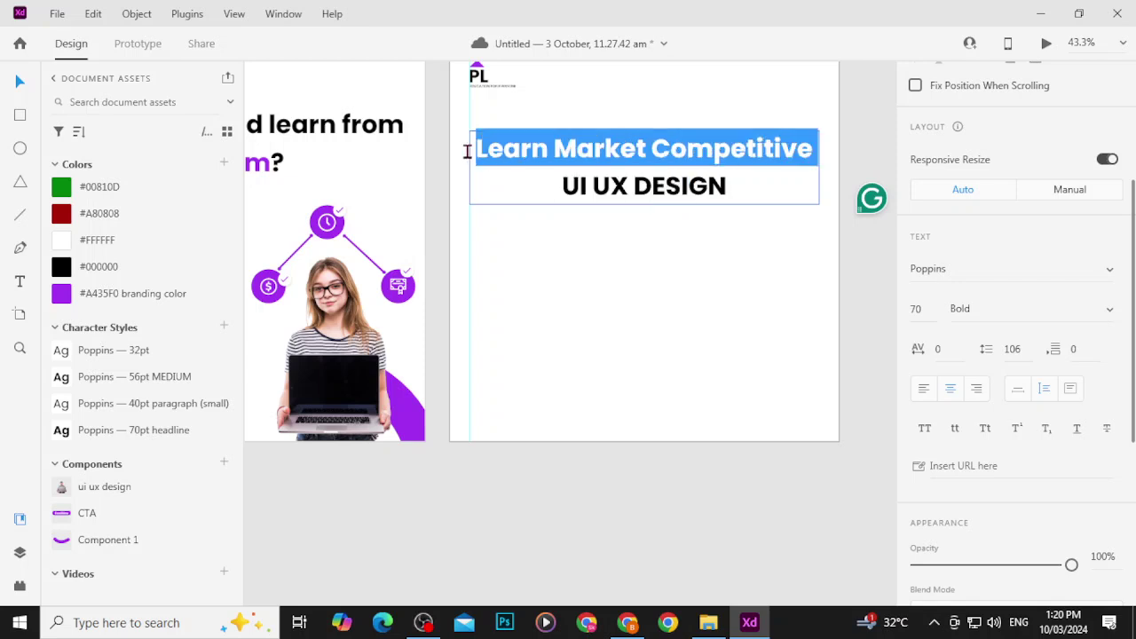
click(929, 310)
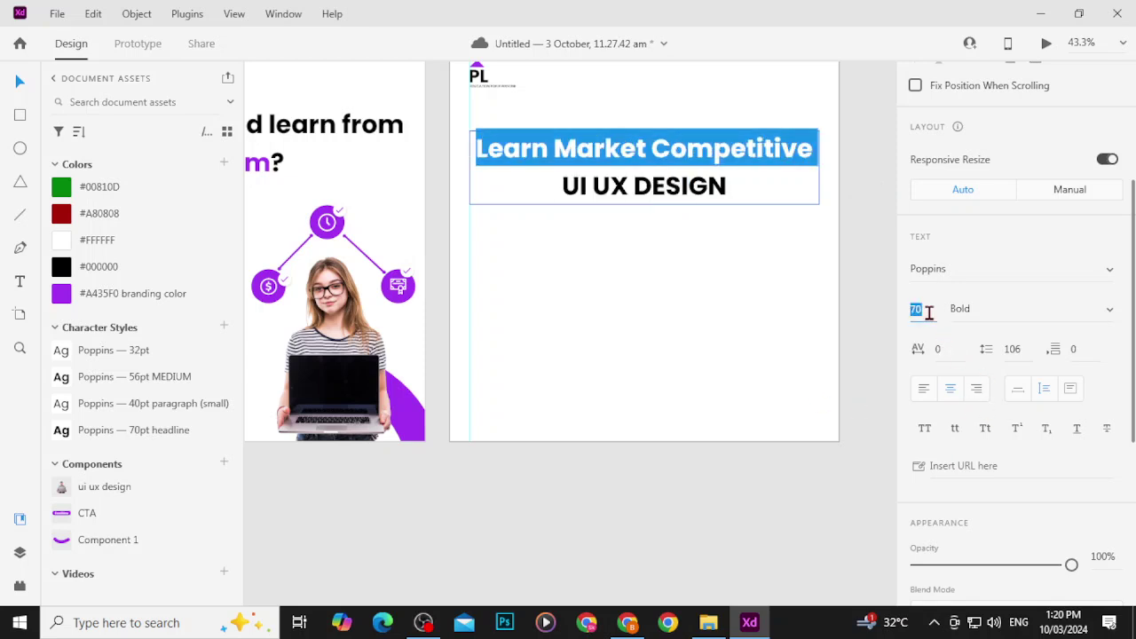
key(Return)
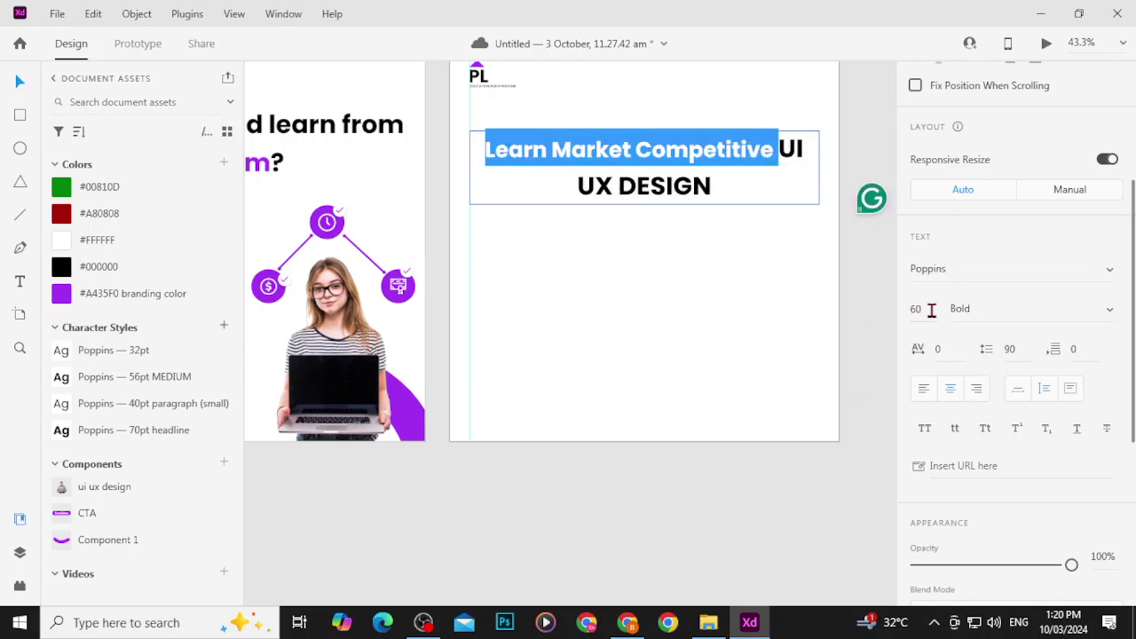
click(937, 317)
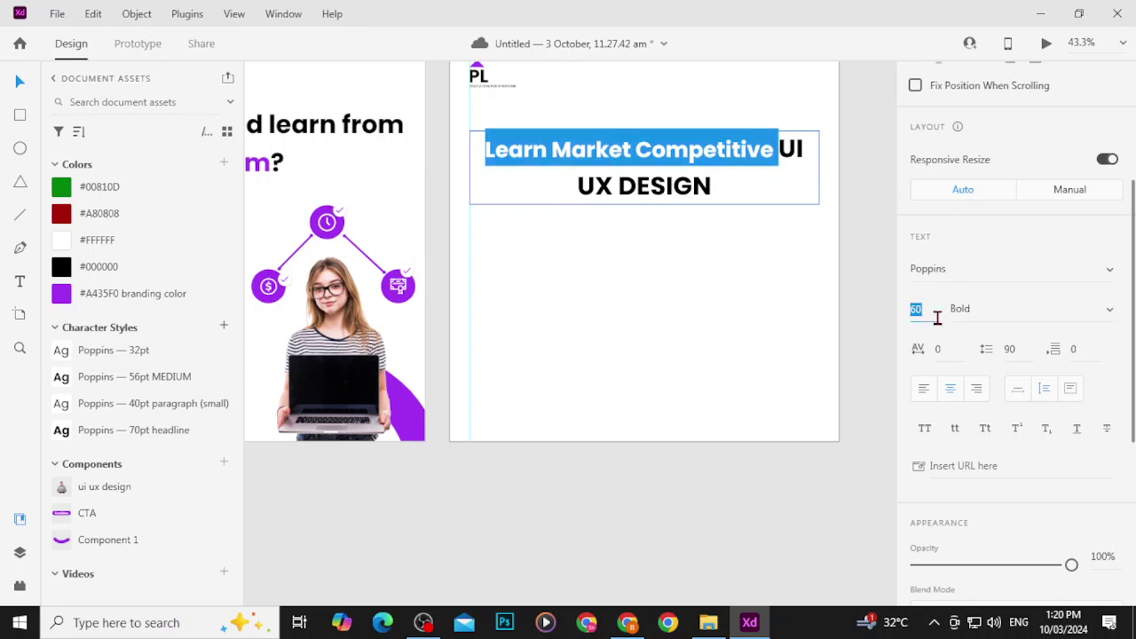
text(50)
key(Return)
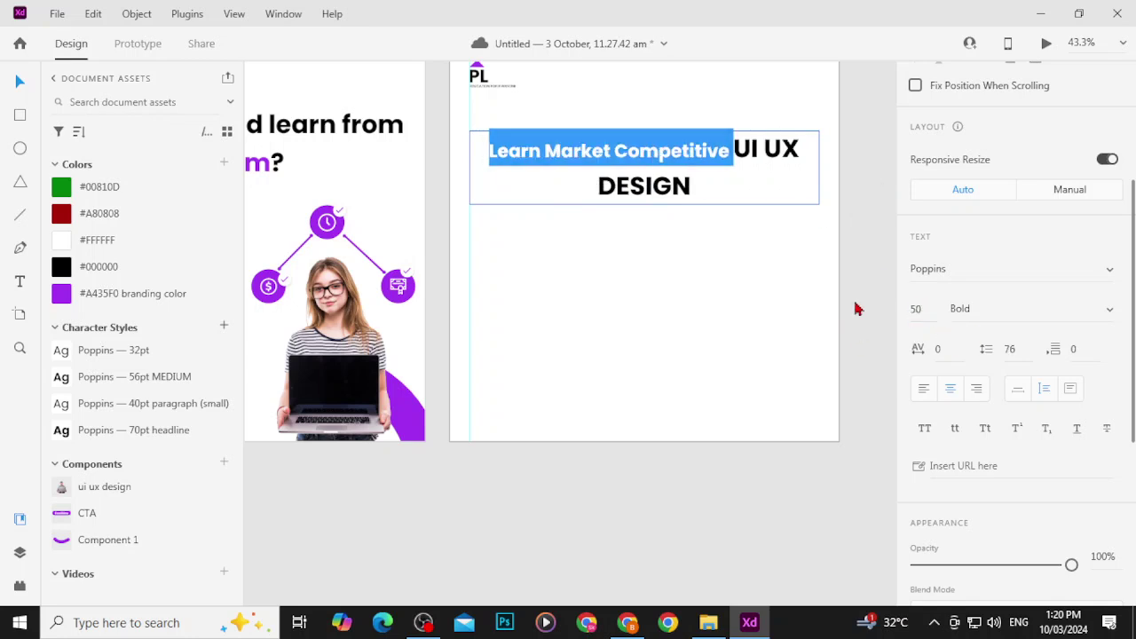
Step: Insert a line break so that "UI UX DESIGN" stands on its own second line of the headline
click(737, 157)
key(Return)
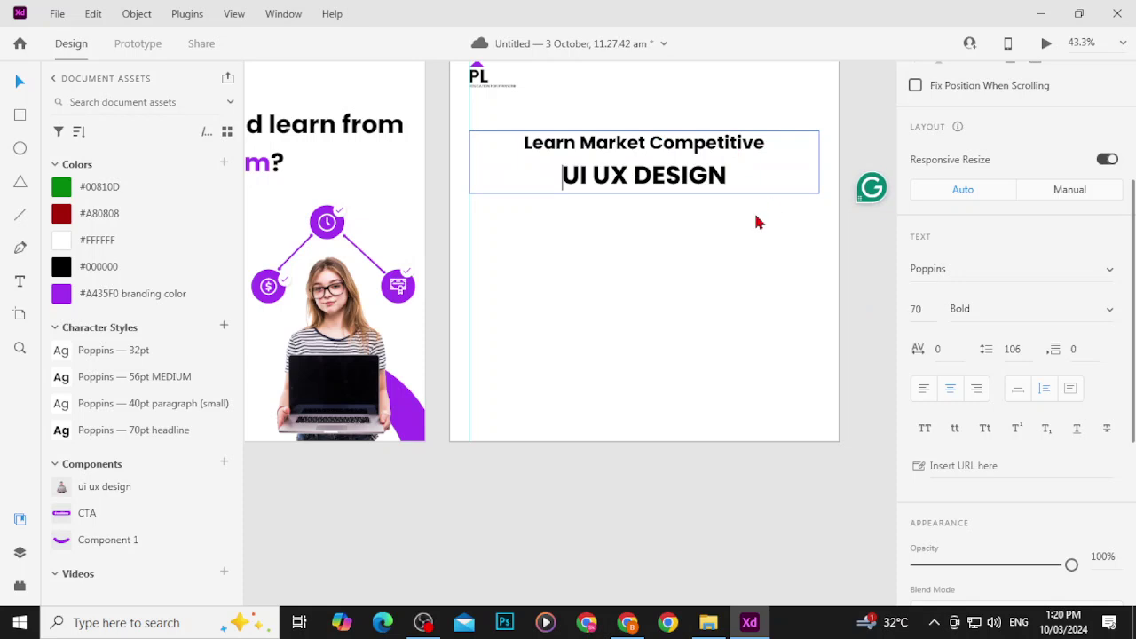
key(Escape)
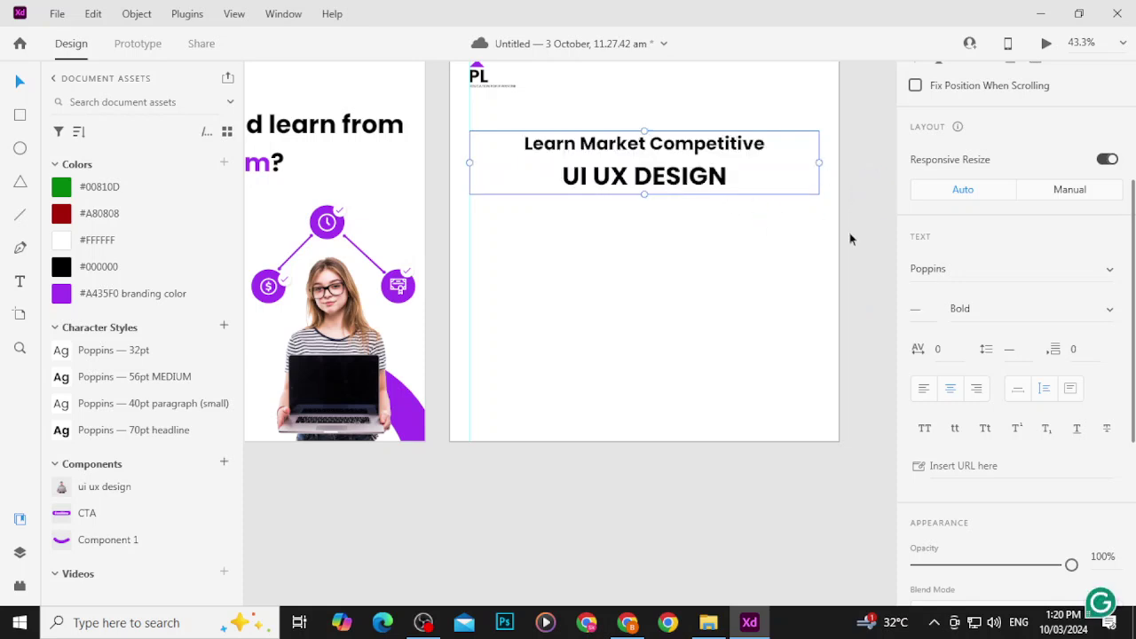
Step: Switch the headline to auto width and move it up, centred on the artboard at about Y 169
click(1021, 390)
scroll(1047, 249, up, 4)
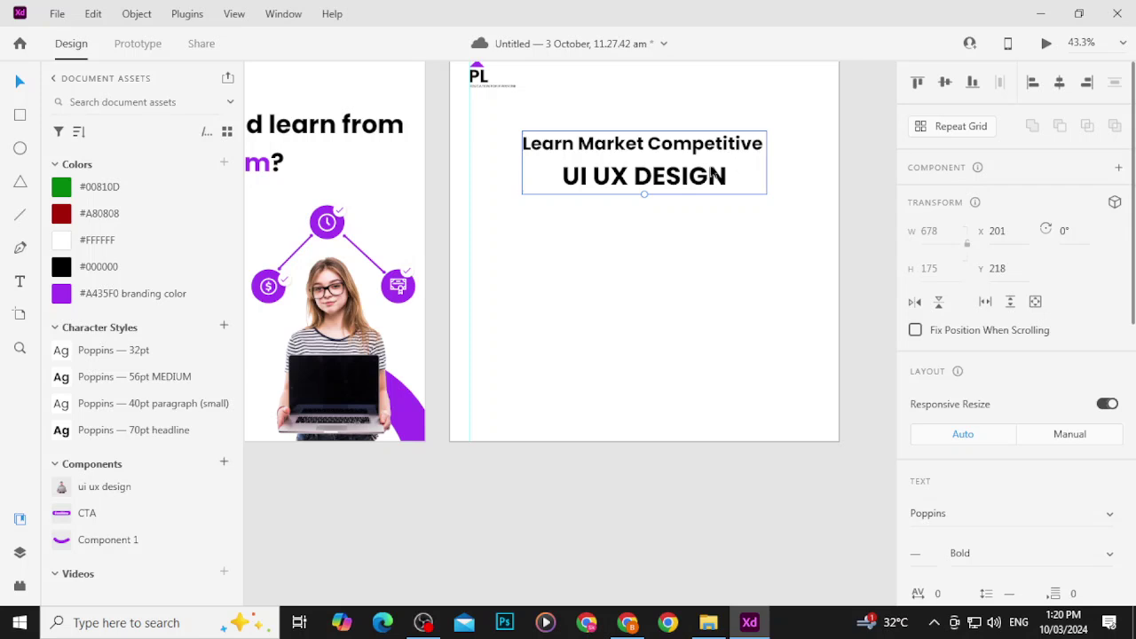
drag(711, 173, 676, 152)
Step: Apply the branding color #A435F0 to "UI UX DESIGN" in the headline
double_click(676, 151)
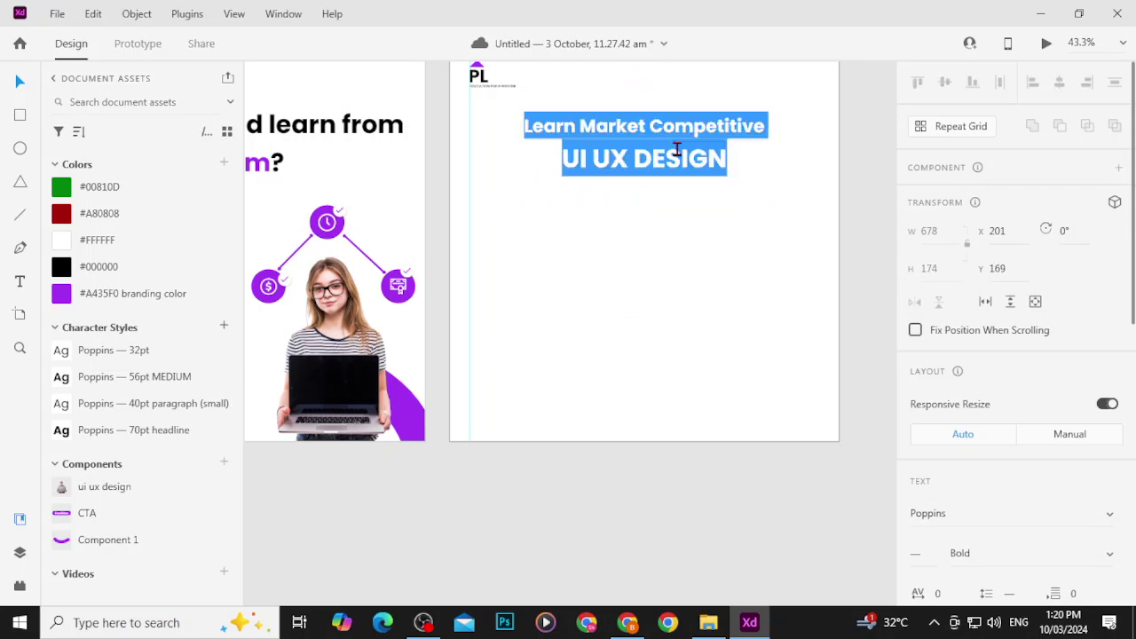
click(677, 151)
drag(564, 158, 732, 160)
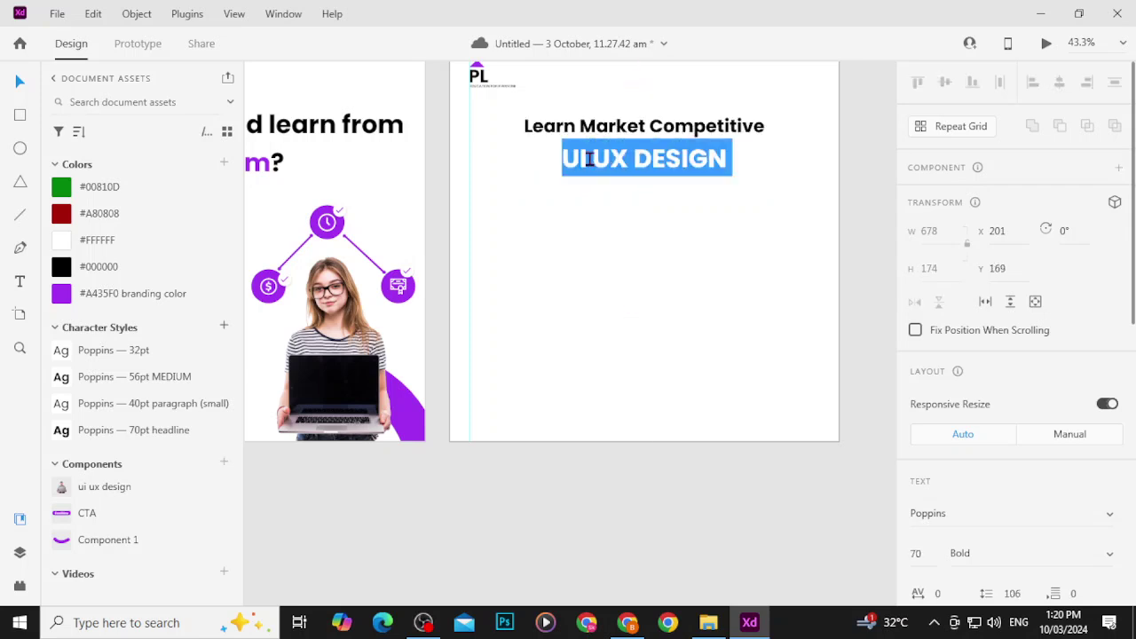
click(162, 298)
click(650, 219)
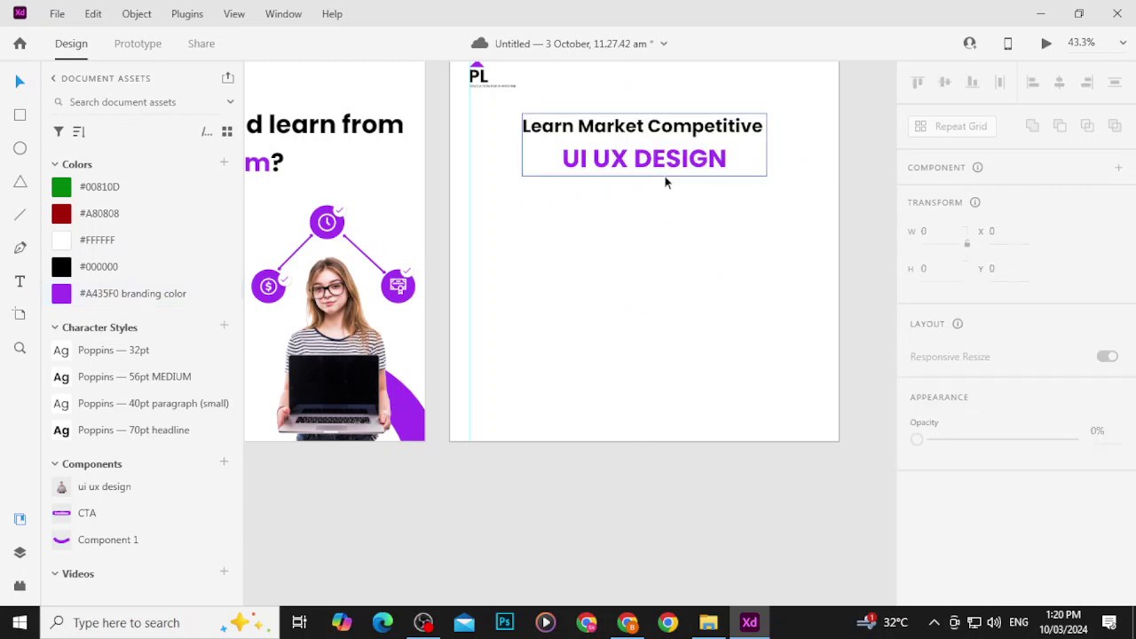
Step: Undo the color change on "UI UX DESIGN"
scroll(666, 182, up, 4)
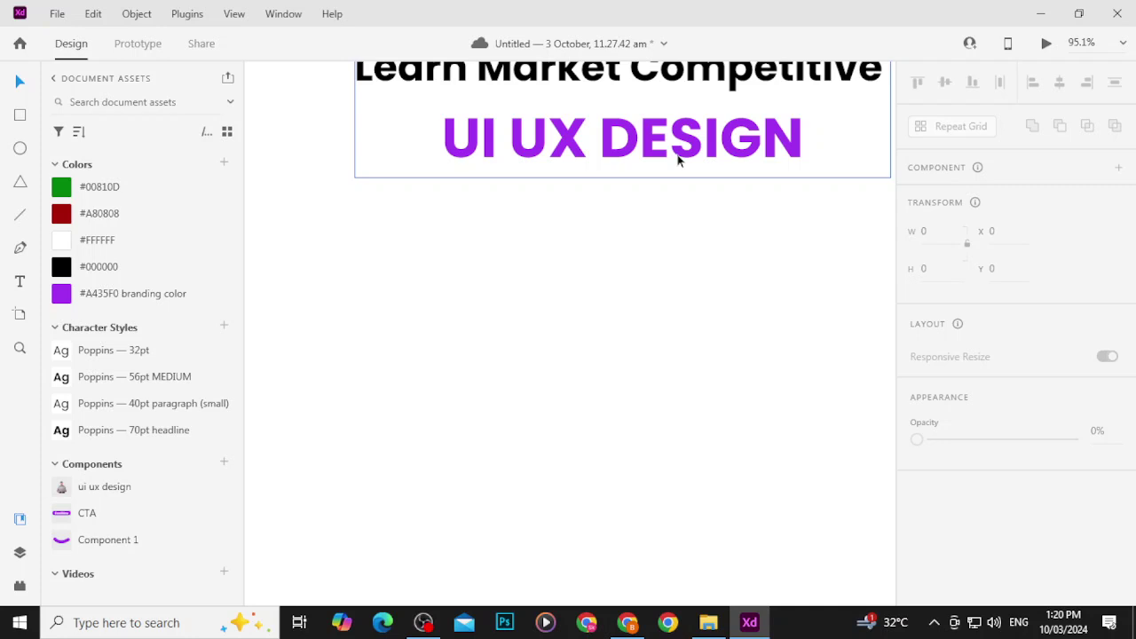
key(ctrl+z)
click(652, 280)
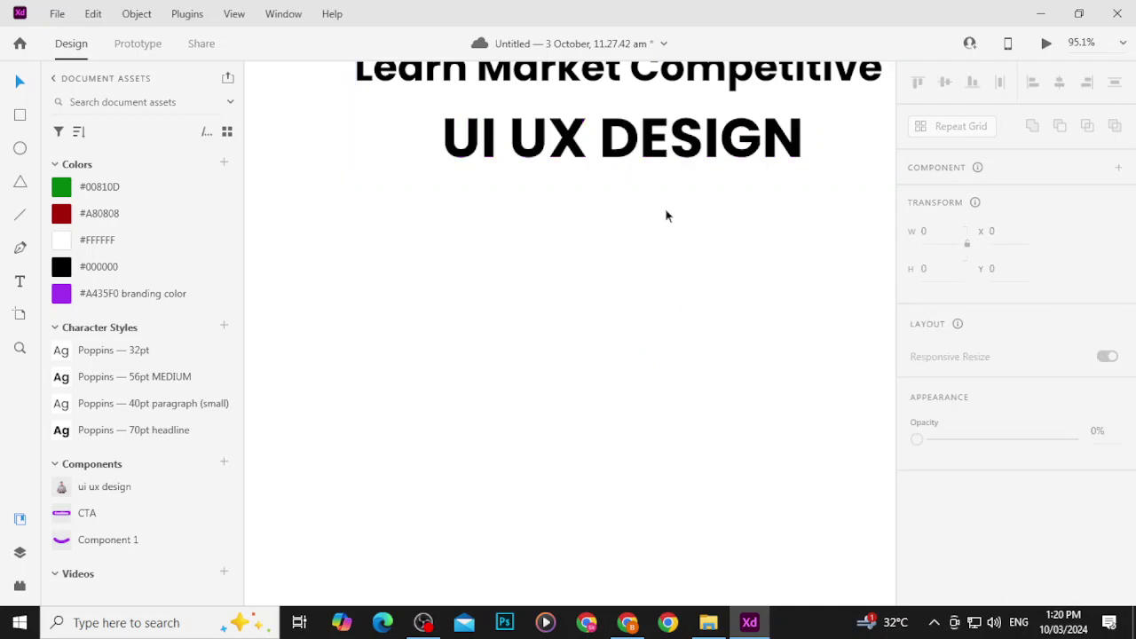
drag(664, 208, 577, 328)
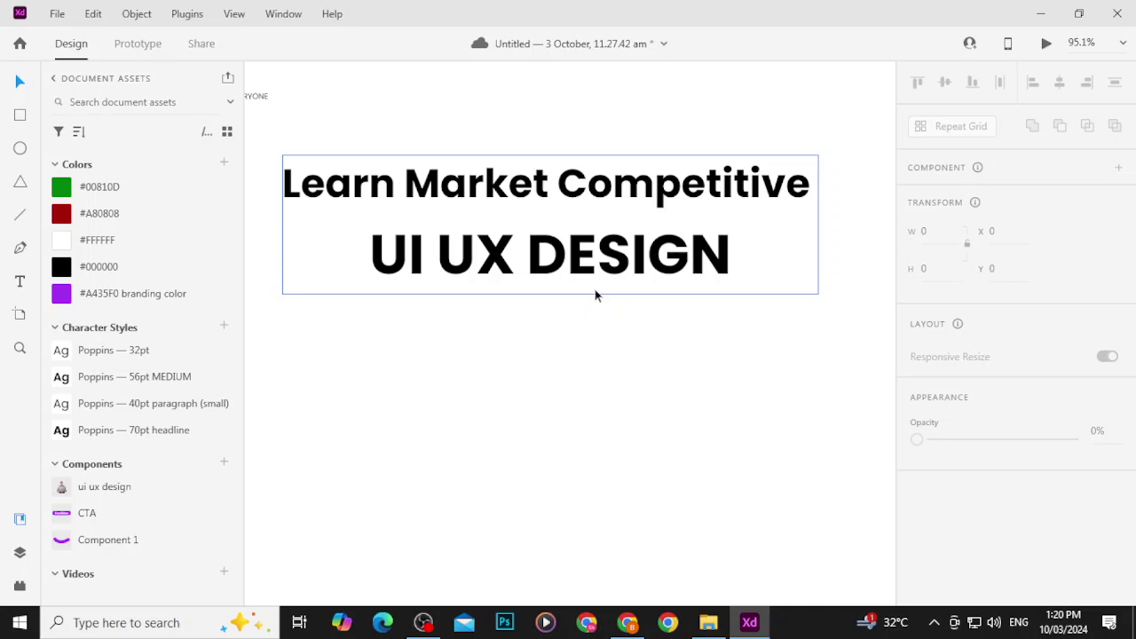
click(19, 149)
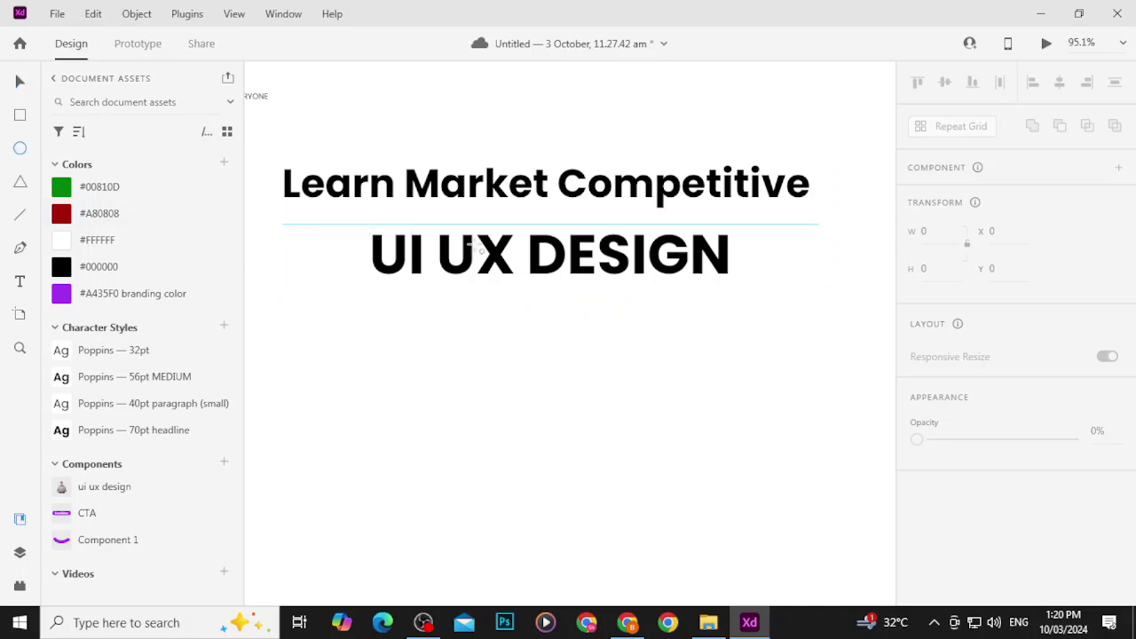
drag(471, 244, 627, 287)
key(ctrl+shift+bracketleft)
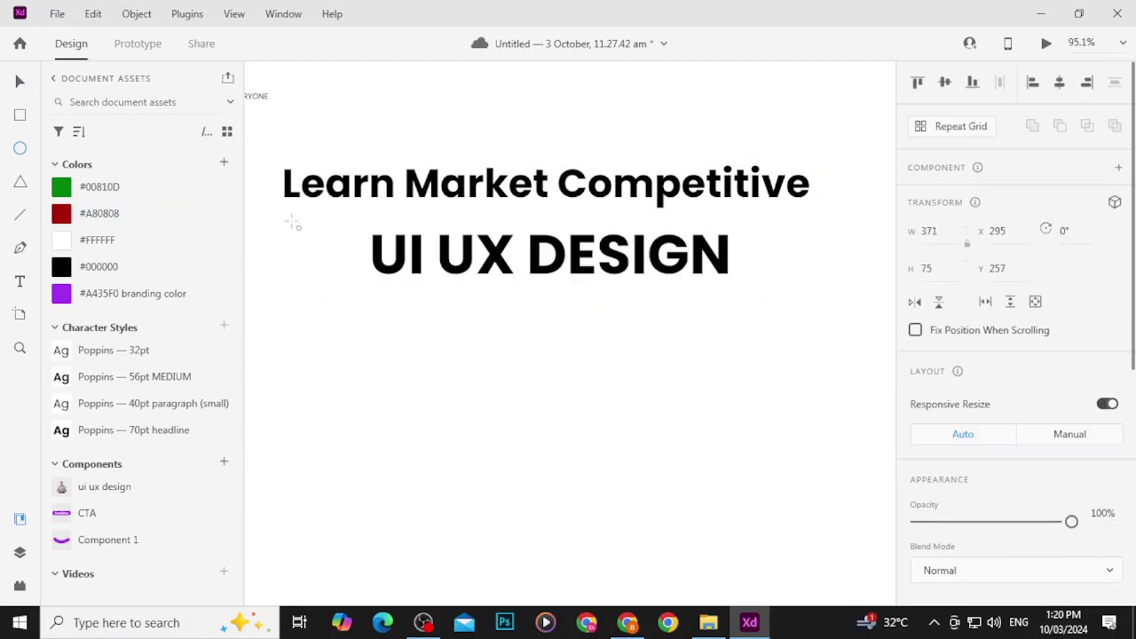
key(Escape)
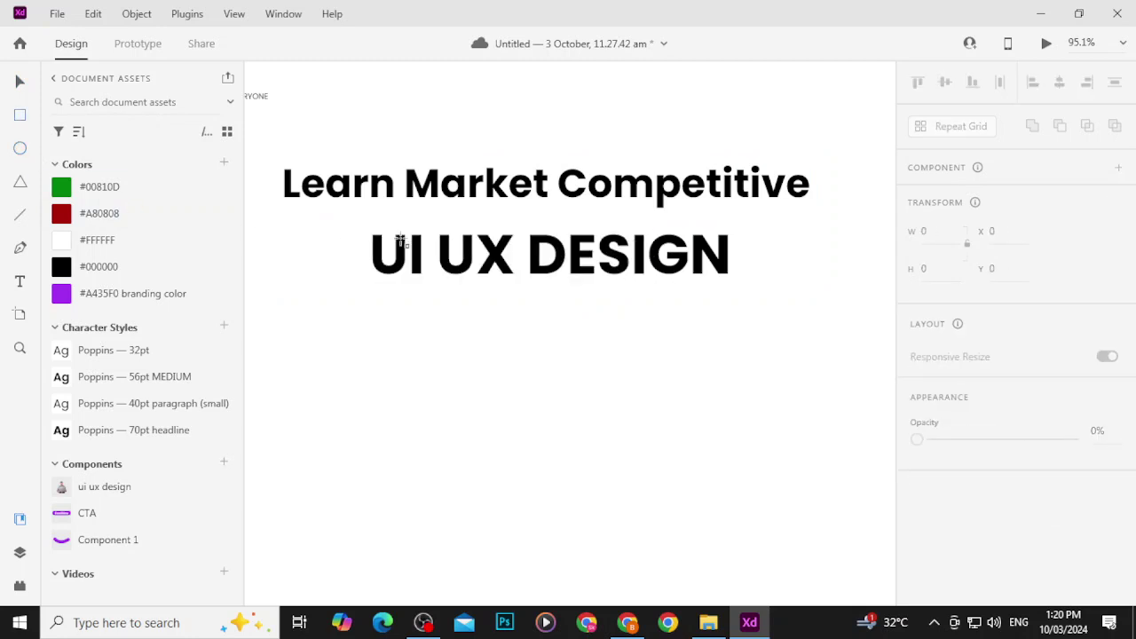
Step: Draw a borderless rectangle about 500 px wide, filled with branding color #A435F0, behind the "UI UX DESIGN" line
mouse_move(351, 225)
mouse_down()
mouse_move(532, 311)
mouse_move(677, 281)
mouse_move(748, 284)
mouse_up()
click(140, 293)
scroll(1123, 395, down, 5)
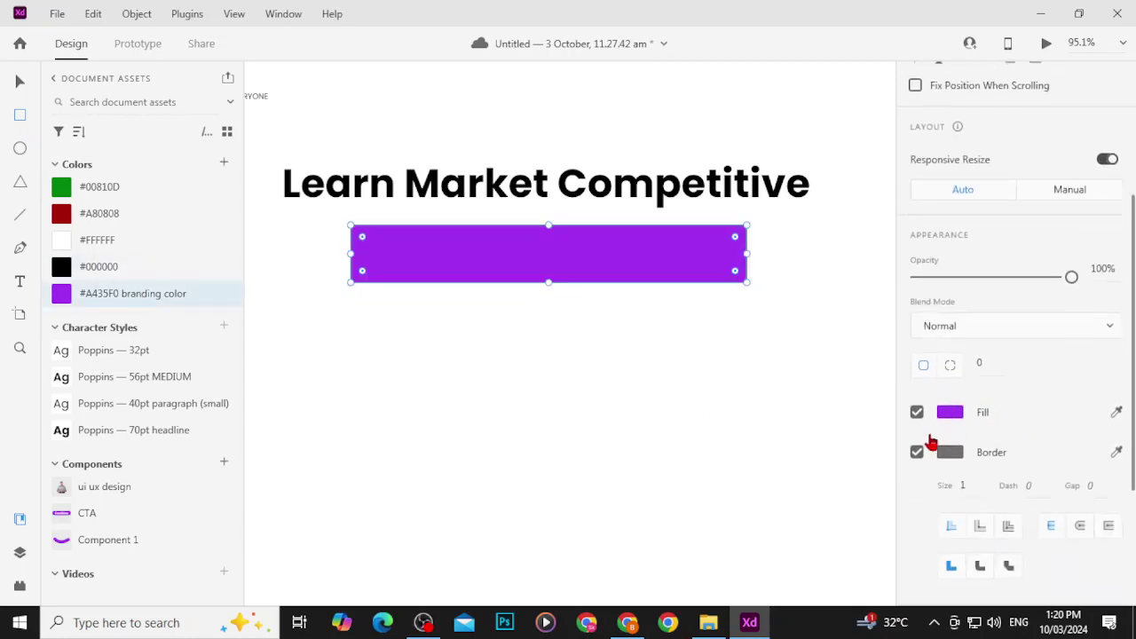
click(917, 452)
key(v)
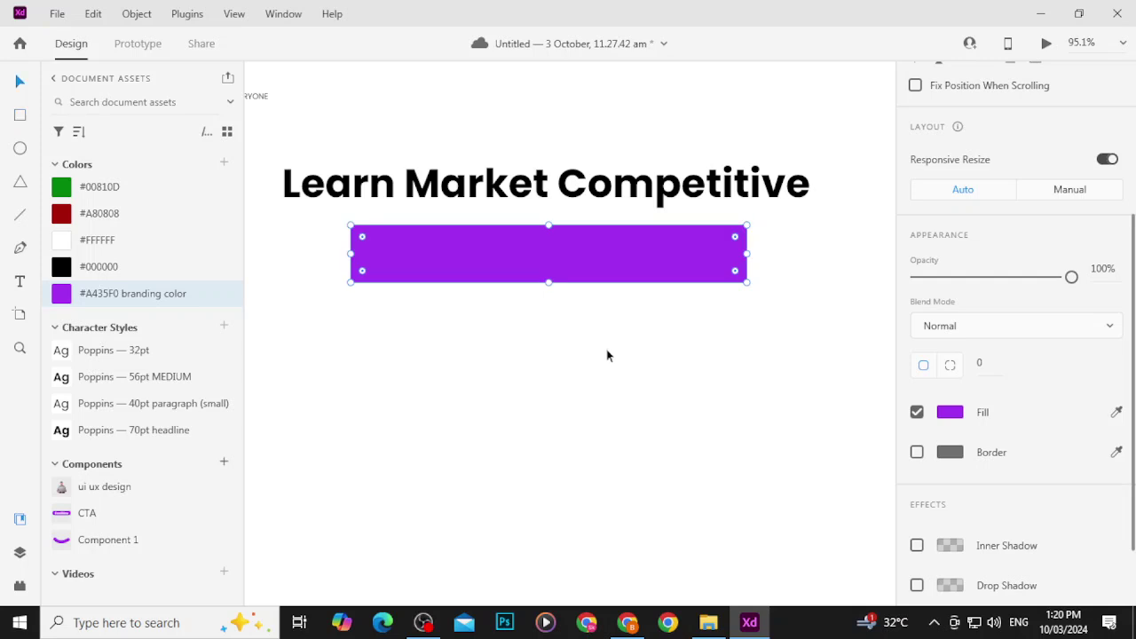
key(ctrl+shift+bracketleft)
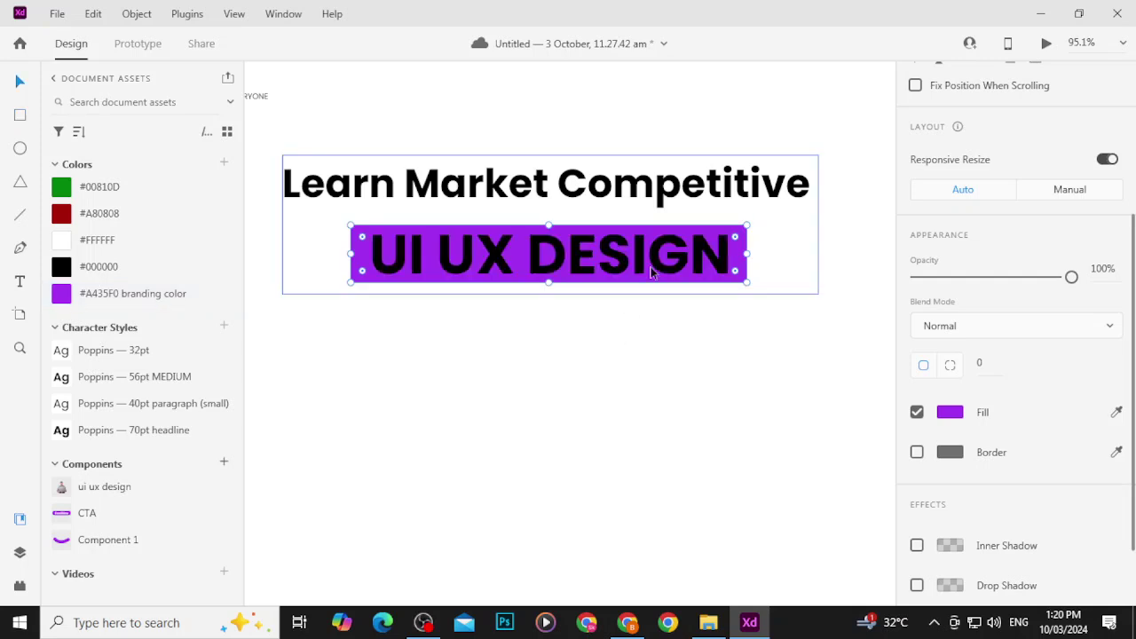
Step: Apply the #FFFFFF color to the "UI UX DESIGN" words in the headline
click(652, 266)
double_click(680, 263)
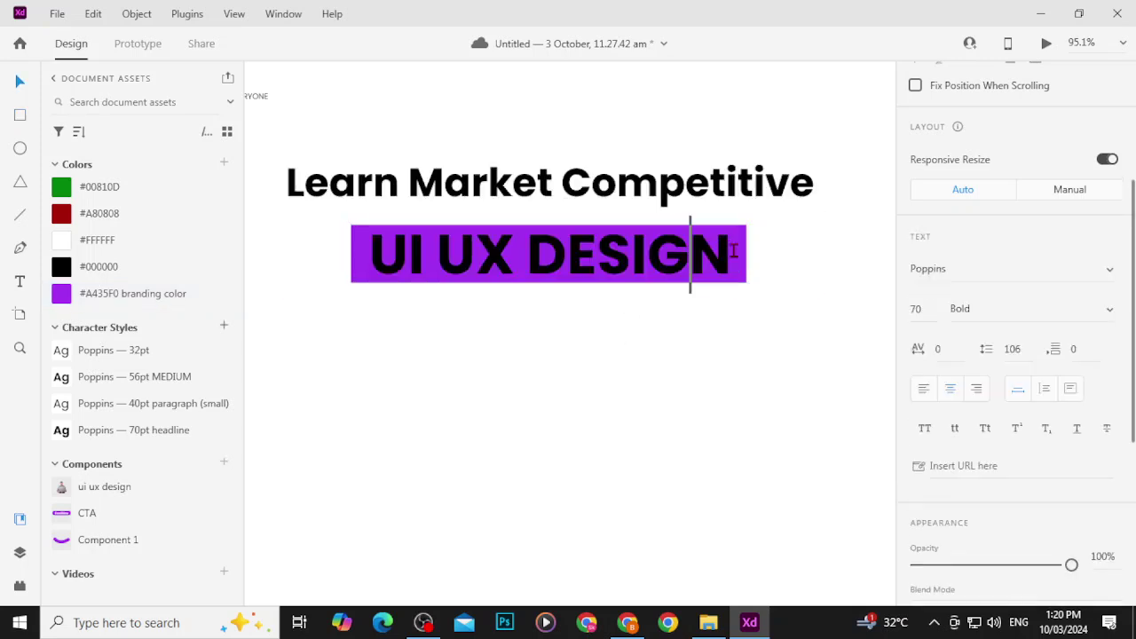
drag(733, 253, 373, 224)
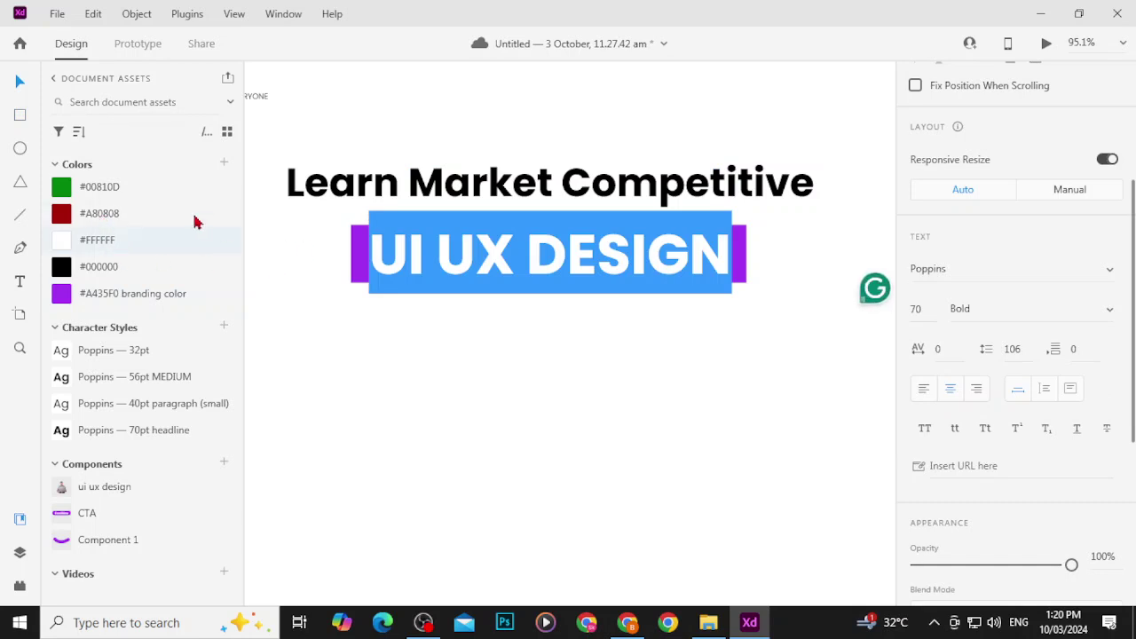
click(178, 238)
key(Escape)
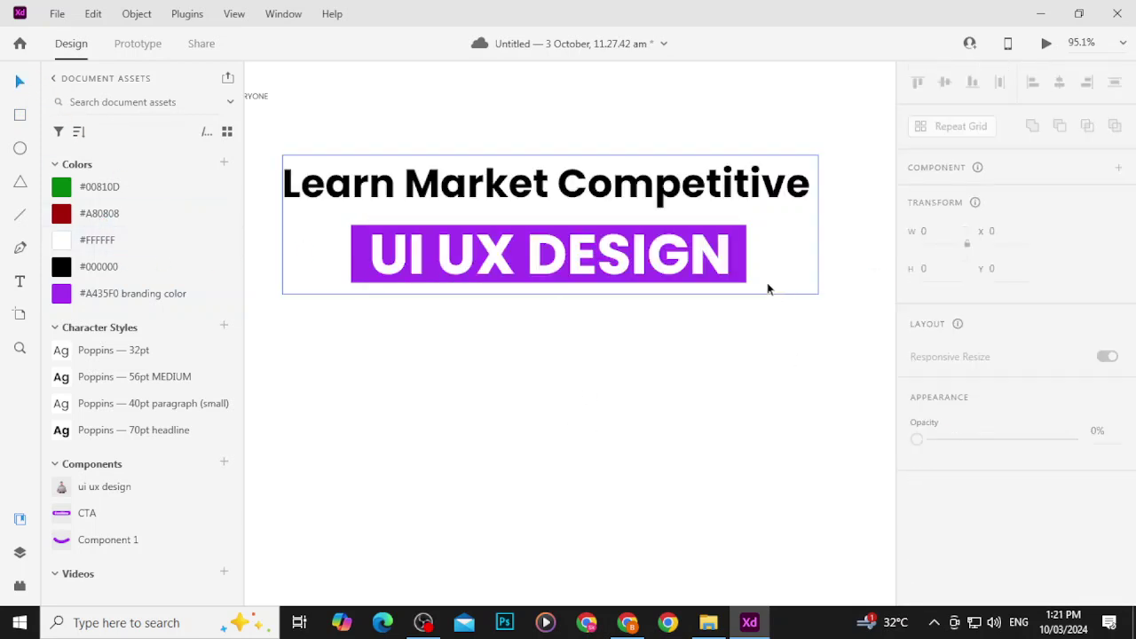
Step: Extend the purple rectangle to a height of 79 and nudge it to X 290, Y 254 around "UI UX DESIGN"
click(744, 238)
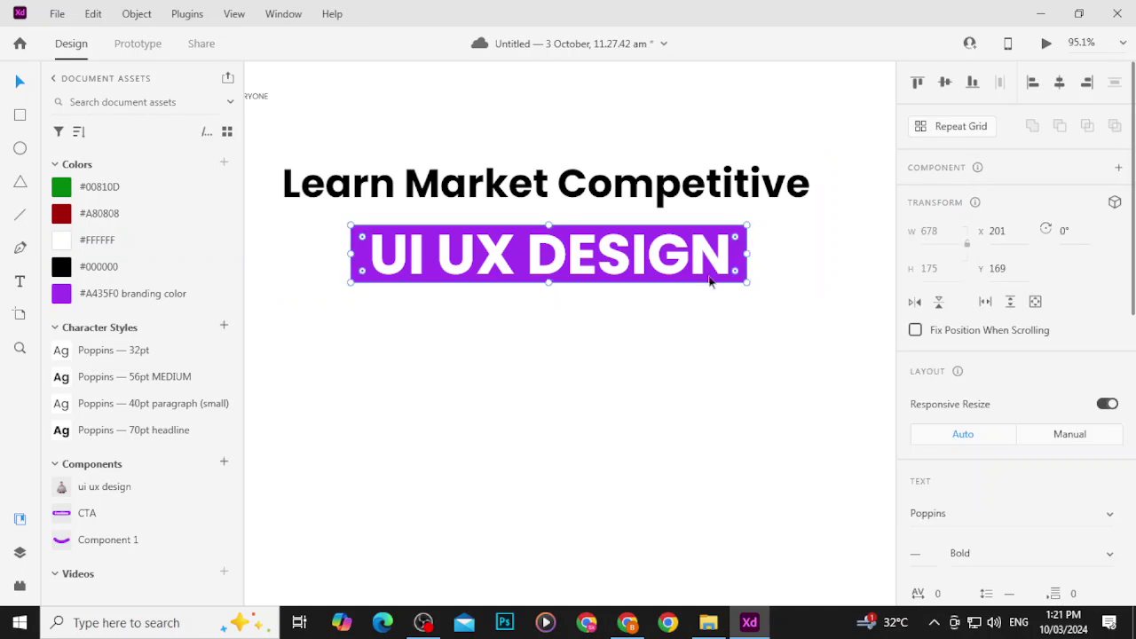
drag(549, 284, 549, 291)
click(736, 366)
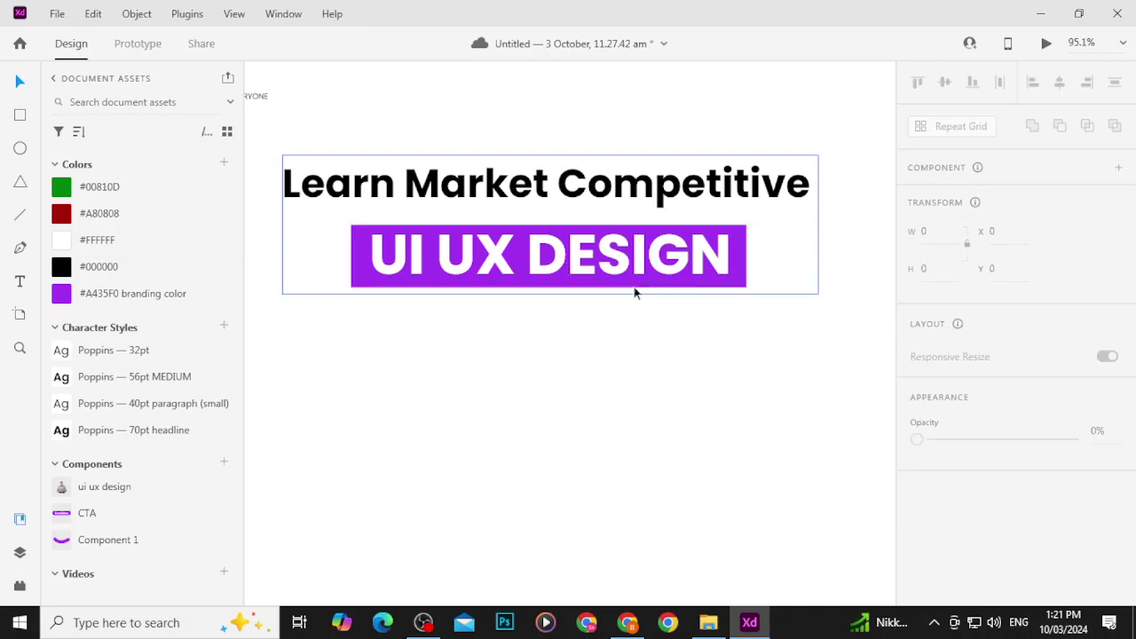
double_click(629, 286)
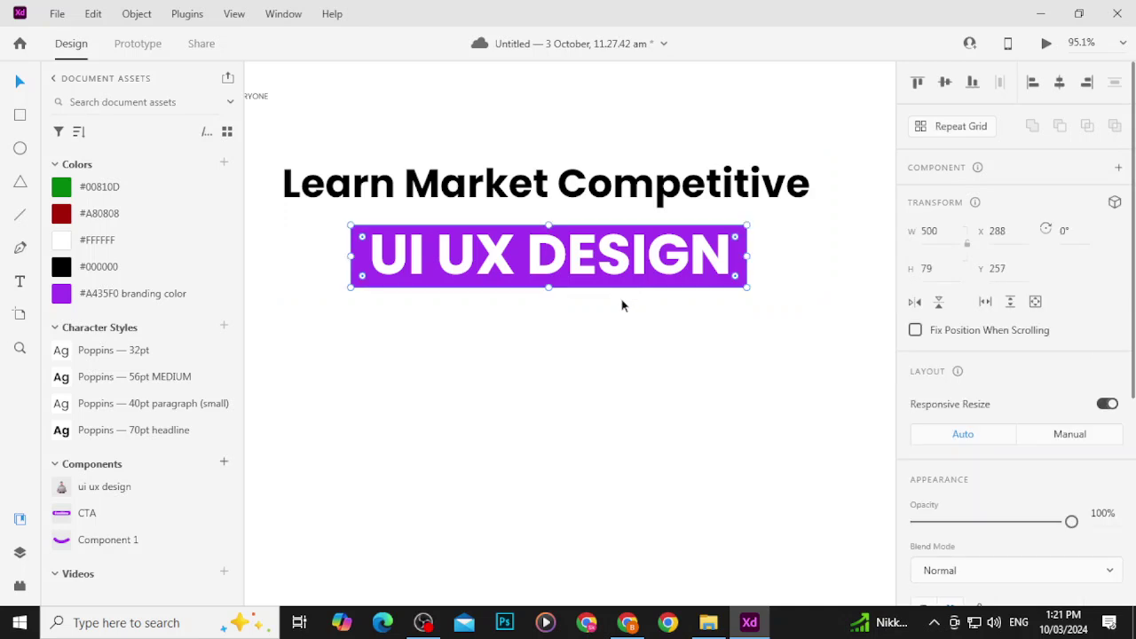
key(Up)
key(Right)
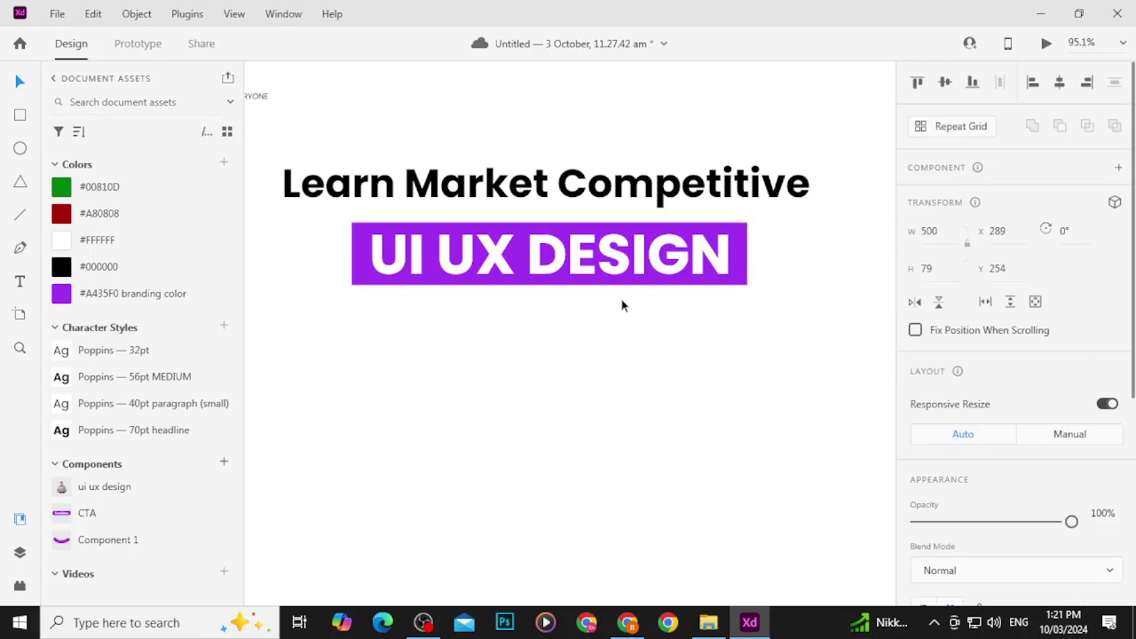
key(Right)
key(Down)
key(Up)
click(666, 360)
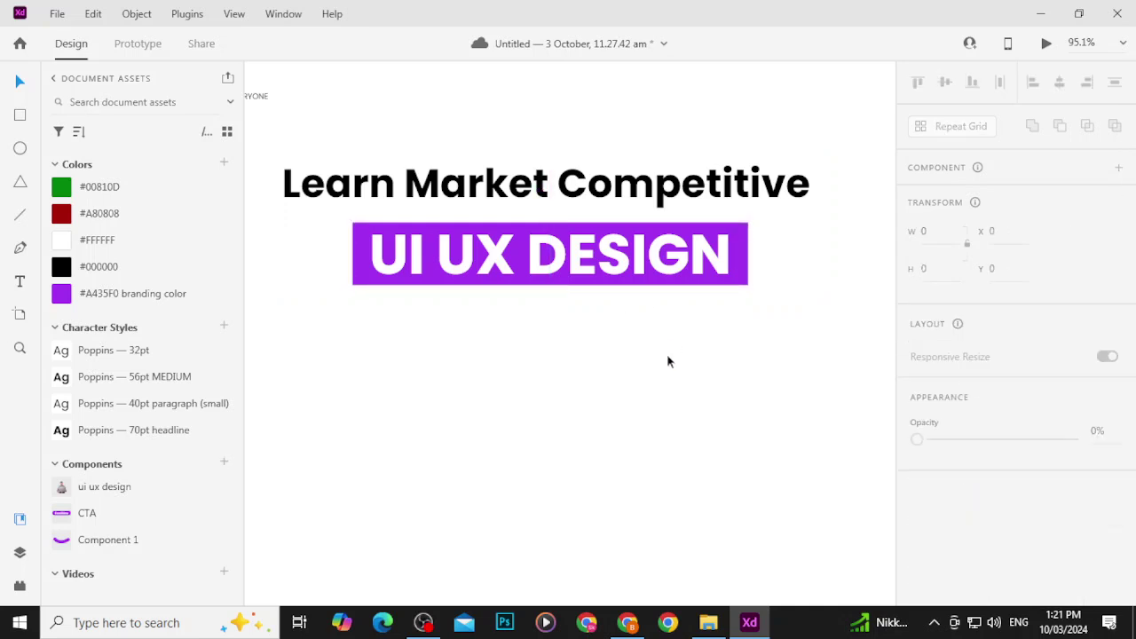
Step: Move the headline together with its purple rectangle down to Y 229 on the Instagram Post – 7 artboard
scroll(660, 367, down, 5)
scroll(674, 352, up, 2)
scroll(679, 446, up, 6)
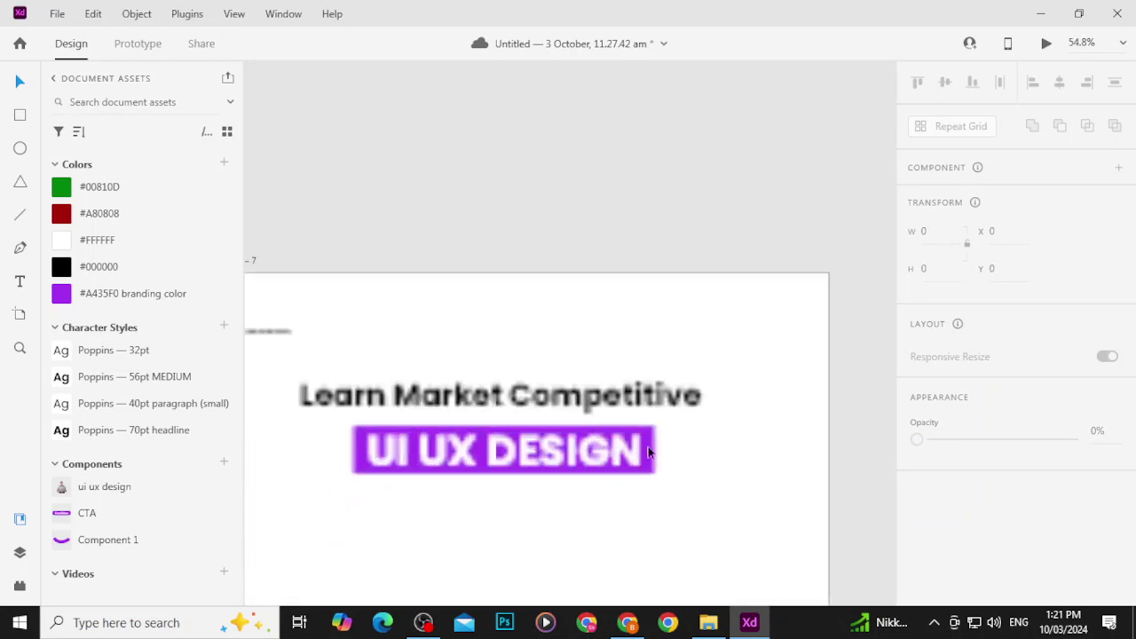
drag(589, 530, 626, 284)
click(673, 286)
scroll(647, 317, down, 2)
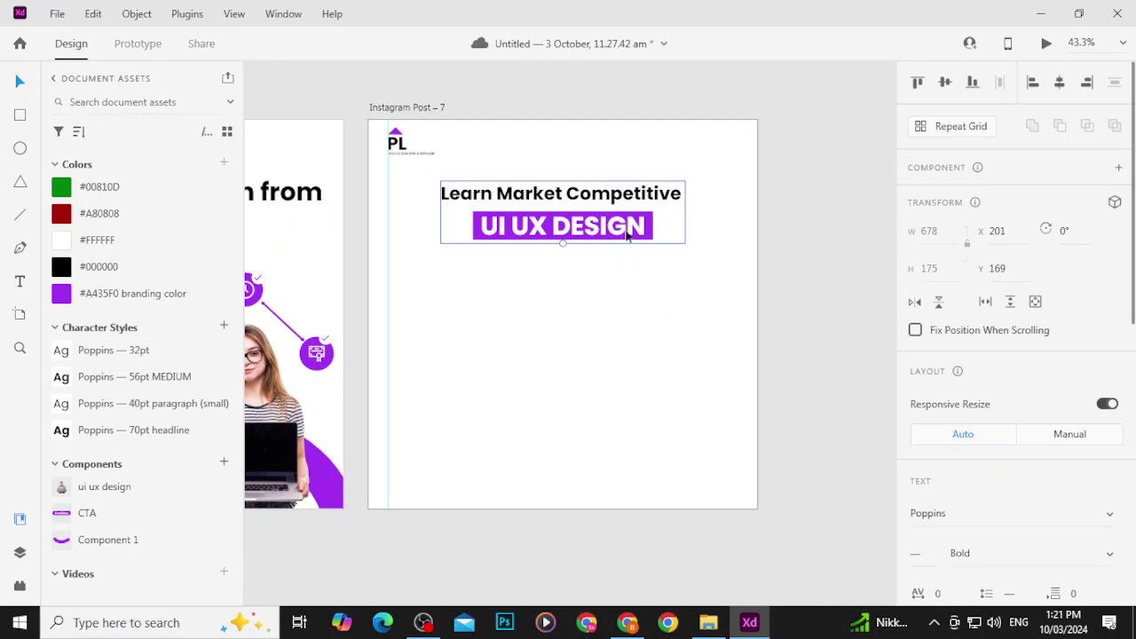
click(655, 275)
drag(720, 222, 652, 224)
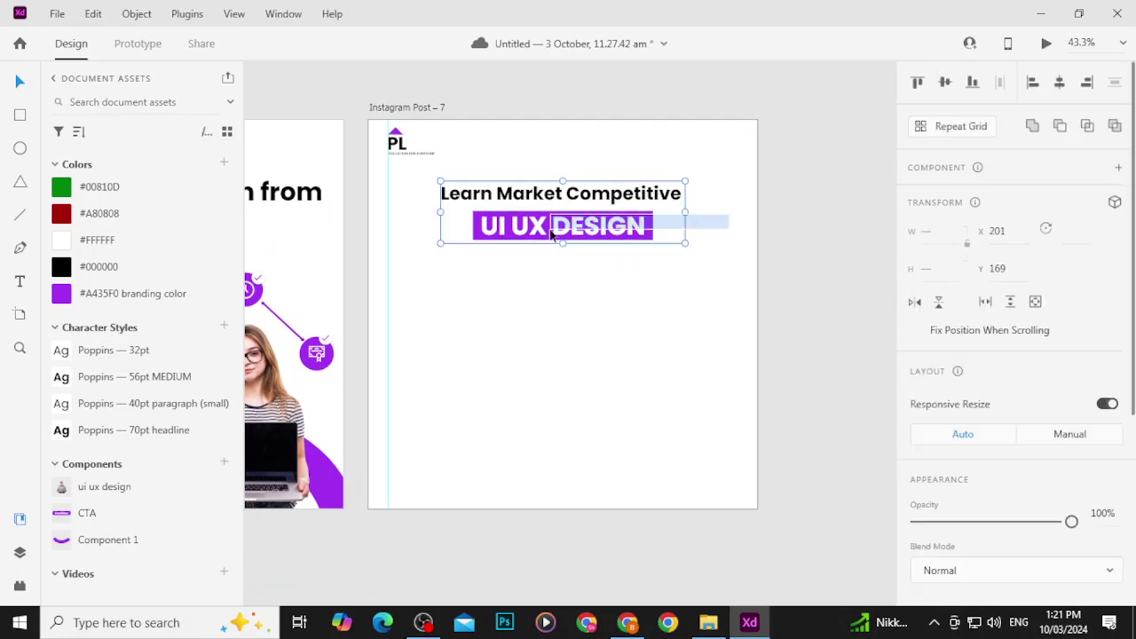
key(shift+Down)
key(shift+Down)
key(shift+Down)
key(shift+Down)
key(shift+Down)
key(shift+Down)
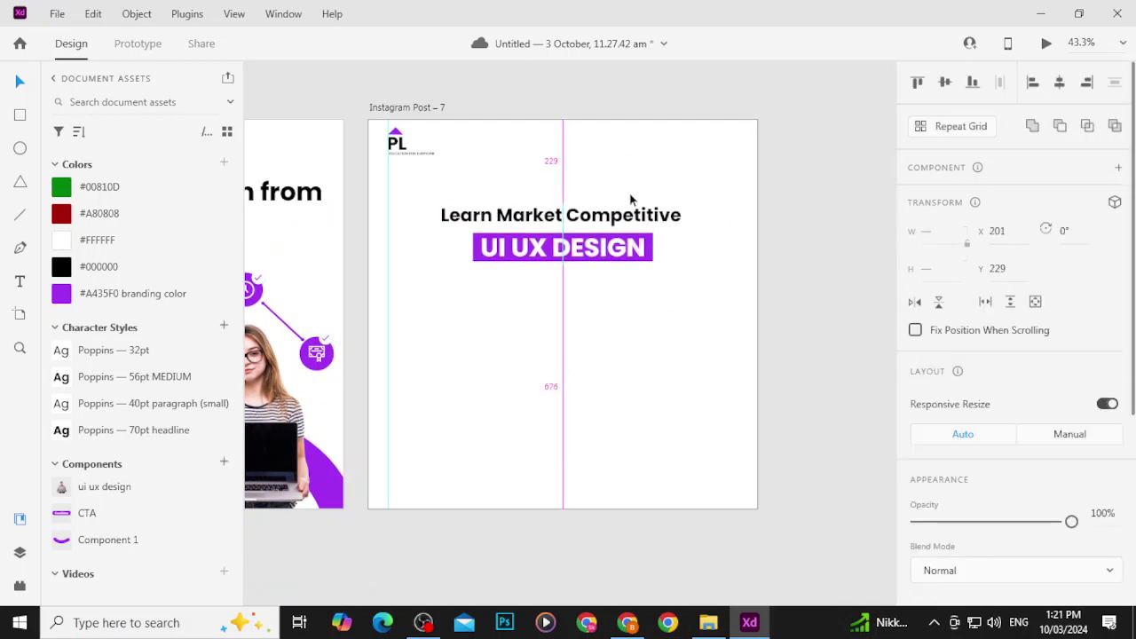
Step: Move the PL logo to X 472, Y 42.51 so it sits centred above the headline
click(397, 140)
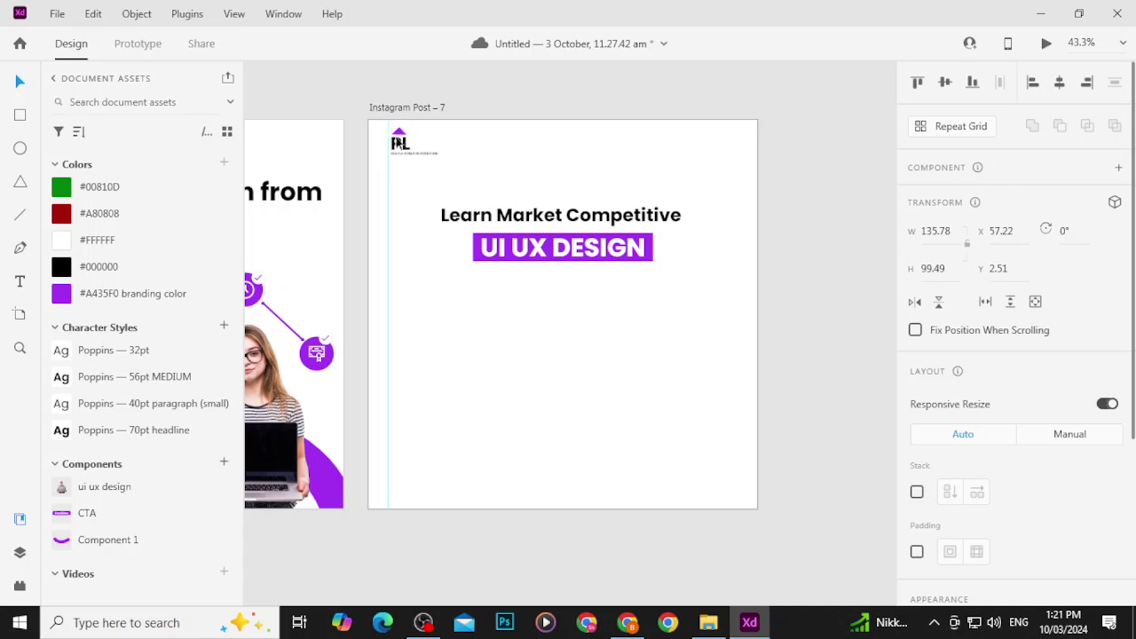
key(shift+Right)
key(shift+Right)
key(shift+Right)
key(shift+Right)
key(shift+Right)
key(shift+Right)
key(shift+Right)
key(shift+Right)
key(shift+Right)
key(shift+Right)
key(shift+Right)
key(shift+Right)
key(shift+Right)
key(shift+Right)
key(shift+Right)
key(shift+Right)
key(shift+Right)
key(shift+Right)
key(shift+Right)
key(shift+Right)
key(shift+Right)
key(shift+Right)
key(shift+Right)
key(shift+Right)
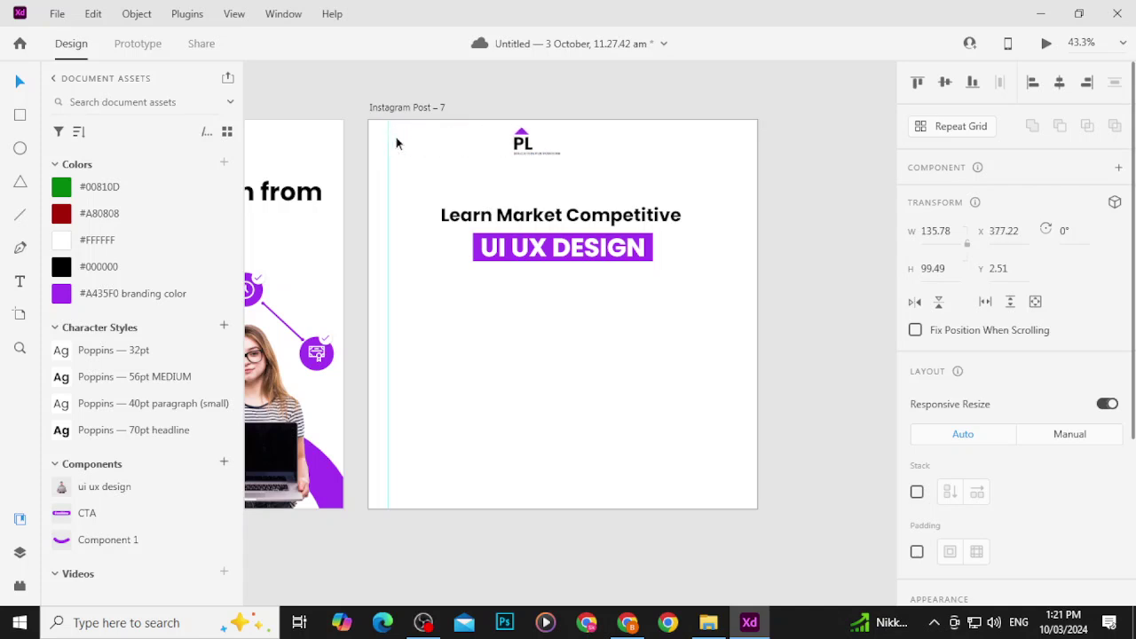
key(shift+Down)
key(shift+Down)
key(shift+Down)
key(shift+Down)
key(shift+Right)
key(shift+Right)
key(shift+Right)
key(shift+Right)
key(shift+Right)
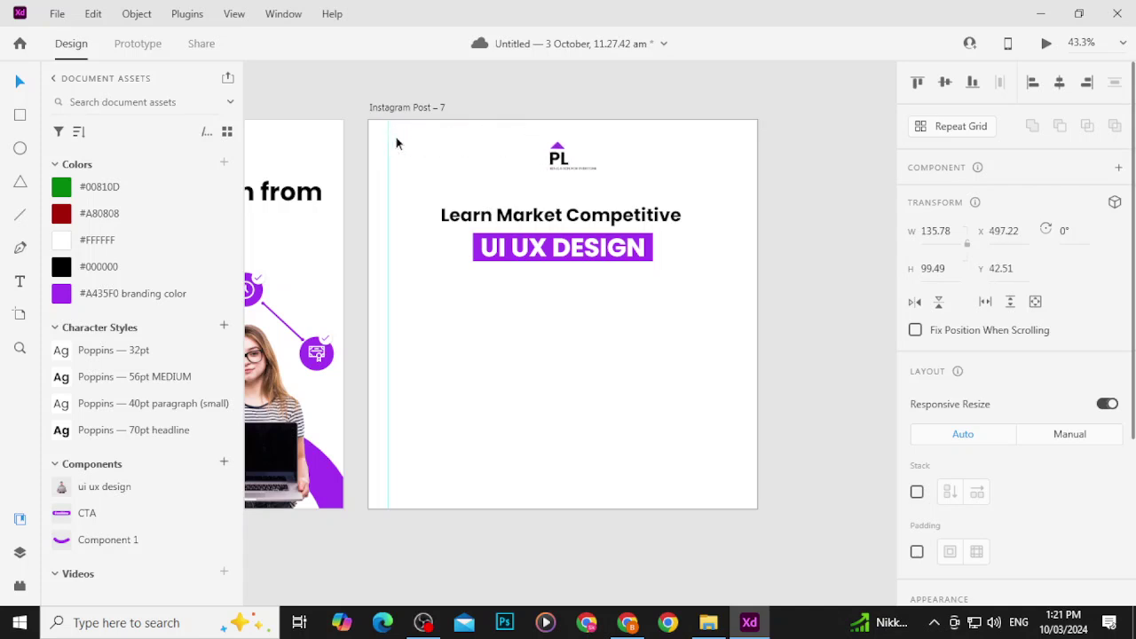
key(shift+Left)
key(shift+Left)
key(Escape)
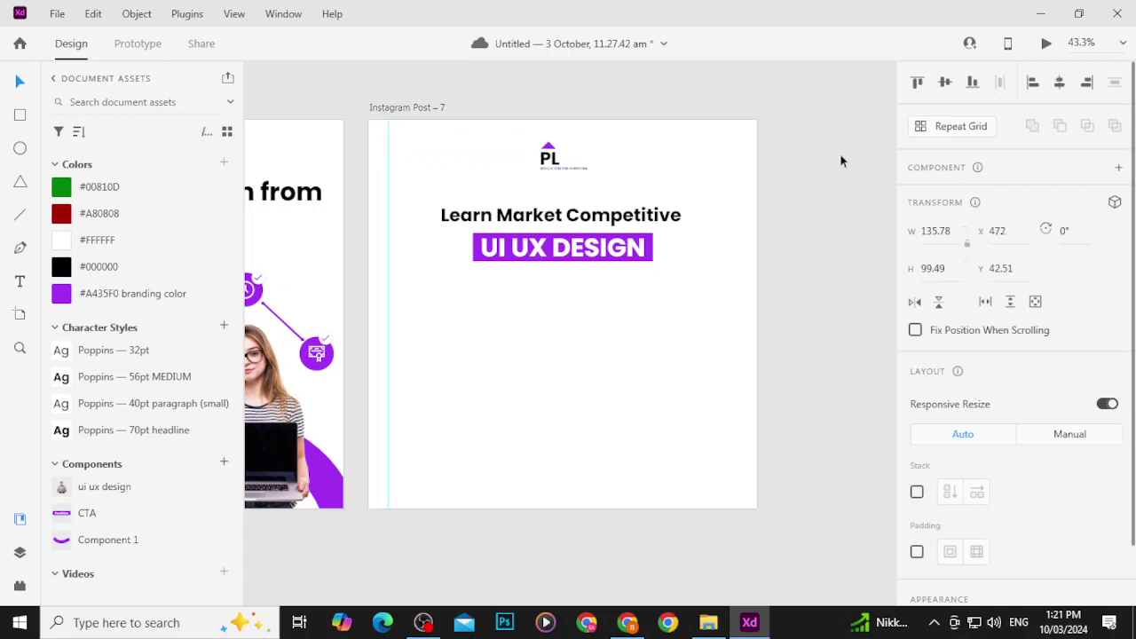
Step: Draw a rectangle across the full width of the artboard's lower part, 1080 by 445 at X 0, Y 635
drag(695, 291, 684, 228)
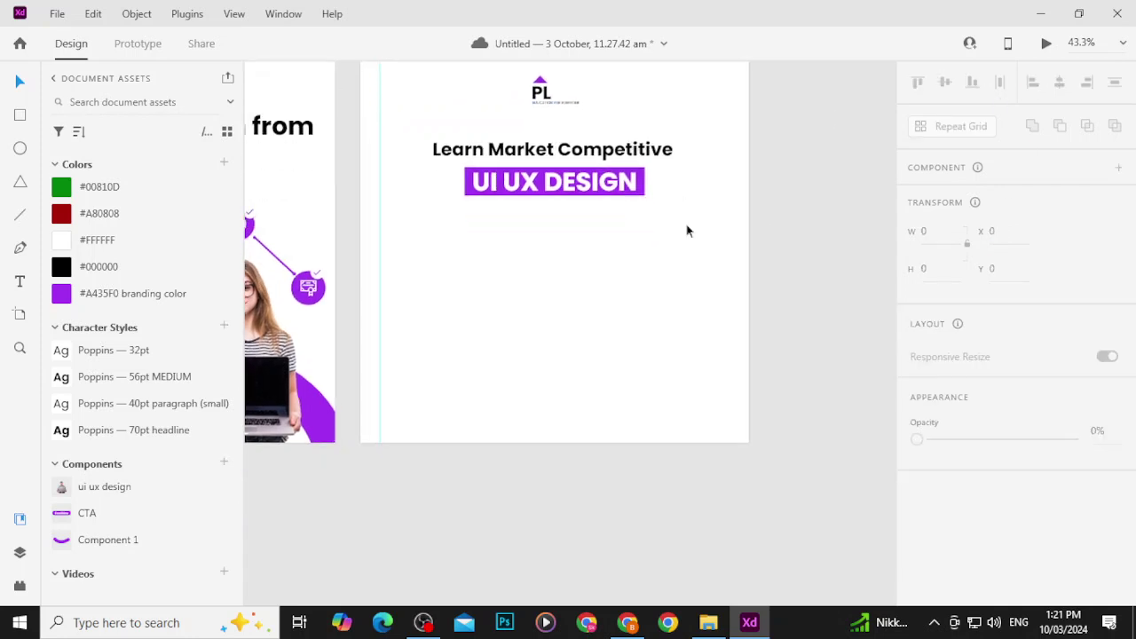
click(21, 117)
drag(357, 280, 750, 443)
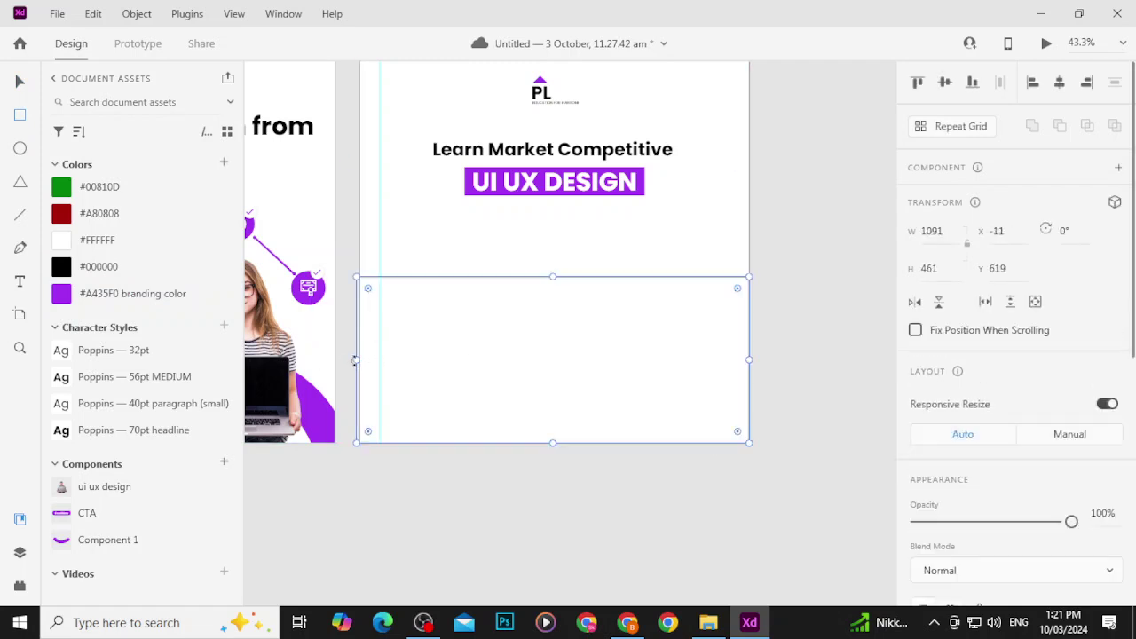
drag(354, 359, 357, 361)
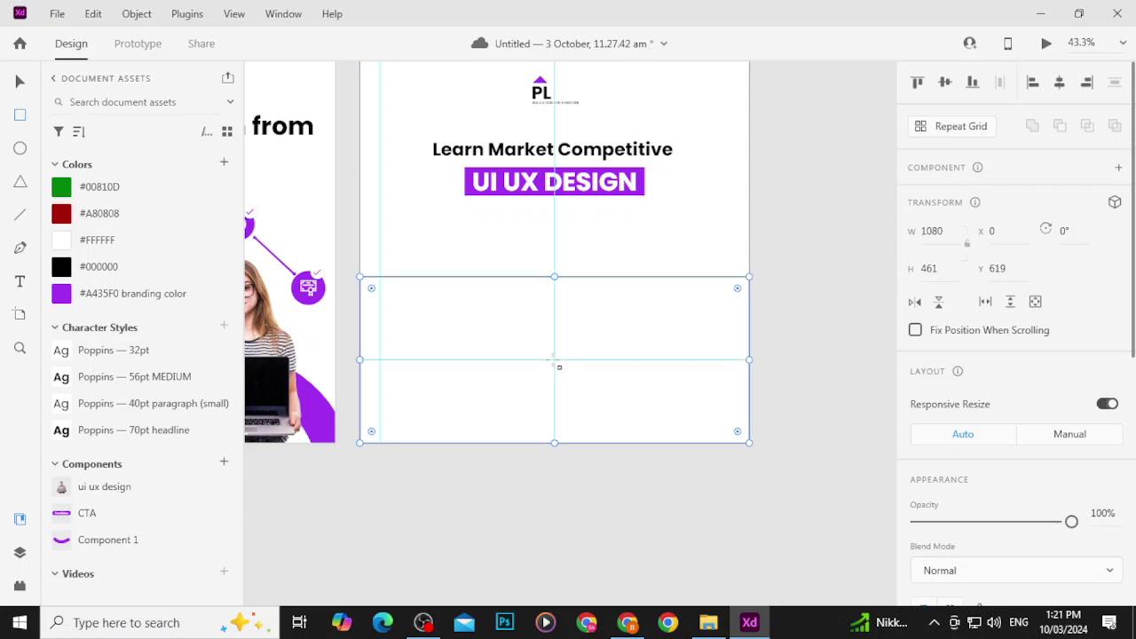
mouse_move(555, 277)
mouse_down()
mouse_move(556, 266)
mouse_move(554, 283)
mouse_up()
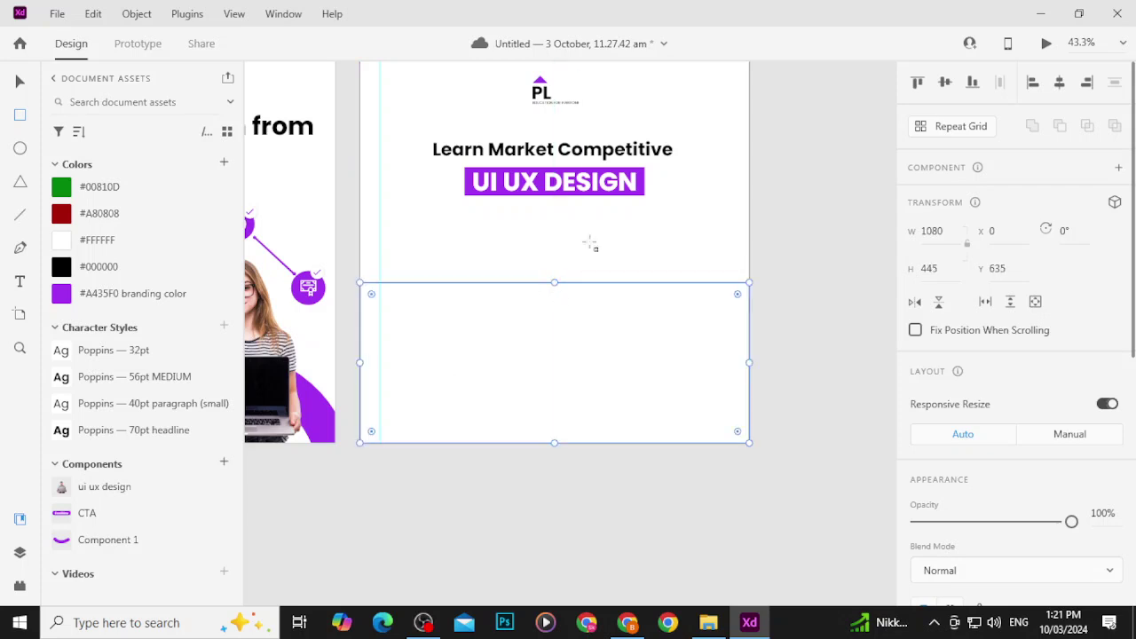
key(v)
Step: Group the headline with its purple rectangle and move the group up to Y 189
click(559, 198)
click(494, 229)
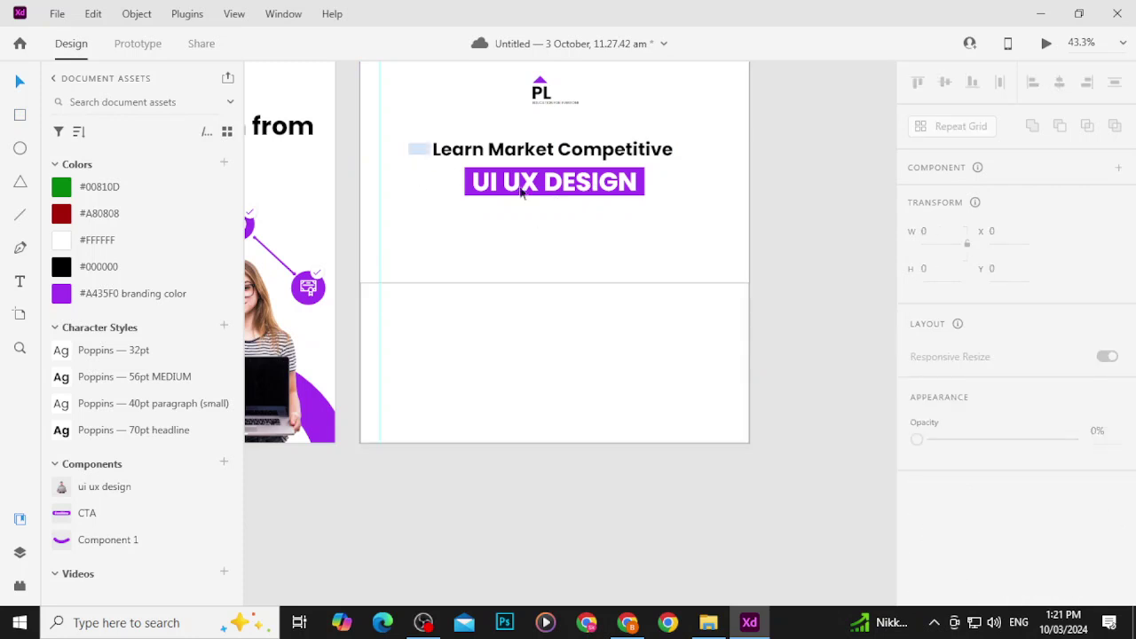
click(521, 193)
drag(545, 196, 543, 193)
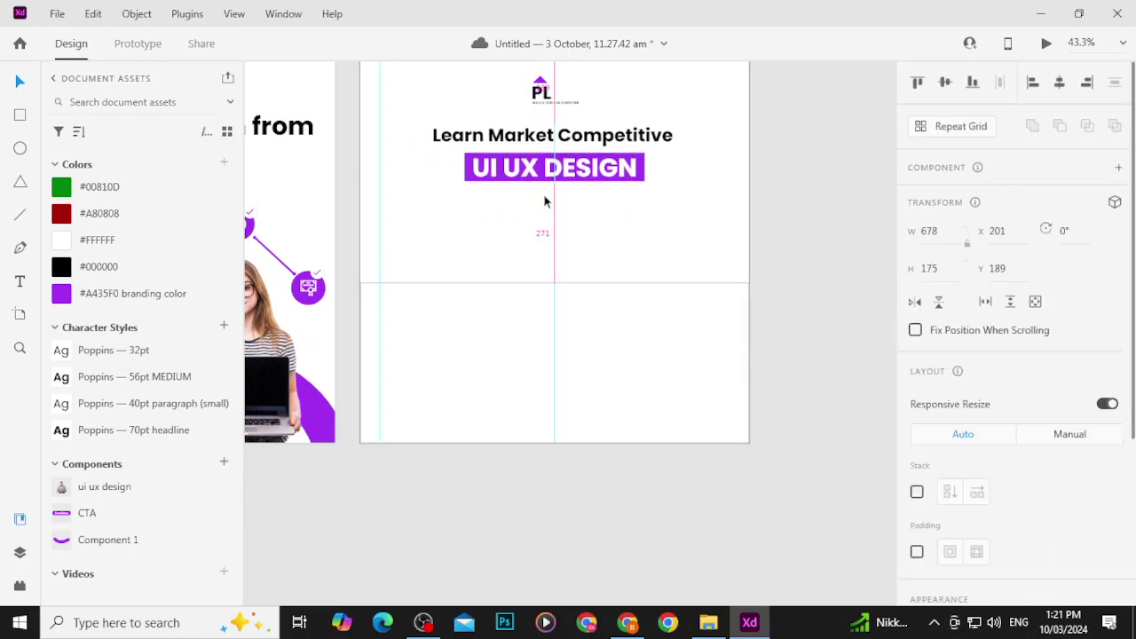
Step: Reduce the lower rectangle's height to 435 and fill it with the downloaded Pexels desk photo from the Downloads folder in File Explorer
click(575, 314)
drag(554, 284, 555, 286)
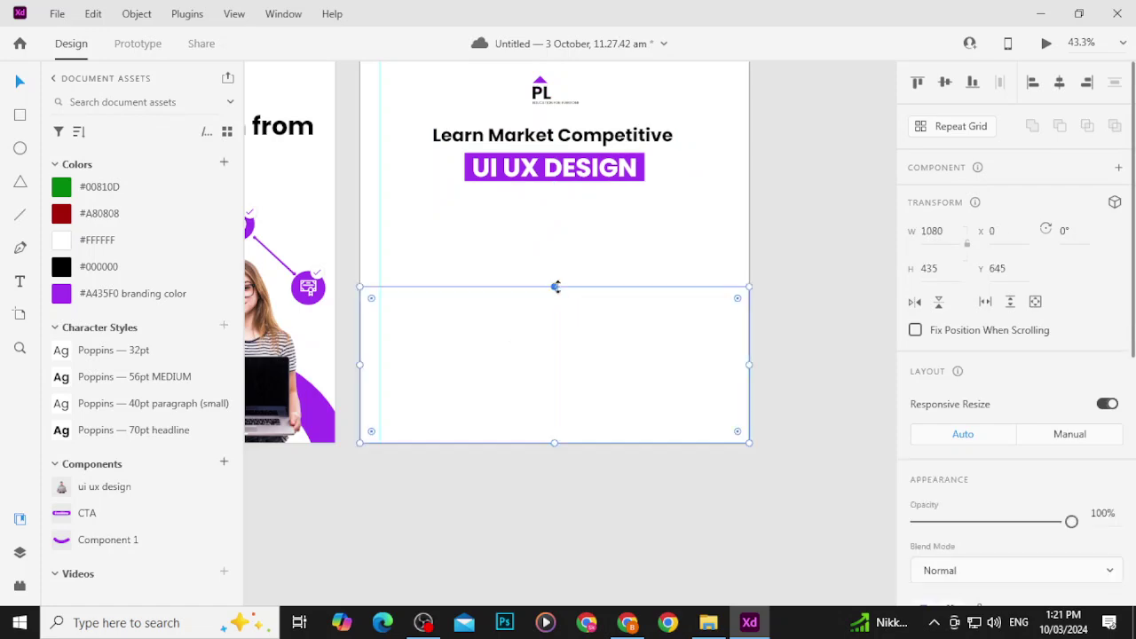
click(708, 622)
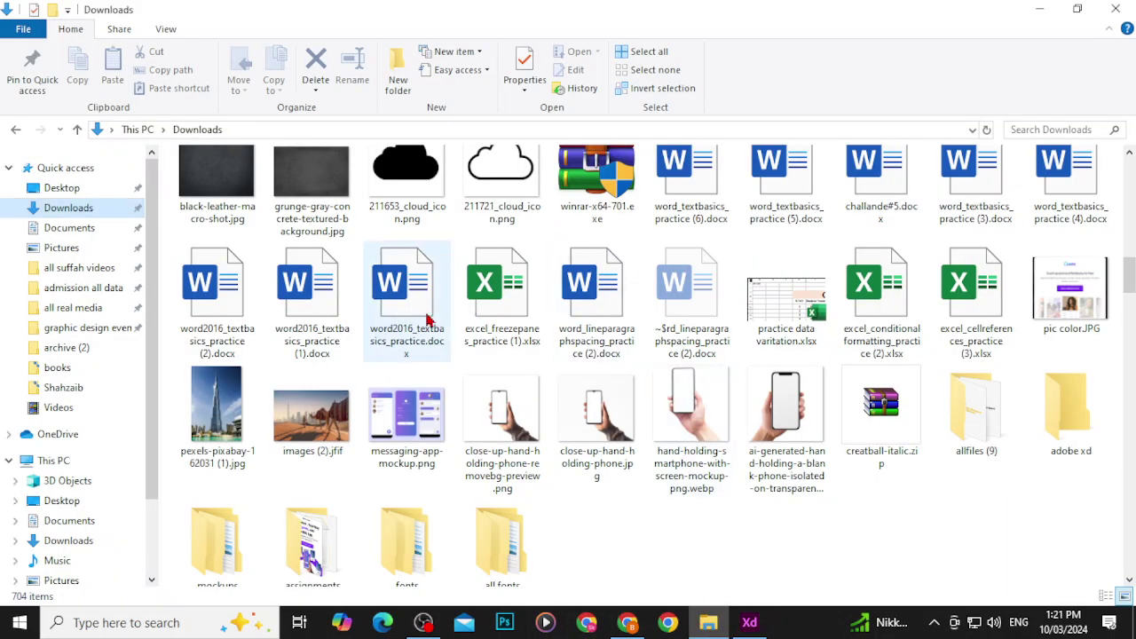
scroll(435, 312, down, 5)
scroll(435, 313, up, 5)
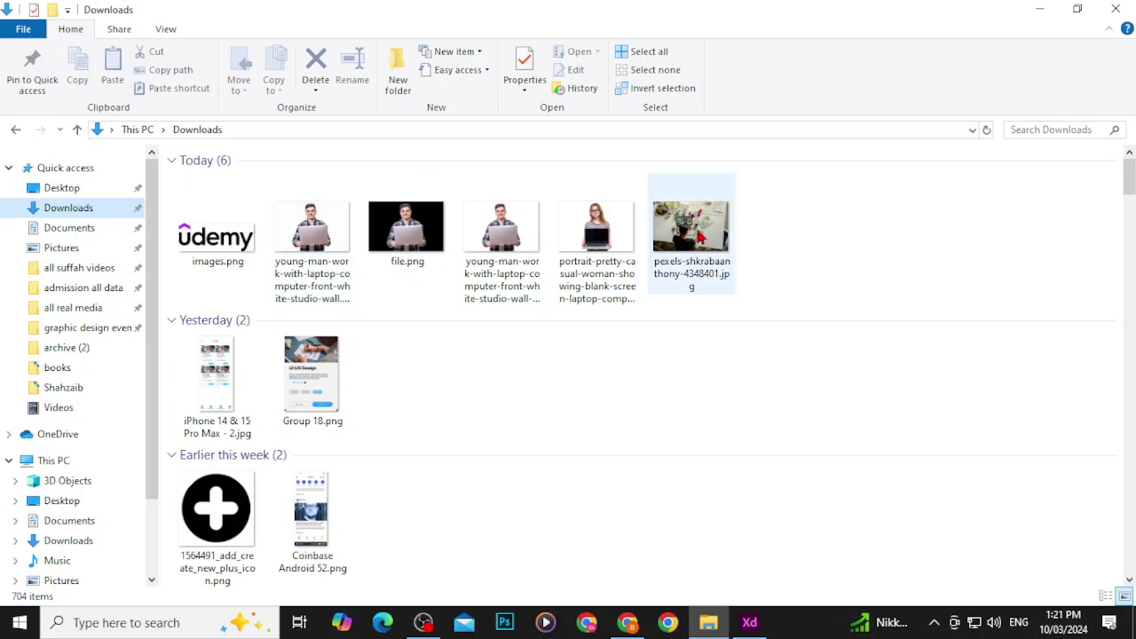
drag(692, 232, 600, 399)
click(859, 362)
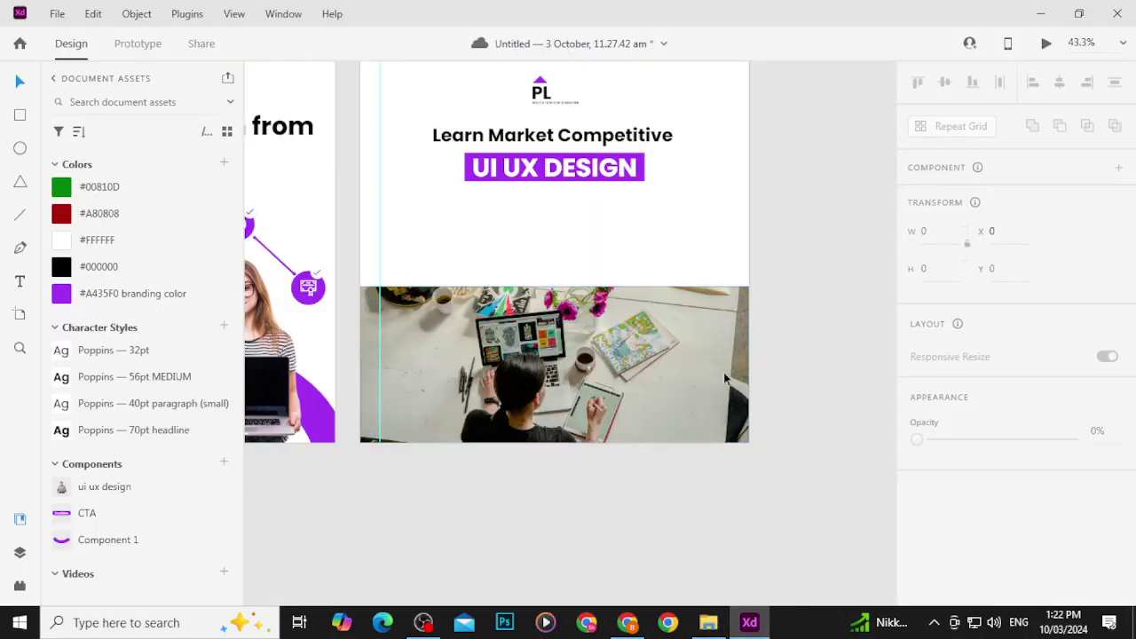
Step: Extend the photo-filled rectangle upward to a height of 505, with its upper edge at Y 575
click(571, 383)
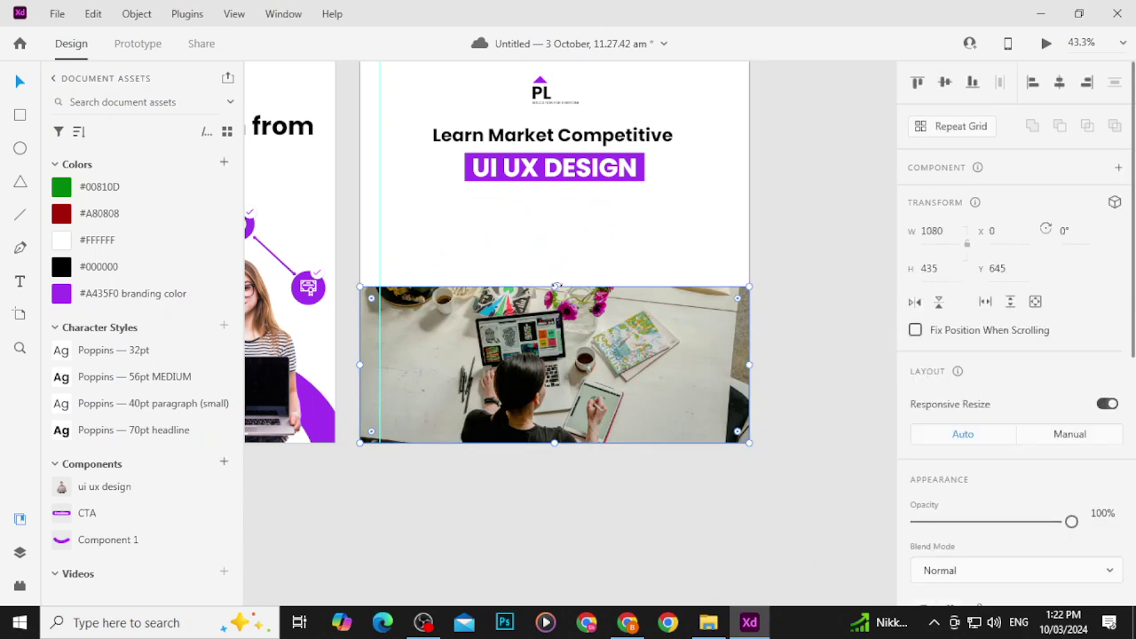
drag(555, 287, 557, 259)
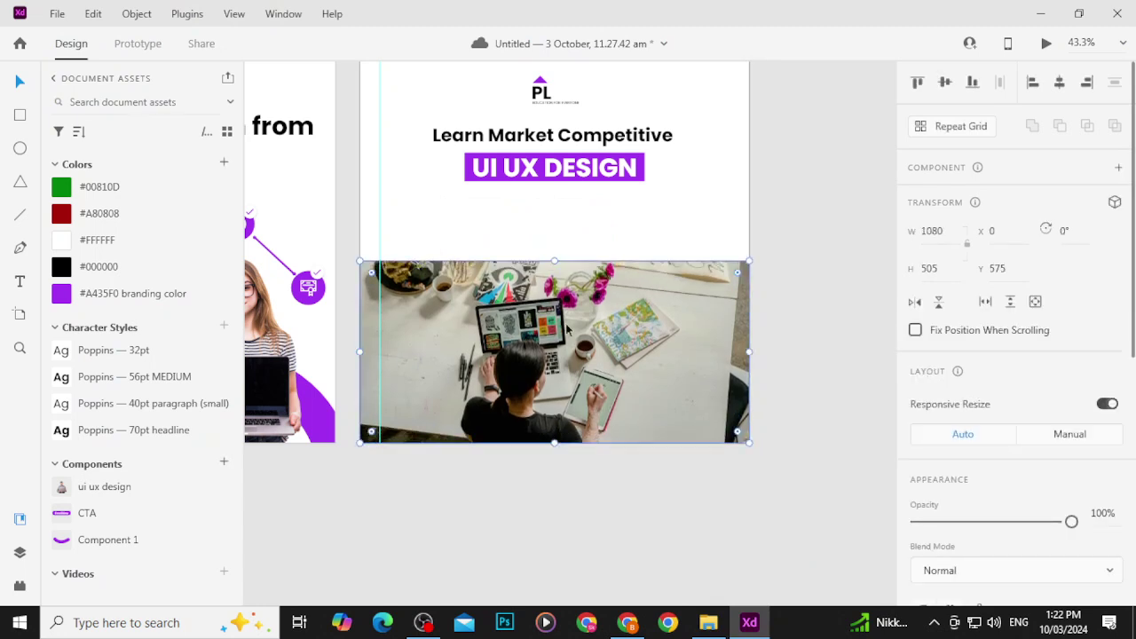
Step: Shift the desk photo slightly downward within its rectangle's crop on the artboard
double_click(635, 399)
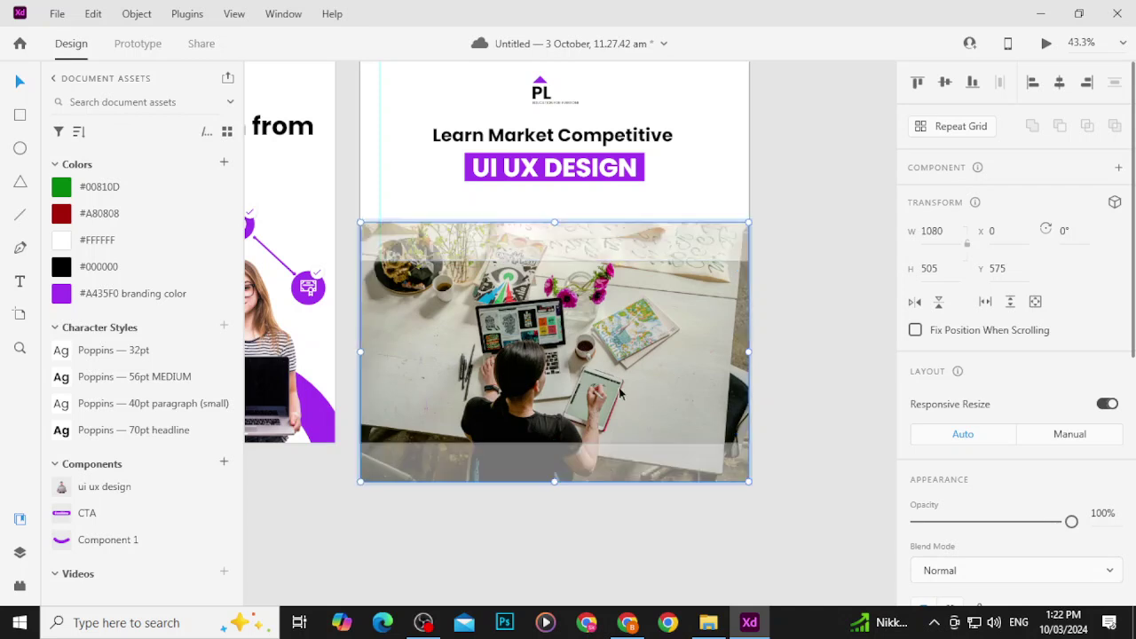
mouse_move(558, 397)
mouse_down()
mouse_move(558, 363)
mouse_move(558, 404)
mouse_up()
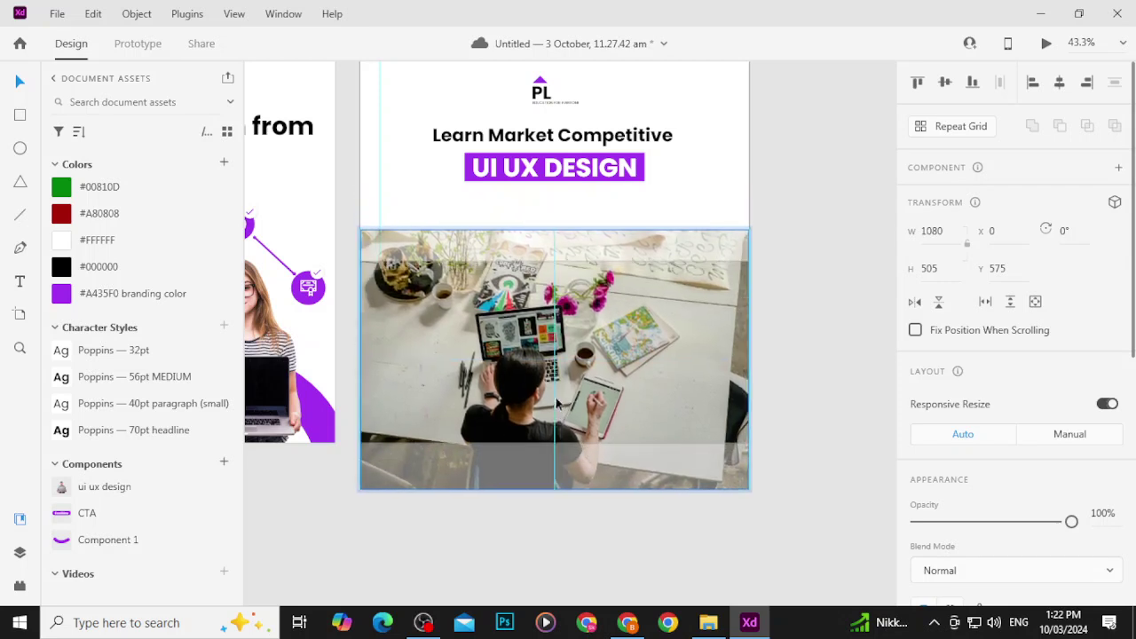
click(814, 281)
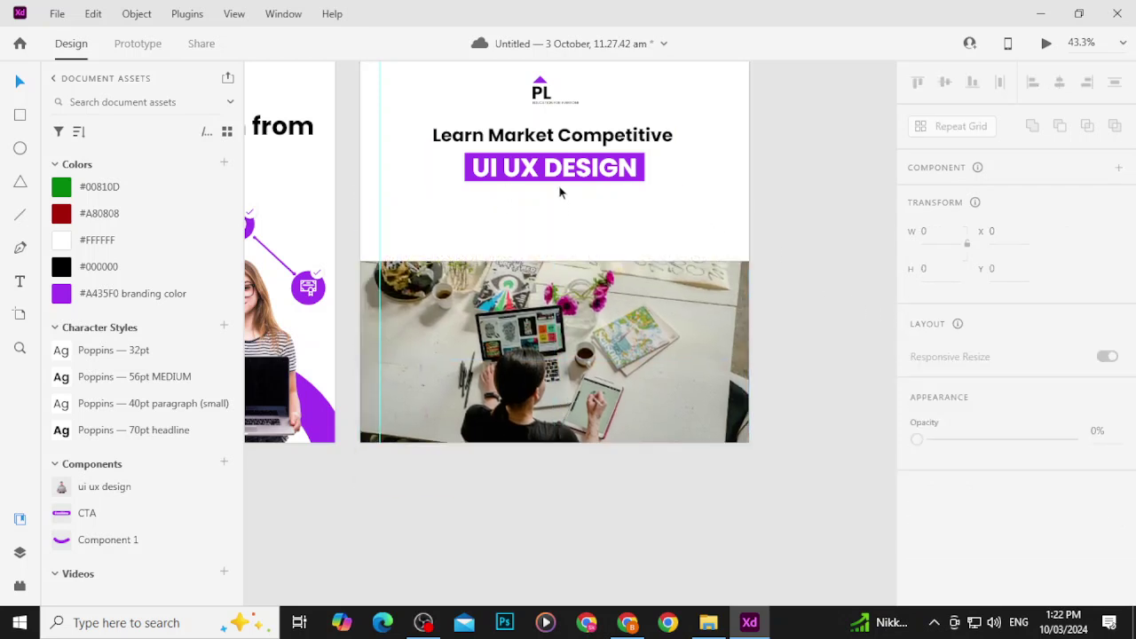
key(Tab)
key(Tab)
key(Tab)
key(Escape)
scroll(591, 240, up, 5)
scroll(705, 316, down, 4)
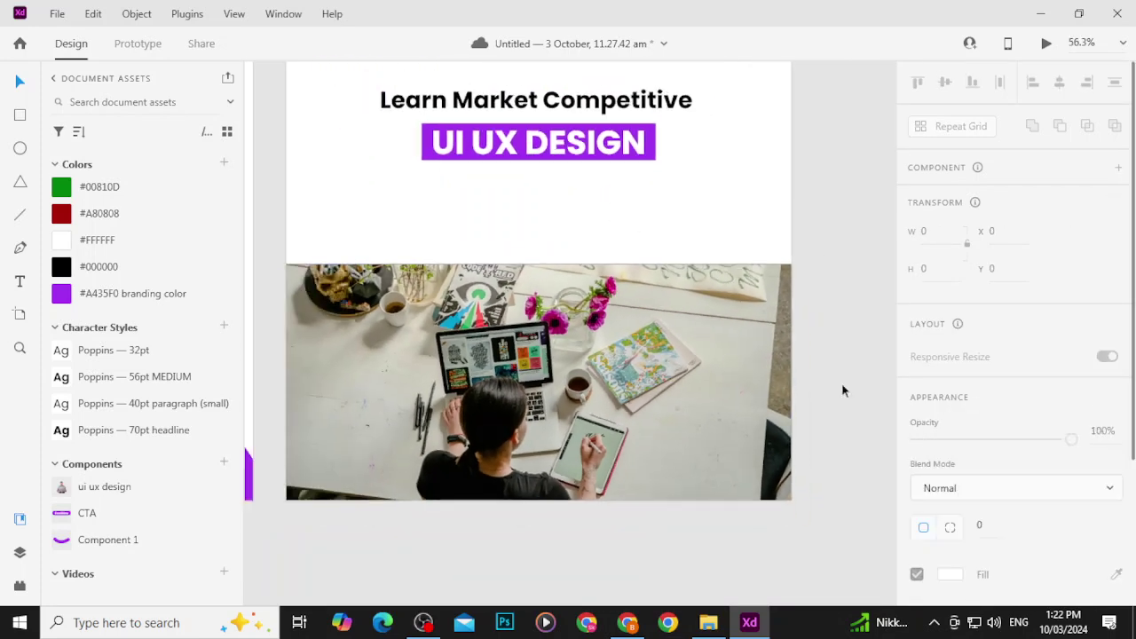
key(Tab)
key(Tab)
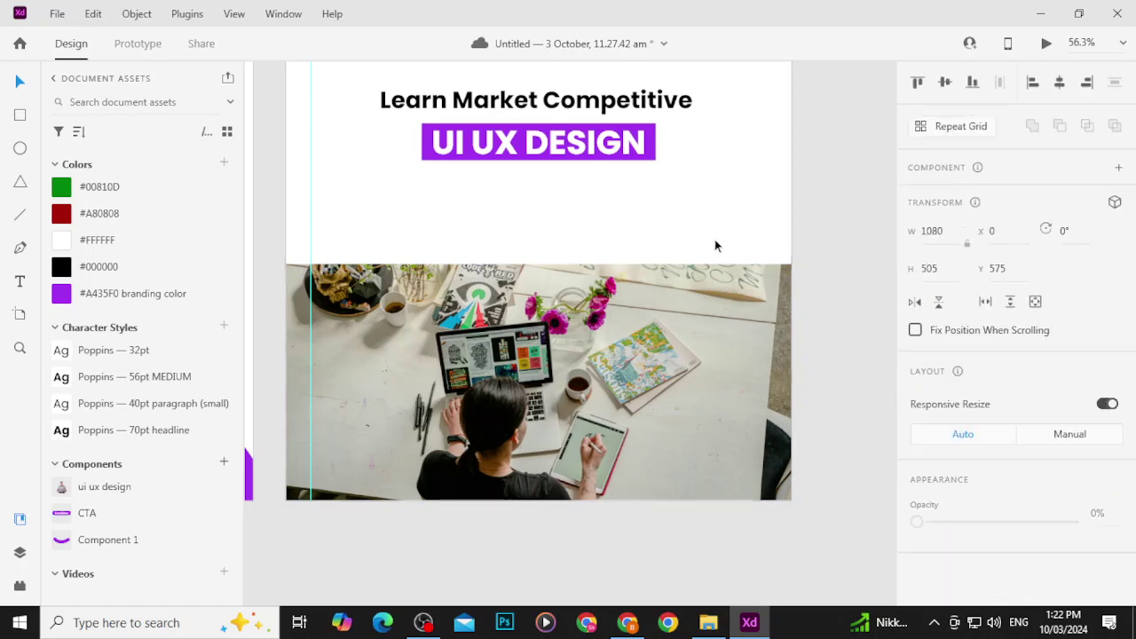
key(Escape)
scroll(591, 254, up, 5)
scroll(403, 325, down, 3)
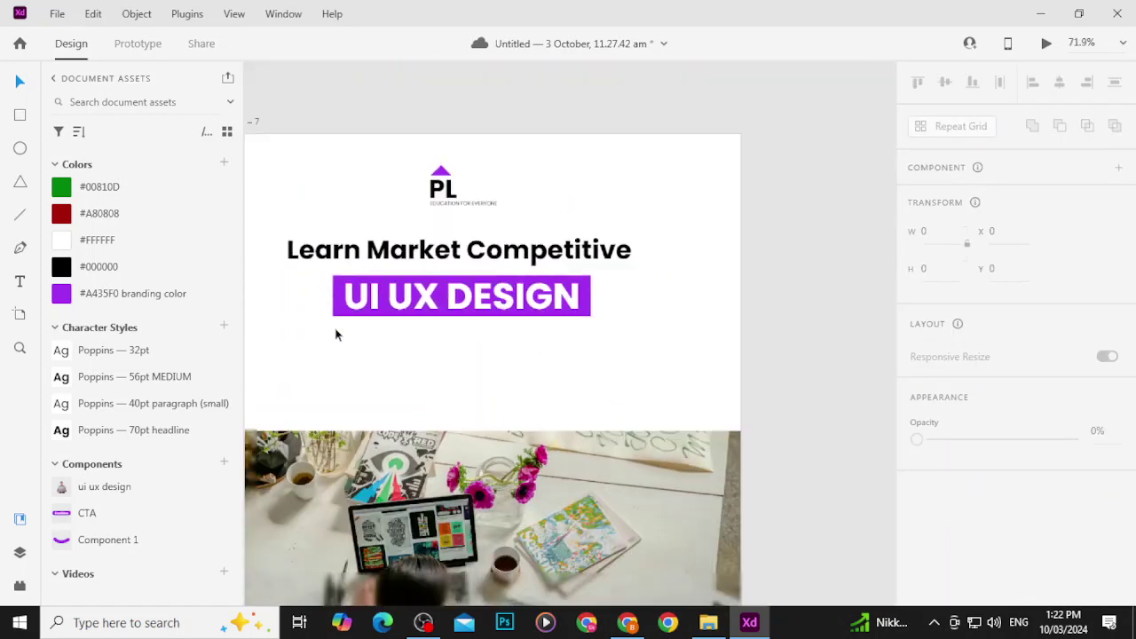
Step: Try placing the CTA component between the headline and the photo, at X 338, Y 420
scroll(336, 334, down, 8)
scroll(363, 339, up, 2)
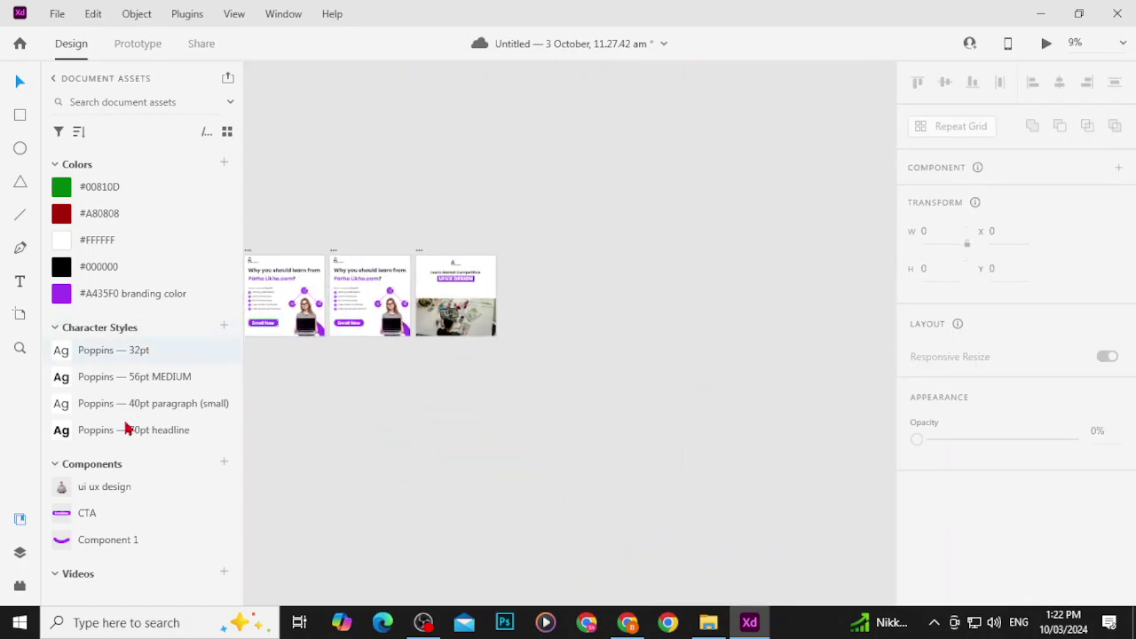
drag(119, 526, 442, 312)
drag(452, 294, 452, 293)
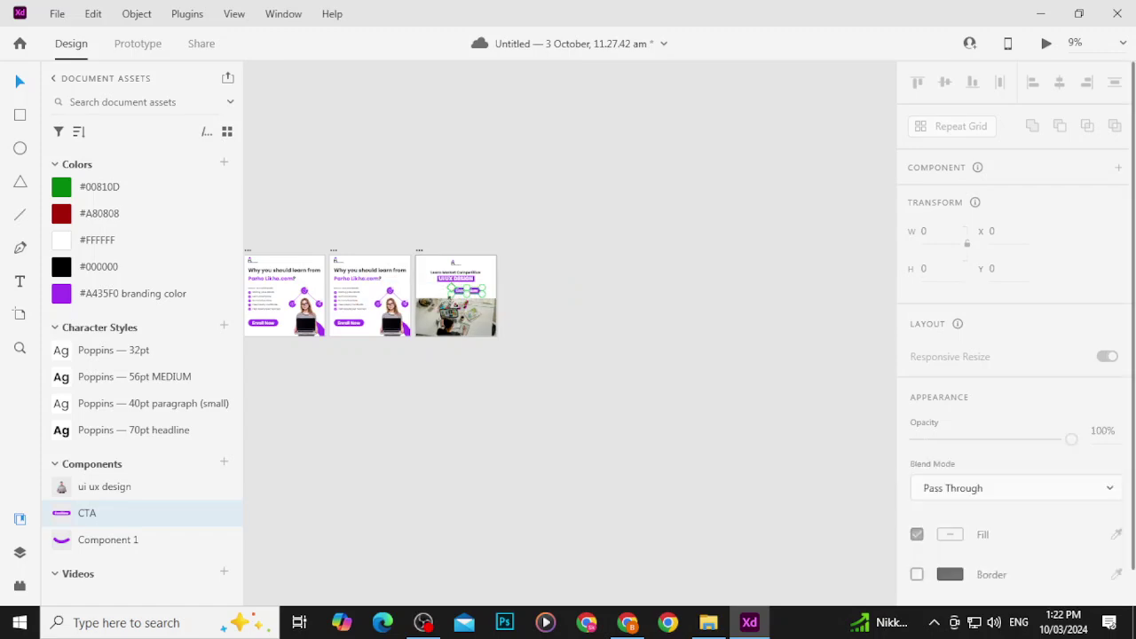
key(ctrl+3)
scroll(719, 246, down, 4)
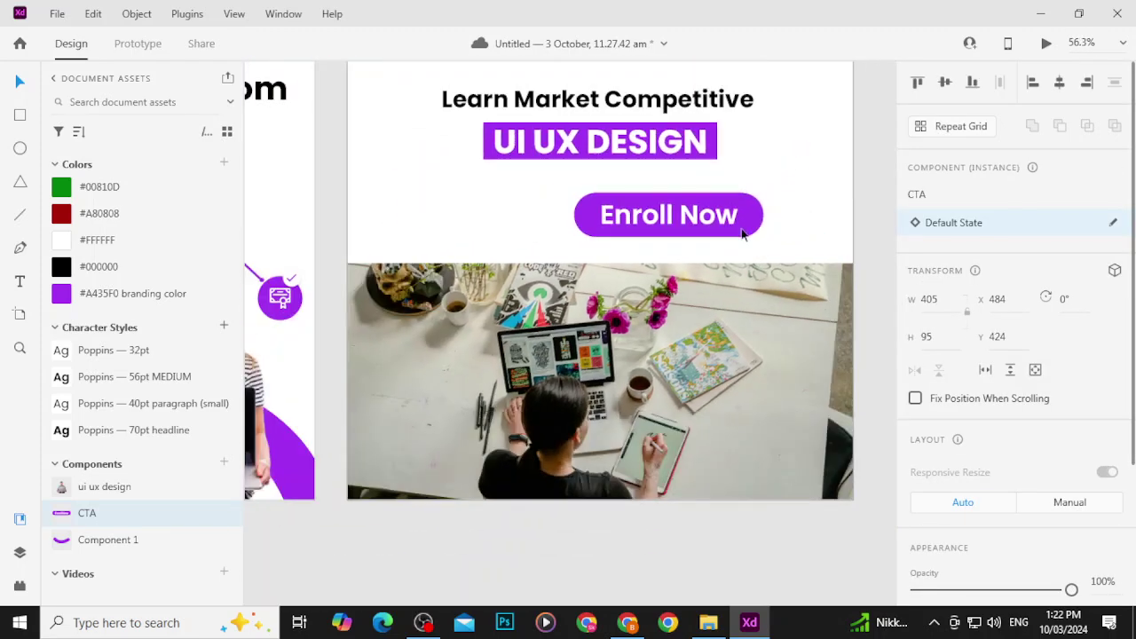
drag(740, 231, 673, 229)
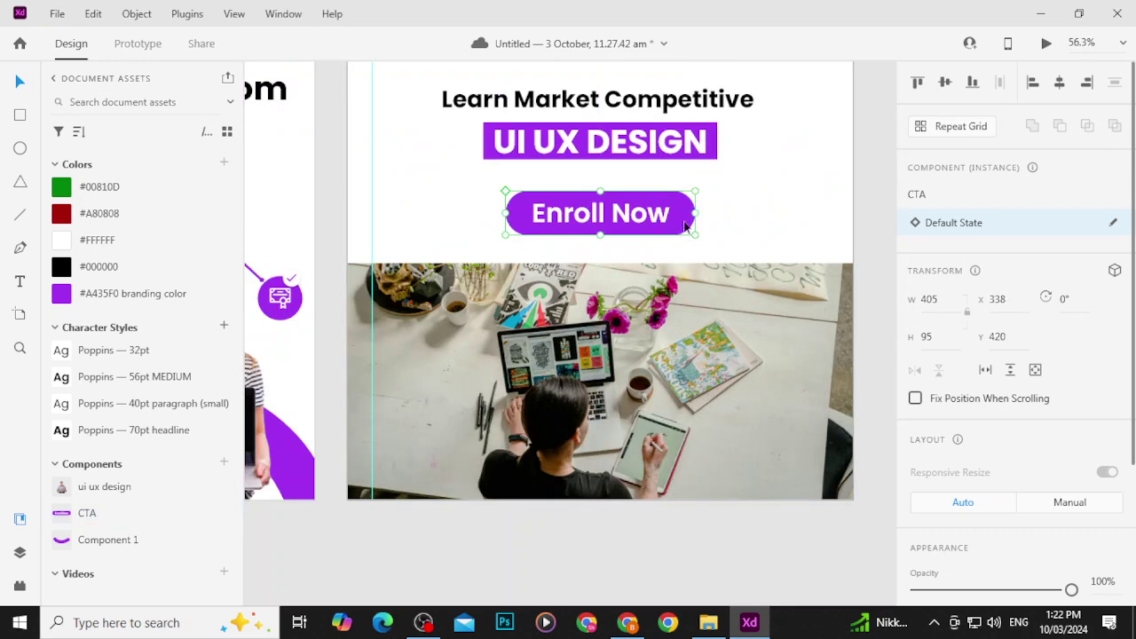
key(0)
key(0)
key(Escape)
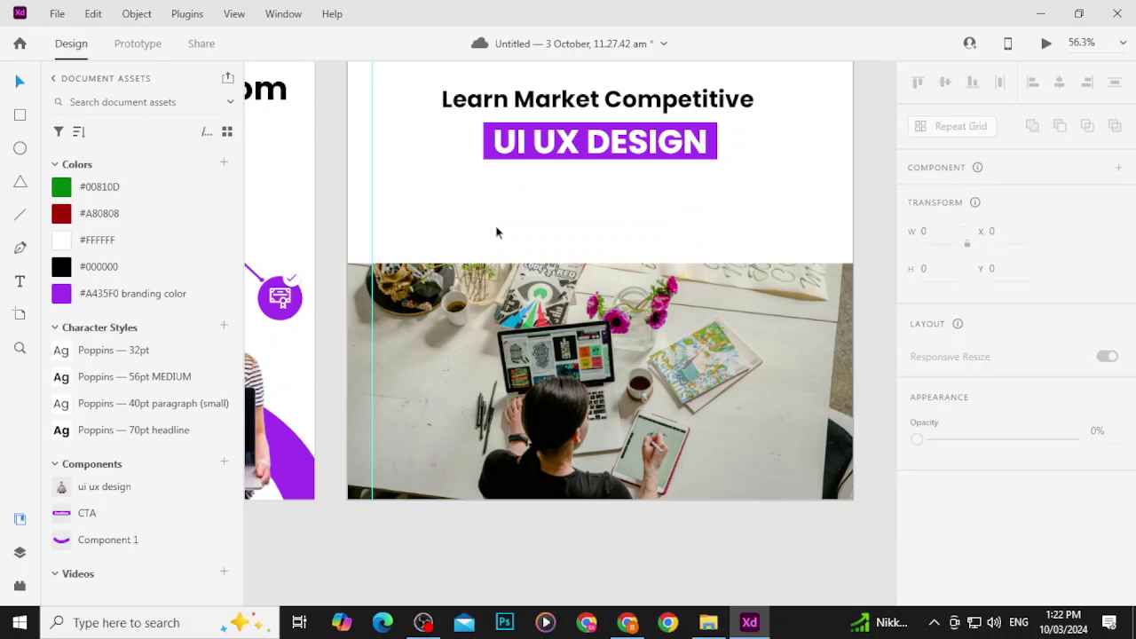
Step: Draw a rectangle 261 by 69 at X 422, Y 443 between the headline and photo, with a corner radius of 7
click(21, 116)
drag(546, 202, 667, 233)
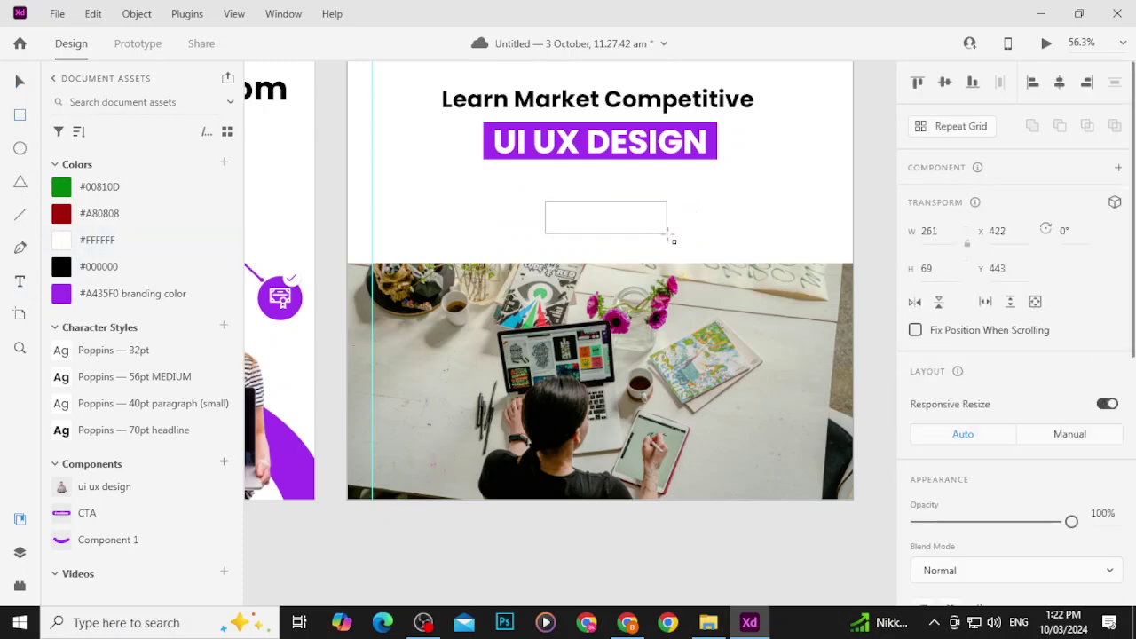
scroll(671, 238, up, 5)
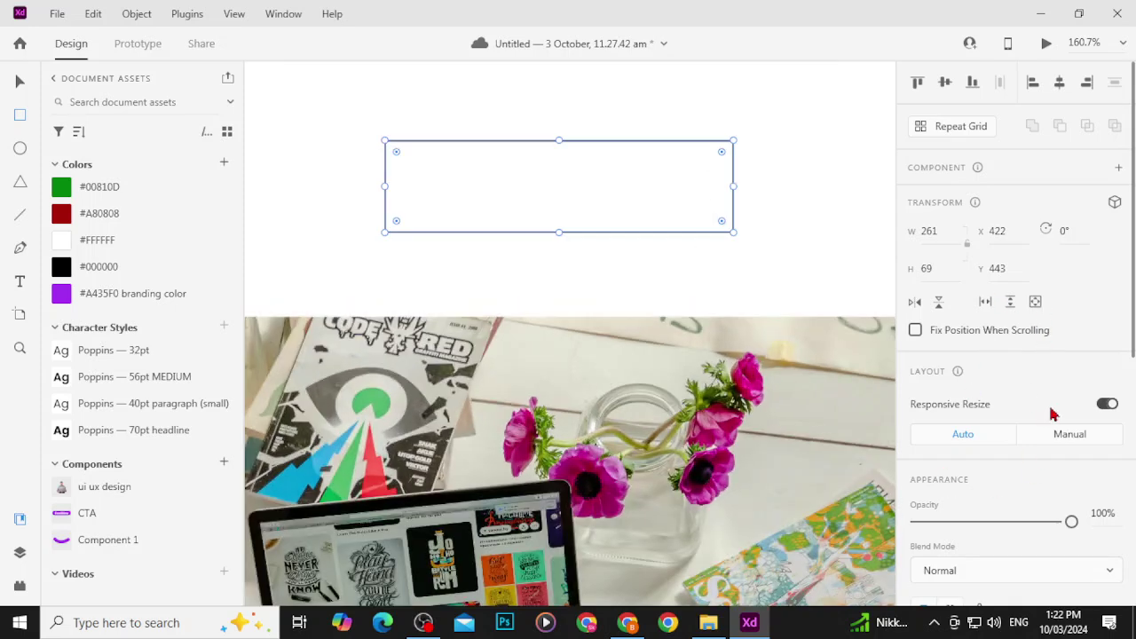
scroll(1013, 382, down, 4)
click(983, 446)
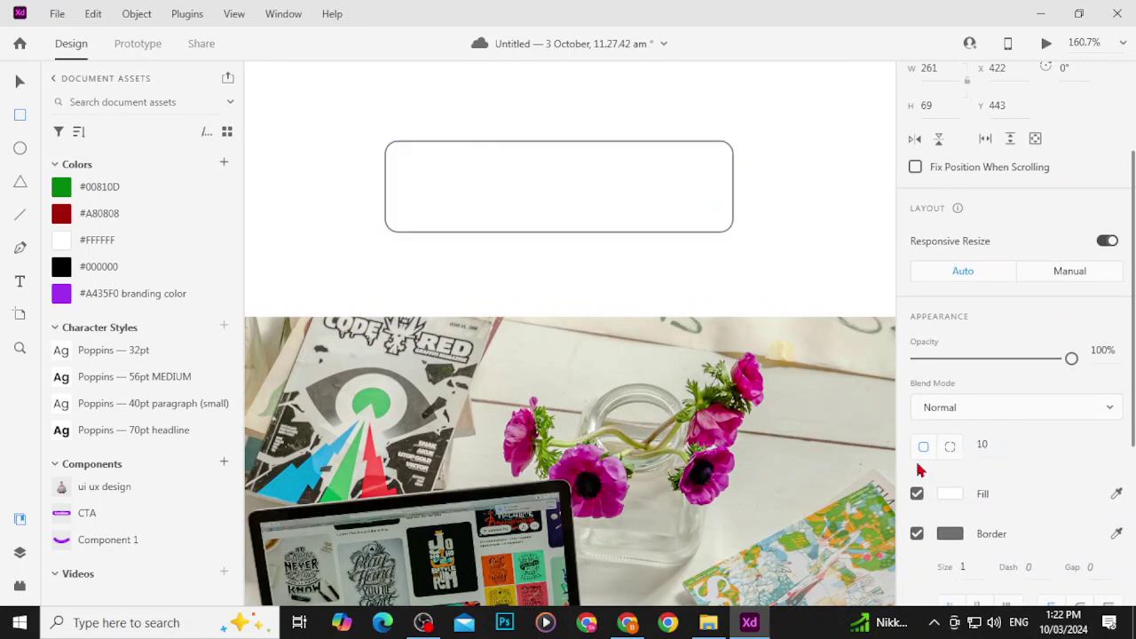
key(Return)
text(7)
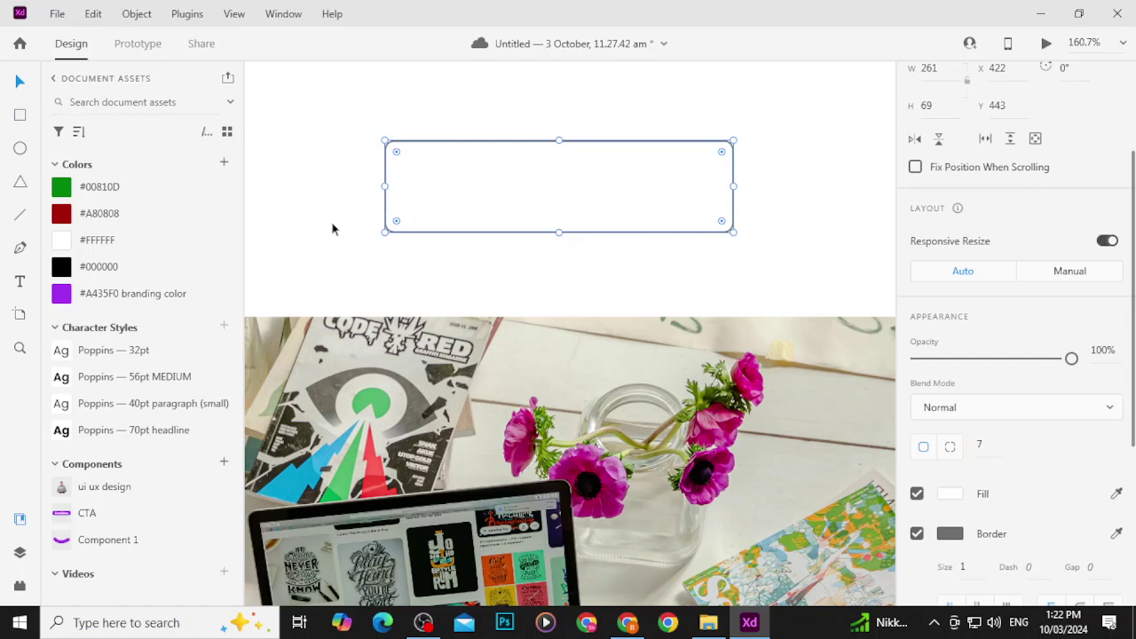
Step: Turn off the small rectangle's fill and give it a size 4 border in the purple #A435F0 branding color
click(178, 296)
key(ctrl+z)
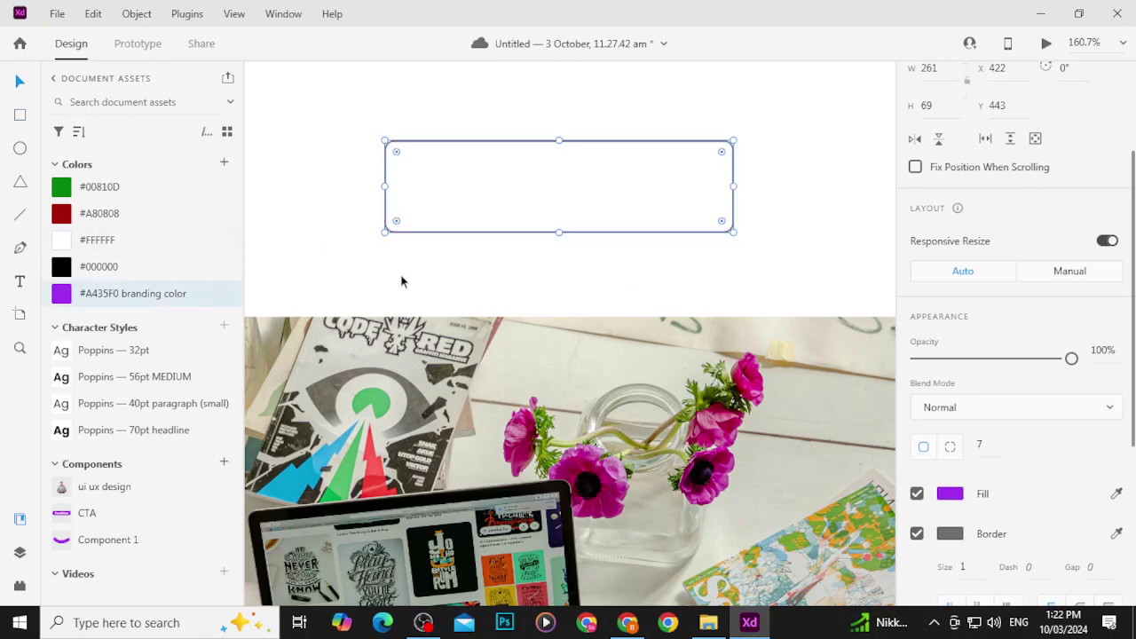
scroll(1019, 452, down, 5)
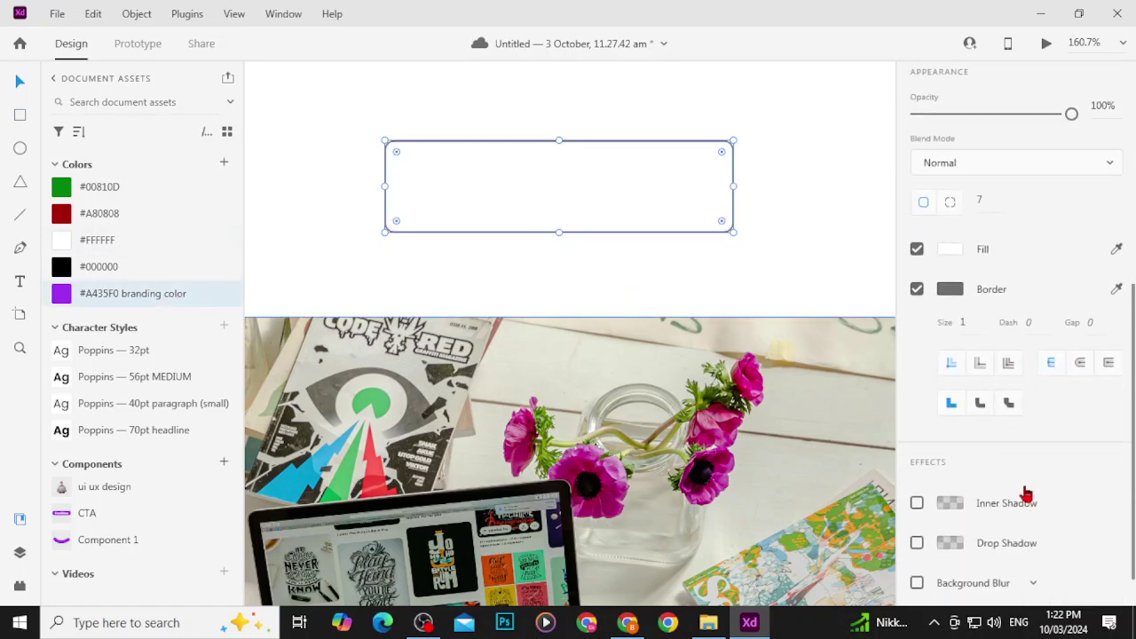
click(967, 324)
text(2)
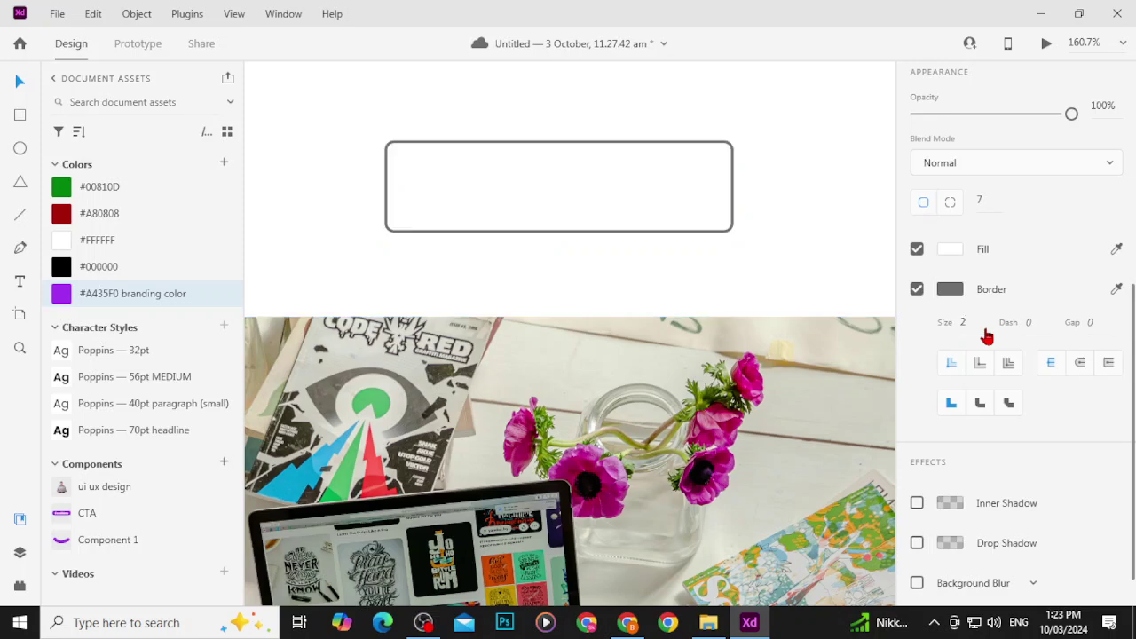
click(917, 249)
click(948, 290)
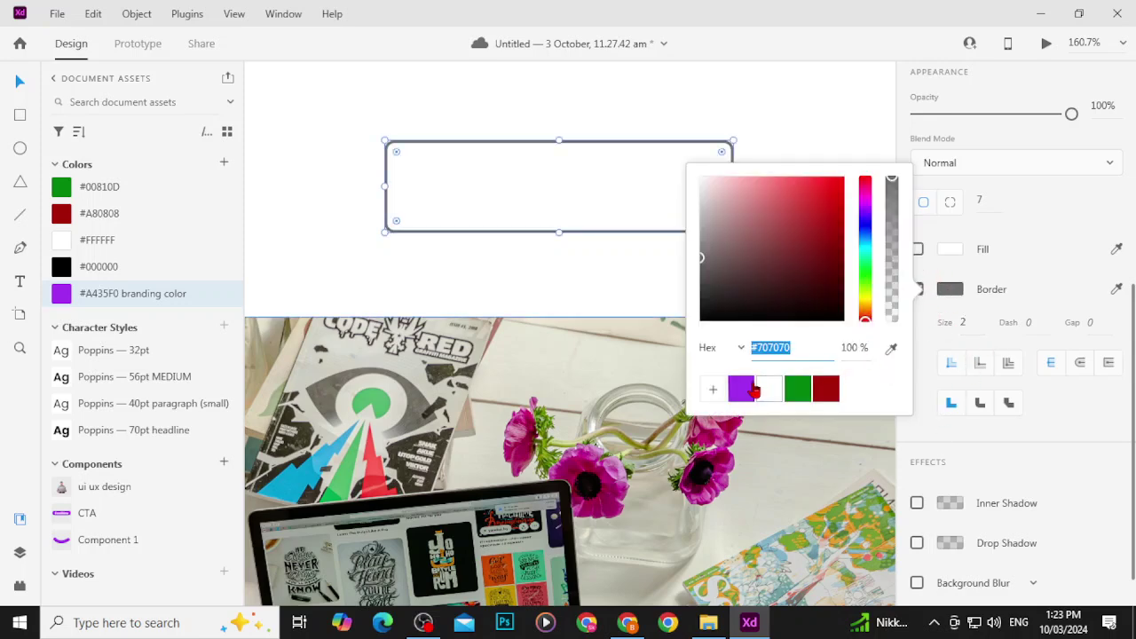
click(739, 388)
click(965, 322)
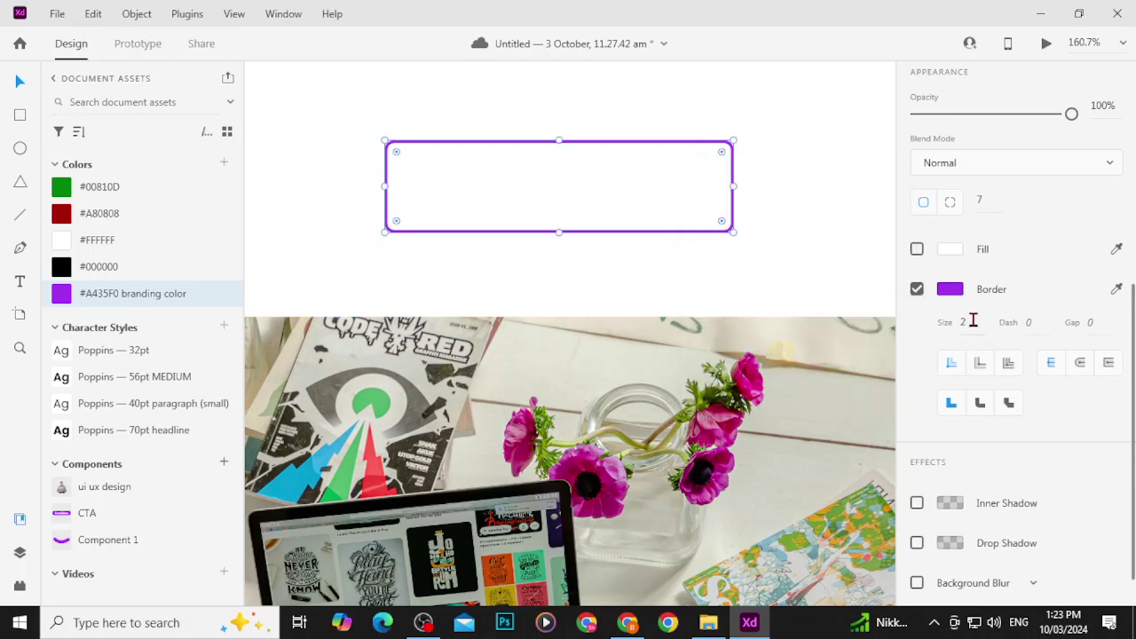
text(4)
key(Return)
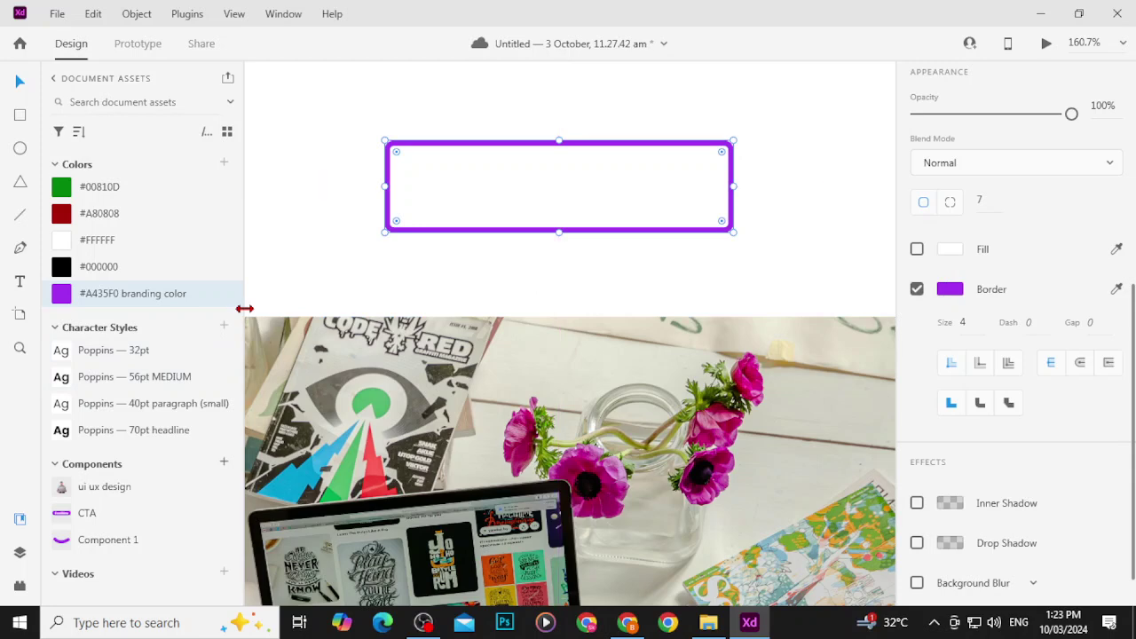
click(282, 289)
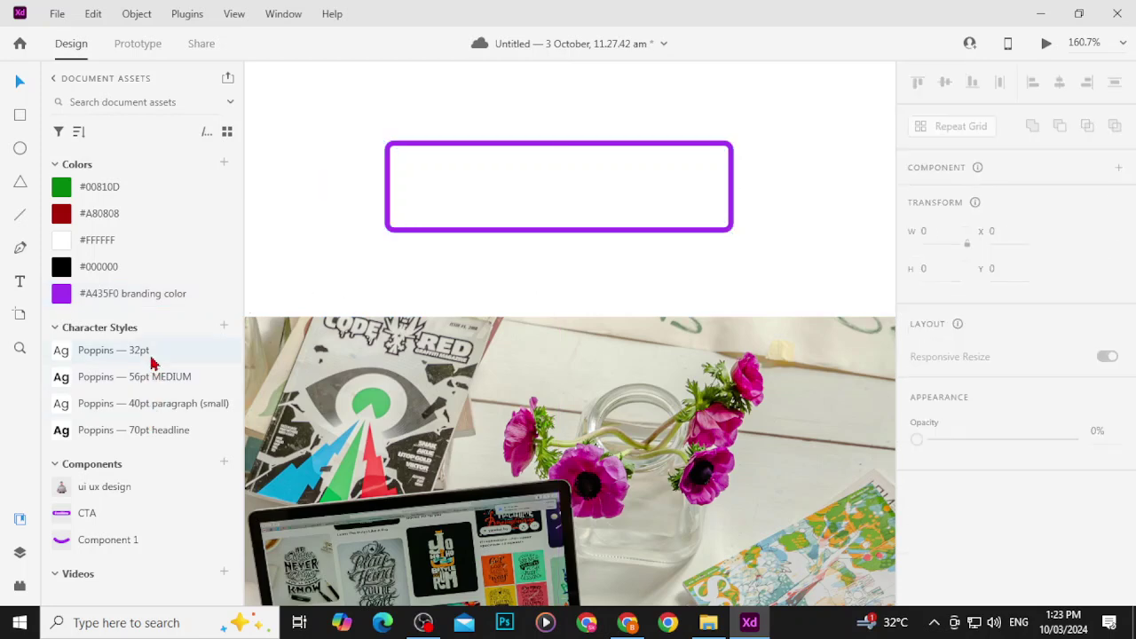
Step: Add the text "Enroll Now" over the small purple-bordered rectangle
drag(153, 355, 483, 281)
click(438, 275)
key(t)
click(449, 267)
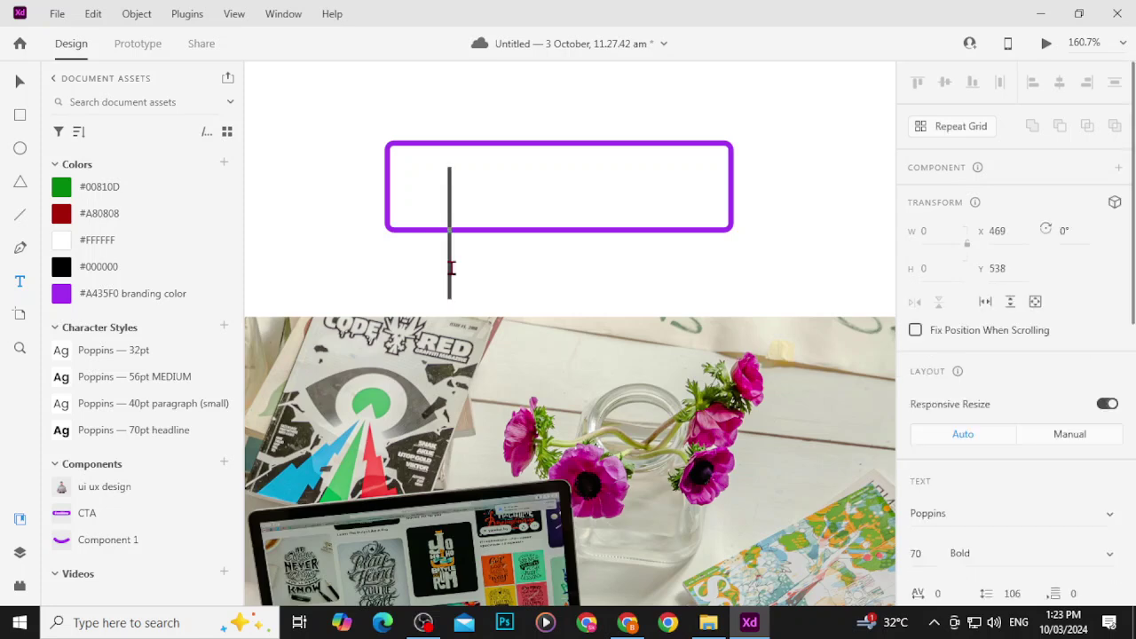
text(e)
key(BackSpace)
text(Eb)
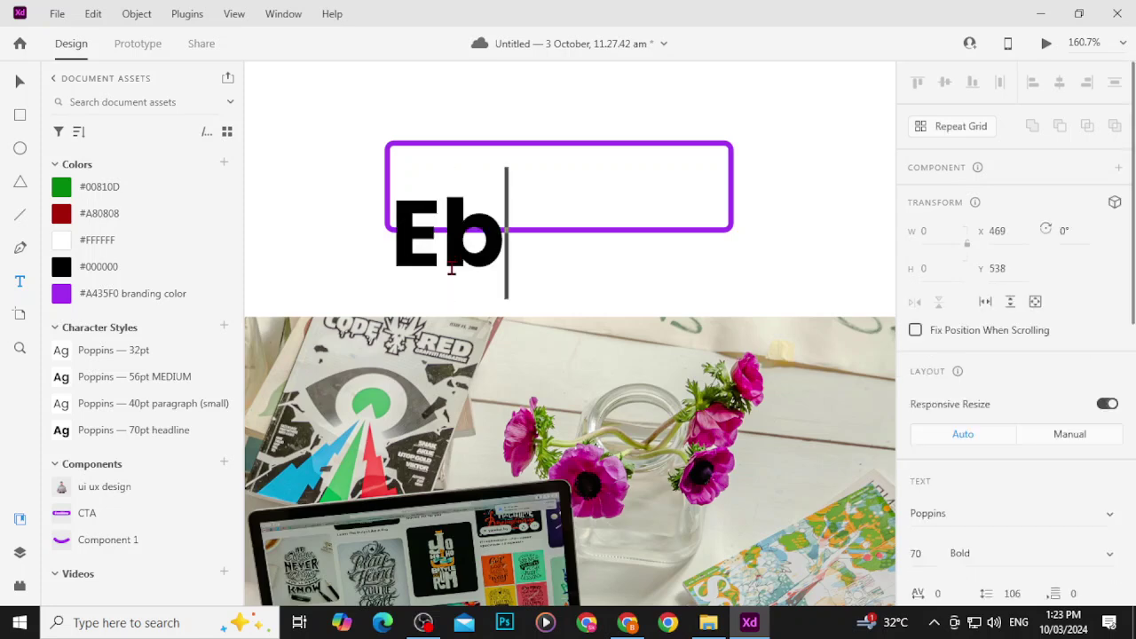
key(BackSpace)
text(nri)
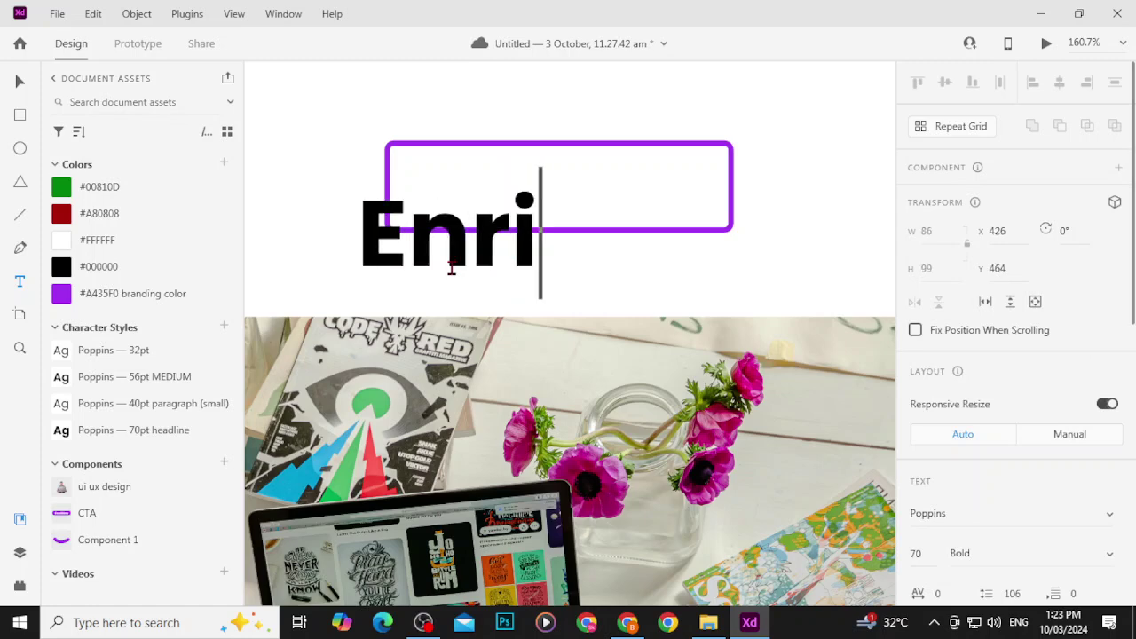
key(BackSpace)
text(oll)
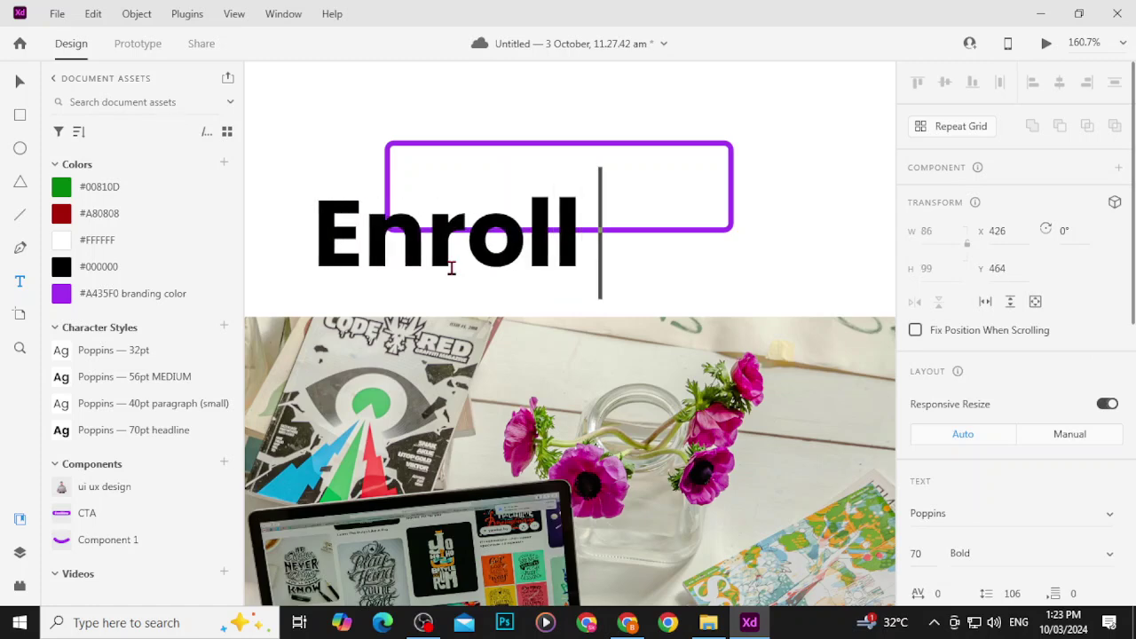
text( Now)
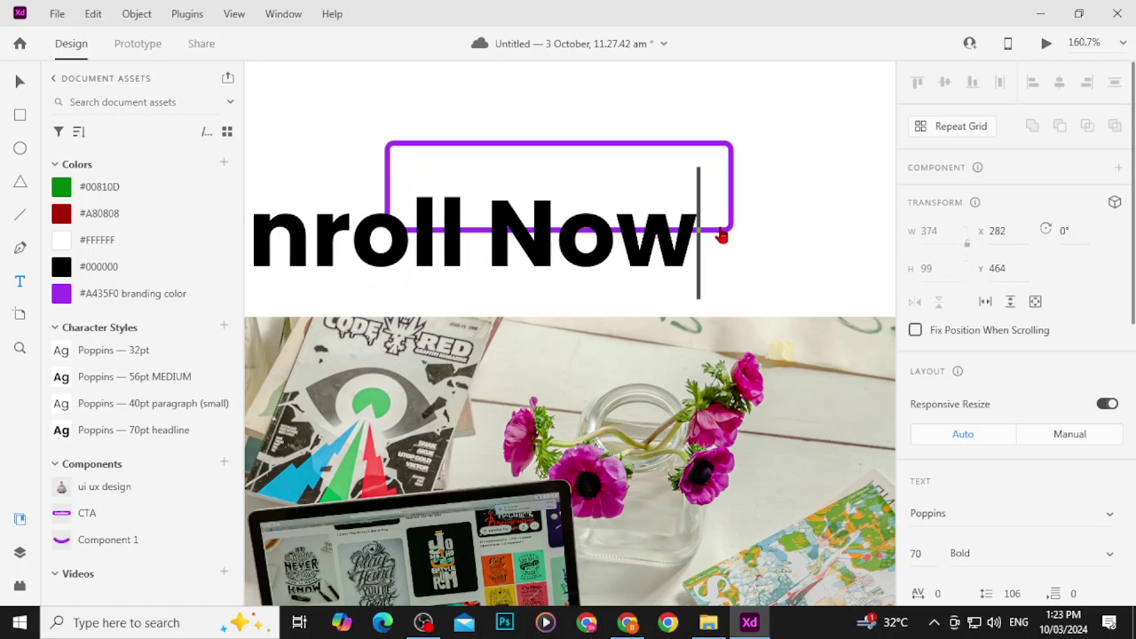
key(Escape)
Step: Apply the Poppins 32pt character style in bold to "Enroll Now" and centre it inside the purple-bordered rectangle
click(145, 355)
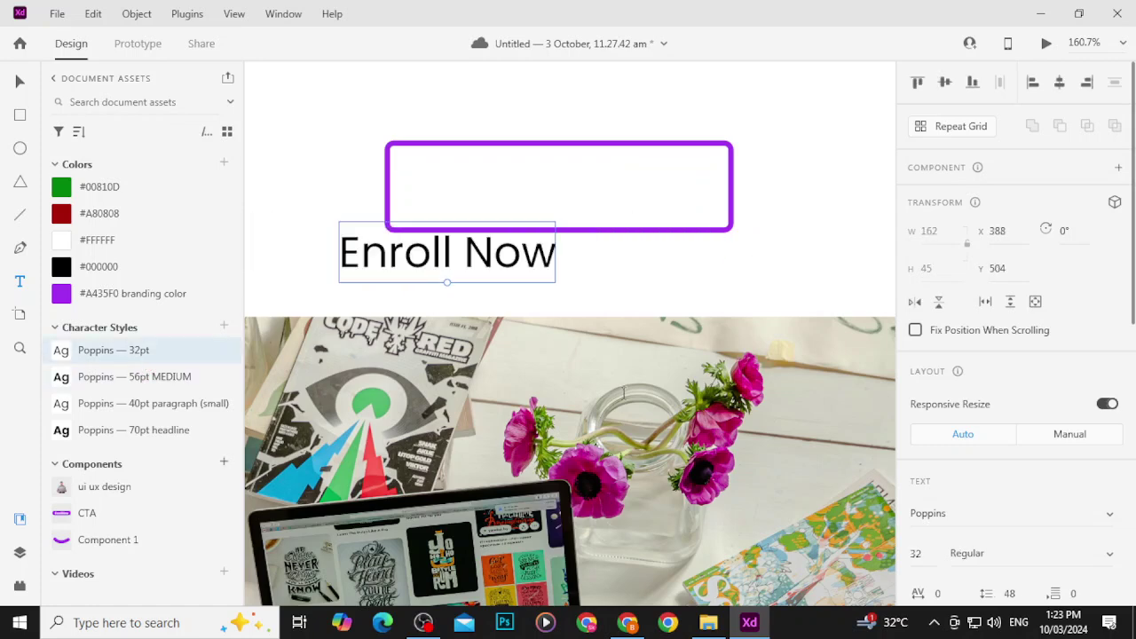
key(ctrl+b)
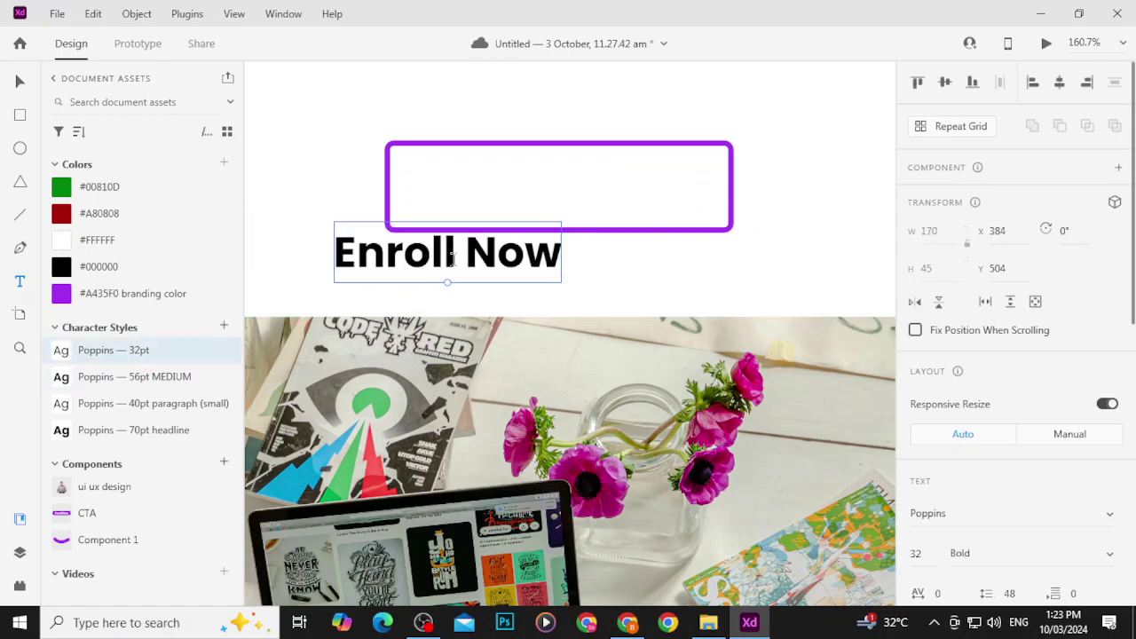
key(v)
drag(469, 261, 582, 196)
drag(785, 179, 611, 213)
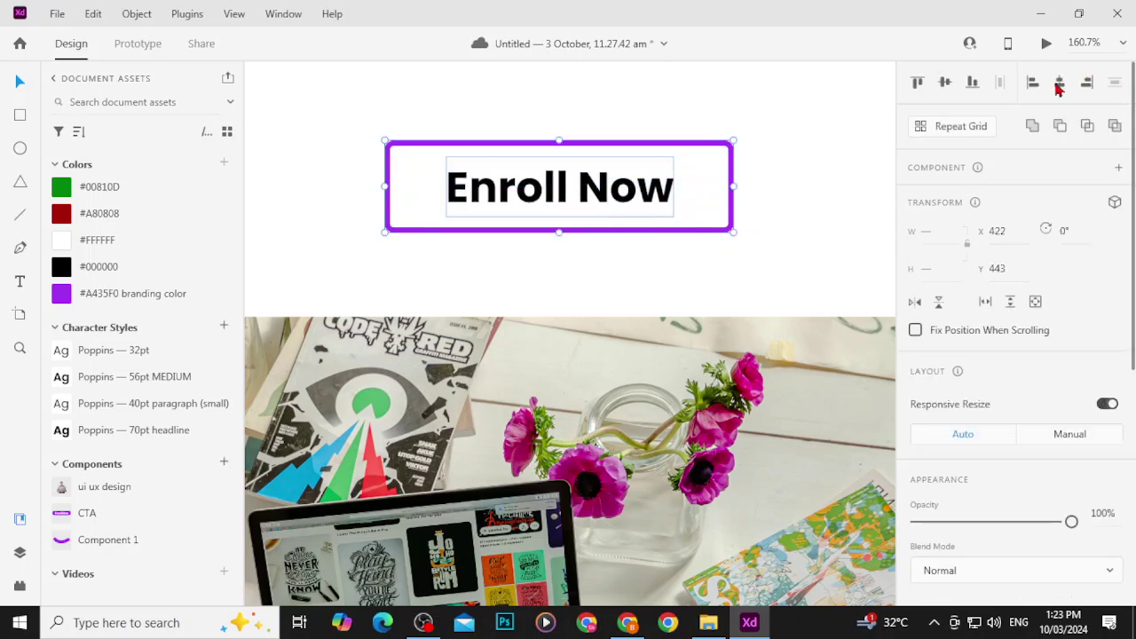
click(789, 213)
Step: Group the "Enroll Now" text with its rectangle and centre the group horizontally on the artboard at X 410
scroll(789, 213, down, 5)
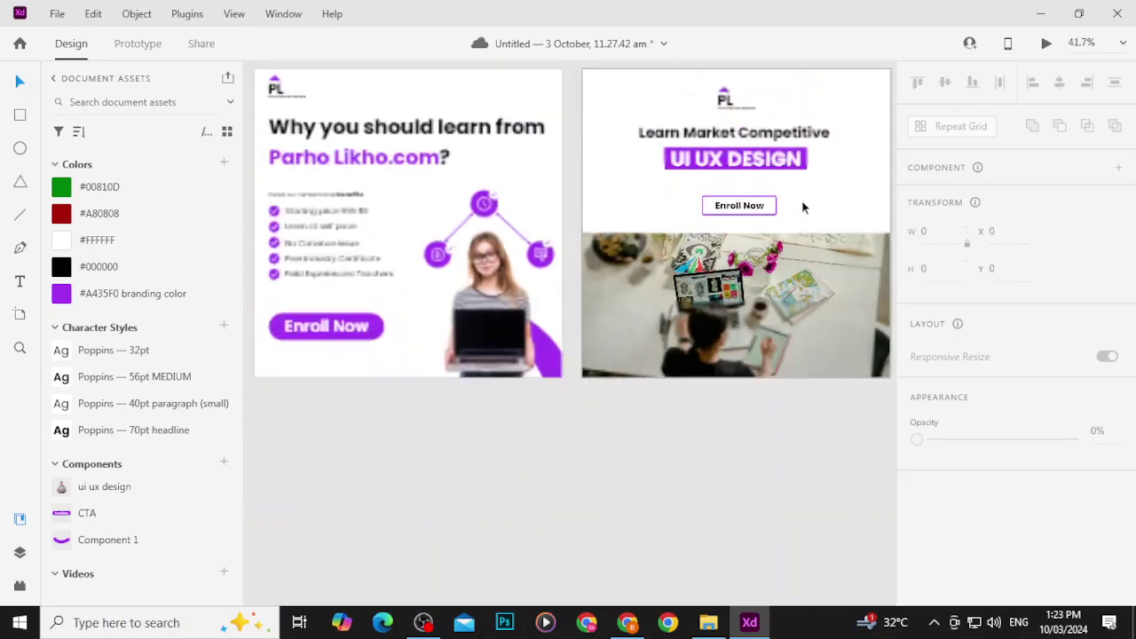
scroll(790, 209, right, 3)
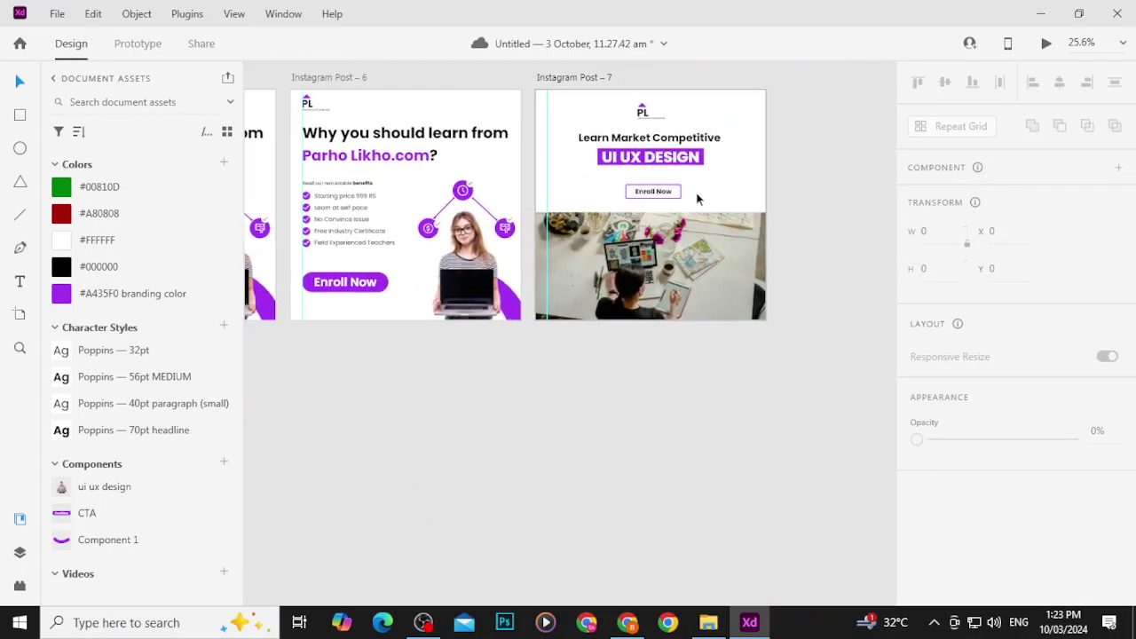
scroll(650, 201, up, 3)
scroll(651, 200, up, 3)
drag(532, 173, 755, 235)
key(ctrl+g)
click(1059, 82)
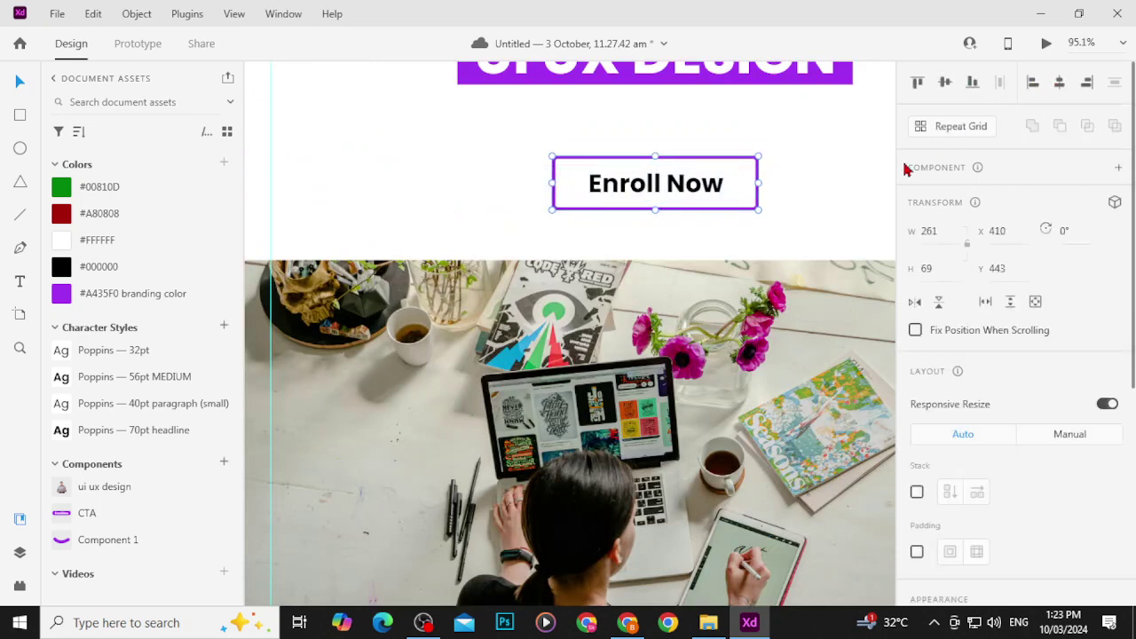
Step: Nudge the "Enroll Now" button group up to Y 433, between the headline and the photo
key(Up)
key(Up)
key(Up)
key(Up)
key(Up)
key(Up)
key(Up)
key(Up)
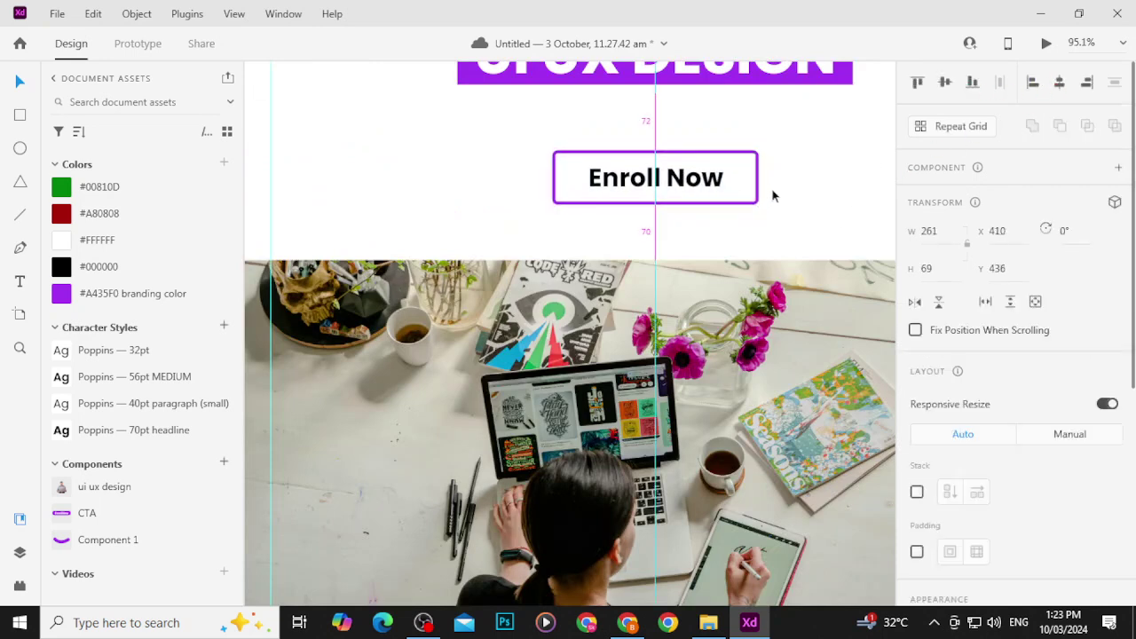
key(Up)
key(Up)
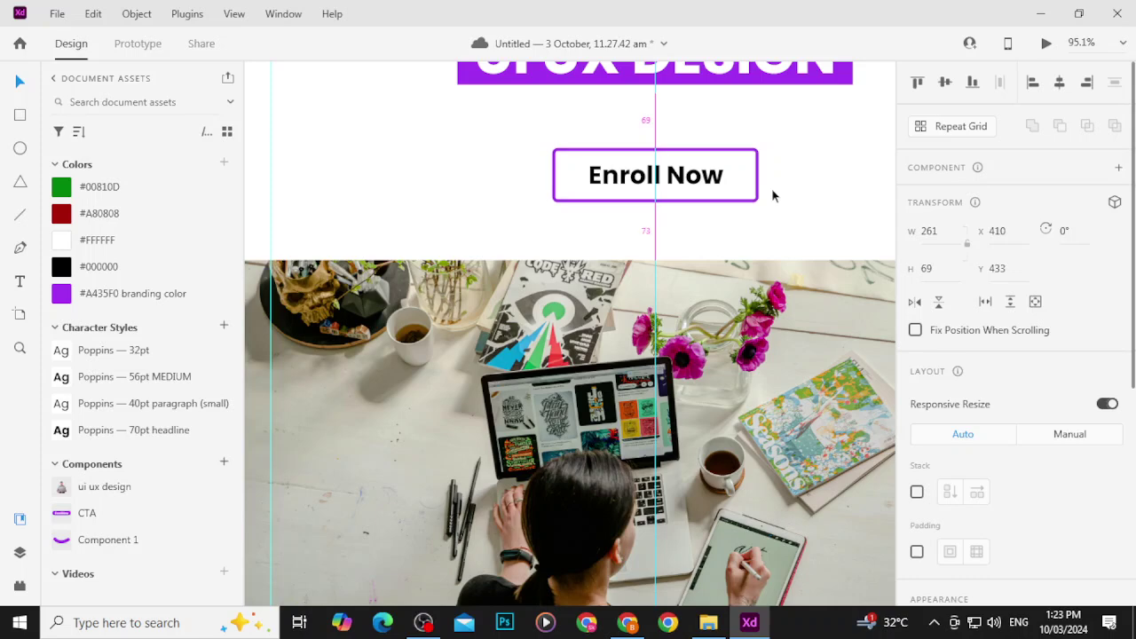
Step: Deselect the "Enroll Now" button group and save the document
drag(852, 205, 695, 345)
scroll(657, 231, down, 5)
click(701, 239)
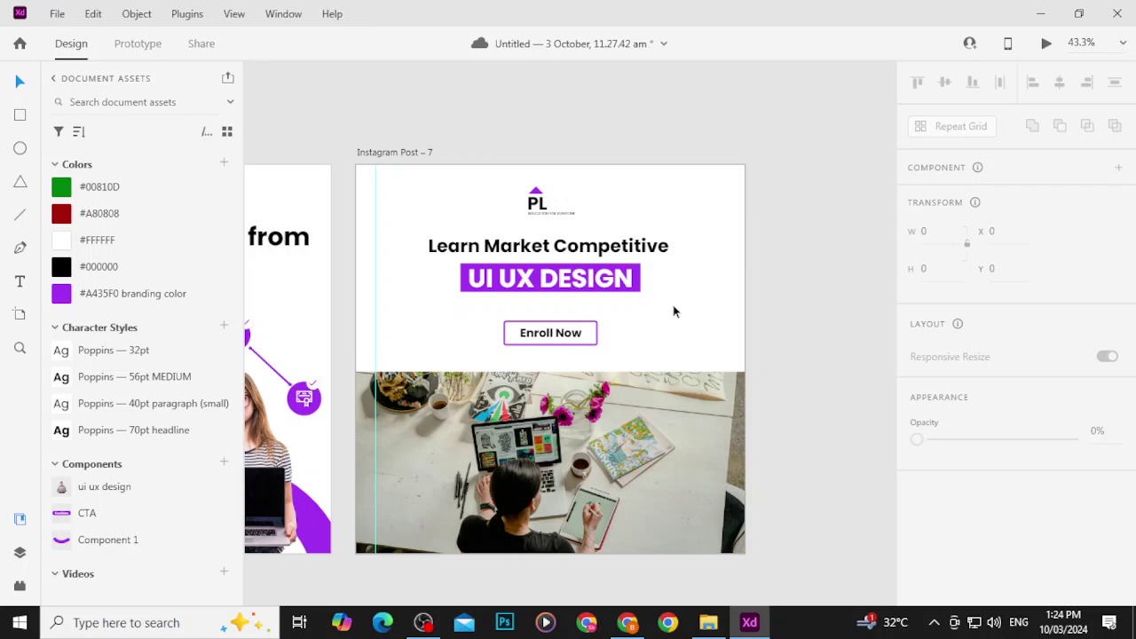
key(ctrl+s)
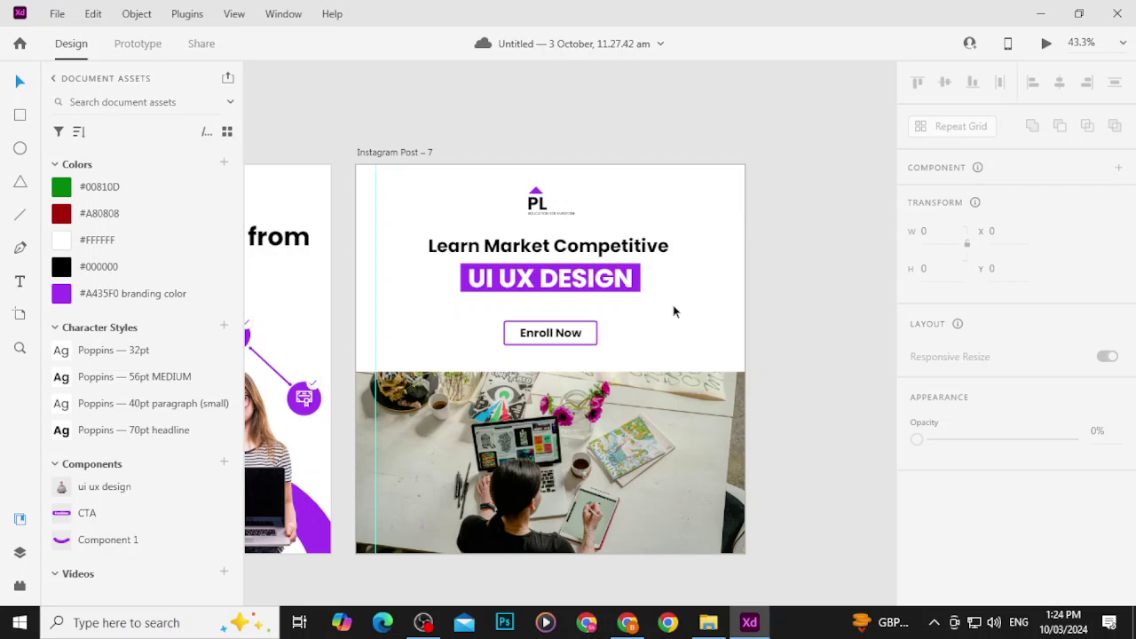
Step: Try the #A435F0 branding color on the "Enroll Now" text inside the outlined button
click(588, 338)
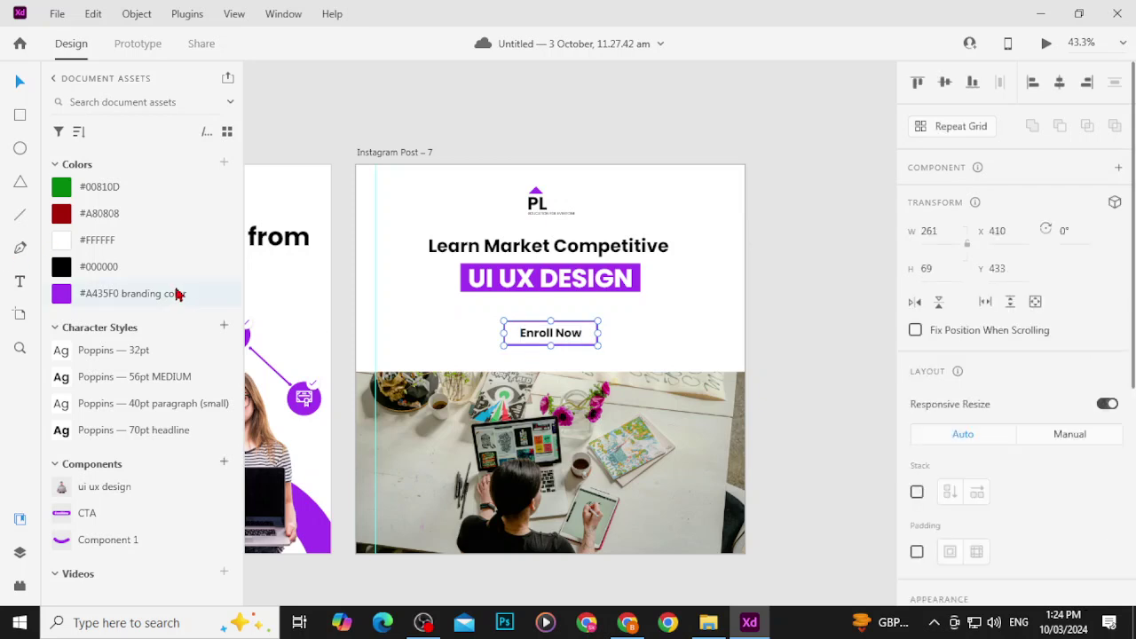
double_click(550, 335)
double_click(577, 342)
key(Escape)
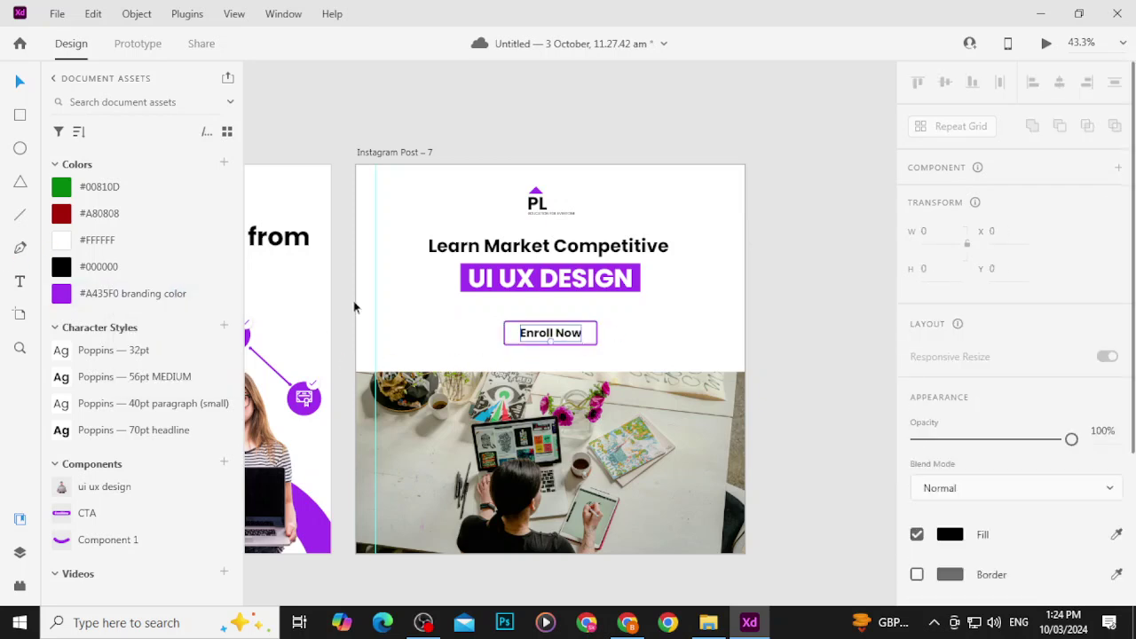
click(96, 293)
click(703, 344)
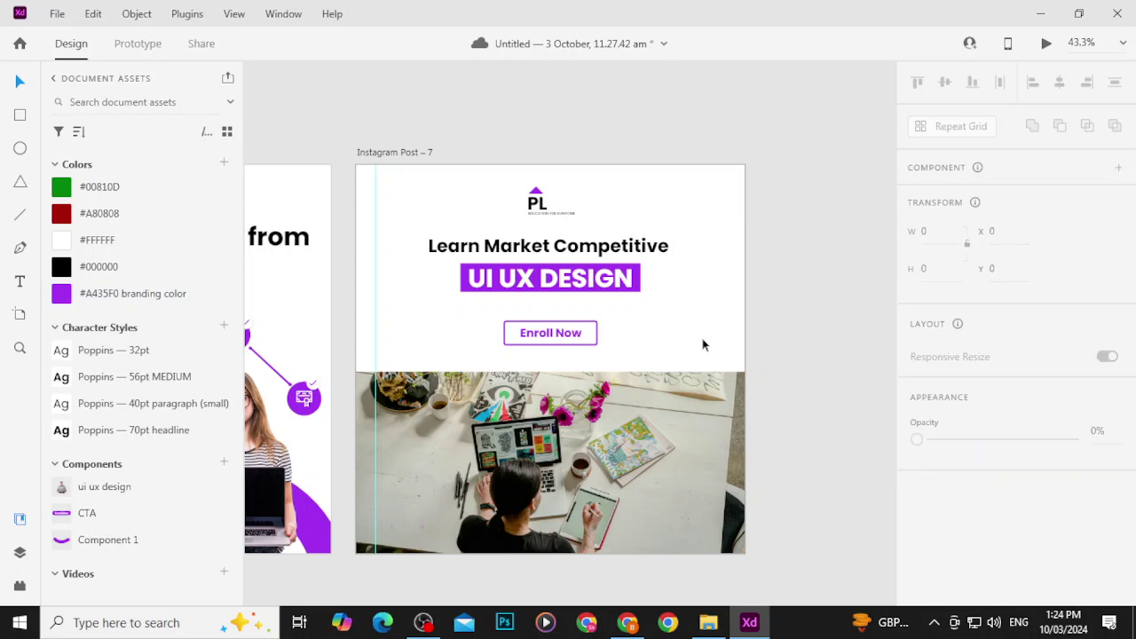
key(ctrl+z)
click(702, 344)
Step: Compare Instagram Post – 7 with the previous post and inspect its button, headline and logo
drag(665, 383, 912, 311)
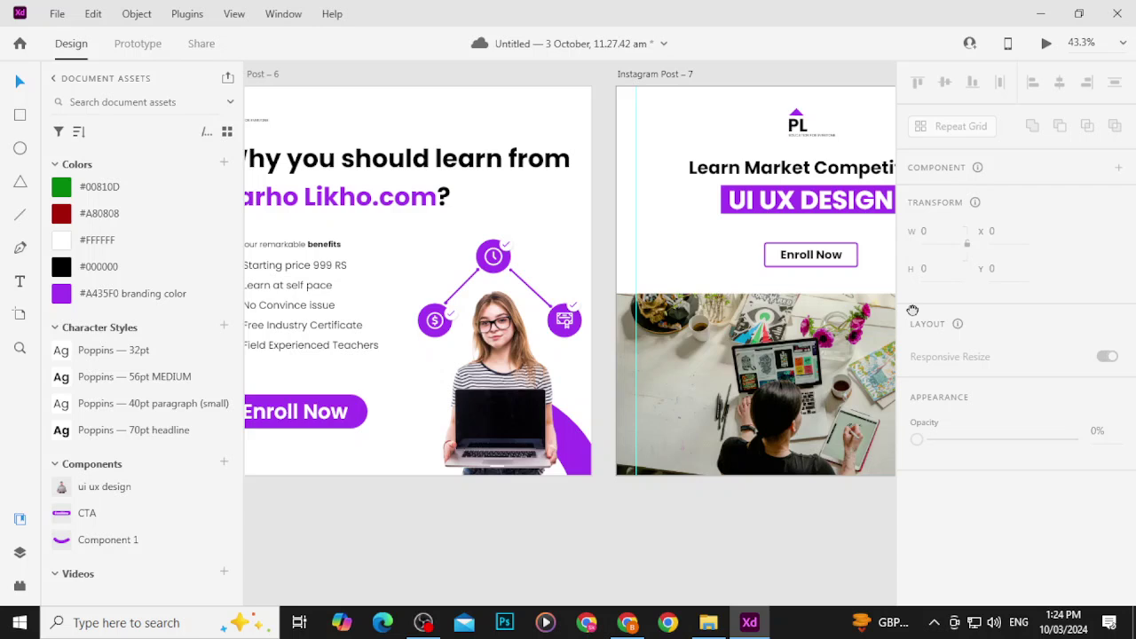
drag(912, 310, 688, 354)
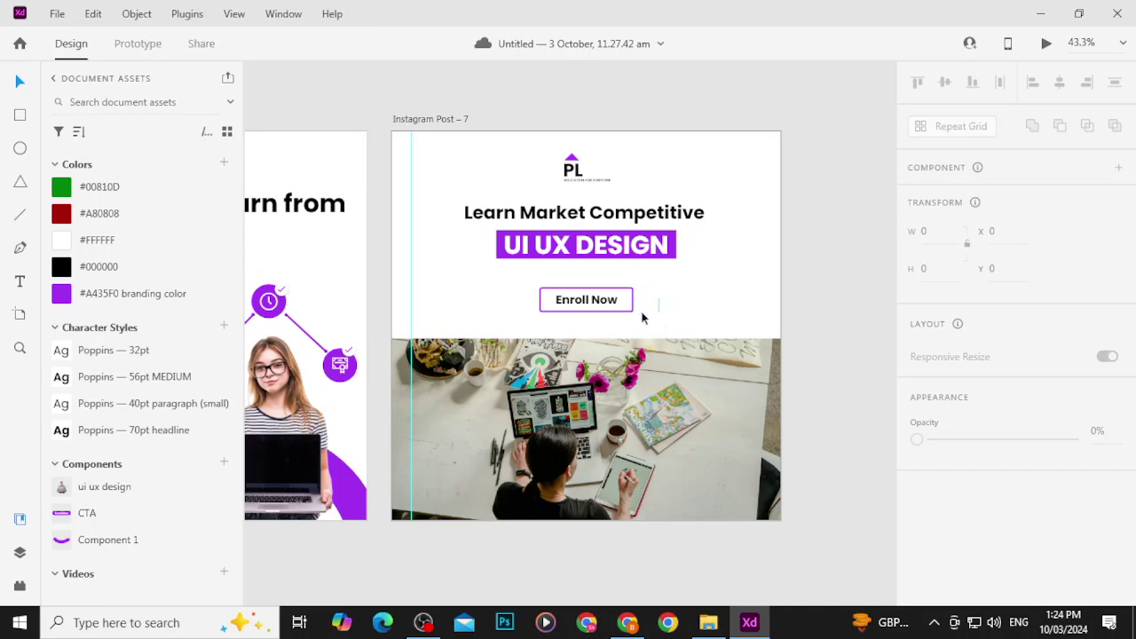
click(595, 310)
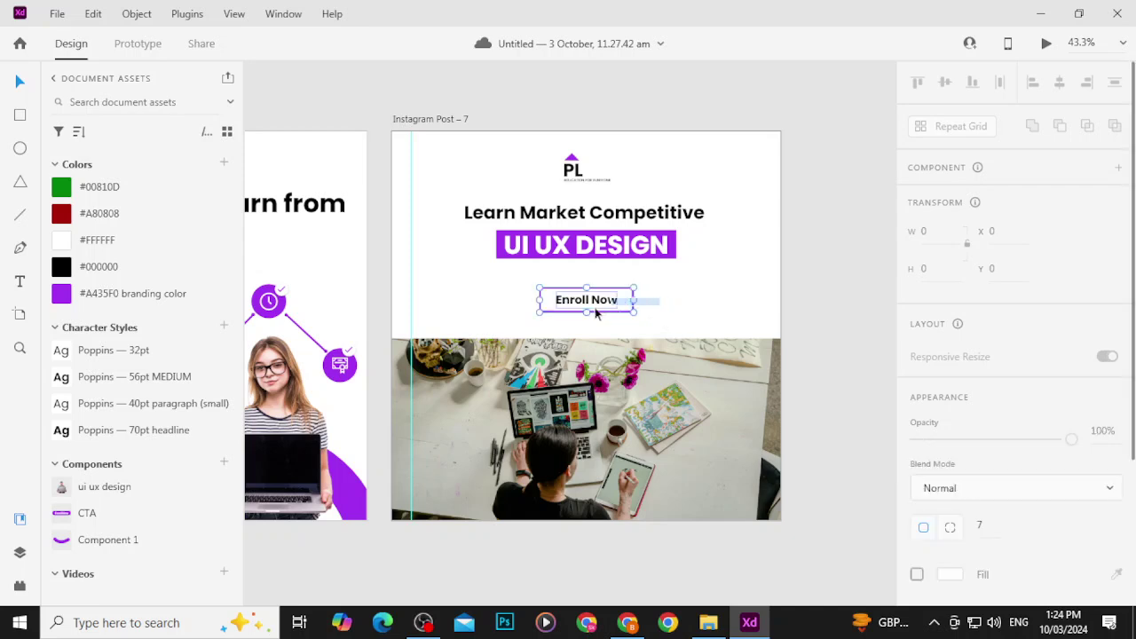
click(788, 265)
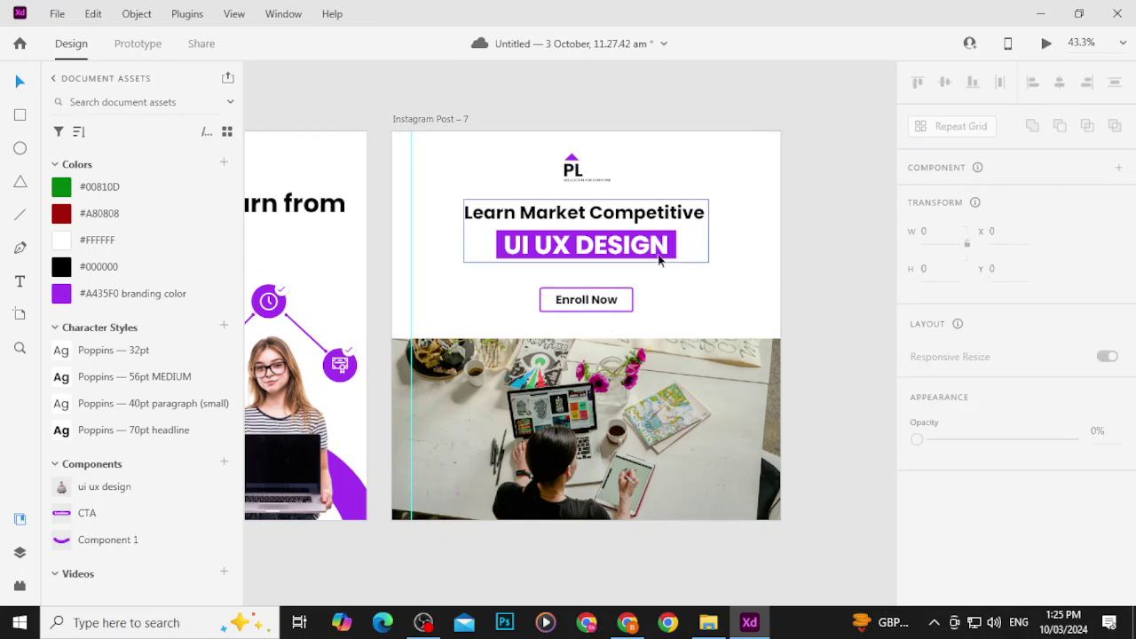
click(695, 260)
click(851, 207)
click(579, 174)
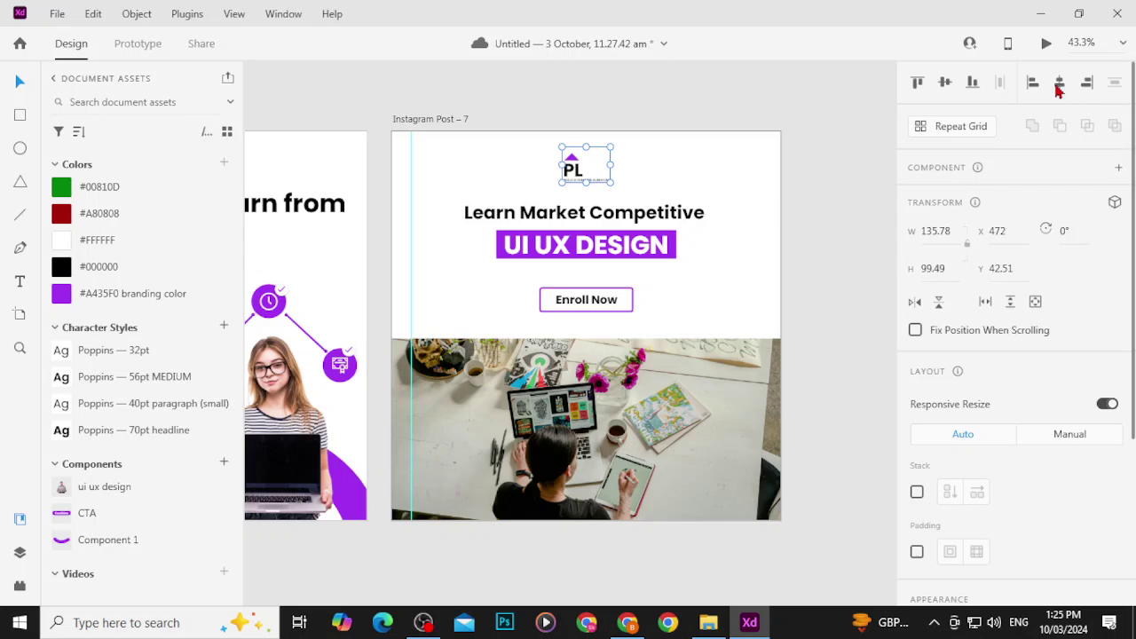
click(753, 158)
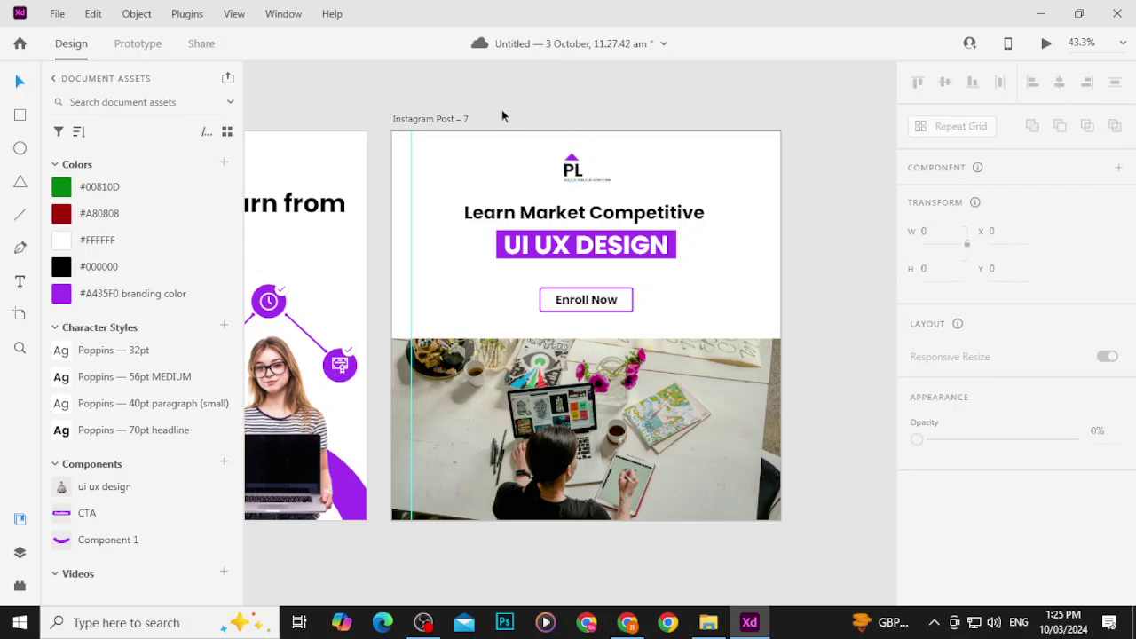
Step: Duplicate the Instagram Post – 7 artboard and move the copy's photo outside, just below the new artboard
click(440, 119)
key(ctrl+d)
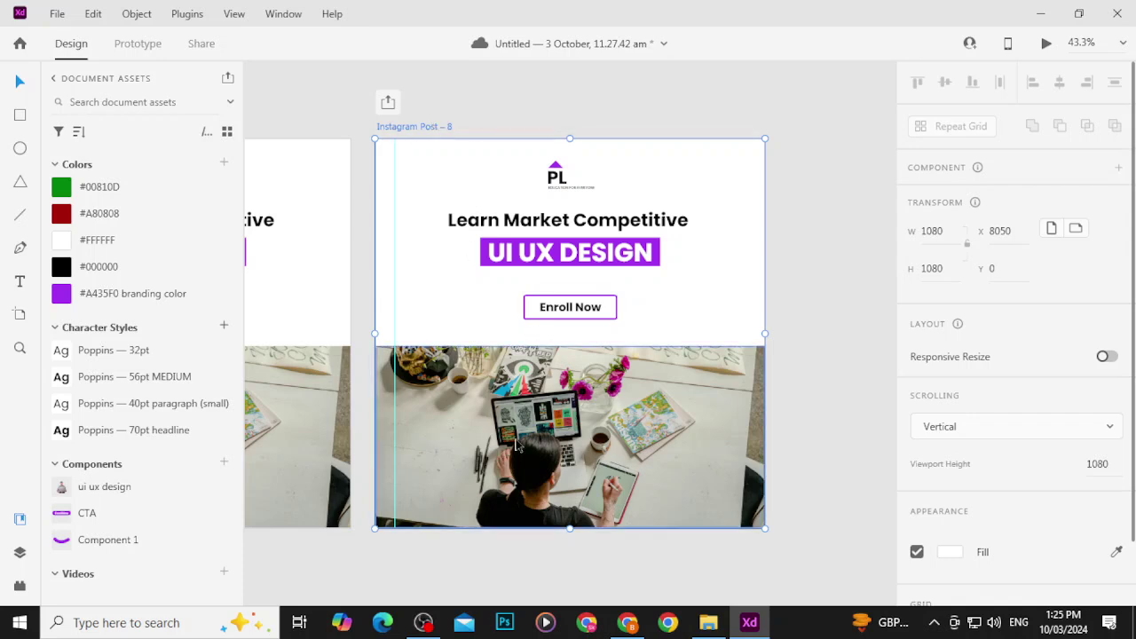
click(532, 349)
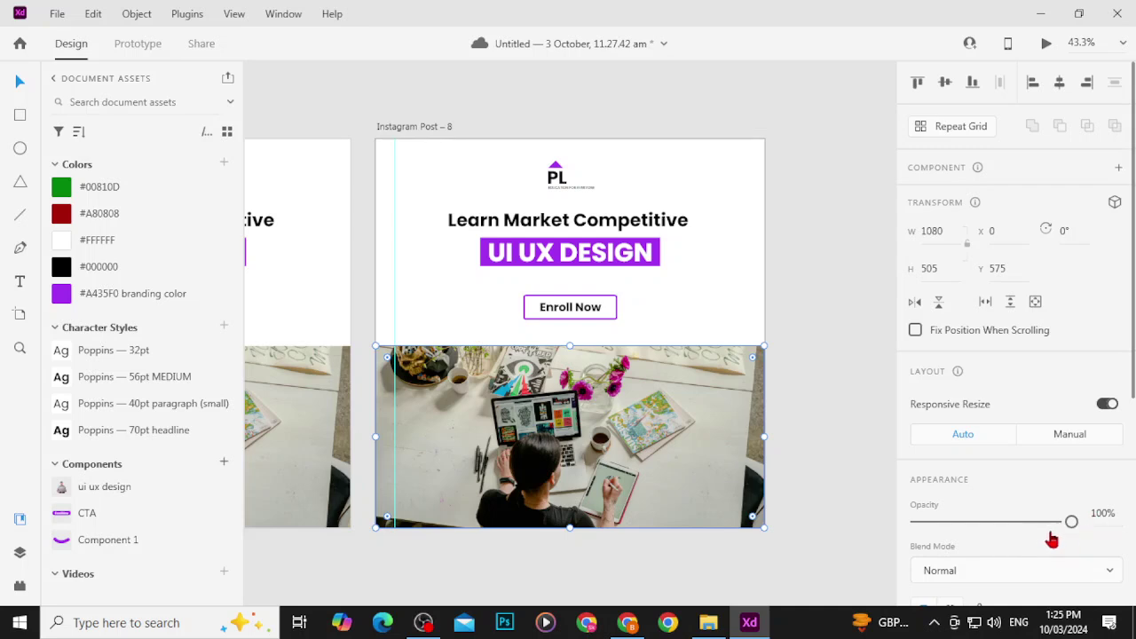
drag(1051, 532, 1042, 532)
key(ctrl+z)
drag(552, 480, 559, 563)
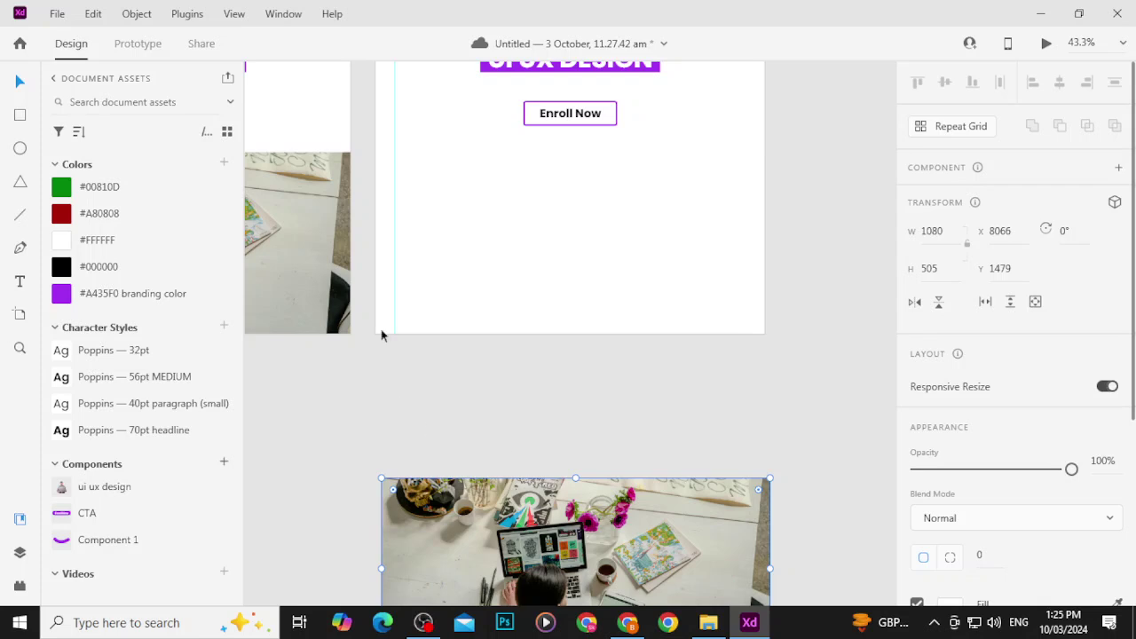
drag(484, 558, 453, 415)
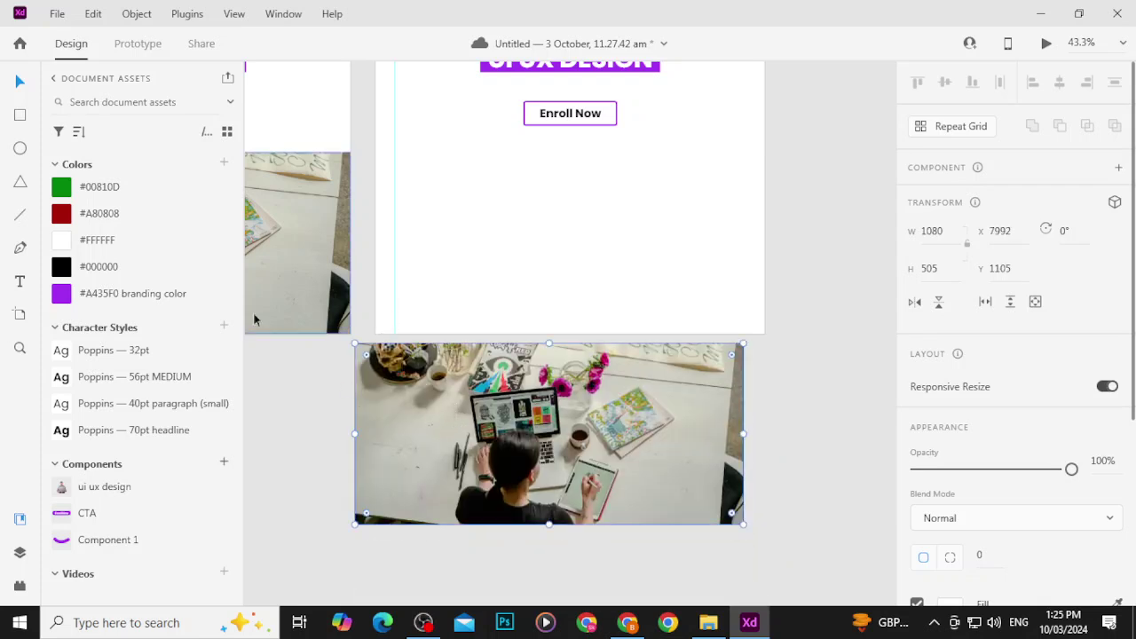
Step: Draw a 1080 × 505 rectangle, place it at X 0, Y 575 in the duplicated artboard and fill it with the #A435F0 branding color
click(23, 115)
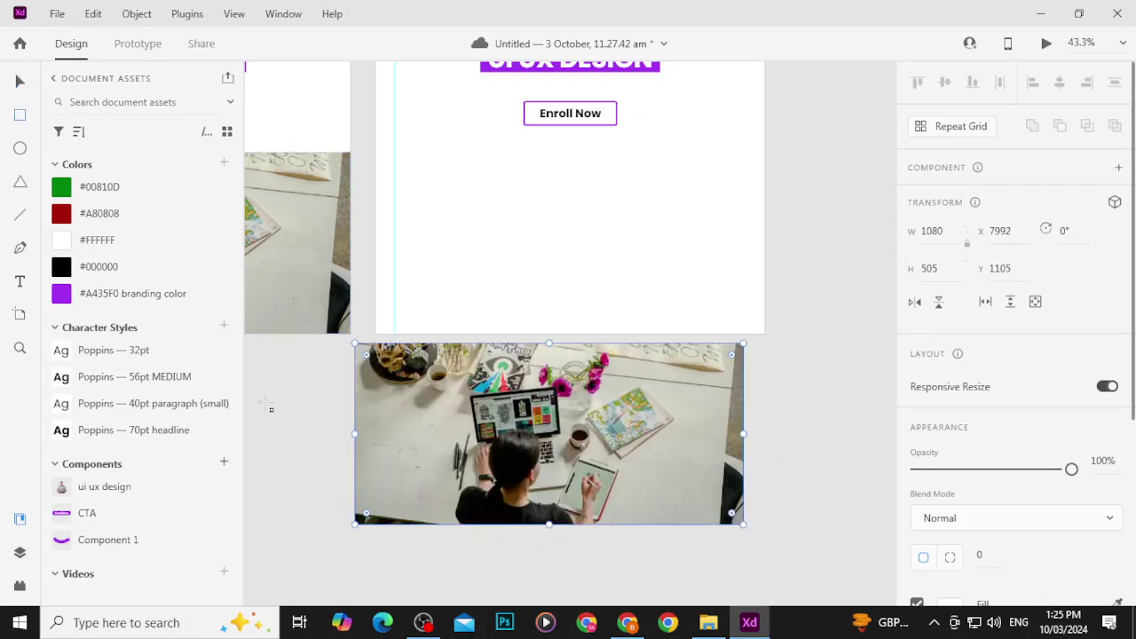
click(307, 400)
click(19, 117)
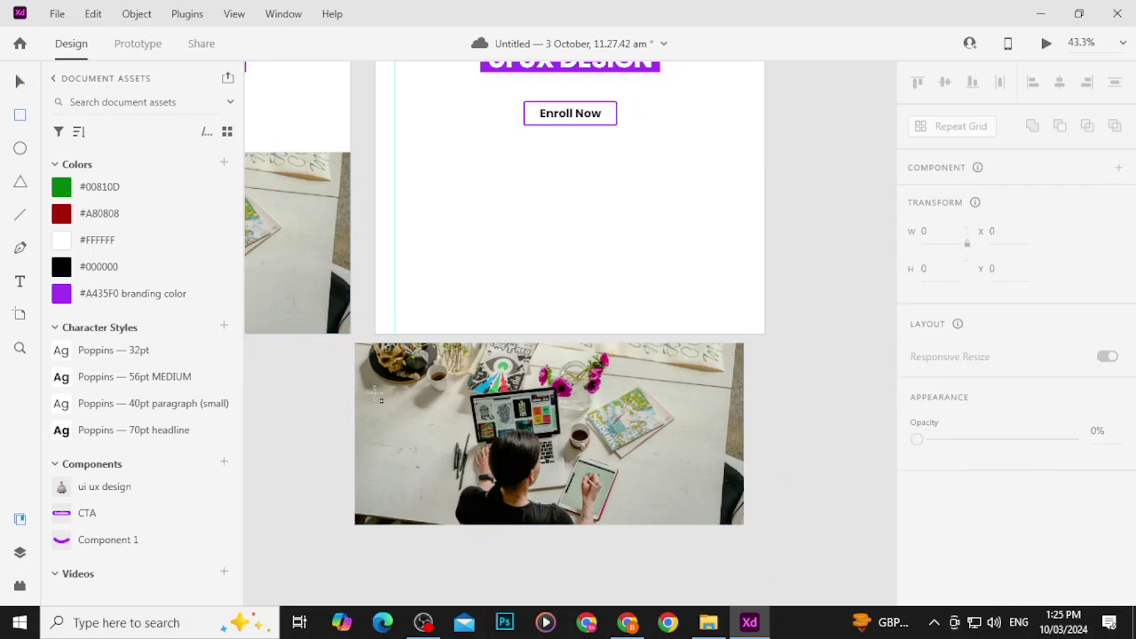
drag(753, 521, 753, 525)
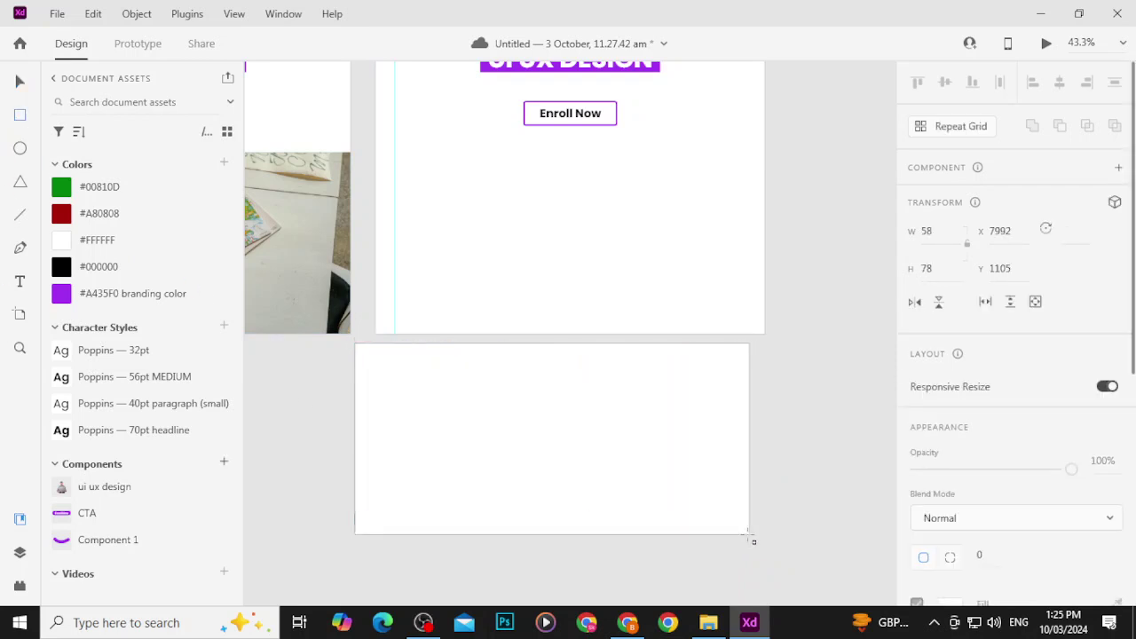
key(v)
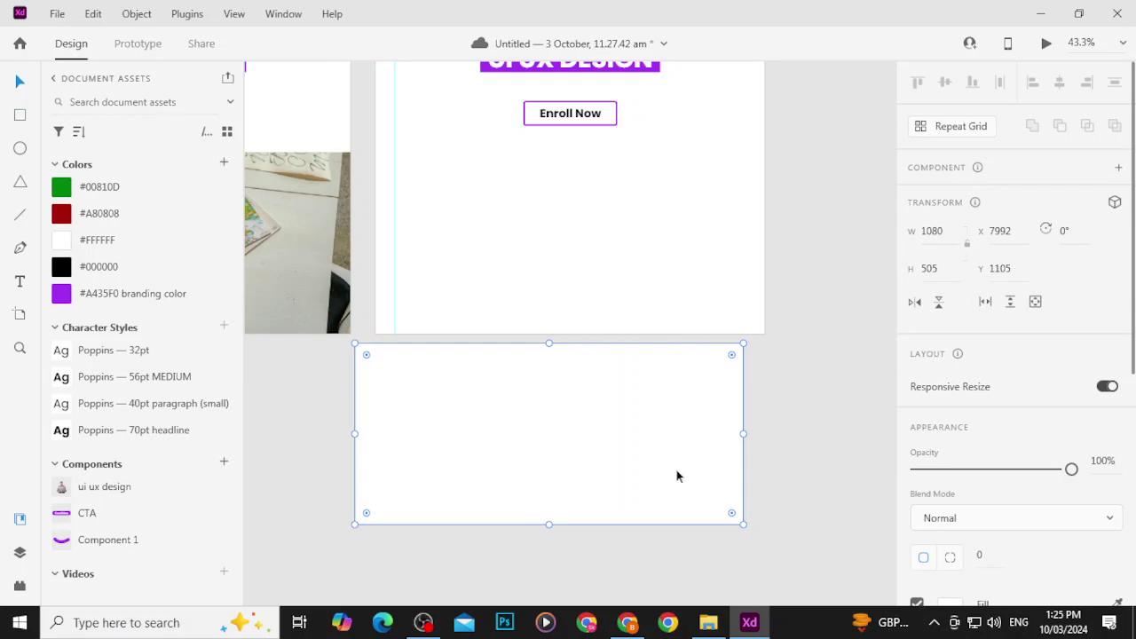
drag(677, 474, 699, 289)
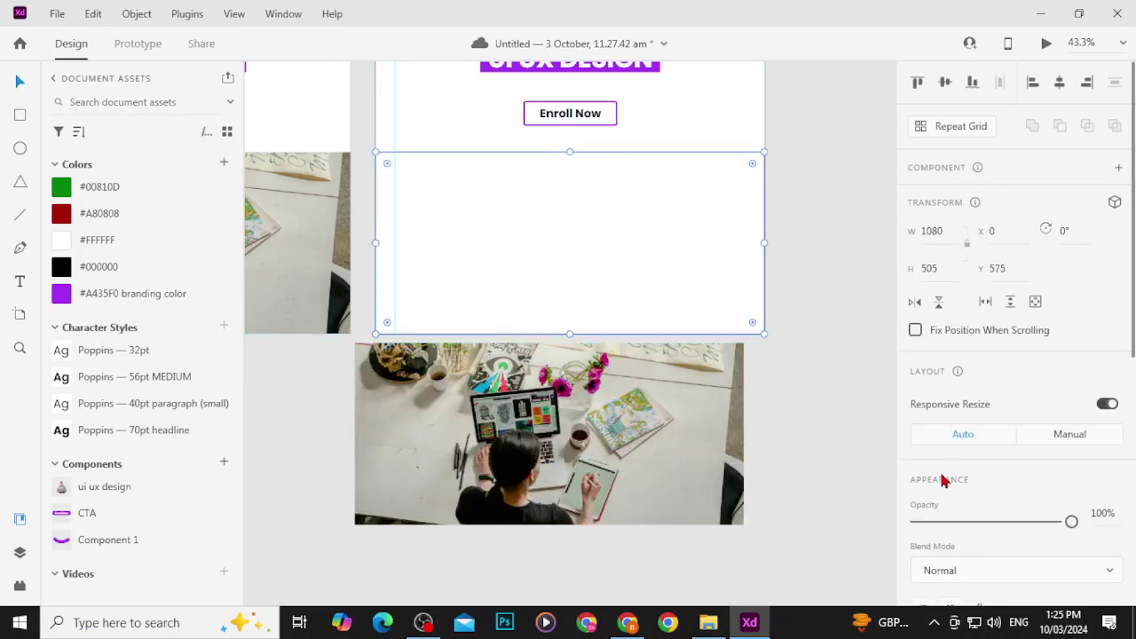
click(75, 300)
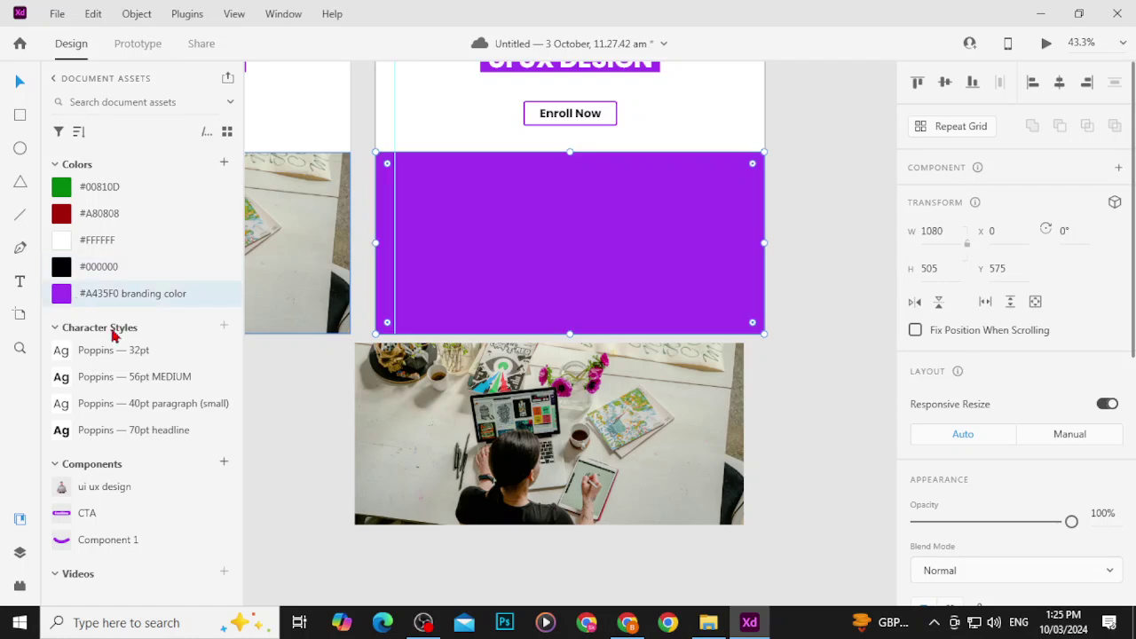
Step: Place the photo over the purple rectangle at X 0, Y 575 with reduced opacity for a purple tint, and save the document
drag(581, 490, 600, 307)
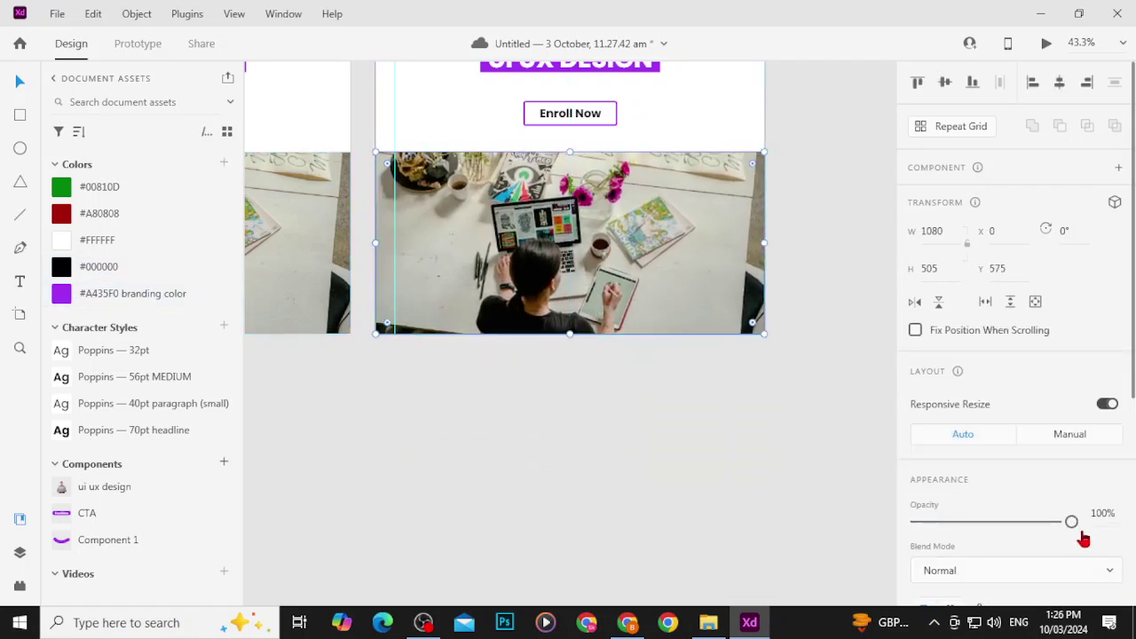
drag(1071, 524, 1006, 525)
click(821, 186)
scroll(808, 293, up, 5)
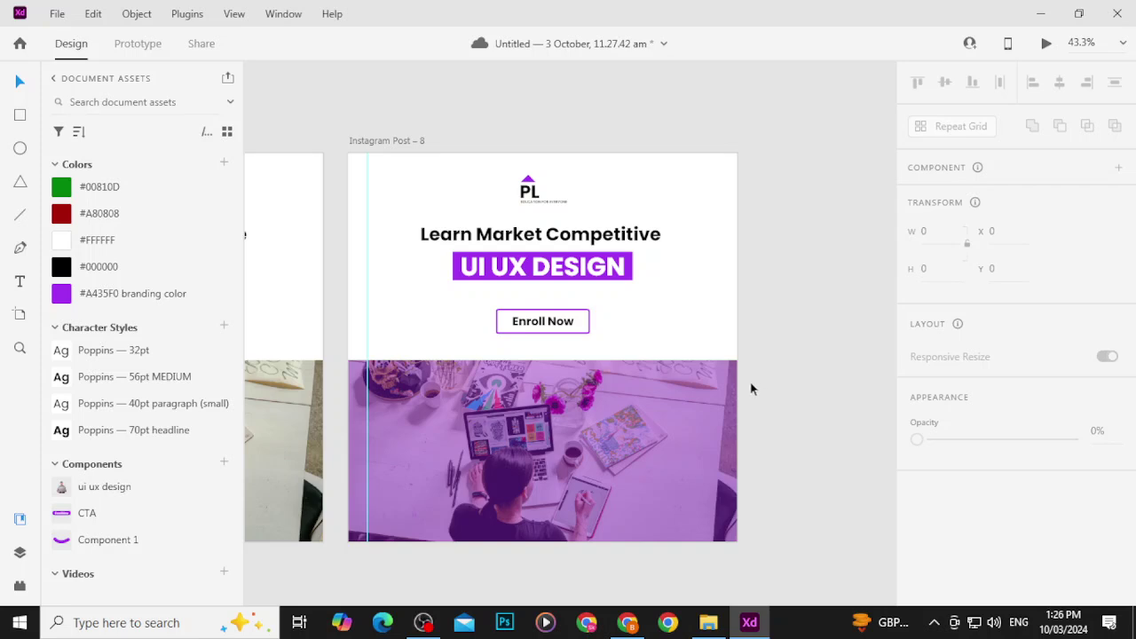
key(ctrl+s)
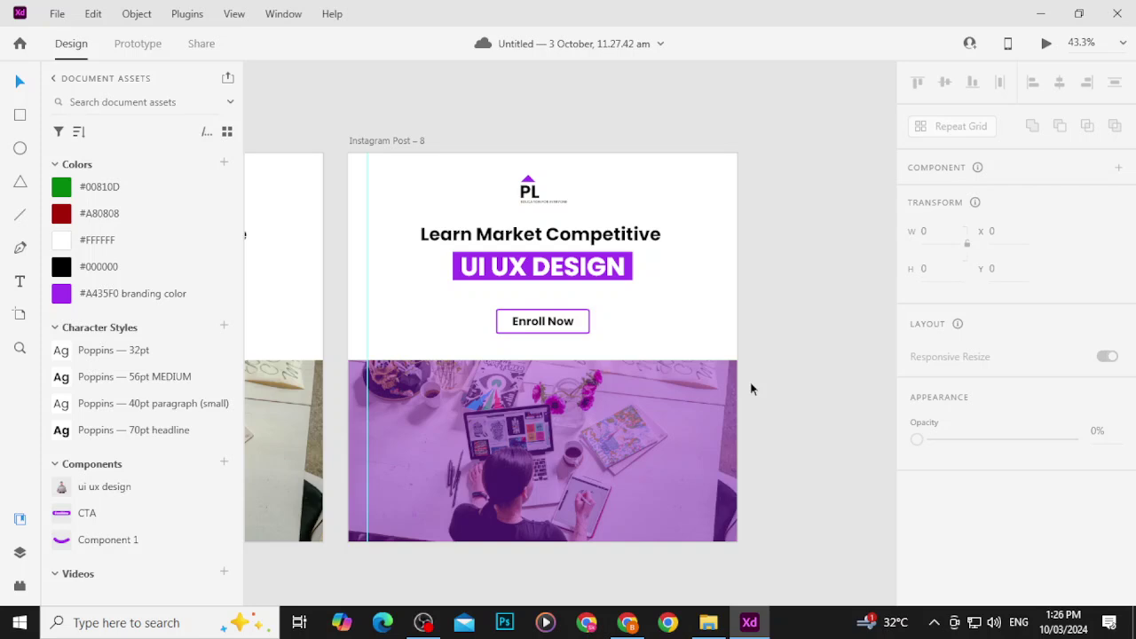
Step: Preview the first artboard, "Learn Anything in IT Online", in a maximized preview window
scroll(738, 384, down, 5)
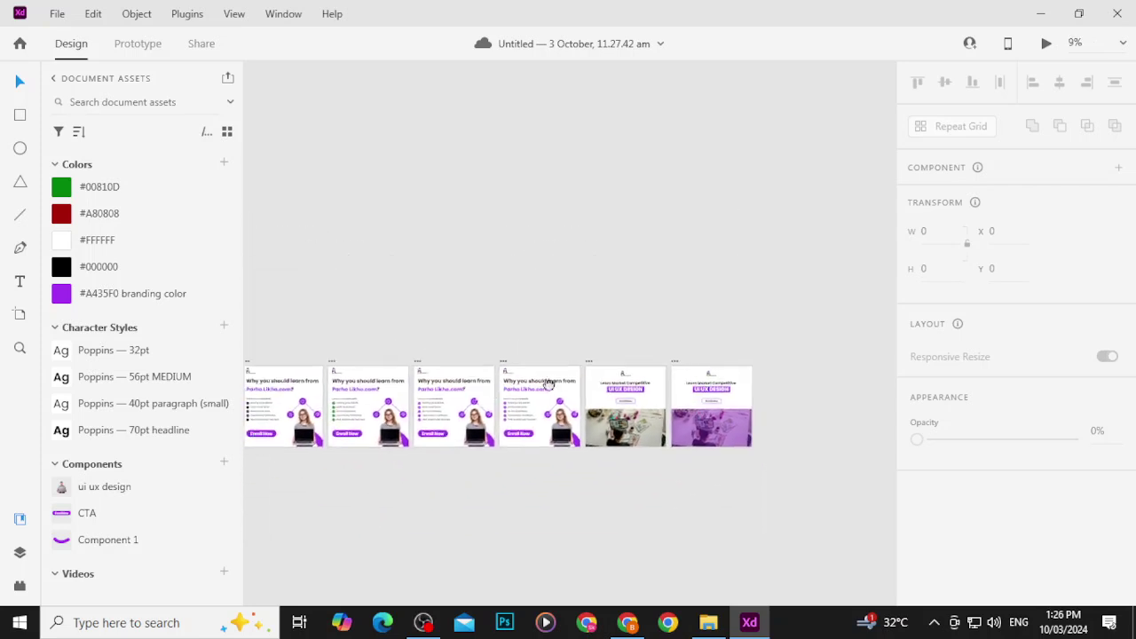
scroll(549, 383, down, 3)
scroll(549, 384, left, 4)
click(267, 238)
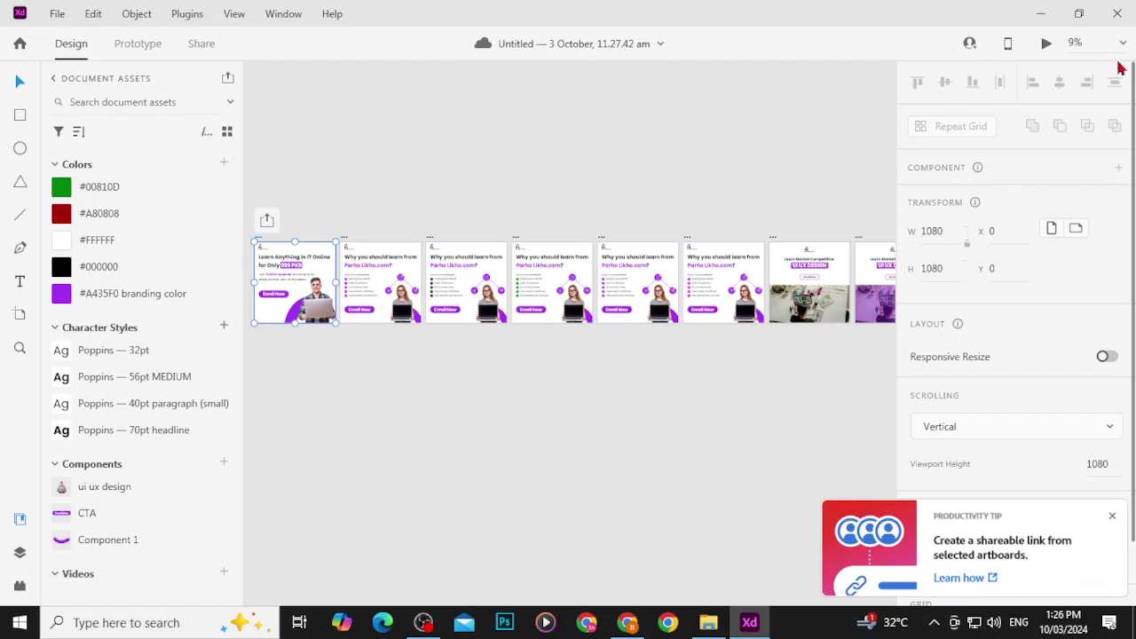
key(ctrl+Return)
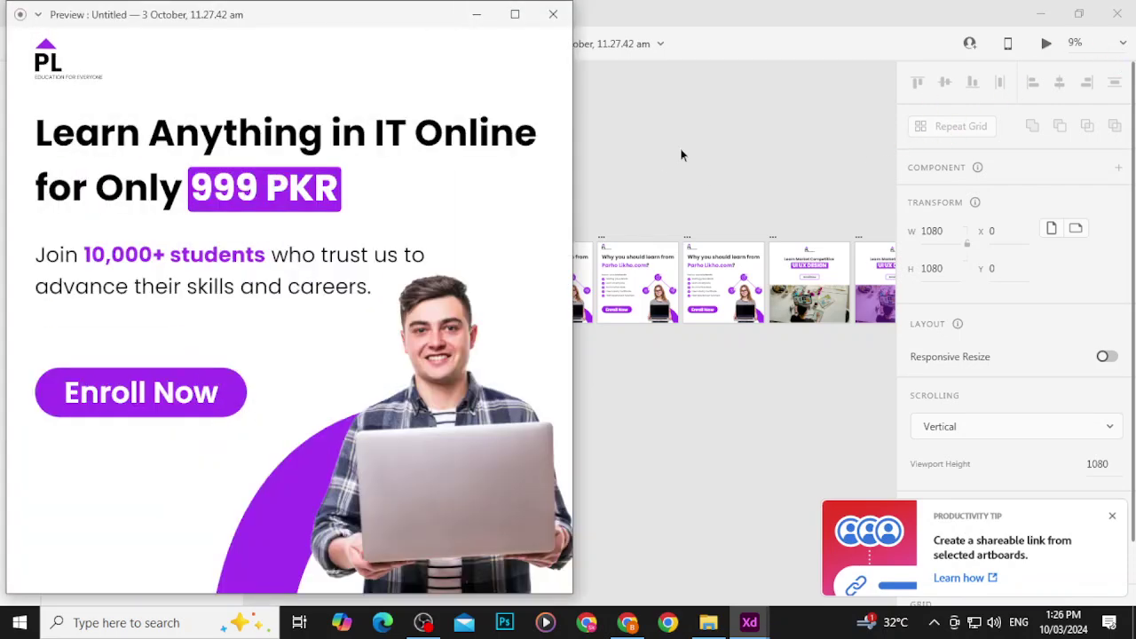
click(515, 15)
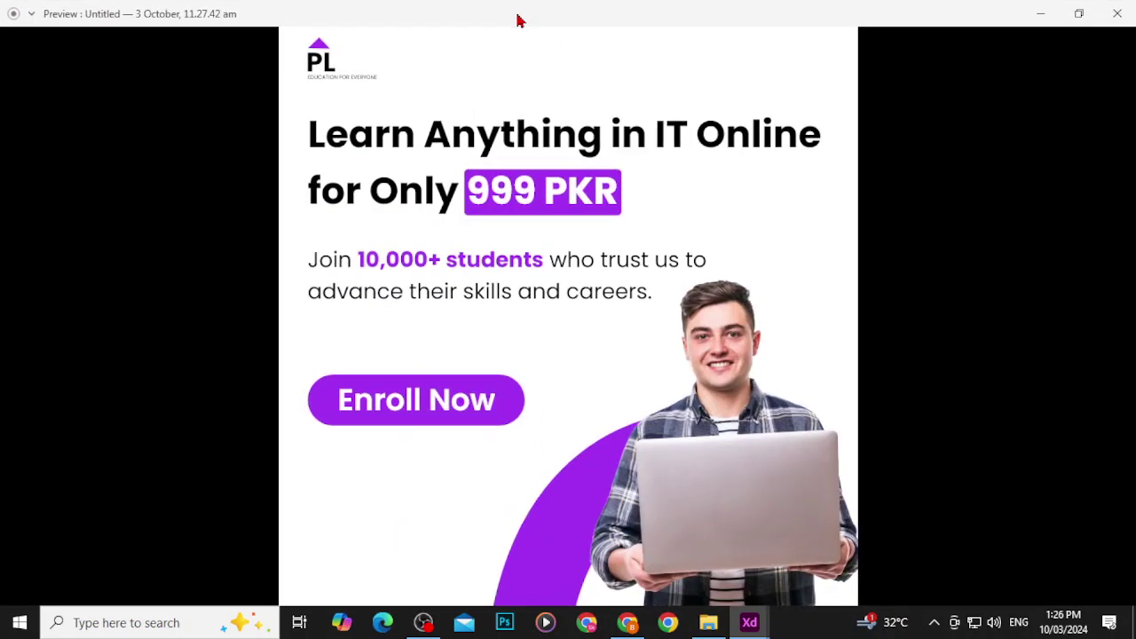